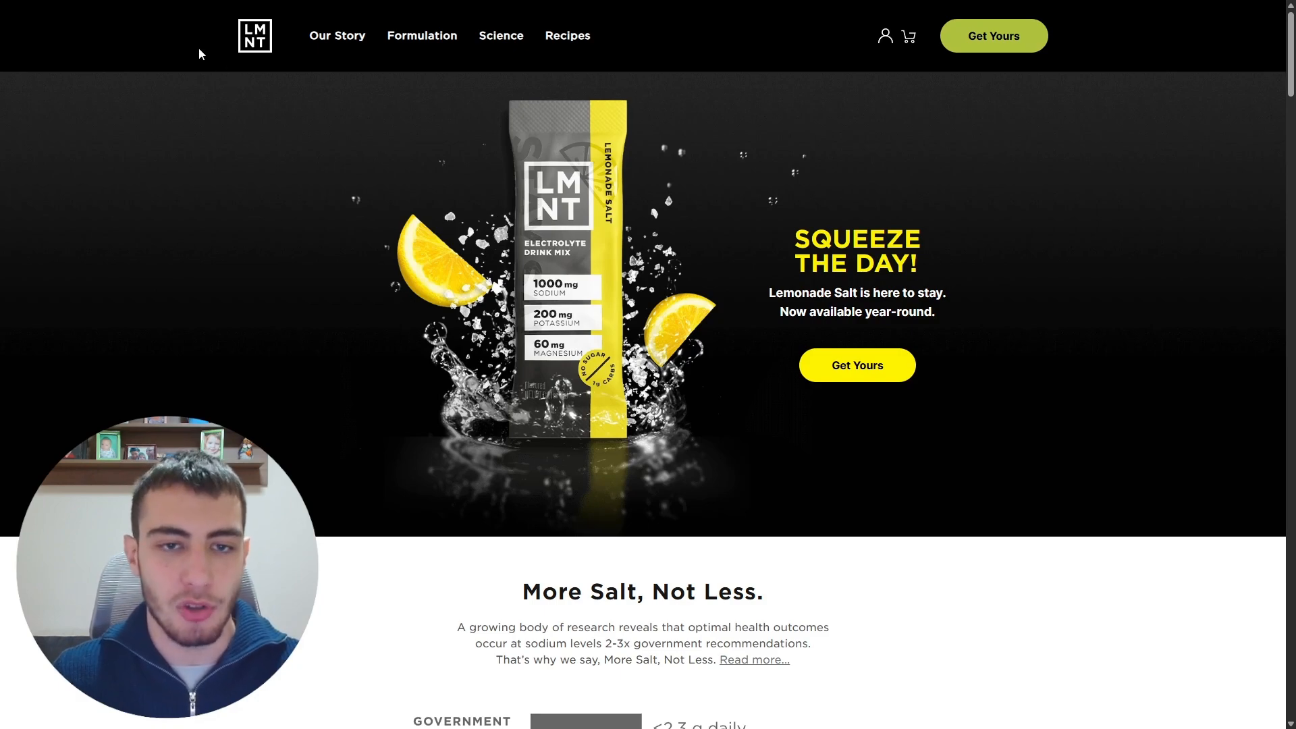
Step: Switch to the ChatGPT conversation and skim the list of 50 non-discount email campaign ideas for LMNT
key("ctrl+Tab")
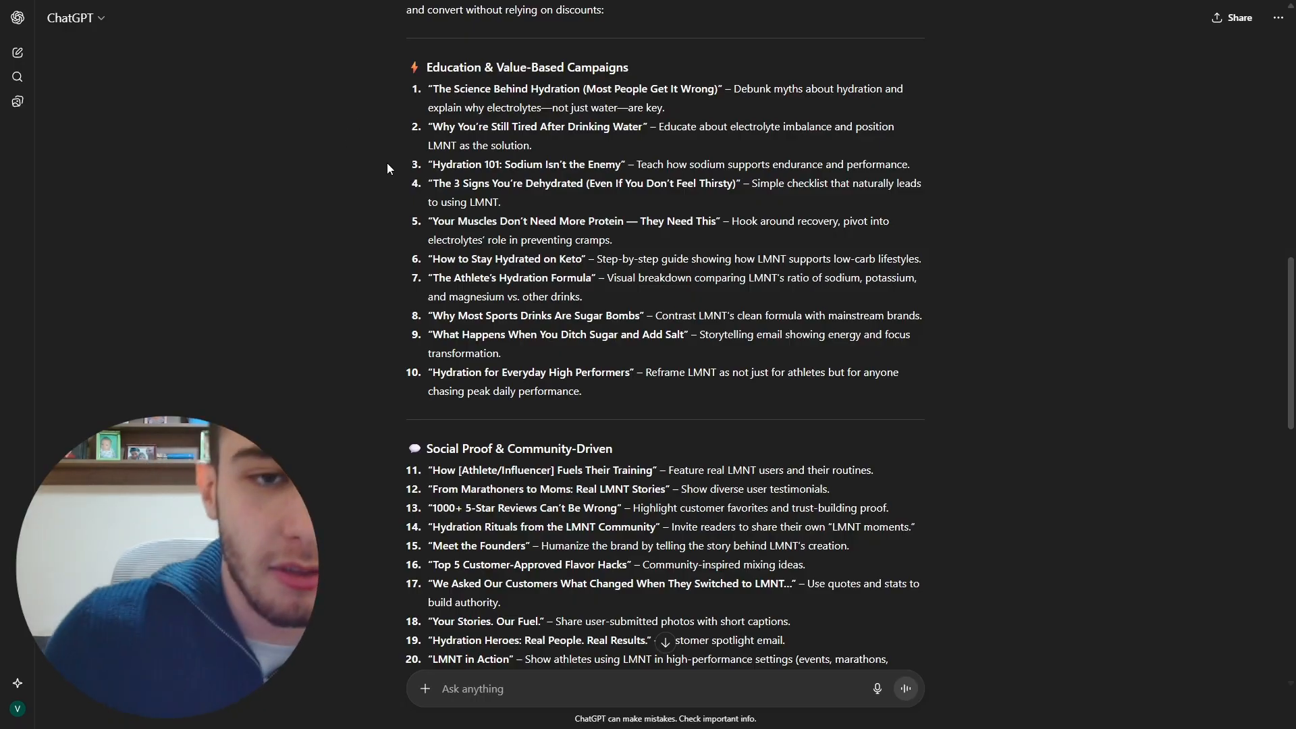
scroll(397, 173, "up", 5)
scroll(478, 208, "down", 15)
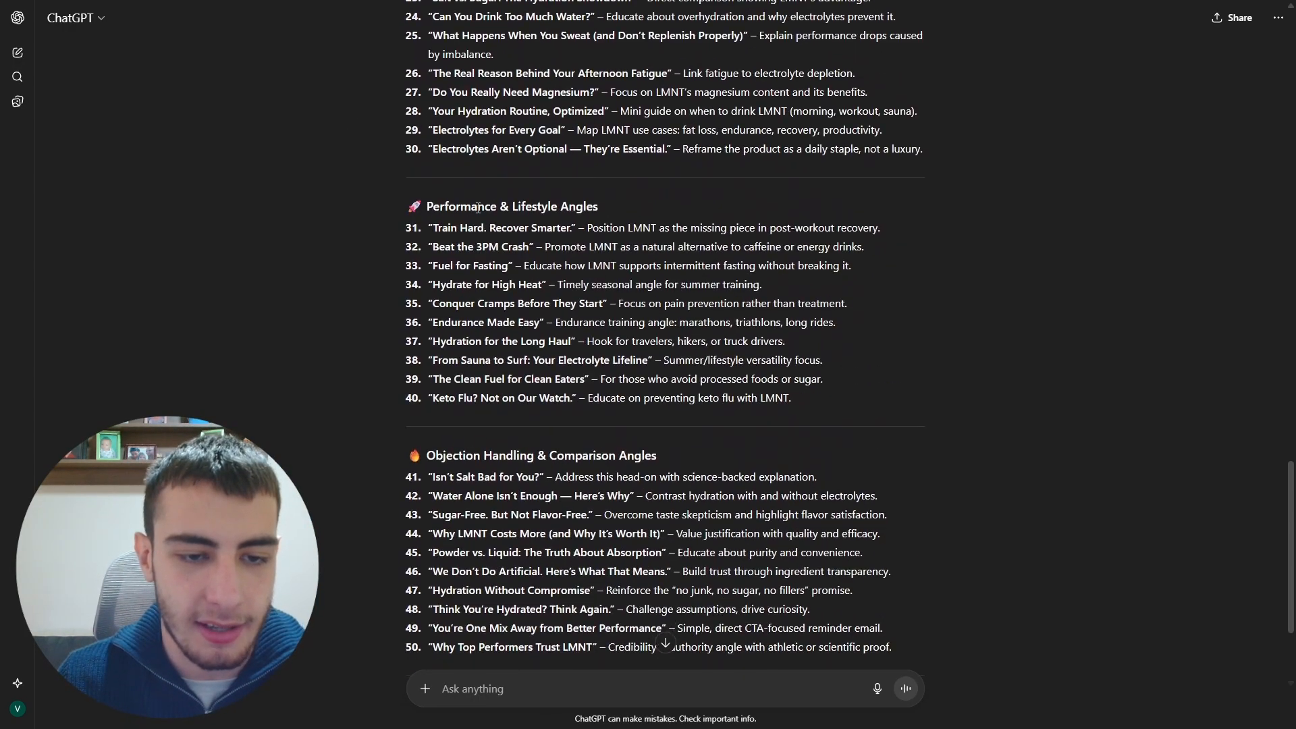
scroll(477, 207, "down", 3)
scroll(459, 305, "up", 15)
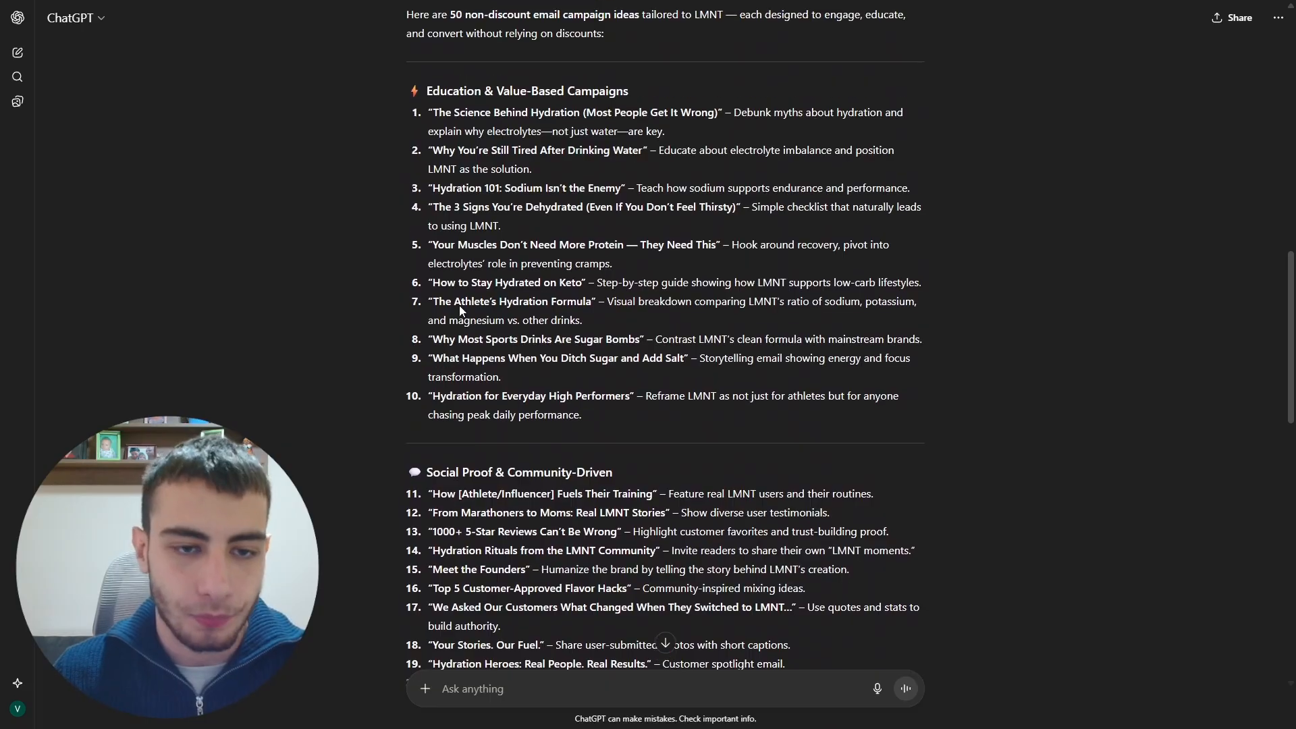
scroll(459, 305, "up", 2)
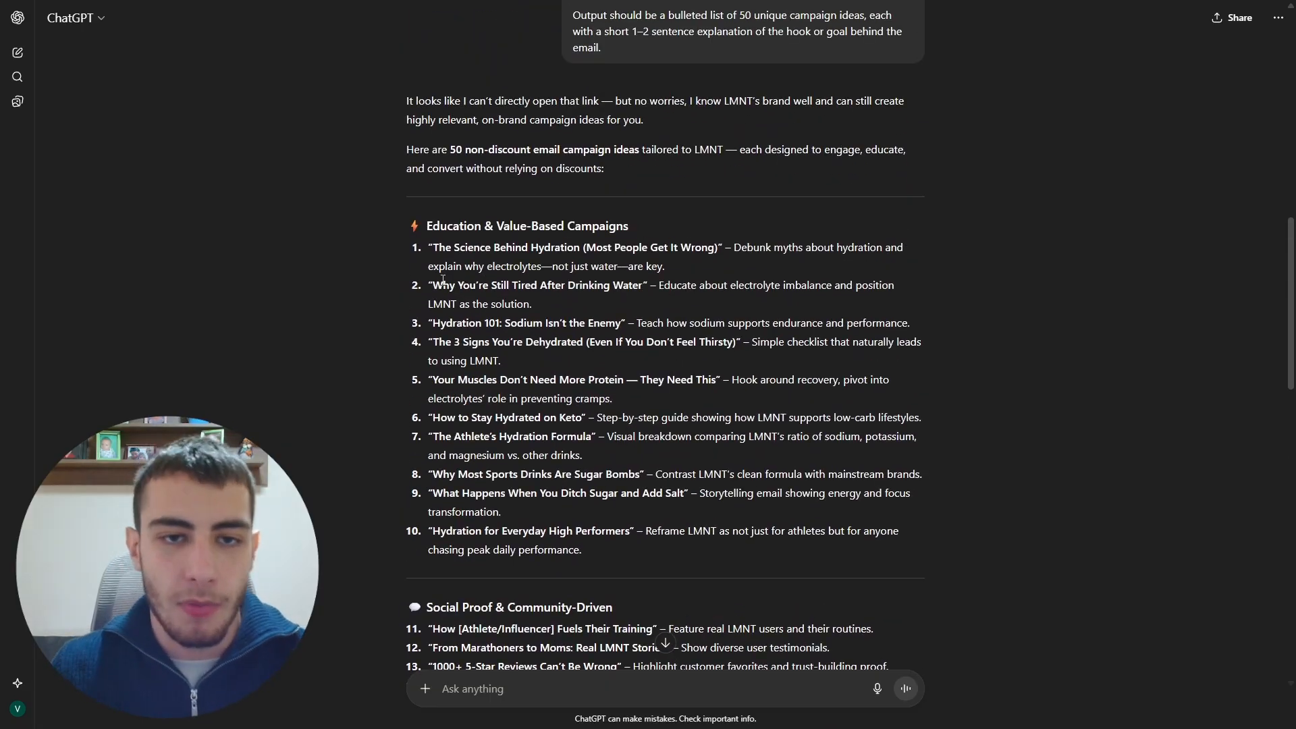
scroll(442, 279, "up", 1)
scroll(435, 254, "up", 2)
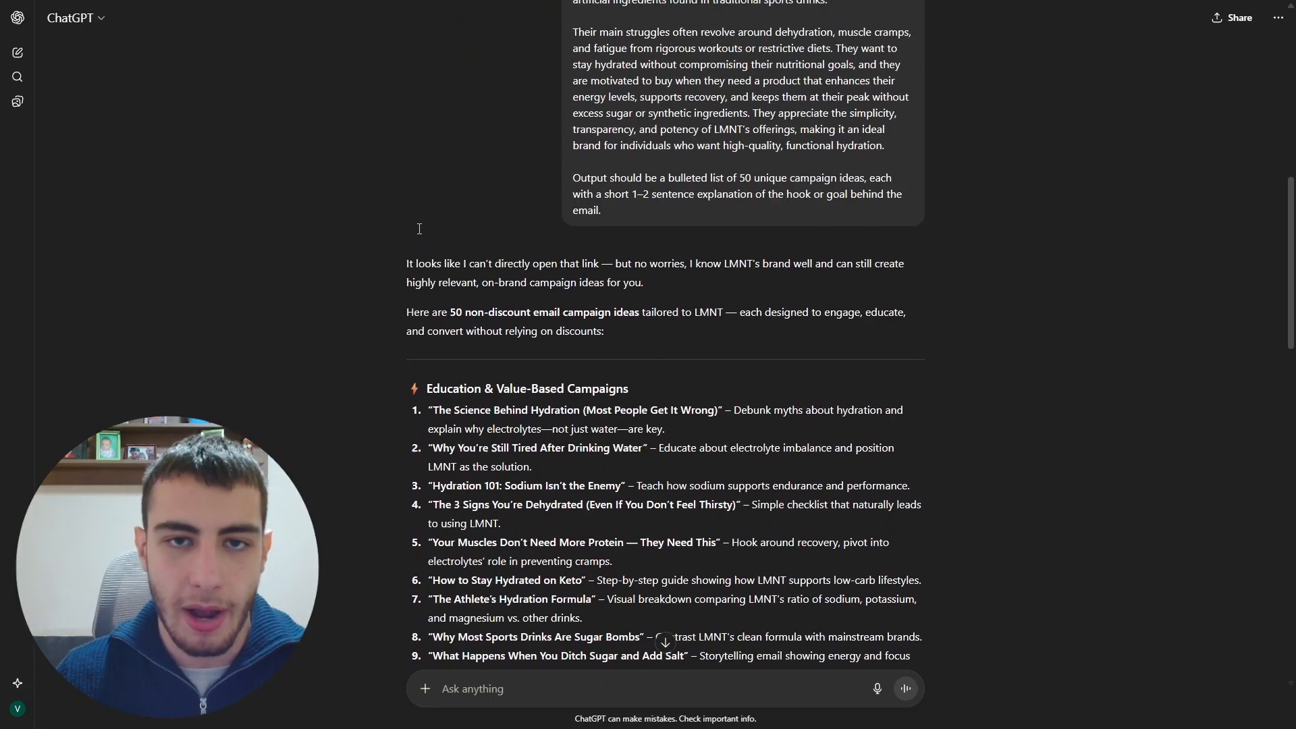
Step: Read the first ideas under Education & Value-Based Campaigns, including "Hydration 101: Sodium Isn't the Enemy"
scroll(419, 229, "down", 3)
left_click_drag(425, 161, 617, 255)
left_click(307, 266)
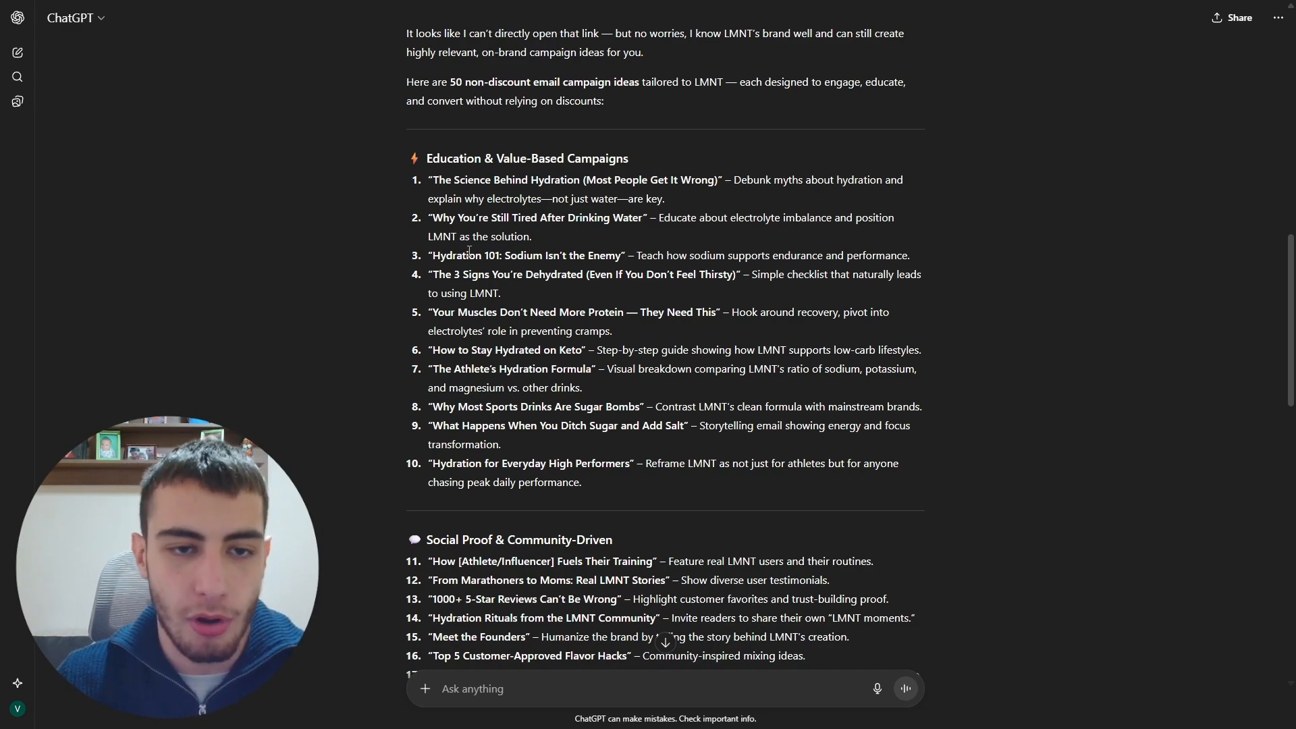
left_click_drag(429, 257, 528, 257)
left_click(540, 257)
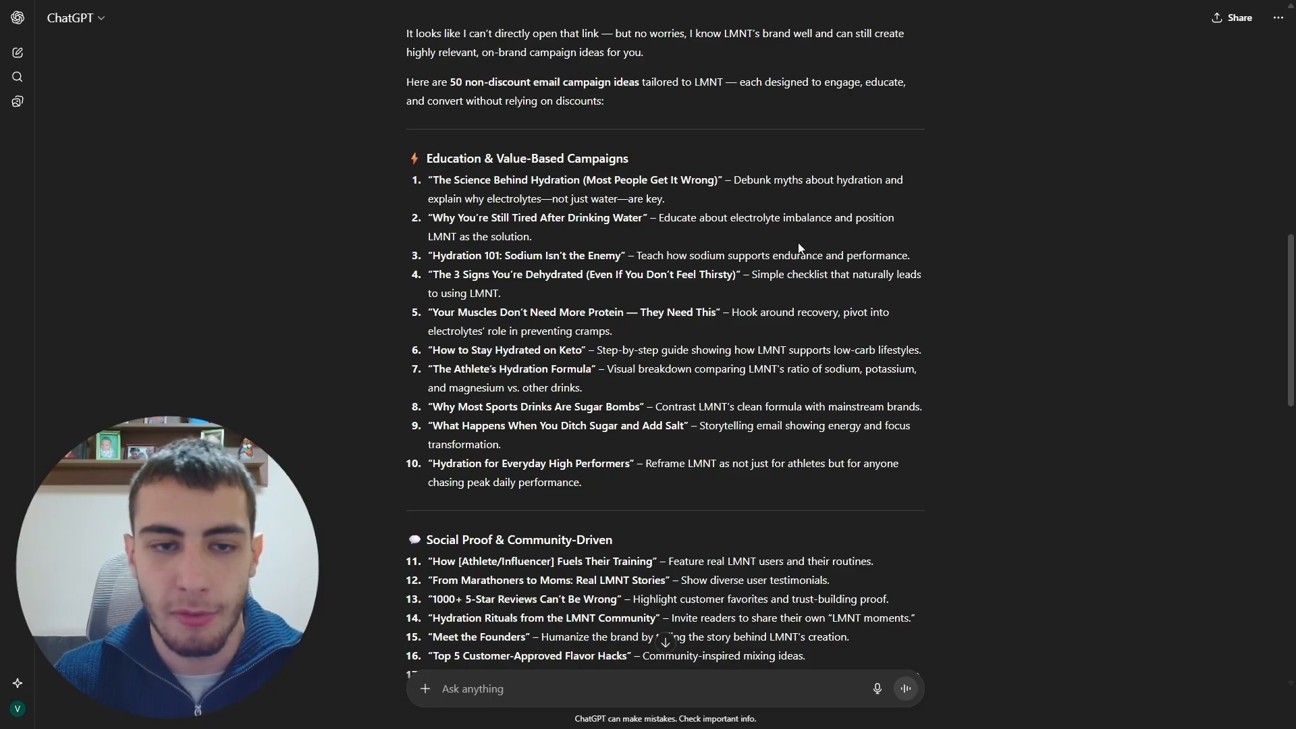
Step: Look through the social proof, FAQ, performance and objection-handling campaign ideas in the rest of the list
scroll(506, 244, "down", 8)
scroll(506, 244, "down", 3)
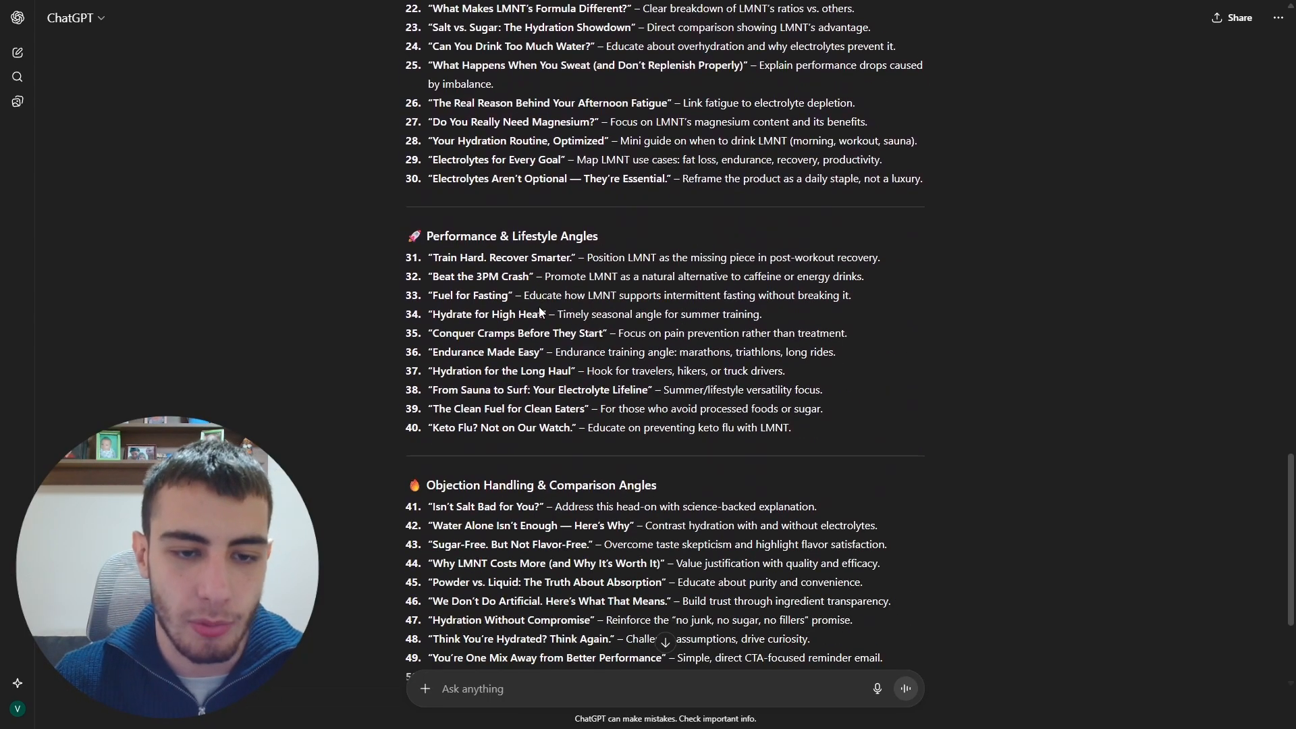
scroll(538, 307, "up", 10)
scroll(521, 273, "up", 3)
left_click_drag(427, 293, 445, 270)
scroll(626, 283, "down", 6)
left_click(444, 270)
scroll(635, 276, "down", 2)
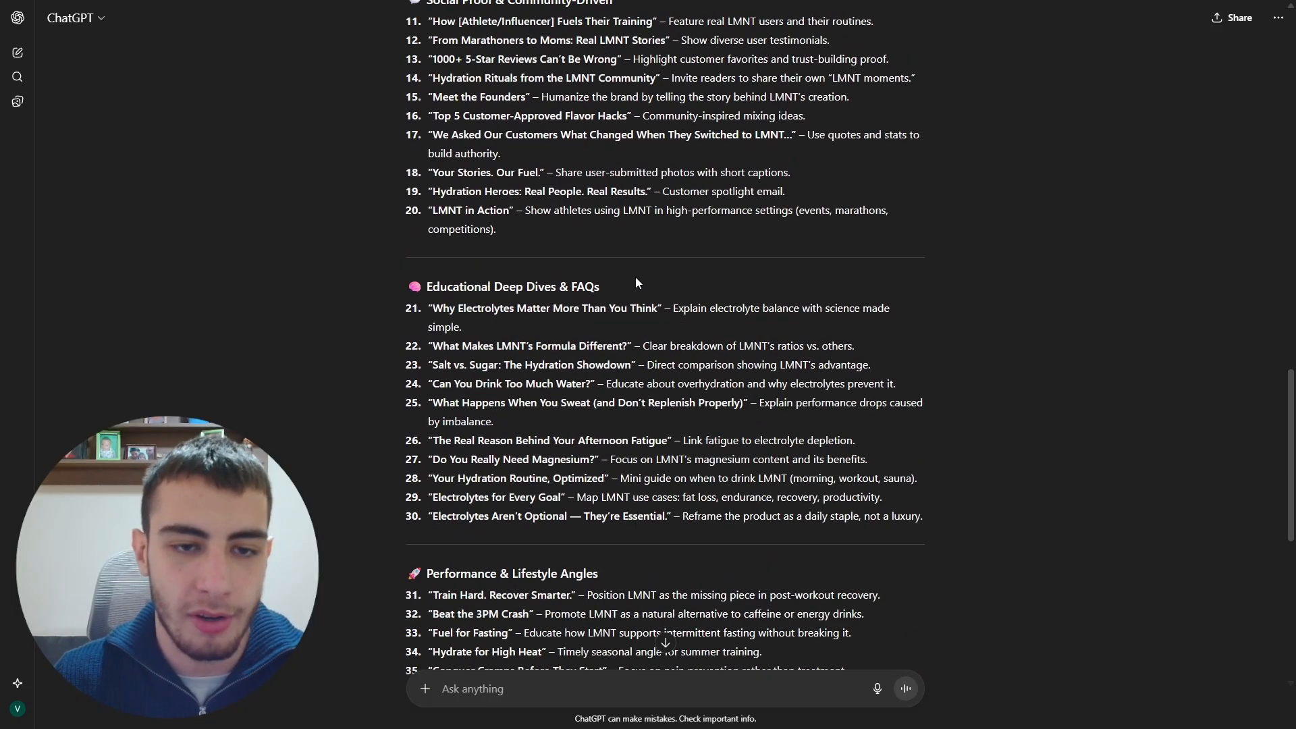
scroll(633, 310, "down", 5)
scroll(632, 309, "up", 12)
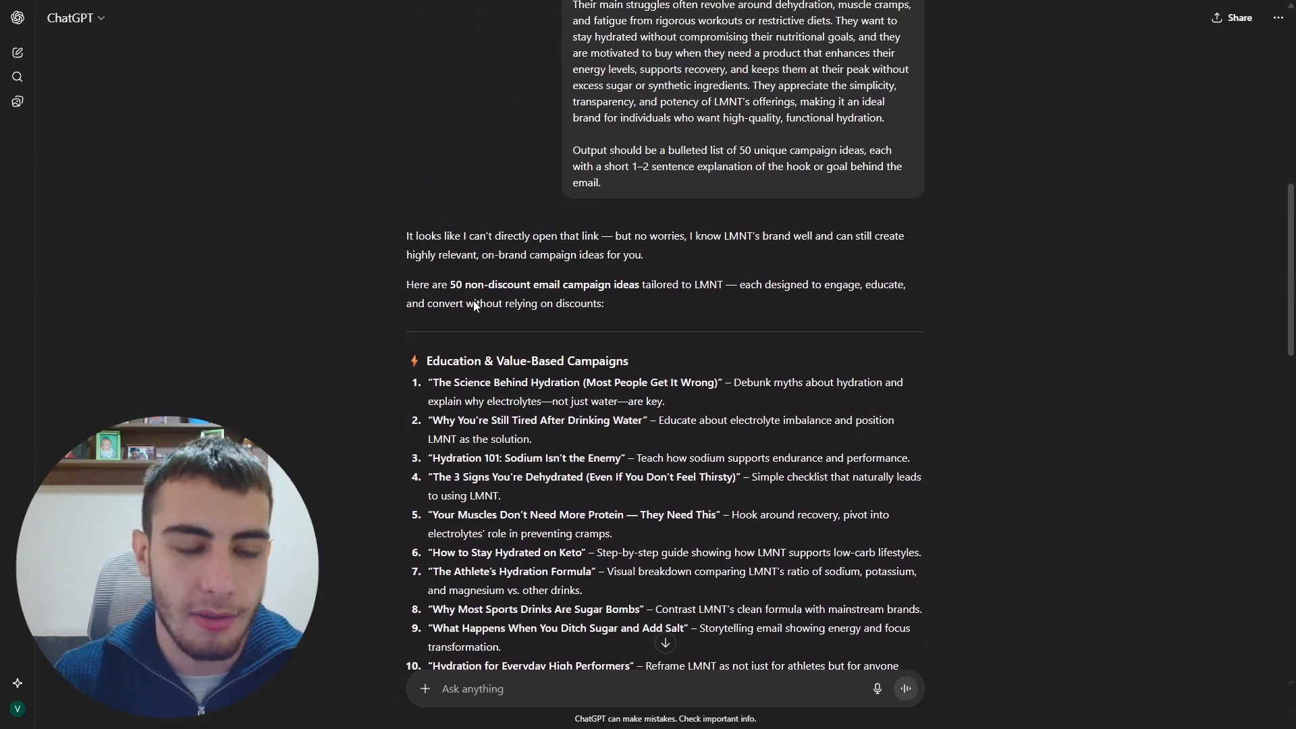
Step: Highlight the campaign idea "Hydration 101: Sodium Isn't the Enemy" together with its description
scroll(321, 309, "down", 1)
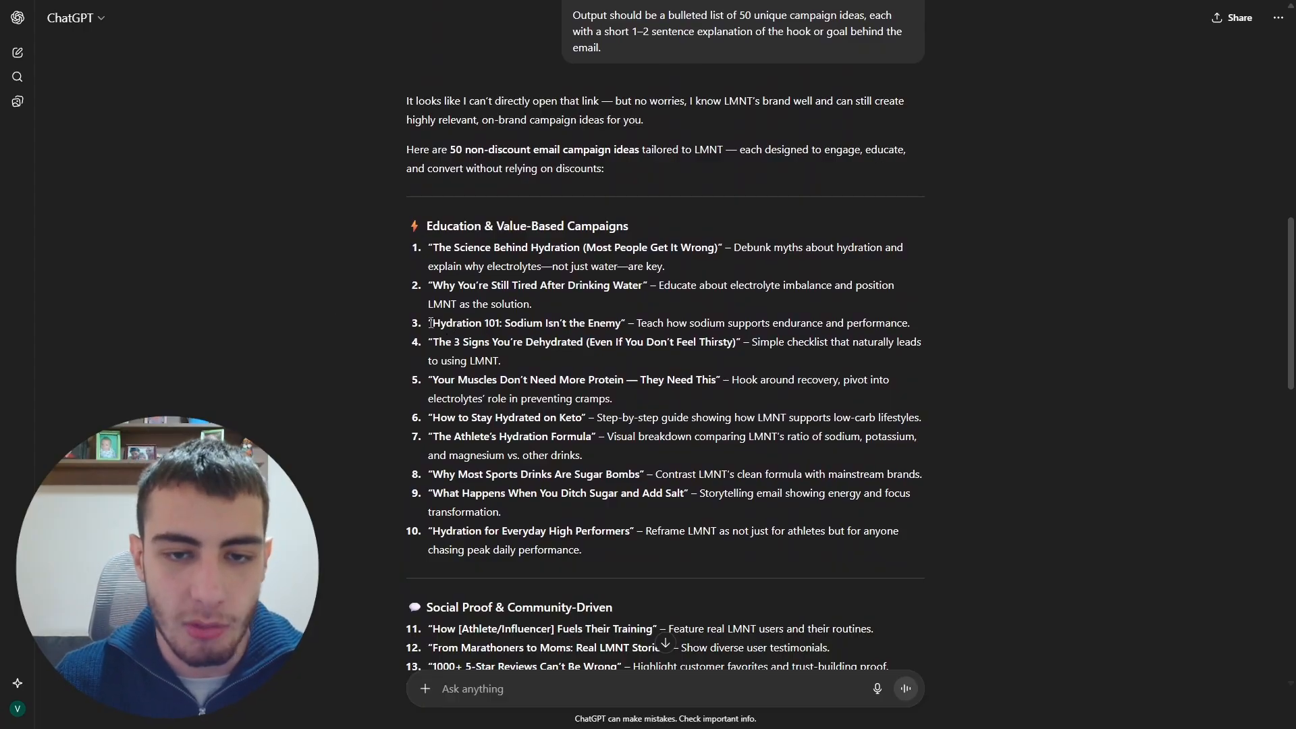
left_click_drag(432, 322, 683, 342)
left_click(929, 312)
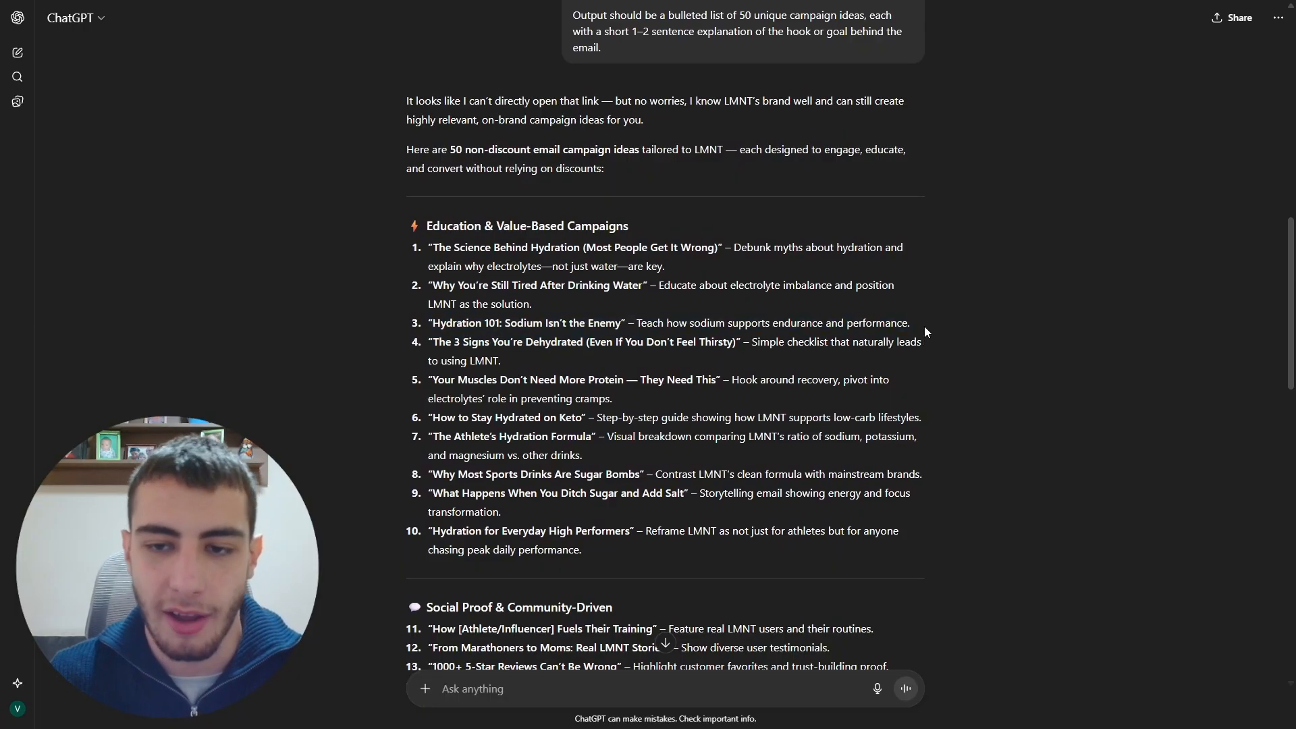
left_click_drag(924, 326, 427, 324)
Step: Show the second version of the campaign ideas response and find the email copywriting prompt that follows it
scroll(354, 329, "down", 9)
scroll(338, 337, "down", 8)
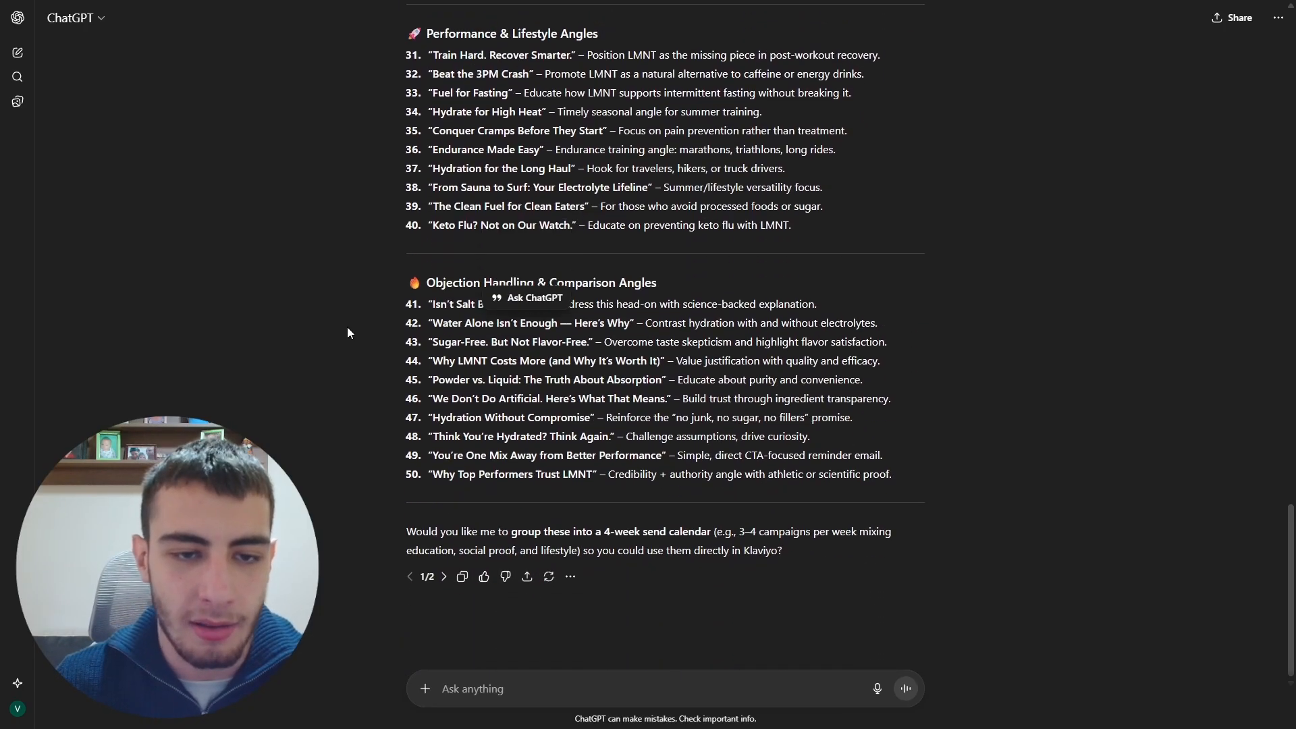
left_click(444, 576)
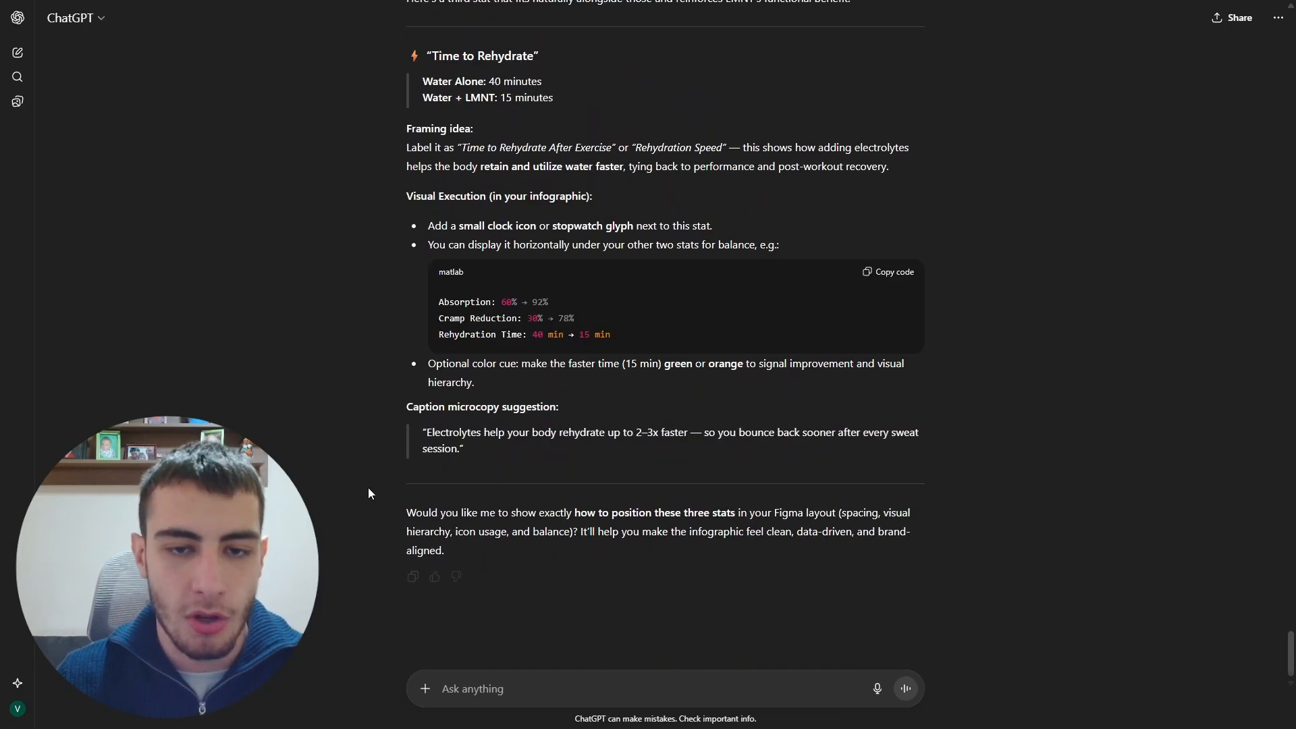
scroll(334, 412, "up", 20)
scroll(334, 343, "down", 20)
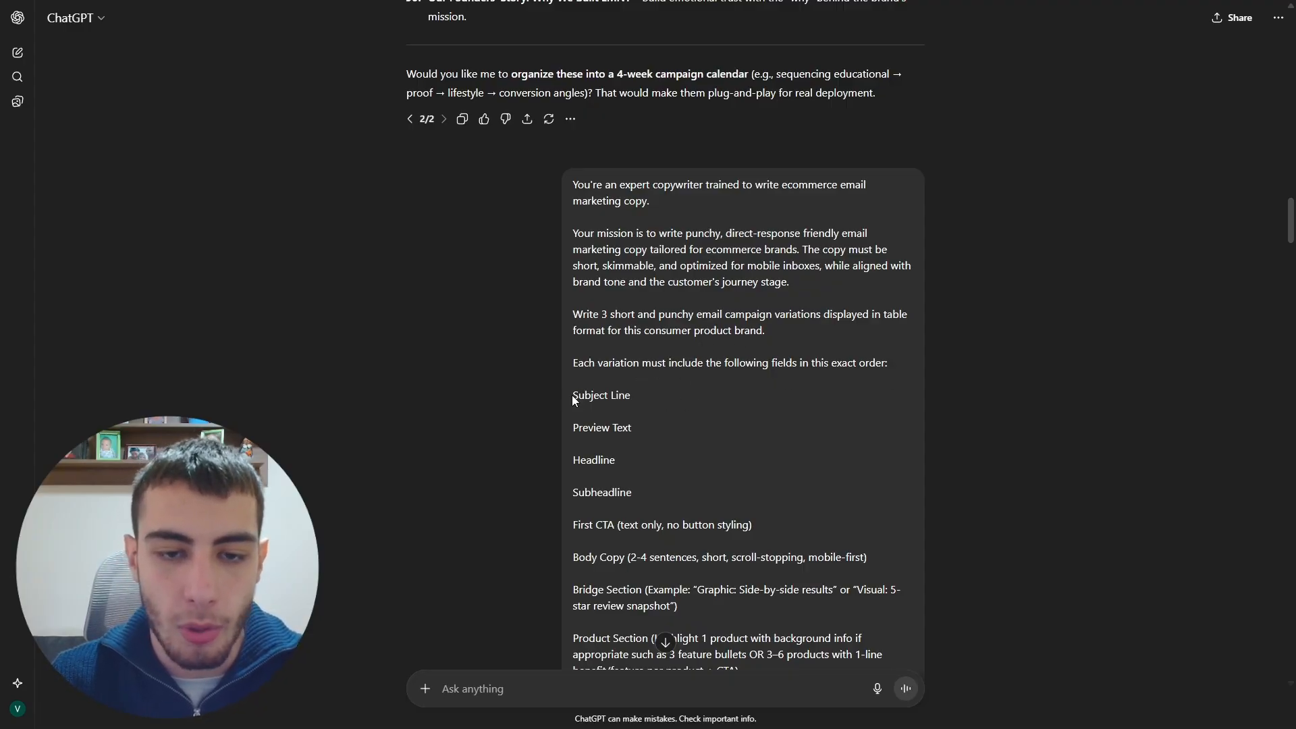
Step: Read the prompt's required email fields from Subject Line and Preview Text through Headline, Subheadline, First CTA and Body Copy
left_click_drag(572, 397, 570, 428)
scroll(691, 408, "down", 2)
left_click_drag(610, 326, 552, 322)
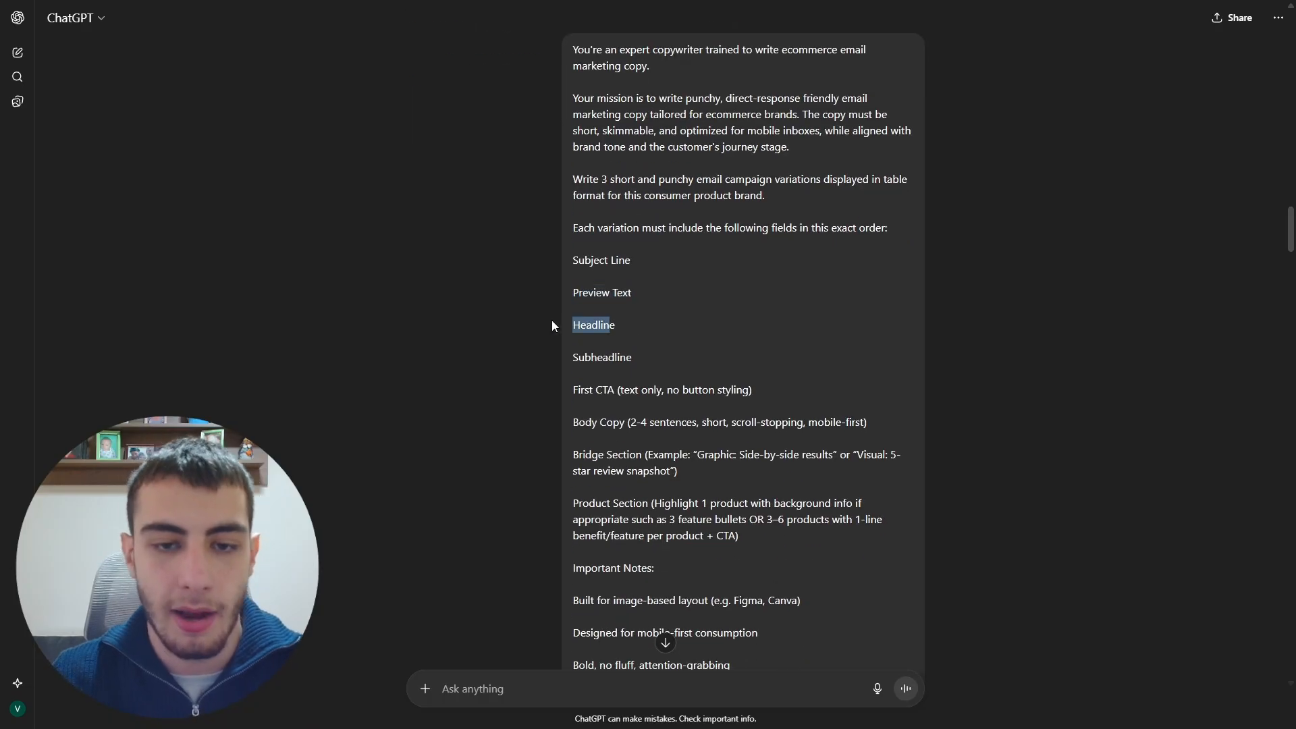
left_click_drag(633, 358, 752, 389)
left_click(711, 393)
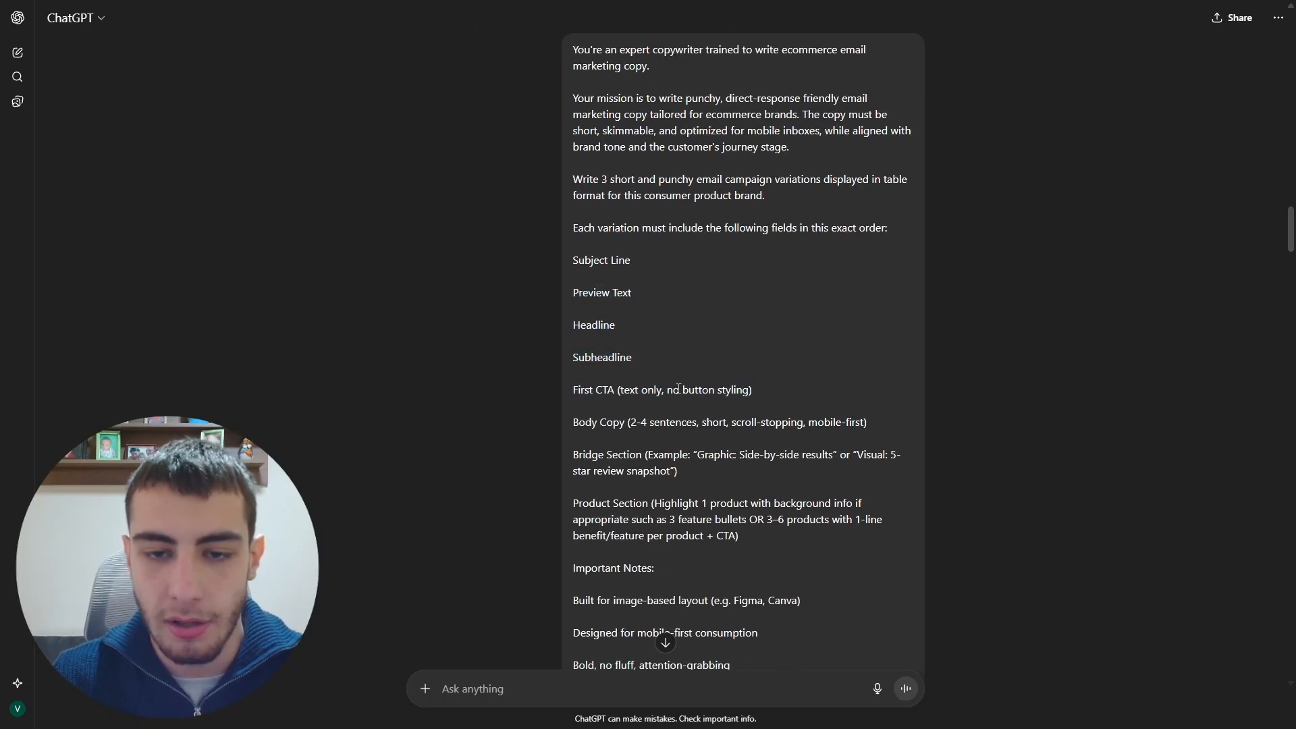
left_click_drag(579, 425, 864, 424)
left_click(726, 425)
left_click(800, 425)
scroll(742, 378, "down", 2)
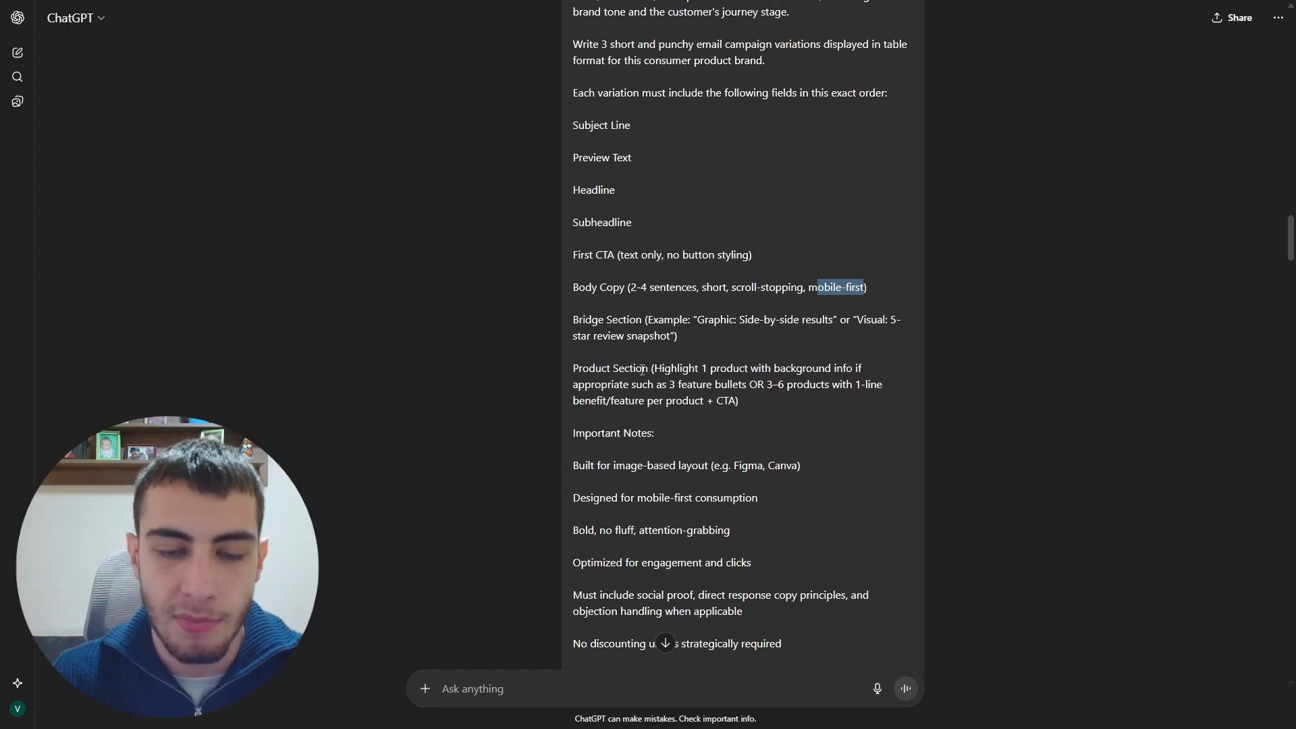
Step: Examine the prompt's Bridge Section examples and its Product Section instructions
left_click_drag(652, 322, 834, 321)
left_click(875, 322)
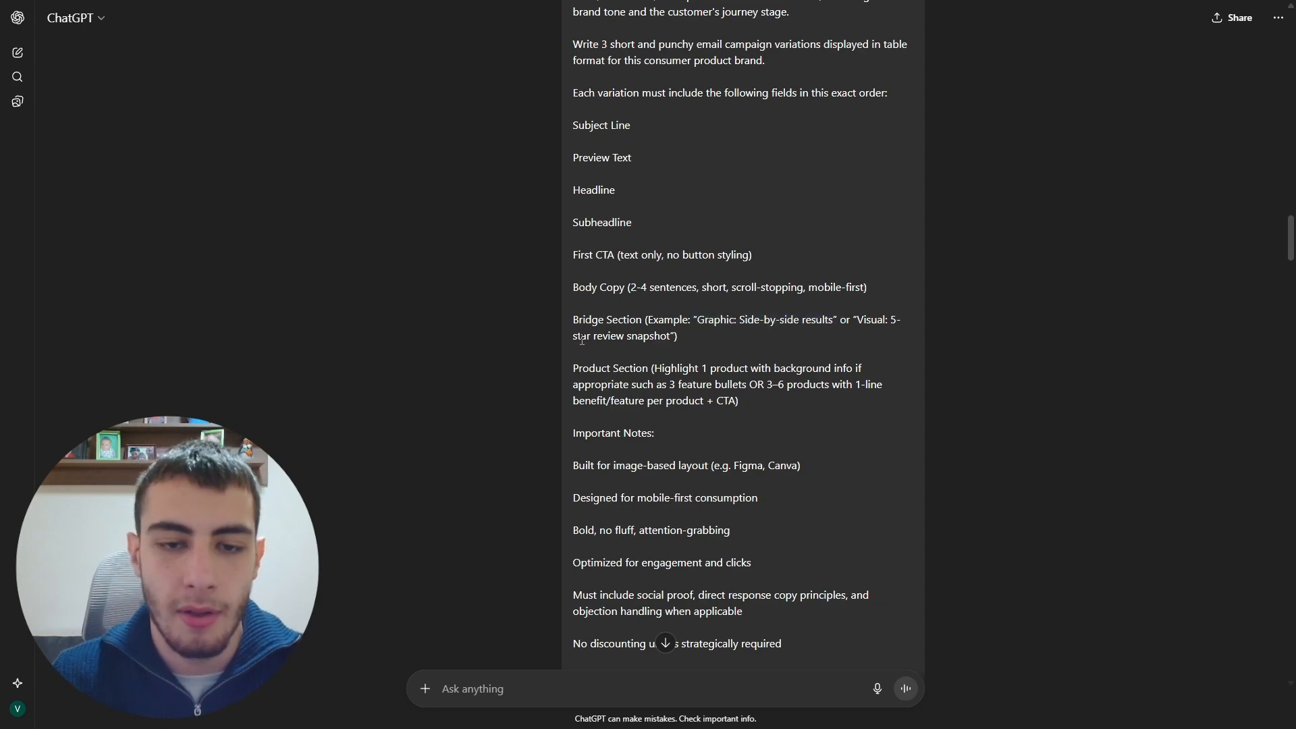
left_click_drag(574, 336, 683, 338)
left_click(683, 337)
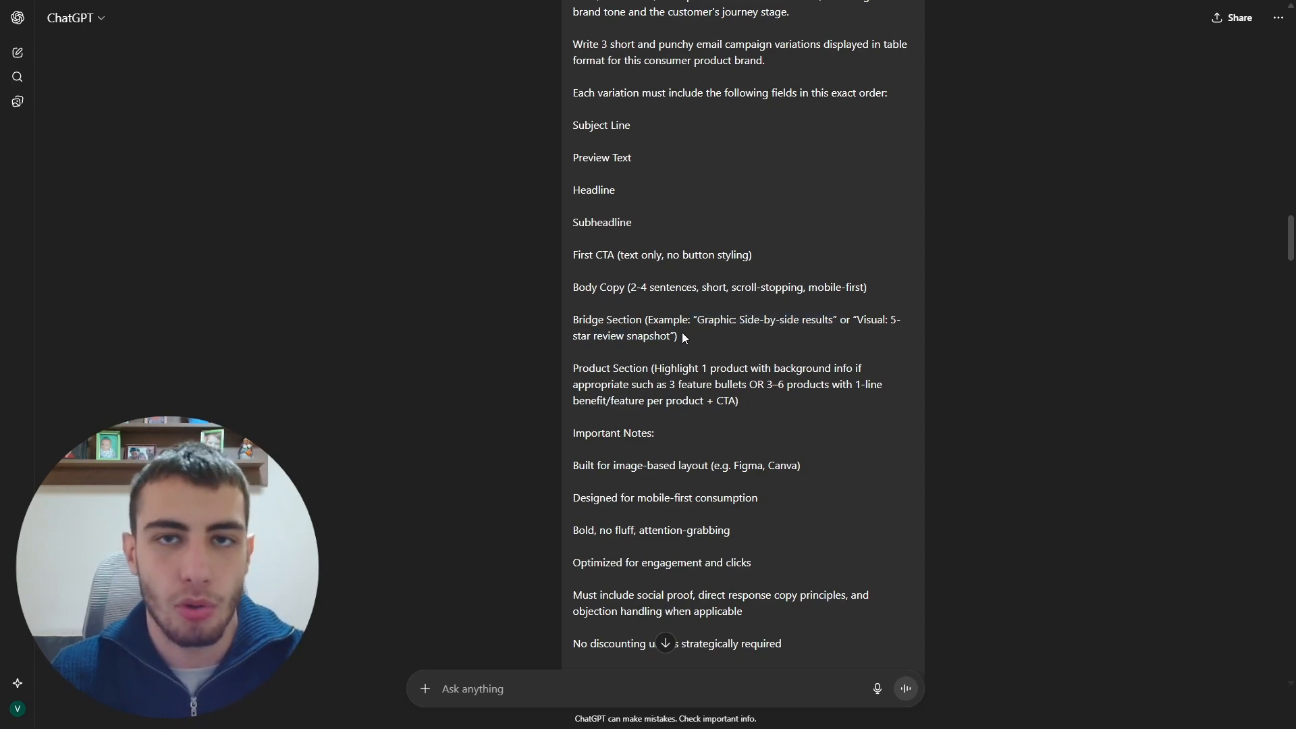
scroll(666, 349, "down", 2)
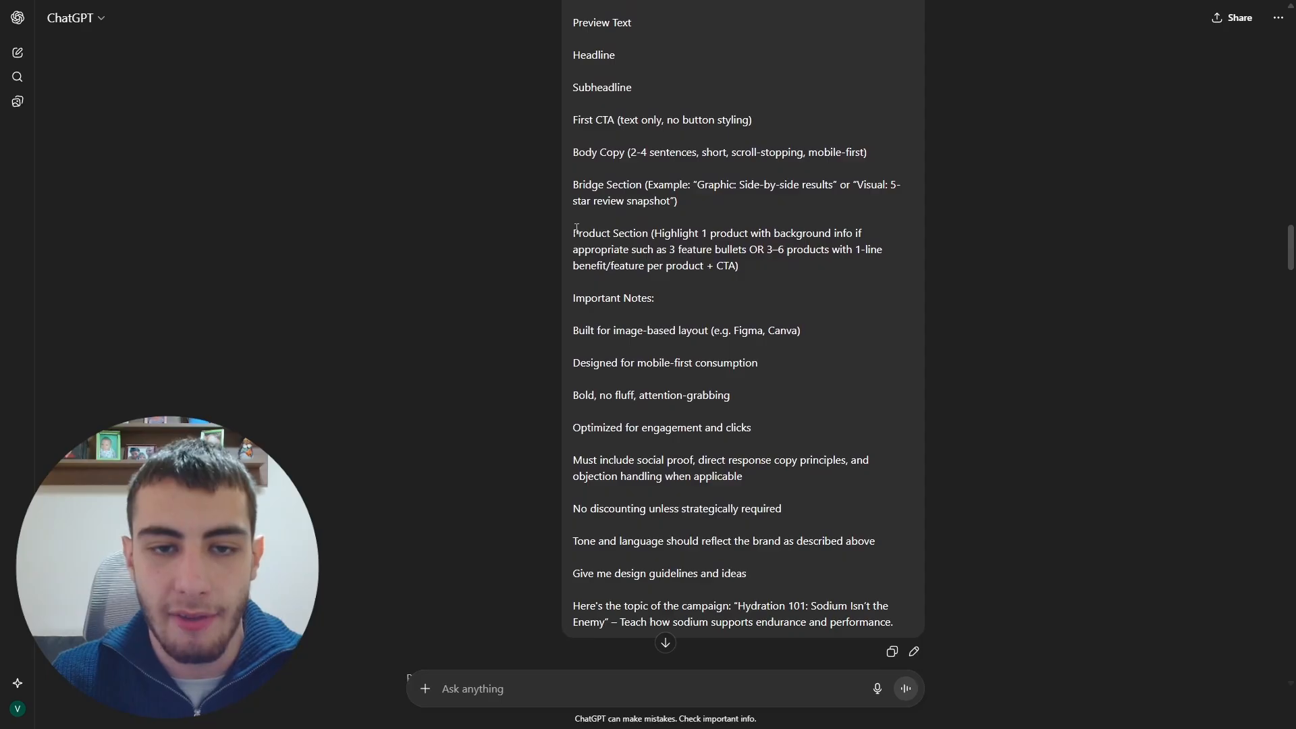
left_click_drag(611, 233, 645, 230)
left_click(667, 232)
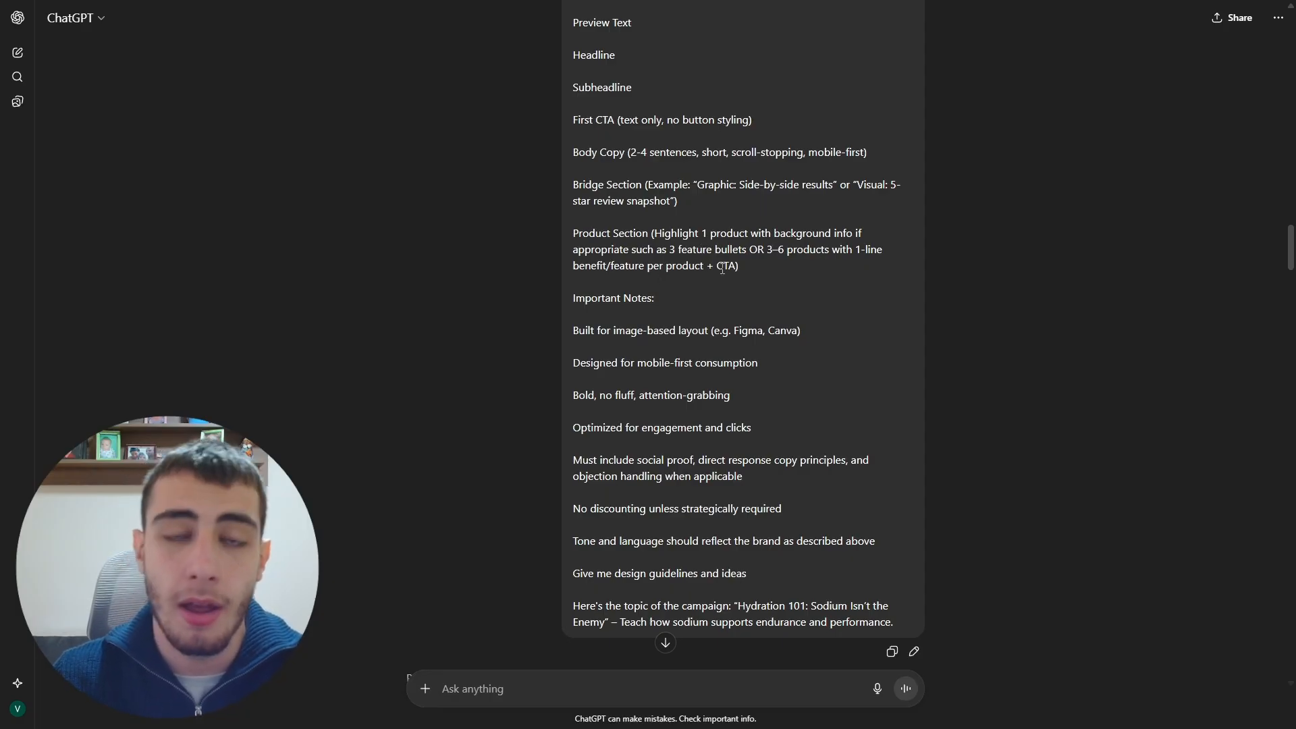
Step: Examine the important note about building for an image-based layout, highlighting the Canva and Figma examples
scroll(606, 223, "down", 1)
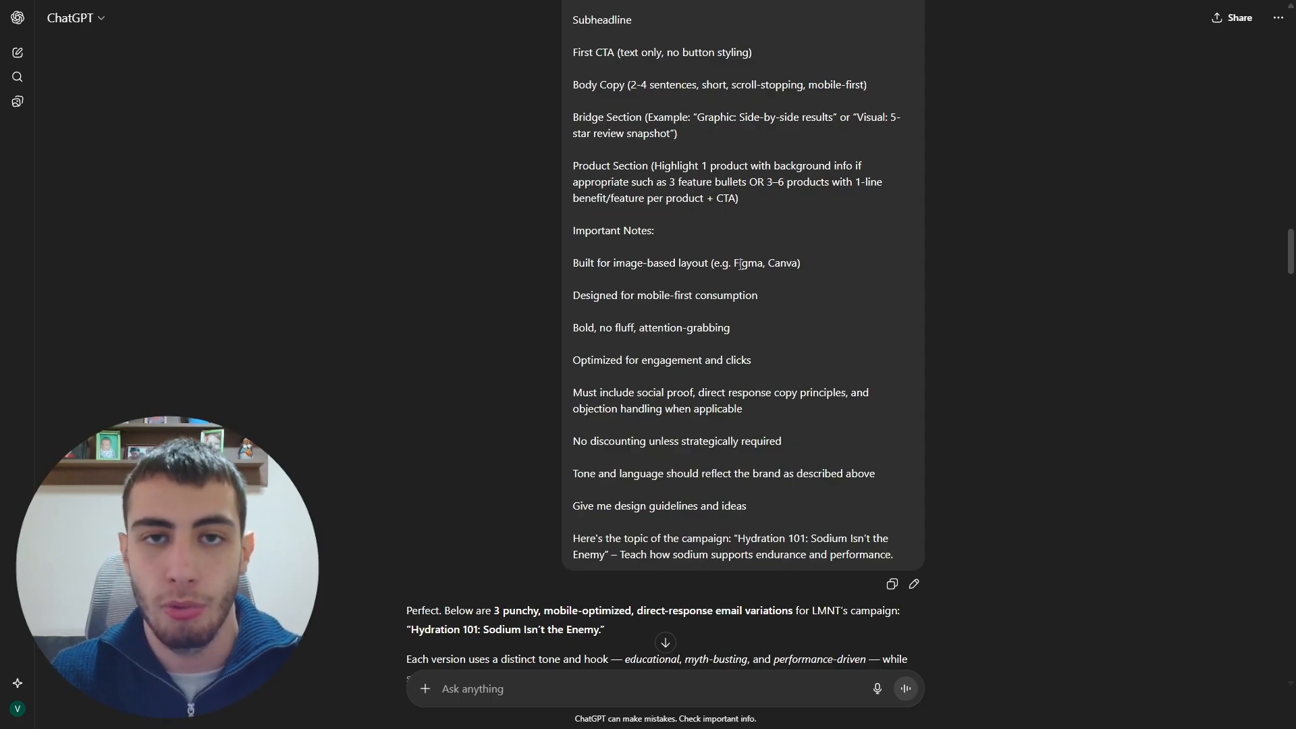
triple_click(791, 261)
left_click(789, 262)
double_click(786, 262)
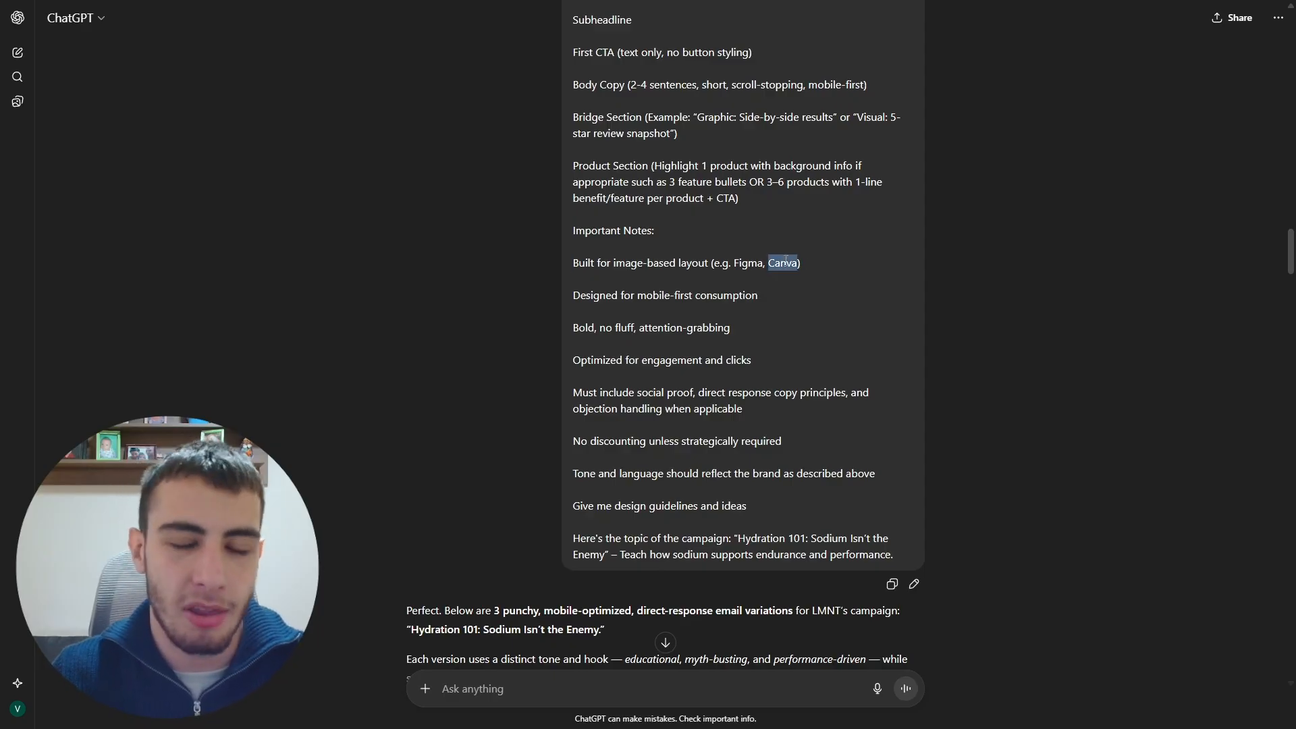
left_click(785, 262)
double_click(786, 262)
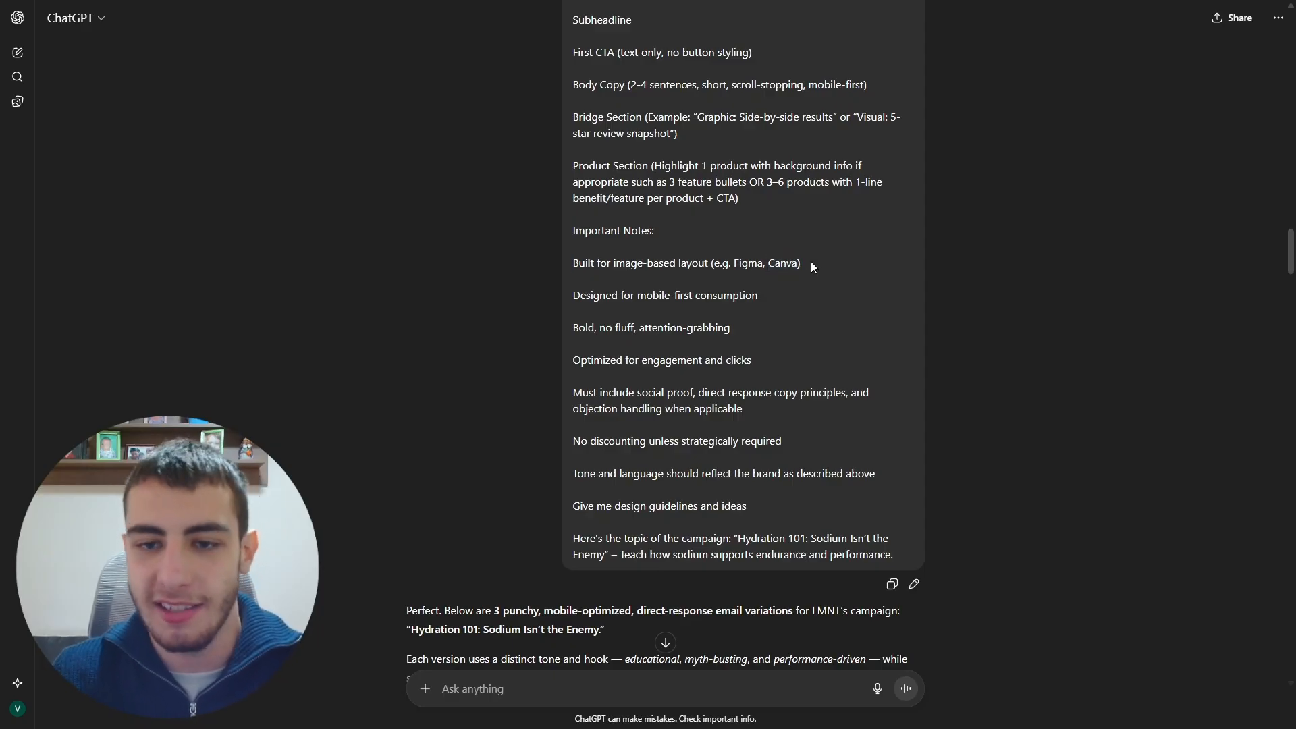
double_click(787, 262)
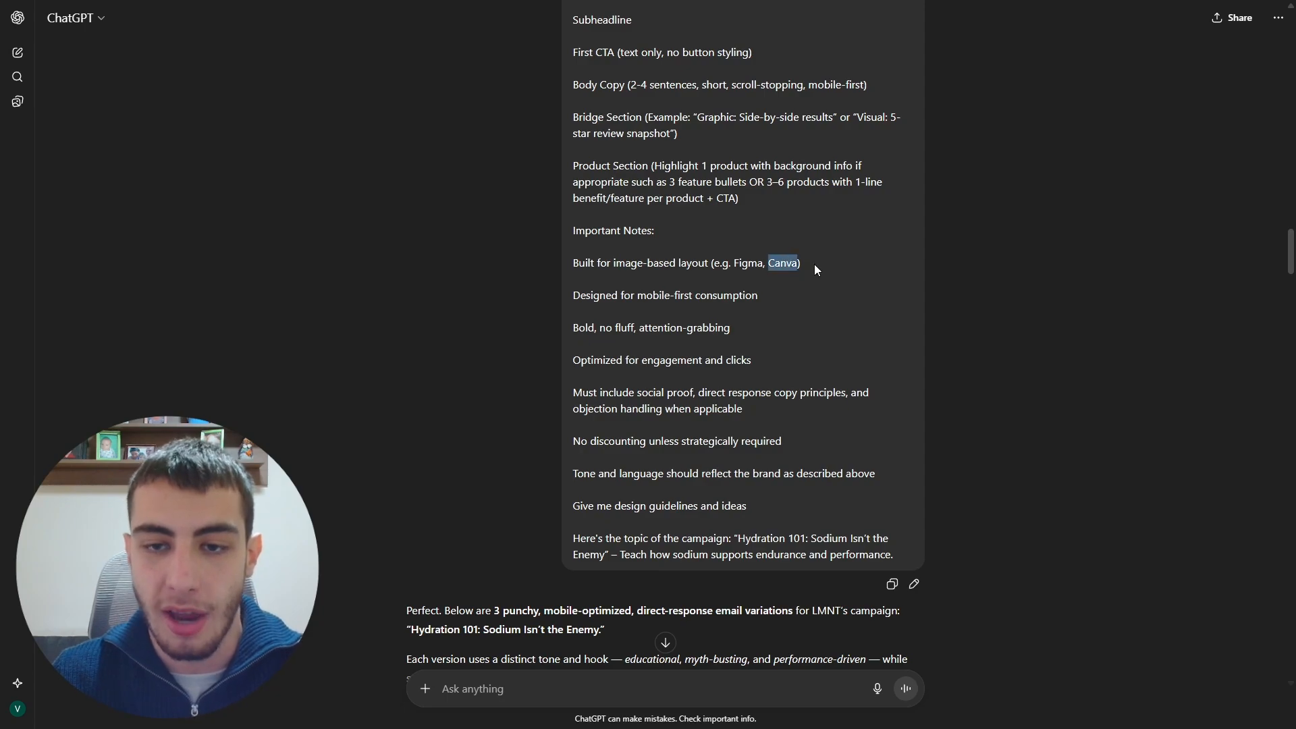
left_click(780, 263)
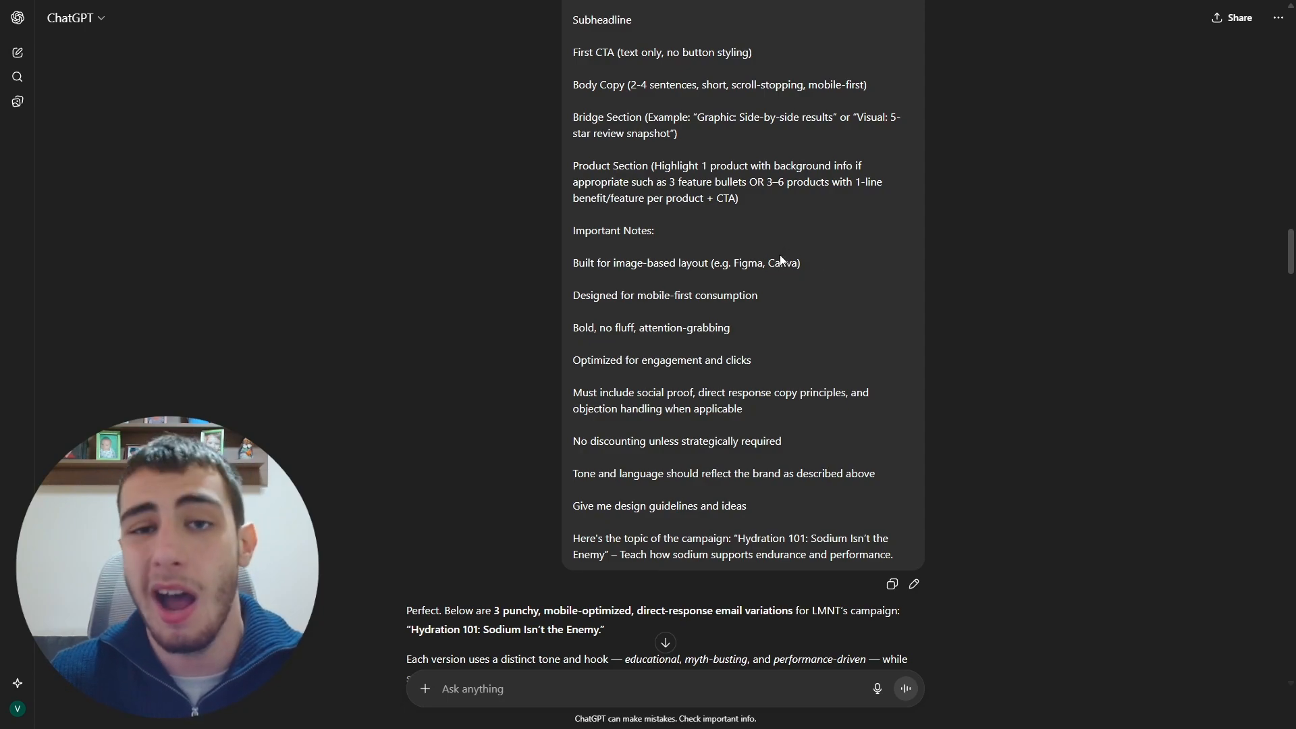
double_click(746, 263)
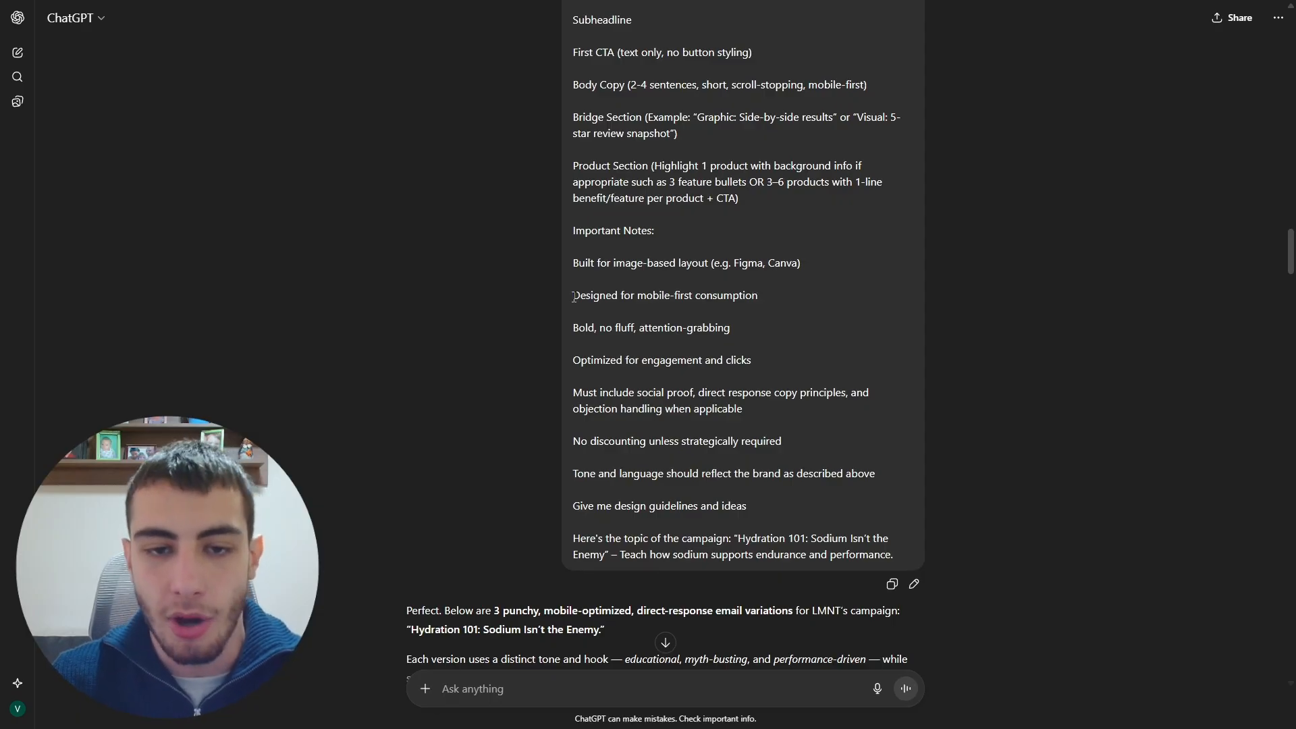
Step: Highlight the notes on mobile-first consumption and on bold, no-fluff, attention-grabbing copy
left_click_drag(573, 297, 757, 297)
left_click(623, 335)
left_click_drag(573, 329, 636, 330)
left_click_drag(643, 330, 748, 333)
mouse_move(758, 298)
left_mouse_down()
mouse_move(584, 301)
mouse_move(758, 298)
left_mouse_up()
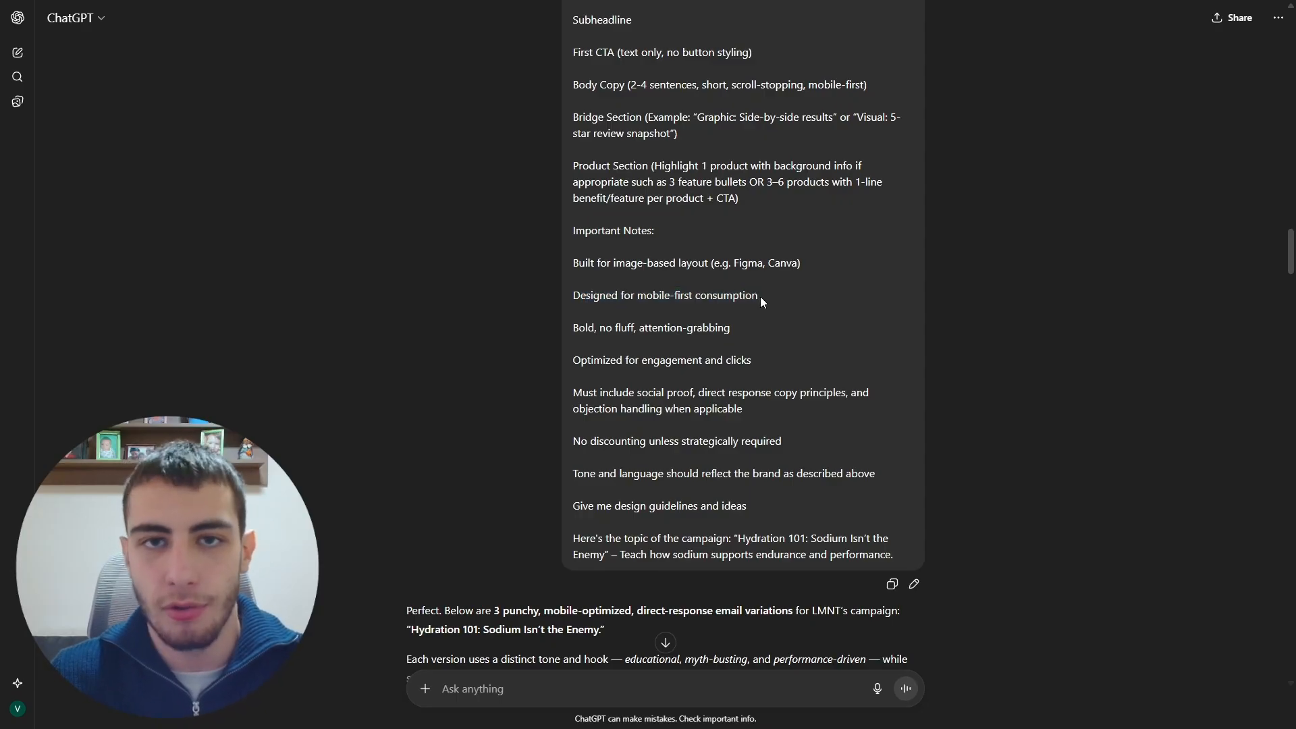
left_click_drag(760, 297, 573, 297)
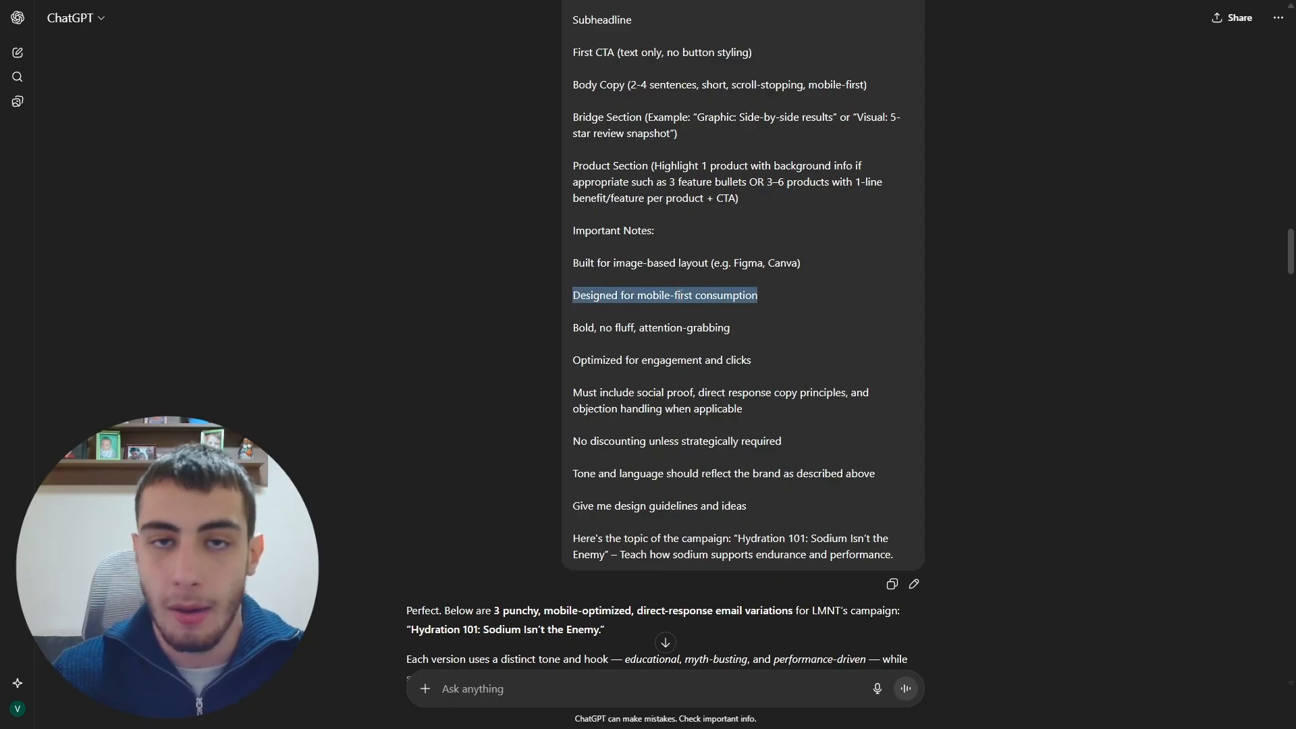
left_click(765, 306)
Step: Examine the notes on engagement and clicks, social proof, direct response copy principles and objection handling
left_click_drag(572, 361, 764, 365)
left_click_drag(575, 393, 751, 407)
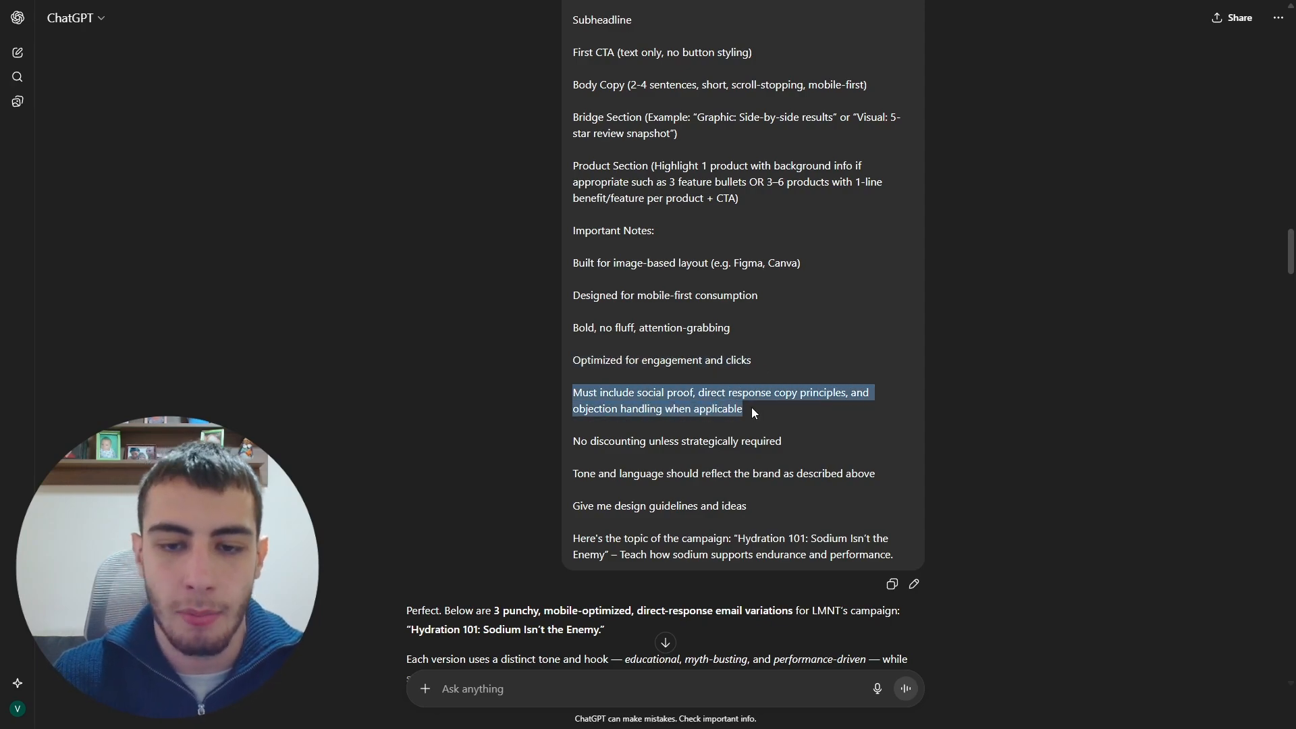
left_click(586, 448)
left_click_drag(577, 442, 584, 393)
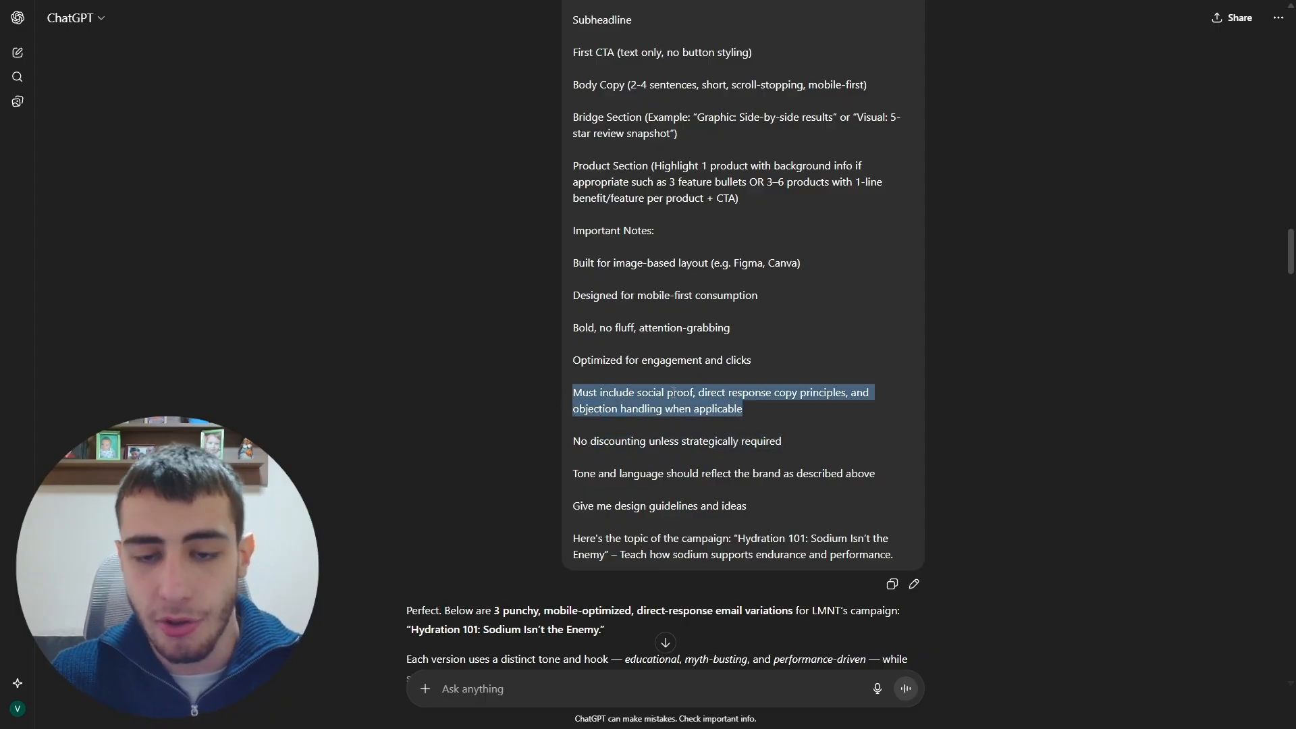
left_click_drag(742, 409, 575, 380)
left_click(641, 394)
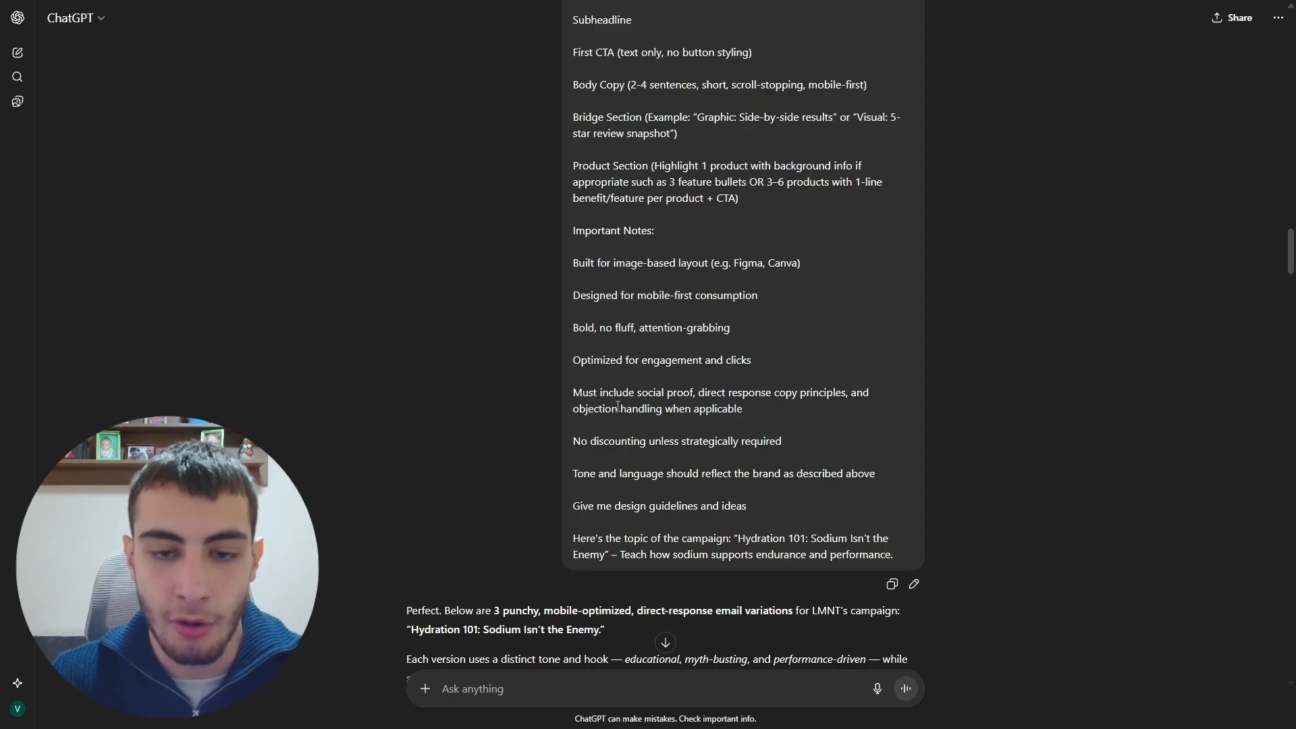
left_click_drag(748, 410, 652, 408)
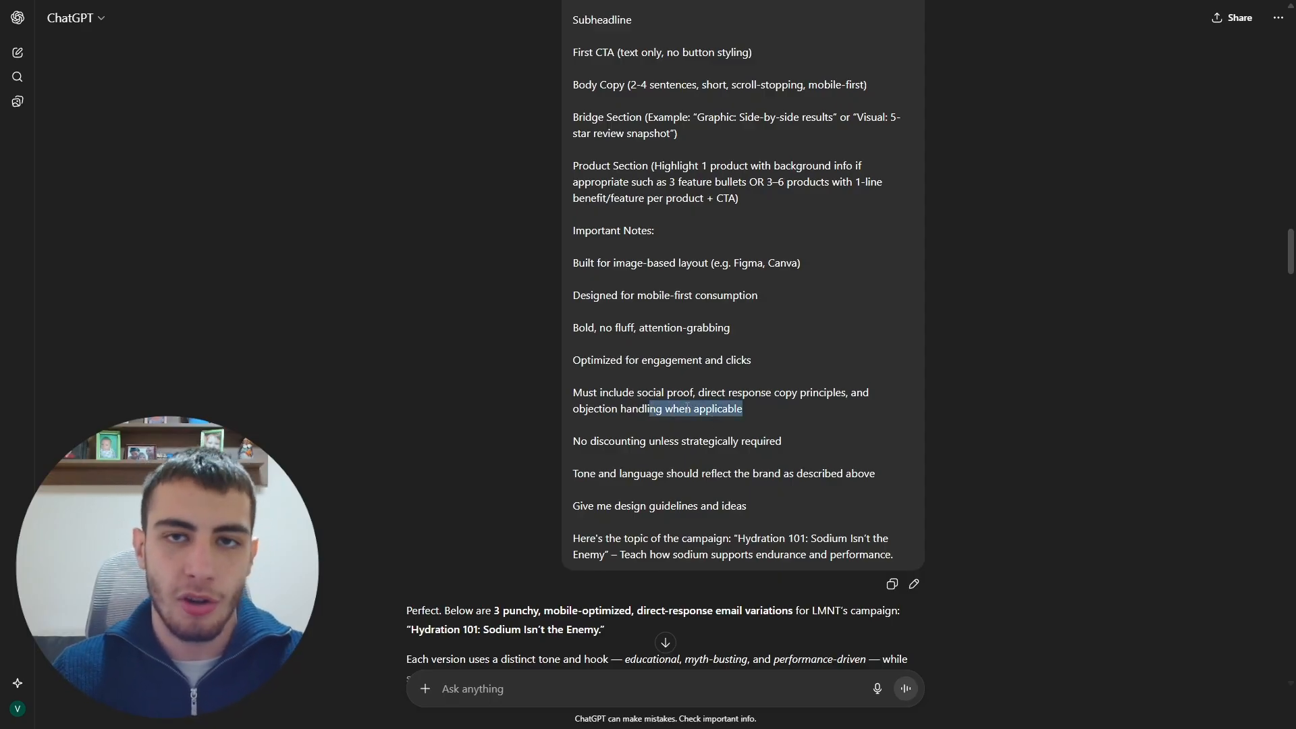
left_click_drag(763, 411, 573, 409)
left_click(752, 409)
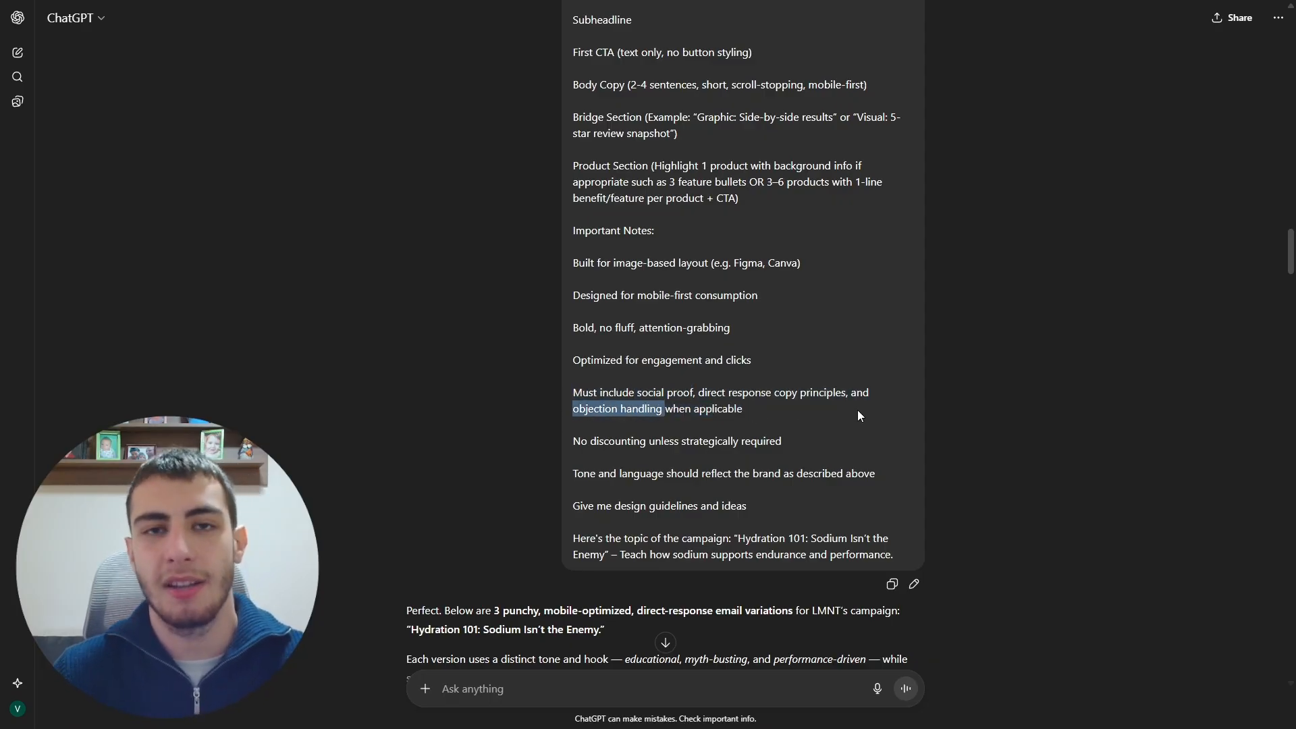
Step: Highlight the note requiring social proof, direct response copy principles and objection handling, singling out "social proof"
left_click(847, 408)
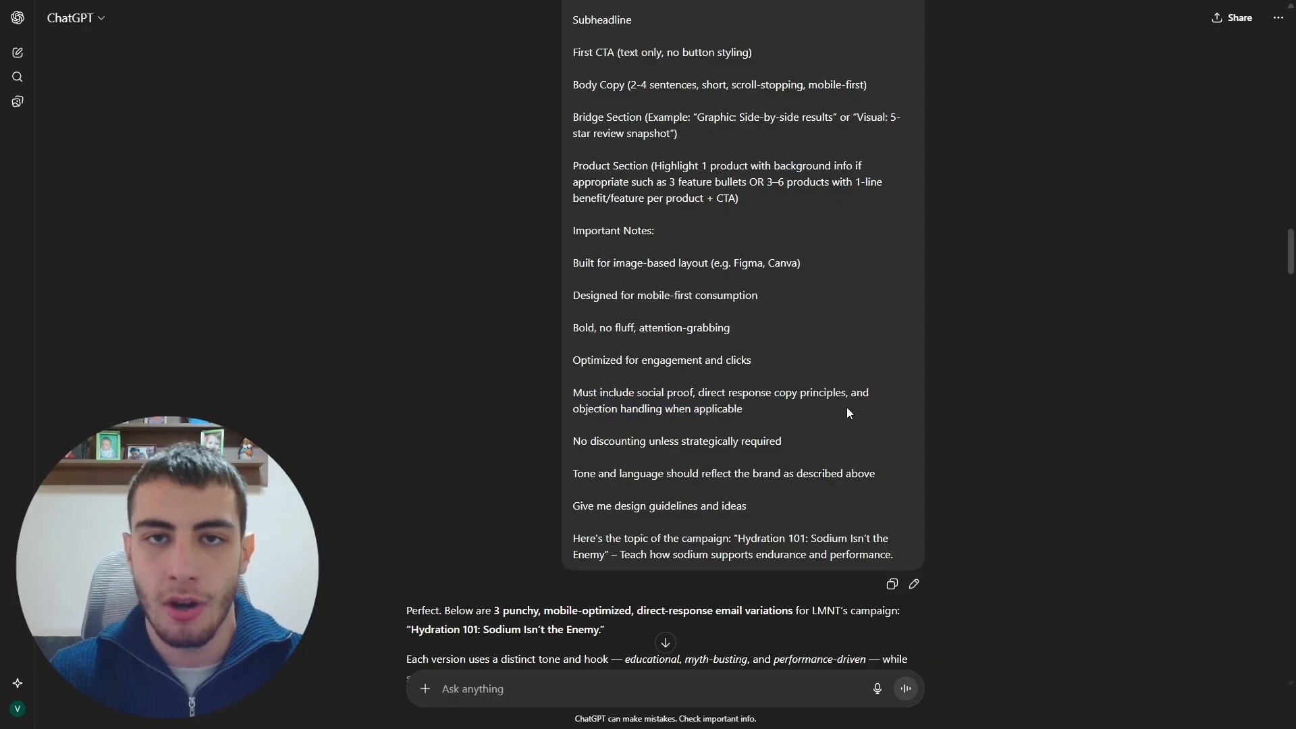
left_click_drag(771, 409, 546, 390)
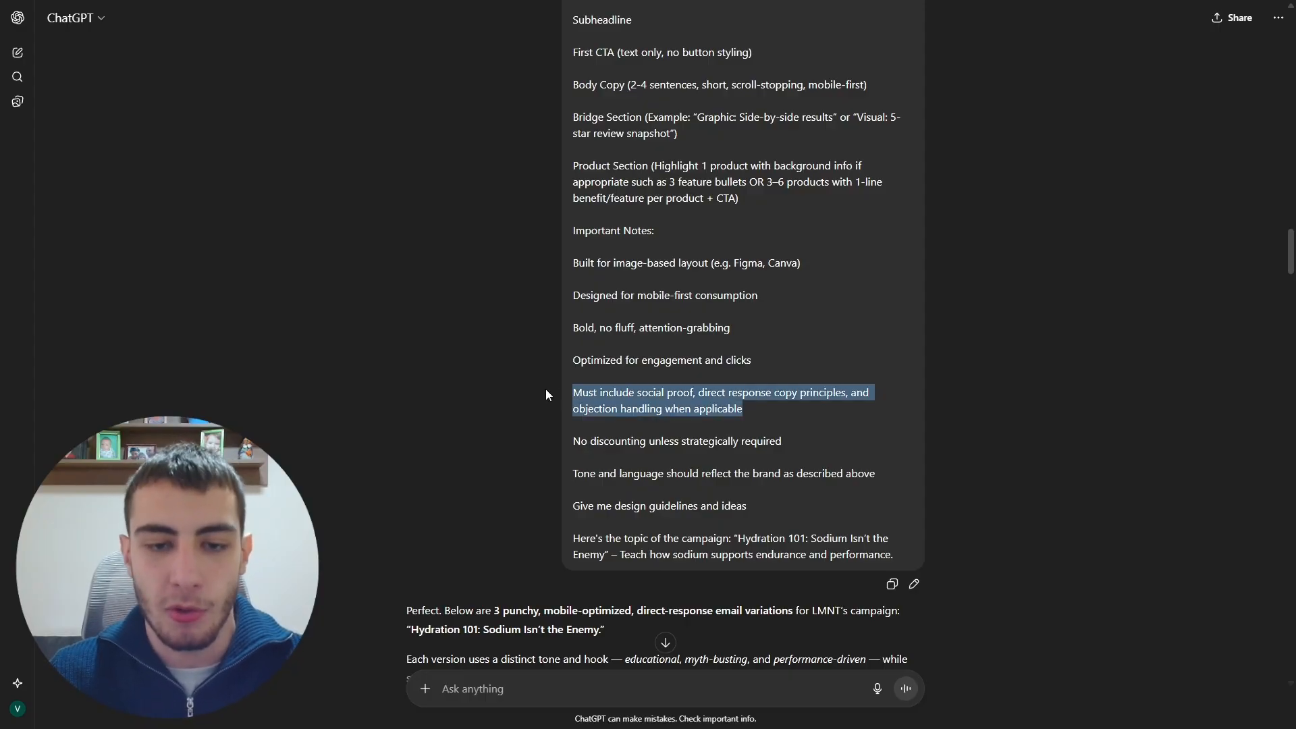
left_click(774, 392)
left_click_drag(774, 405, 572, 392)
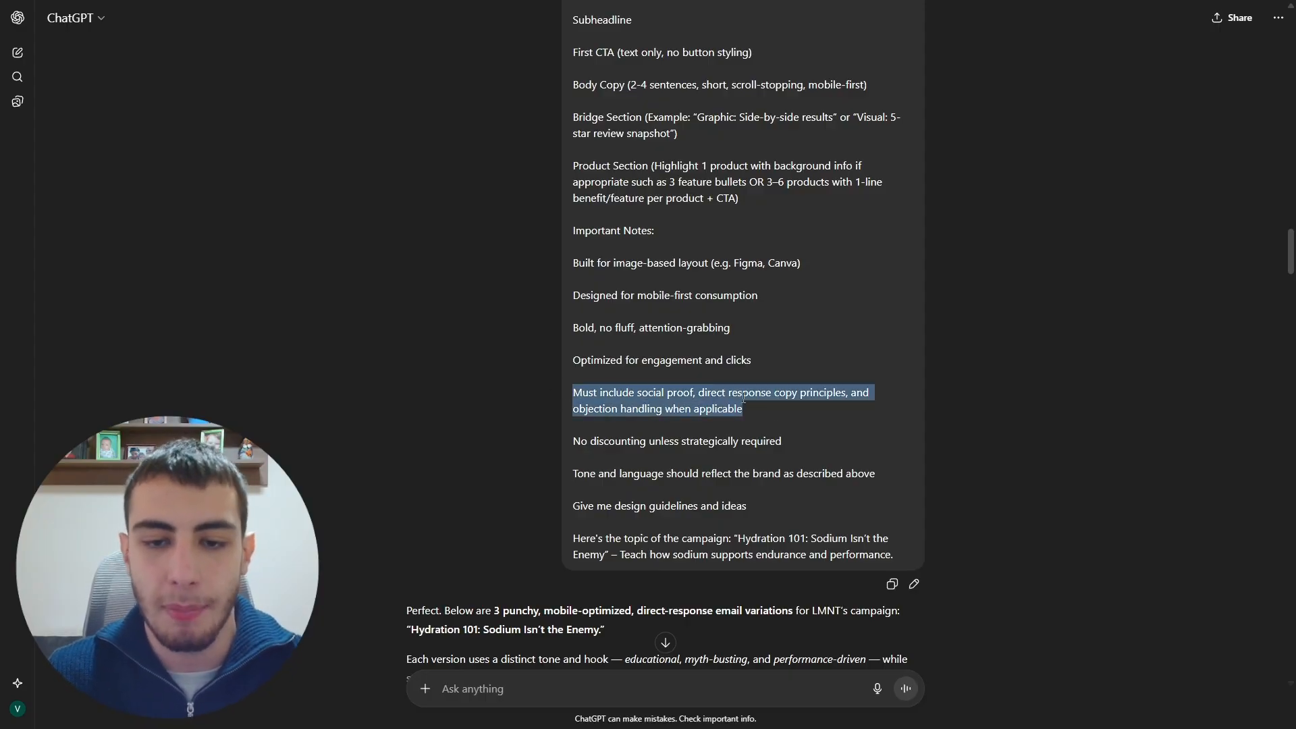
left_click(746, 405)
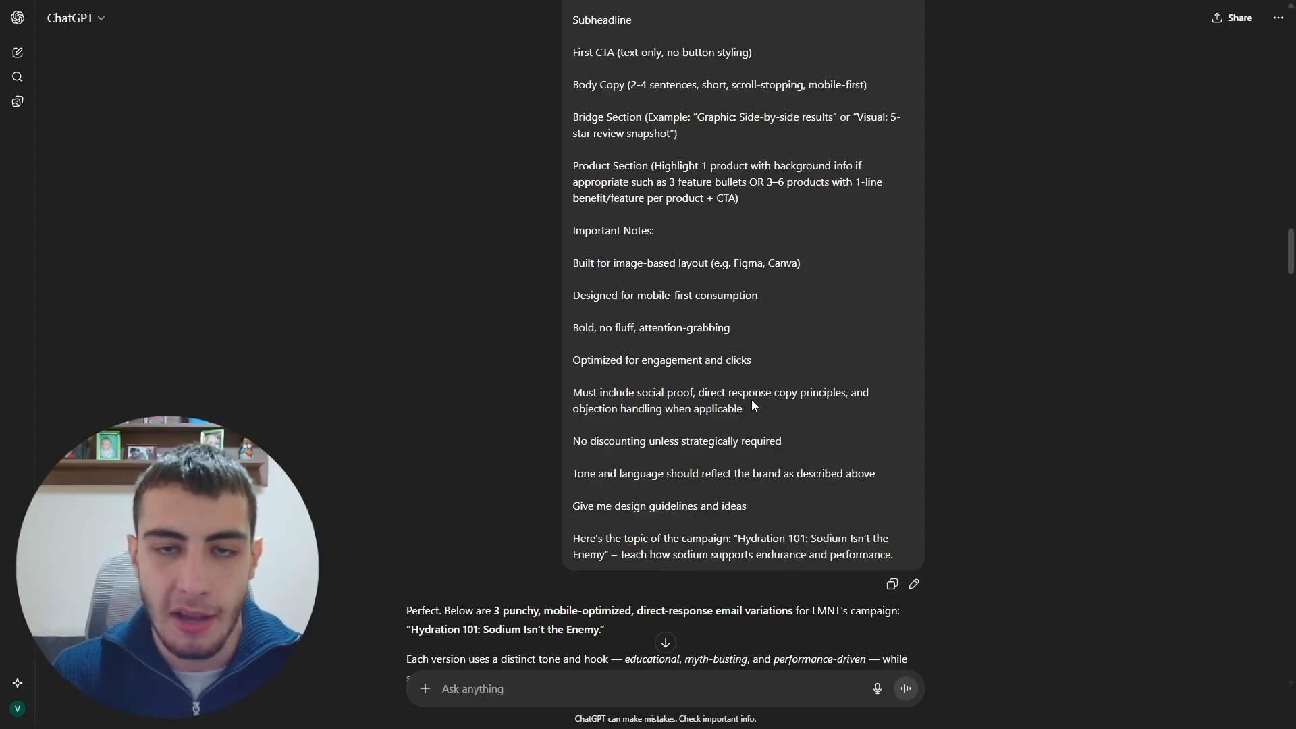
left_click_drag(627, 390, 635, 391)
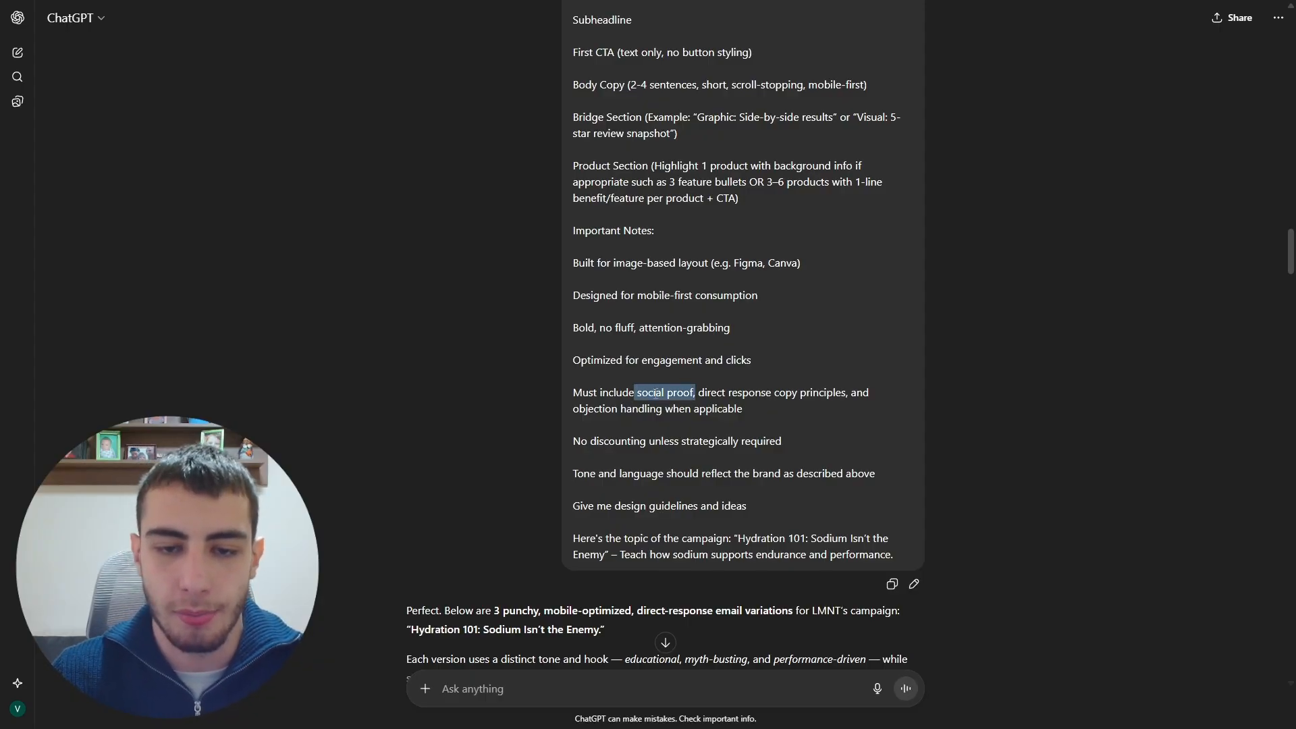
left_click(772, 417)
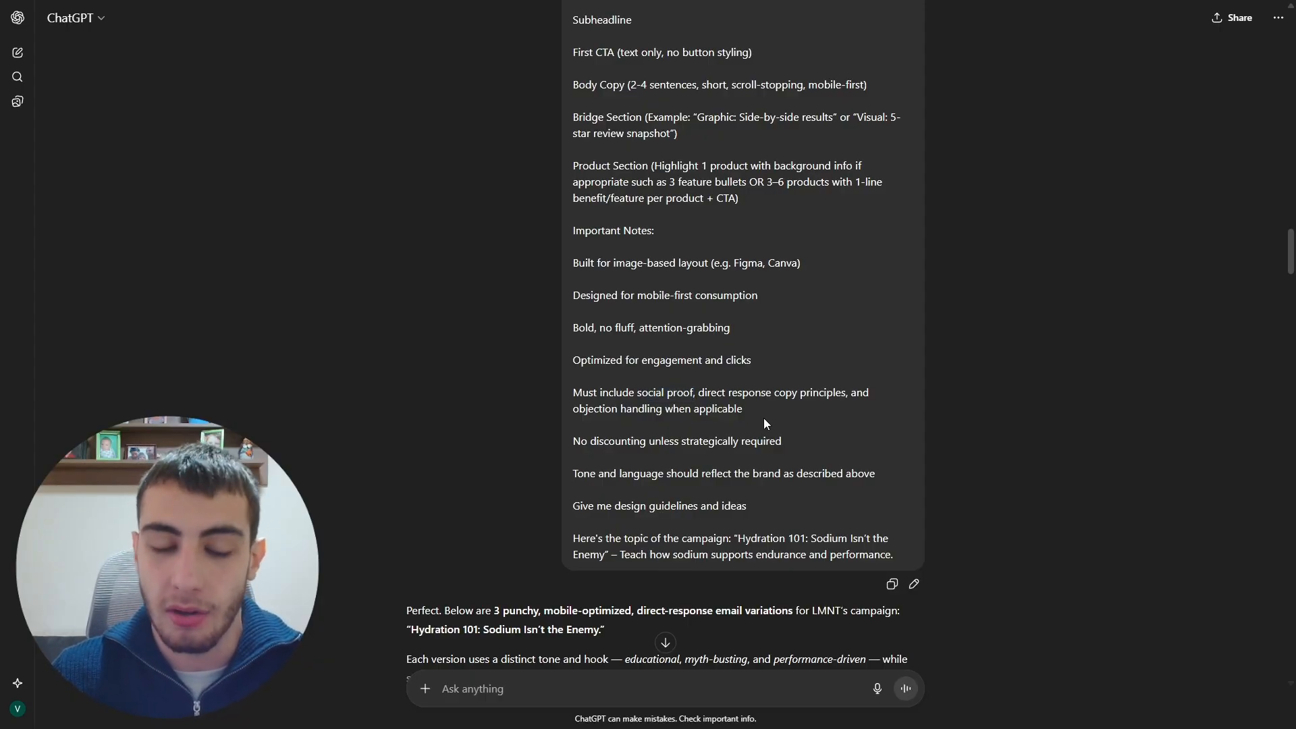
Step: Examine the remaining important notes on discounting, brand tone and language, and design guidelines
scroll(619, 442, "down", 1)
left_click_drag(578, 405, 887, 413)
left_click(764, 444)
left_click_drag(764, 443, 822, 404)
scroll(594, 413, "down", 1)
left_click(742, 405)
left_click(822, 407)
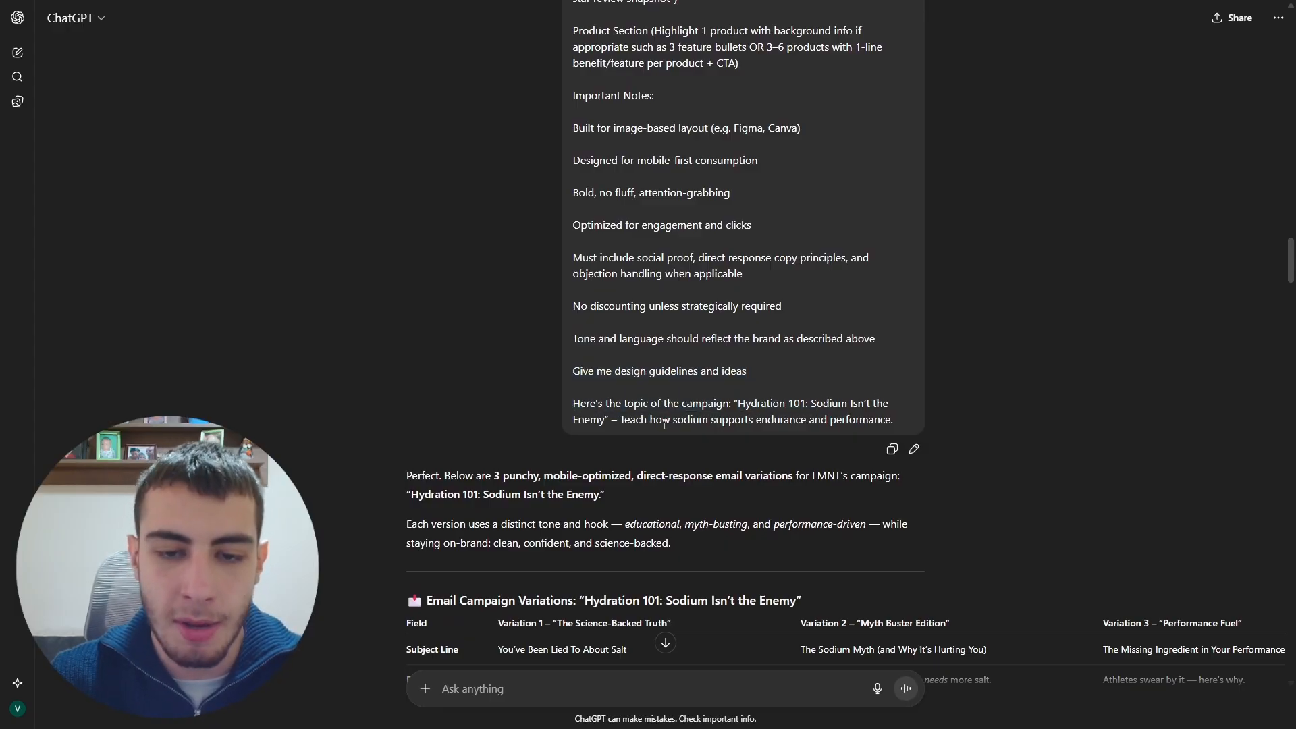
Step: Highlight the campaign topic's aim of teaching how sodium supports endurance and performance, and look over the generated email variations table
left_click_drag(618, 420, 894, 419)
scroll(674, 364, "down", 4)
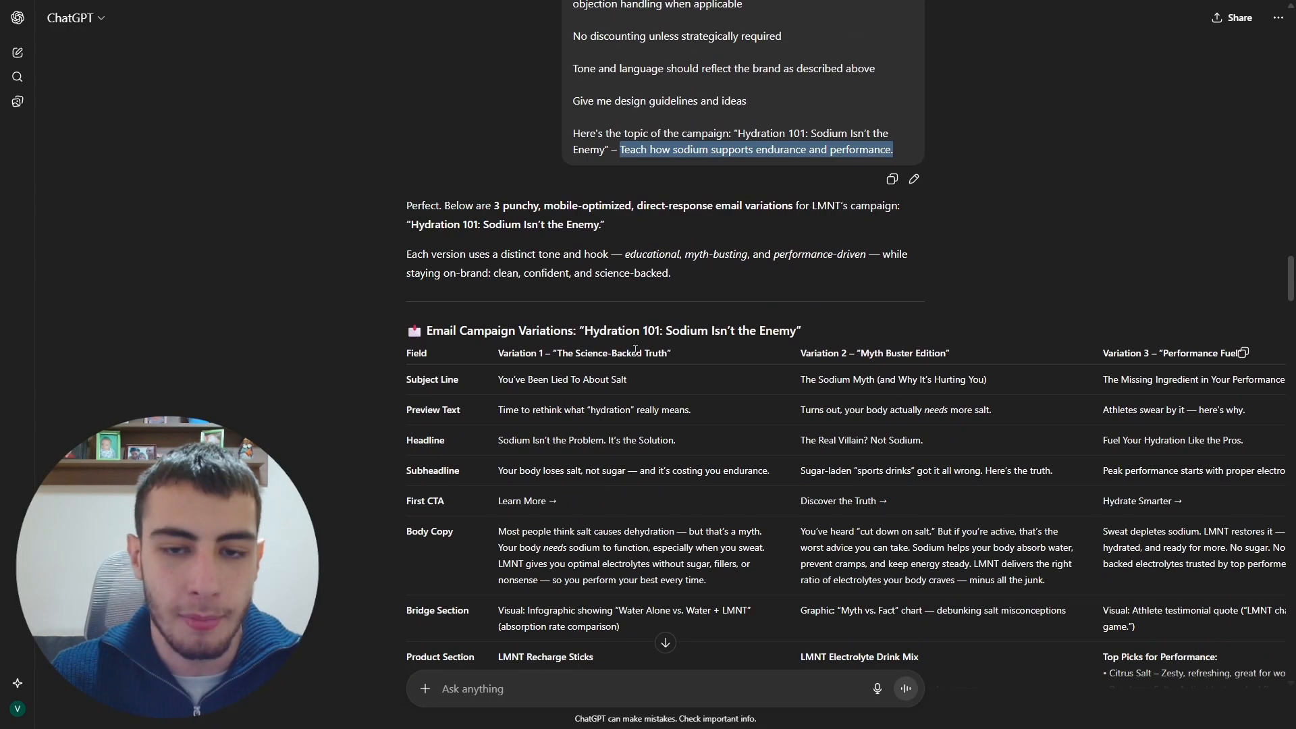
scroll(418, 324, "down", 1)
left_click_drag(425, 343, 1282, 384)
left_click(1018, 198)
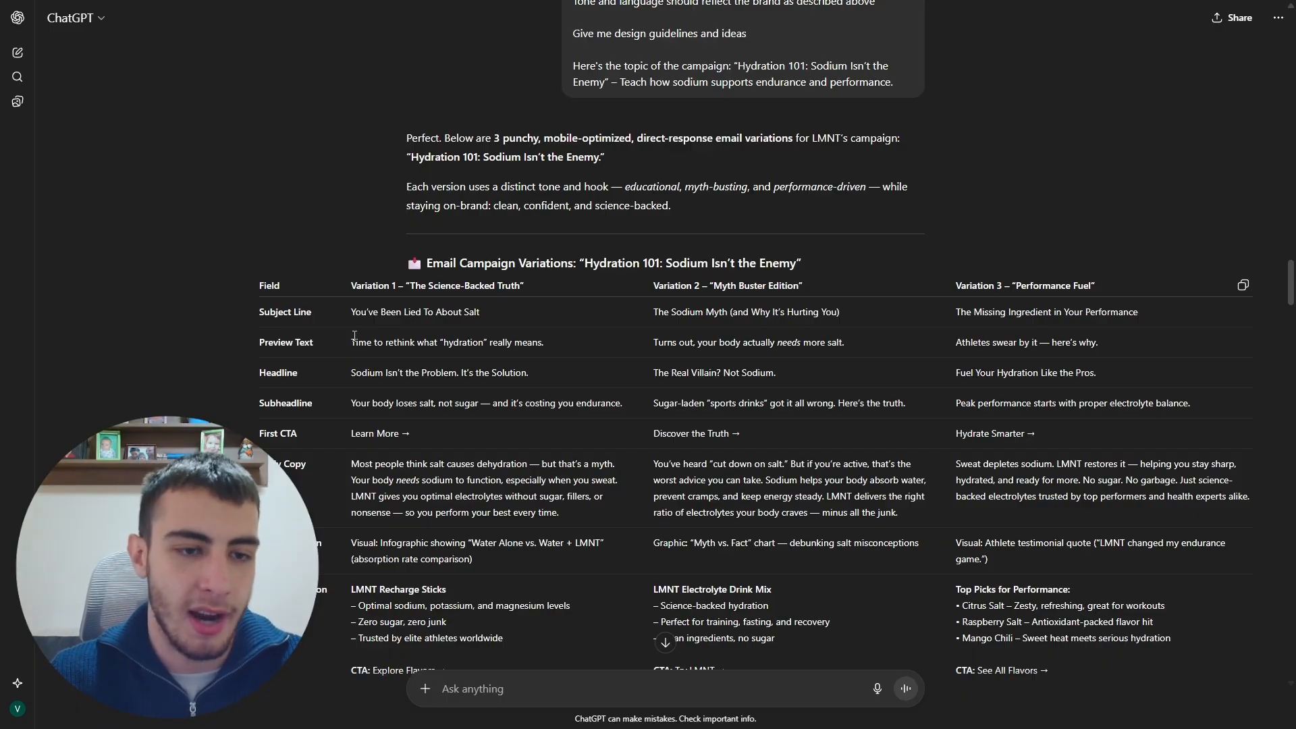
Step: Examine the table's rows from Subject Line to Bridge Section, highlighting the Headline, Subheadline and First CTA fields
left_click_drag(354, 316, 483, 561)
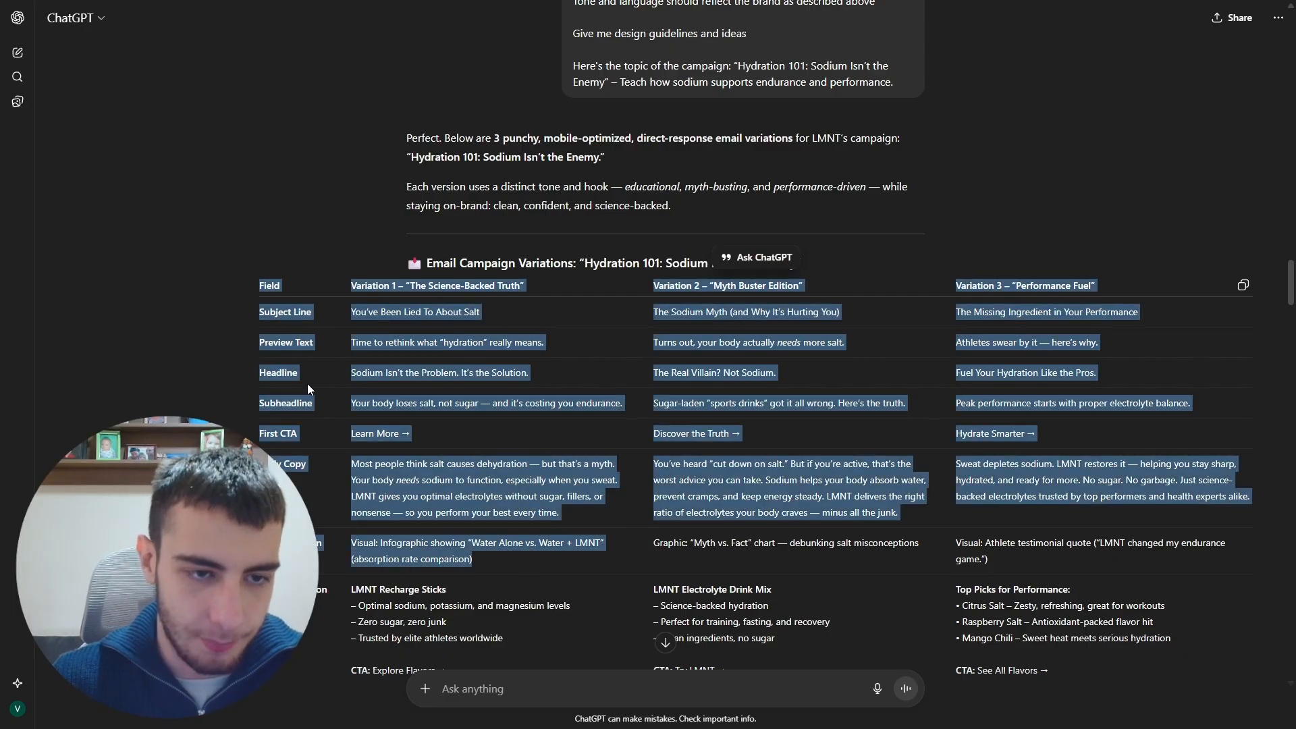
left_click(297, 382)
left_click_drag(262, 375, 380, 450)
left_click(442, 416)
scroll(442, 416, "down", 2)
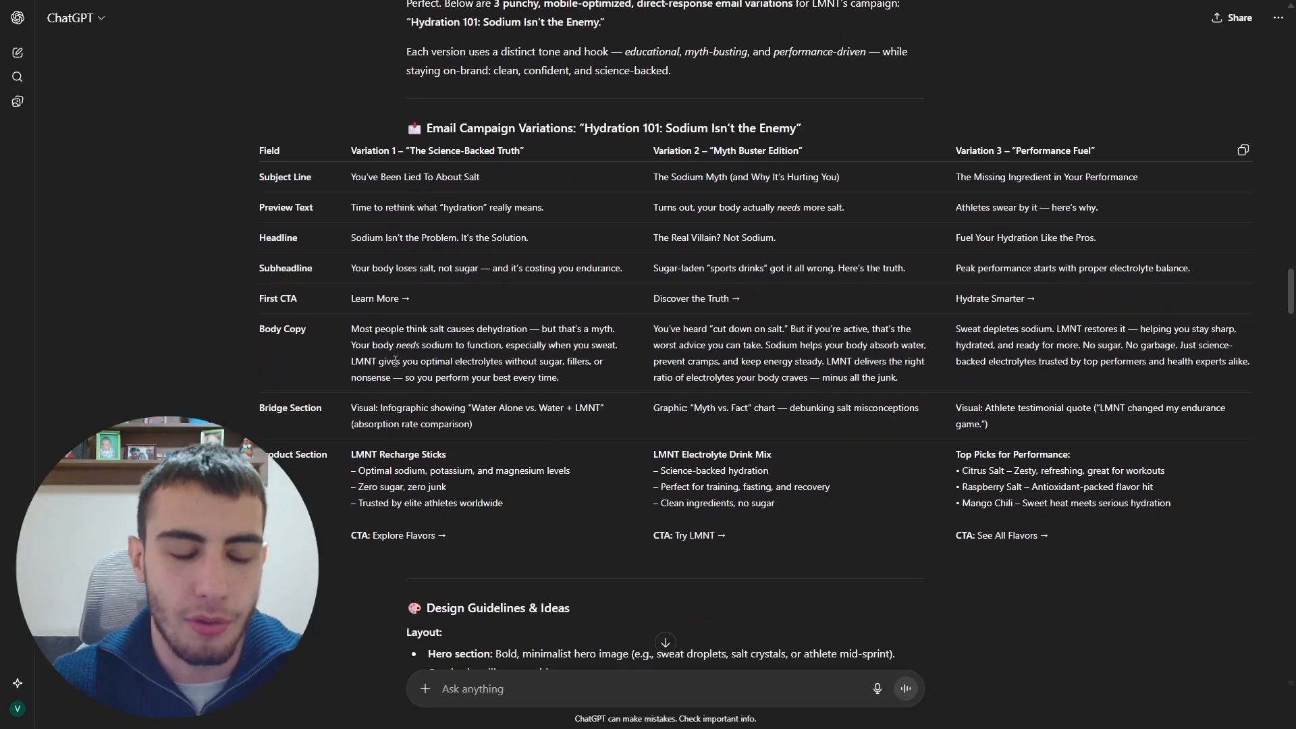
Step: Highlight the Variation 1 headline "Sodium Isn't the Problem. It's the Solution." and examine the Variation 2 headline
left_click_drag(354, 236, 536, 240)
left_click(541, 241)
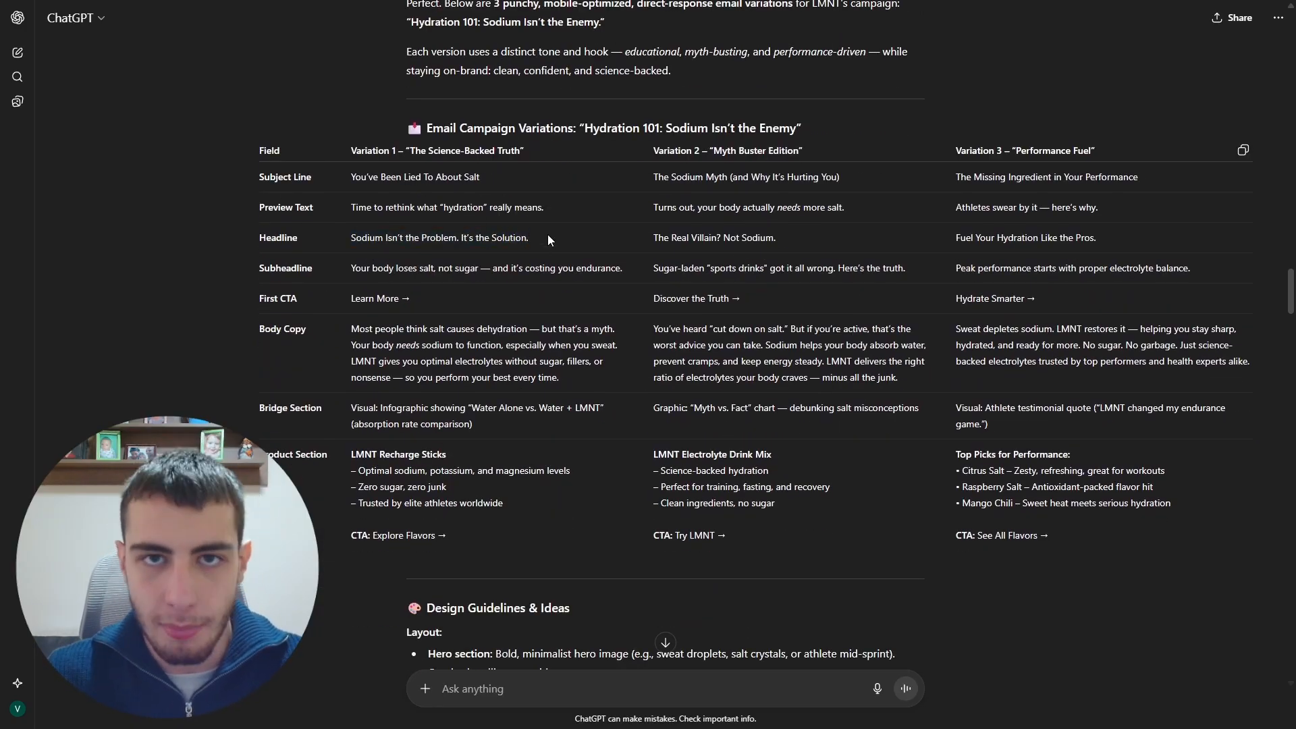
left_click_drag(546, 238, 351, 239)
left_click(570, 241)
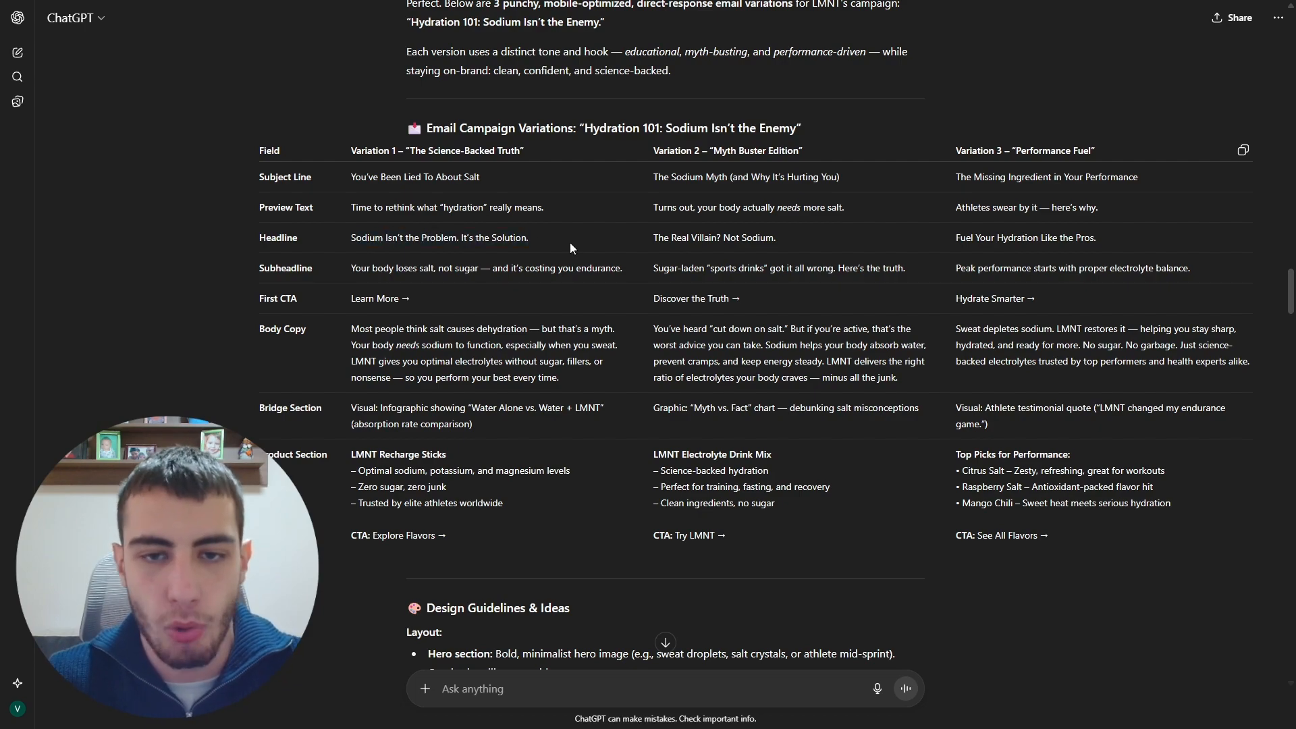
left_click_drag(653, 238, 626, 239)
left_click(776, 239)
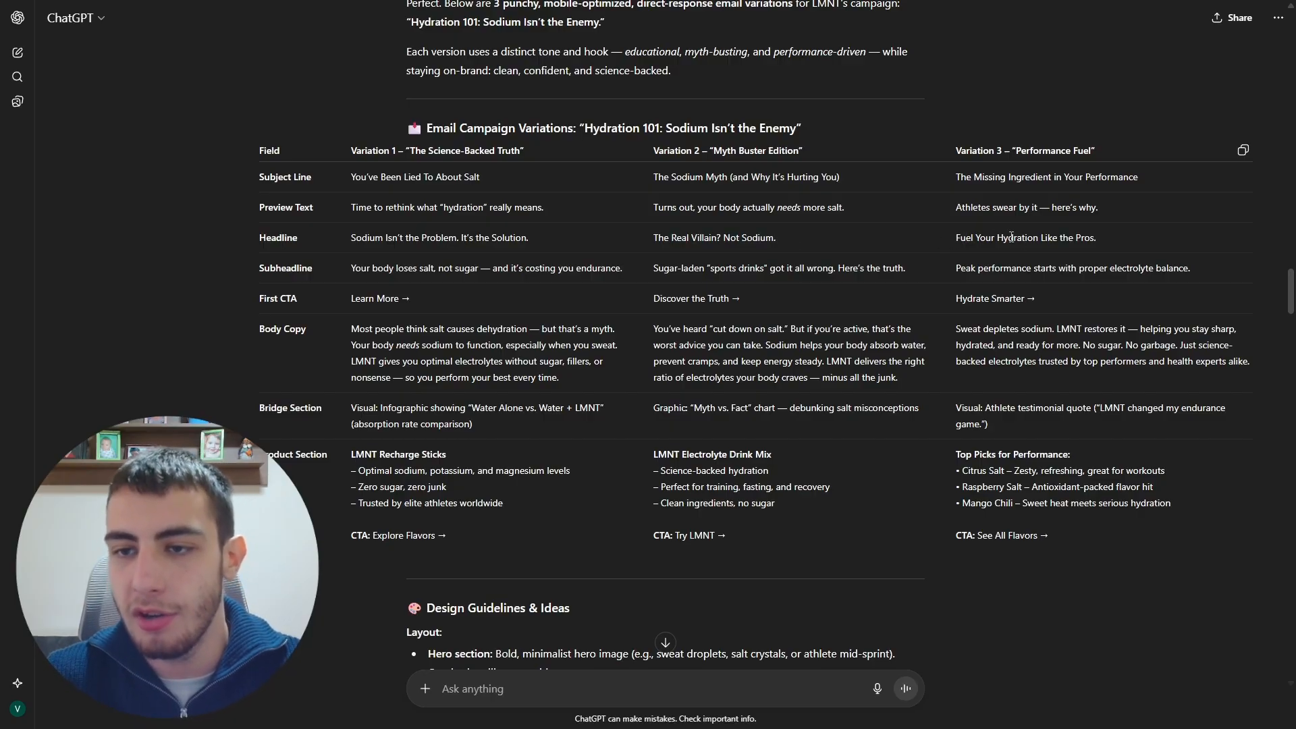
Step: Highlight the Variation 3 headline "Fuel Your Hydration Like the Pros." and compare it with the other two headlines
triple_click(1011, 238)
left_click(1110, 240)
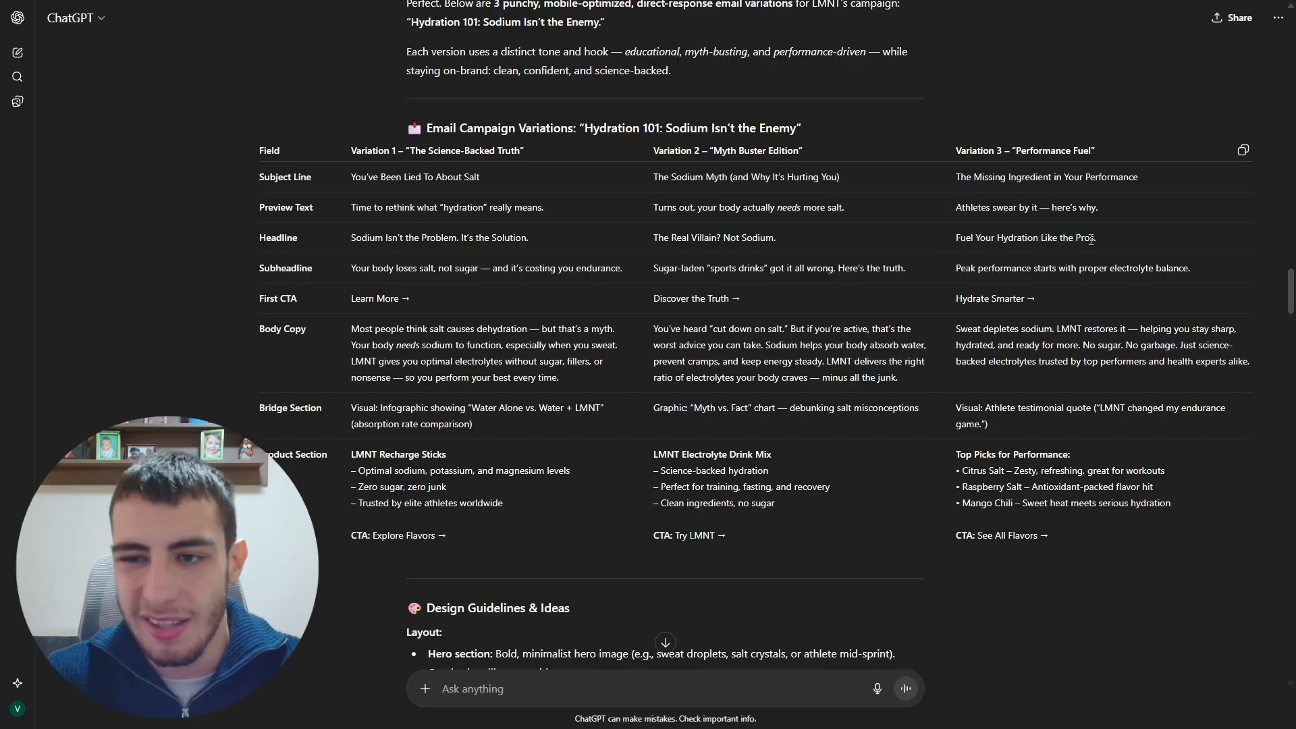
left_click_drag(1091, 241, 949, 237)
left_click(1112, 239)
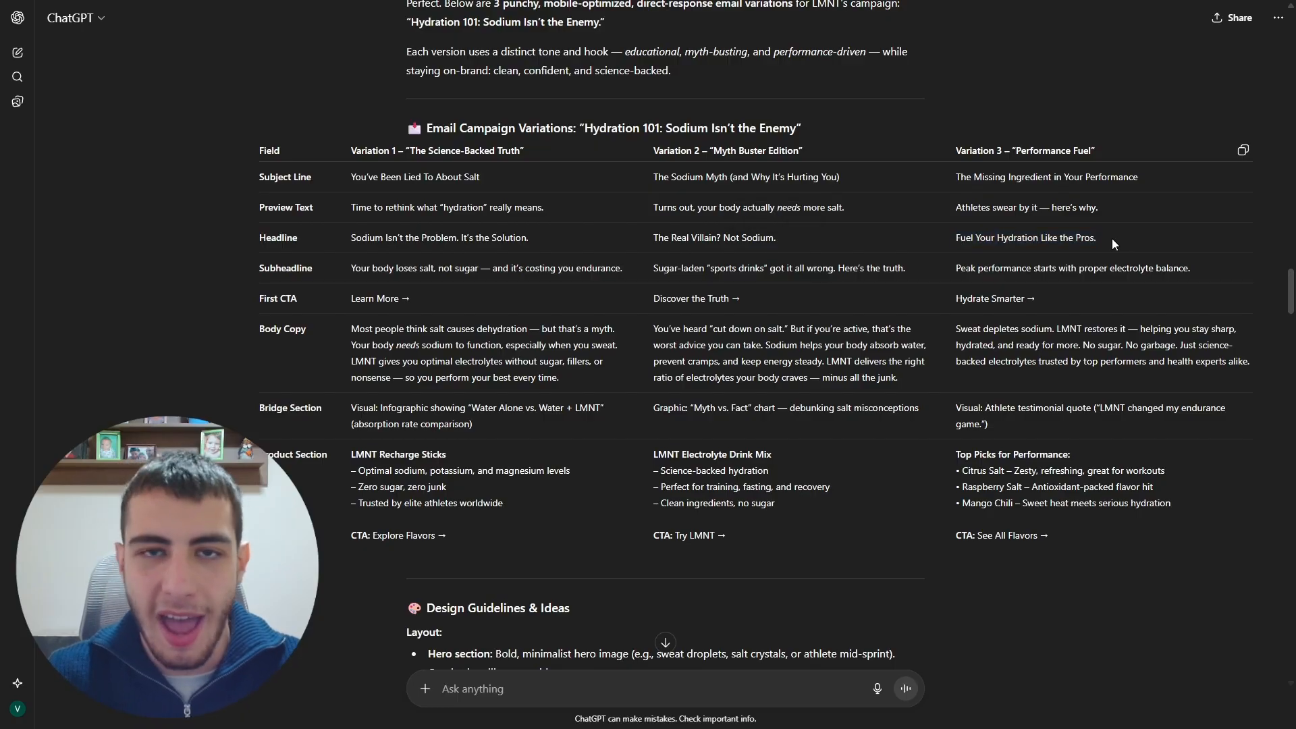
left_click_drag(1112, 237, 940, 234)
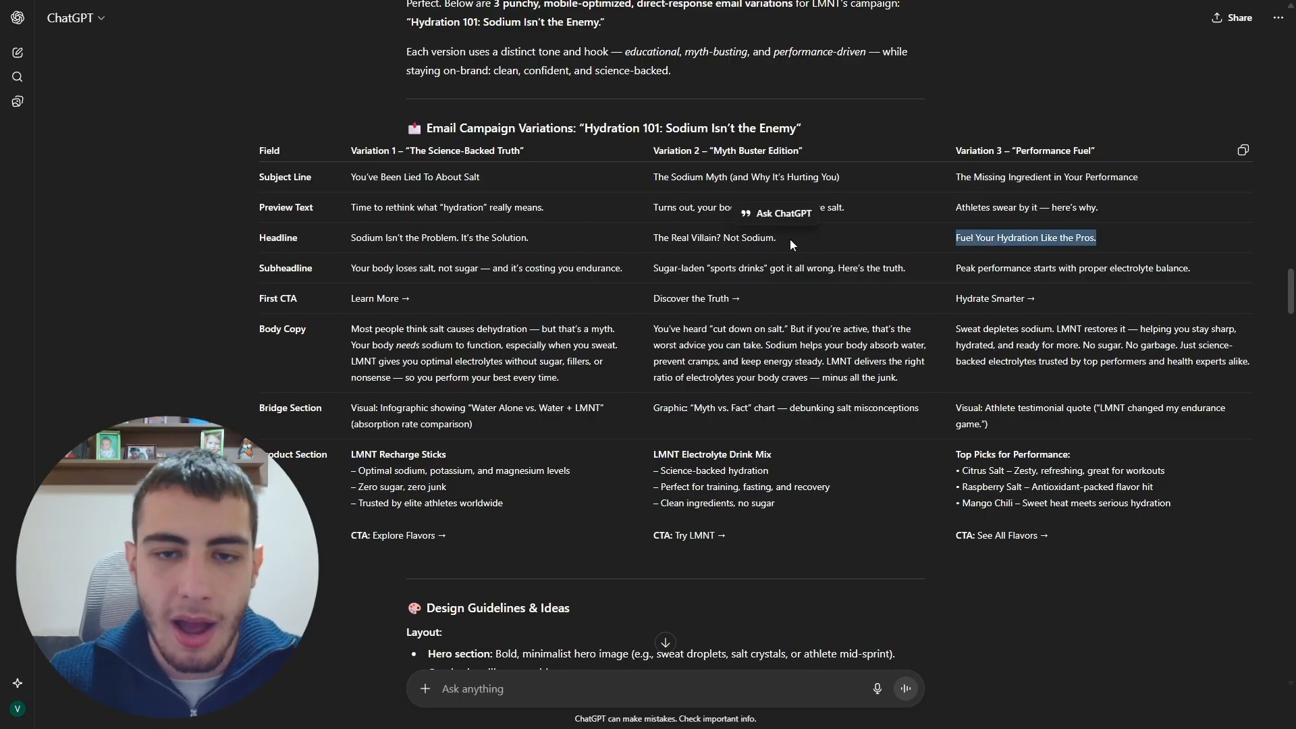
double_click(467, 238)
left_click_drag(652, 238, 777, 237)
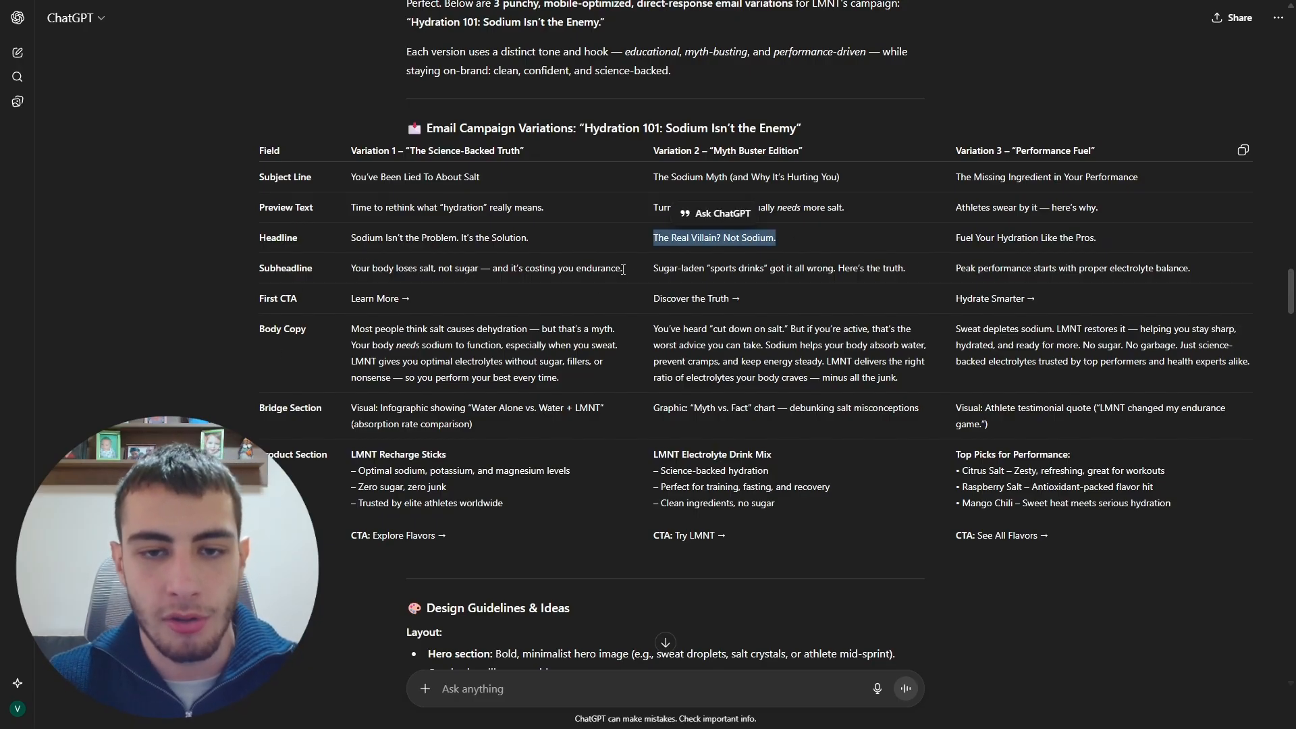
Step: Examine the Variation 1 and Variation 2 subheadlines, highlighting each one in full
left_click_drag(622, 269, 351, 273)
left_click(407, 272)
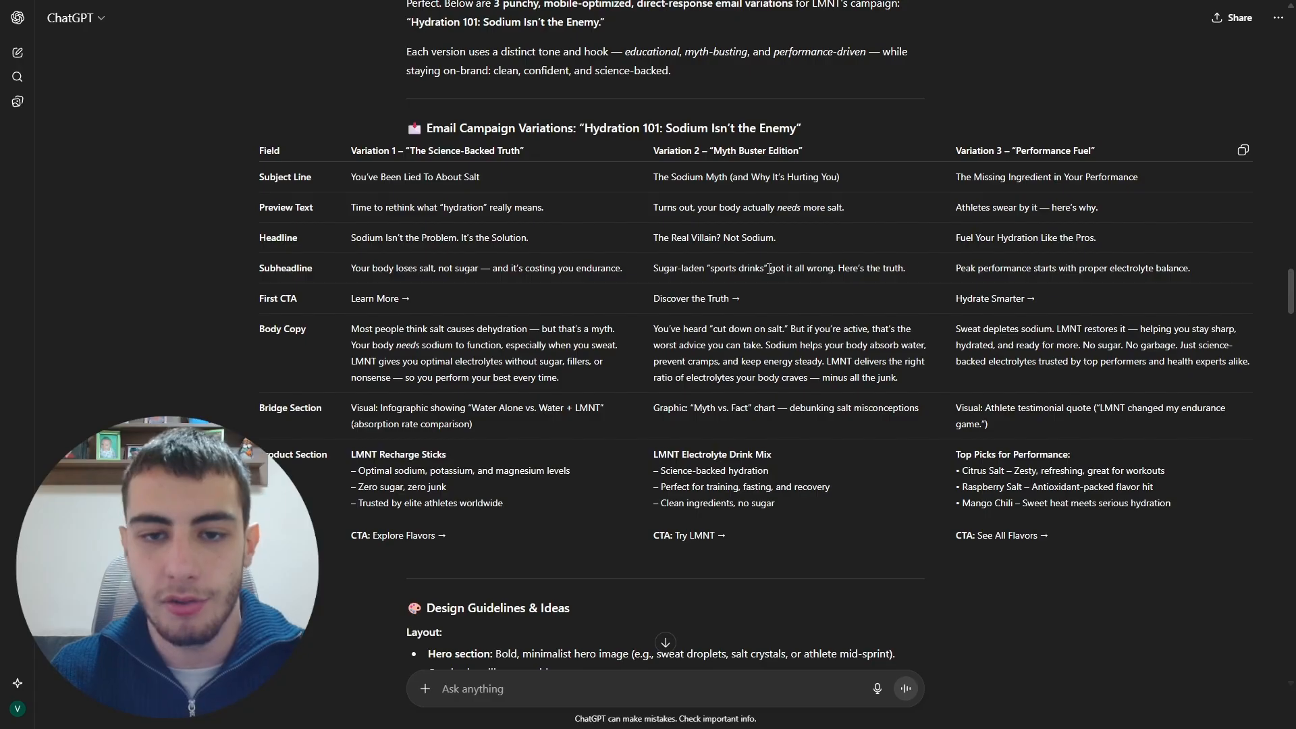
left_click_drag(652, 271, 908, 263)
left_click(935, 262)
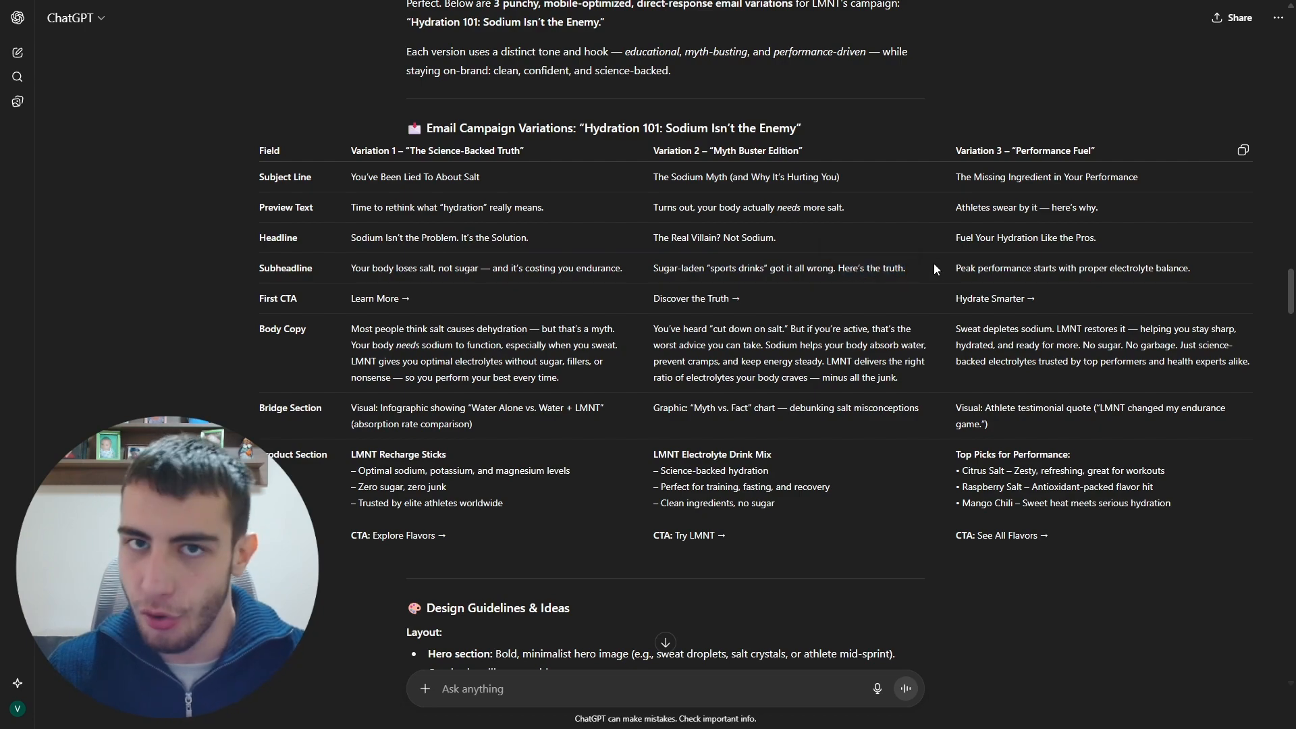
left_click_drag(909, 269, 649, 270)
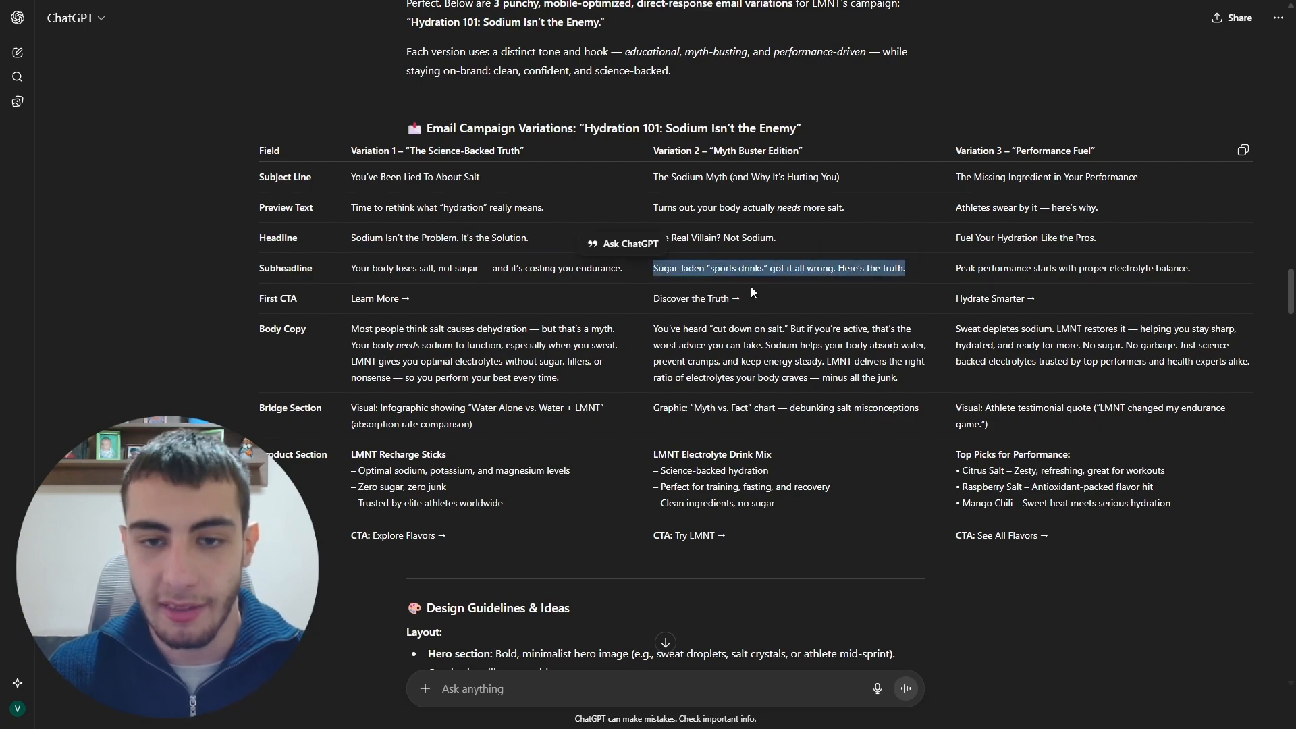
left_click(979, 279)
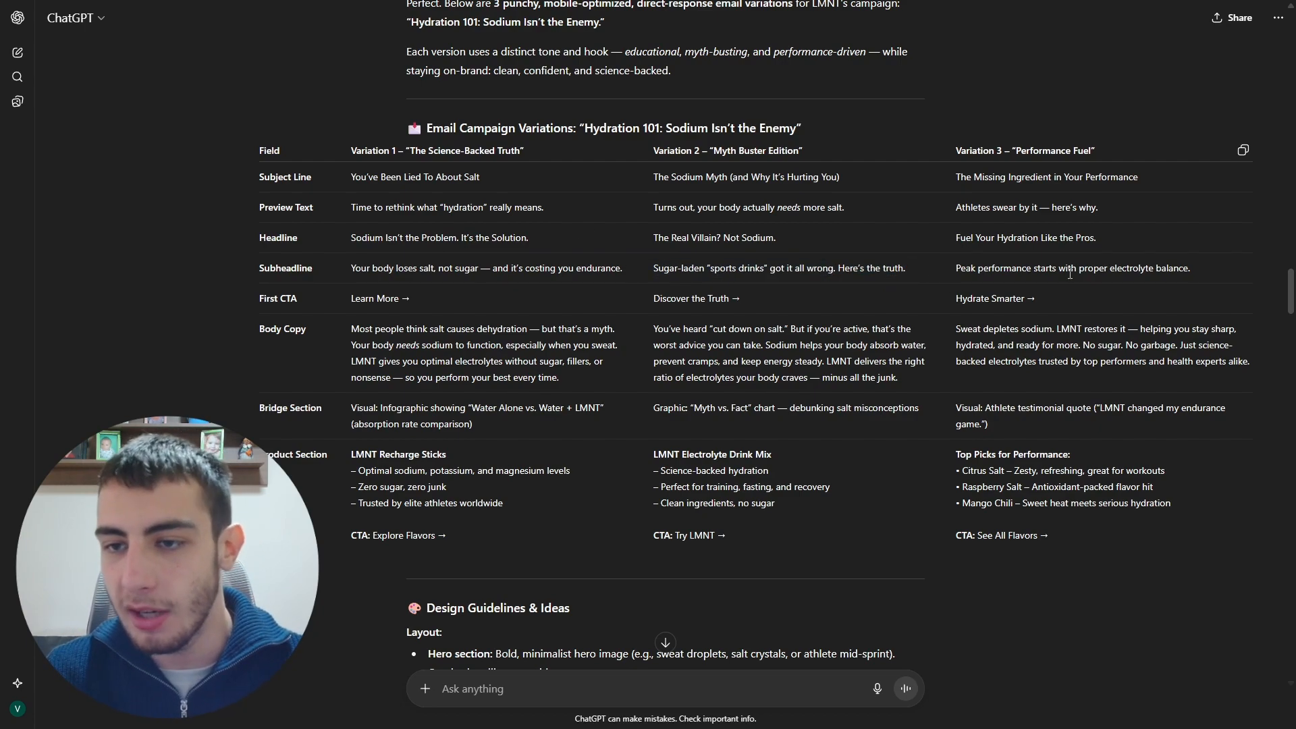
Step: Highlight the Variation 3 subheadline "Peak performance starts with proper electrolyte balance." and examine it together with its headline
left_click_drag(955, 268, 1234, 270)
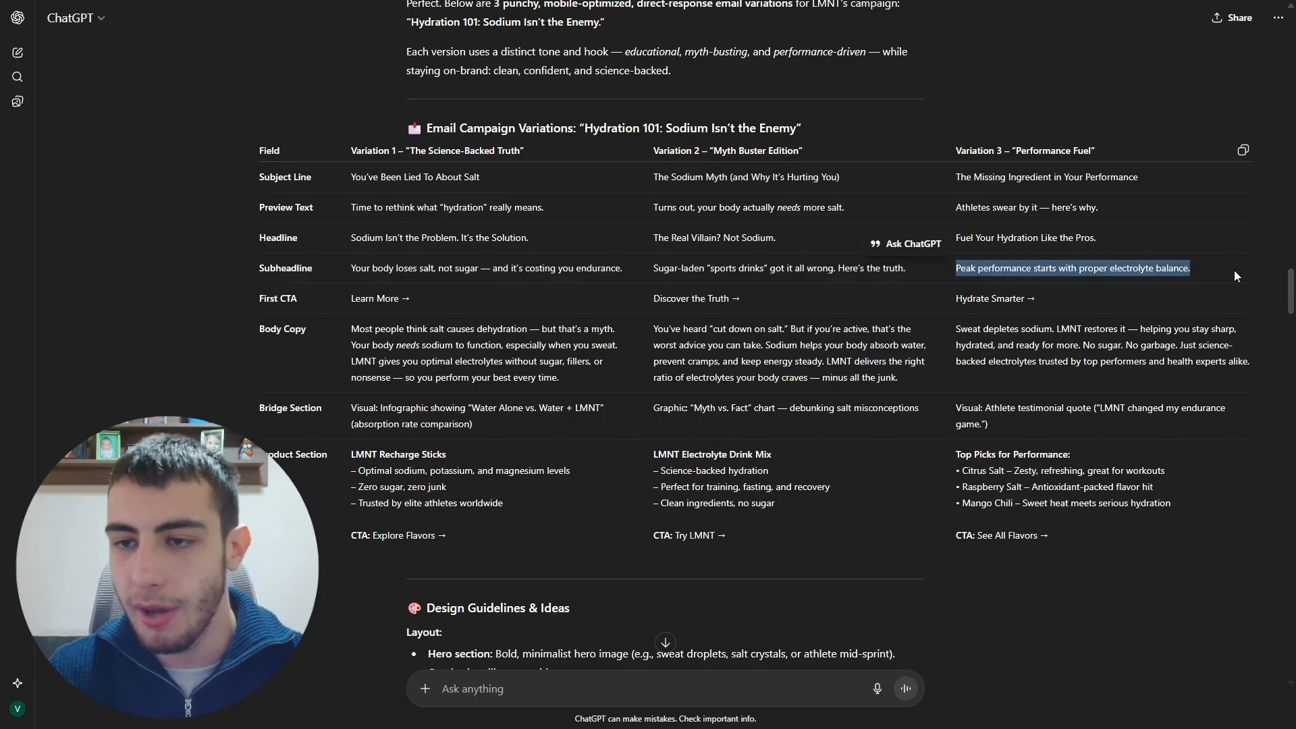
left_click(1234, 272)
mouse_move(955, 252)
left_mouse_down()
mouse_move(1216, 275)
mouse_move(986, 270)
mouse_move(957, 245)
left_mouse_up()
left_click(1216, 276)
left_click(1174, 260)
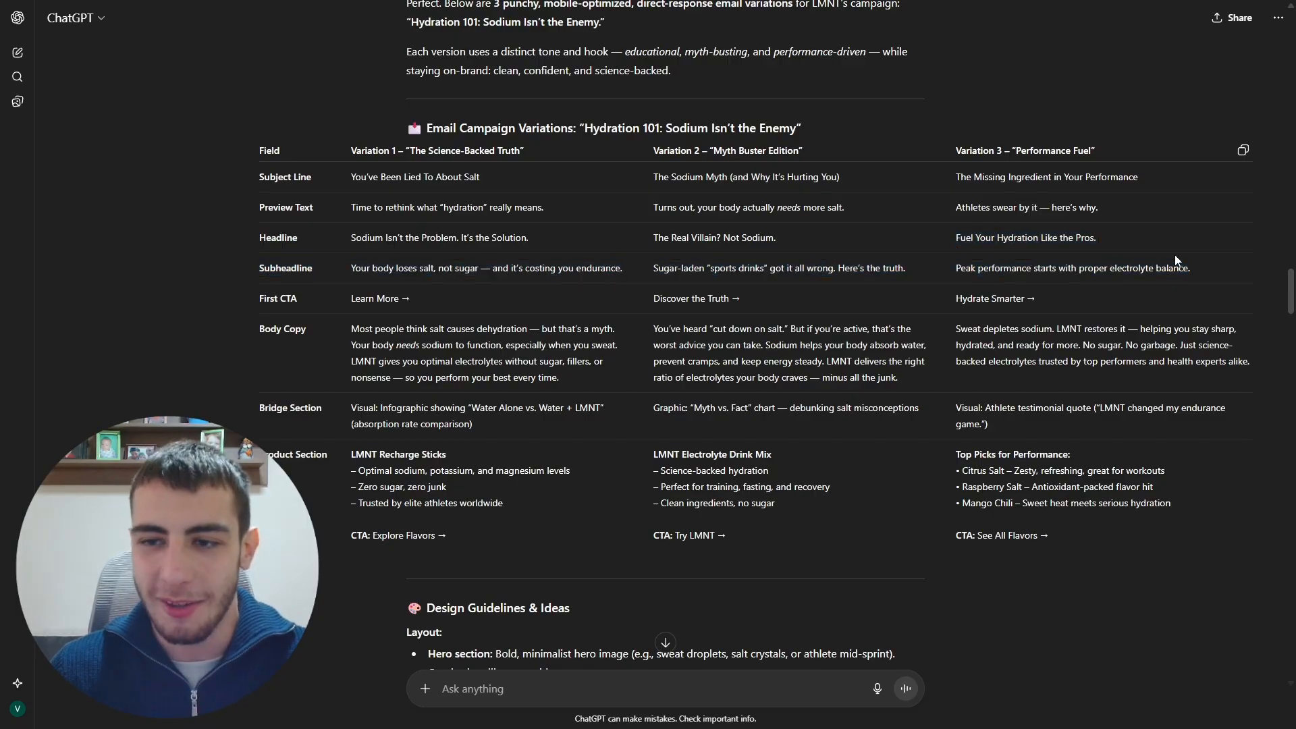
left_click_drag(1142, 269, 970, 239)
left_click(971, 238)
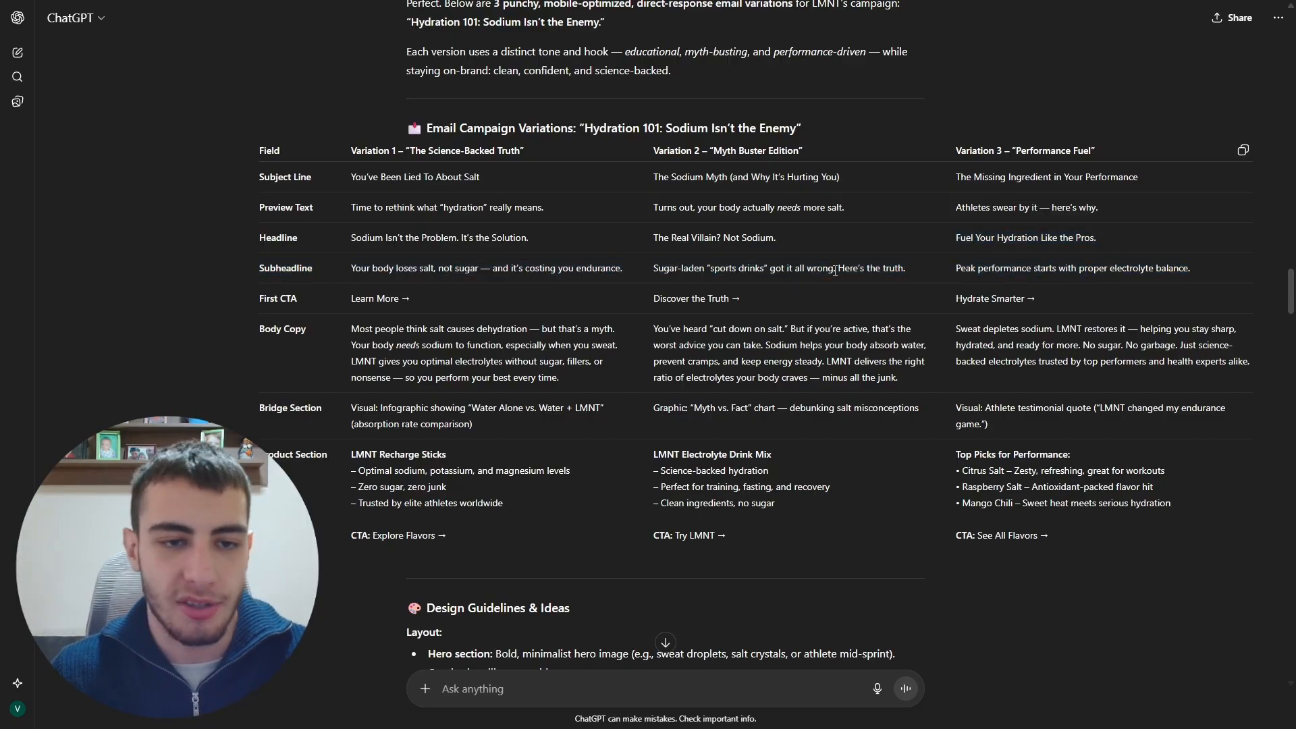
Step: Revisit the copywriting prompt above the table, examining its required fields and important notes
scroll(349, 253, "up", 20)
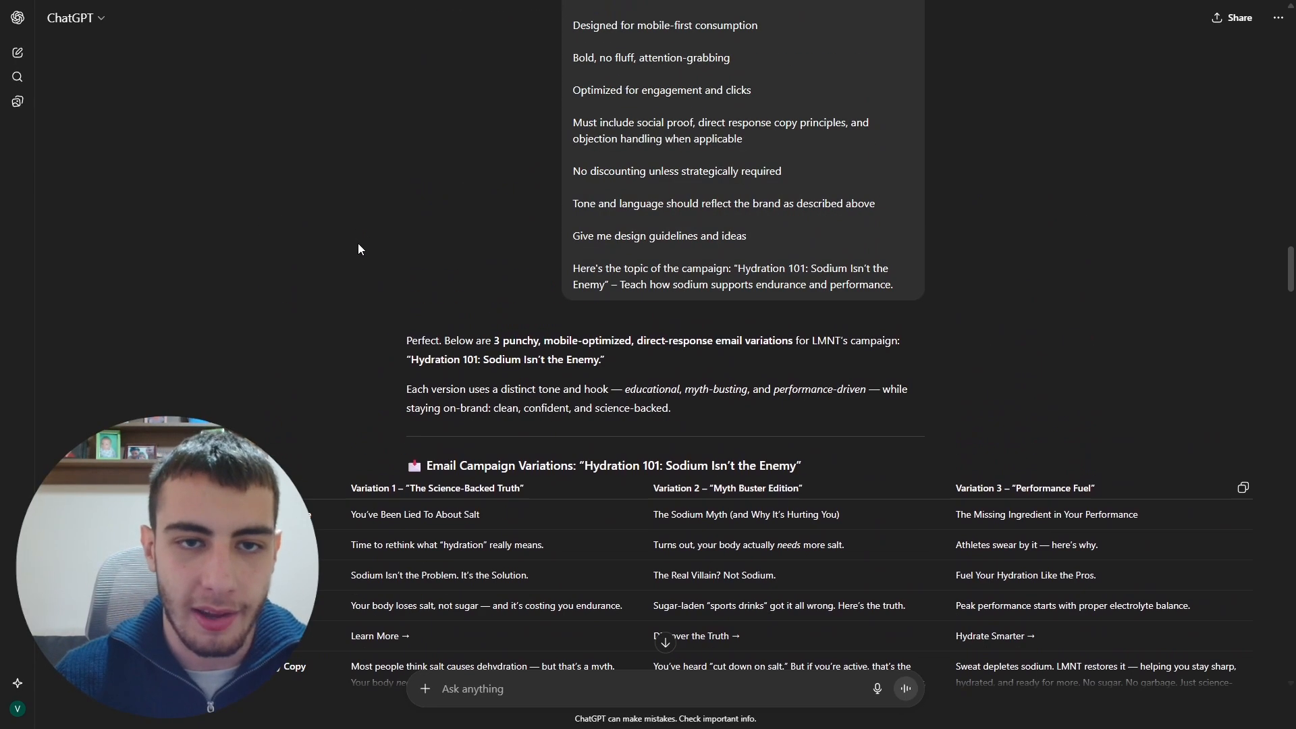
scroll(662, 397, "down", 14)
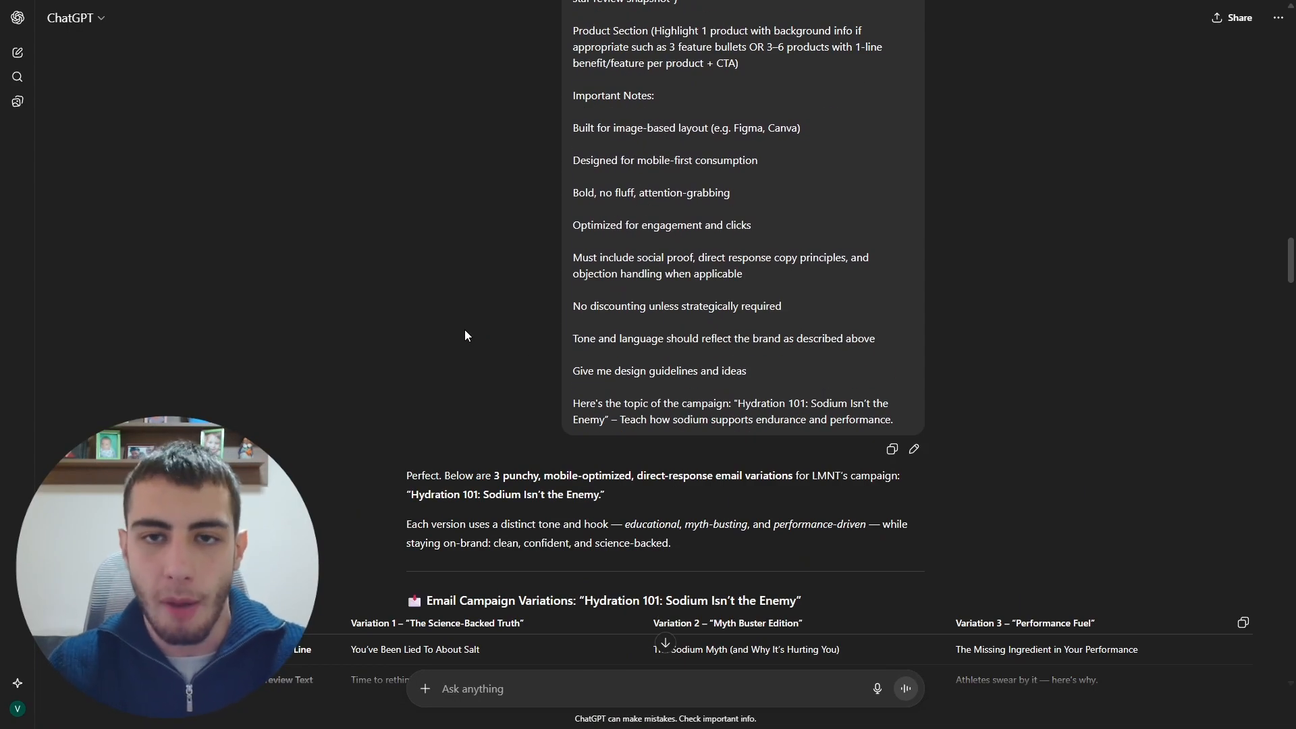
scroll(626, 295, "up", 8)
scroll(719, 292, "down", 15)
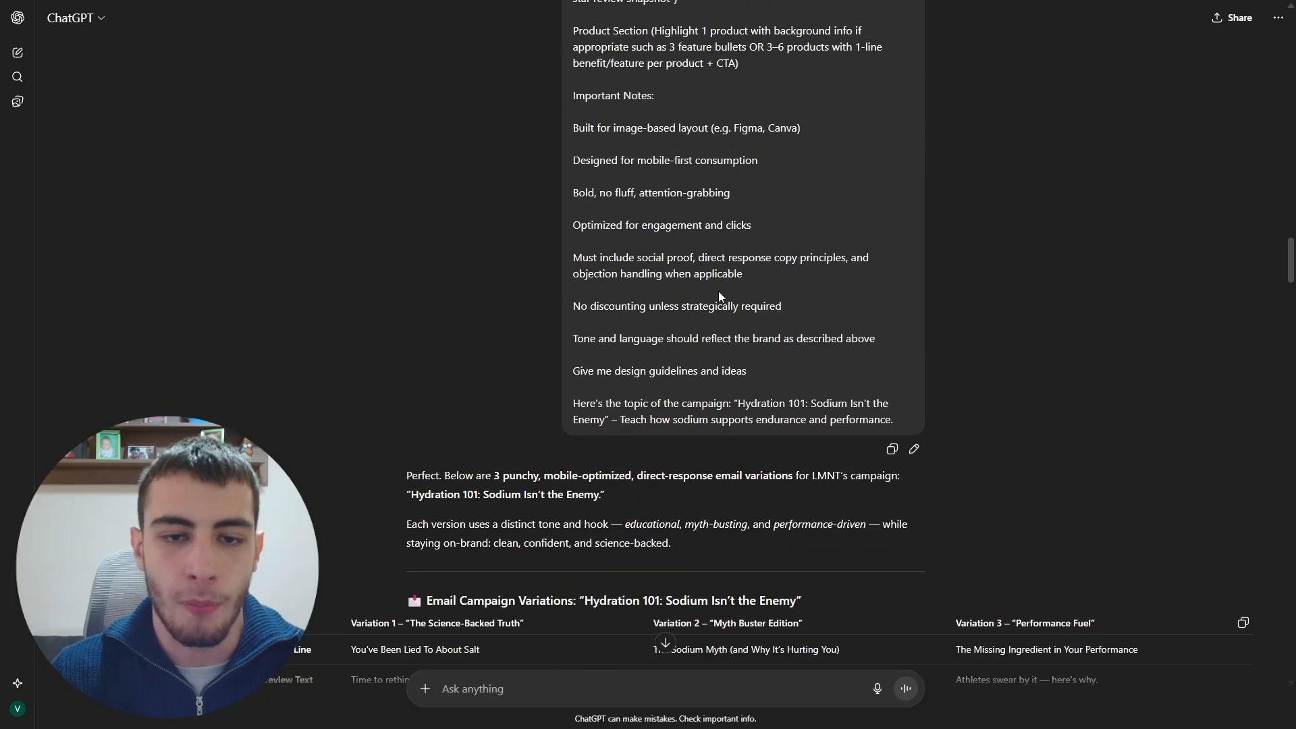
left_click_drag(511, 208, 965, 409)
left_click(187, 226)
scroll(516, 322, "up", 8)
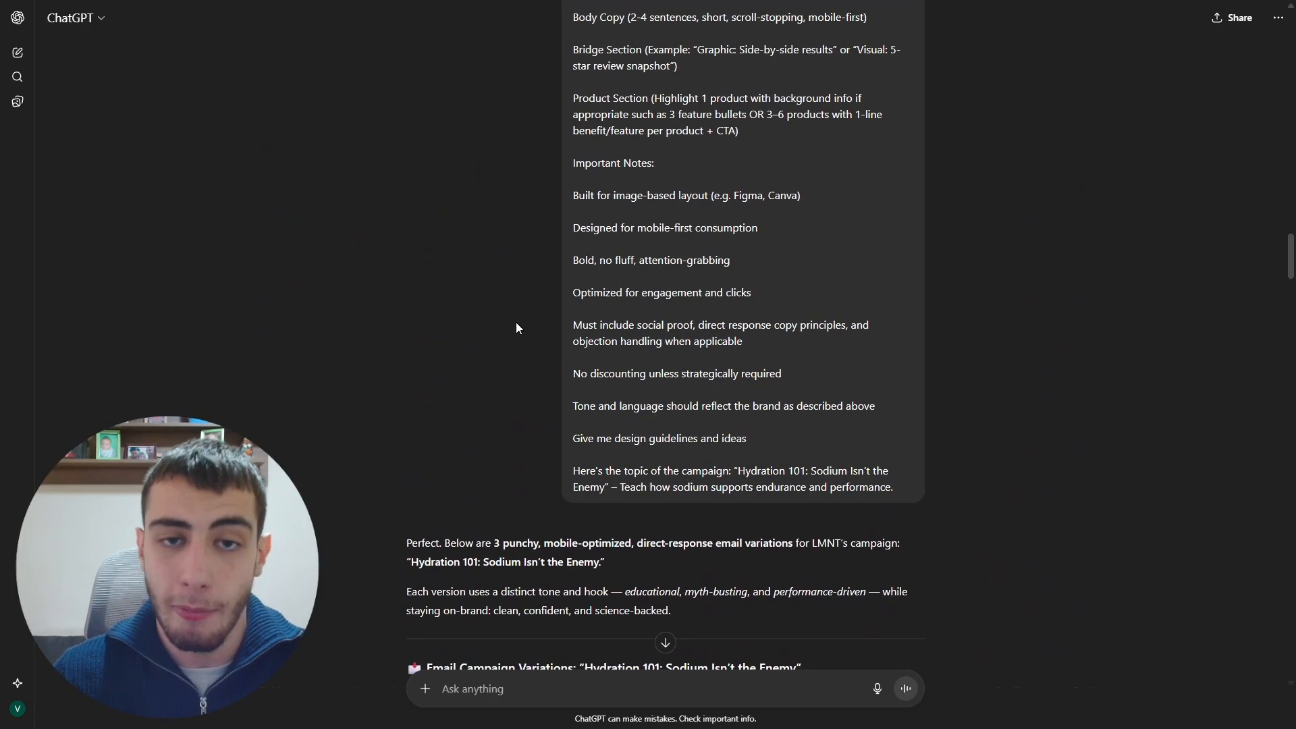
scroll(666, 182, "up", 8)
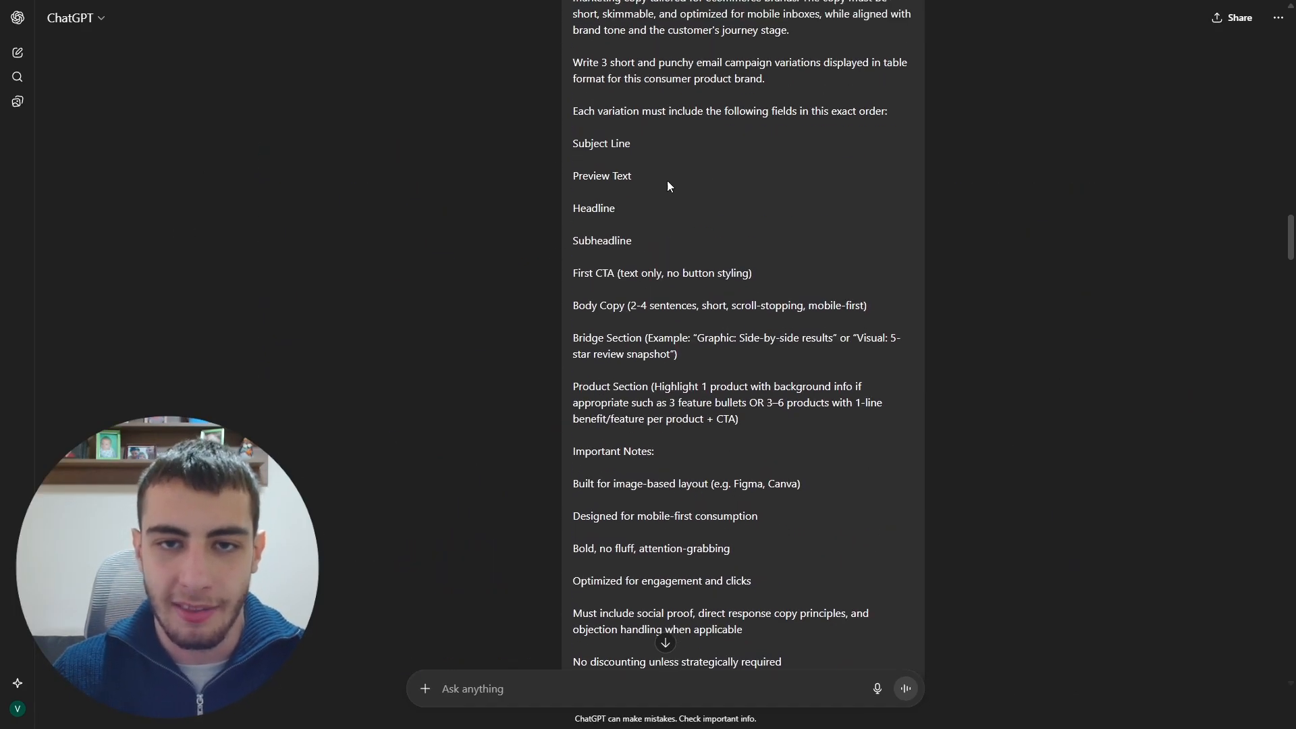
Step: Look over the LMNT brand info in the first campaign-ideas prompt and return to the email variations
scroll(706, 291, "up", 20)
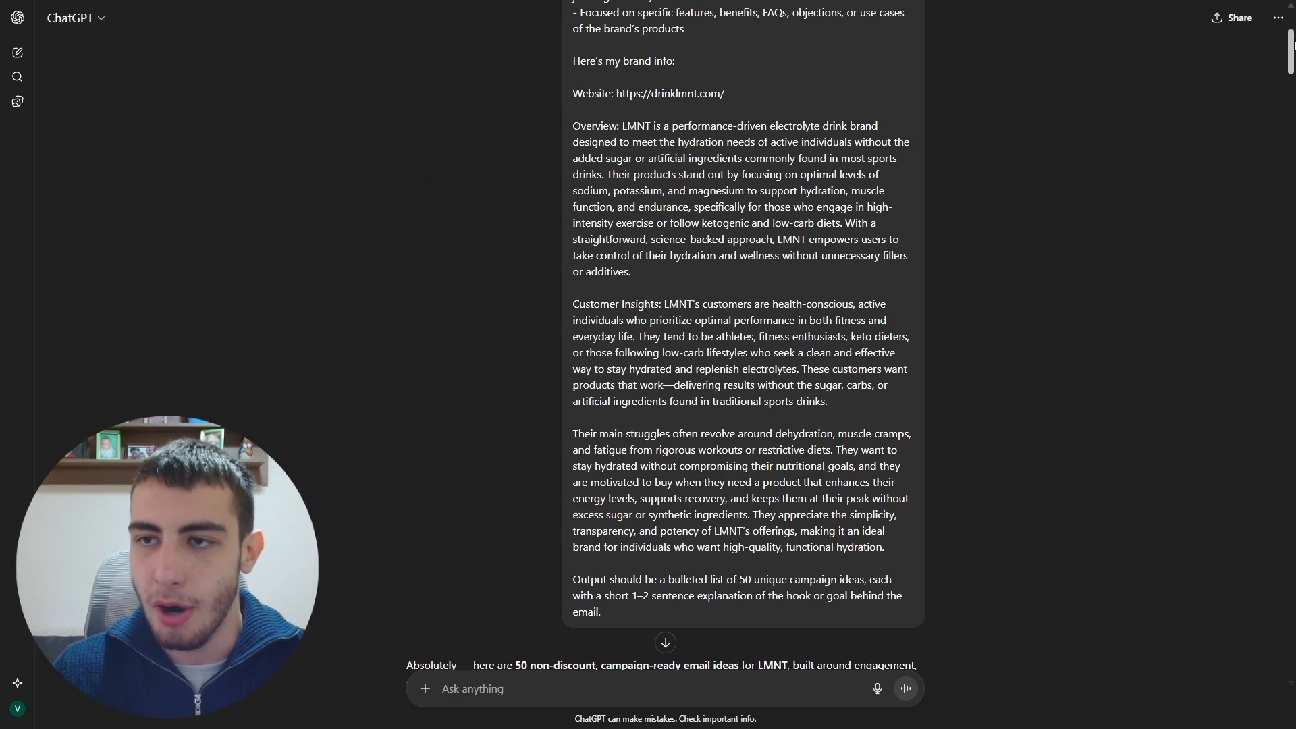
scroll(698, 259, "up", 2)
left_click_drag(1285, 42, 1292, 285)
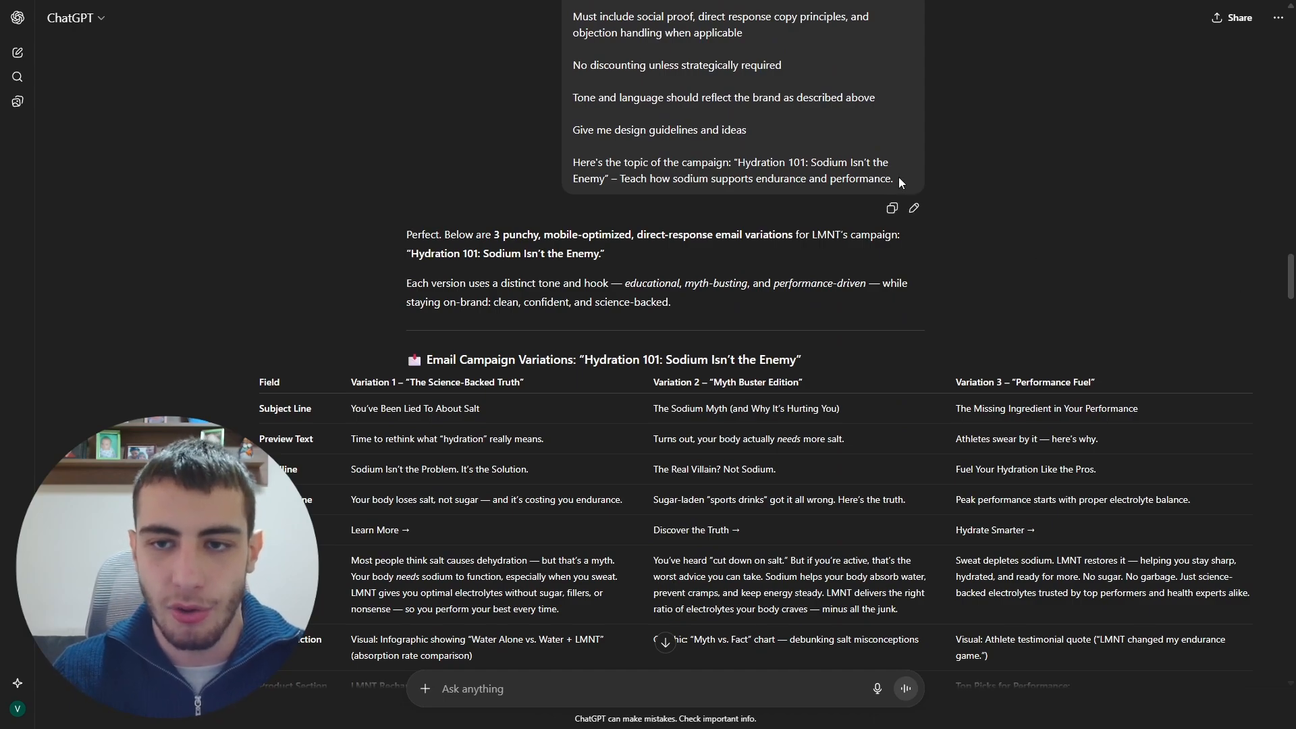
Step: Compare the copywriting prompt with the email variations table, highlighting the title of Variation 1, "The Science-Backed Truth"
scroll(844, 202, "down", 6)
scroll(699, 257, "up", 4)
scroll(459, 204, "up", 12)
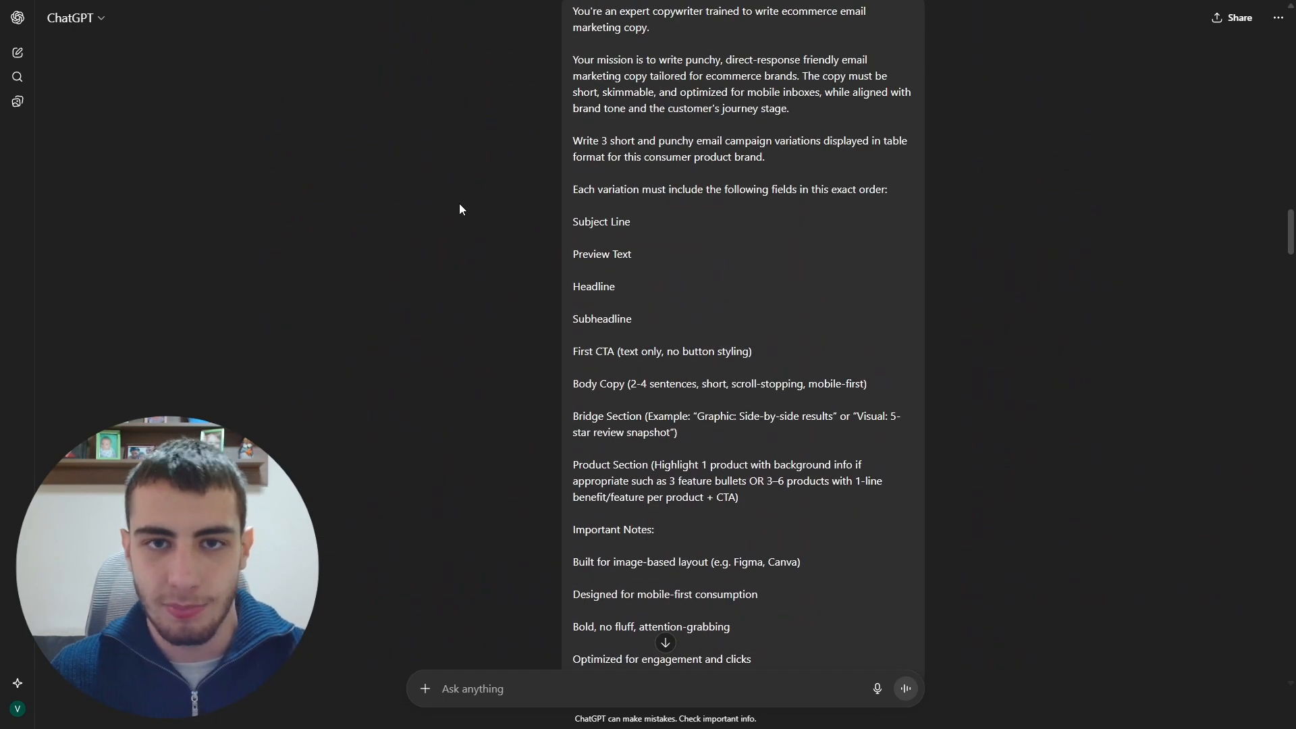
scroll(472, 208, "down", 9)
scroll(309, 464, "down", 5)
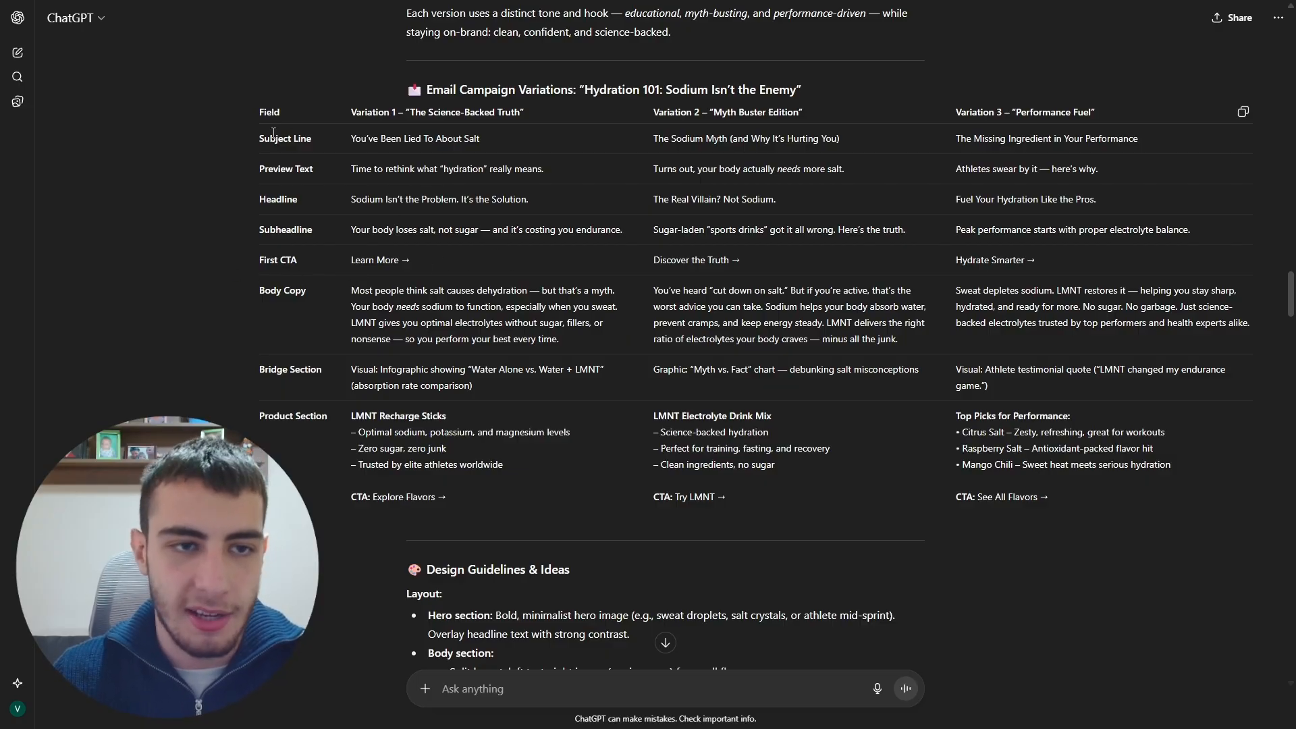
left_click_drag(350, 112, 535, 118)
scroll(741, 196, "up", 10)
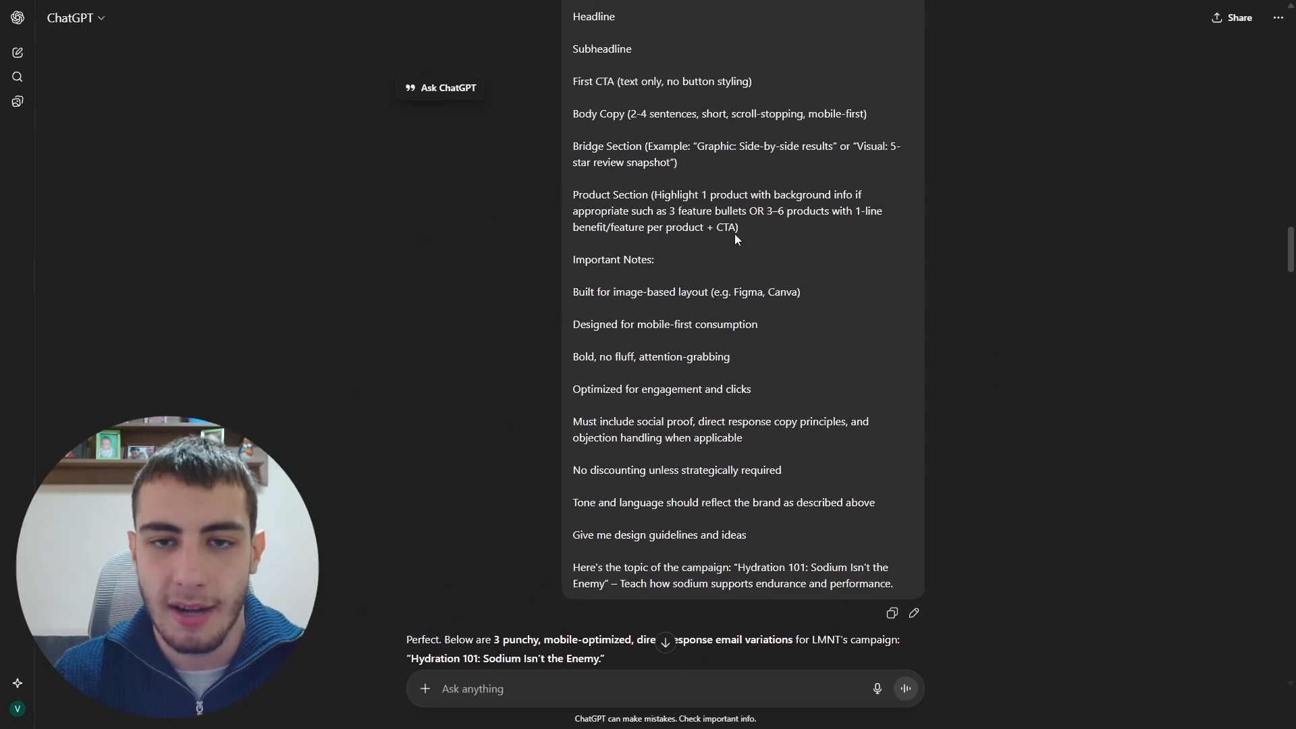
Step: Return to the email variations table and examine Variation 1's title and headline alongside the subheadline and body copy rows
left_click(735, 236)
scroll(588, 244, "down", 9)
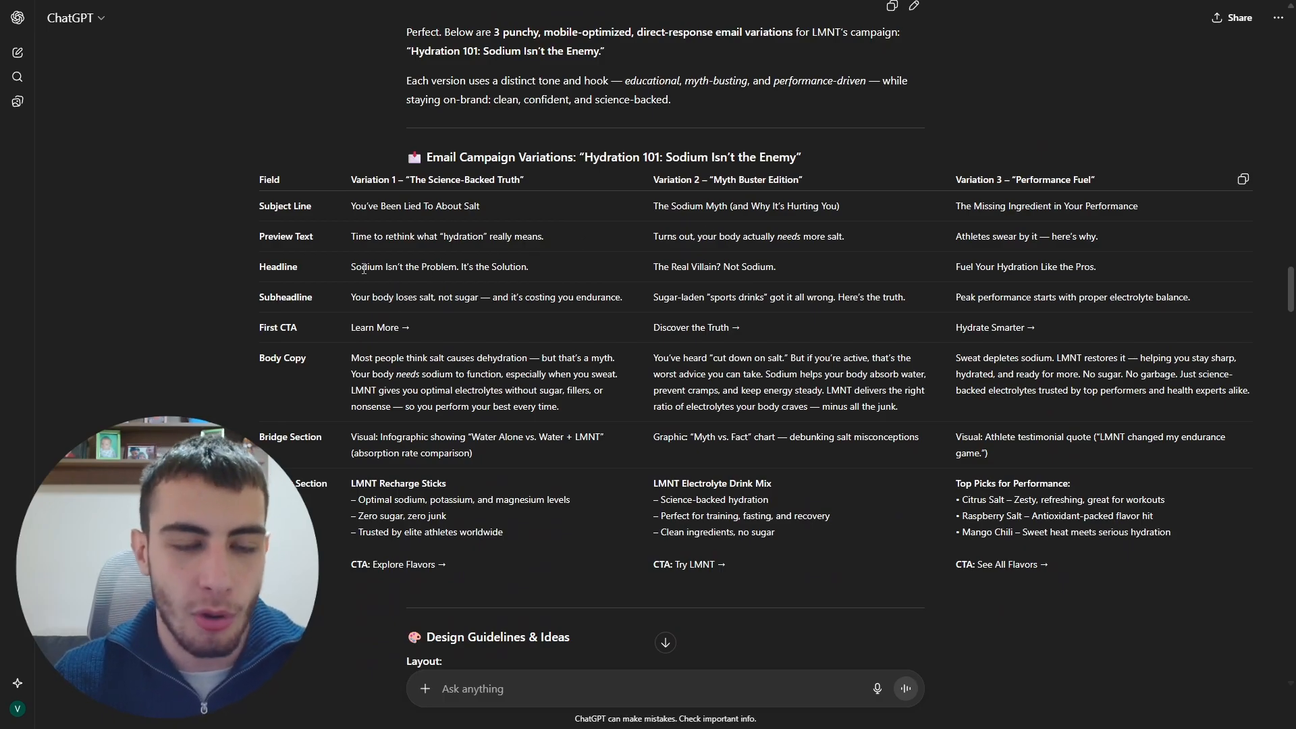
left_click_drag(351, 178, 564, 177)
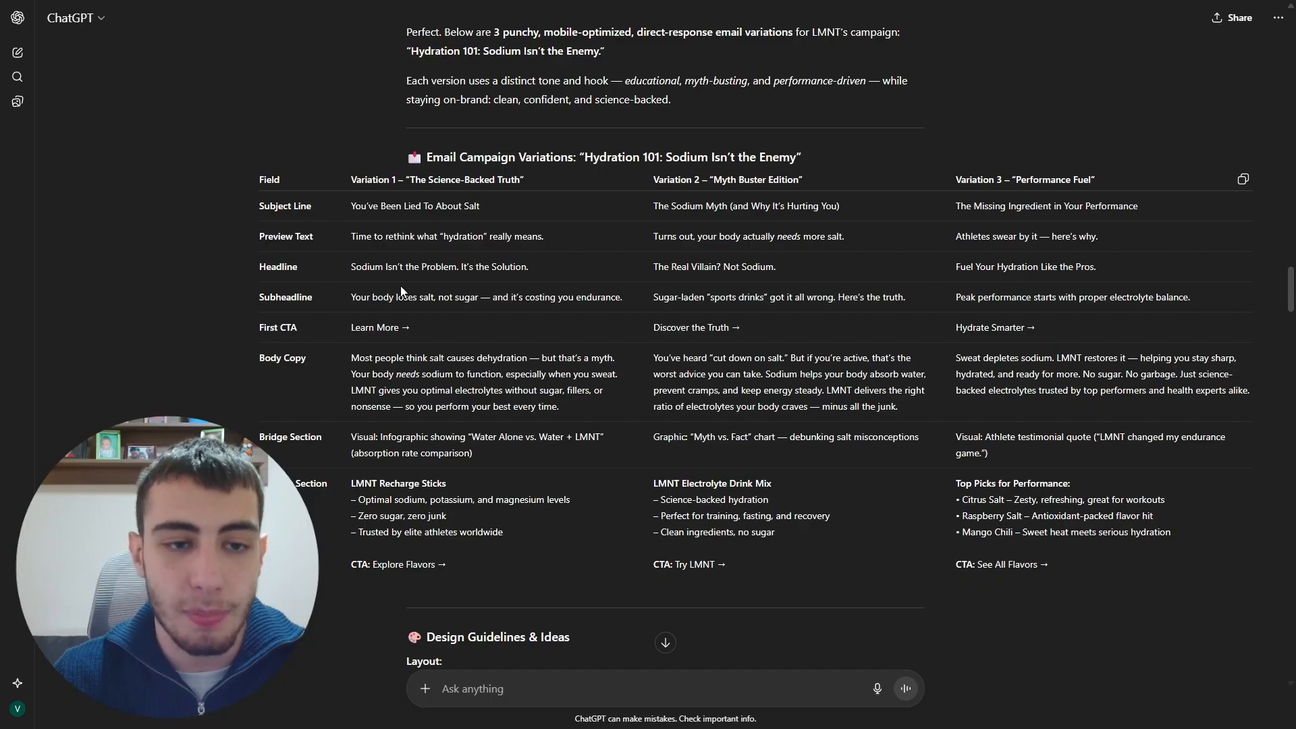
left_click_drag(351, 266, 529, 267)
left_click_drag(763, 315, 658, 316)
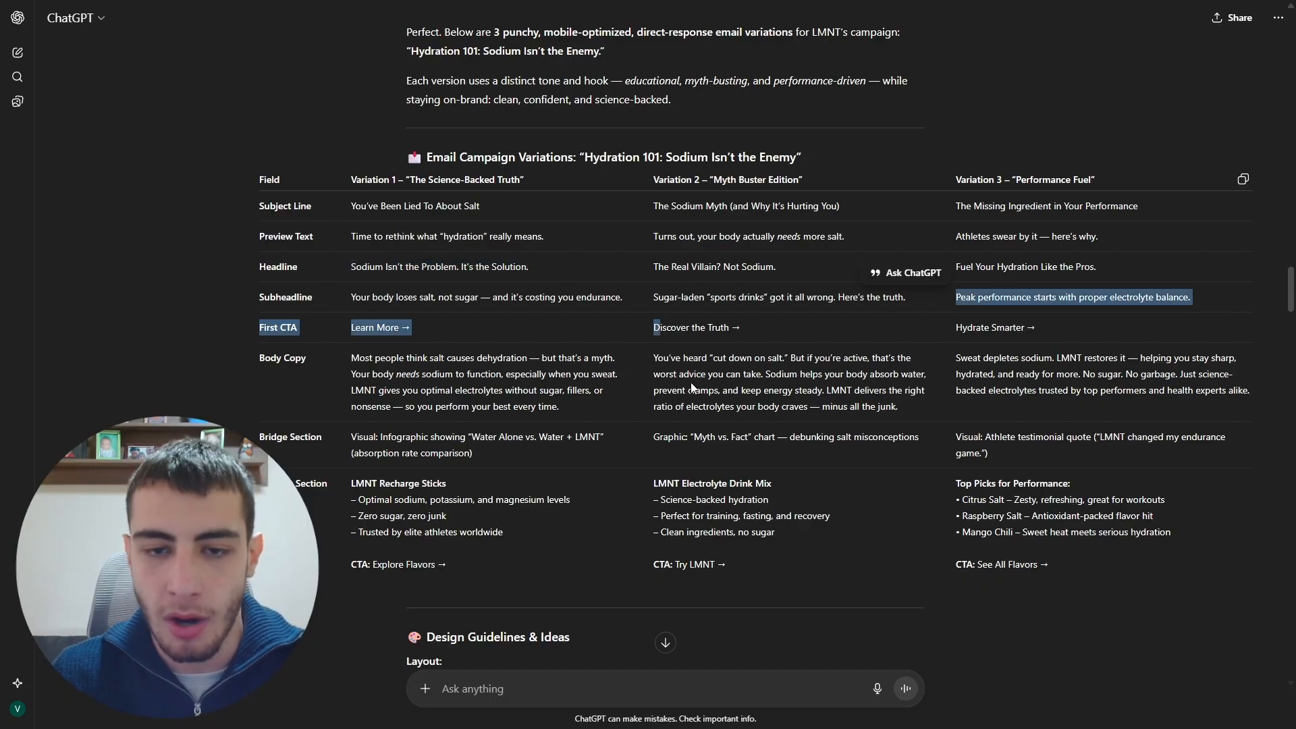
left_click_drag(985, 358, 1184, 361)
left_click(1099, 398)
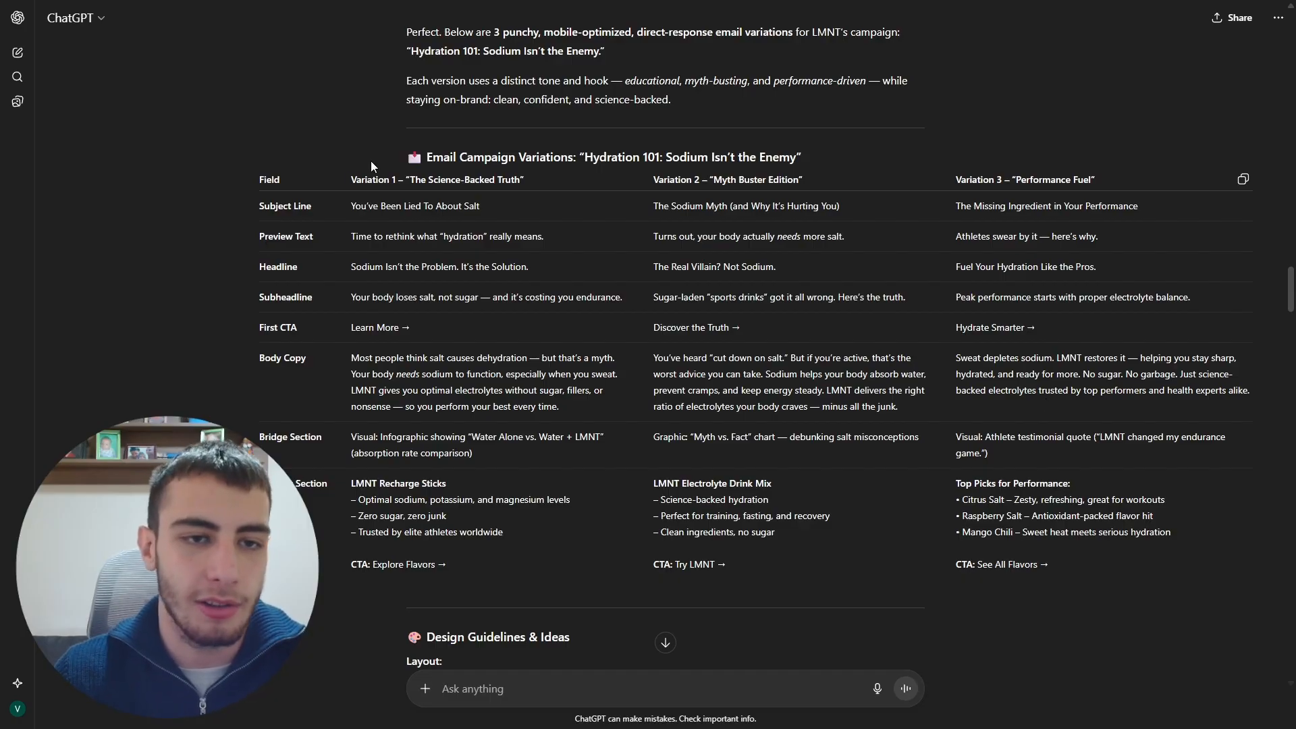
Step: Highlight and read Variation 2 from its title, "Myth Buster Edition", through its headline and subheadline
left_click_drag(657, 179, 803, 180)
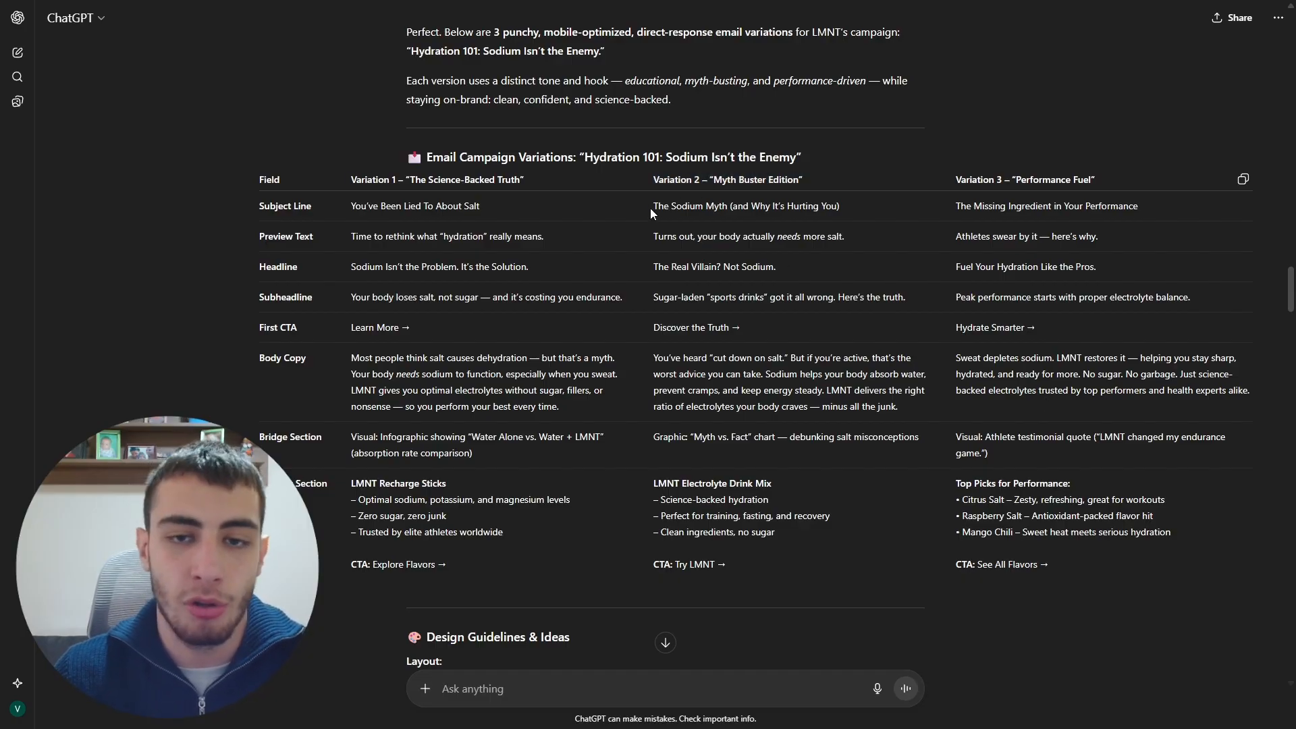
left_click_drag(650, 208, 759, 564)
left_click(759, 511)
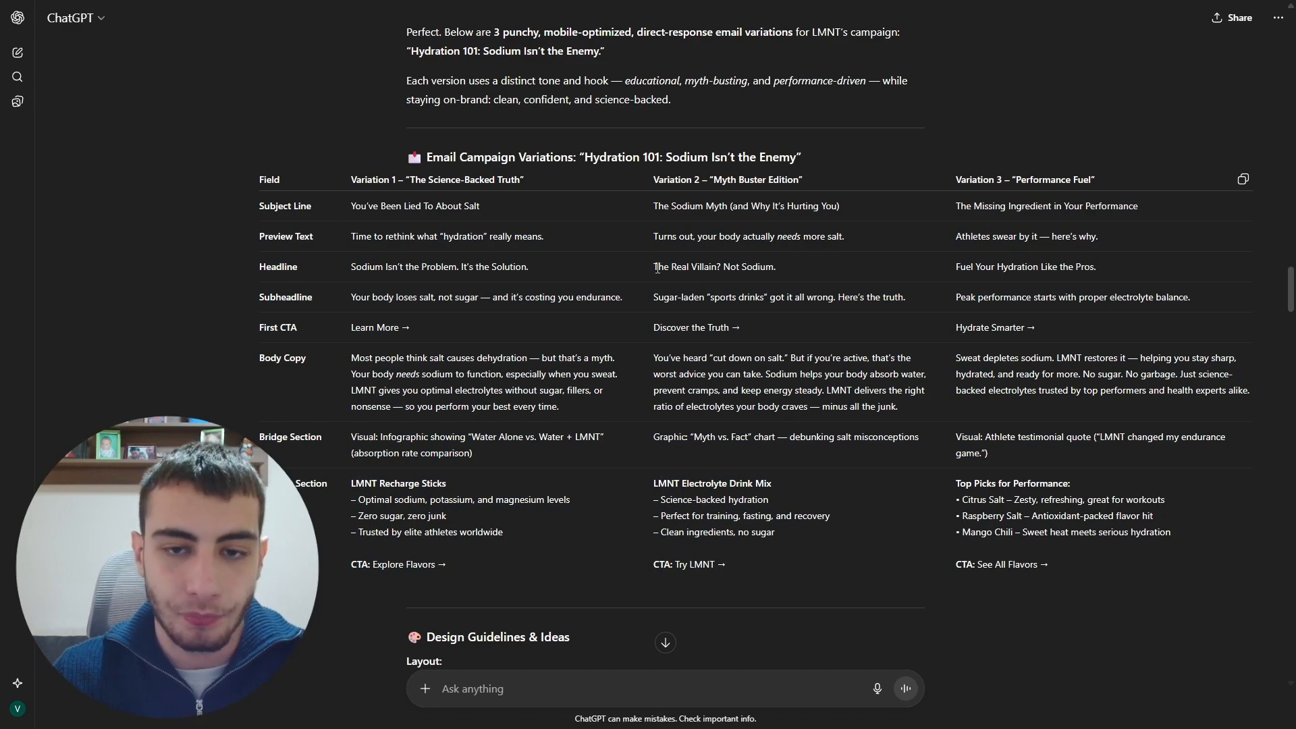
left_click_drag(652, 267, 803, 263)
left_click_drag(652, 297, 876, 305)
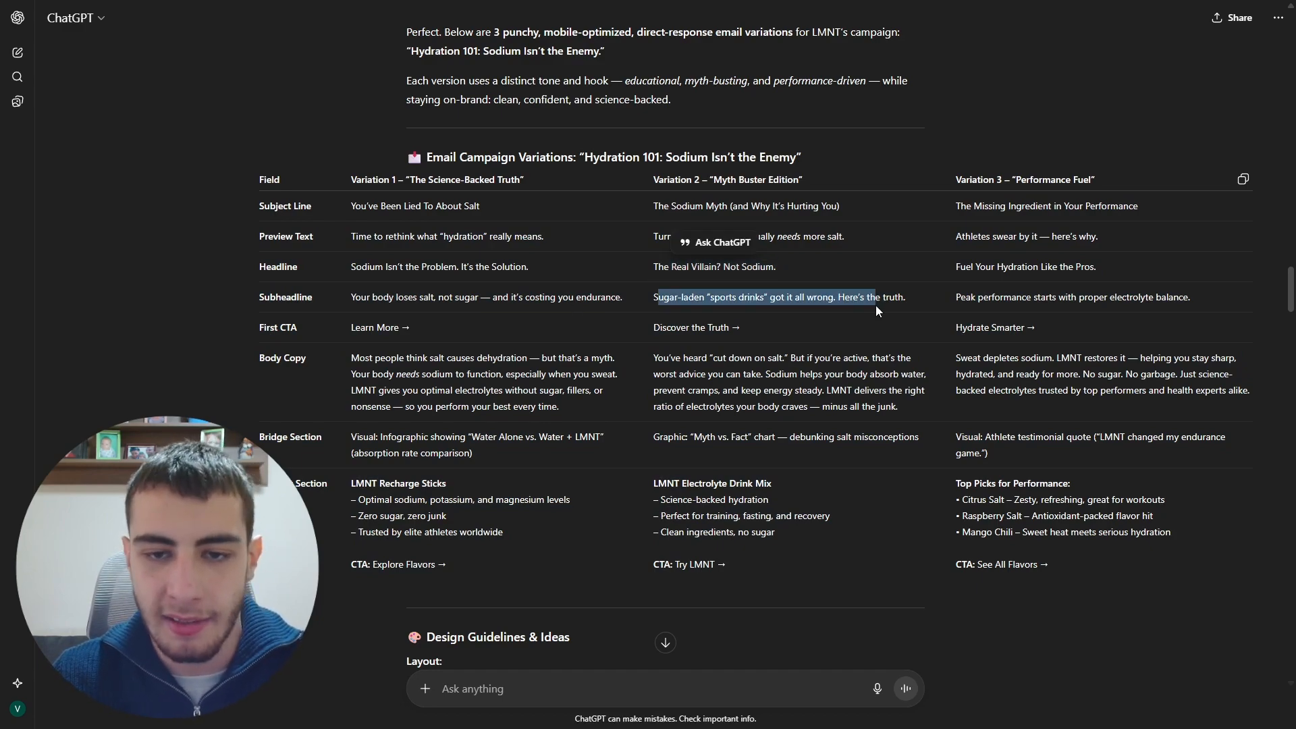
left_click(783, 331)
Step: Highlight the first CTA of each variation in turn: "Learn More", "Discover the Truth" and "Hydrate Smarter"
left_click_drag(351, 328, 417, 328)
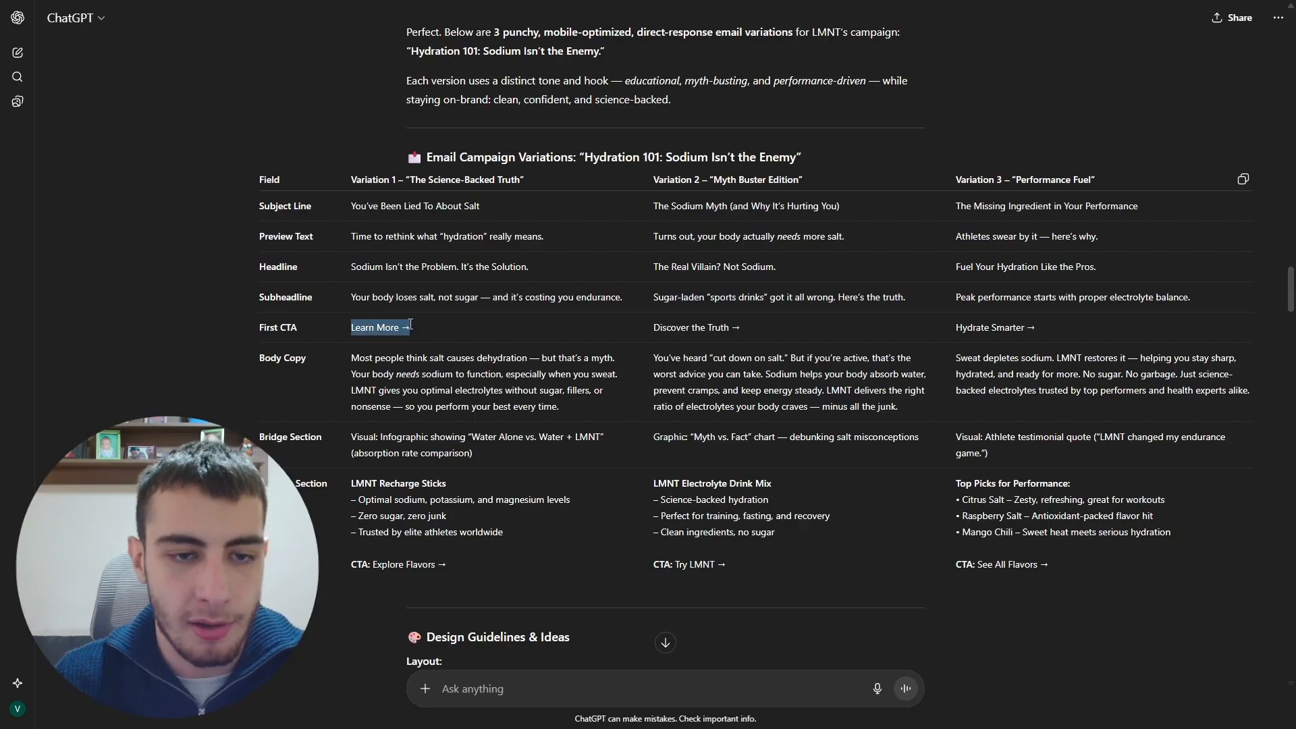
left_click_drag(744, 327, 649, 326)
left_click(1052, 324)
left_click_drag(955, 327, 1067, 328)
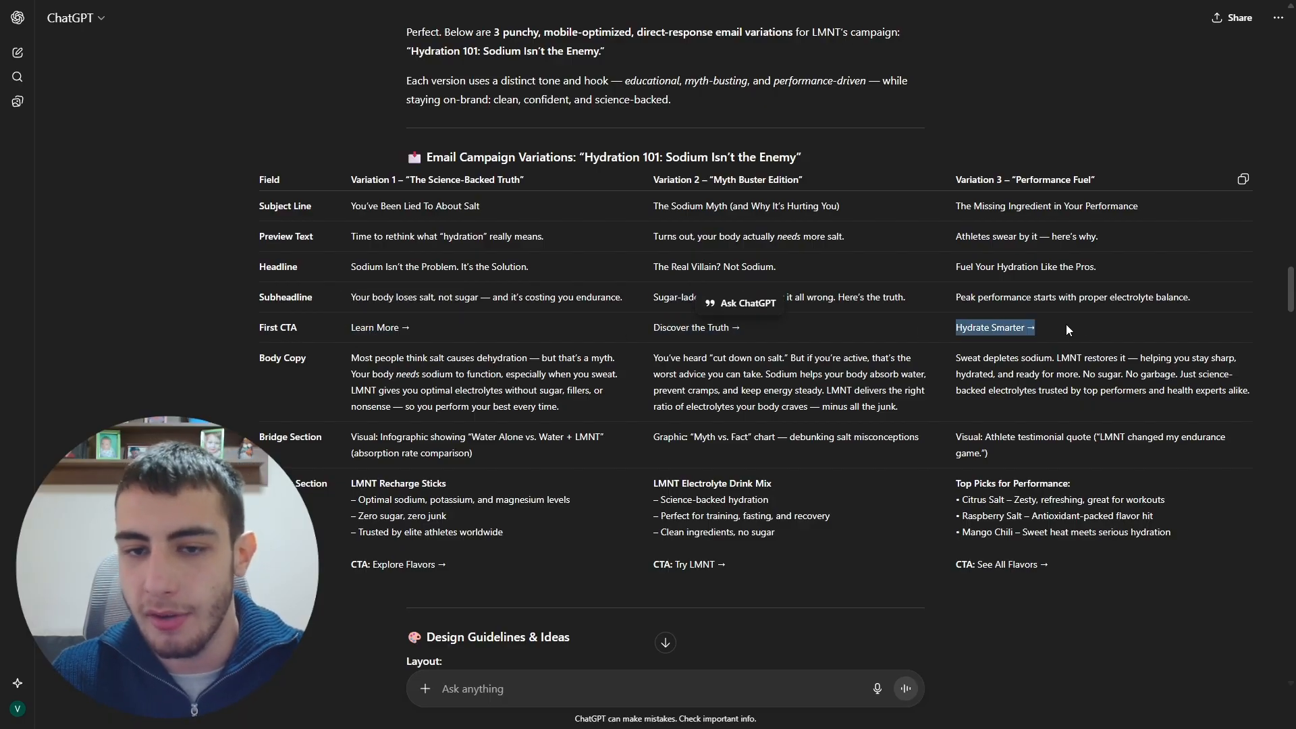
left_click(1067, 327)
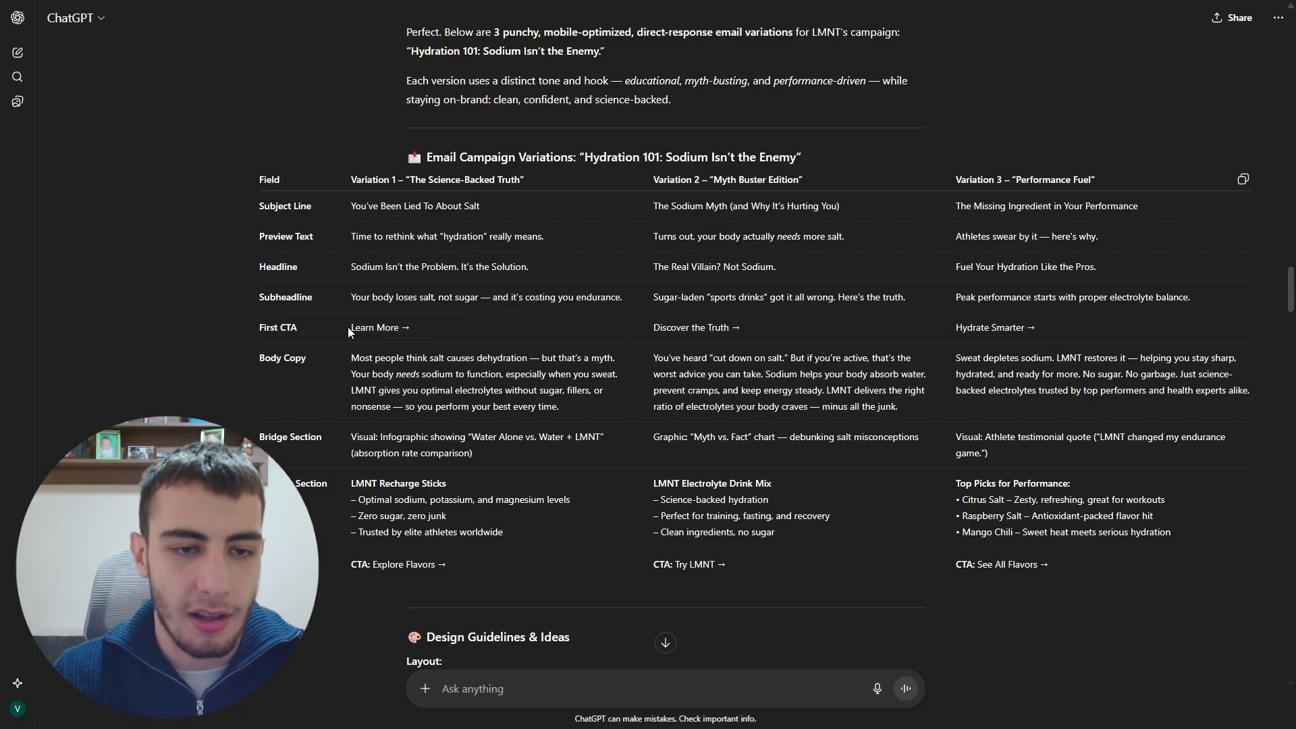
Step: Compare Variation 1's first CTA, "Learn More", with Variation 2's "Discover the Truth" by highlighting each
left_click_drag(349, 328, 417, 328)
left_click_drag(756, 328, 651, 327)
left_click(756, 331)
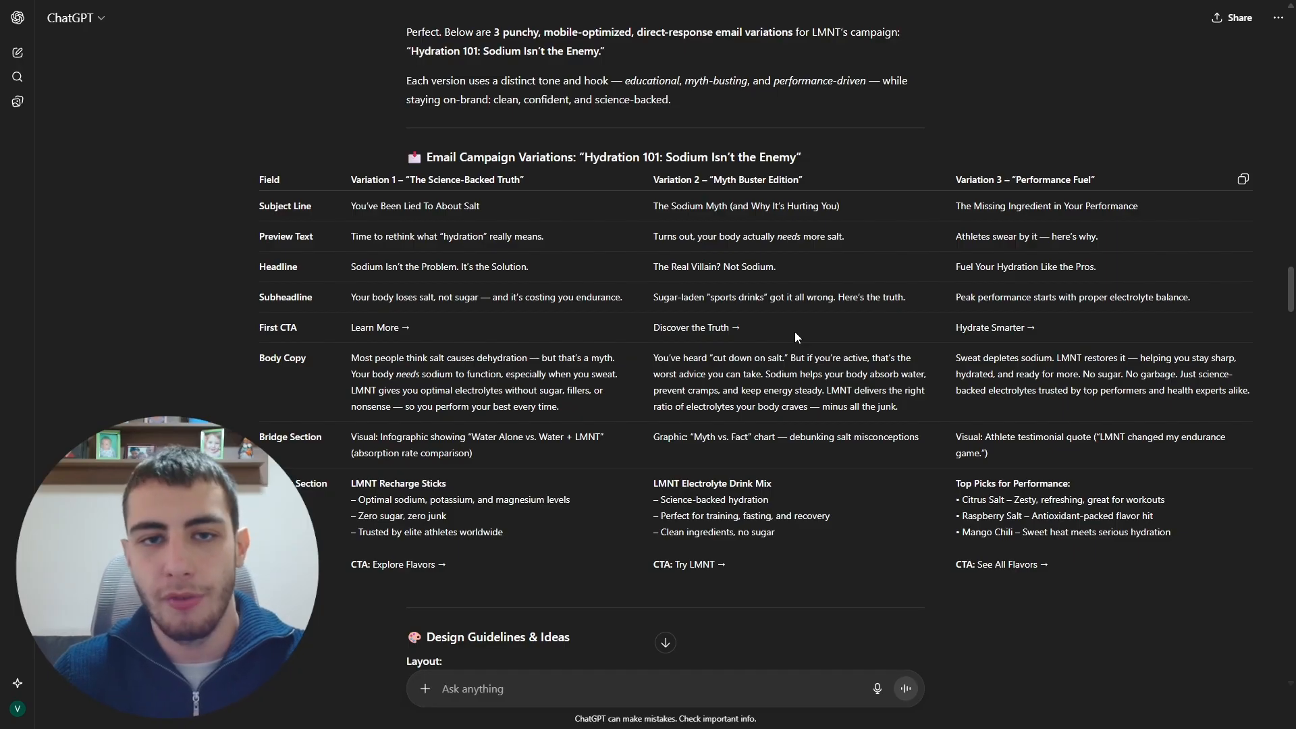
left_click_drag(743, 328, 638, 325)
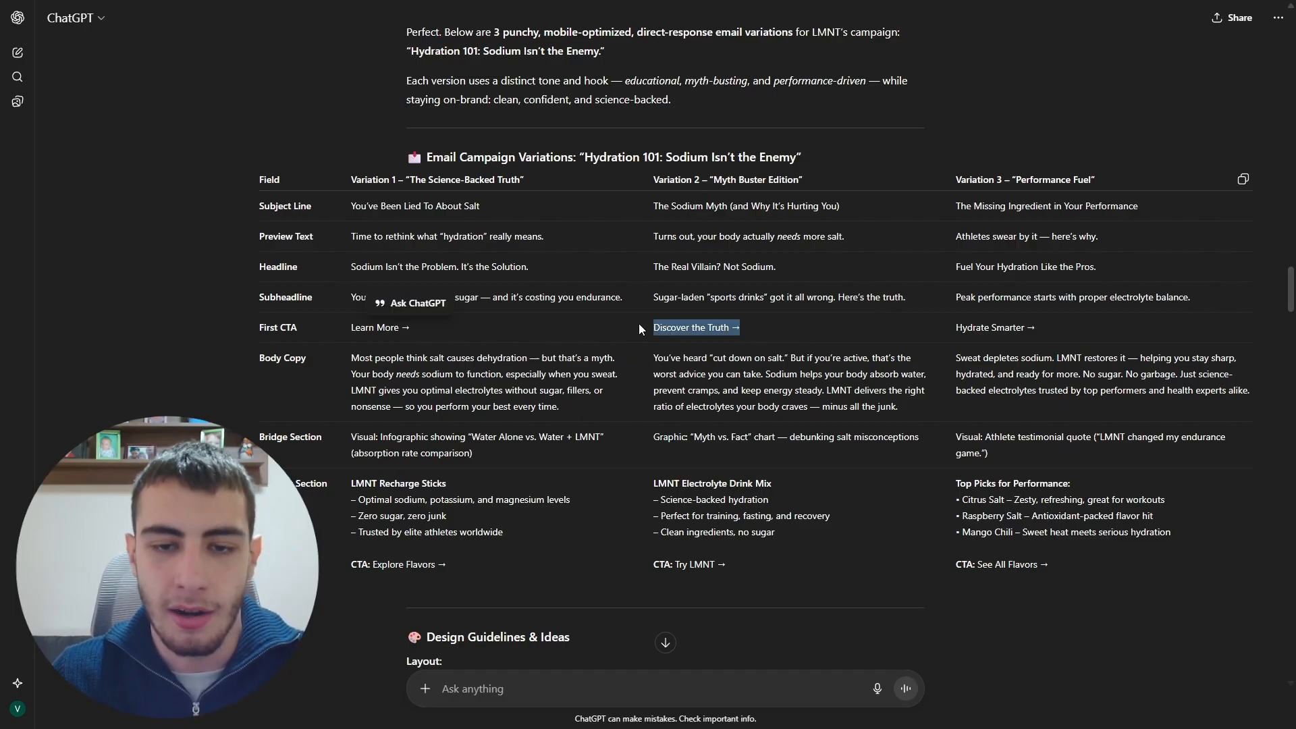
left_click(765, 330)
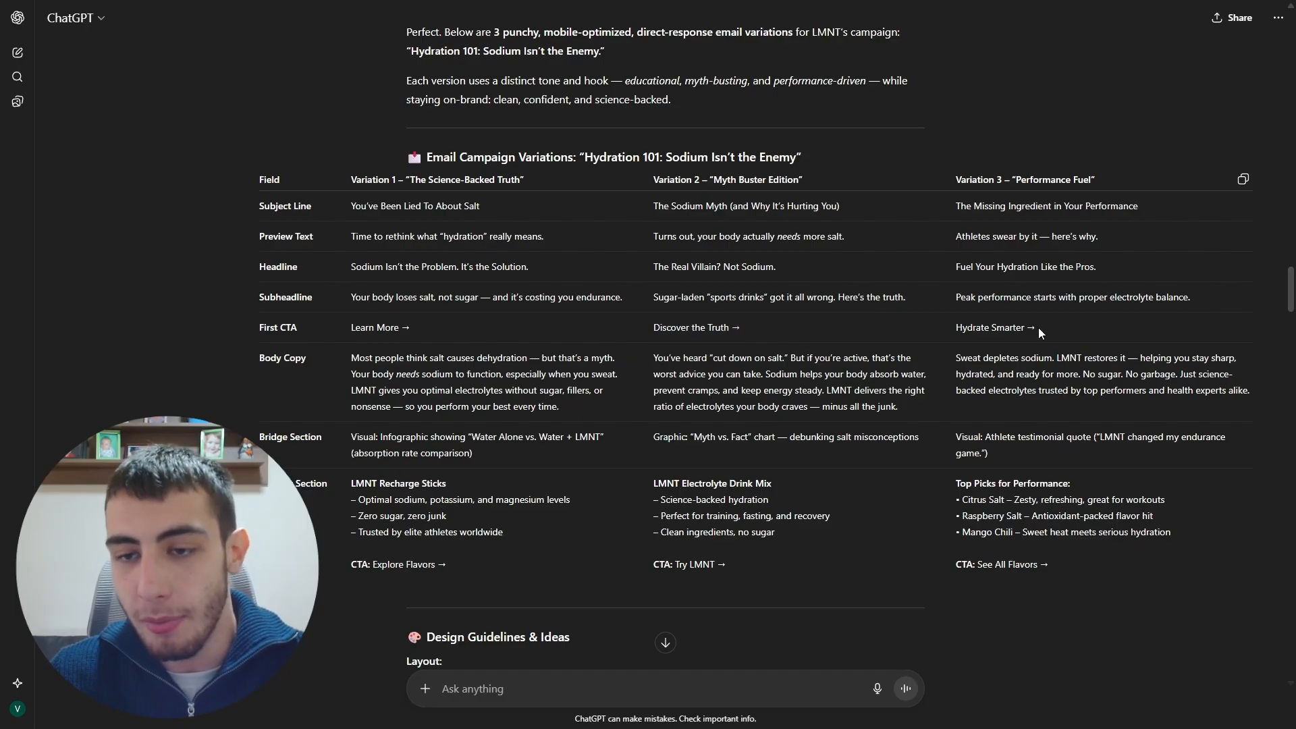
Step: Highlight Variation 3's first CTA, "Hydrate Smarter", and examine its wording
left_click_drag(1038, 327, 954, 327)
left_click(1090, 330)
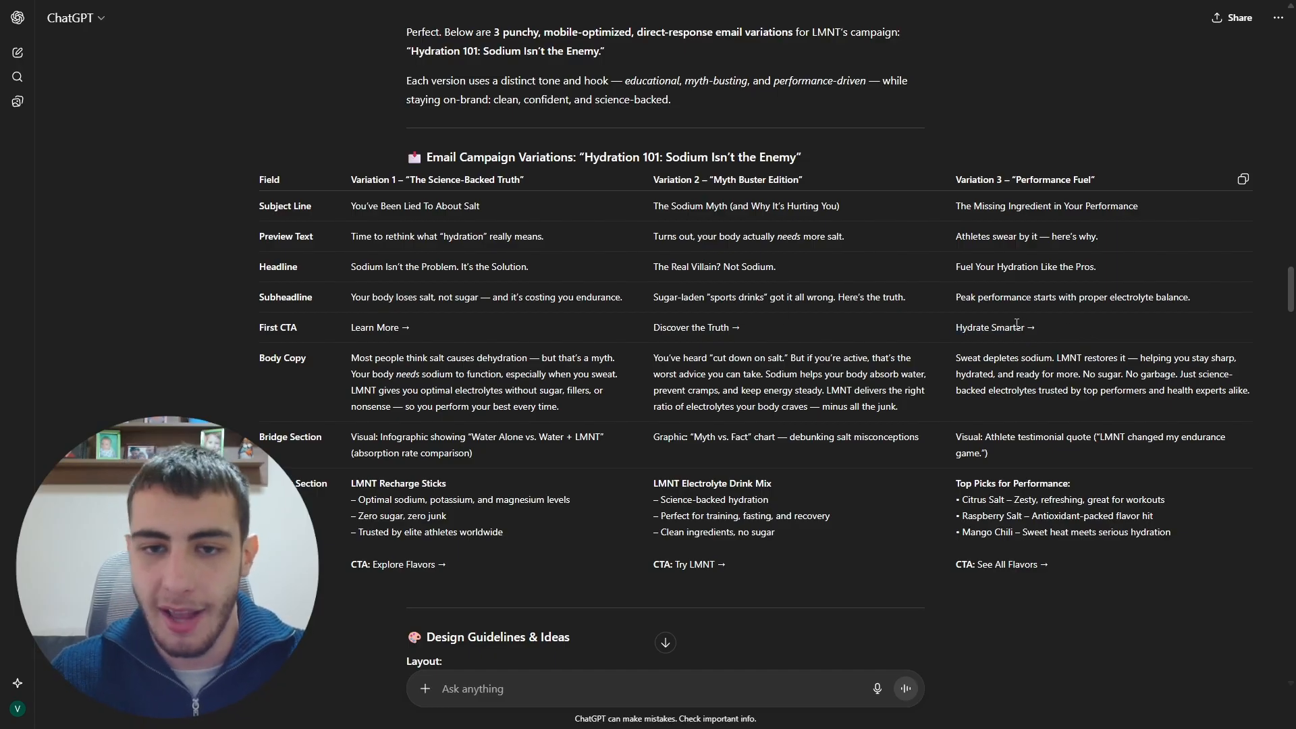
left_click_drag(1042, 332, 957, 334)
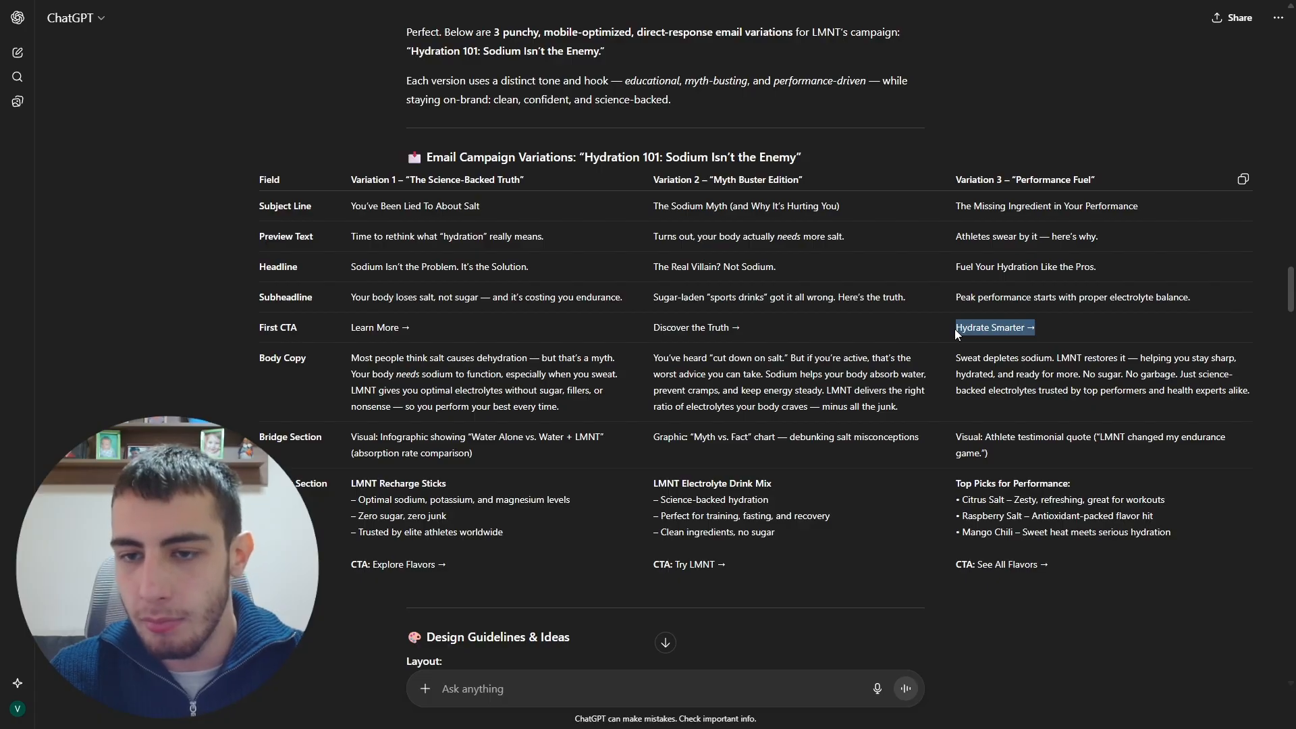
left_click(1074, 331)
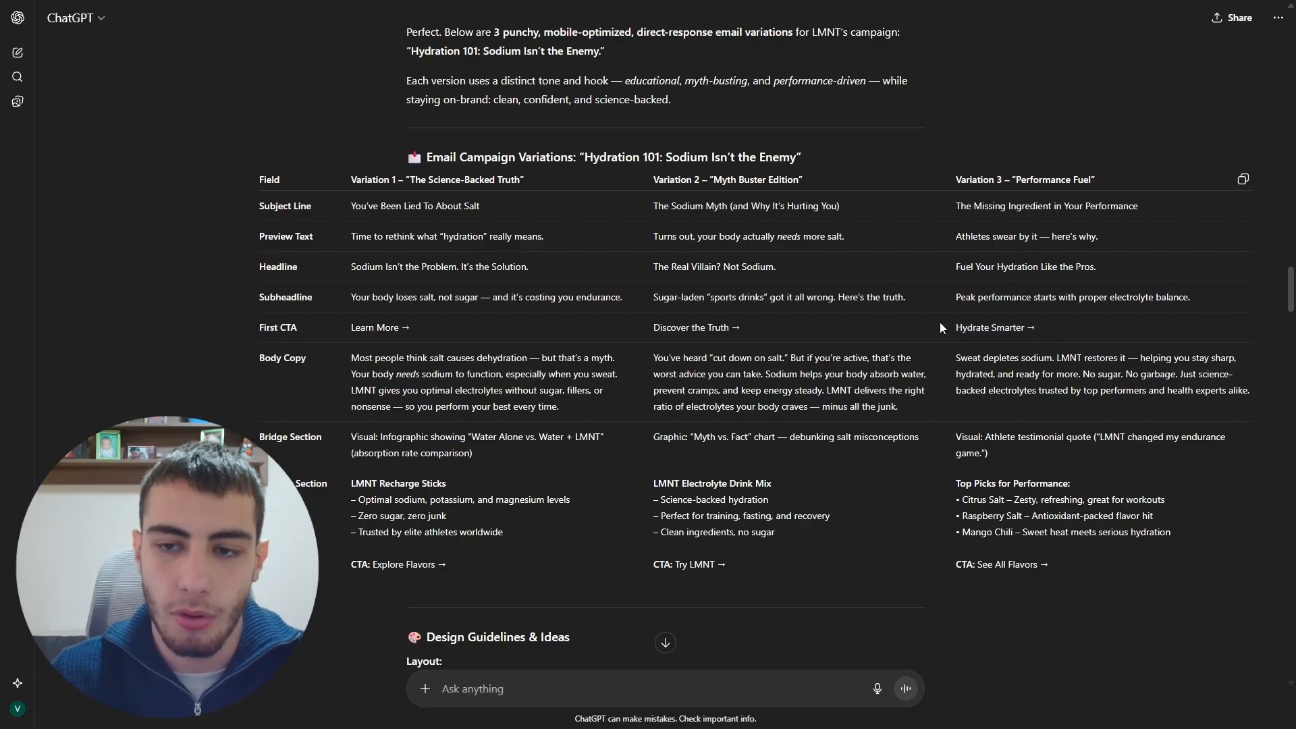
left_click_drag(940, 327, 1048, 328)
left_click(1048, 327)
Step: Examine the body copy of Variations 1 and 2, highlighting part of each passage
scroll(337, 330, "down", 1)
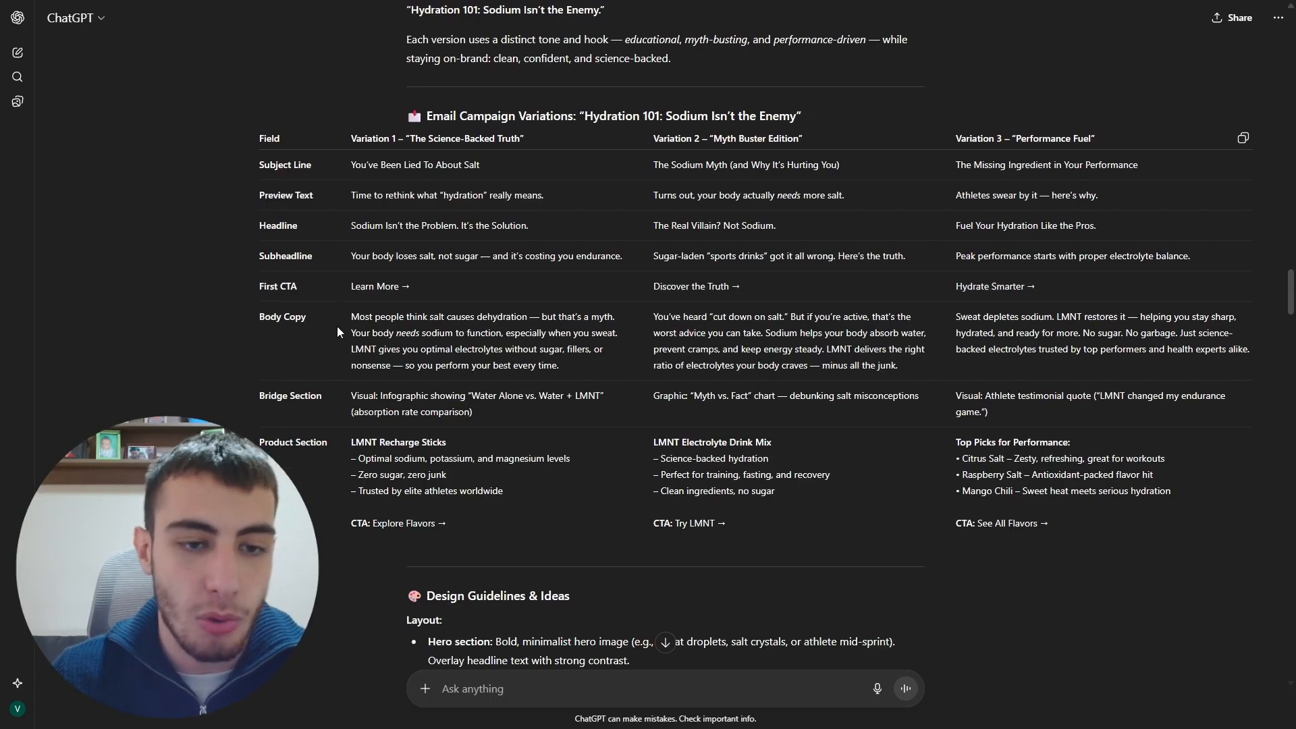
scroll(337, 330, "down", 2)
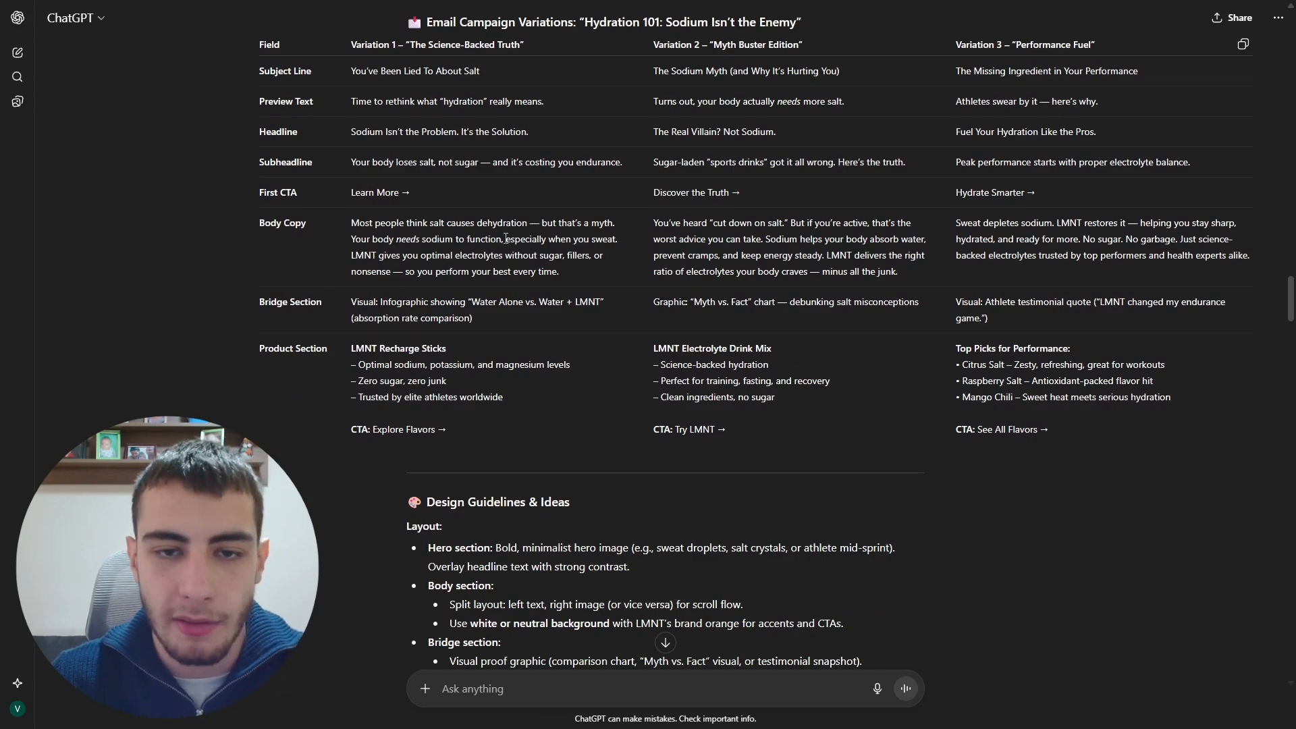
left_click_drag(561, 272, 415, 239)
left_click(646, 267)
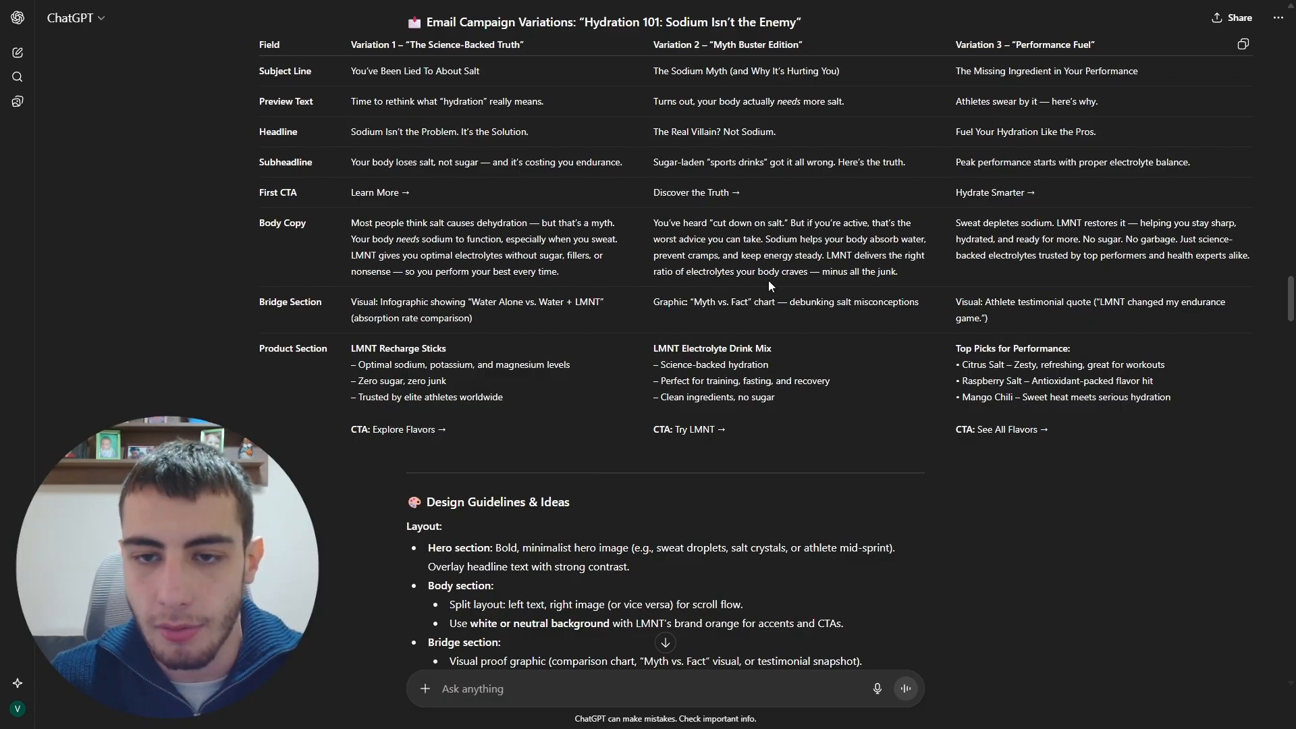
left_click_drag(826, 276, 762, 241)
left_click(643, 225)
left_click(847, 295)
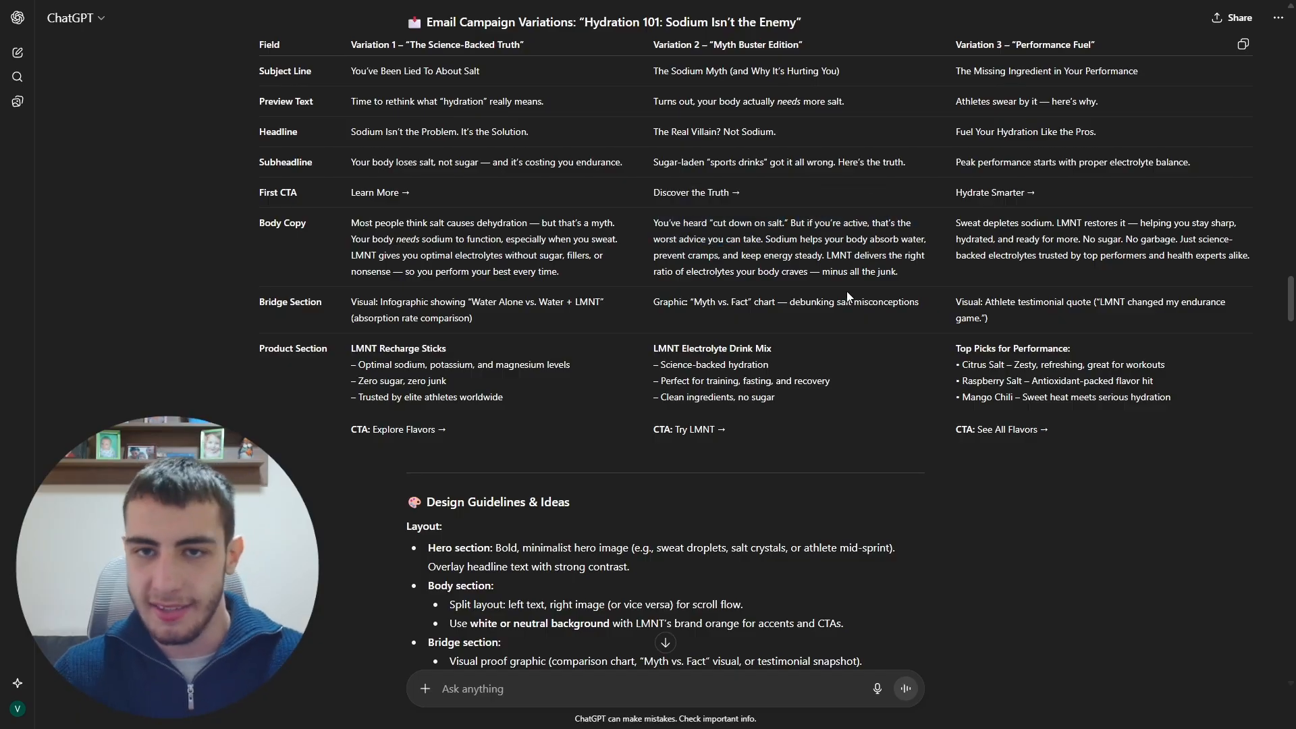
Step: Highlight Variation 2's subheadline about sugar-laden "sports drinks" and the body copy line beginning "But if you're active"
scroll(846, 292, "up", 1)
left_click_drag(658, 230, 880, 231)
left_click(888, 293)
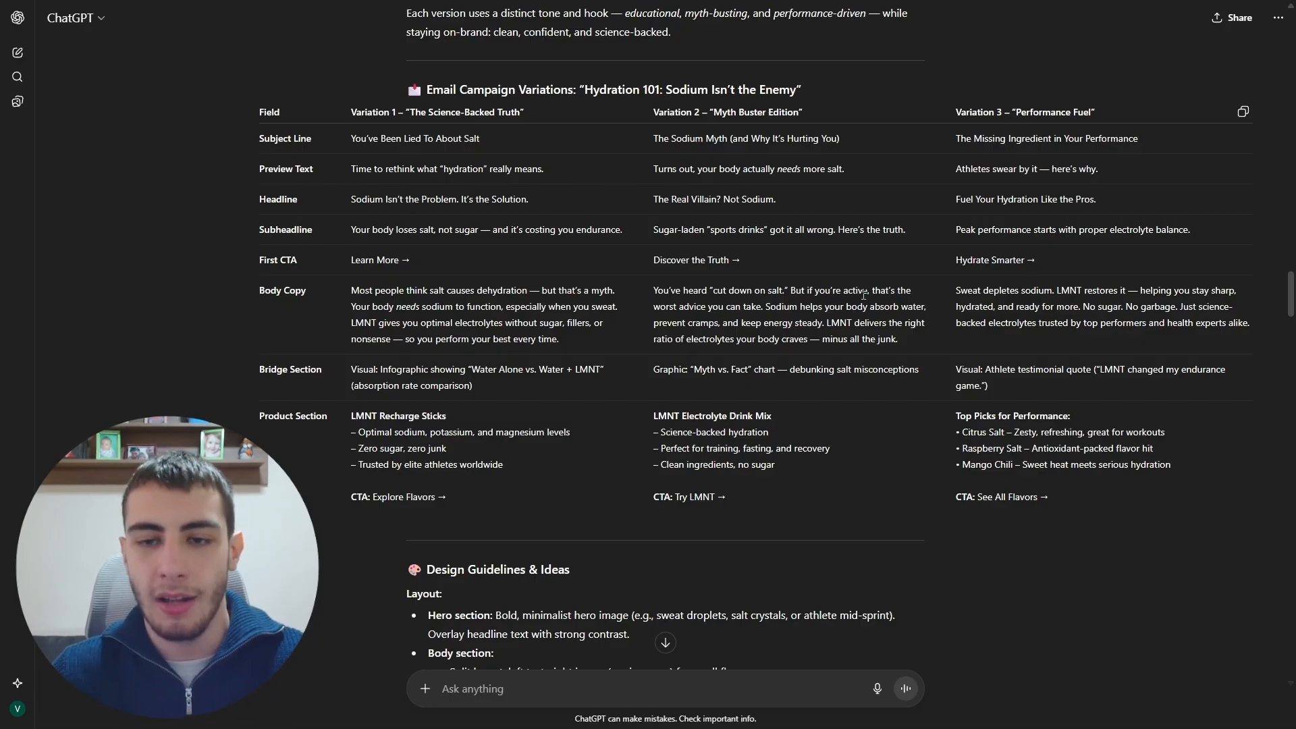
left_click_drag(795, 288, 757, 307)
left_click(820, 324)
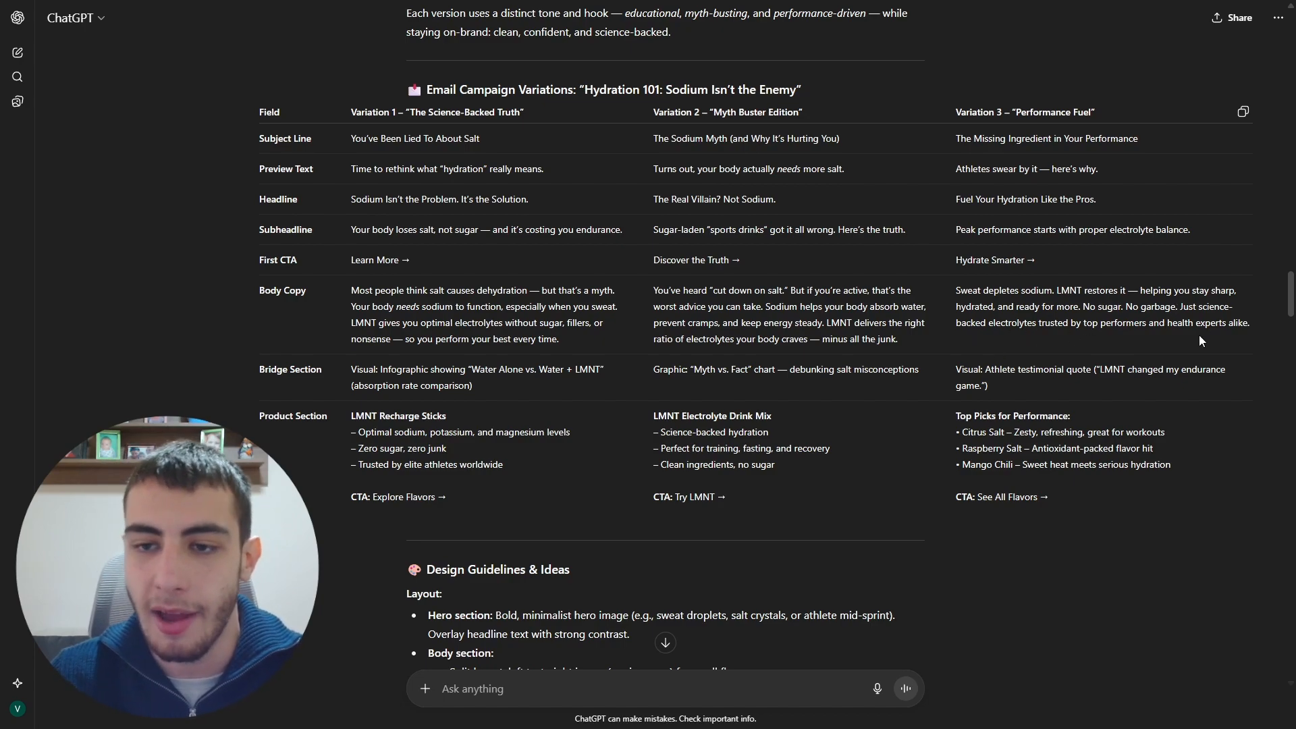
Step: Compare the body copy across all three variations, highlighting Variation 3's passage and Variation 2's
left_click_drag(1227, 324, 1015, 307)
left_click_drag(362, 291, 1224, 334)
left_click(1225, 332)
left_click_drag(861, 342, 652, 297)
left_click(356, 382)
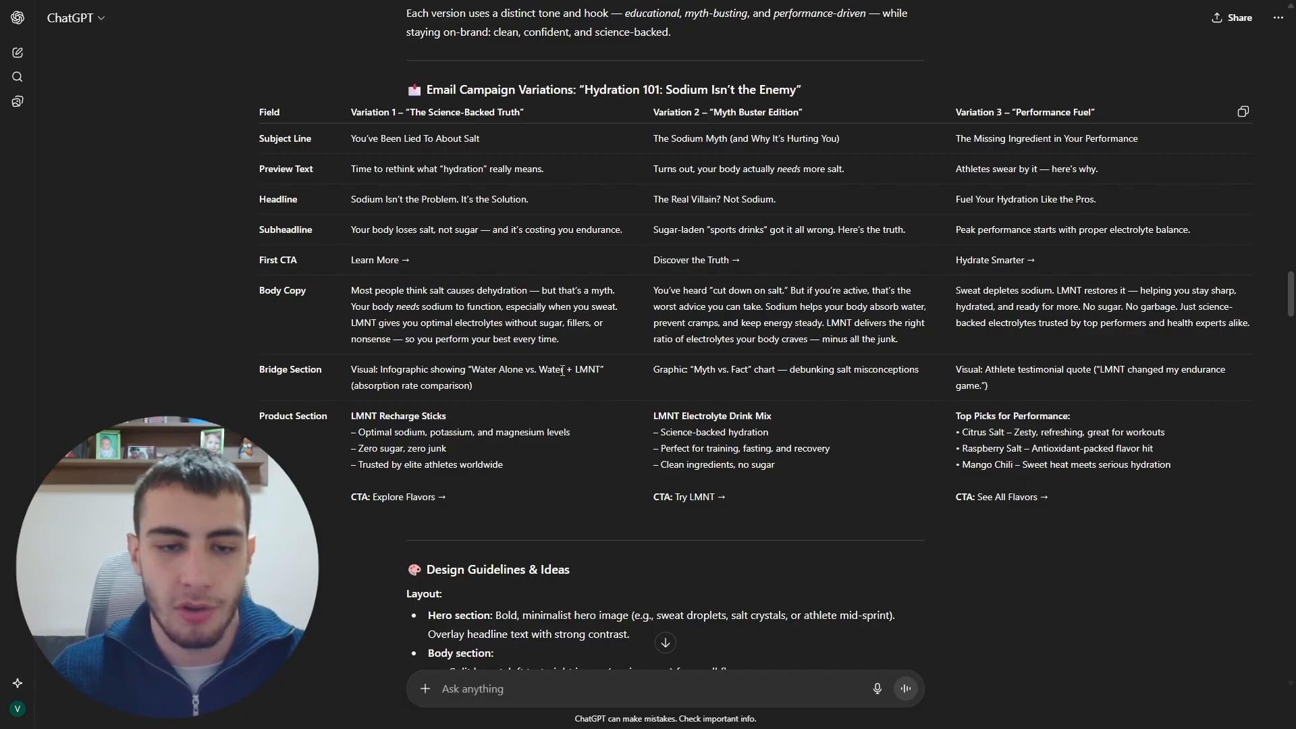
Step: Highlight the bridge section ideas of Variation 1 ("Water Alone vs. Water + LMNT" infographic) and Variation 2 ("Myth vs. Fact" chart)
left_click_drag(476, 386, 356, 362)
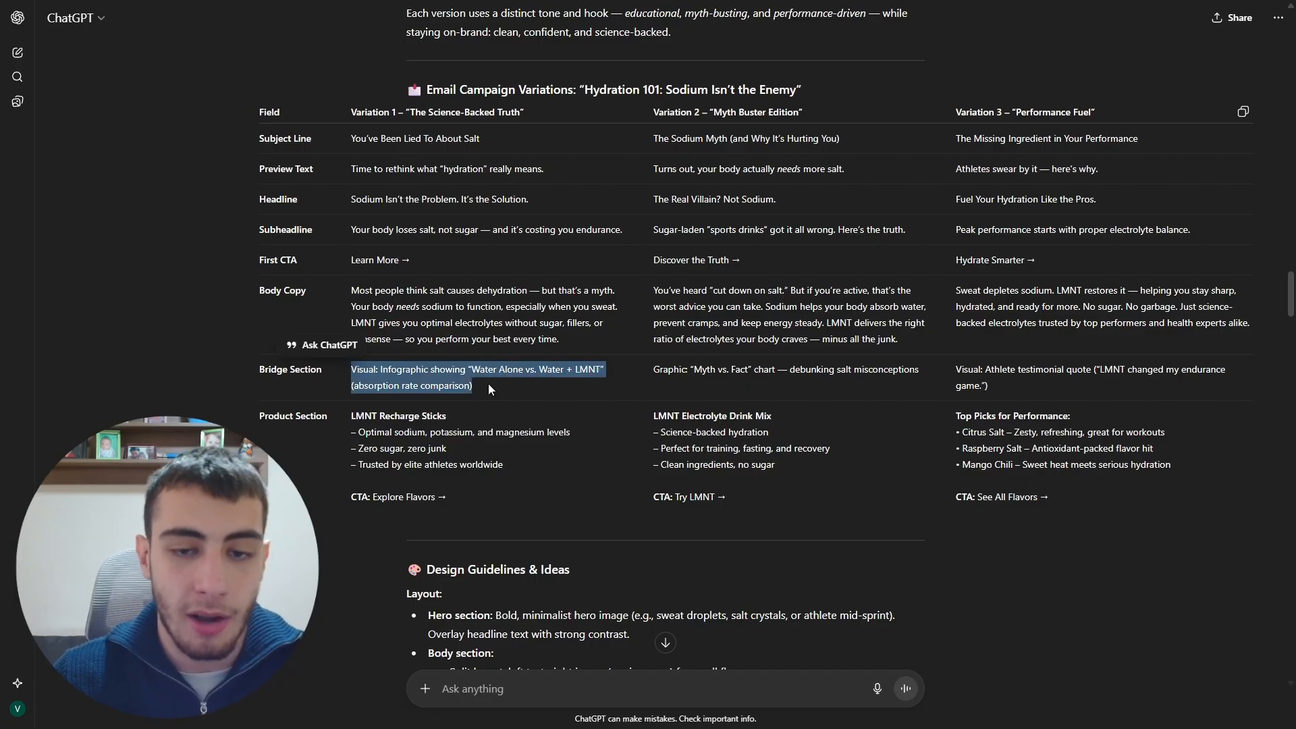
left_click(667, 373)
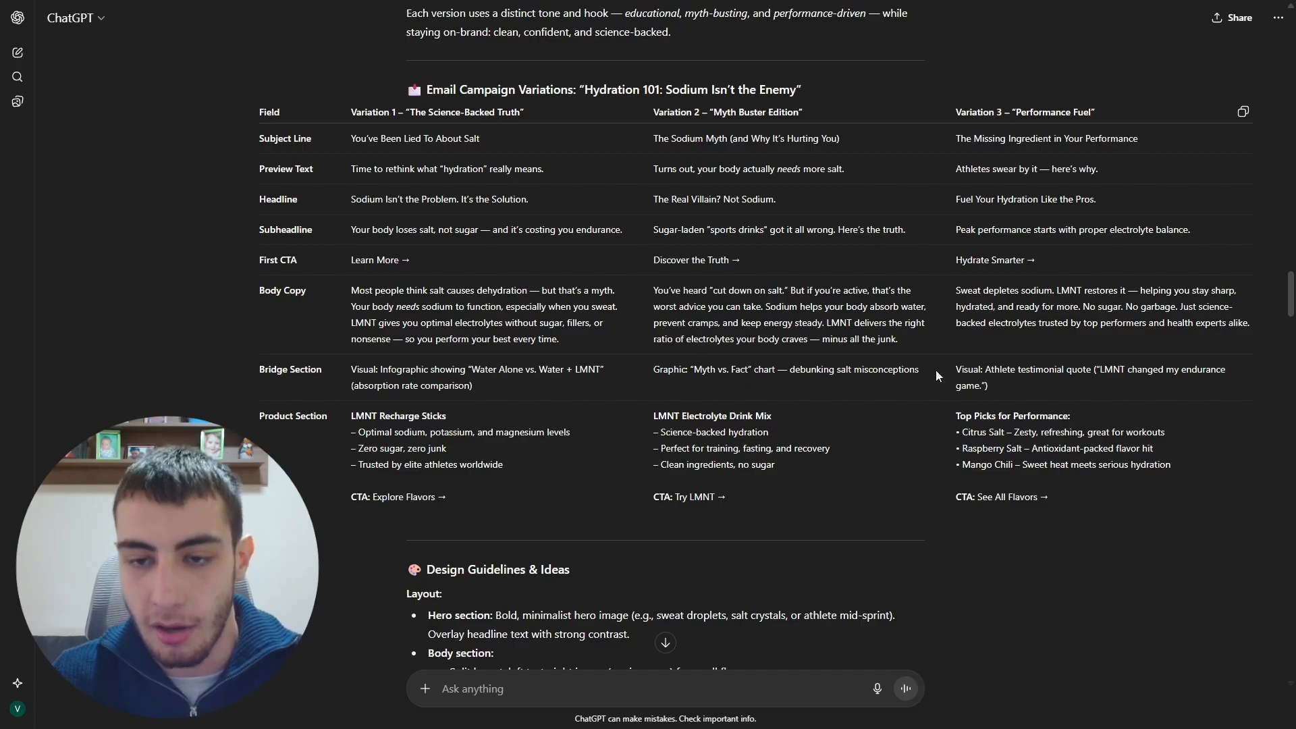
left_click_drag(918, 370, 645, 369)
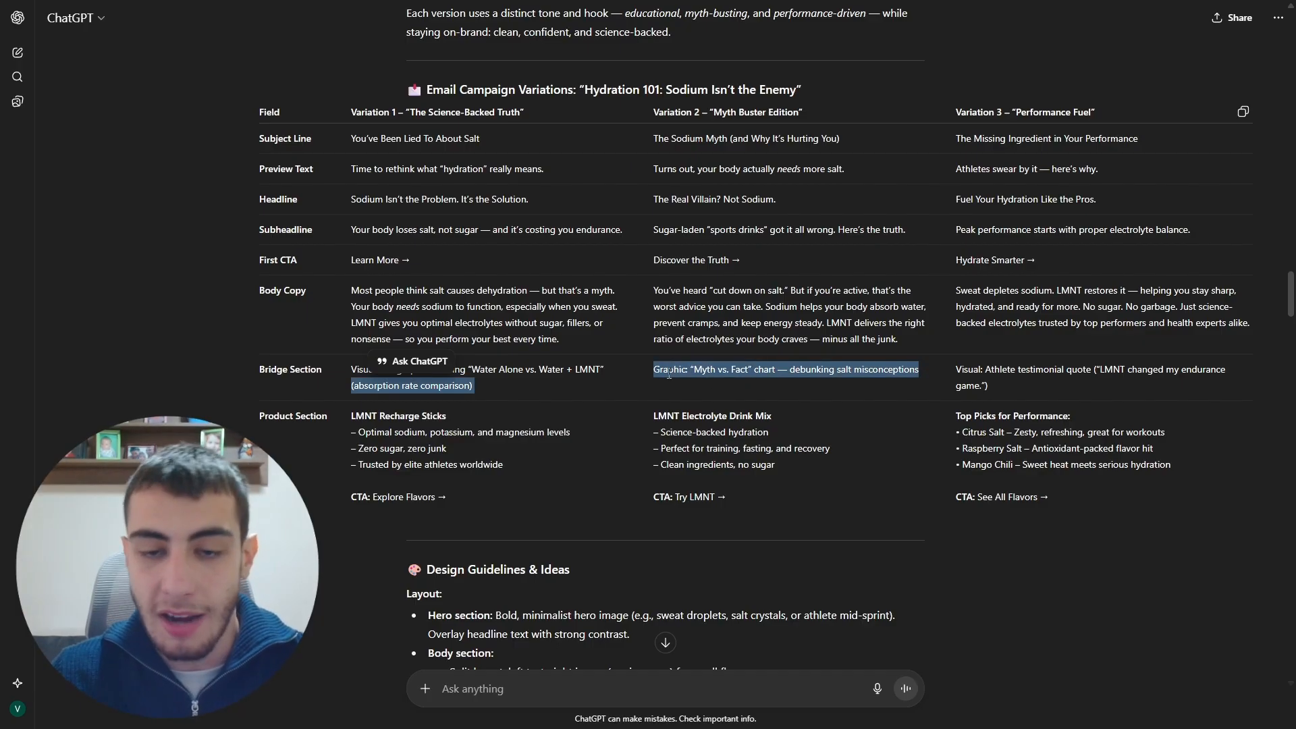
left_click(825, 369)
double_click(828, 367)
left_click(870, 379)
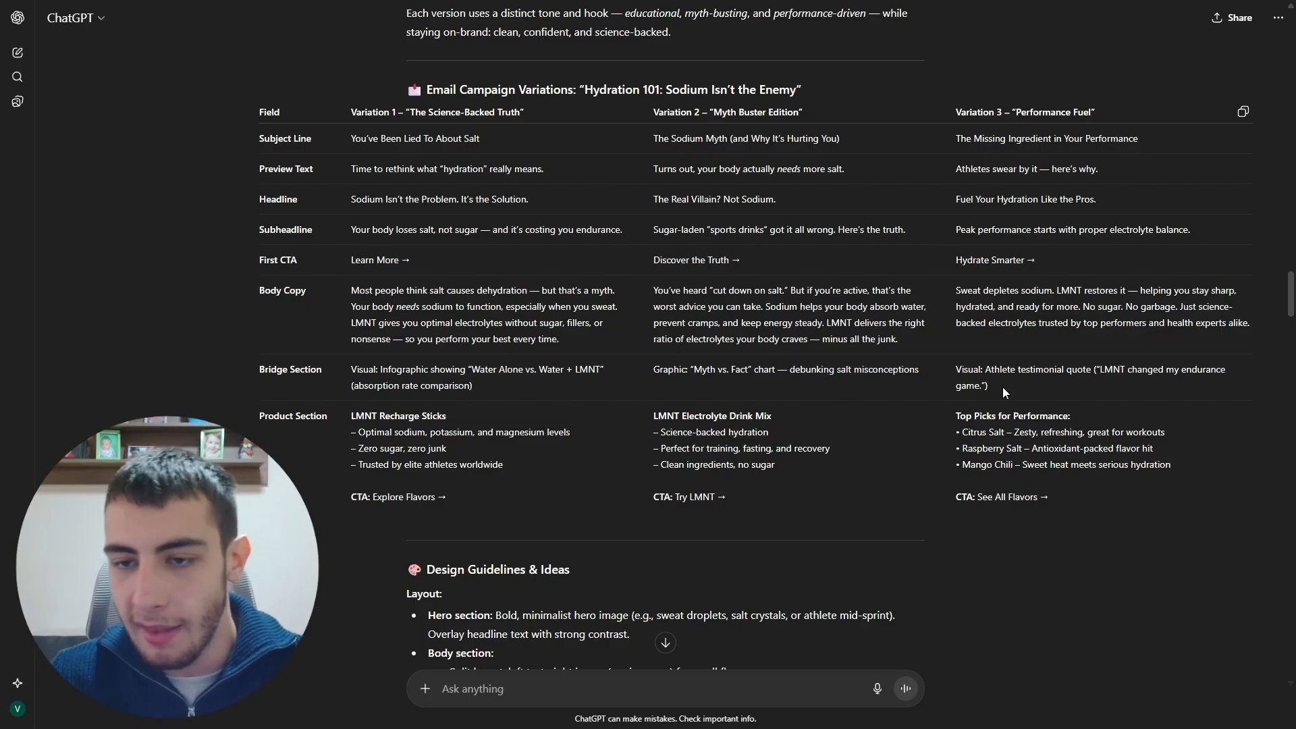
Step: Highlight Variation 3's athlete testimonial quote in the bridge section and compare it with Variation 1's infographic idea
left_click_drag(1056, 371, 1098, 375)
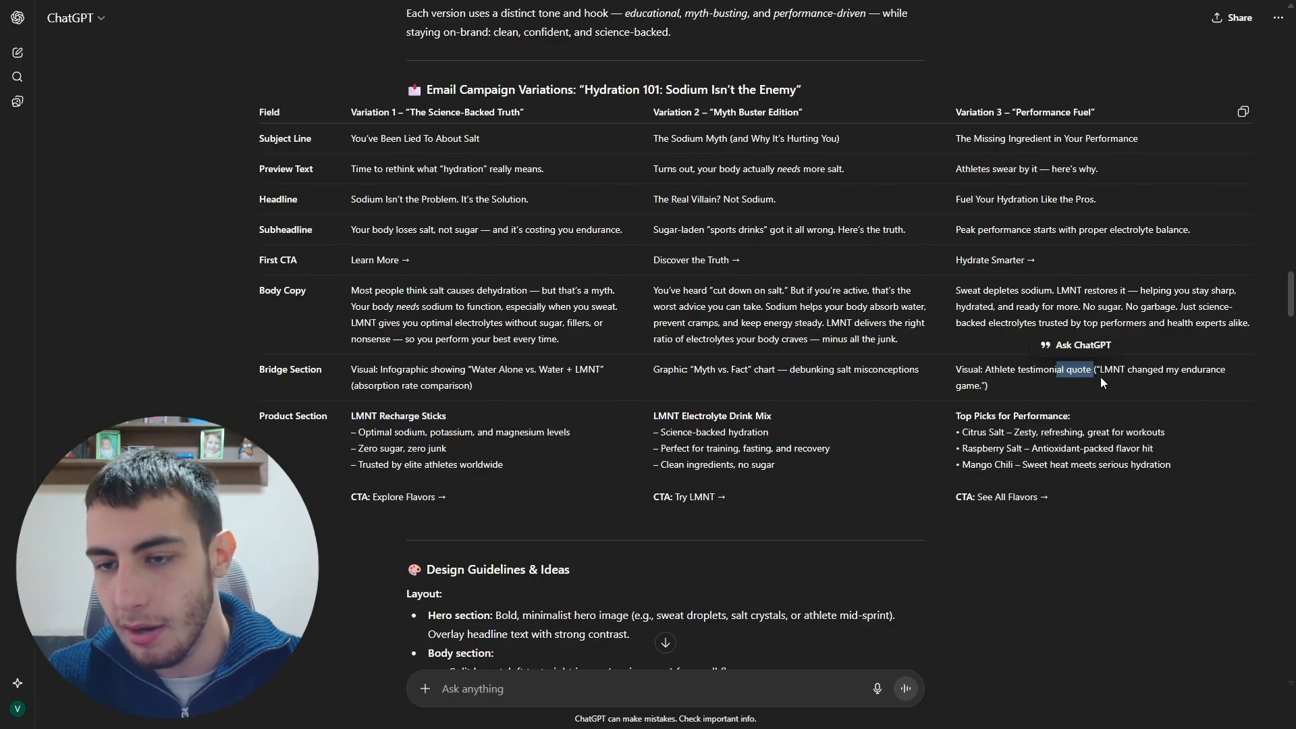
left_click(1083, 373)
left_click_drag(995, 387, 927, 370)
left_click(1021, 388)
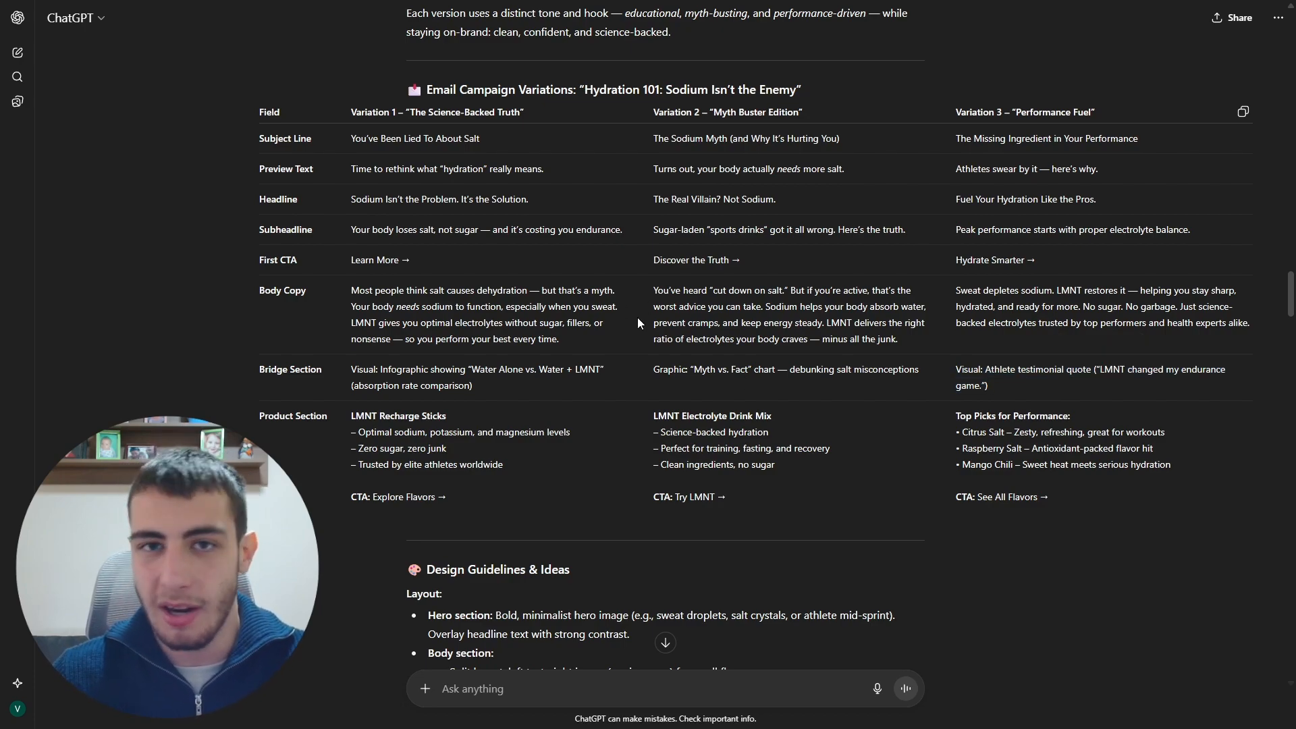
left_click_drag(1004, 385, 945, 370)
left_click(775, 381)
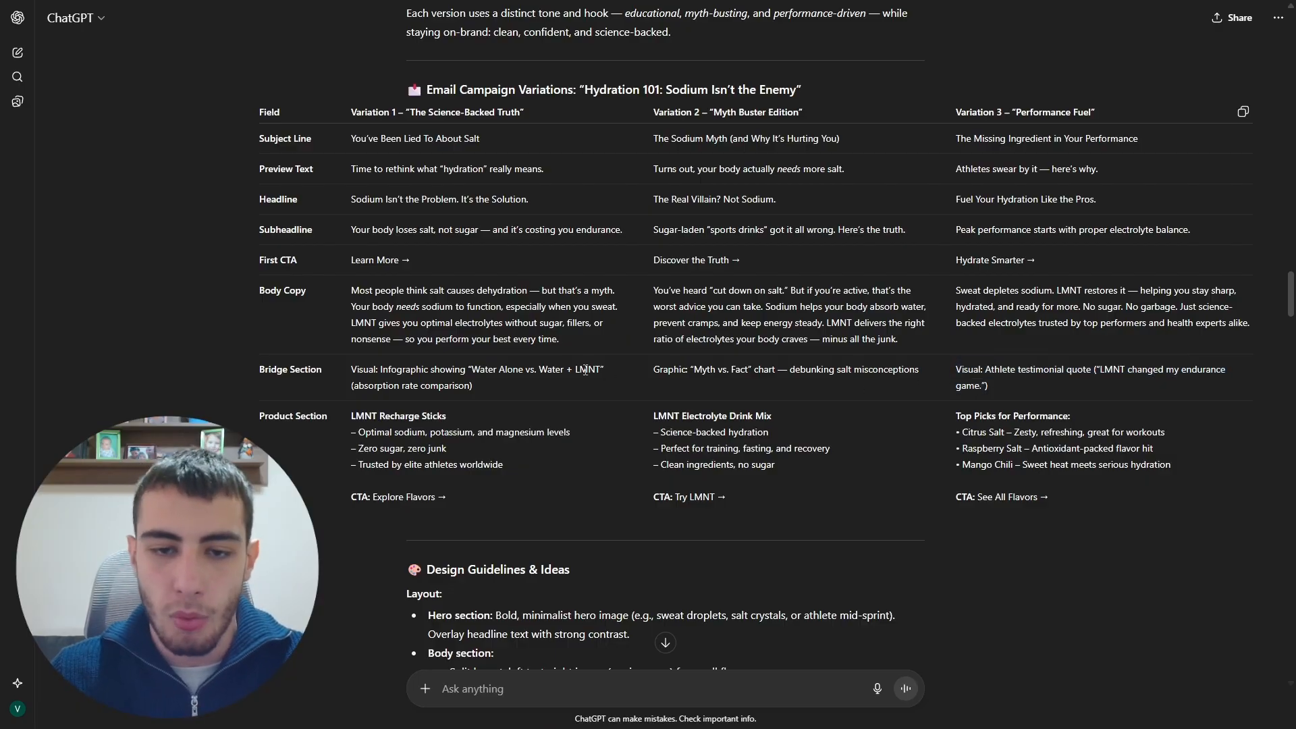
left_click_drag(483, 395, 326, 362)
left_click(288, 432)
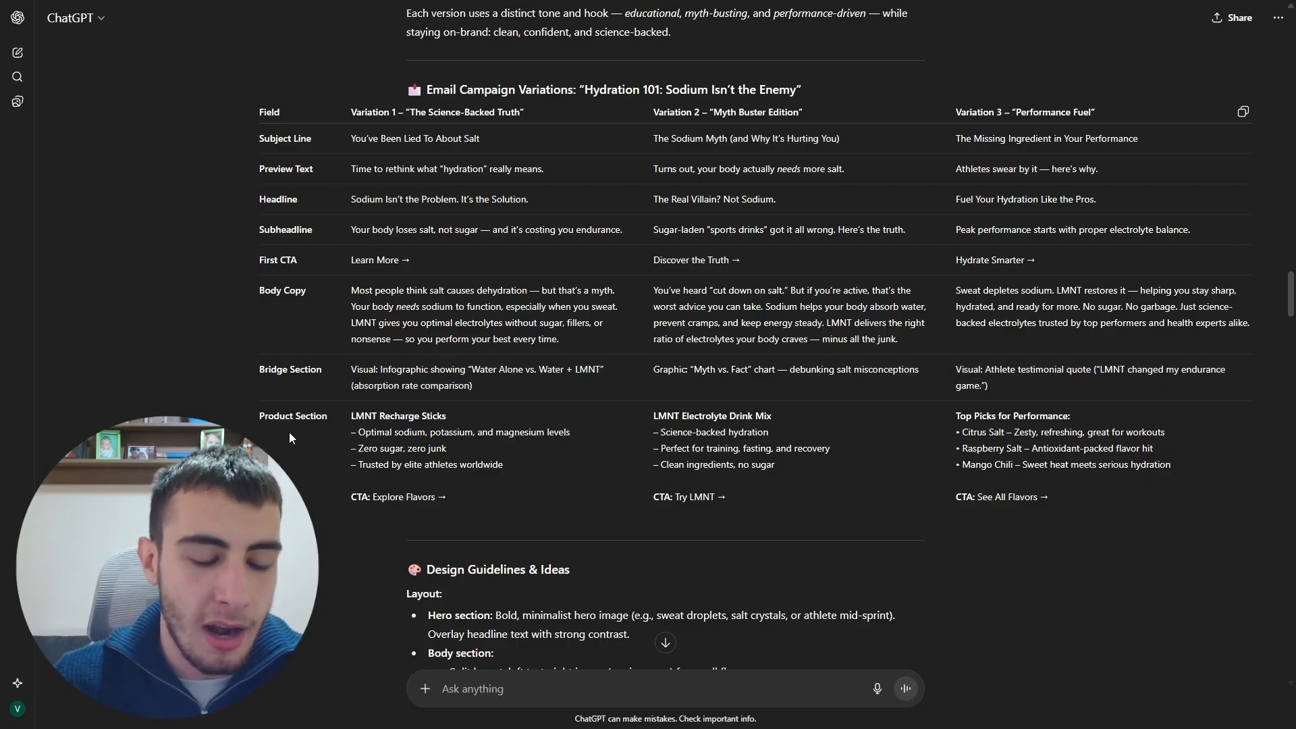
Step: Examine Variation 1's product section, highlighting "LMNT Recharge Sticks" and its three feature bullets
scroll(354, 283, "down", 2)
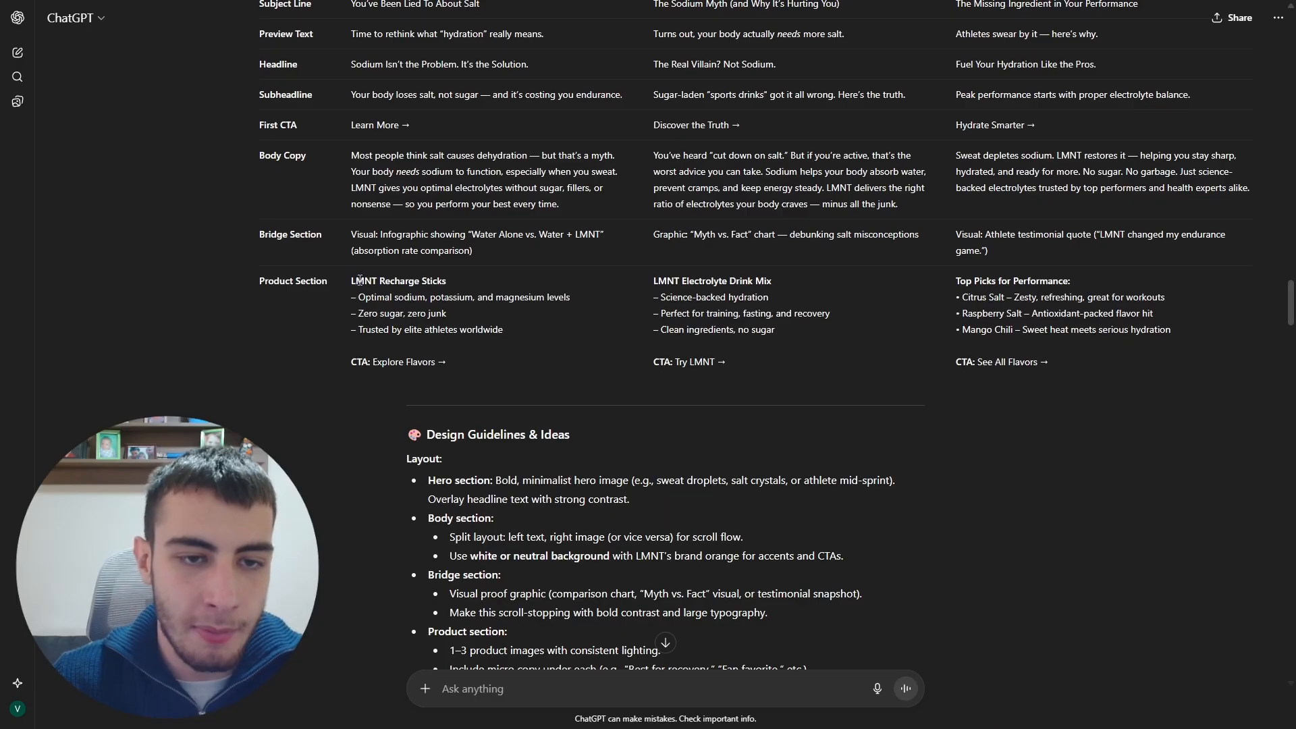
left_click_drag(355, 283, 424, 282)
left_click_drag(505, 331, 351, 297)
left_click(549, 350)
left_click_drag(549, 348, 340, 301)
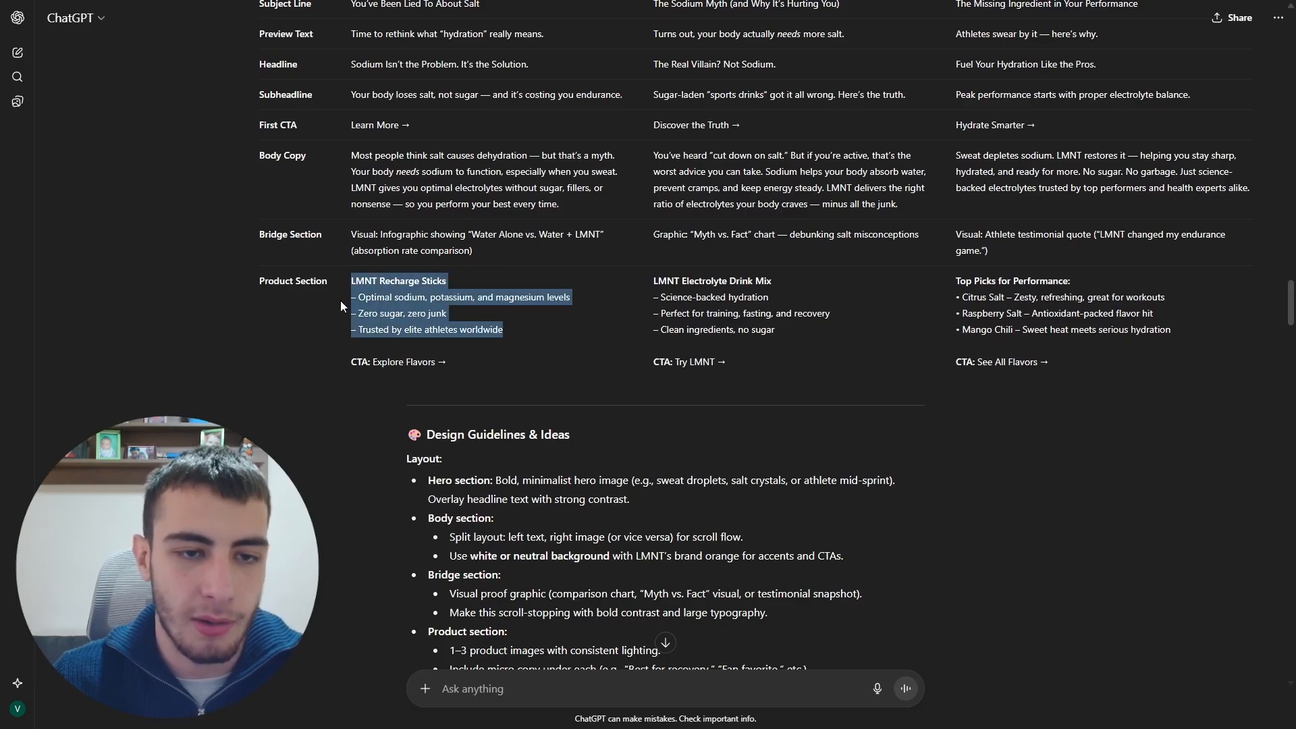
left_click(525, 337)
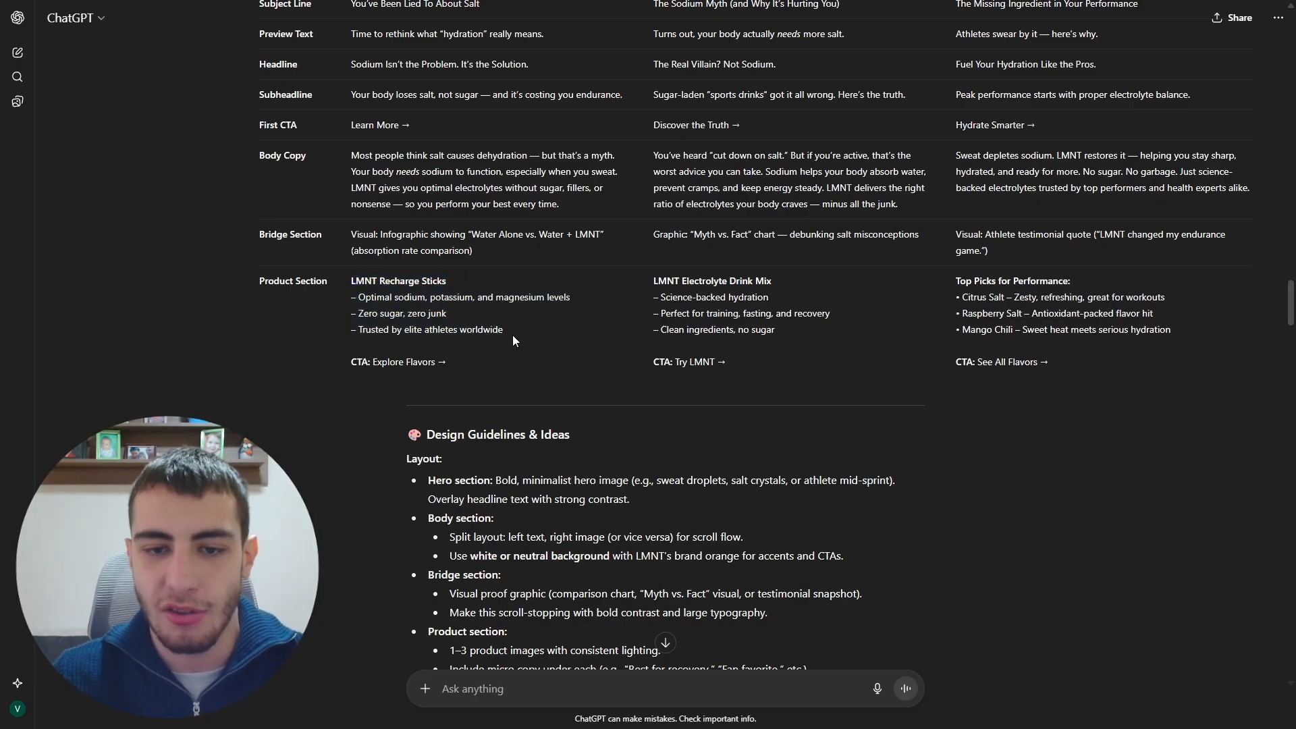
left_click_drag(512, 335, 351, 292)
left_click(558, 334)
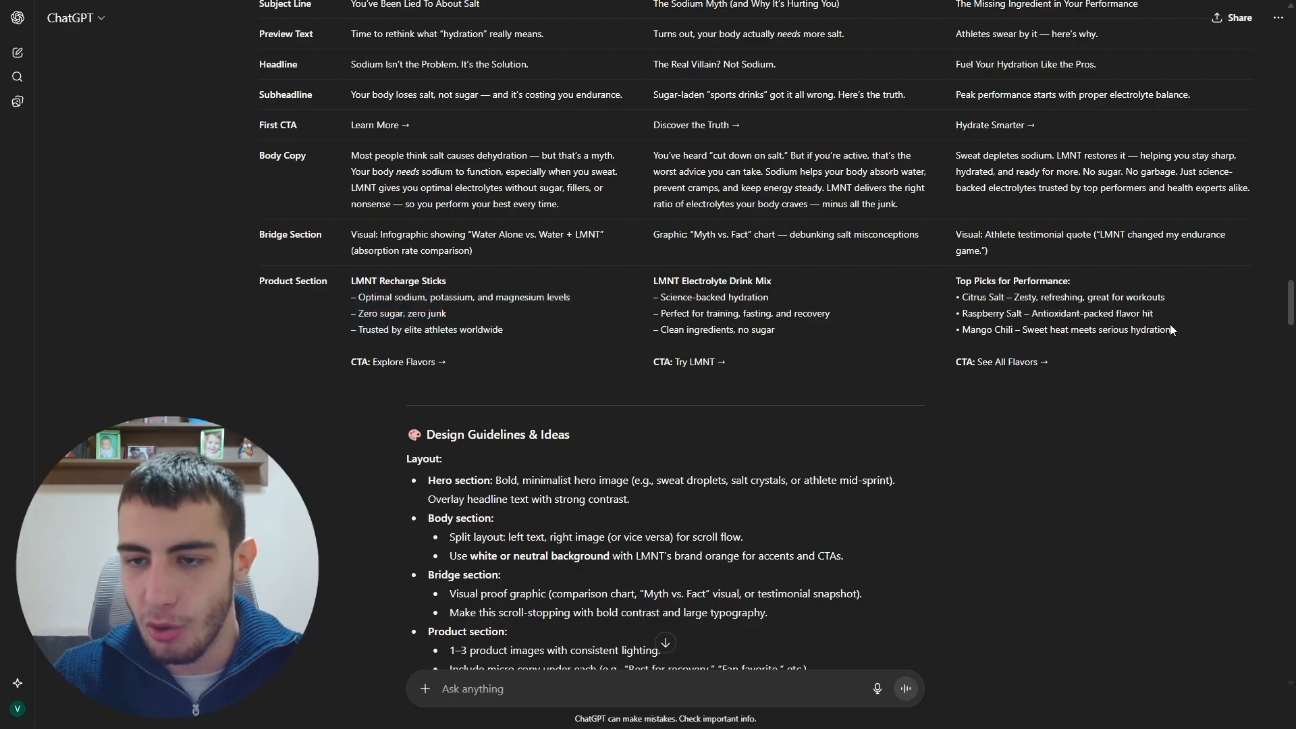
Step: Compare the product sections of Variations 2 and 3, highlighting "Top Picks for Performance:" and its three flavor bullets
left_click_drag(1171, 330, 652, 278)
left_click_drag(775, 331, 649, 286)
left_click(766, 314)
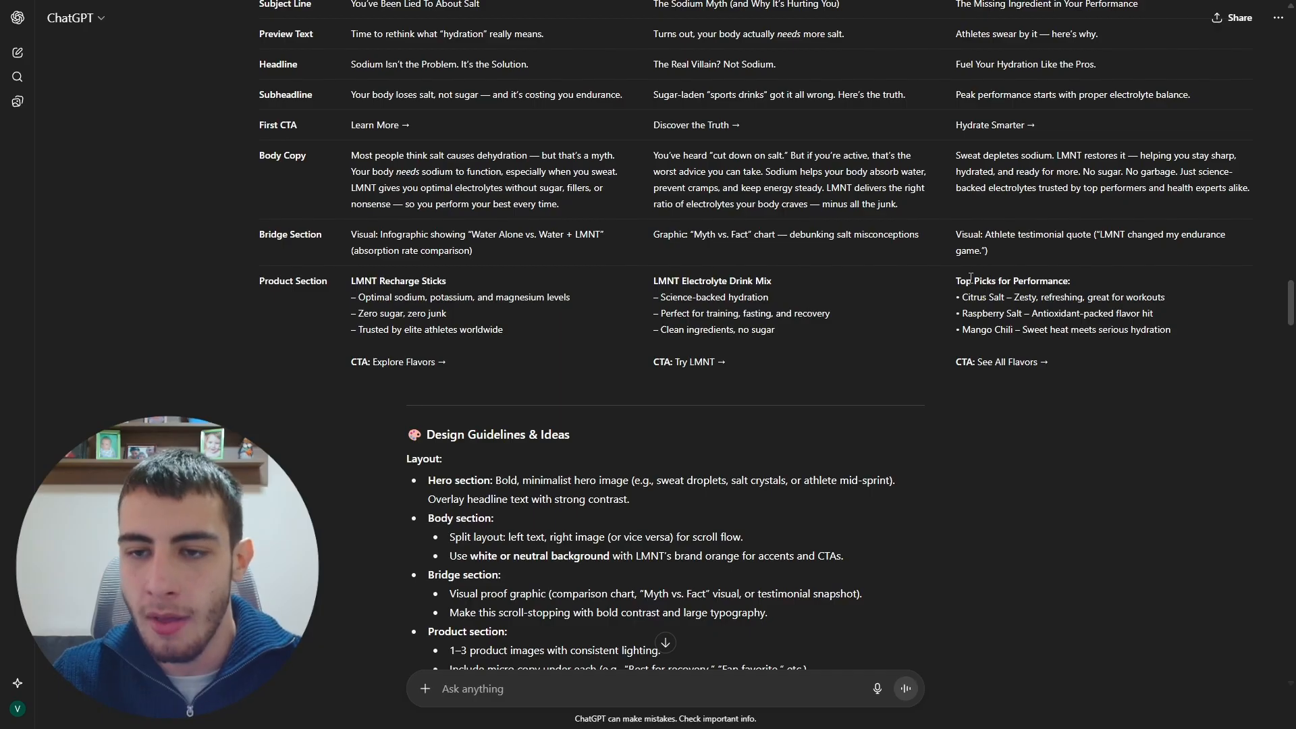
left_click_drag(955, 281, 1072, 282)
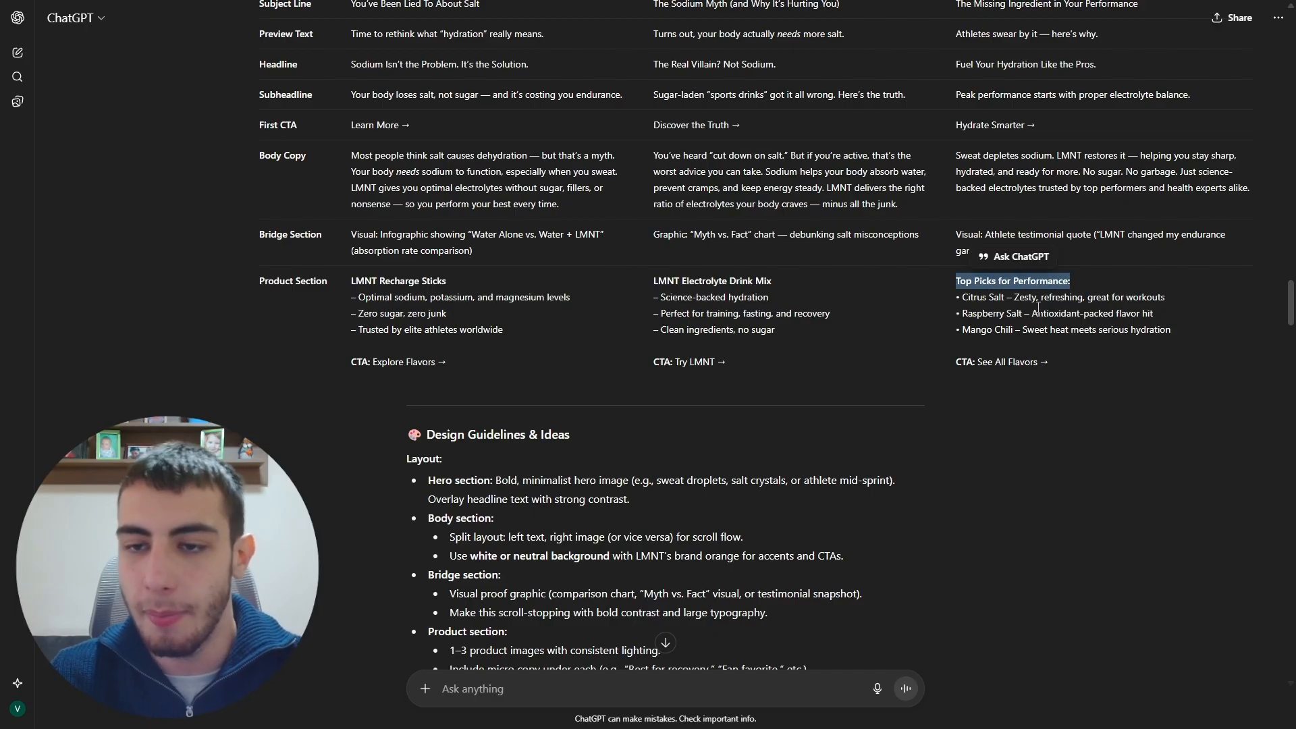
left_click_drag(960, 297, 1171, 331)
left_click(1003, 308)
left_click(1118, 355)
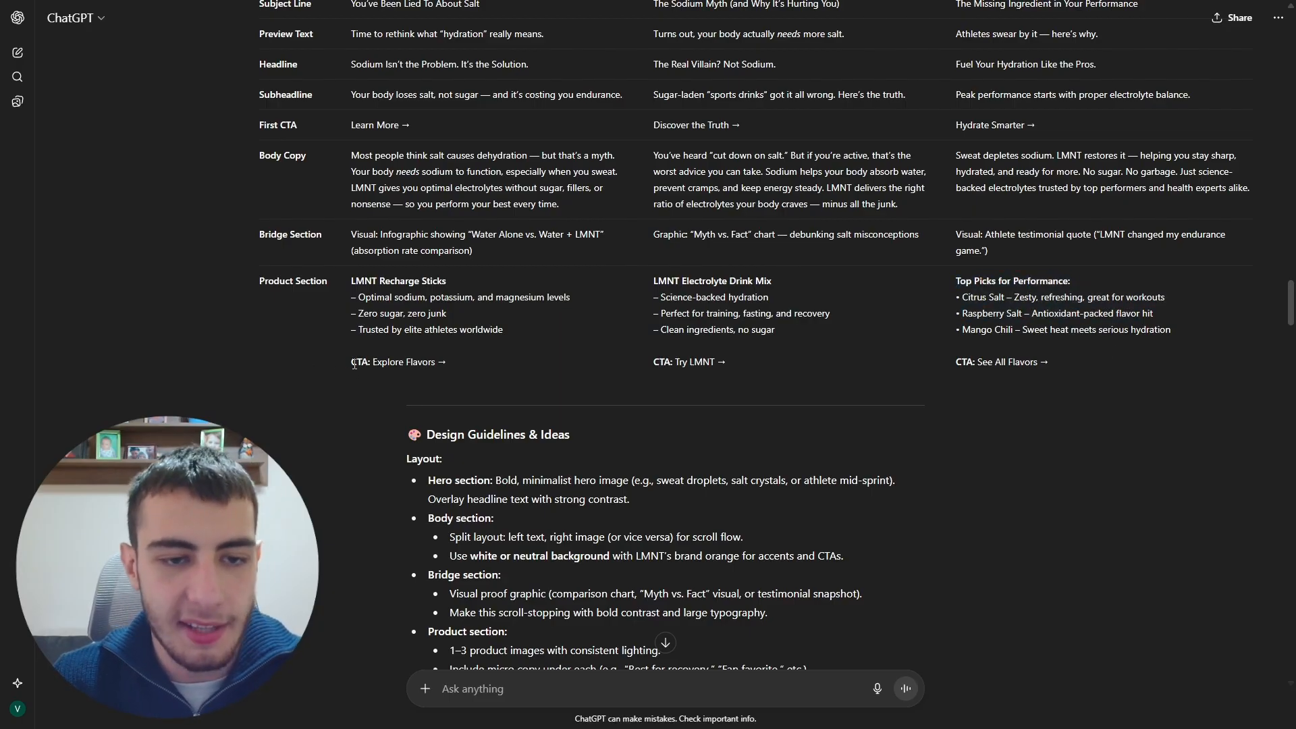
Step: Compare the product section CTAs across the three variations: "Explore Flavors", "Try LMNT" and "See All Flavors"
left_click_drag(354, 365, 447, 363)
left_click_drag(609, 363, 844, 364)
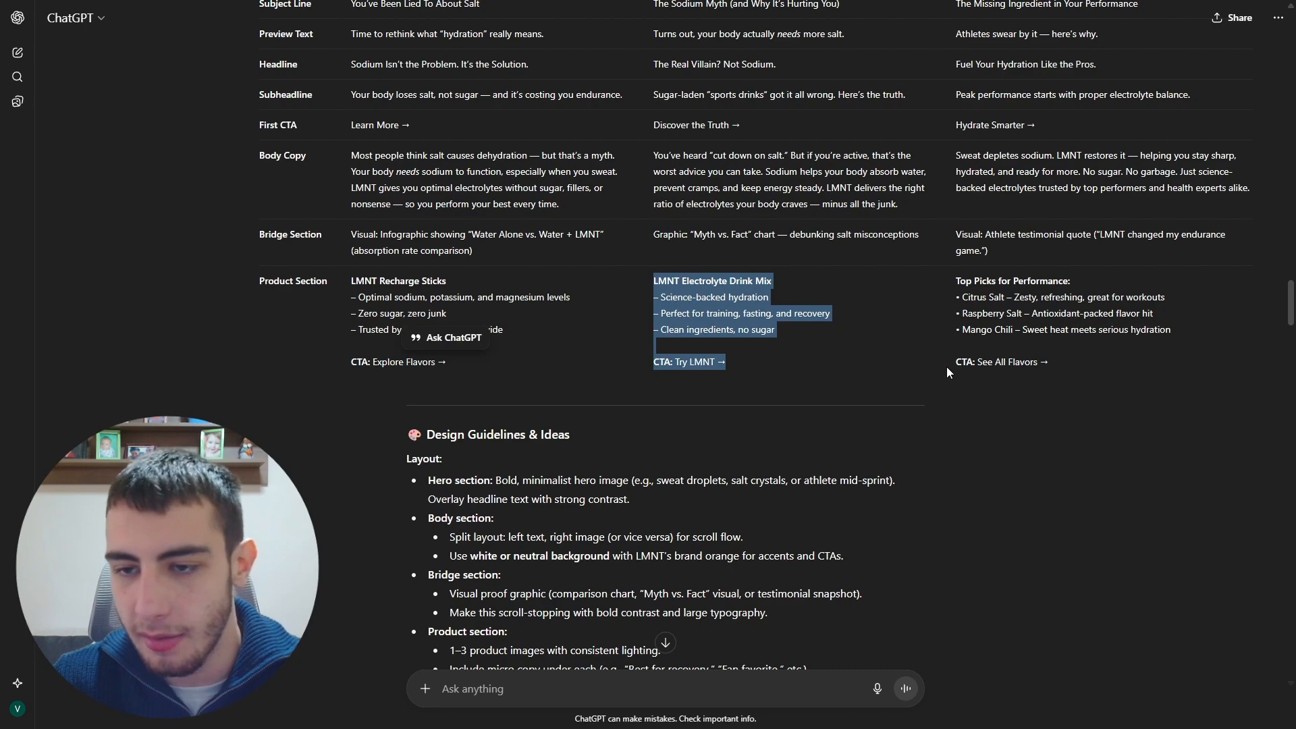
mouse_move(962, 364)
left_mouse_down()
mouse_move(1110, 369)
mouse_move(962, 369)
left_mouse_up()
left_click(876, 375)
left_click(1048, 370)
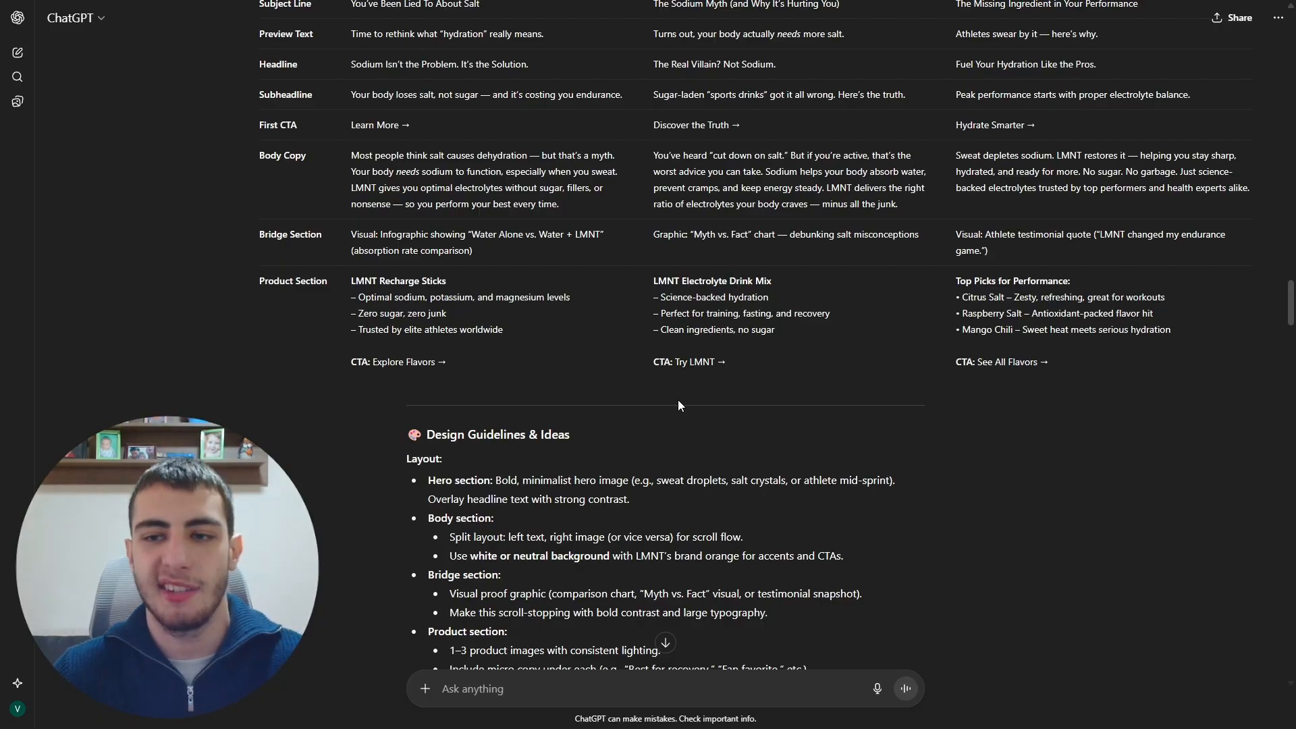
left_click_drag(735, 384, 467, 356)
left_click(413, 336)
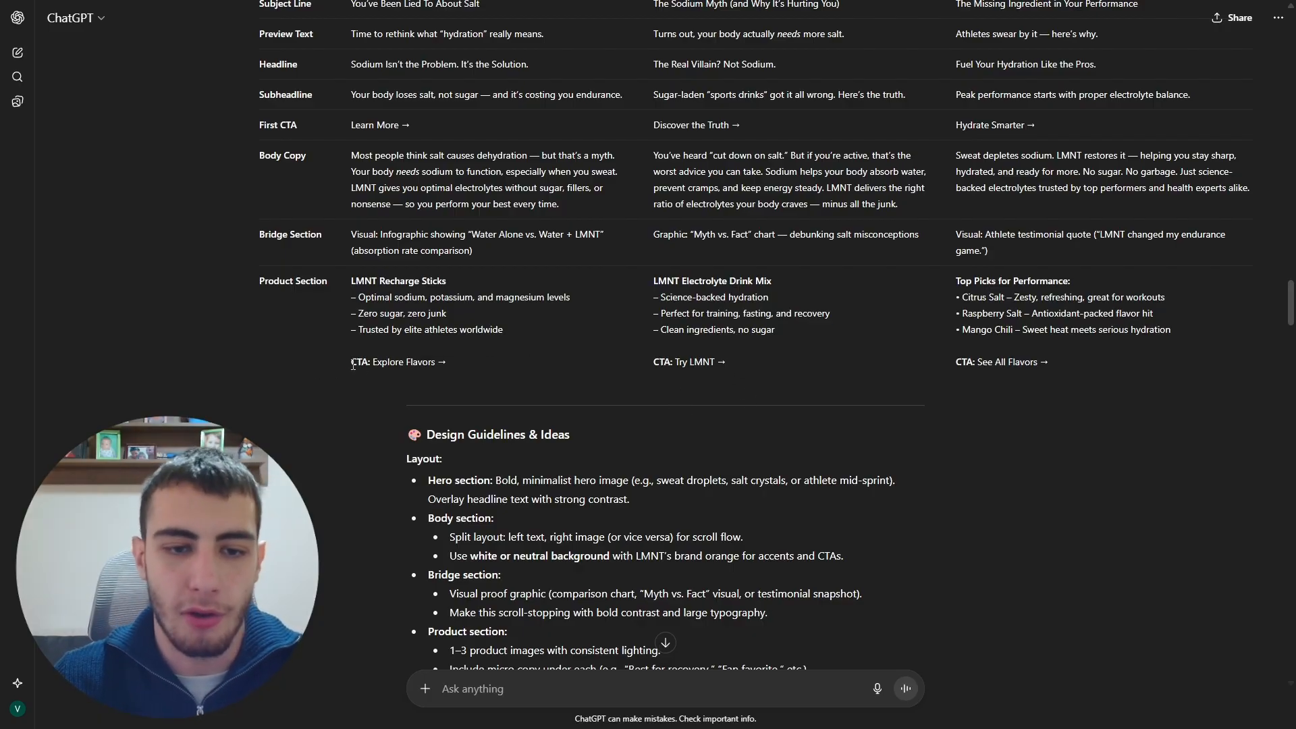
Step: Skim the design guidelines and match Variation 1's "Water Alone vs. Water + LMNT" infographic idea with the follow-up prompt that requests it
scroll(391, 256, "down", 4)
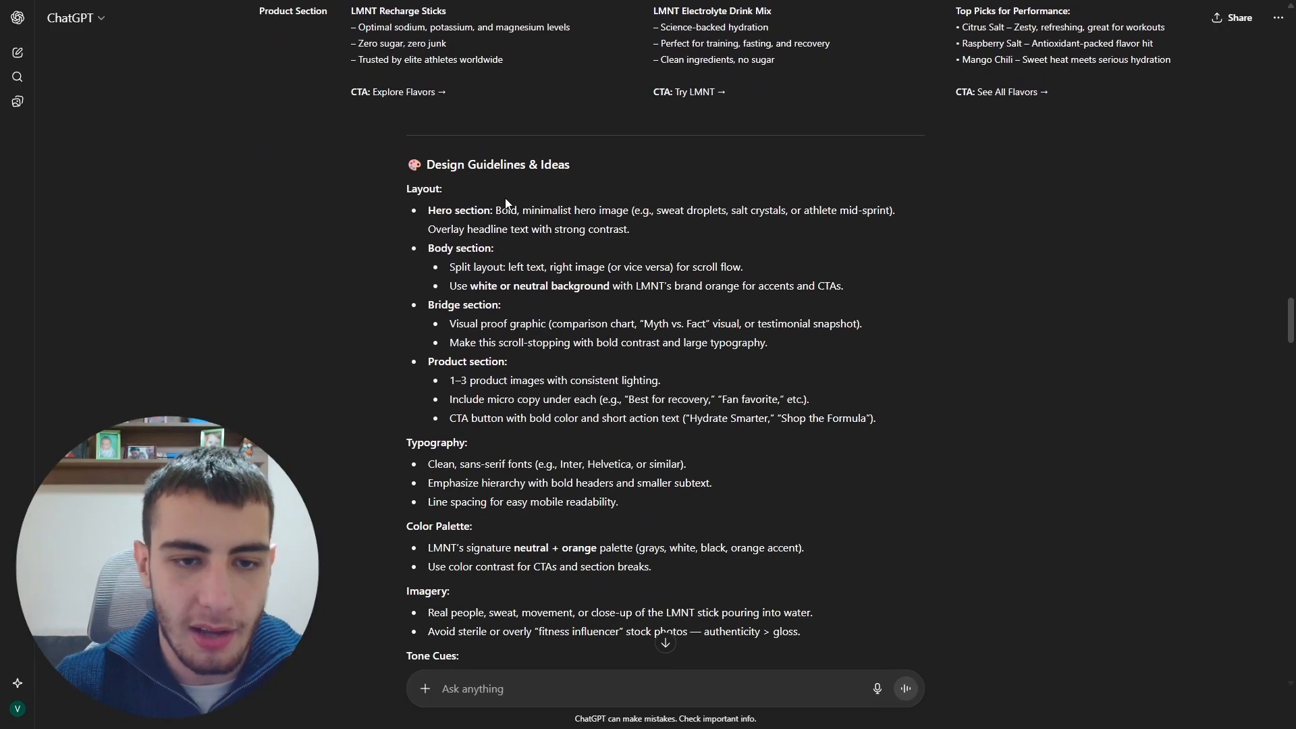
scroll(505, 202, "down", 6)
scroll(509, 209, "down", 3)
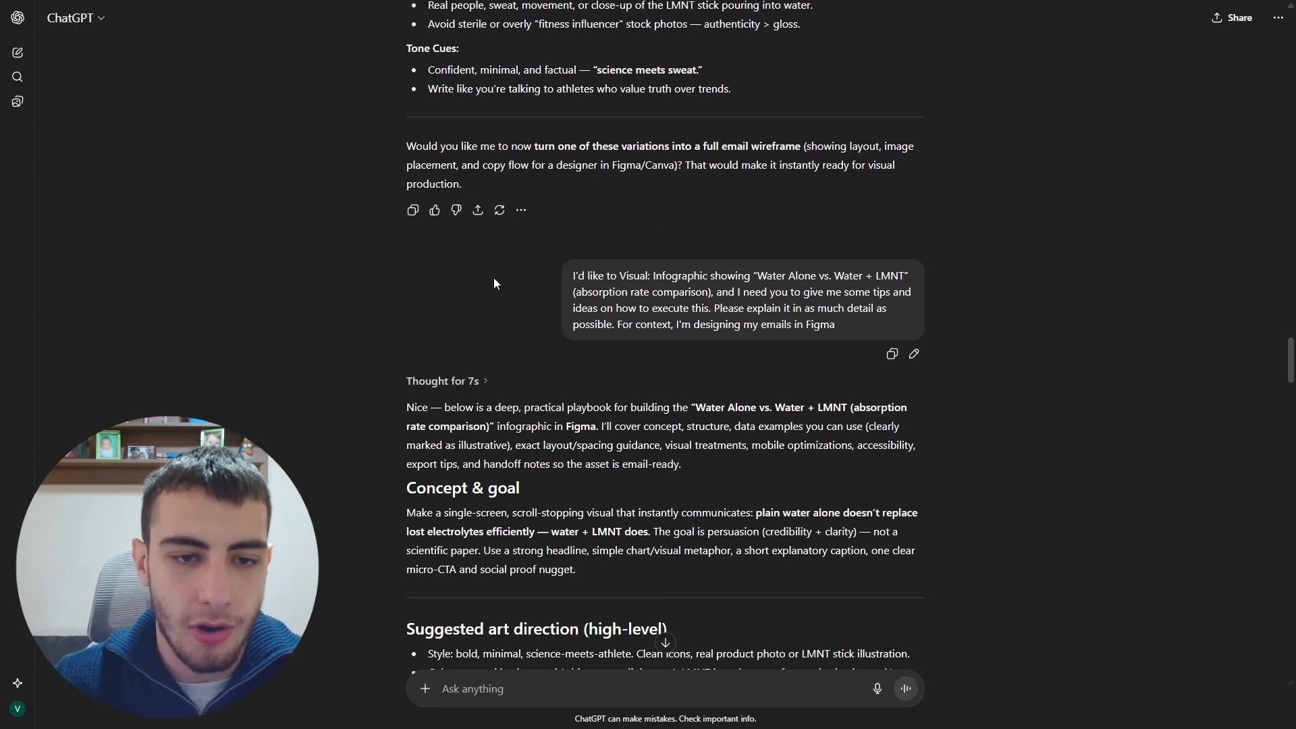
scroll(494, 283, "up", 15)
triple_click(404, 374)
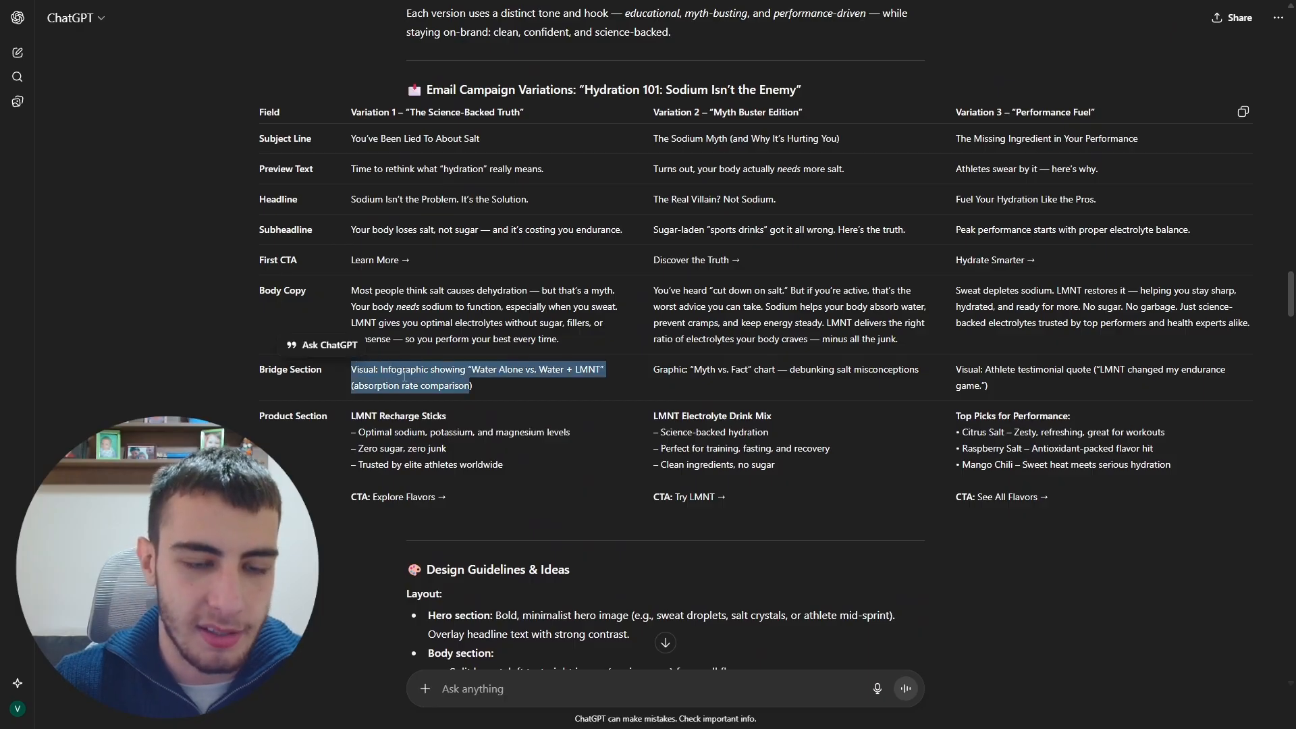
scroll(404, 375, "down", 15)
left_click_drag(844, 327, 566, 274)
left_click(488, 301)
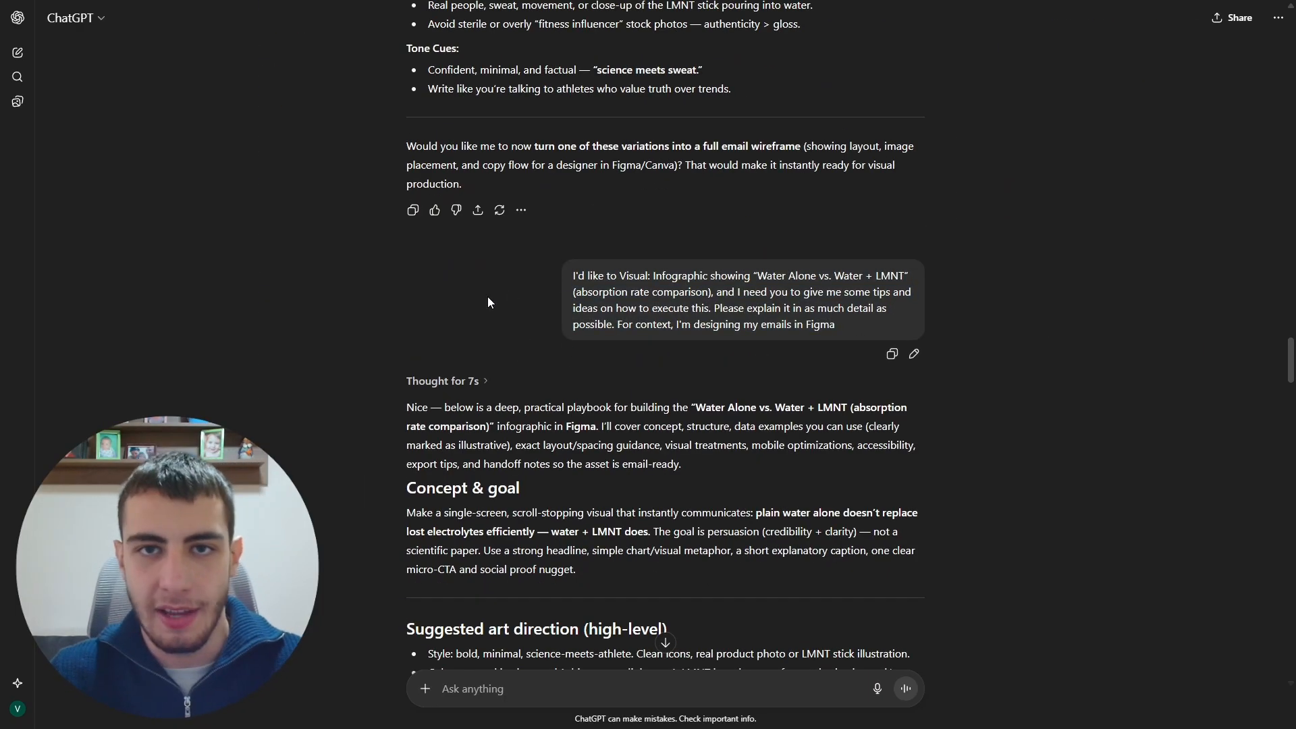
Step: Read the follow-up prompt asking for detailed tips on executing the infographic, including its context about designing emails in Figma
left_click_drag(860, 329, 567, 278)
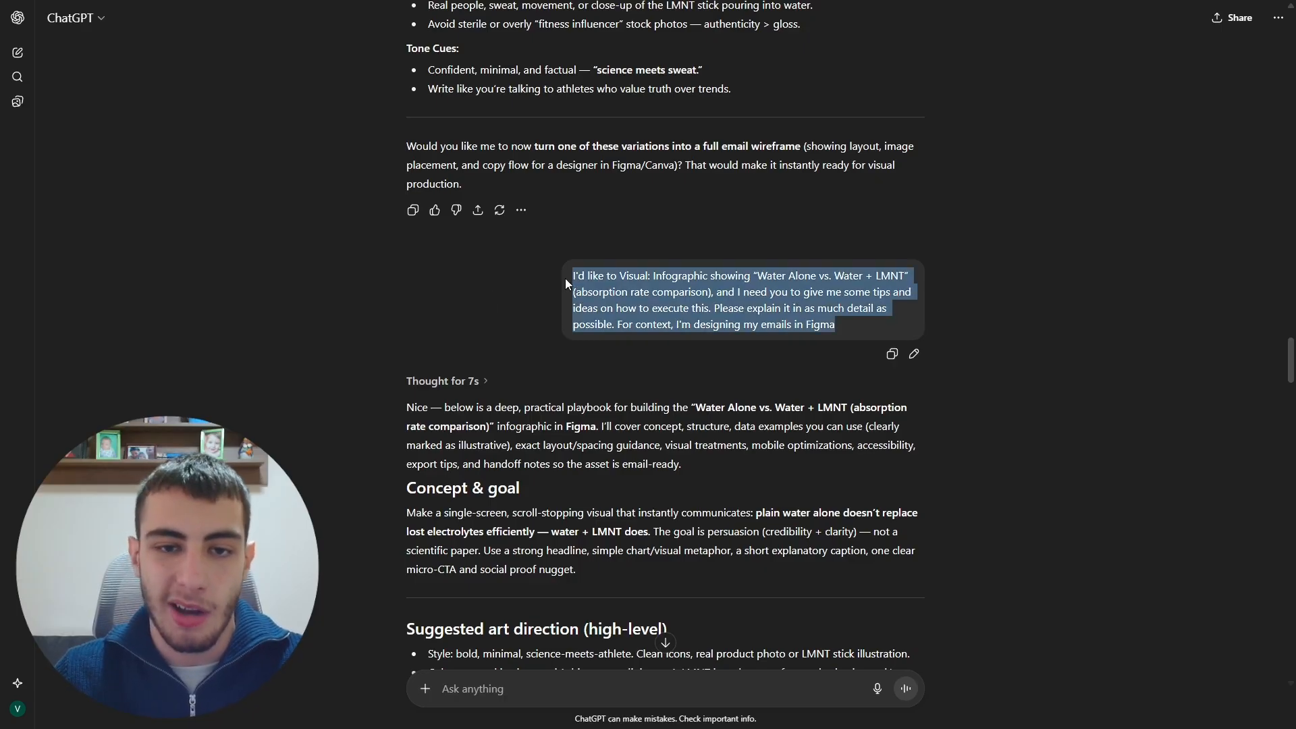
left_click(484, 296)
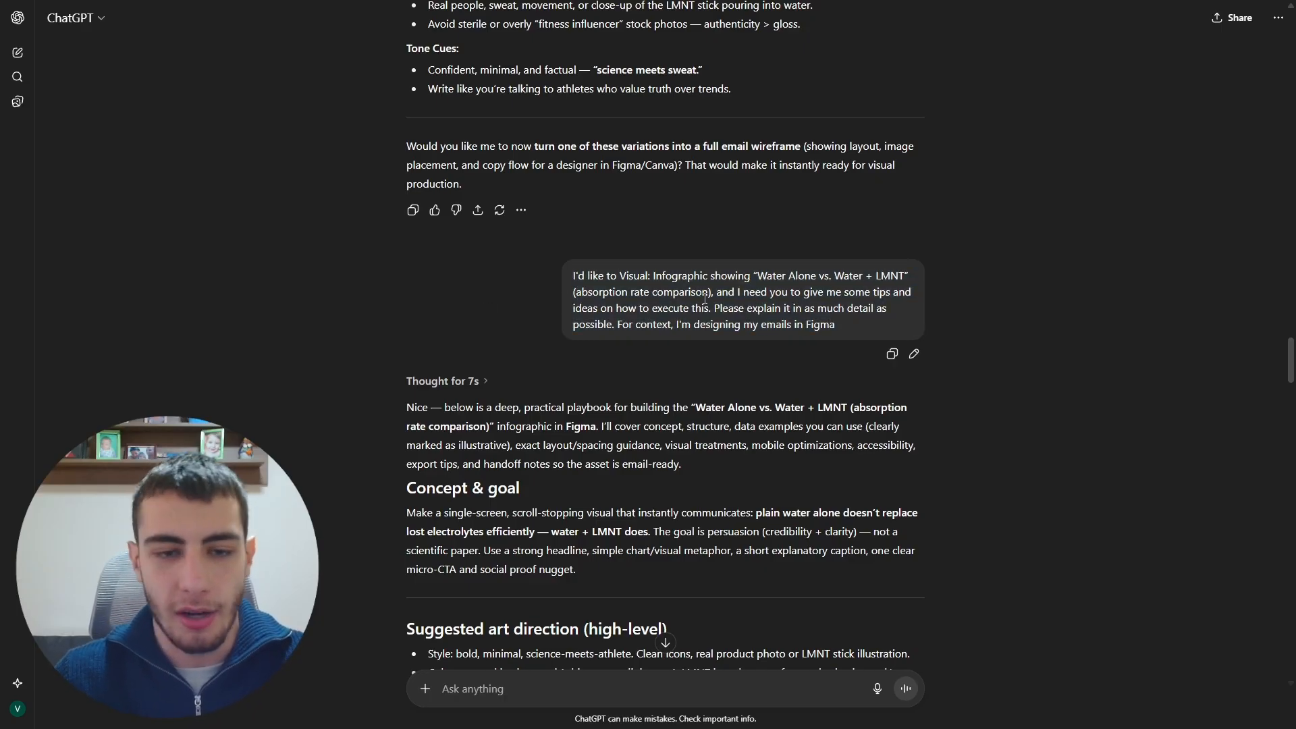
left_click_drag(716, 308, 591, 319)
left_click(591, 320)
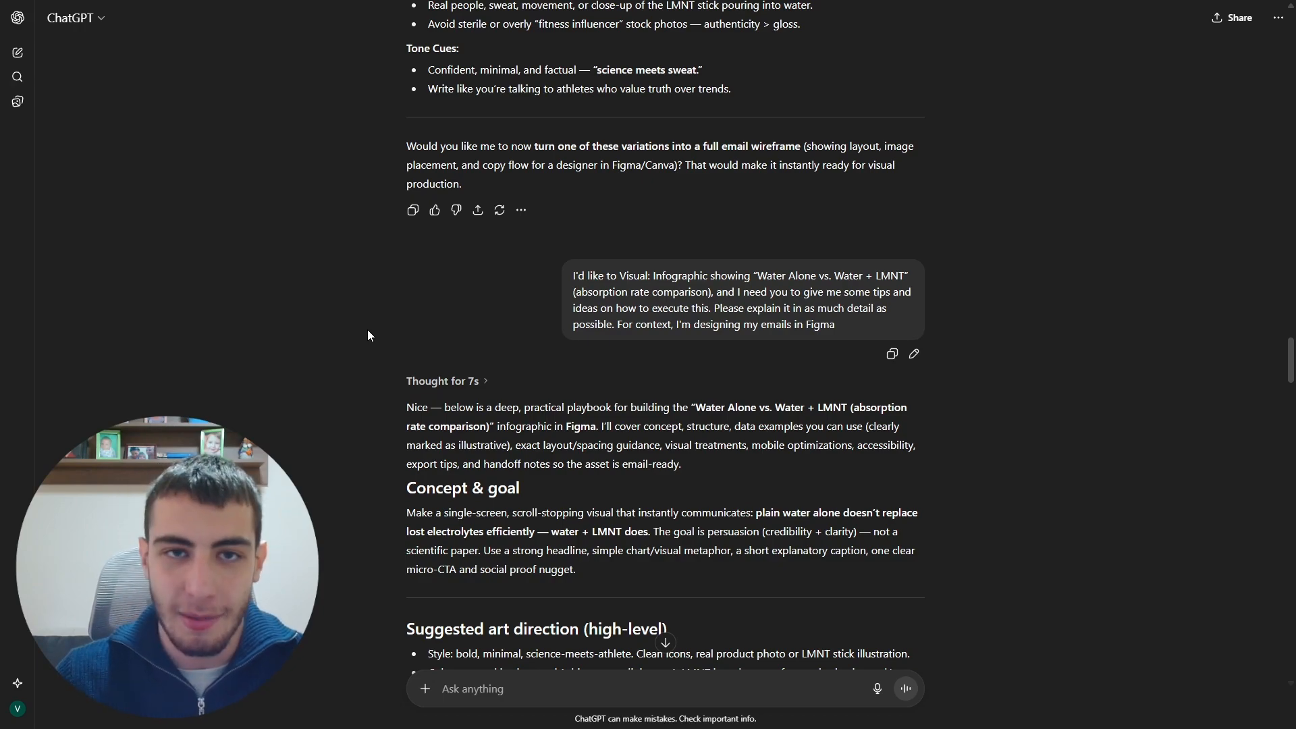
scroll(424, 287, "down", 2)
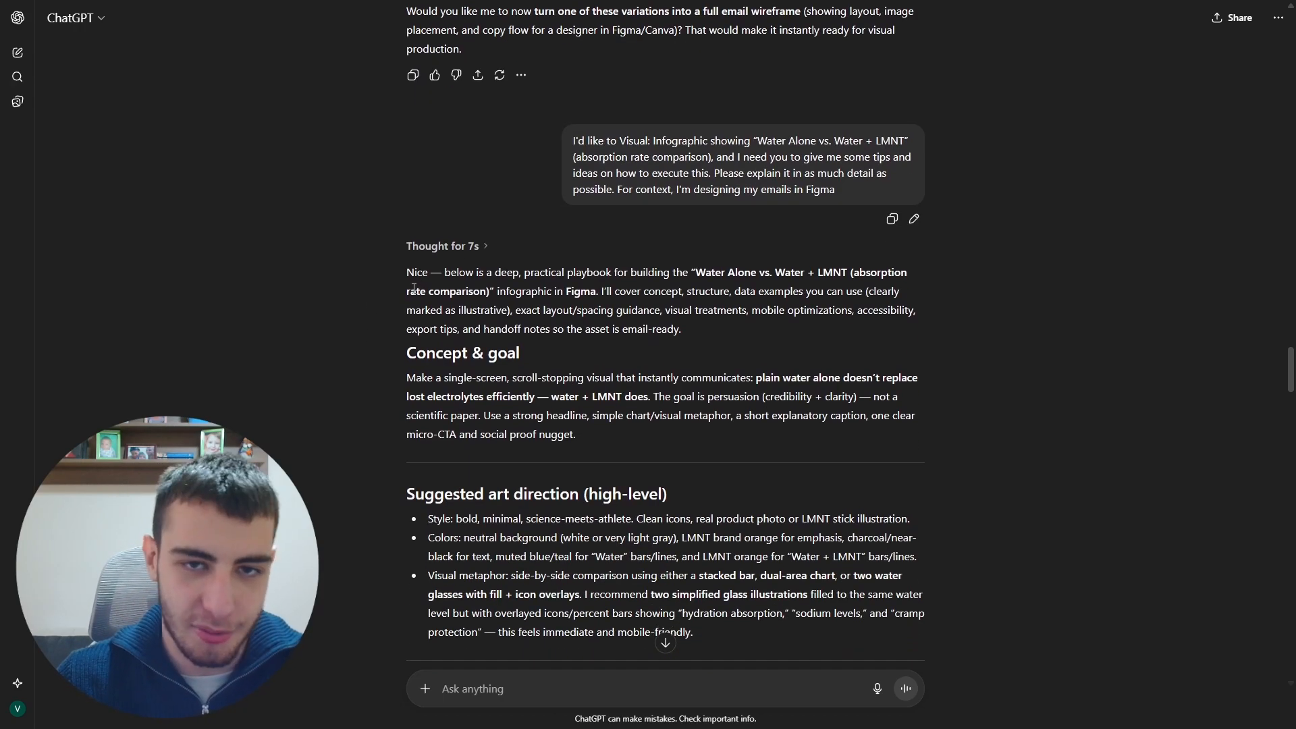
triple_click(827, 191)
left_click(468, 151)
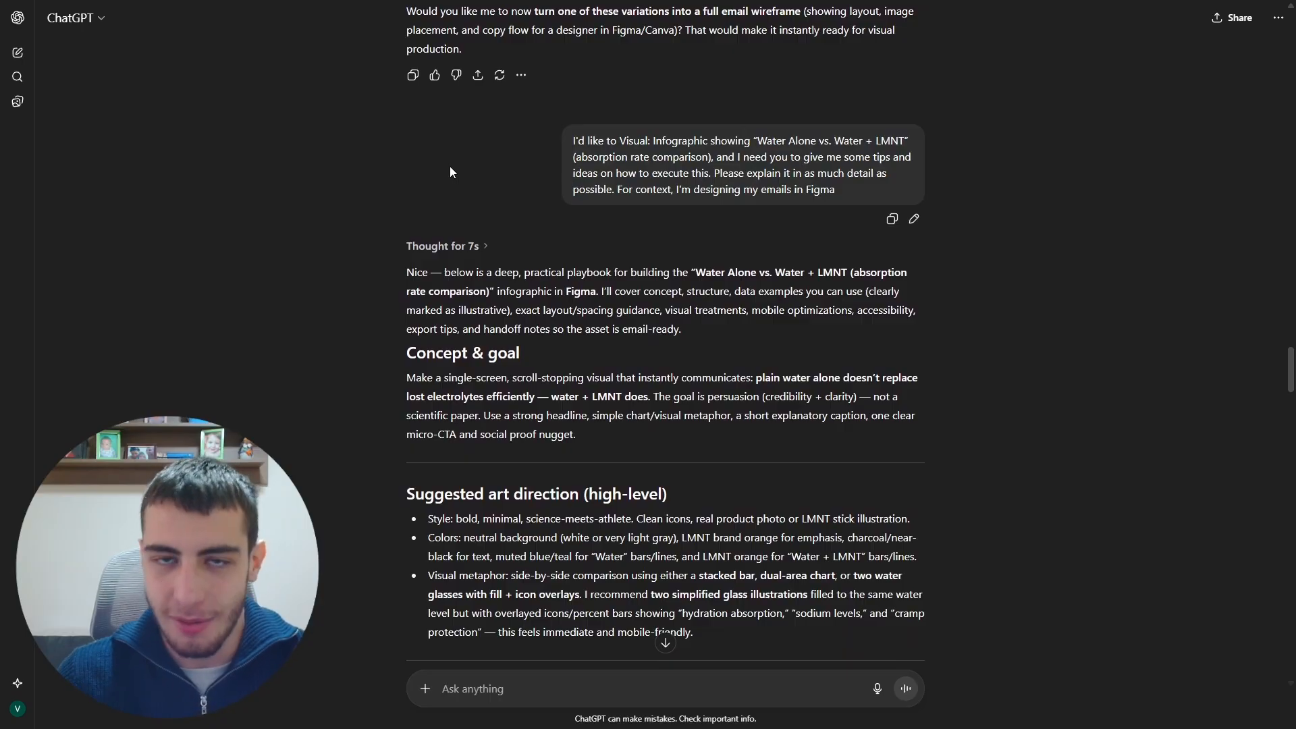
Step: Skim the infographic playbook from concept and art direction through the Figma execution steps, A/B test ideas and export specs
scroll(399, 267, "down", 7)
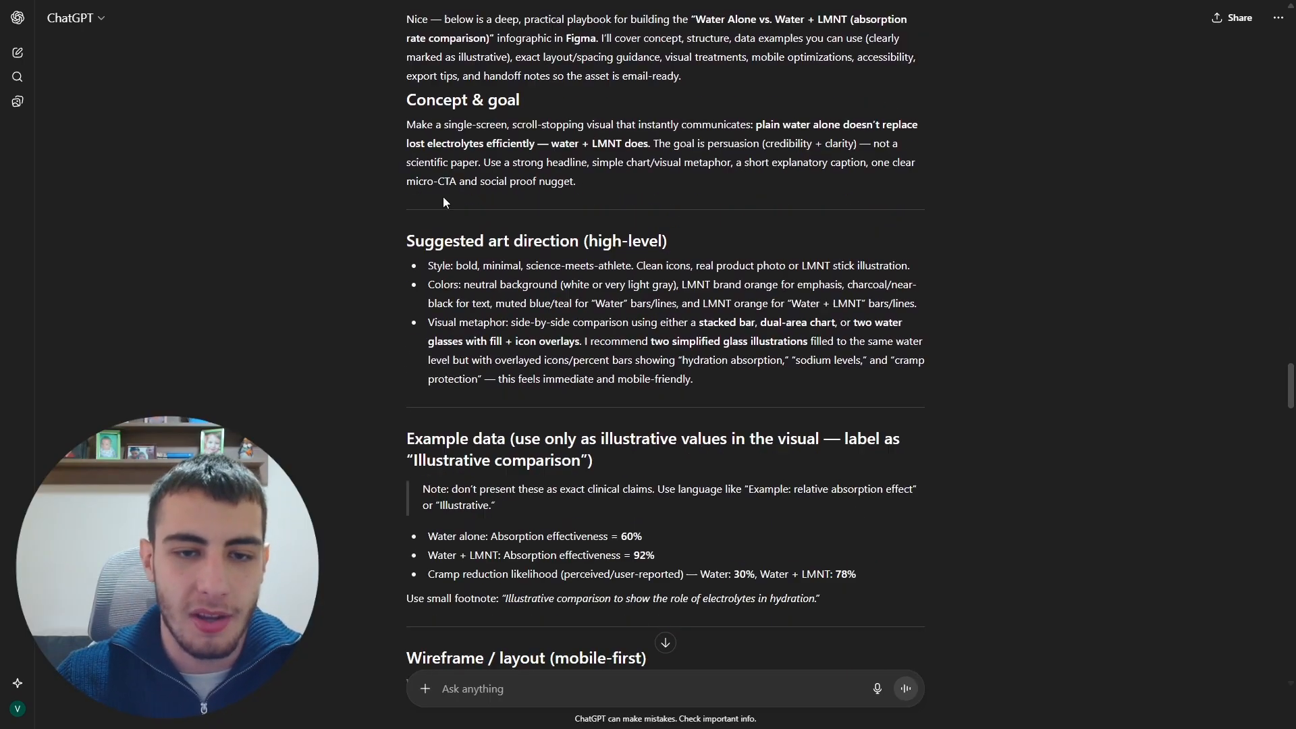
scroll(508, 196, "down", 20)
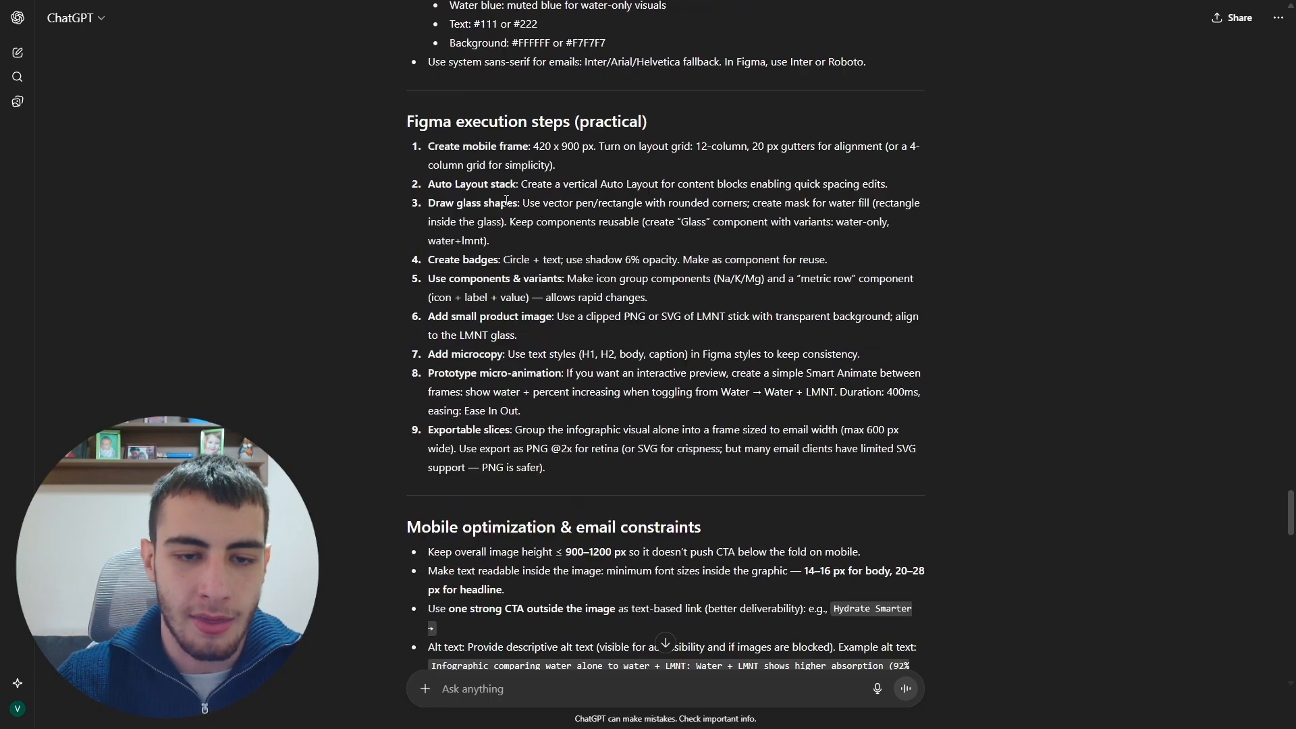
scroll(506, 200, "down", 14)
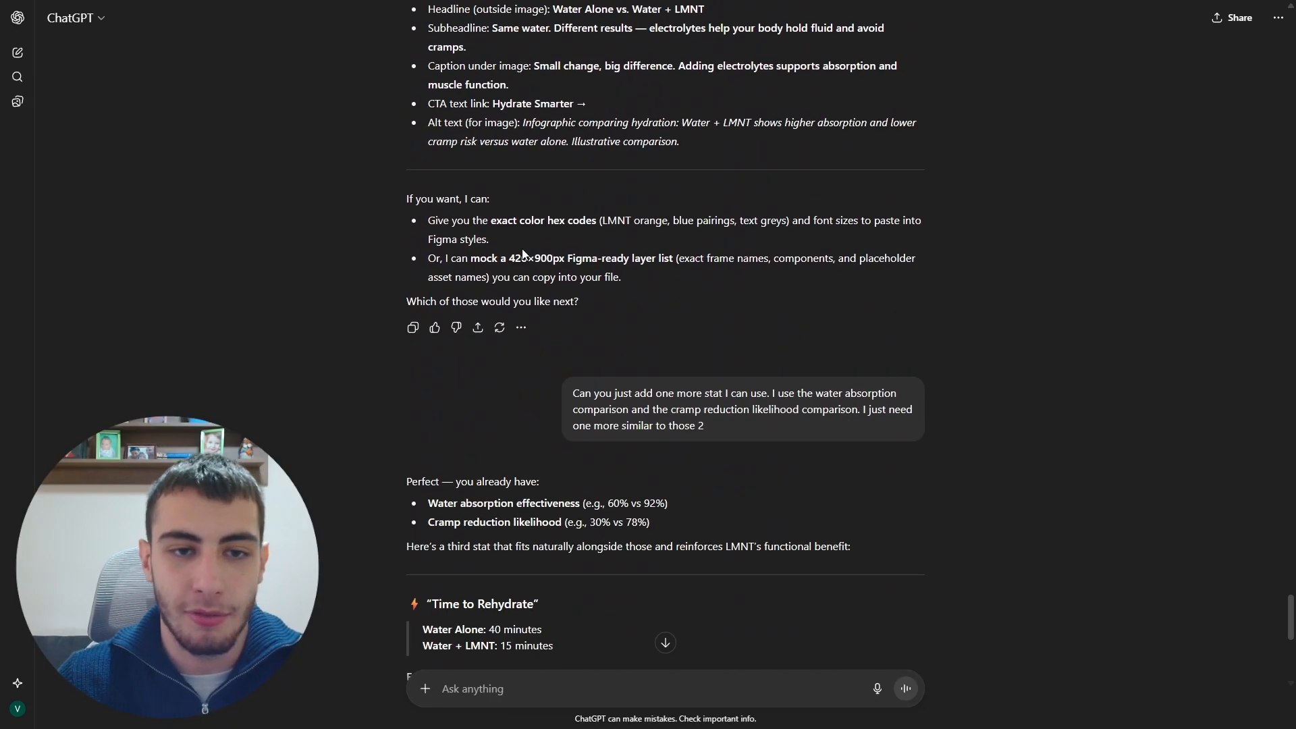
scroll(307, 256, "up", 20)
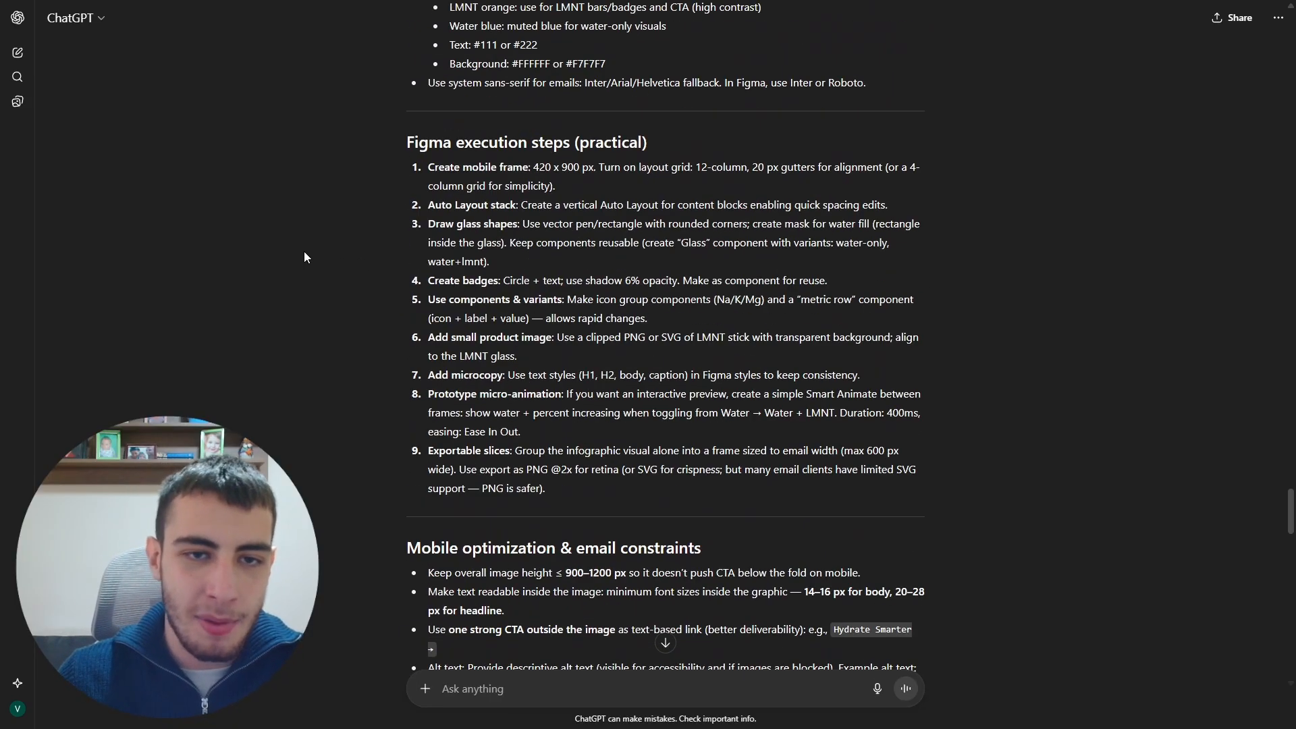
scroll(304, 257, "up", 5)
scroll(313, 253, "down", 20)
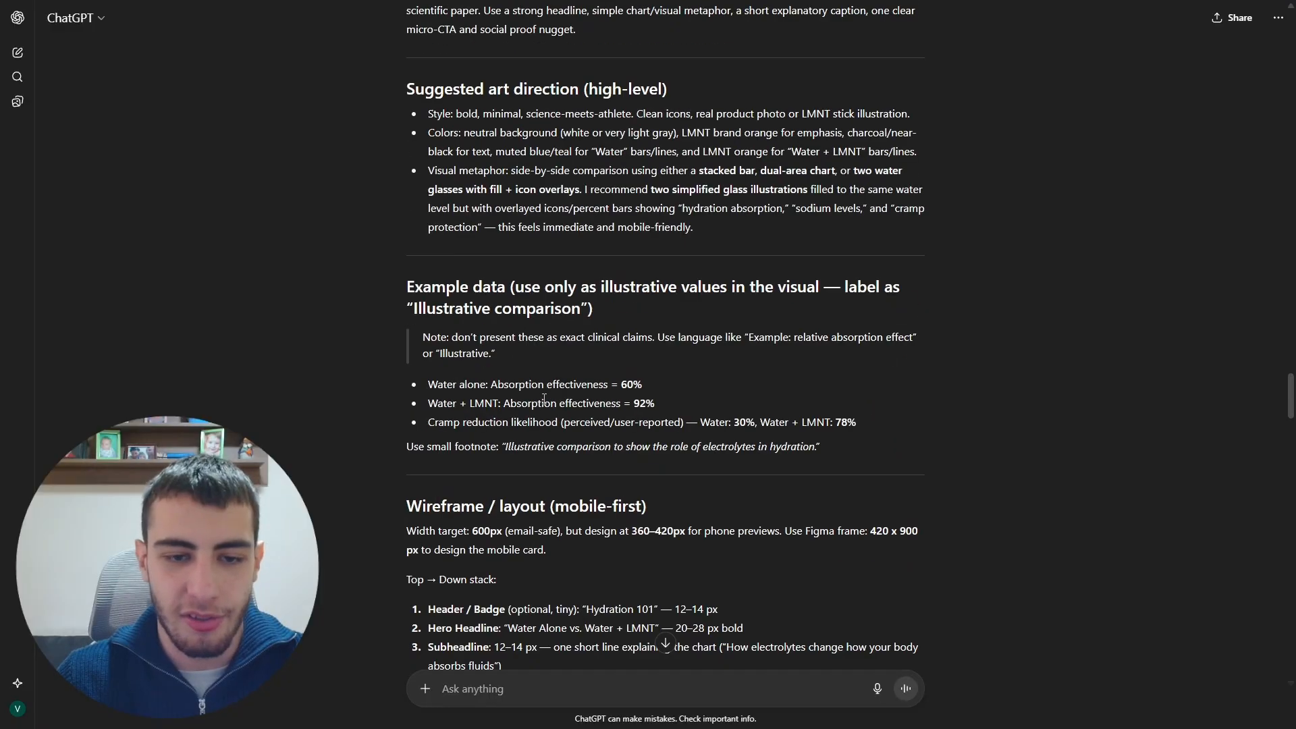
scroll(672, 346, "down", 20)
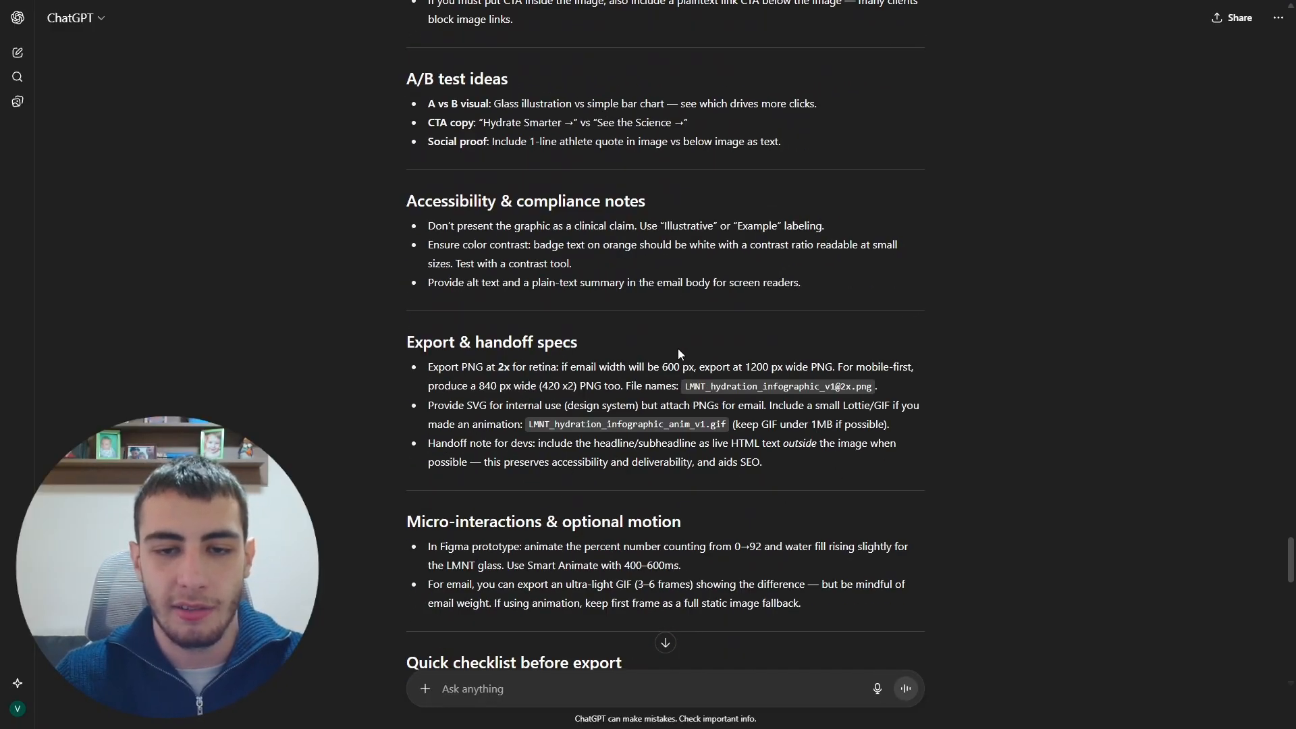
scroll(655, 358, "up", 20)
scroll(646, 364, "up", 15)
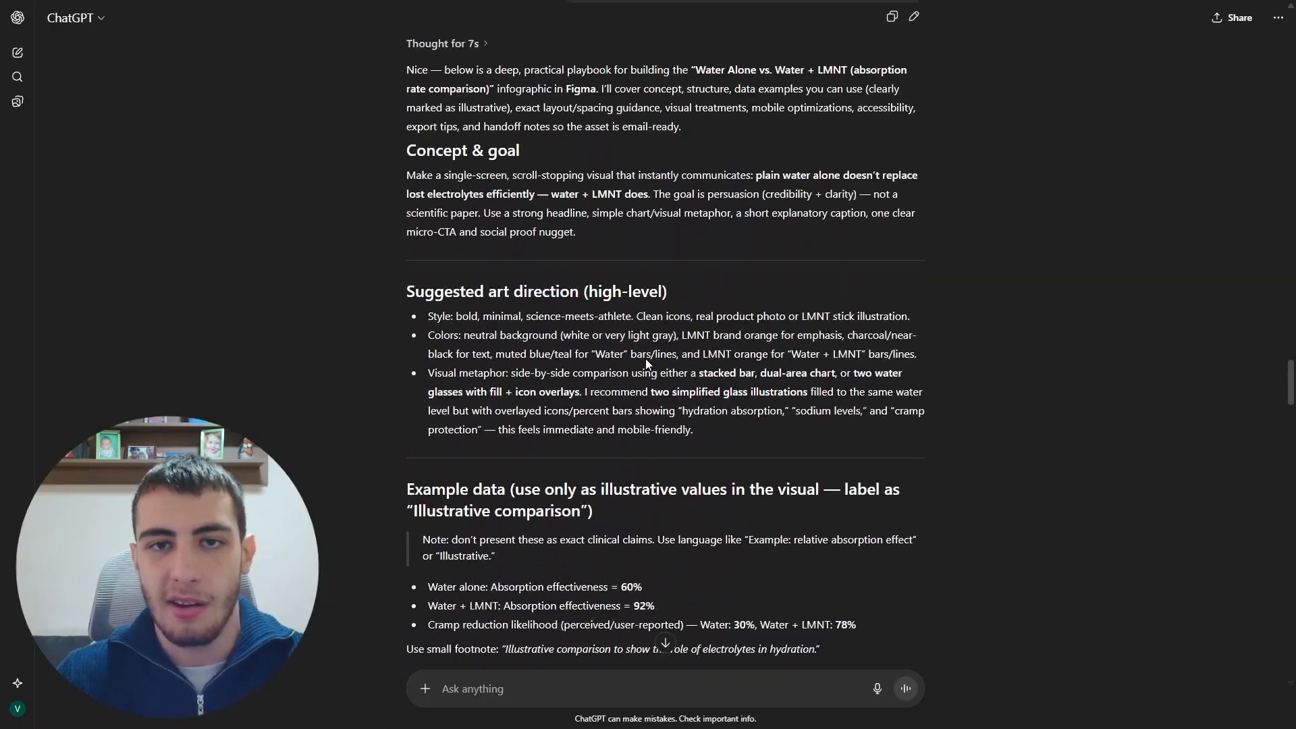
Step: Highlight the example data for the infographic: the absorption effectiveness of water alone and Water + LMNT, and the cramp reduction likelihood
scroll(635, 351, "down", 4)
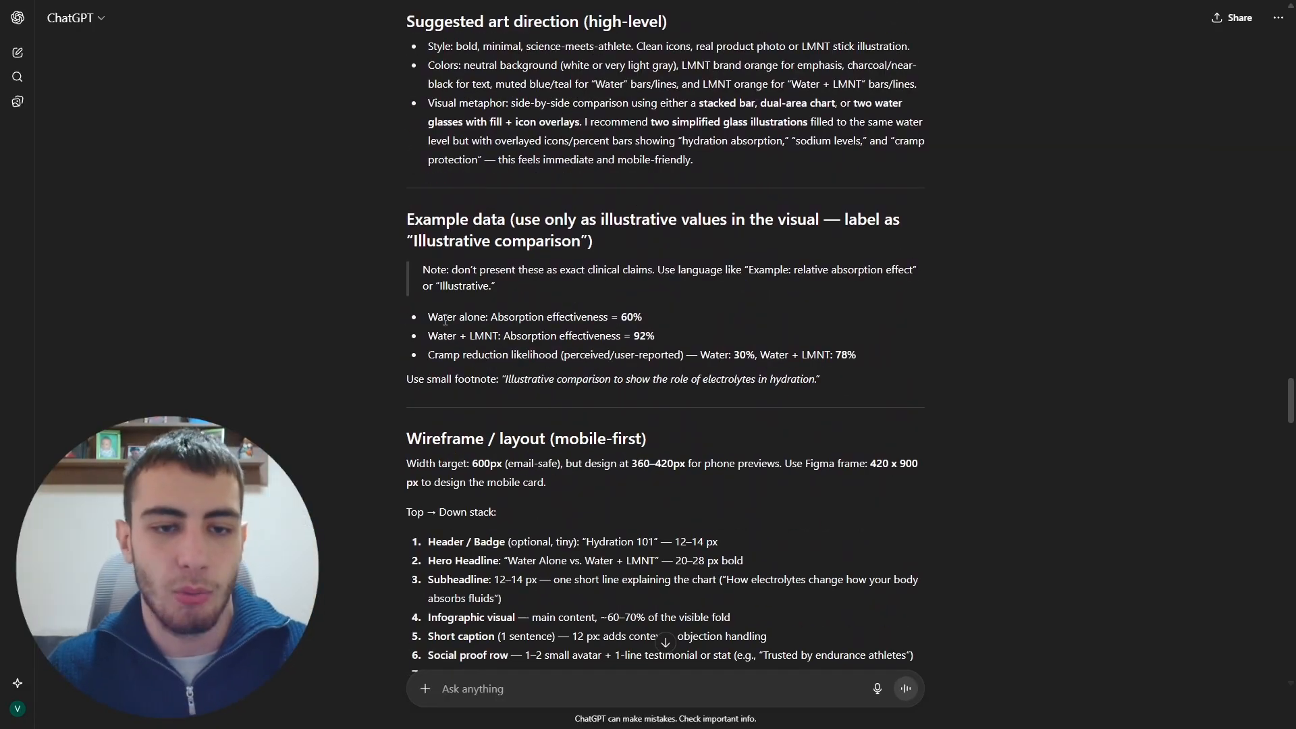
left_click_drag(431, 313, 644, 315)
left_click_drag(443, 336, 503, 336)
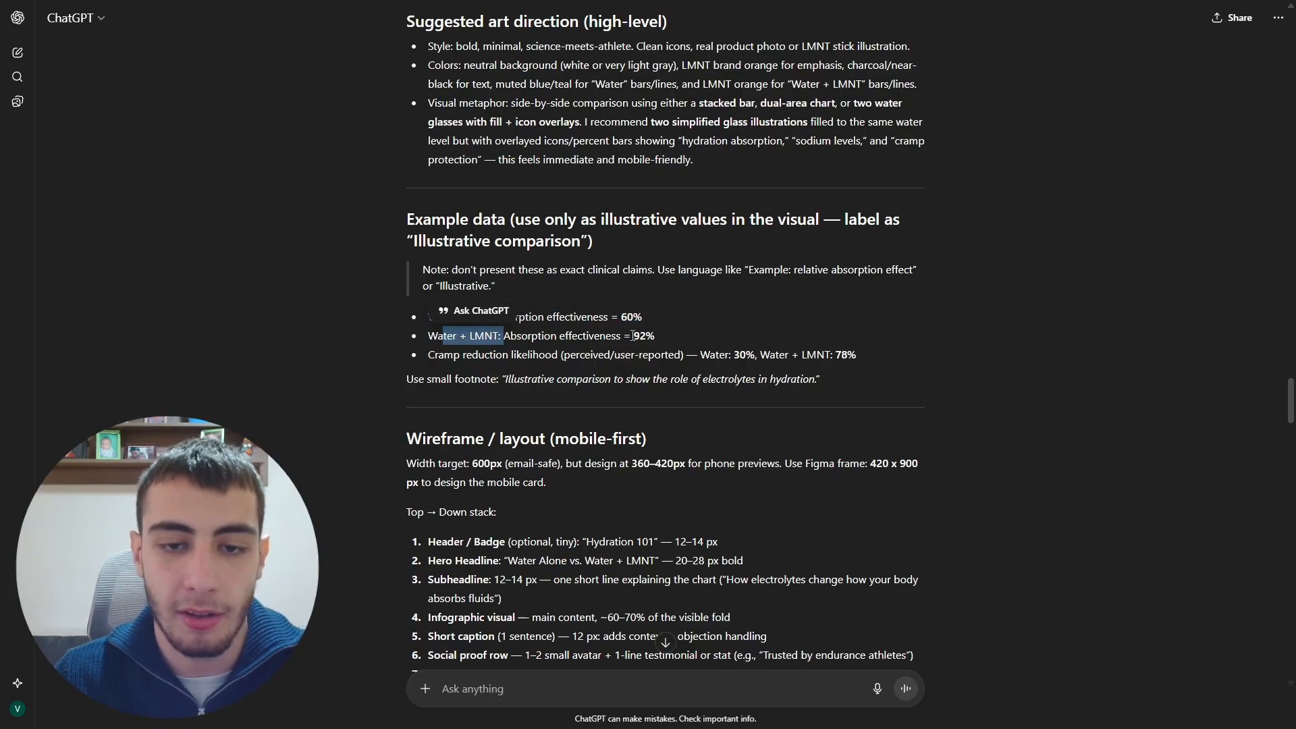
left_click_drag(633, 336, 666, 334)
left_click_drag(428, 355, 834, 357)
left_click(888, 357)
Step: Find and highlight the follow-up prompt asking for one more stat similar to the absorption and cramp reduction comparisons
scroll(700, 348, "down", 20)
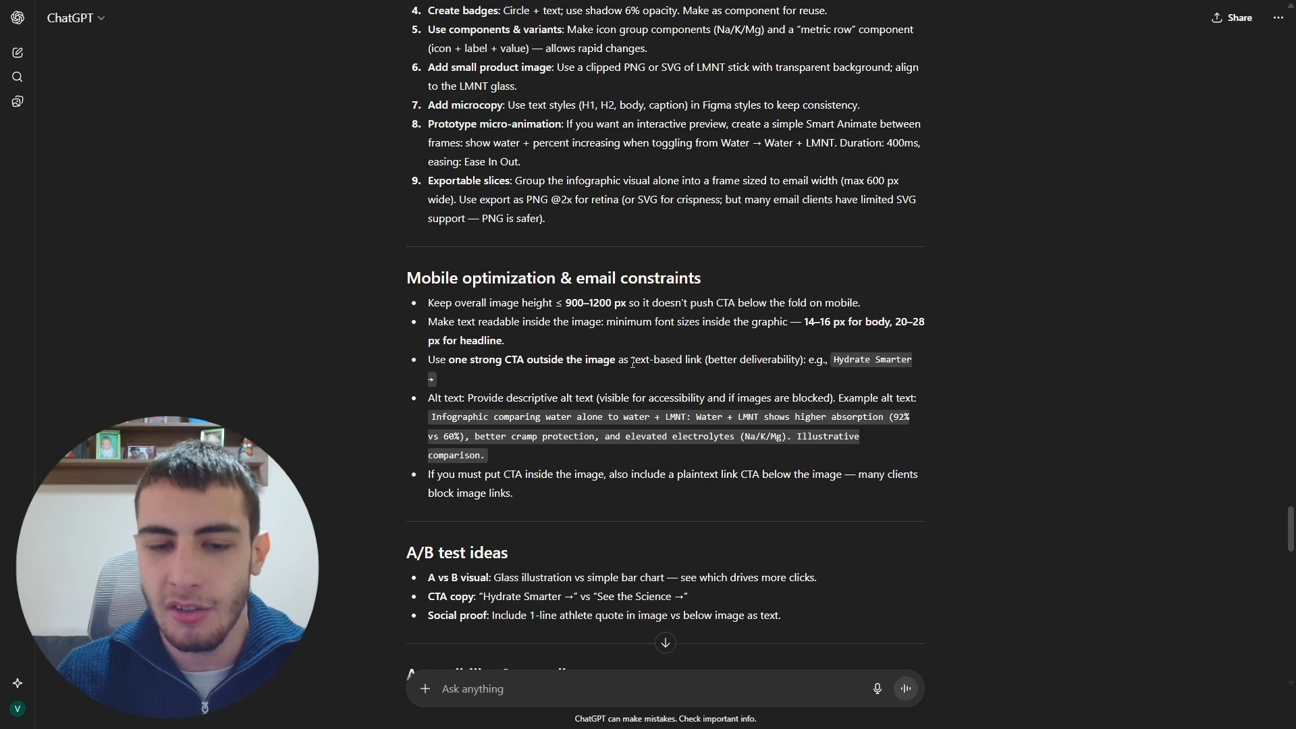
scroll(633, 365, "up", 1)
left_click_drag(706, 419, 572, 386)
left_click(738, 456)
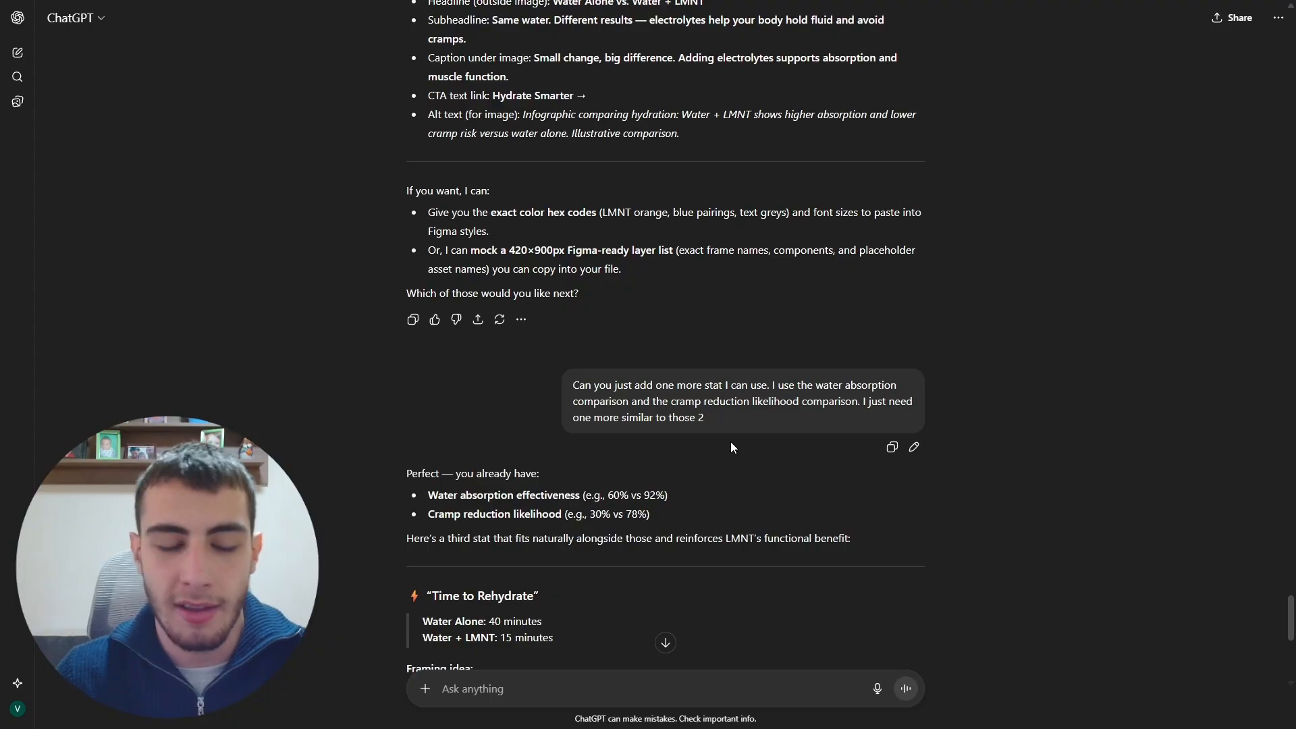
Step: Review the "Time to Rehydrate" answer, including its visual execution notes, and highlight the rehydration time in the code block
scroll(436, 394, "down", 3)
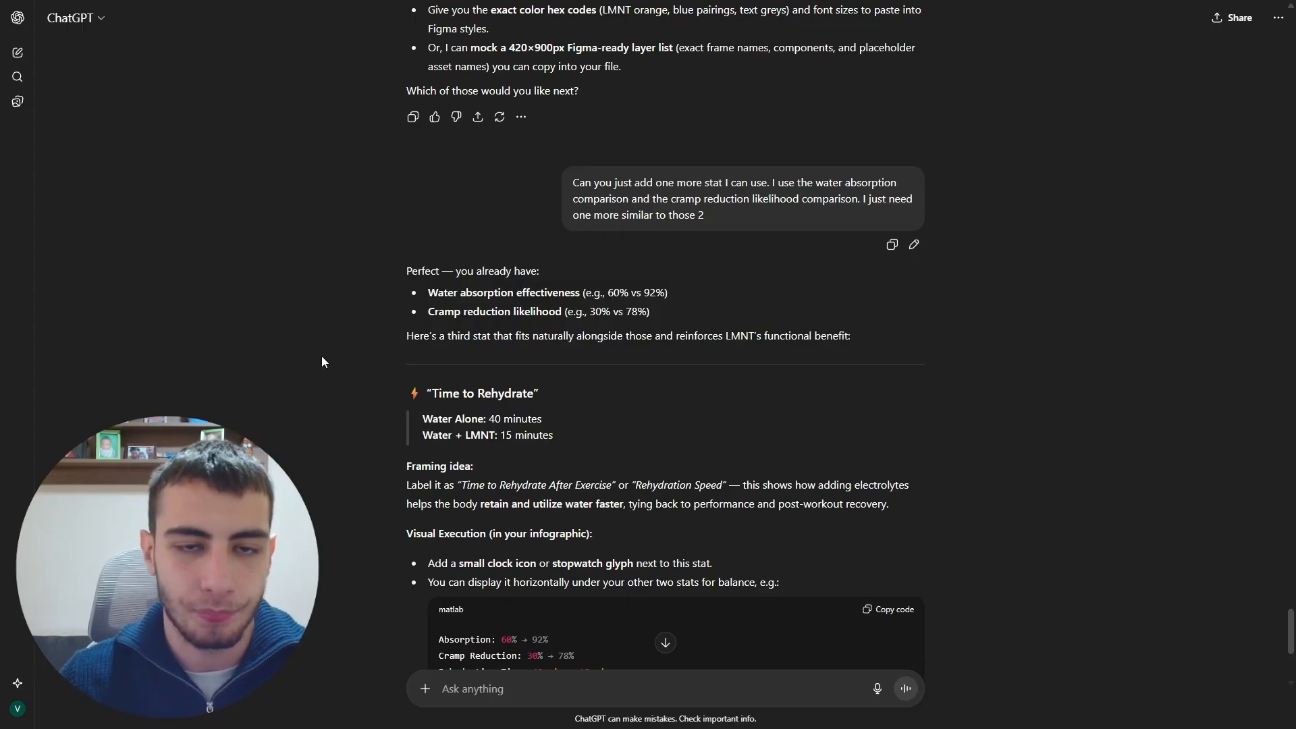
scroll(334, 366, "down", 1)
scroll(585, 387, "down", 3)
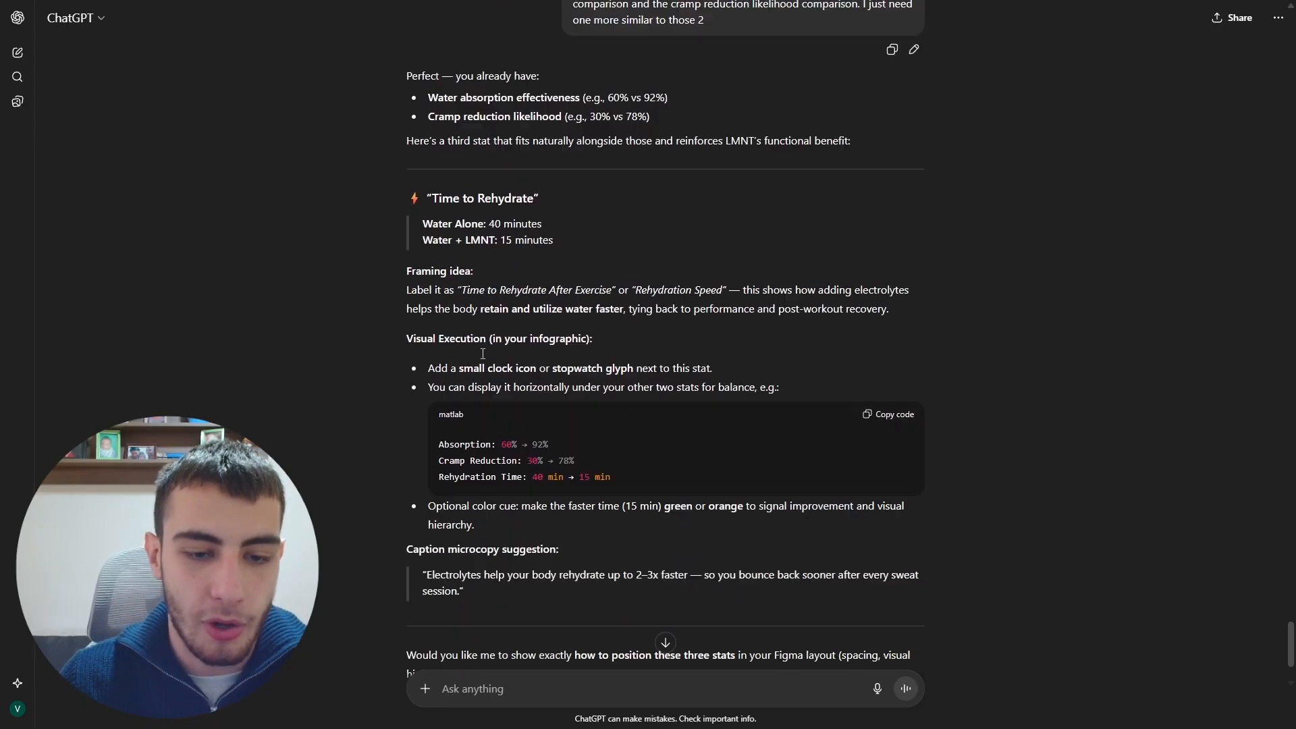
triple_click(629, 403)
left_click(629, 402)
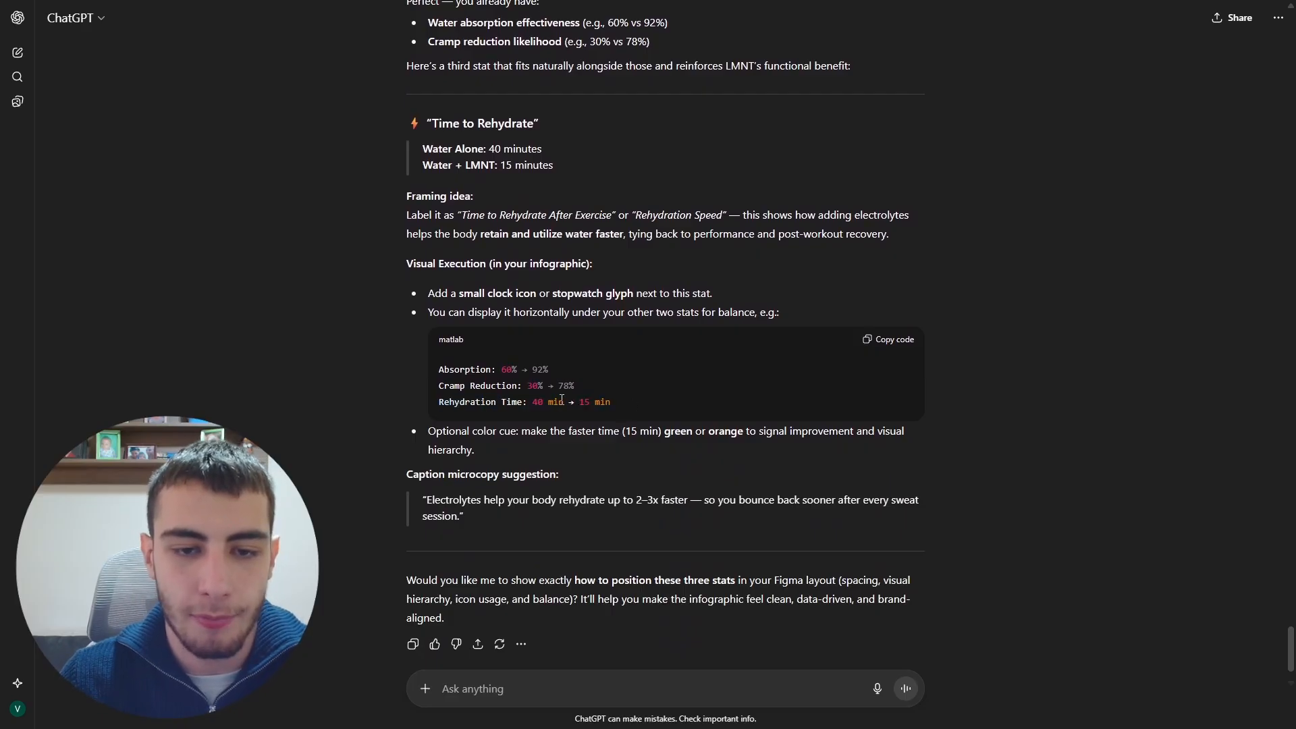
left_click_drag(537, 402, 575, 402)
left_click(331, 365)
scroll(331, 367, "down", 1)
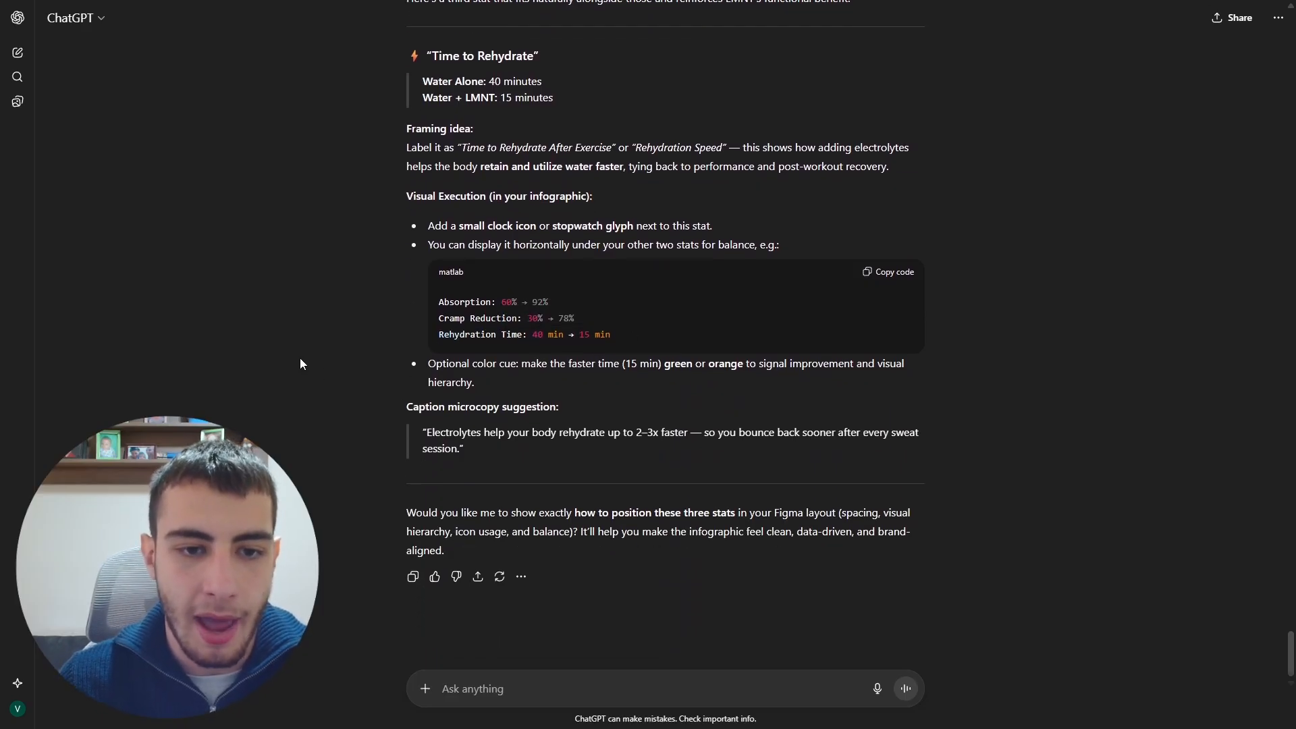
left_click_drag(276, 358, 275, 327)
left_click(273, 327)
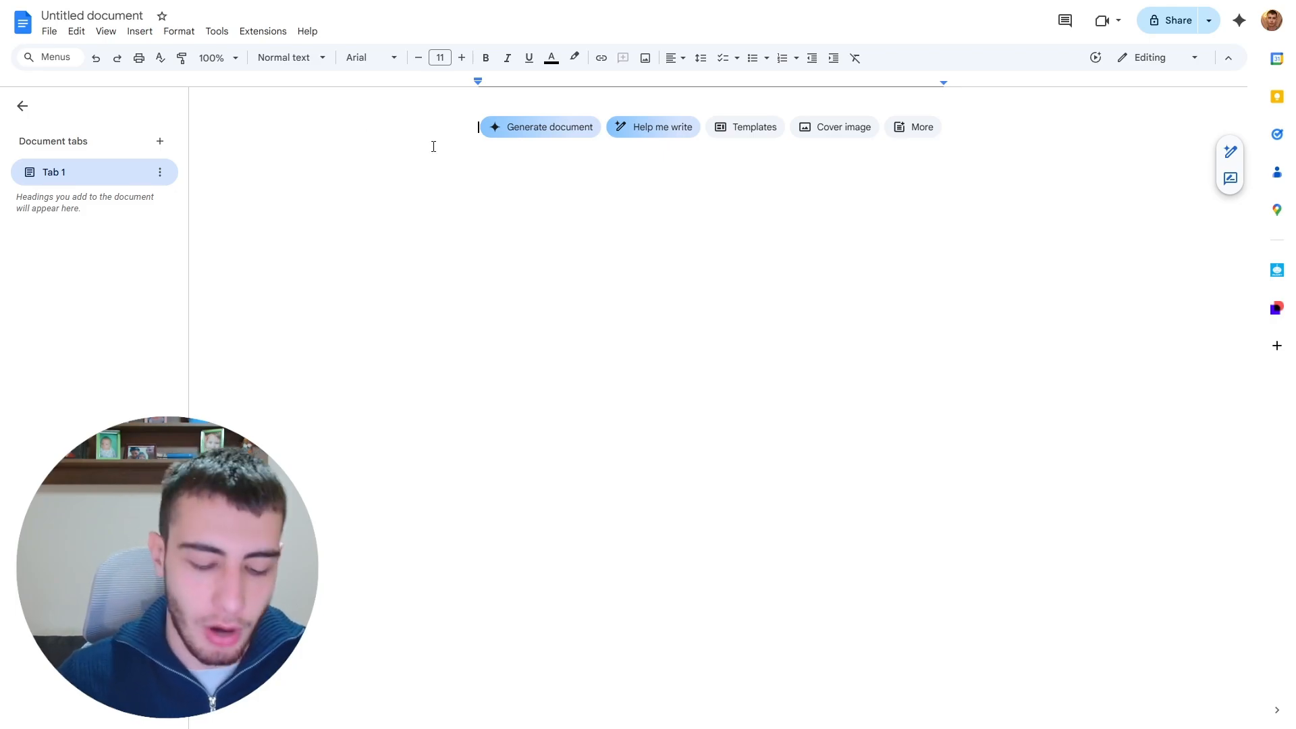
Step: In a blank Google Docs document, enter the dummy lines "Headline: fashdjflhalsdf" and "Subheadluine asdfasdfas", and select both
type("Hedk")
key("BackSpace")
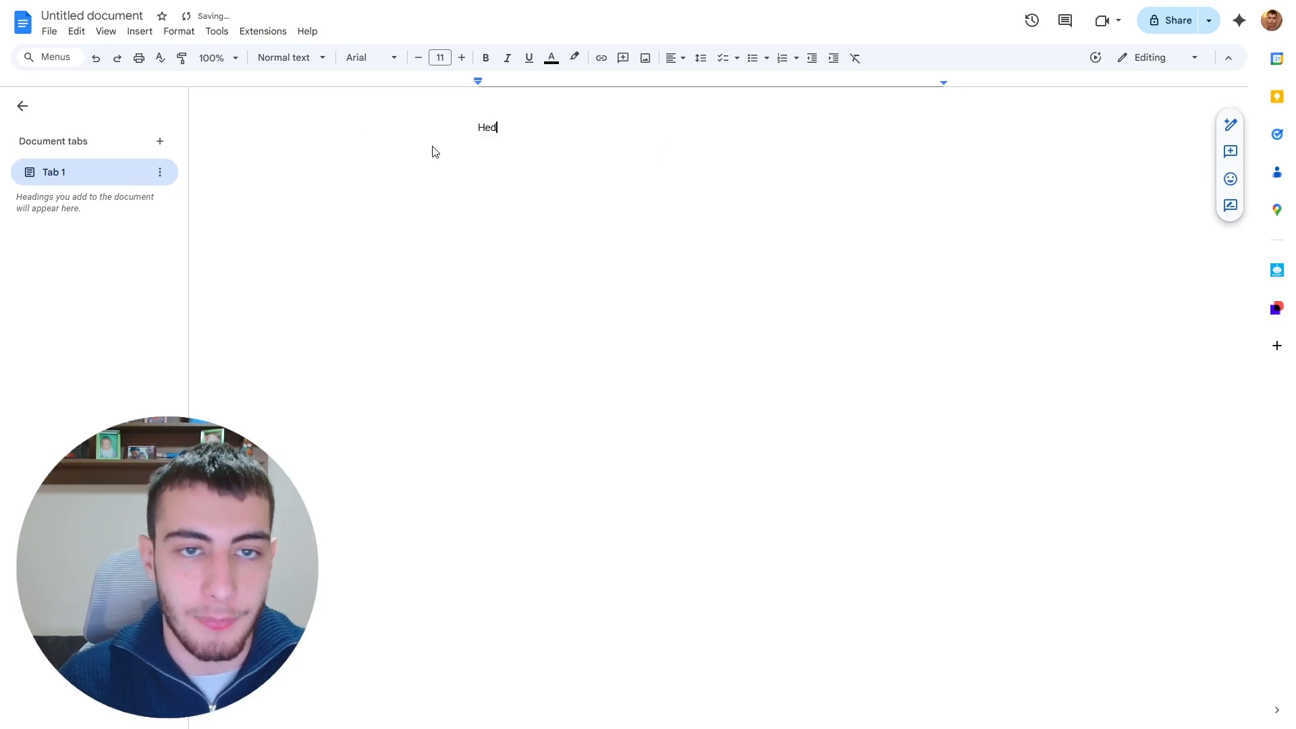
type("dline: ")
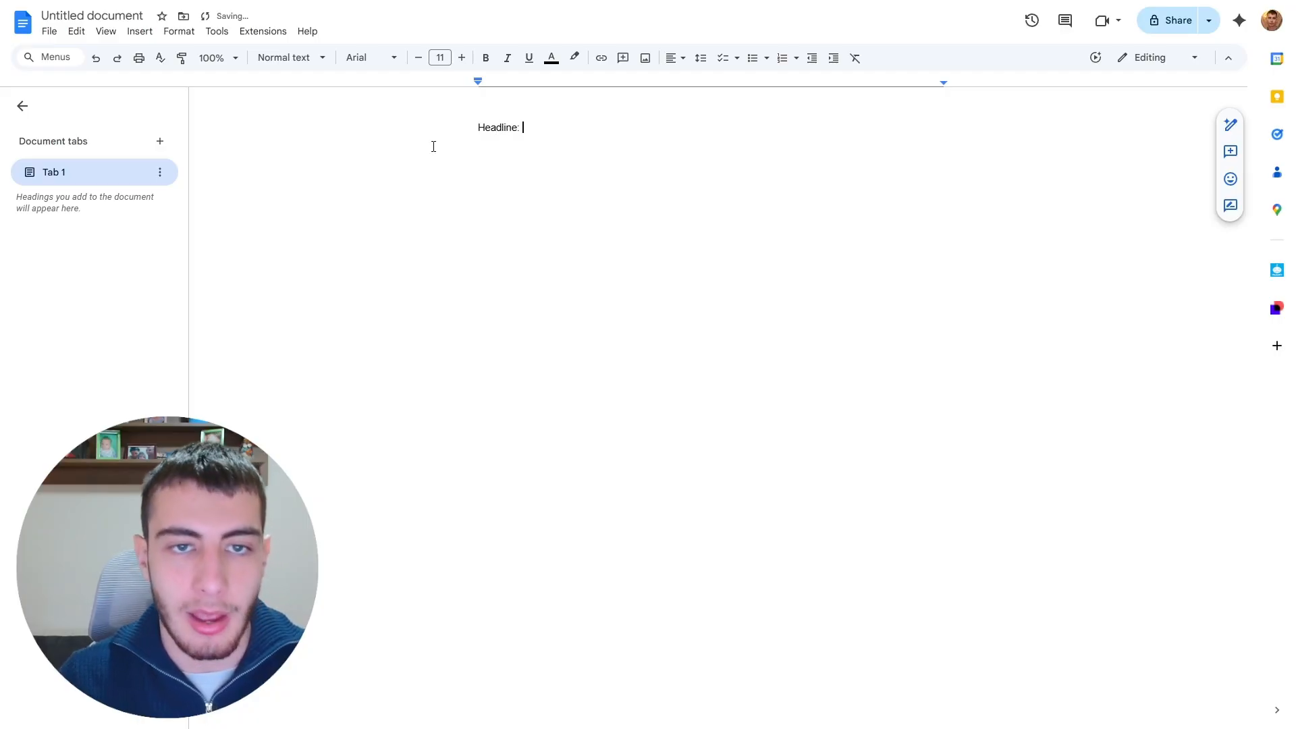
type("fashdjflhalsdf")
key("Return")
type("Subheadl")
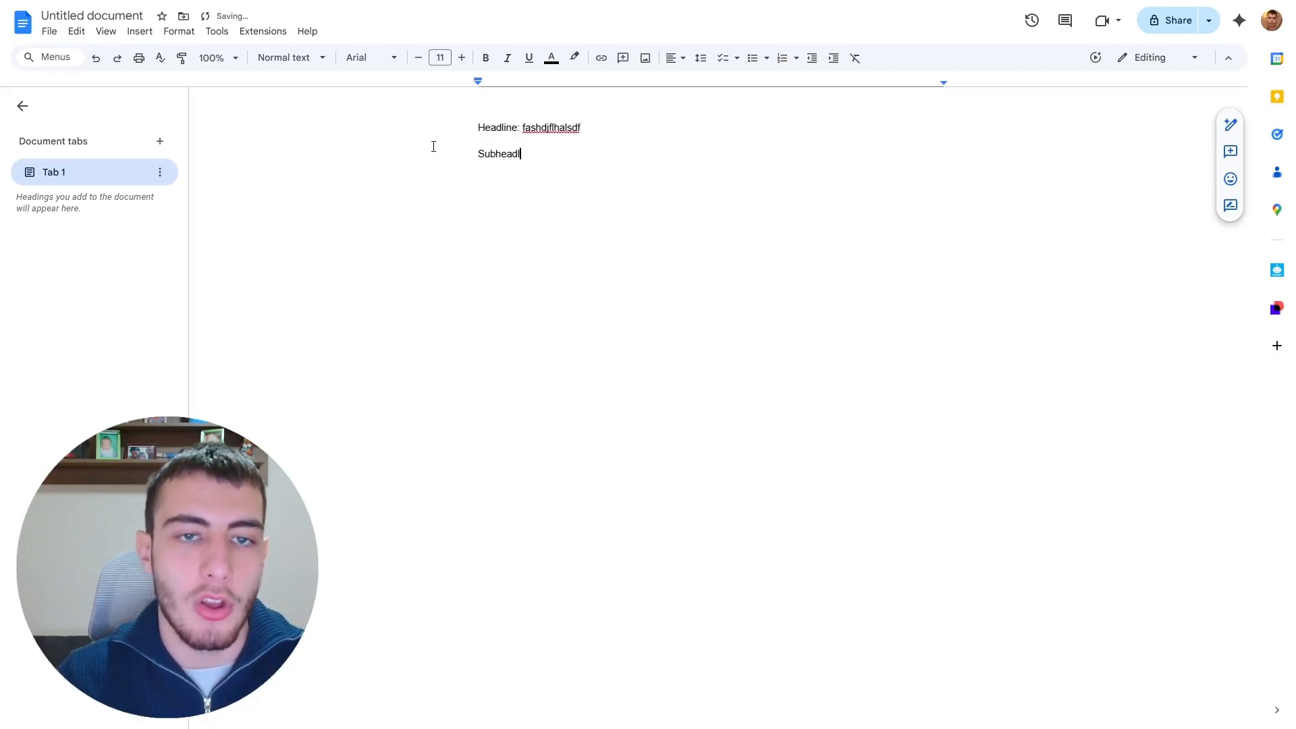
type("uine asdfasdfas")
left_click_drag(590, 155, 351, 96)
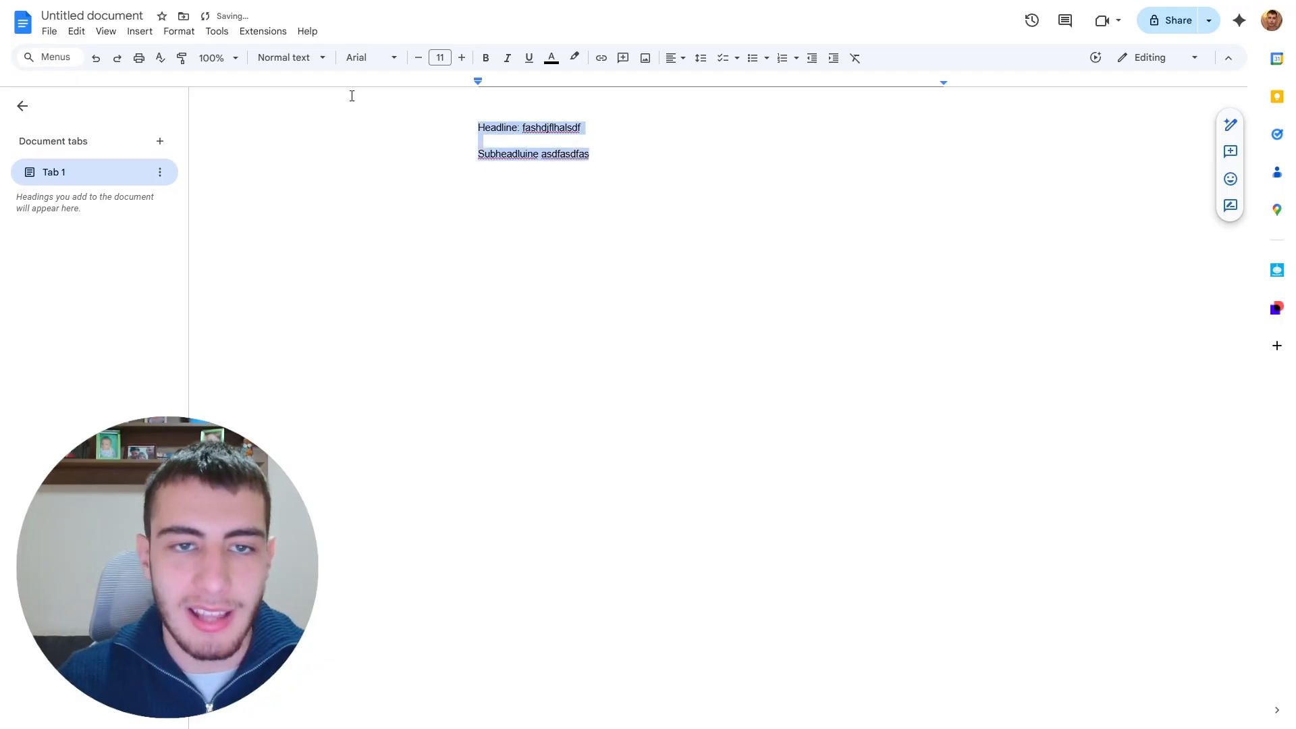
Step: Delete the dummy headline and subheadline lines, and check the email variations table in ChatGPT
key("BackSpace")
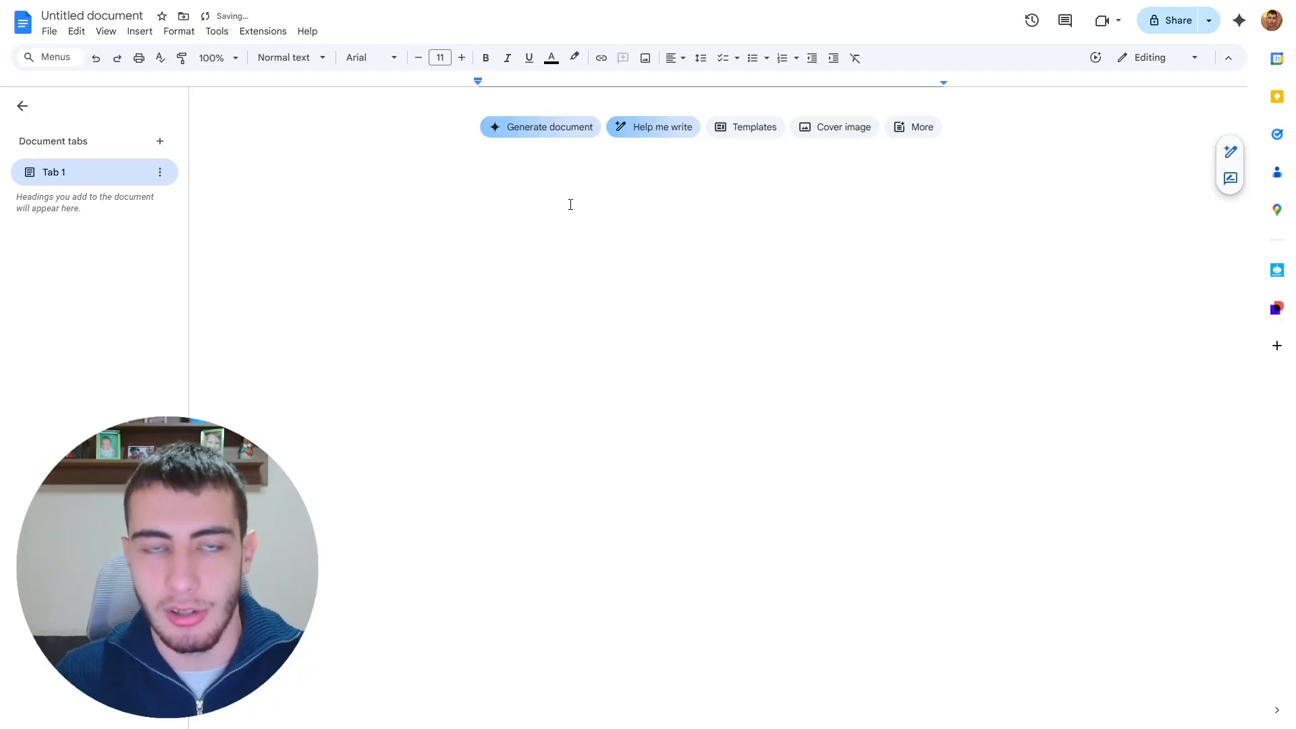
key("ctrl+Tab")
scroll(469, 291, "up", 20)
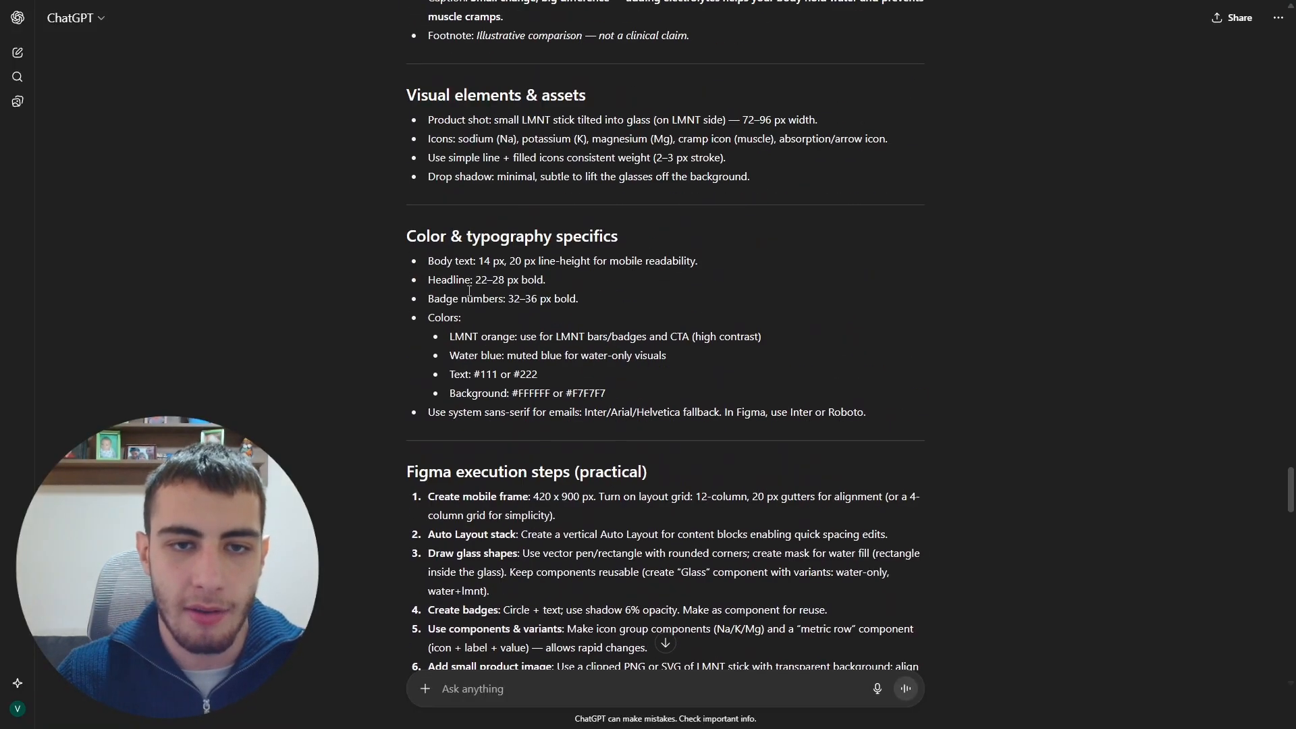
scroll(469, 291, "up", 20)
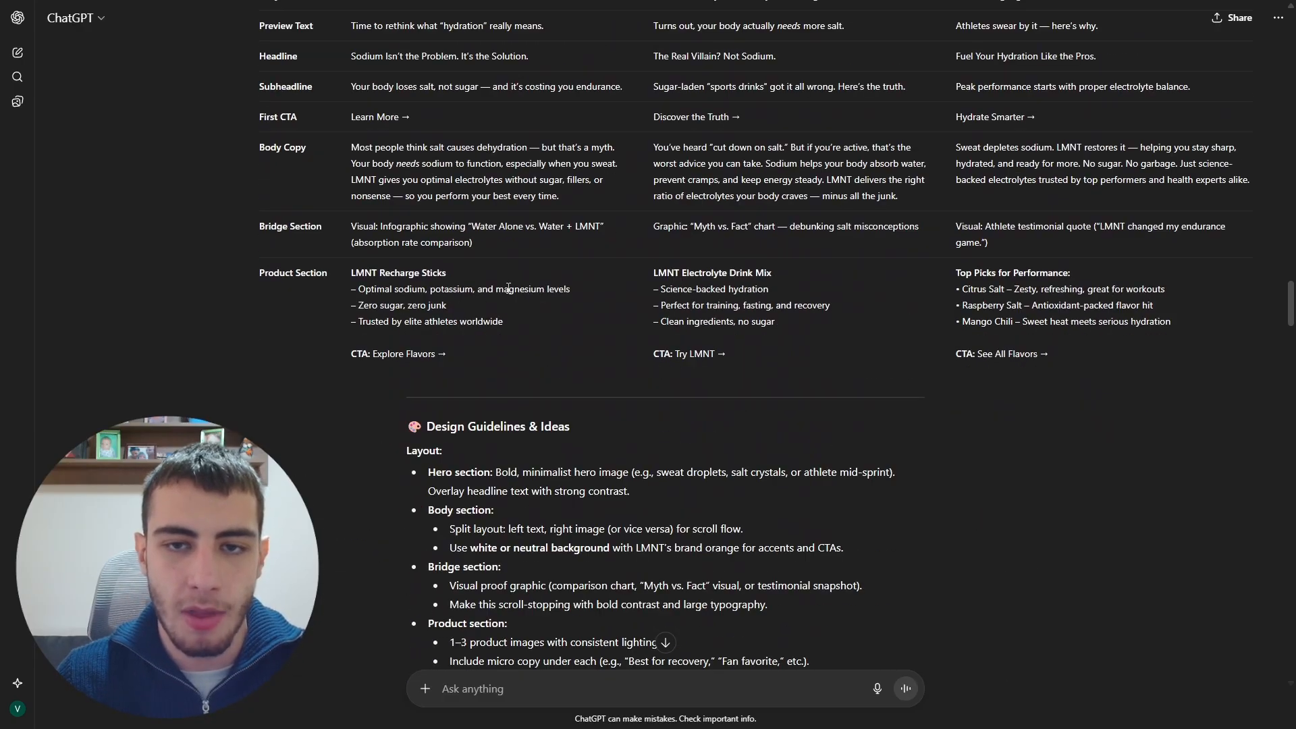
key("ctrl+shift+Tab")
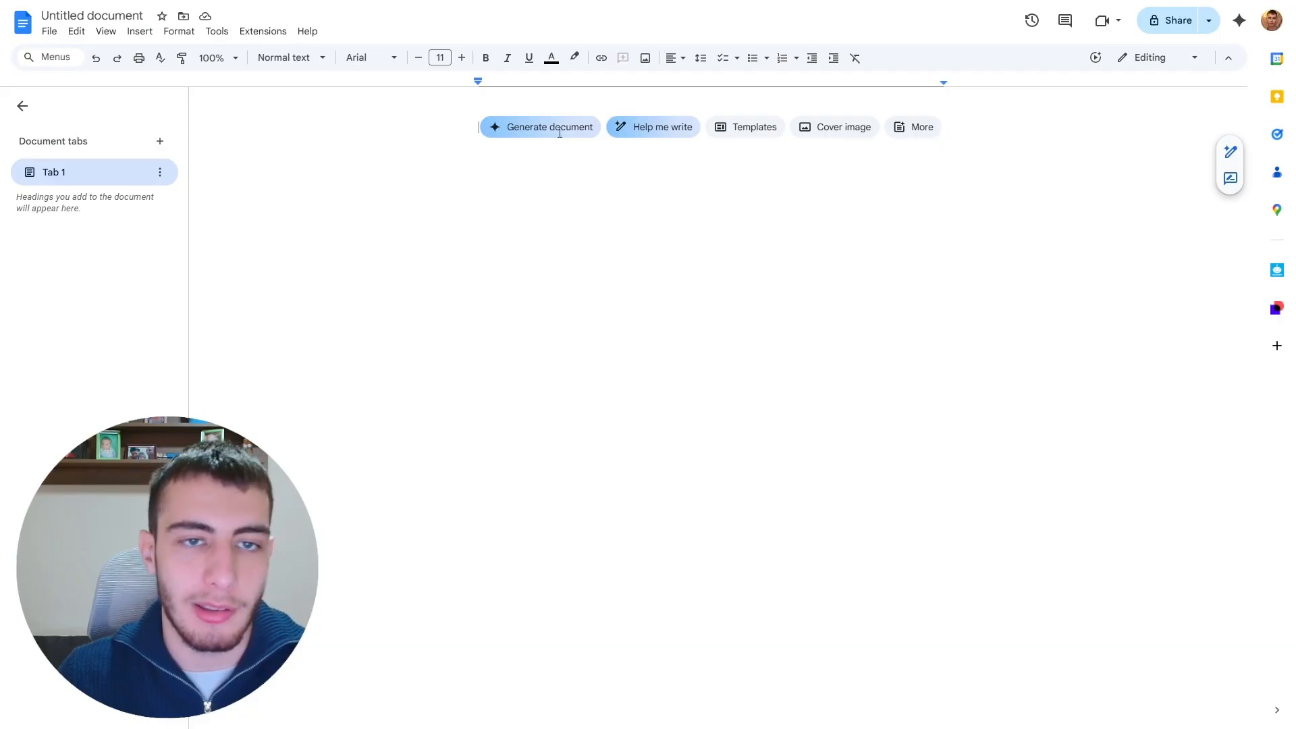
Step: Insert a table with one column and seven rows into the blank Google Docs document
left_click(140, 31)
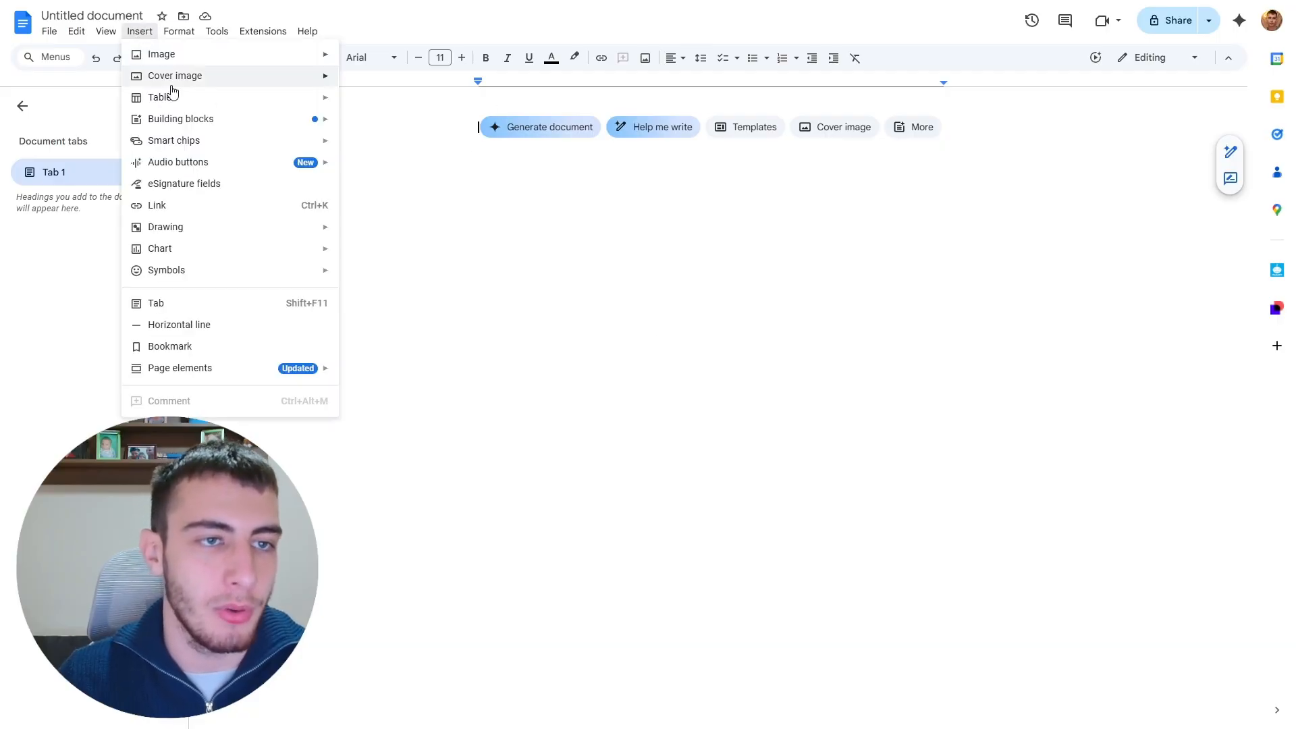
mouse_move(233, 99)
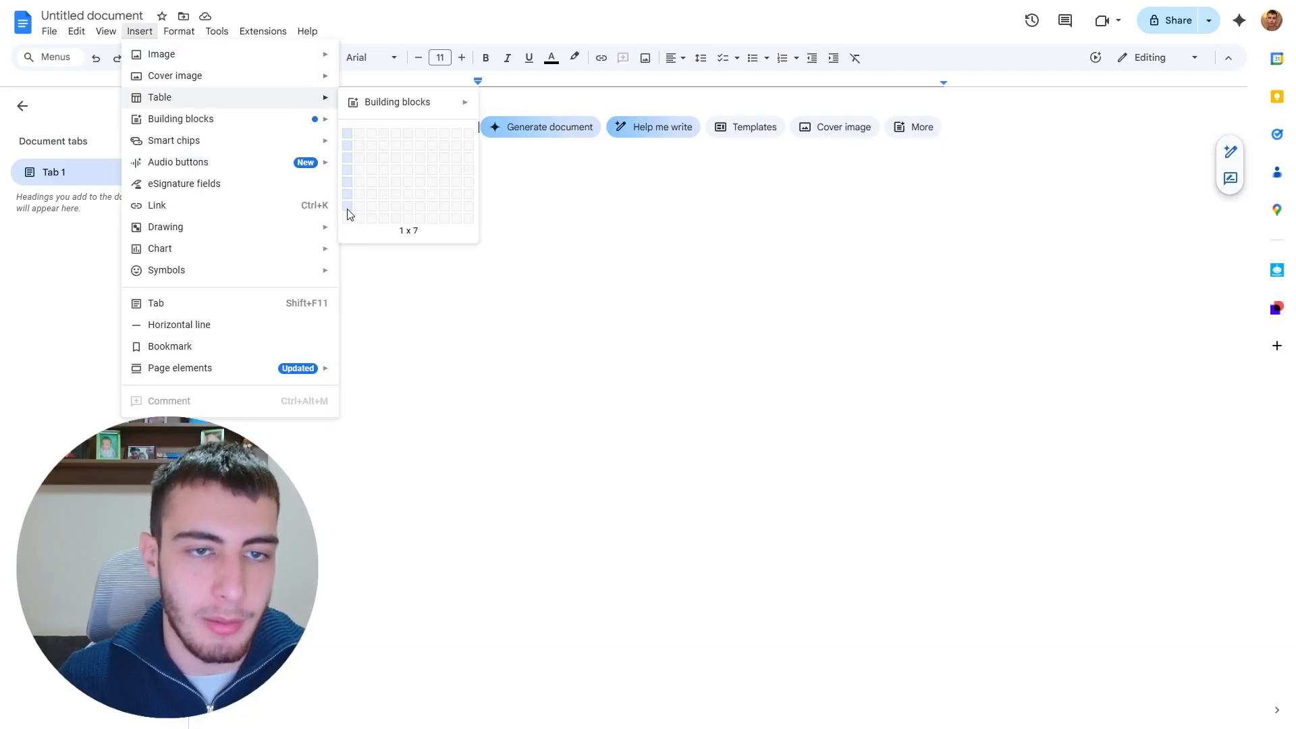
left_click(348, 206)
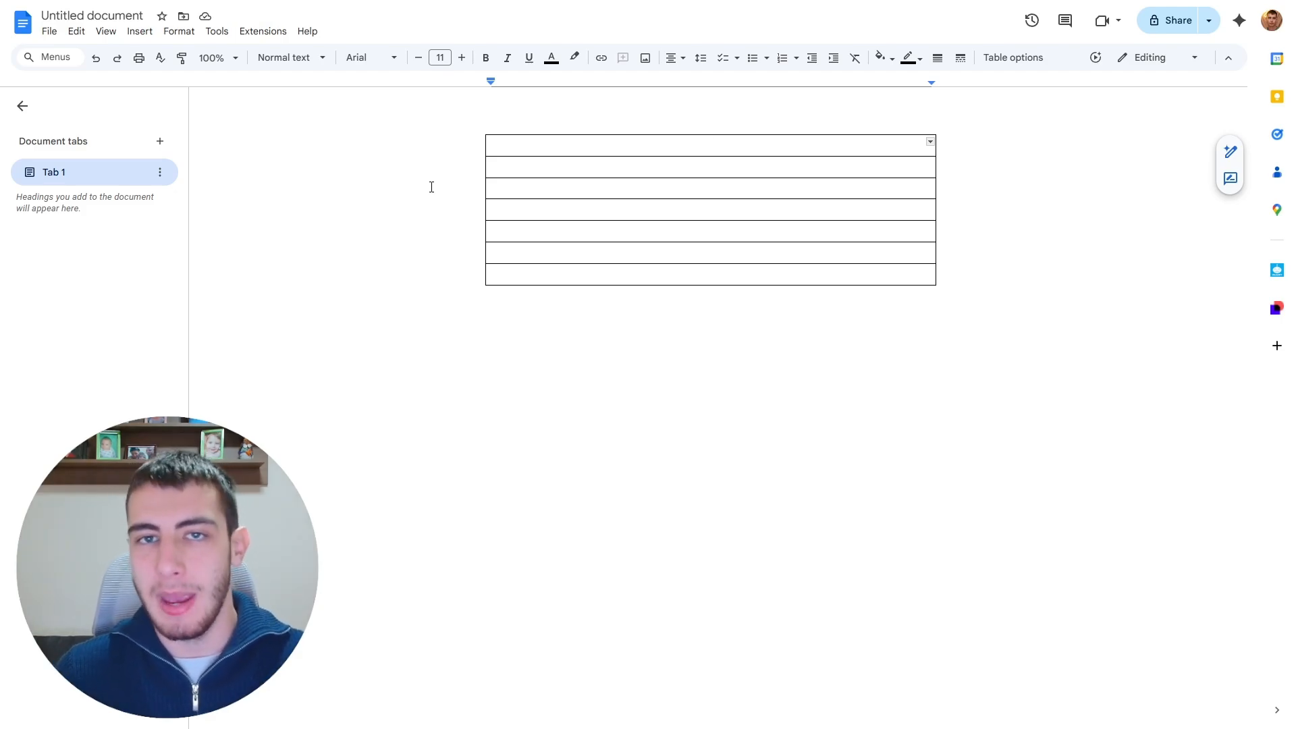
left_click(634, 353)
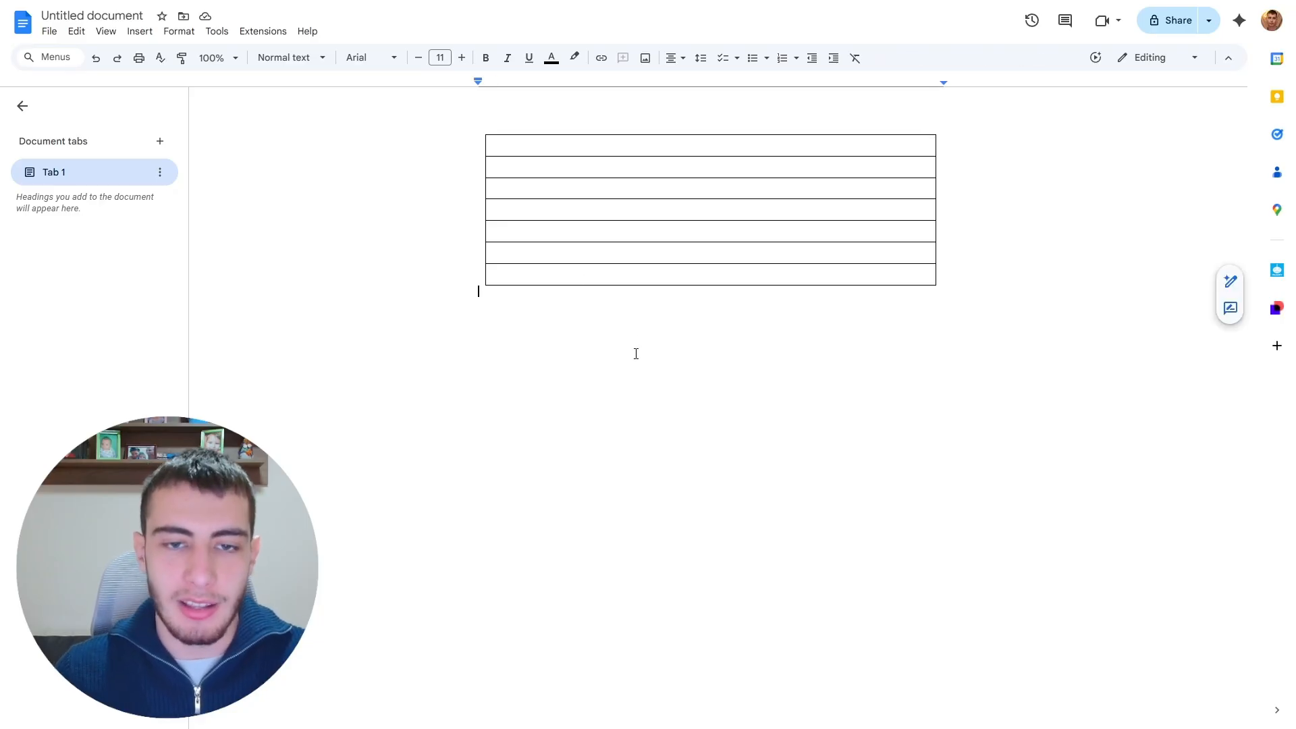
key("Return")
type("HEadlineadfasf")
type("asdas")
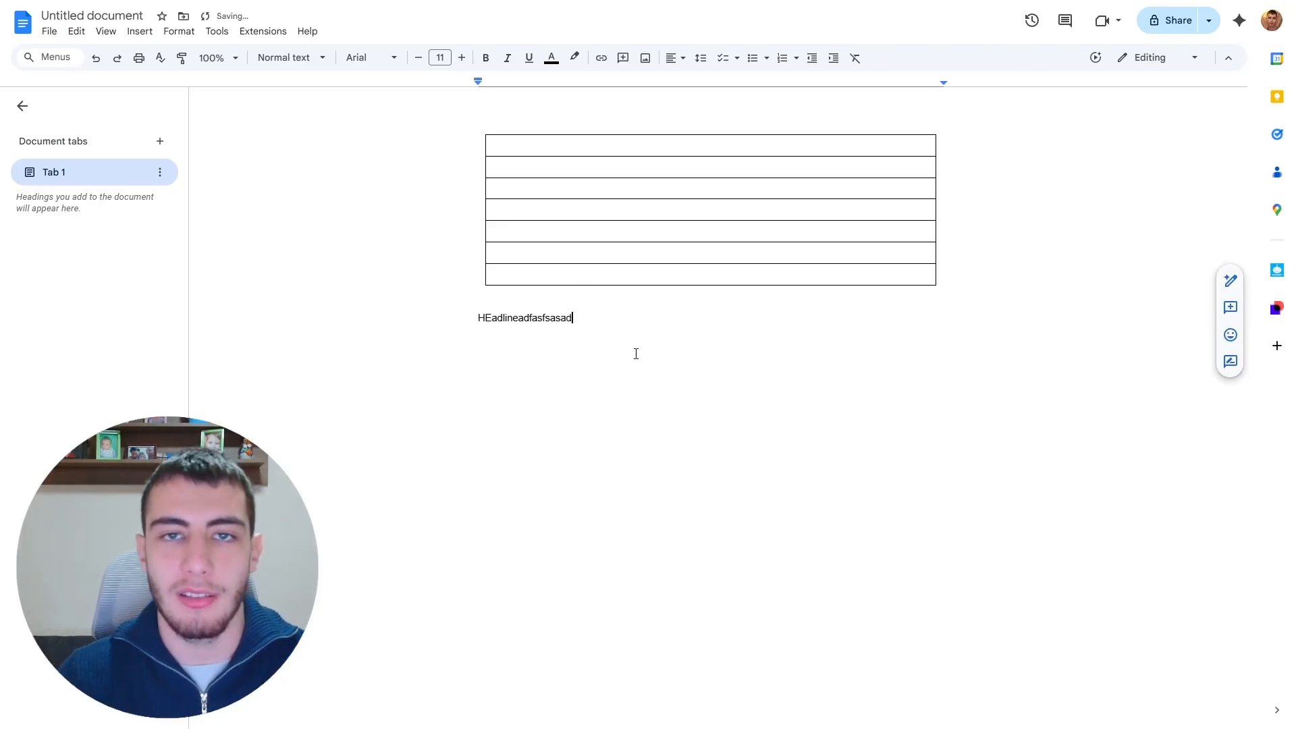
key("BackSpace")
key("BackSpace")
key("BackSpace")
key("BackSpace")
key("BackSpace")
key("BackSpace")
key("BackSpace")
key("BackSpace")
key("BackSpace")
key("BackSpace")
key("BackSpace")
key("BackSpace")
key("BackSpace")
key("BackSpace")
key("BackSpace")
key("BackSpace")
key("BackSpace")
key("BackSpace")
key("BackSpace")
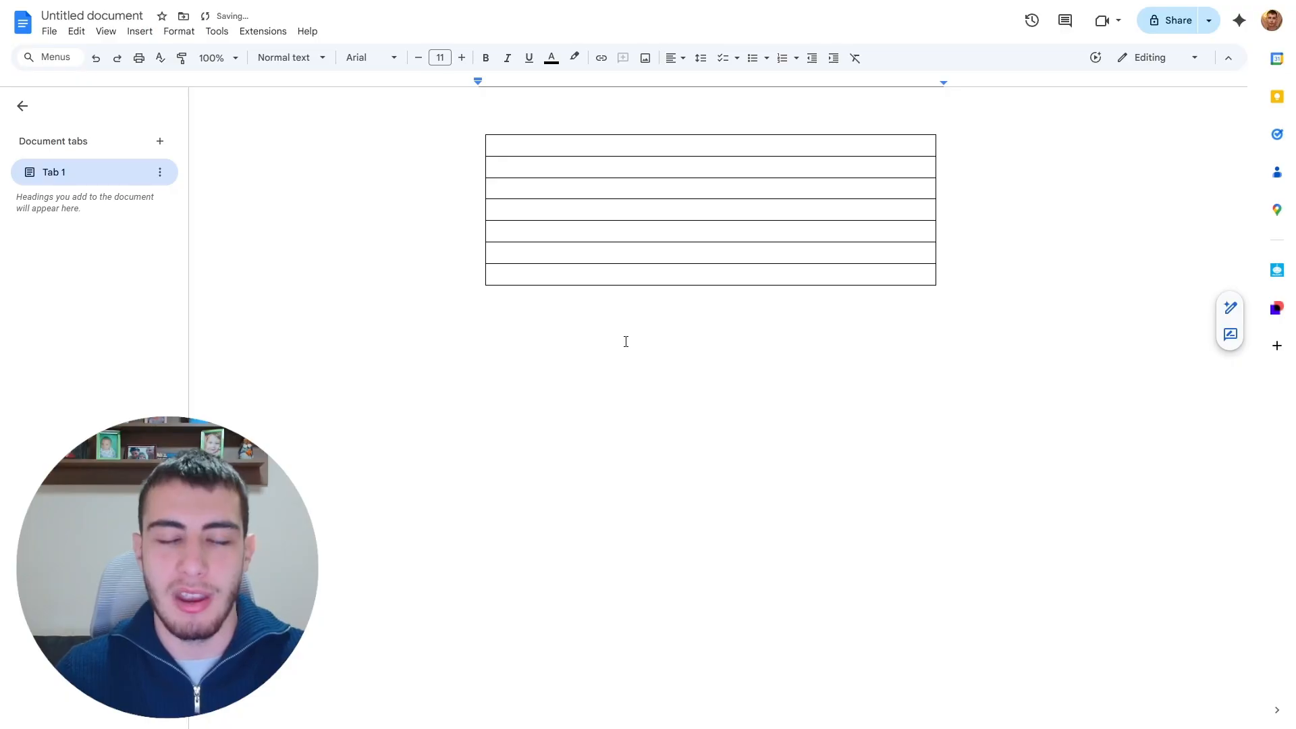
Step: Enter the placeholder "[logo]" in the table's first row and centre-align the second row
left_click(717, 145)
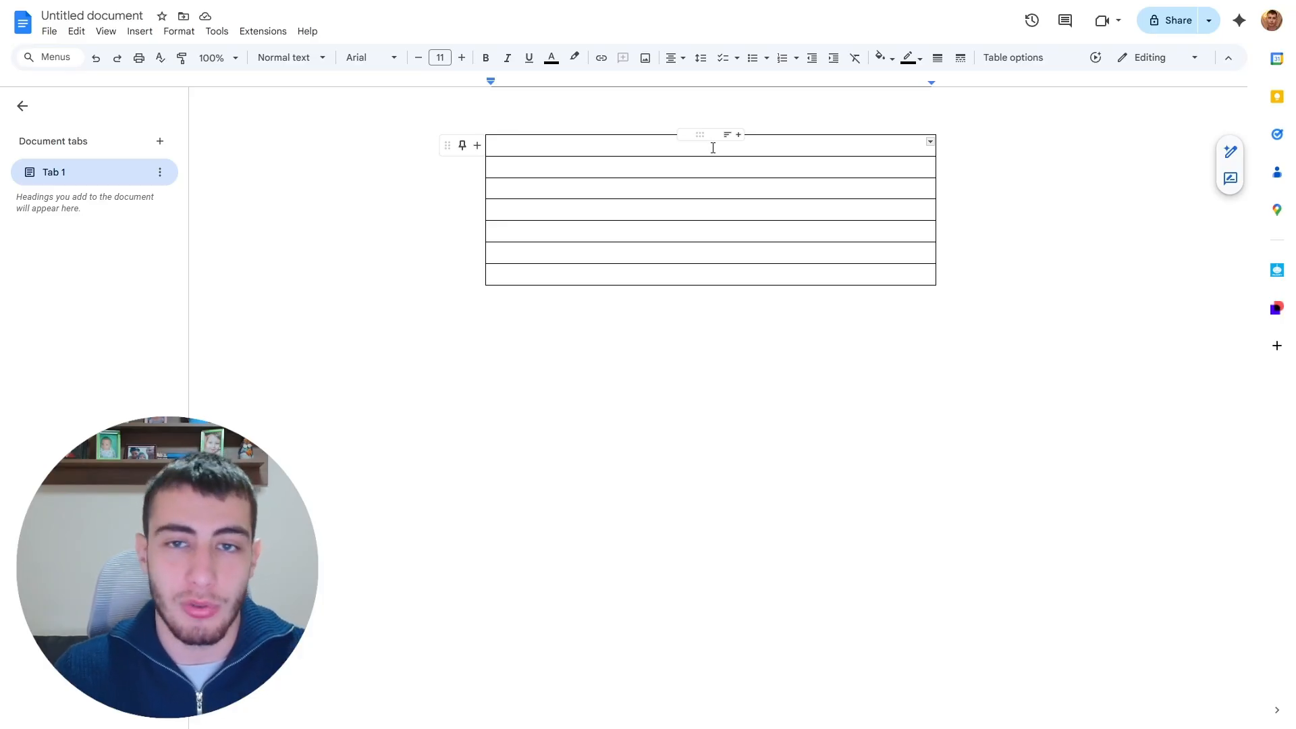
type("0")
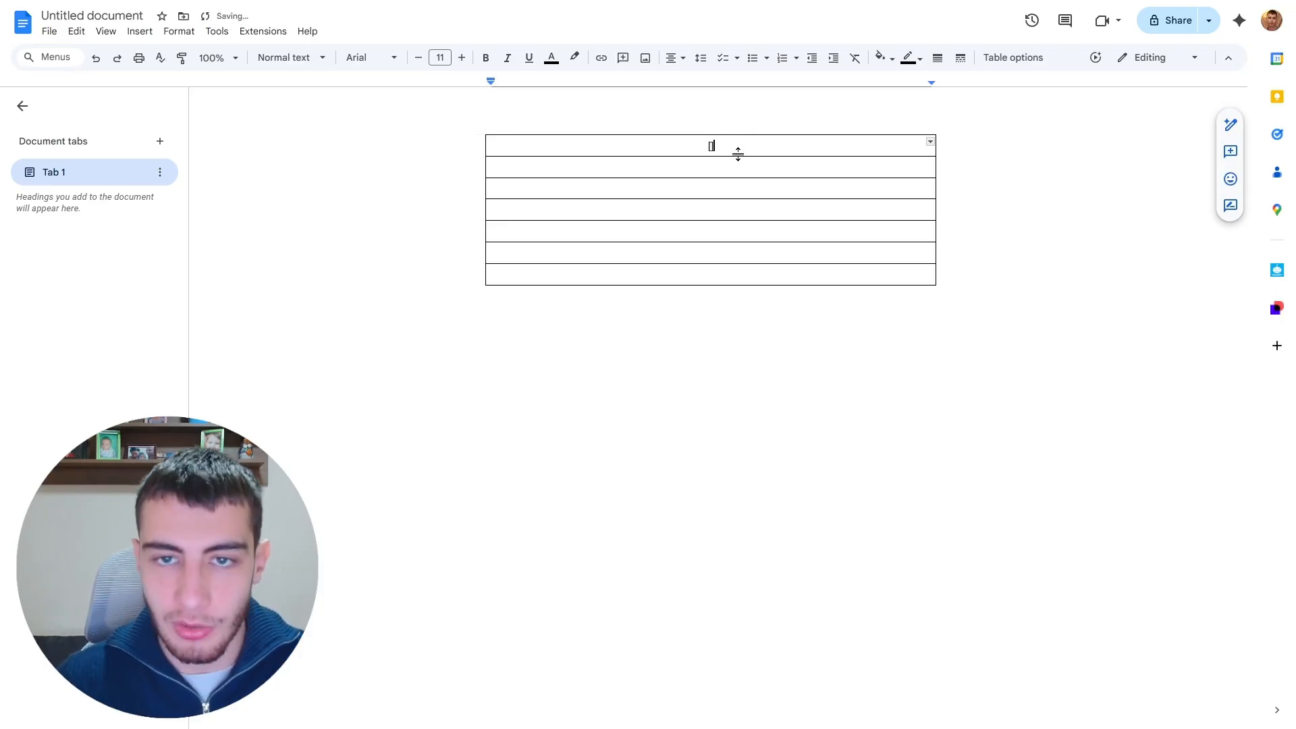
type("logo]")
key("Tab")
key("ctrl+e")
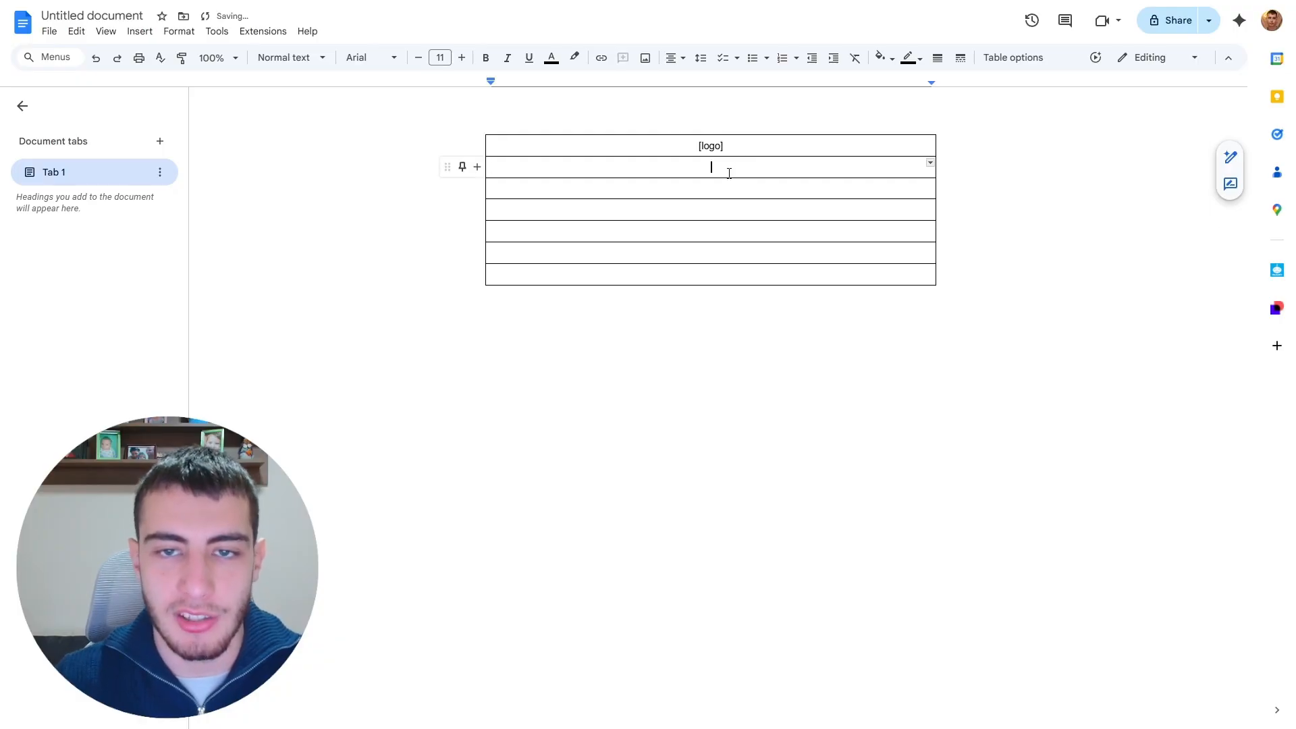
Step: Copy the Variation 2 headline "The Real Villain? Not Sodium." from ChatGPT into the table's second row
key("ctrl+Tab")
scroll(735, 171, "up", 4)
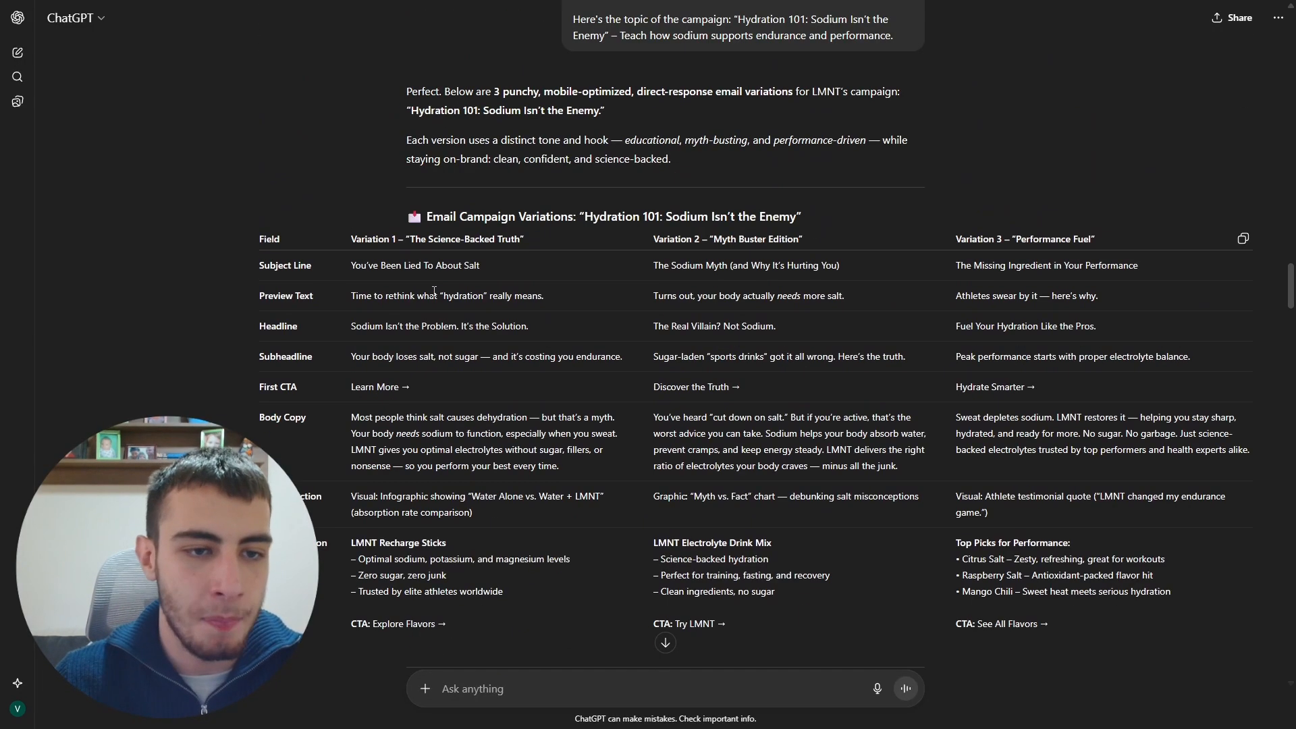
left_click_drag(654, 325, 797, 323)
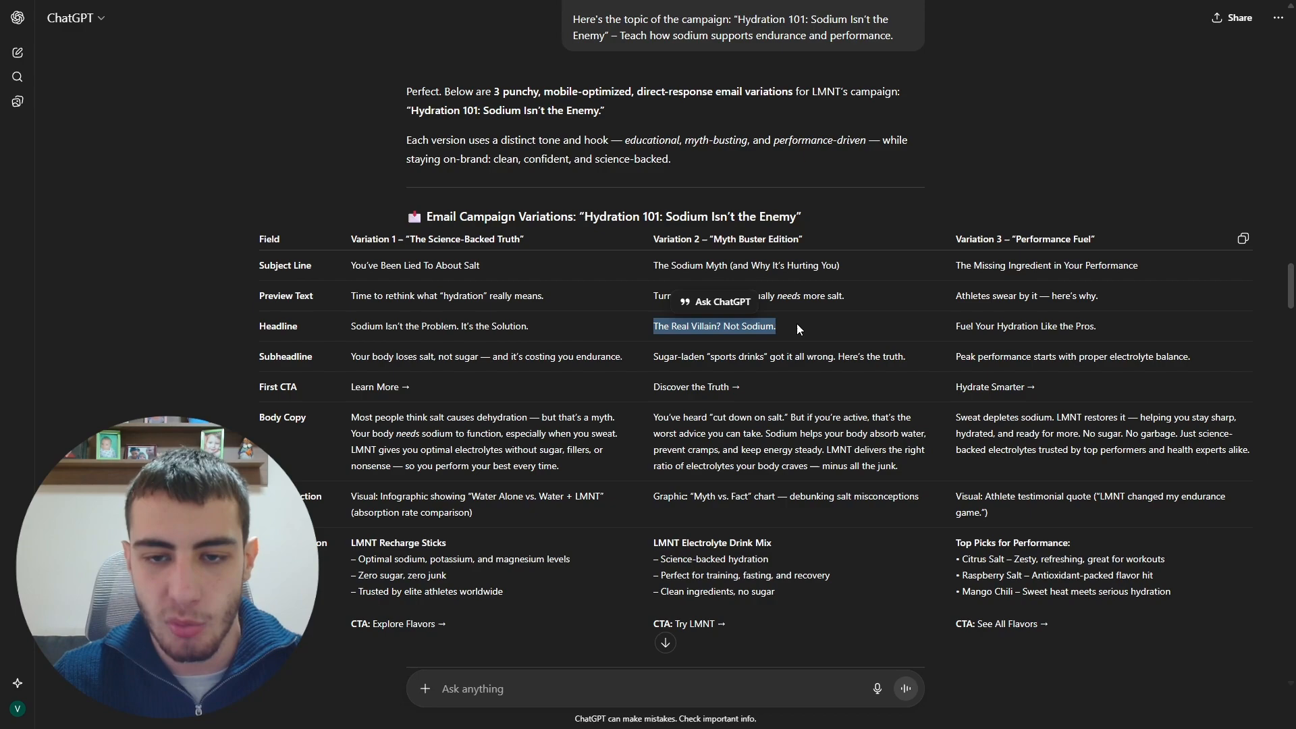
key("ctrl+Tab")
left_click_drag(776, 169, 567, 169)
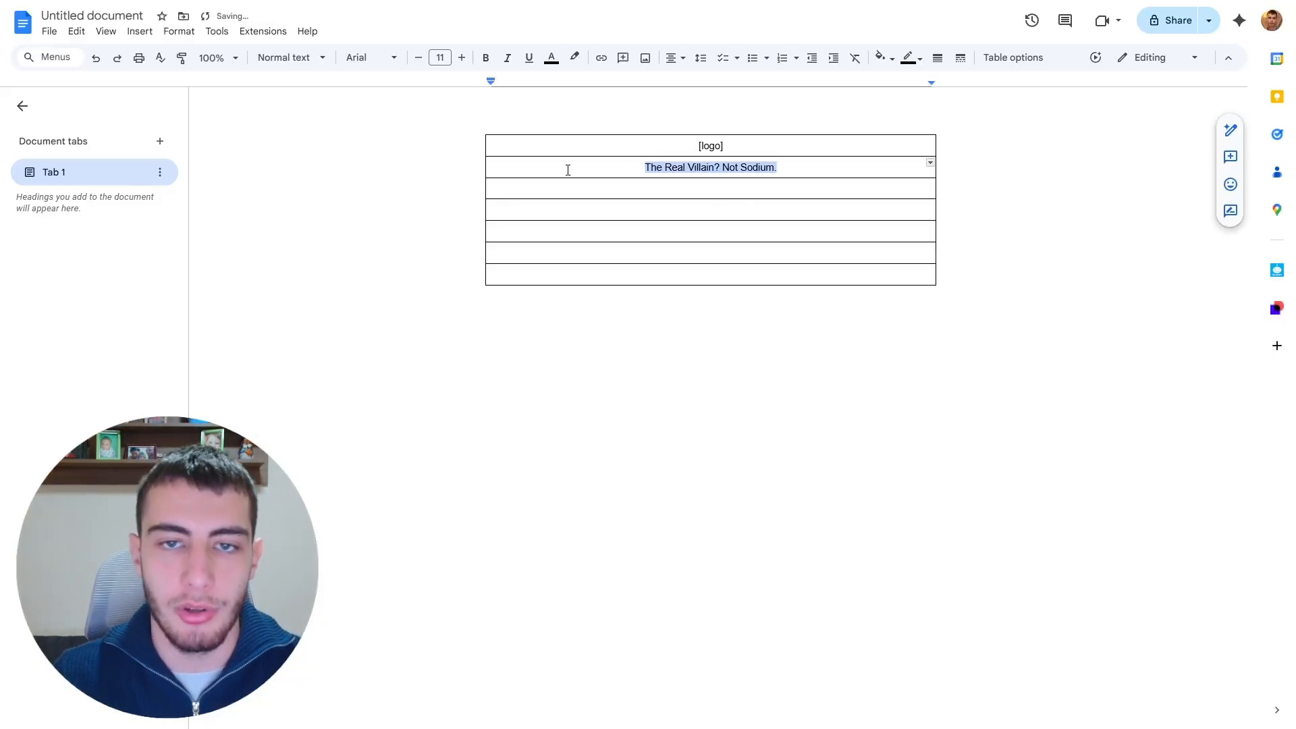
Step: Set the headline in the second row to font size 20 and make it bold
left_click(461, 58)
left_click(461, 58)
left_click(461, 58)
left_click(461, 58)
left_click(461, 58)
left_click(461, 58)
left_click(461, 58)
left_click(461, 58)
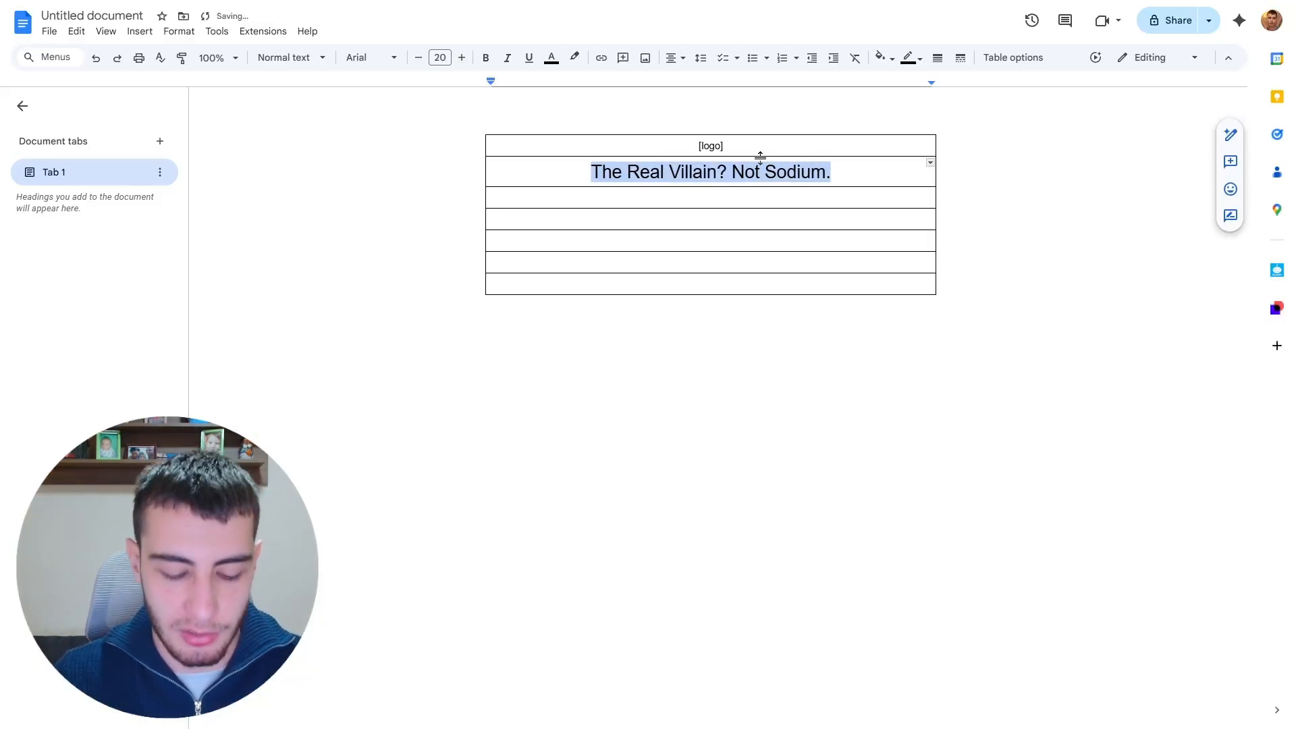
key("ctrl+b")
Step: Copy the Variation 2 subheadline "Sugar-laden “sports drinks” got it all wrong. Here’s the truth." from ChatGPT onto a new line below the headline
left_click(877, 166)
key("Return")
key("alt+Tab")
left_click(788, 424)
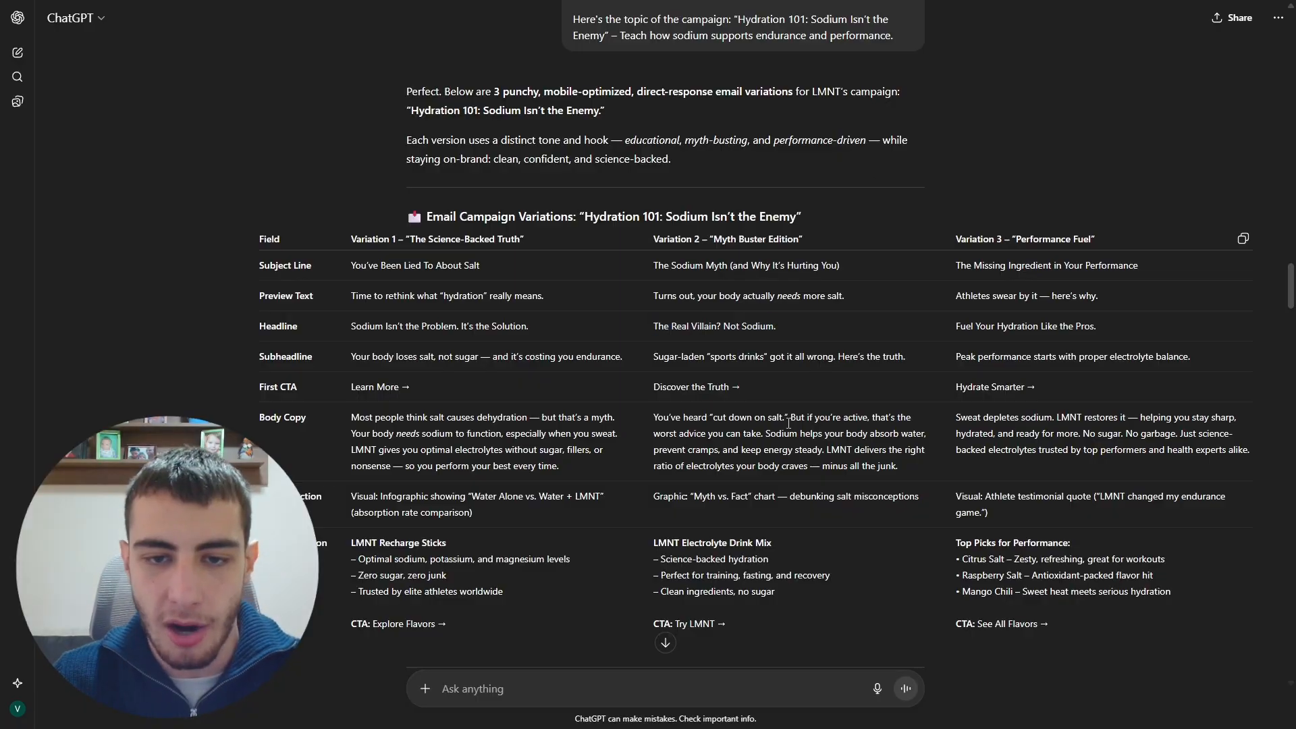
left_click_drag(654, 361, 911, 361)
key("ctrl+c")
key("alt+Tab")
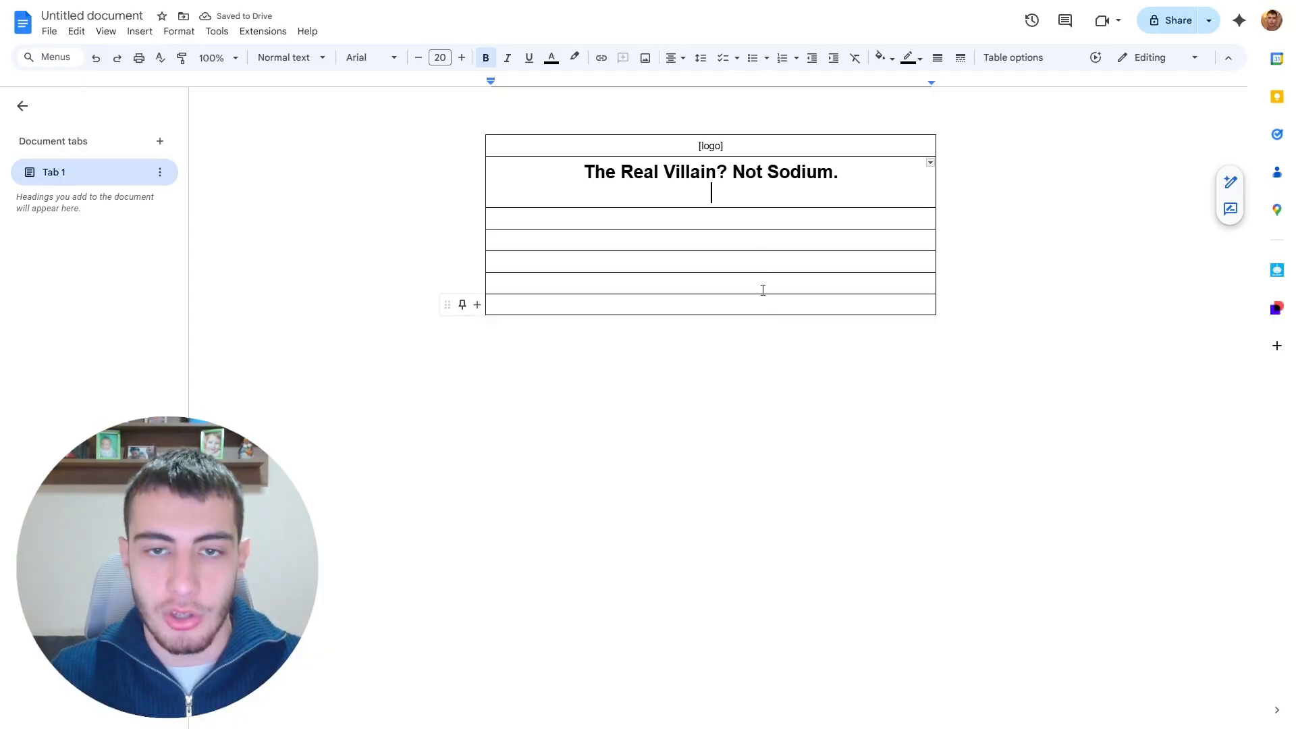
key("ctrl+v")
Step: Reduce the subheadline to font size 16 and remove its bold formatting
left_click_drag(790, 217, 493, 194)
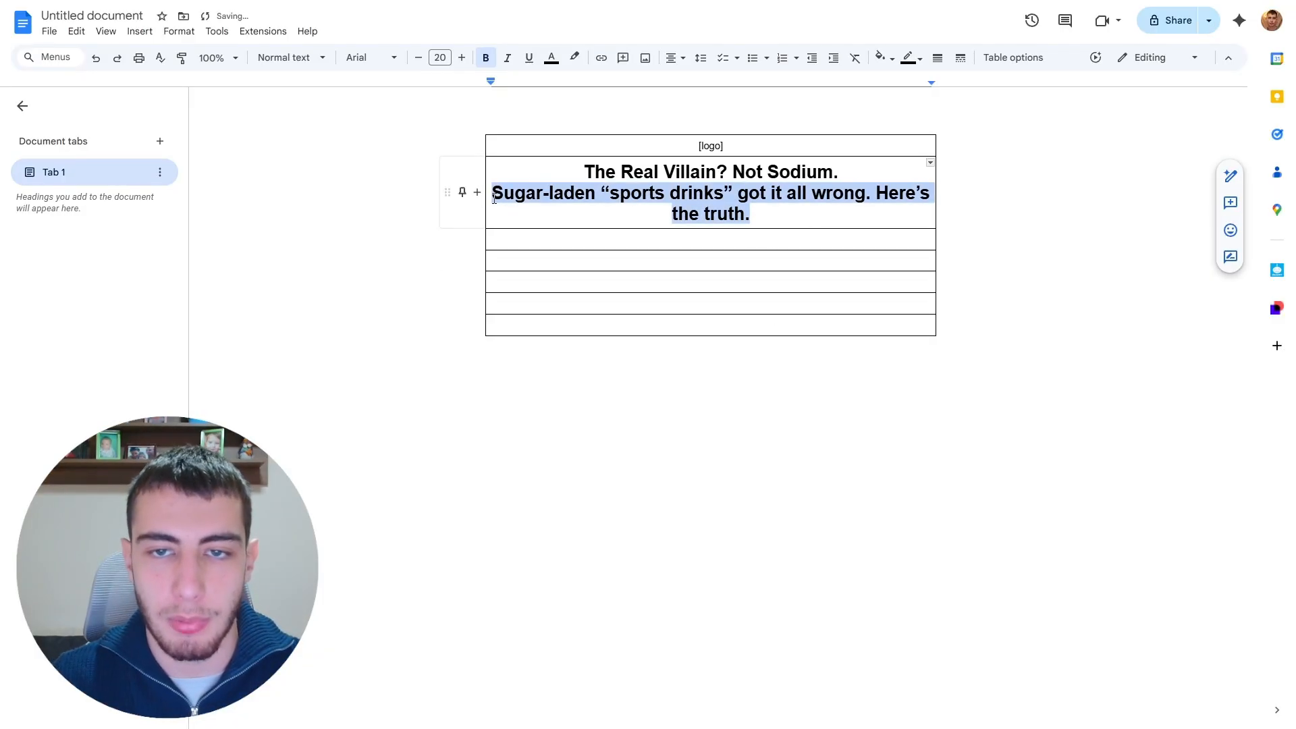
left_click(419, 58)
left_click(420, 58)
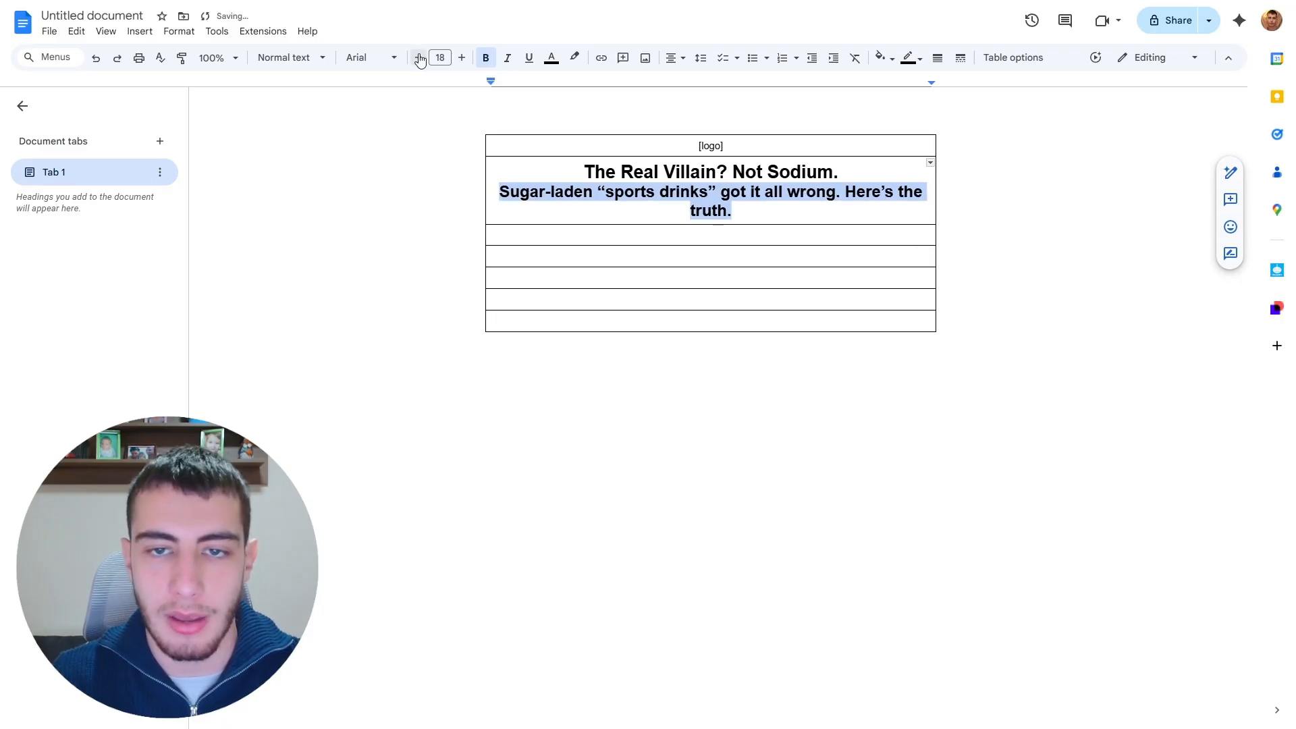
left_click(419, 58)
left_click(419, 58)
key("ctrl+b")
Step: Add a blank spacer line at font size 8 between the headline and the subheadline
left_click(856, 176)
key("Return")
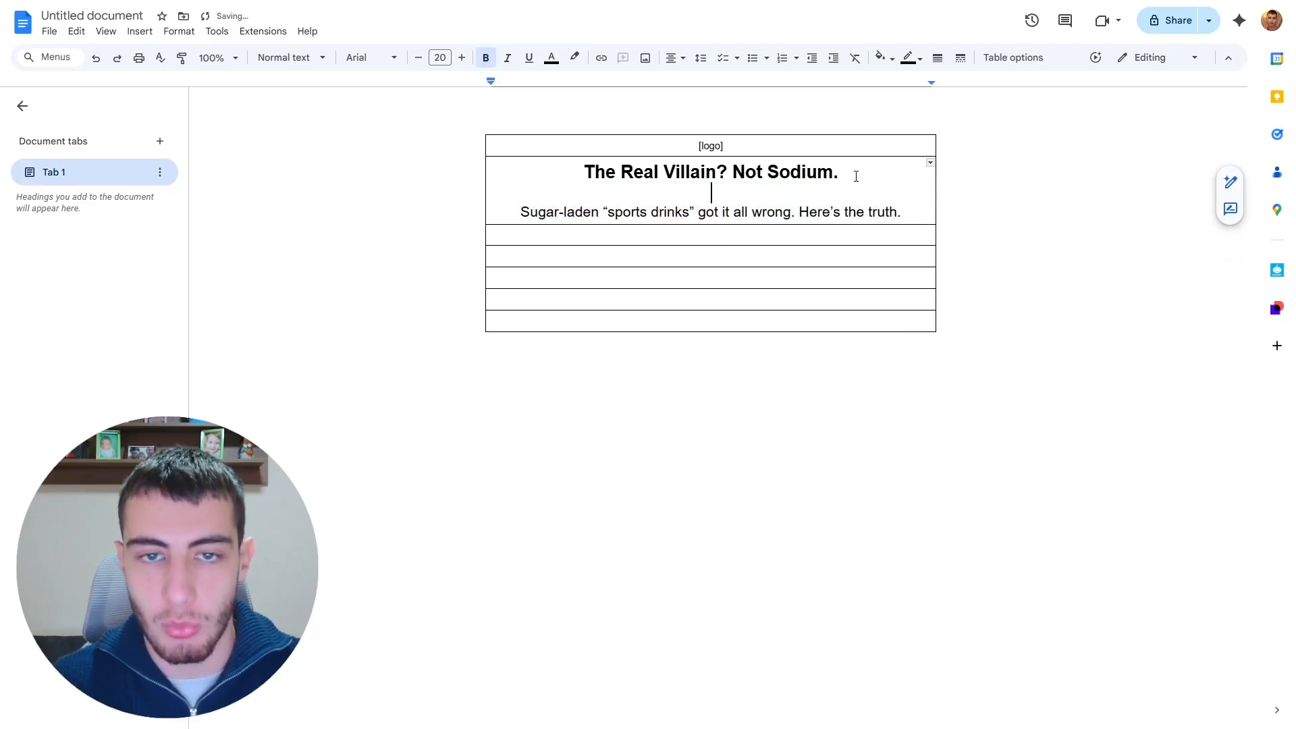
left_click(440, 58)
type("8")
key("Return")
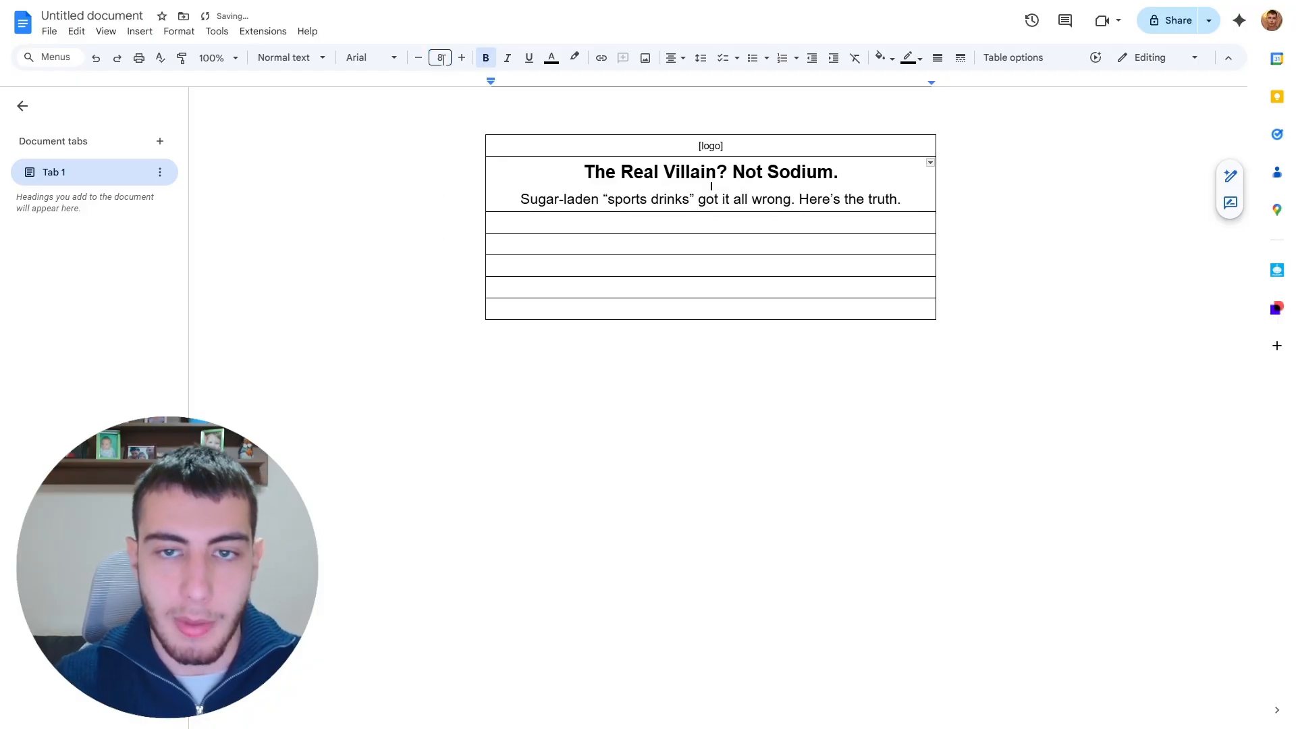
Step: Add the placeholder "[hero image]" below the subheadline, with blank lines before and after it
left_click(911, 198)
key("Return")
type("[hero ")
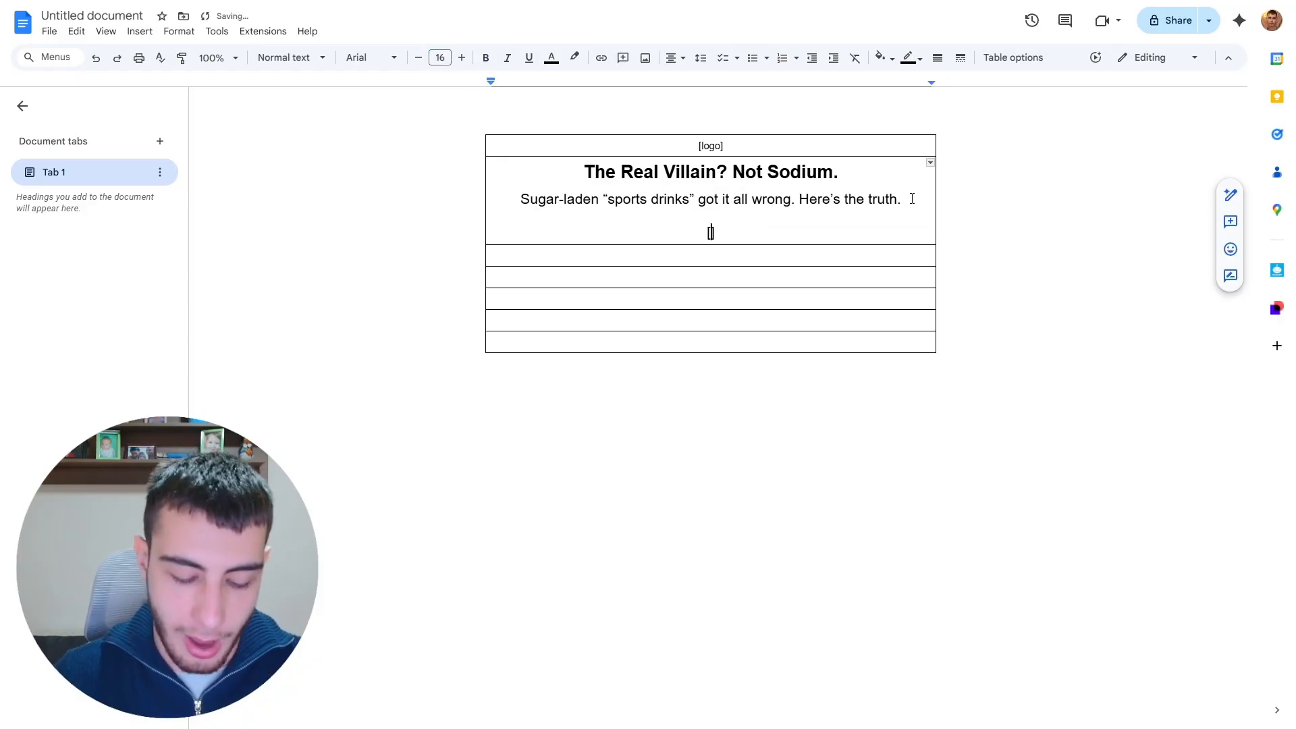
type("image")
key("BackSpace")
key("BackSpace")
key("BackSpace")
key("BackSpace")
key("BackSpace")
type("image]")
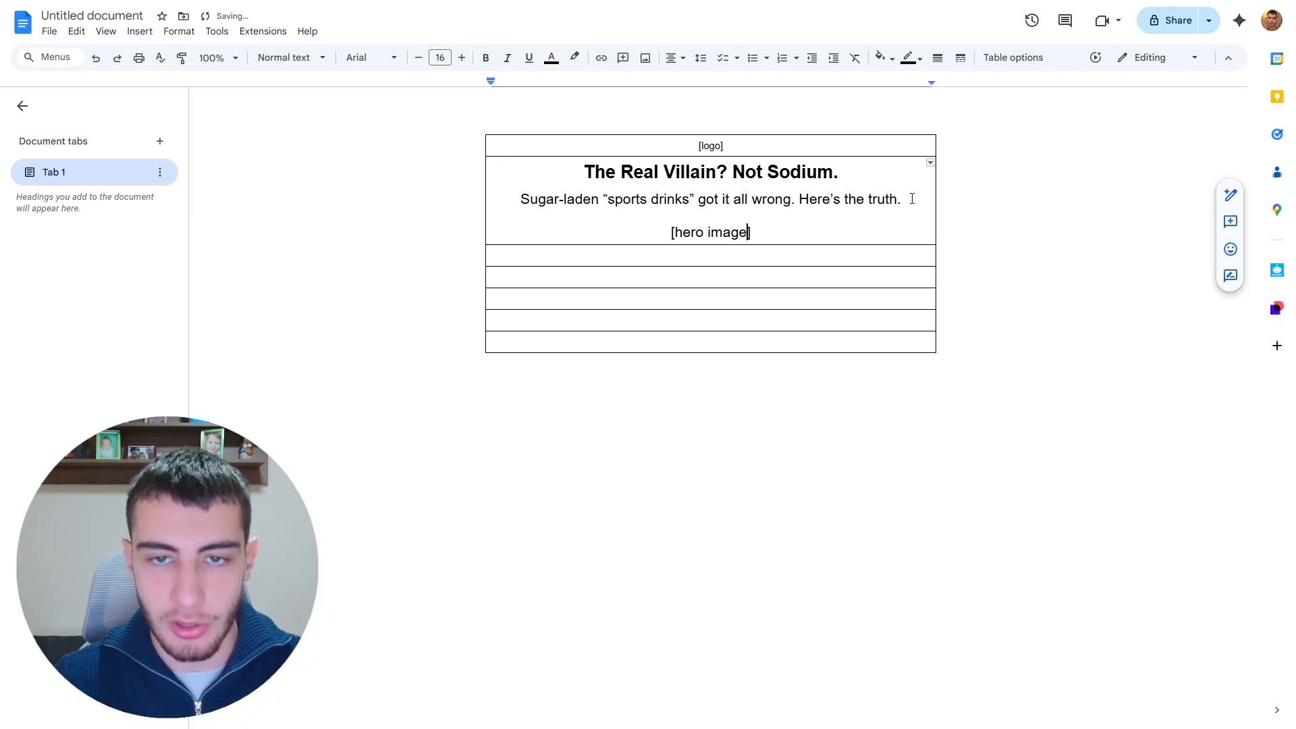
key("Return")
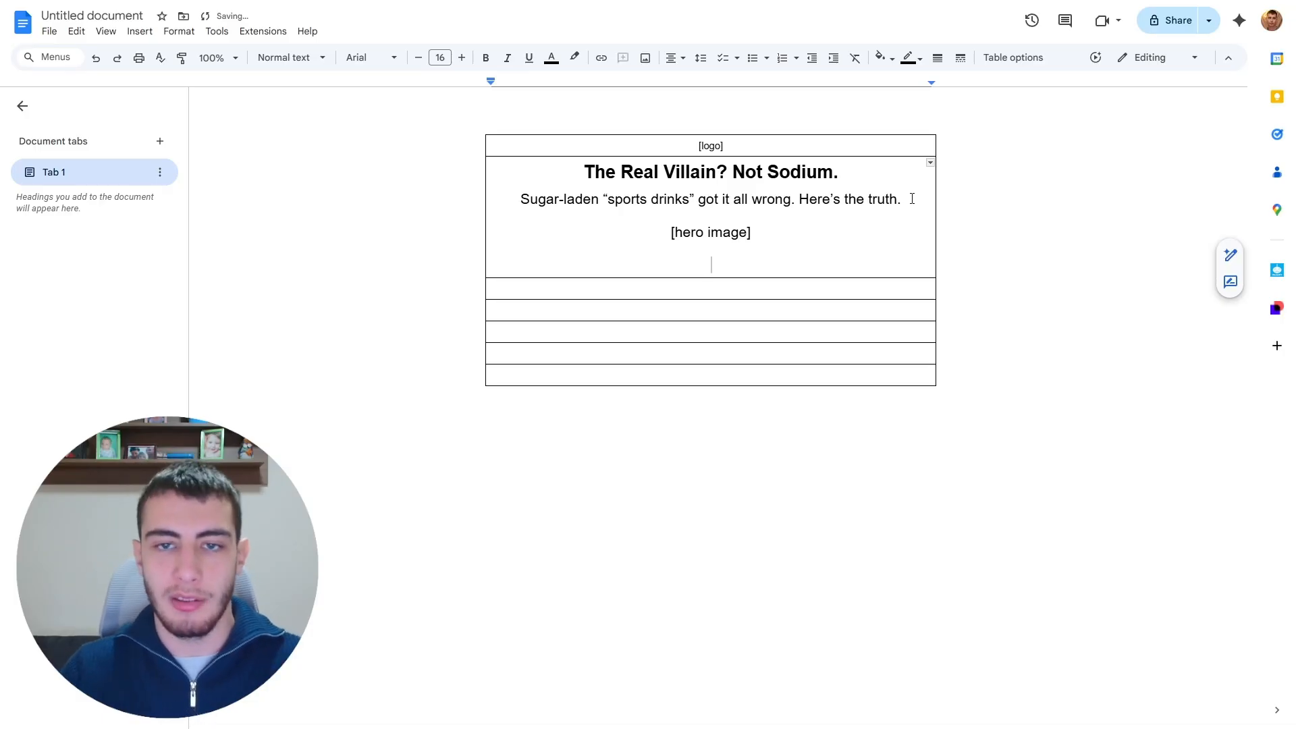
Step: Try the placeholder wording "[hero image - product falling out the box]" and restore it to "[hero image]"
left_click(741, 232)
type("1")
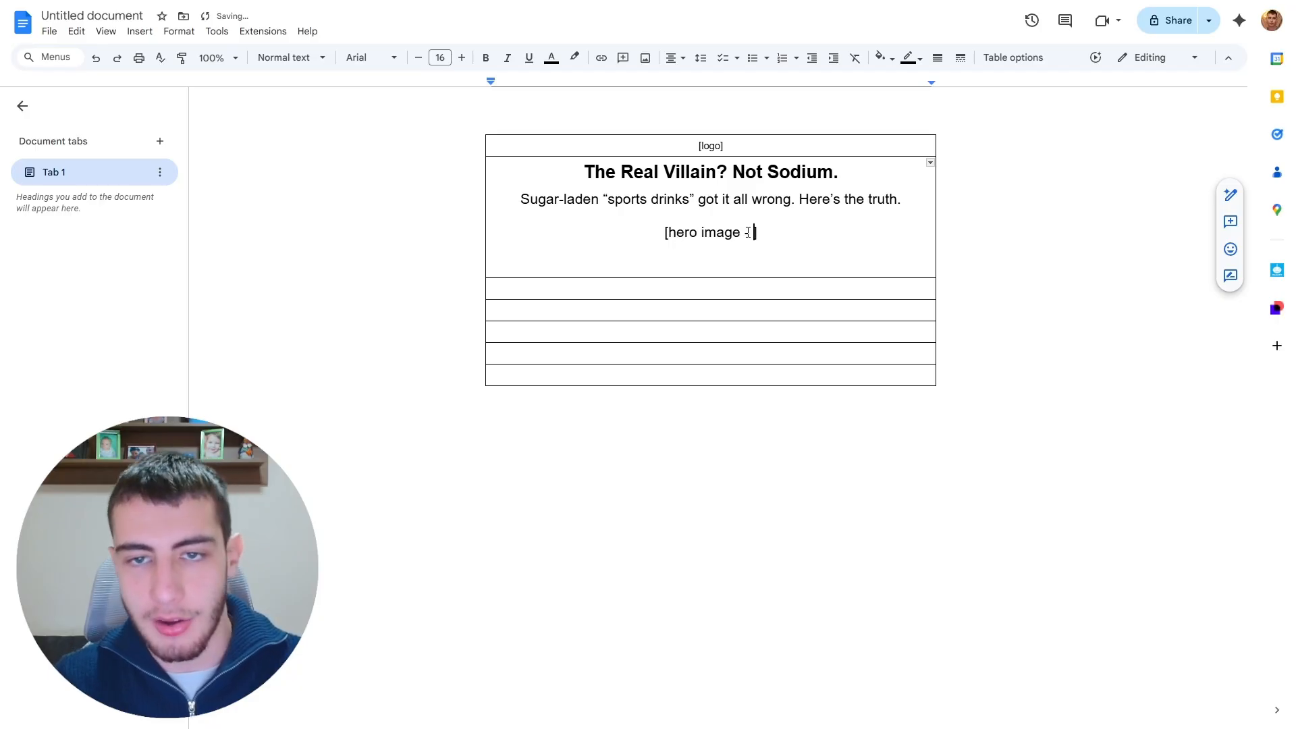
key("BackSpace")
type("- product fall")
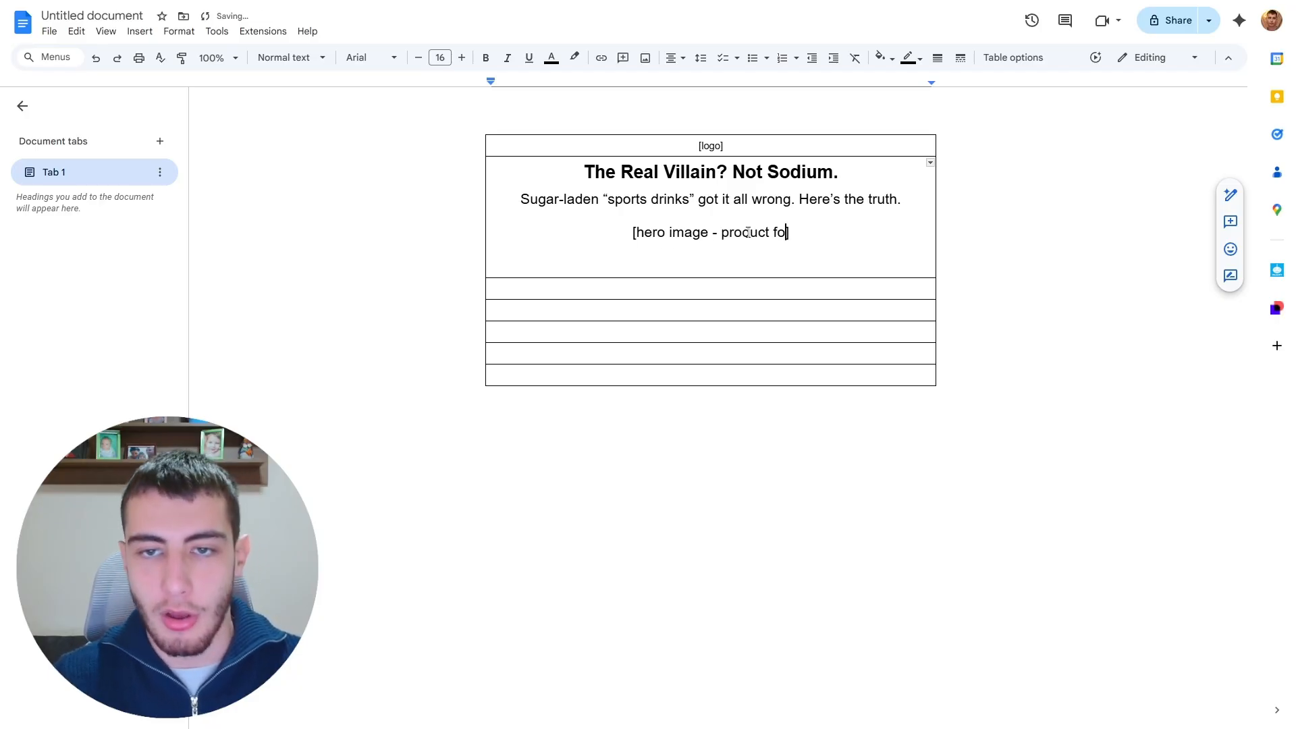
type("ing out the box")
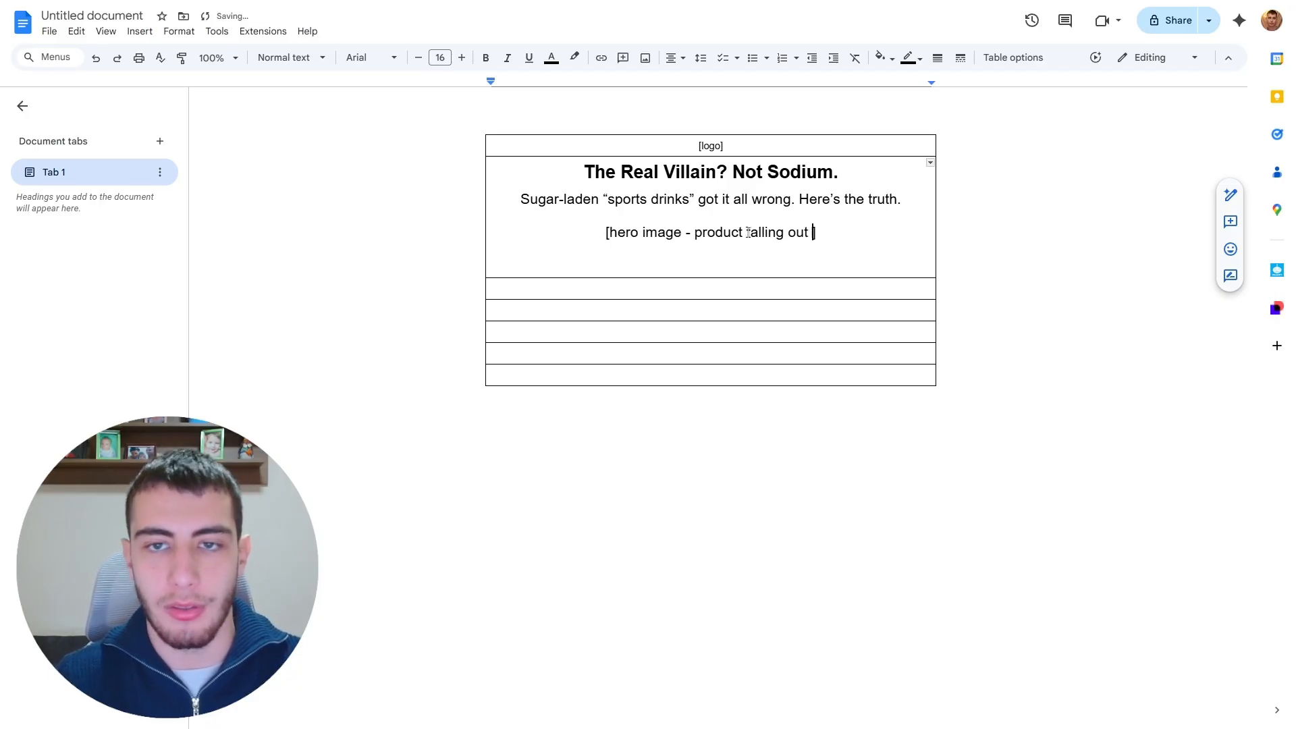
left_click_drag(804, 230, 542, 232)
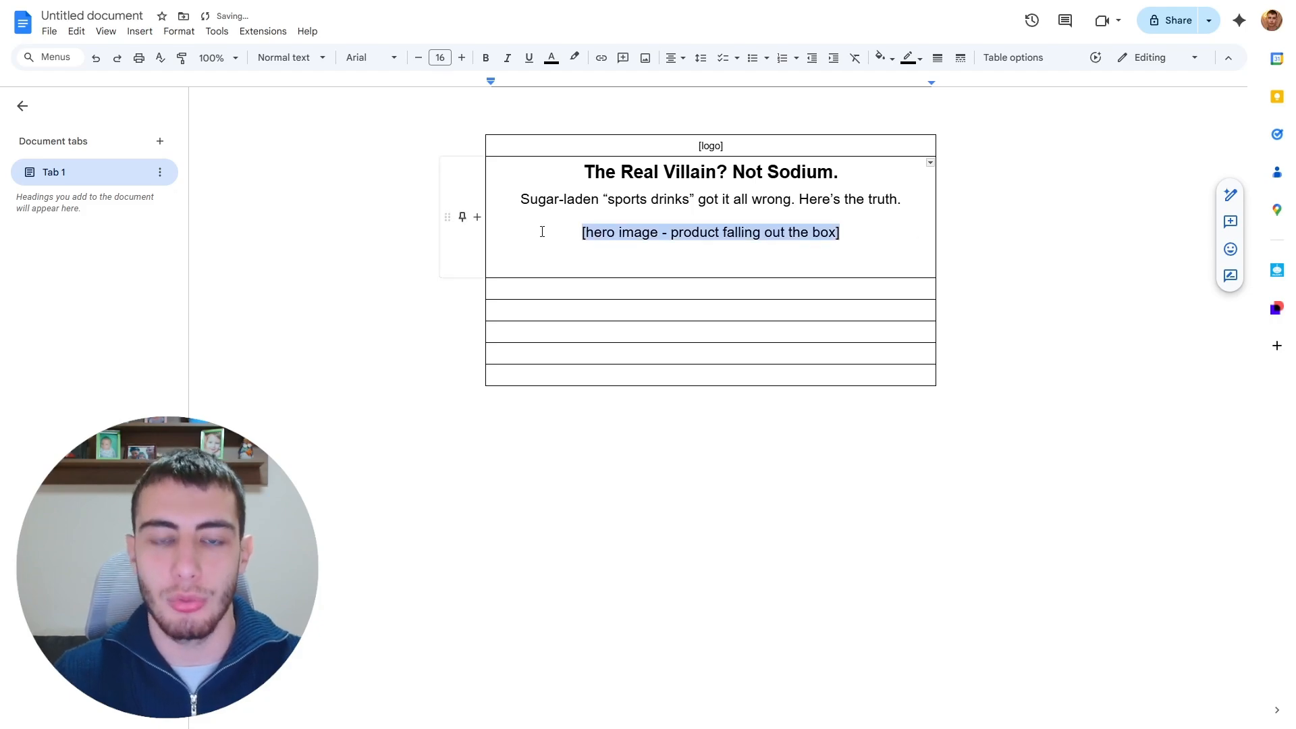
type("[]hero image")
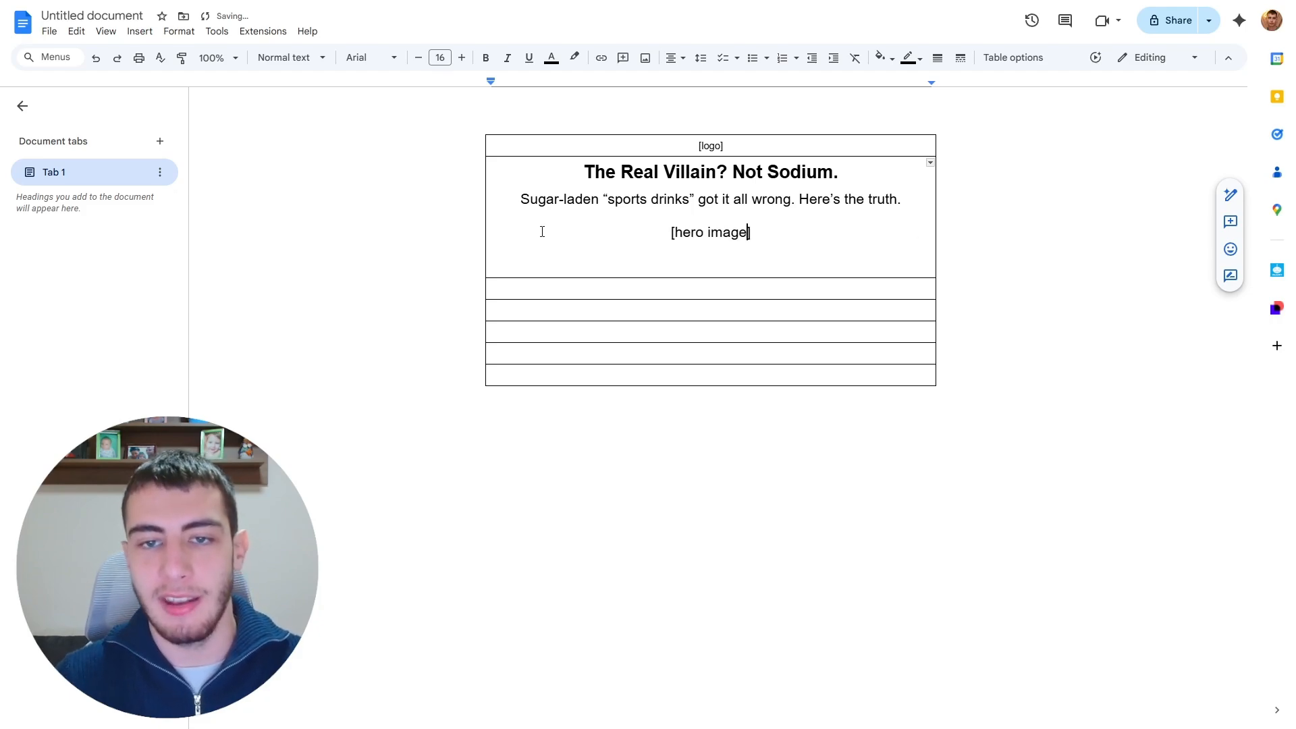
left_click(732, 266)
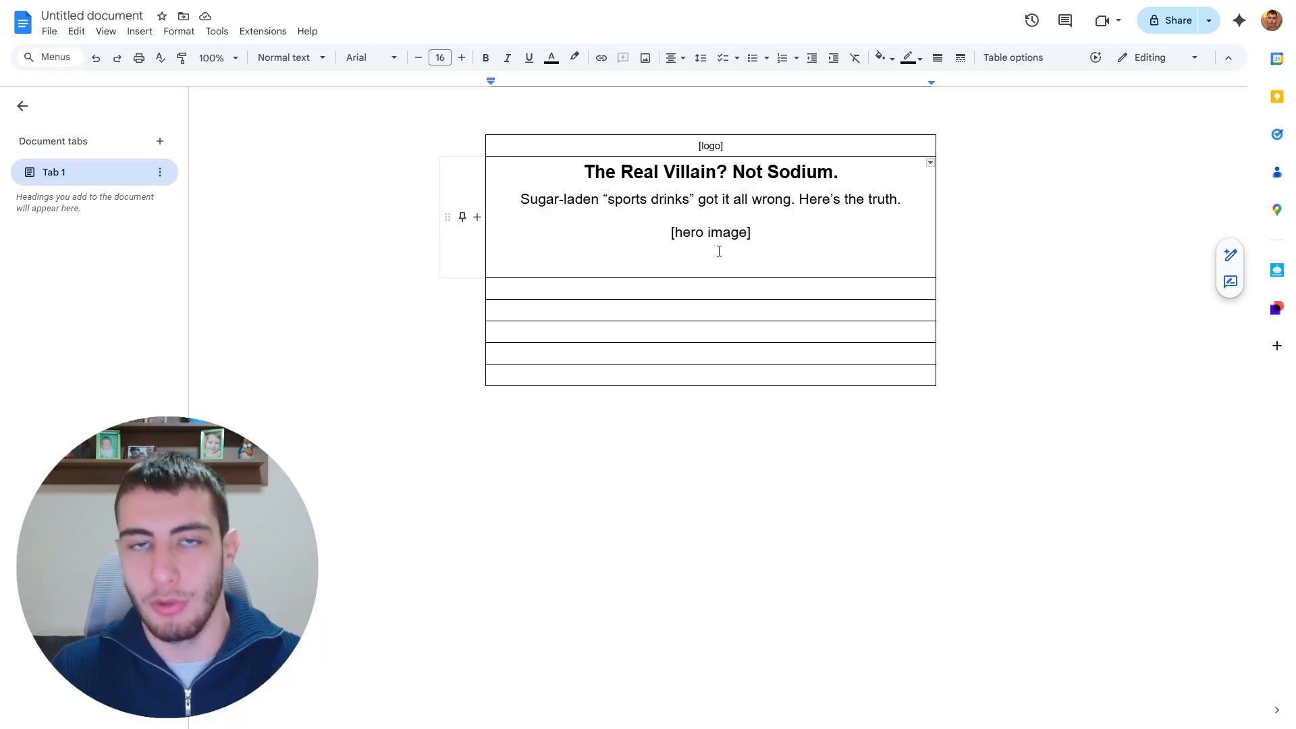
left_click(758, 235)
left_click_drag(758, 235, 607, 234)
left_click(771, 237)
left_click_drag(771, 237, 651, 234)
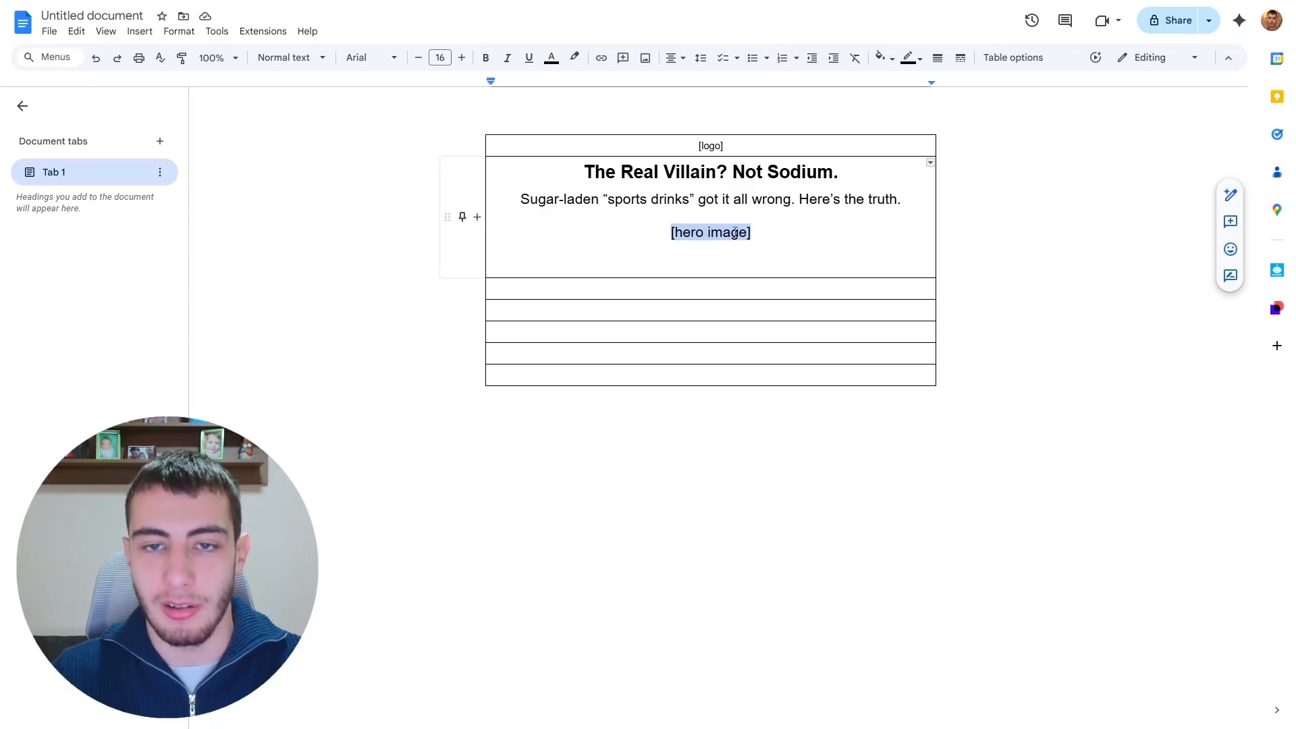
left_click(712, 264)
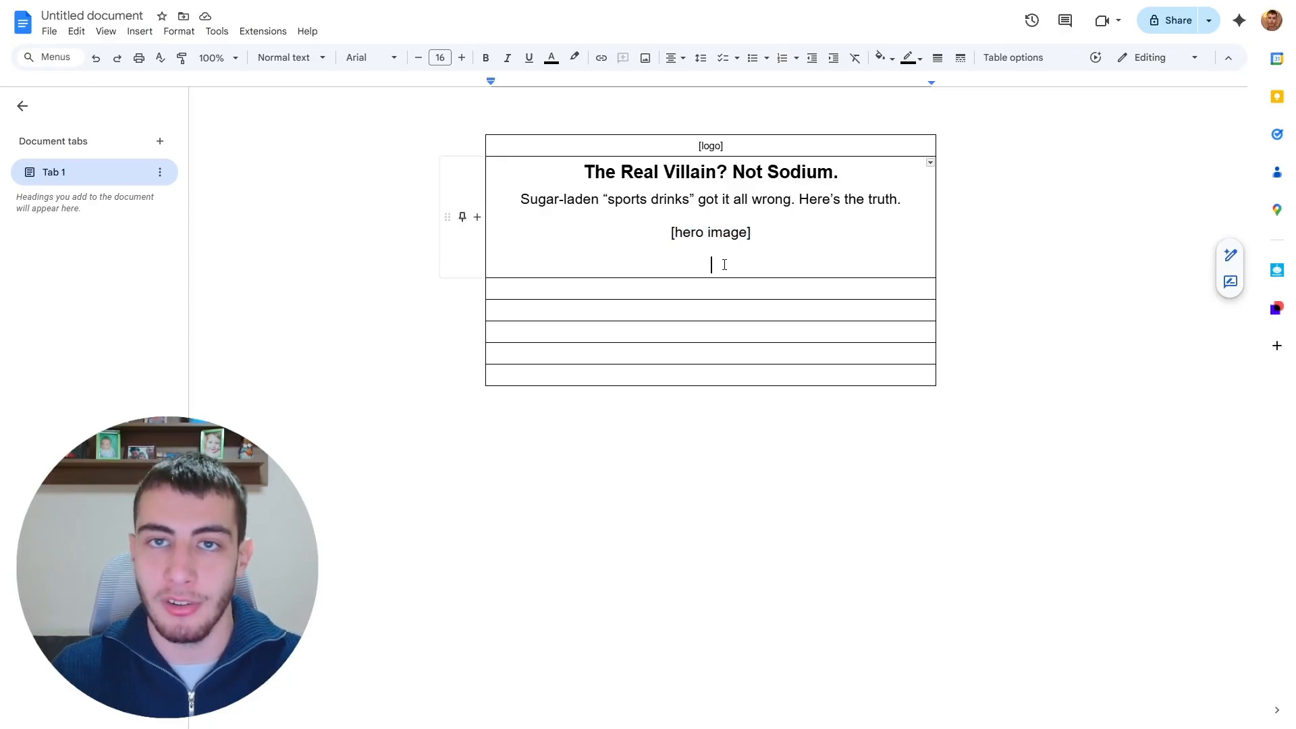
triple_click(763, 237)
left_click(726, 267)
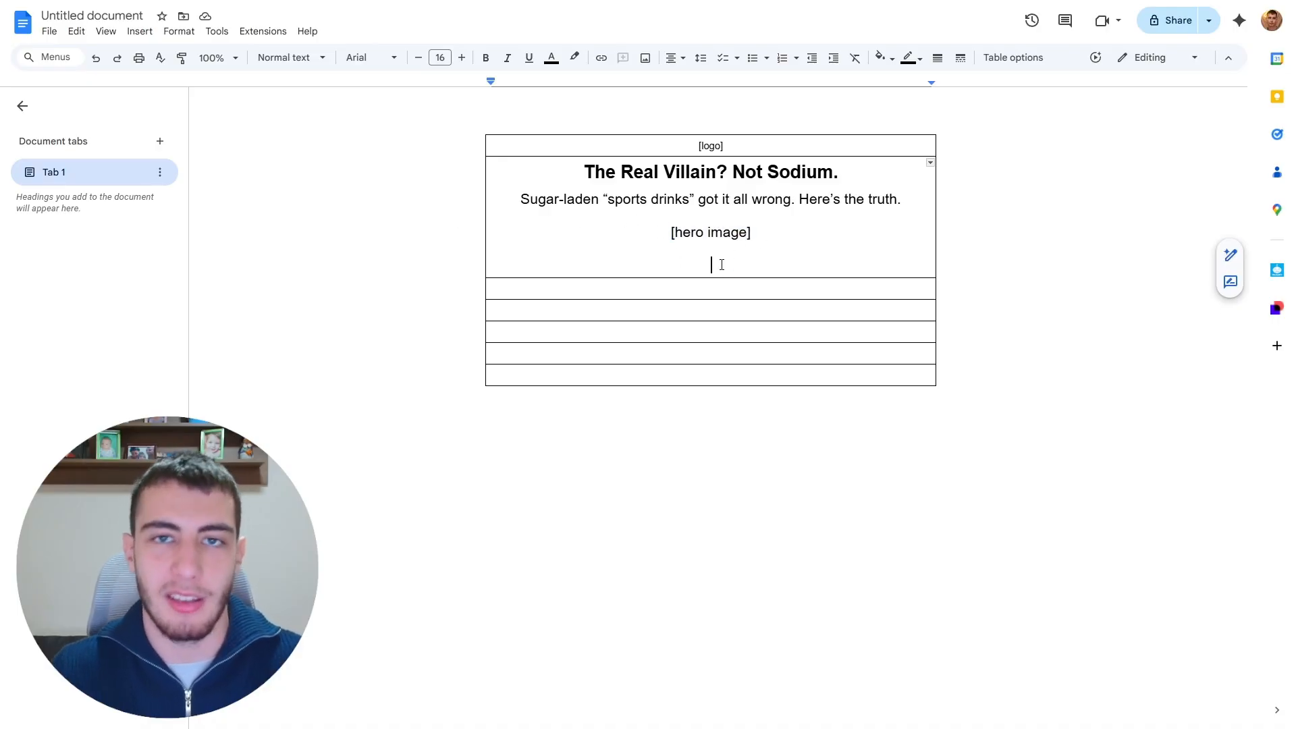
Step: Add "[Hydrate Smarter]" below the hero image placeholder, copying the first CTA wording from ChatGPT's Variation 3
type("[")
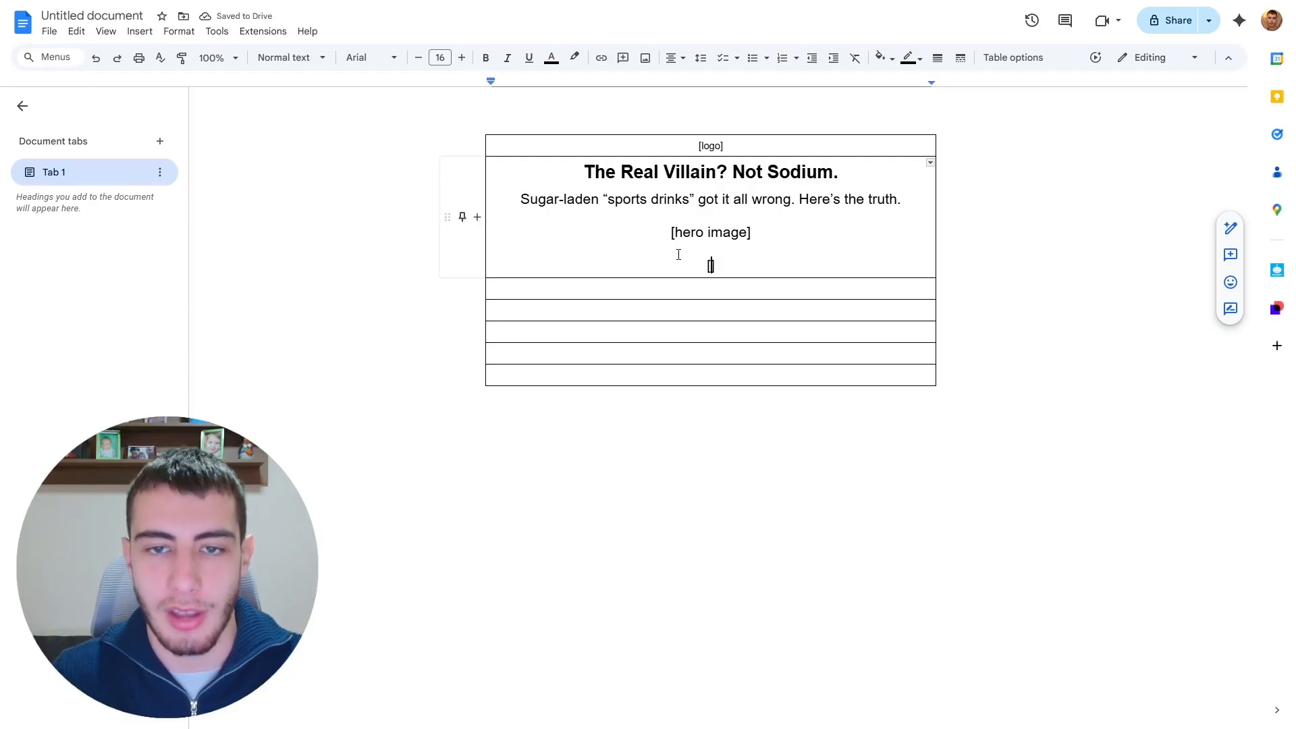
key("alt+Tab")
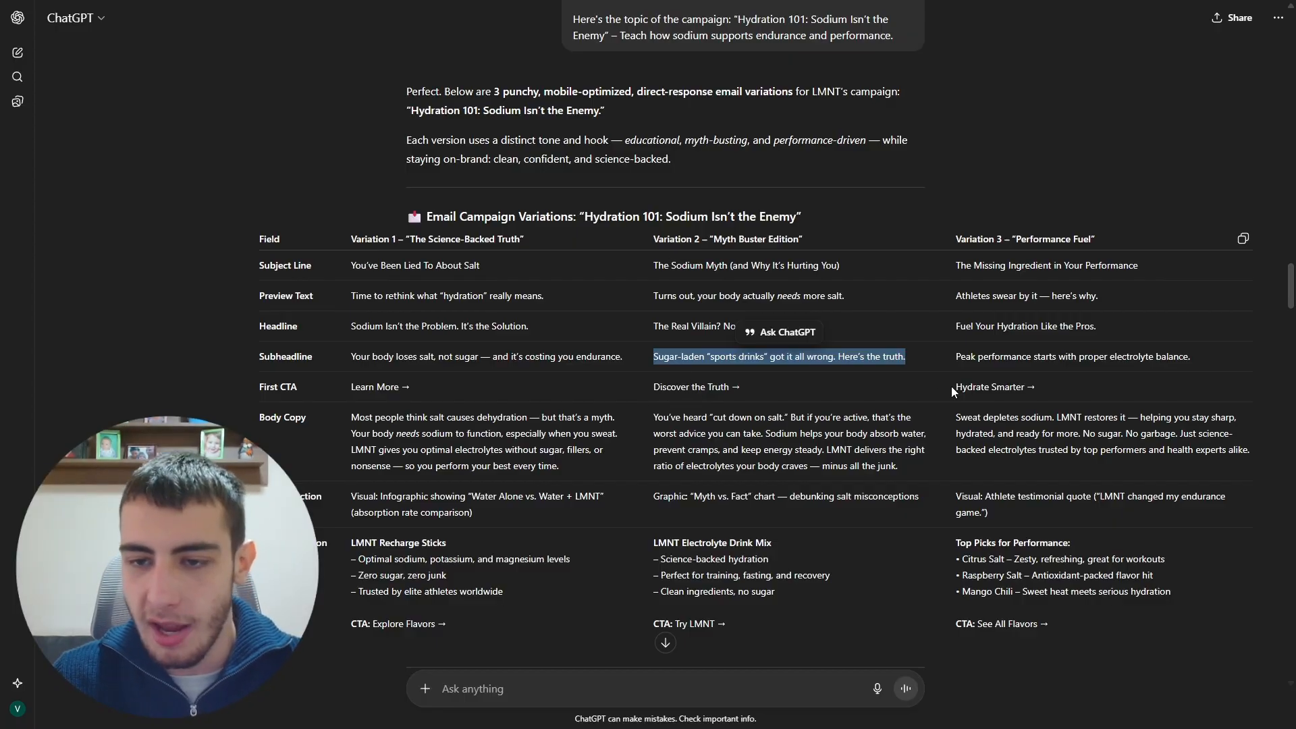
left_click_drag(951, 386, 1024, 386)
key("ctrl+c")
key("alt+Tab")
key("ctrl+v")
type("]")
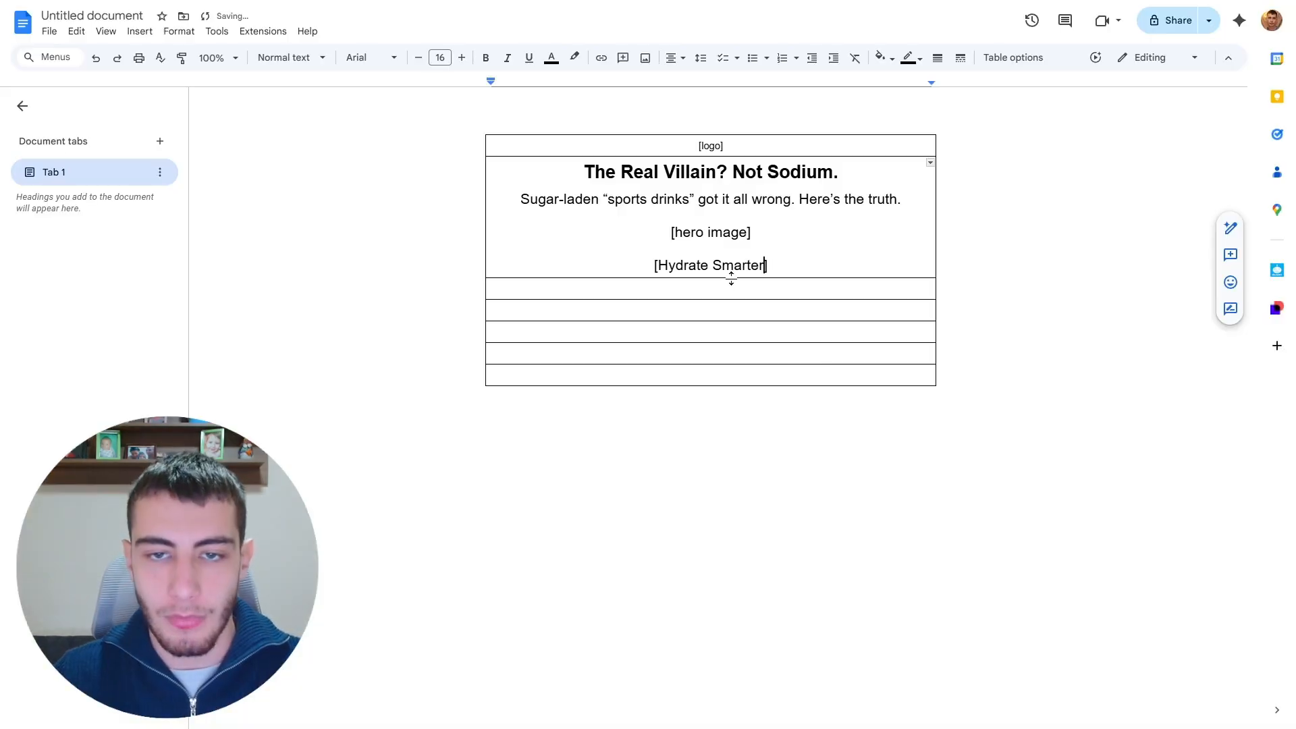
Step: Format "[Hydrate Smarter]" as bold at font size 20
left_click_drag(768, 266, 581, 261)
left_click(462, 58)
left_click(462, 58)
left_click(462, 58)
left_click(462, 58)
key("ctrl+b")
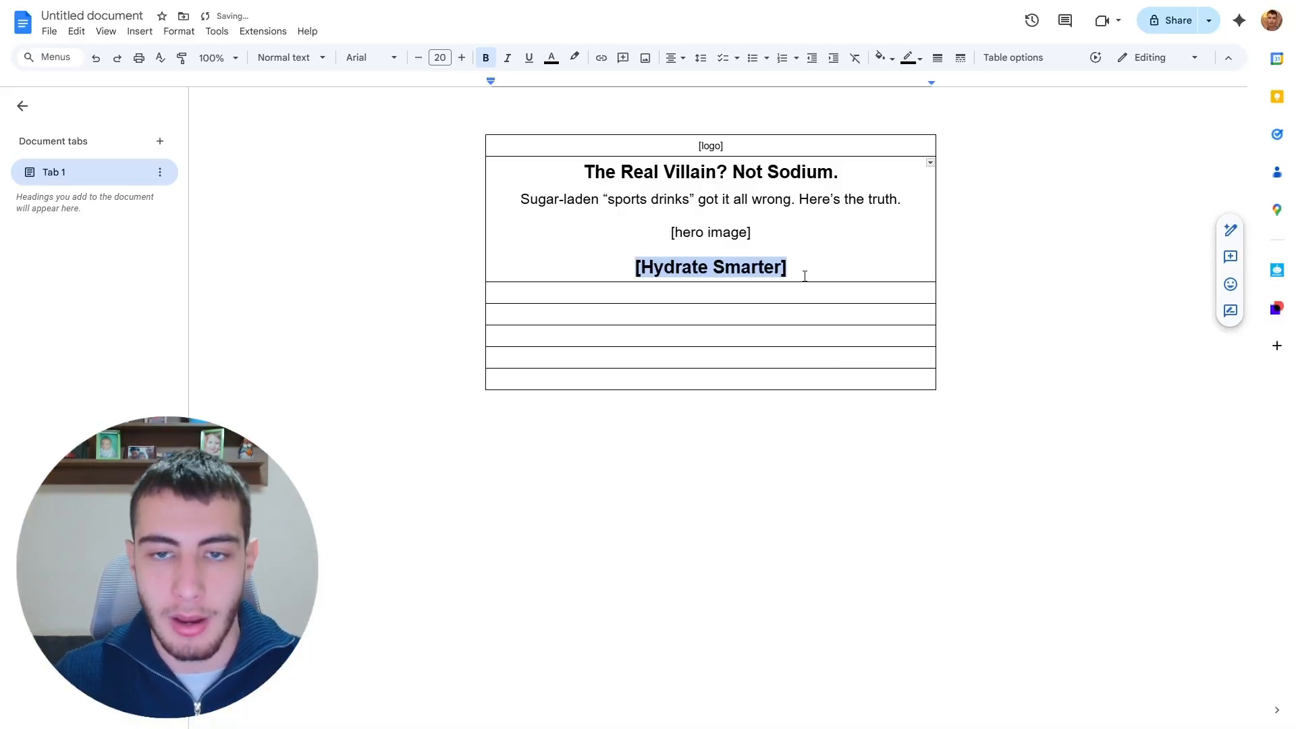
left_click(803, 274)
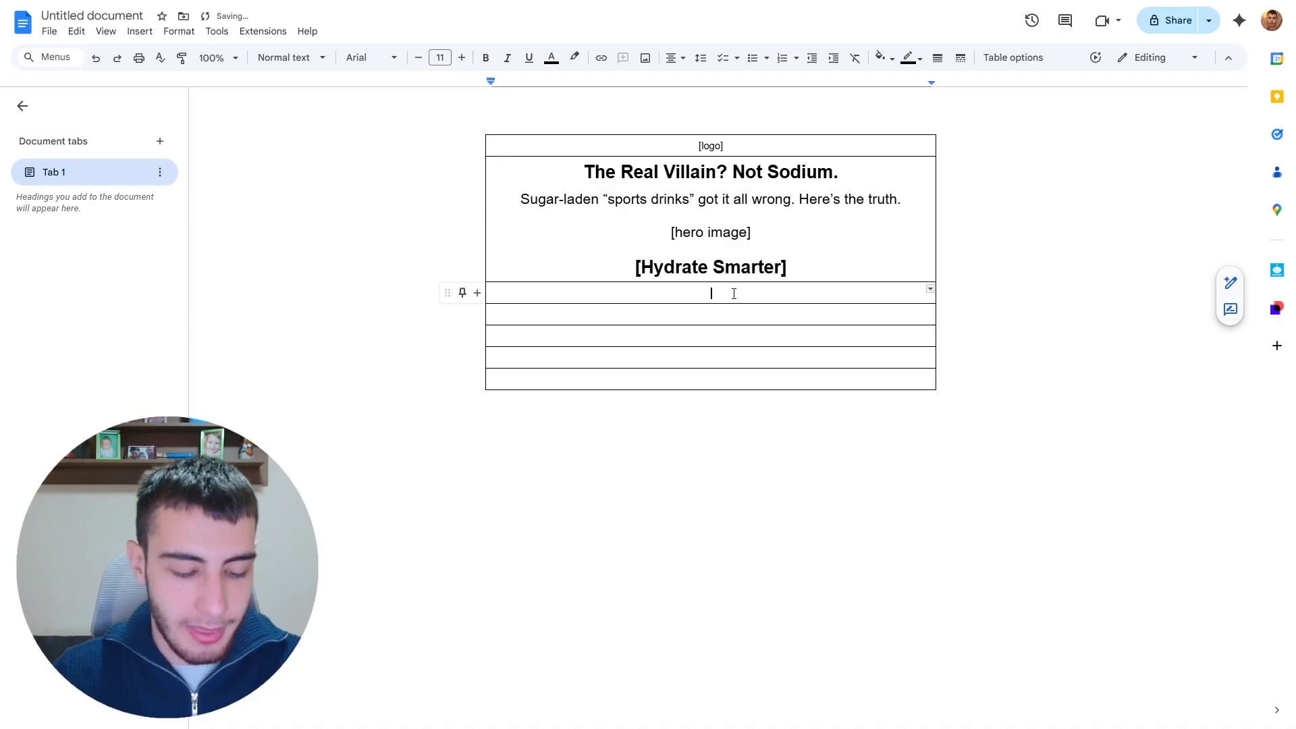
Step: Copy Variation 2's body copy from ChatGPT into the row below the CTA and set it to font size 14
key("alt+Tab")
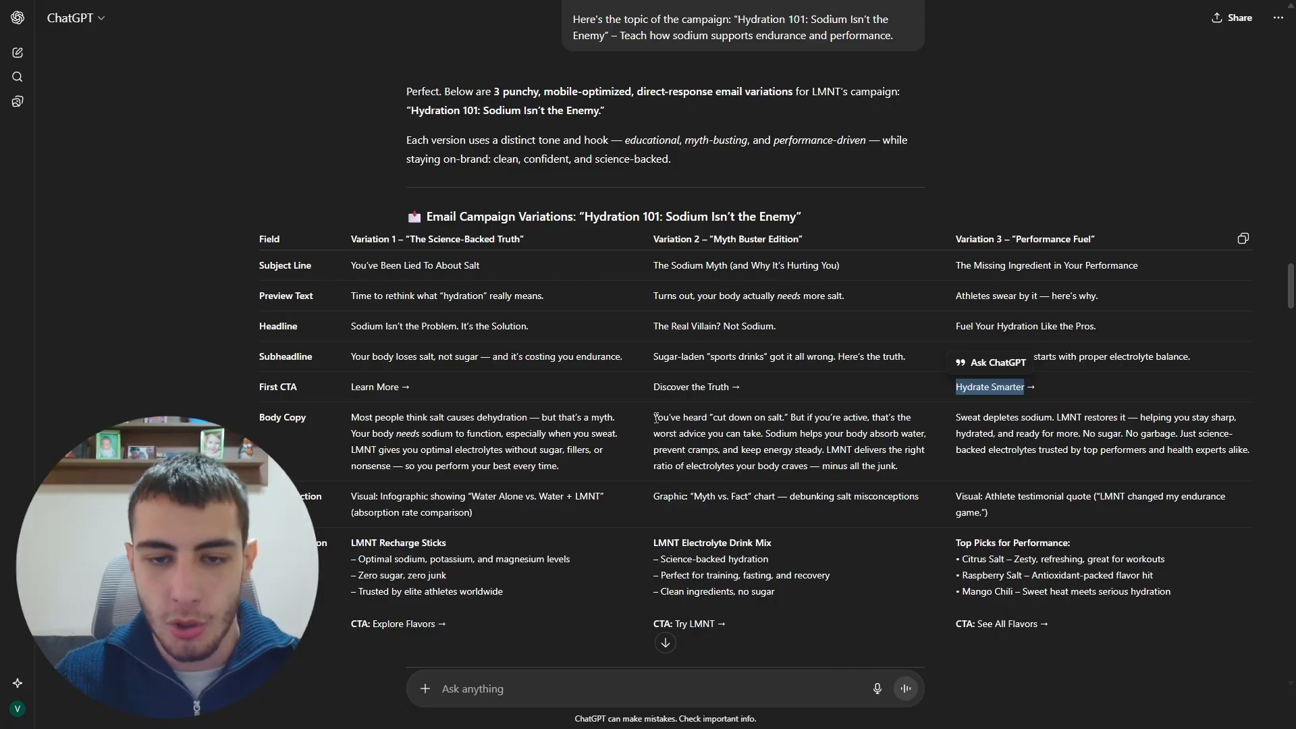
left_click_drag(652, 414, 905, 472)
key("ctrl+c")
key("alt+Tab")
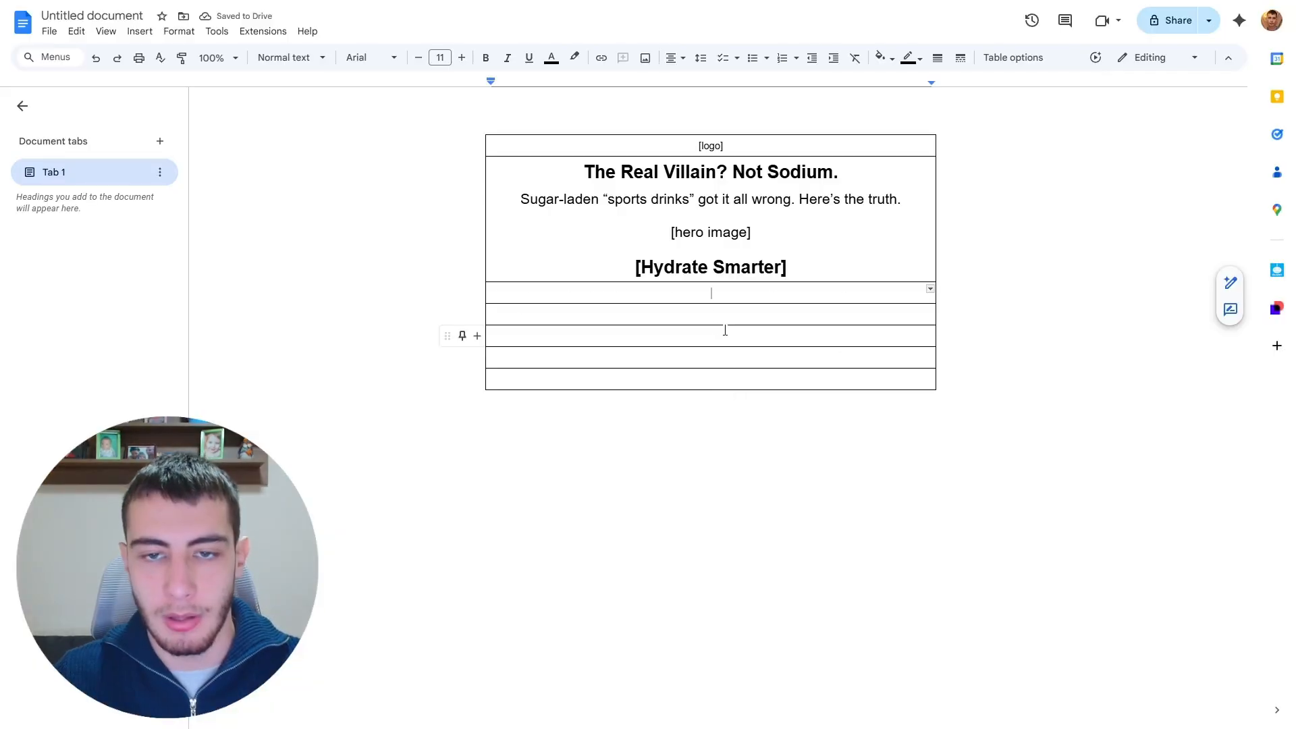
key("ctrl+v")
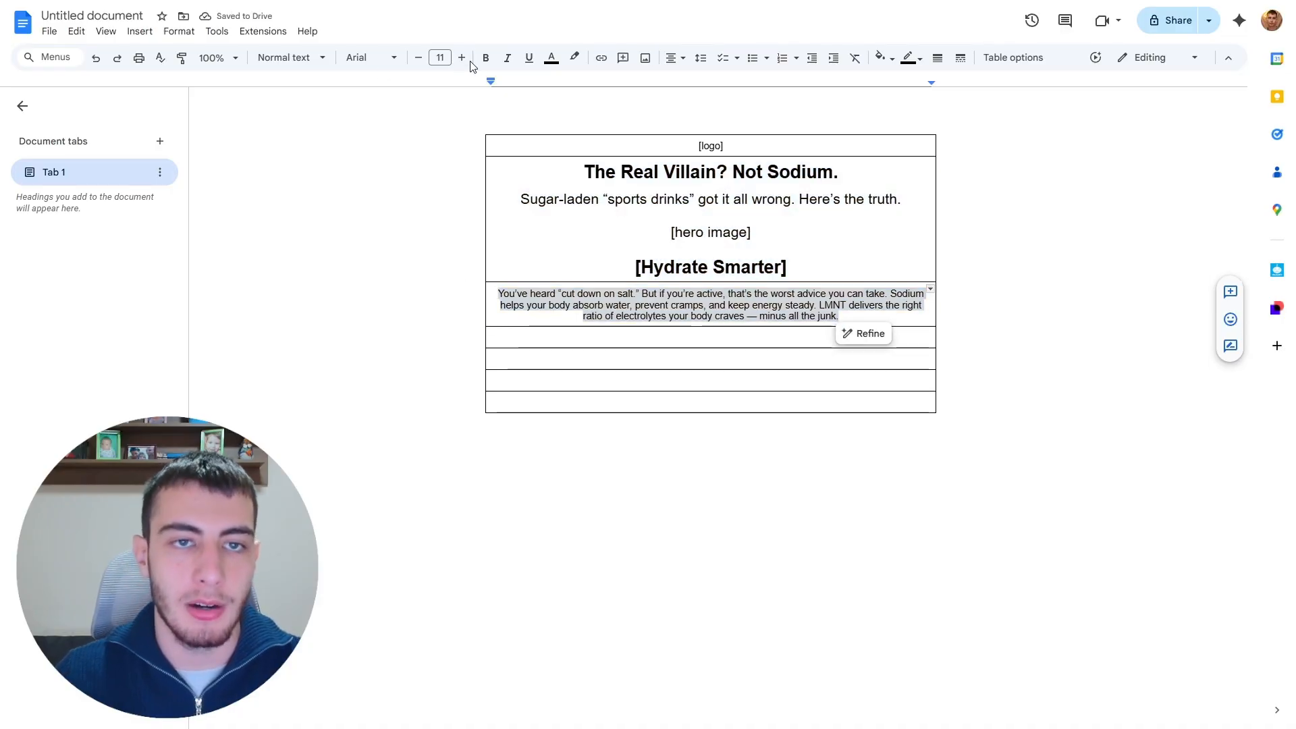
left_click(461, 58)
left_click(462, 58)
left_click(461, 57)
Step: Replace the long dash before "minus all the junk" with a hyphen in the body copy
left_click(689, 339)
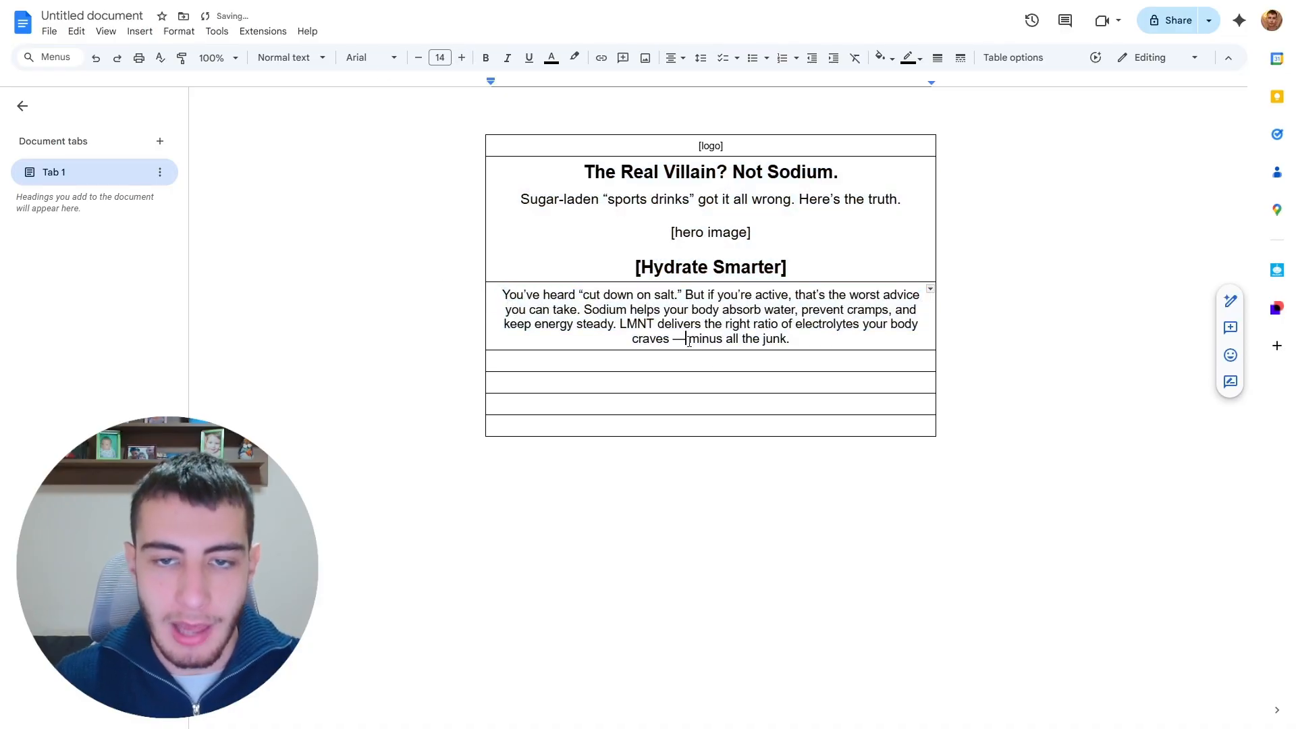
key("BackSpace")
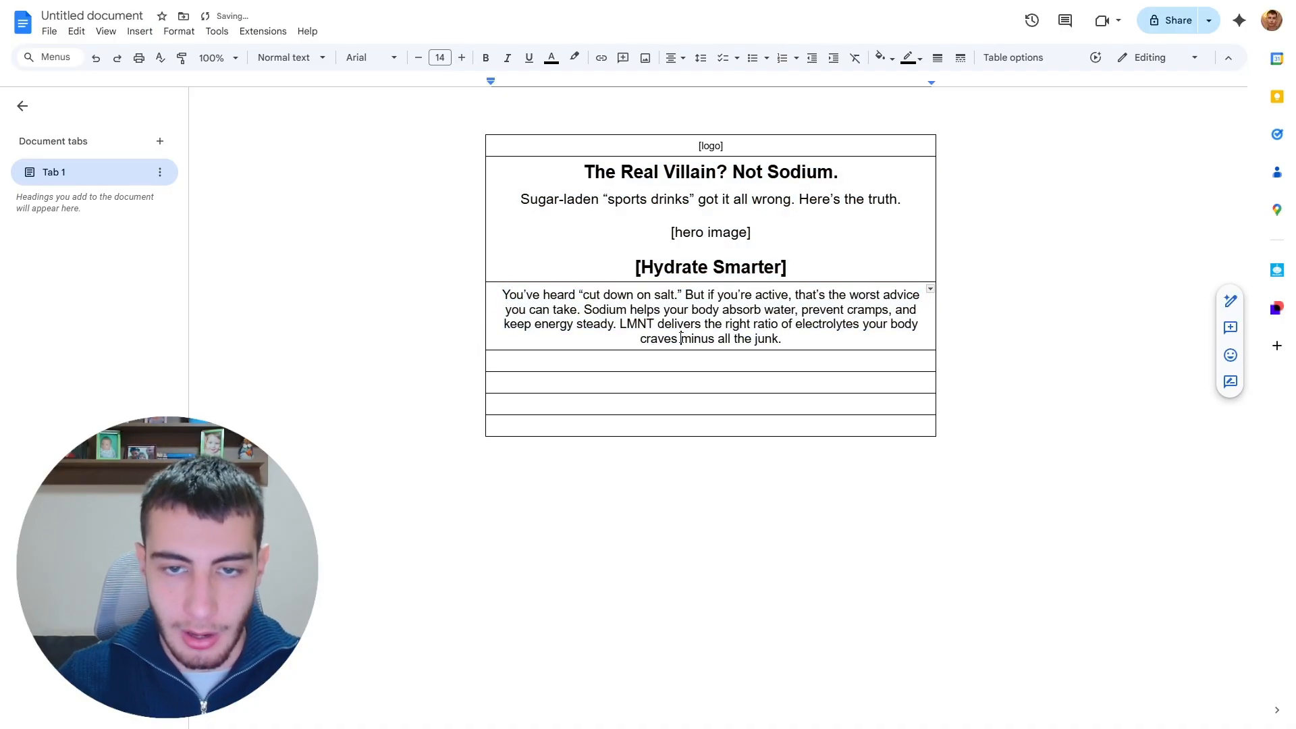
type("-")
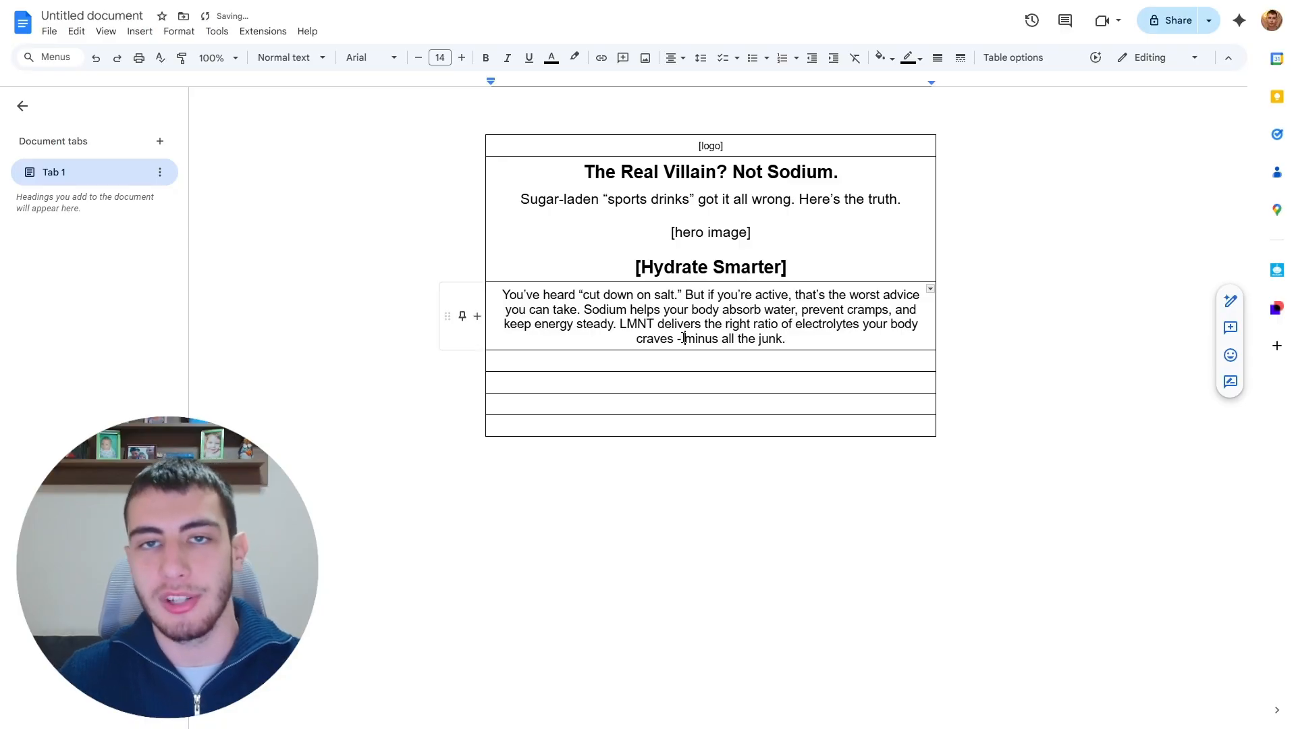
left_click_drag(788, 339, 502, 295)
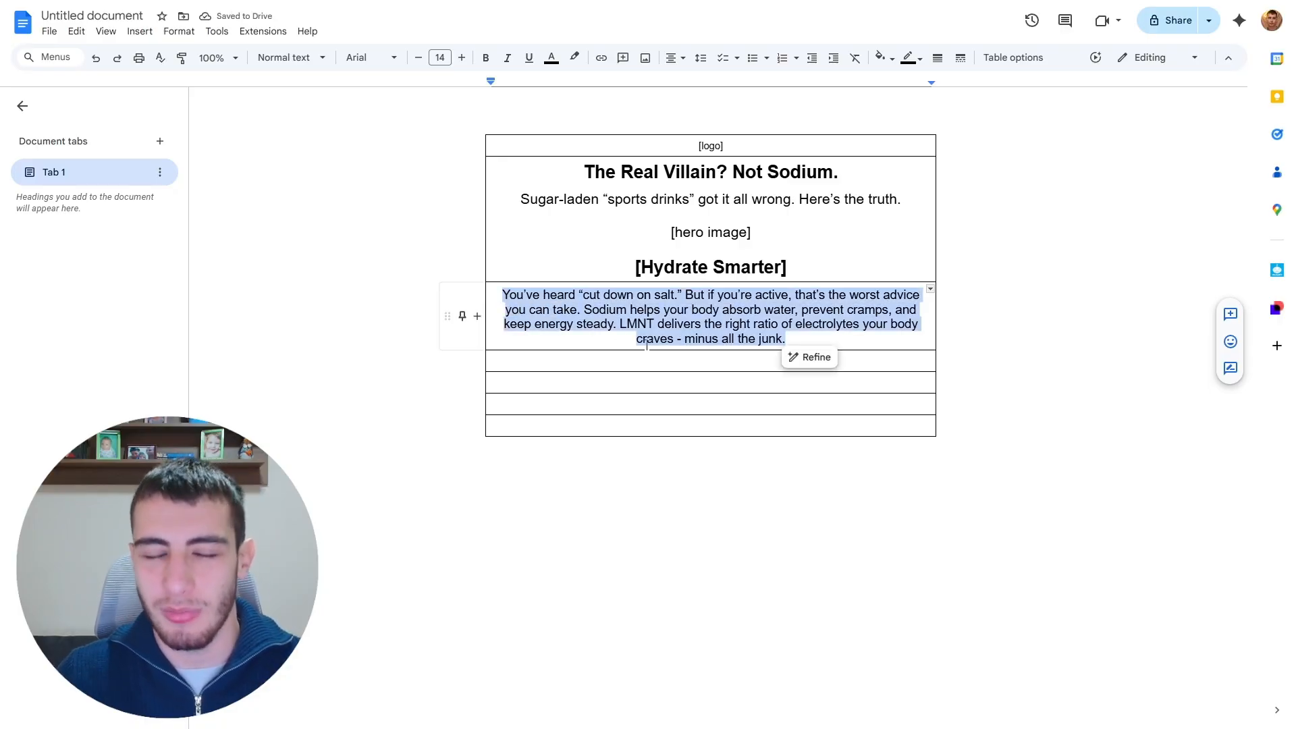
Step: Paste Variation 1's bridge section idea, the "Water Alone vs. Water + LMNT" infographic, into the row below the body copy without its source formatting
left_click(706, 360)
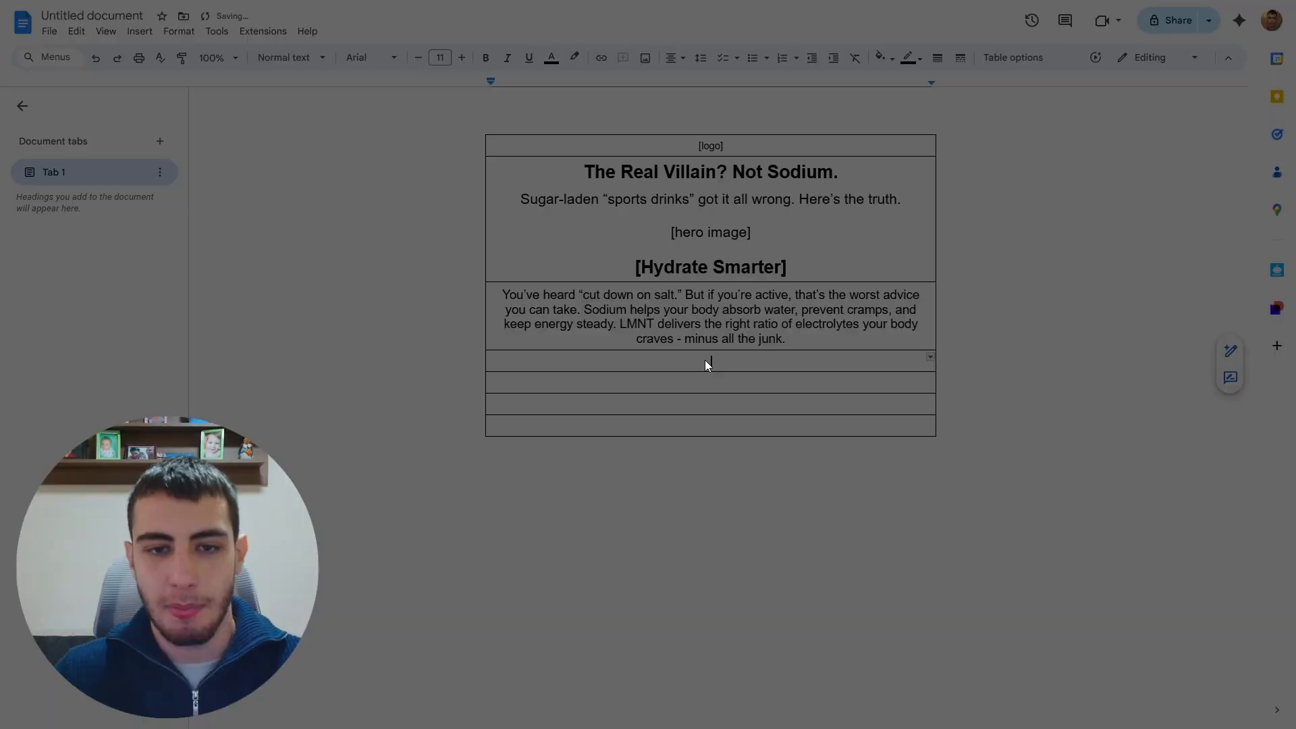
key("ctrl+shift+e")
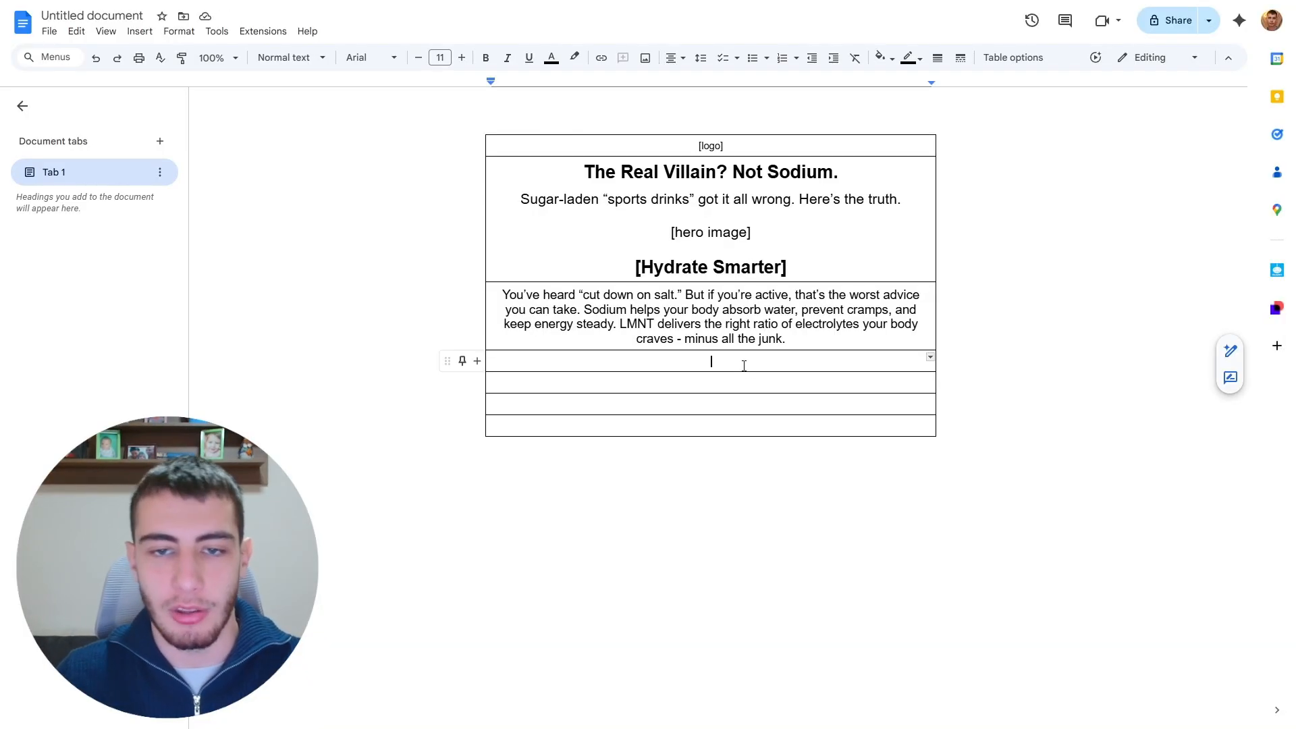
key("alt+Tab")
scroll(466, 379, "down", 2)
left_click(471, 378)
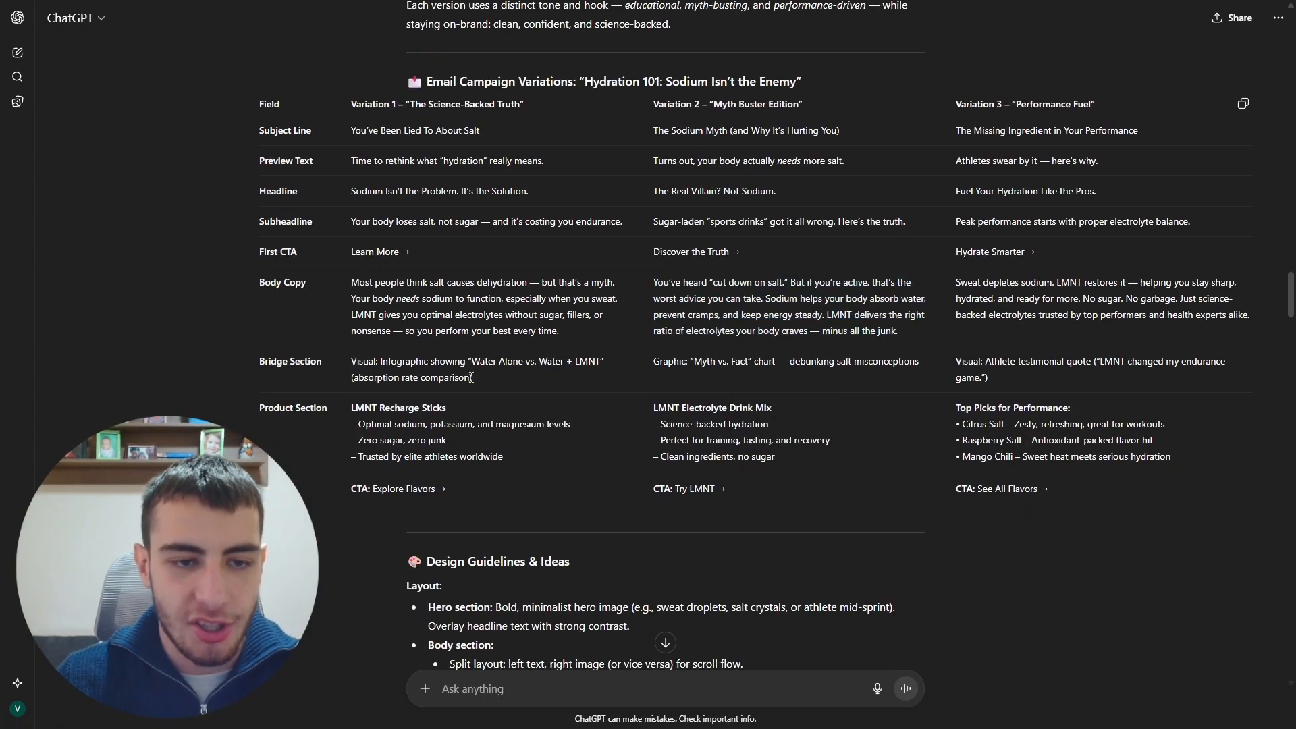
left_click_drag(471, 378, 331, 358)
key("ctrl+c")
key("alt+Tab")
key("ctrl+v")
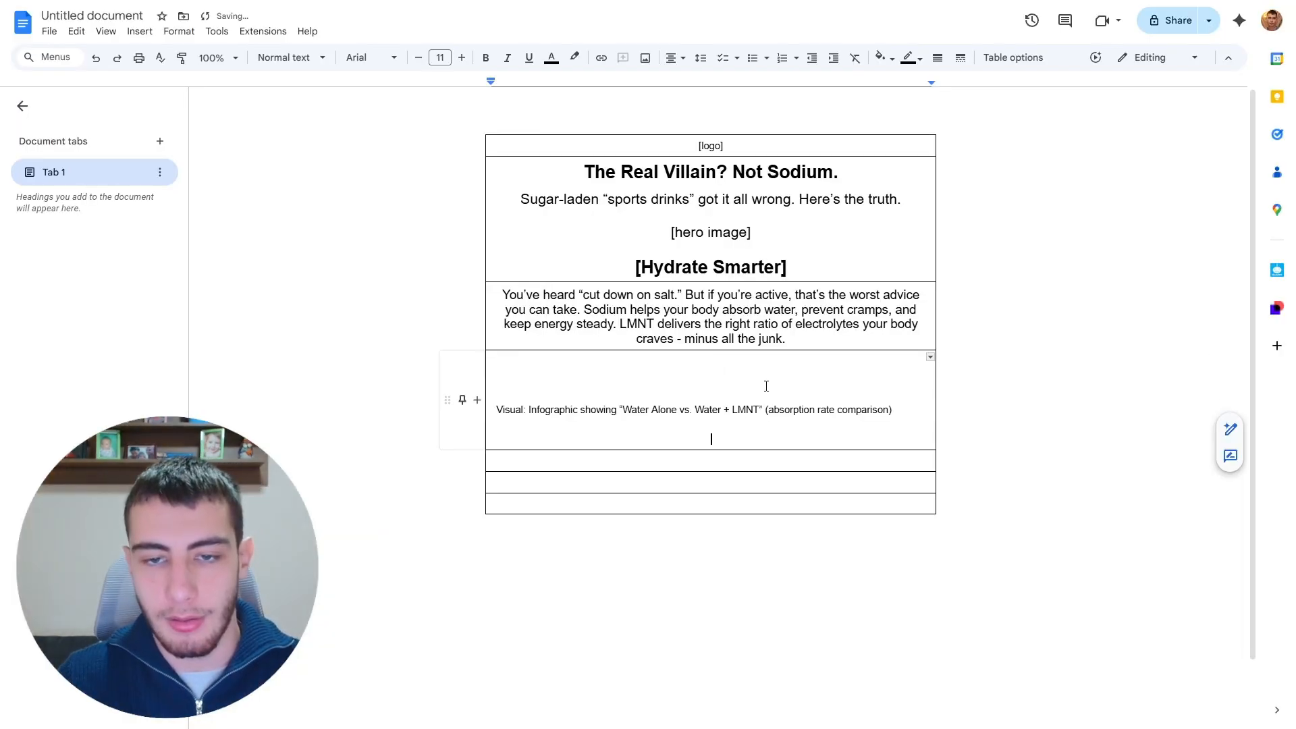
key("ctrl+z")
key("ctrl+shift+v")
Step: Increase the infographic description to font size 16
left_click_drag(910, 361, 512, 362)
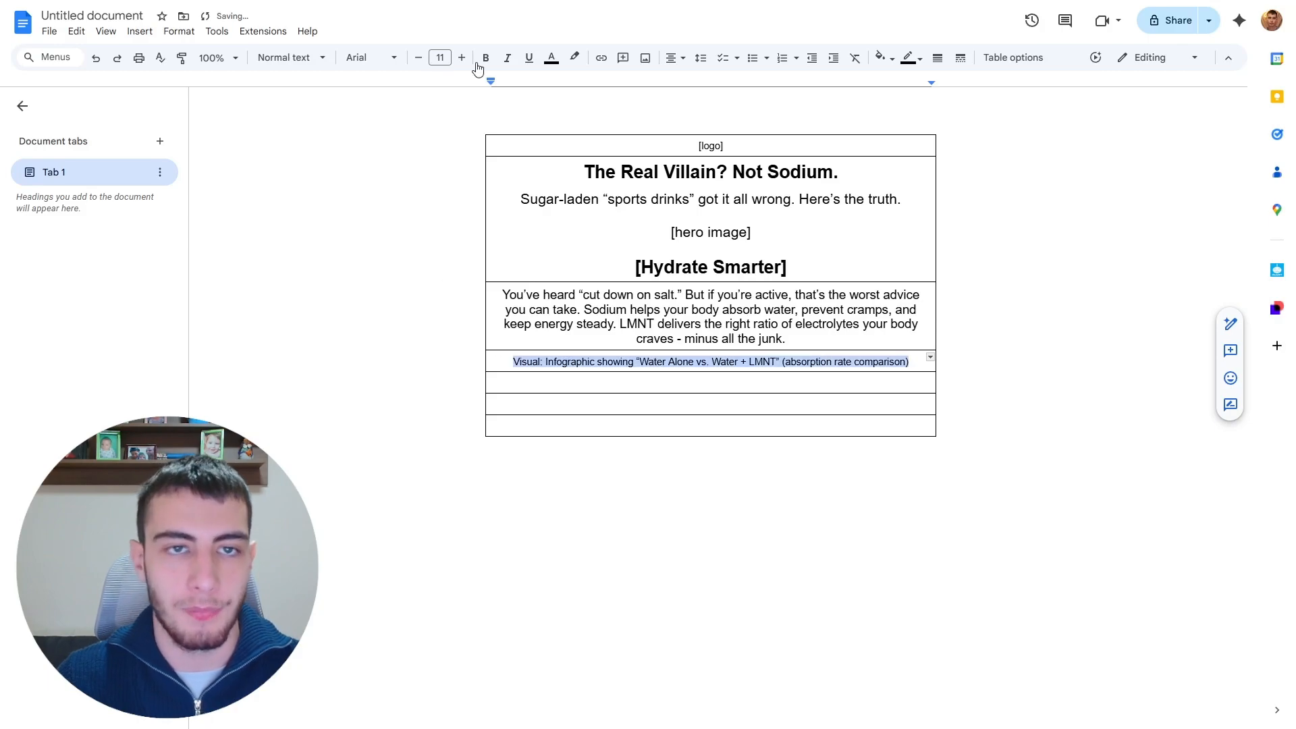
left_click(461, 58)
left_click(462, 58)
left_click(461, 58)
left_click(461, 58)
left_click(462, 58)
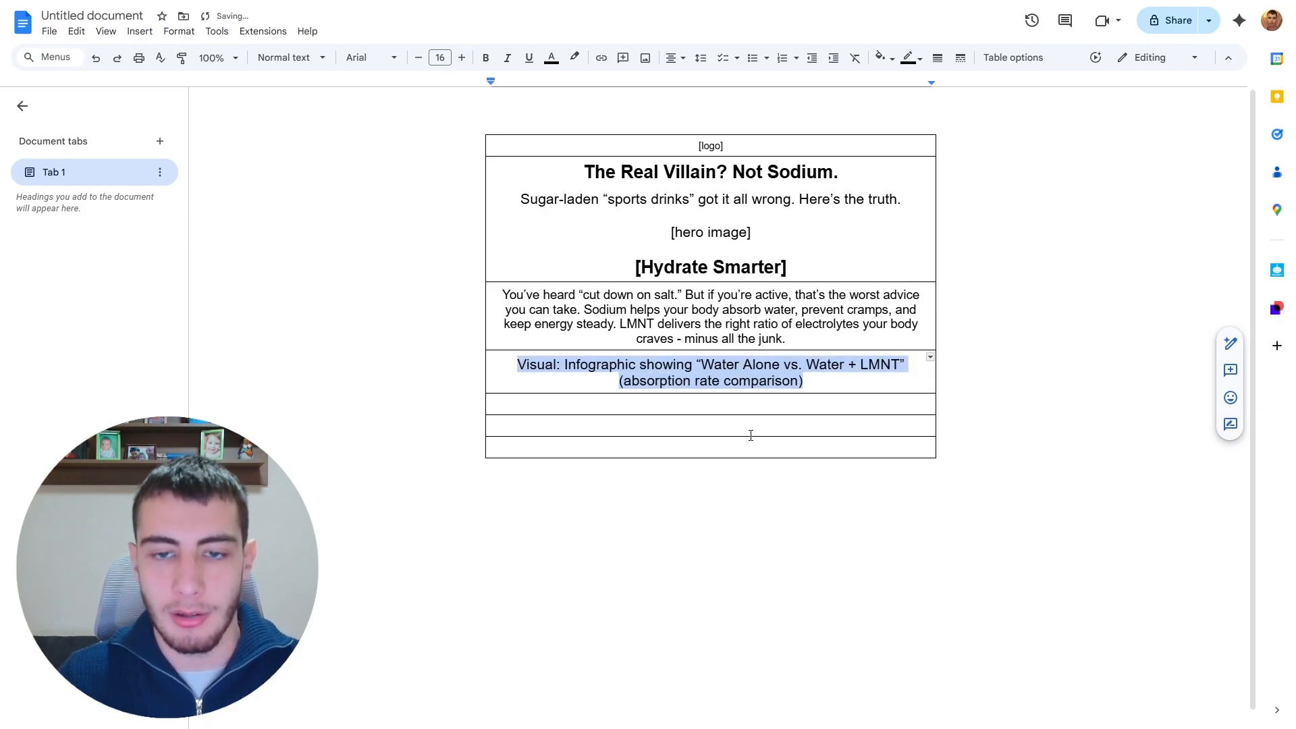
Step: Copy Variation 3's "Top Picks for Performance:" heading and three product lines from ChatGPT into the row below the infographic description
left_click(752, 405)
key("alt+Tab")
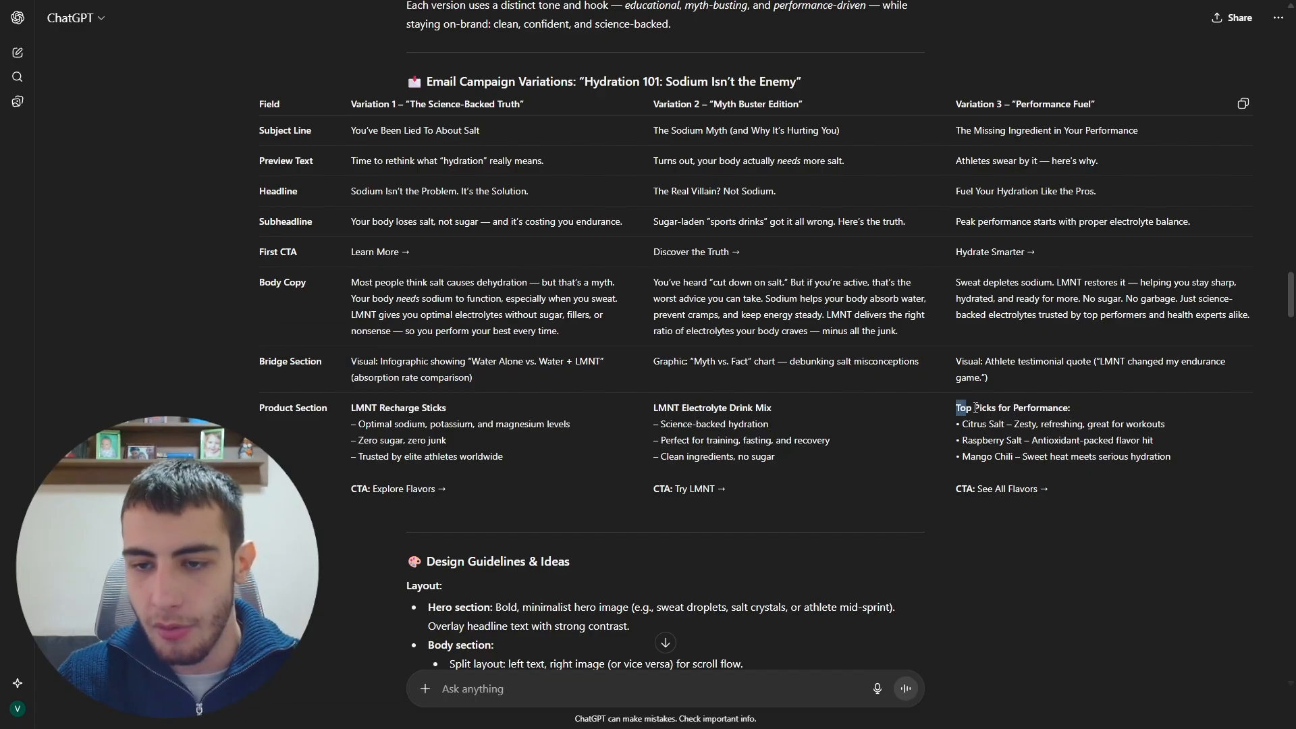
left_click_drag(975, 408, 1190, 462)
key("ctrl+c")
key("alt+Tab")
key("ctrl+v")
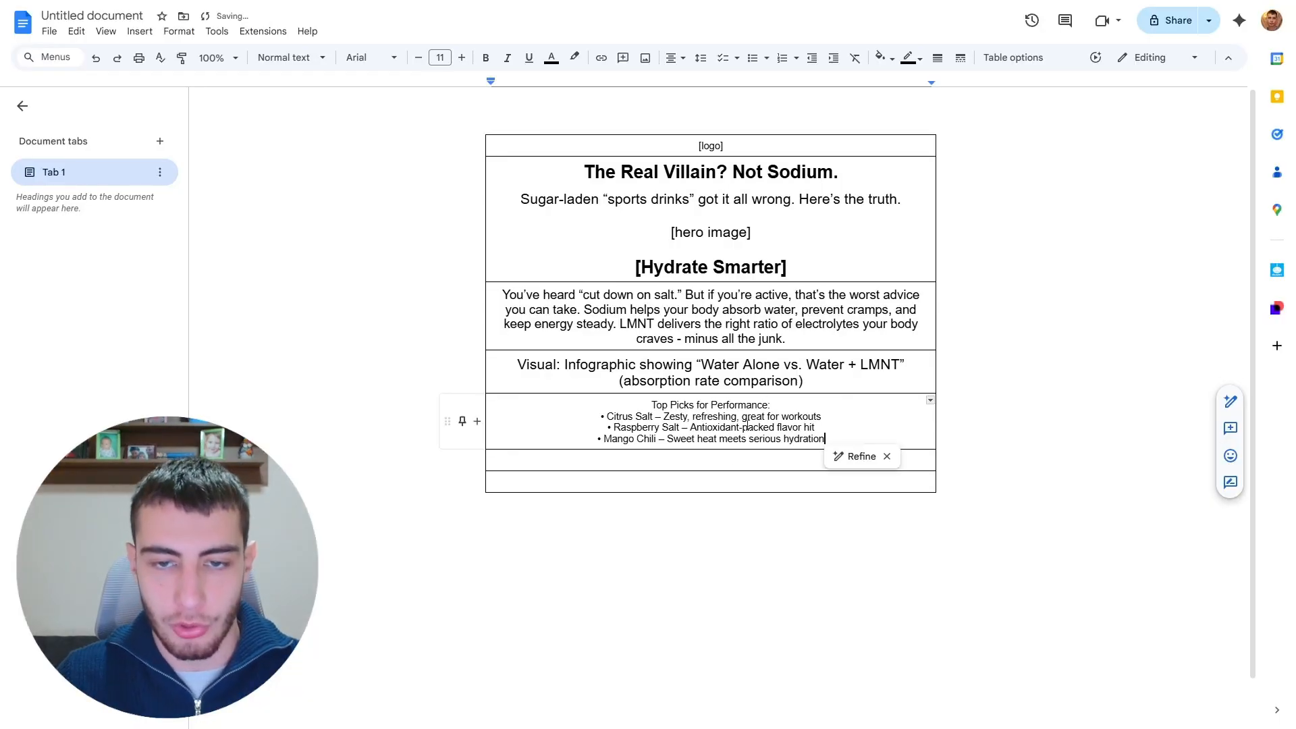
Step: Move the "Top Picks for Performance:" heading into the empty row below the product list
left_click(740, 463)
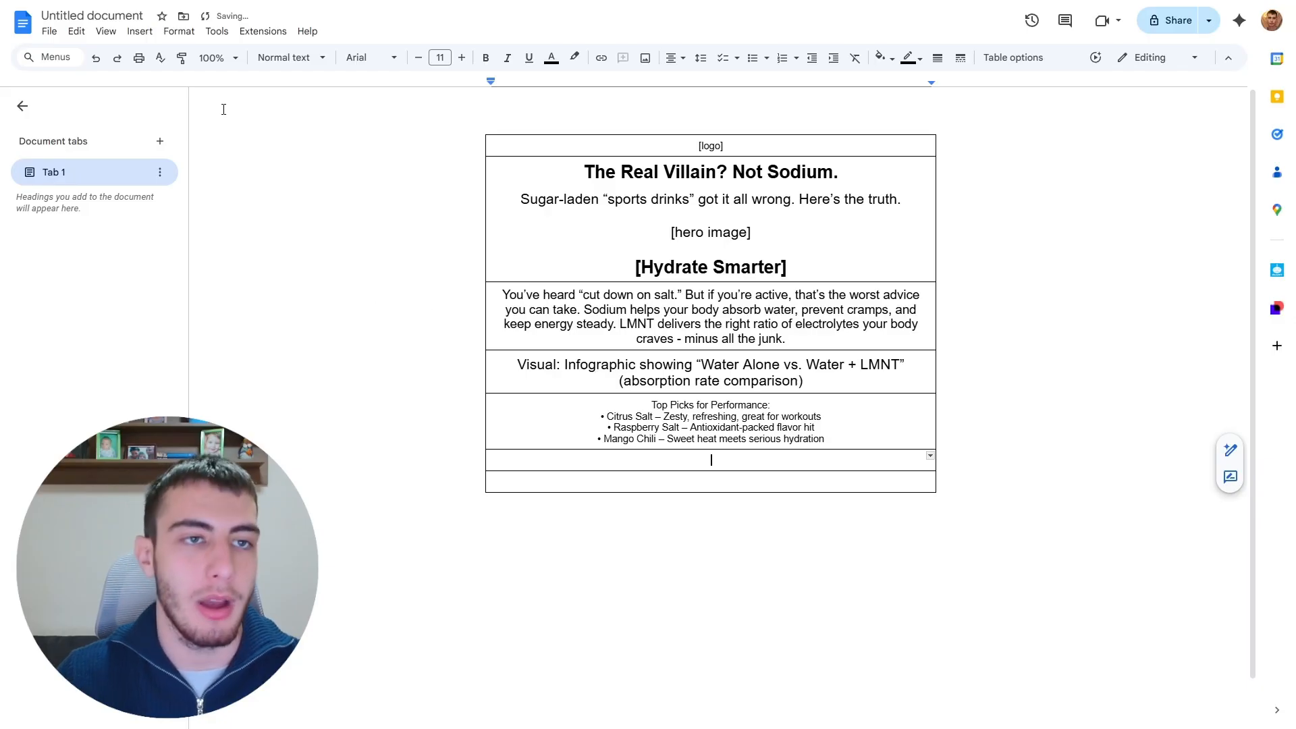
left_click(140, 31)
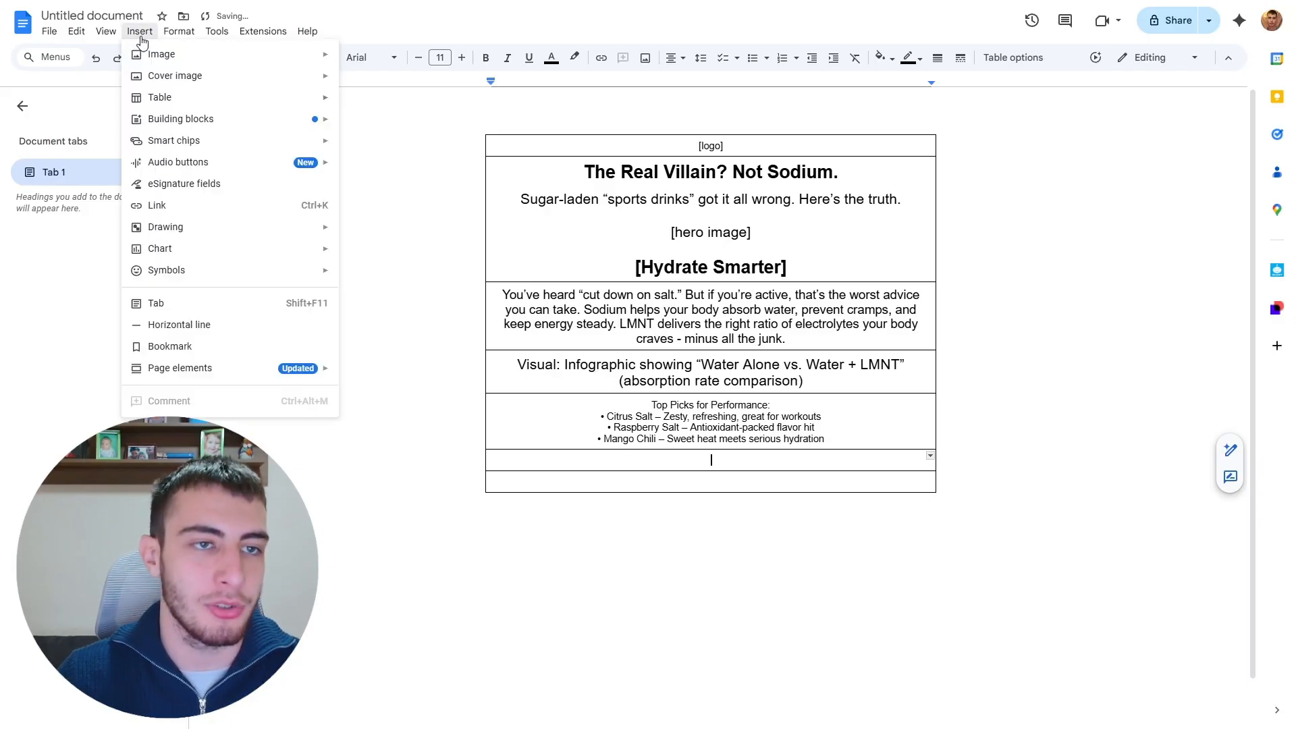
left_click(754, 454)
left_click_drag(781, 403, 647, 405)
key("ctrl+x")
left_click(746, 457)
key("ctrl+v")
Step: Increase the "Top Picks for Performance:" heading to font size 18
left_click_drag(786, 460, 566, 460)
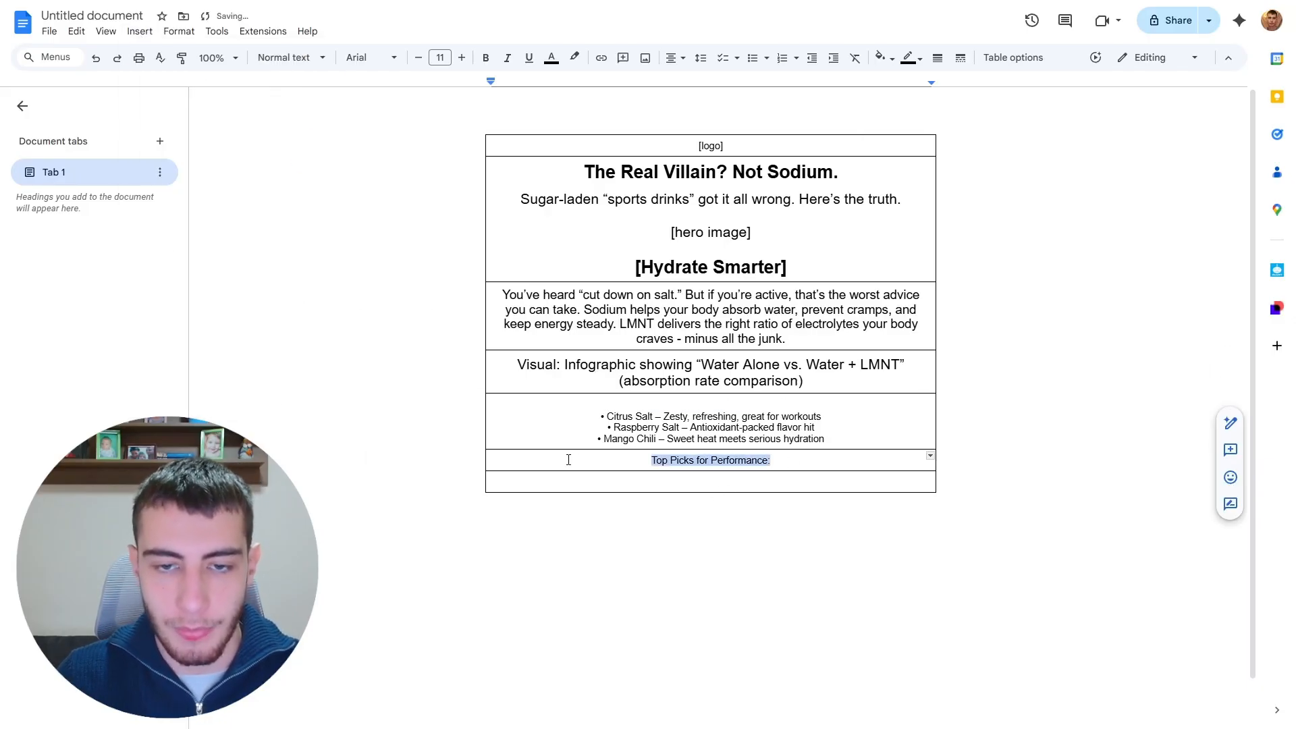
left_click(463, 59)
left_click(463, 60)
left_click(463, 59)
left_click(463, 59)
left_click(463, 60)
left_click(463, 60)
left_click(463, 59)
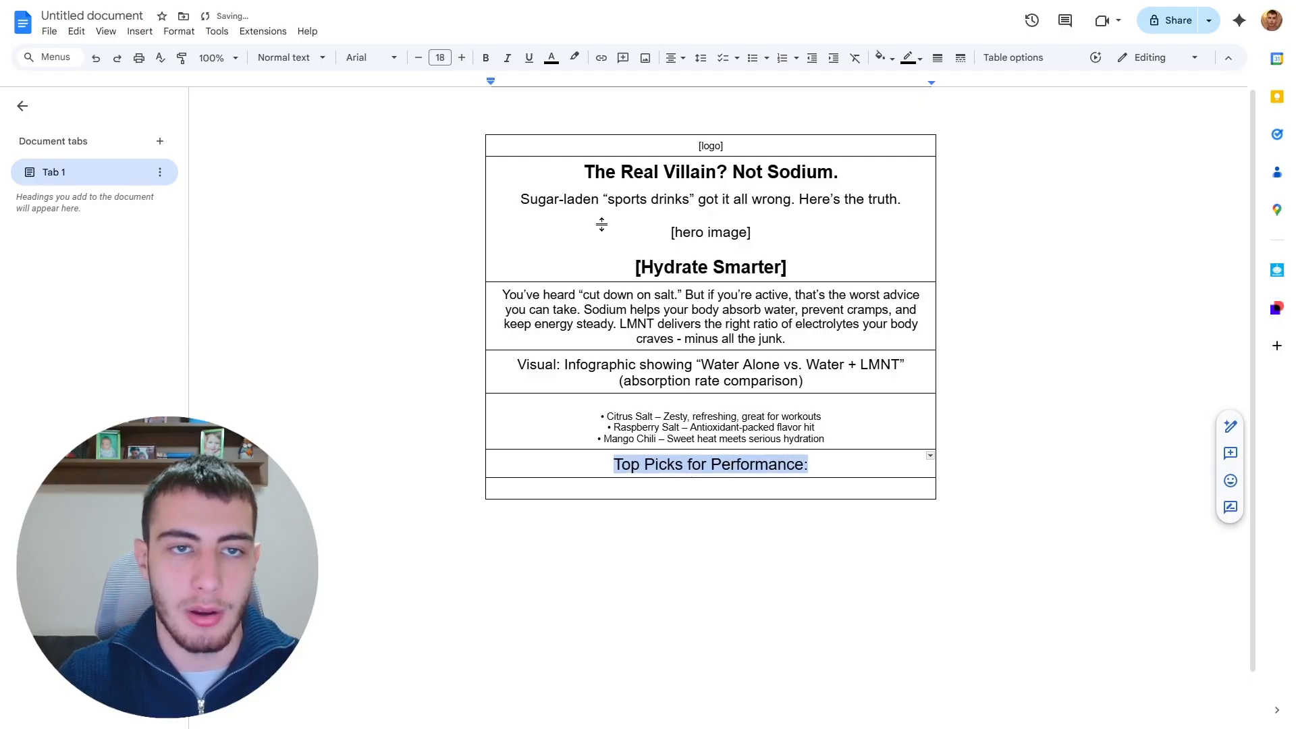
Step: Remove the colon from the "Top Picks for Performance" heading, make it bold and add blank lines below it
left_click(814, 462)
key("BackSpace")
left_click_drag(813, 462, 570, 467)
key("ctrl+b")
left_click(839, 463)
key("Return")
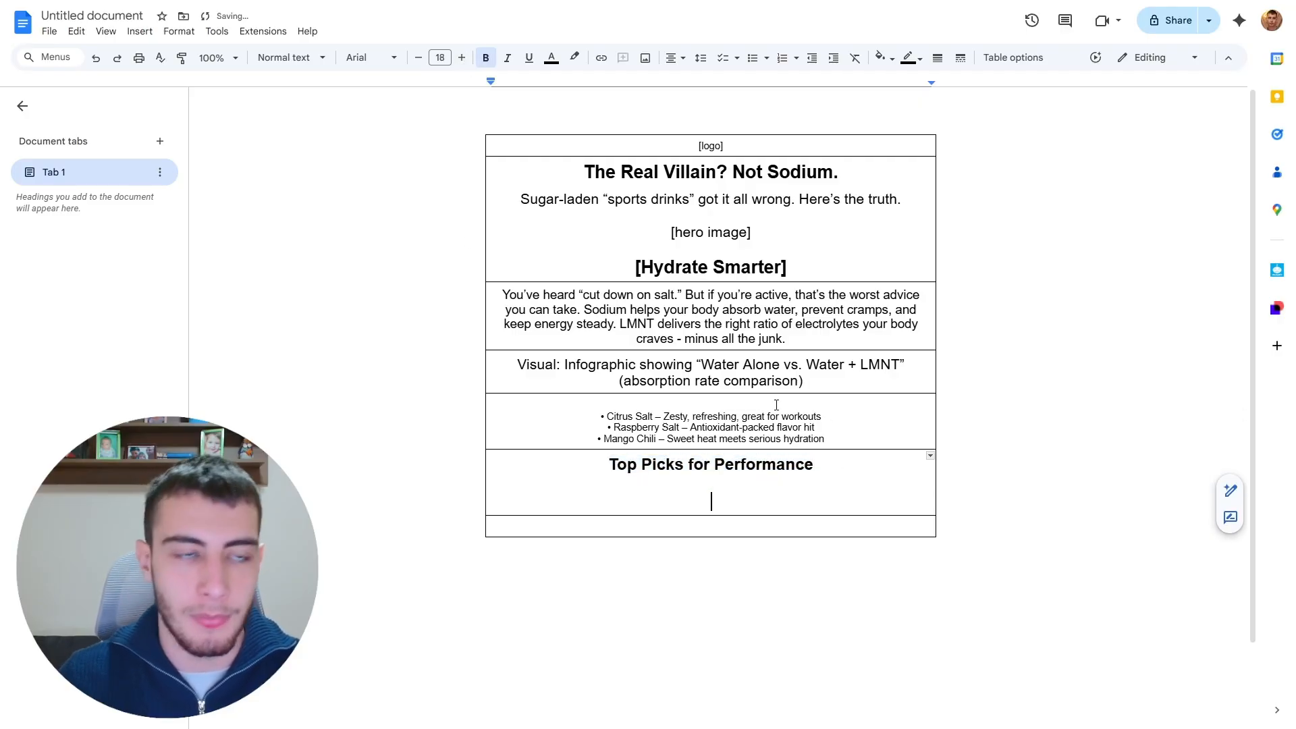
Step: Insert a nested table with three columns and one row below the "Top Picks for Performance" heading
left_click(139, 31)
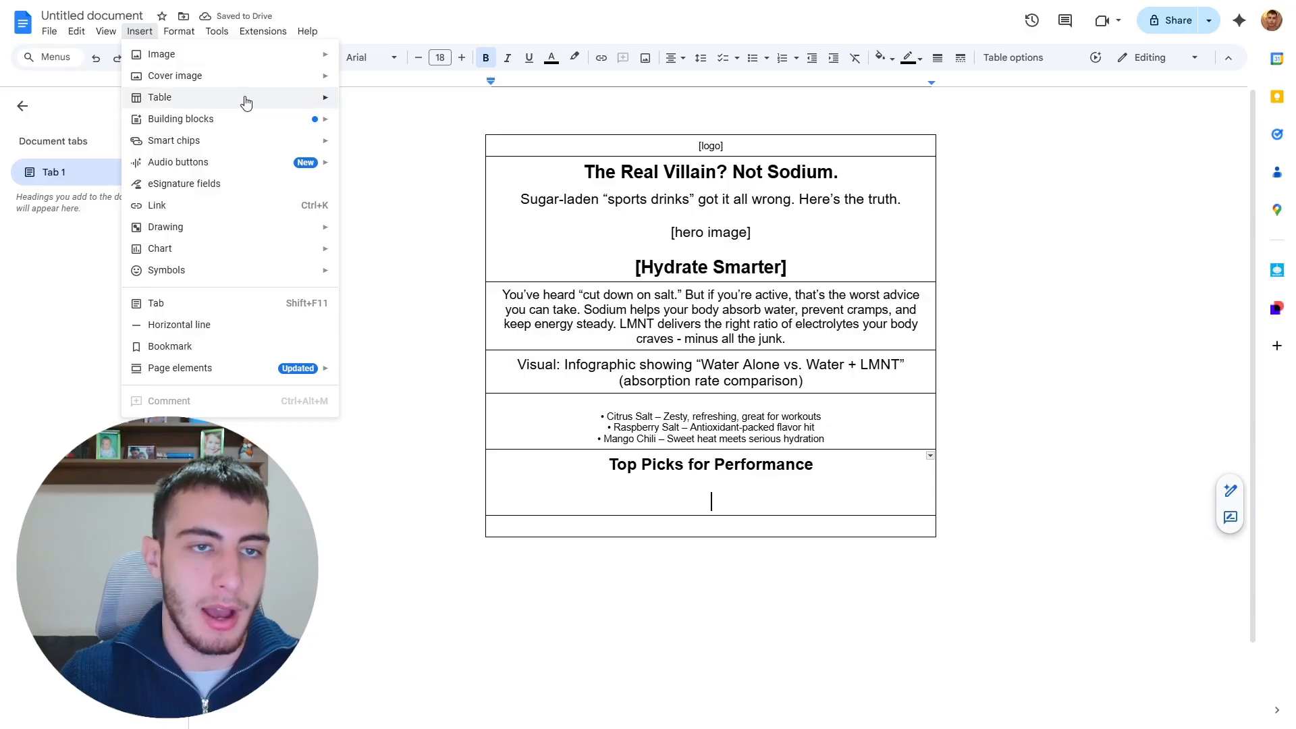
mouse_move(246, 102)
left_click(373, 135)
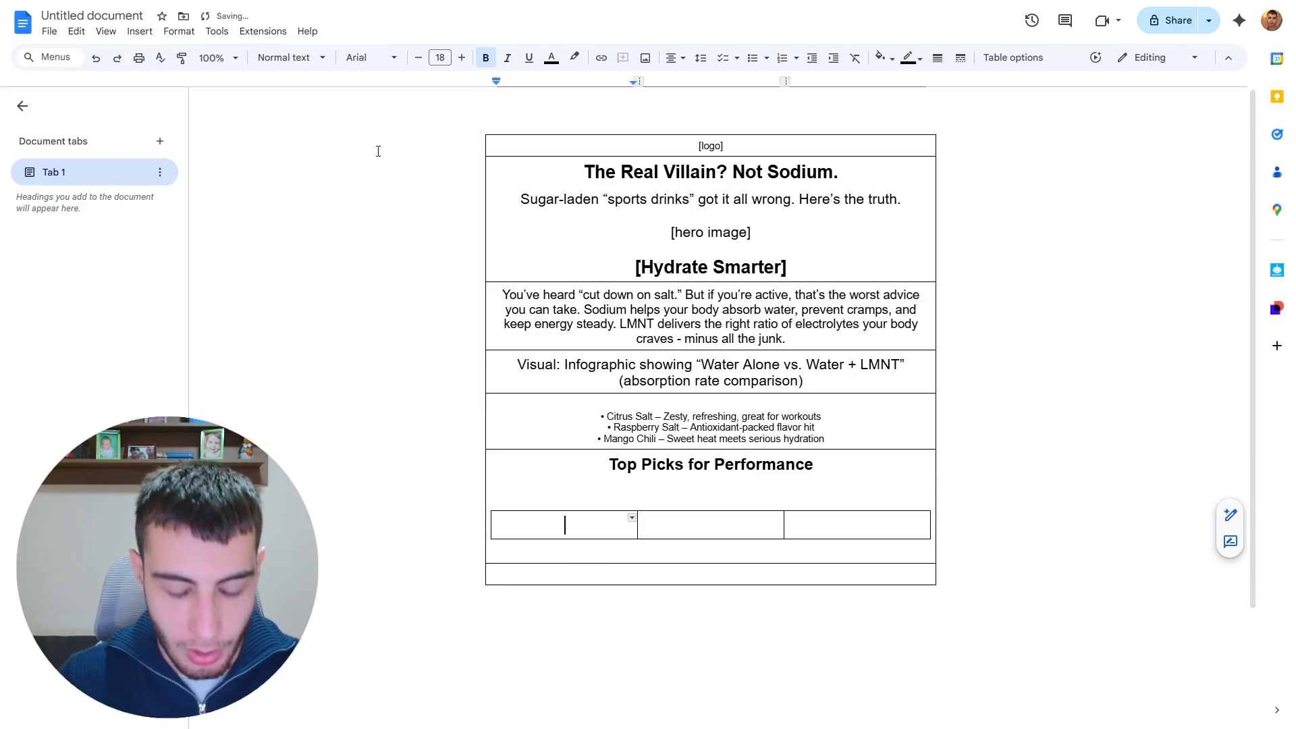
Step: Fill the nested table's first cell with "Citrus Salt", "[product image]" and "[SHOP NOW]" on separate, spaced lines
type("Citrus Salt")
key("Return")
type("[]")
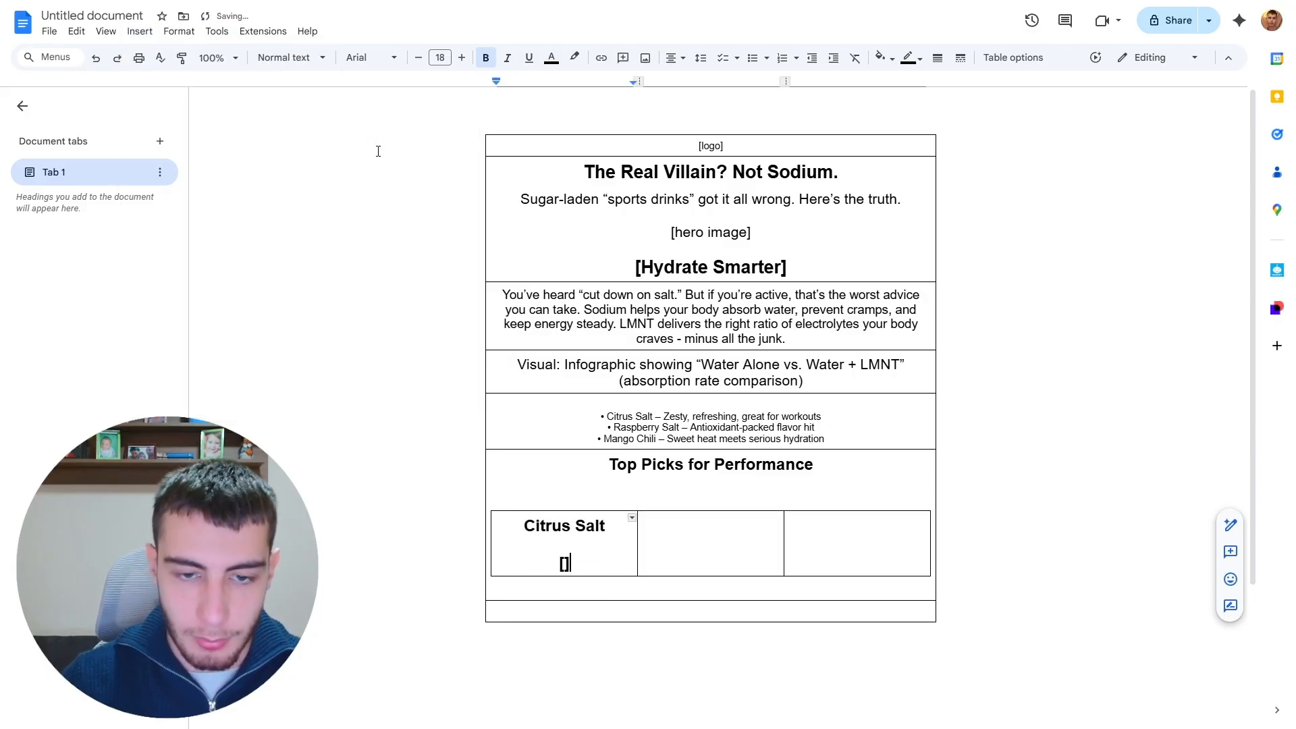
type("product image")
key("Right")
key("Return")
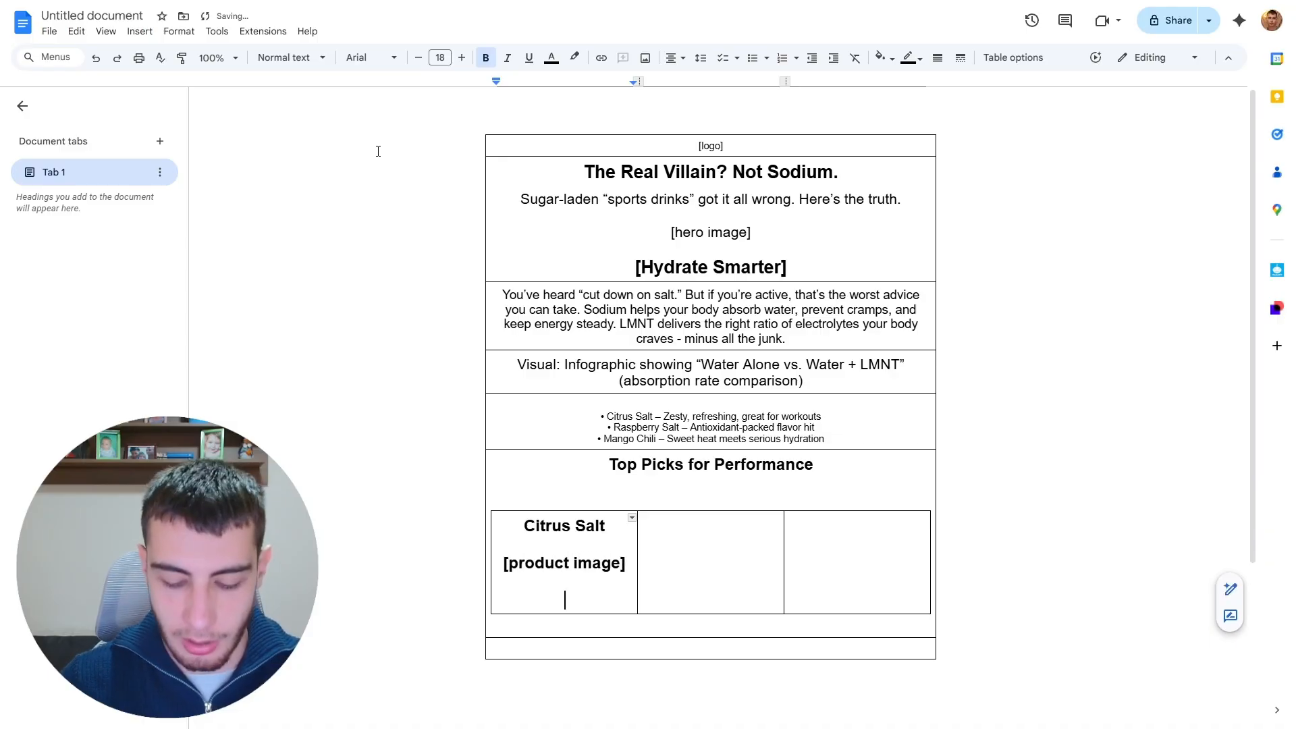
type("[SHOP NOW")
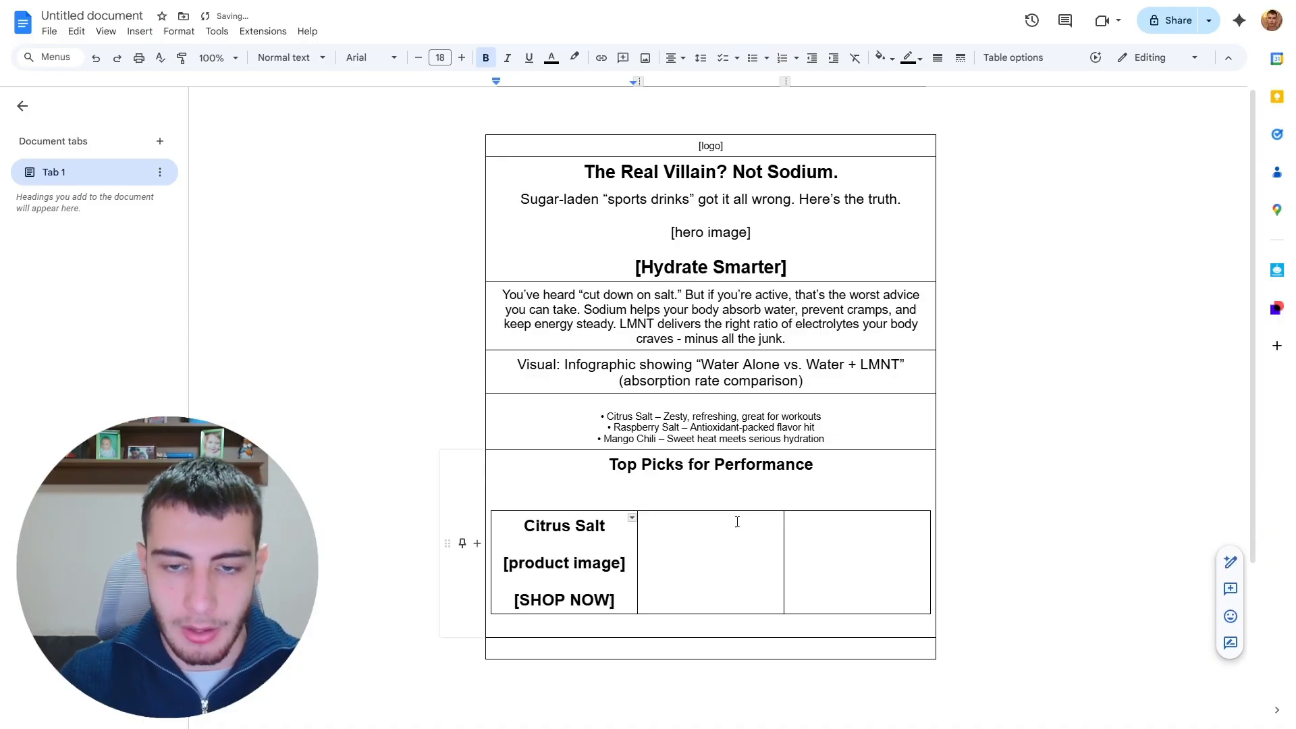
Step: Enter "Raspberry Salt" in the nested table's middle cell with "[product image]" on a spaced line below it
left_click(733, 526)
type("rASPB")
key("BackSpace")
key("BackSpace")
key("BackSpace")
key("BackSpace")
key("BackSpace")
key("Caps_Lock")
type("Ras")
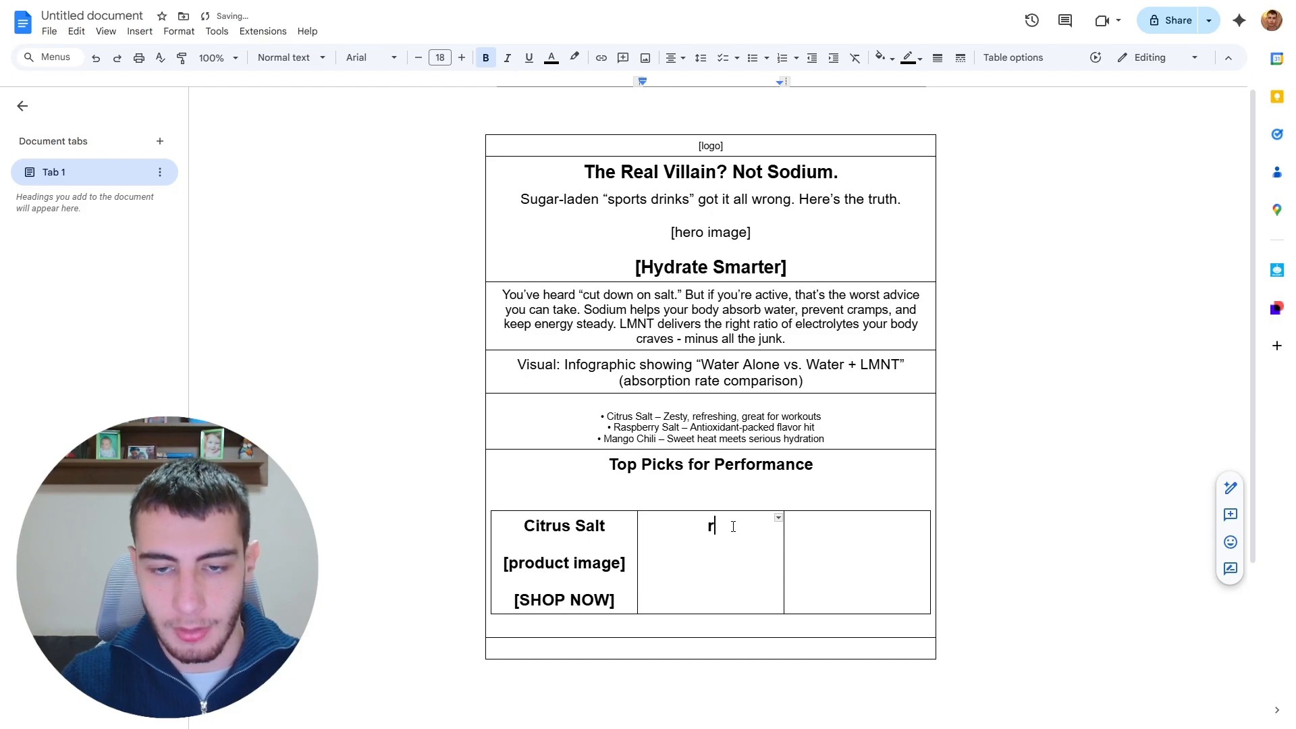
type("pberry Salt")
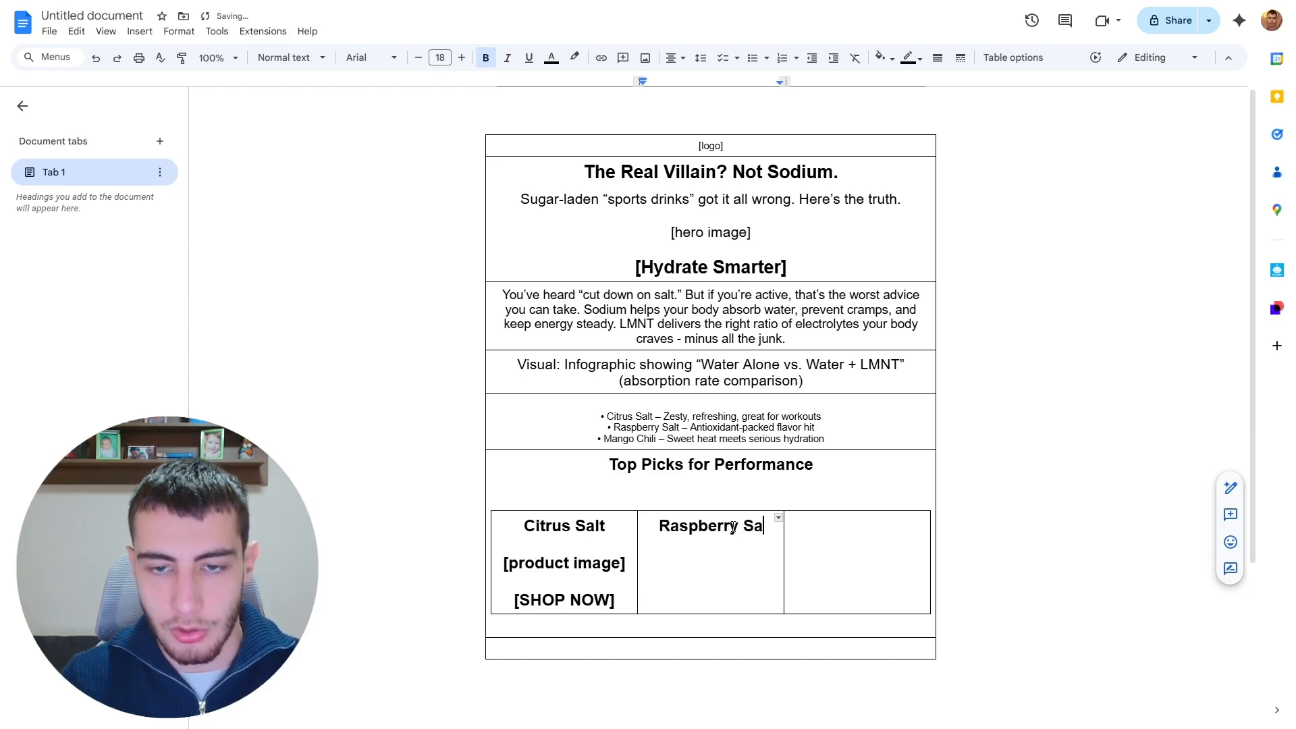
key("Return")
key("Return")
type("[]")
key("Left")
type("product image")
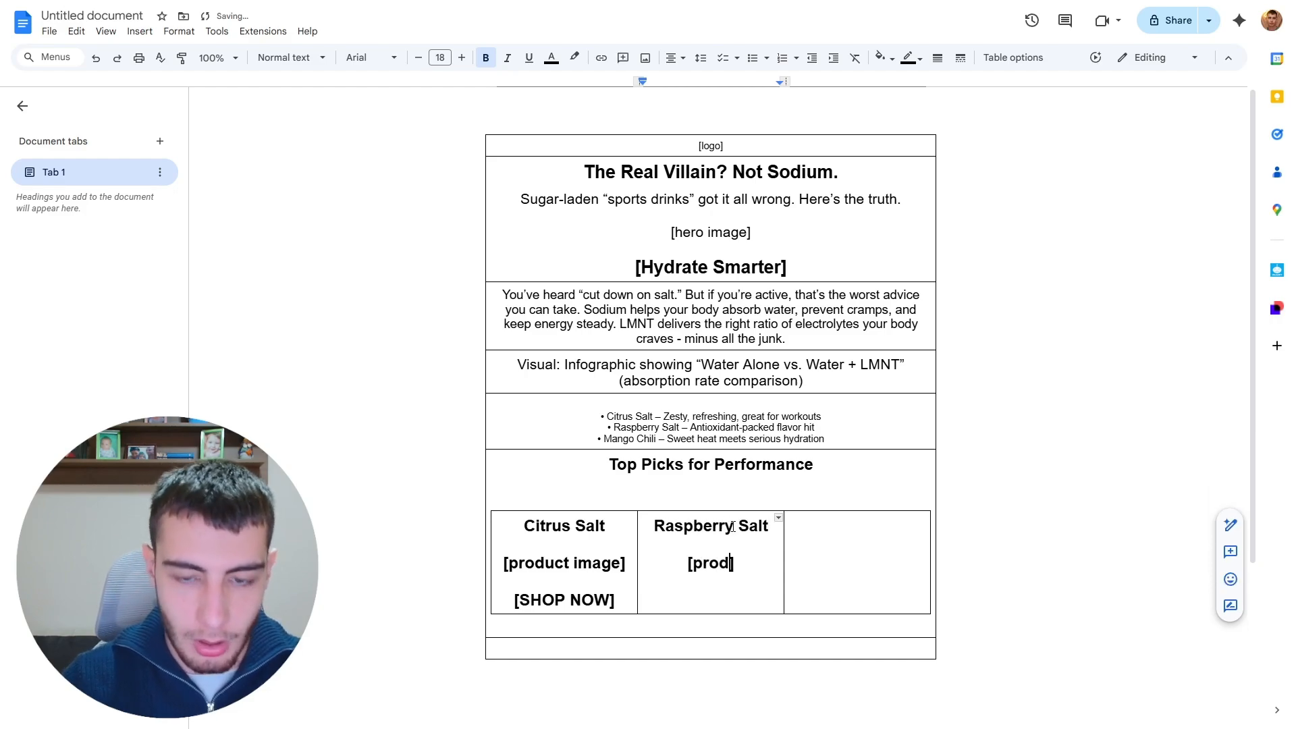
Step: Add "[SHOP NOW]" below the Raspberry Salt image placeholder and place the cursor in the third cell
key("End")
key("Return")
key("Return")
type("[]")
key("Left")
type("SAHOP")
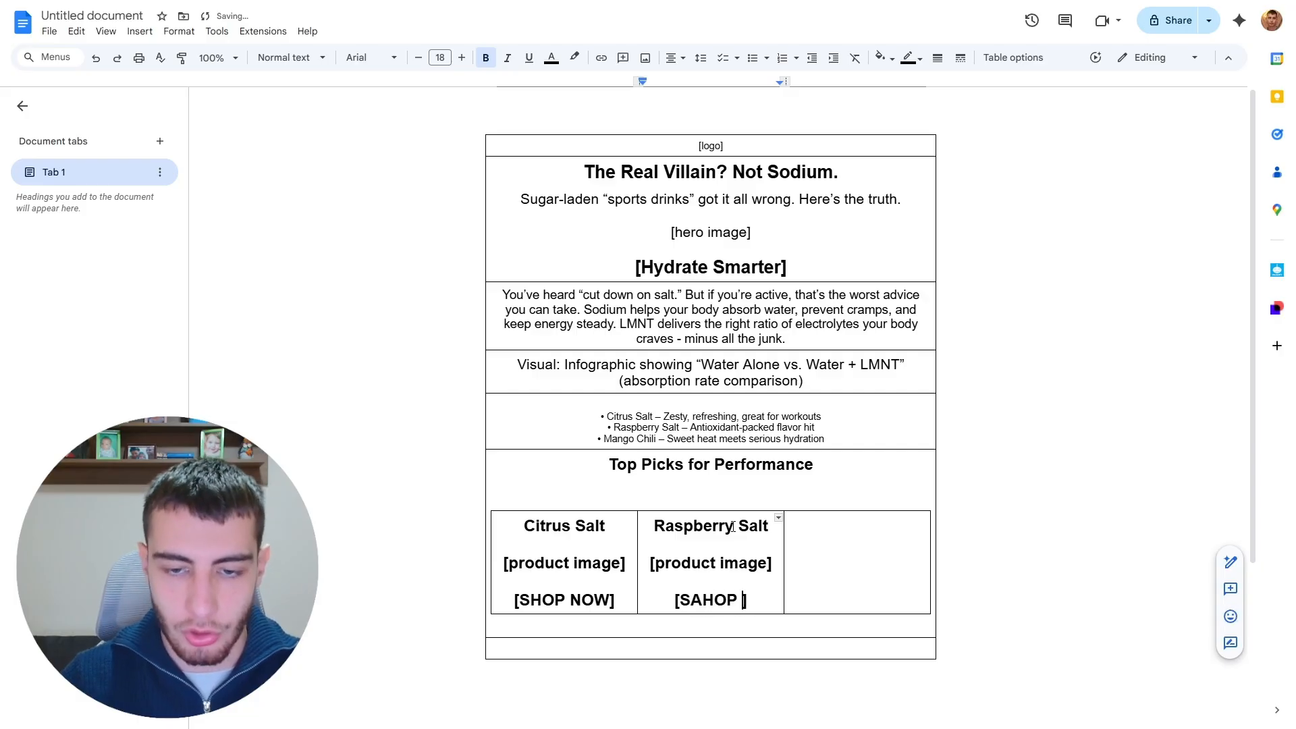
key("BackSpace")
key("BackSpace")
key("BackSpace")
key("BackSpace")
type("HOP NOW")
left_click(855, 552)
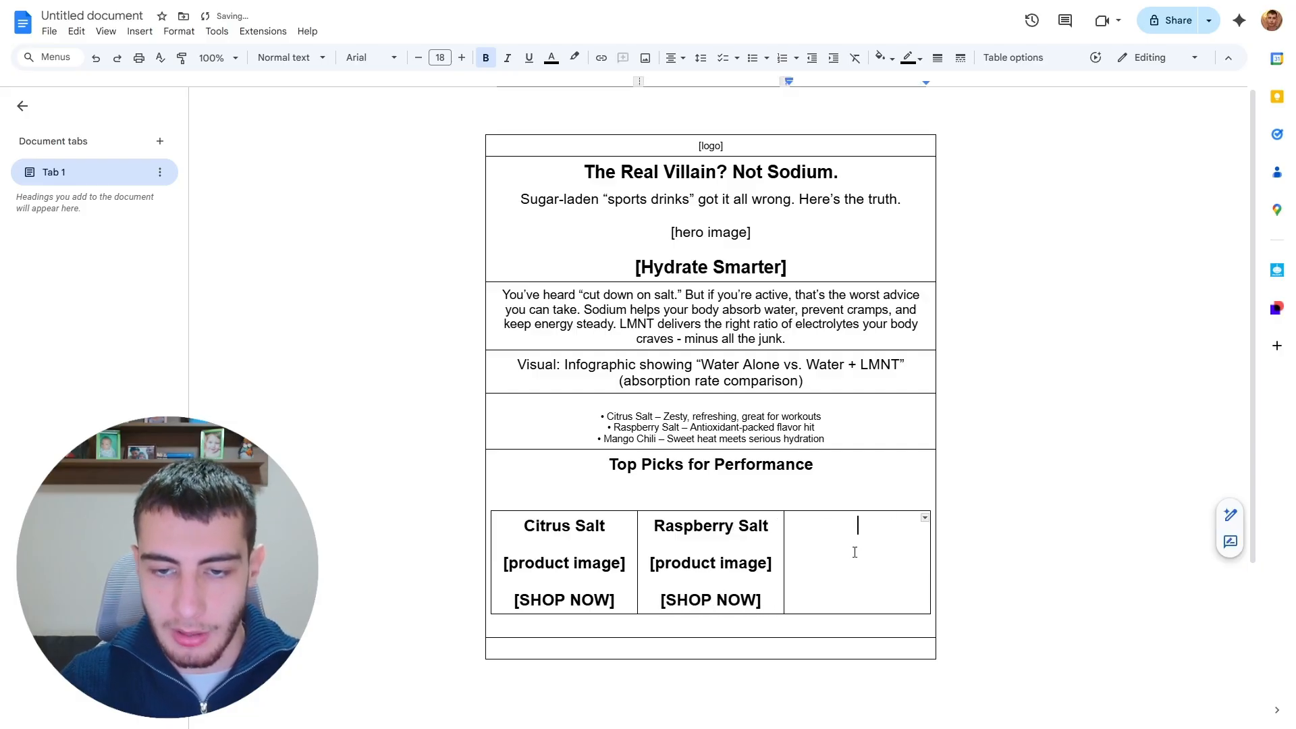
Step: Fill the nested table's third cell with "Mango Chili", "[product image]" and "[SHOP NOW]" on separate, spaced lines
type("Mango Chili")
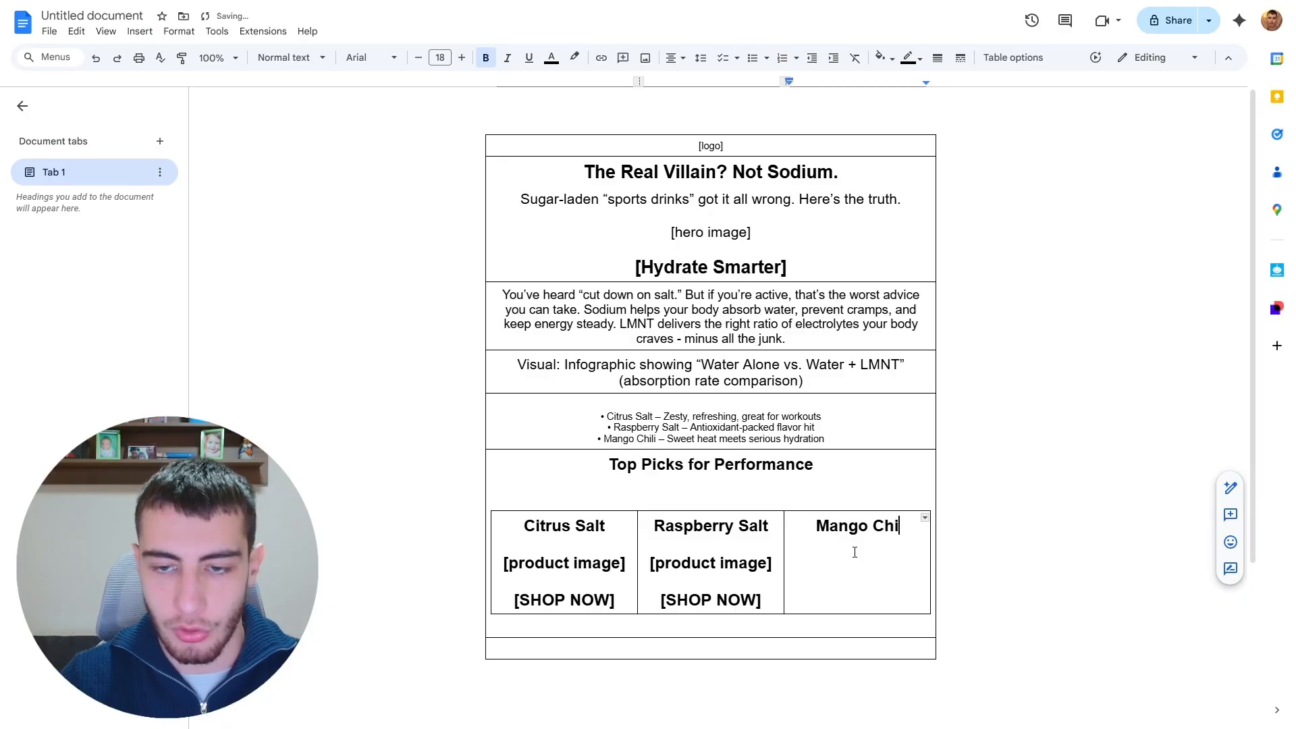
key("Return")
key("Return")
type("[product image]")
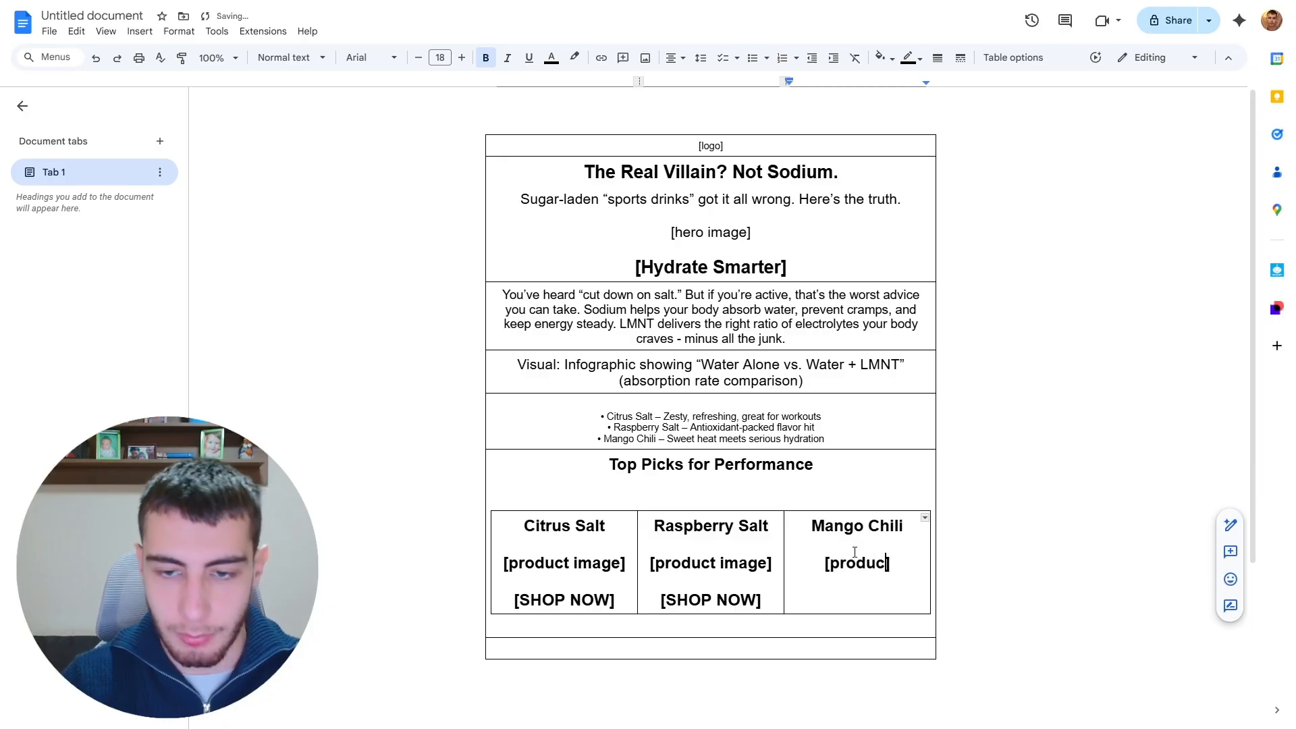
key("Return")
key("Return")
type("[SHOP NOW]")
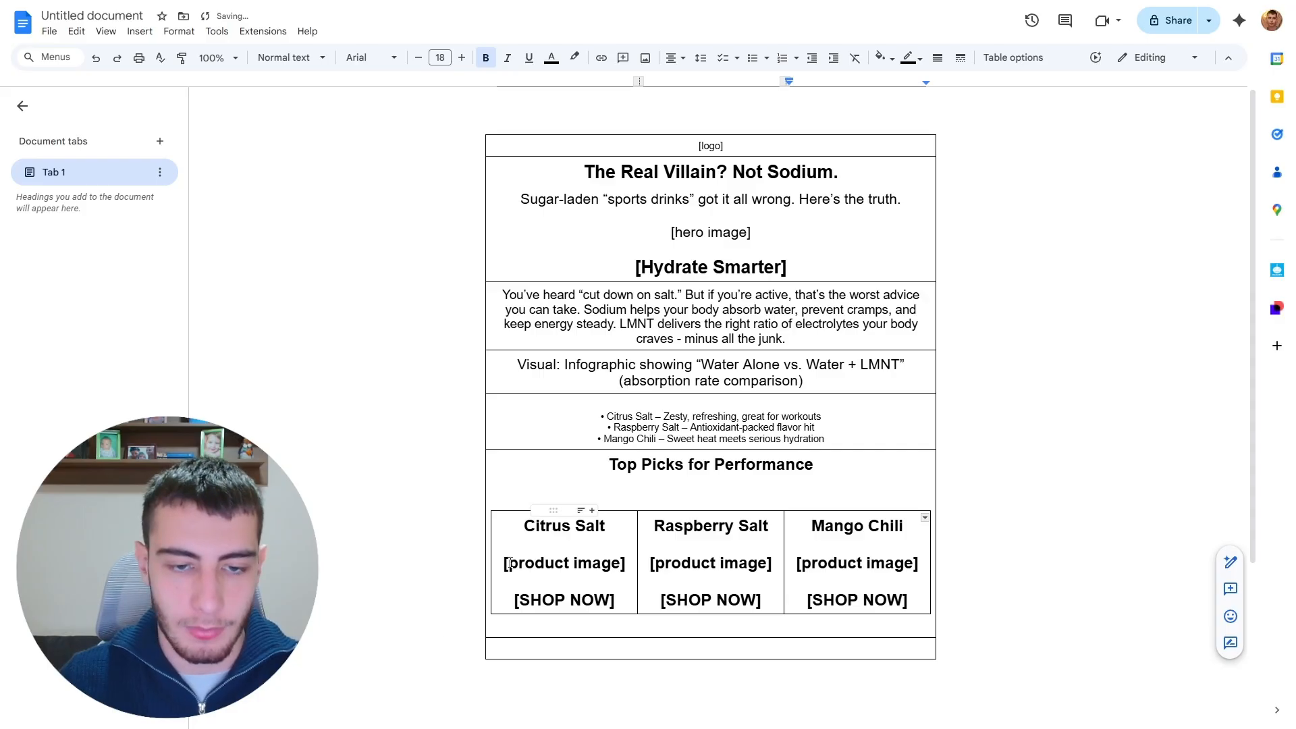
Step: Remove the bold formatting from the "[product image]" placeholder in all three product cells
left_click_drag(506, 563, 631, 563)
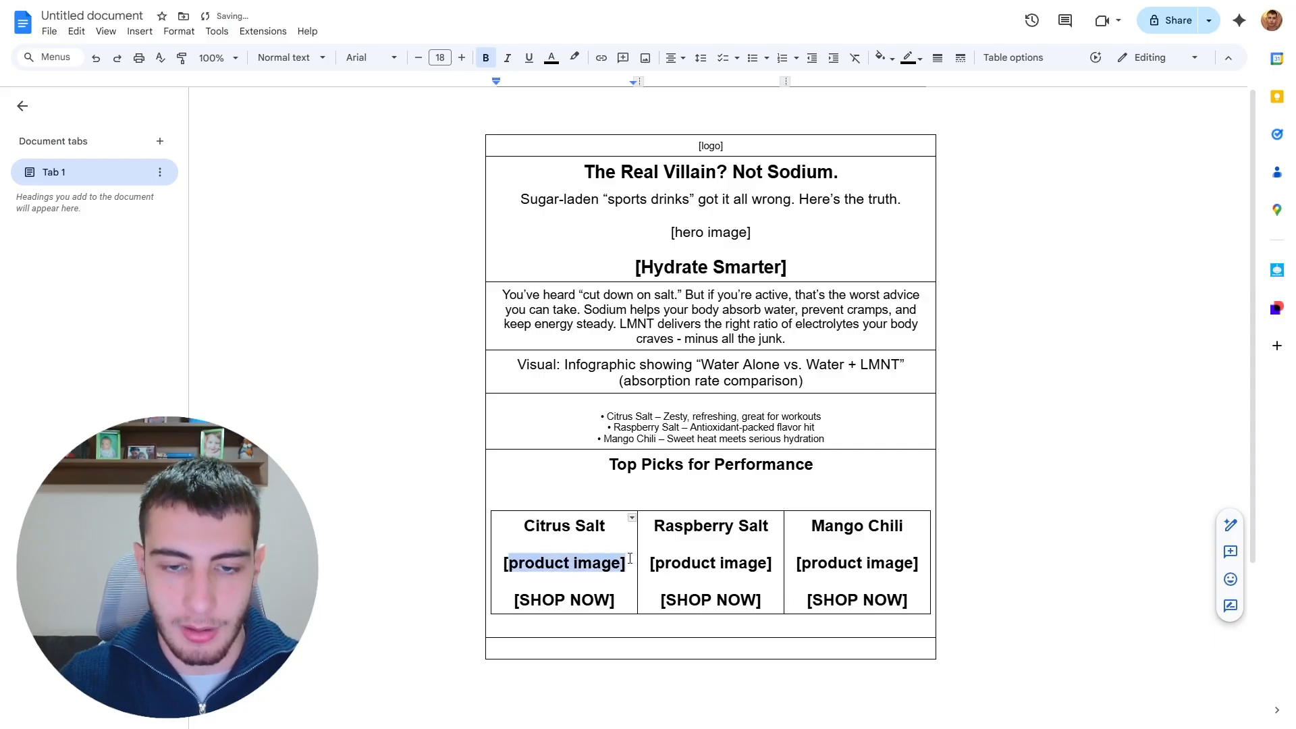
key("ctrl+b")
left_click_drag(772, 564, 648, 566)
key("ctrl+b")
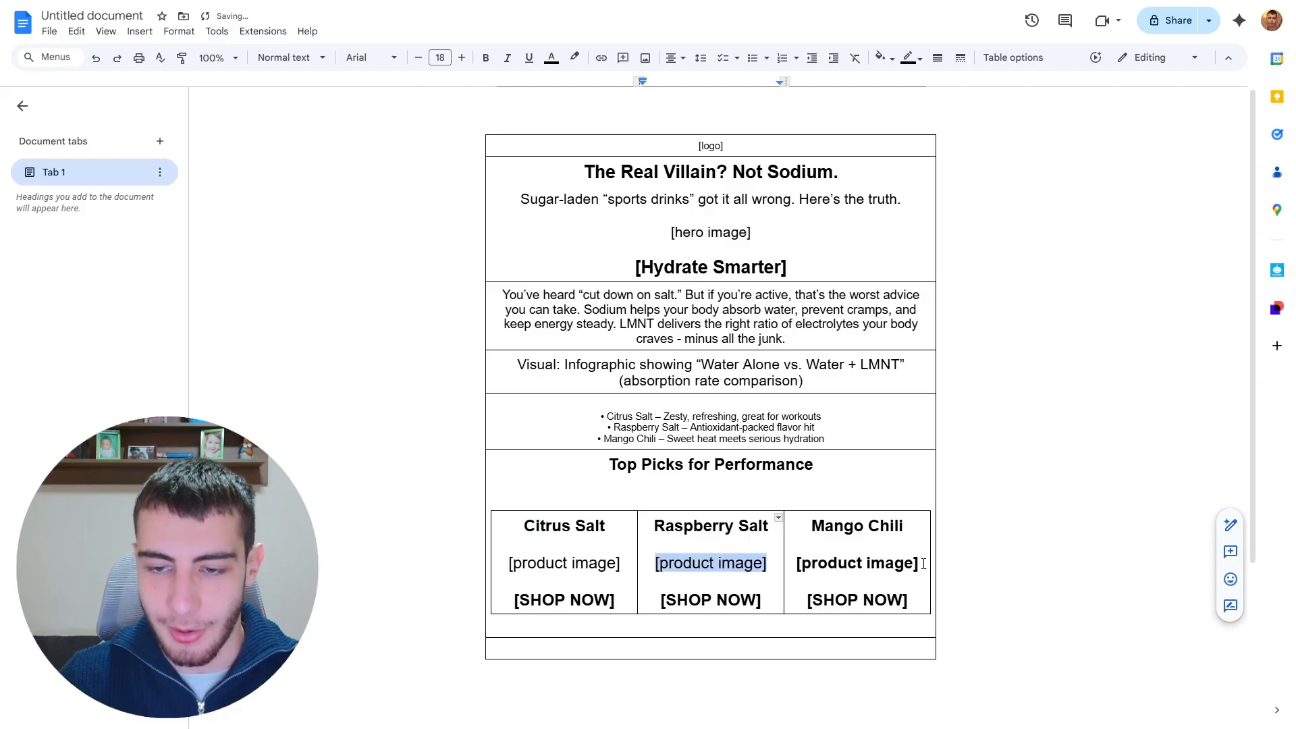
left_click_drag(923, 565, 794, 564)
key("ctrl+b")
Step: Delete the extra blank line above the product table and add empty square brackets on a new line below it
left_click(719, 492)
key("BackSpace")
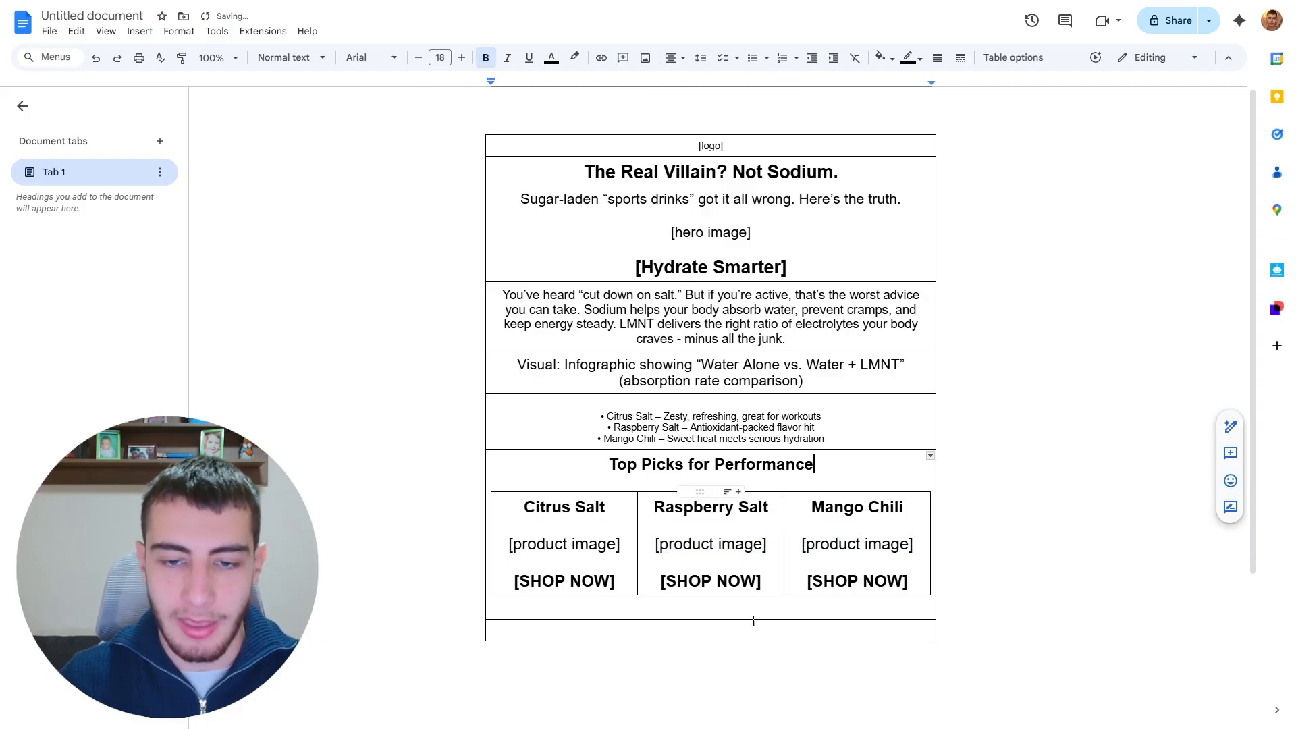
left_click(755, 608)
key("Return")
type("[]")
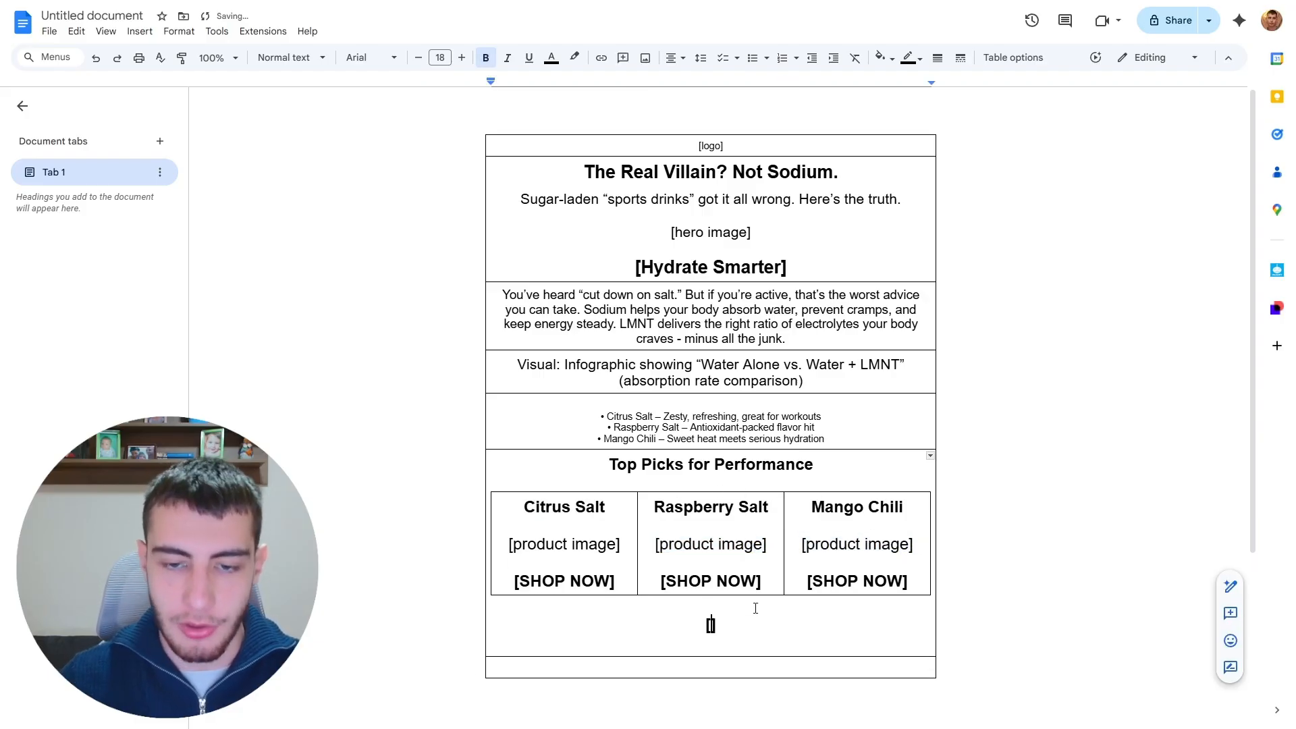
scroll(551, 320, "down", 4)
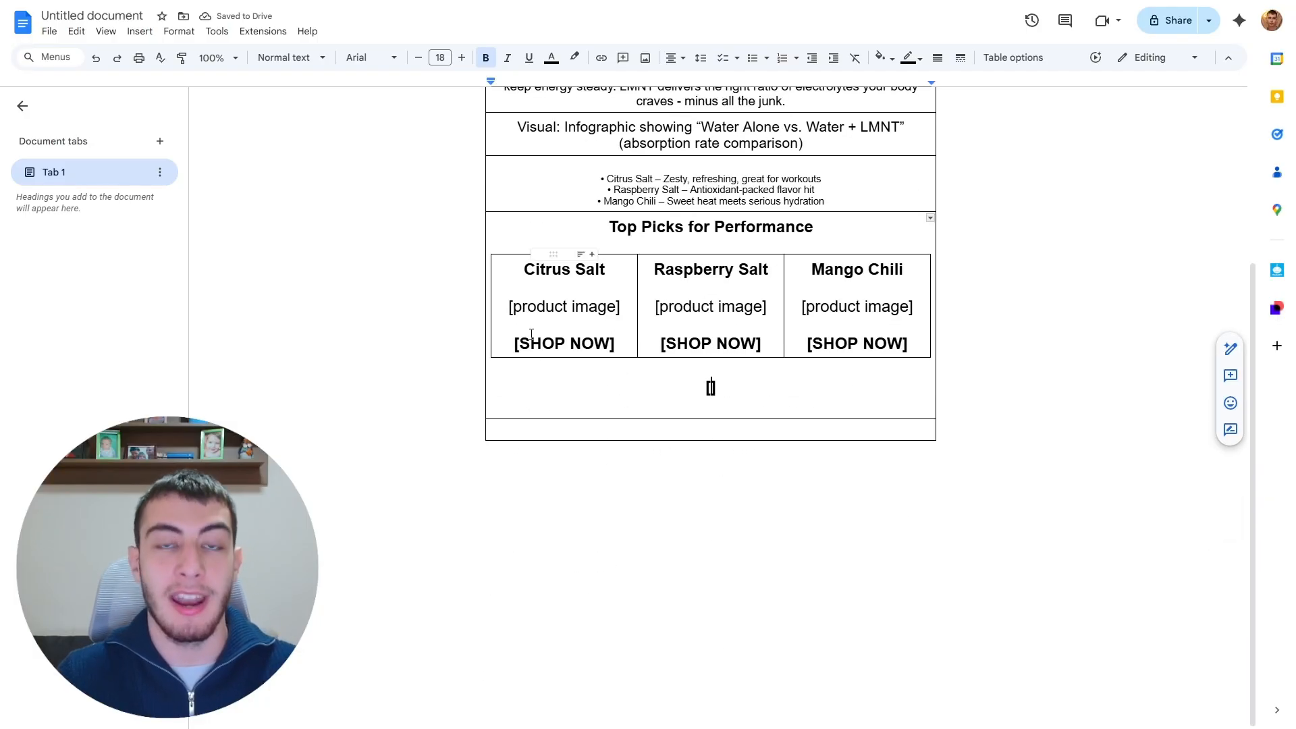
left_click_drag(513, 343, 620, 341)
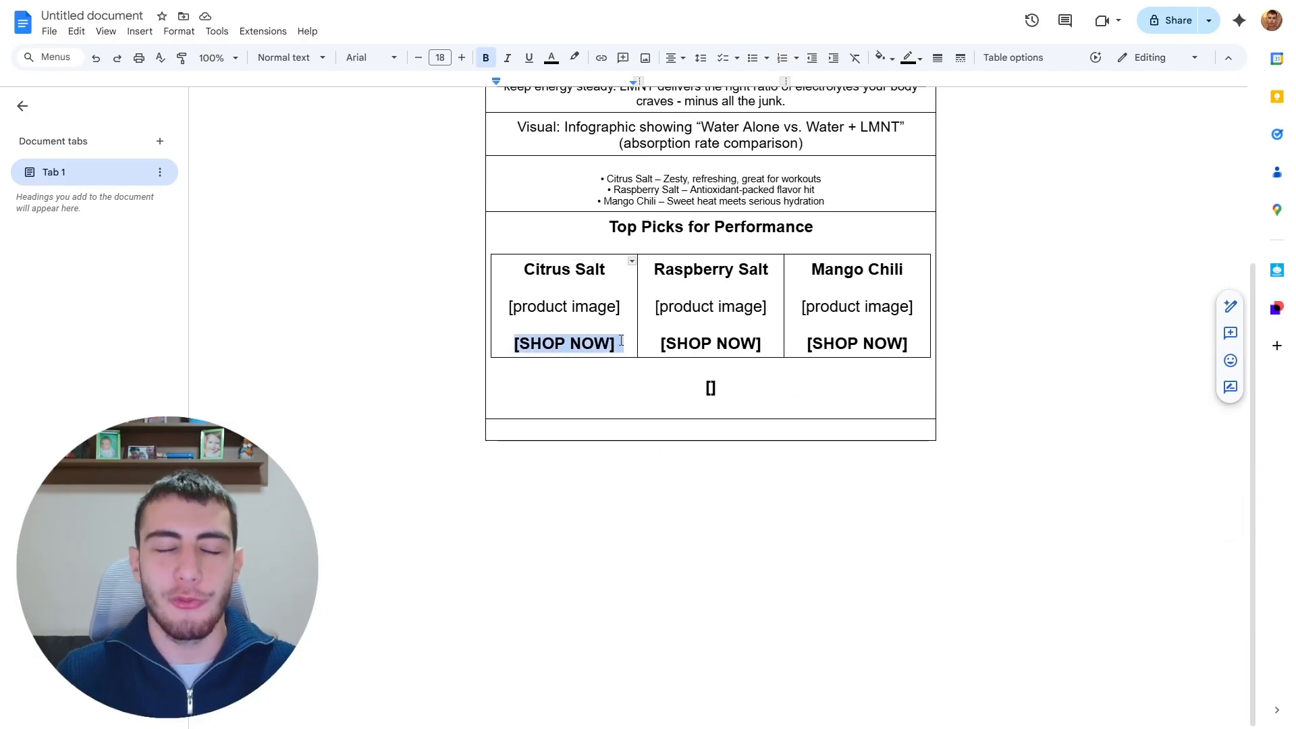
left_click(621, 340)
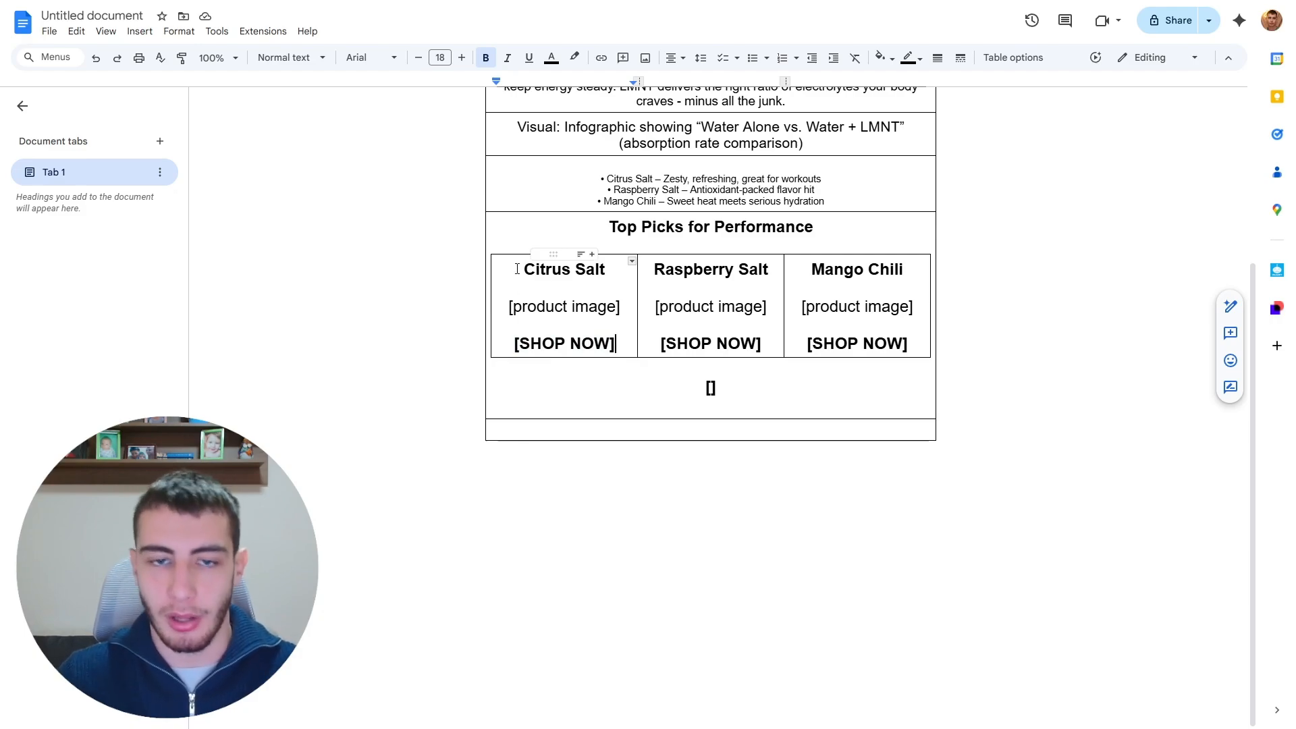
left_click_drag(524, 269, 480, 308)
left_click(629, 305)
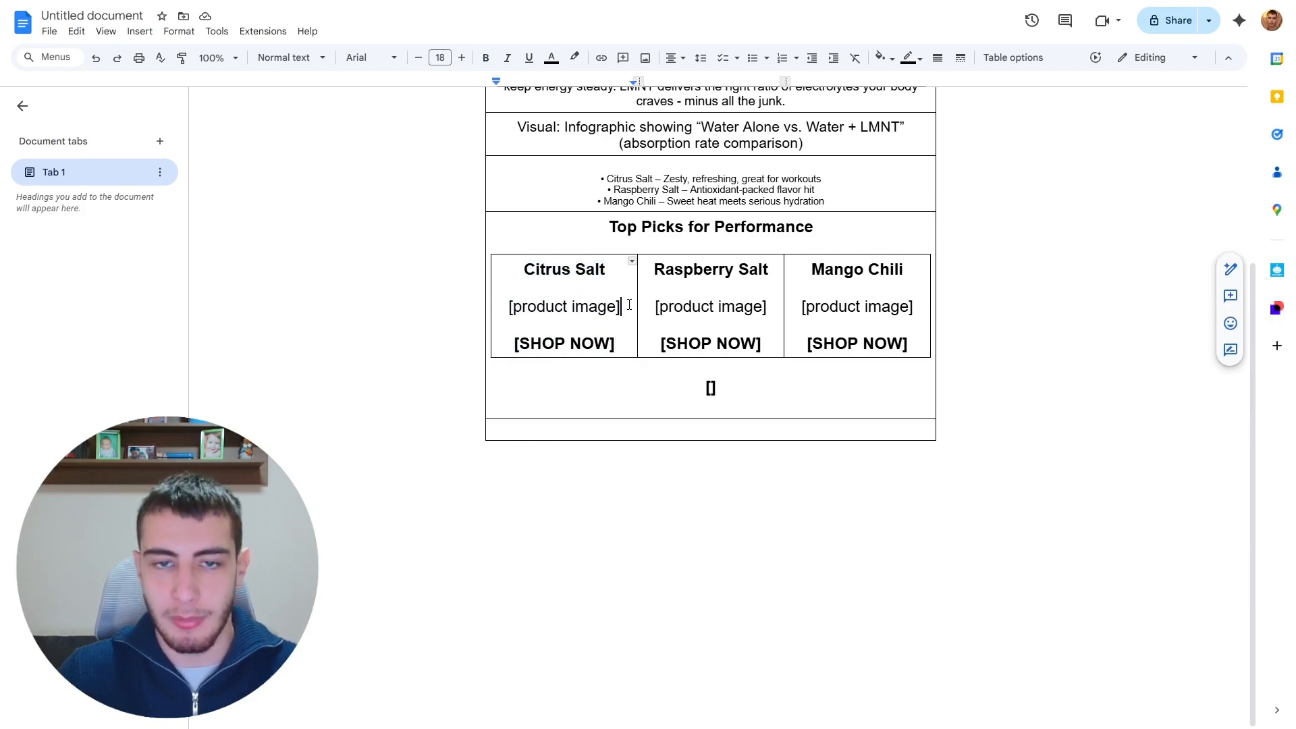
left_click_drag(623, 343, 510, 343)
left_click(622, 342)
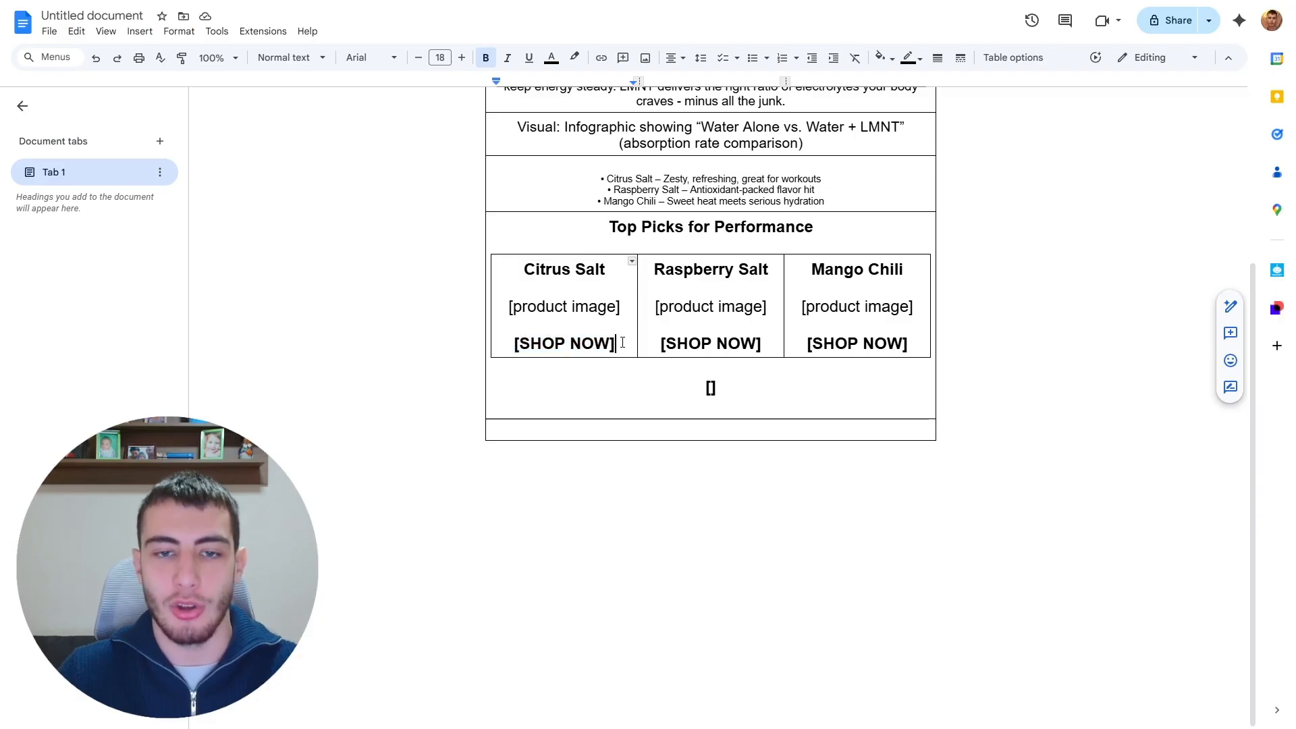
scroll(622, 342, "up", 3)
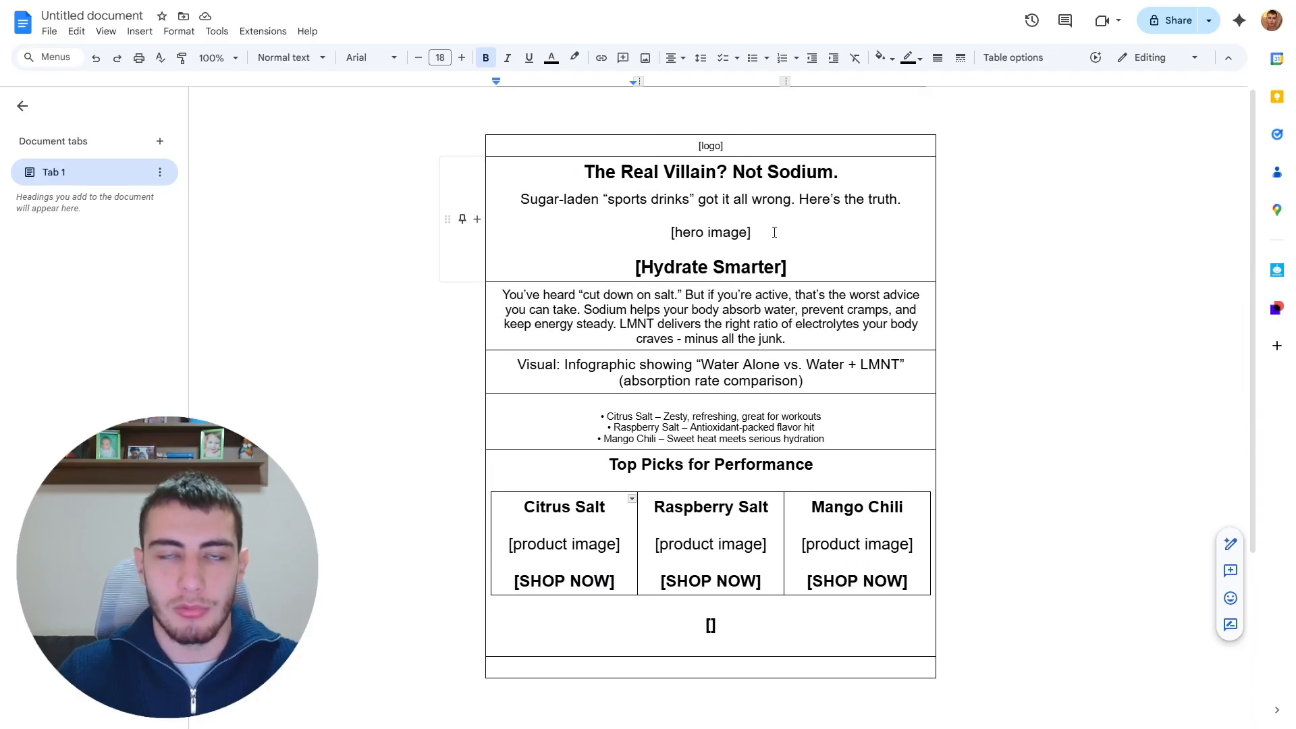
scroll(650, 219, "down", 2)
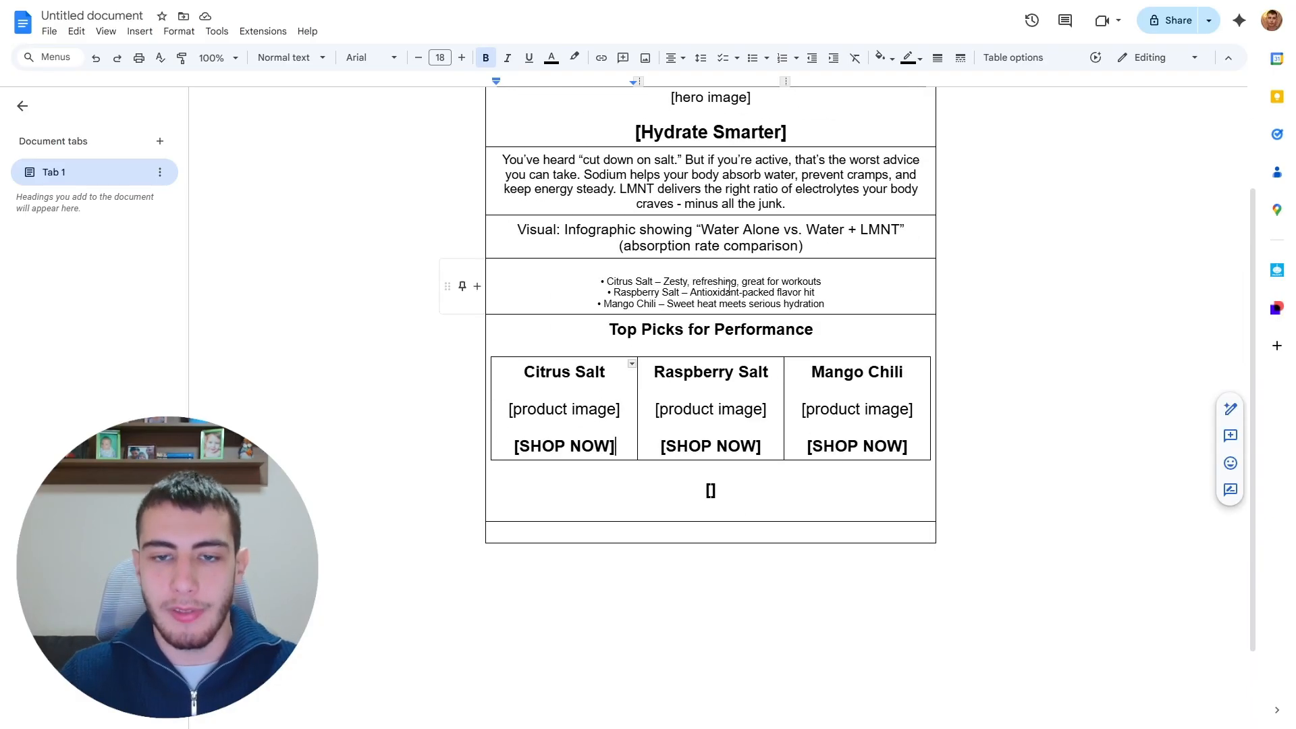
scroll(728, 286, "down", 1)
mouse_move(674, 305)
left_mouse_down()
mouse_move(782, 316)
mouse_move(653, 308)
left_mouse_up()
left_click(864, 305)
left_click(768, 308)
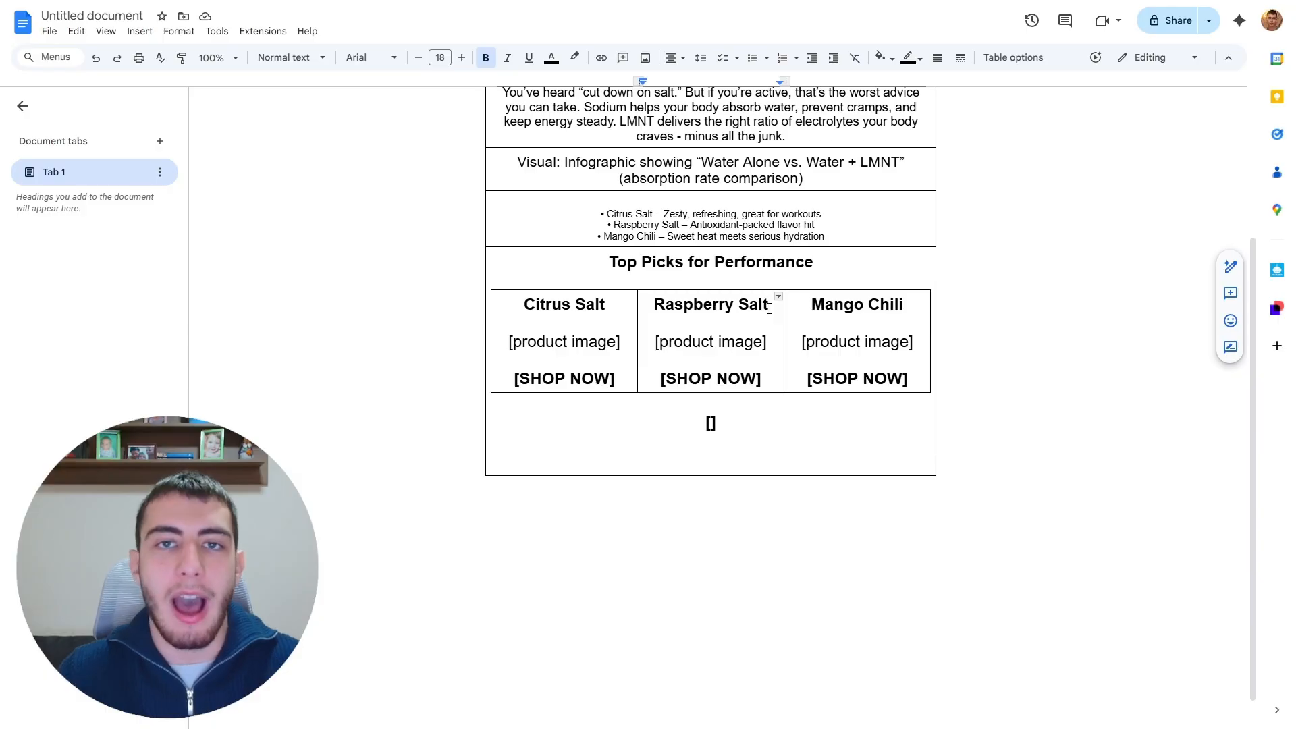
Step: Enter "SHOP NOW" inside the empty brackets below the product table
left_click(712, 420)
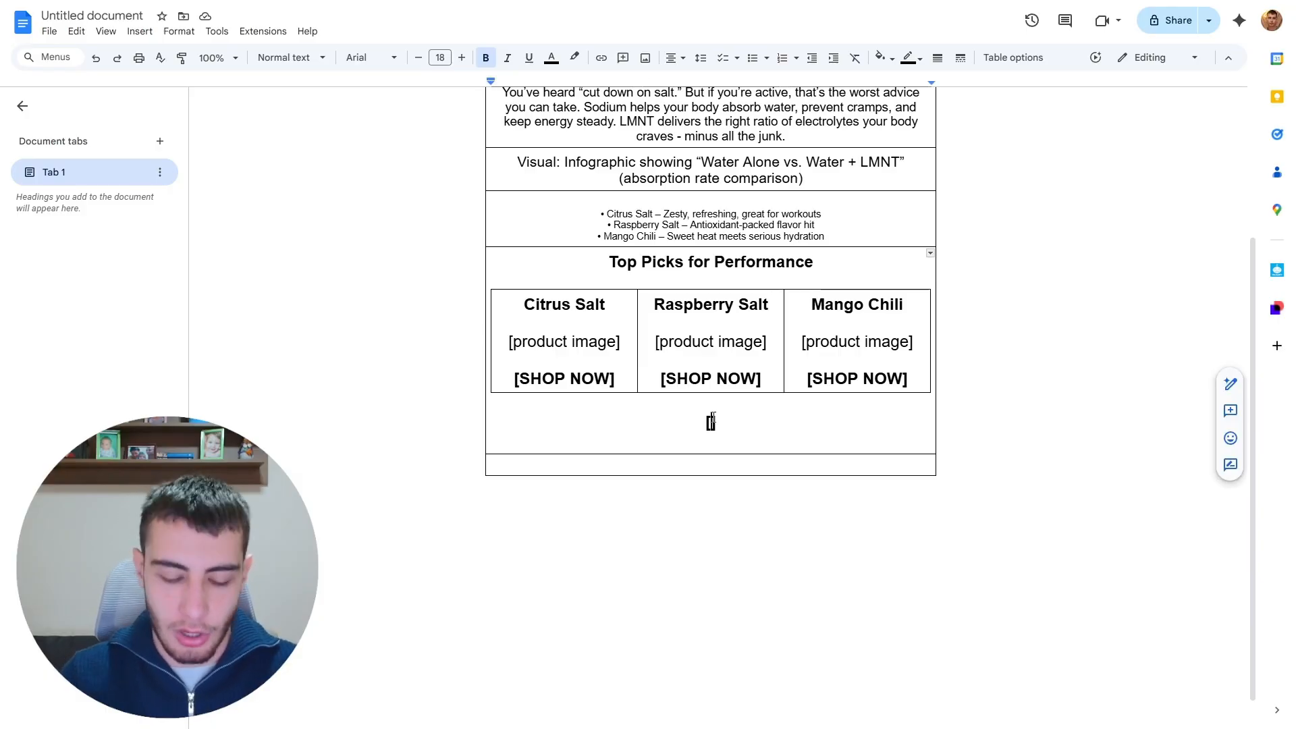
type("SHOP NOW")
left_click_drag(762, 423, 629, 426)
left_click(783, 421)
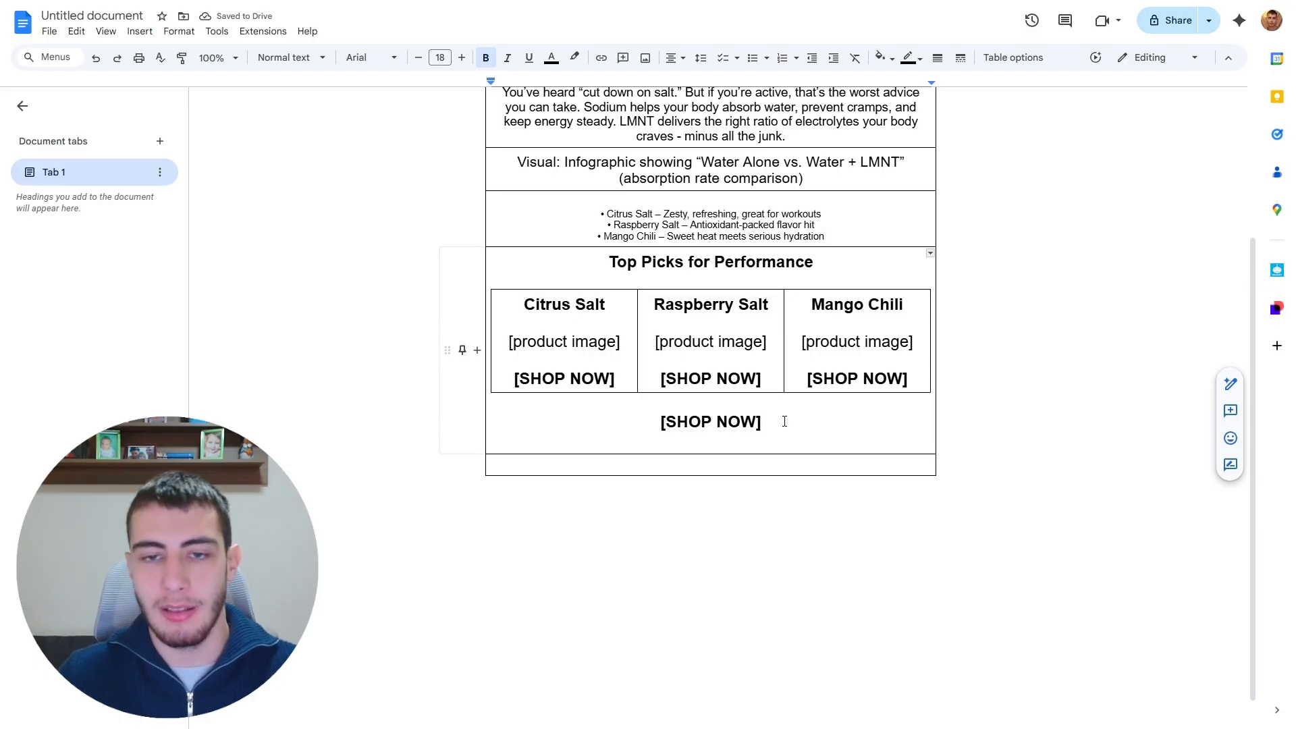
left_click_drag(655, 309, 772, 312)
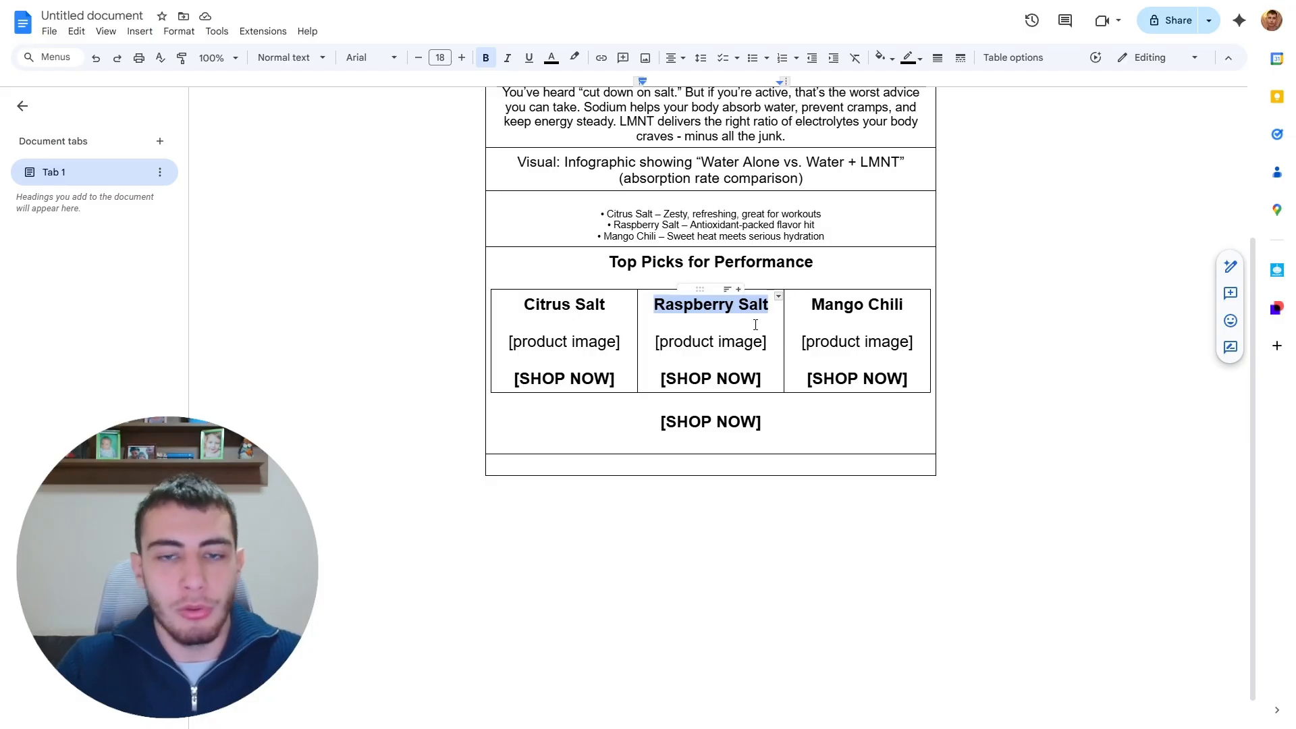
left_click(770, 341)
left_click_drag(763, 379, 656, 379)
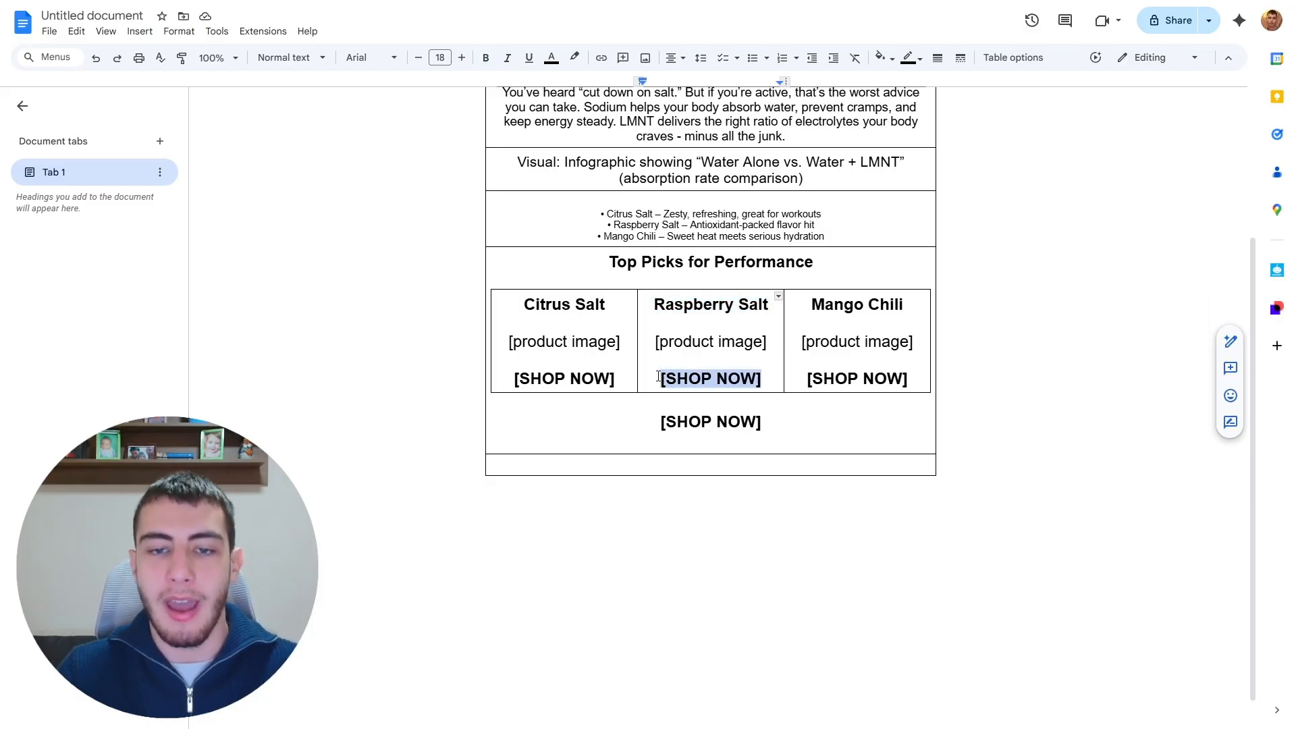
Step: Replace the button text inside the brackets below the product table with "SEE ALL FLAVORS"
left_click_drag(768, 422, 599, 421)
key("Right")
key("Left")
key("BackSpace")
key("BackSpace")
key("BackSpace")
key("BackSpace")
key("BackSpace")
key("BackSpace")
key("BackSpace")
key("BackSpace")
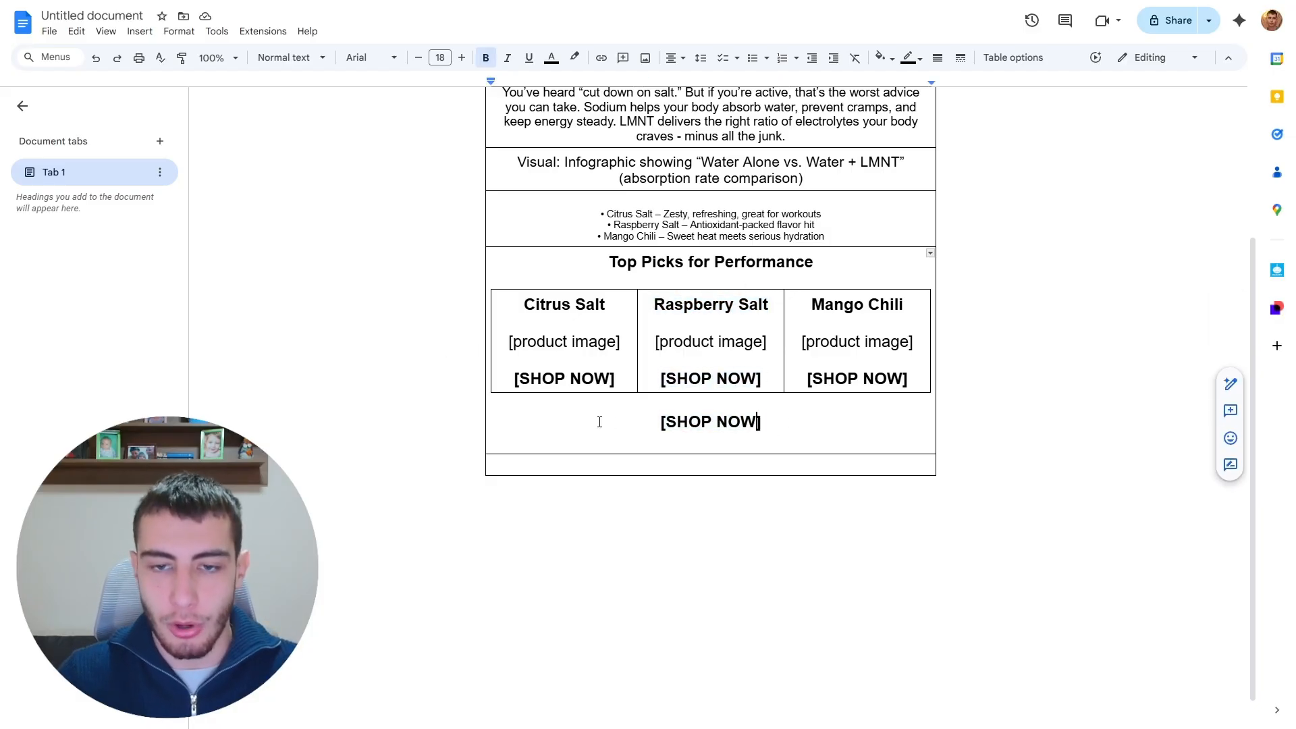
type("SEE ALL FLAVORS")
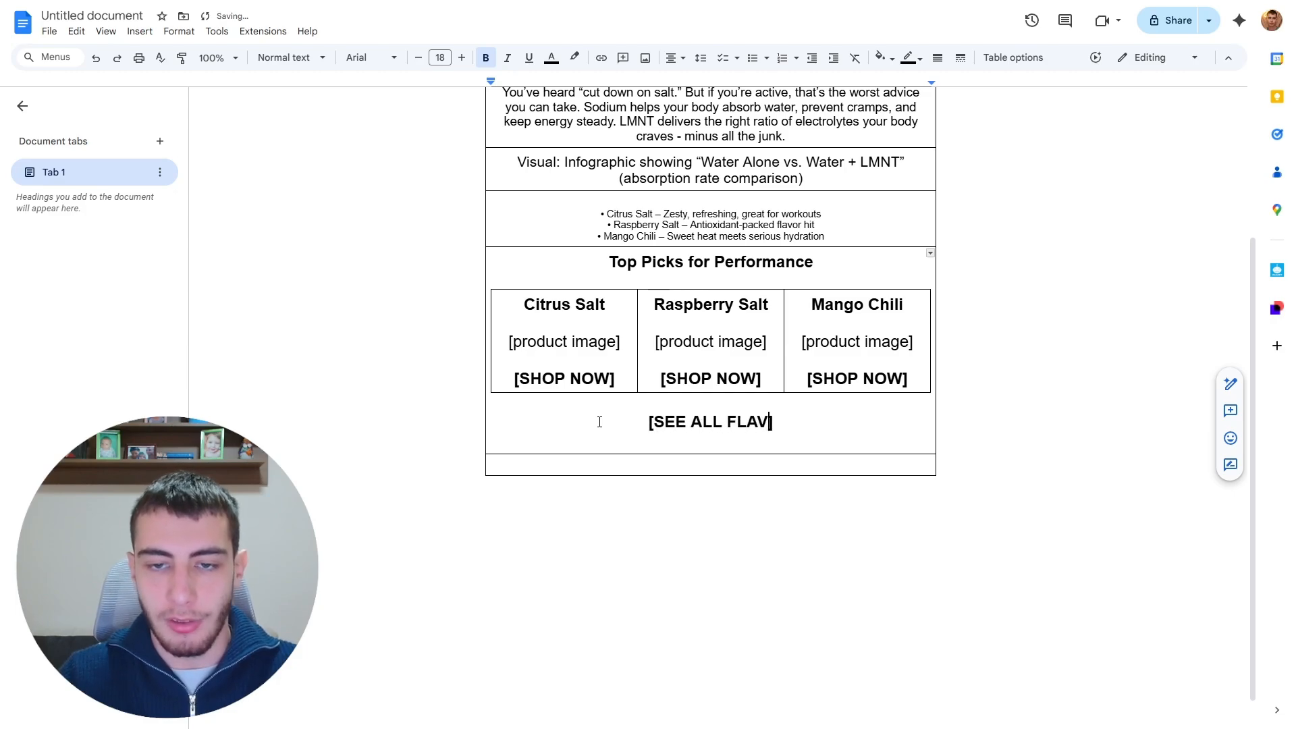
Step: Increase the "[SEE ALL FLAVORS]" line's font size to 20
triple_click(599, 421)
left_click(462, 60)
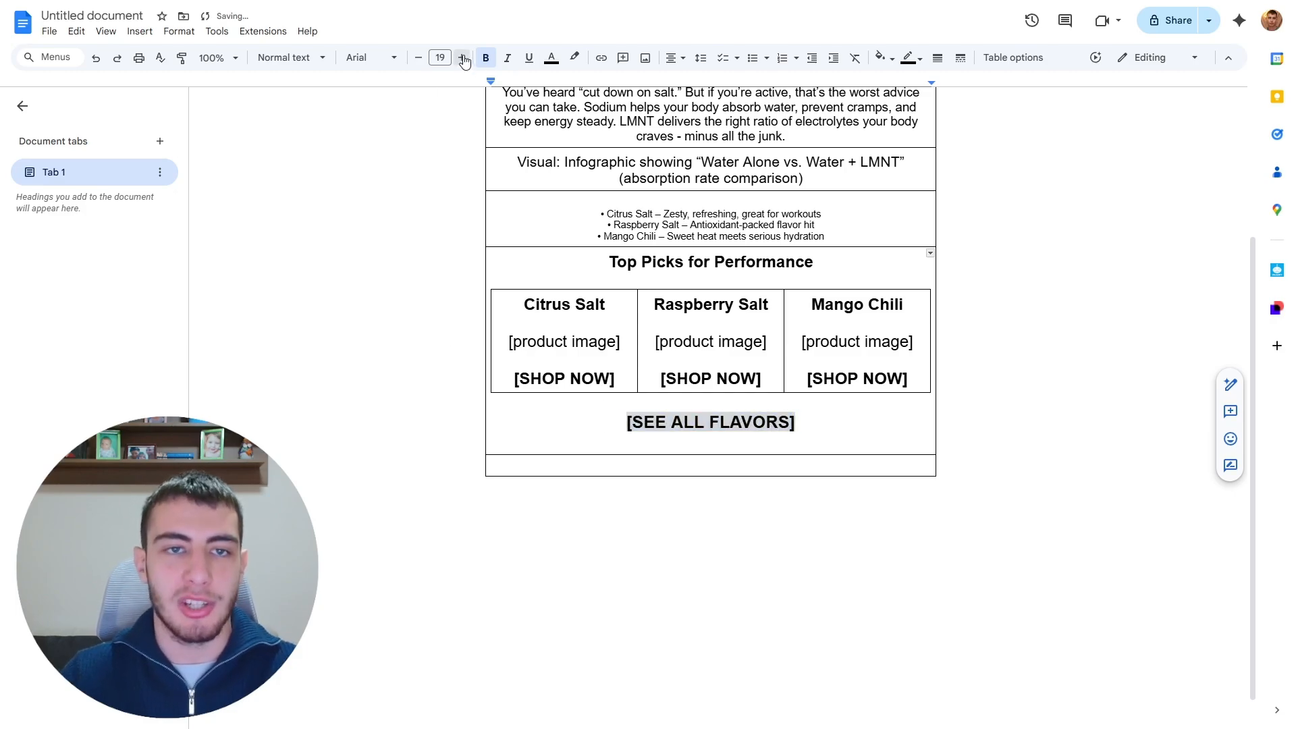
left_click(462, 59)
left_click_drag(811, 305, 895, 359)
left_click(901, 376)
left_click(917, 379)
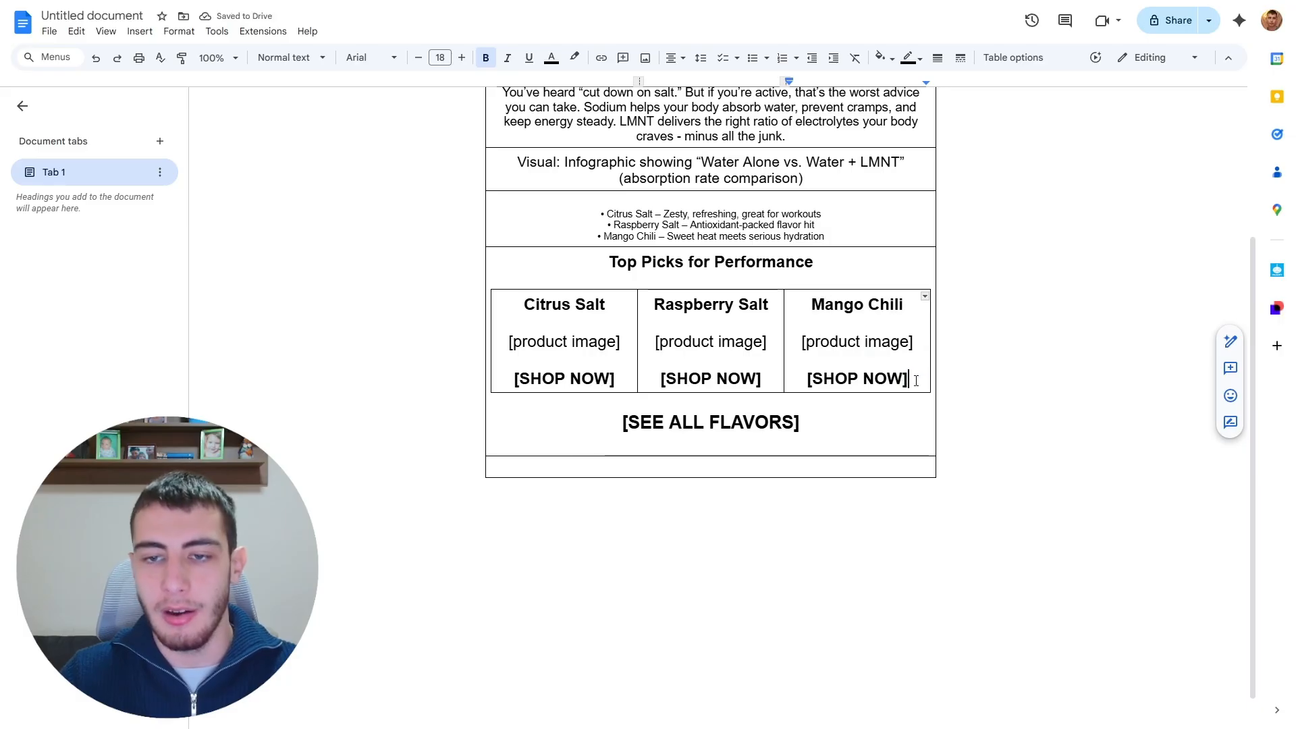
left_click_drag(819, 407, 605, 414)
left_click(835, 415)
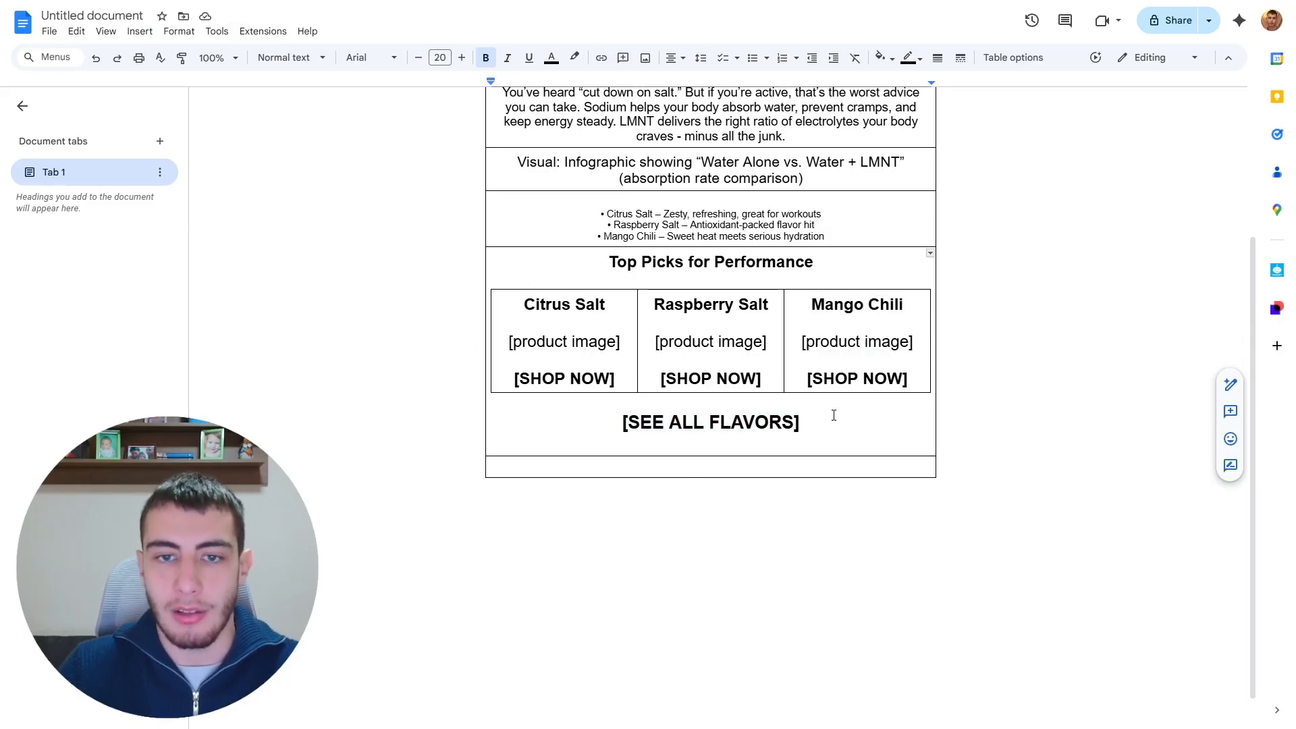
left_click(729, 442)
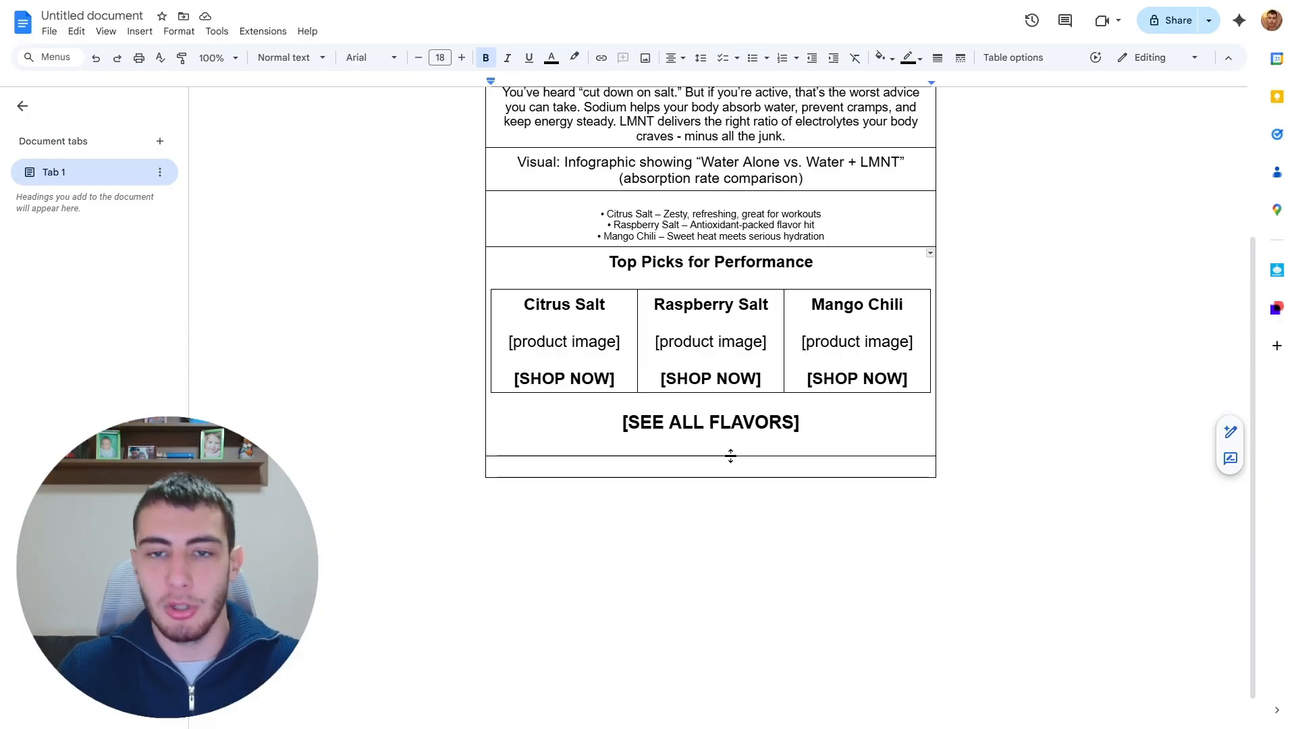
Step: Delete the table row holding the bulleted flavor descriptions above "Top Picks for Performance"
left_click(602, 214)
right_click(545, 222)
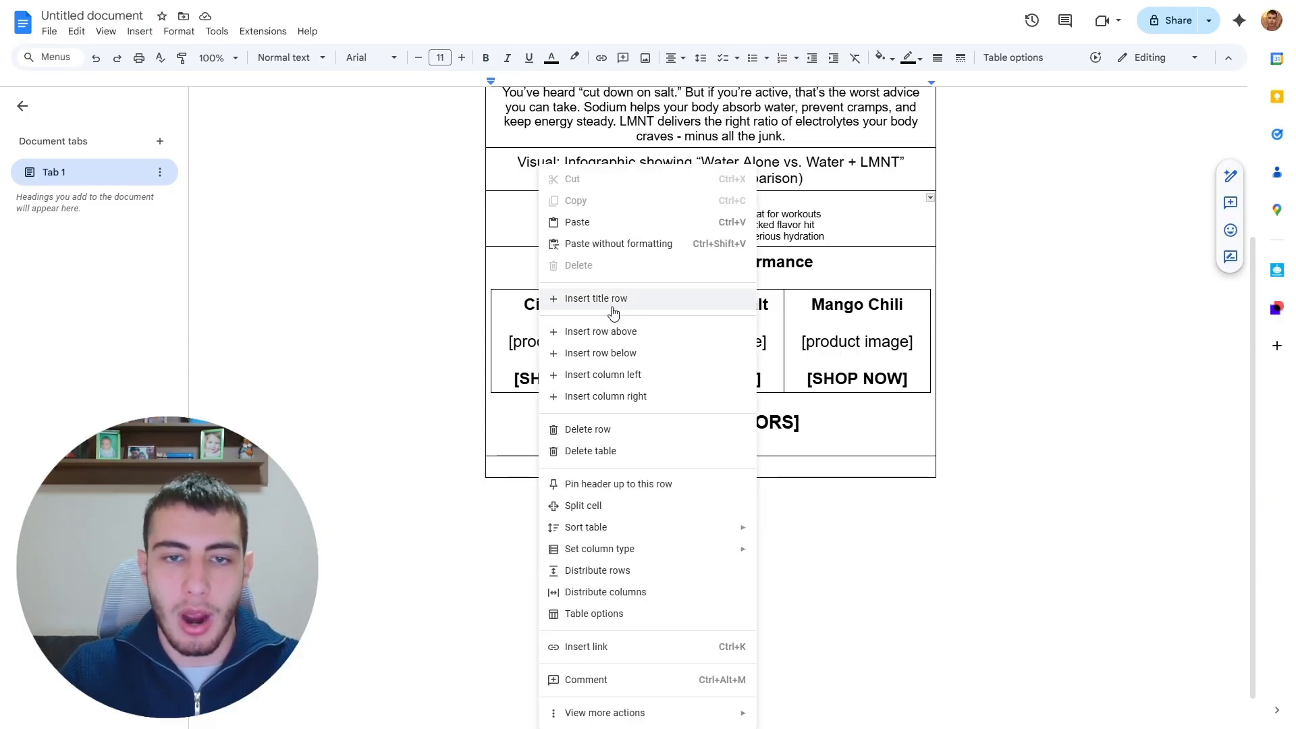
left_click(616, 431)
mouse_move(524, 268)
left_mouse_down()
mouse_move(633, 286)
mouse_move(598, 300)
mouse_move(525, 270)
left_mouse_up()
left_click(565, 286)
left_click_drag(622, 340, 487, 338)
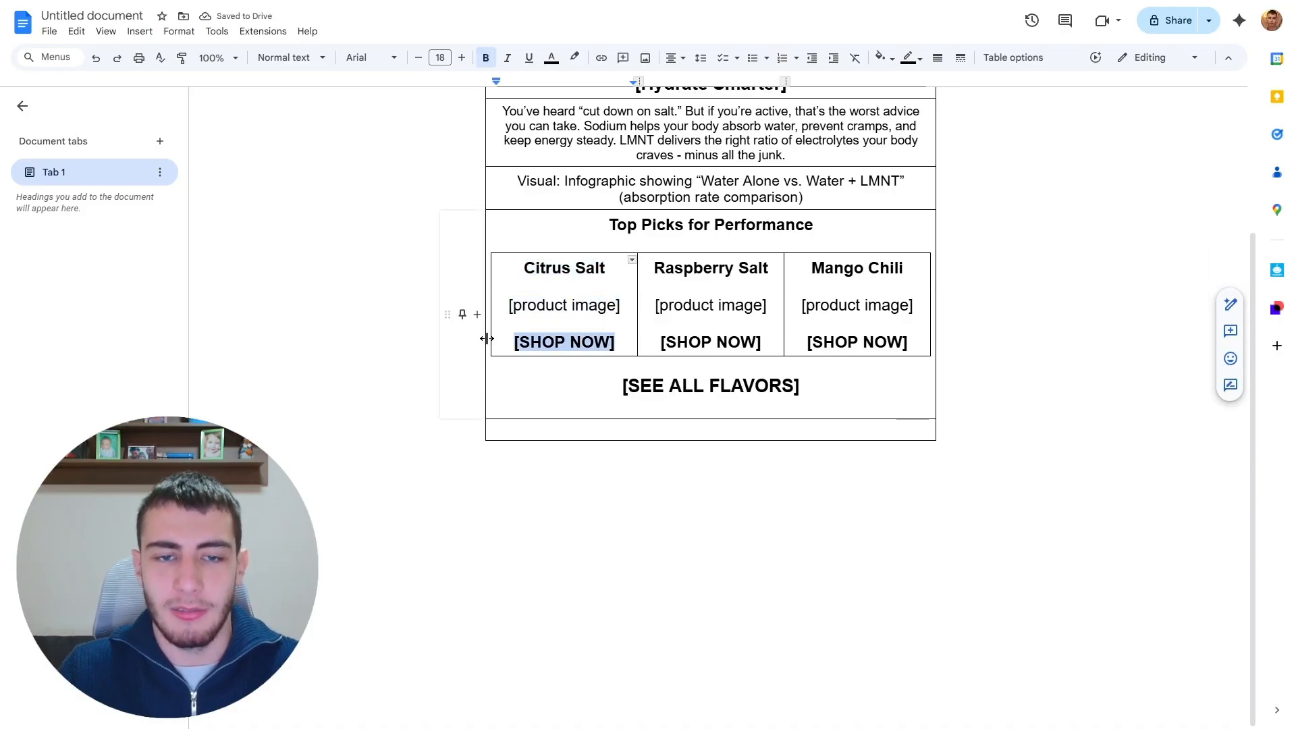
left_click_drag(524, 268, 901, 340)
left_click(917, 342)
left_click_drag(840, 391, 578, 396)
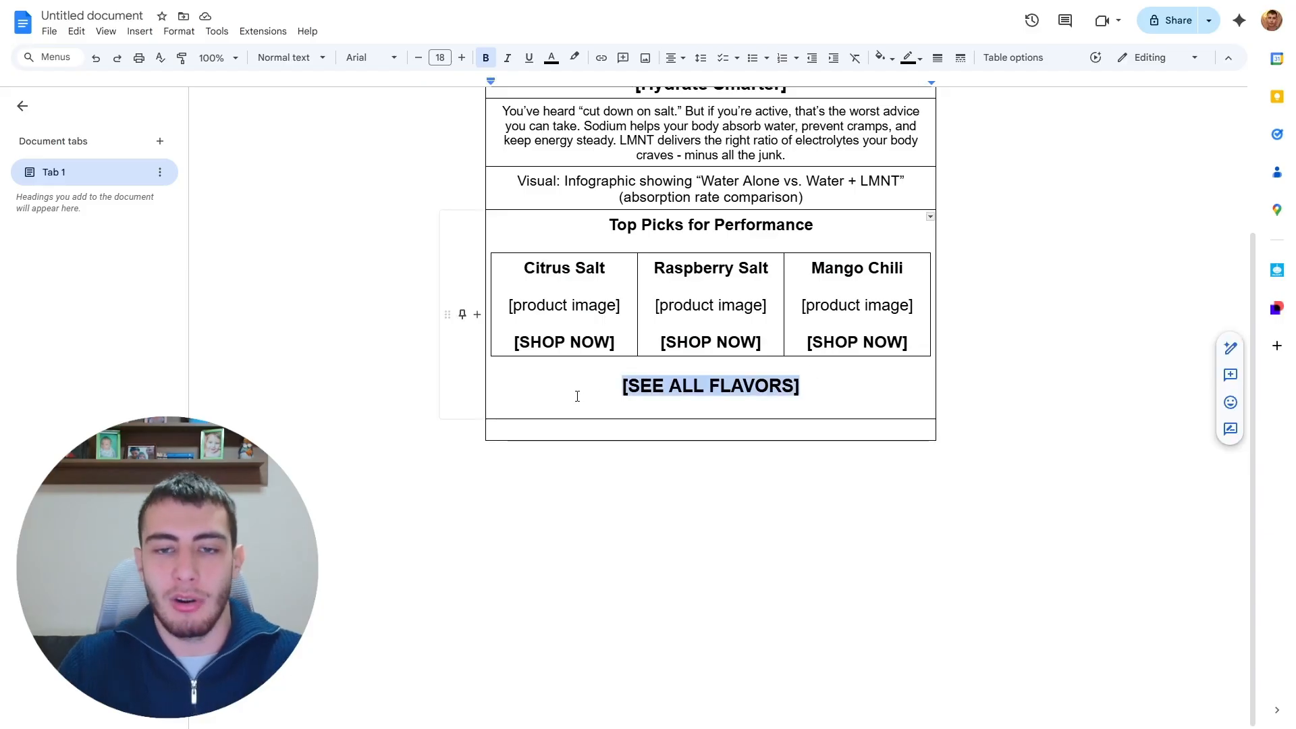
left_click(794, 389)
triple_click(773, 387)
left_click(813, 392)
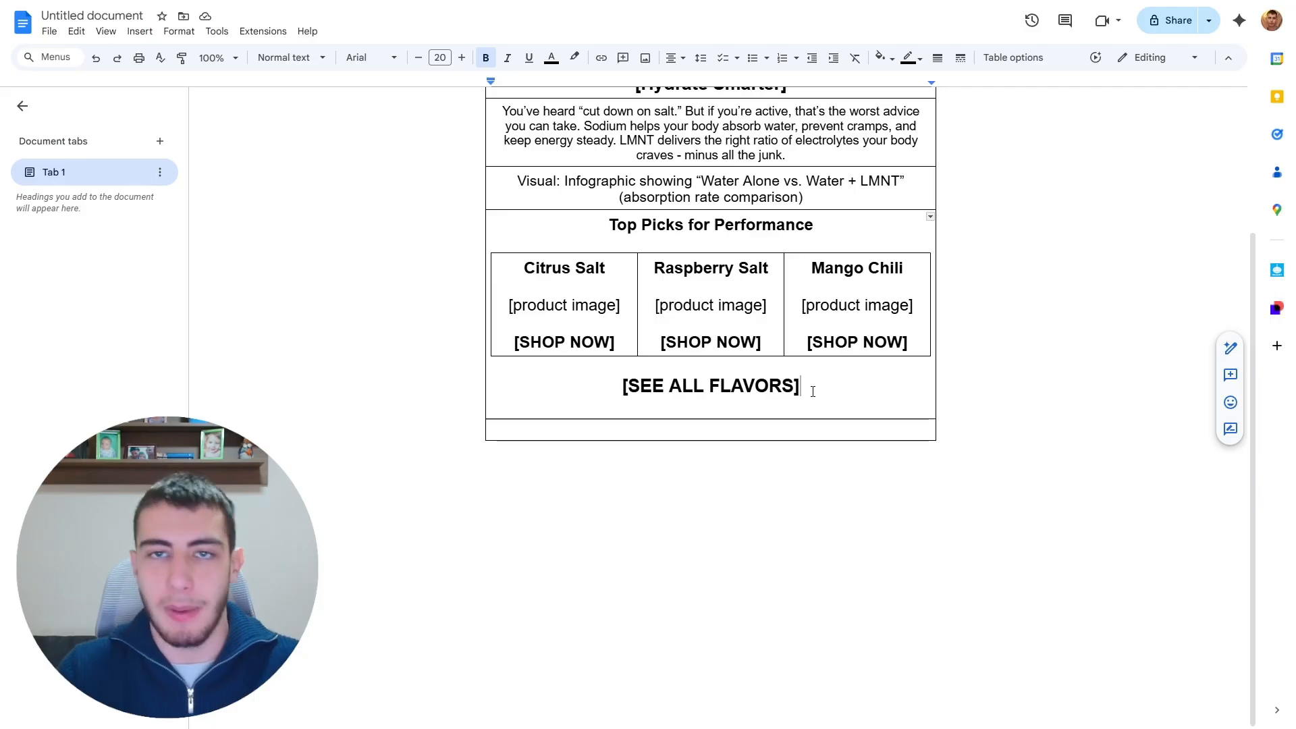
triple_click(812, 391)
left_click(858, 387)
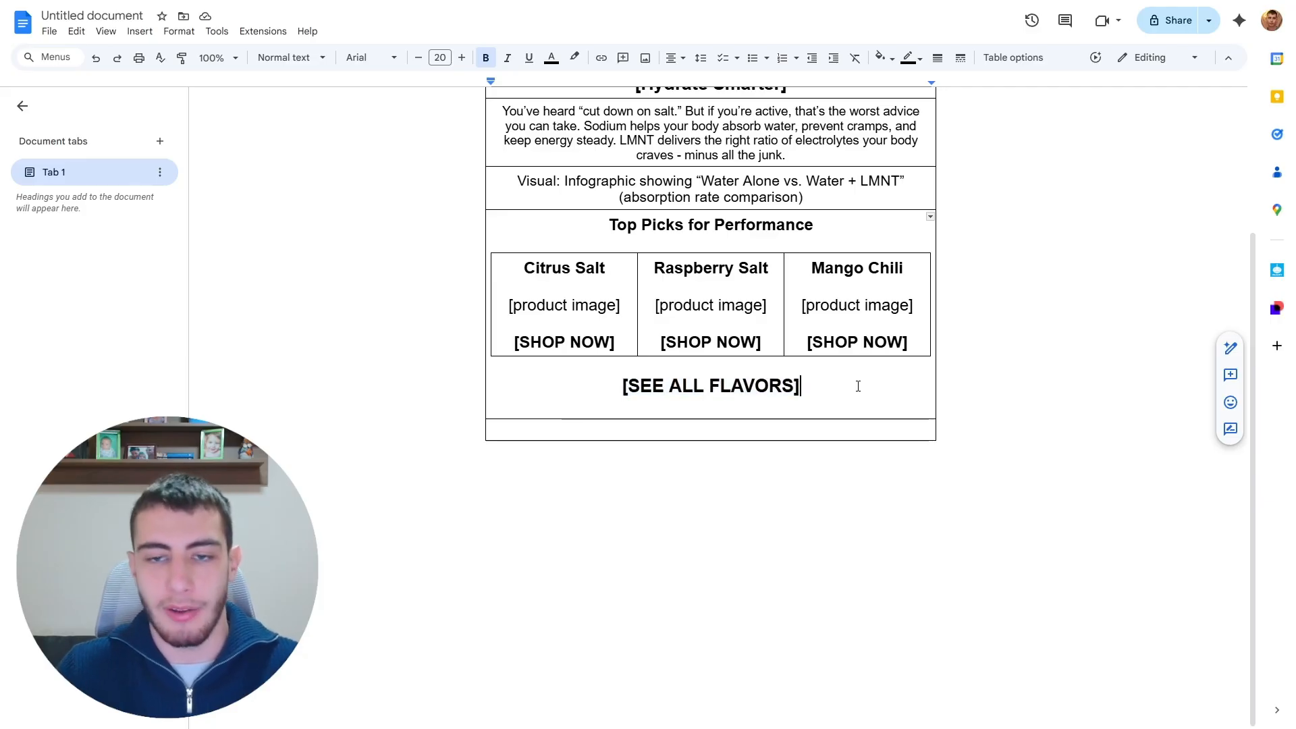
Step: Delete the empty last row of the layout table
right_click(654, 430)
left_click(741, 463)
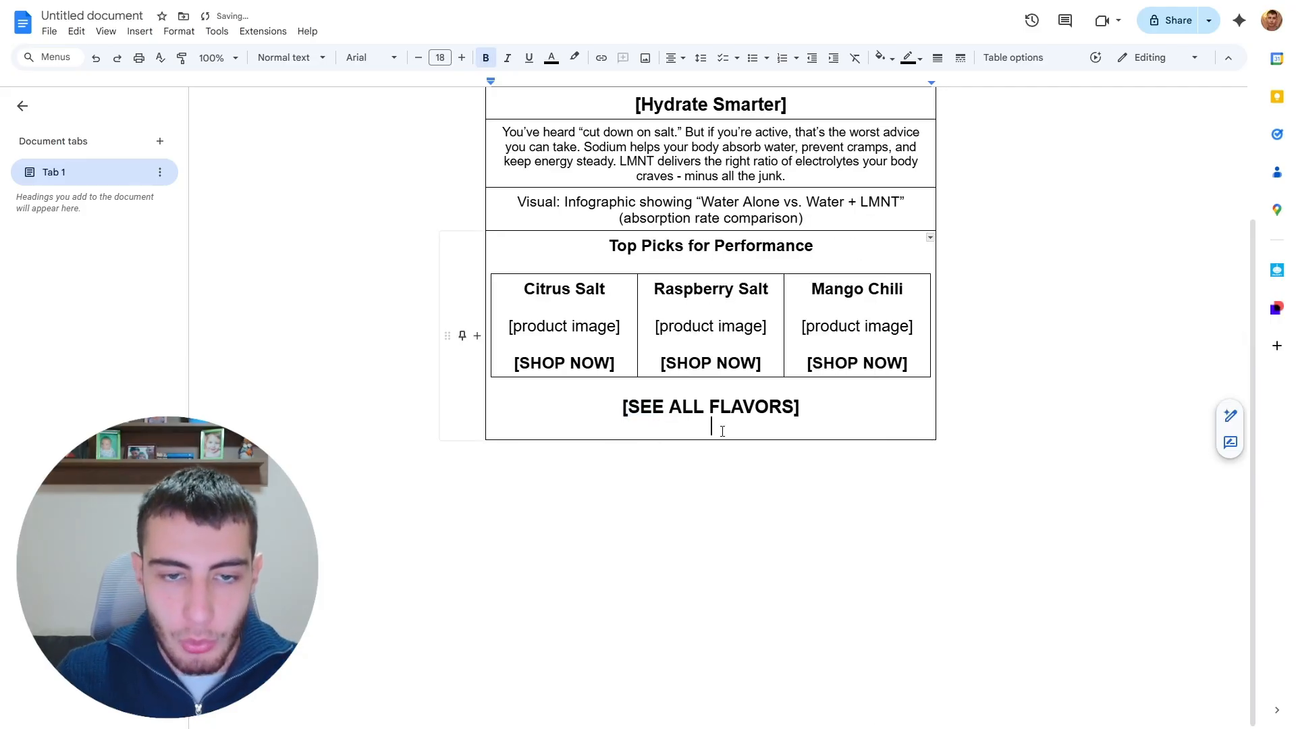
Step: Reduce the font size of all text in the three product cells by two points
scroll(713, 432, "up", 3)
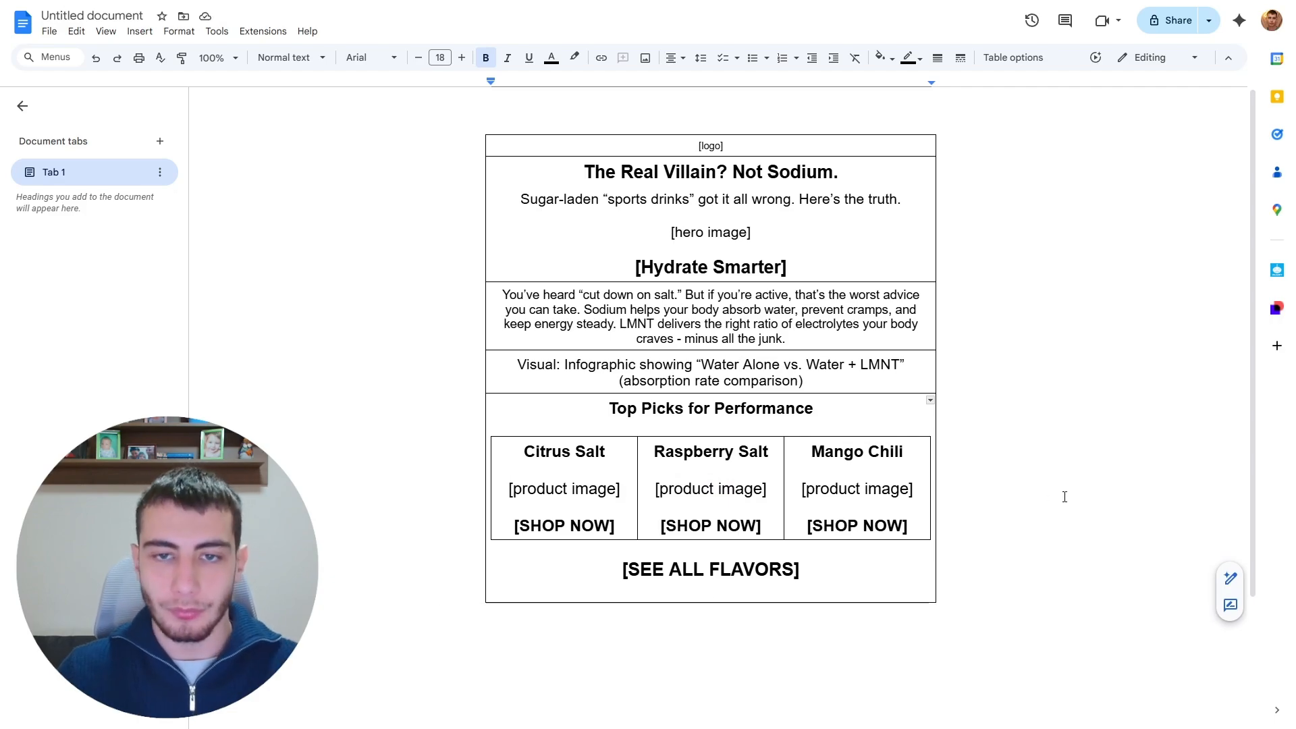
left_click_drag(509, 448, 881, 523)
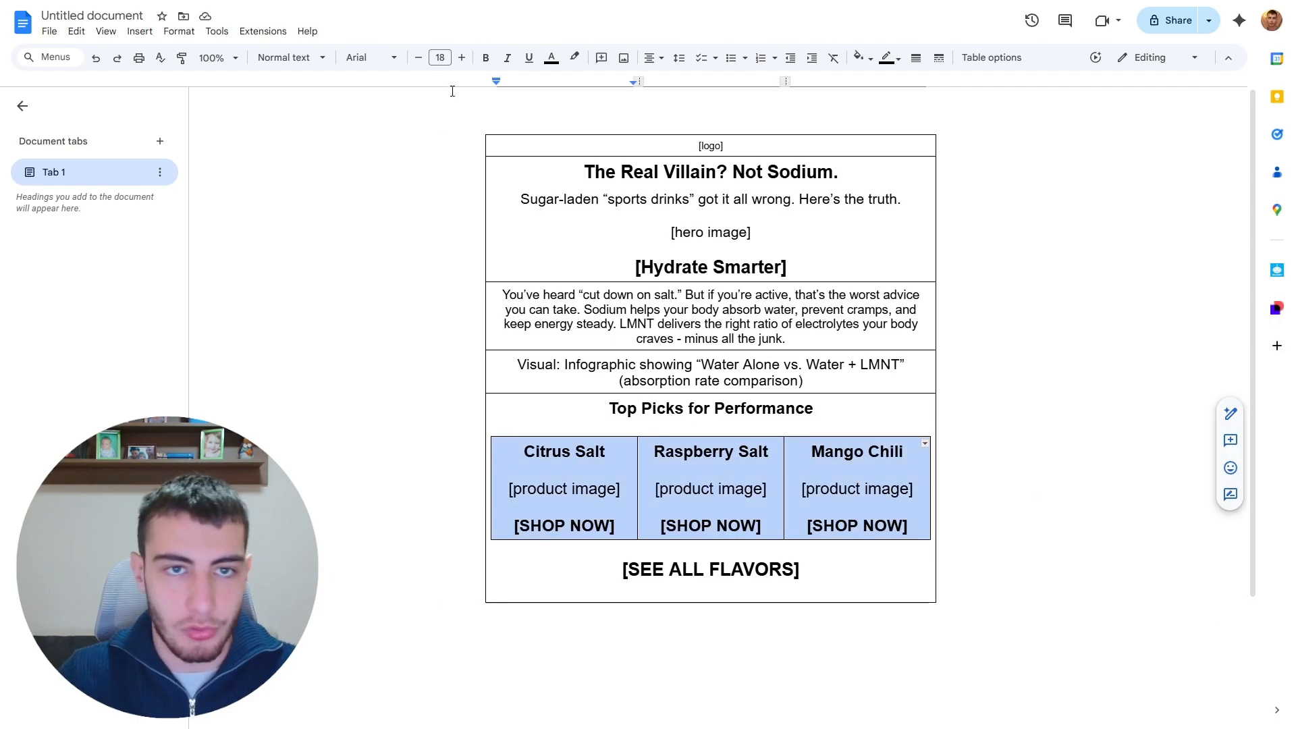
left_click(418, 57)
left_click(418, 57)
left_click(918, 555)
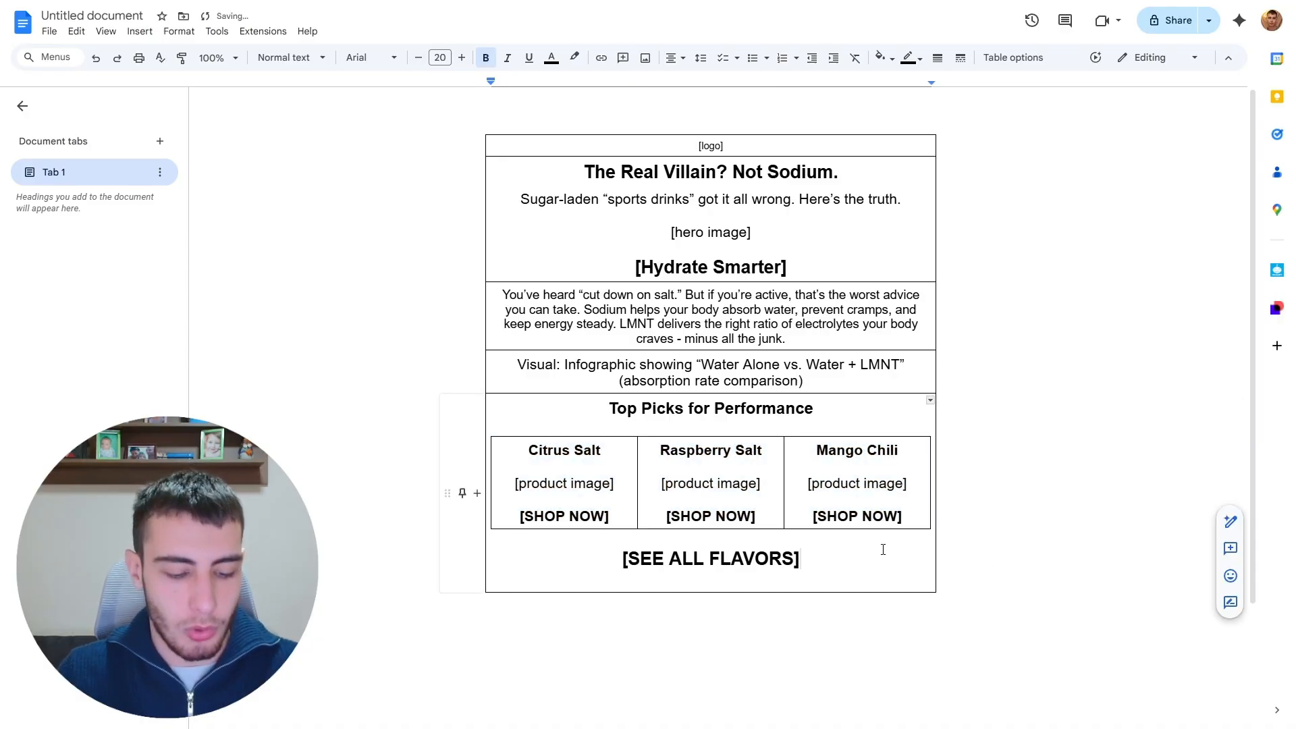
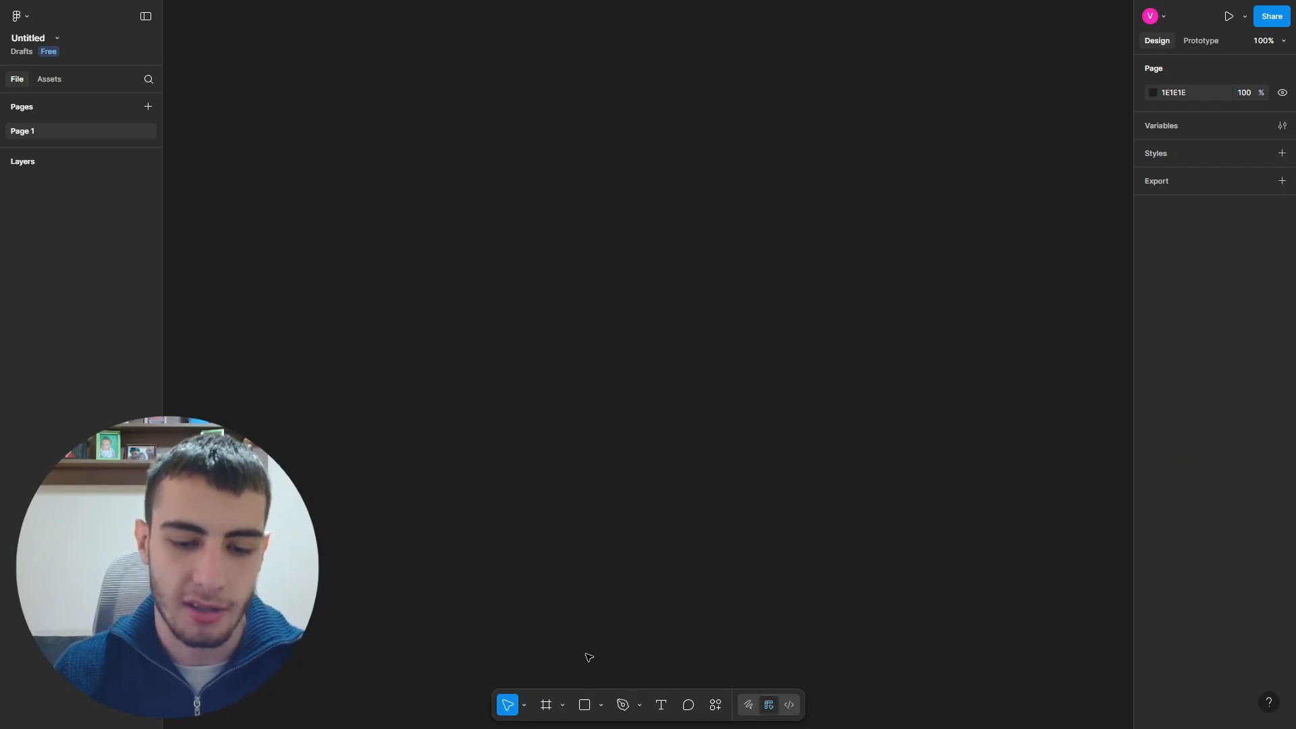
Step: Switch to Figma and draw a rectangle about 4246 × 1908 on the empty canvas
left_click(585, 707)
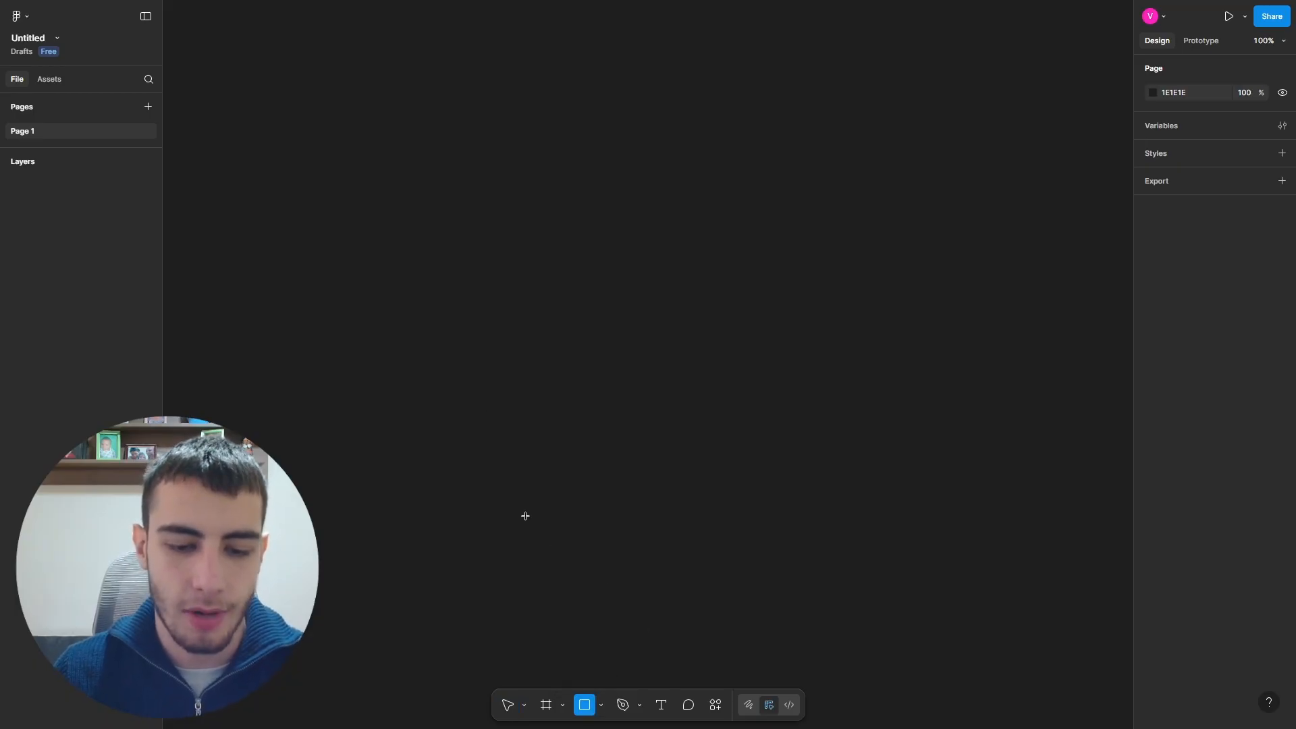
left_click(547, 707)
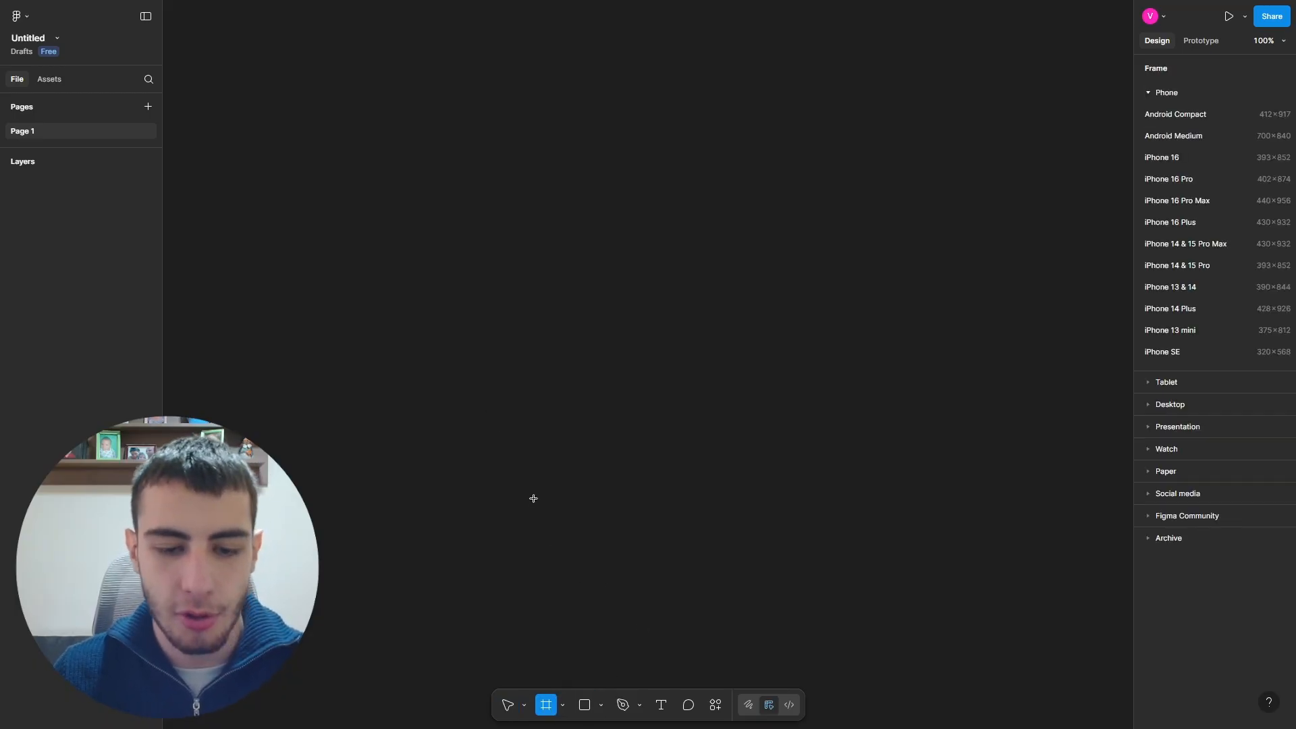
key("r")
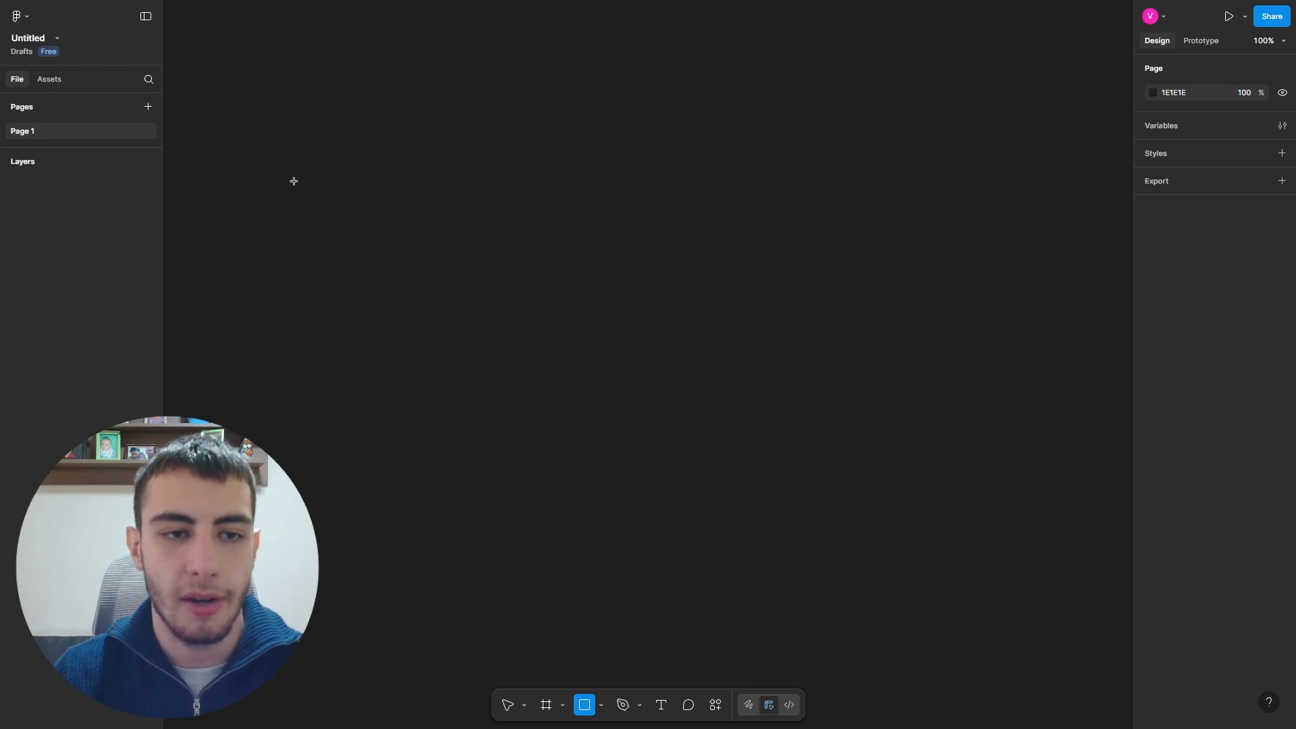
mouse_move(294, 181)
left_mouse_down()
mouse_move(923, 521)
mouse_move(897, 533)
mouse_move(1288, 613)
mouse_move(1291, 721)
mouse_move(903, 593)
mouse_move(1001, 617)
mouse_move(1002, 596)
mouse_move(1134, 722)
mouse_move(937, 601)
mouse_move(976, 612)
left_mouse_up()
scroll(1003, 601, "down", 2)
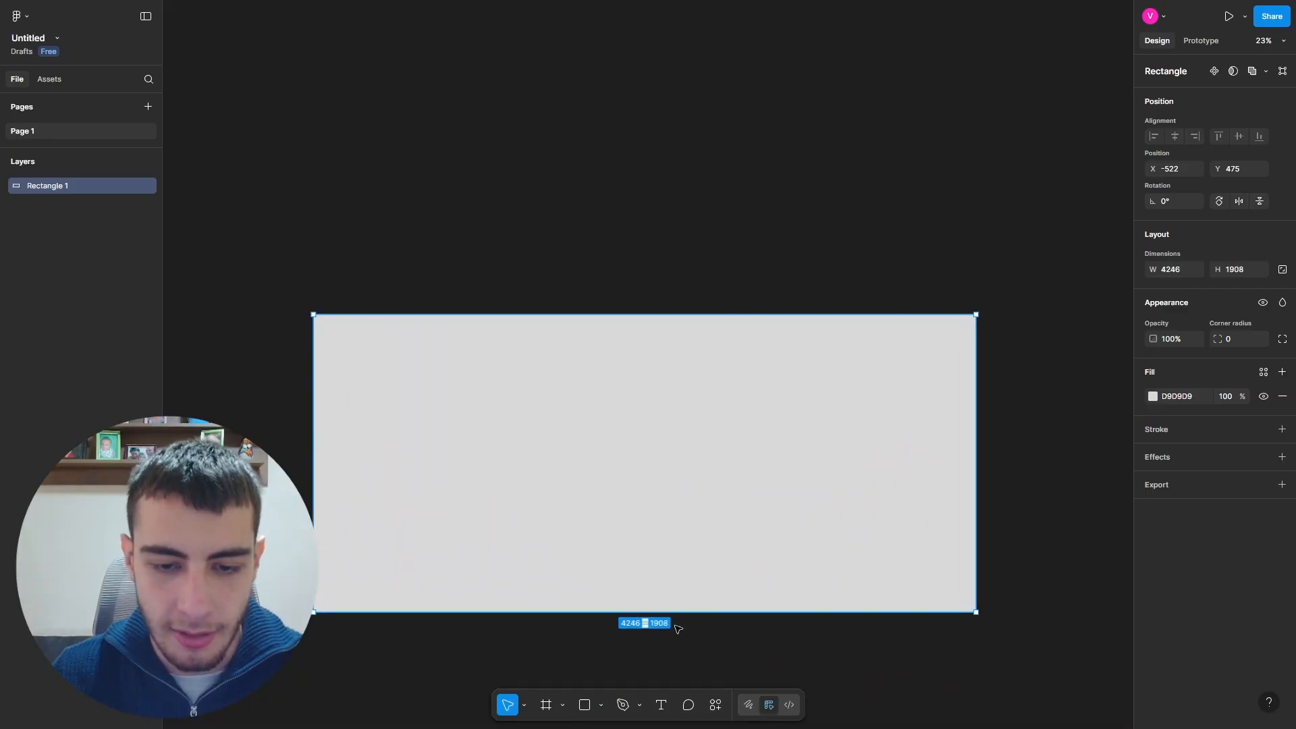
scroll(629, 621, "up", 5)
scroll(646, 634, "down", 5)
scroll(637, 581, "up", 4)
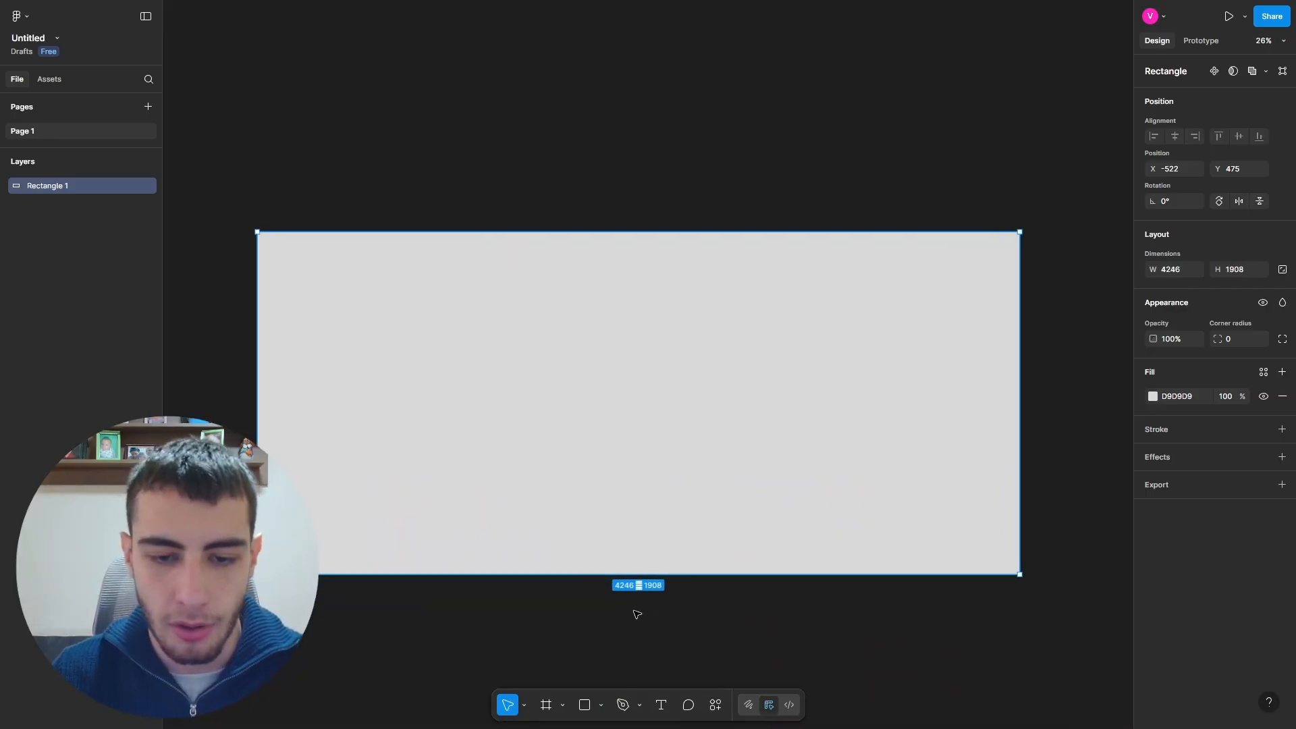
scroll(627, 577, "down", 2)
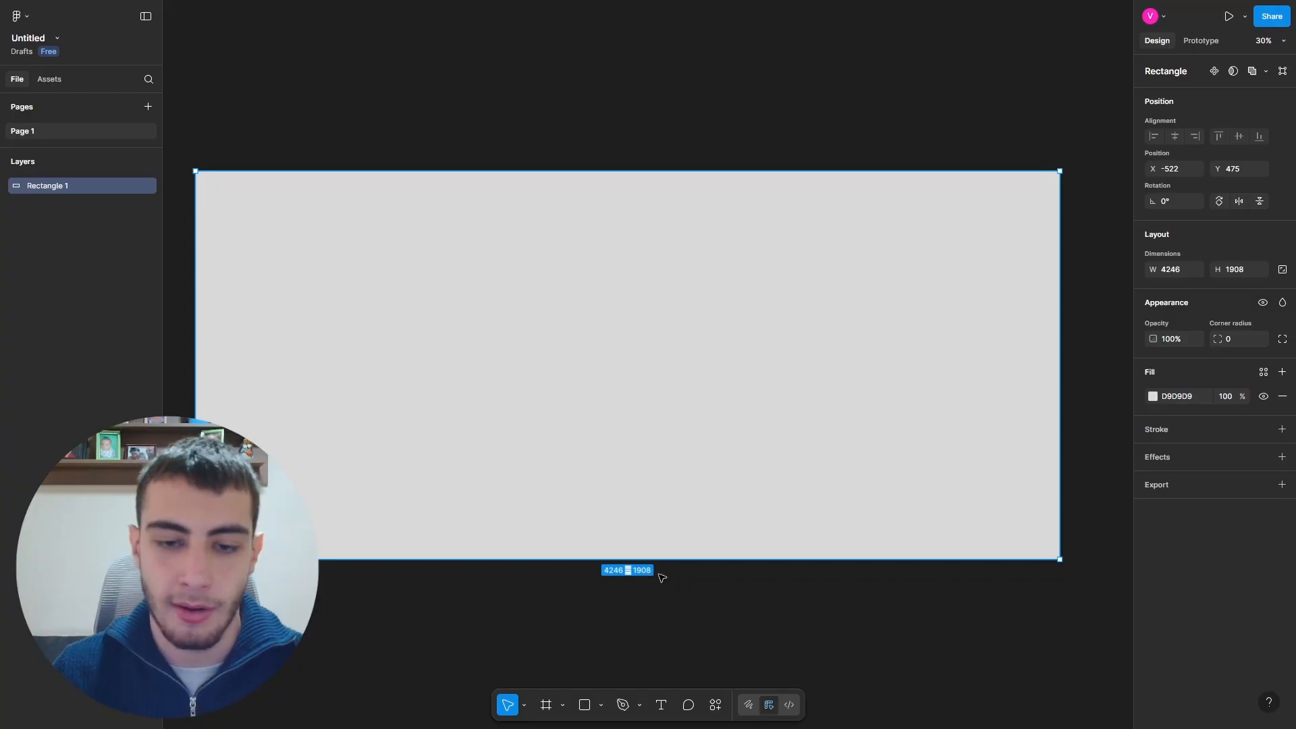
Step: Enlarge the rectangle to about 8557 wide and 4718 high so it serves as a large backdrop
scroll(662, 577, "down", 1)
left_click_drag(1000, 555, 952, 383)
scroll(938, 419, "down", 5)
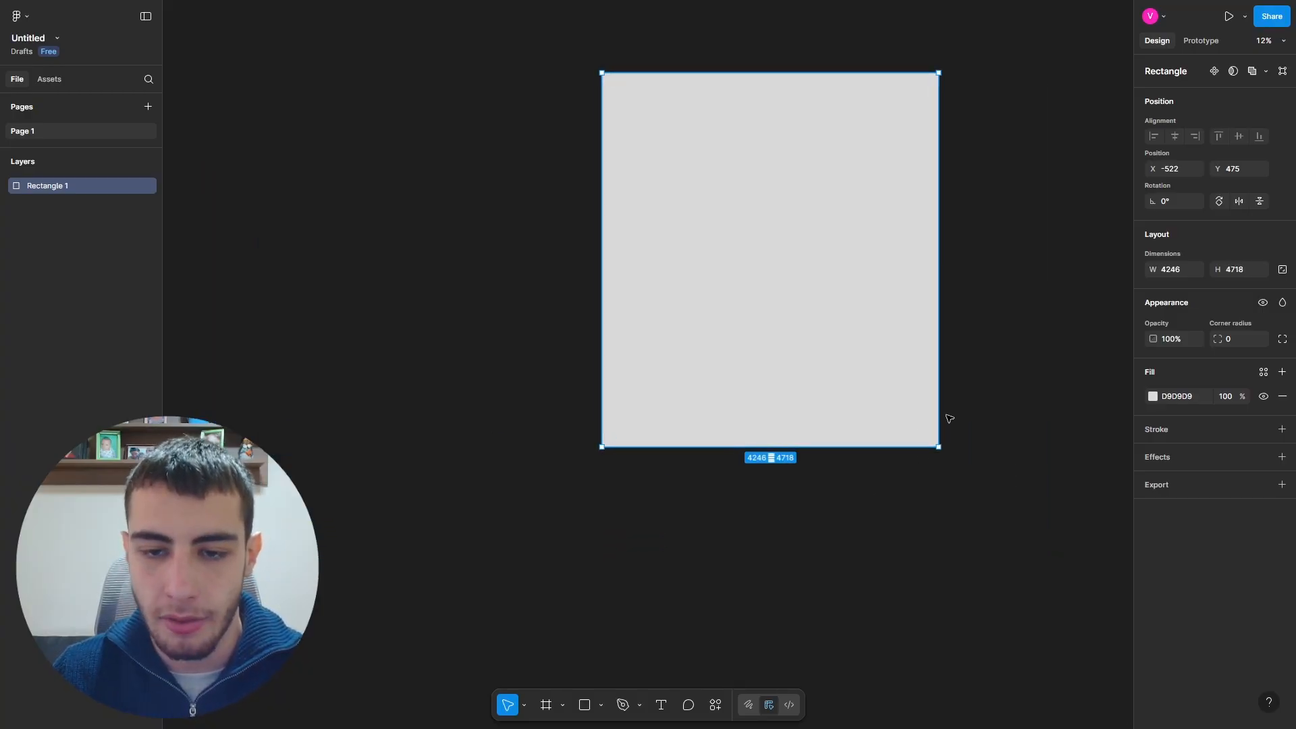
scroll(949, 418, "up", 3)
left_click_drag(938, 439, 1040, 440)
scroll(637, 389, "down", 5)
scroll(783, 412, "up", 5)
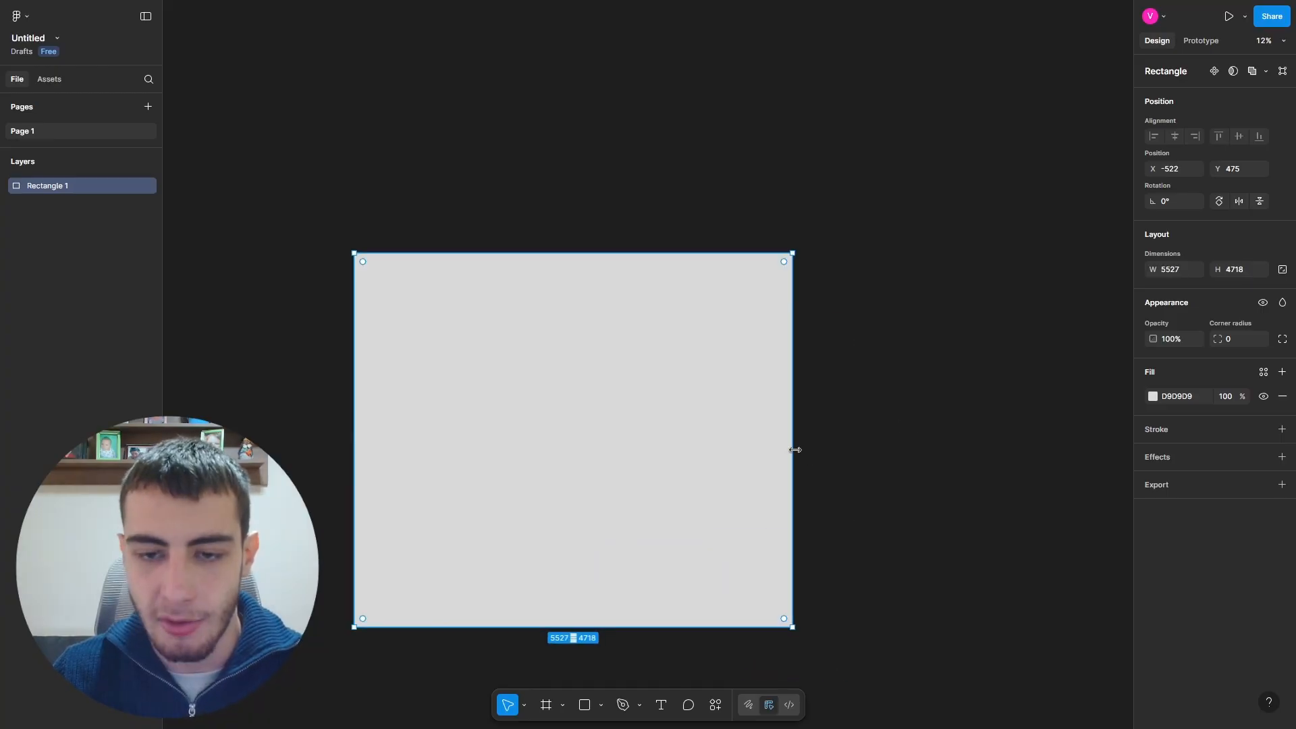
left_click_drag(795, 449, 1032, 448)
scroll(391, 304, "down", 3)
scroll(339, 301, "up", 2)
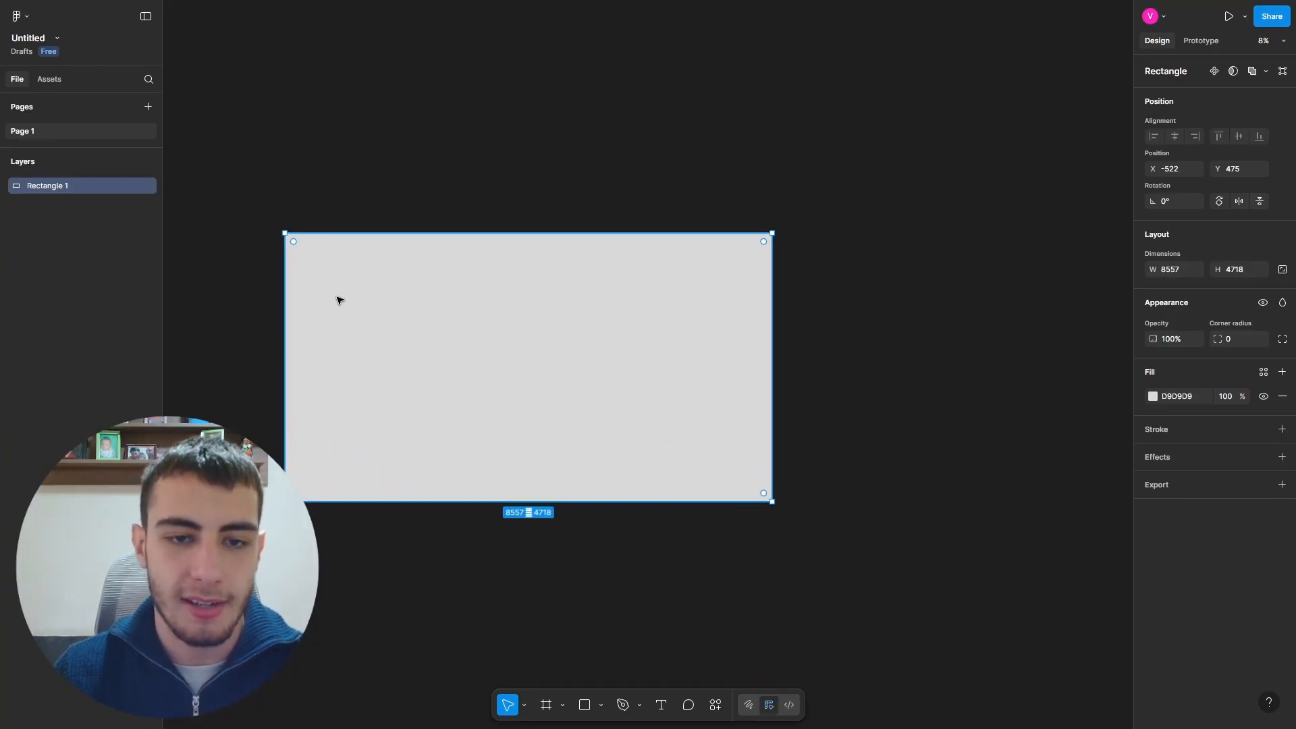
Step: Set the rectangle's fill to dark gray 323232 and darken the page background to 171717
scroll(283, 211, "up", 4)
scroll(795, 277, "down", 3)
scroll(810, 280, "up", 1)
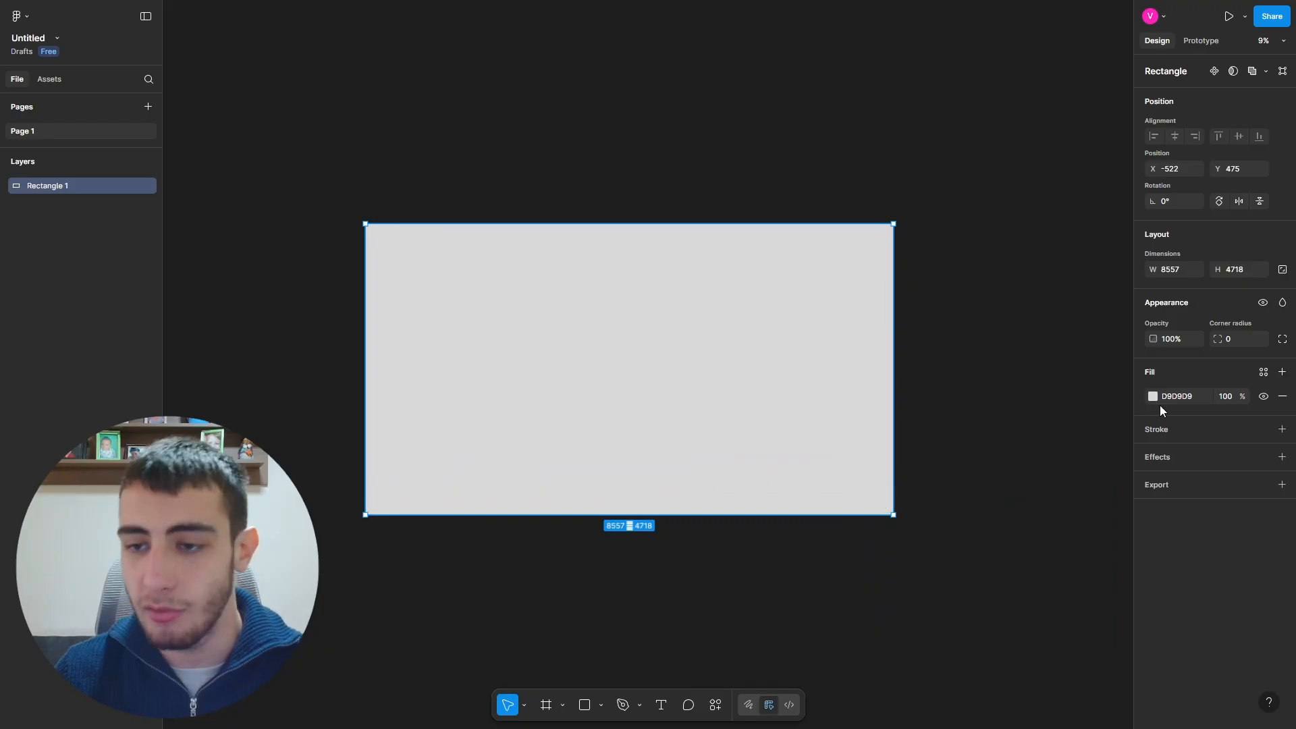
left_click(1152, 397)
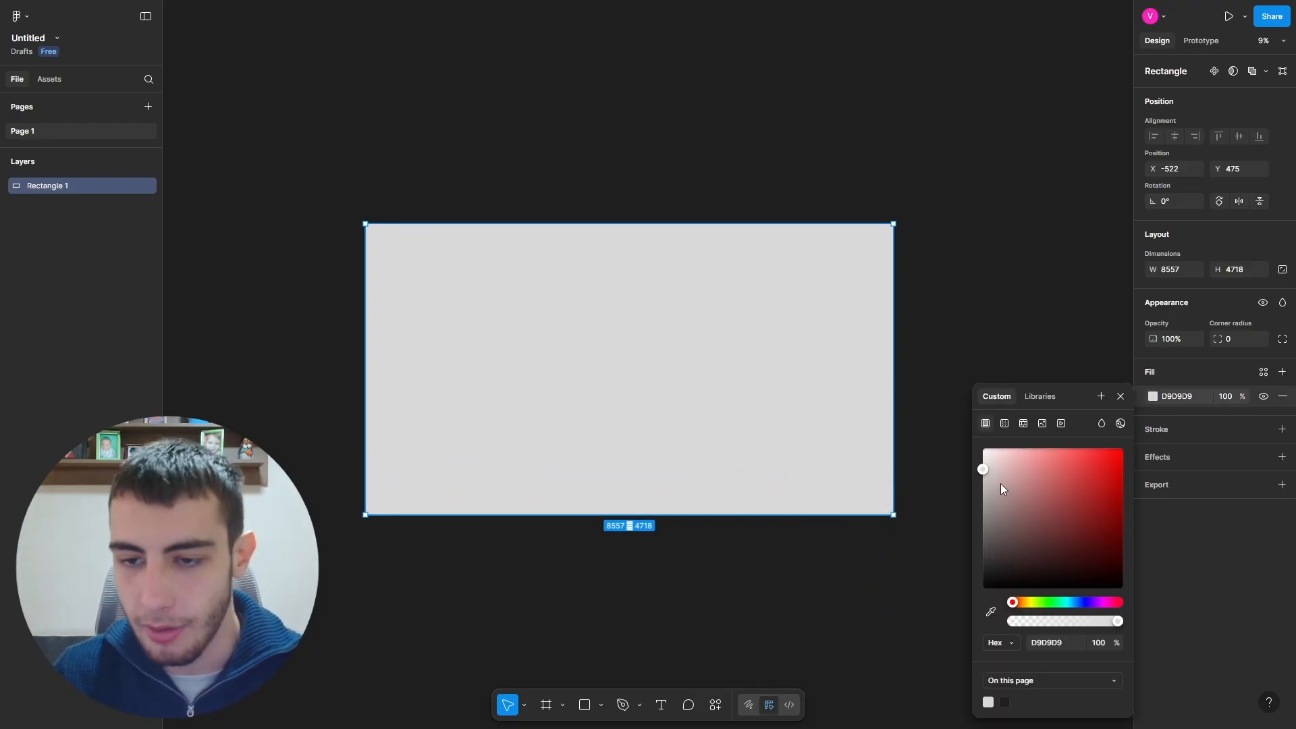
left_click_drag(1001, 484, 967, 566)
left_click(515, 118)
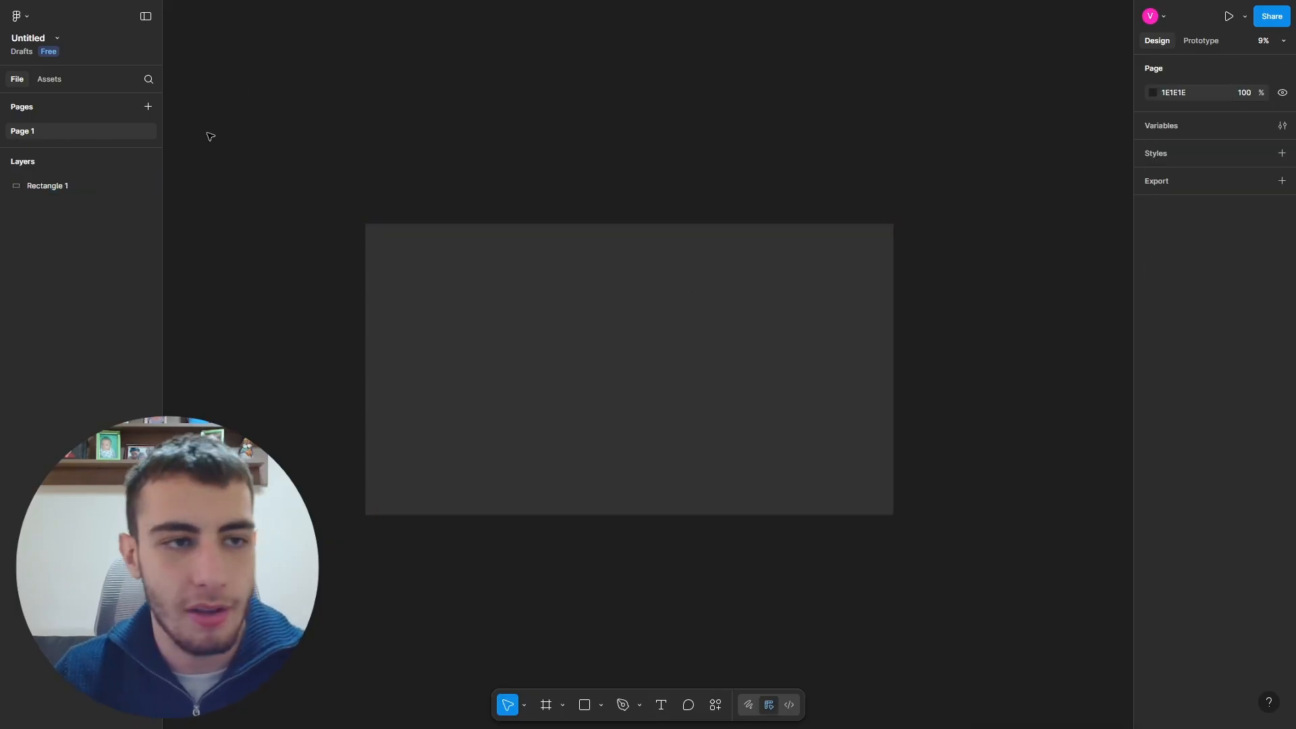
left_click(1153, 93)
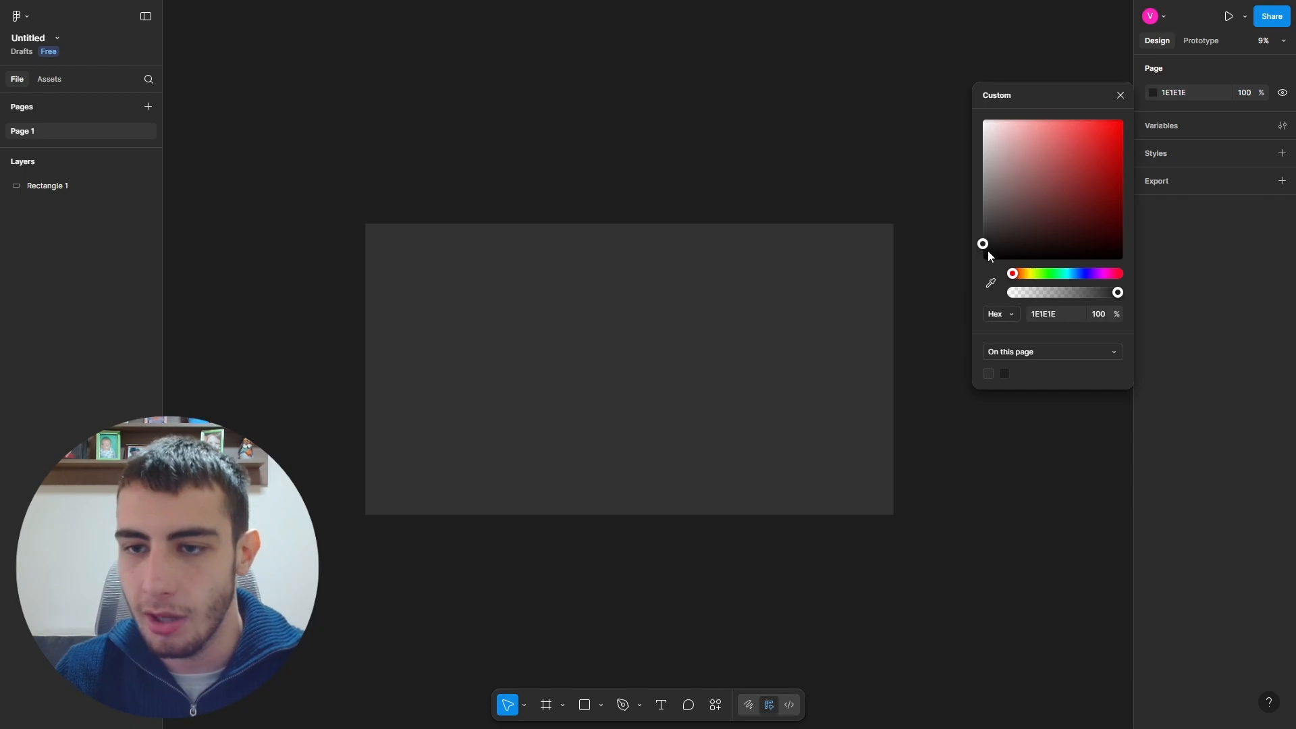
left_click(949, 488)
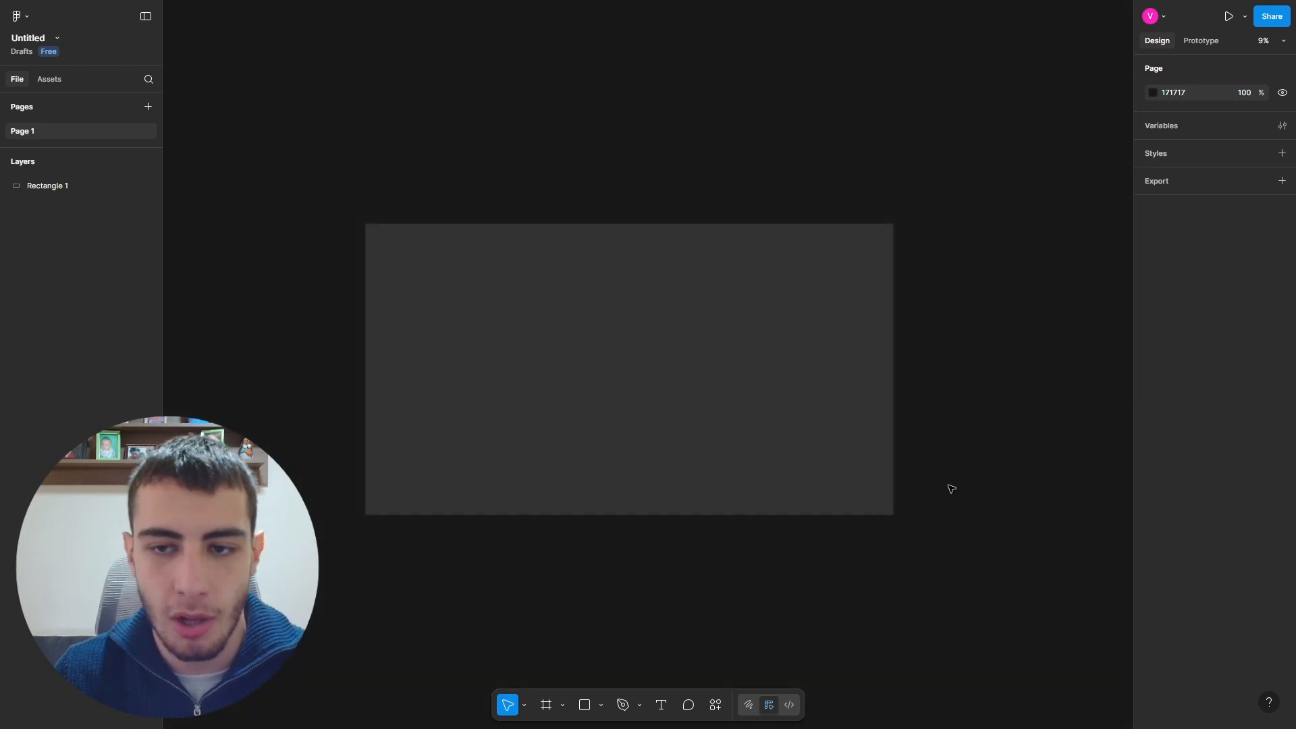
Step: Lock the backdrop rectangle and test that it cannot be selected on the canvas
left_click(720, 332)
left_click(95, 197)
left_click(77, 188)
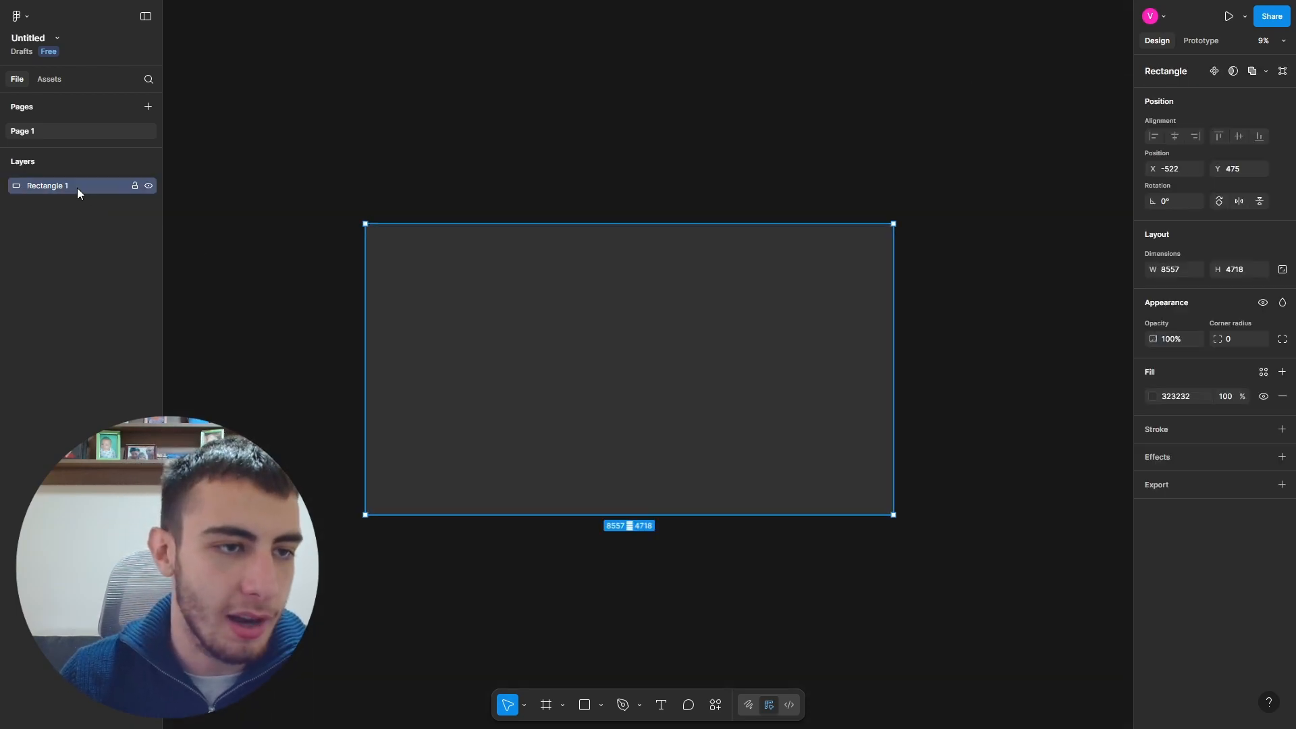
left_click(134, 186)
left_click(419, 305)
left_click_drag(279, 166, 1075, 652)
scroll(479, 253, "up", 3)
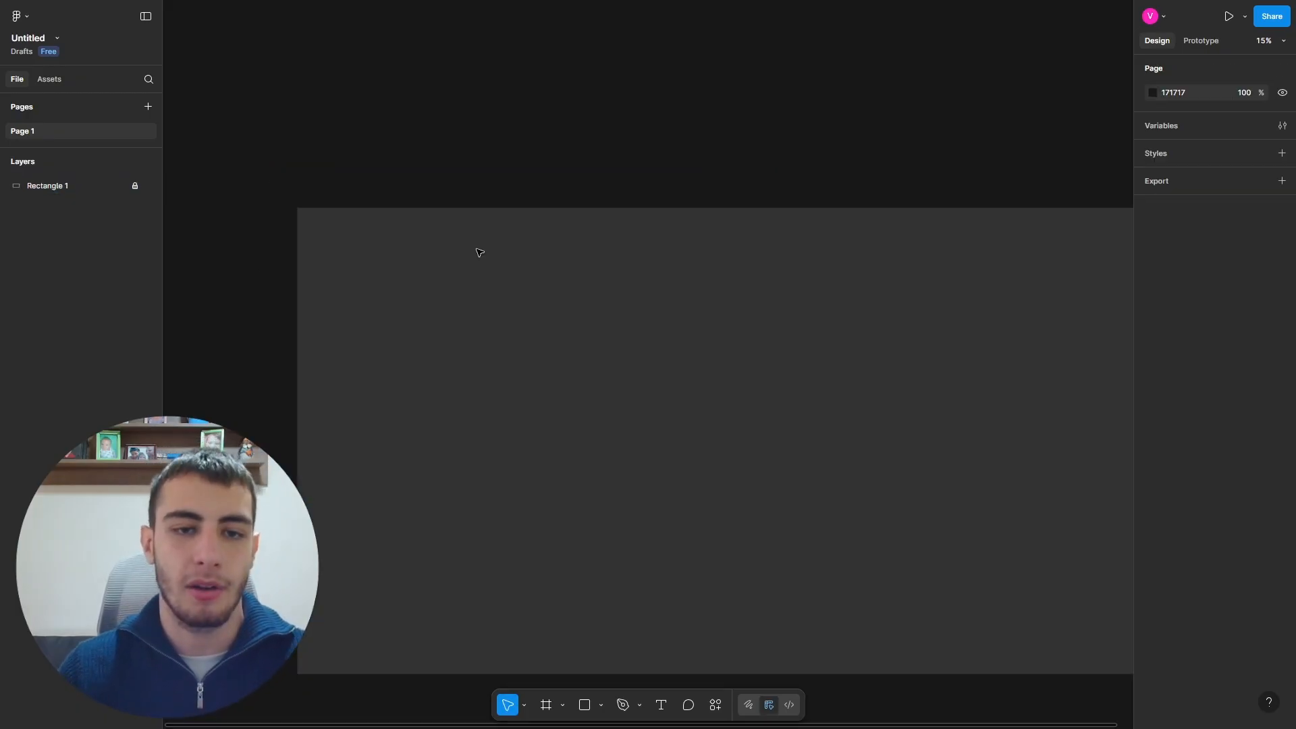
scroll(405, 259, "down", 3)
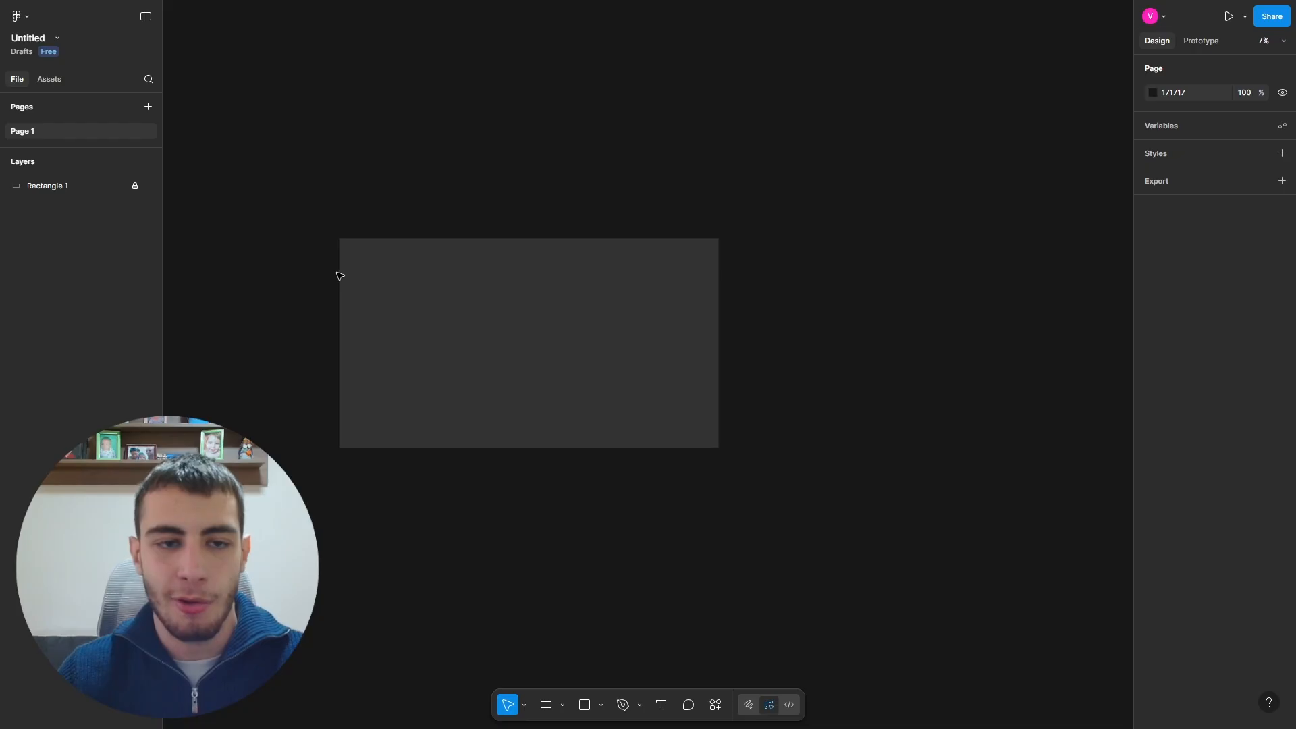
scroll(339, 276, "up", 1)
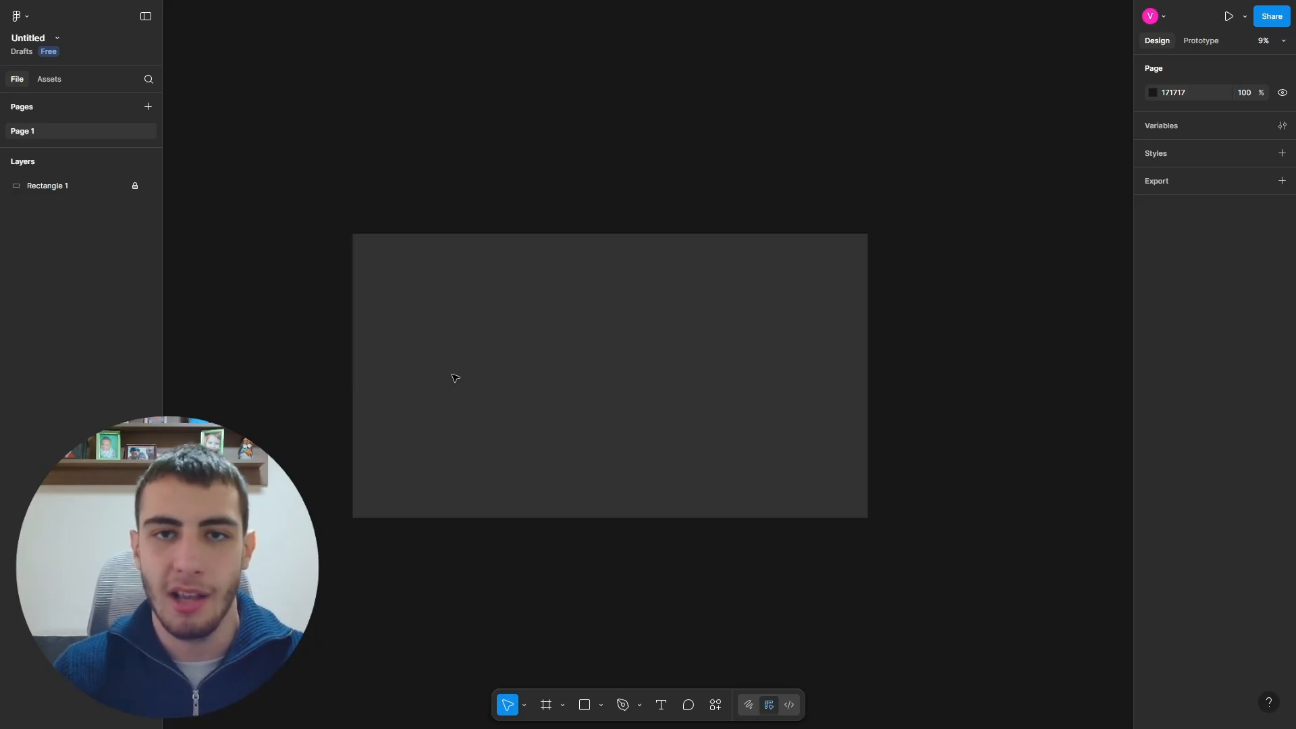
scroll(401, 262, "up", 1)
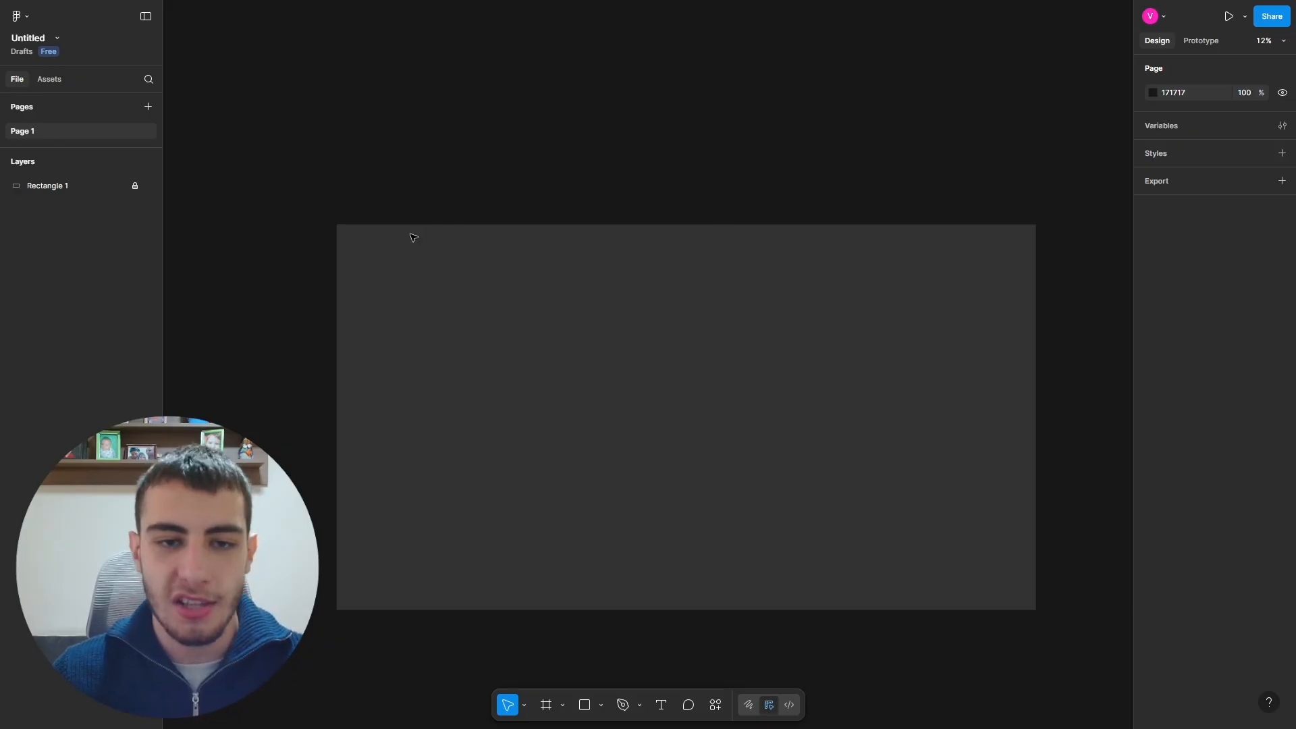
scroll(414, 237, "up", 4)
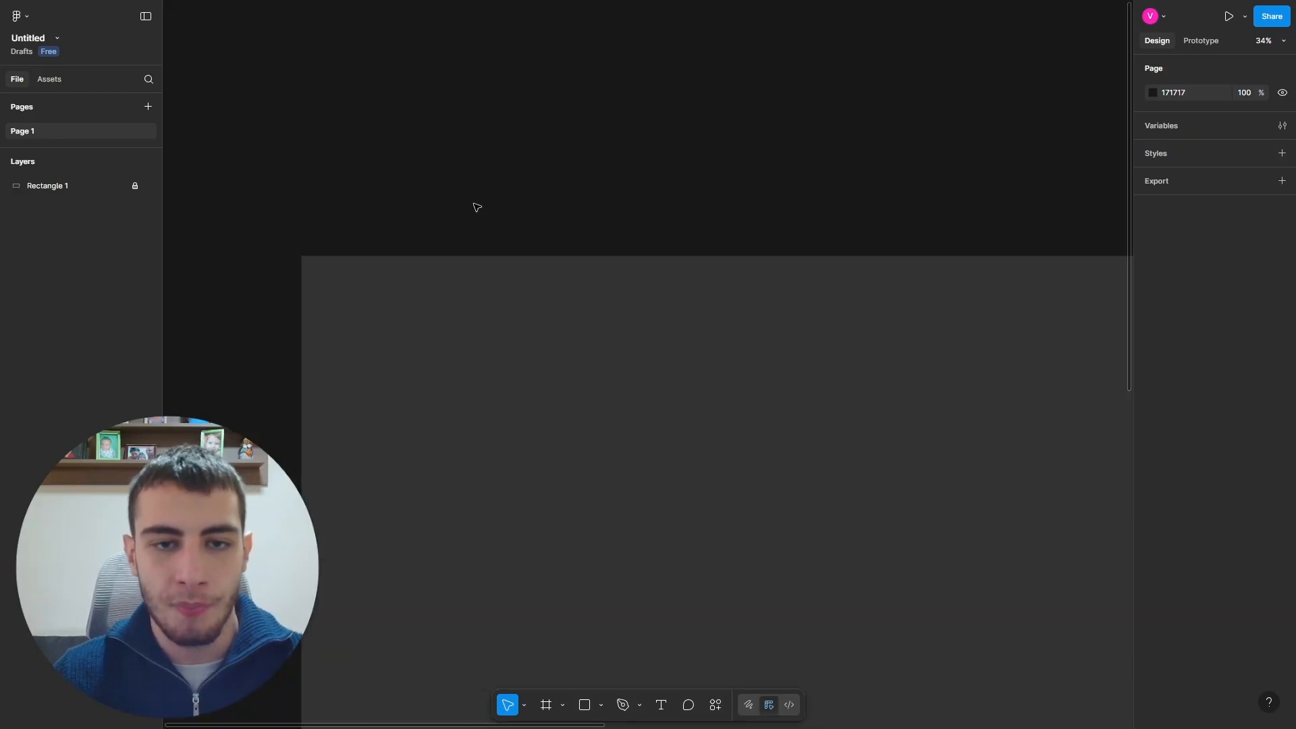
scroll(476, 207, "up", 1)
scroll(477, 207, "down", 5)
scroll(477, 219, "up", 2)
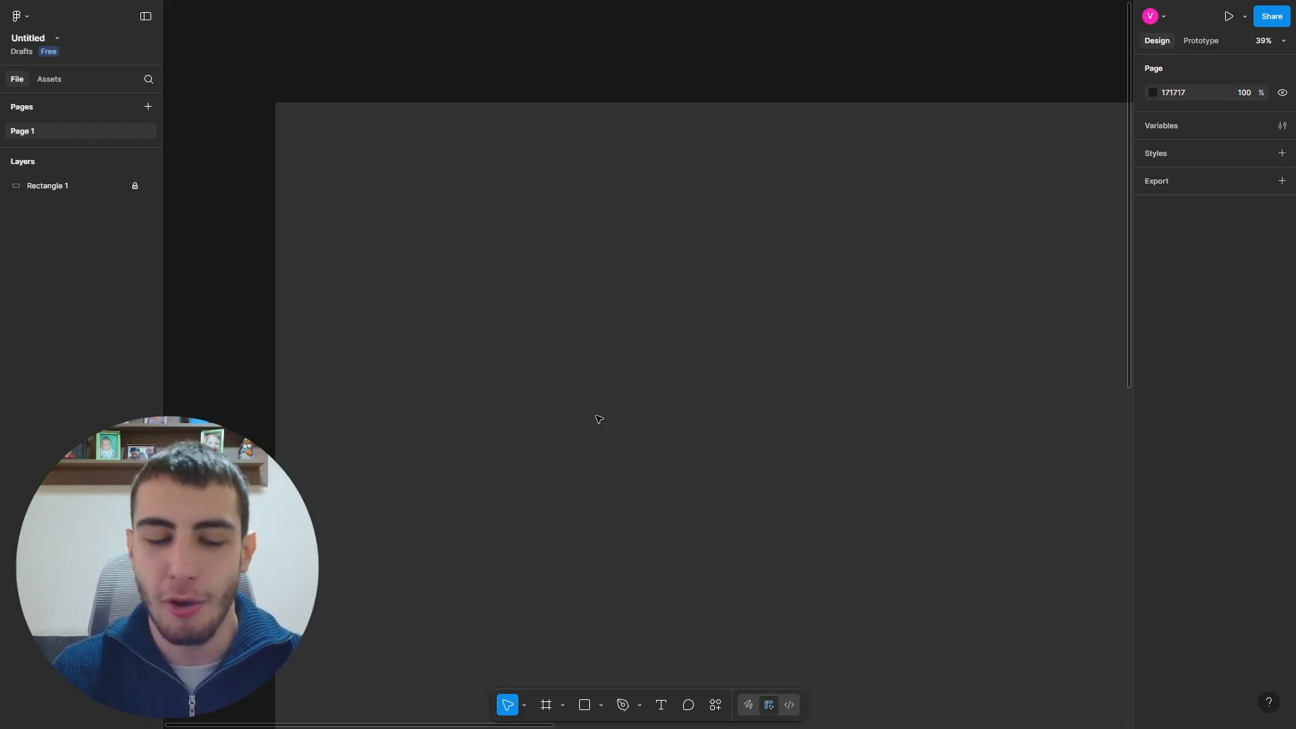
Step: Place a default 100 × 100 white frame on the backdrop with the Frame tool
key("f")
key("r")
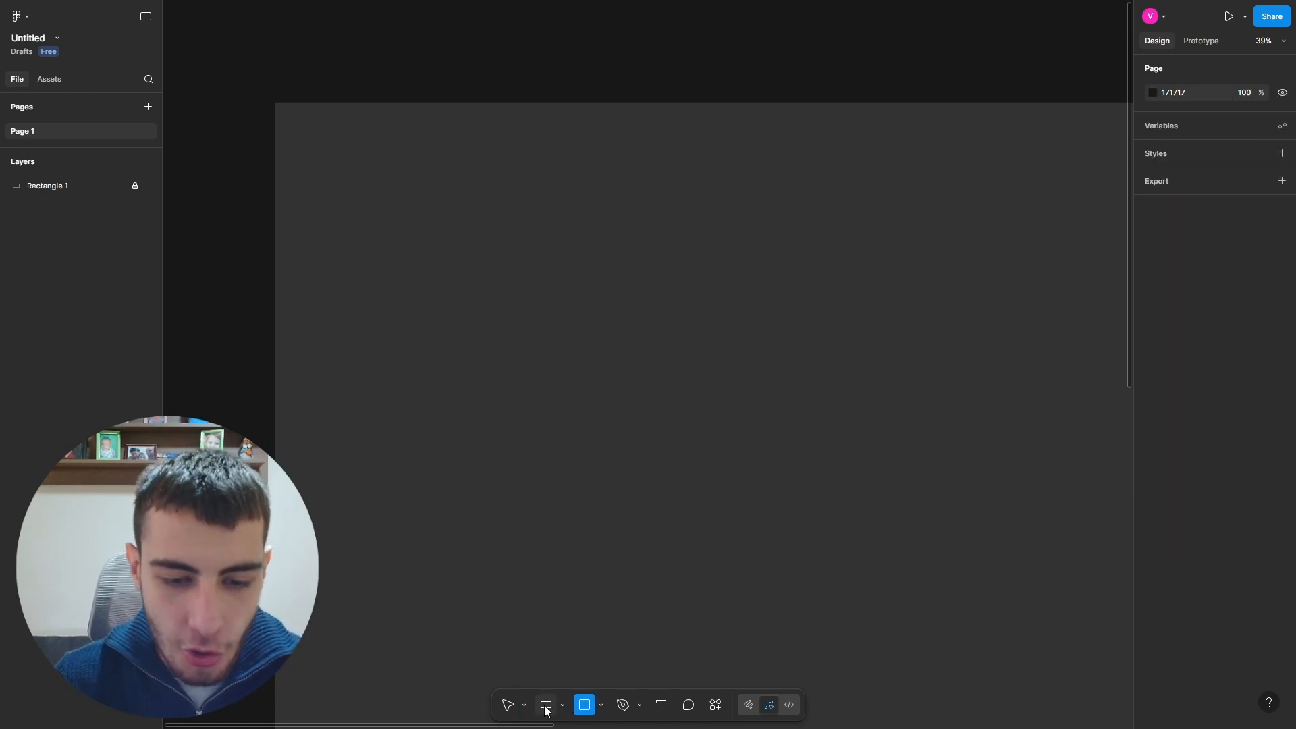
left_click(544, 708)
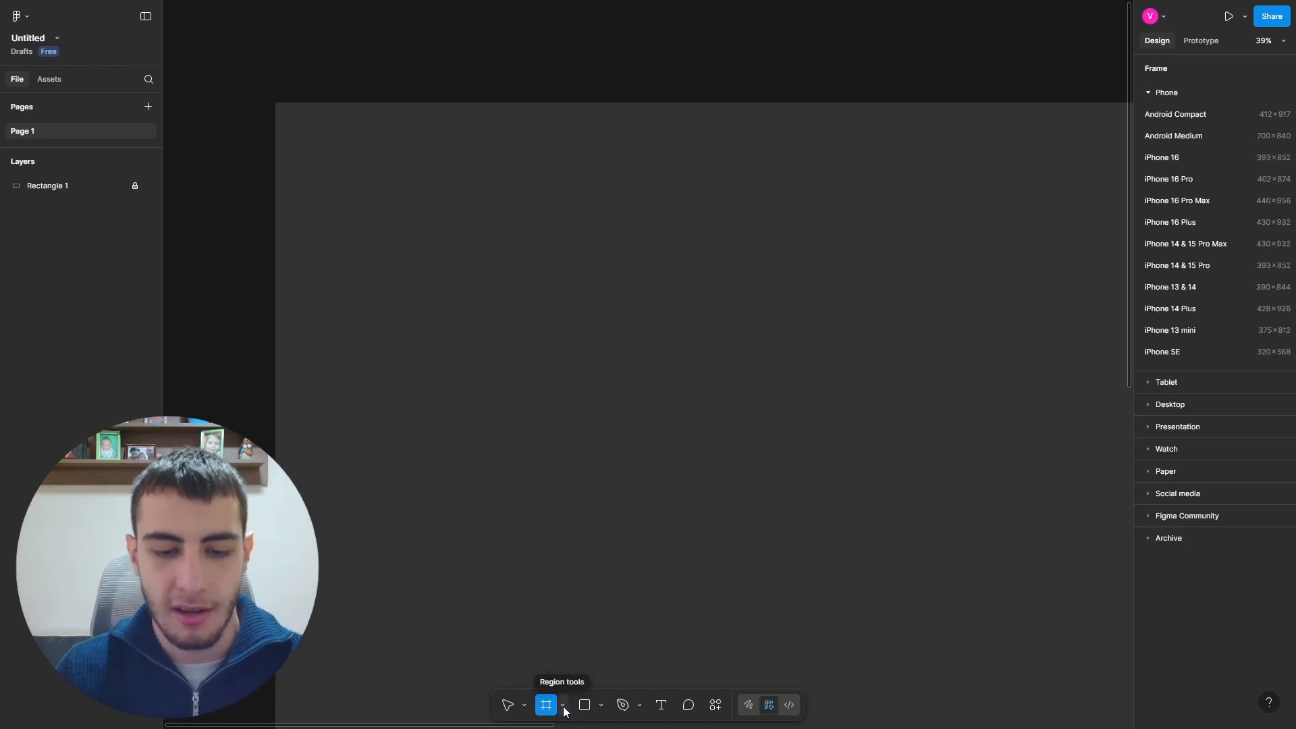
left_click(564, 707)
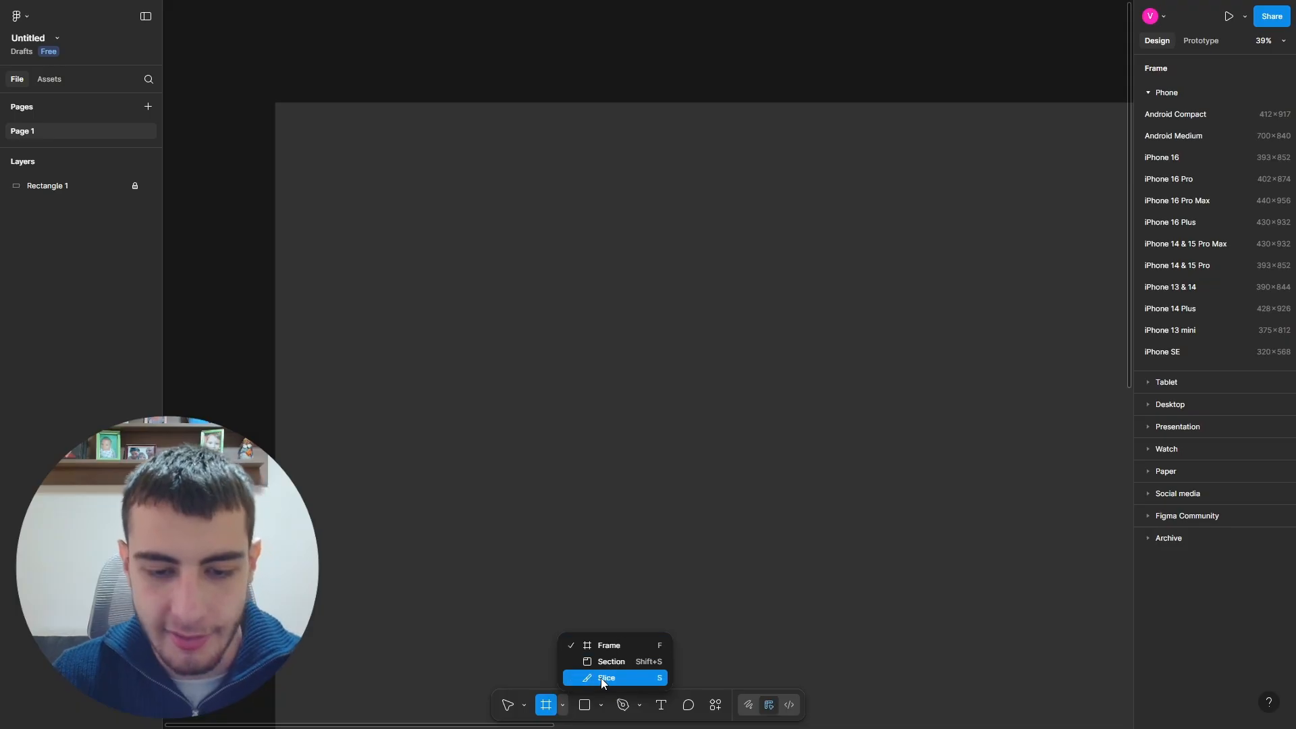
left_click(620, 647)
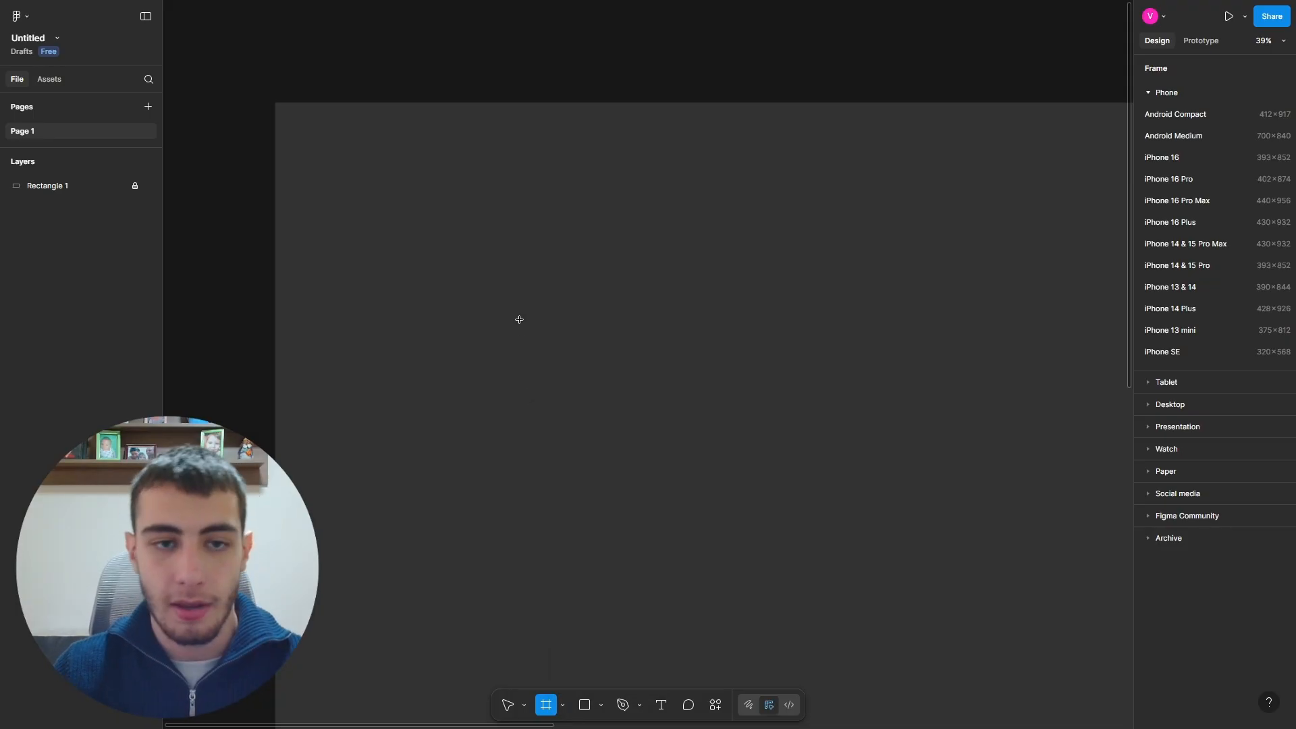
left_click(567, 301)
scroll(574, 307, "up", 3)
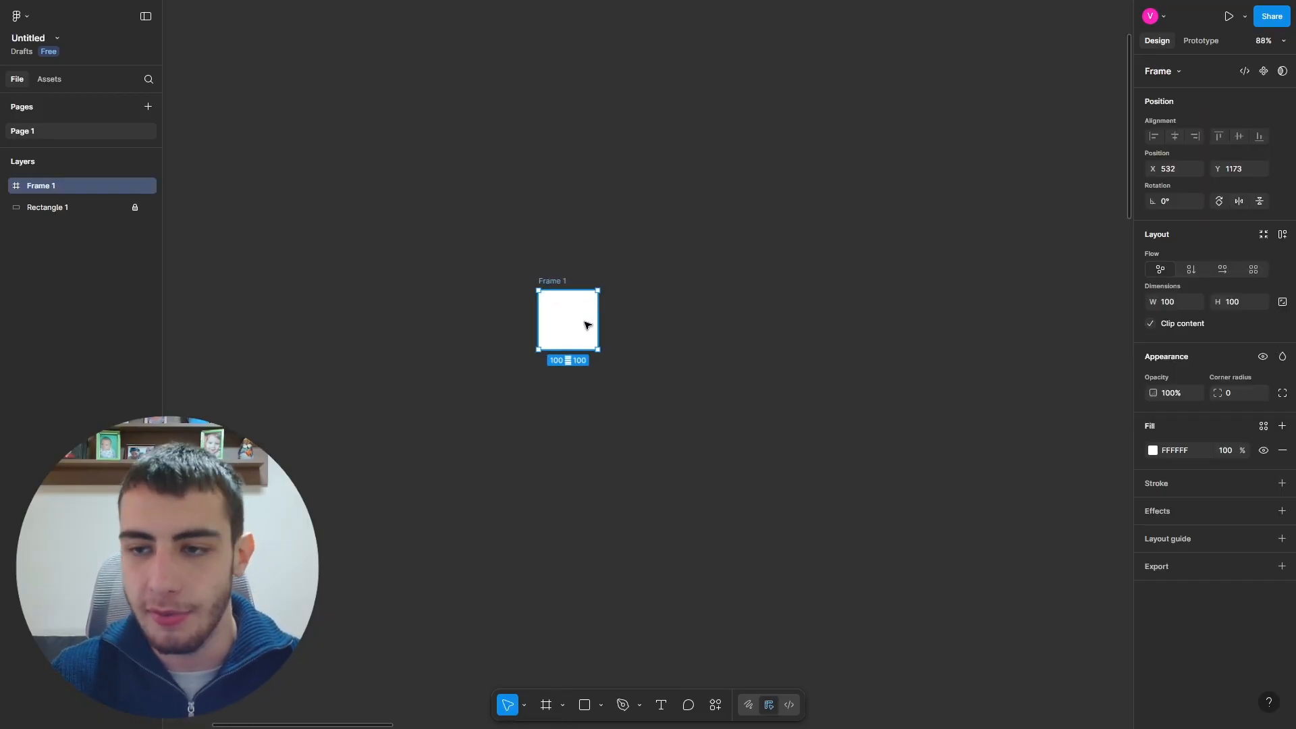
Step: Set the frame's width to 600 and move it near the backdrop's upper-left corner, at about X -155, Y 828
scroll(582, 320, "down", 3)
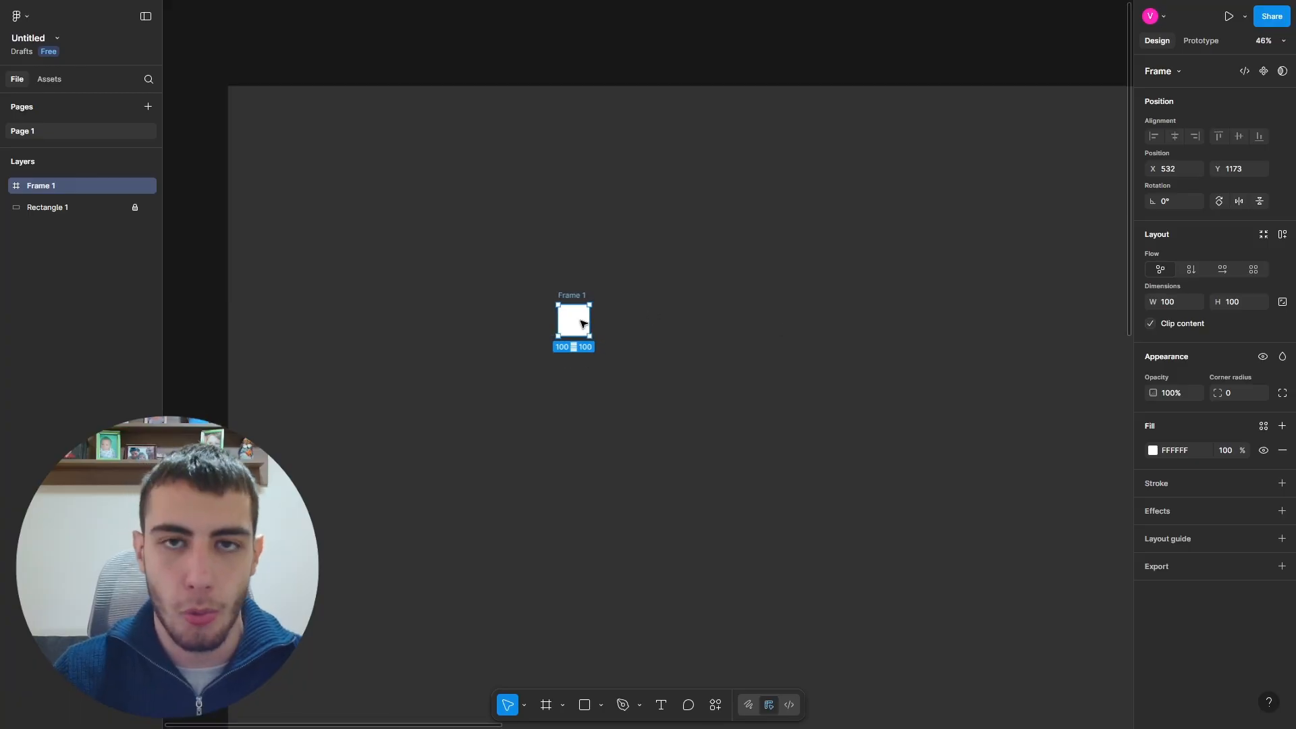
left_click_drag(573, 324, 505, 260)
scroll(508, 227, "up", 3)
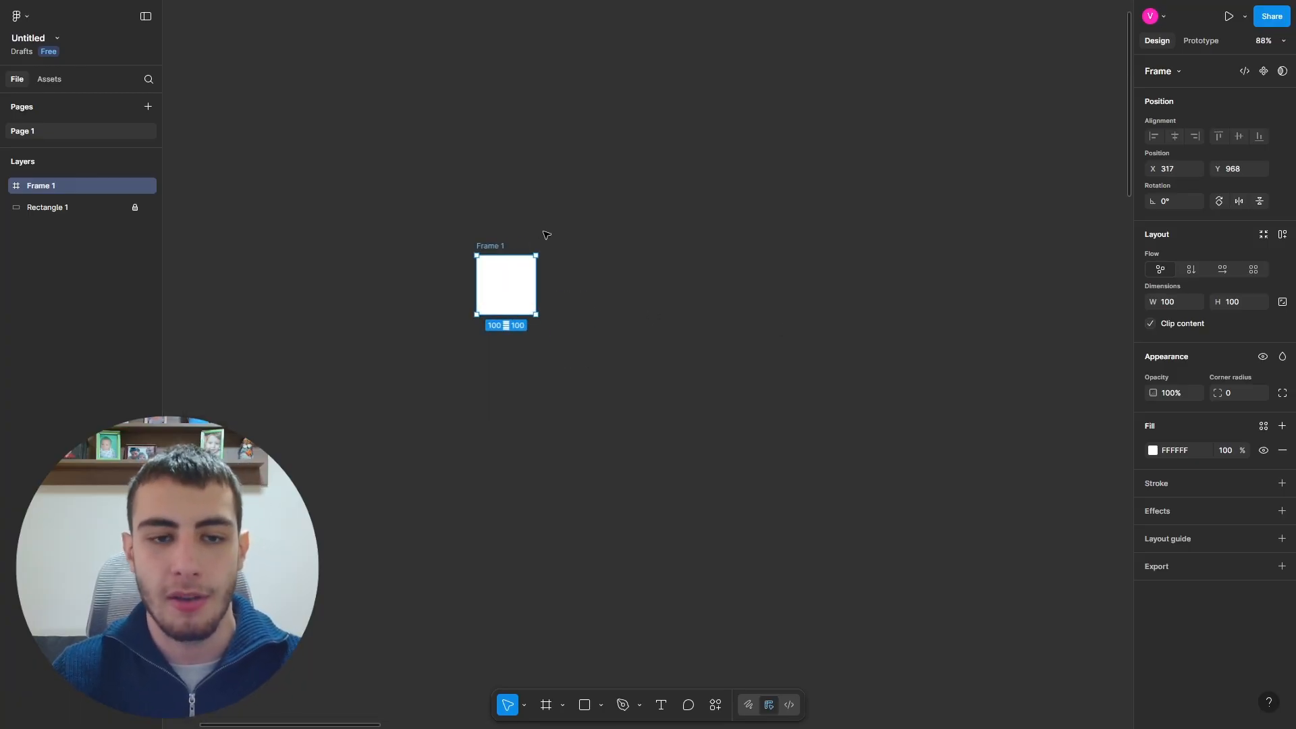
left_click(1181, 305)
type("600")
key("Return")
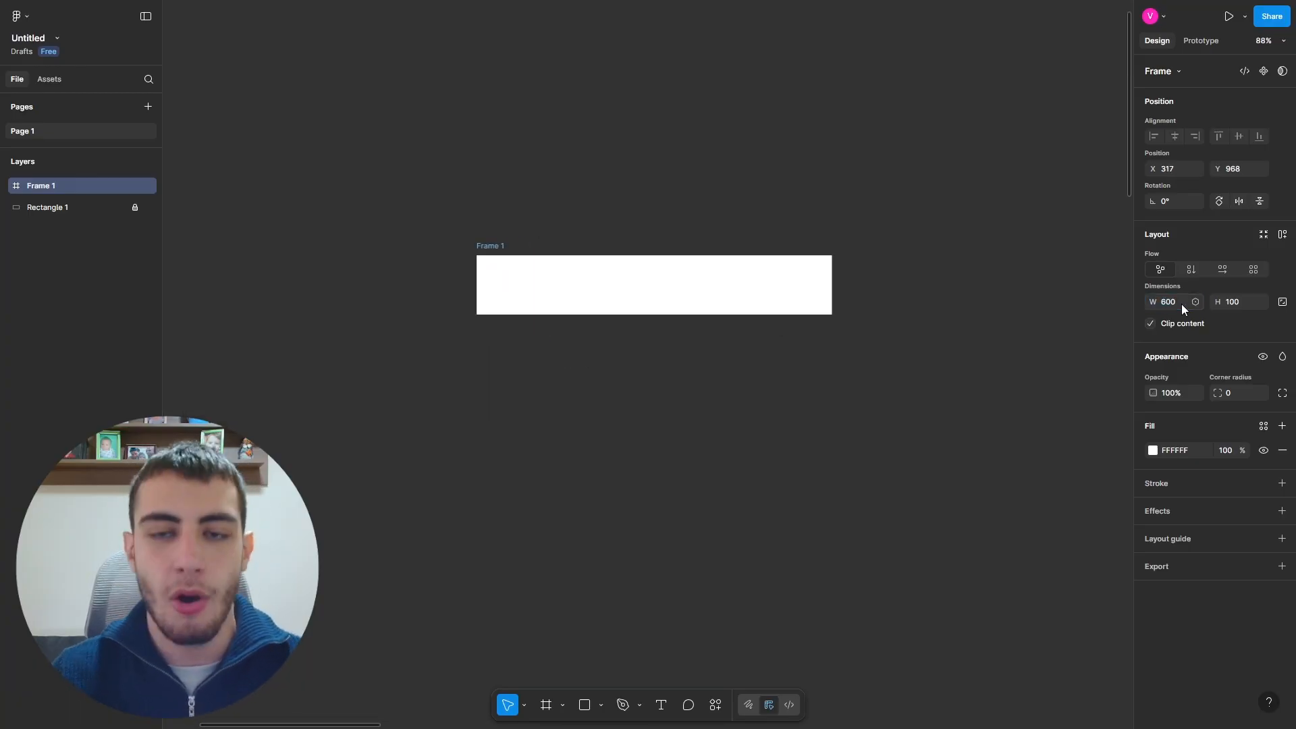
scroll(659, 330, "down", 3)
left_click_drag(674, 322, 527, 278)
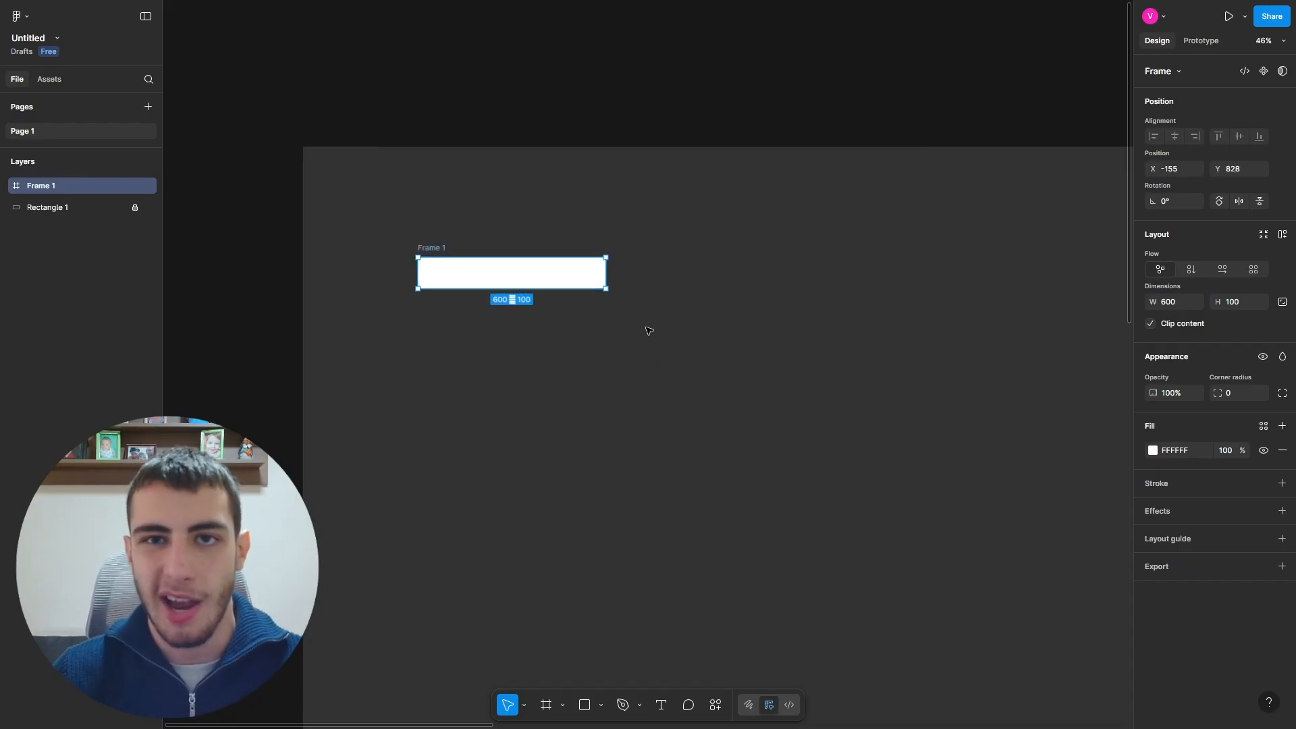
Step: Extend the frame downward to a height of about 2302 for a long email layout
scroll(495, 269, "up", 5)
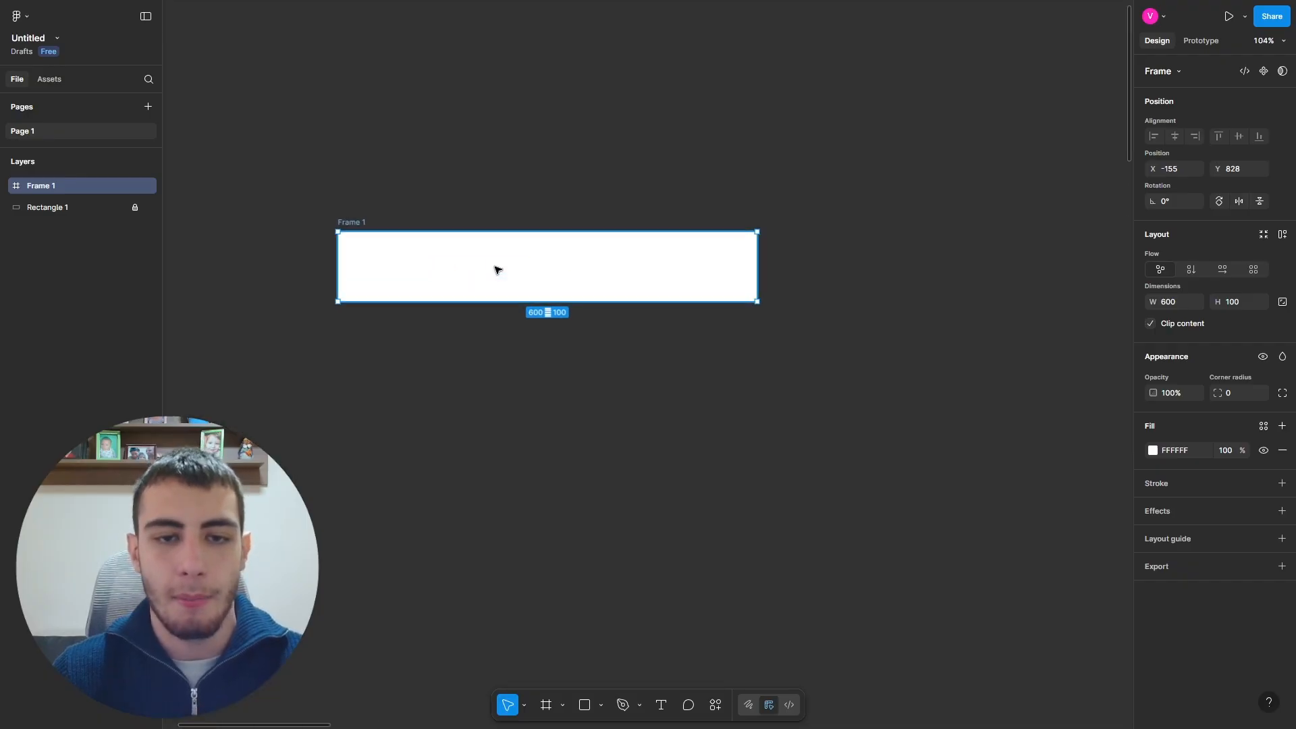
scroll(533, 230, "down", 4)
left_click_drag(542, 288, 538, 507)
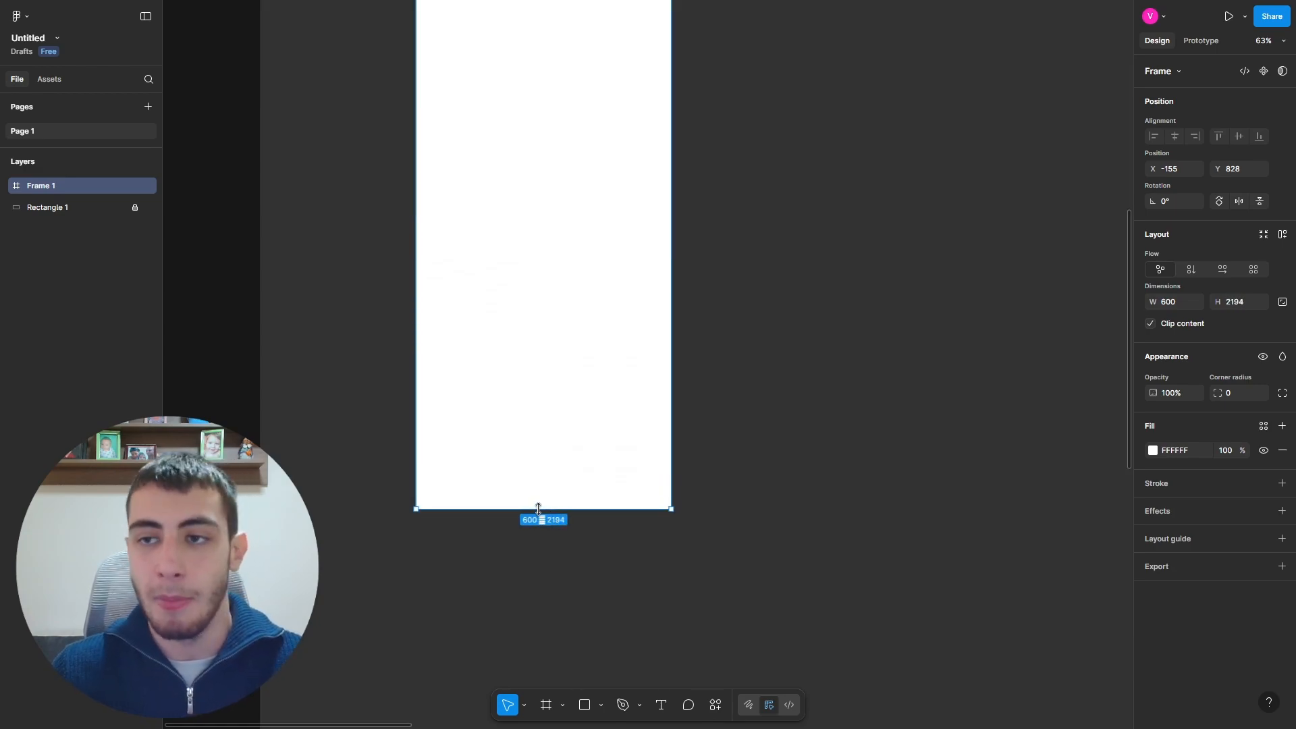
left_click_drag(538, 507, 514, 384)
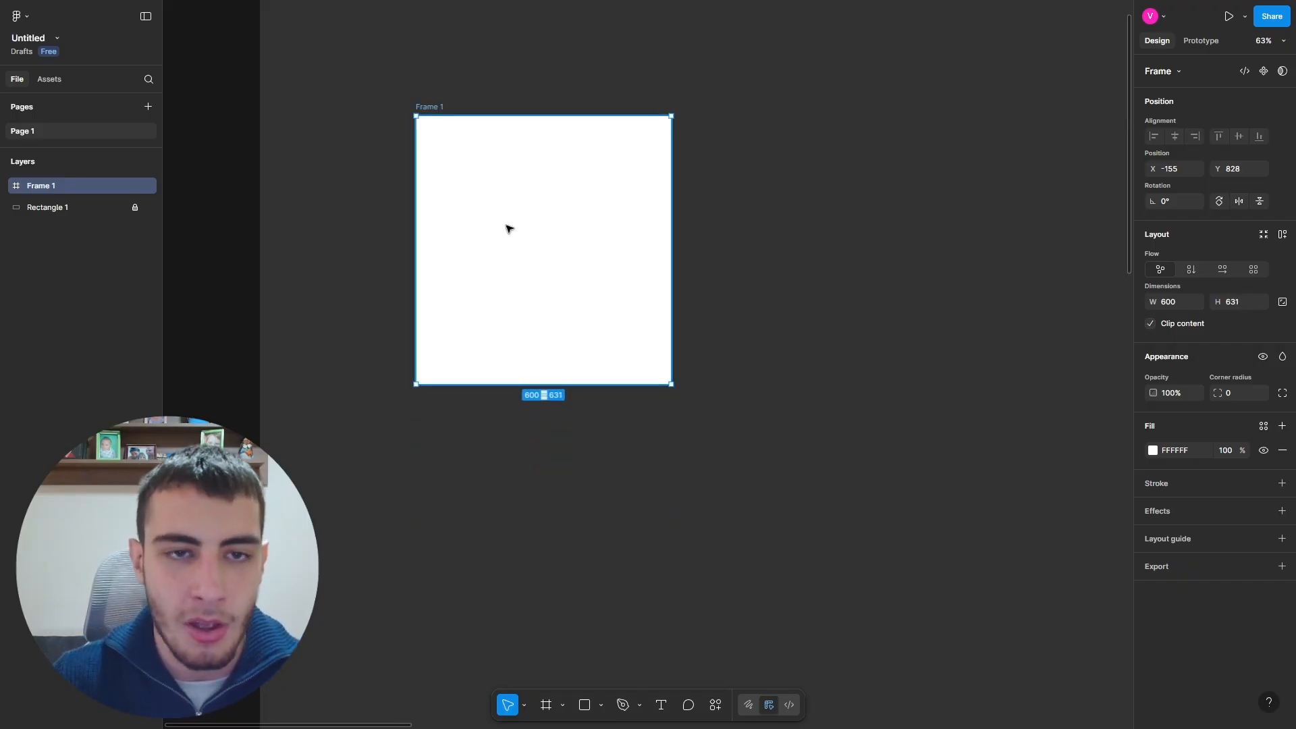
left_click_drag(551, 383, 585, 418)
scroll(728, 438, "up", 12)
scroll(556, 409, "down", 4)
scroll(560, 407, "up", 2)
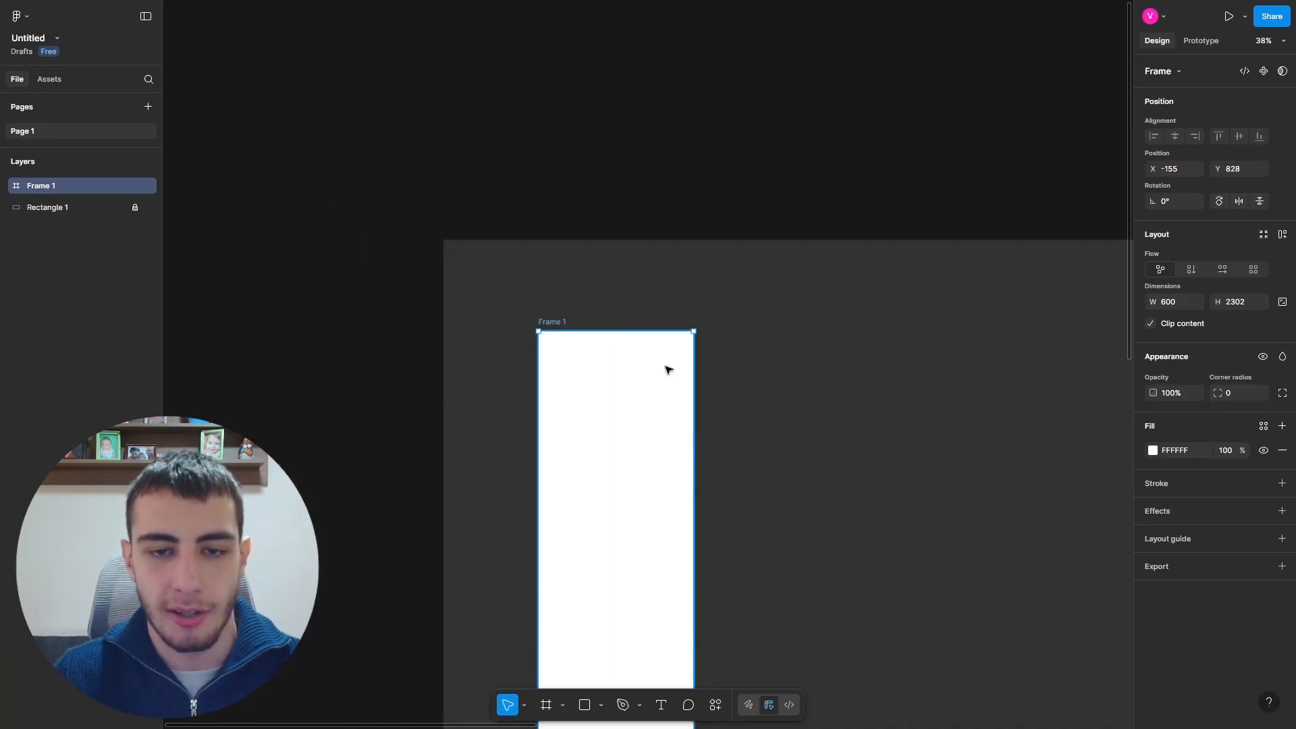
scroll(667, 369, "up", 3)
scroll(463, 373, "down", 4)
scroll(432, 295, "up", 2)
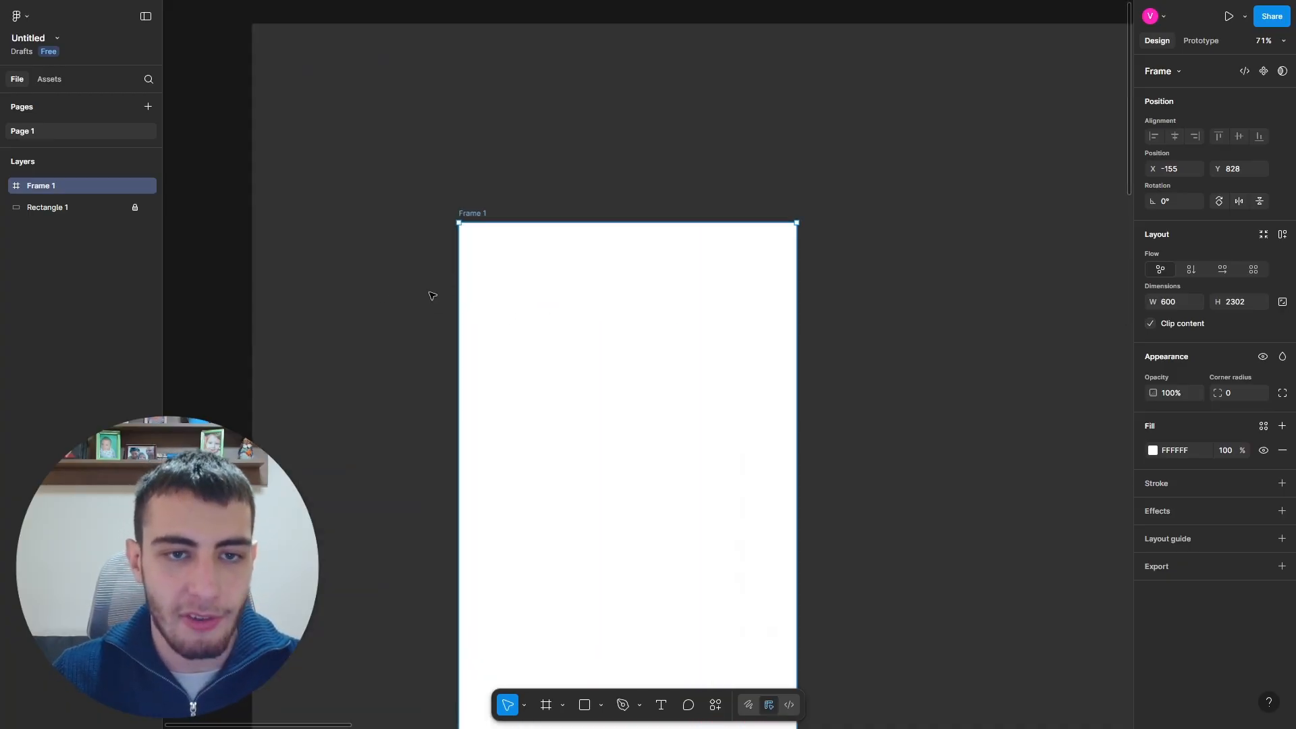
Step: Move the email frame farther right on the backdrop, to about X 992, Y 839
scroll(432, 295, "up", 1)
scroll(425, 309, "down", 4)
left_click_drag(497, 339, 836, 347)
scroll(553, 300, "down", 5)
scroll(666, 296, "up", 3)
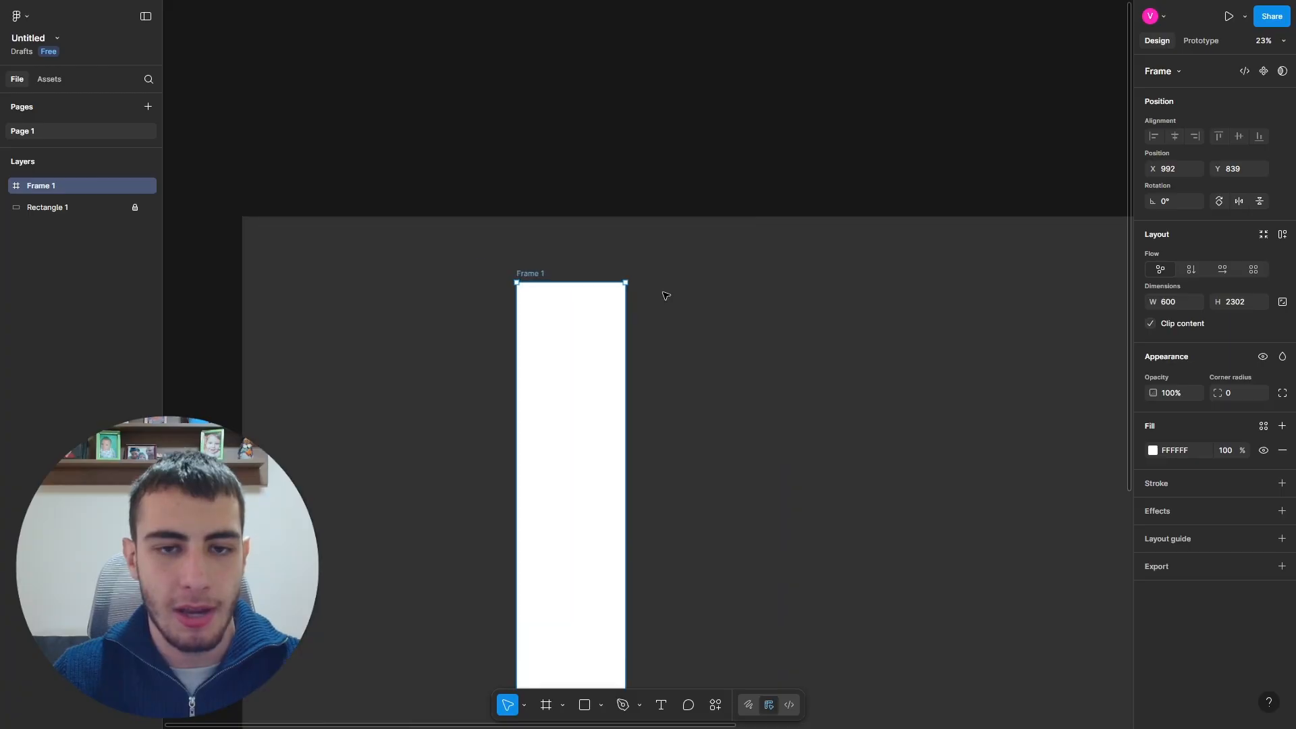
Step: Copy the finished email layout from the Google Doc as an image and paste it onto the Figma canvas
key("ctrl+Tab")
key("ctrl+shift+Tab")
key("ctrl+shift+Tab")
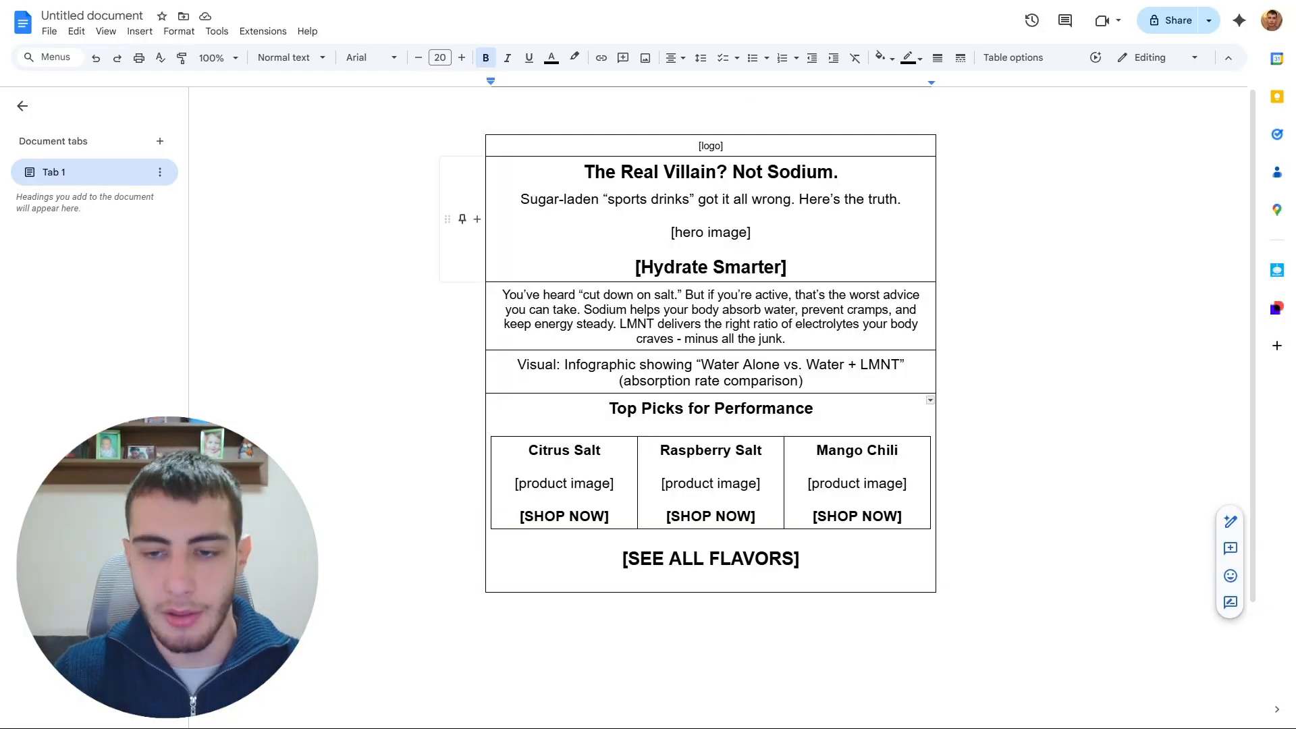
key("ctrl+shift+Tab")
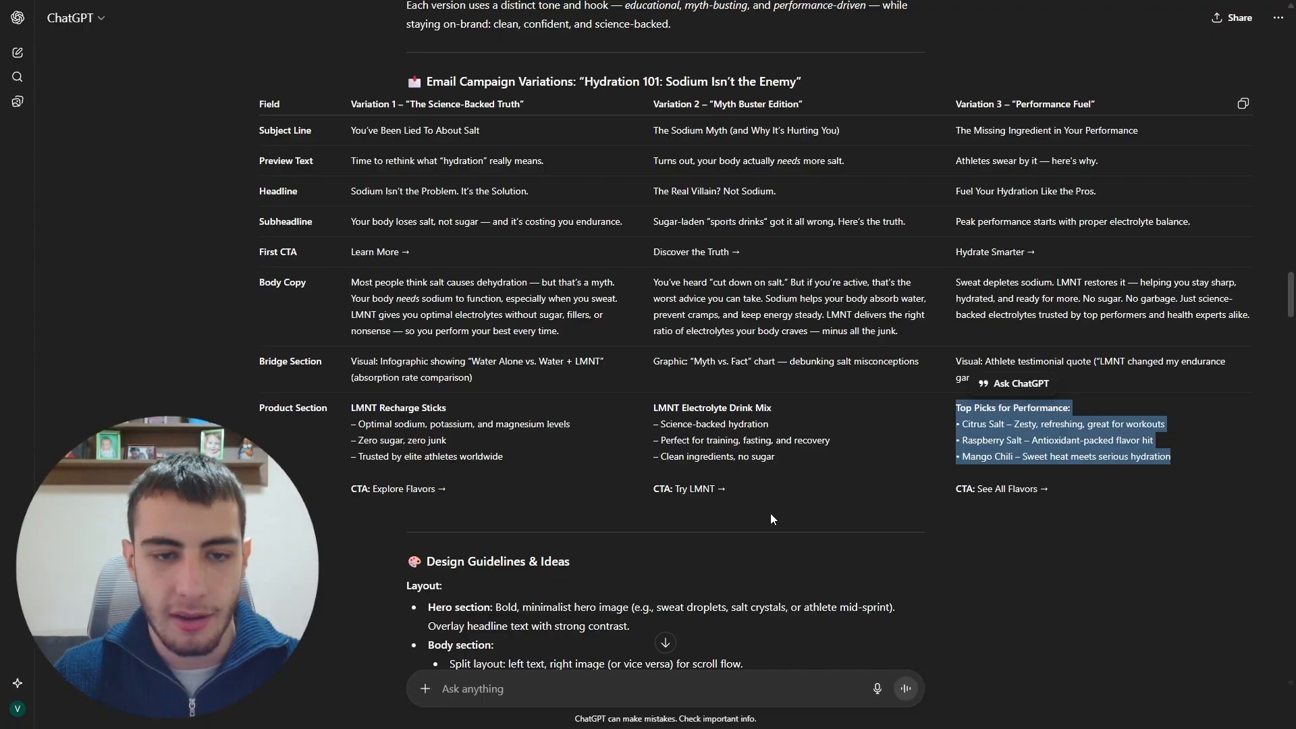
key("ctrl+shift+Tab")
left_click(772, 330)
key("ctrl+v")
Step: Move the pasted layout image toward the backdrop's left side and shift the email frame right to about X 2340, Y 860
left_click_drag(642, 344, 390, 332)
left_click_drag(569, 411, 812, 414)
left_click(459, 409)
Step: Scale the layout image to about 1911 × 1930 and move it to about X 14, Y 860, level with the email frame
left_click_drag(462, 419, 772, 728)
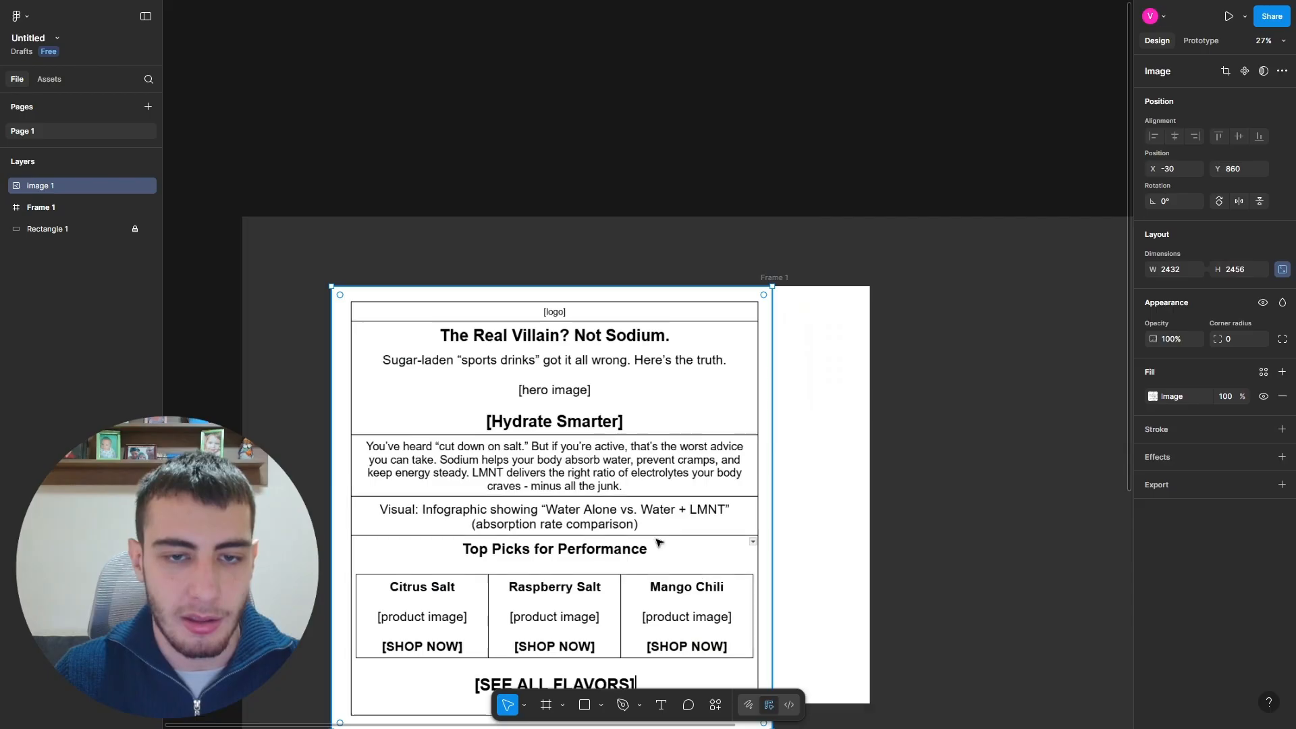
scroll(657, 539, "down", 4)
left_click_drag(578, 273, 499, 271)
left_click_drag(693, 431, 598, 337)
scroll(573, 320, "up", 1)
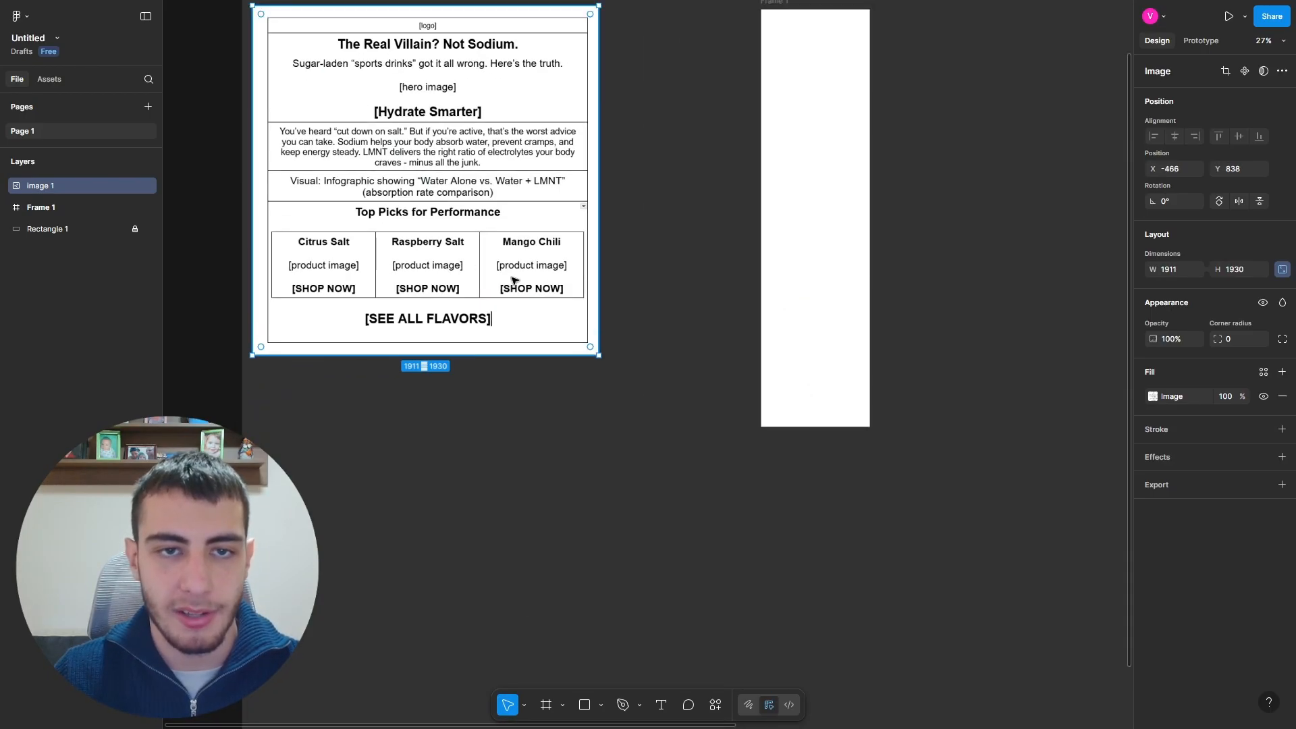
left_click_drag(465, 262, 552, 268)
scroll(864, 262, "up", 3)
Step: Bring the layout image closer to the email frame, to about X 178, Y 860
scroll(419, 313, "down", 5)
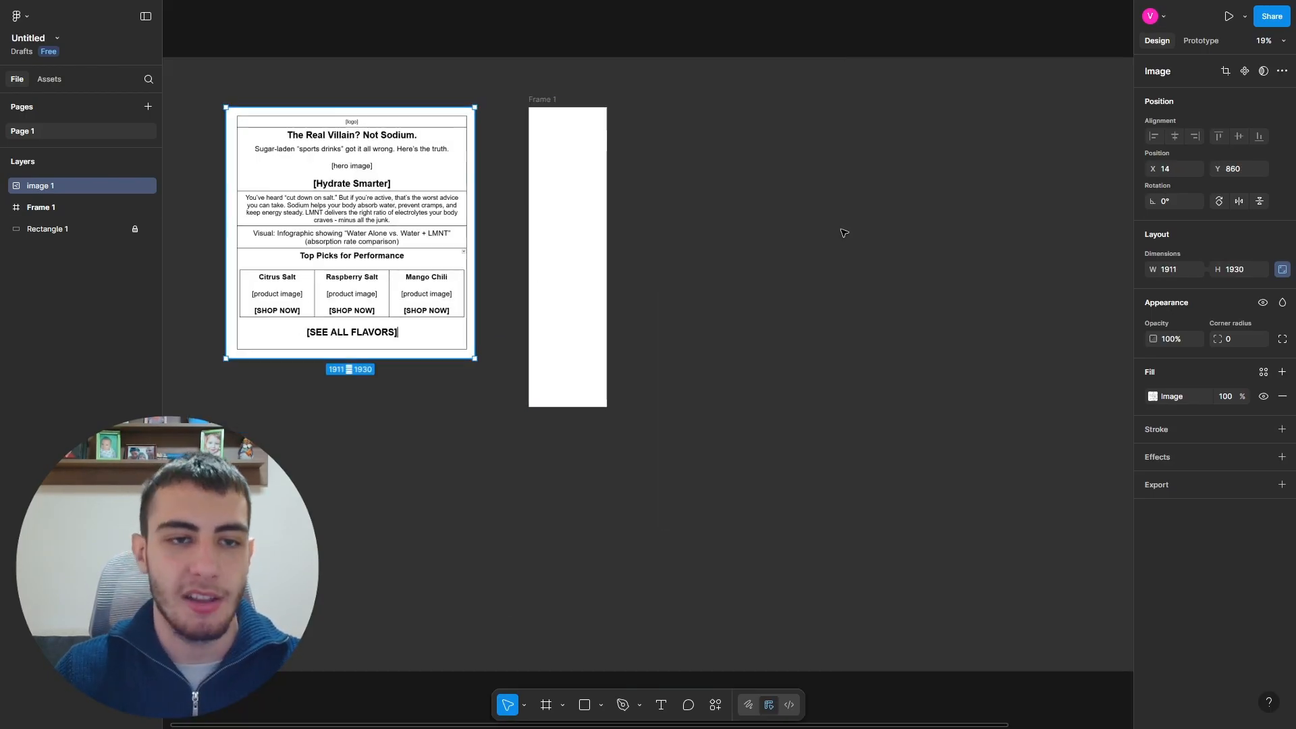
scroll(841, 231, "down", 3)
scroll(589, 174, "up", 6)
scroll(758, 156, "up", 1)
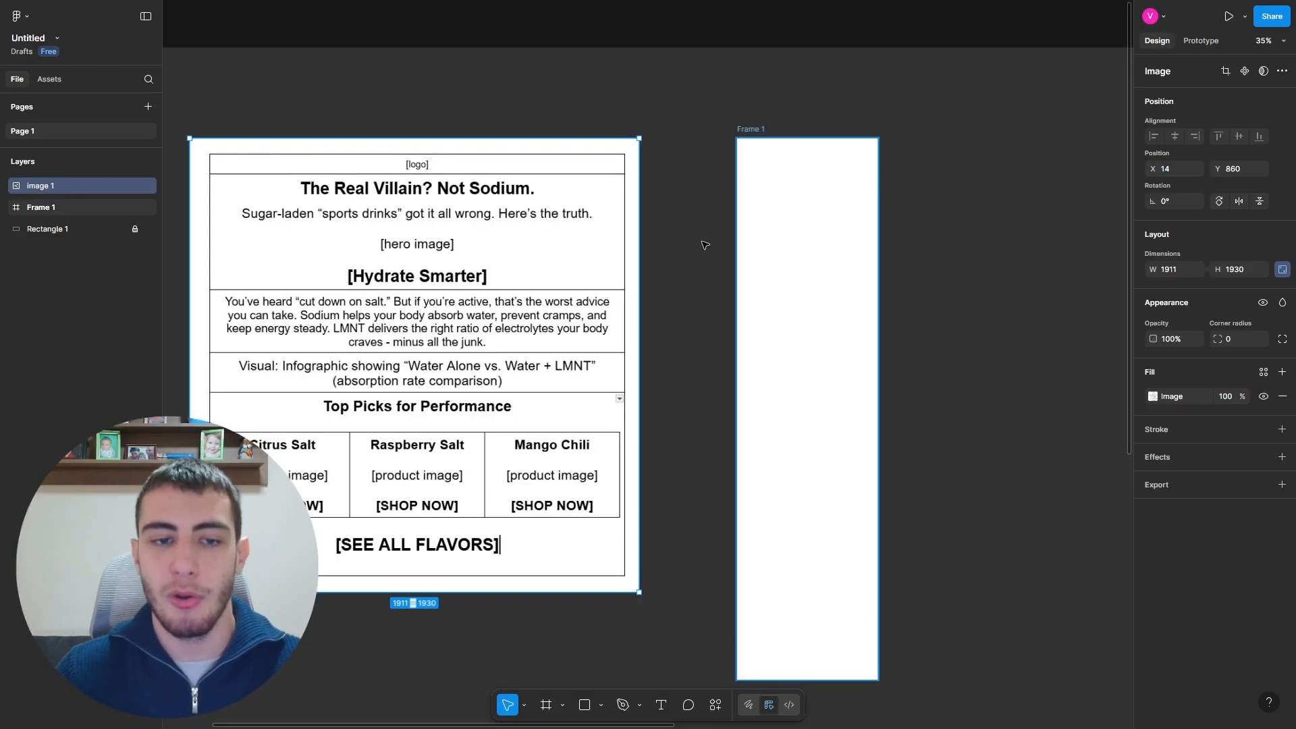
left_click_drag(459, 322, 497, 322)
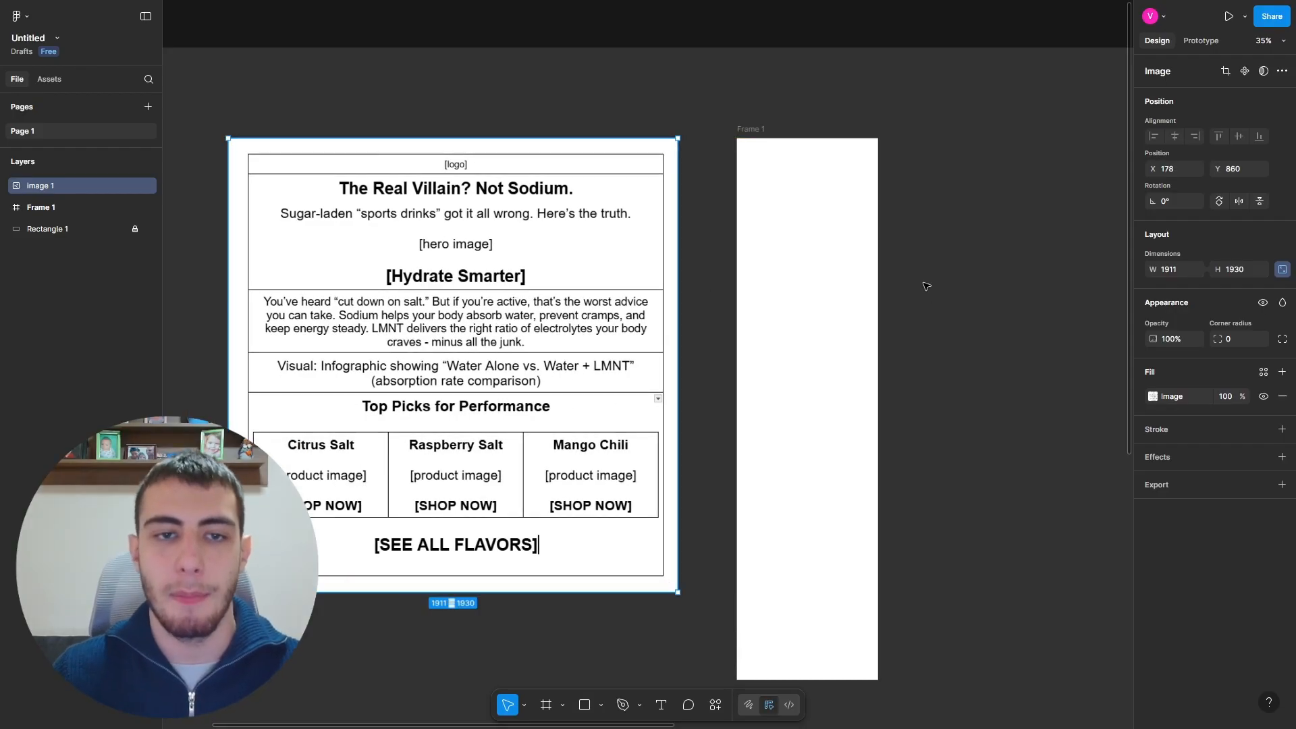
Step: Fill the email frame with the dark grey 171717
scroll(926, 286, "up", 3)
left_click(792, 304)
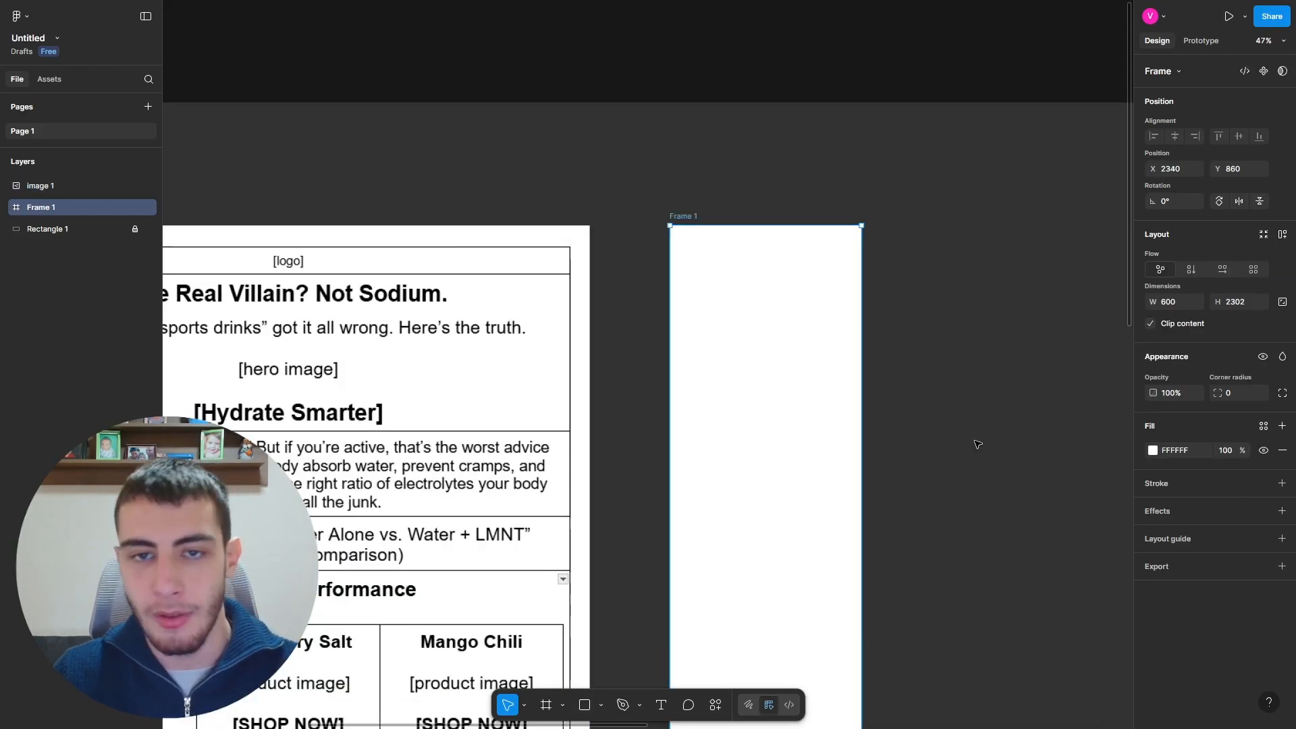
left_click(1154, 450)
left_click(1034, 712)
left_click(1188, 665)
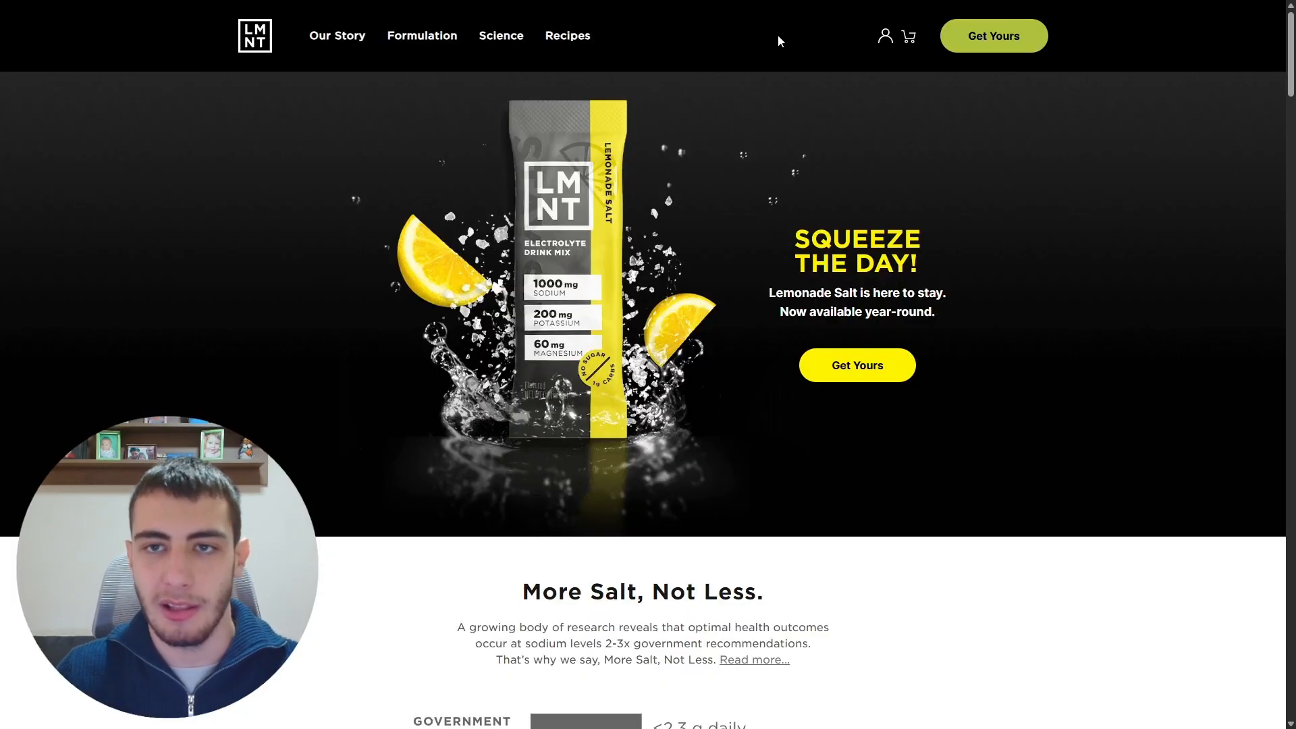
Step: Copy the LMNT logo from the brand's website as an image and place it near the email frame's top centre, at about X 269, Y 22
scroll(784, 260, "down", 20)
scroll(785, 265, "up", 20)
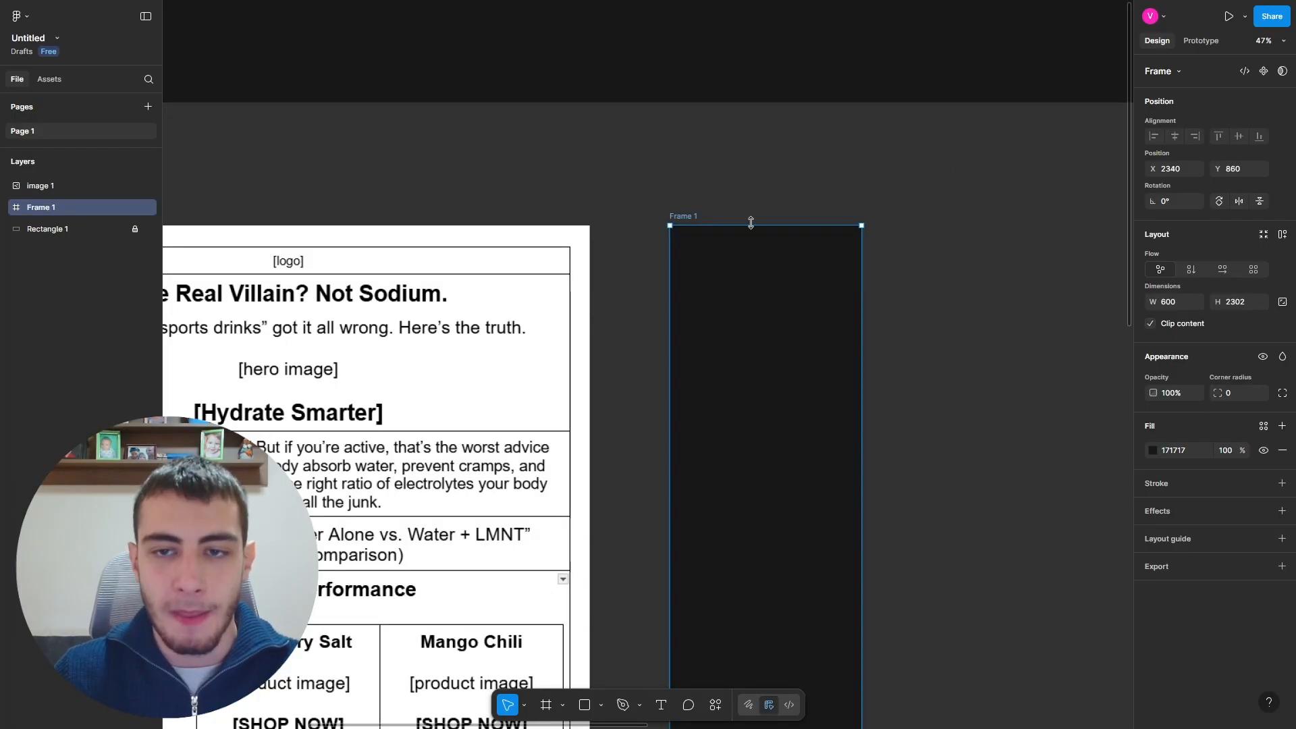
scroll(751, 223, "down", 2)
scroll(889, 297, "up", 5)
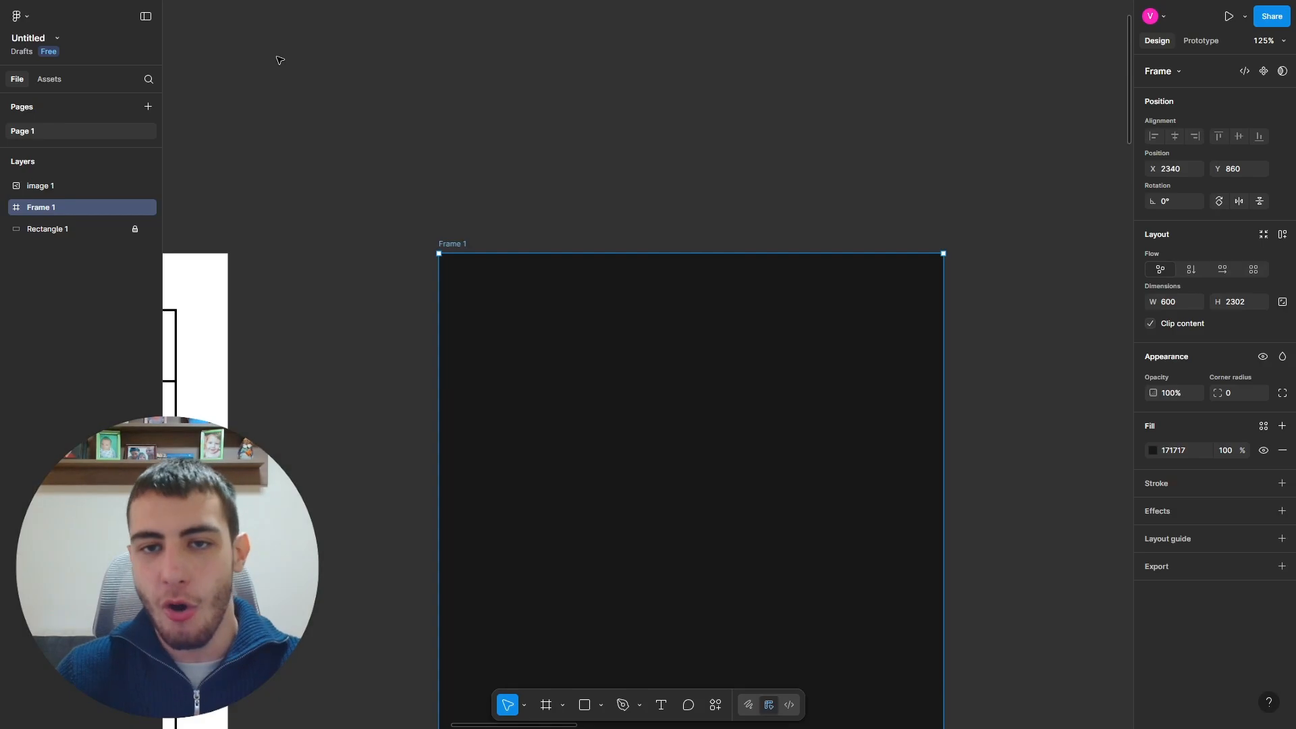
left_click(573, 108)
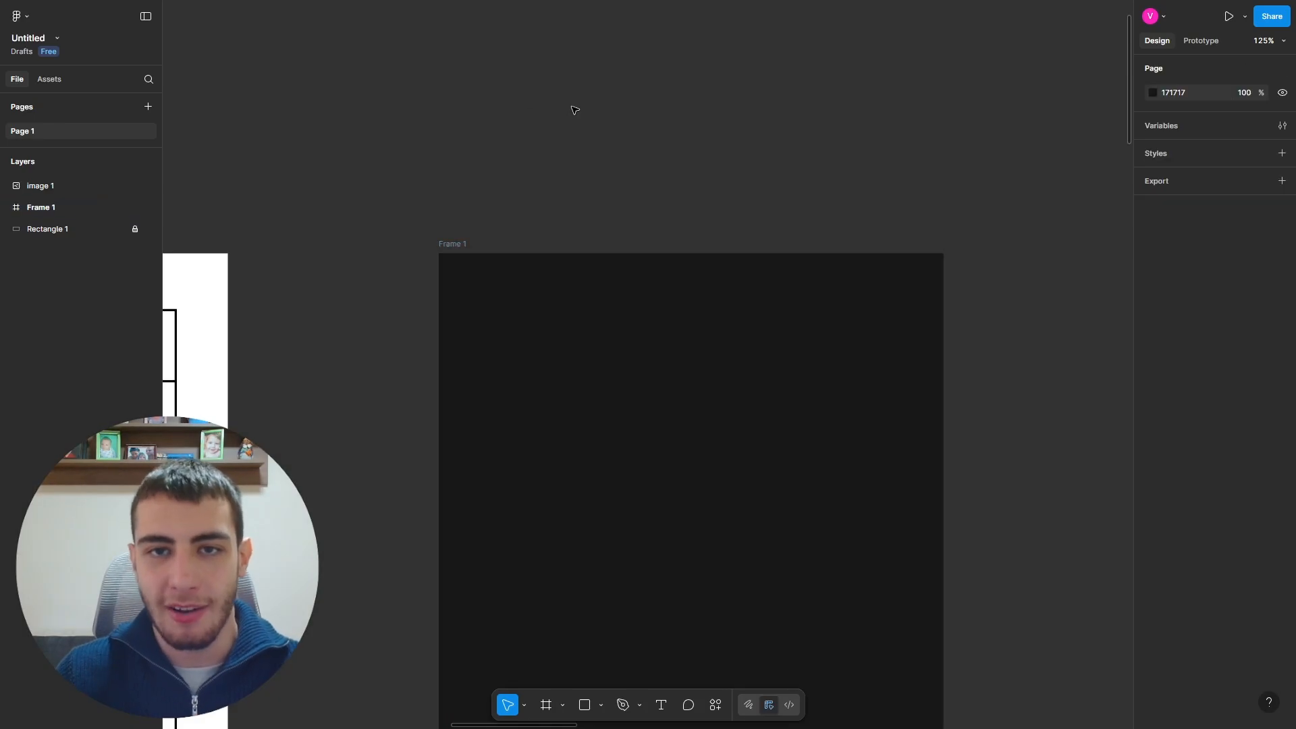
key("ctrl+v")
left_click_drag(641, 365, 683, 300)
left_click(726, 236)
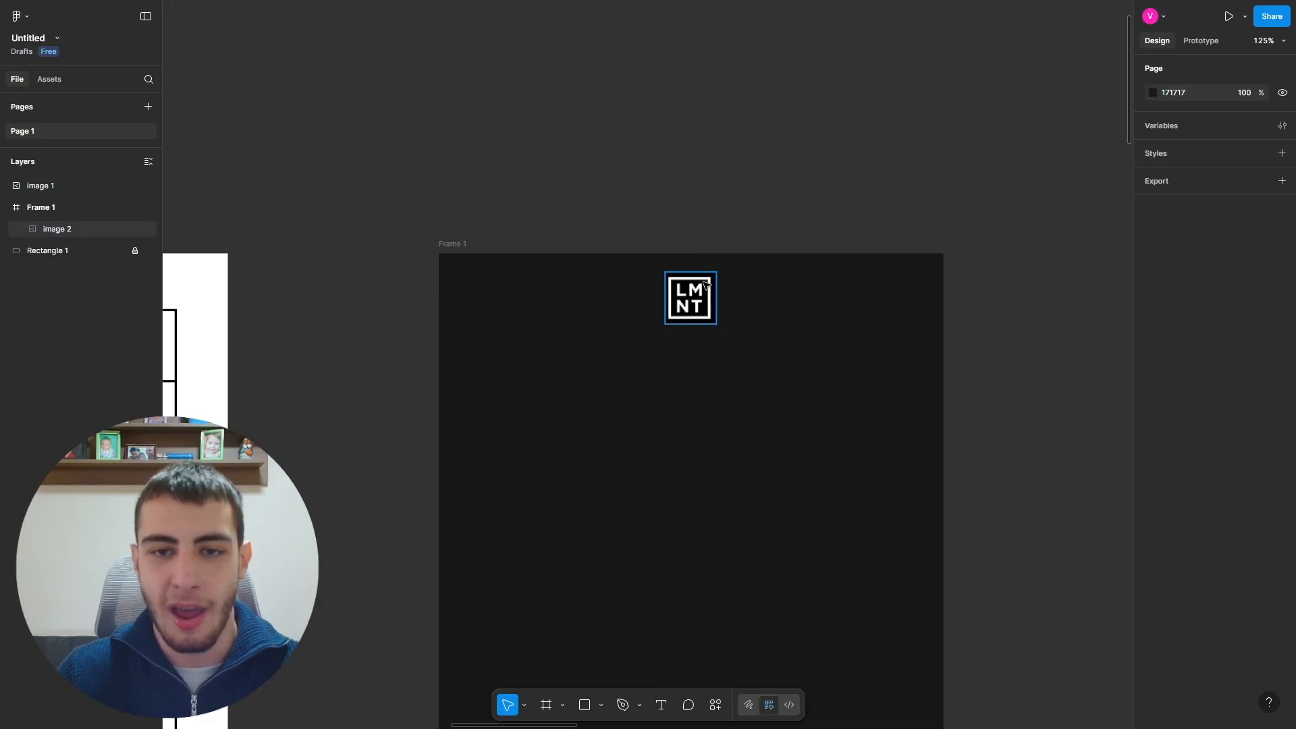
Step: Crop the black margins off all four sides of the logo, down to its white square border at 50 × 50
scroll(693, 290, "up", 8)
left_click(696, 290)
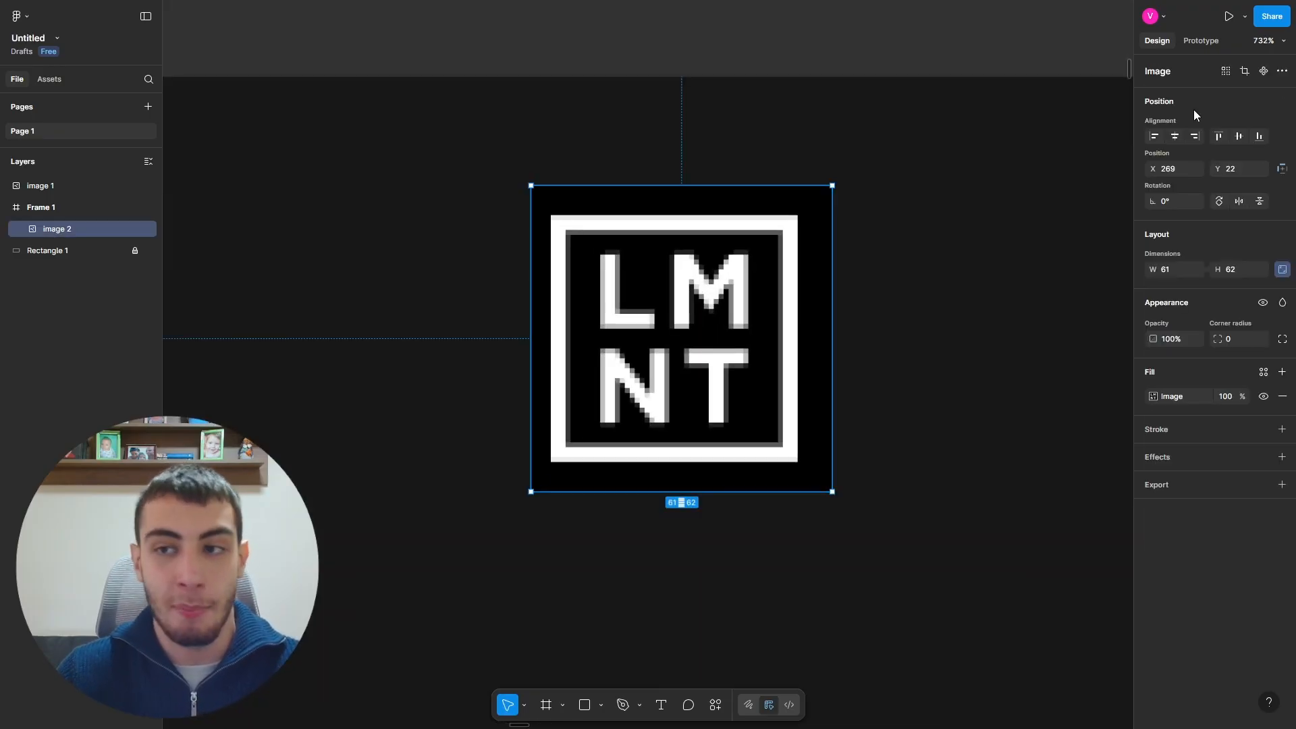
left_click(1244, 76)
left_click_drag(683, 185, 683, 213)
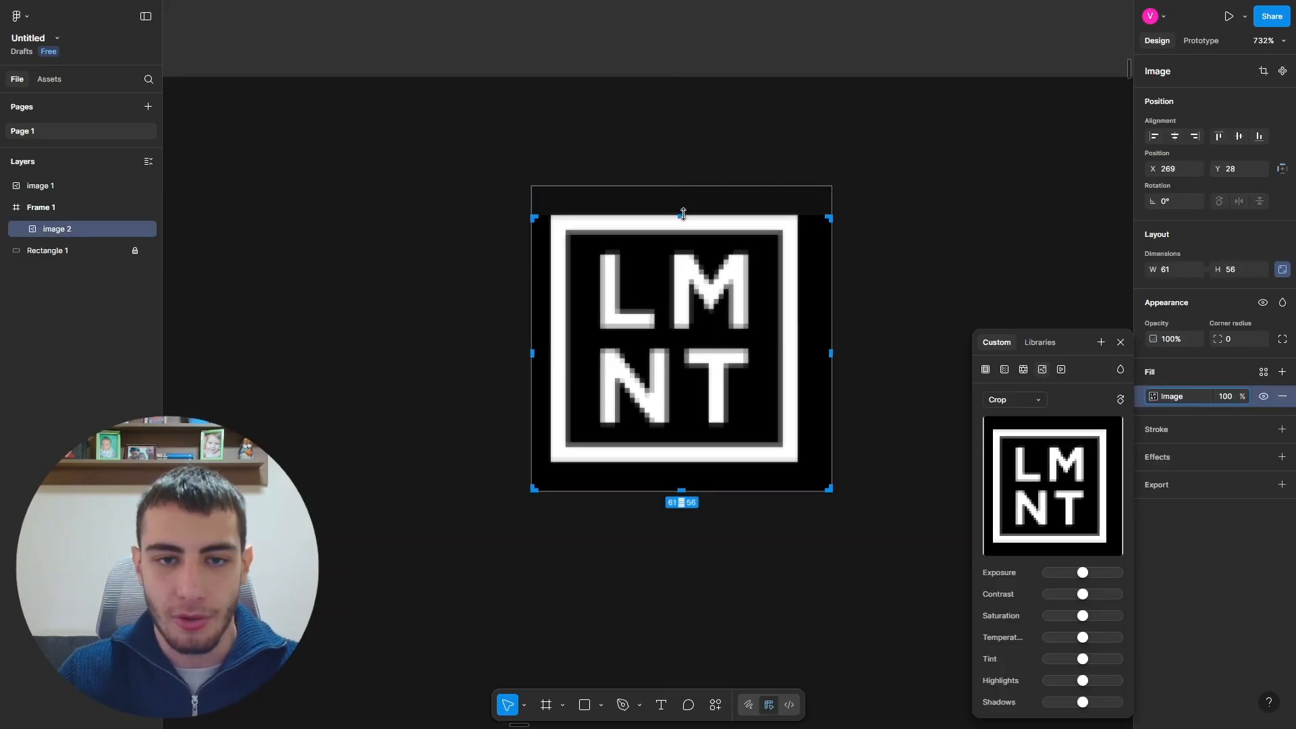
scroll(847, 284, "up", 4)
left_click_drag(814, 438, 741, 432)
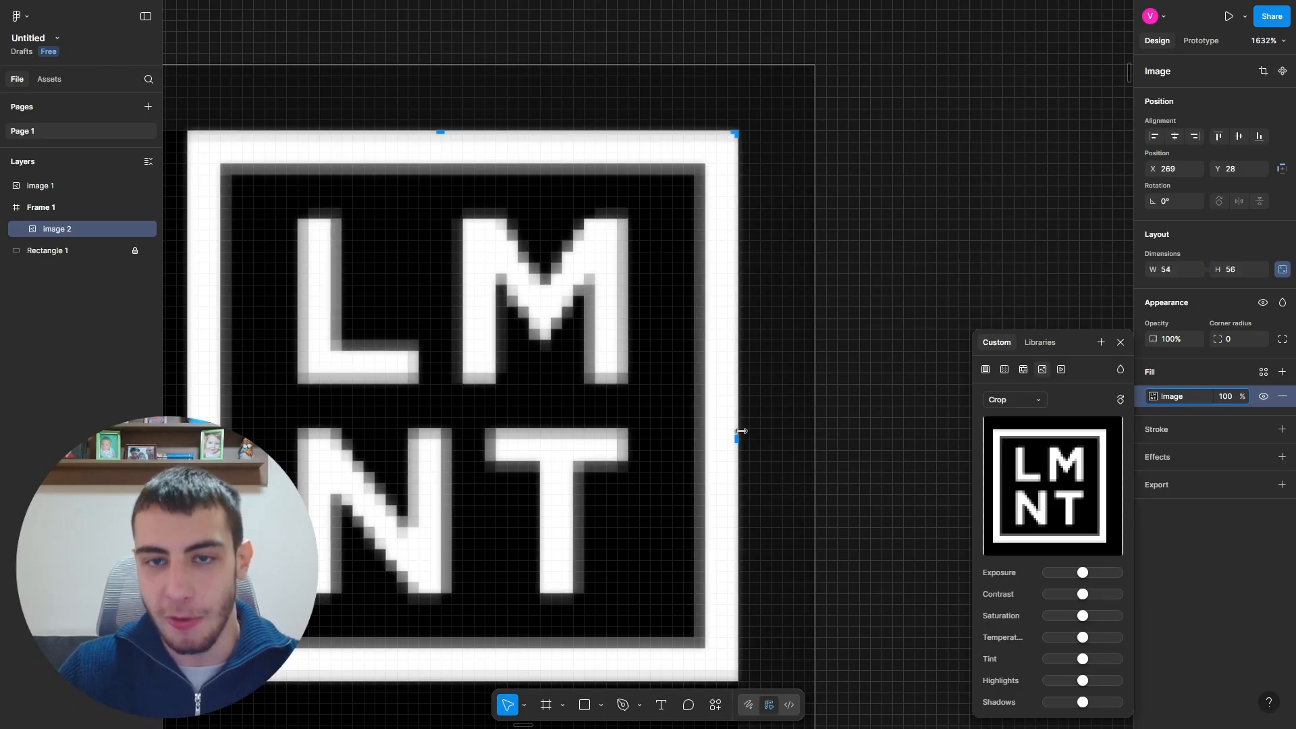
scroll(744, 389, "down", 4)
scroll(612, 431, "up", 3)
left_click_drag(607, 590, 608, 553)
left_click_drag(427, 382, 454, 382)
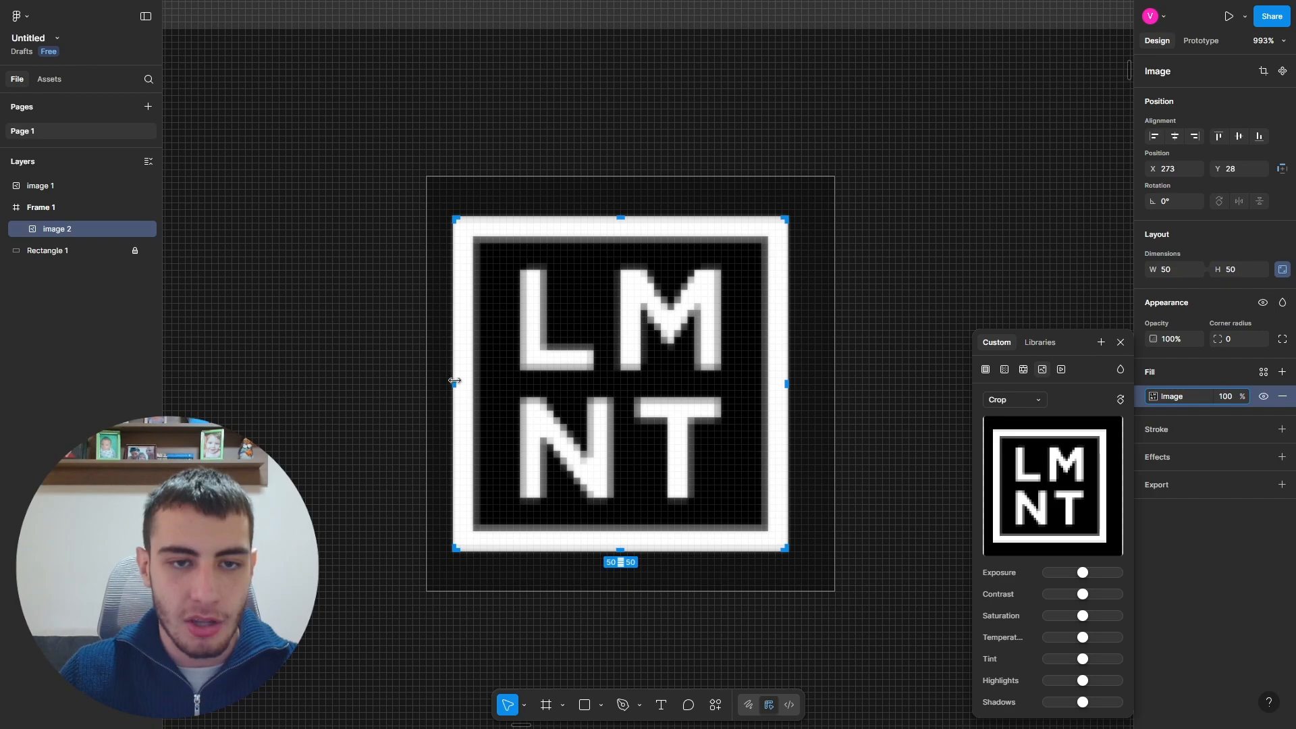
scroll(580, 326, "down", 5)
key("Return")
Step: Change the email frame's fill to pure black
scroll(651, 374, "down", 10)
scroll(637, 307, "down", 3)
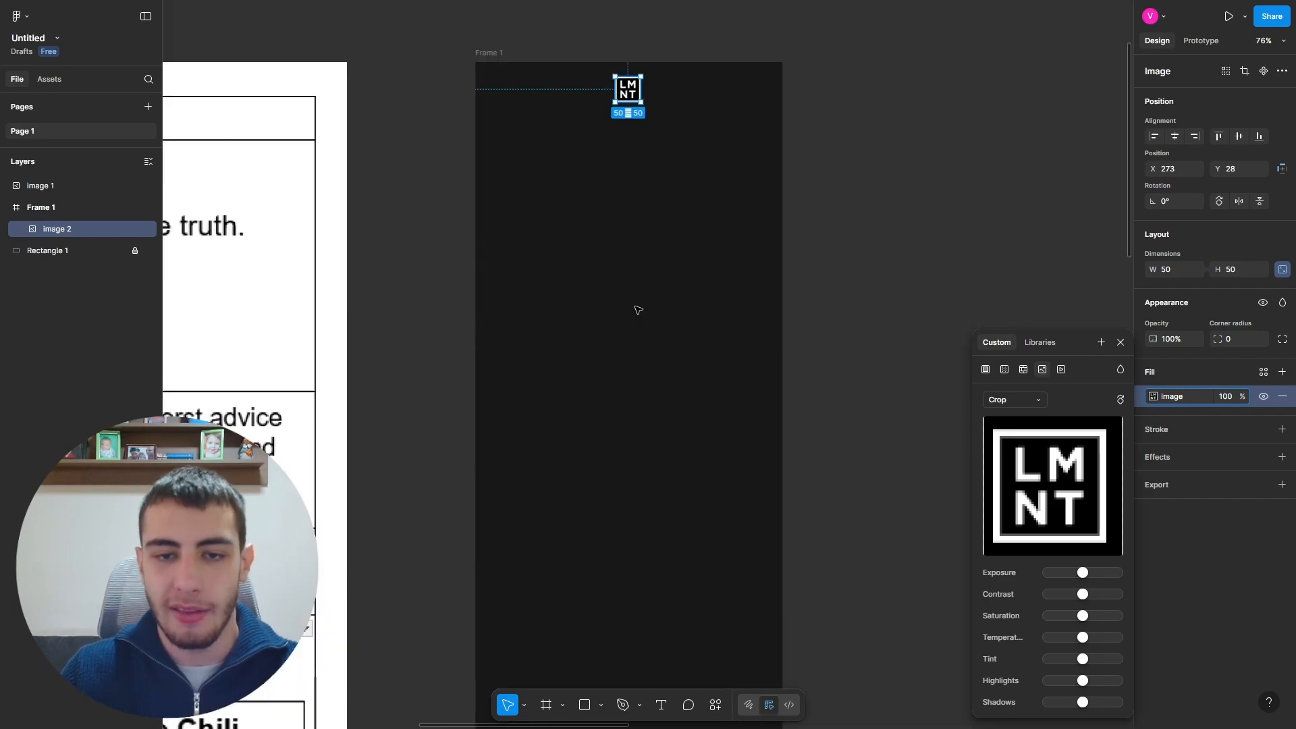
scroll(640, 310, "up", 1)
scroll(642, 273, "up", 1)
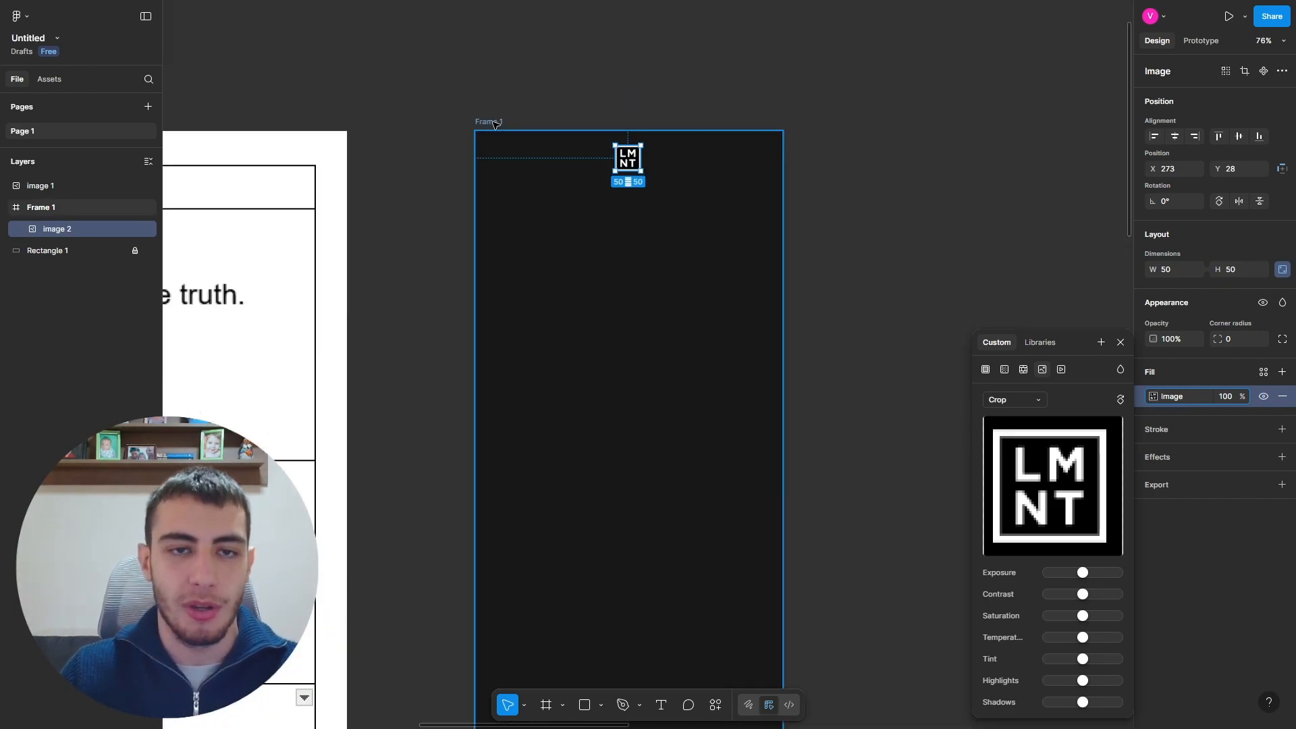
left_click(512, 211)
left_click(490, 123)
left_click(1154, 452)
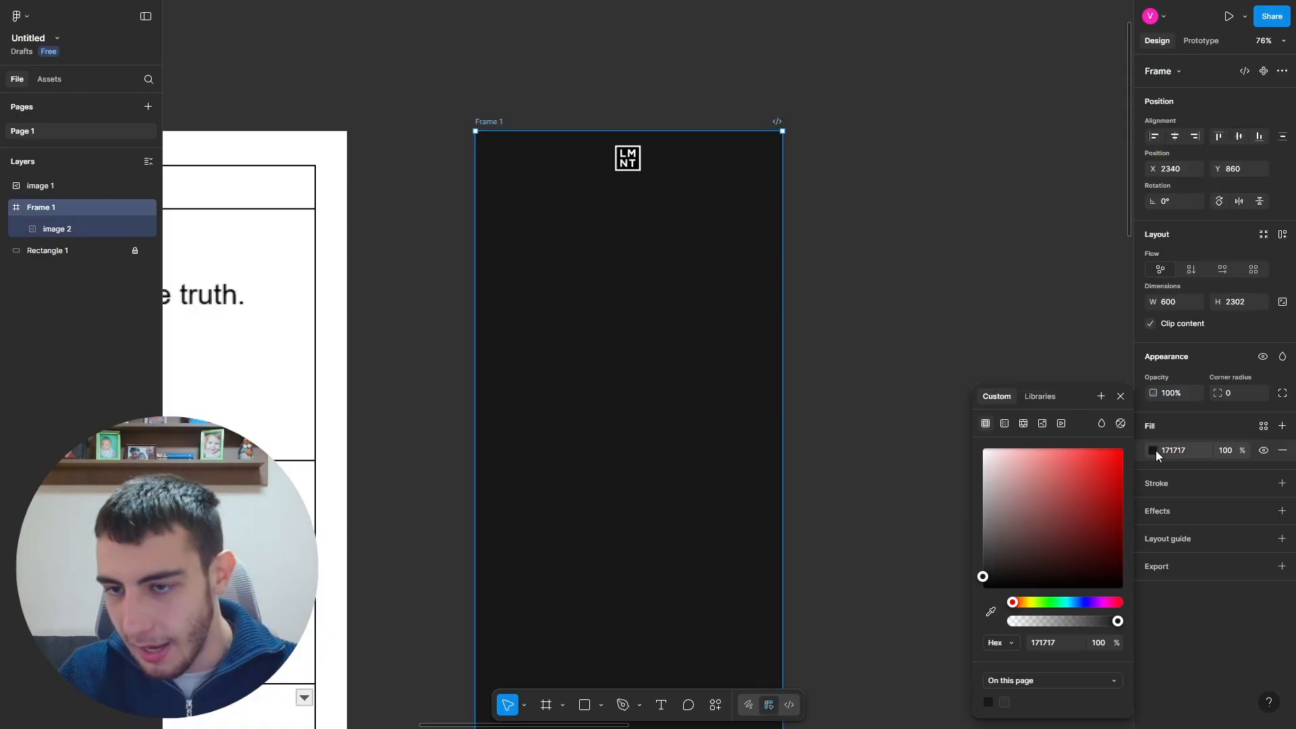
left_click_drag(983, 576, 971, 625)
left_click(849, 490)
Step: Nudge the LMNT logo so it is centred horizontally near the top of the email frame
scroll(746, 444, "up", 2)
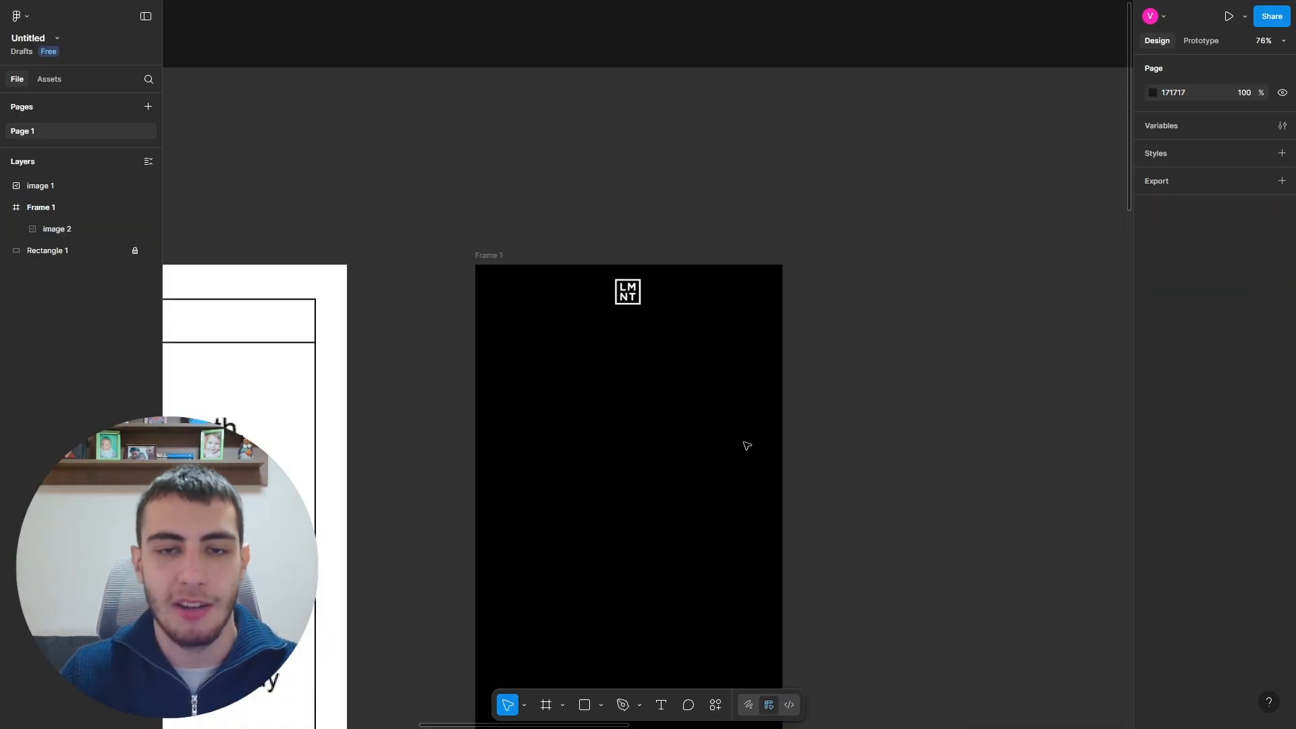
scroll(616, 312, "up", 4)
left_click(642, 268)
mouse_move(642, 268)
left_mouse_down()
mouse_move(541, 272)
mouse_move(552, 286)
mouse_move(699, 287)
mouse_move(645, 283)
mouse_move(645, 273)
mouse_move(536, 286)
mouse_move(679, 305)
mouse_move(646, 272)
left_mouse_up()
left_click(994, 324)
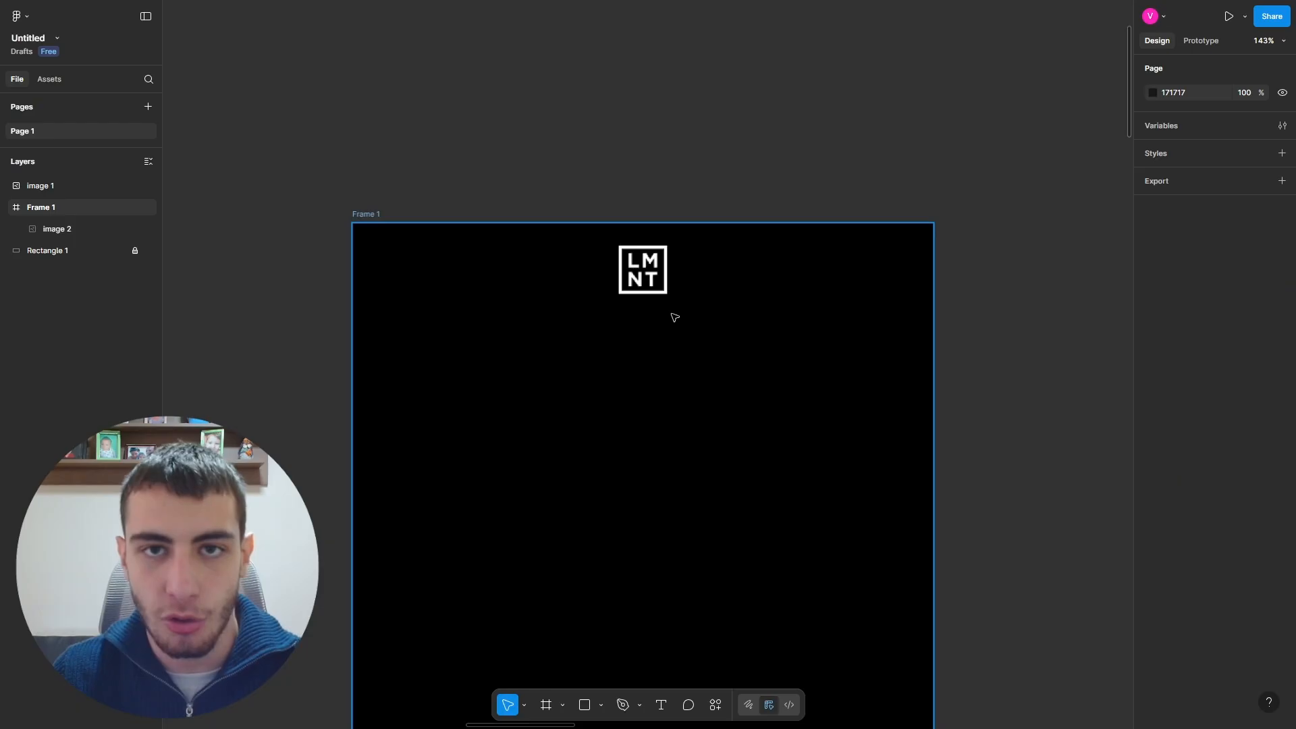
Step: Review the copy layout's sections, from the hero down to the product picks, against the empty email frame
scroll(675, 313, "down", 15)
scroll(544, 271, "up", 5)
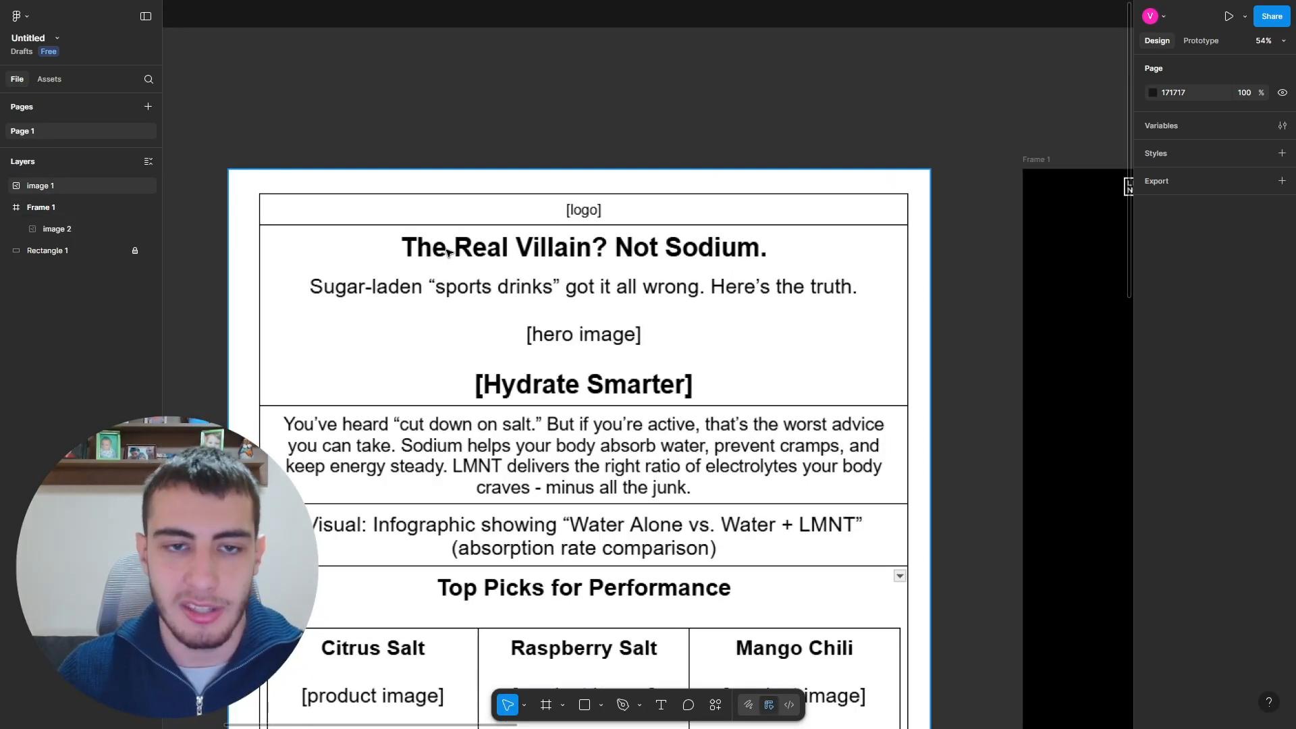
scroll(855, 280, "down", 4)
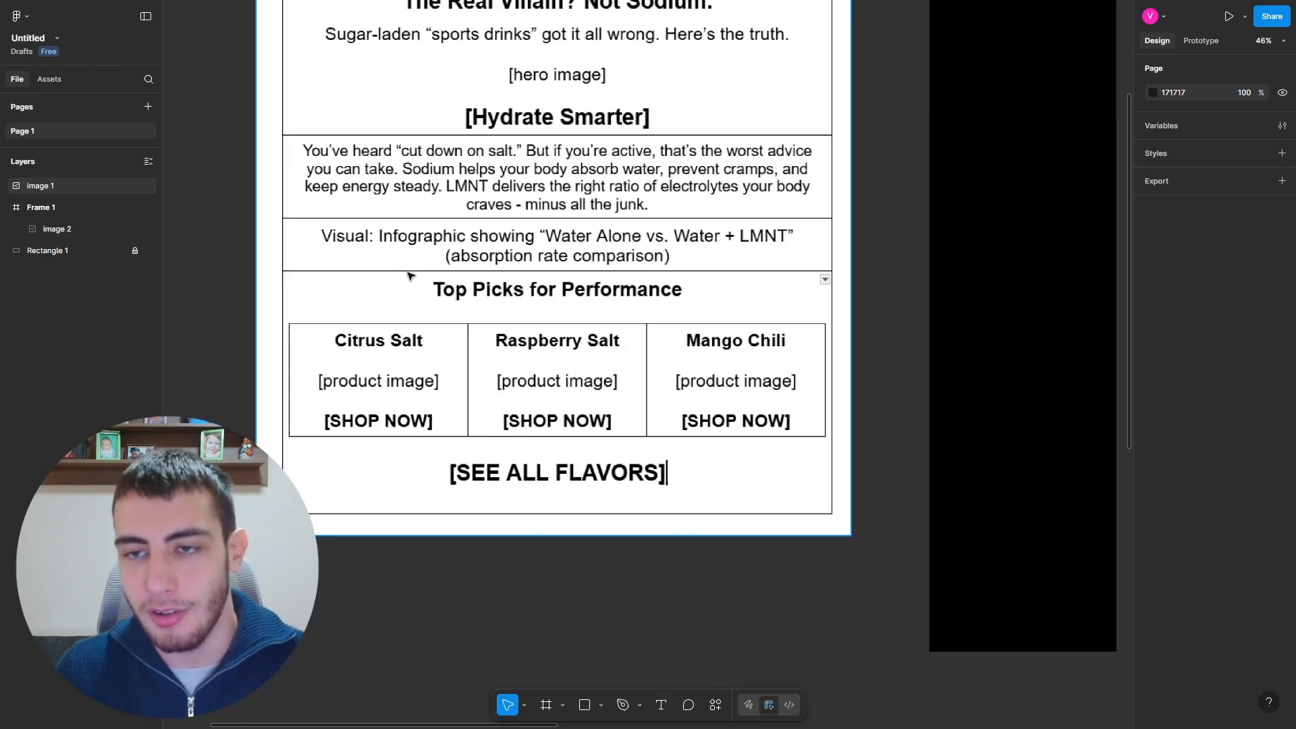
scroll(776, 297, "up", 4)
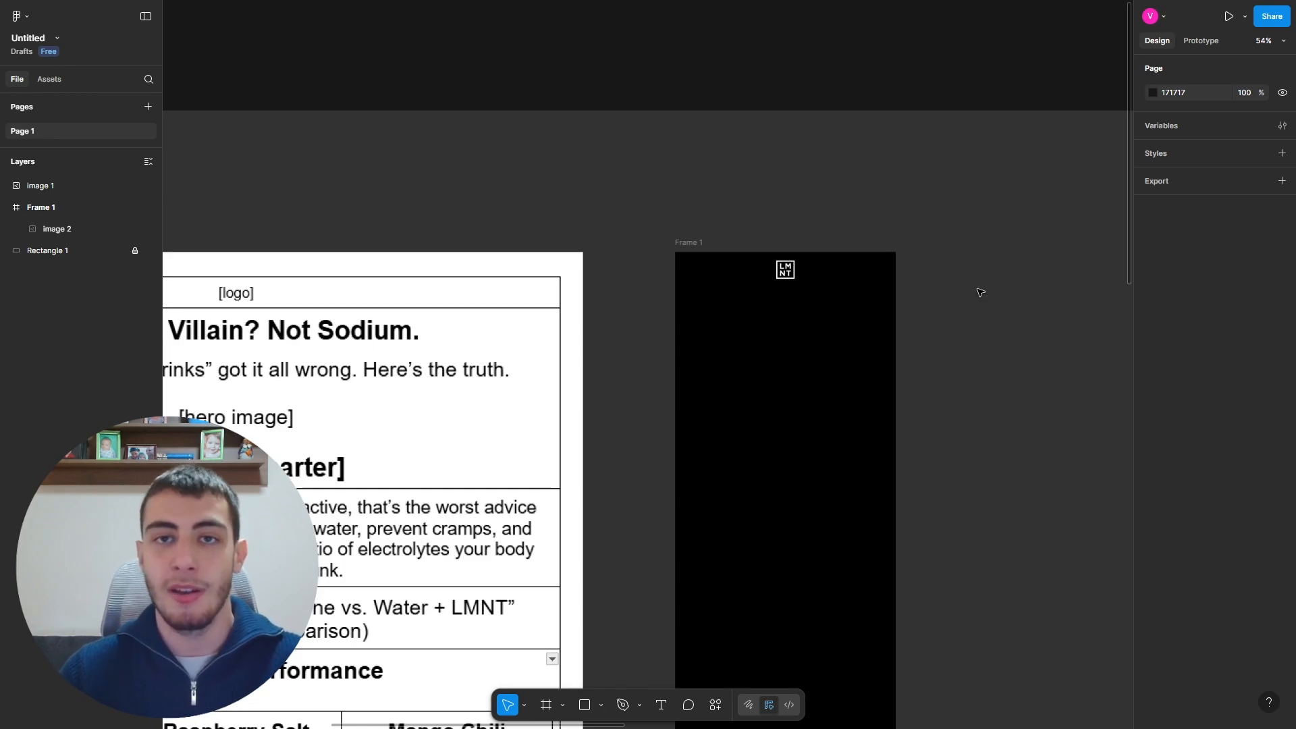
scroll(972, 291, "down", 4)
scroll(531, 320, "up", 4)
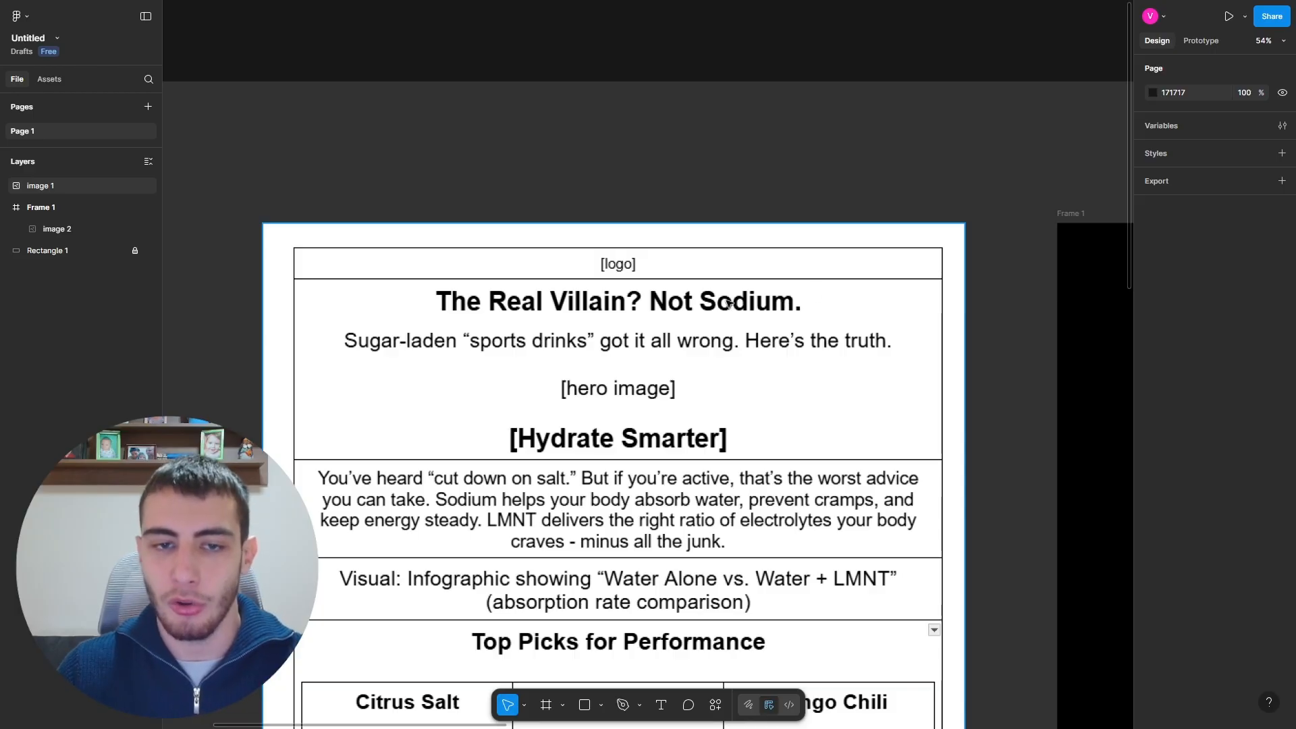
left_click(590, 189)
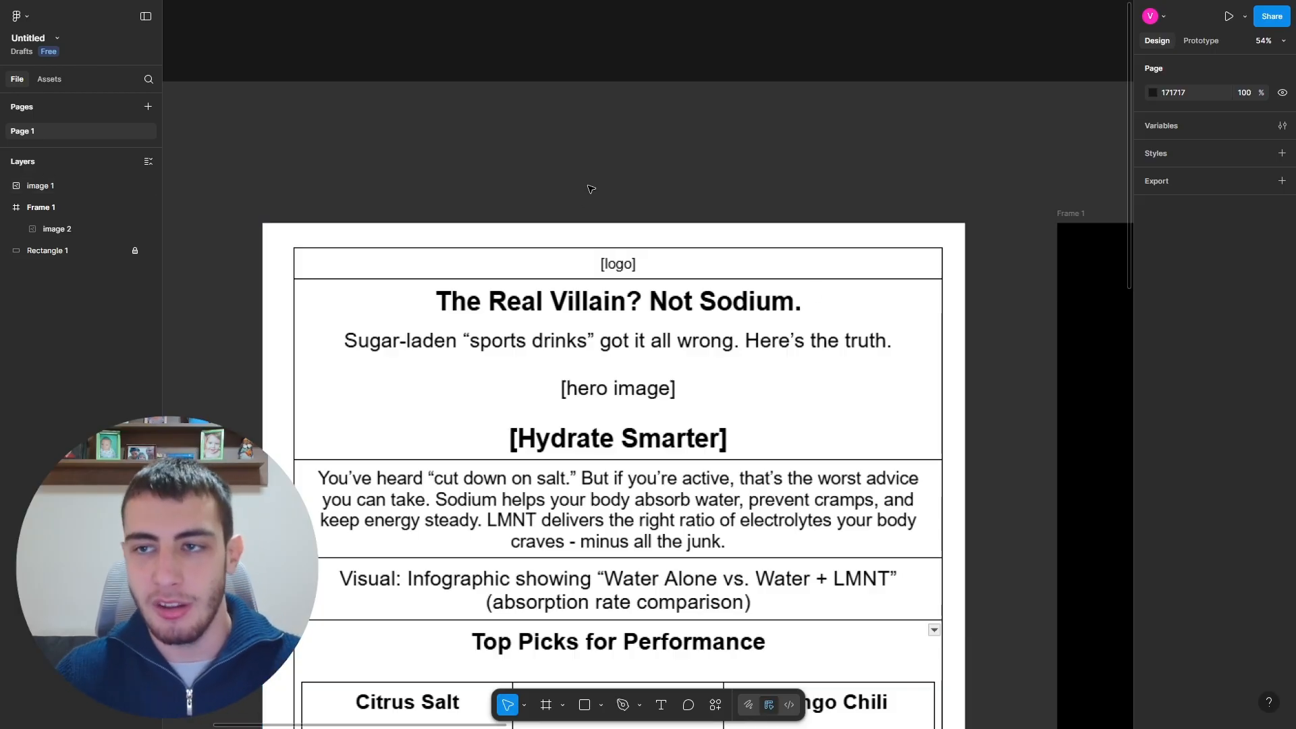
scroll(1009, 223, "down", 3)
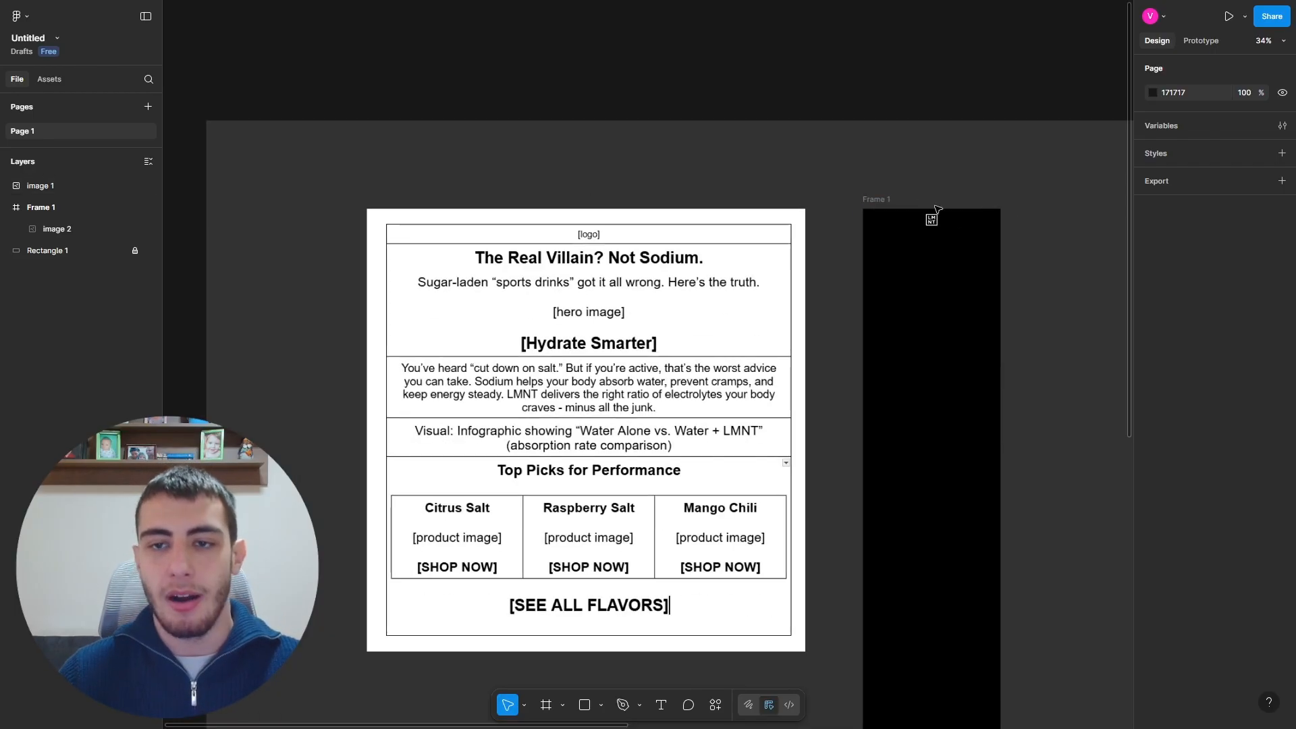
scroll(1009, 224, "up", 3)
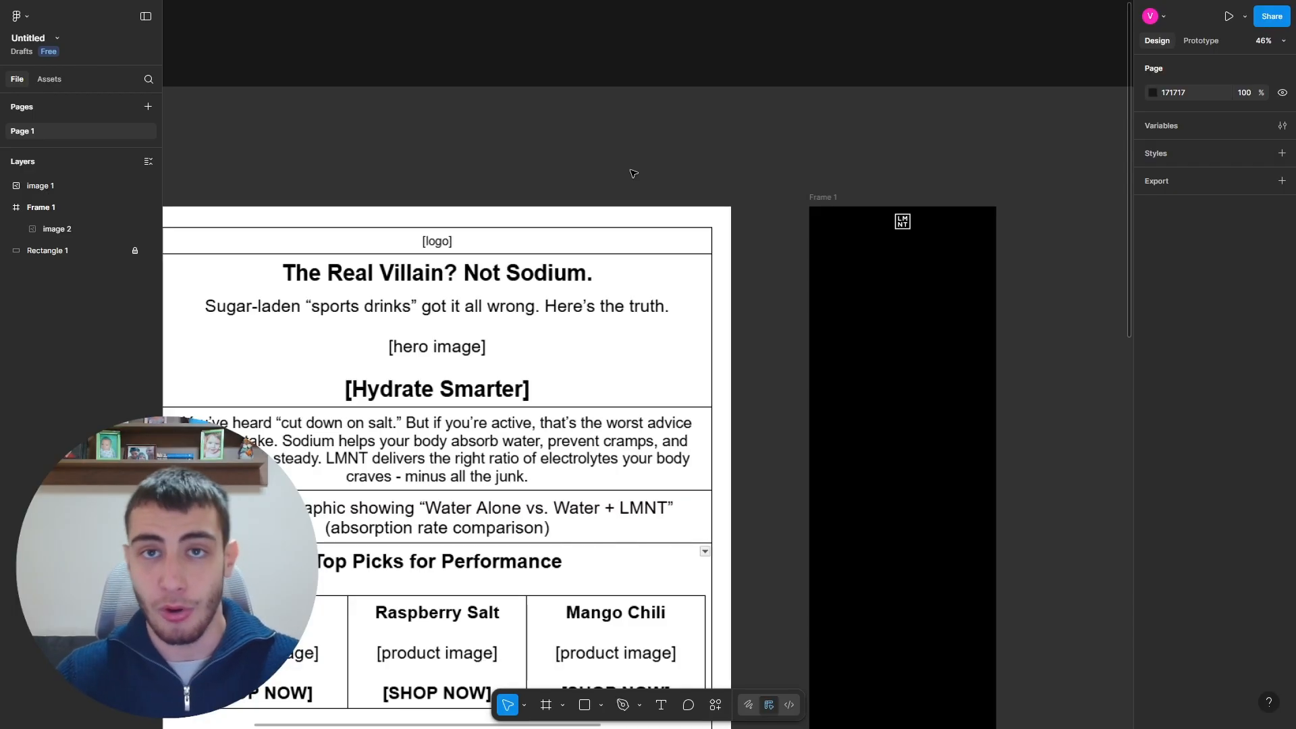
Step: Paste the LMNT Mango Chili box photo beside the email frame and crop off its white side margins to about 699 × 700
key("ctrl+v")
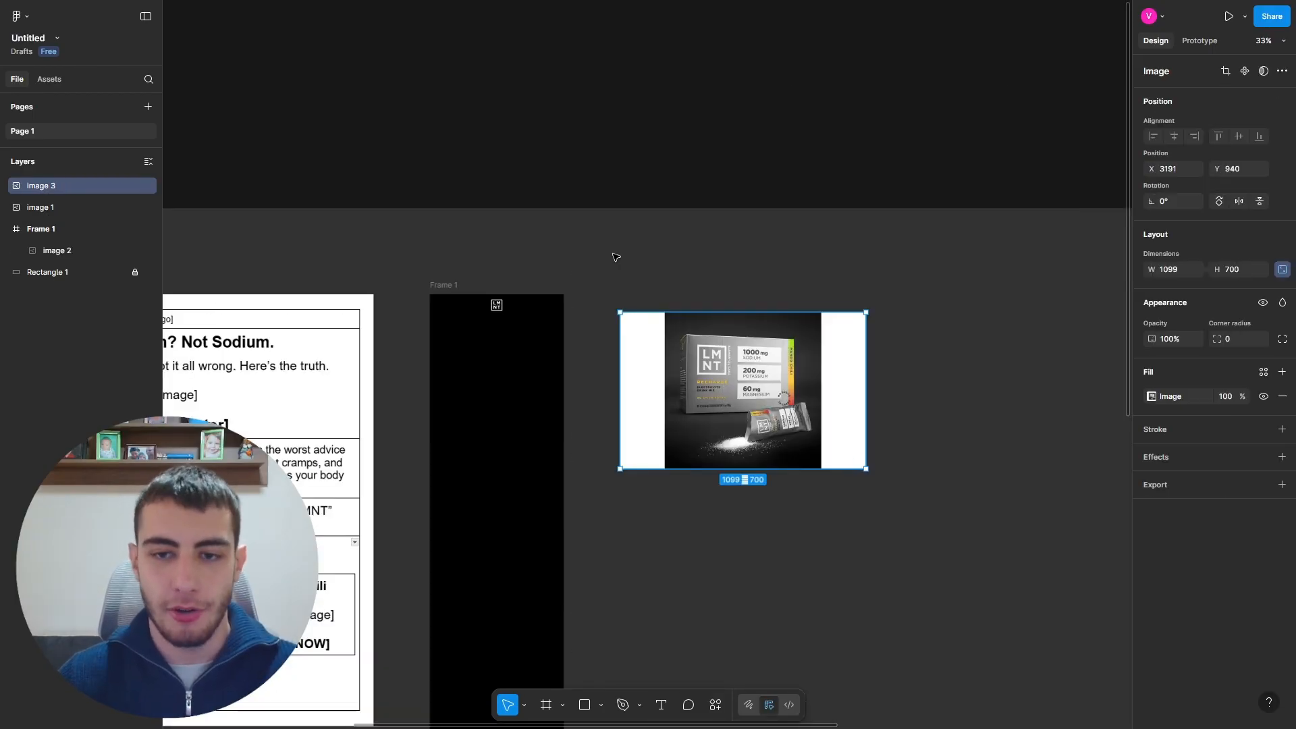
scroll(854, 395, "up", 3)
scroll(755, 293, "up", 2)
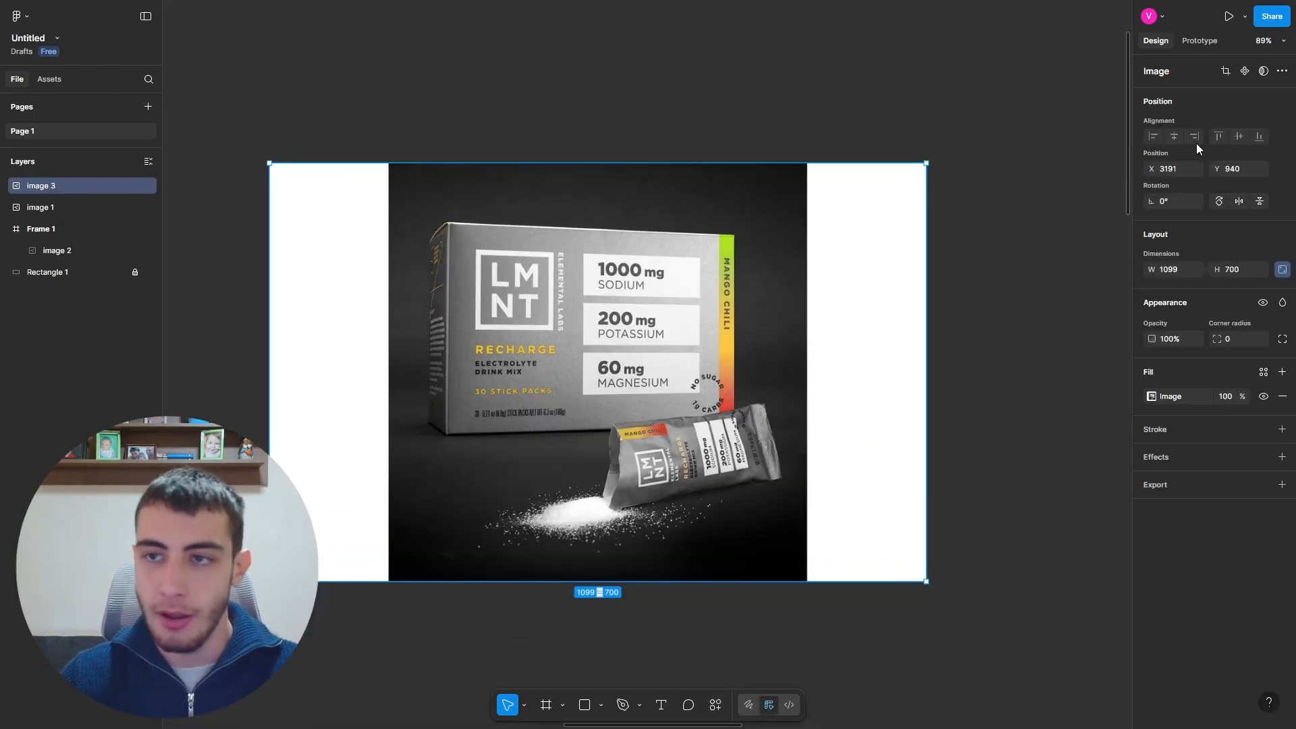
left_click(1225, 71)
scroll(949, 379, "up", 3)
left_click_drag(884, 370, 675, 379)
scroll(688, 376, "up", 5)
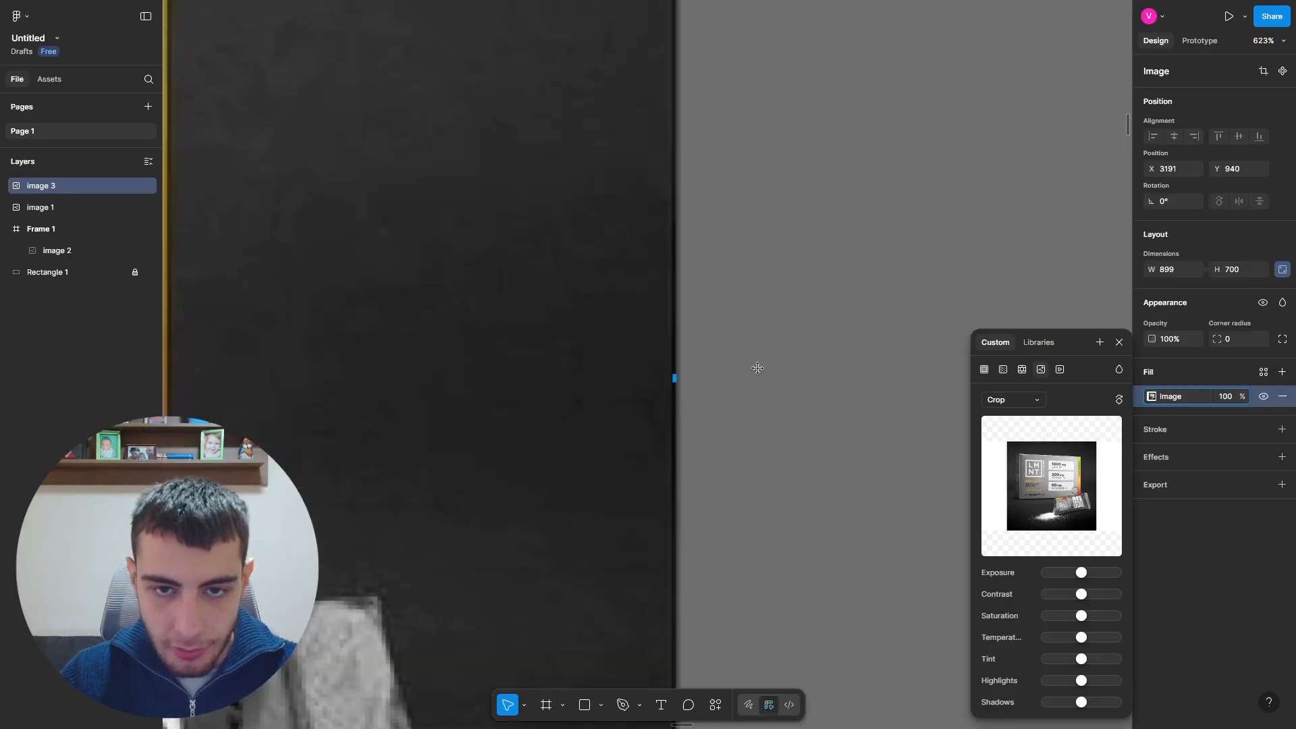
scroll(757, 368, "down", 10)
scroll(483, 367, "up", 3)
left_click_drag(436, 367, 635, 366)
scroll(455, 329, "down", 5)
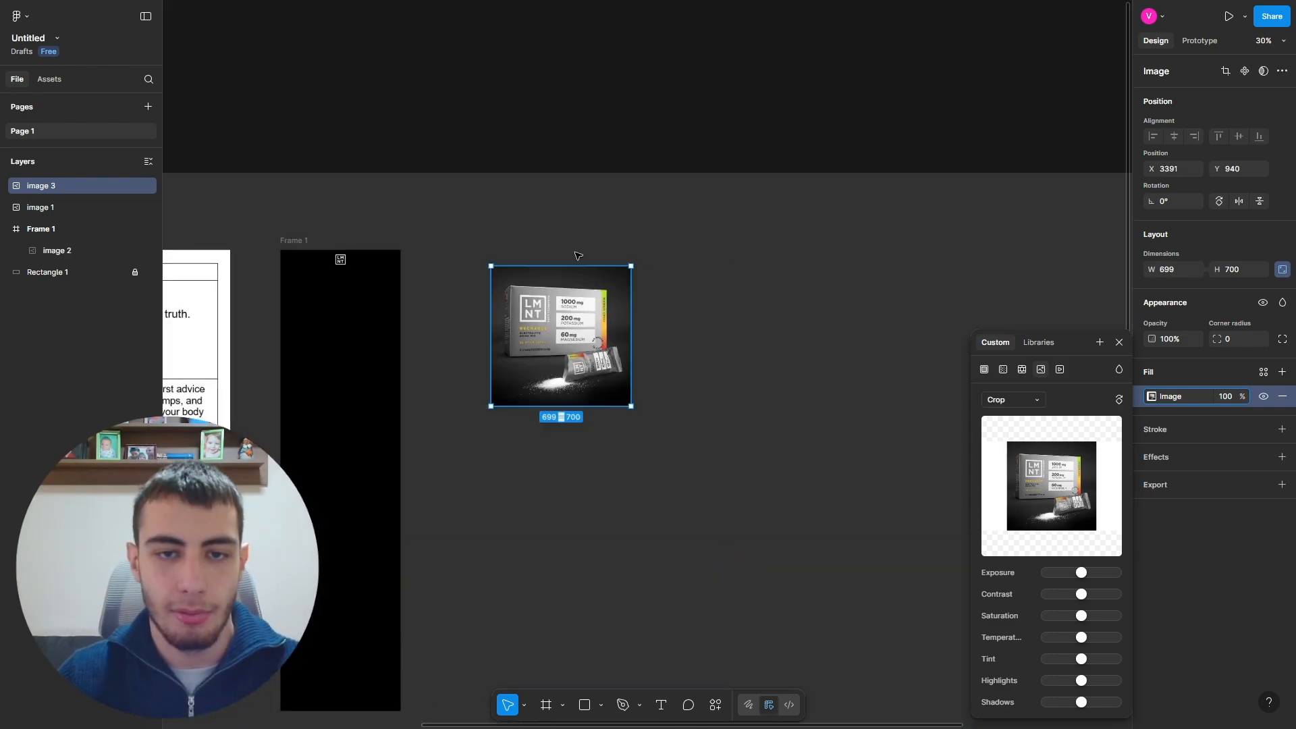
Step: Set the cropped product photo's width to 600 with its proportions locked
scroll(577, 255, "down", 2)
scroll(629, 255, "up", 4)
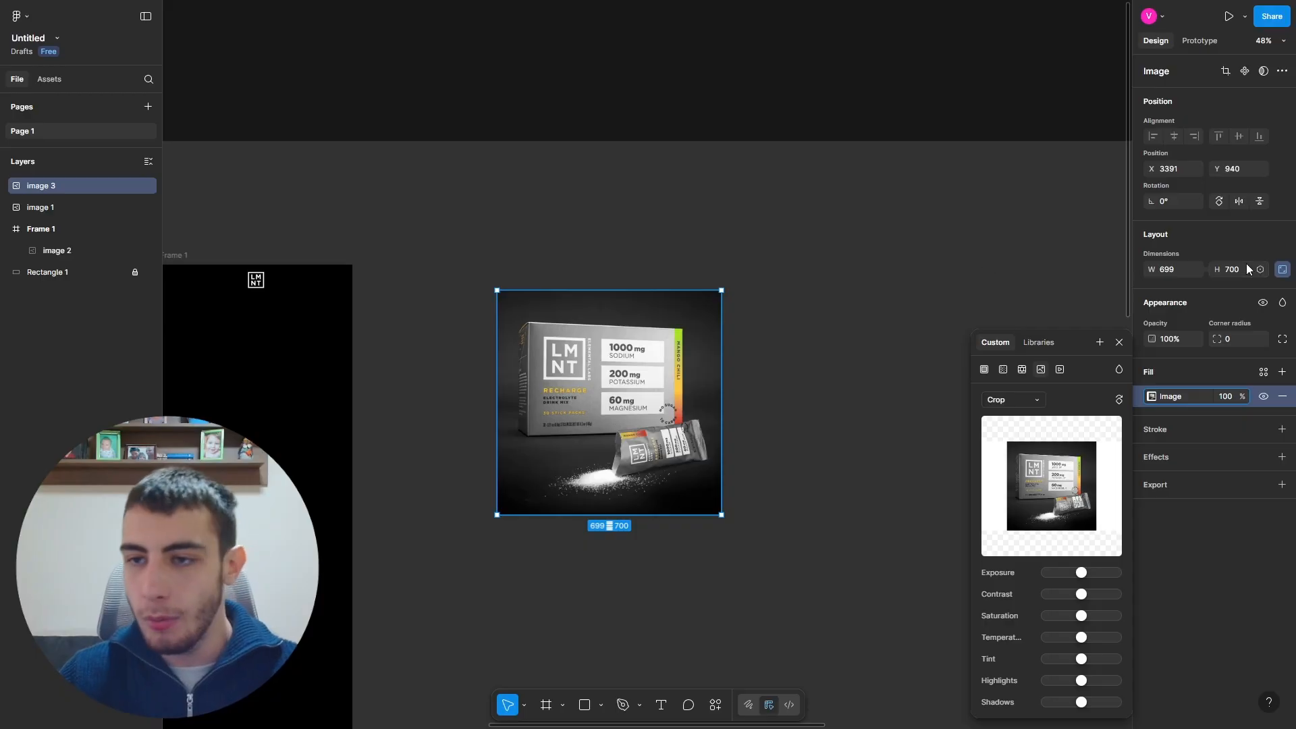
left_click(1175, 272)
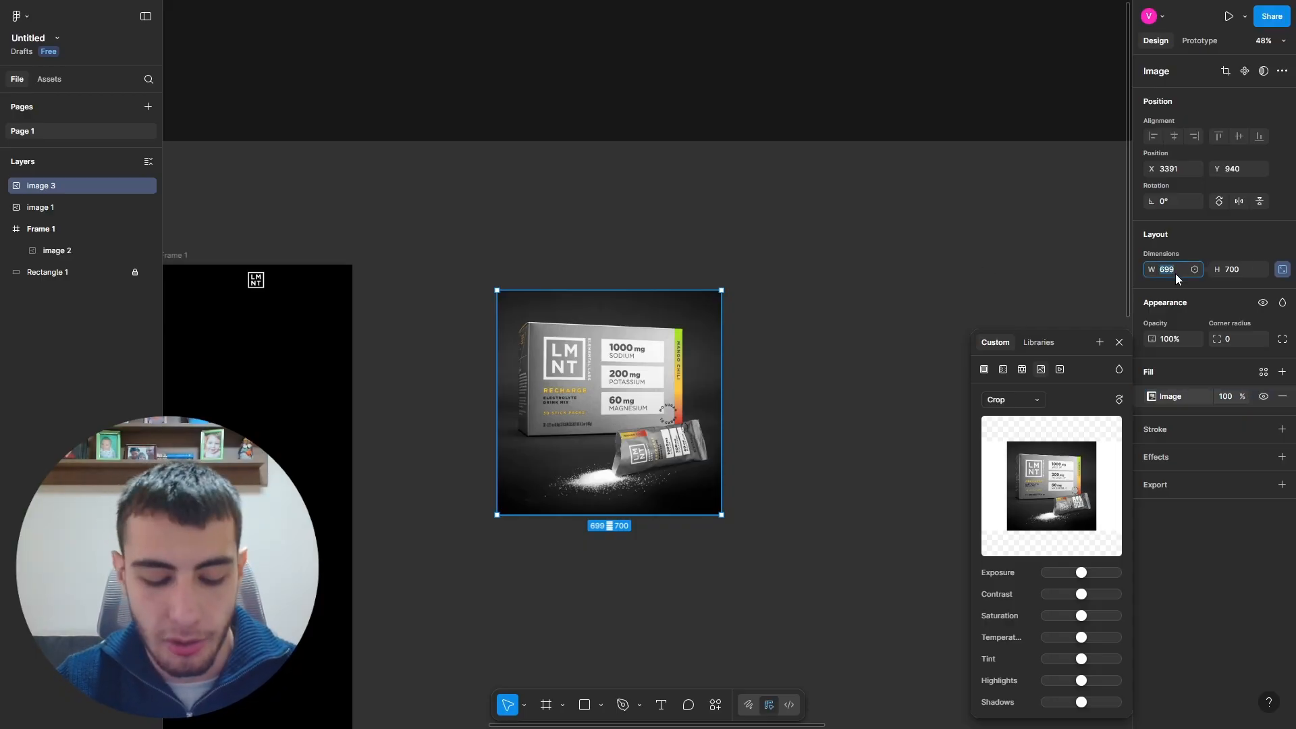
type("600")
key("Return")
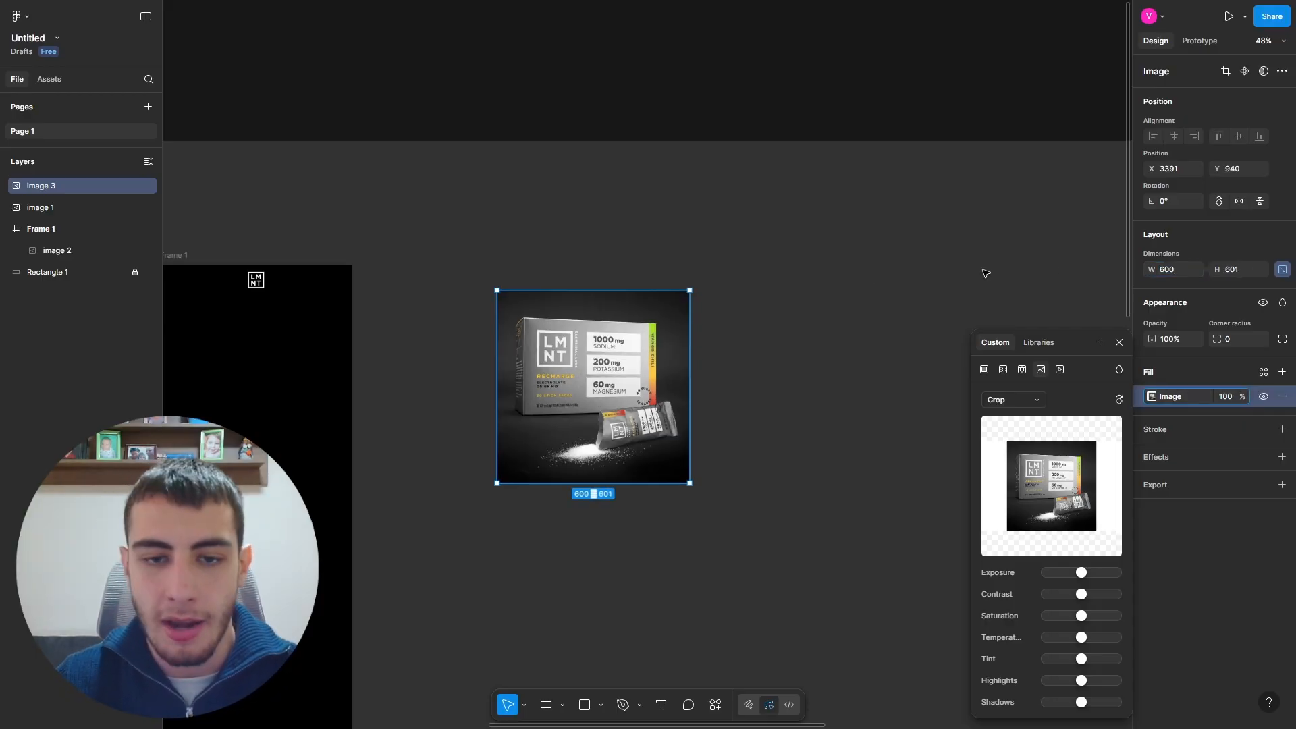
Step: Keep the product image's aspect ratio locked and move the image to X 3633, Y 959
left_click(1250, 249)
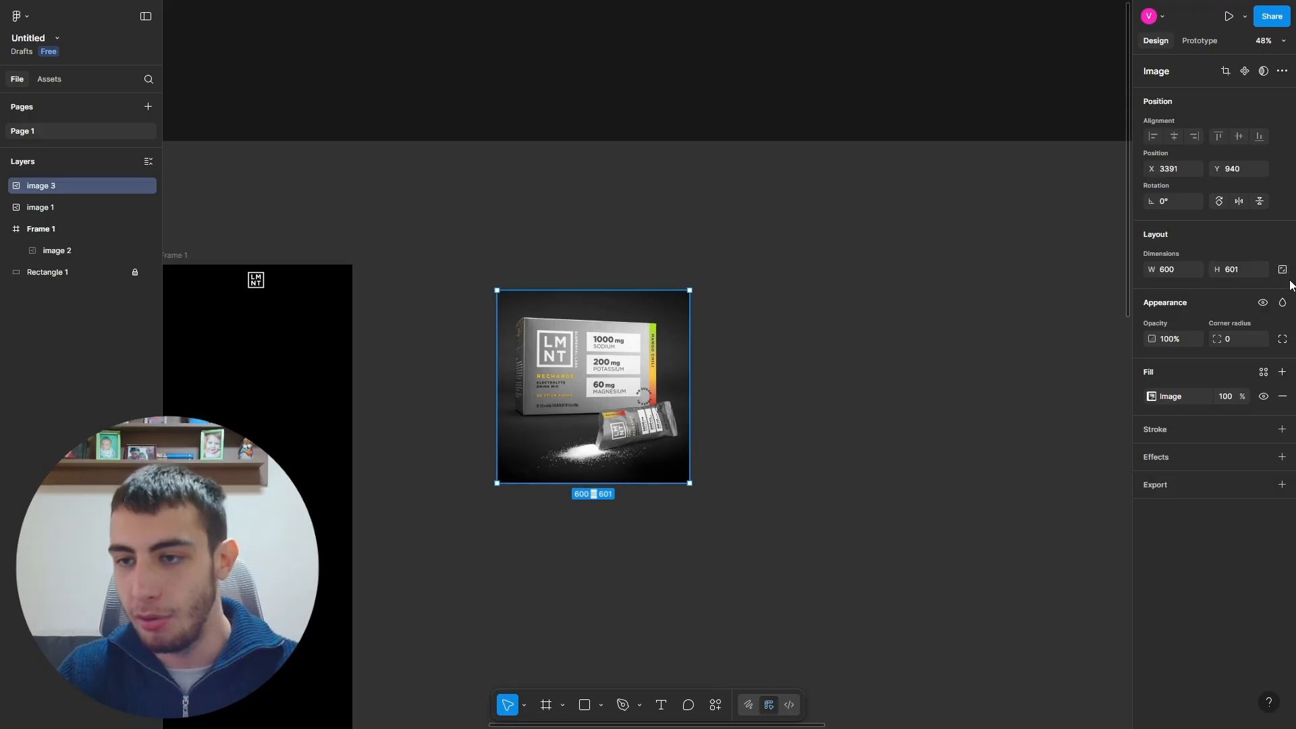
left_click(1283, 270)
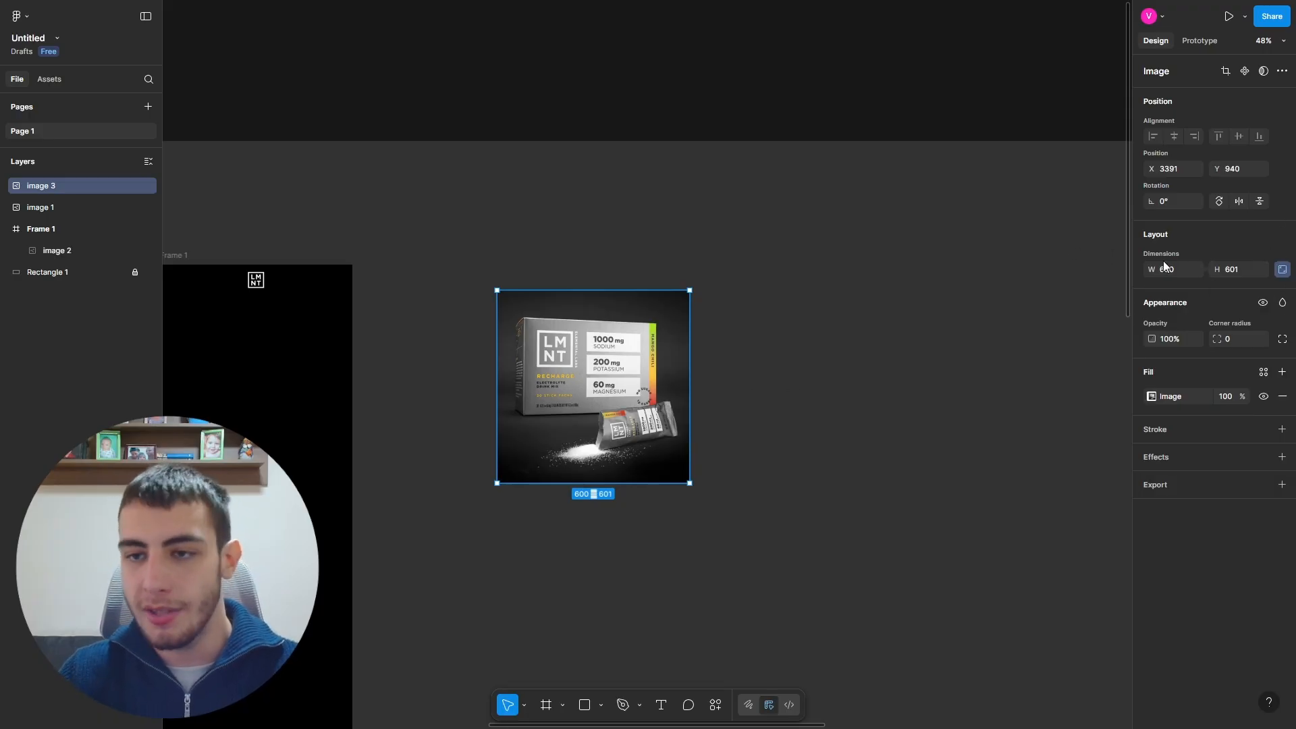
left_click_drag(603, 342, 680, 348)
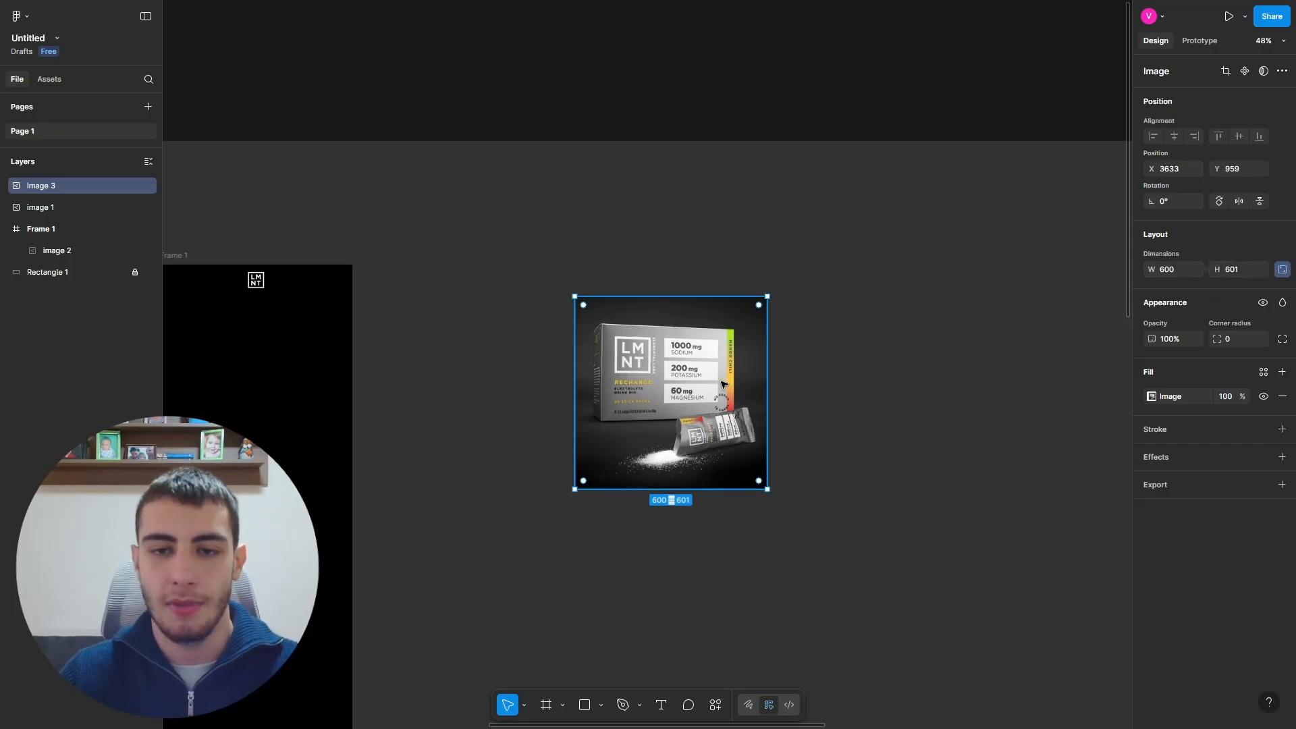
scroll(721, 382, "up", 5)
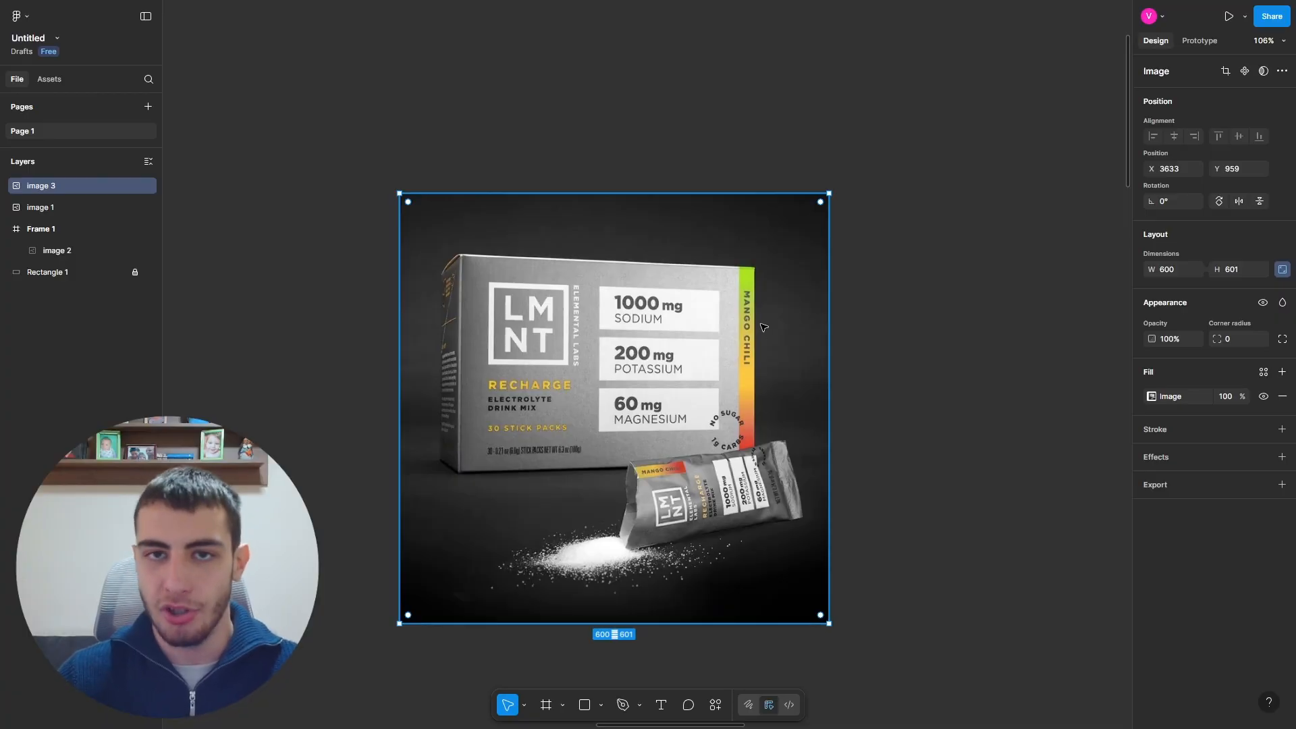
Step: Unlock the product image's aspect ratio and set its size to 100 × 100
left_click(1282, 270)
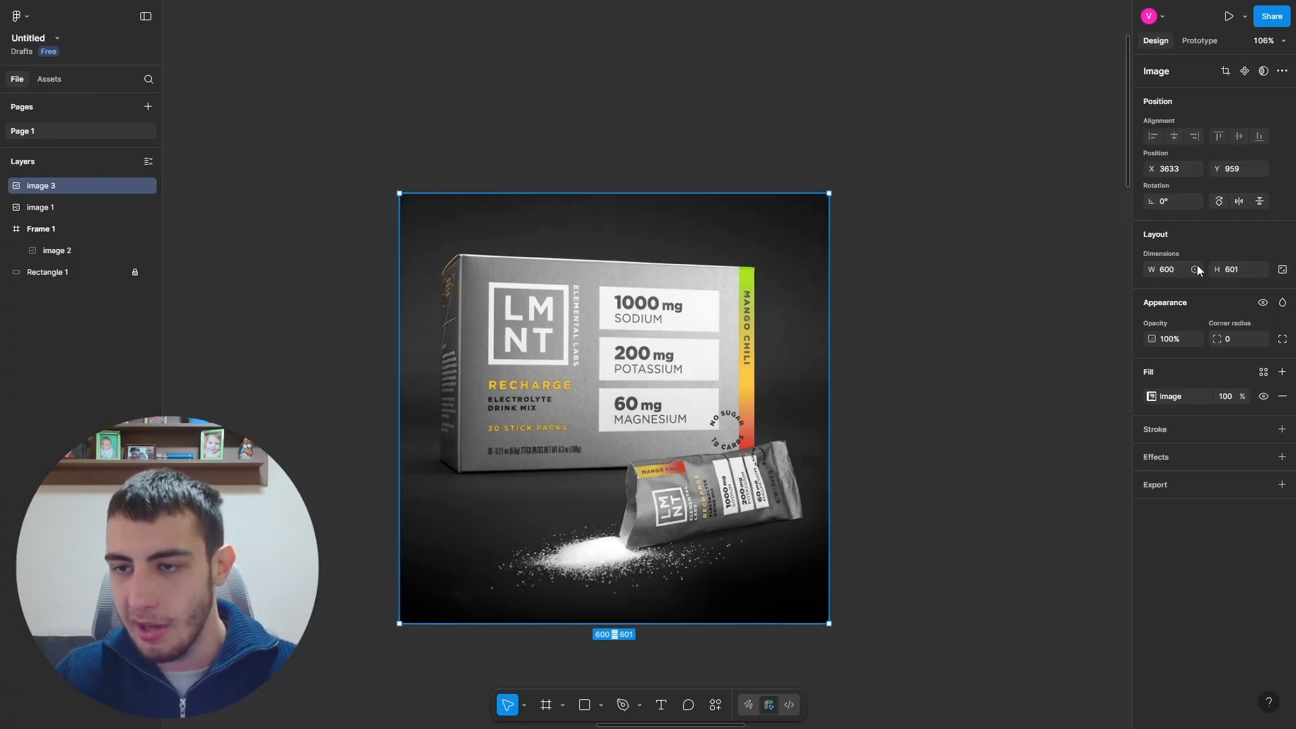
left_click(1173, 271)
type("100")
key("Return")
left_click(1232, 269)
type("100")
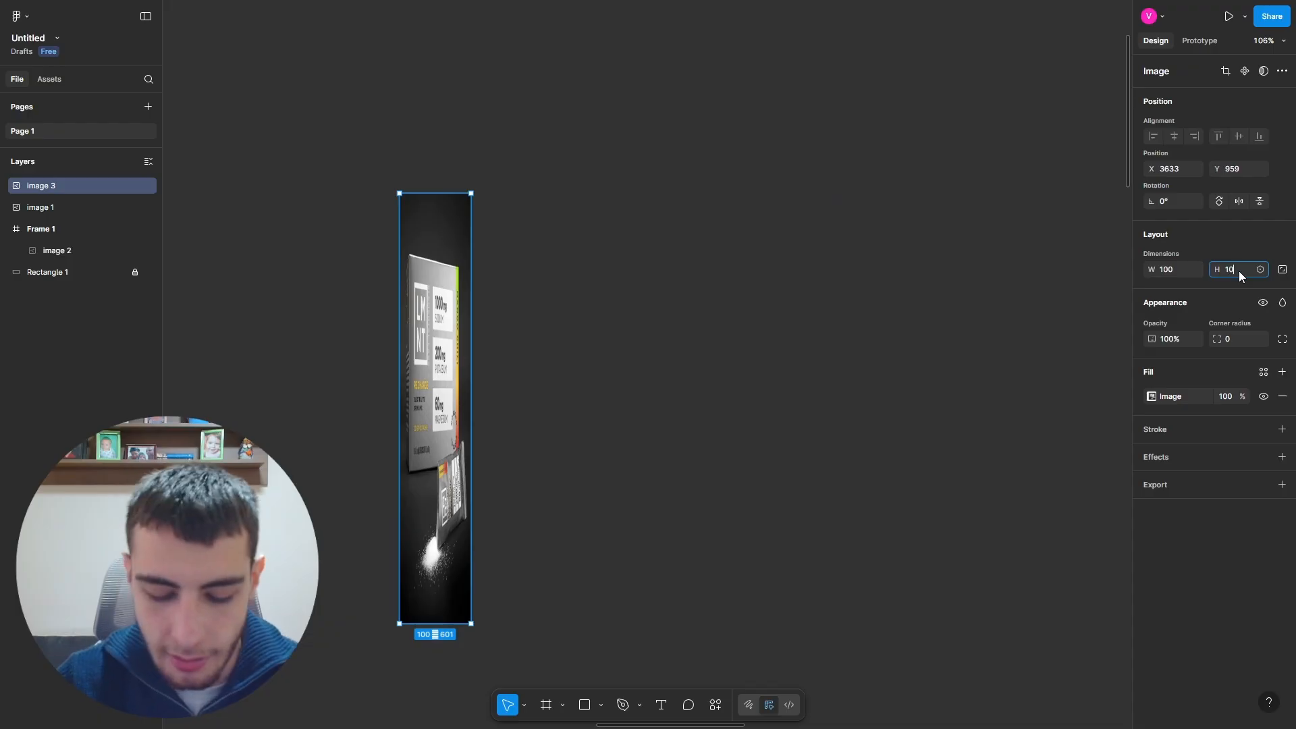
key("Return")
Step: Lock the product image's aspect ratio and set its width to 150
scroll(444, 187, "up", 5)
left_click(1281, 269)
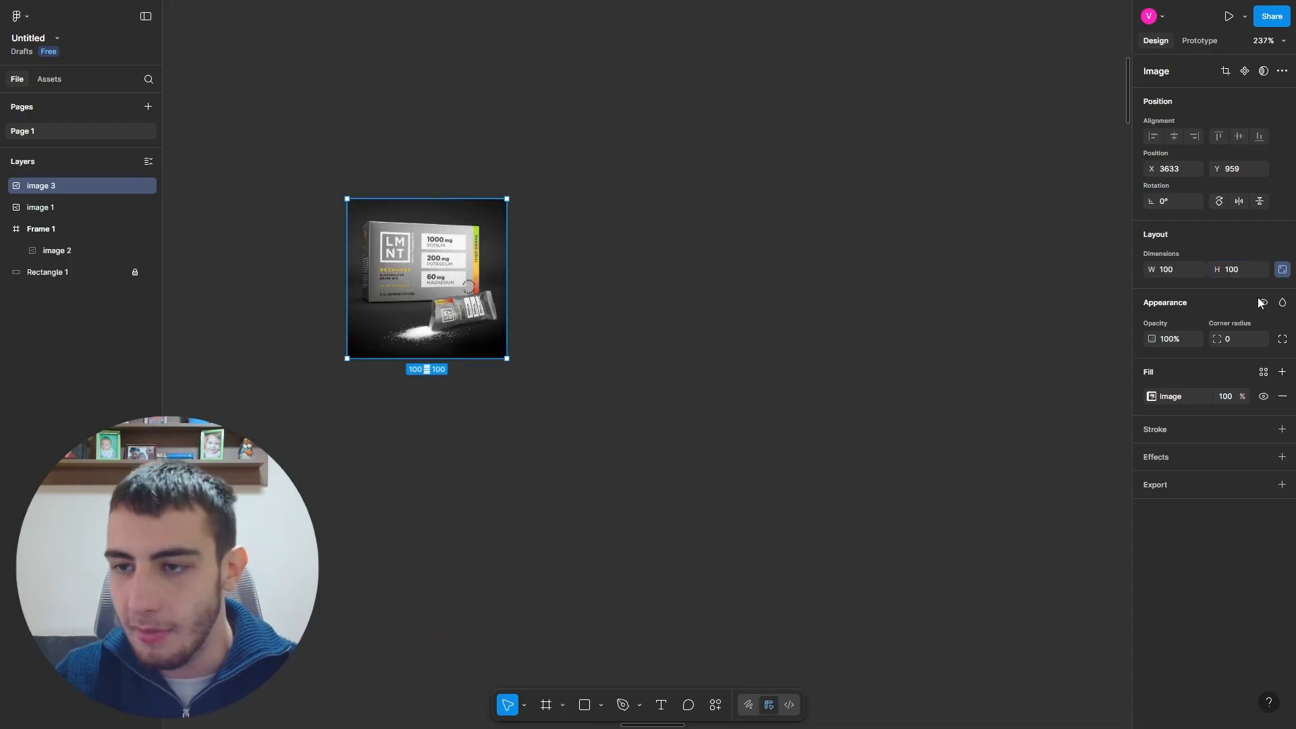
left_click(1175, 274)
type("150")
key("Return")
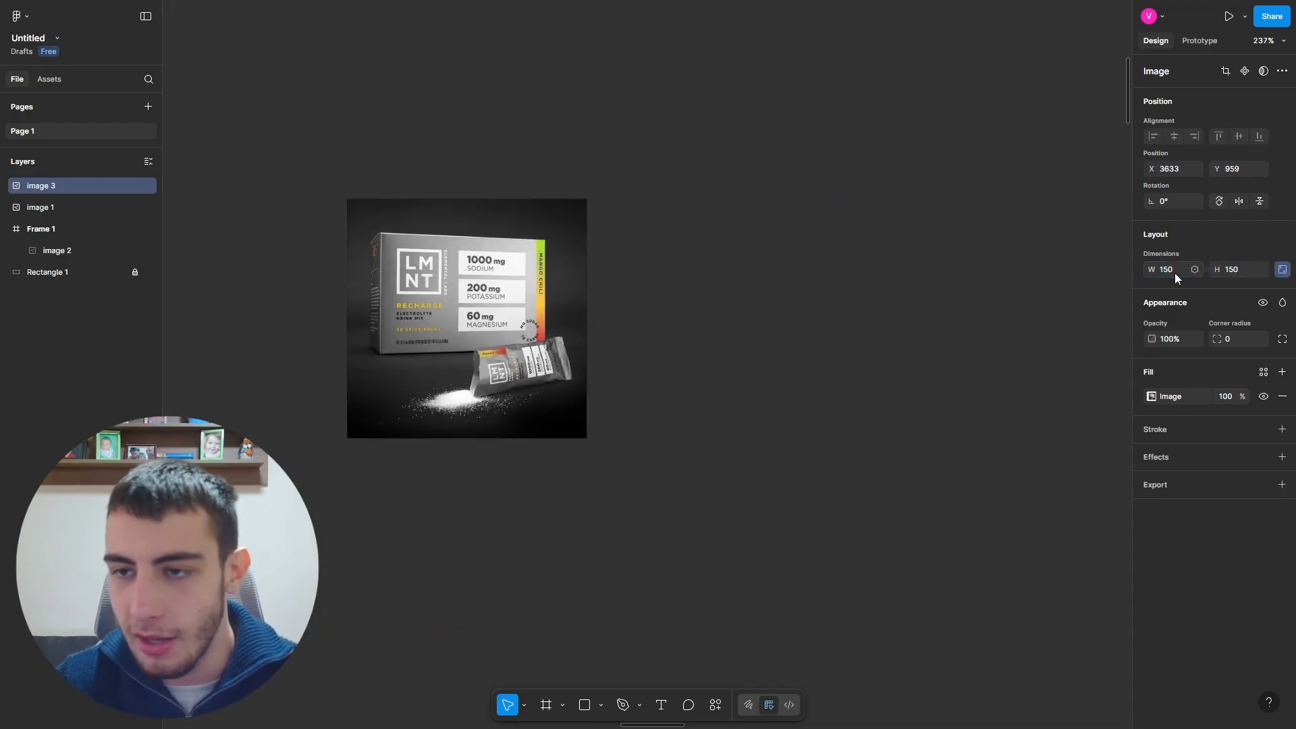
Step: Unlock the product image's aspect ratio and stretch its width to 300
left_click(1283, 271)
left_click(1178, 276)
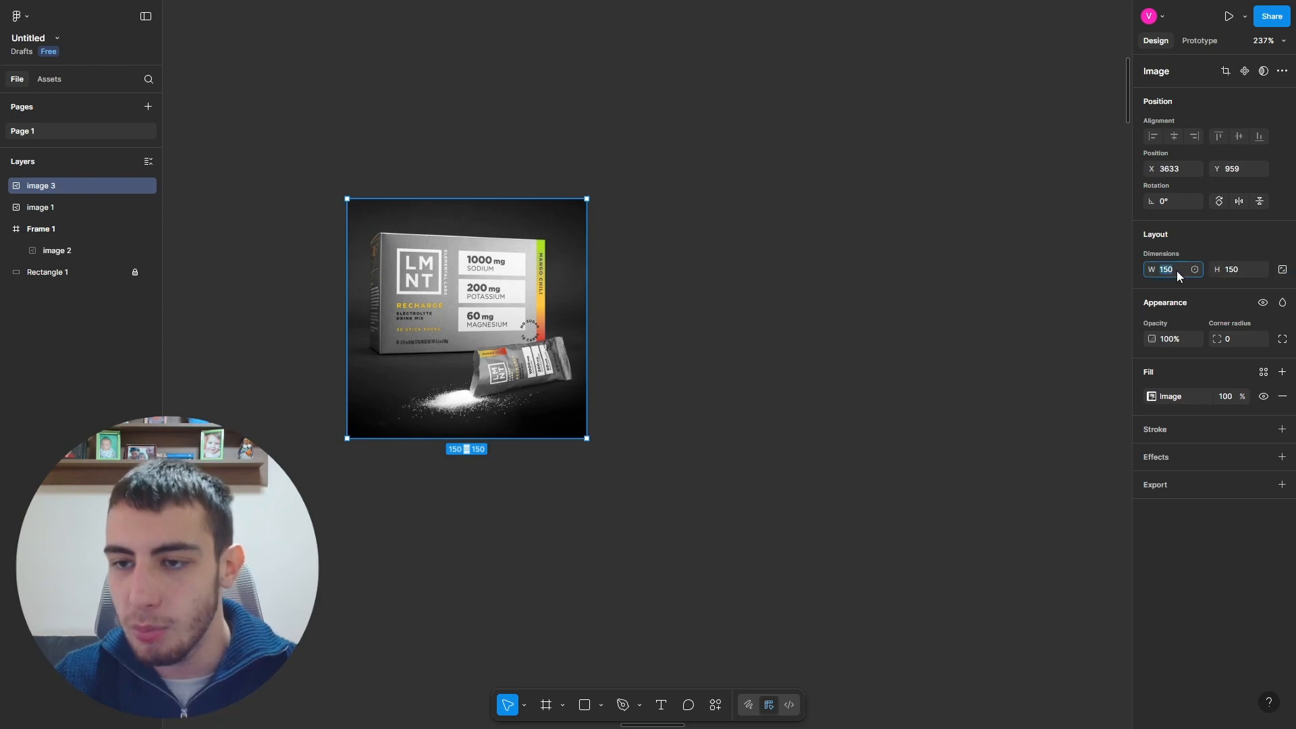
type("300")
key("Return")
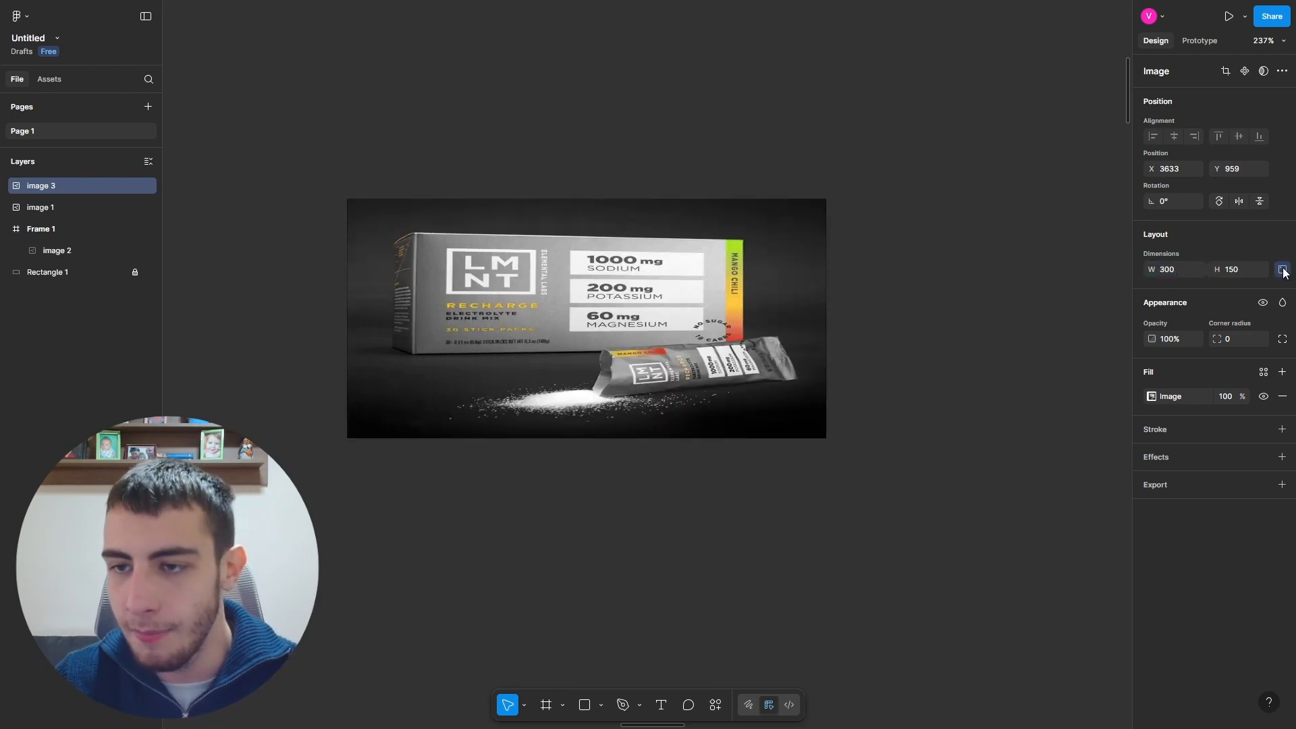
Step: Lock the stretched product image's aspect ratio again and set its width to 600
left_click(1282, 270)
left_click(1173, 271)
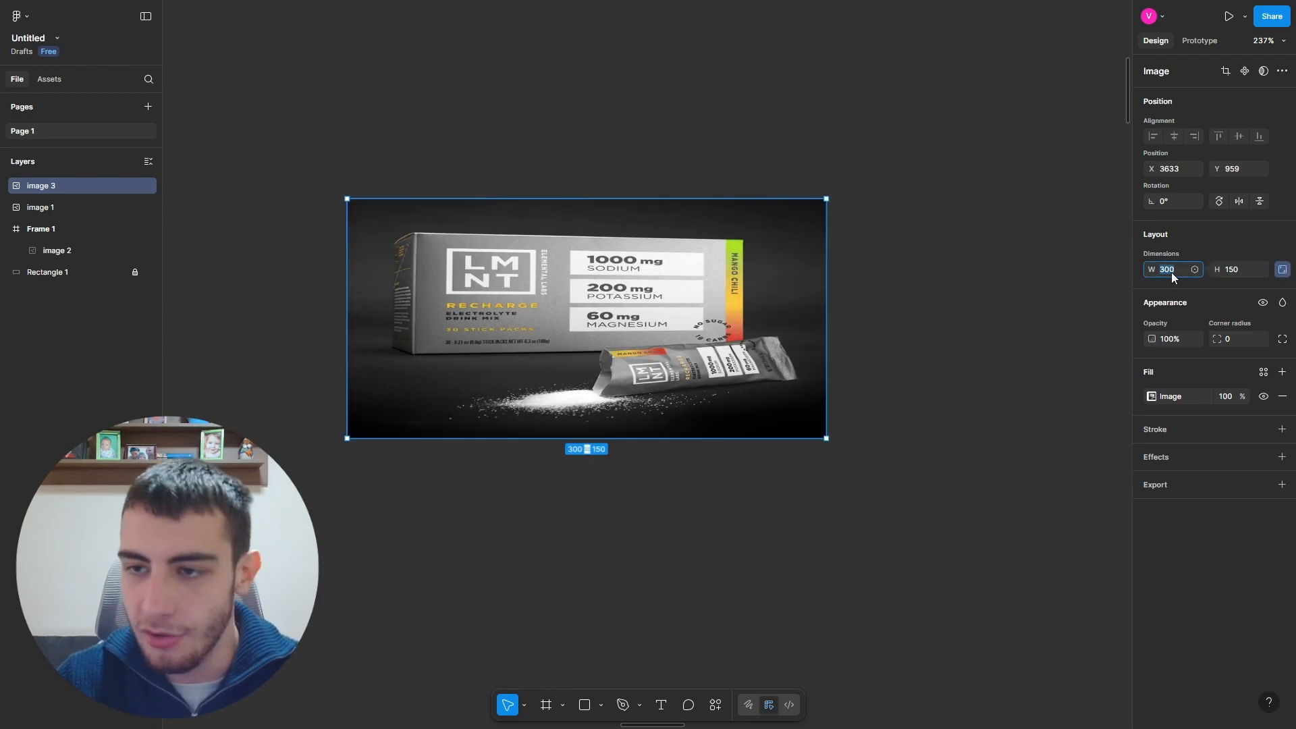
type("600")
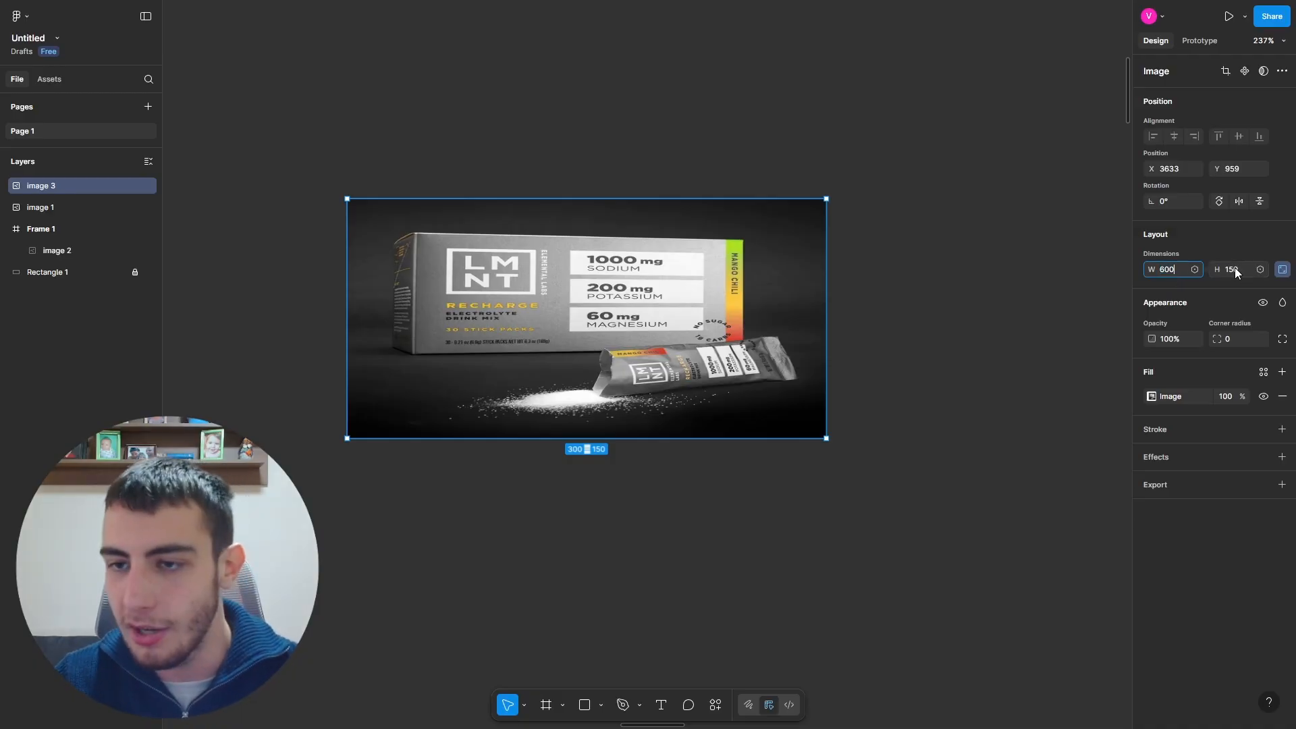
key("Return")
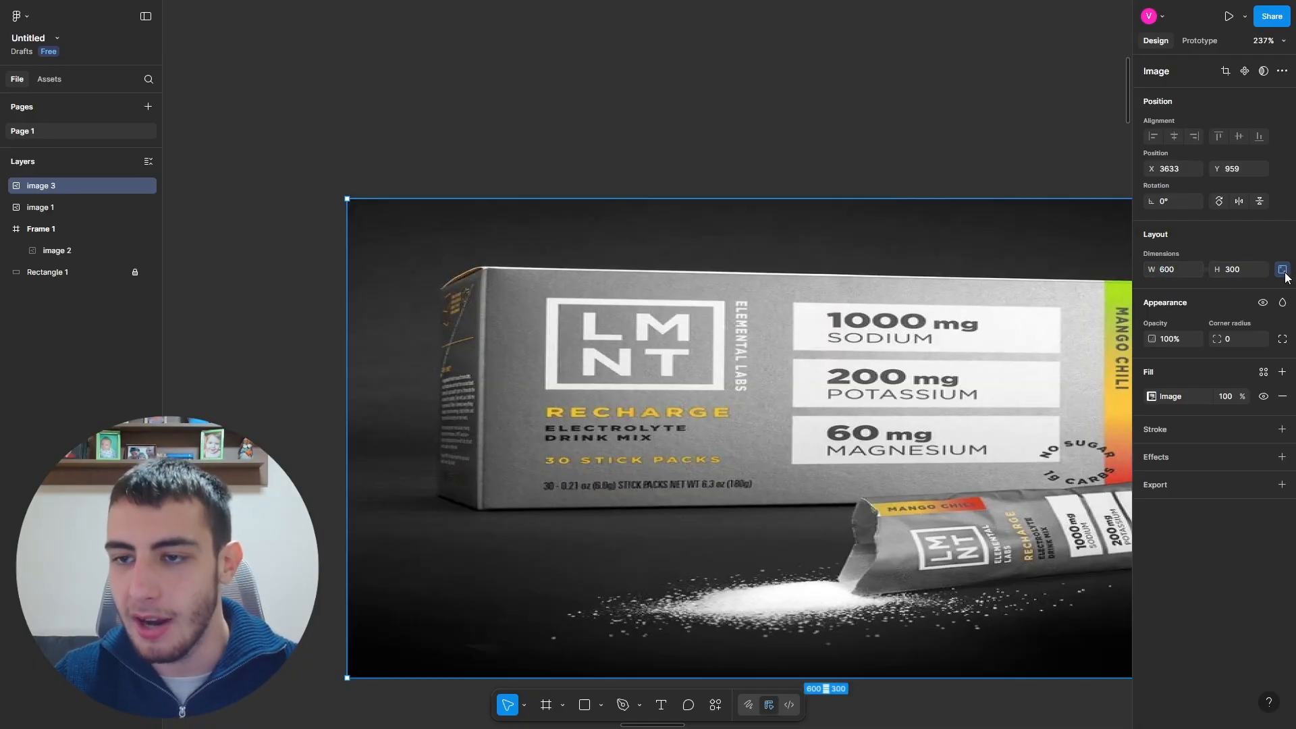
Step: Undo all the size changes and the move made to the product image
key("ctrl+z")
key("ctrl+z")
key("ctrl+z")
key("ctrl+z")
key("ctrl+z")
key("ctrl+z")
key("ctrl+z")
key("ctrl+z")
key("ctrl+z")
key("ctrl+z")
key("ctrl+z")
key("ctrl+z")
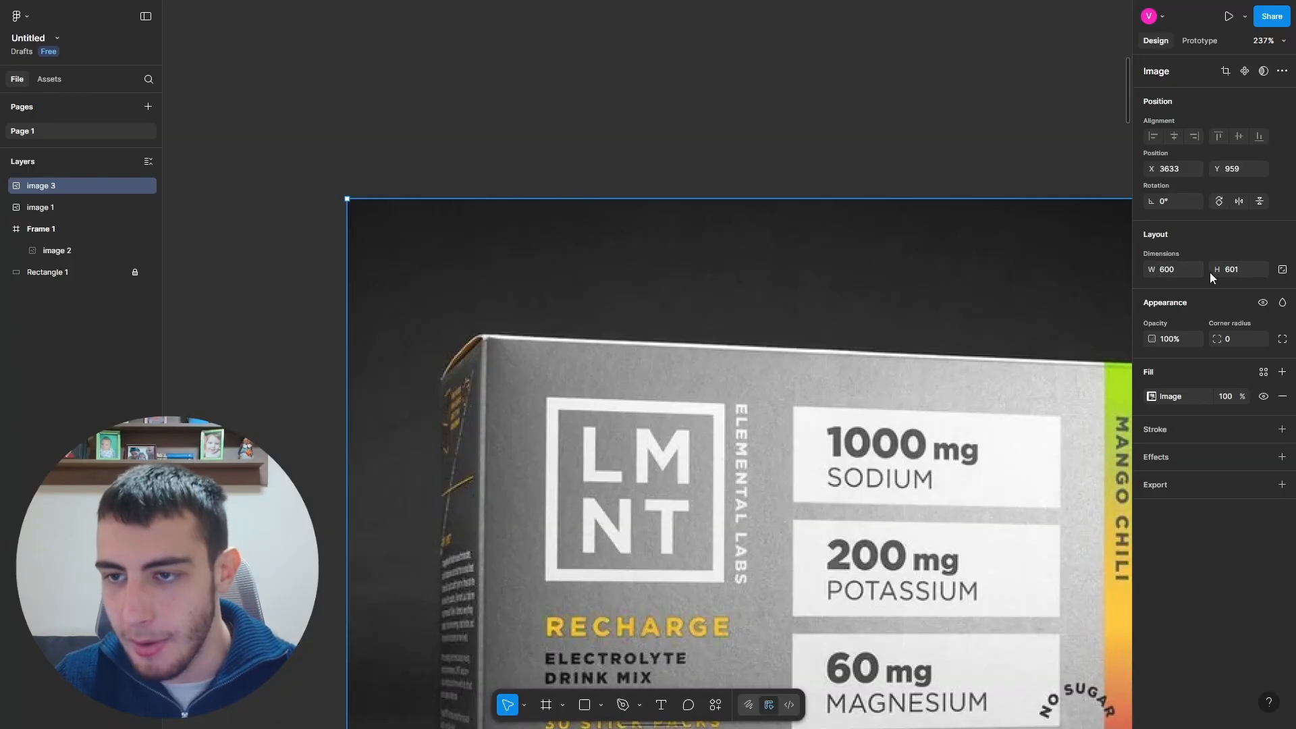
scroll(874, 263, "down", 6)
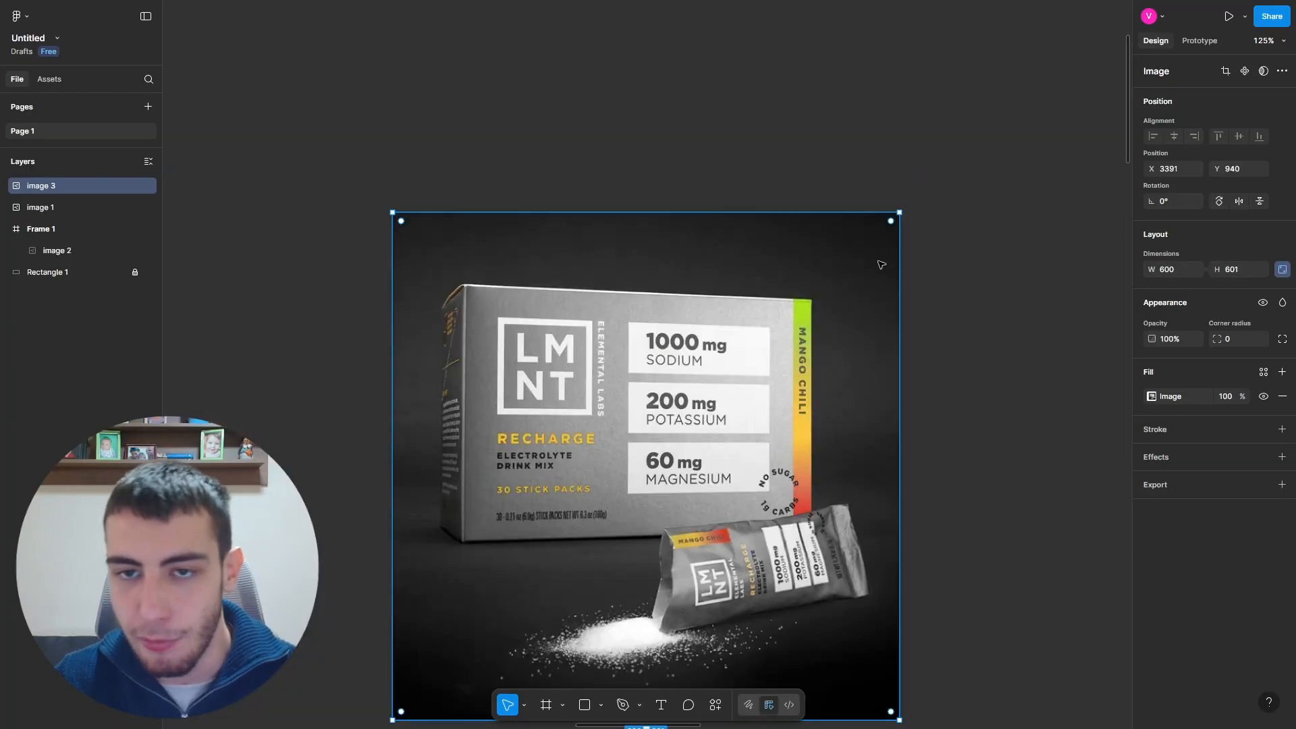
Step: Try narrowing the product image with its aspect ratio unlocked, undo the resize and lock the ratio again
left_click(1282, 269)
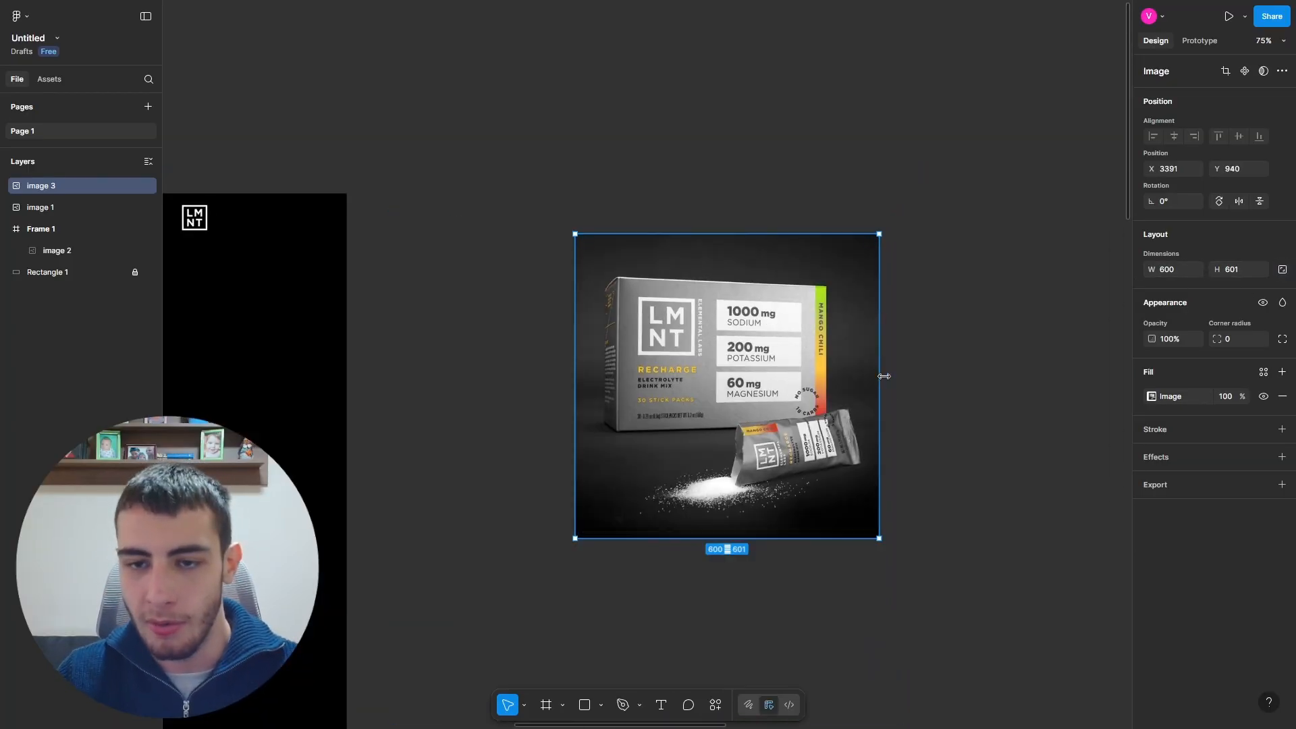
left_click_drag(879, 374, 733, 340)
key("ctrl+z")
left_click(1284, 269)
Step: Place the product image inside Frame 1 below the logo, spanning the frame's full width
scroll(968, 350, "down", 7)
scroll(732, 340, "up", 5)
scroll(731, 337, "up", 4)
left_click_drag(646, 403, 663, 379)
scroll(851, 373, "down", 1)
scroll(854, 377, "down", 3)
scroll(877, 371, "up", 4)
left_click(920, 362)
scroll(556, 247, "up", 4)
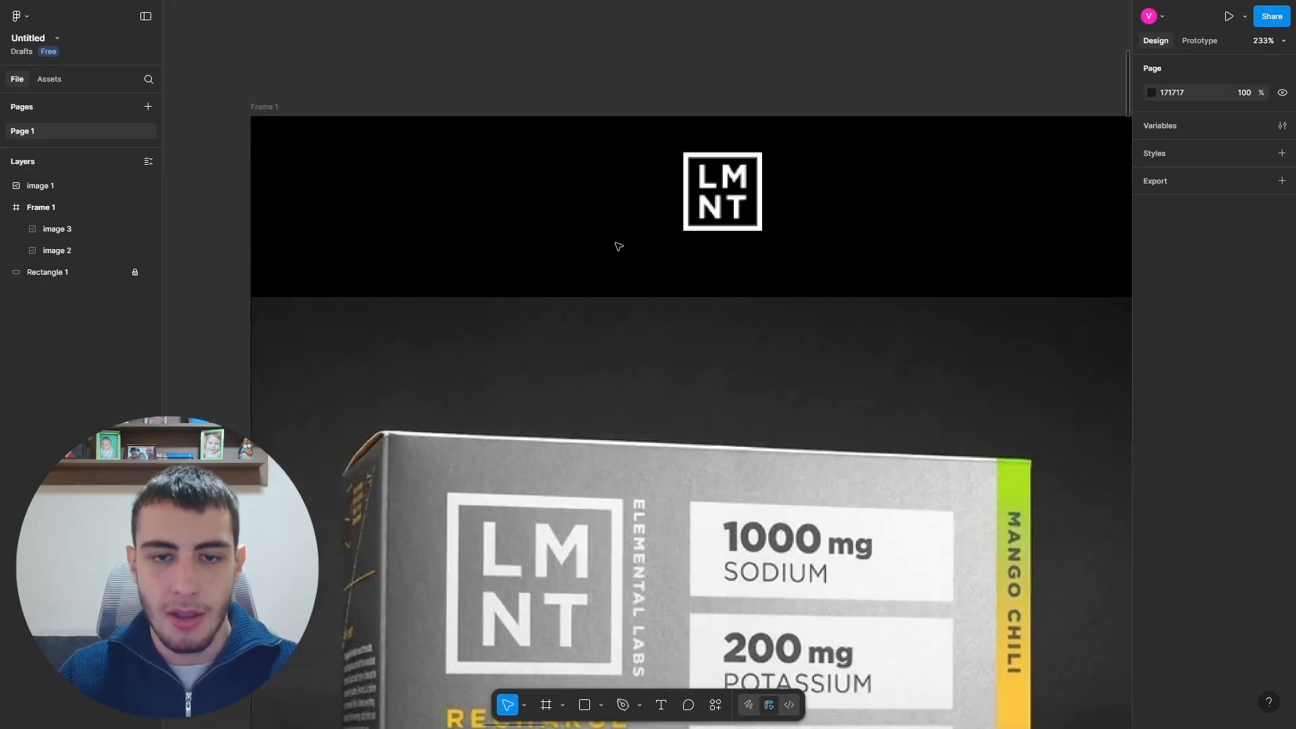
Step: Move the product image slightly up, closer to the logo in Frame 1
scroll(489, 243, "down", 5)
scroll(620, 161, "down", 2)
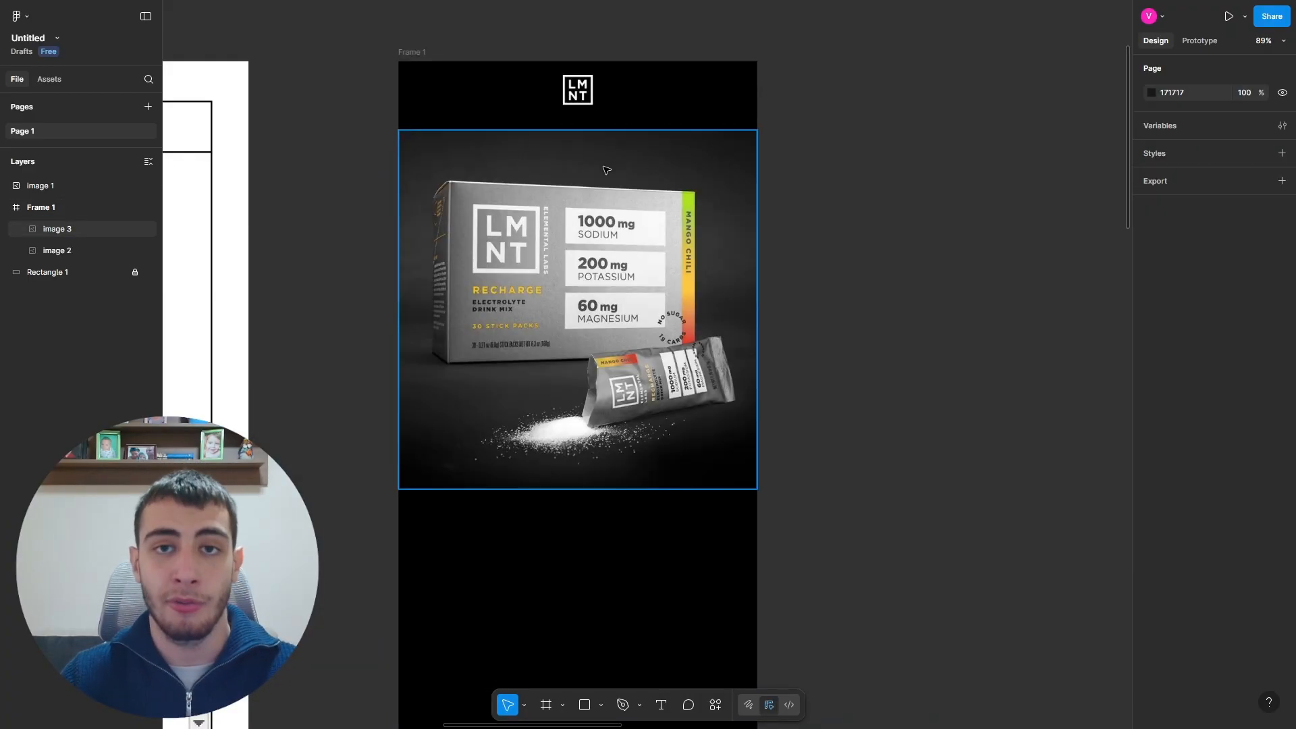
scroll(631, 142, "up", 1)
left_click_drag(615, 236, 614, 228)
left_click(600, 162)
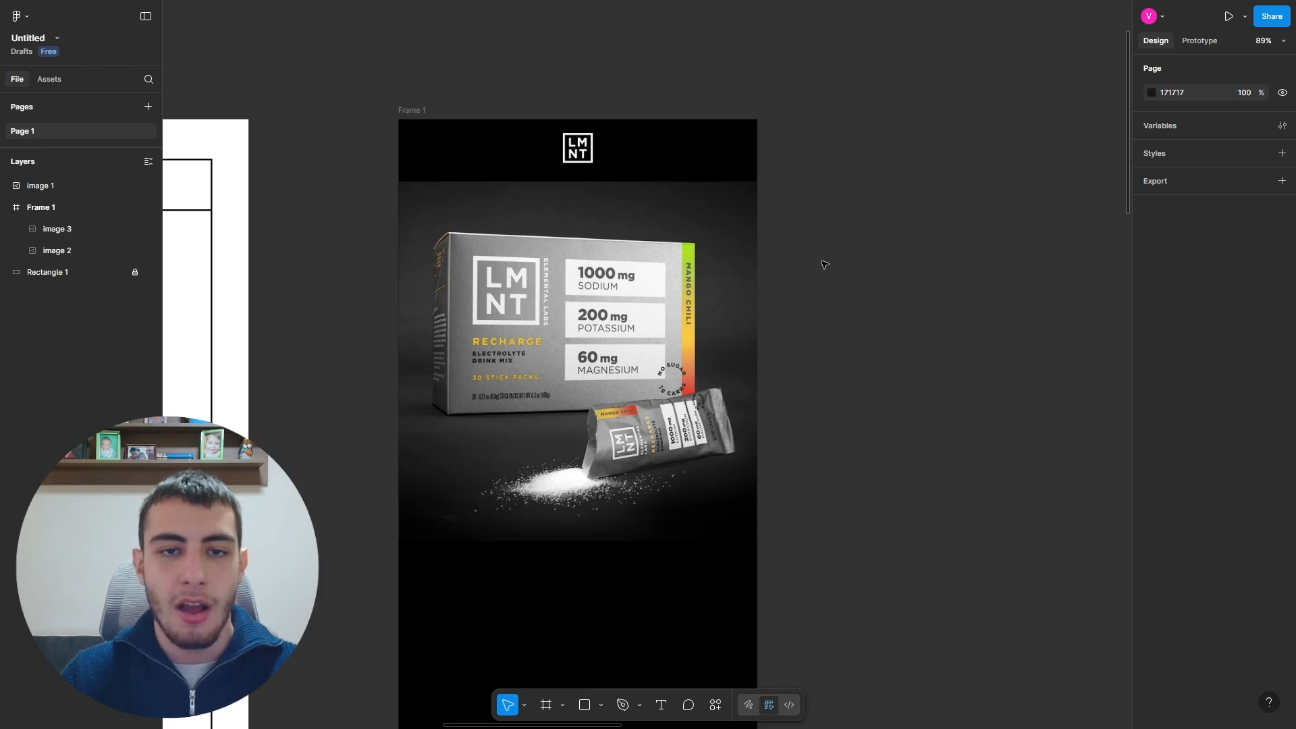
Step: Move the product image down to widen the gap below the logo, aligned with the frame's side edges
scroll(613, 220, "up", 5)
left_click(642, 269)
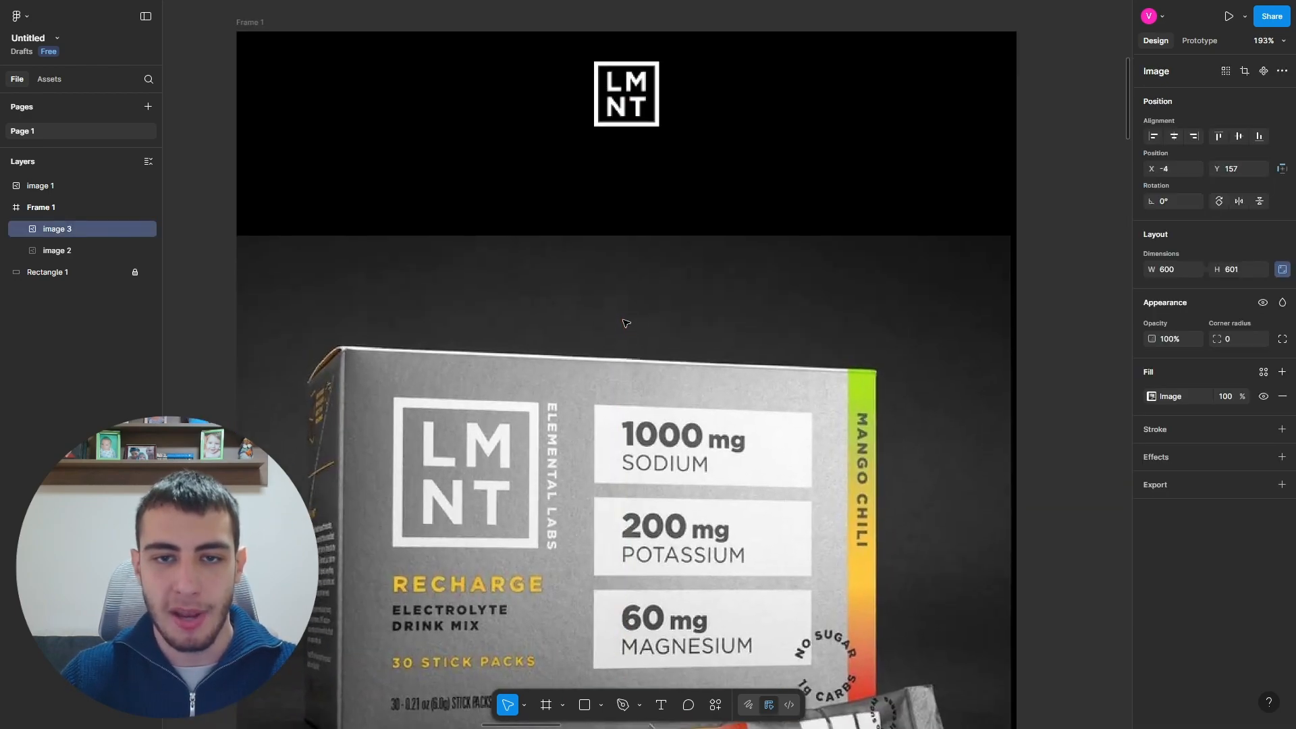
left_click_drag(627, 323, 633, 331)
scroll(633, 271, "down", 4)
left_click(631, 205)
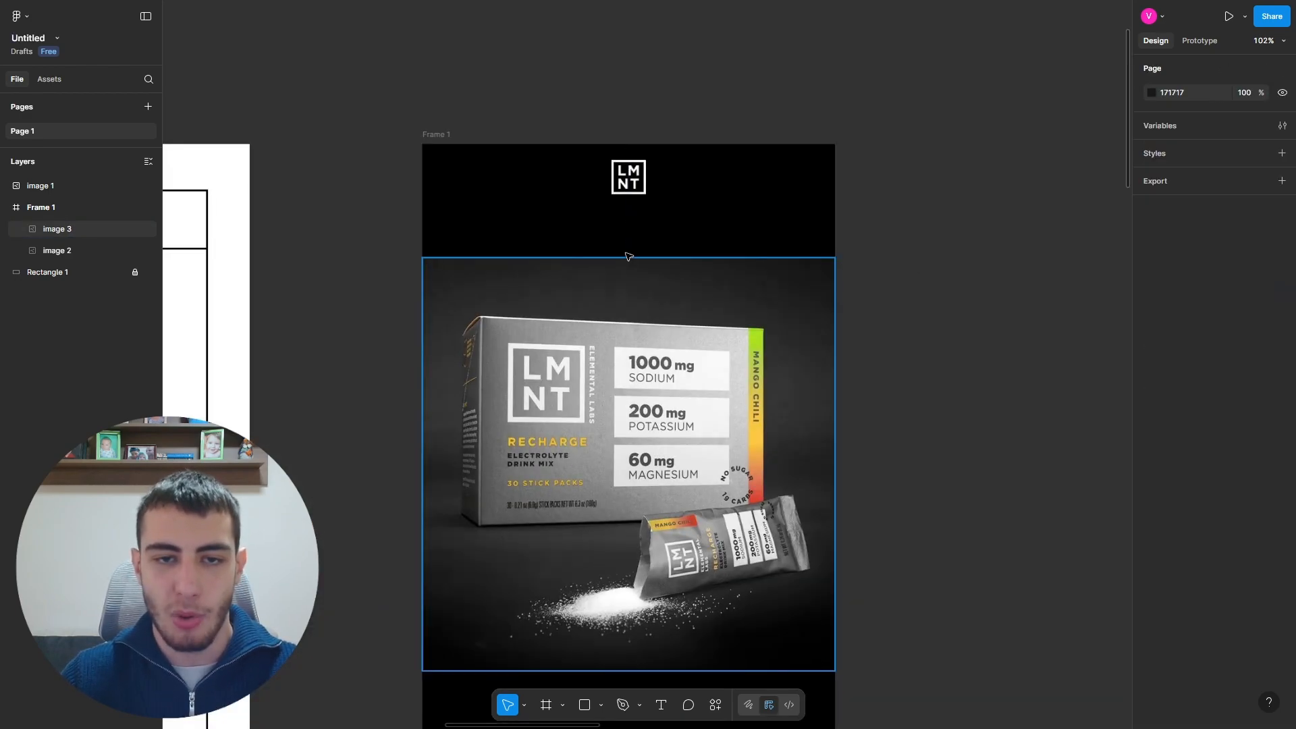
Step: Draw a rectangle about 103 high directly above the product image and stretch it to the frame's full width of 600
scroll(572, 274, "up", 2)
key("r")
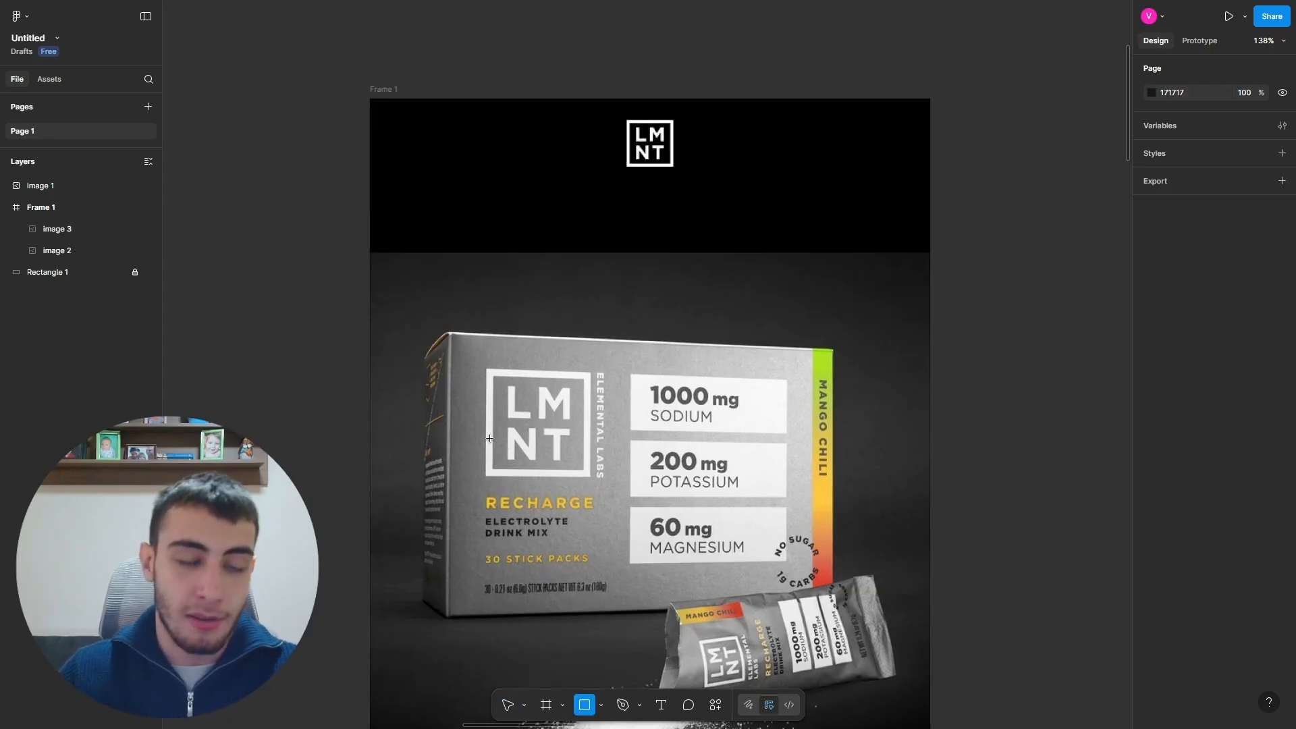
left_click_drag(255, 209, 651, 313)
mouse_move(454, 266)
left_mouse_down()
mouse_move(587, 214)
mouse_move(569, 204)
left_mouse_up()
left_click_drag(694, 209, 775, 208)
left_click_drag(42, 187, 92, 241)
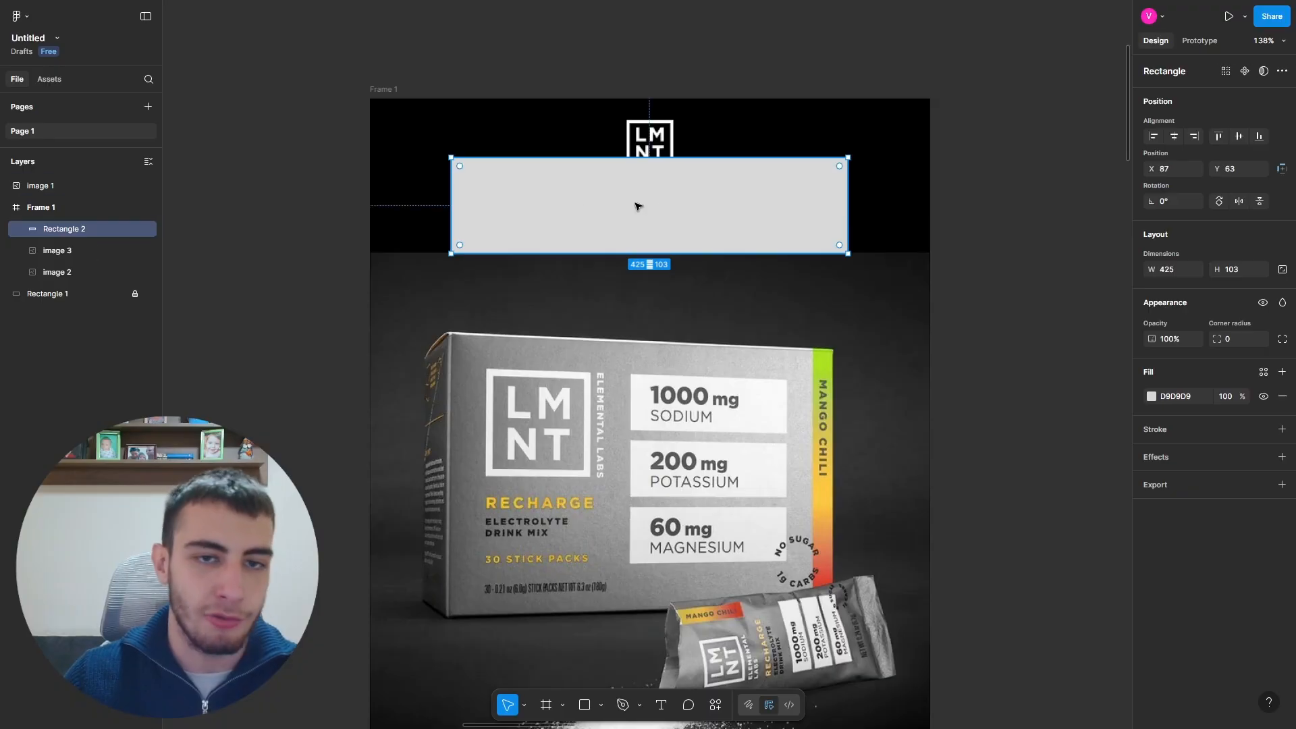
left_click_drag(646, 203, 574, 204)
left_click_drag(768, 202, 930, 201)
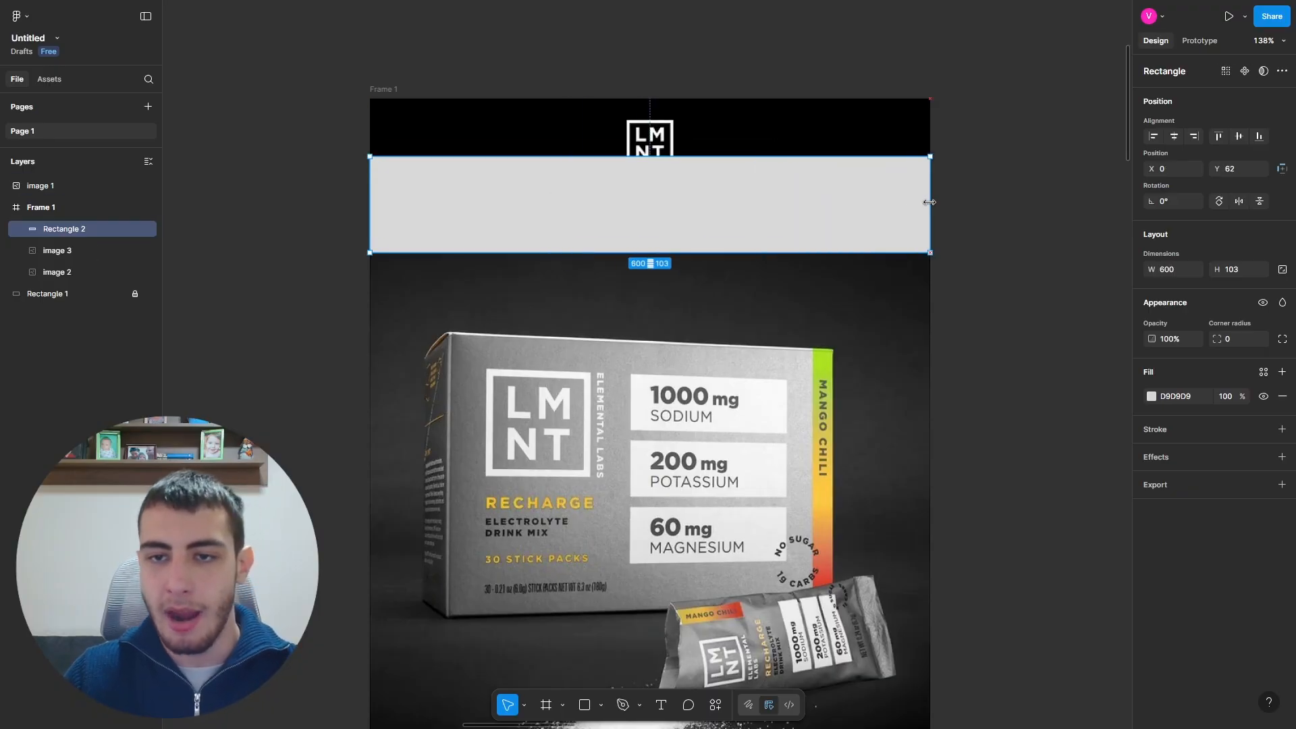
Step: Inspect the spacing around the grey rectangle above the product image and delete the rectangle
scroll(763, 261, "up", 3)
scroll(608, 277, "down", 2)
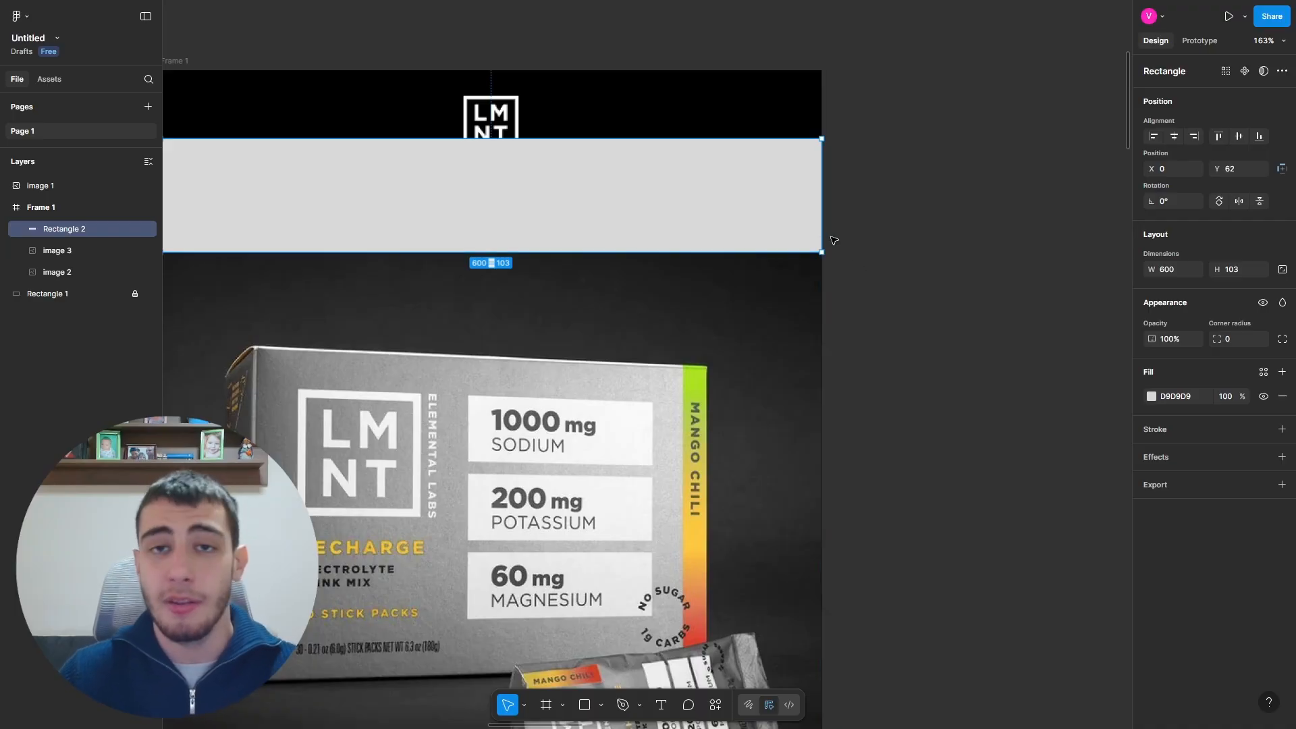
scroll(746, 326, "up", 3)
scroll(565, 288, "down", 4)
scroll(627, 295, "up", 6)
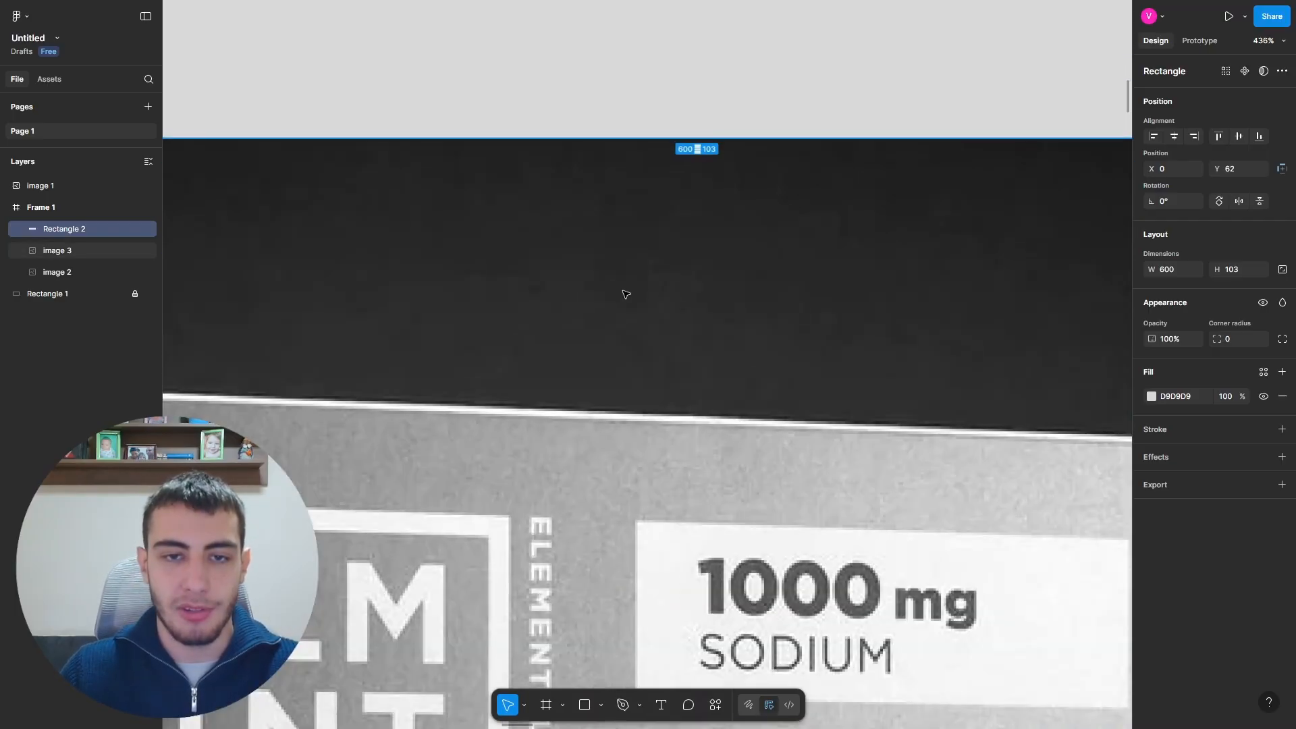
scroll(661, 273, "down", 4)
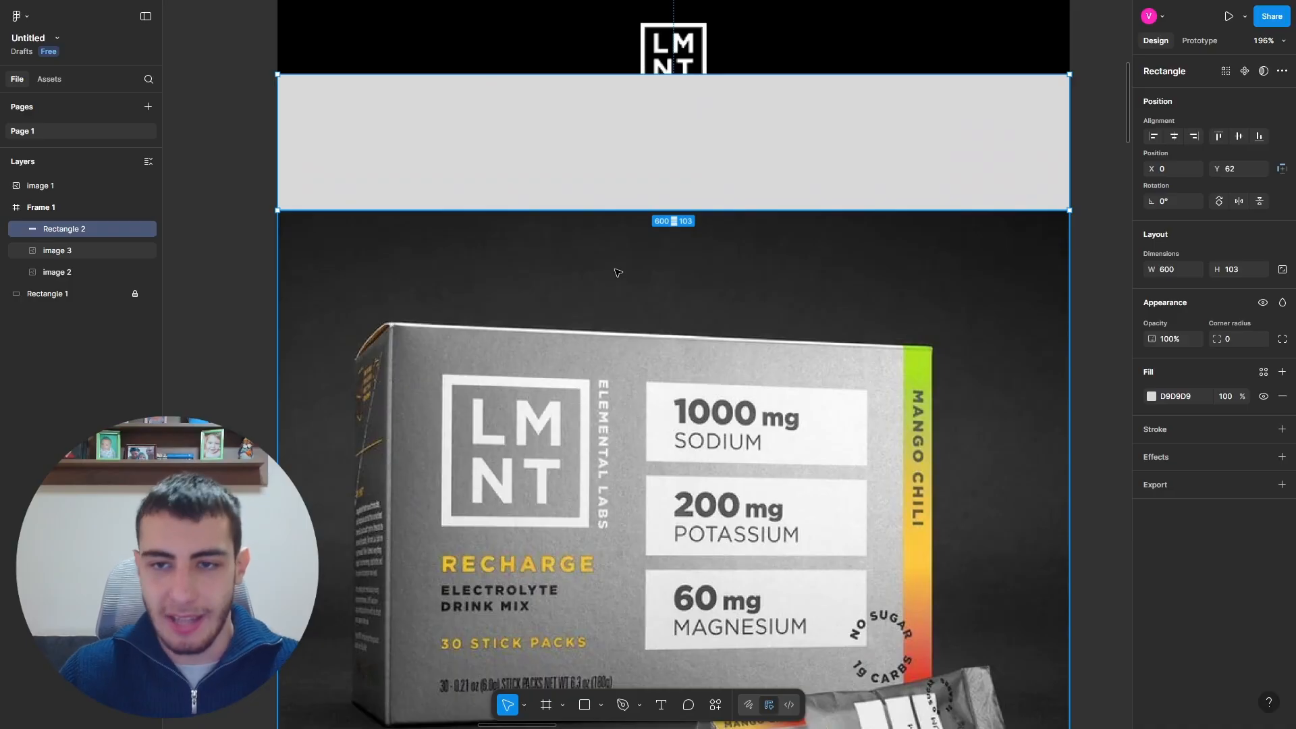
scroll(597, 278, "down", 5)
scroll(654, 243, "up", 4)
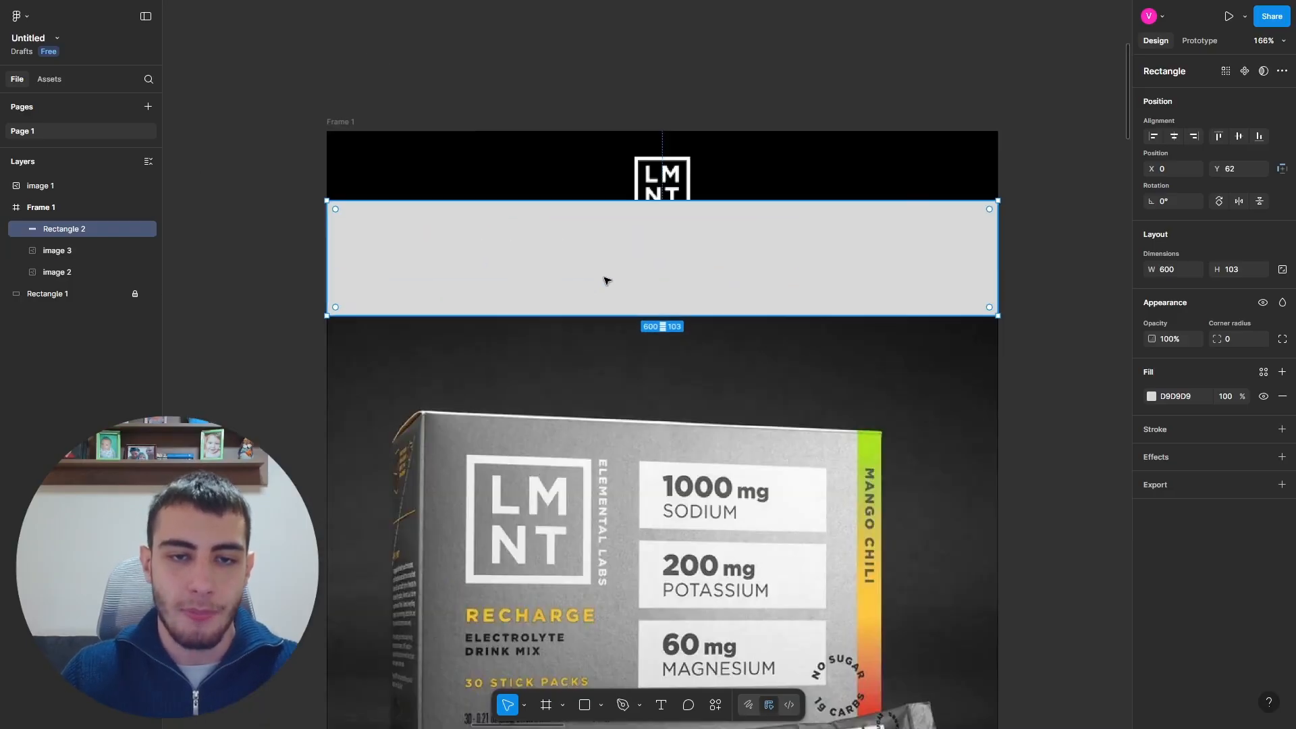
key("Delete")
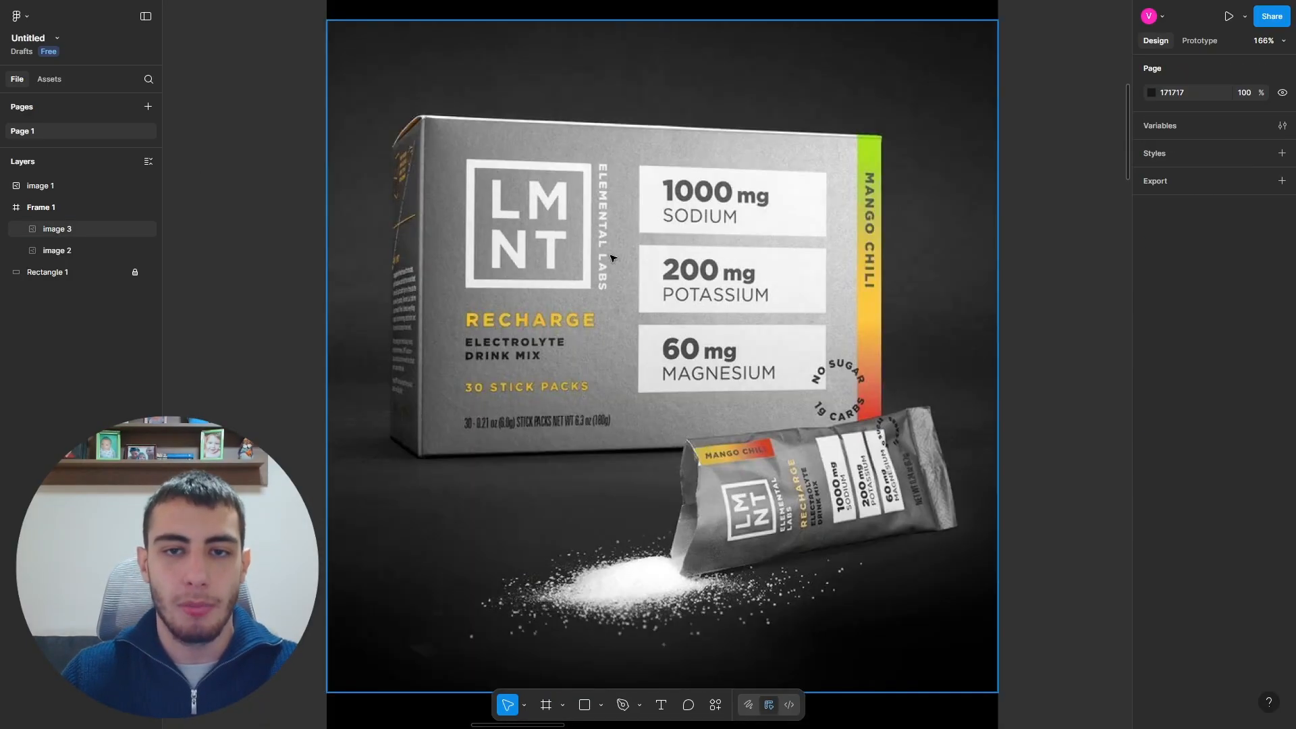
Step: Move the product image down to X 0, Y 211 in Frame 1, leaving more space below the logo
scroll(590, 281, "down", 4)
left_click(610, 307)
left_click(841, 284)
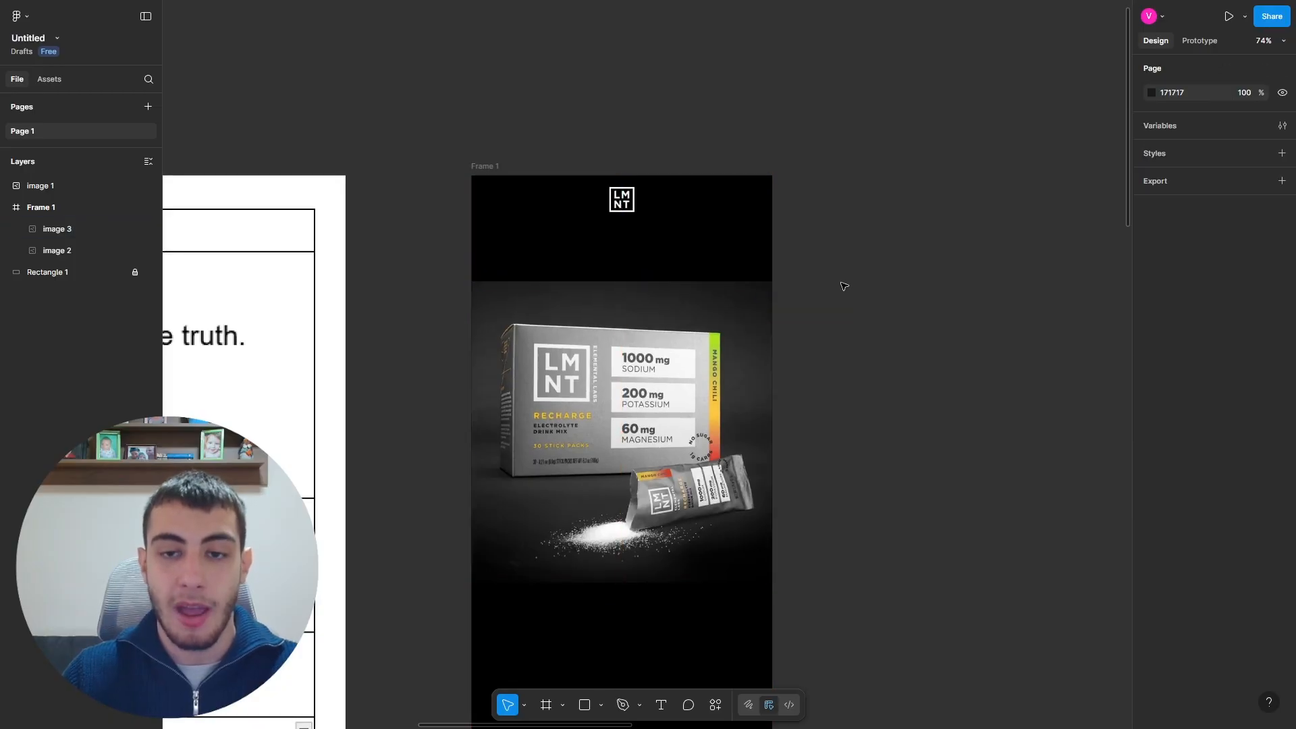
scroll(835, 287, "up", 4)
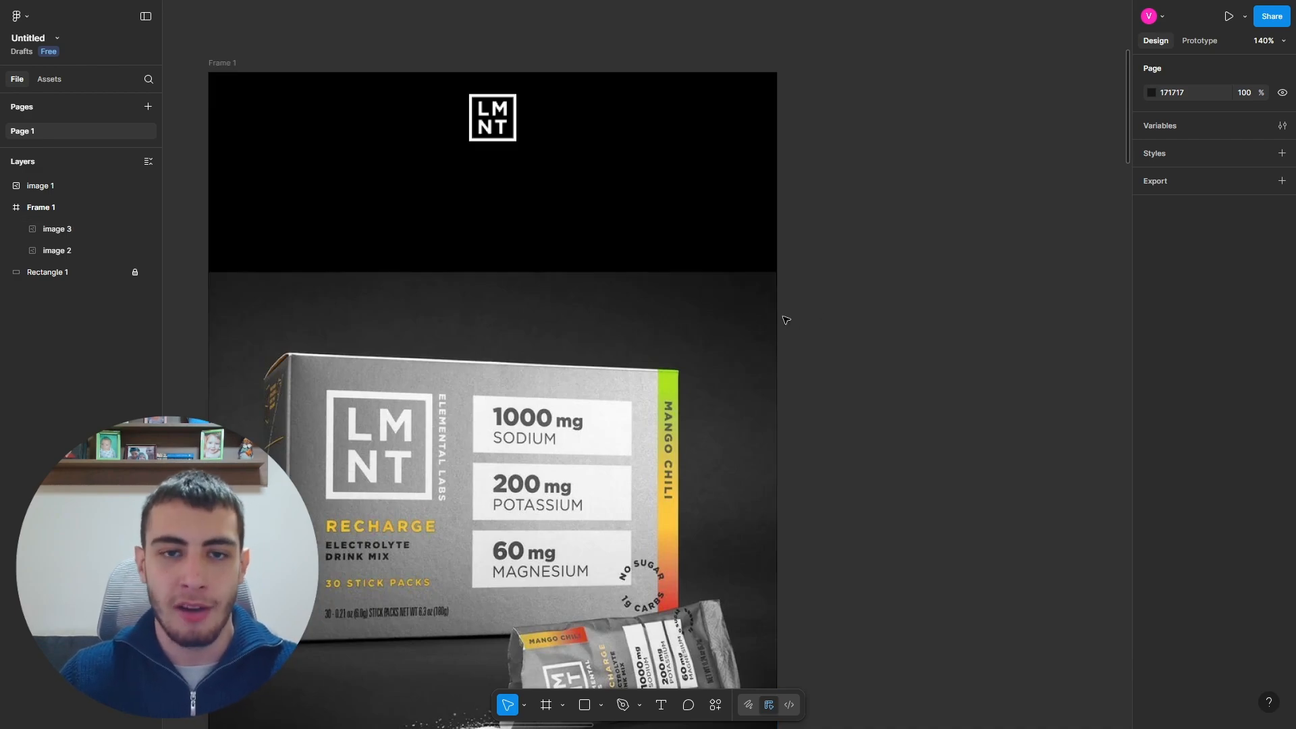
scroll(786, 297, "down", 4)
scroll(786, 276, "up", 4)
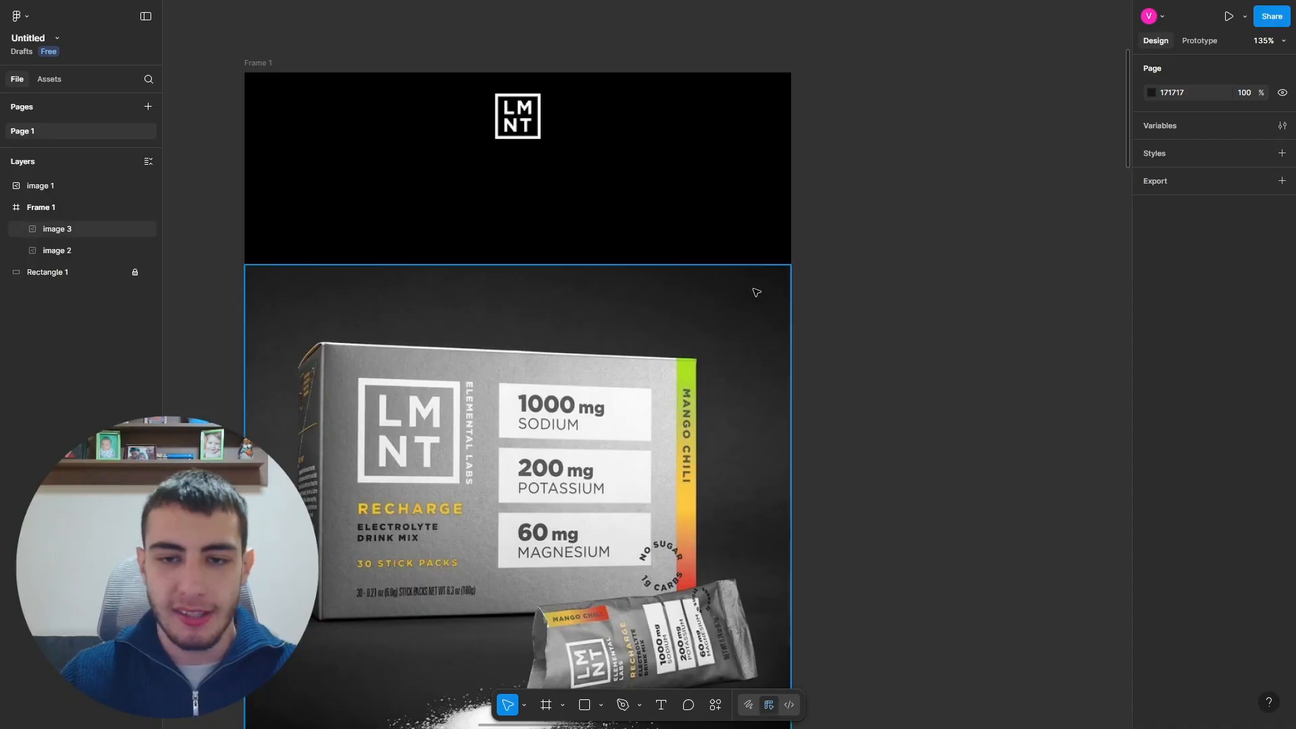
Step: Duplicate the product image and place the copy at X 2440, Y 1315, overlapping the original and the frame's edge
left_click(639, 291)
scroll(815, 265, "down", 2)
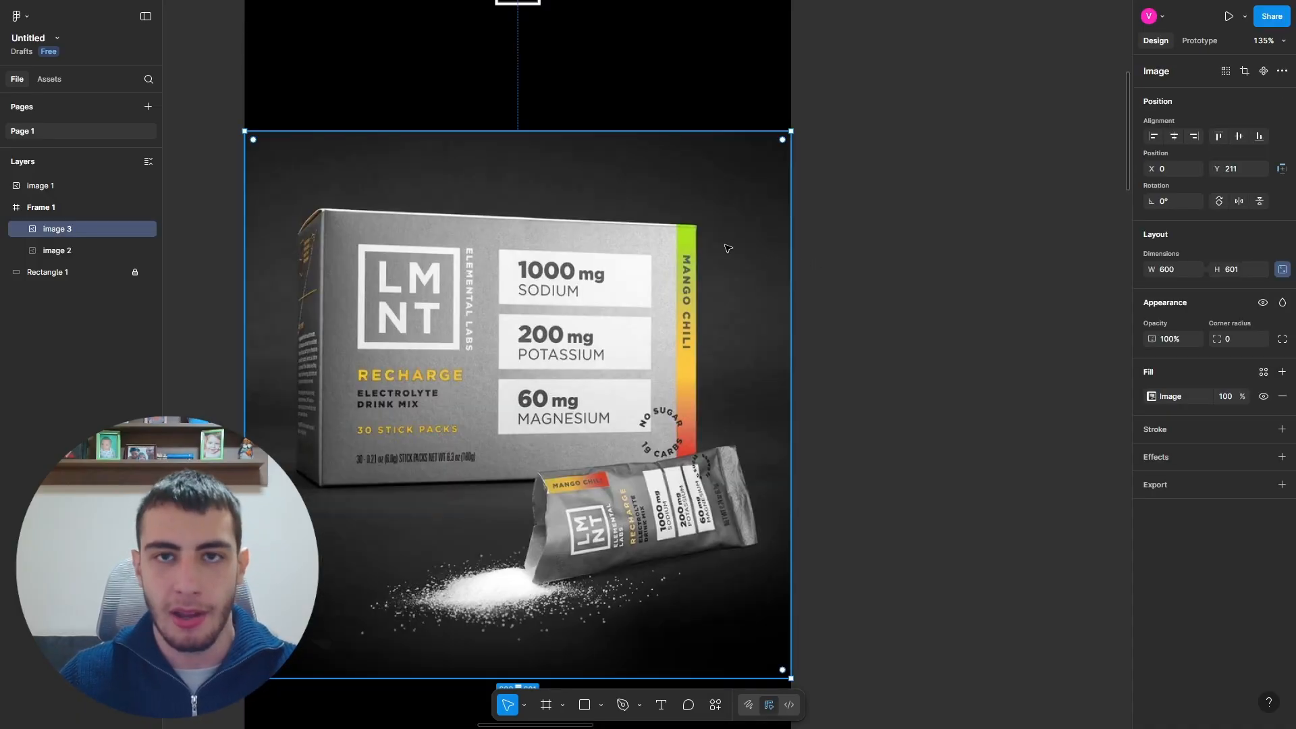
key("ctrl+d")
left_click_drag(742, 308, 839, 284)
scroll(856, 290, "down", 3)
scroll(841, 284, "down", 2)
scroll(838, 284, "up", 2)
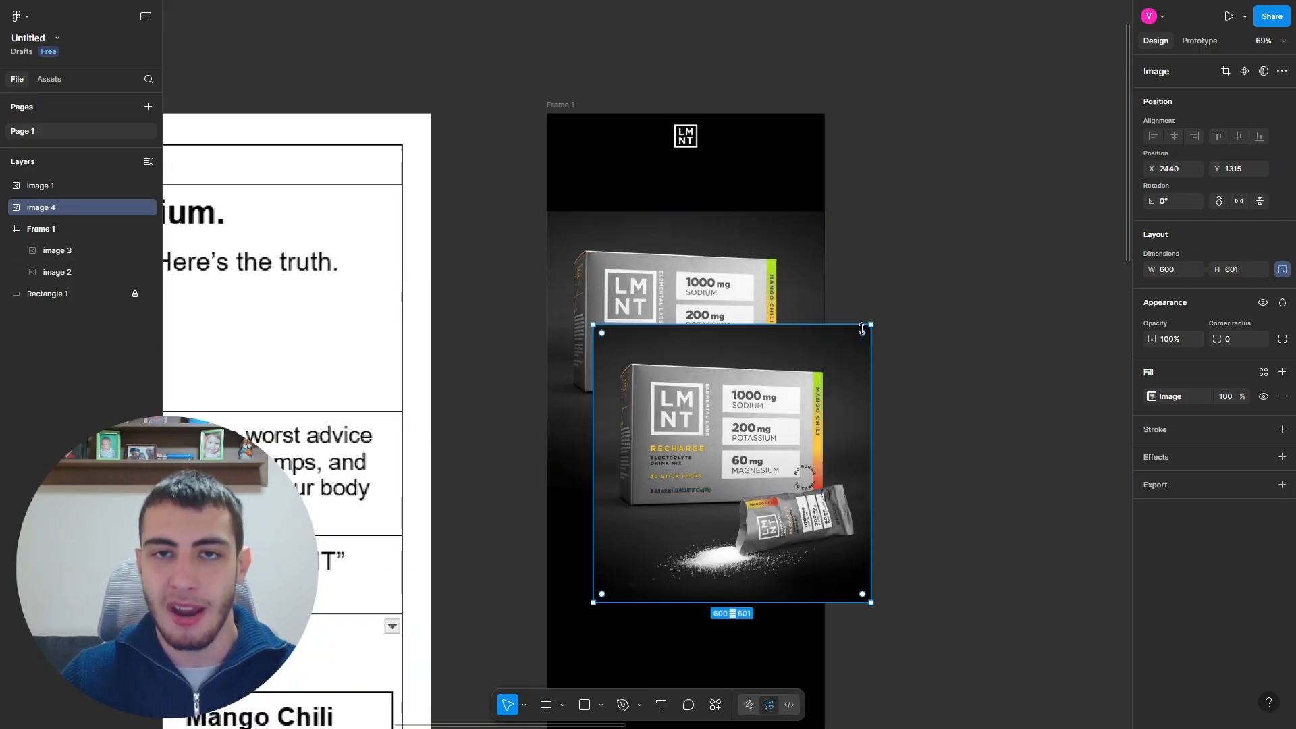
Step: Delete the duplicated product image
scroll(784, 301, "up", 3)
key("Delete")
scroll(679, 301, "down", 3)
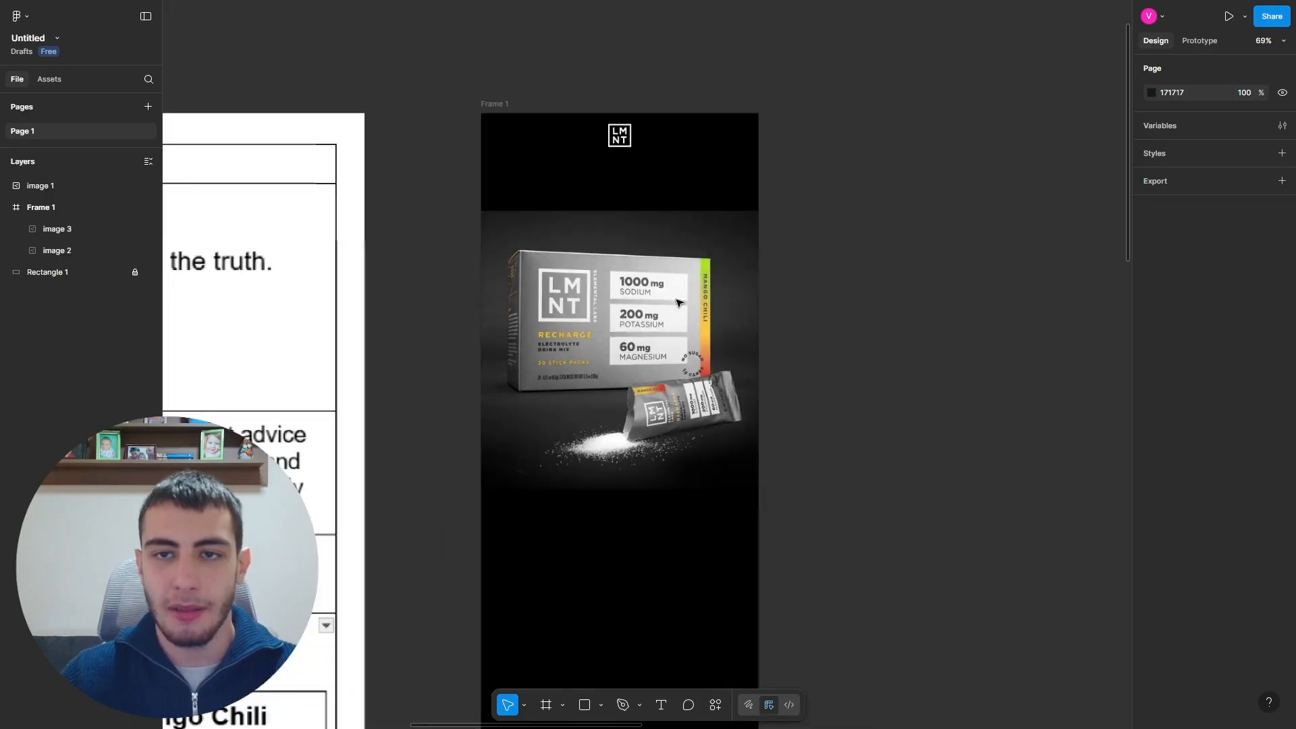
Step: Duplicate the product image and place the copy on the canvas beside Frame 1, at about X 3009, Y 1052
scroll(799, 263, "up", 2)
scroll(747, 282, "up", 5)
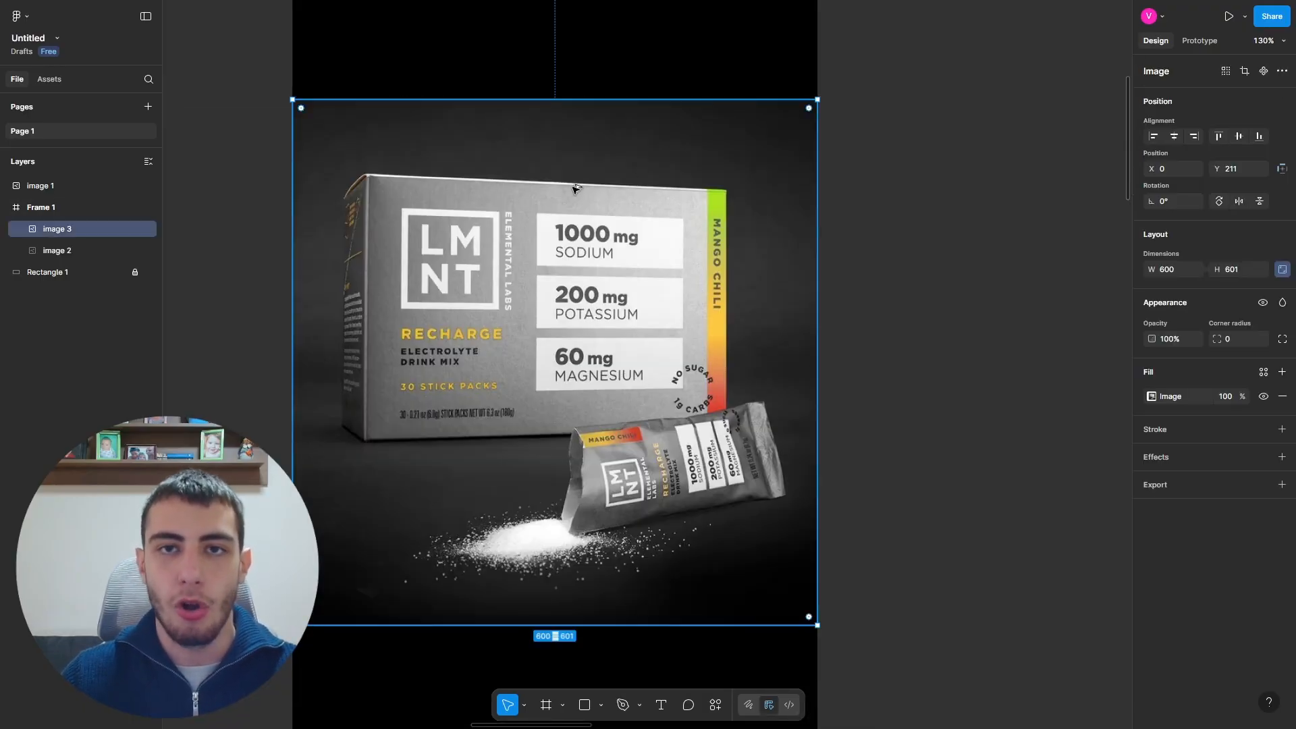
left_click_drag(457, 167, 867, 171)
scroll(755, 179, "down", 5)
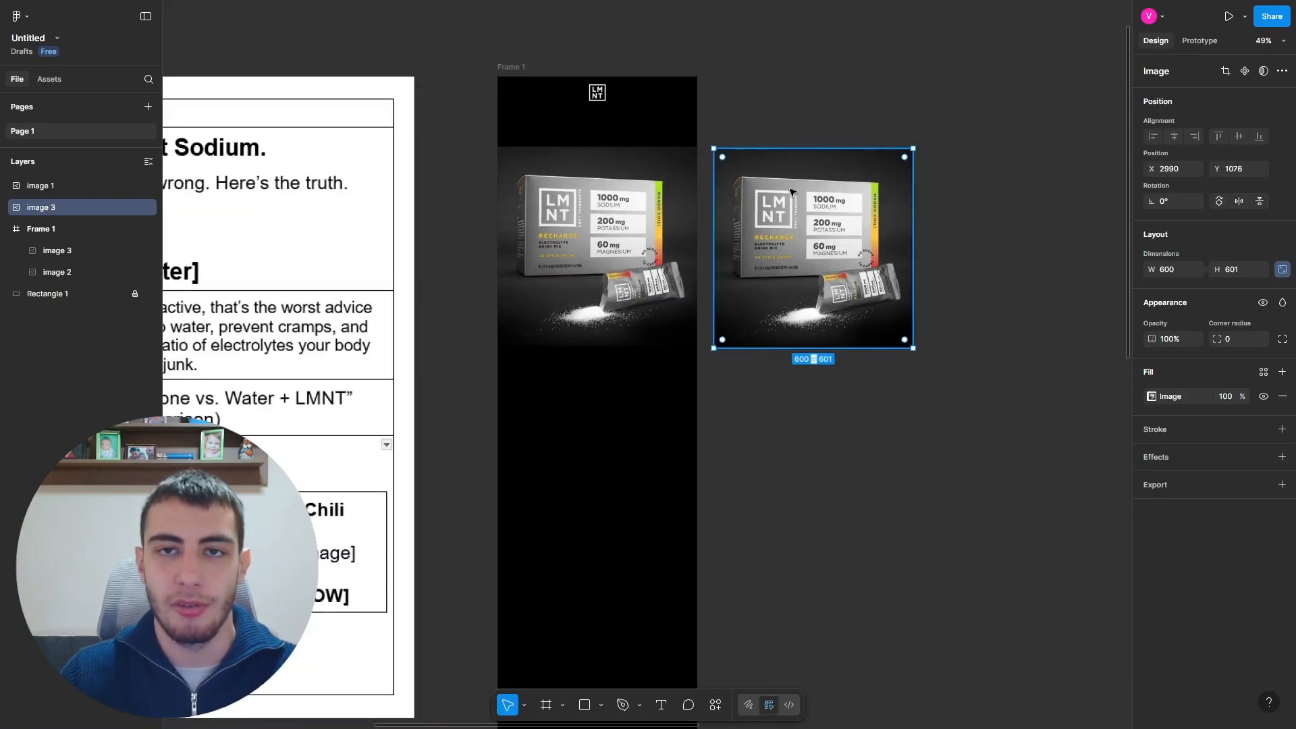
scroll(776, 189, "up", 5)
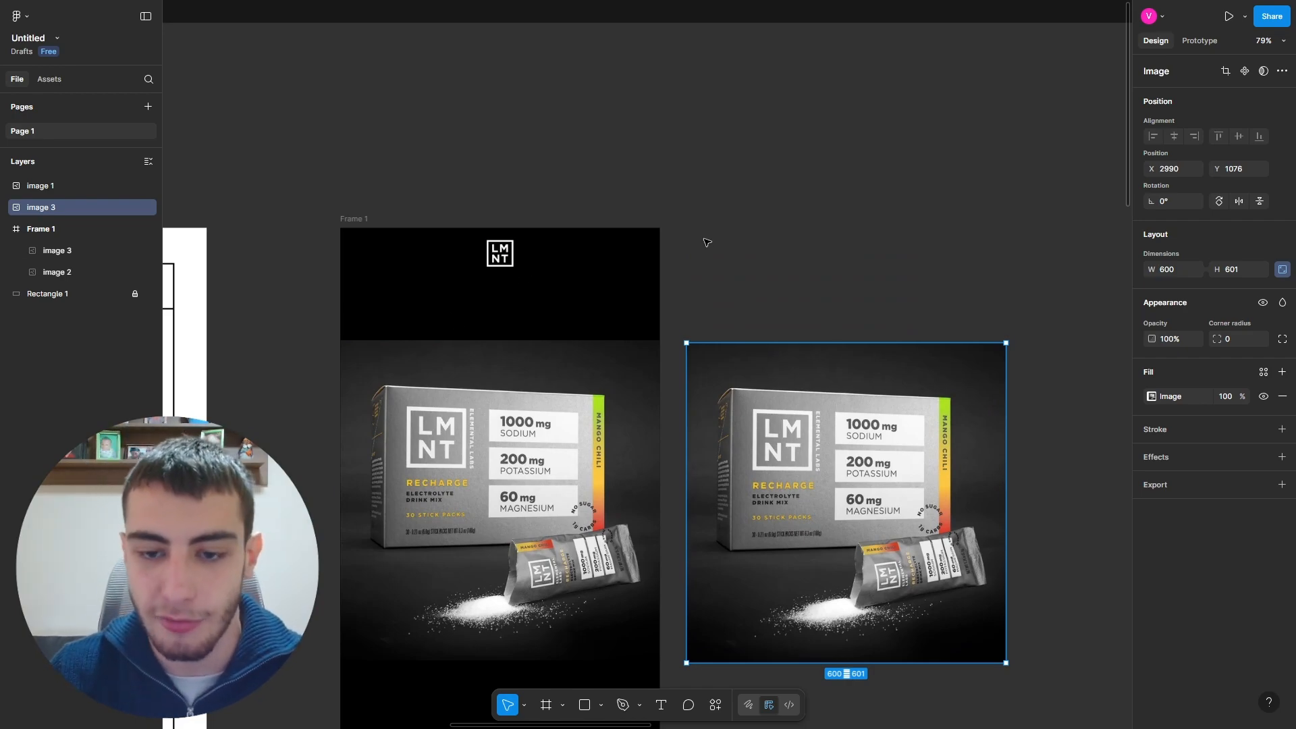
scroll(702, 239, "down", 5)
scroll(698, 235, "up", 2)
left_click_drag(821, 281, 832, 268)
scroll(559, 217, "down", 5)
scroll(630, 184, "up", 5)
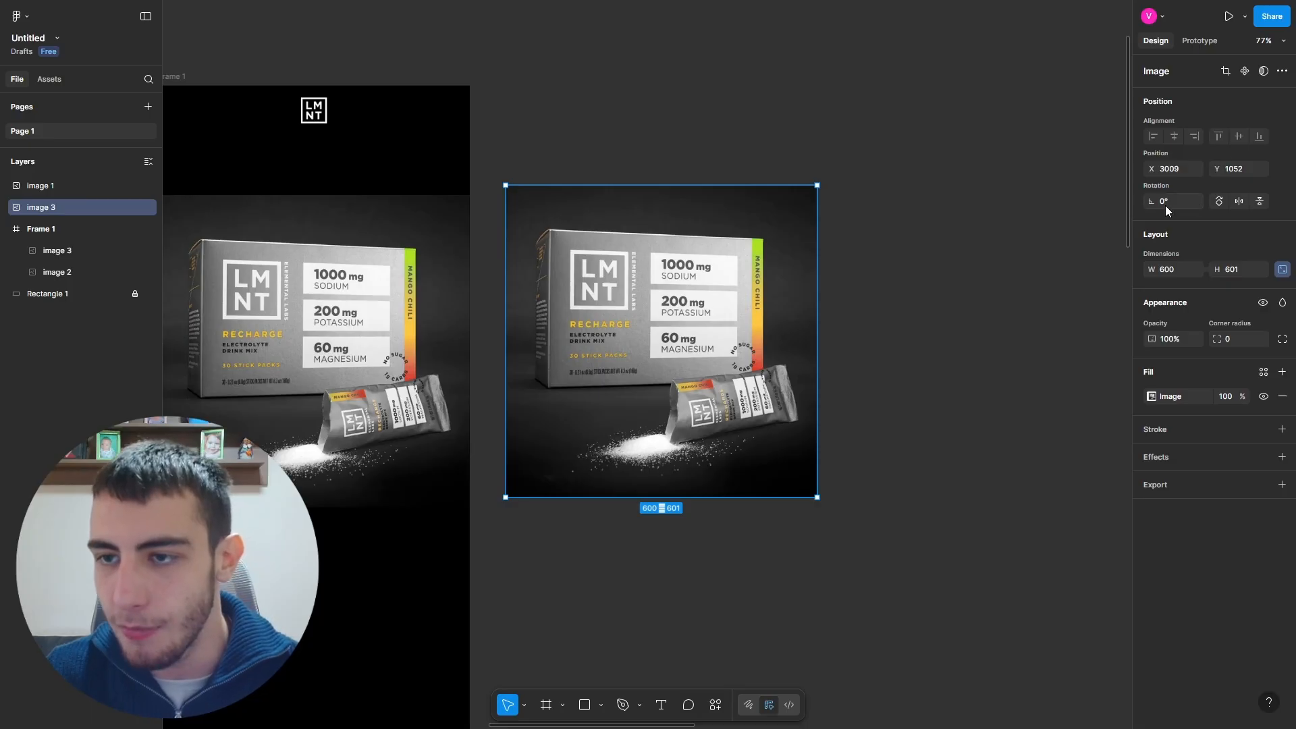
Step: Rotate the product image copy 180° and flip it horizontally to mirror it upside down
left_click(1219, 202)
left_click(1219, 201)
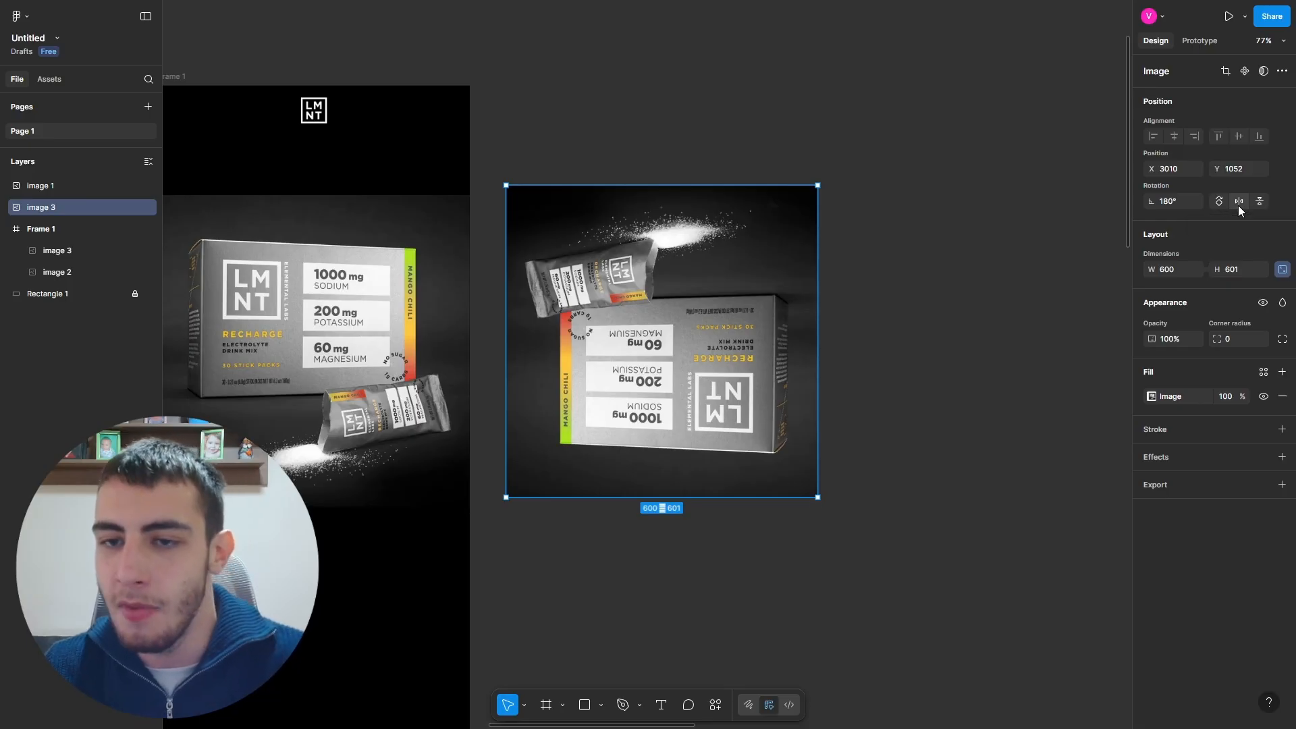
left_click(1237, 205)
scroll(803, 303, "down", 5)
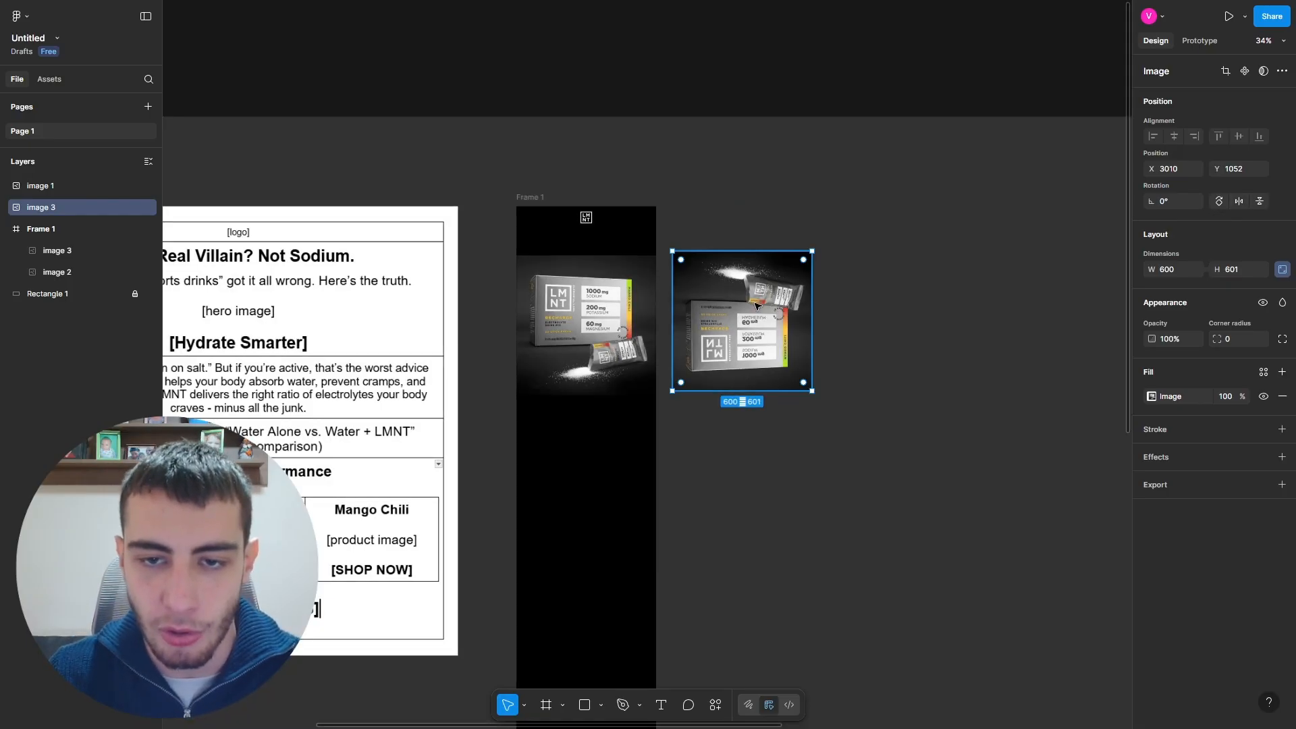
scroll(756, 306, "up", 5)
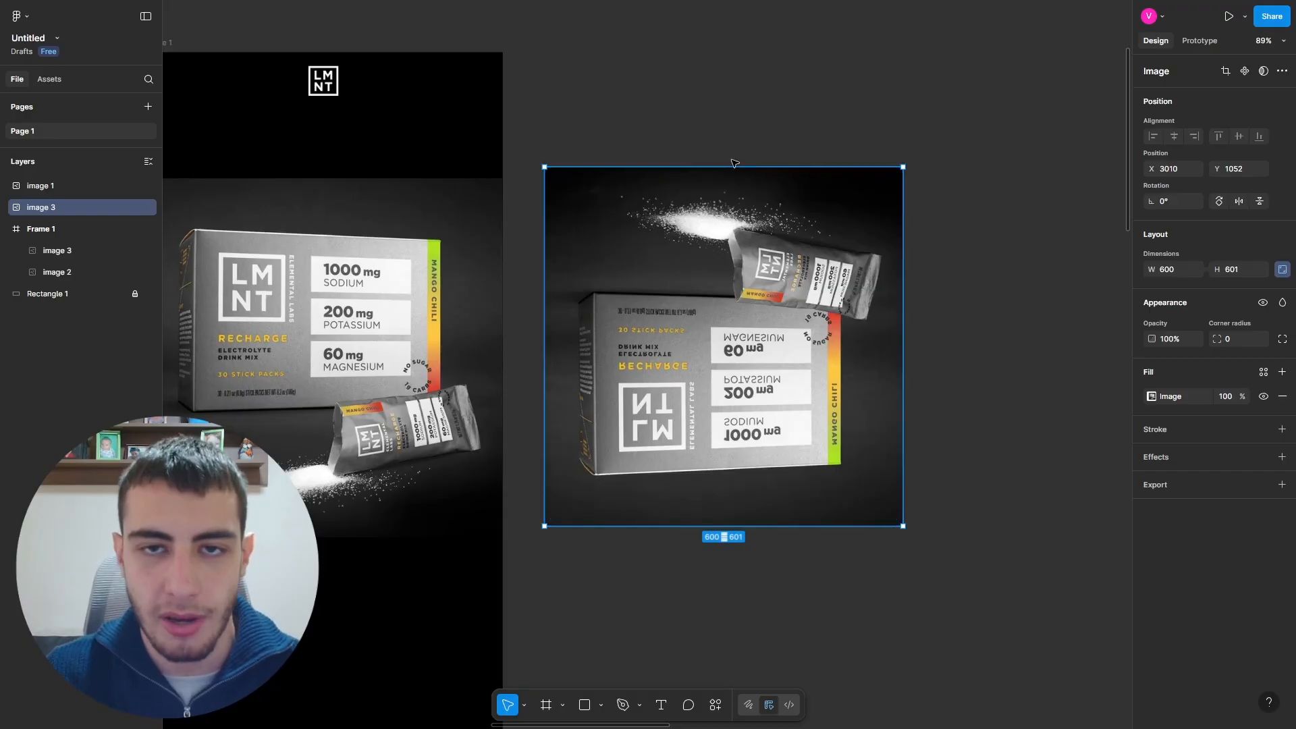
Step: Crop the mirrored copy to a 600 × 69 background strip and place it in Frame 1 at X 0, Y 142, directly above the product image
left_click_drag(730, 167, 516, 172)
left_click(789, 569)
scroll(654, 173, "down", 4)
scroll(439, 129, "up", 7)
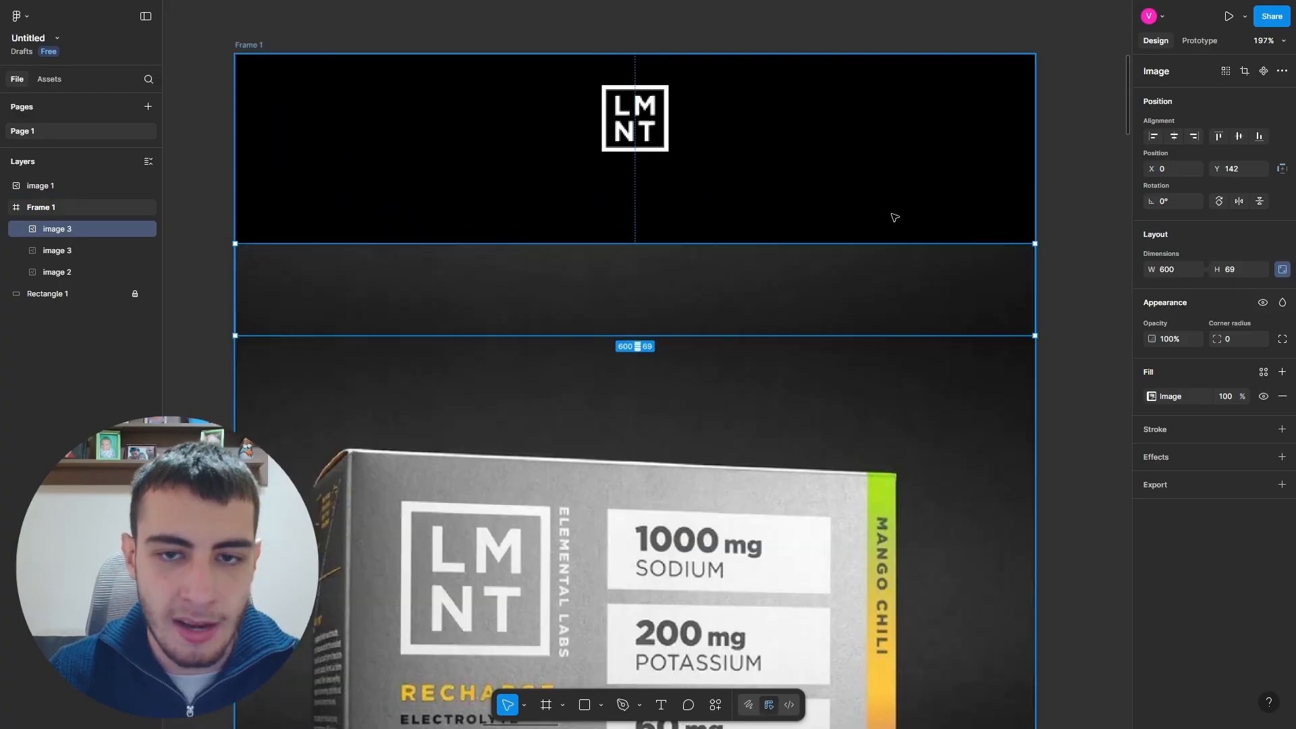
Step: Examine the seam between the mirrored background strip and the product image below it
left_click(1084, 234)
left_click_drag(810, 295, 801, 291)
scroll(831, 273, "down", 4)
key("Escape")
scroll(980, 259, "up", 2)
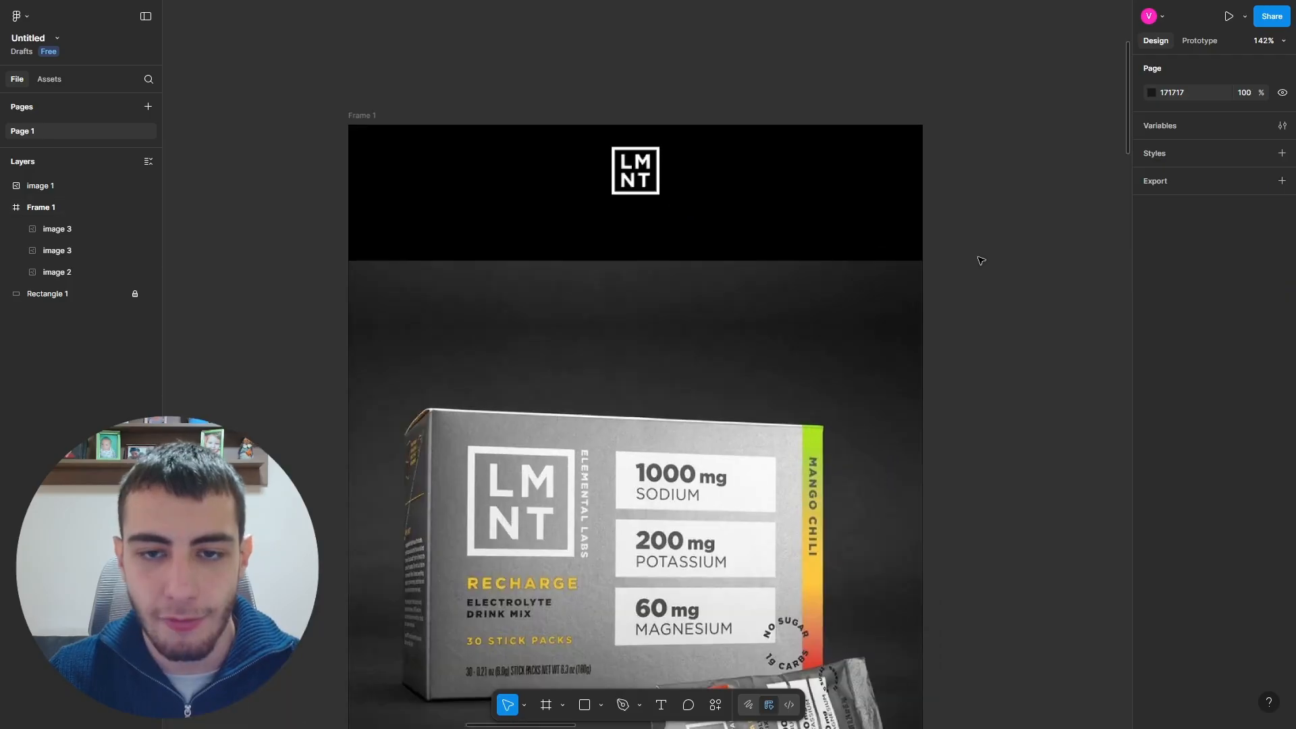
scroll(934, 267, "up", 3)
scroll(931, 268, "down", 2)
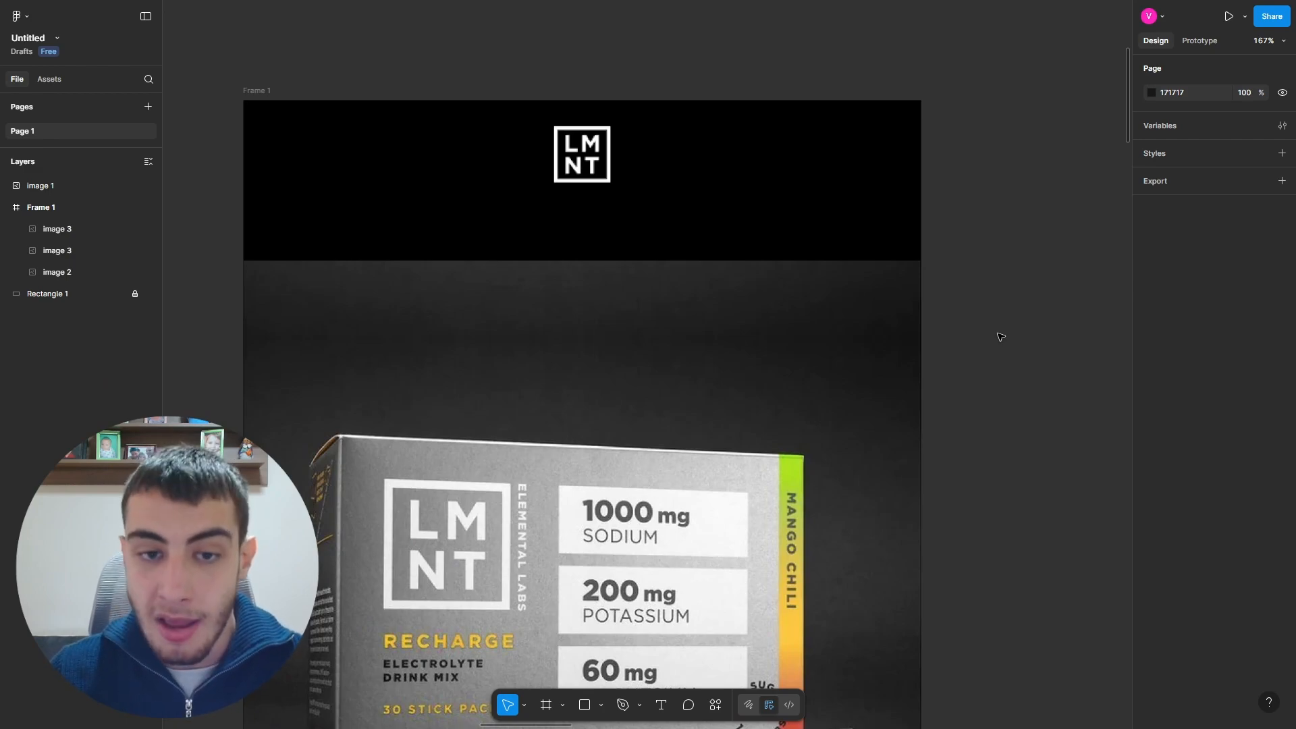
scroll(602, 288, "down", 2)
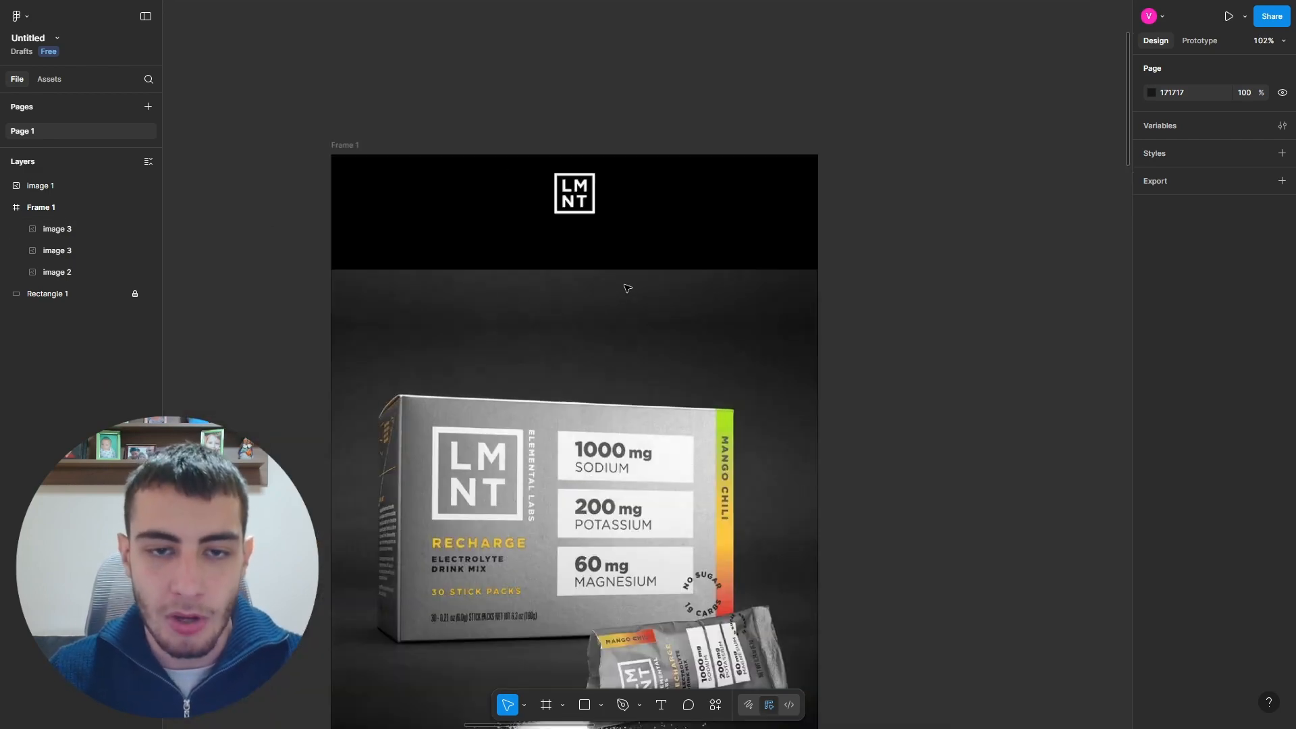
scroll(627, 288, "up", 3)
scroll(688, 229, "down", 1)
scroll(627, 228, "up", 1)
Step: Duplicate the background strip to X 0, Y 77 and mirror the copy with a 180° rotation and a horizontal flip
left_click(650, 312)
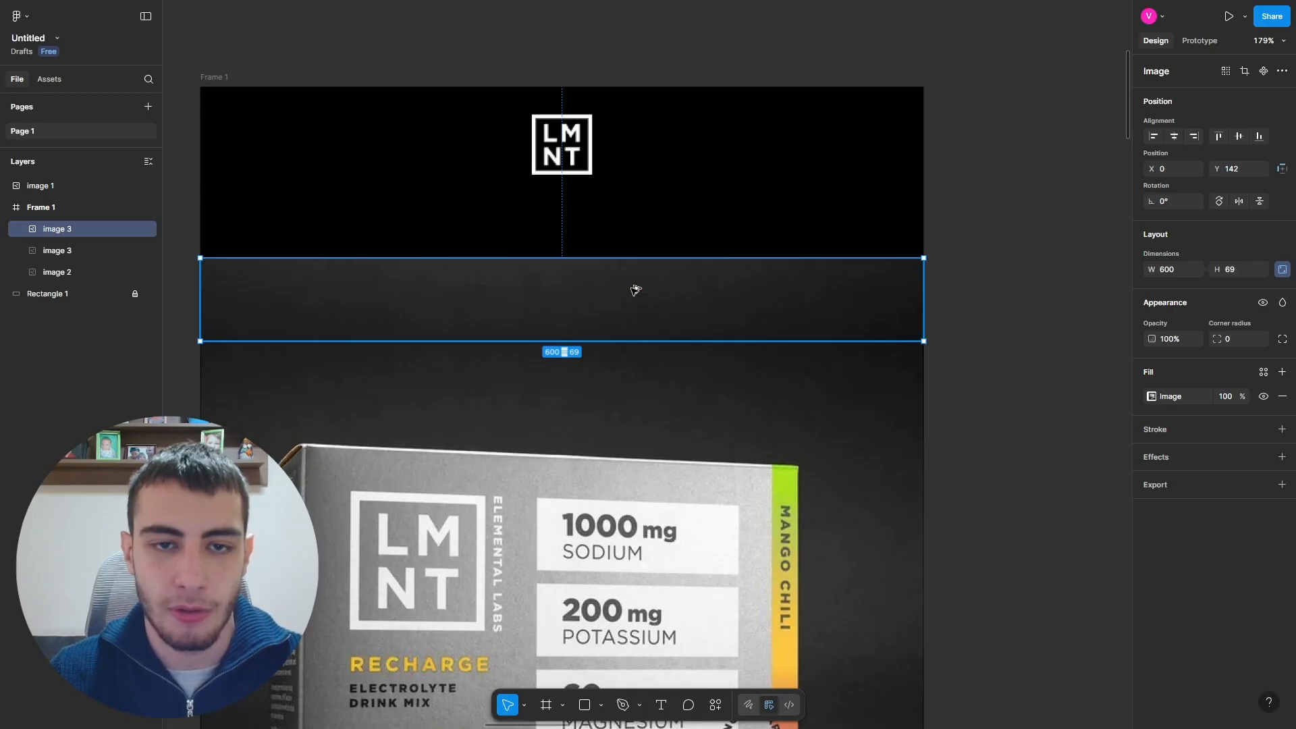
left_click_drag(635, 290, 635, 212)
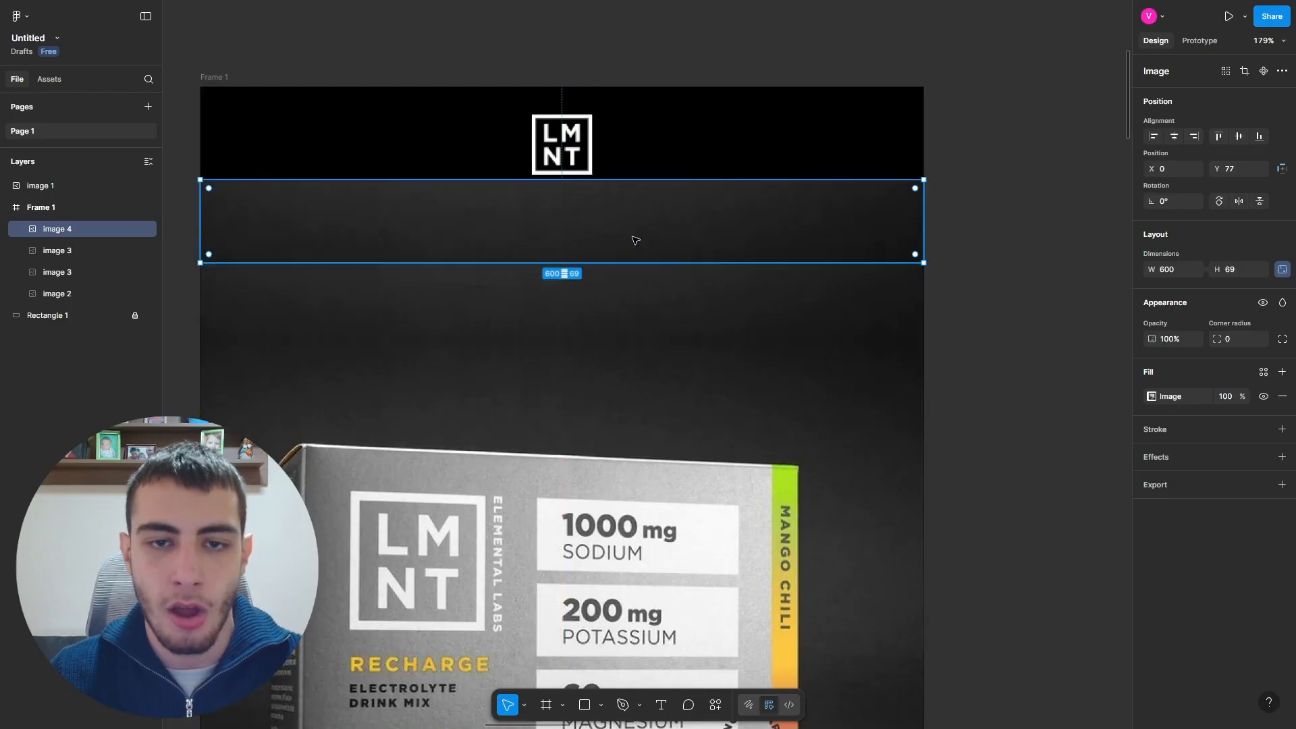
left_click(1219, 202)
left_click(1219, 202)
left_click(1238, 202)
Step: Duplicate the strip again to the frame's upper edge, then rotate the new copy 180° and flip it horizontally
left_click_drag(793, 220, 727, 133)
left_click(1026, 266)
left_click(775, 226)
left_click(1219, 202)
left_click(1219, 202)
left_click(1238, 202)
Step: Close the gaps between the stacked background strips, setting the middle one at Y 69 and the product image at Y 207
left_click(707, 213)
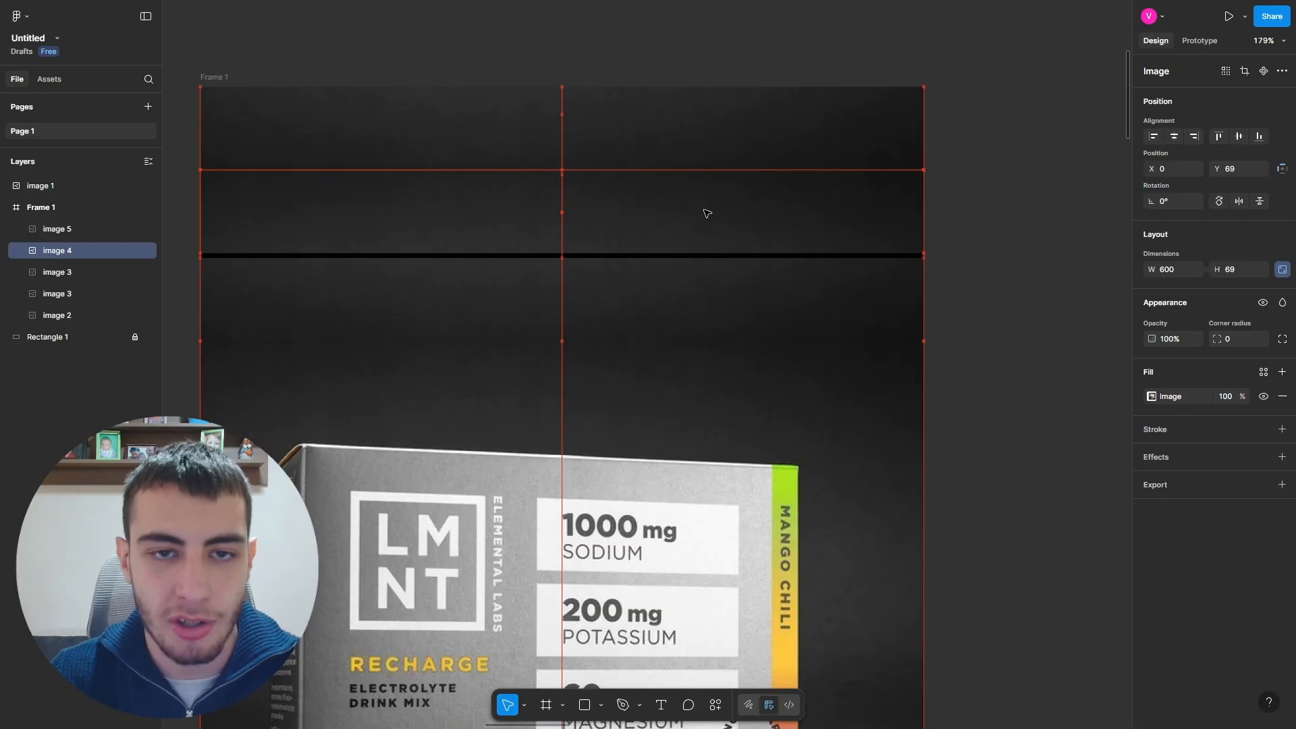
left_click(677, 292)
left_click(668, 381)
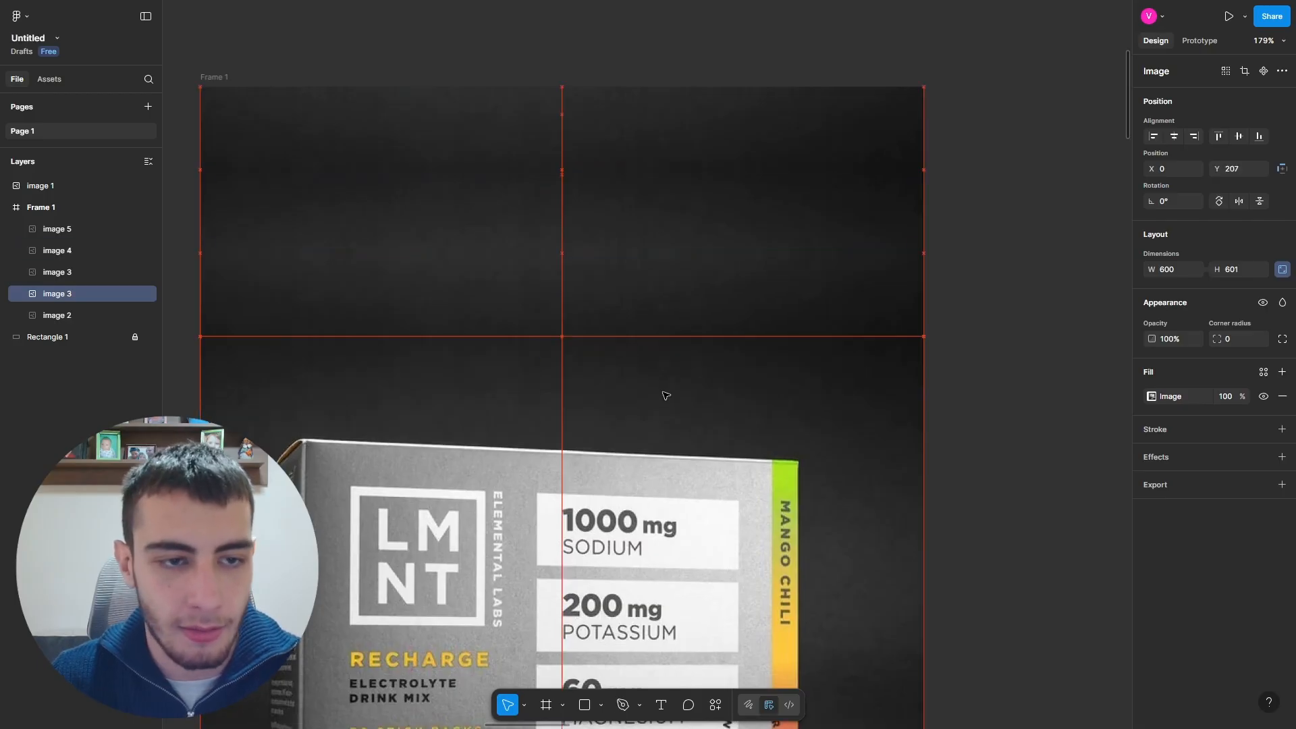
left_click(949, 354)
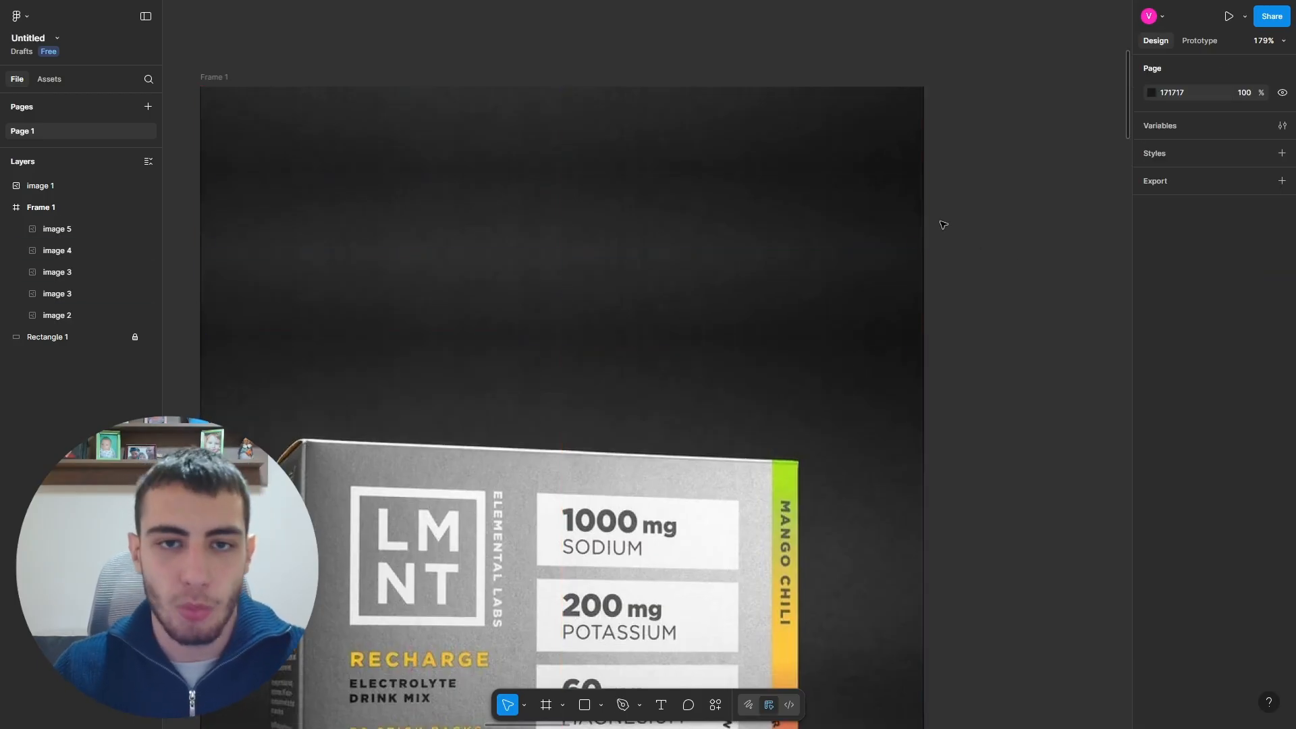
Step: Try to bring the hidden logo image to the front of Frame 1
left_click(80, 312)
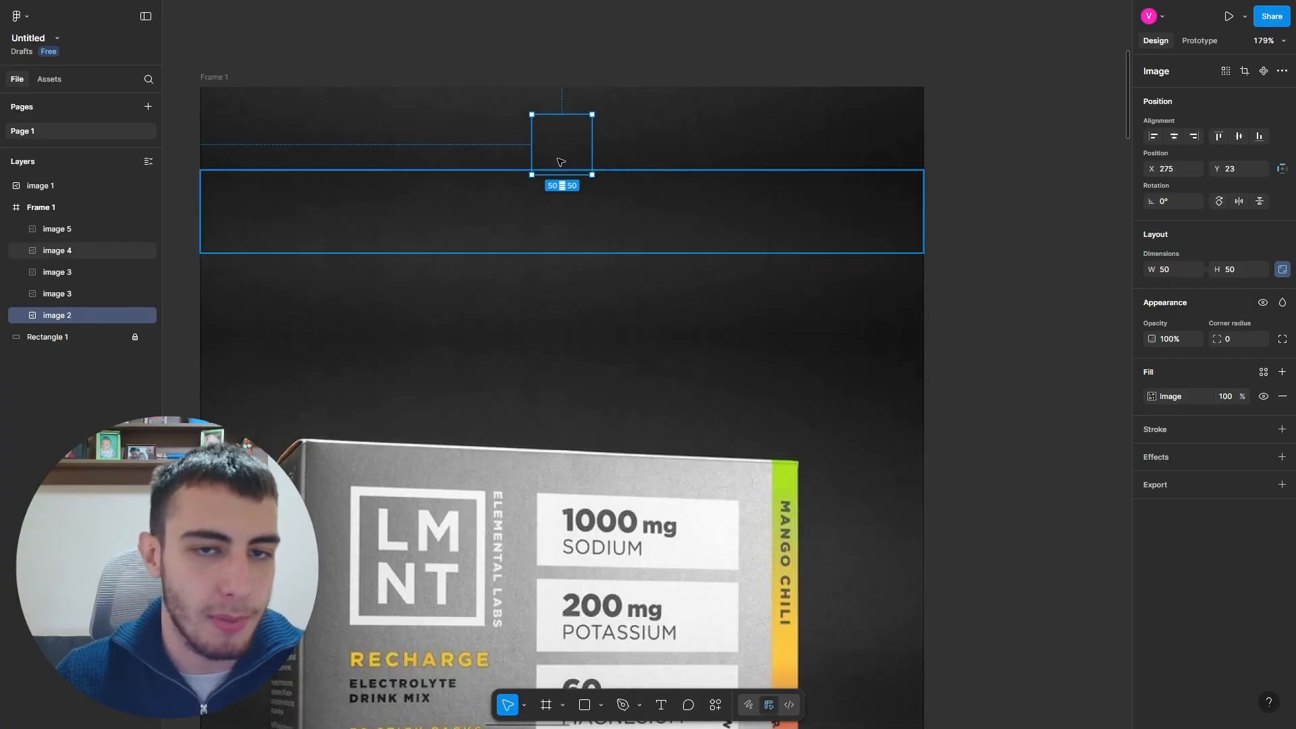
right_click(100, 314)
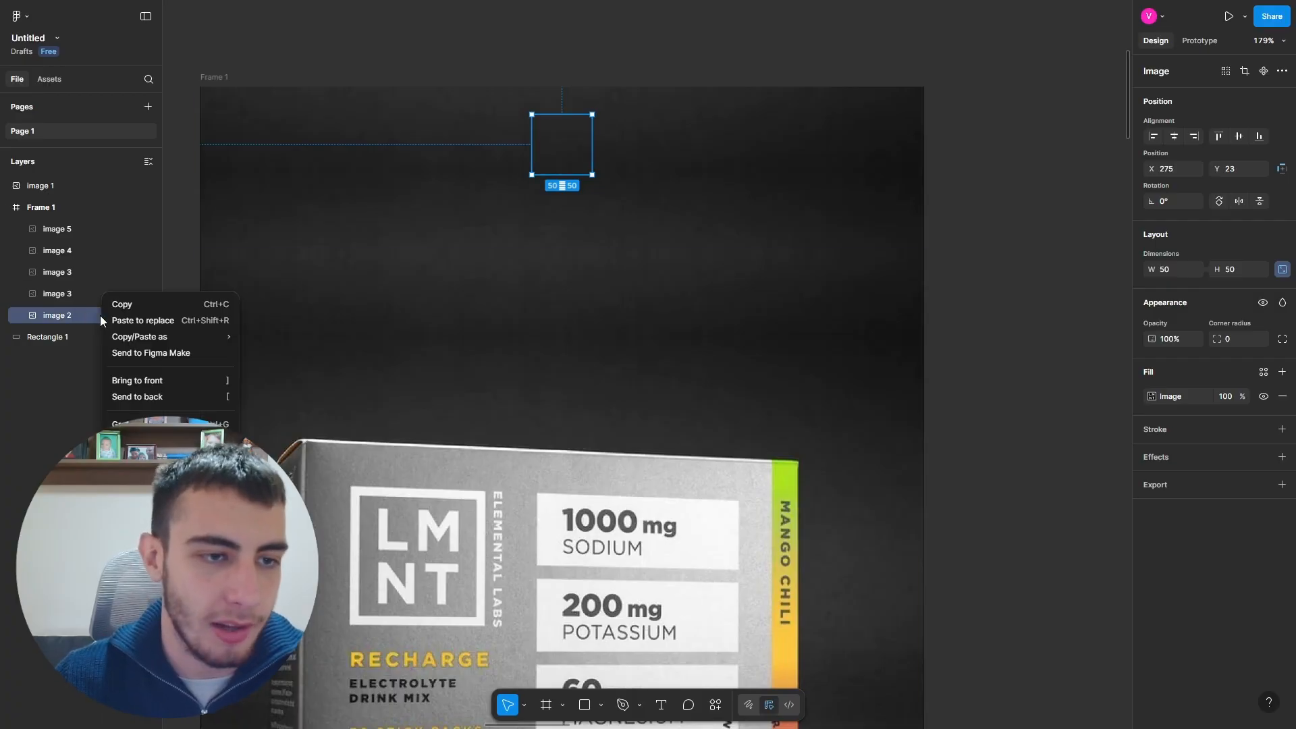
left_click(155, 381)
key("ctrl+z")
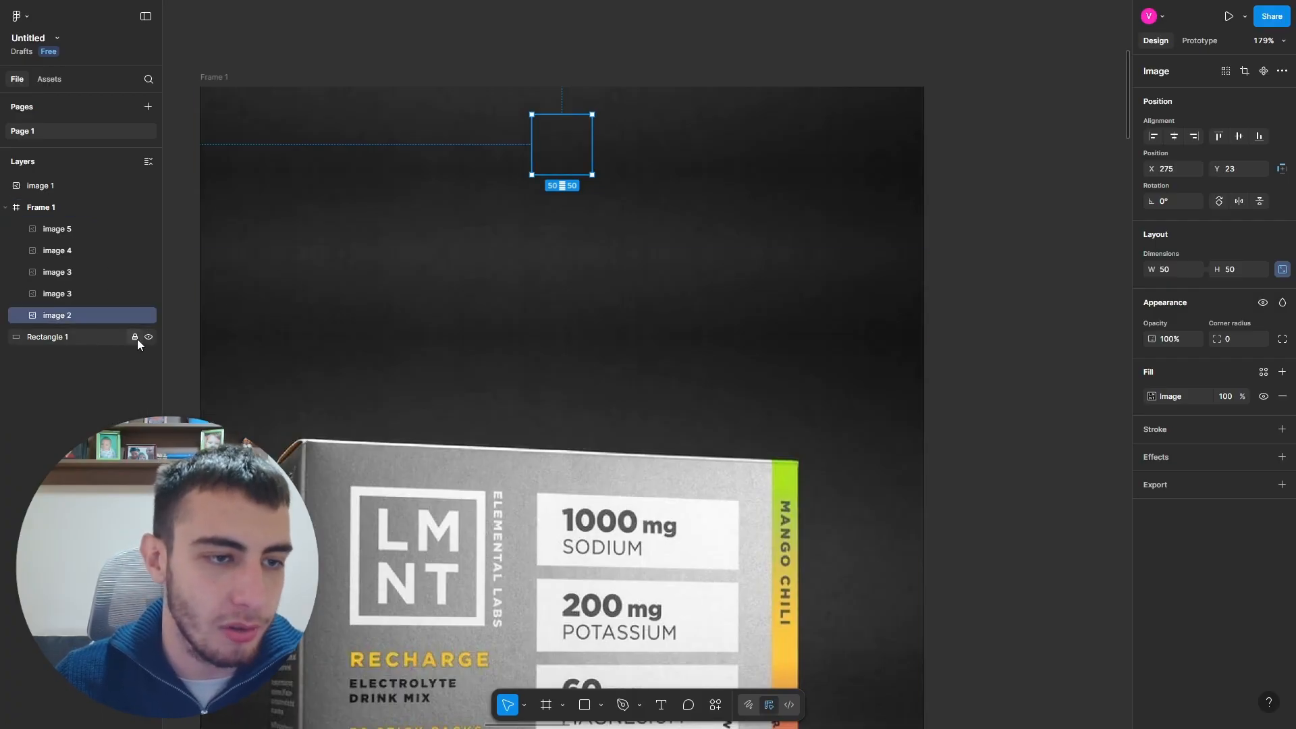
Step: Move the logo image's layer above all other layers in Frame 1
left_click_drag(80, 315, 80, 220)
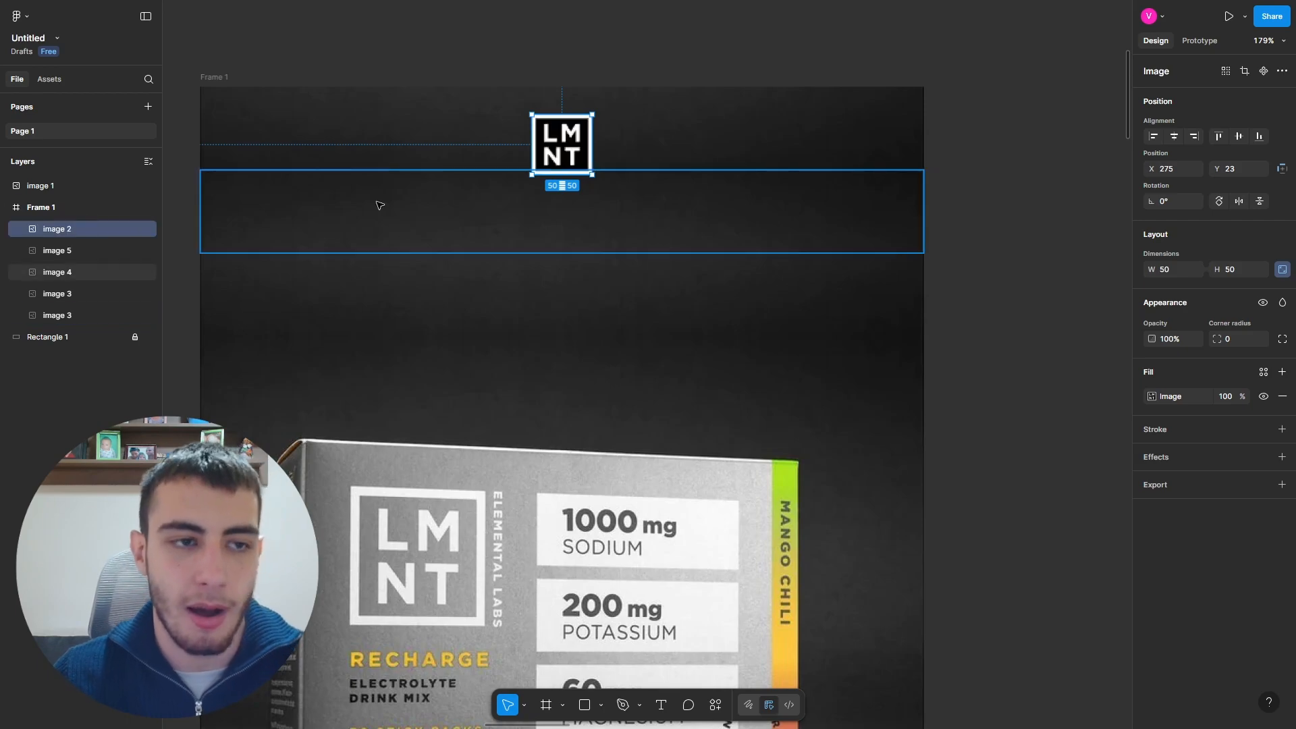
left_click(953, 284)
Step: Review the extended background in Frame 1 and check the headline copy in the wireframe
scroll(602, 273, "down", 2)
scroll(908, 300, "down", 1)
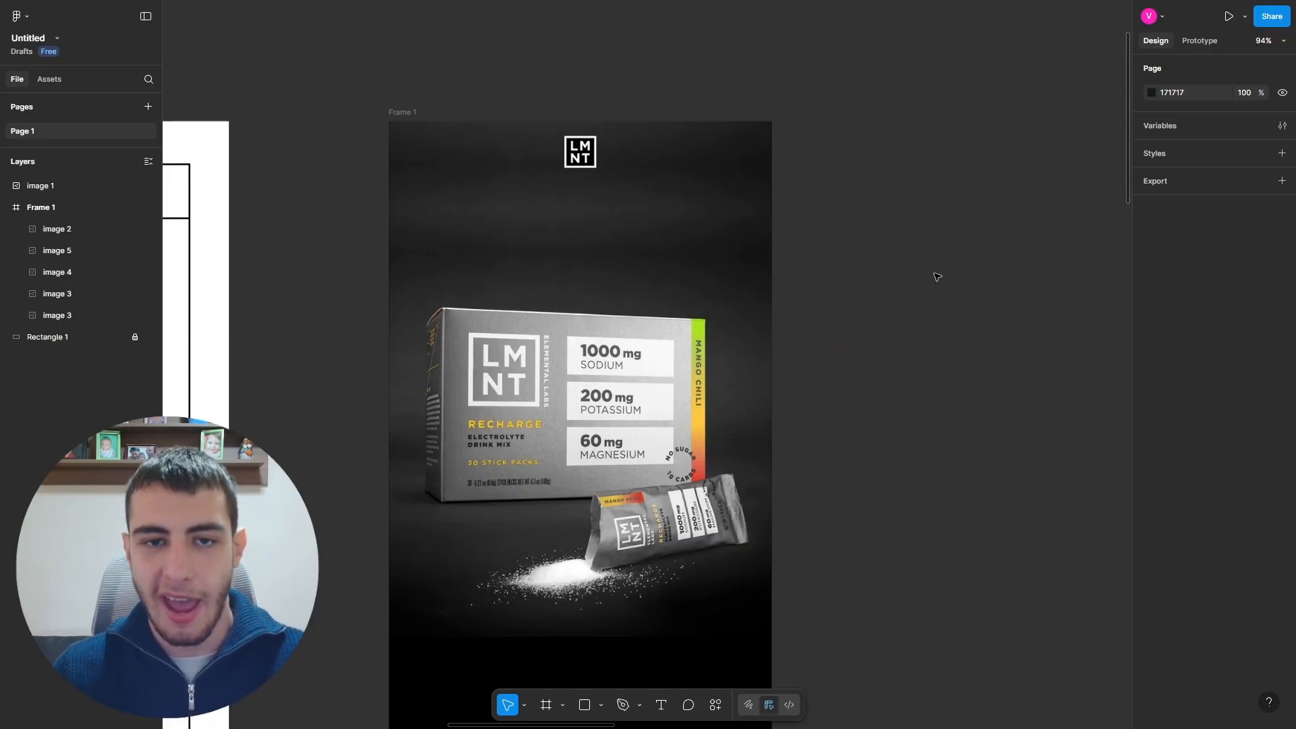
scroll(755, 246, "down", 5)
left_click(380, 259)
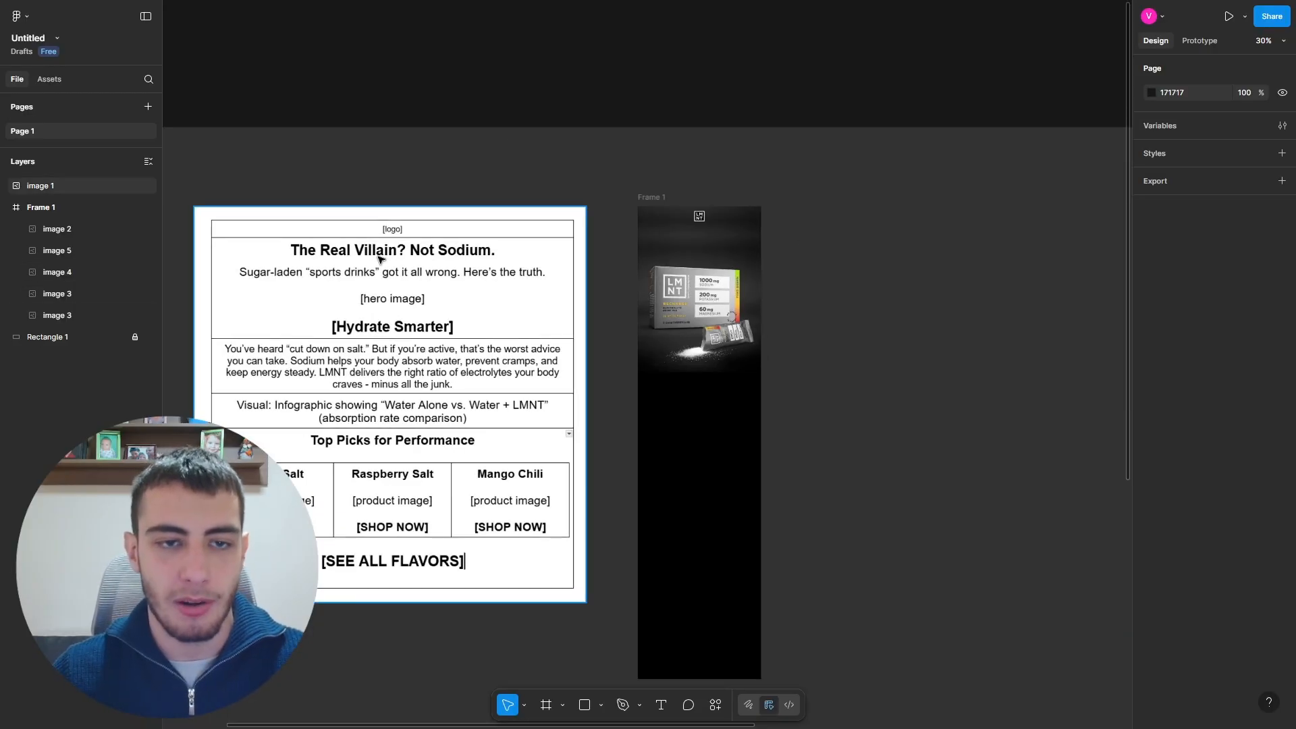
scroll(735, 219, "up", 6)
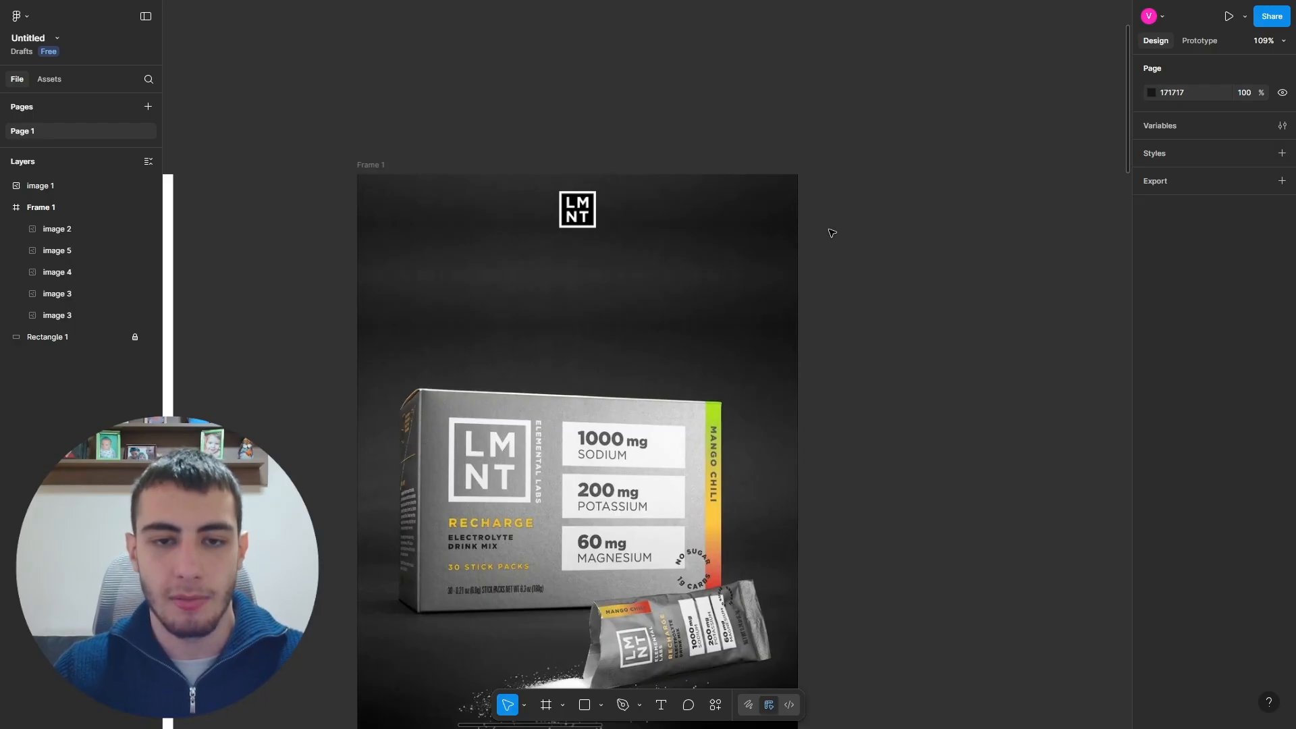
scroll(834, 236, "down", 2)
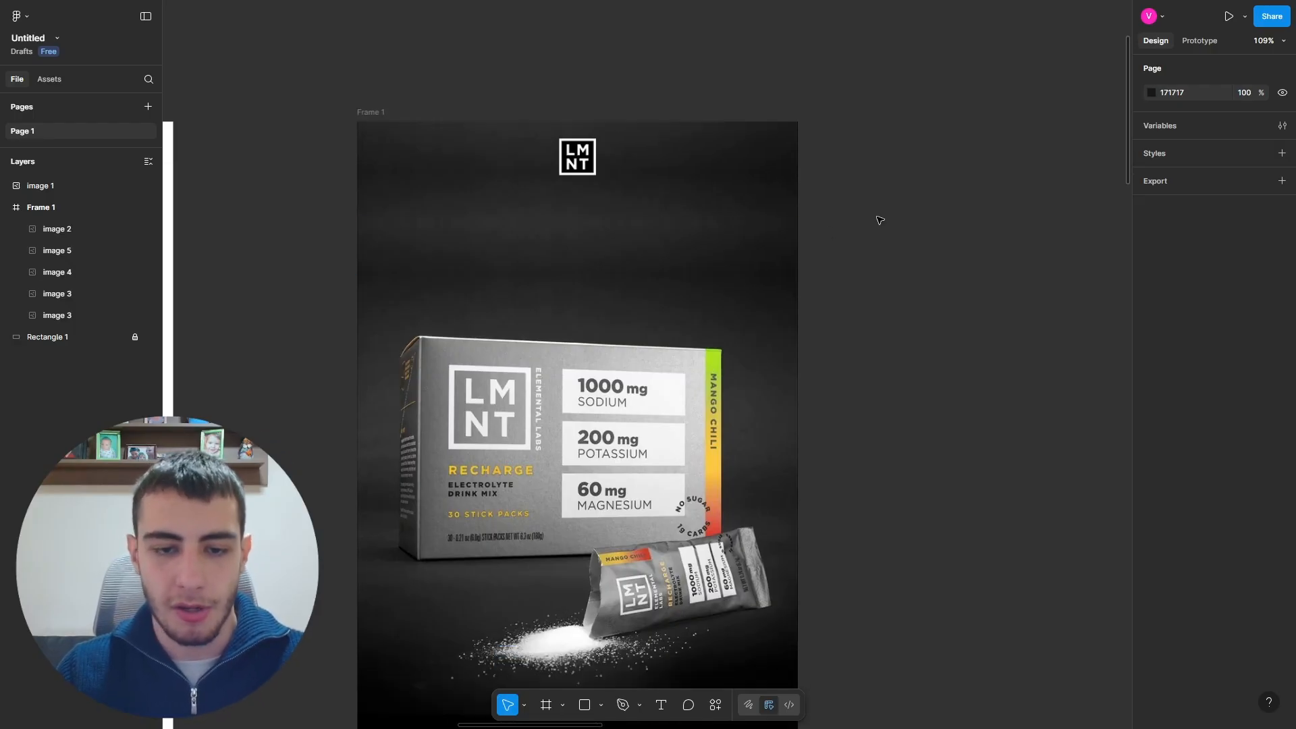
scroll(871, 216, "down", 5)
scroll(860, 212, "up", 5)
left_click(743, 337)
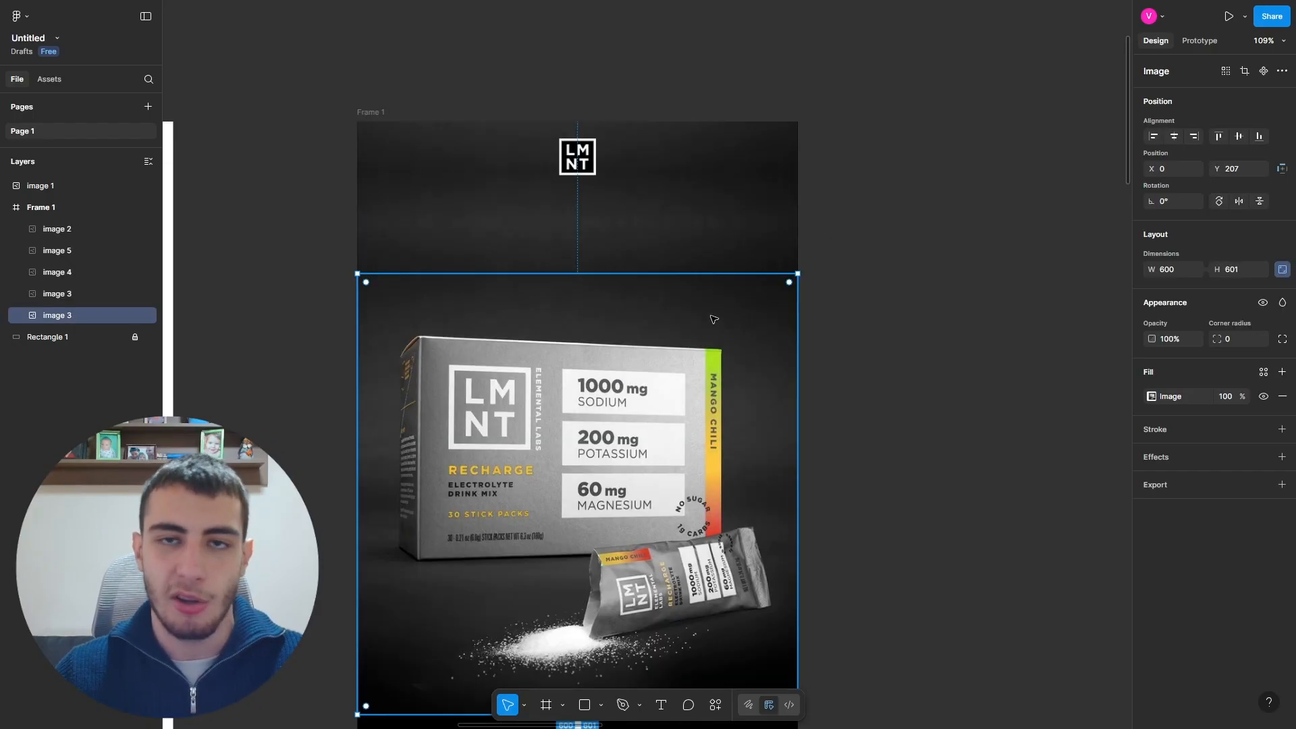
left_click(868, 288)
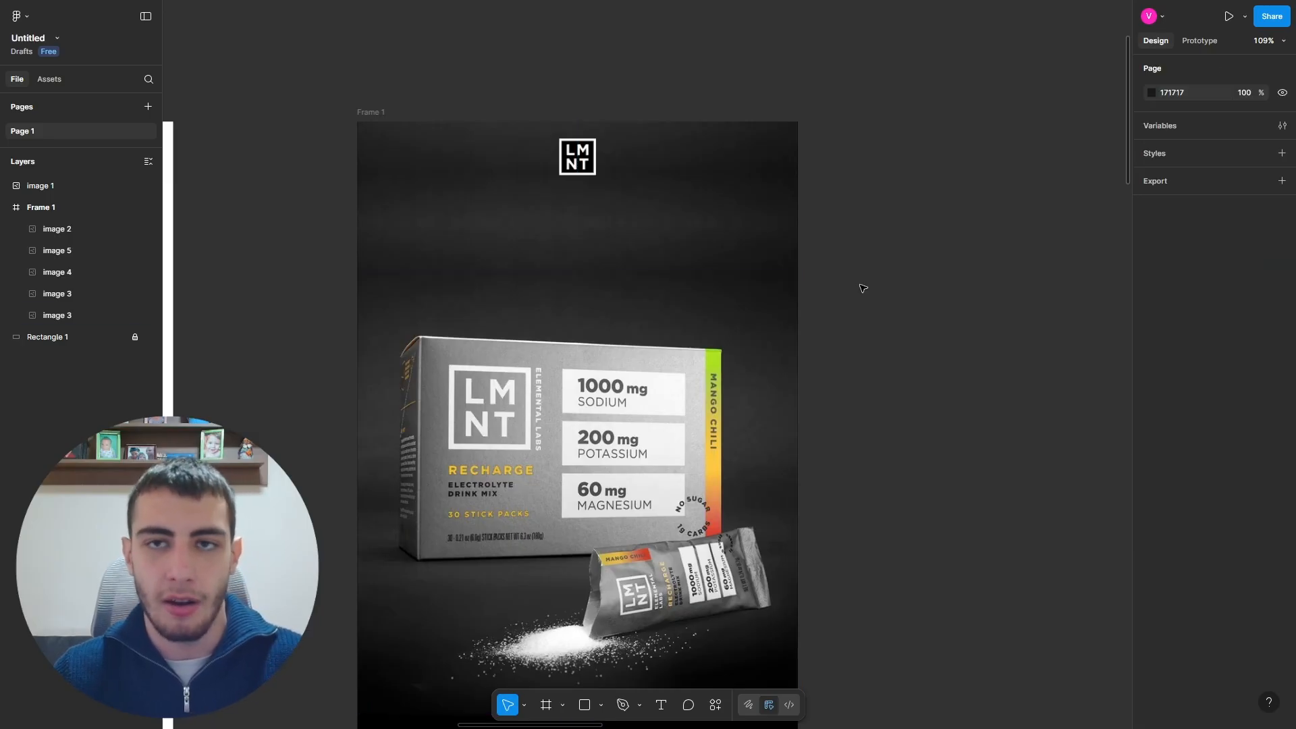
left_click(554, 292)
key("Escape")
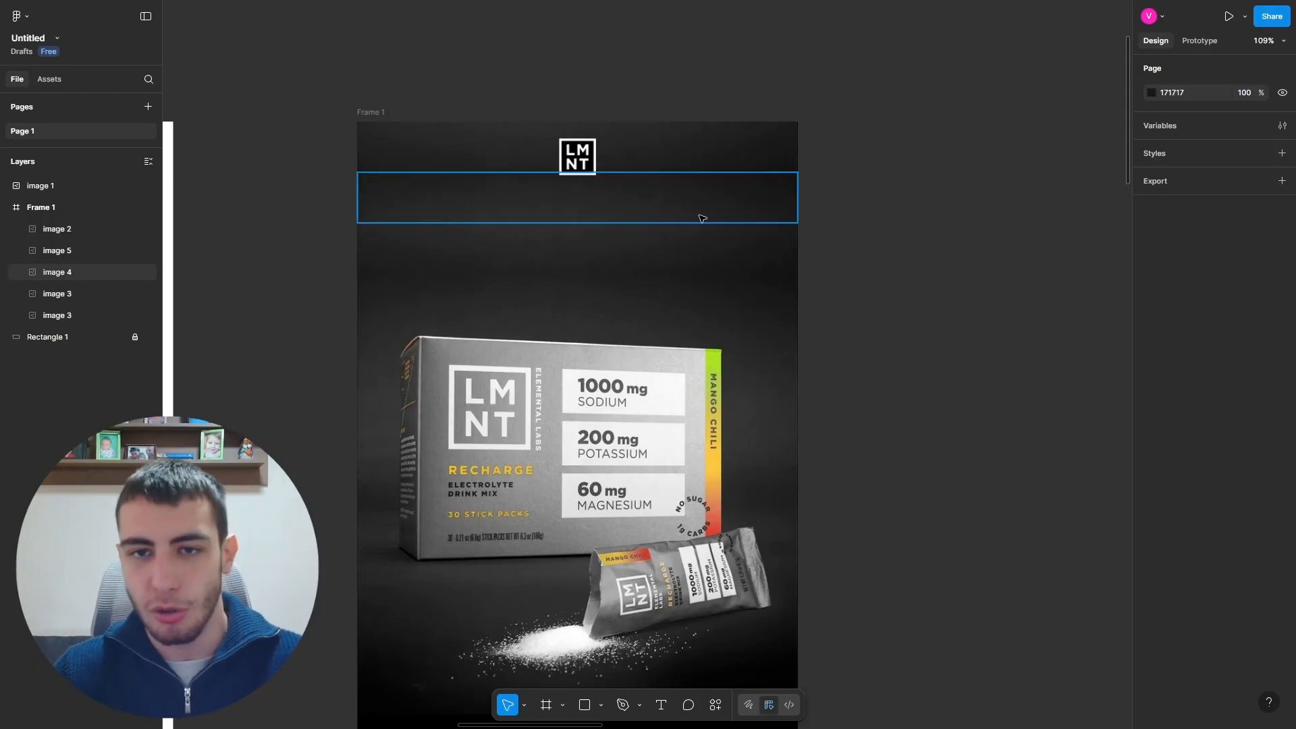
scroll(667, 427, "up", 3)
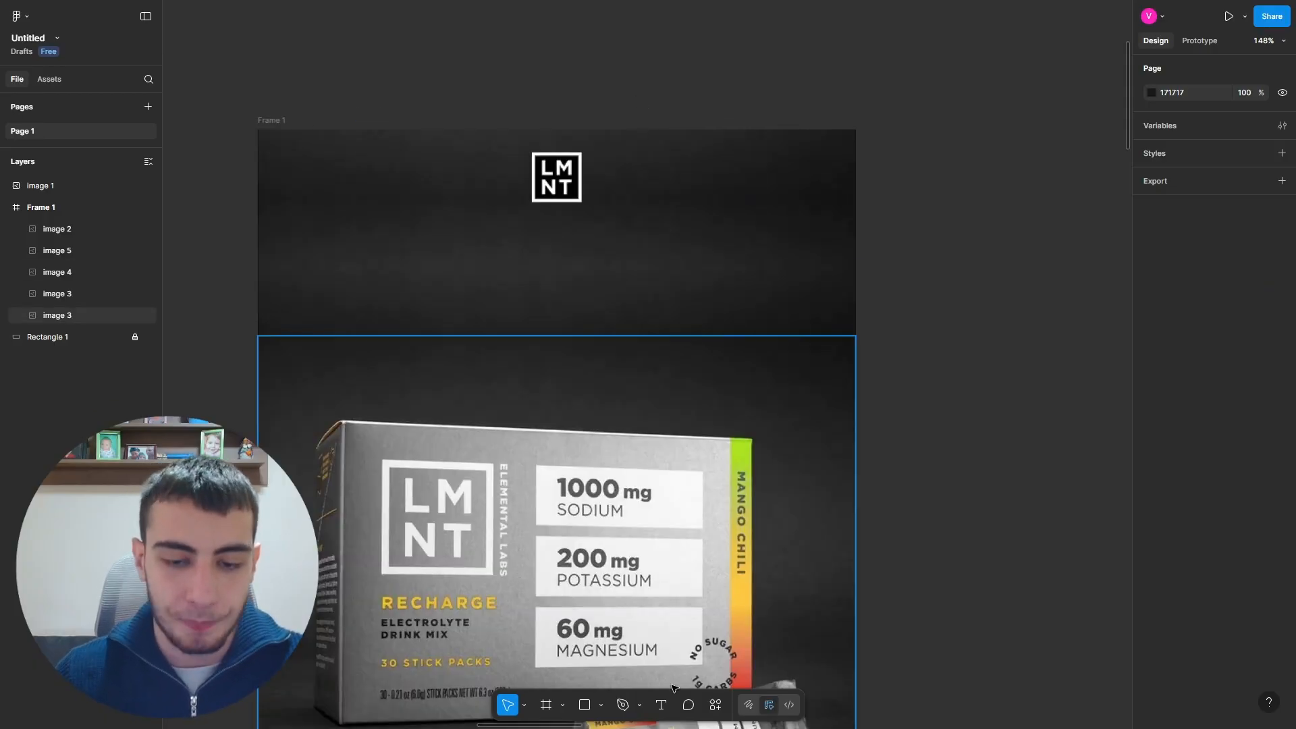
Step: Add the text "The Real Villain? Not Sodium." below the logo in Frame 1 at X 260, Y 158
key("t")
left_click(526, 290)
key("Escape")
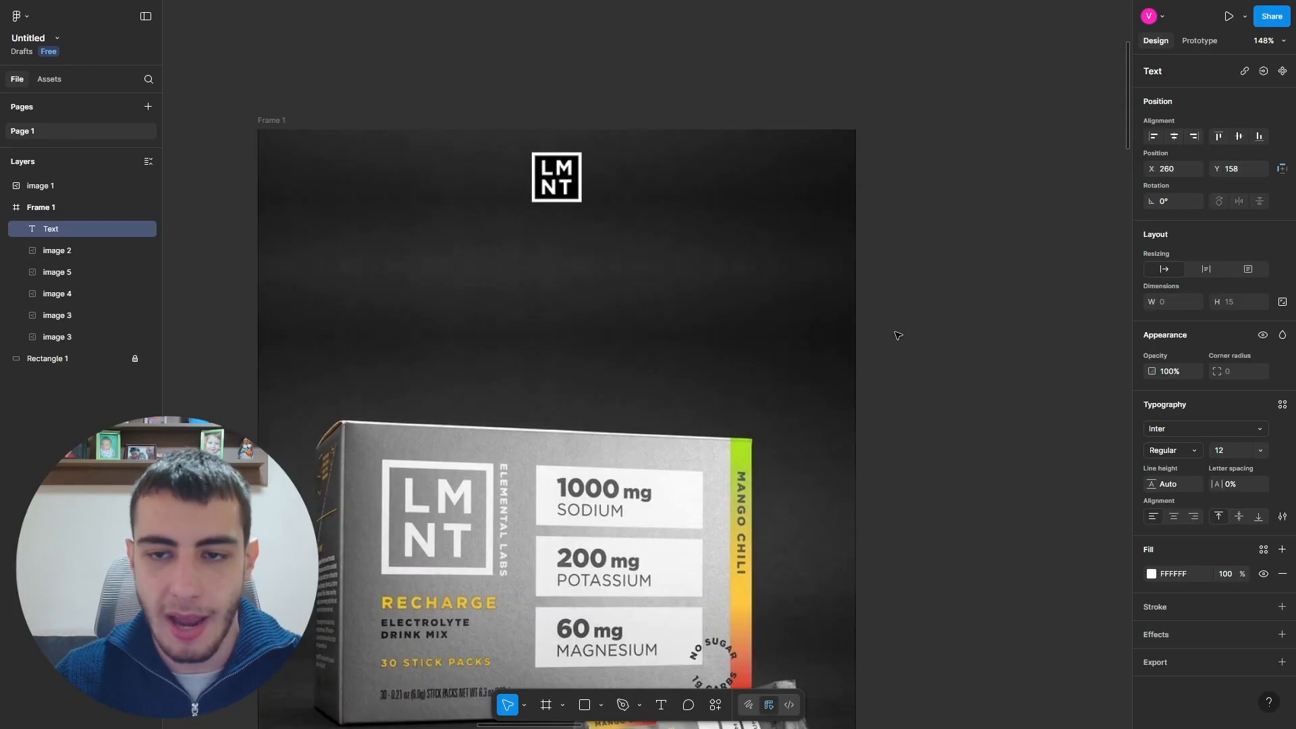
scroll(890, 335, "down", 10)
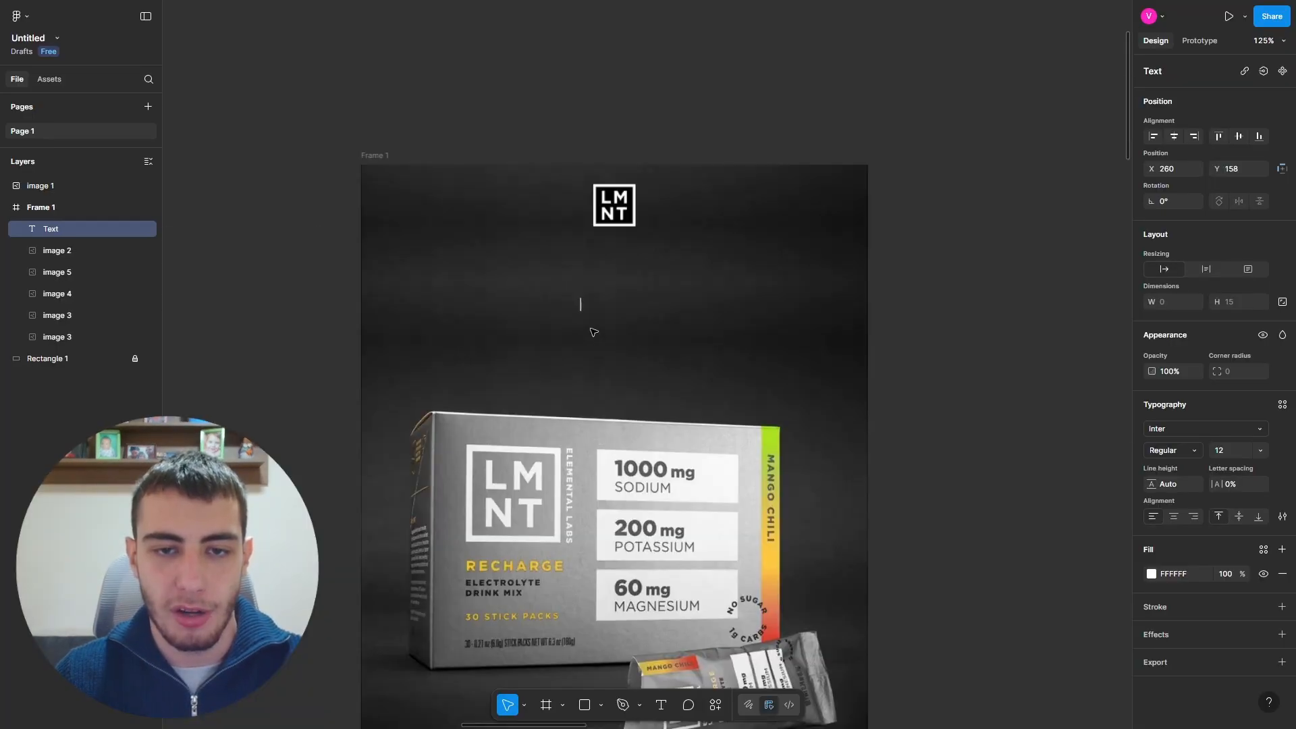
scroll(594, 332, "up", 5)
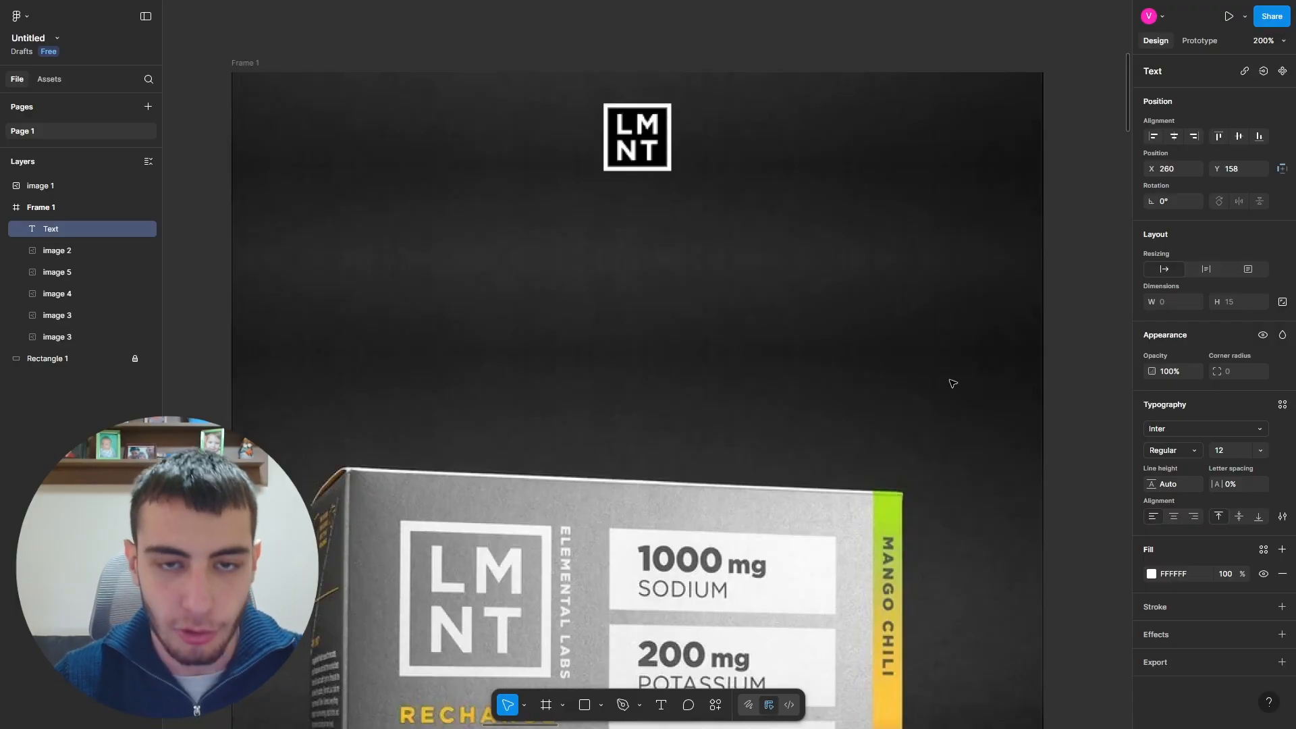
scroll(952, 383, "down", 10)
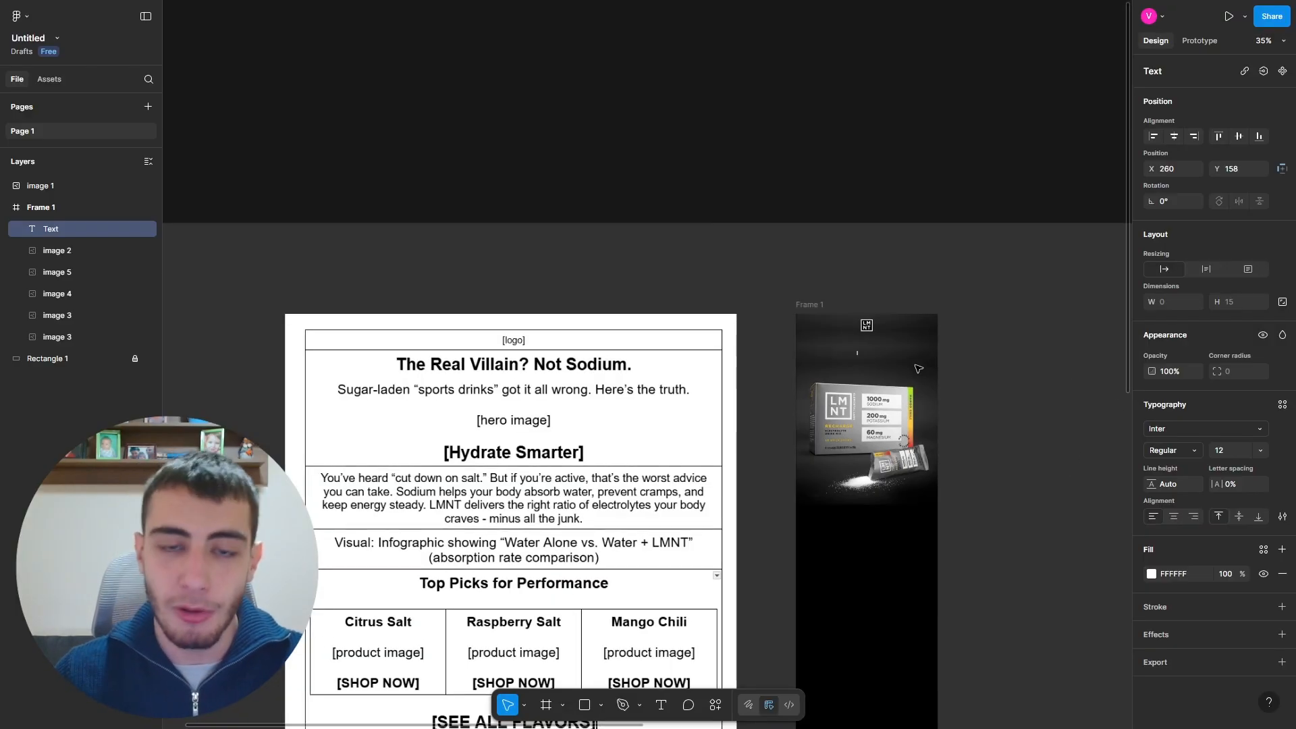
scroll(881, 345, "up", 9)
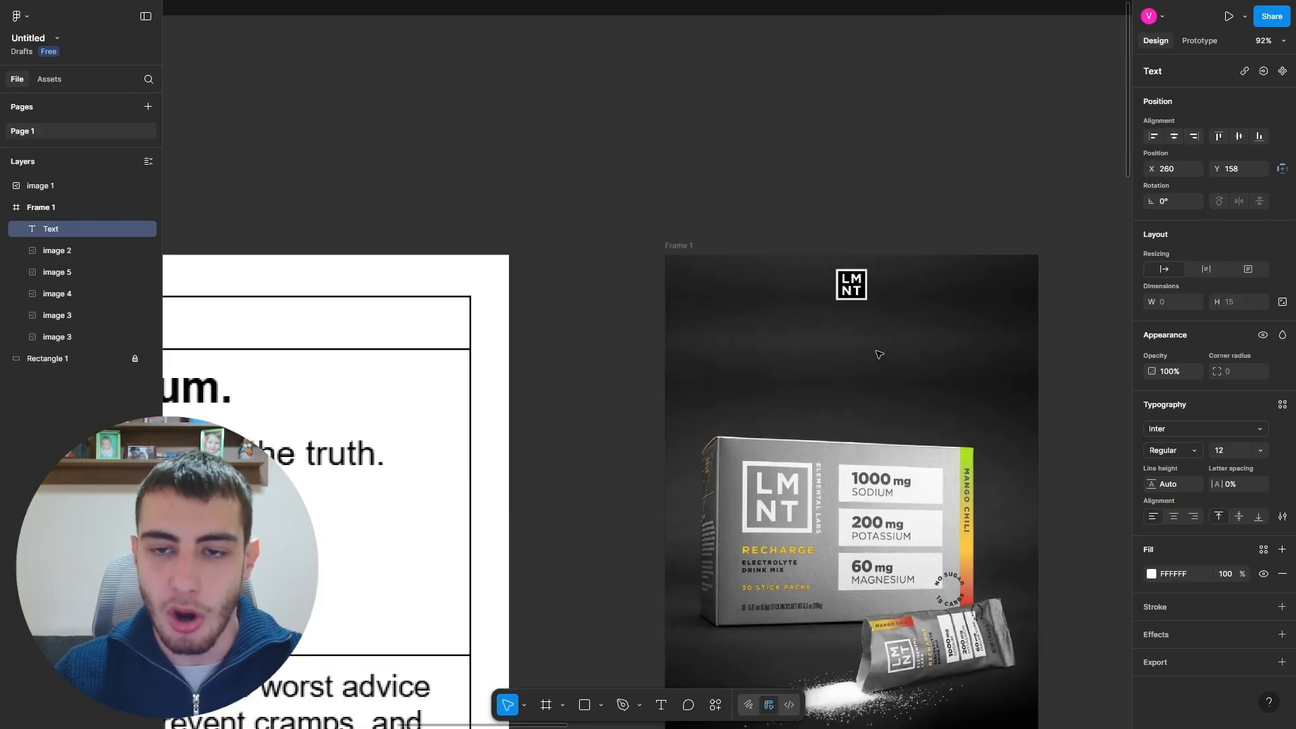
type("The Real Villain")
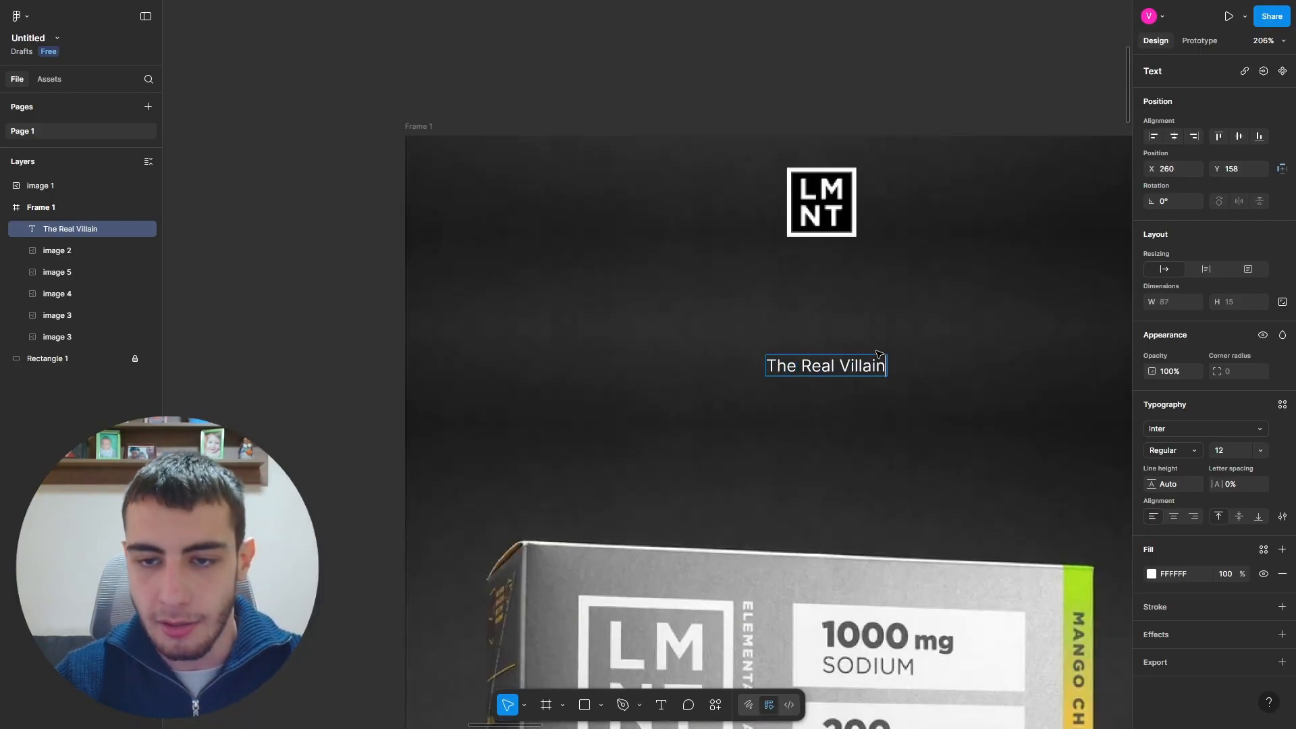
type("? BNo")
key("BackSpace")
key("BackSpace")
key("BackSpace")
type("Not Sodium.")
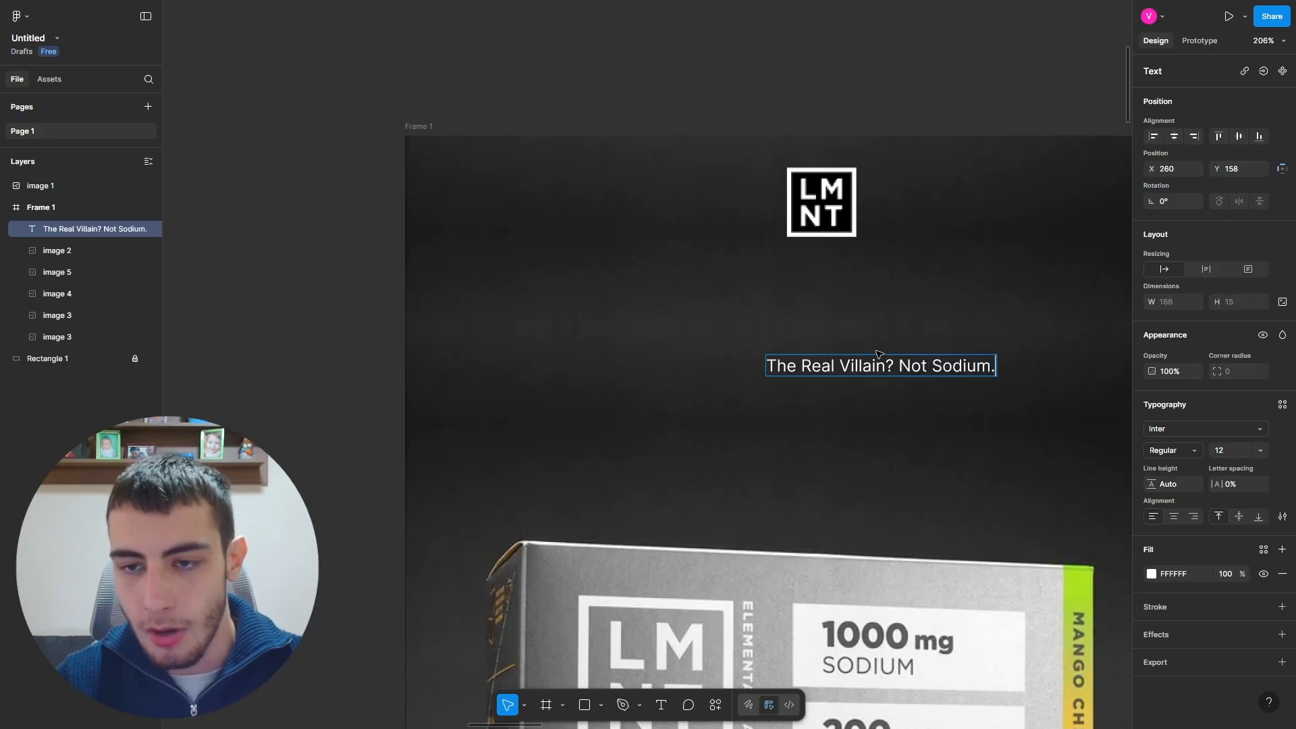
Step: Move the headline text to X 217, Y 136, centered horizontally below the logo in Frame 1
scroll(389, 208, "down", 3)
left_click(741, 286)
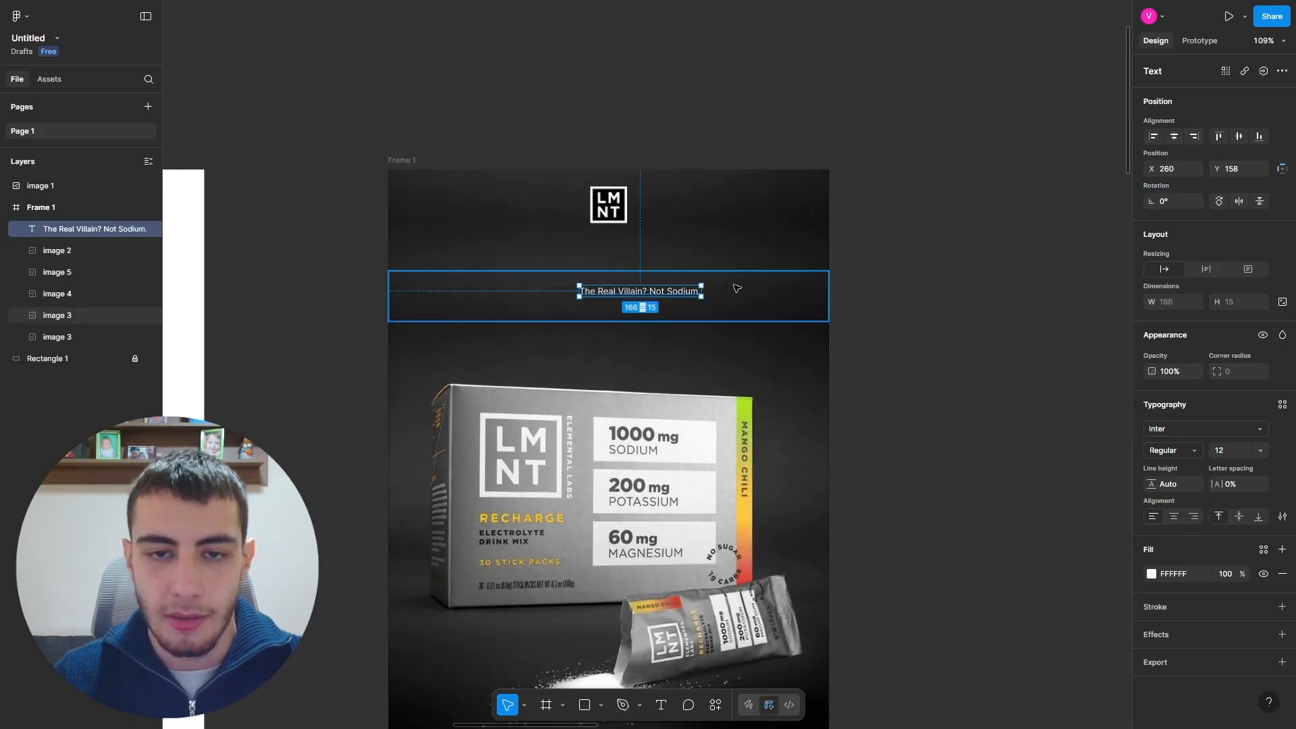
scroll(743, 286, "up", 4)
left_click_drag(589, 302, 506, 260)
scroll(767, 293, "down", 3)
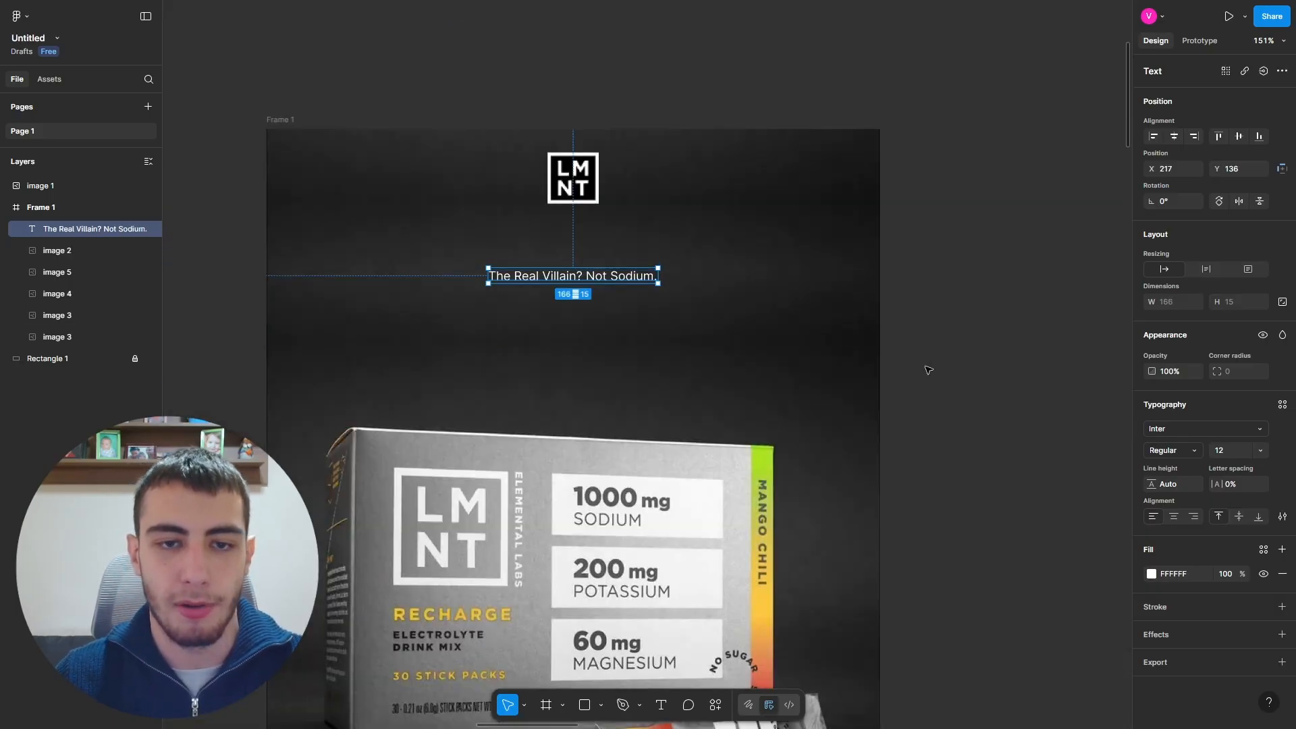
Step: Set the headline's font to GothamSSm at size 35 and recenter it below the logo
left_click(1198, 432)
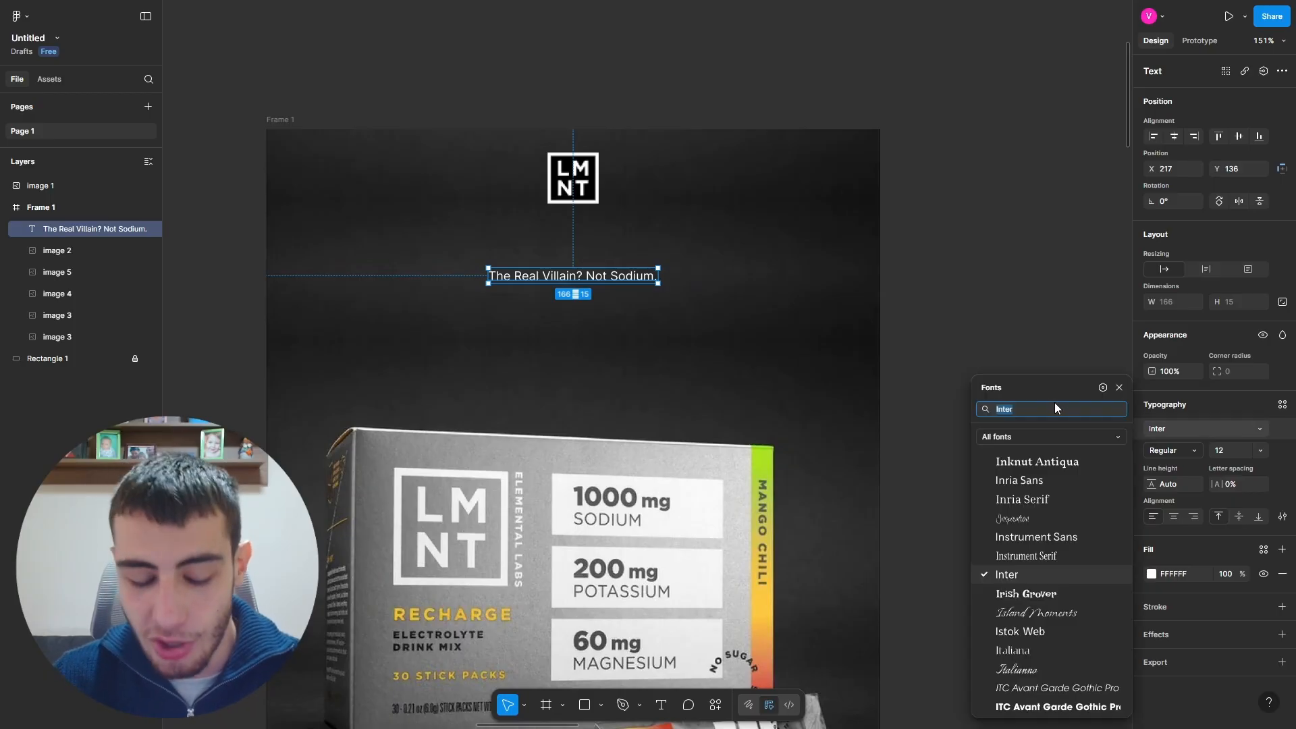
type("gotham")
left_click(1058, 433)
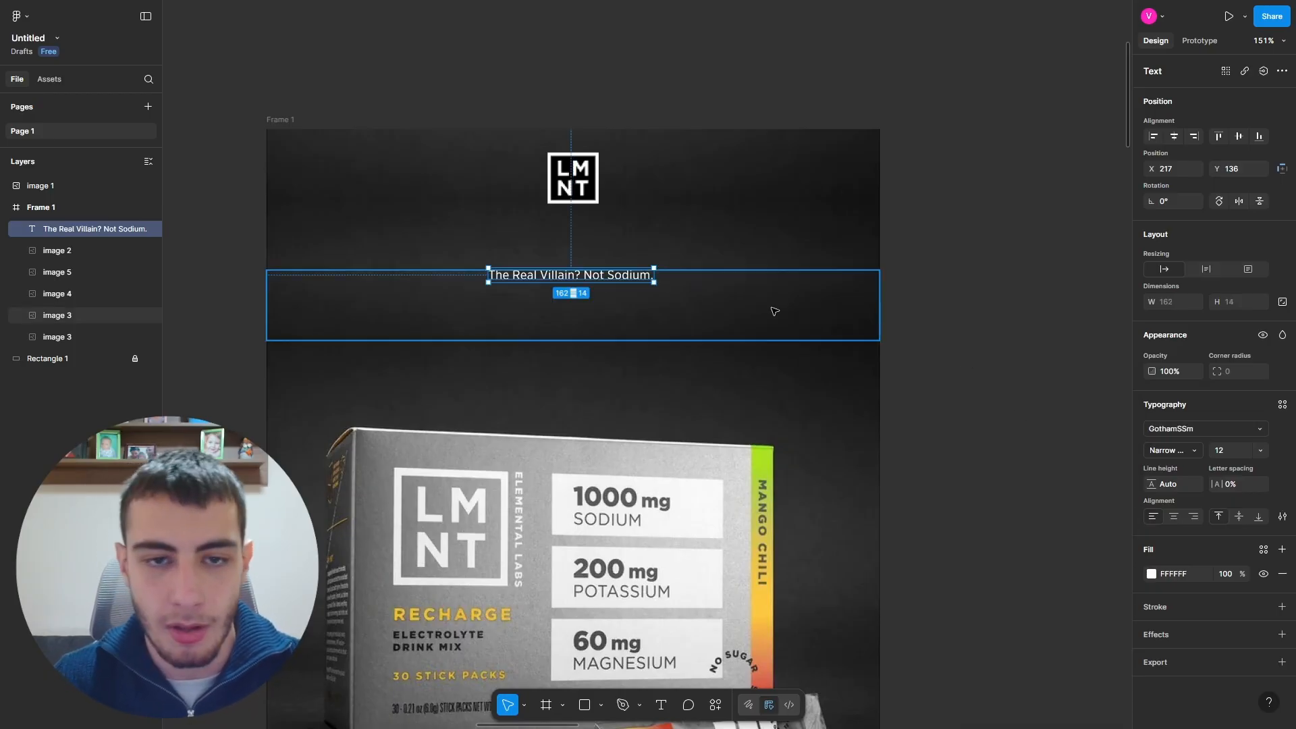
left_click(1260, 452)
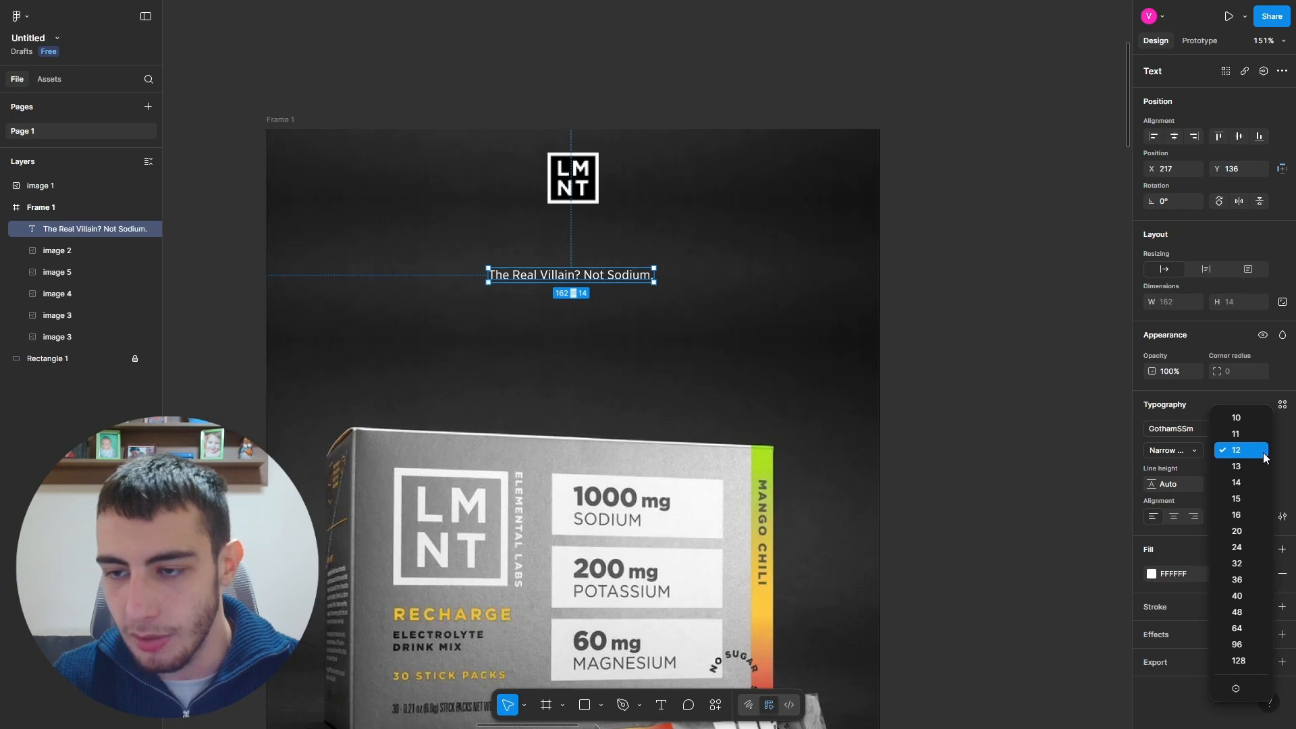
left_click(1265, 458)
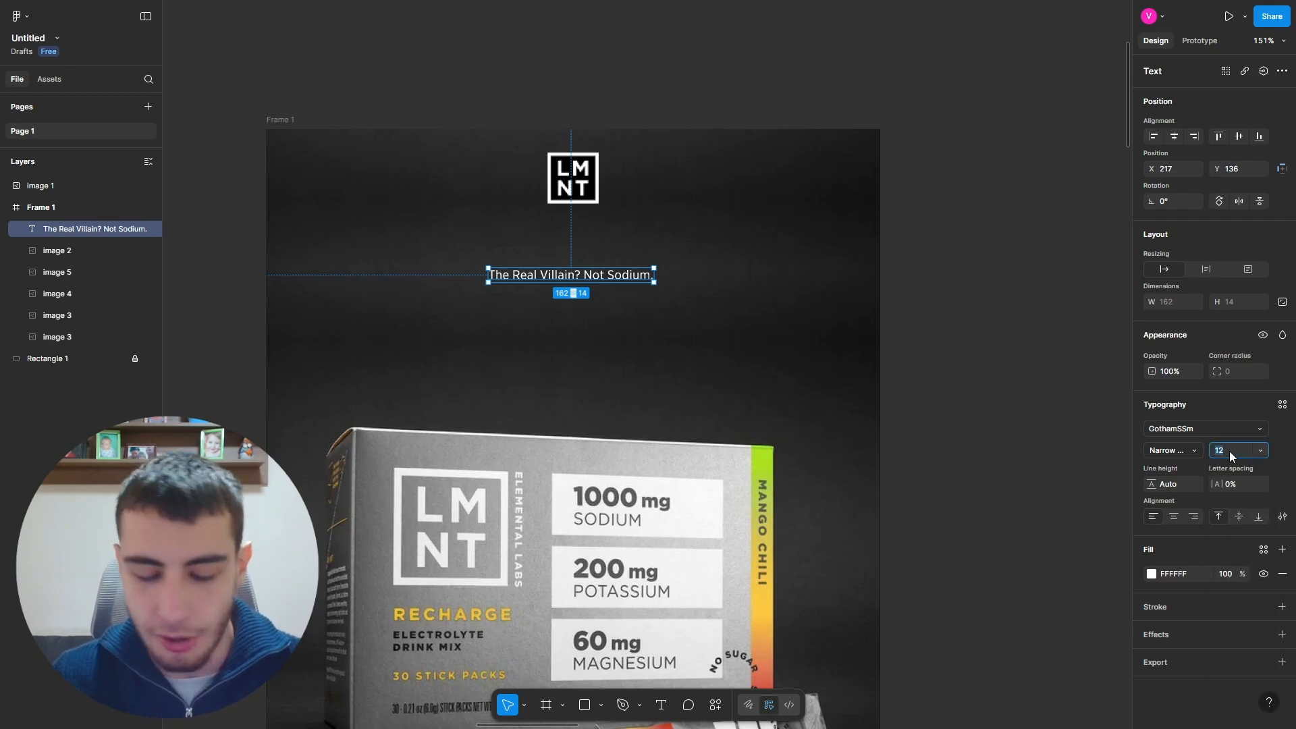
key("Return")
left_click_drag(790, 291, 633, 286)
Step: Set the headline's weight to Bold and center it in Frame 1 at X 24, Y 124
left_click(1193, 451)
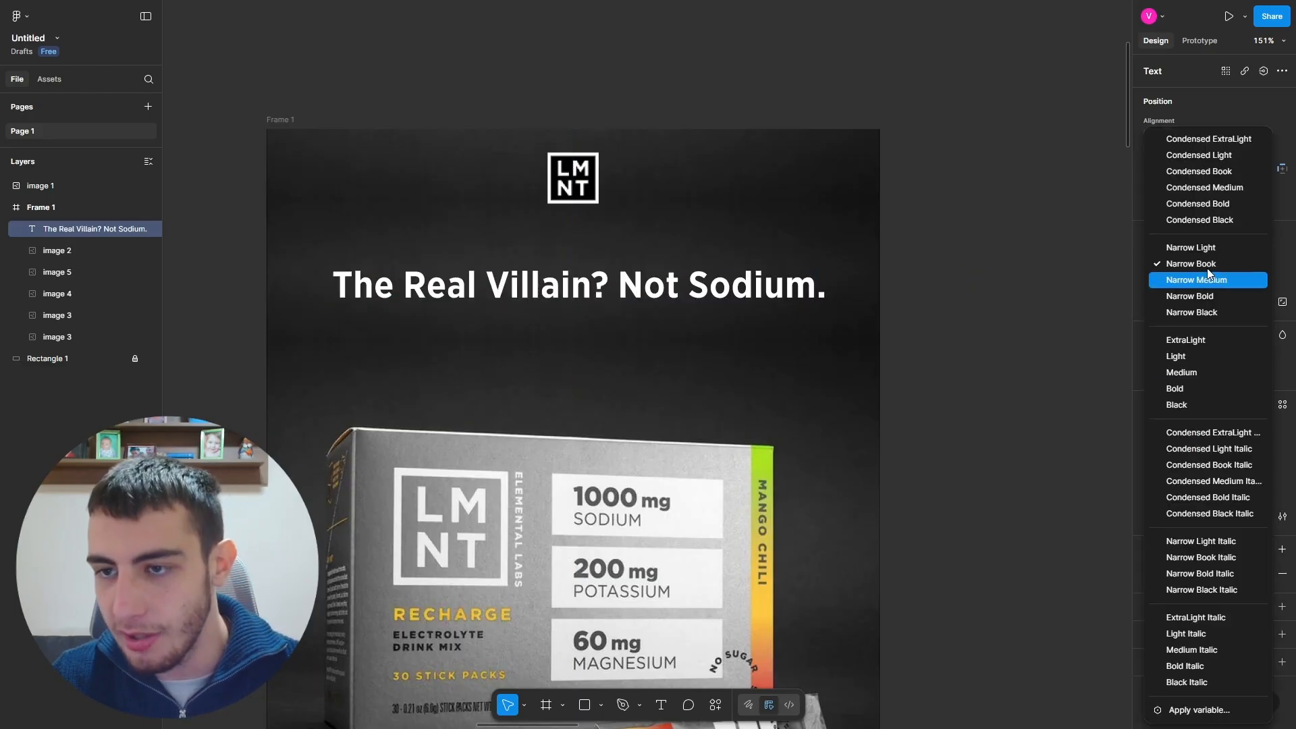
left_click(1198, 388)
left_click_drag(698, 297, 656, 293)
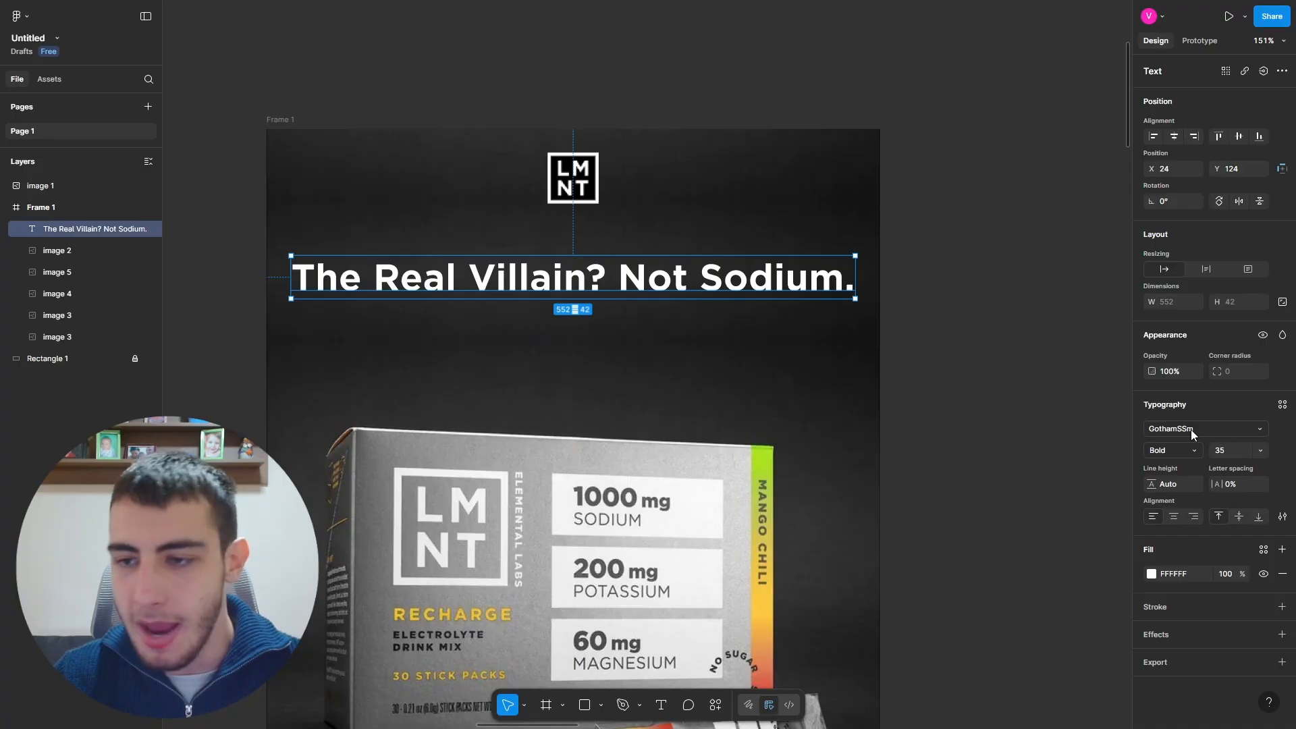
Step: Try font size 33 for the headline, settle on 34, and center the text at X 31, Y 119
type("33")
key("Return")
left_click(1230, 454)
type("3")
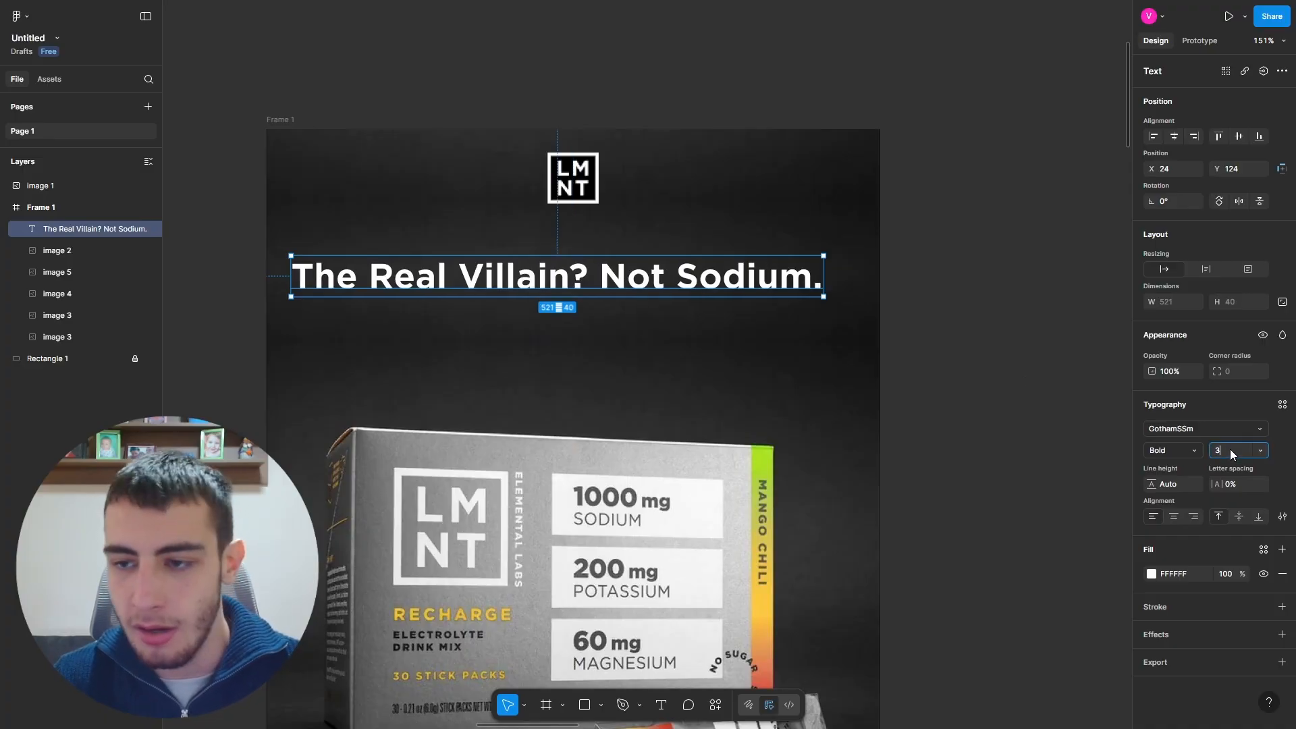
type("4")
key("Return")
left_click_drag(640, 292, 647, 286)
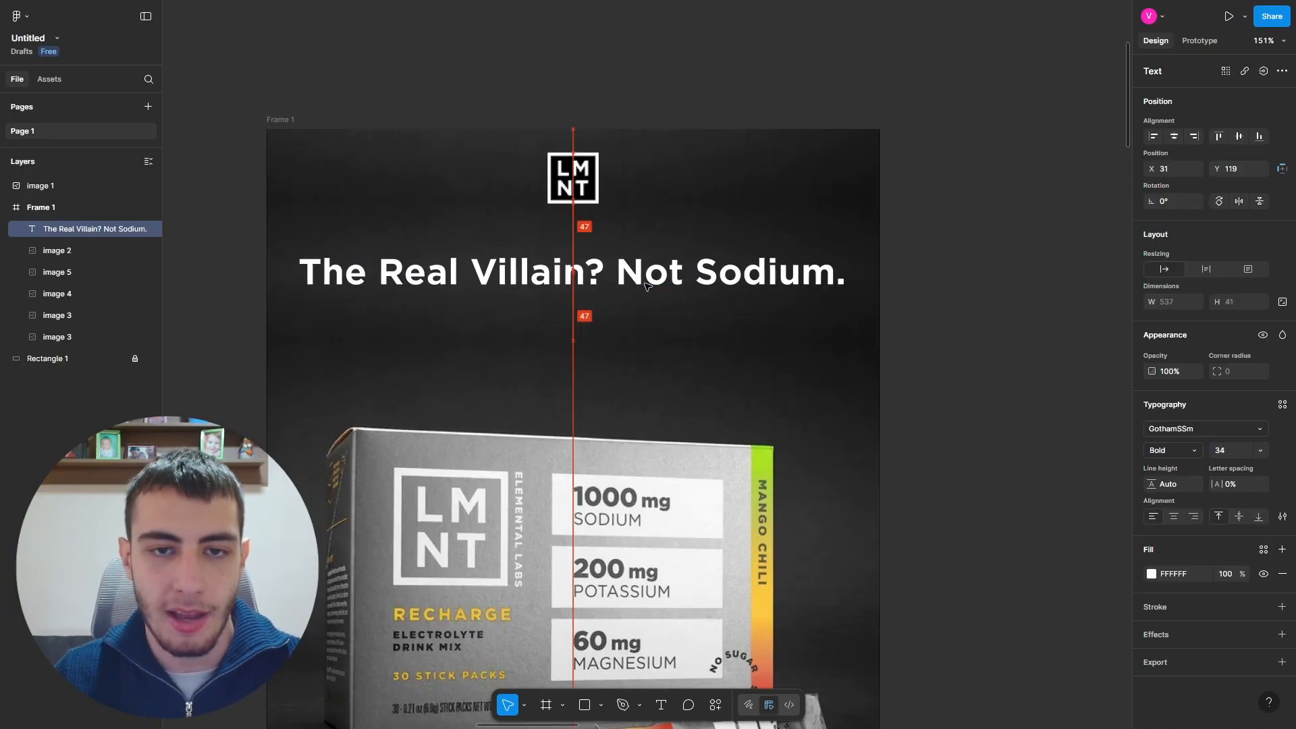
Step: Review the headline's size and spacing in Frame 1 and highlight the phrase "The Real Villain?"
left_click(968, 313)
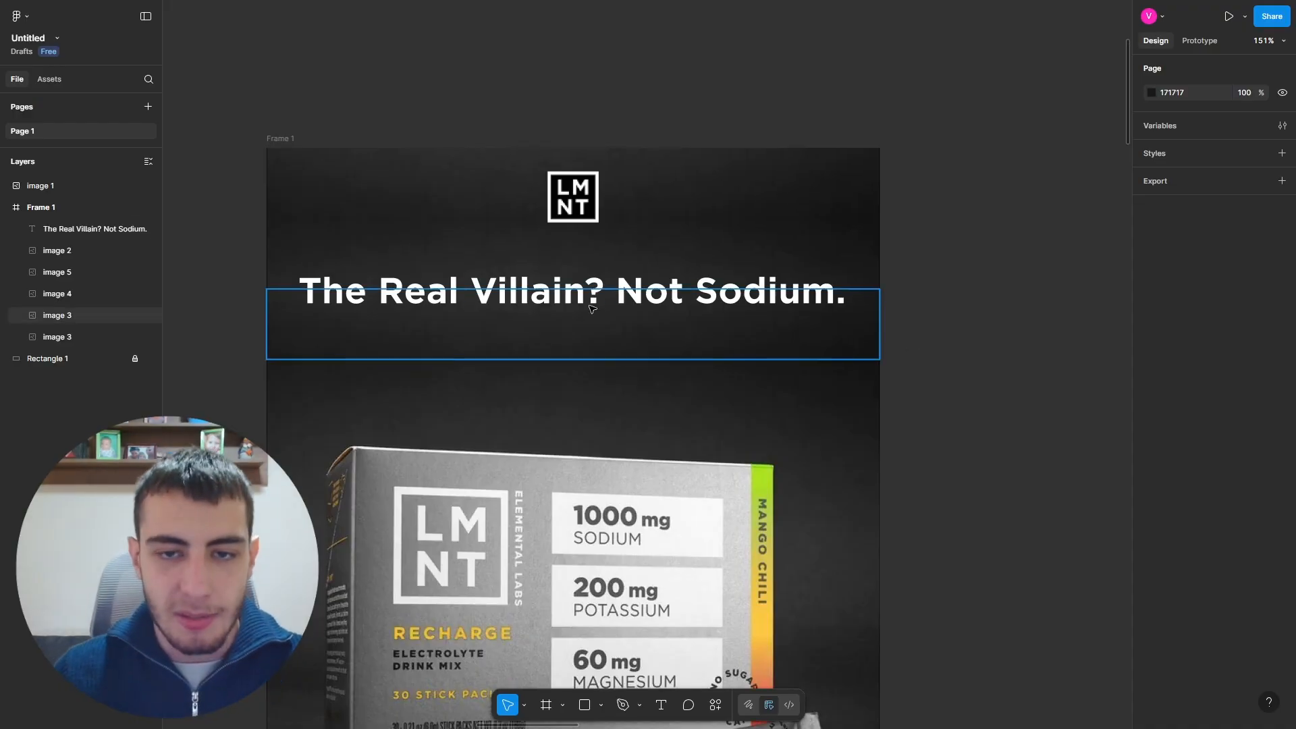
scroll(591, 301, "up", 5)
scroll(585, 305, "down", 3)
scroll(607, 211, "up", 2)
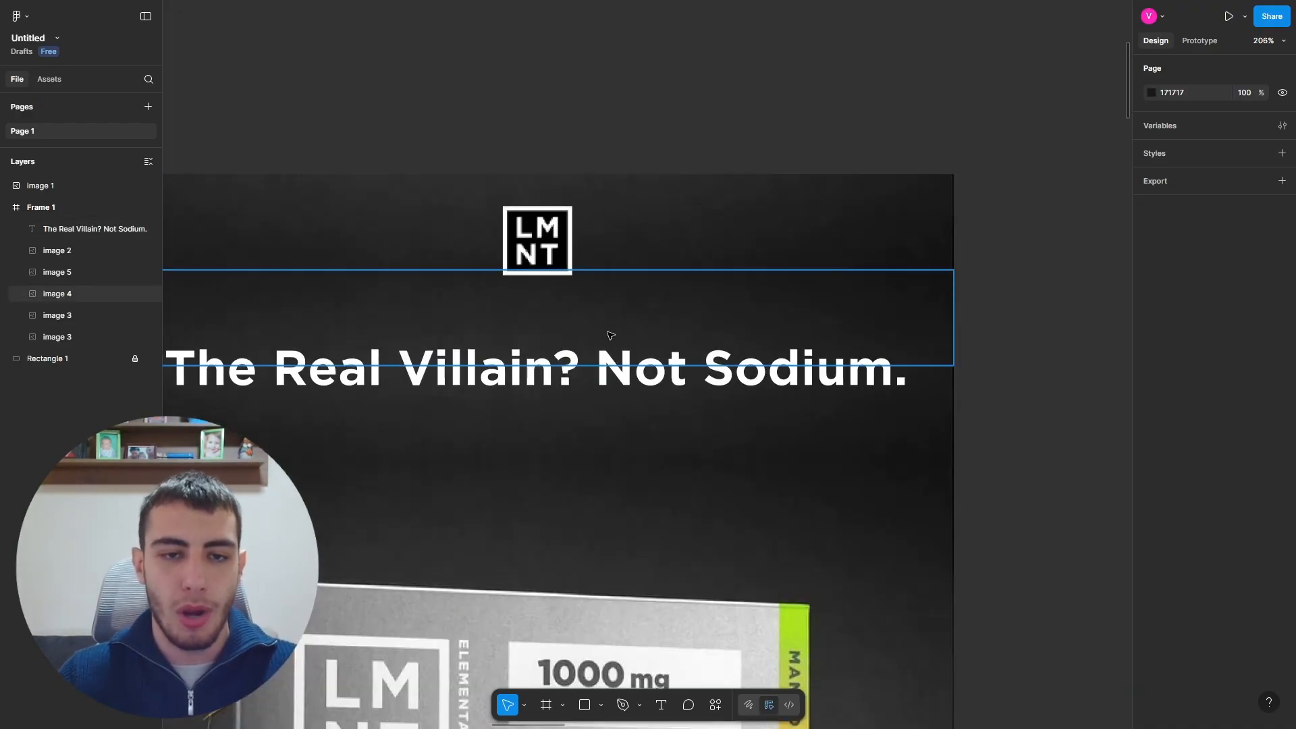
scroll(685, 337, "down", 3)
scroll(530, 341, "up", 2)
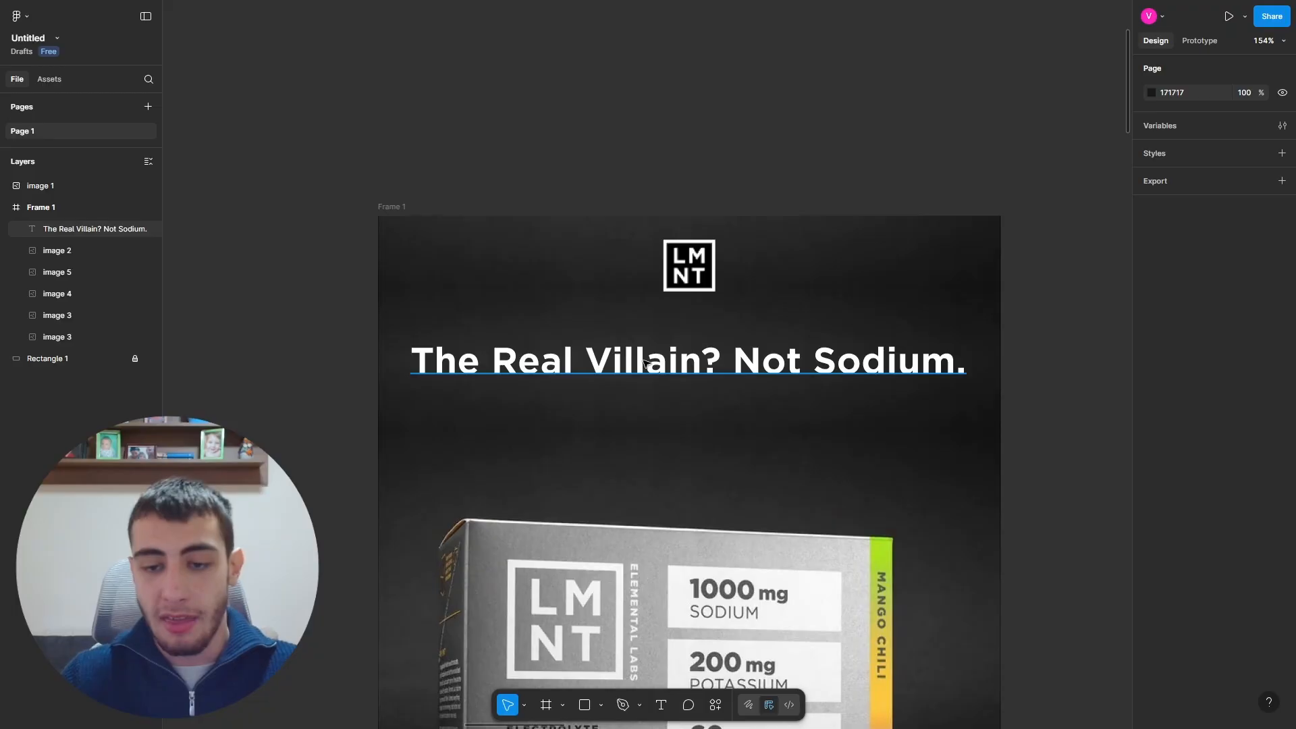
double_click(706, 367)
left_click_drag(726, 367, 328, 366)
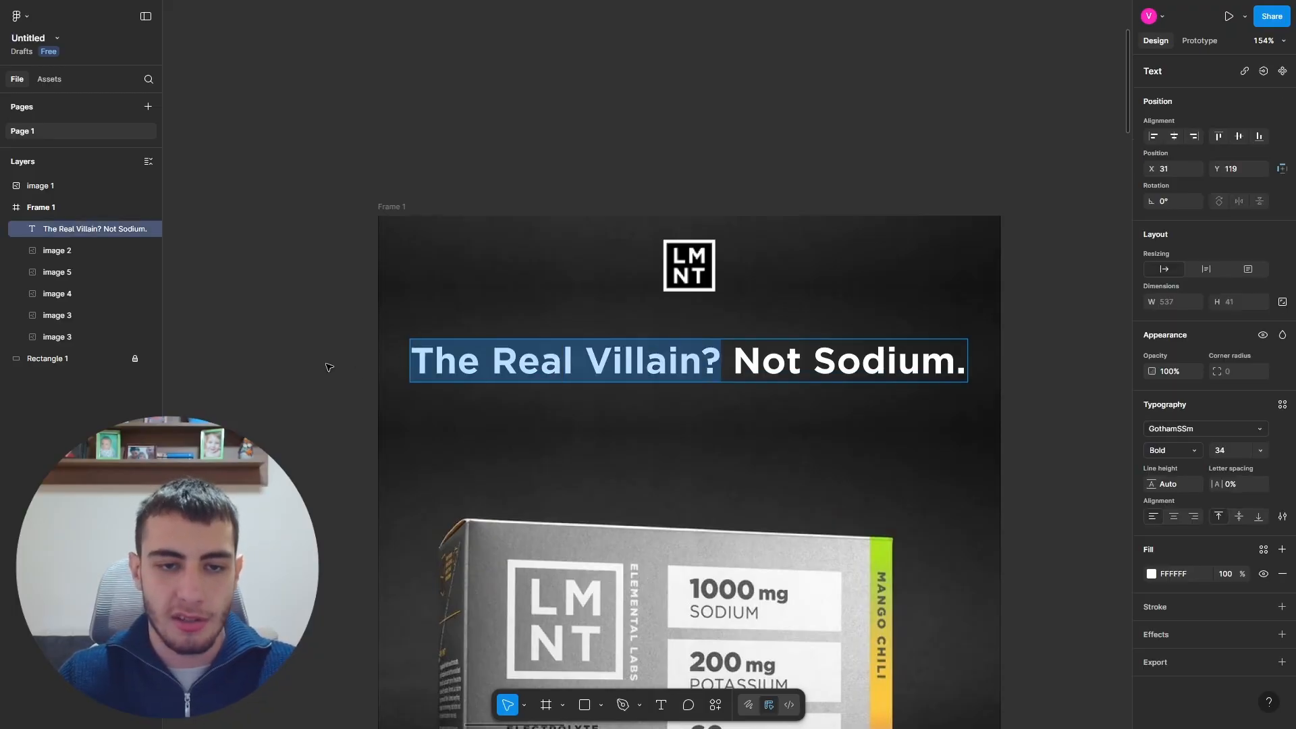
left_click(299, 365)
Step: Switch to the LMNT website and sample the header's "Get Yours" button color, copying its hex code #afc13d
key("ctrl+Tab")
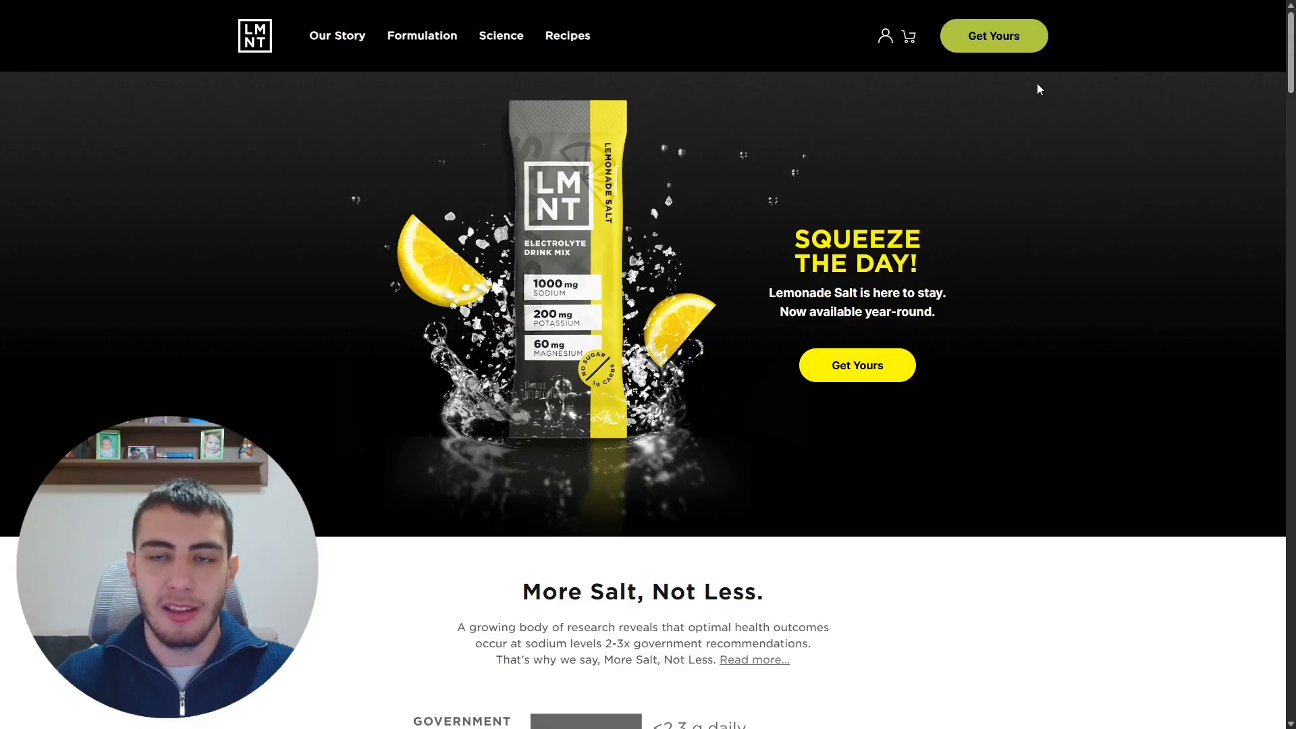
key("F11")
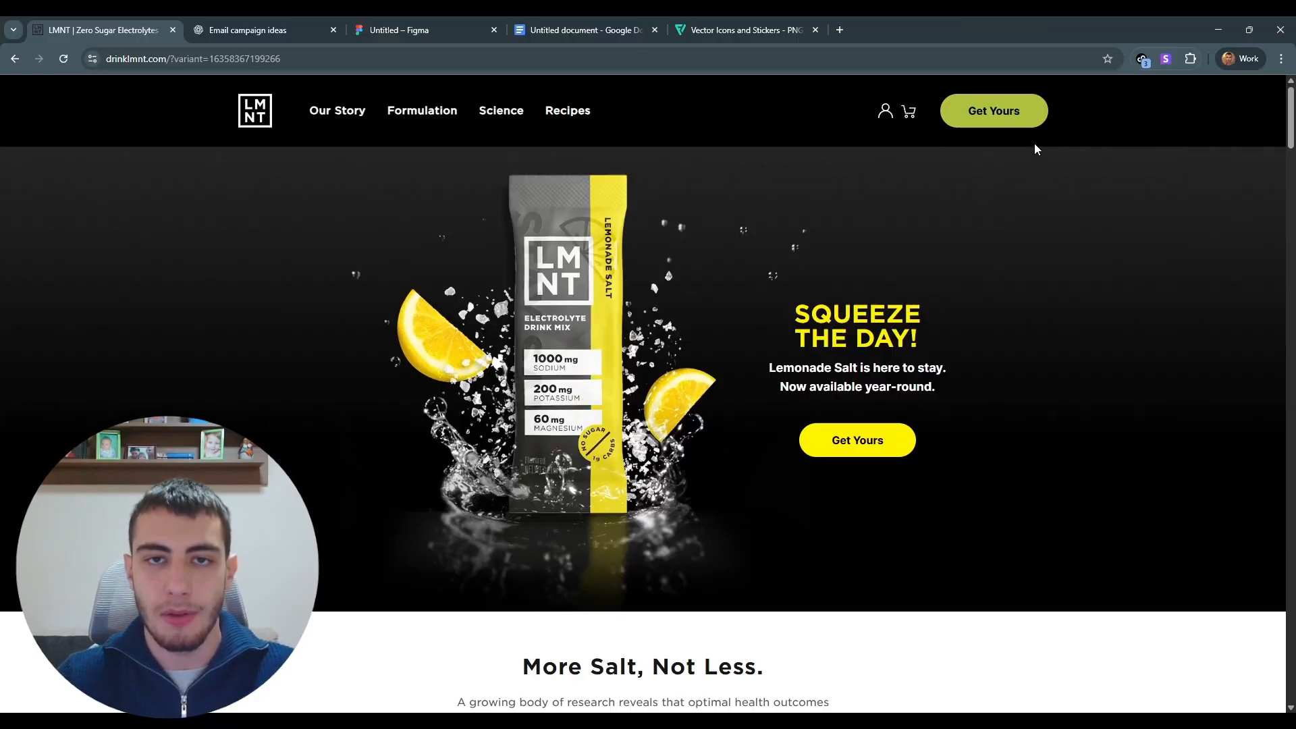
left_click(1051, 194)
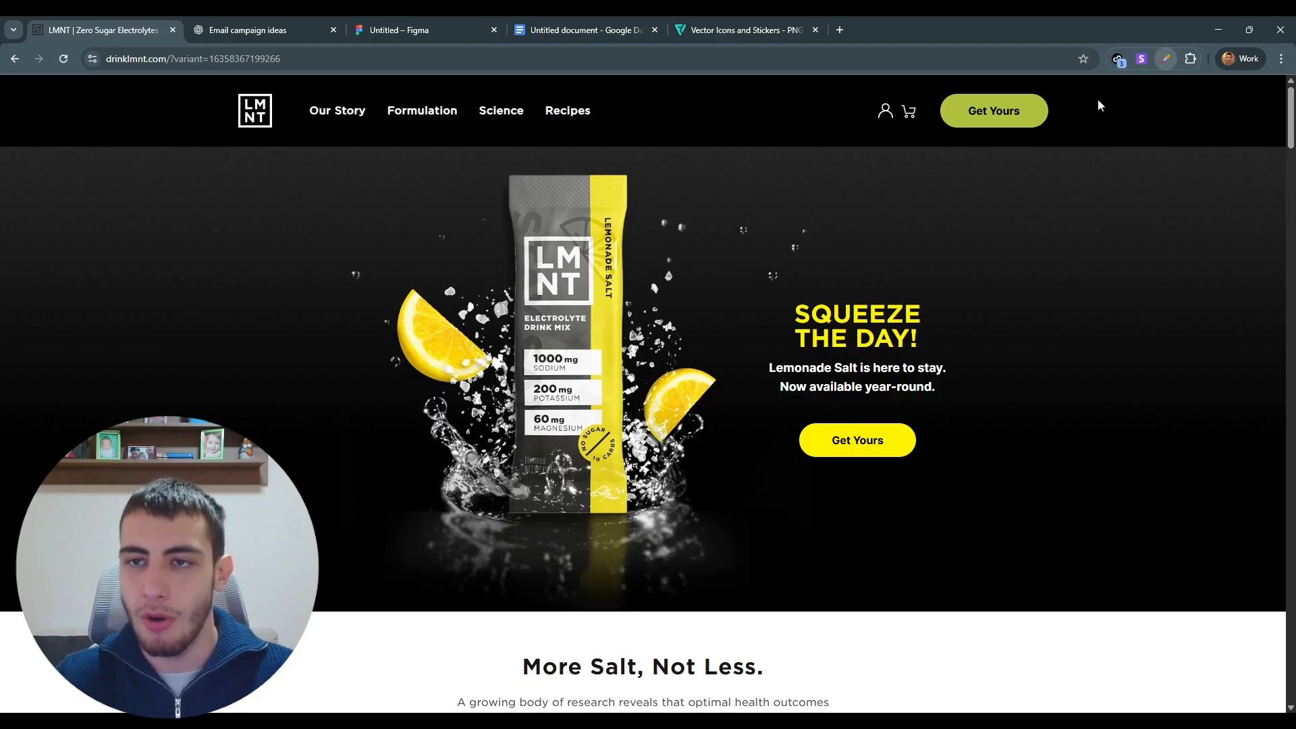
left_click(961, 126)
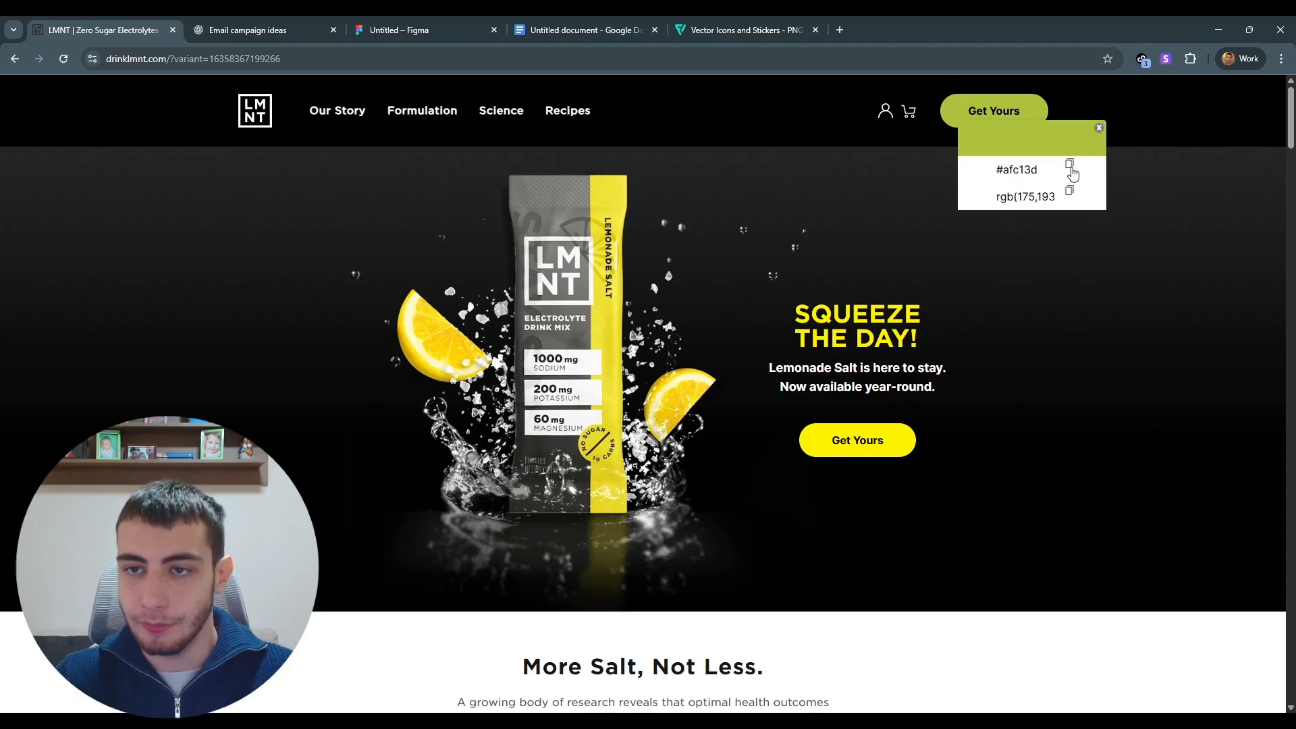
left_click(1070, 168)
left_click(1099, 128)
Step: Switch back to Figma and set the fill of "The Real Villain?" in the headline to AFC13D
left_click(421, 29)
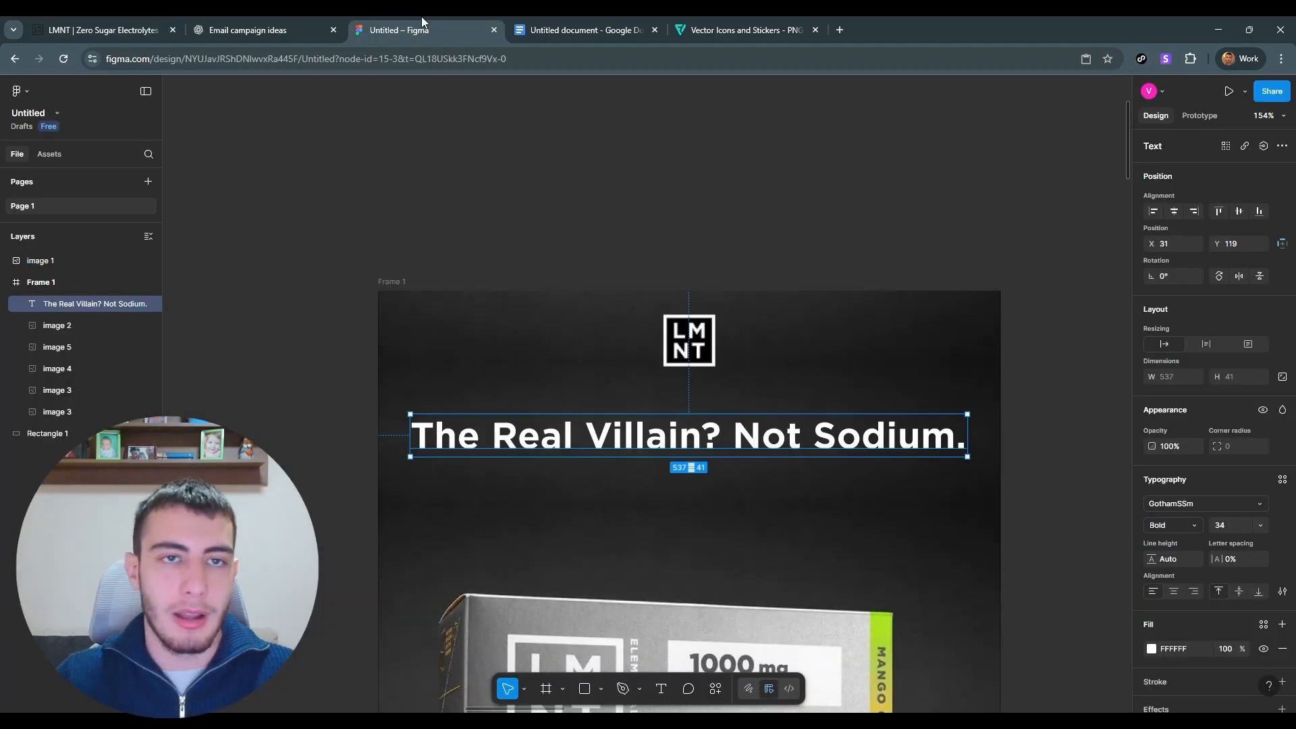
key("F11")
scroll(703, 352, "up", 3)
double_click(751, 365)
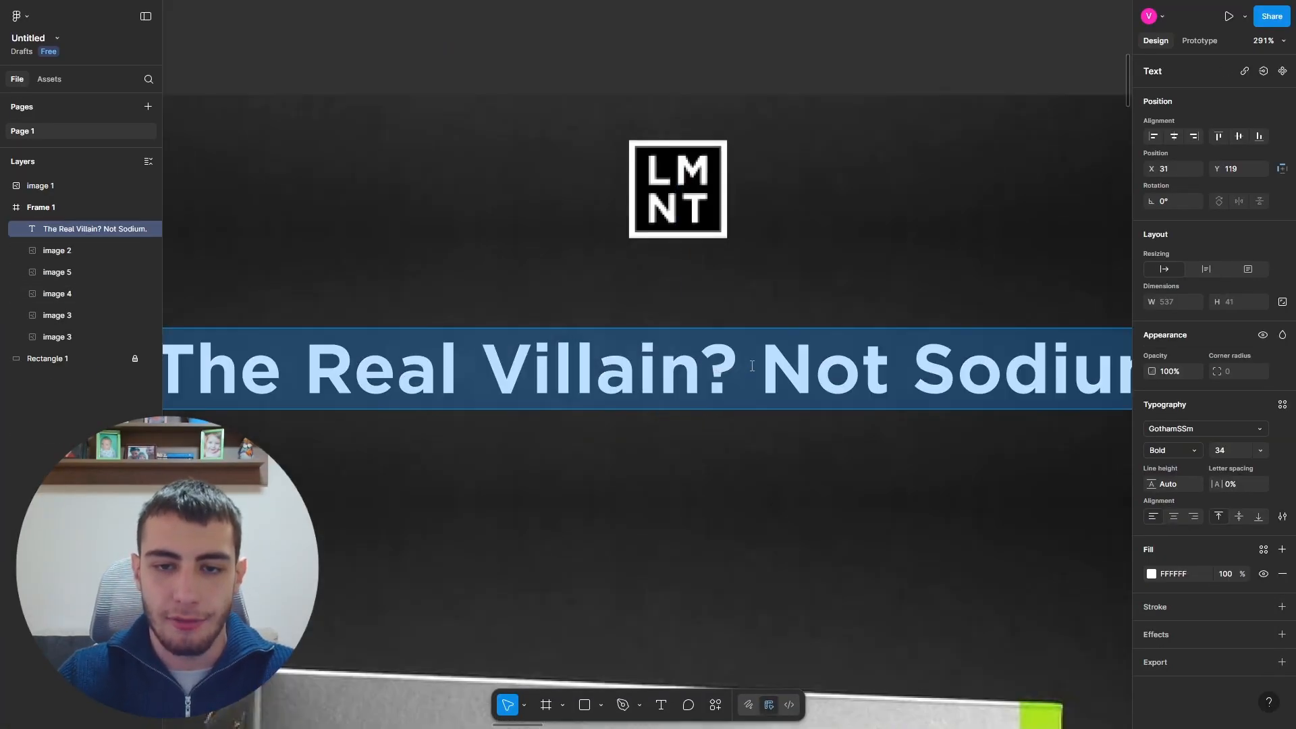
scroll(751, 365, "down", 3)
left_click(748, 364)
left_click_drag(748, 365, 438, 367)
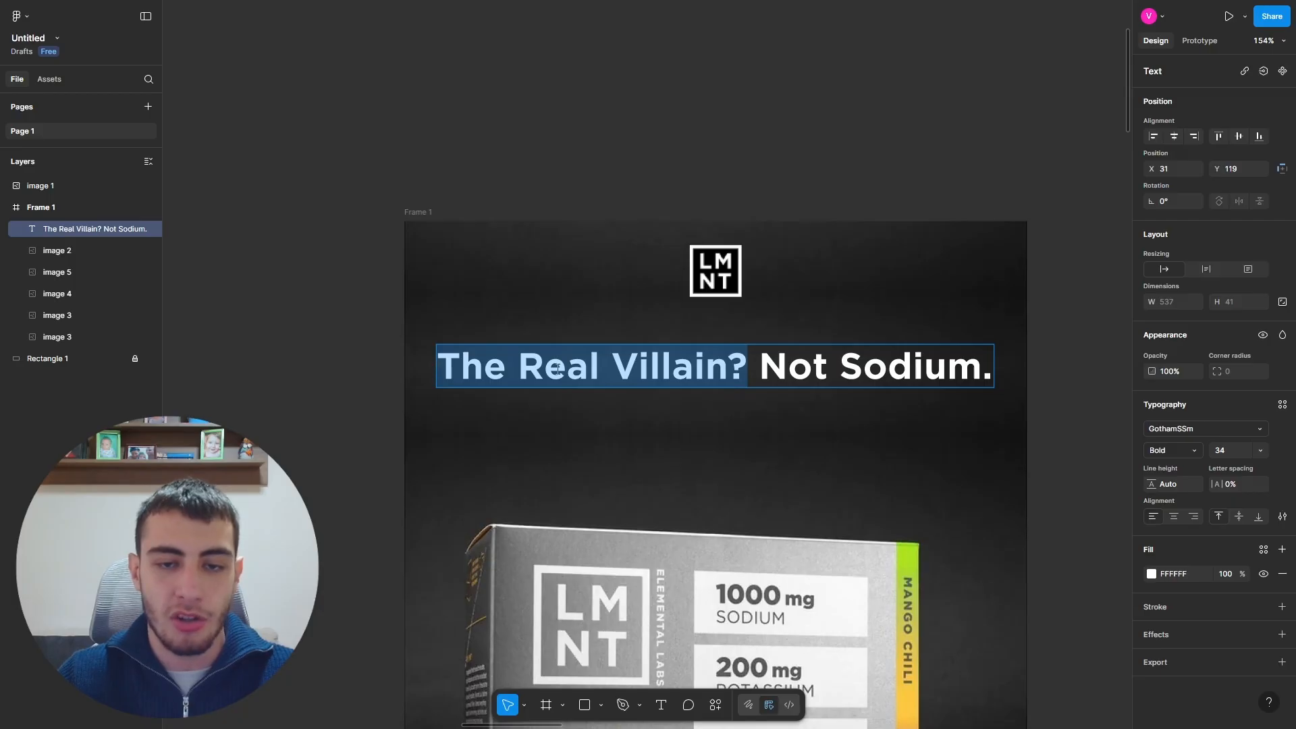
left_click(1173, 573)
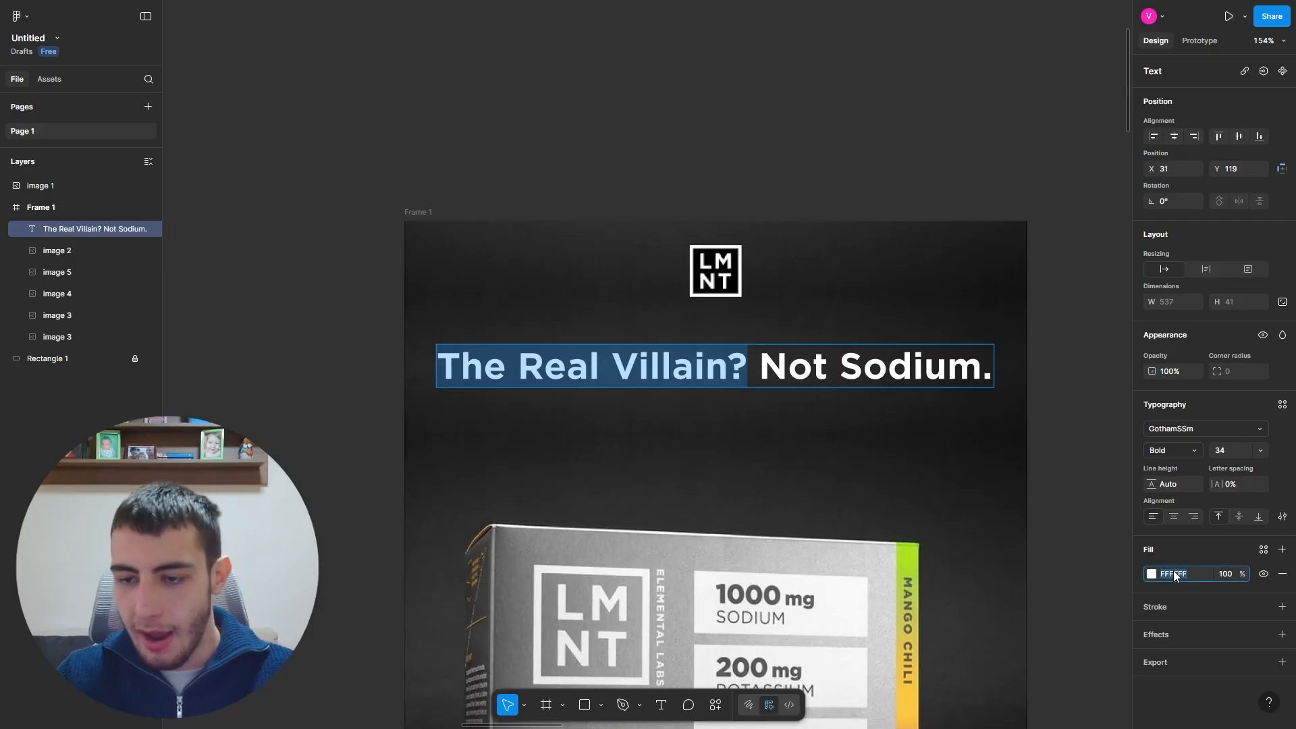
key("Return")
Step: Check how the recolored headline looks against the logo and product image in Frame 1
scroll(677, 413, "down", 3)
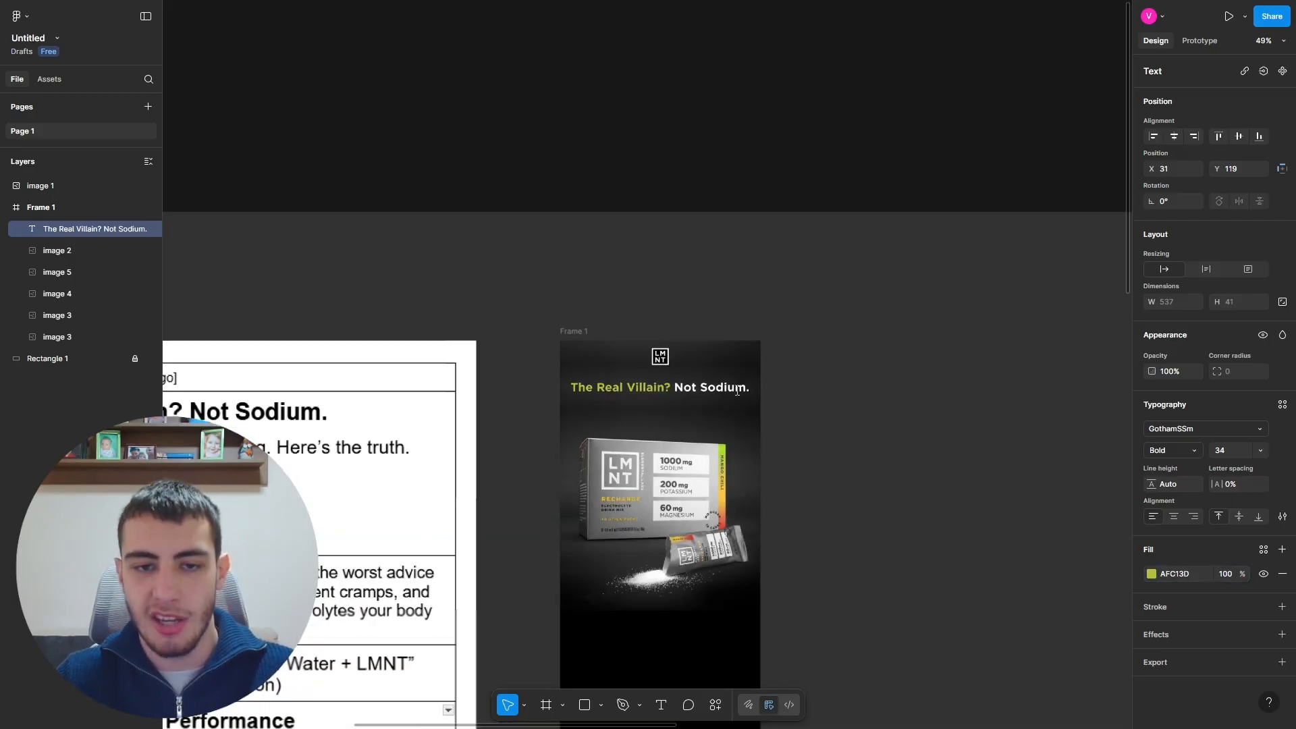
left_click(675, 412)
scroll(652, 387, "up", 3)
scroll(621, 344, "down", 4)
scroll(620, 342, "down", 3)
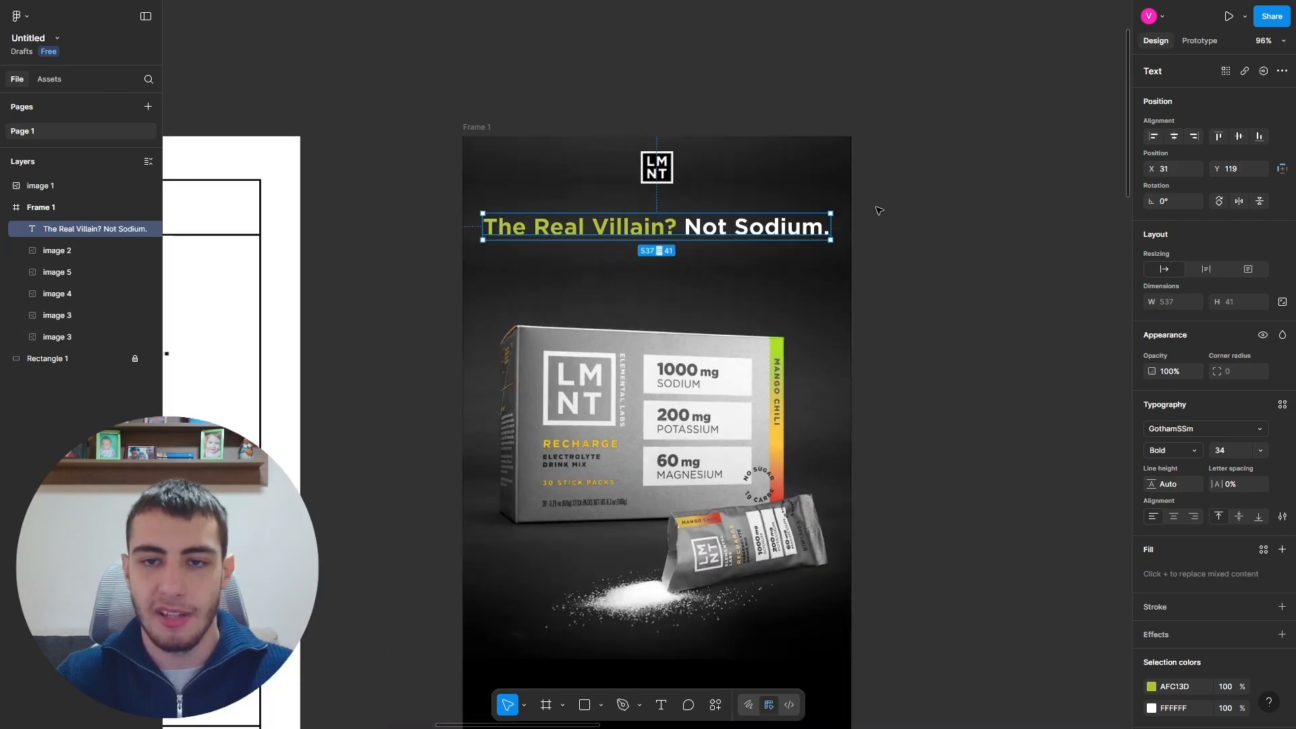
left_click(881, 230)
scroll(749, 270, "up", 3)
Step: Add a drop shadow effect to the headline and set its X offset to 4
left_click(750, 270)
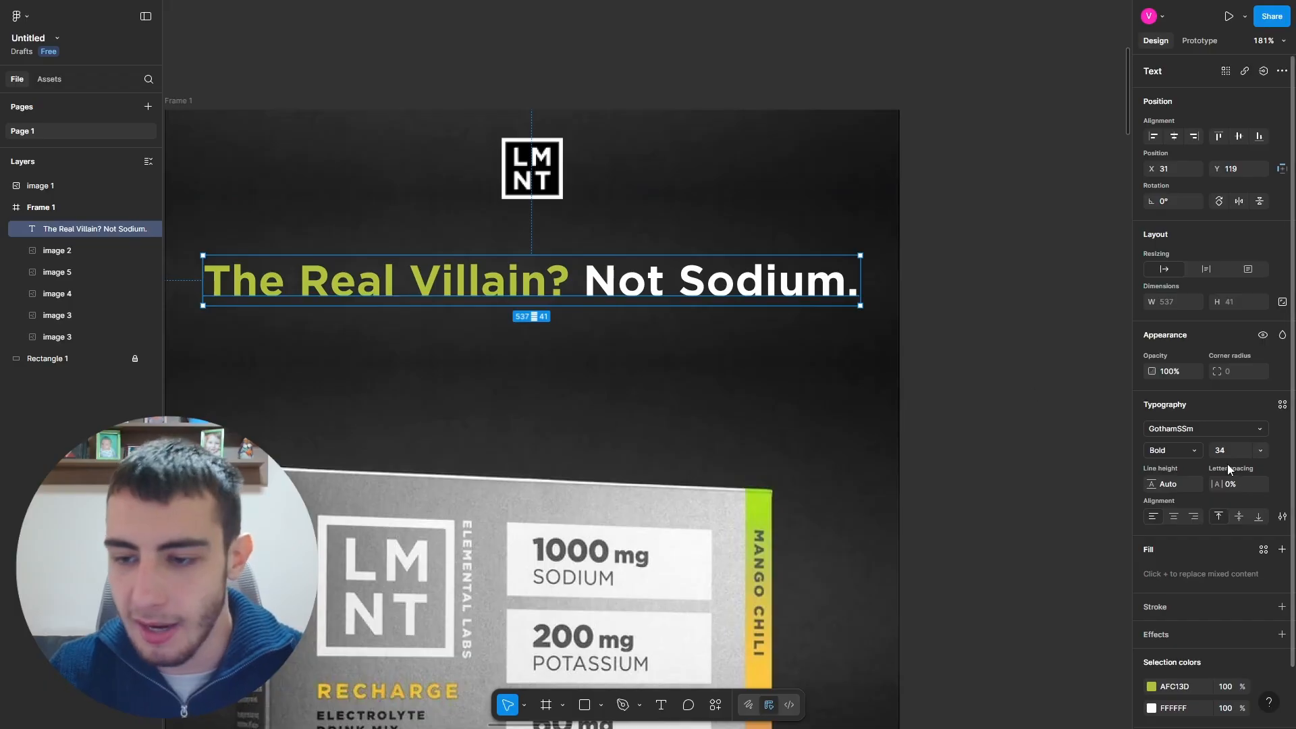
scroll(1208, 526, "down", 2)
left_click(1192, 577)
left_click(1048, 583)
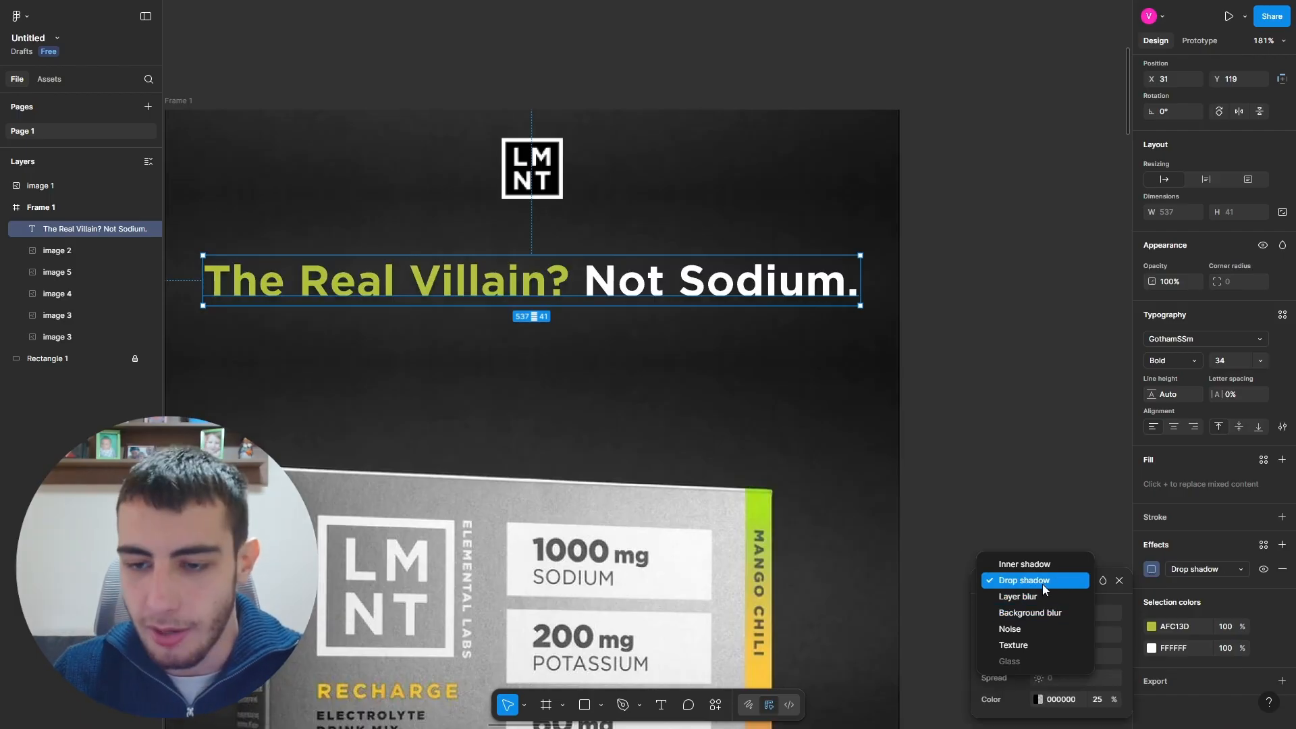
left_click(1042, 585)
left_click(1059, 611)
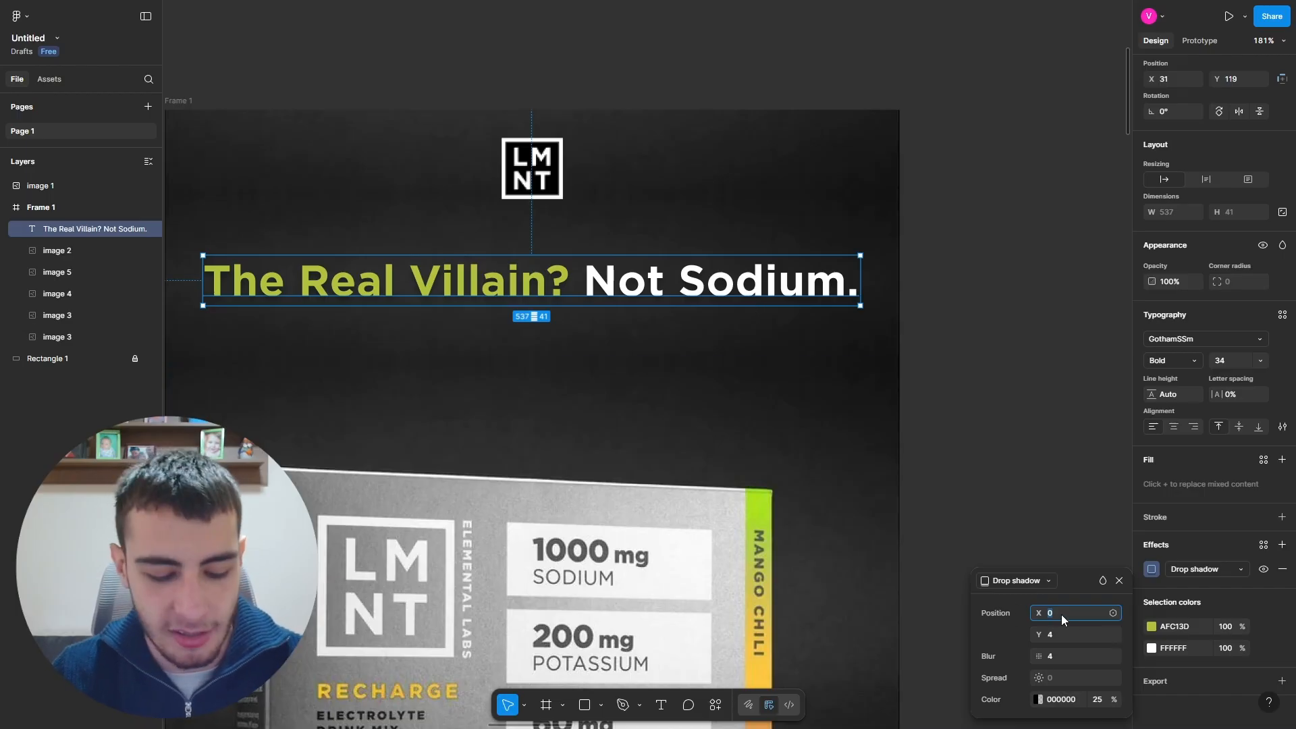
type("4")
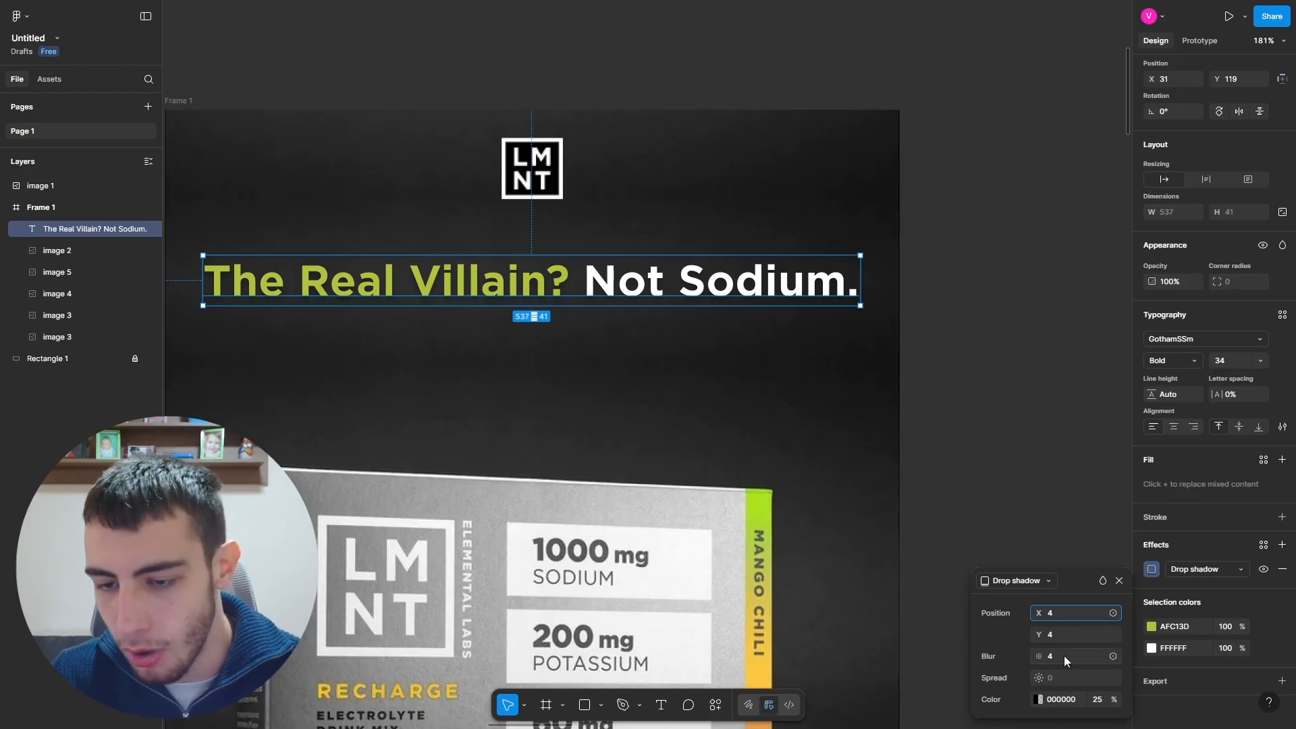
Step: Try 70% opacity for the headline's drop shadow and settle on 80%
left_click(1097, 701)
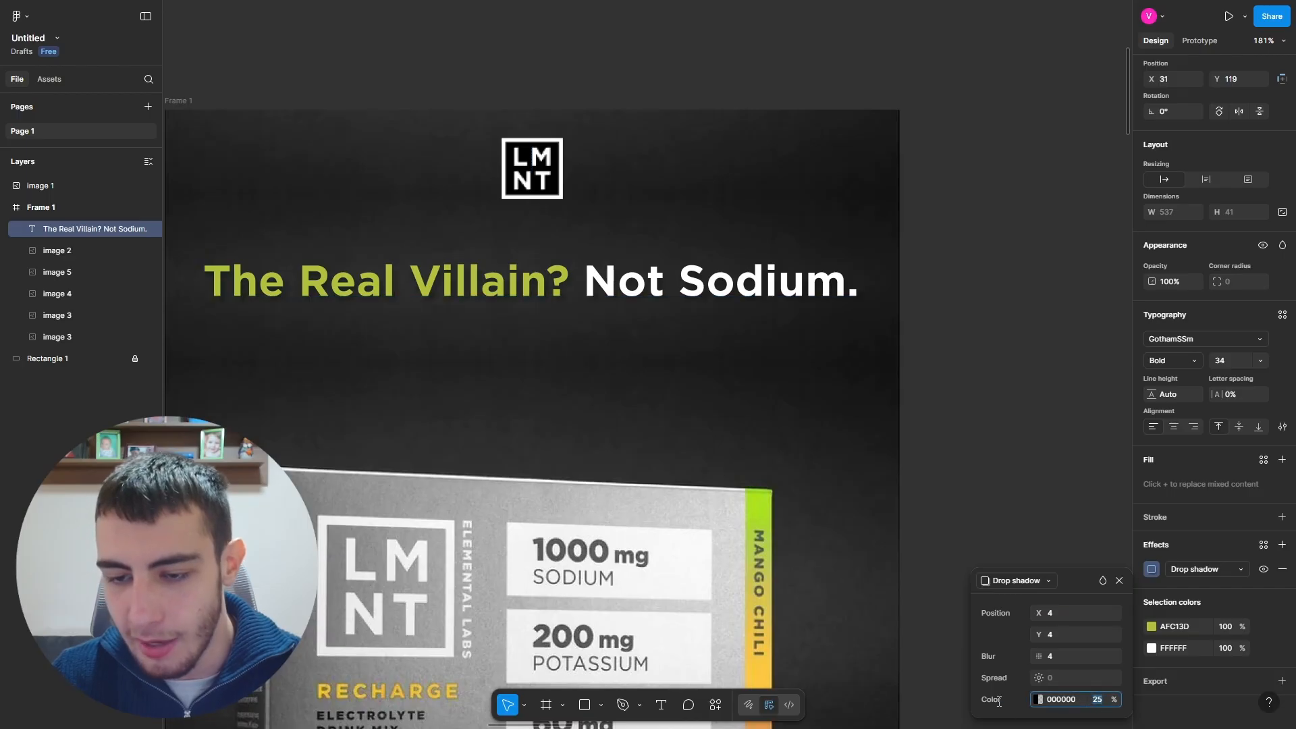
type("70")
key("Return")
left_click(1100, 702)
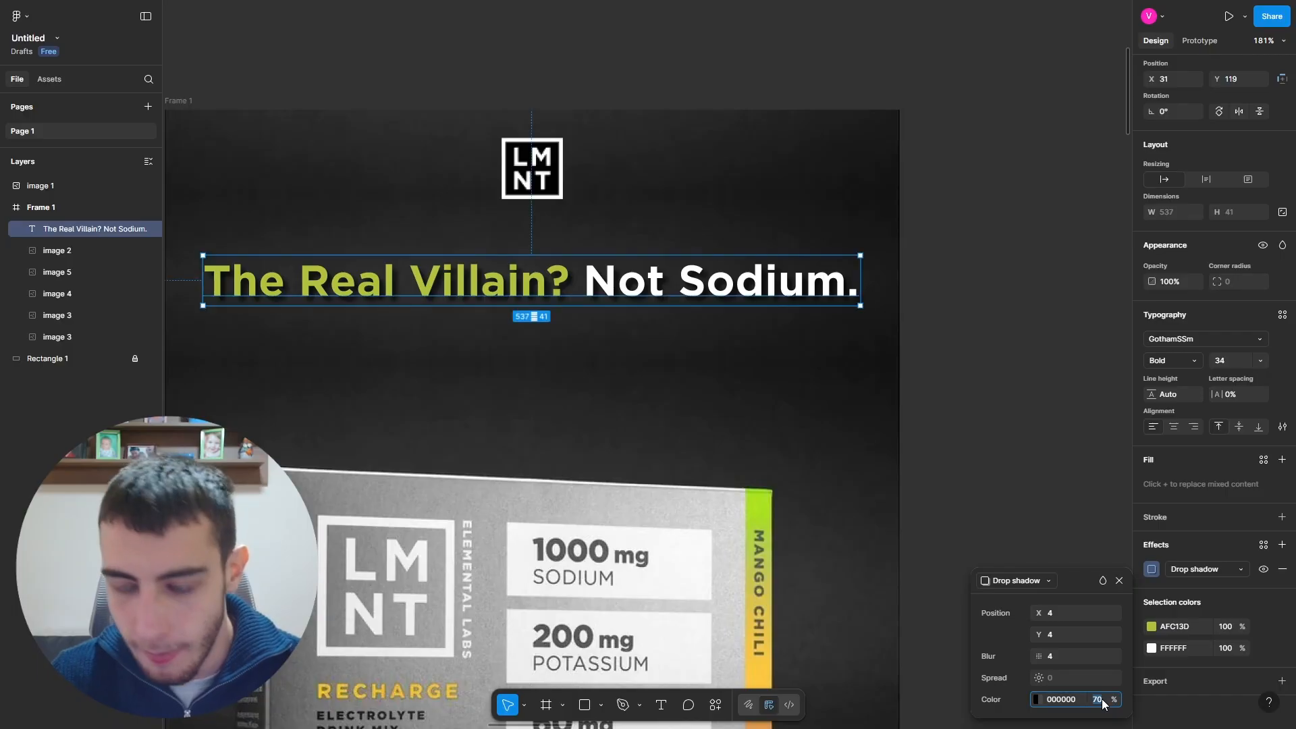
type("90")
key("Return")
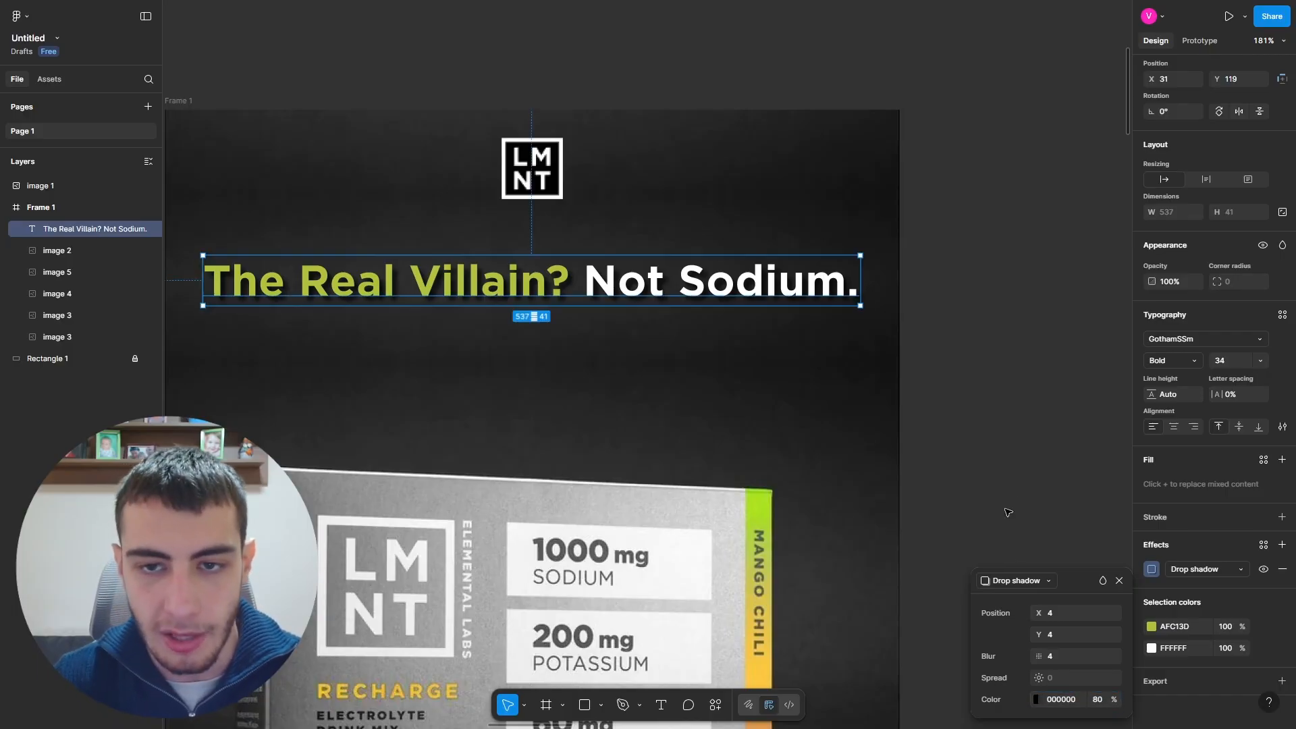
Step: Inspect the headline's drop shadow up close, try a blur of 0, and settle on a blur of 3
left_click(1005, 511)
scroll(756, 364, "down", 4)
scroll(702, 351, "up", 4)
scroll(702, 350, "up", 3)
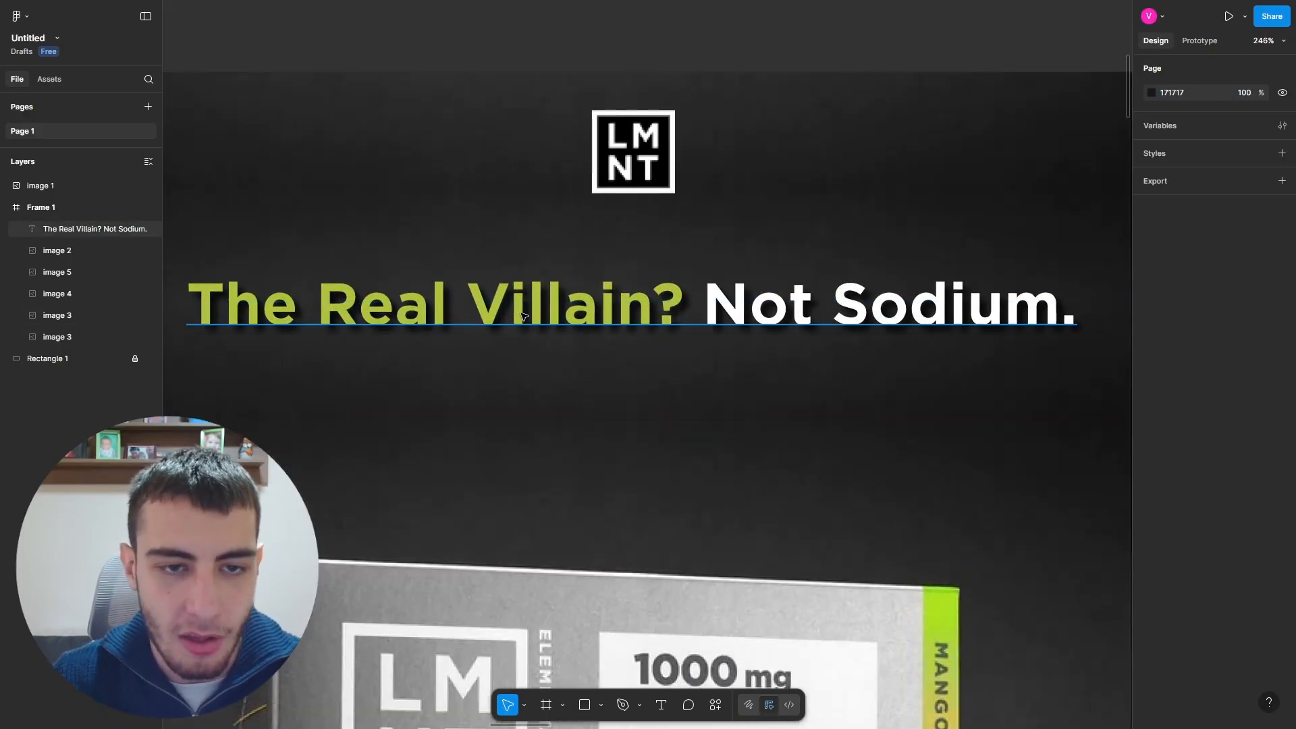
left_click(567, 330)
scroll(1162, 571, "down", 1)
left_click(1153, 570)
left_click(1061, 648)
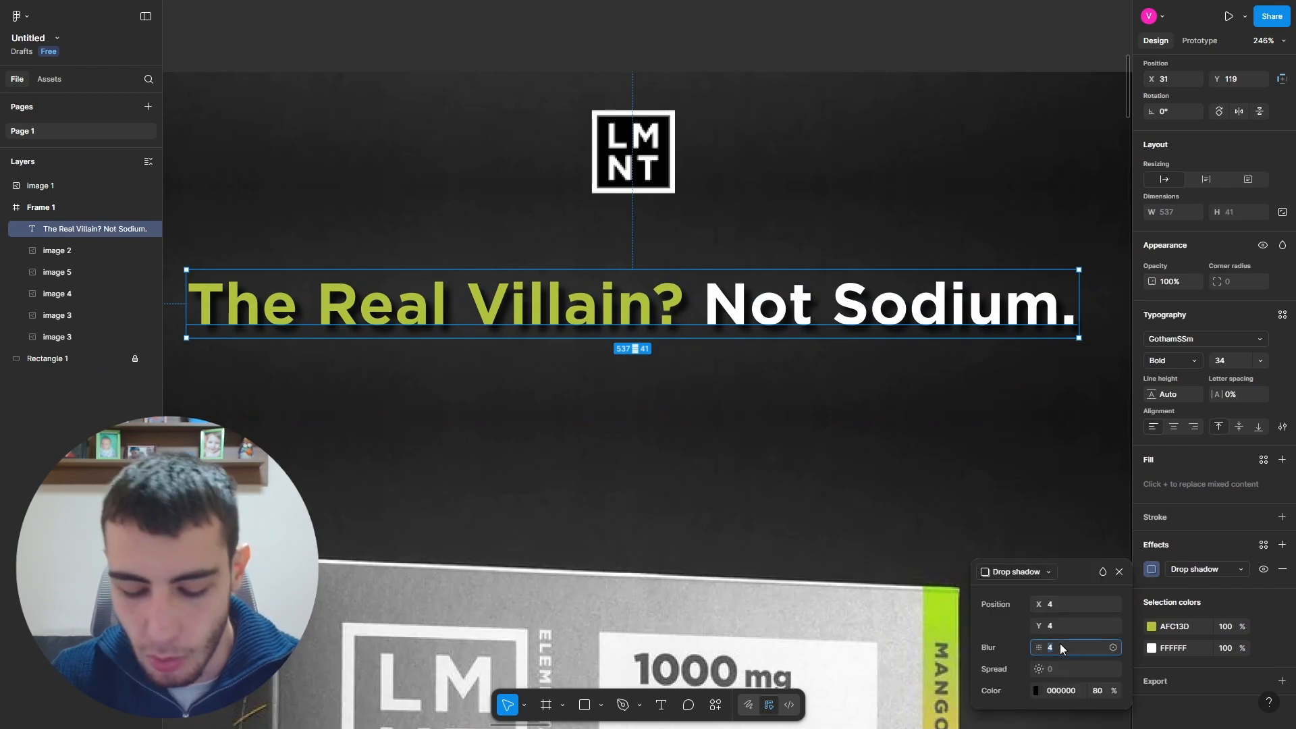
key("Return")
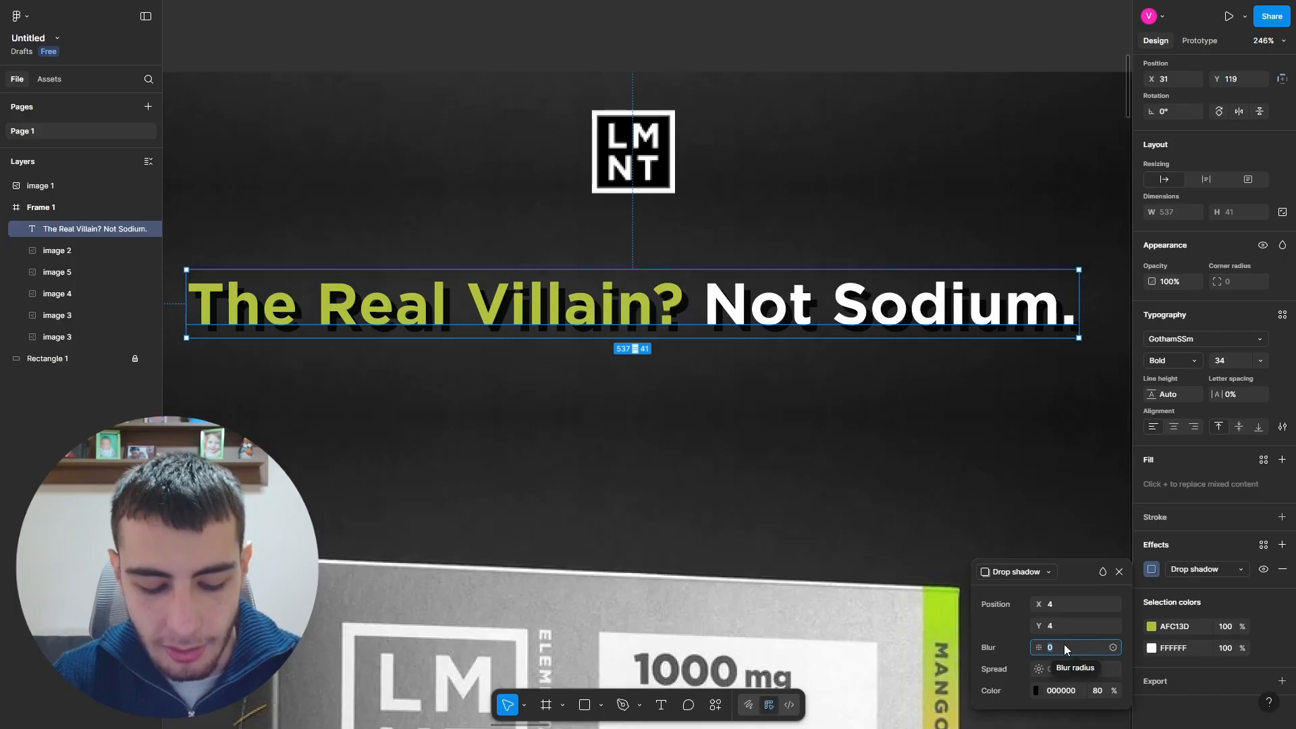
type("3")
key("Return")
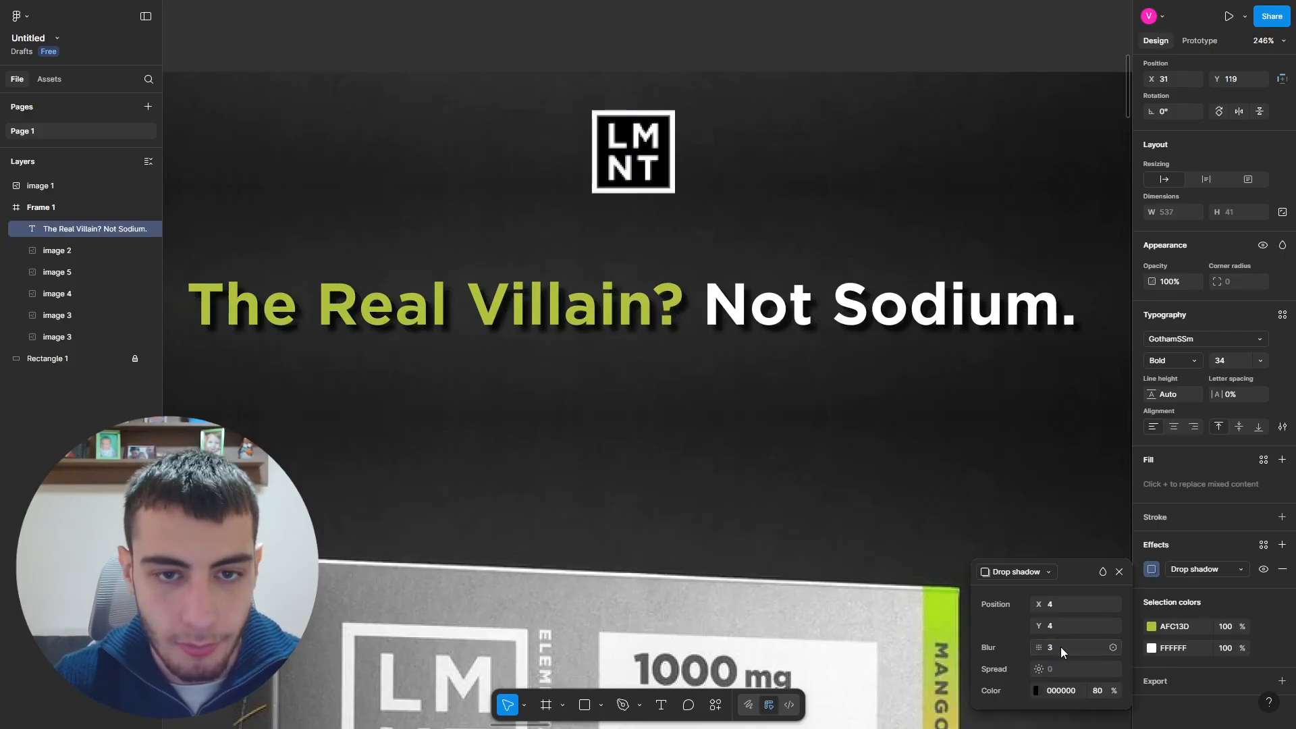
Step: Set the blur of the headline's drop shadow to 4
left_click(1060, 646)
type("4")
key("Return")
scroll(799, 459, "down", 4)
left_click(1038, 407)
scroll(675, 321, "down", 3)
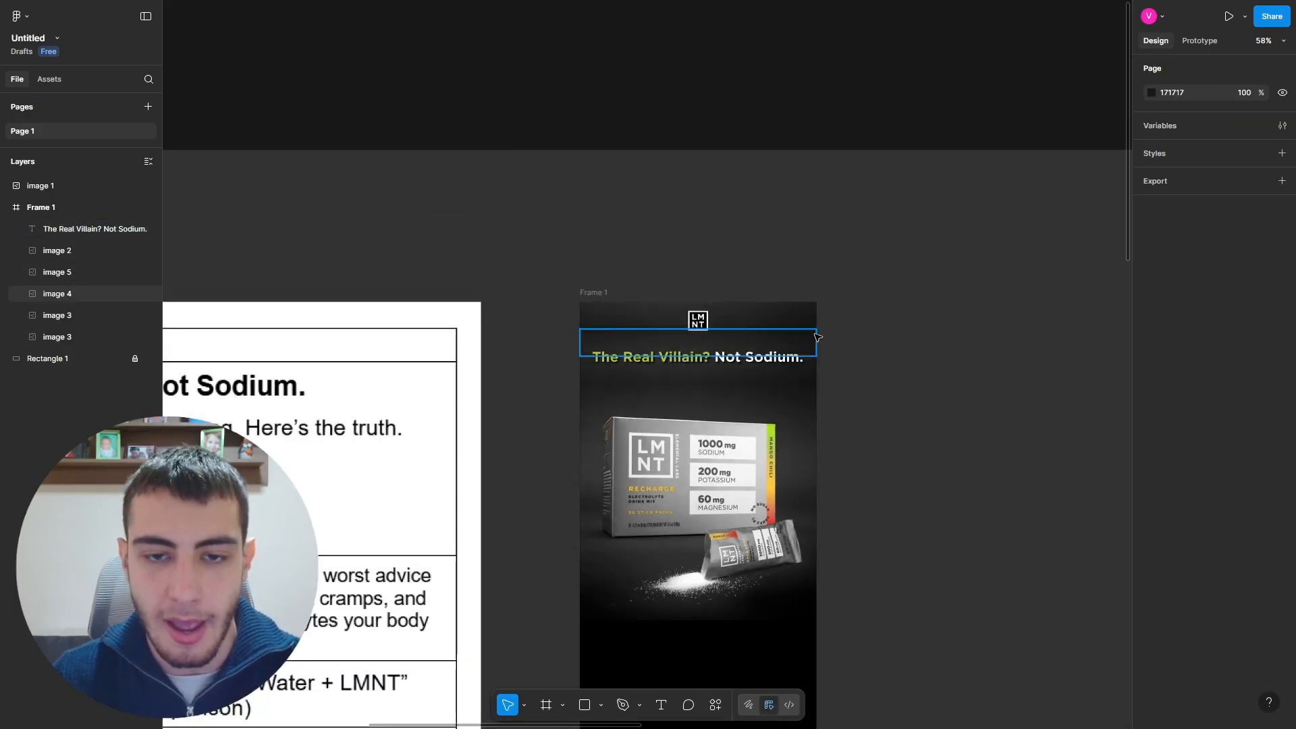
Step: Duplicate the headline below itself and replace the copy's text with the “Sugar-laden “sports drinks” got it all wrong. Here’s the truth.” line from Google Docs
scroll(818, 337, "up", 5)
left_click(684, 408)
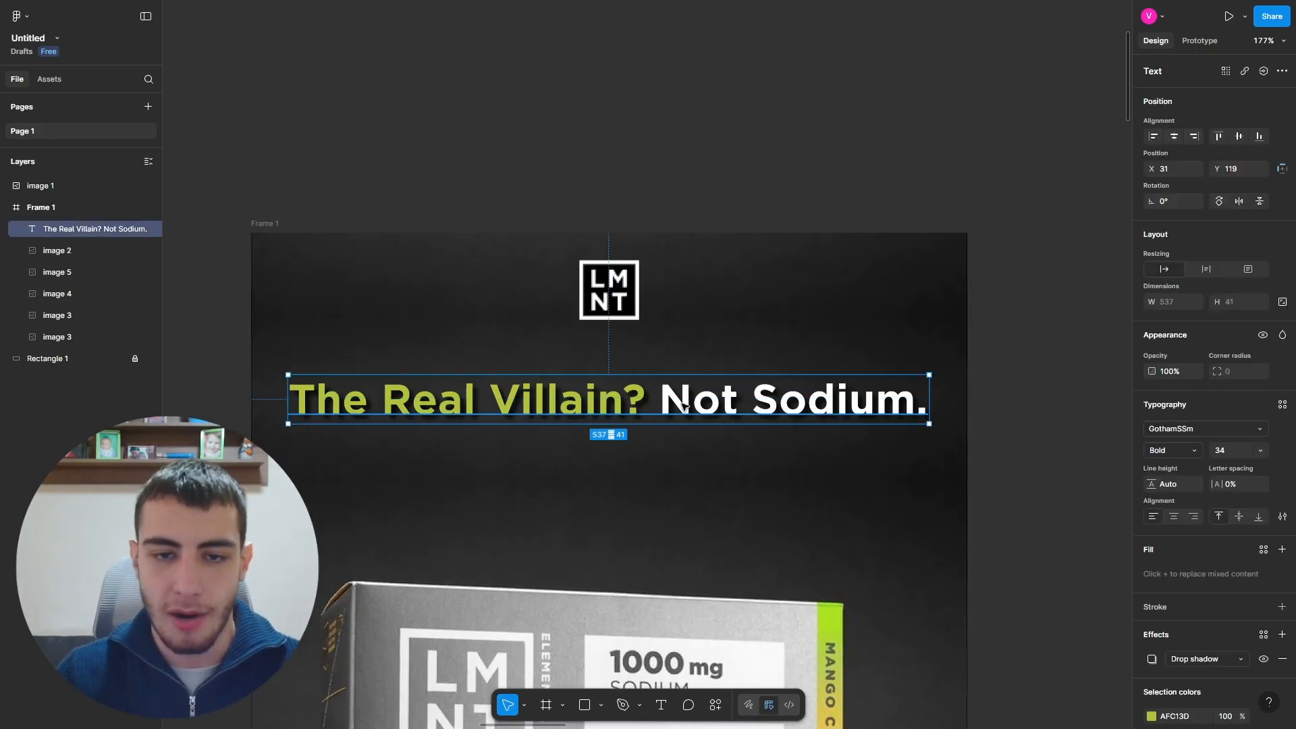
left_click_drag(684, 408, 663, 490)
scroll(726, 459, "down", 3)
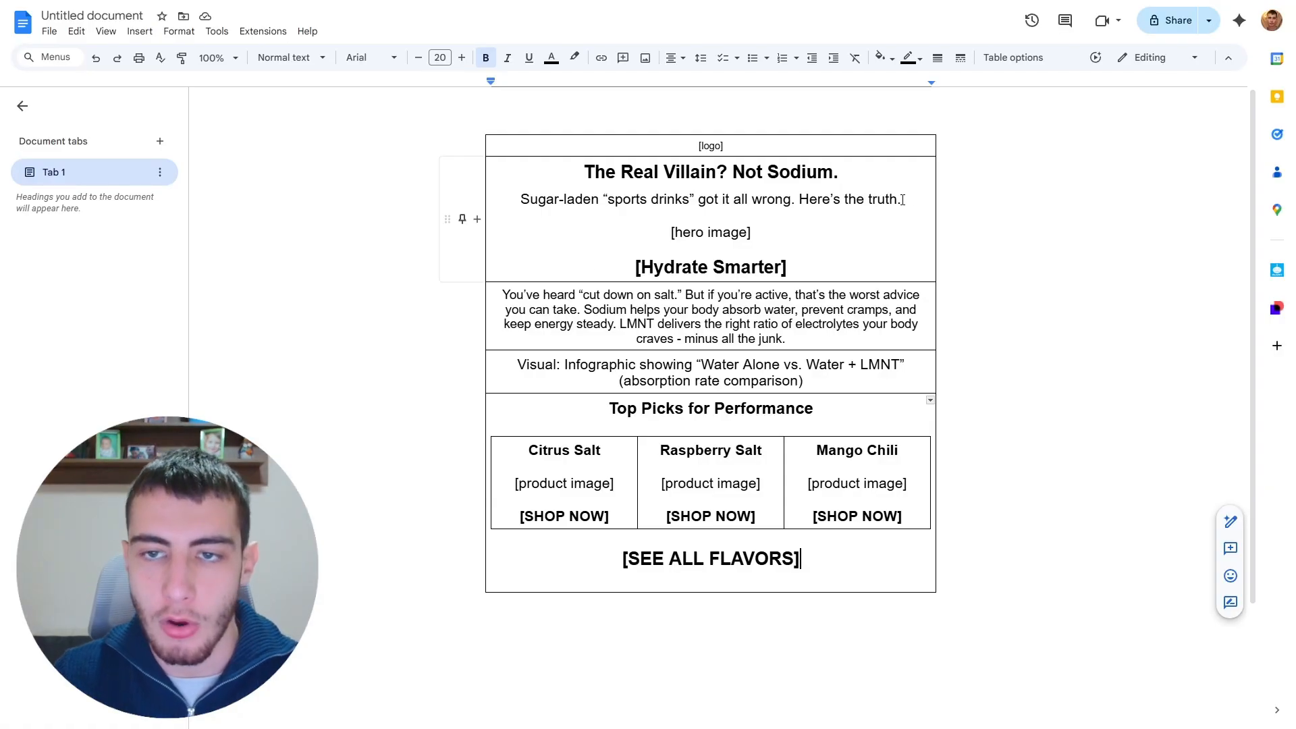
left_click_drag(902, 199, 520, 198)
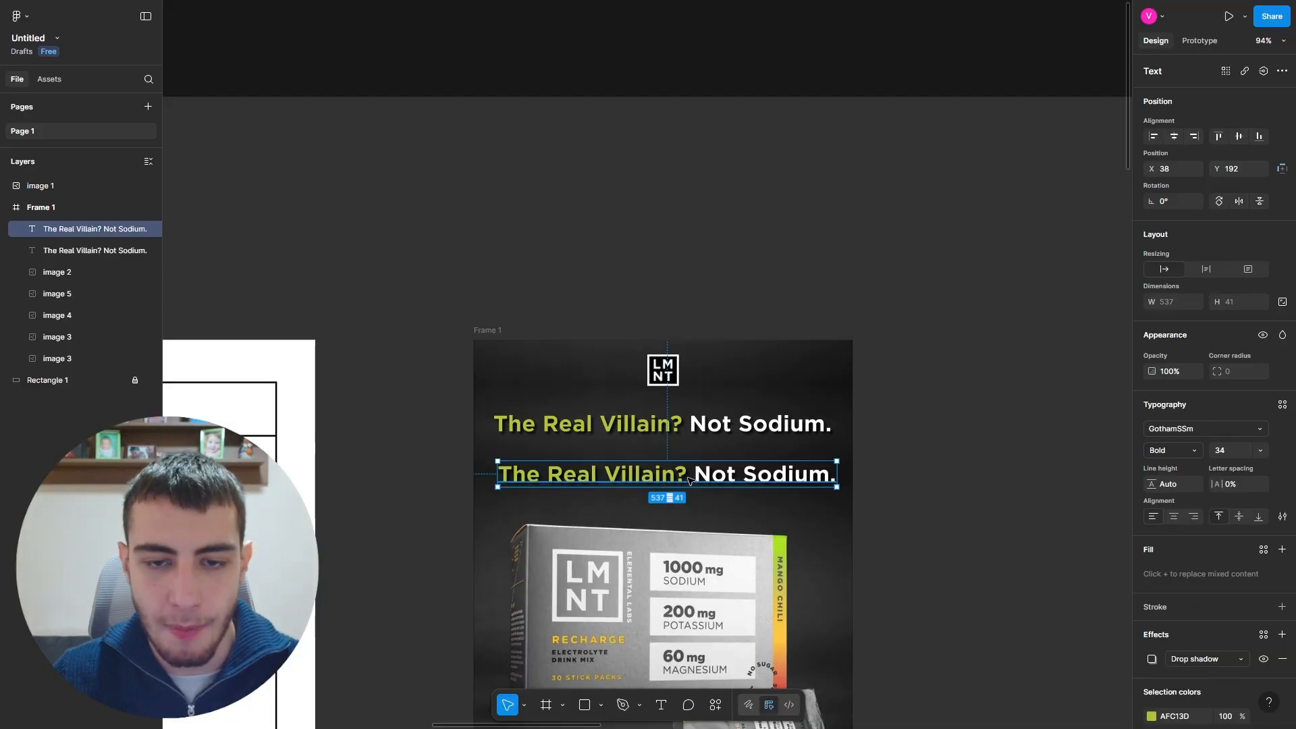
key("ctrl+v")
scroll(770, 480, "down", 5)
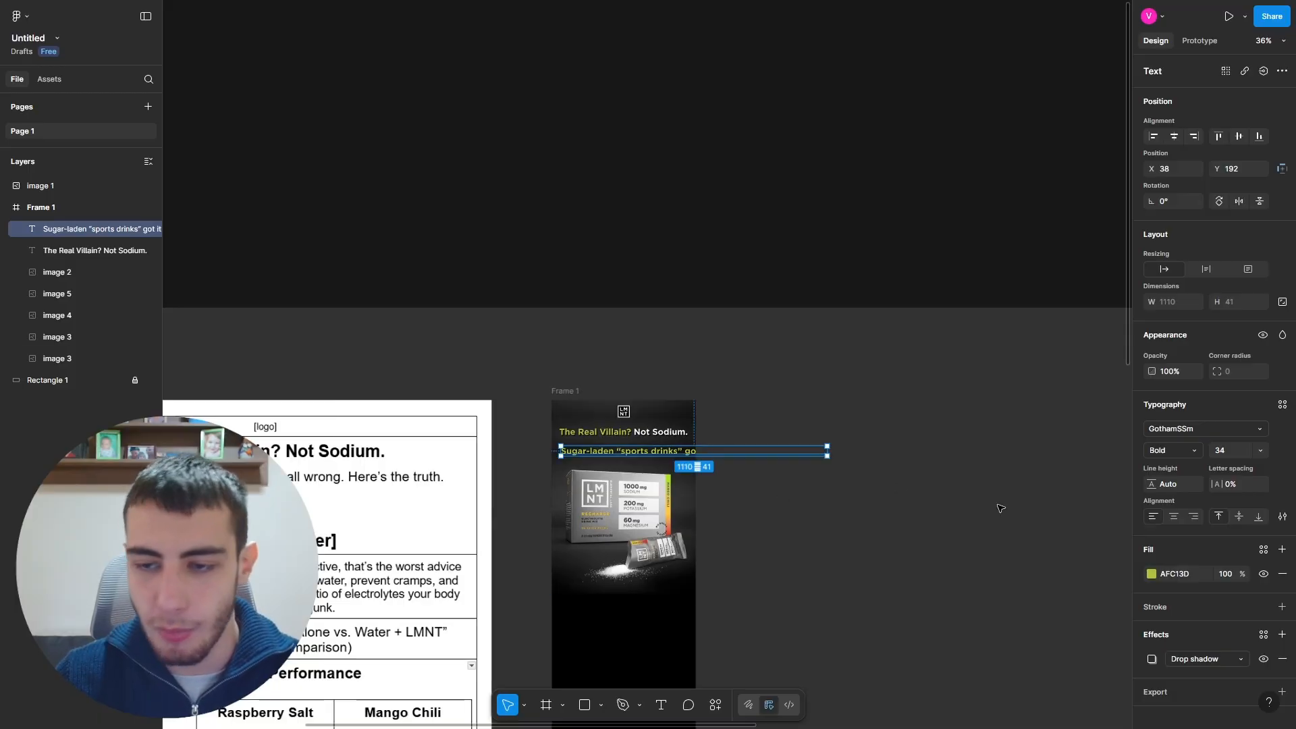
Step: Recolor the Sugar-laden subheadline to white (FFFFFF) and set its font size to 28
left_click(1152, 573)
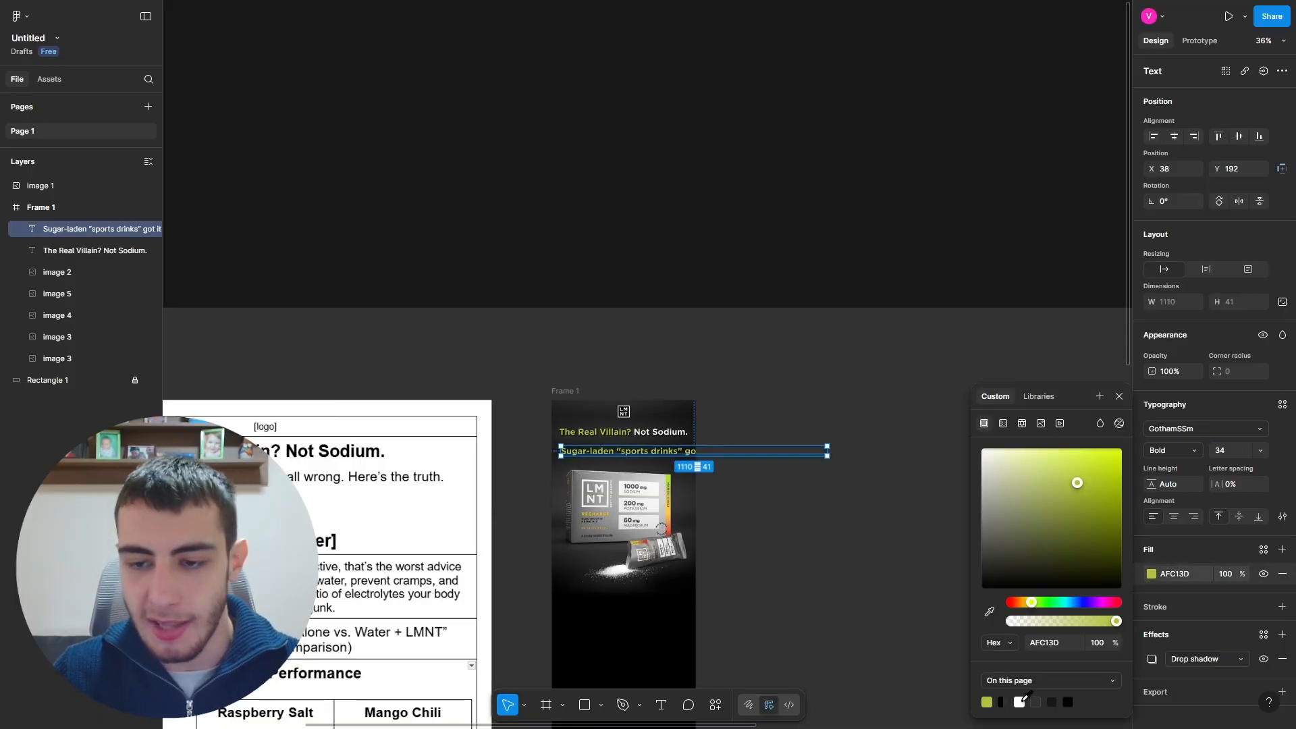
left_click(1019, 702)
scroll(703, 463, "up", 3)
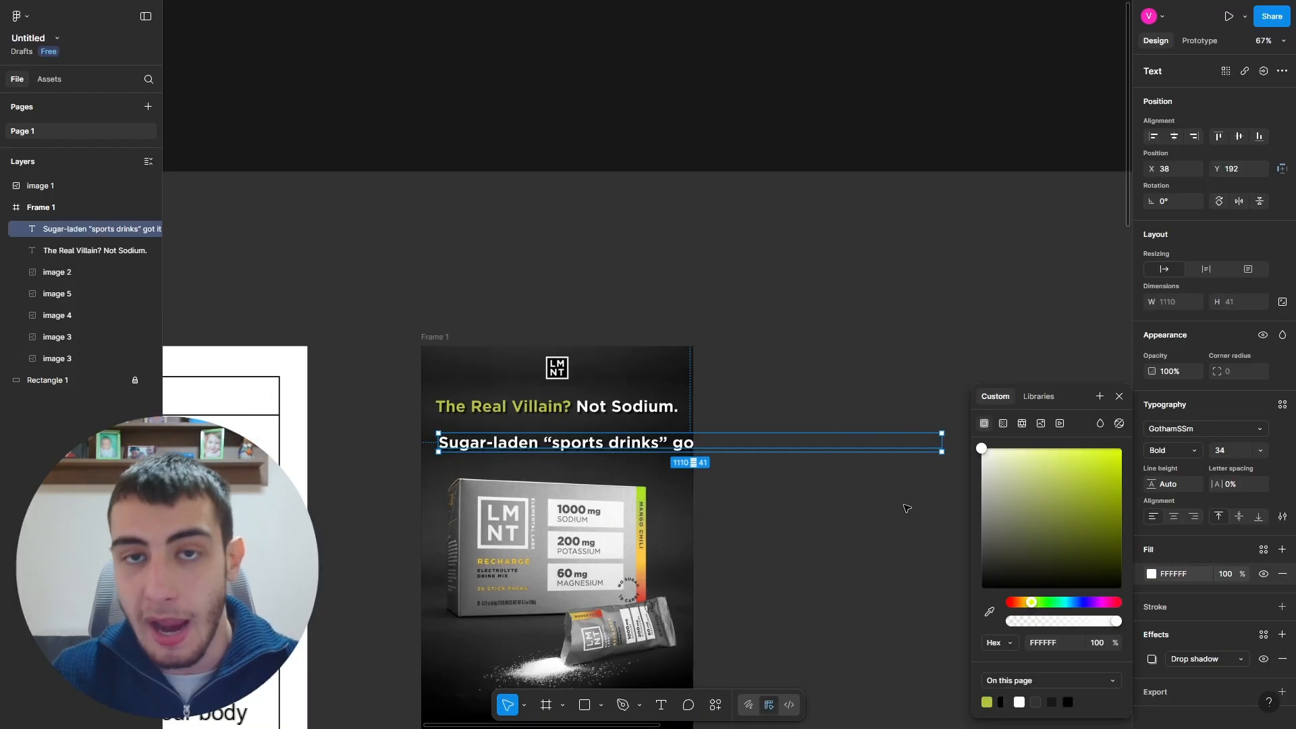
left_click(1237, 454)
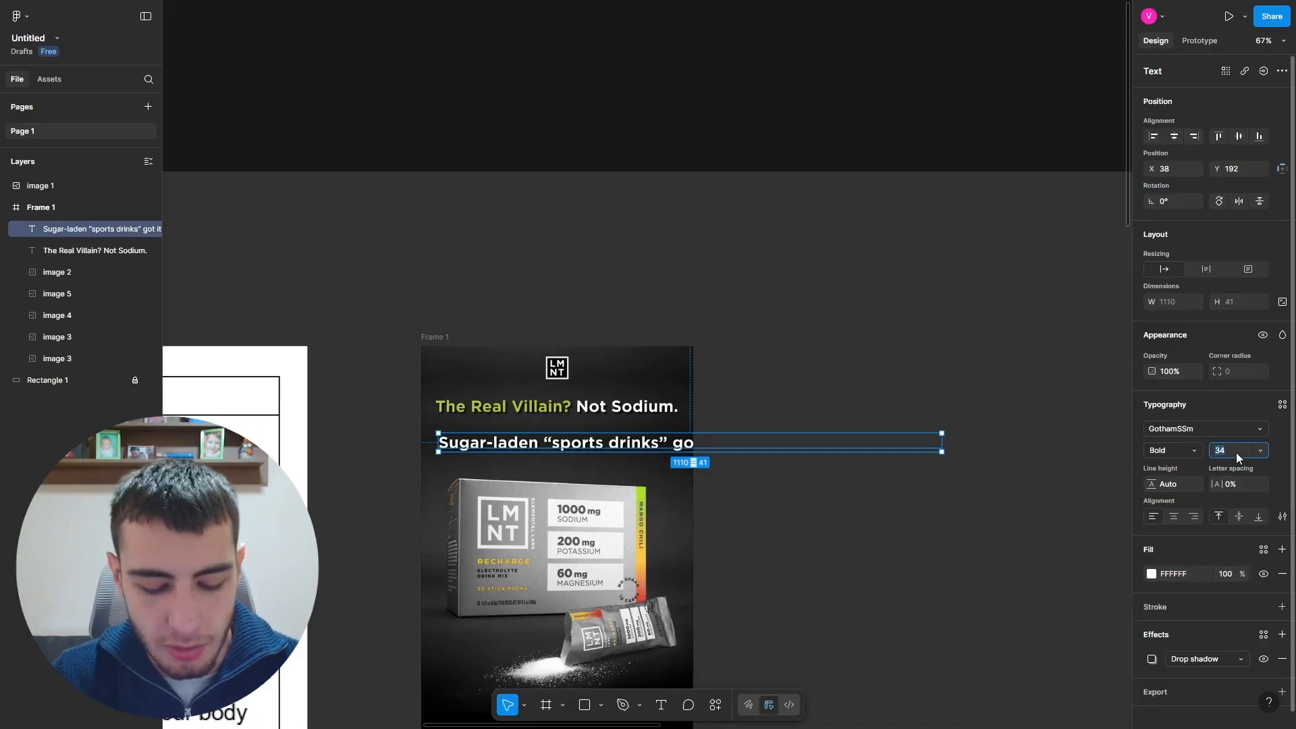
type("28")
key("Return")
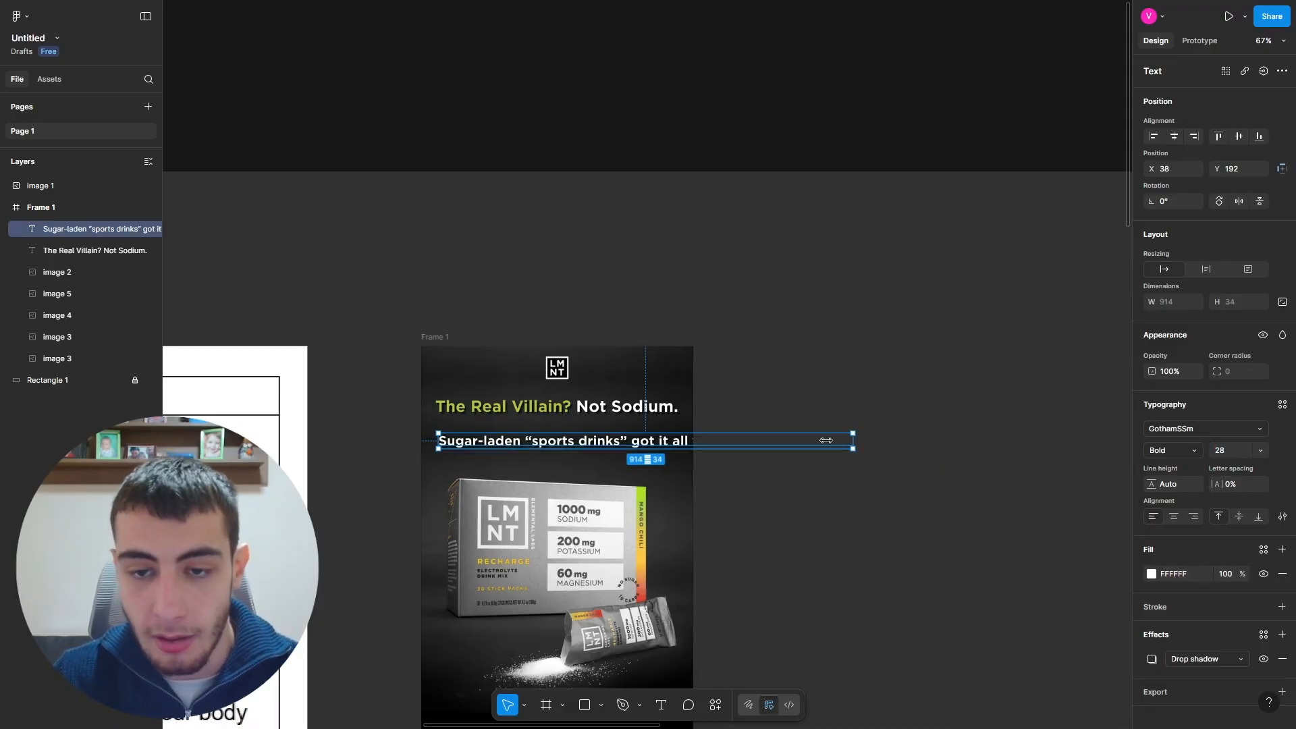
Step: Wrap the subheadline in a center-aligned text box about 501 wide, placed between the headline and the product box
left_click_drag(852, 440, 612, 447)
scroll(588, 376, "down", 3)
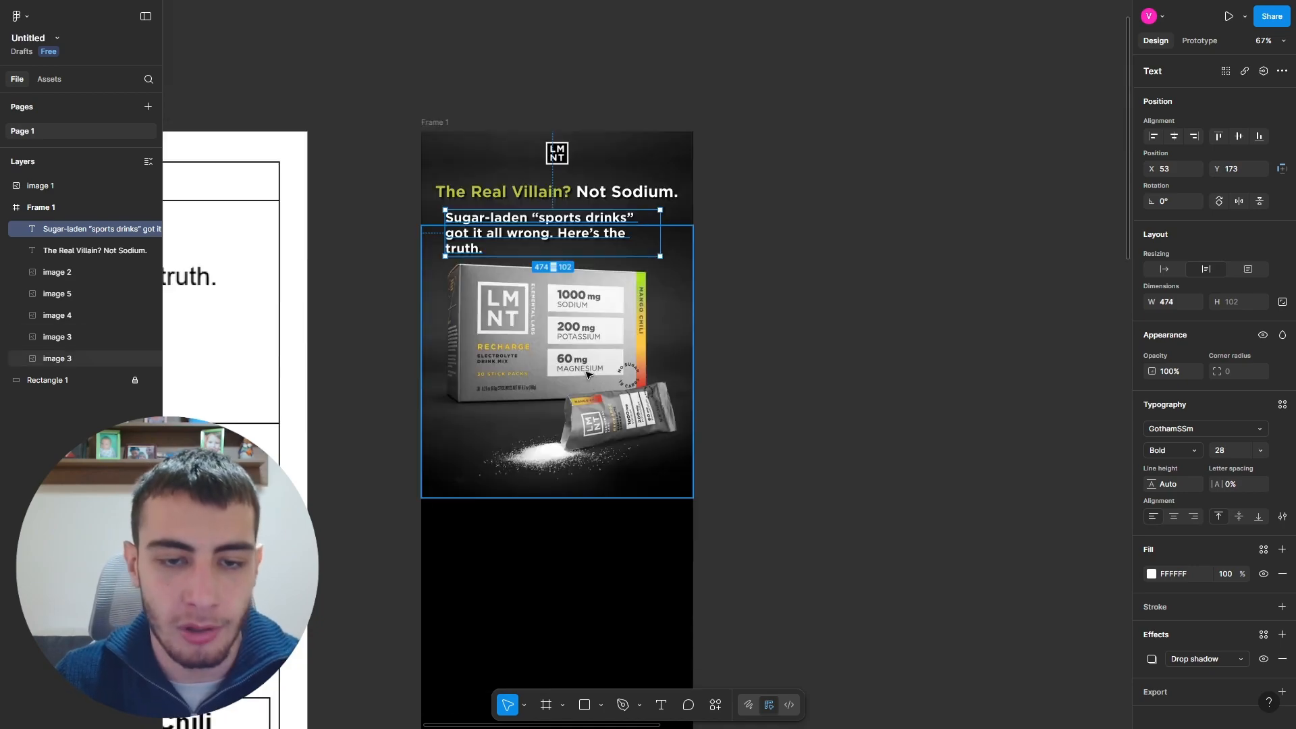
scroll(540, 241, "up", 3)
scroll(579, 244, "up", 1)
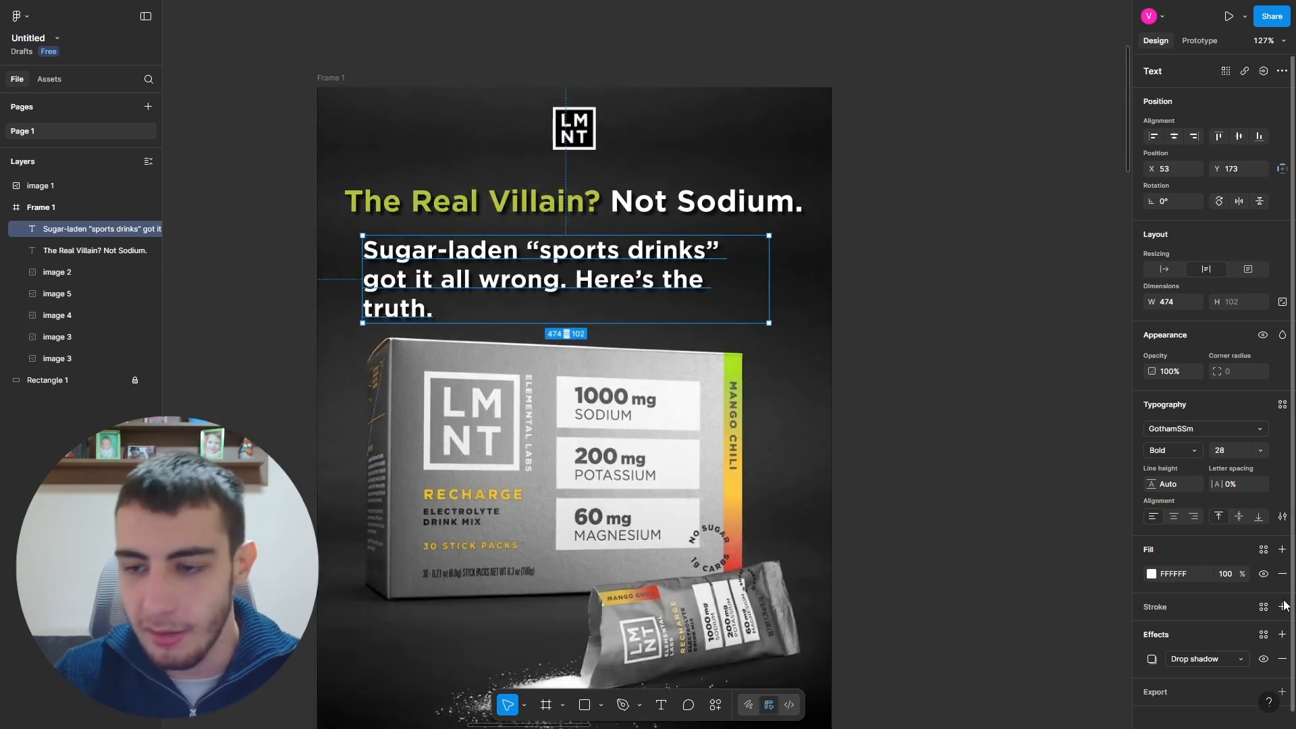
left_click(1175, 523)
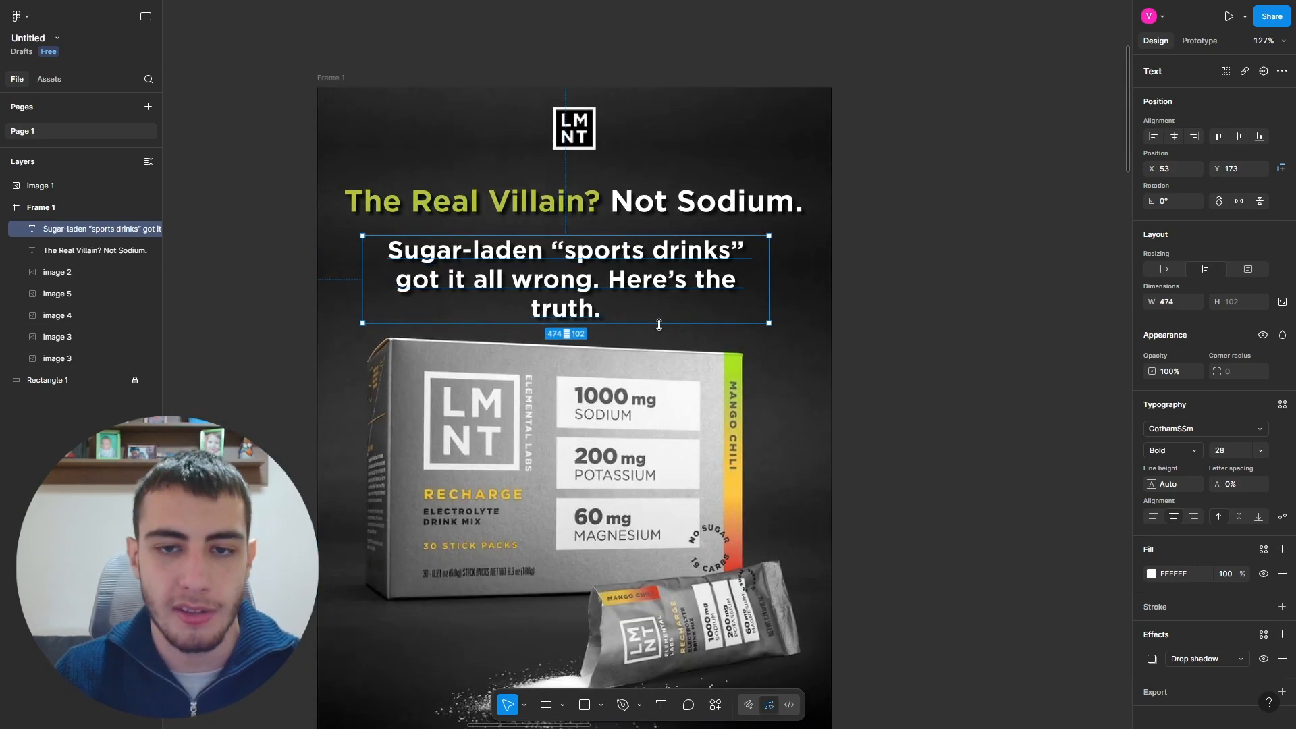
left_click_drag(770, 279, 792, 279)
left_click_drag(686, 273, 682, 273)
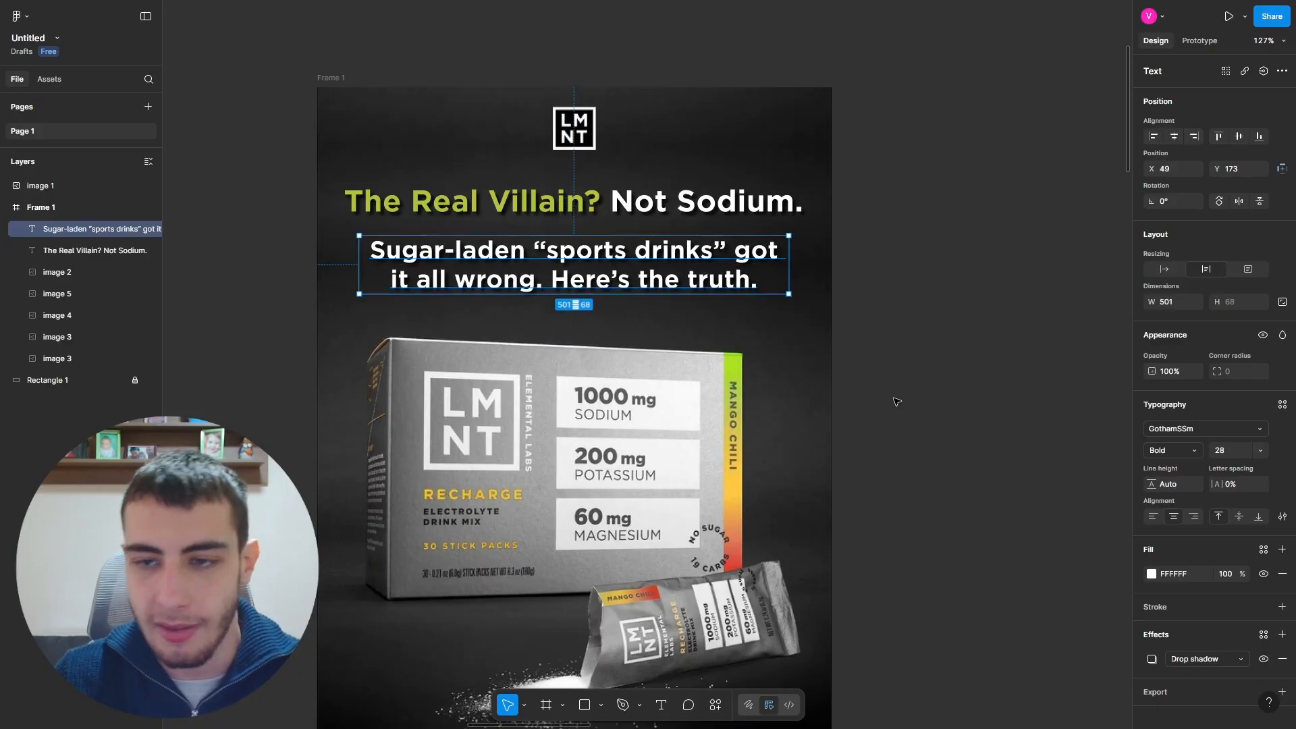
Step: Change the subheadline's font weight to Medium and try a font size of 25
left_click(1189, 451)
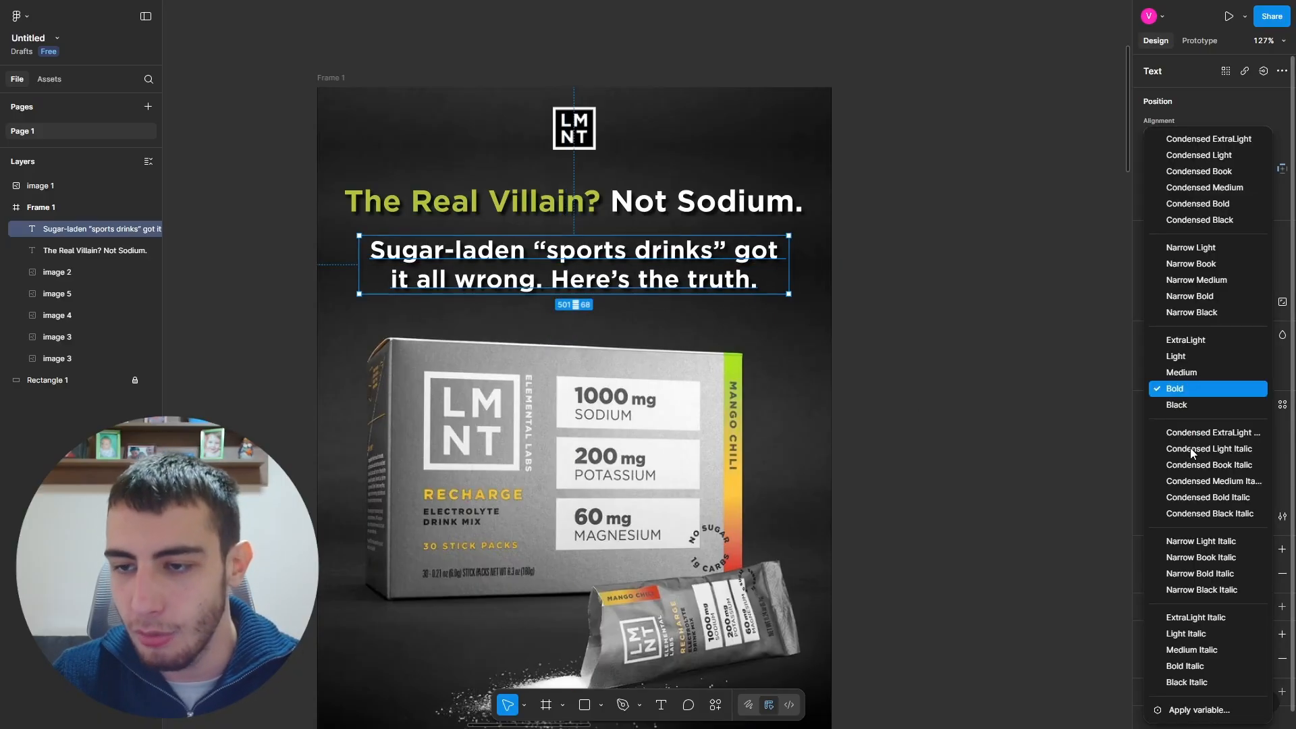
left_click(1198, 375)
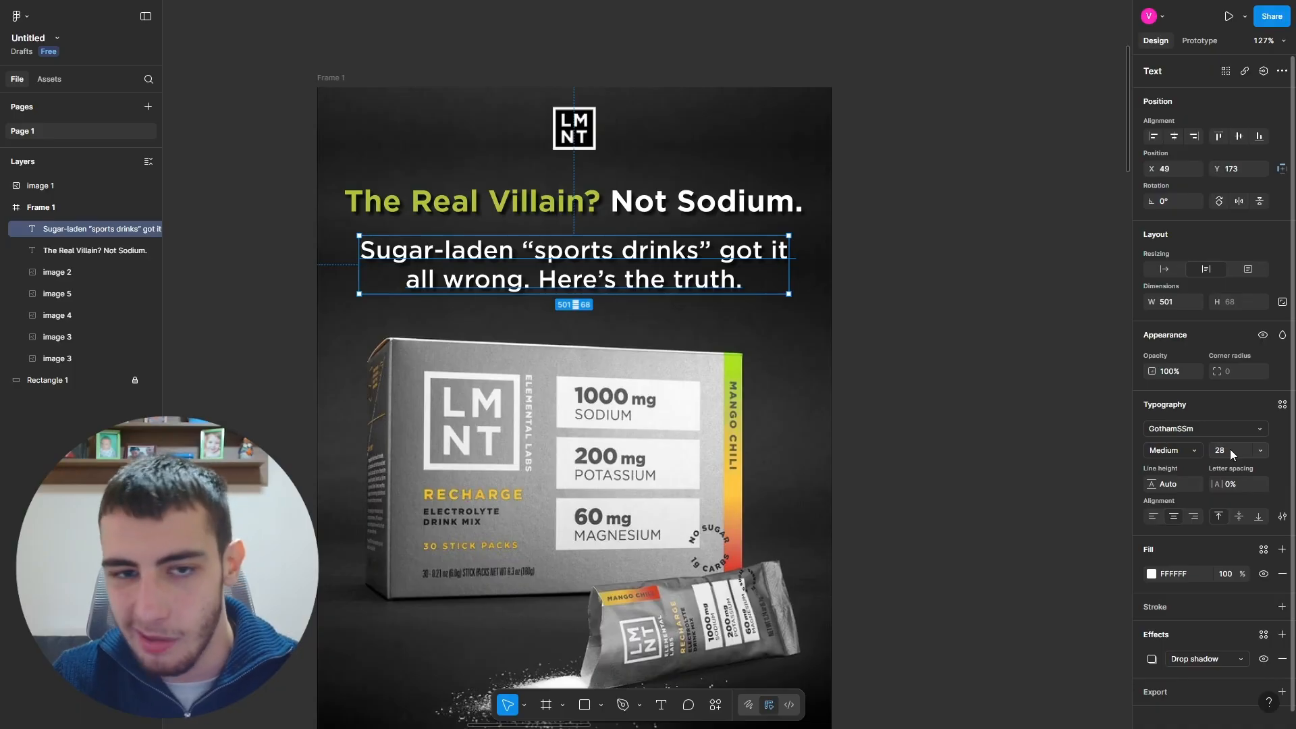
type("25")
key("Return")
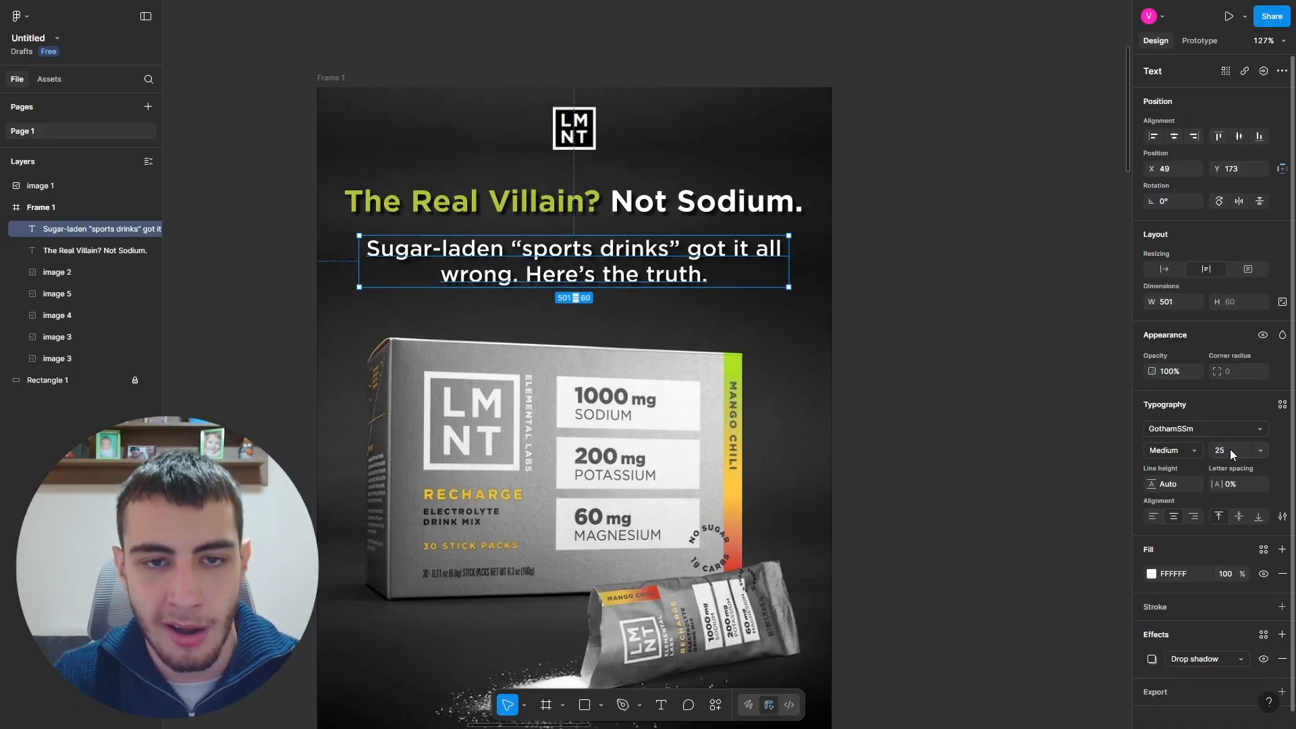
key("Return")
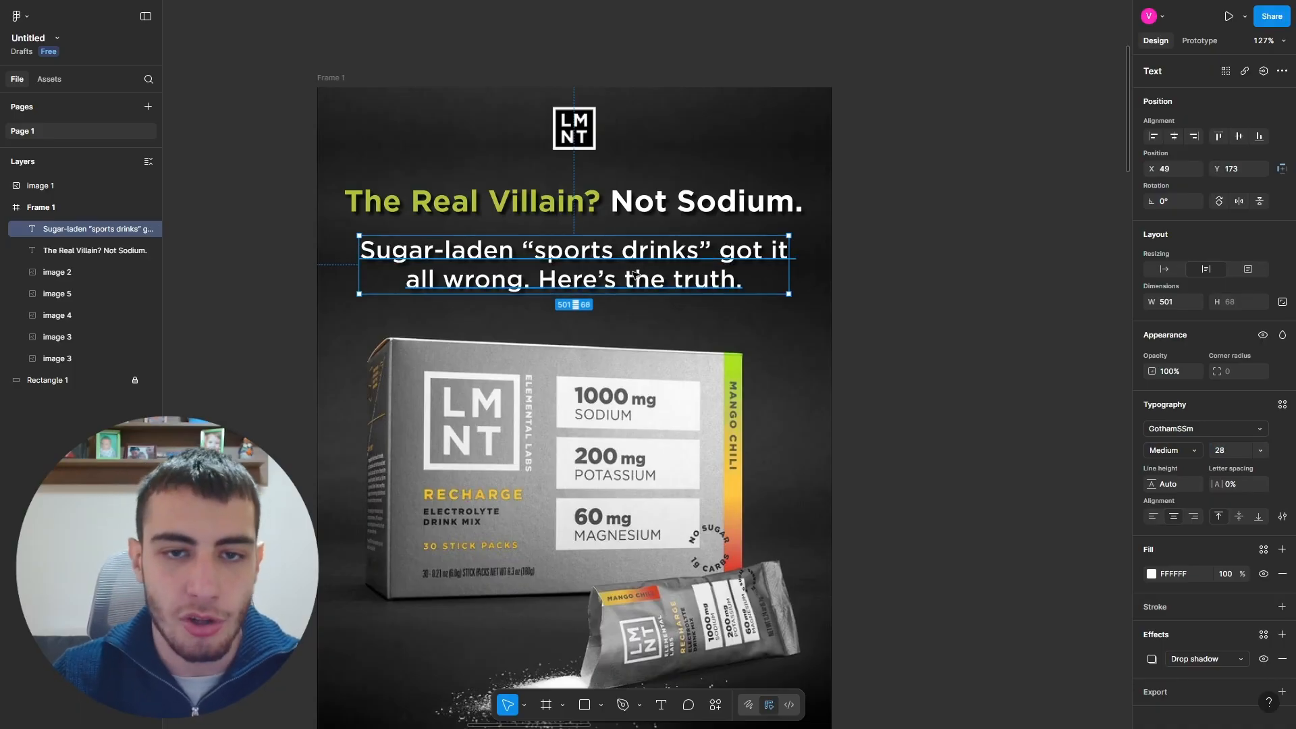
Step: Move the subheadline down to Y 180 and set its font size to 26
left_click_drag(634, 266, 634, 271)
left_click(937, 313)
scroll(949, 350, "up", 1)
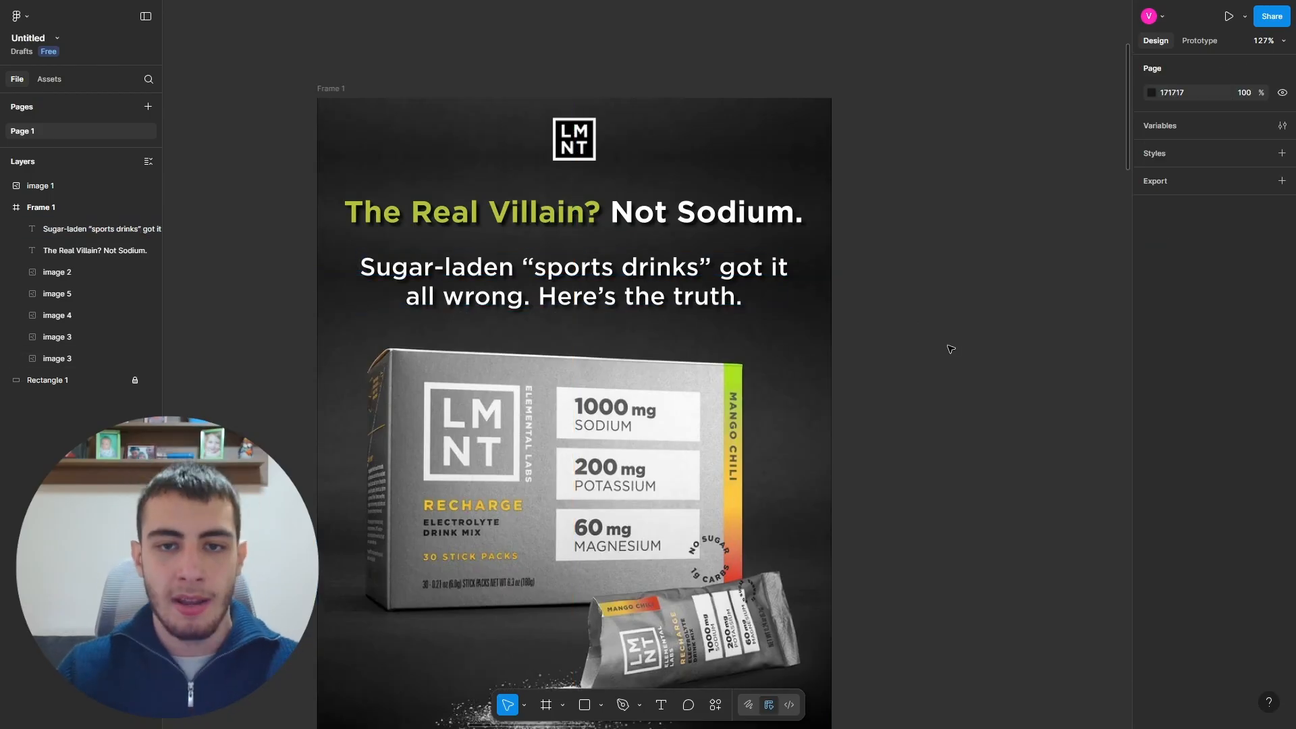
scroll(601, 344, "up", 4)
left_click(661, 332)
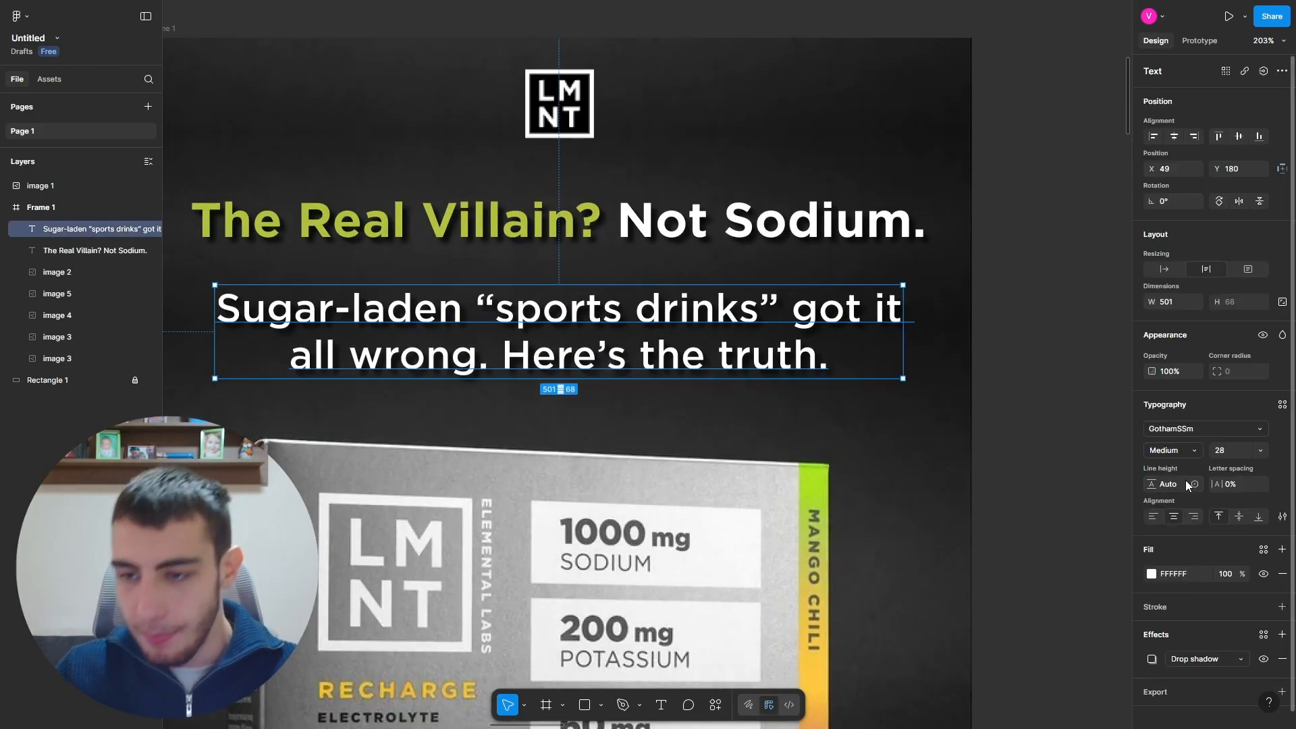
left_click(1240, 455)
type("26")
key("Return")
scroll(704, 372, "down", 5)
left_click(898, 338)
scroll(688, 337, "up", 1)
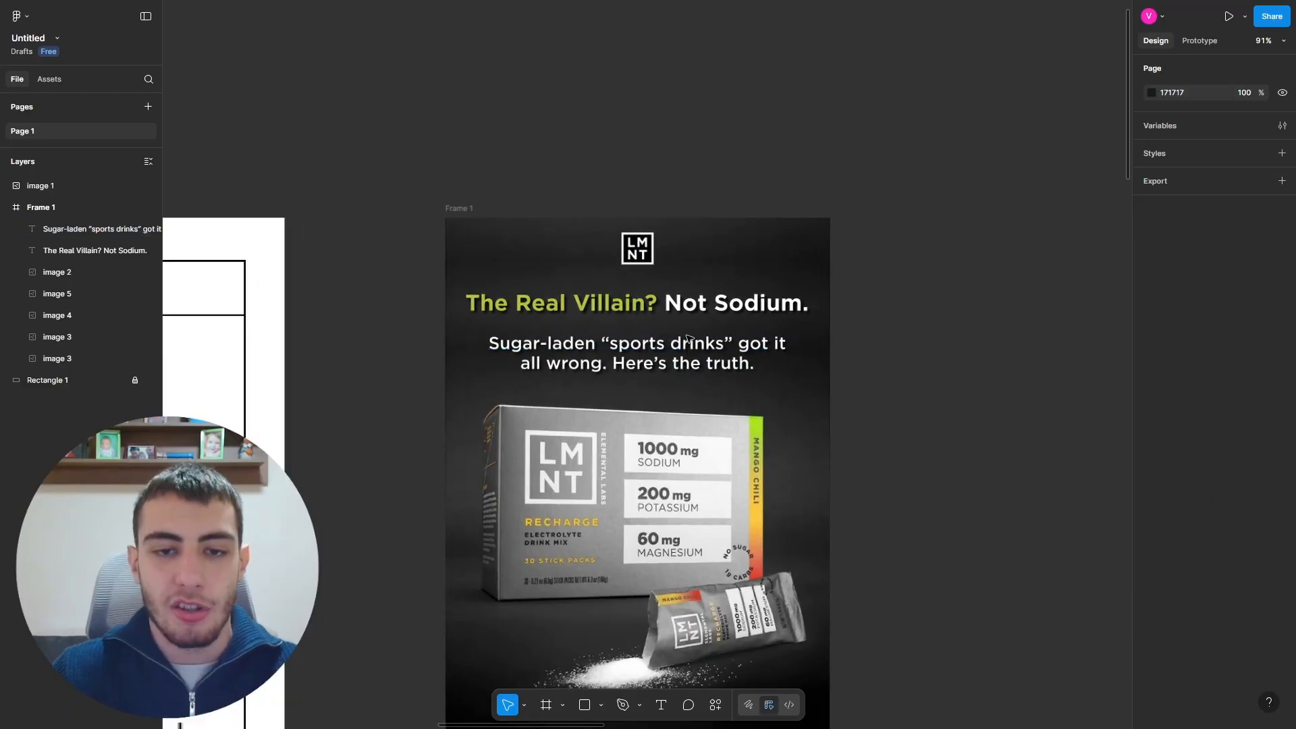
Step: Try a font size of 18 on the headline to compare it with the subheadline
scroll(687, 335, "up", 3)
left_click(687, 338)
left_click(972, 348)
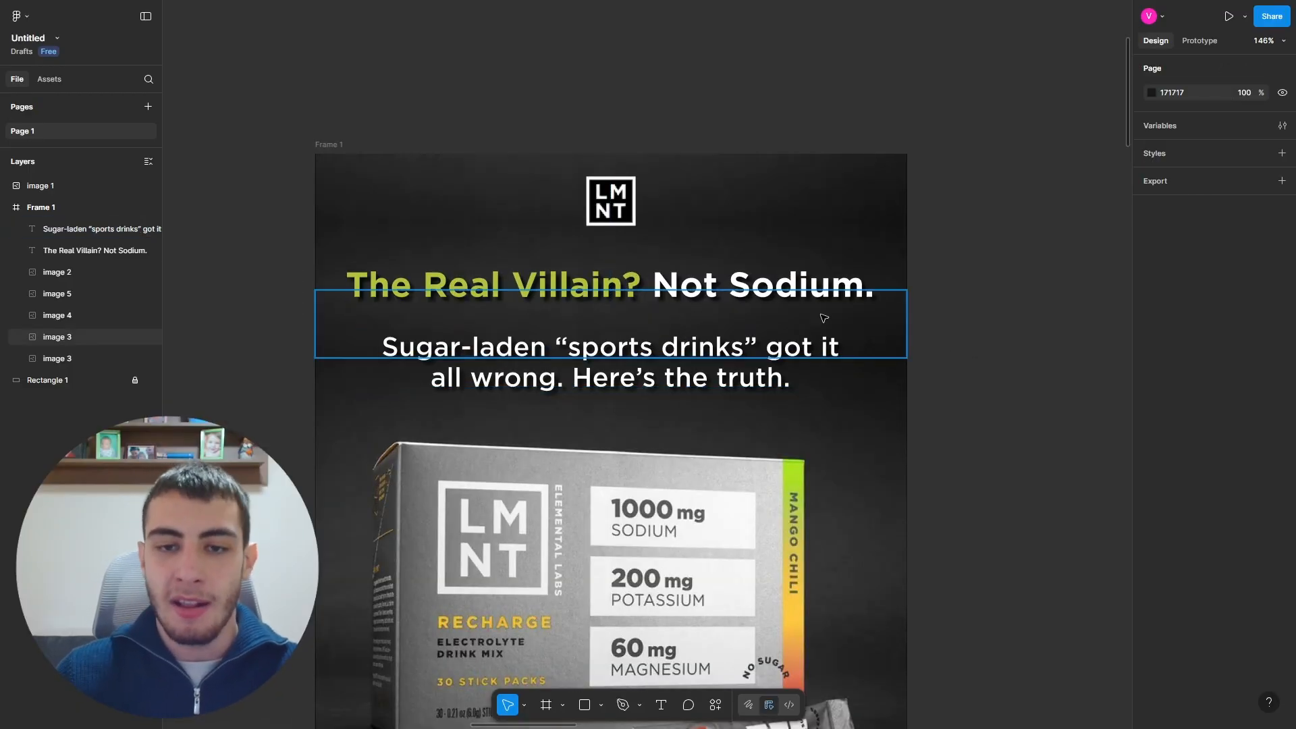
left_click(810, 286)
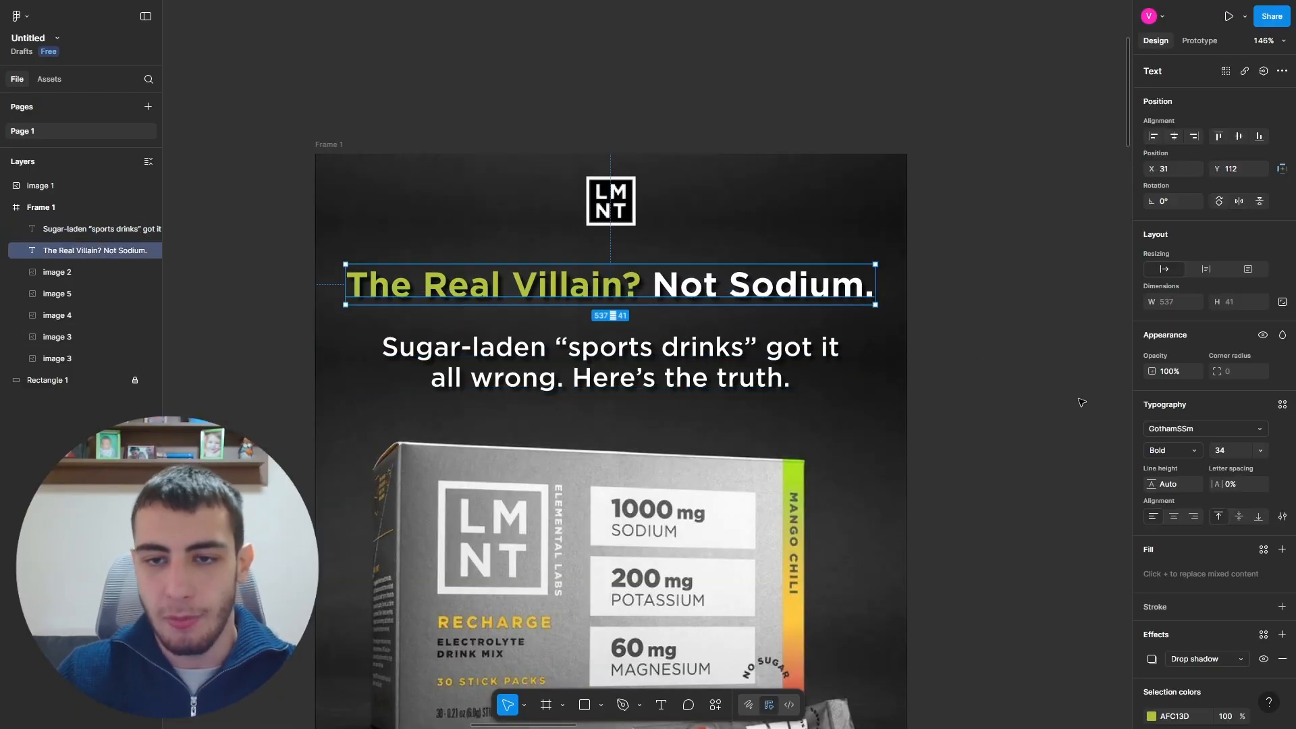
left_click(1239, 451)
key("Escape")
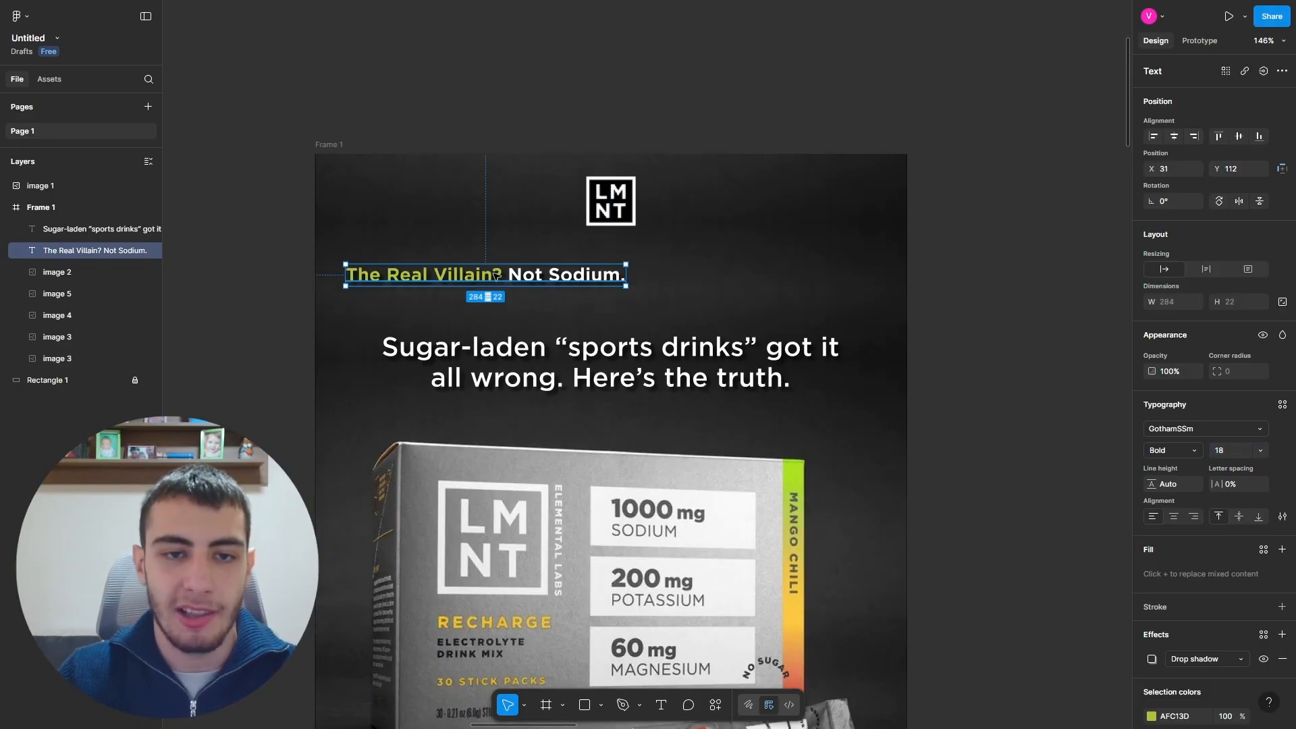
left_click(951, 316)
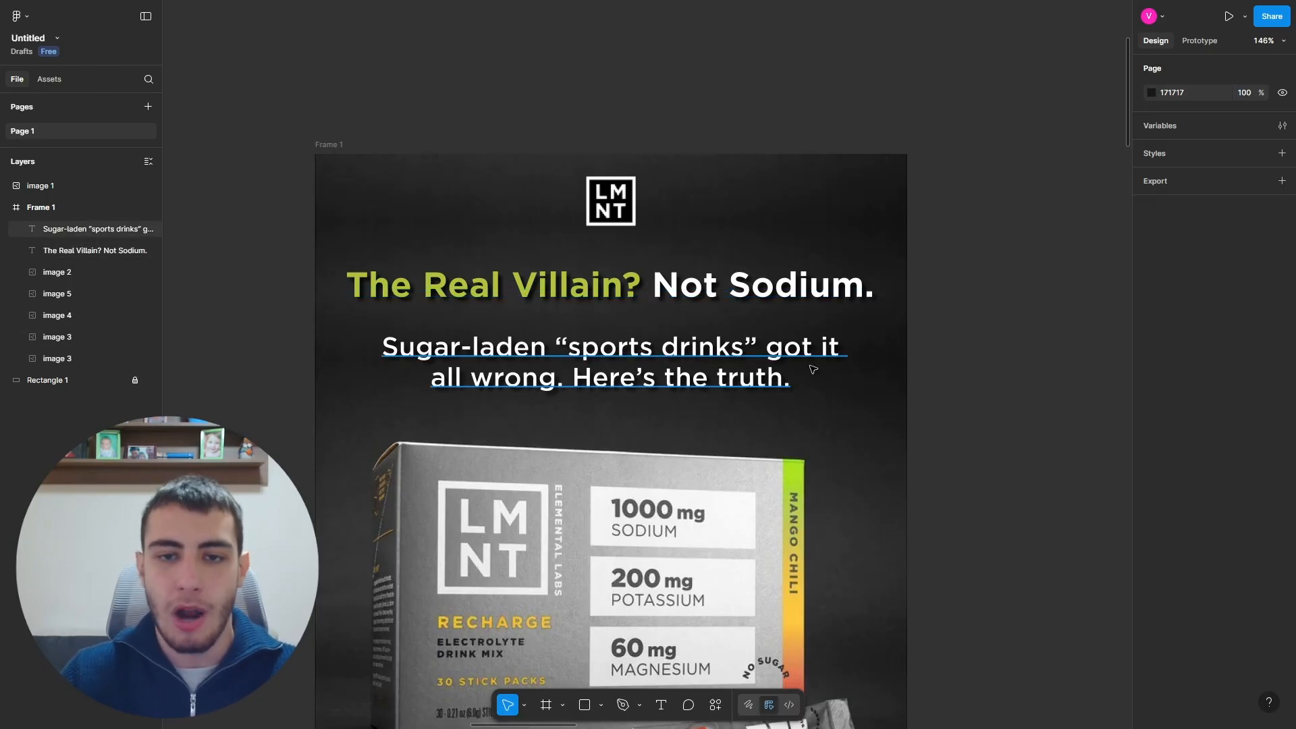
Step: Review the headline, subheadline and hero image in Frame 1 and the empty area below them
scroll(812, 369, "up", 1)
scroll(519, 316, "down", 5)
scroll(506, 437, "up", 3)
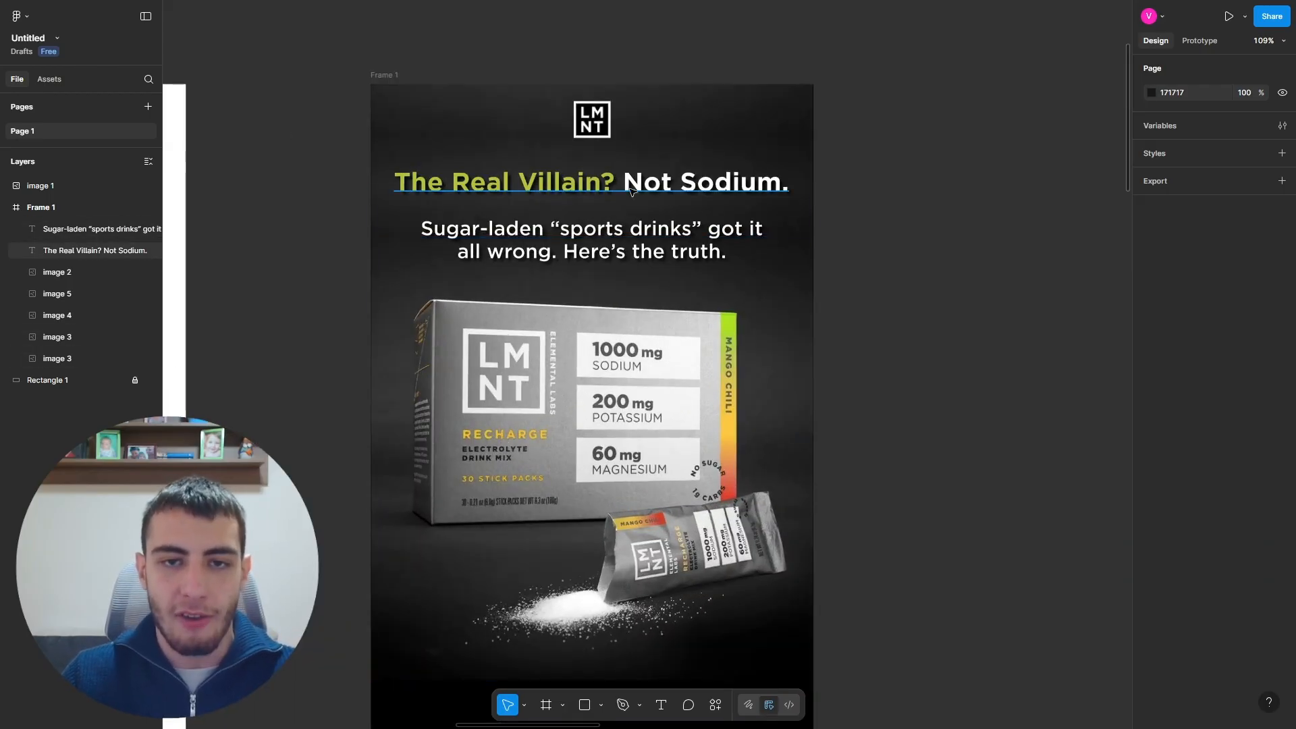
scroll(678, 258, "down", 2)
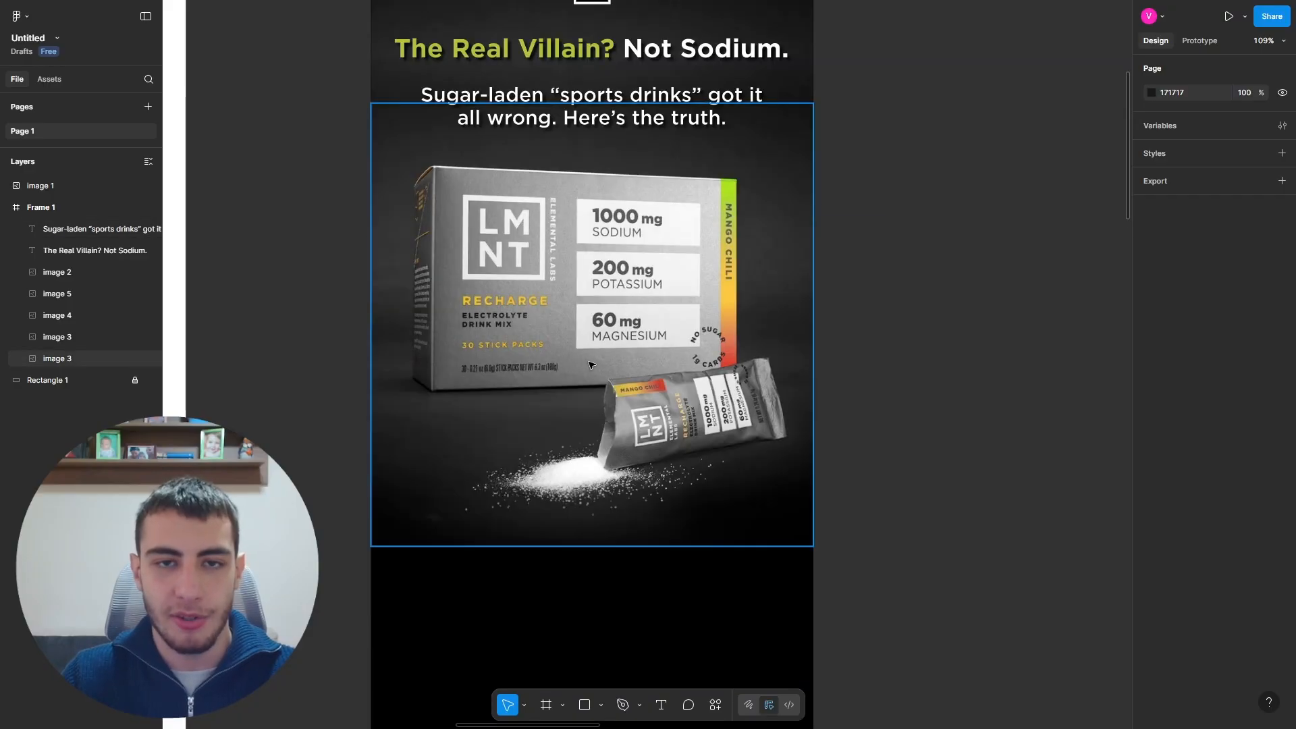
scroll(590, 365, "down", 2)
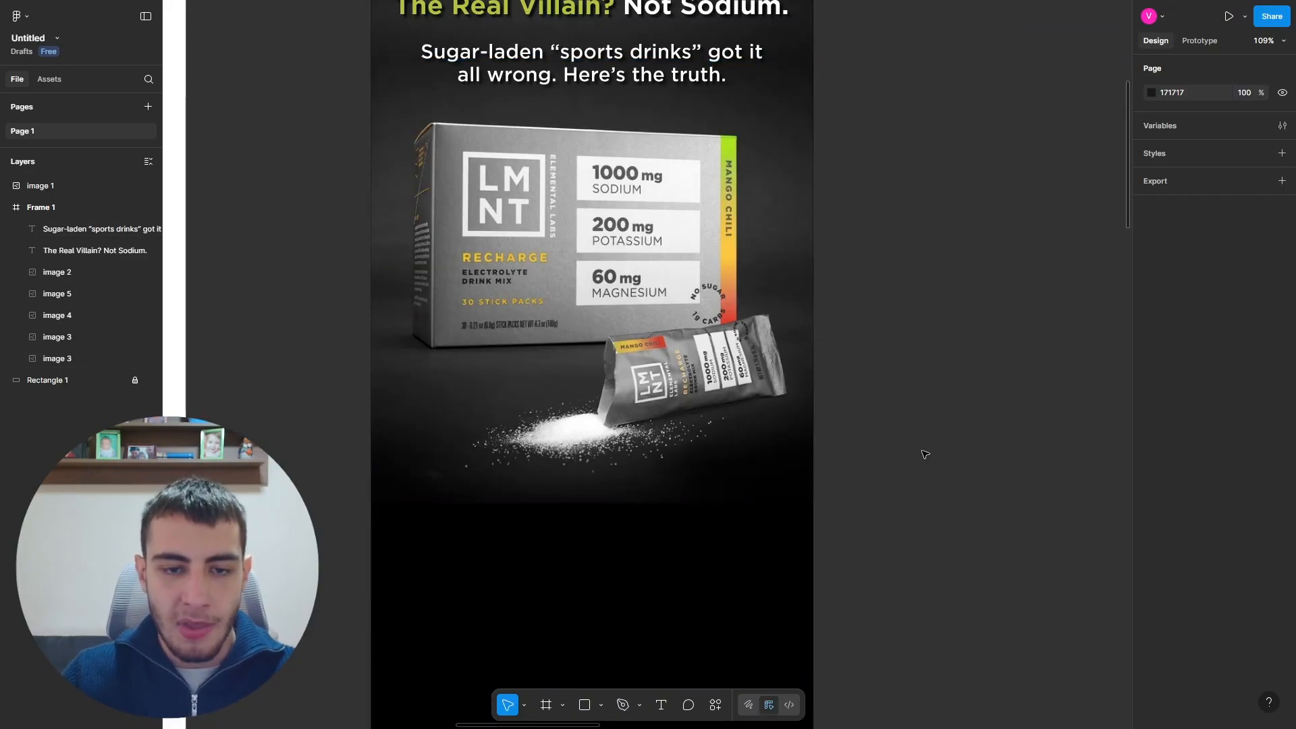
scroll(917, 455, "down", 4)
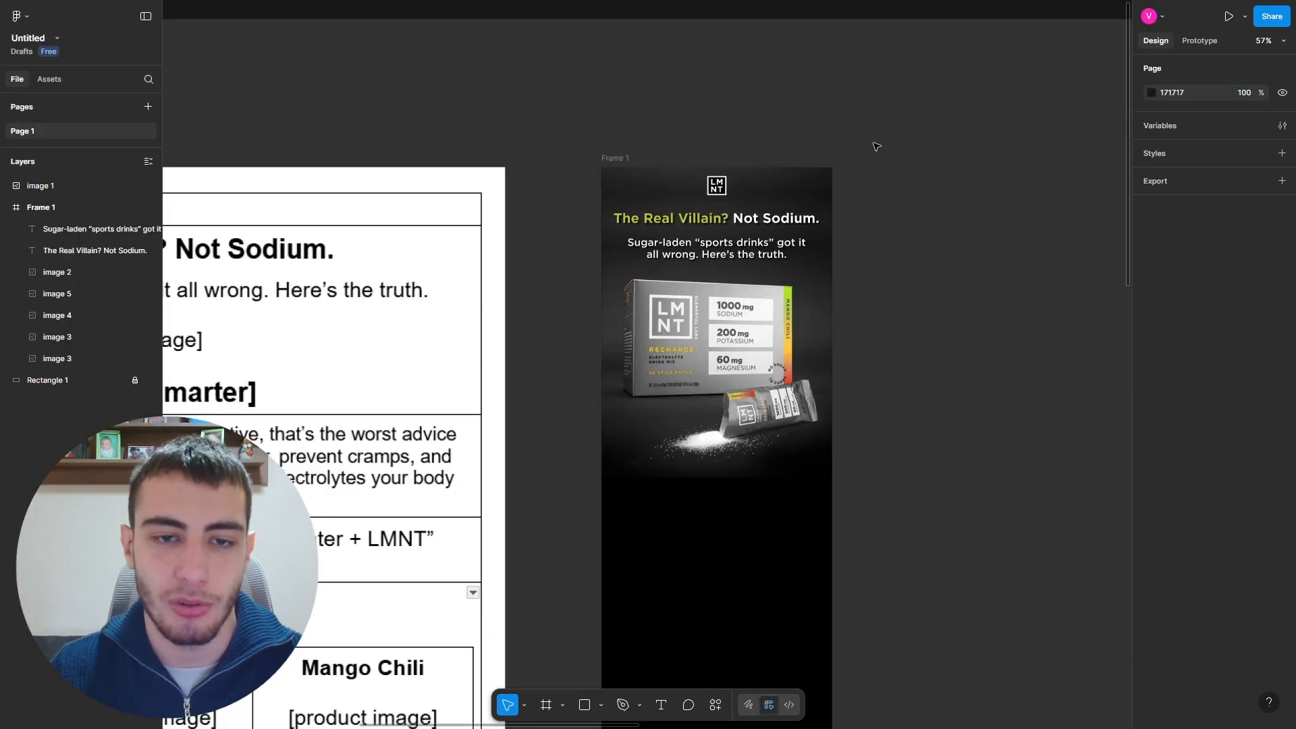
scroll(859, 274, "down", 4)
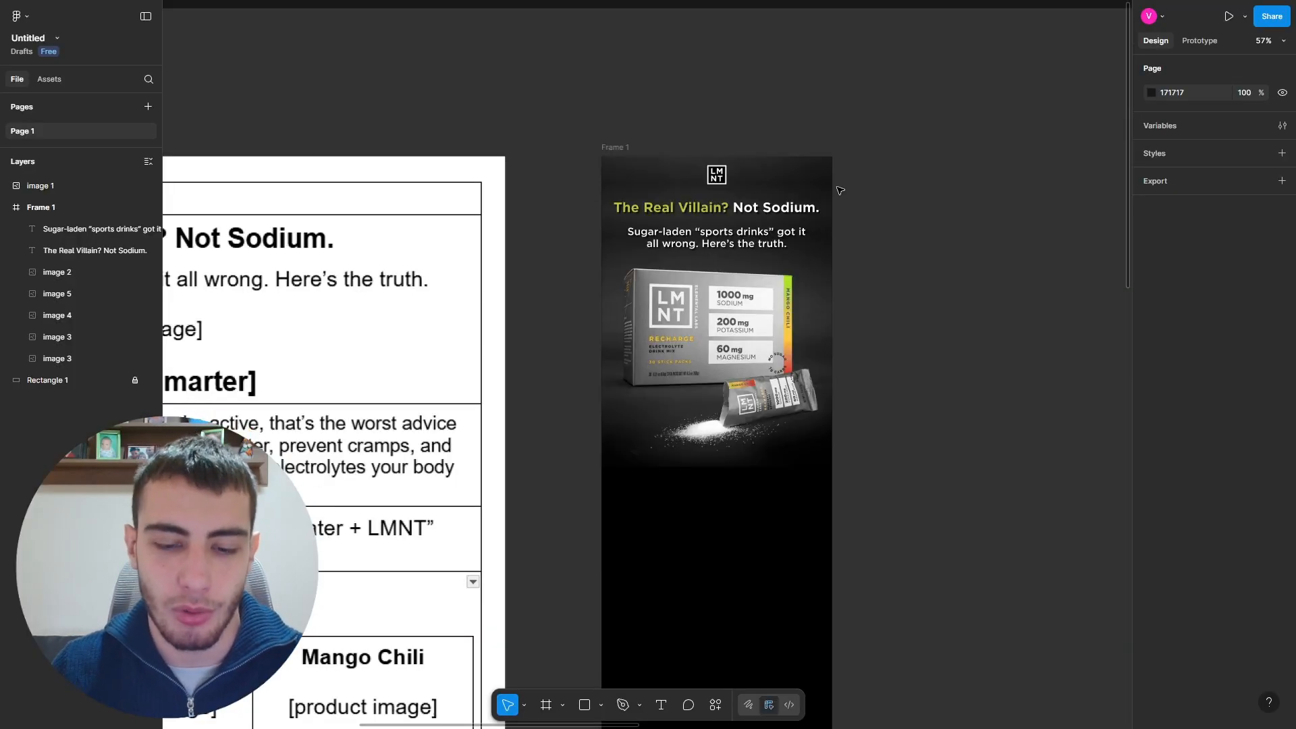
scroll(859, 274, "up", 4)
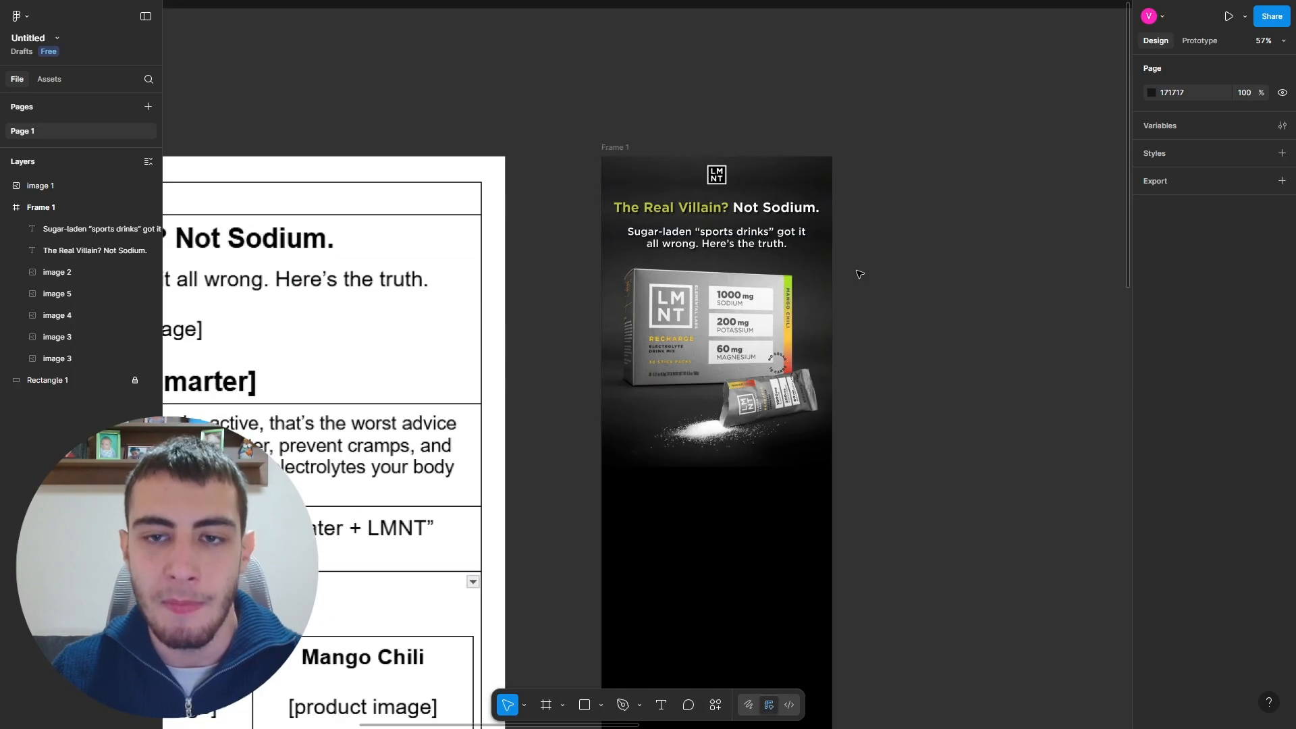
Step: Add a rectangle below the hero image in Frame 1 and resize it to about 266 by 78
left_click(584, 710)
left_click(688, 502)
scroll(719, 516, "up", 10)
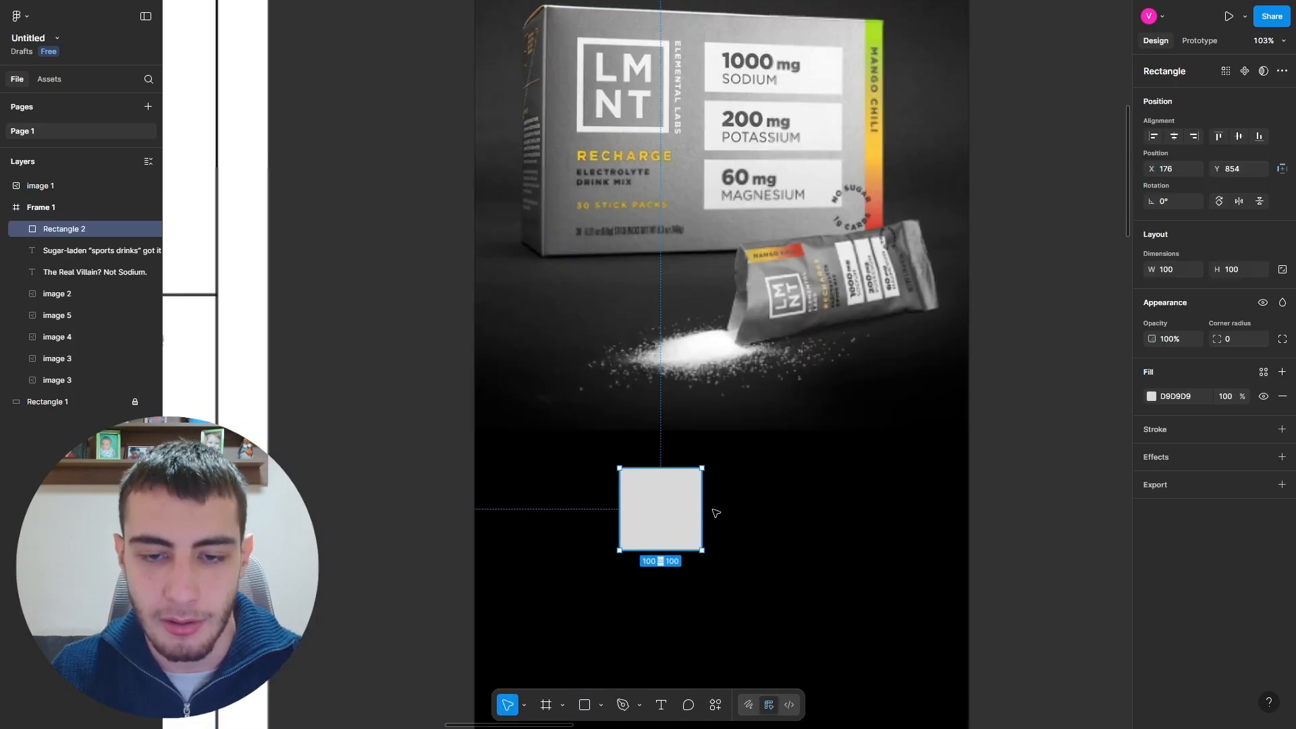
left_click_drag(694, 573, 912, 544)
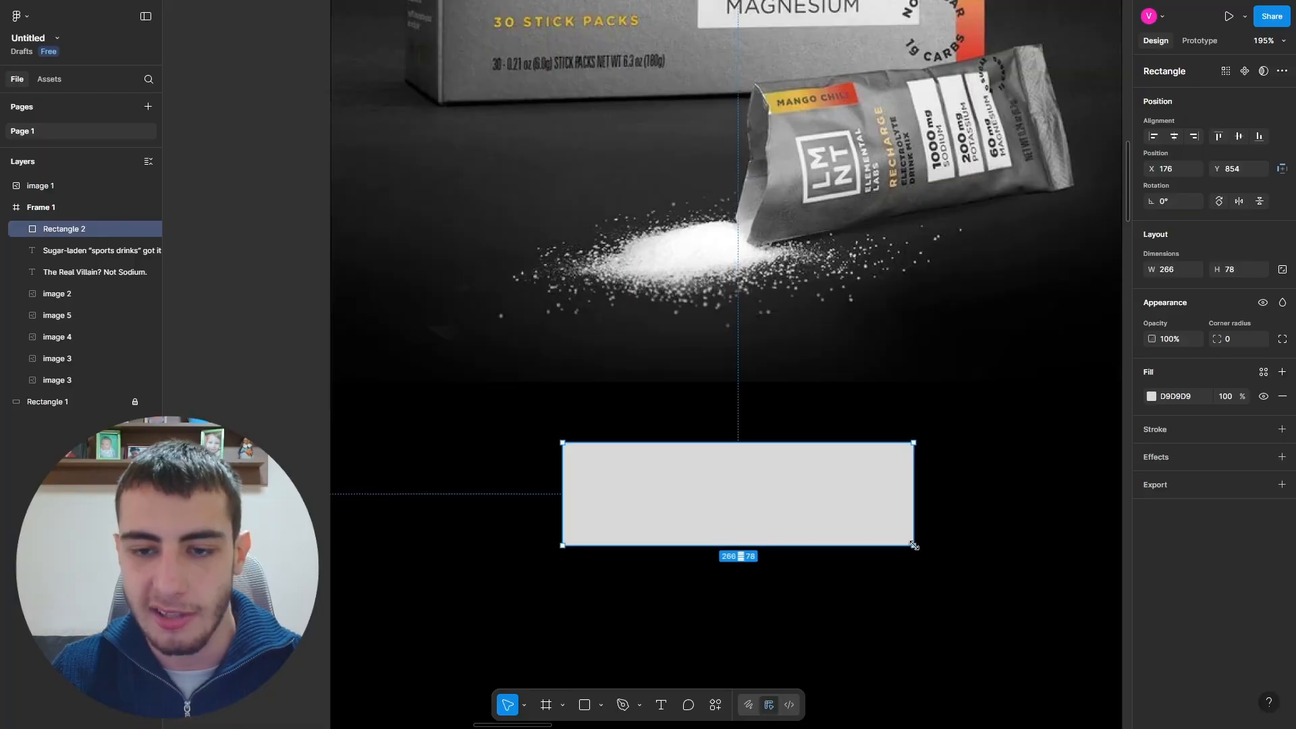
Step: Set the rectangle's corner radius to 50 and move it up to just below the spilled powder
scroll(524, 454, "down", 3)
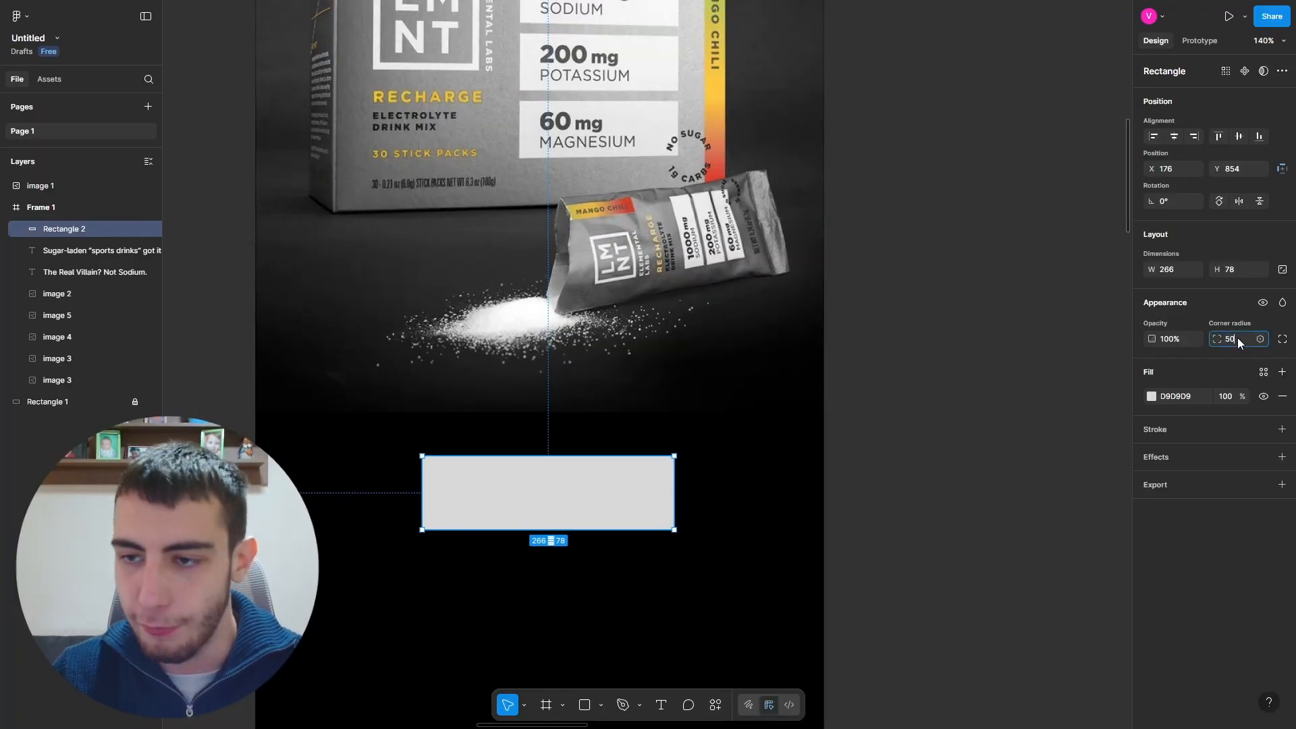
key("Return")
left_click(843, 485)
left_click(600, 505)
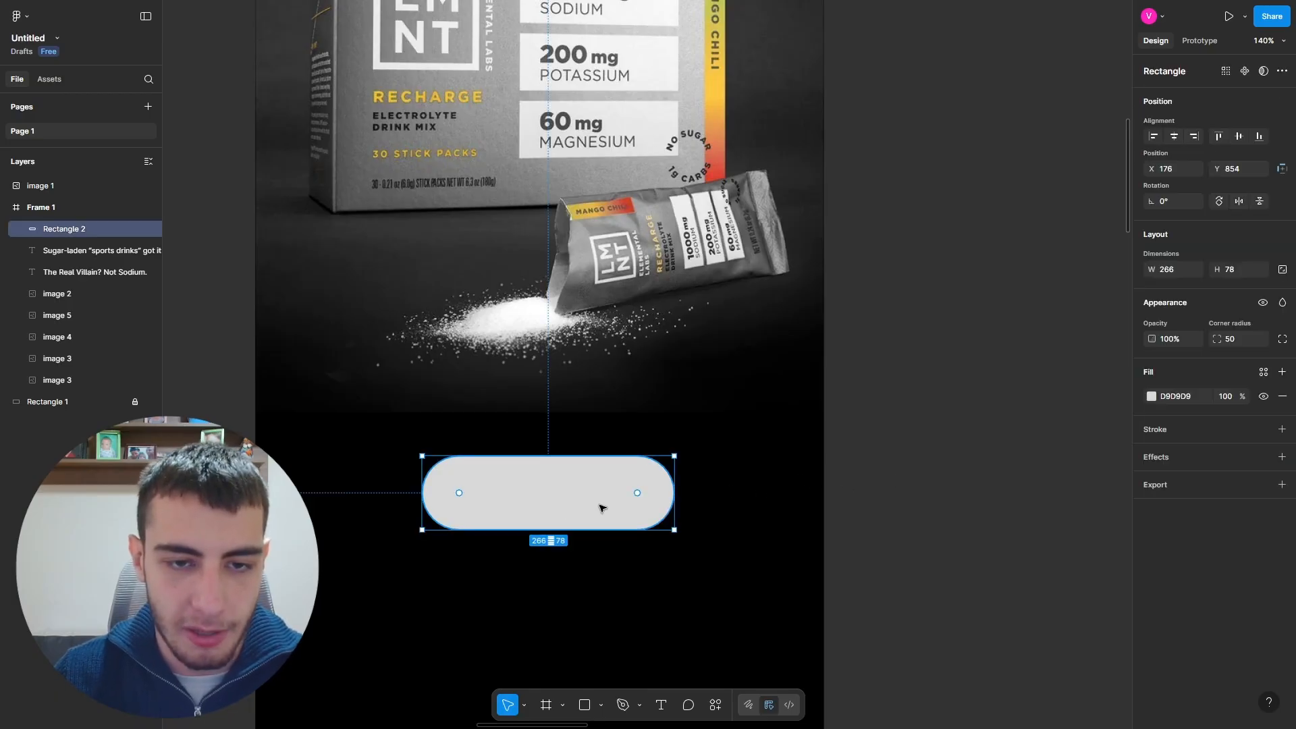
left_click_drag(600, 507, 559, 420)
left_click(699, 396)
scroll(699, 397, "up", 5)
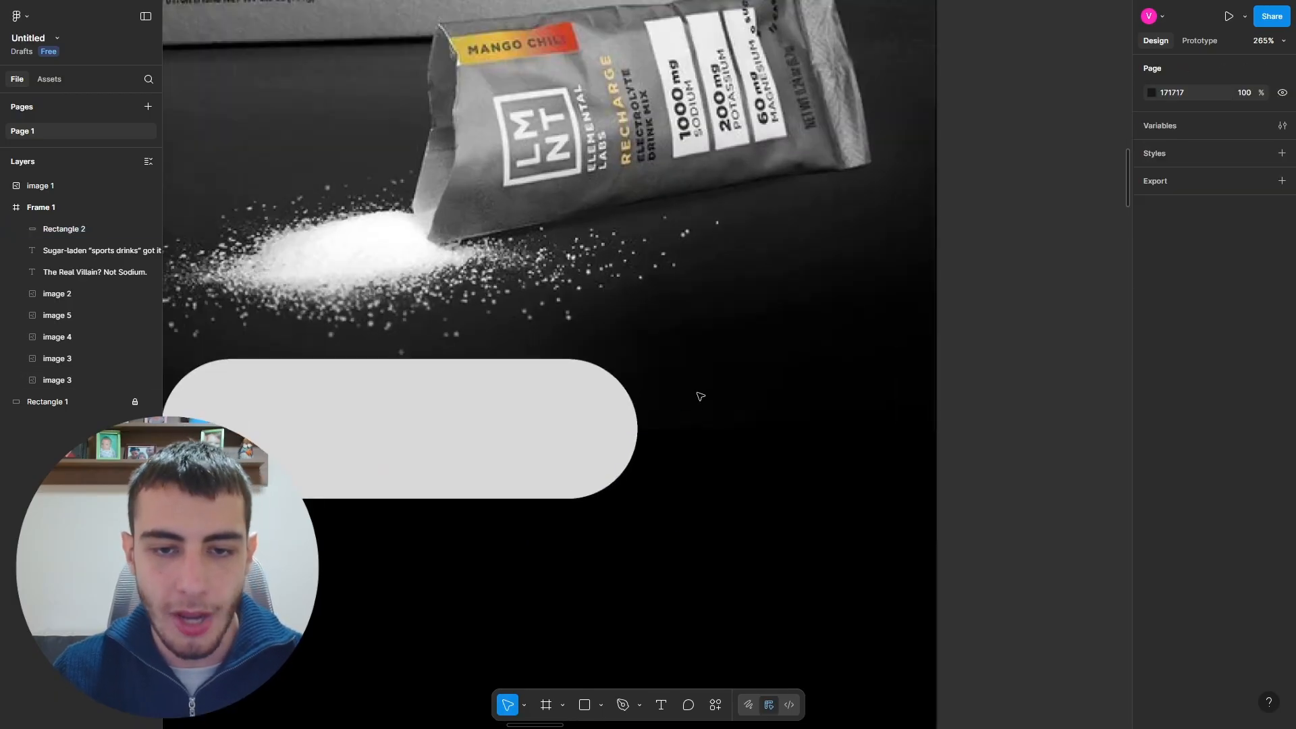
Step: Examine the headline, subheadline and hero image in Frame 1 together with the rounded rectangle below the powder
scroll(699, 396, "down", 5)
scroll(660, 390, "up", 3)
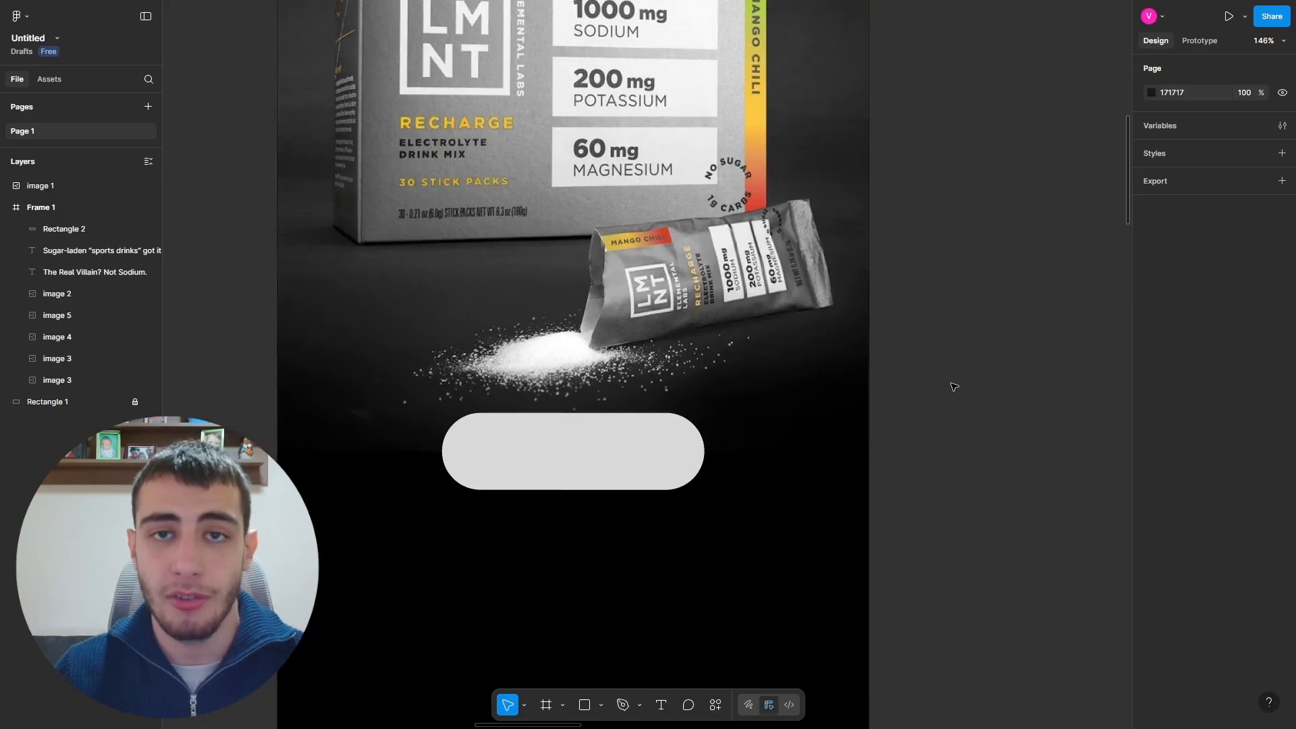
scroll(900, 415, "up", 3)
scroll(894, 417, "up", 1)
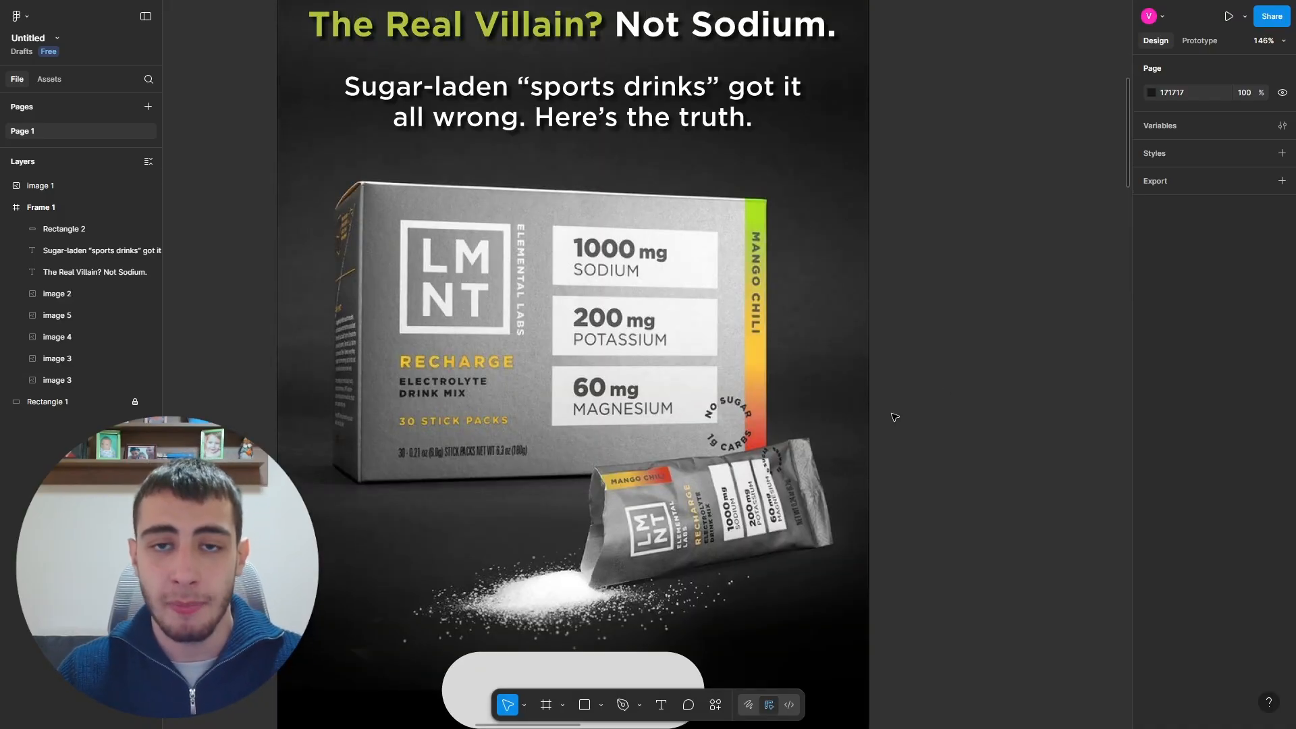
scroll(594, 237, "up", 1)
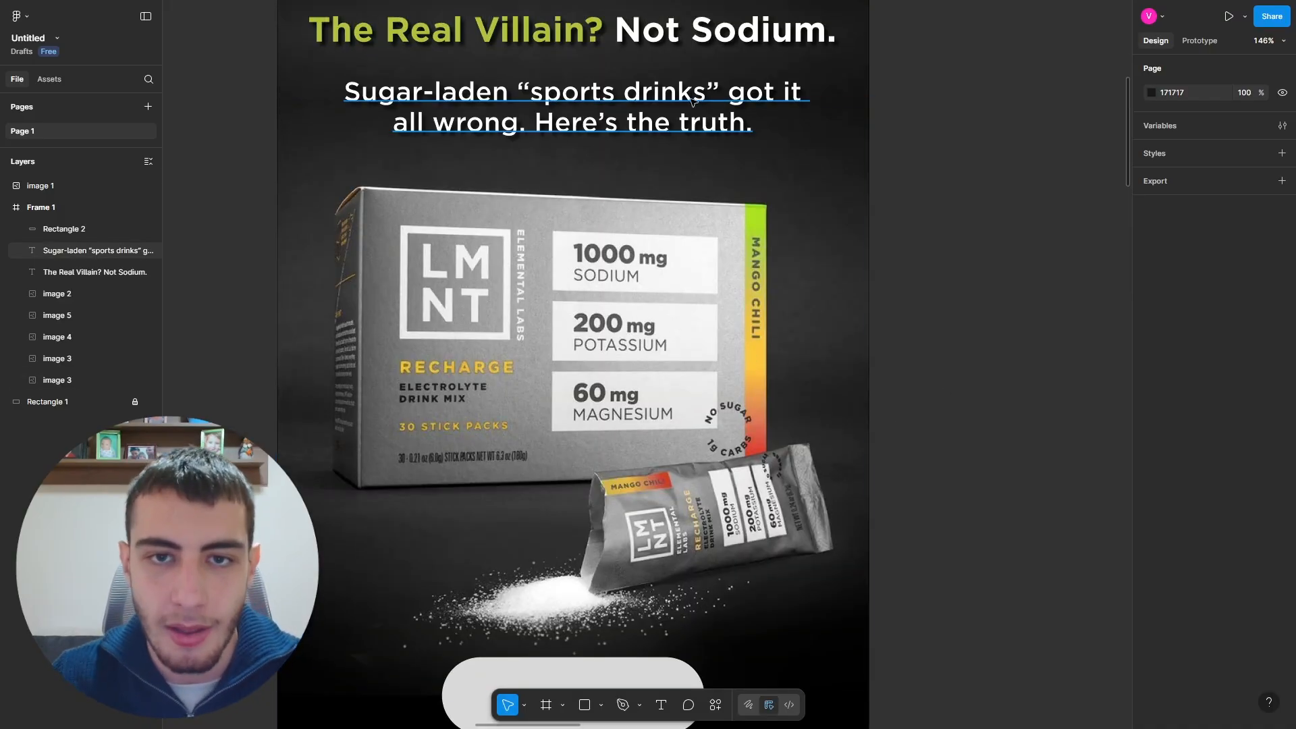
left_click(574, 101)
scroll(1263, 451, "down", 1)
left_click(955, 137)
scroll(783, 201, "up", 3)
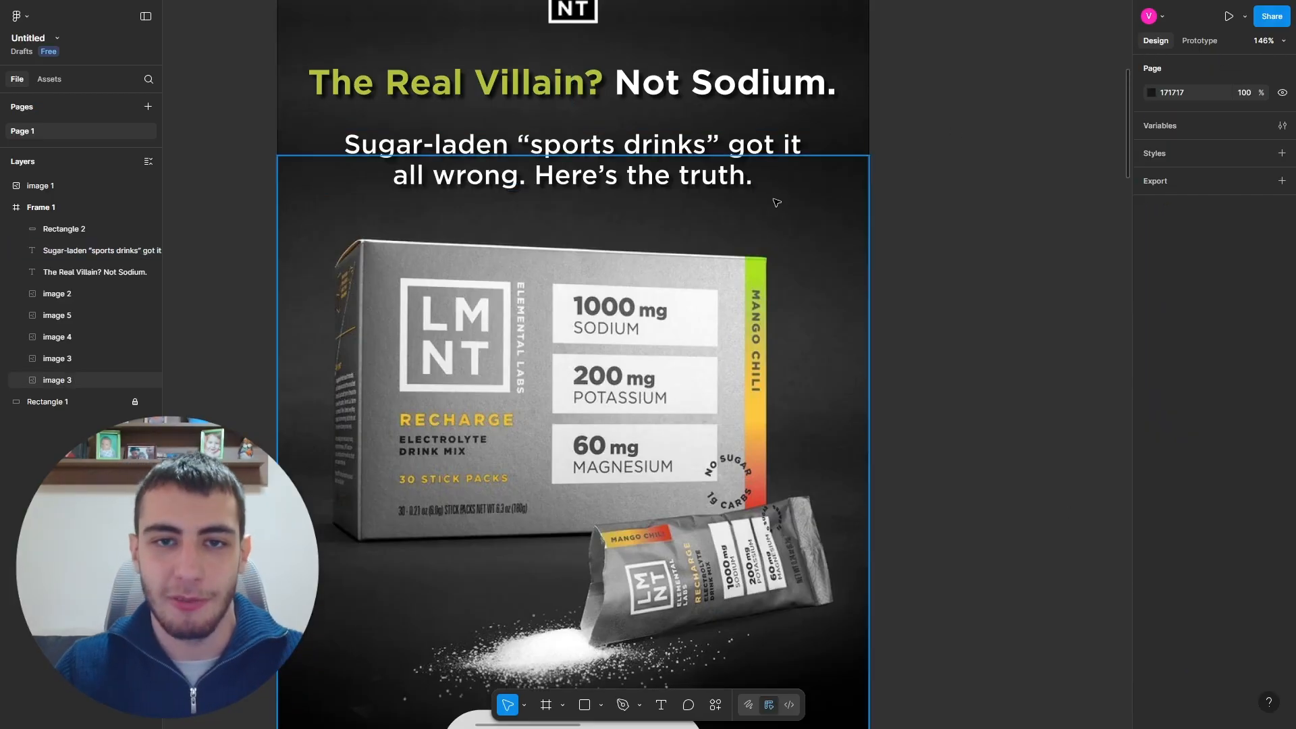
scroll(638, 241, "up", 2)
scroll(795, 282, "down", 3)
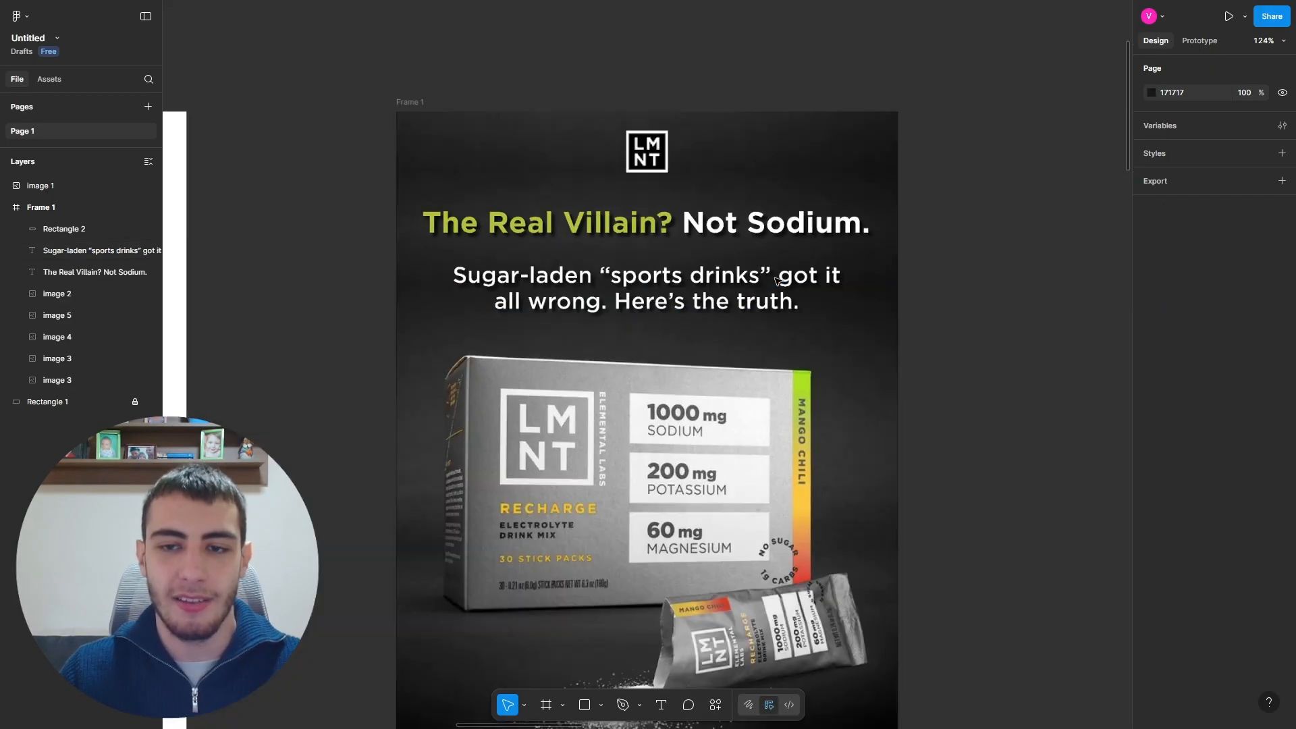
Step: Remove the drop shadow effect from the "Sugar-laden" subheadline text
left_click(796, 286)
scroll(860, 324, "up", 3)
scroll(1208, 553, "down", 1)
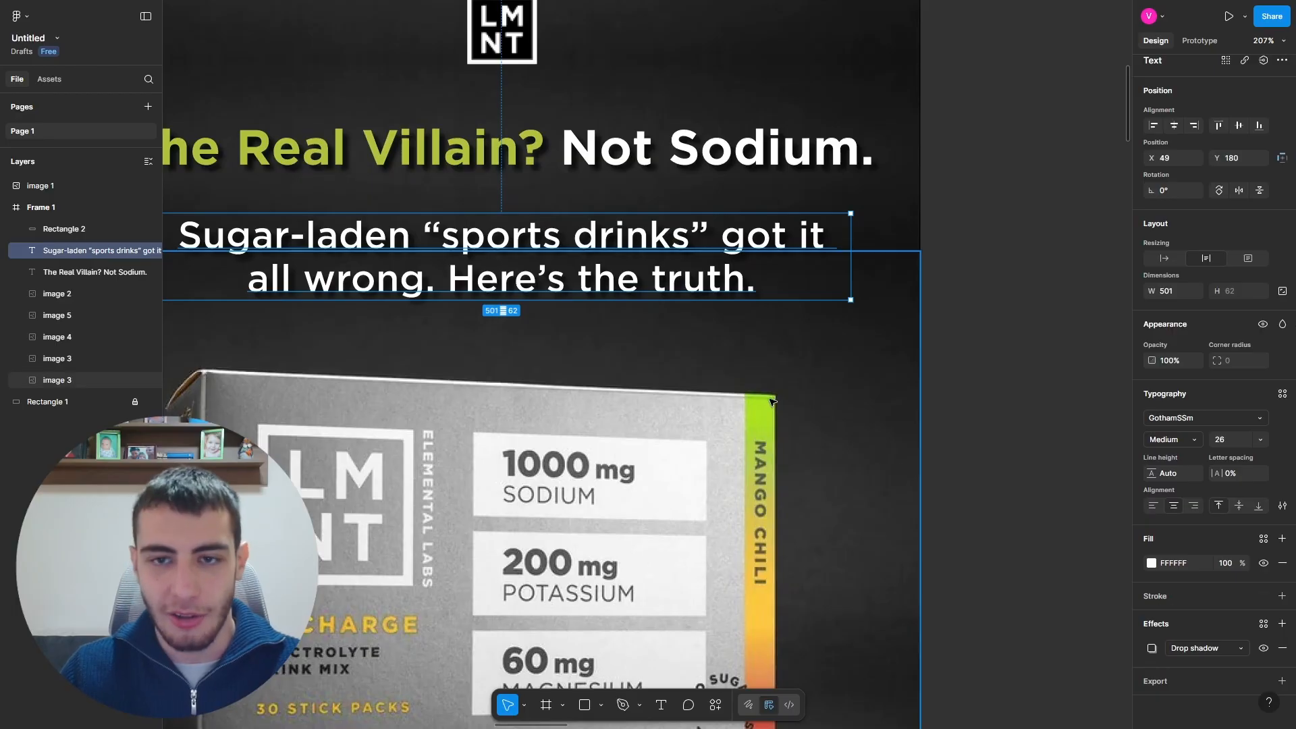
left_click(1282, 648)
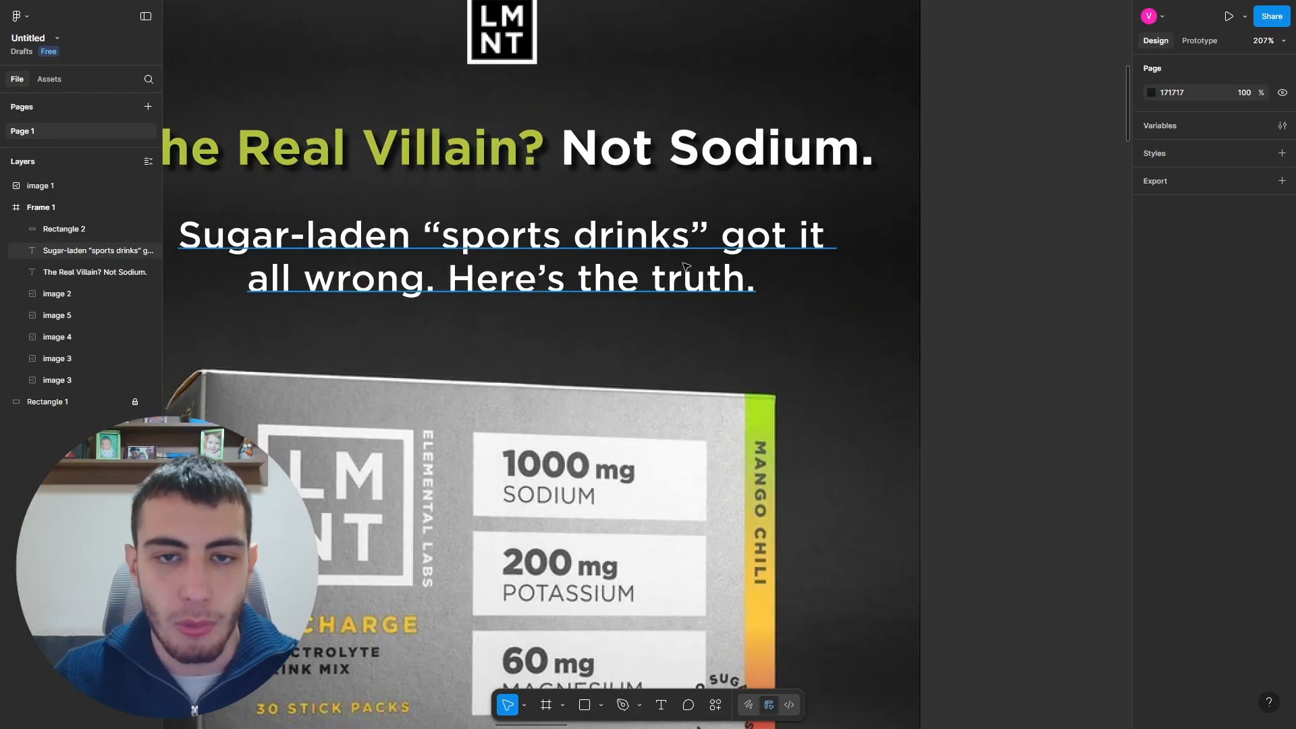
left_click(1009, 433)
Step: Widen the rounded rectangle below the spilled powder to 278, keeping it centred in the frame
scroll(863, 375, "down", 3)
scroll(877, 391, "down", 3)
scroll(893, 405, "up", 2)
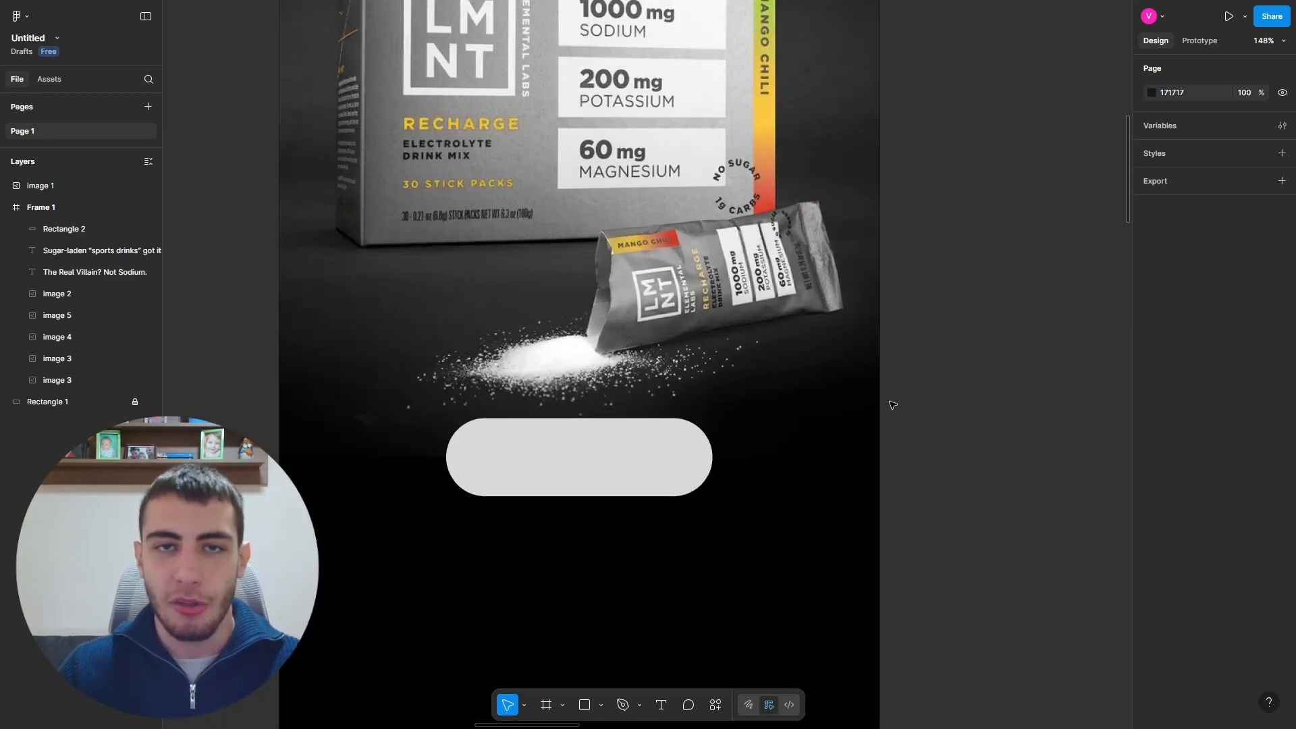
left_click(654, 445)
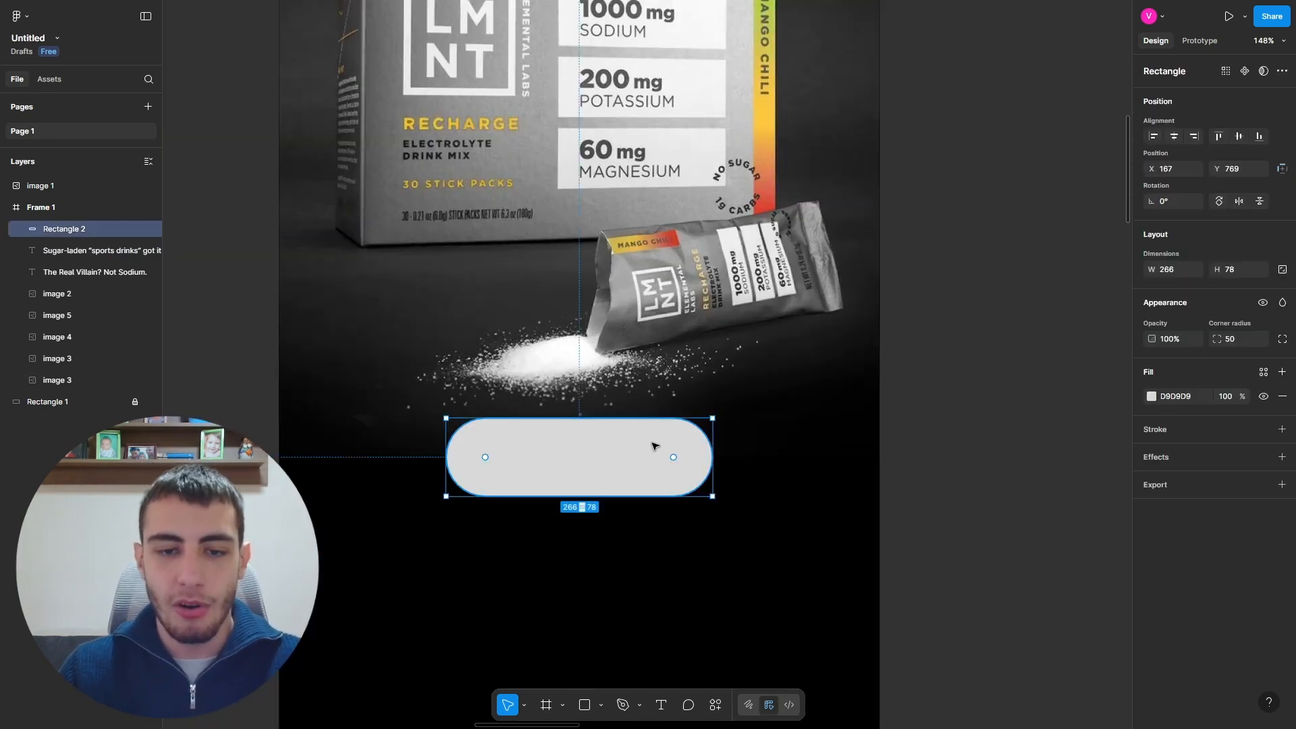
left_click(940, 409)
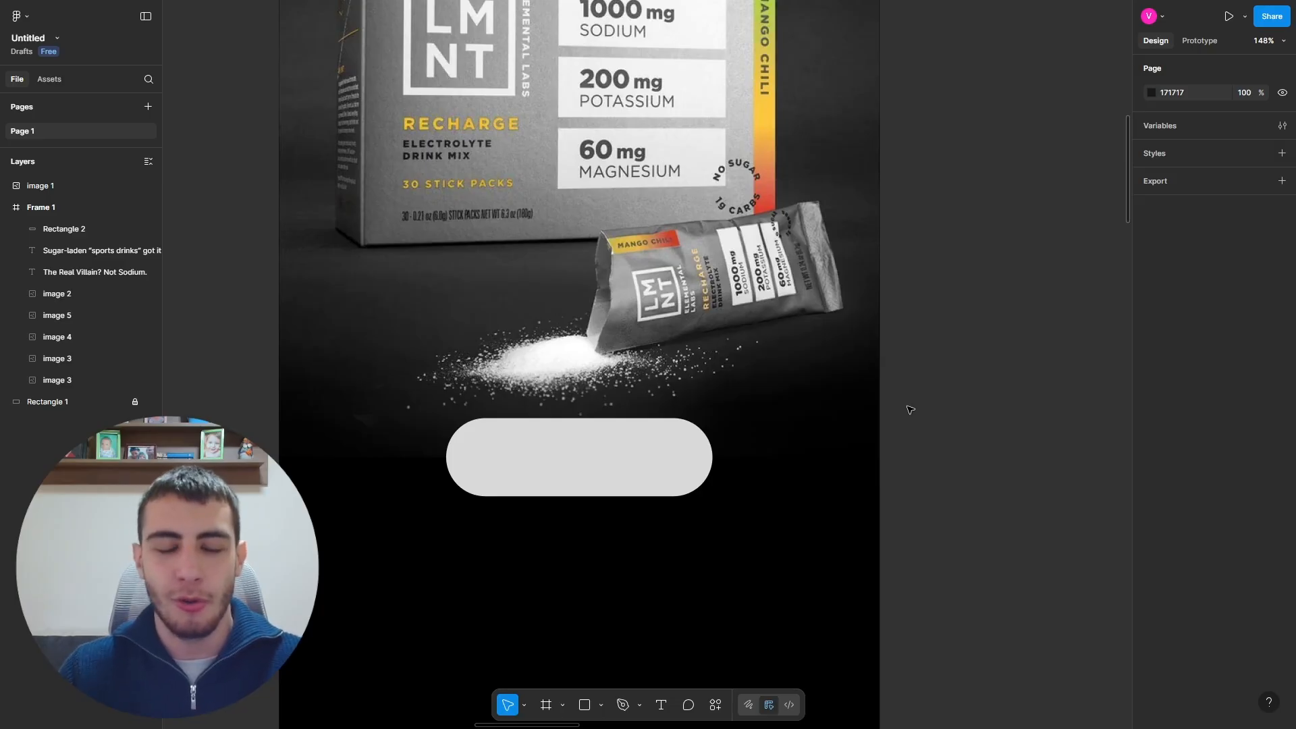
scroll(909, 410, "up", 3)
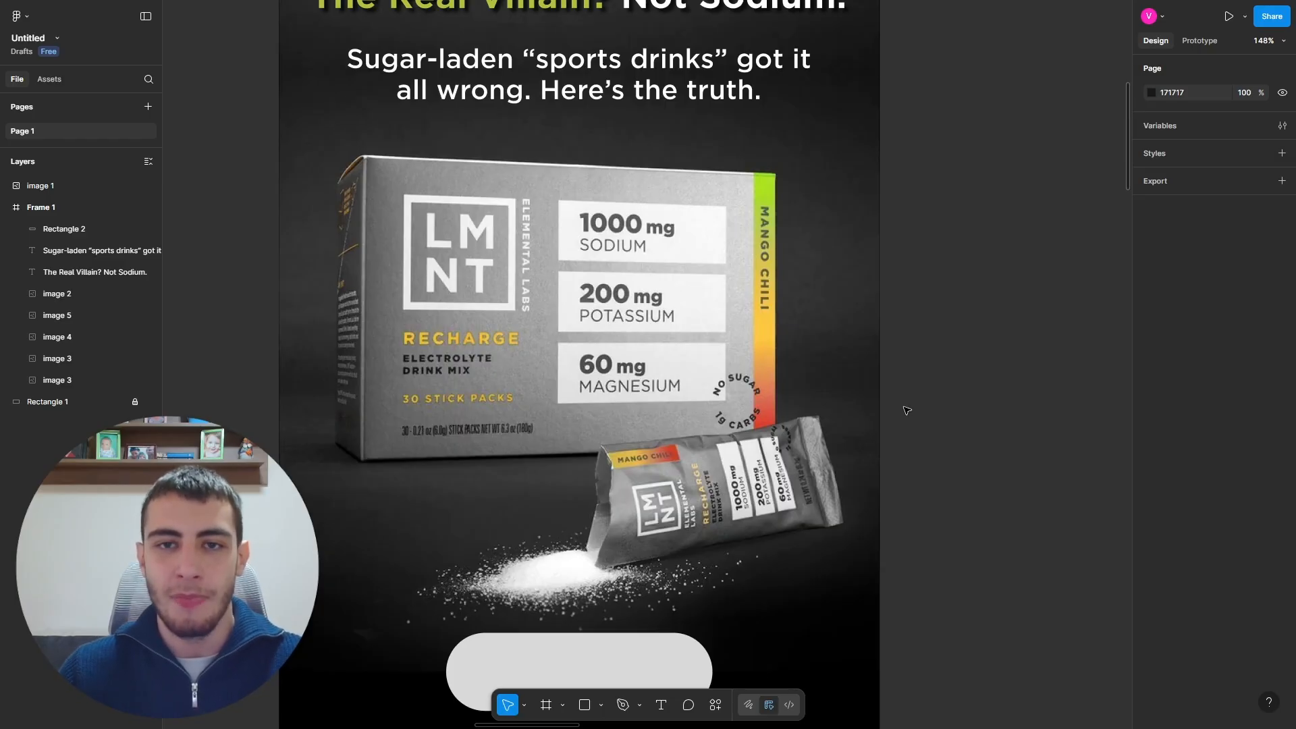
scroll(896, 410, "down", 4)
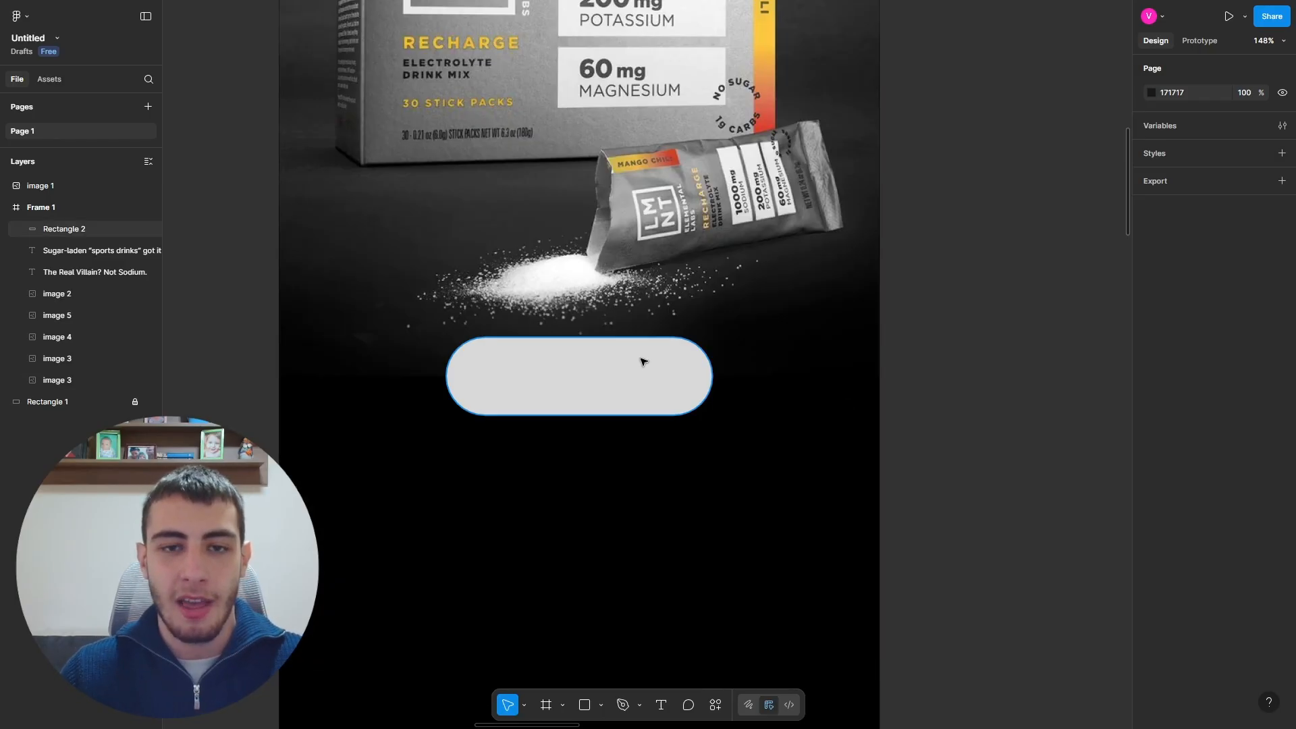
left_click(705, 400)
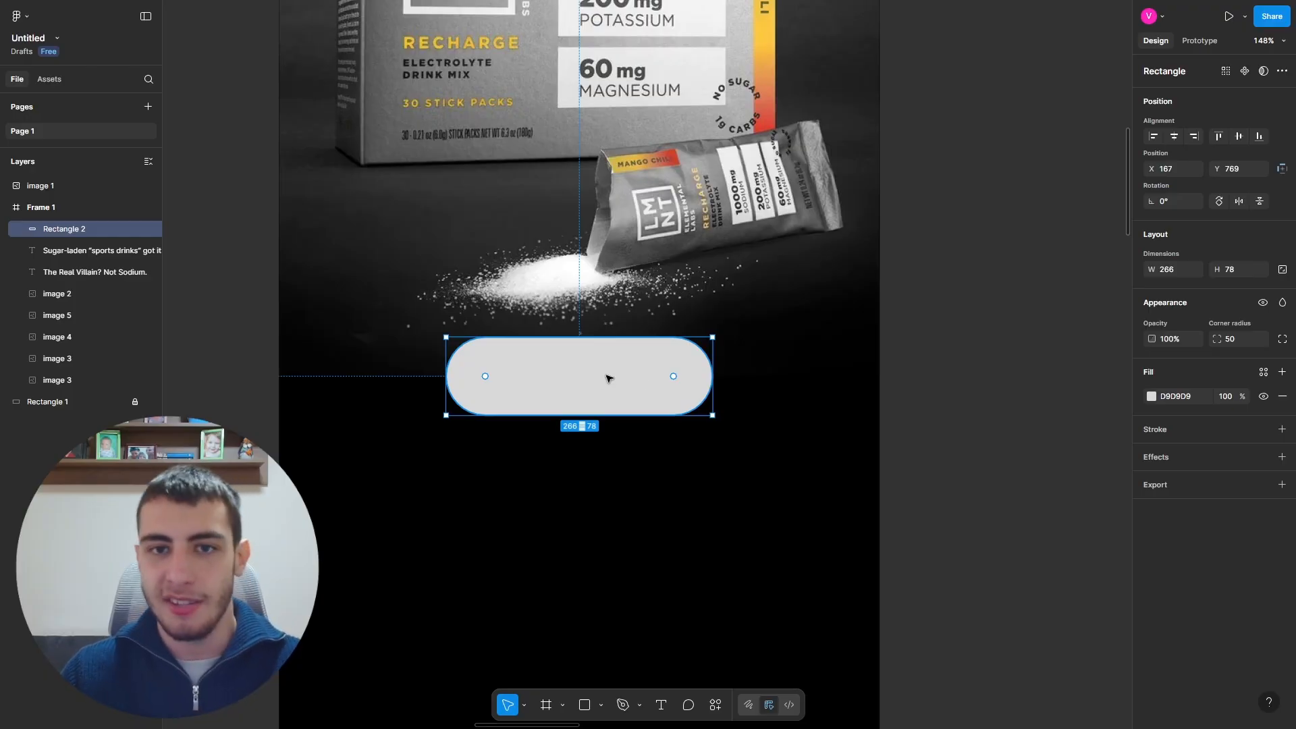
left_click_drag(713, 387, 646, 386)
left_click(946, 384)
scroll(656, 385, "up", 5)
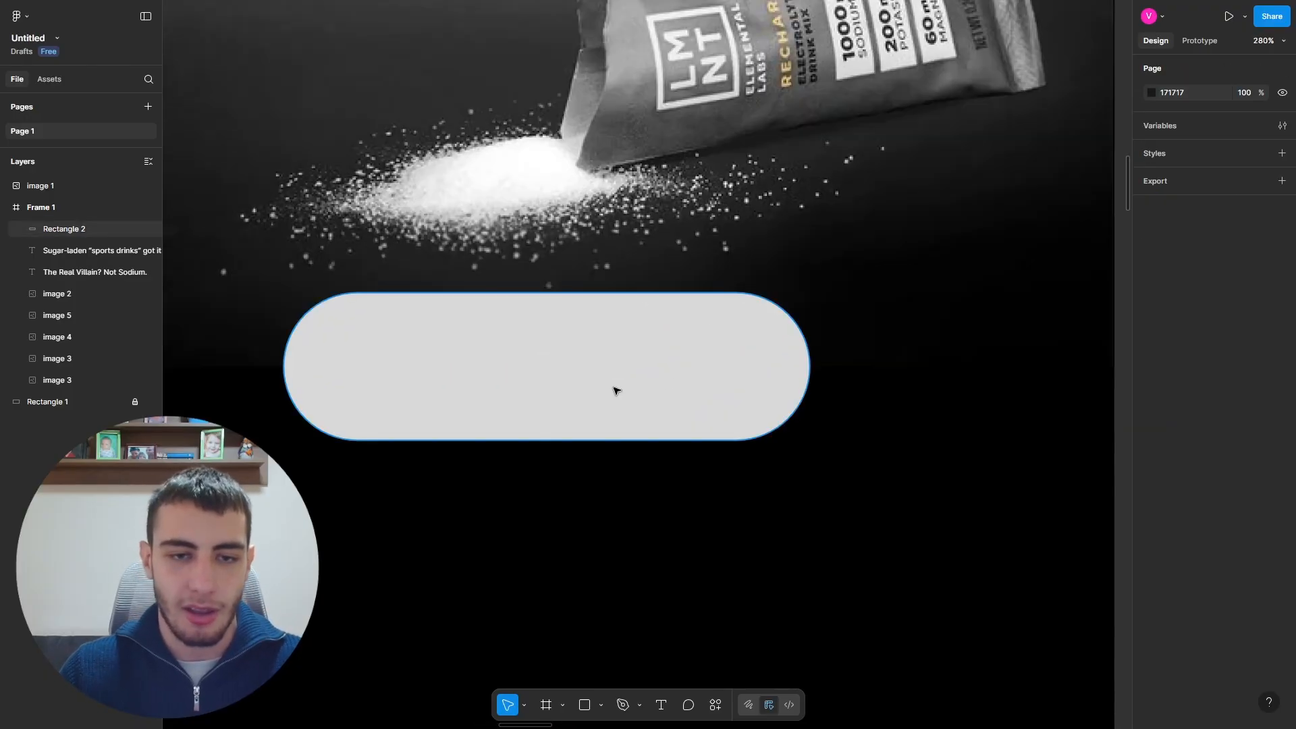
Step: Fill the rounded rectangle with the headline's green, AFC13D, from the colours on this page
left_click(614, 387)
left_click(1151, 396)
left_click(1018, 699)
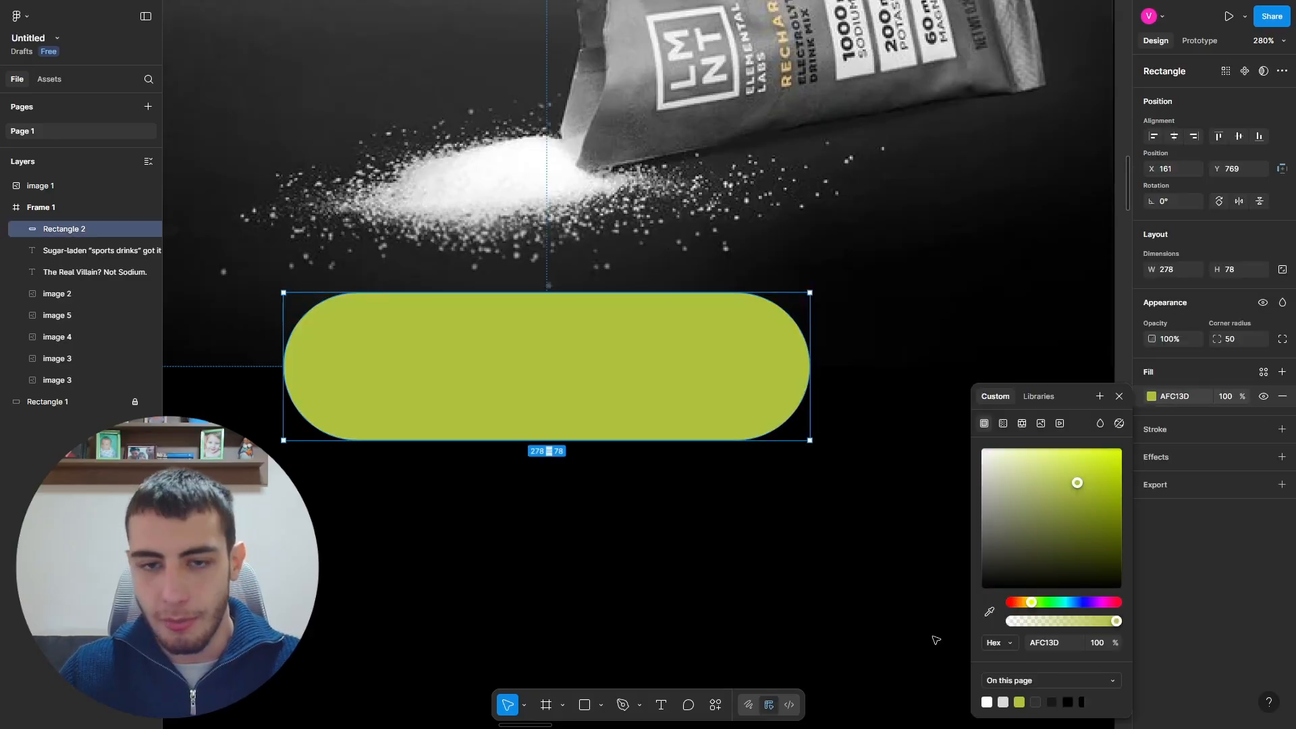
scroll(661, 460, "down", 6)
left_click(875, 405)
scroll(626, 405, "up", 4)
Step: Add the text "Hydrate Smarter" on the green rounded rectangle, following the wireframe's button wording
key("t")
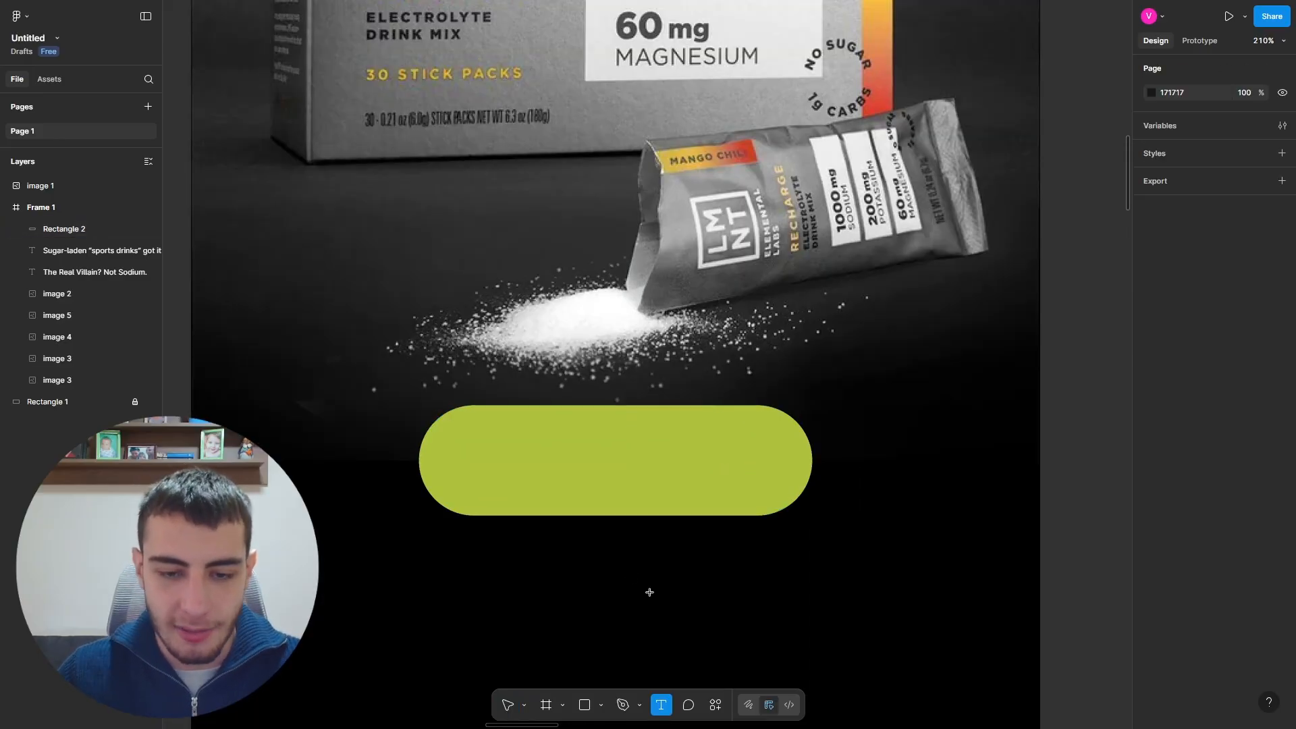
left_click(610, 466)
type("Hydra")
scroll(679, 467, "down", 5)
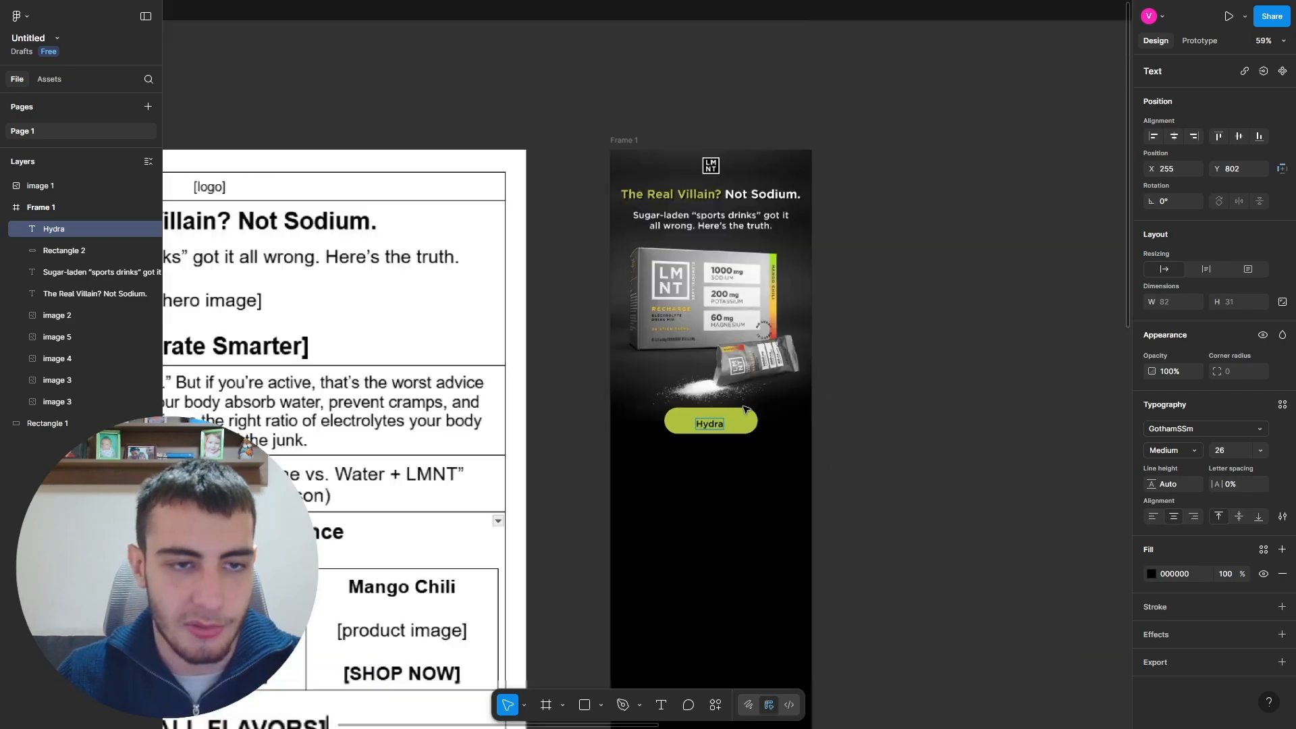
scroll(805, 435, "up", 3)
scroll(805, 435, "up", 3)
type("te Smarter")
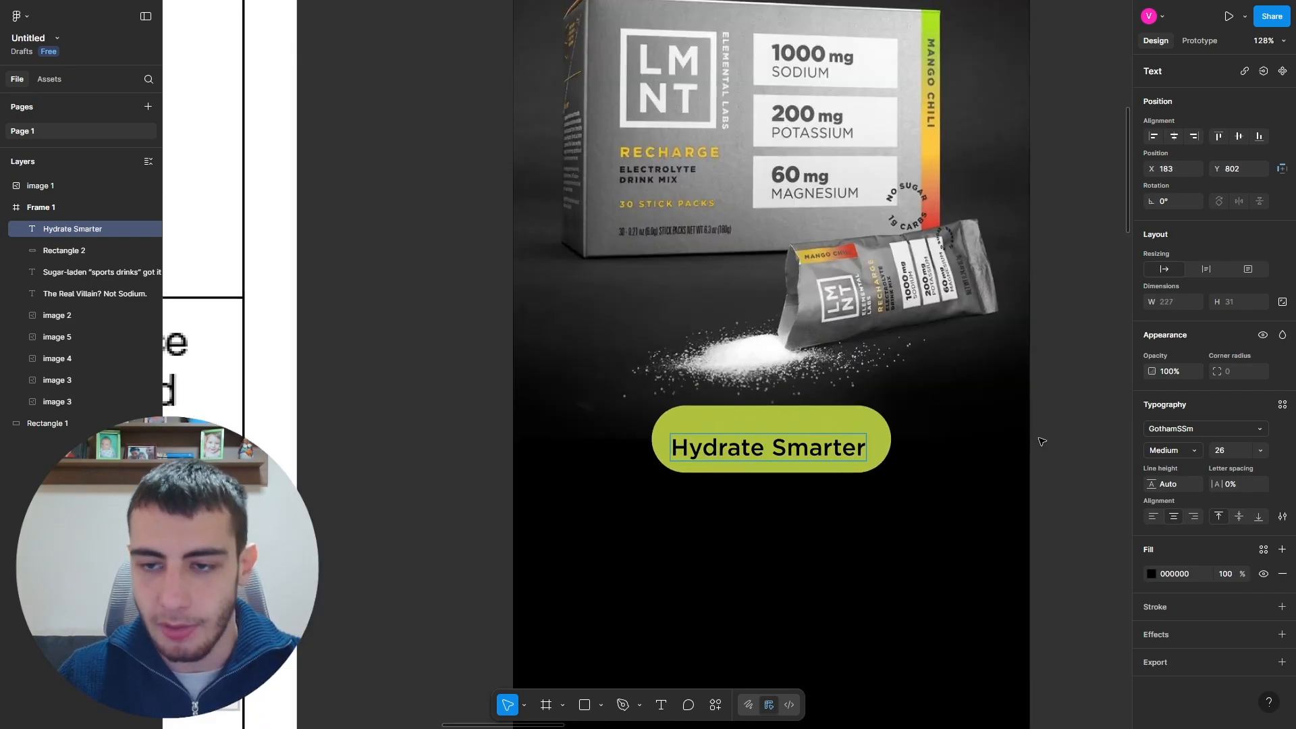
Step: Centre the "Hydrate Smarter" text on the green button and set its font weight to Bold
scroll(838, 443, "up", 3)
left_click_drag(695, 454, 698, 434)
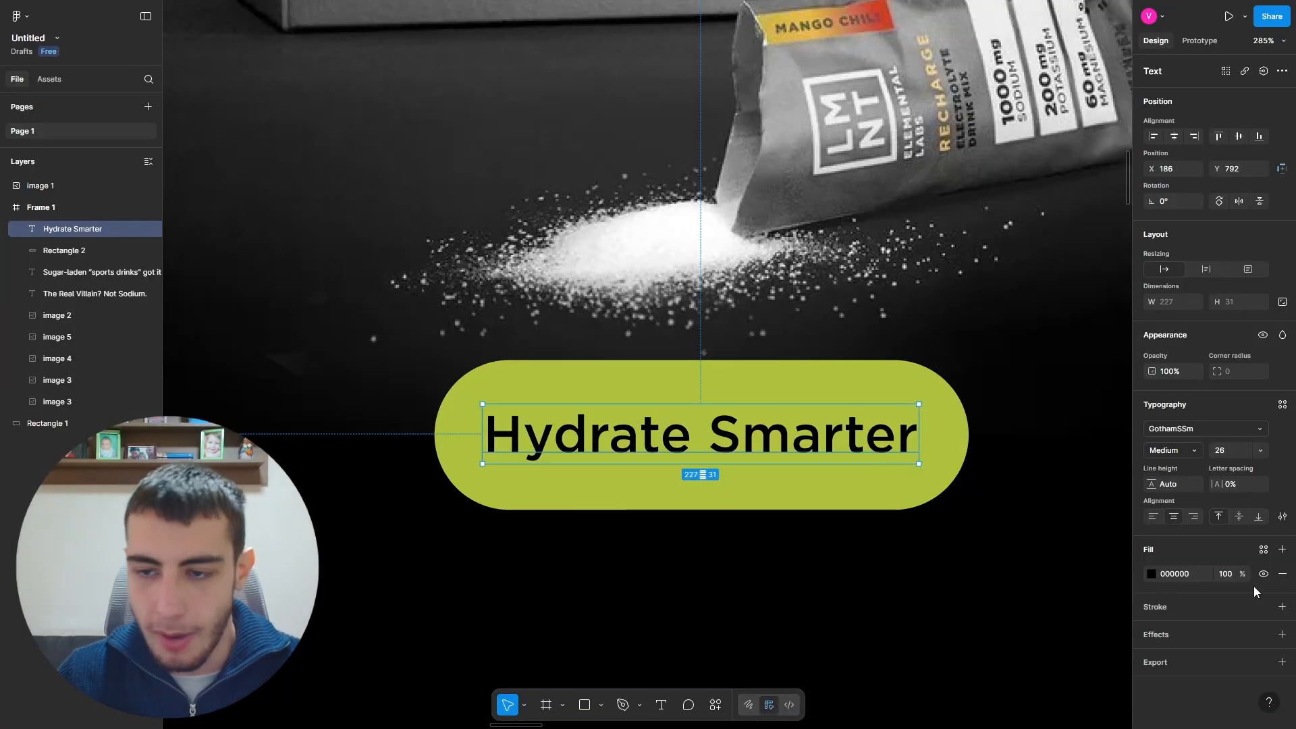
left_click(1179, 455)
left_click(1190, 388)
scroll(555, 399, "down", 4)
left_click(946, 437)
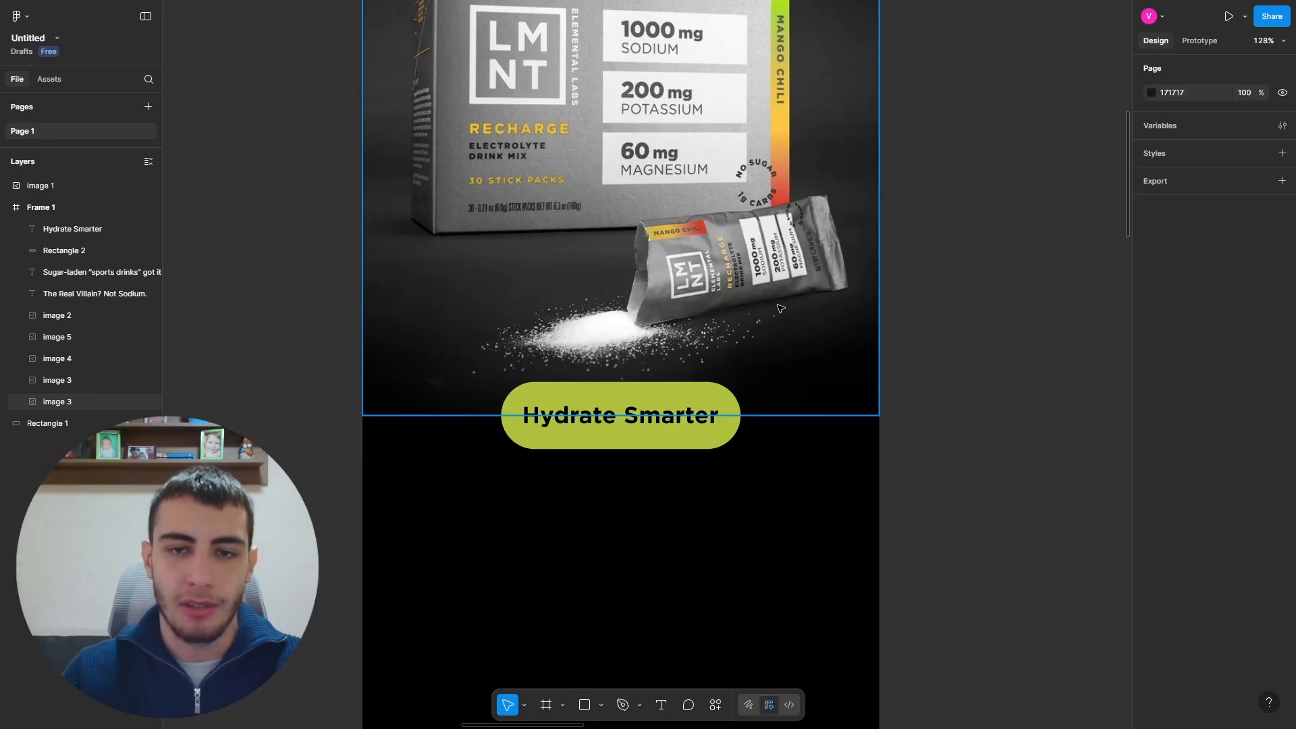
Step: Examine the "Hydrate Smarter" button in relation to the hero image above it
left_click(686, 414)
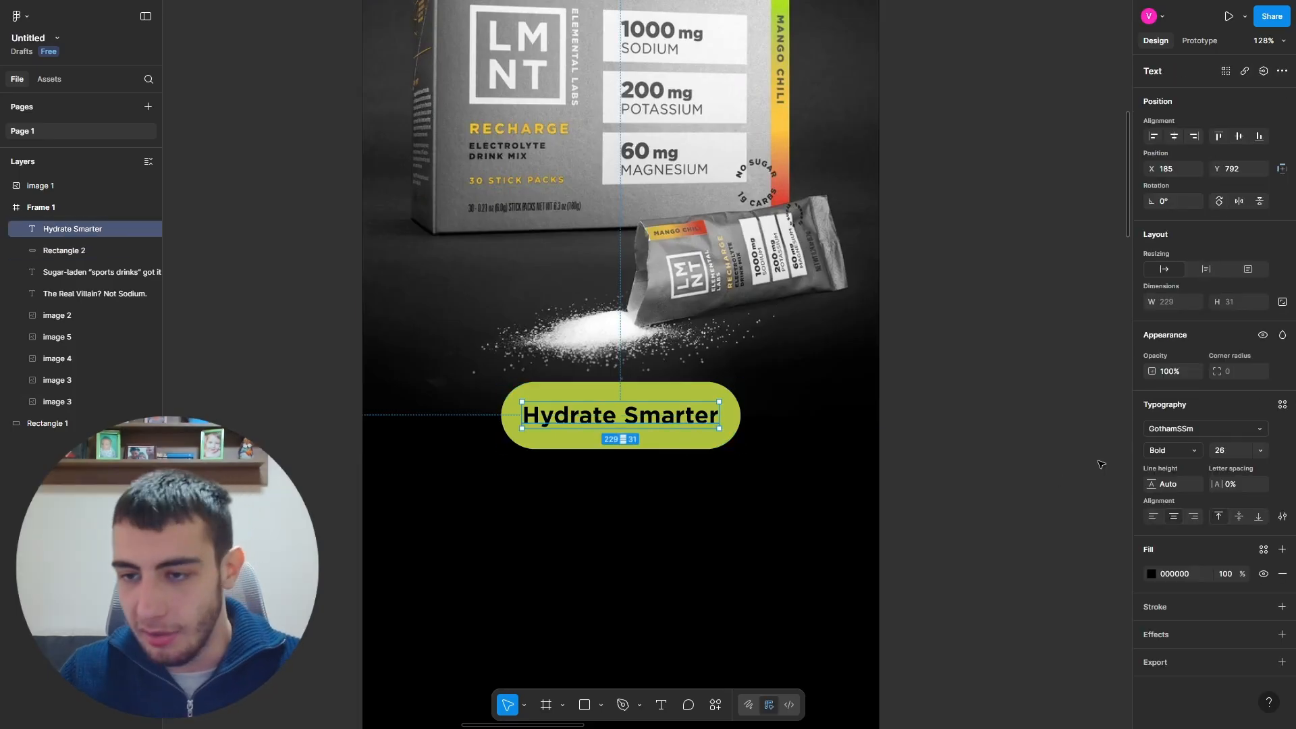
left_click(1020, 442)
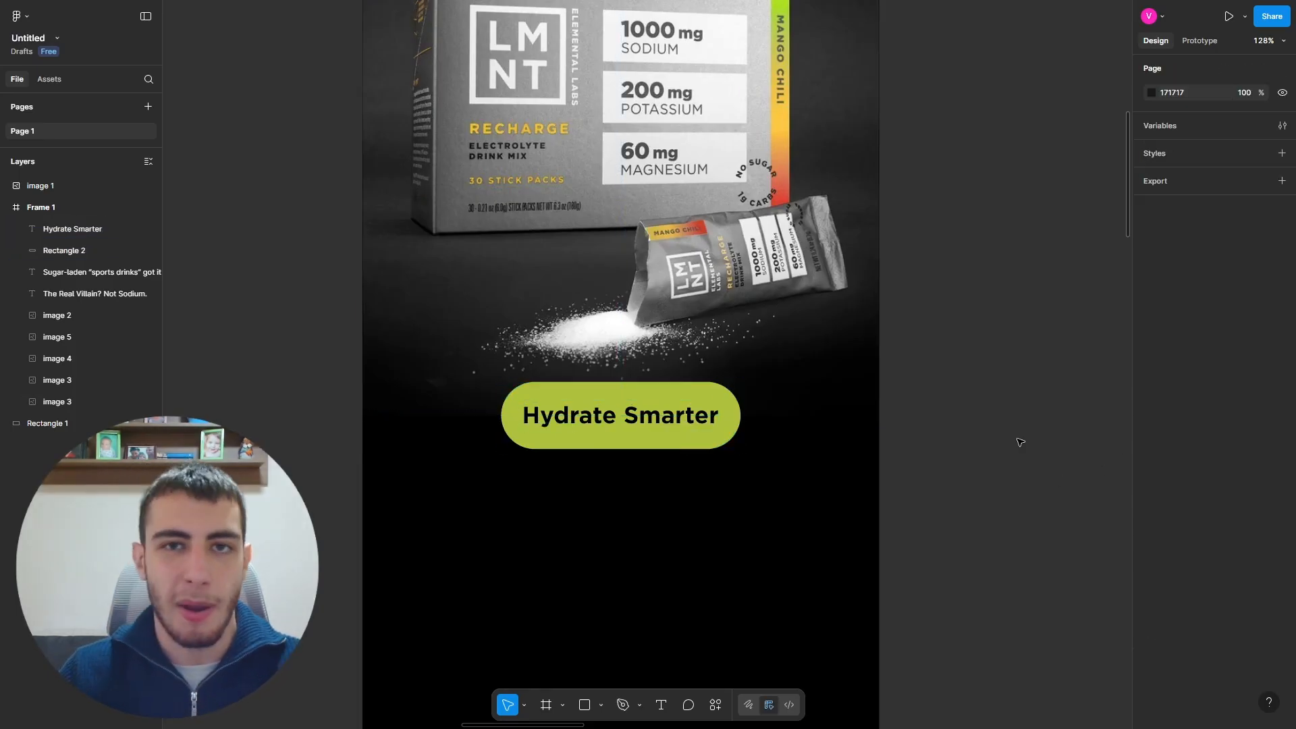
scroll(777, 450, "up", 5)
scroll(648, 317, "down", 6)
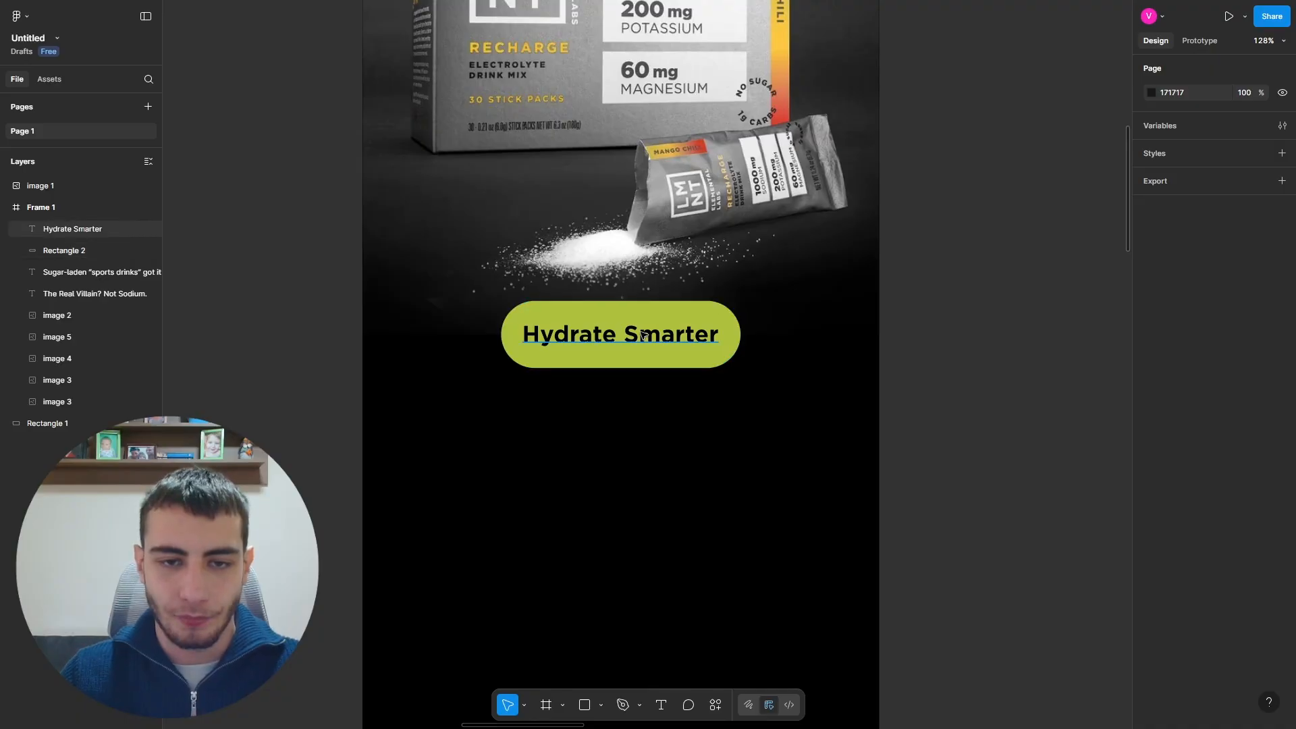
scroll(628, 323, "up", 5)
scroll(767, 351, "down", 5)
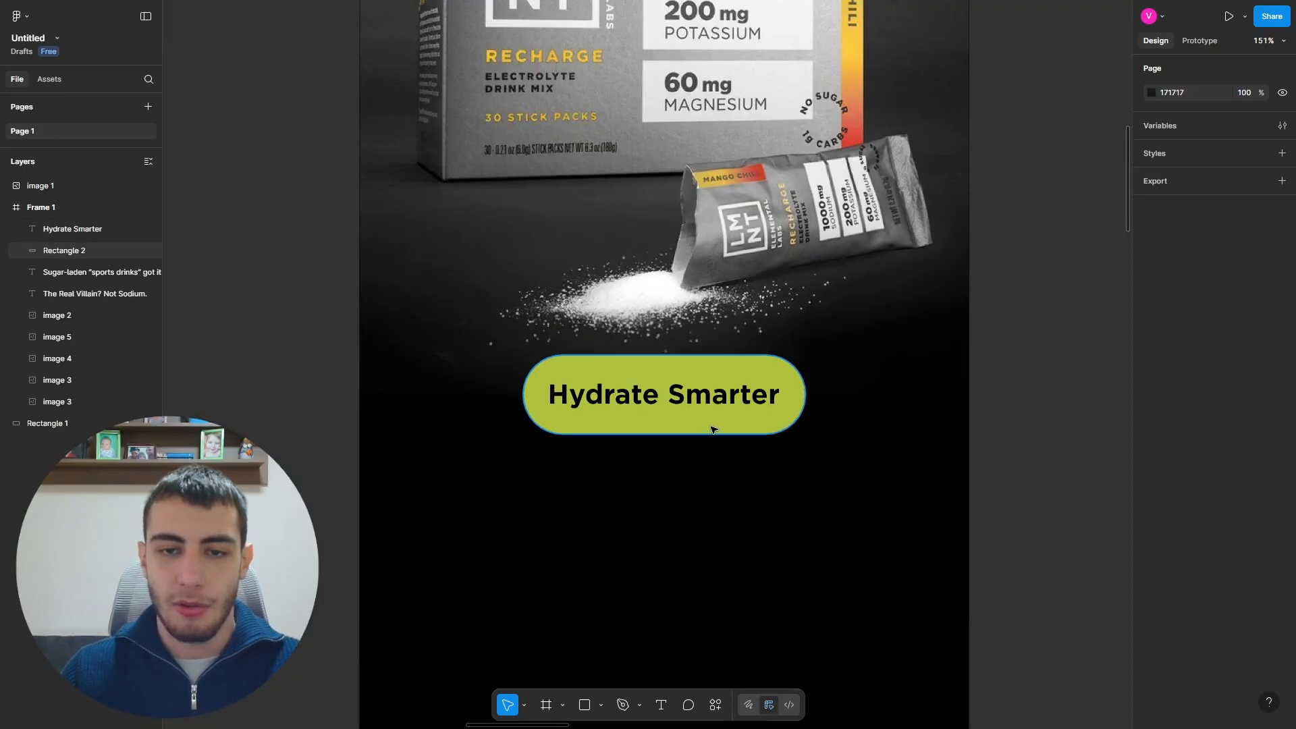
left_click(740, 425)
left_click(747, 445)
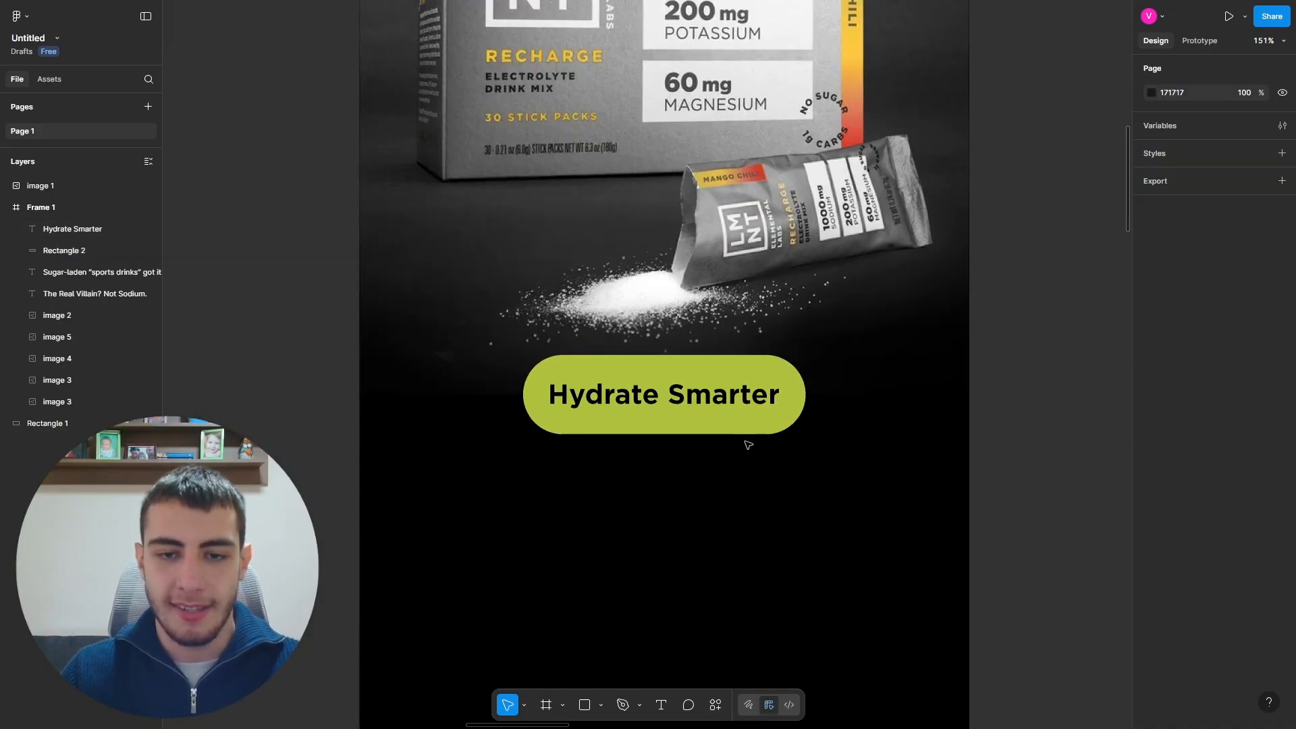
Step: Try to group the "Hydrate Smarter" text with its green rectangle using Group selection
left_click(712, 397)
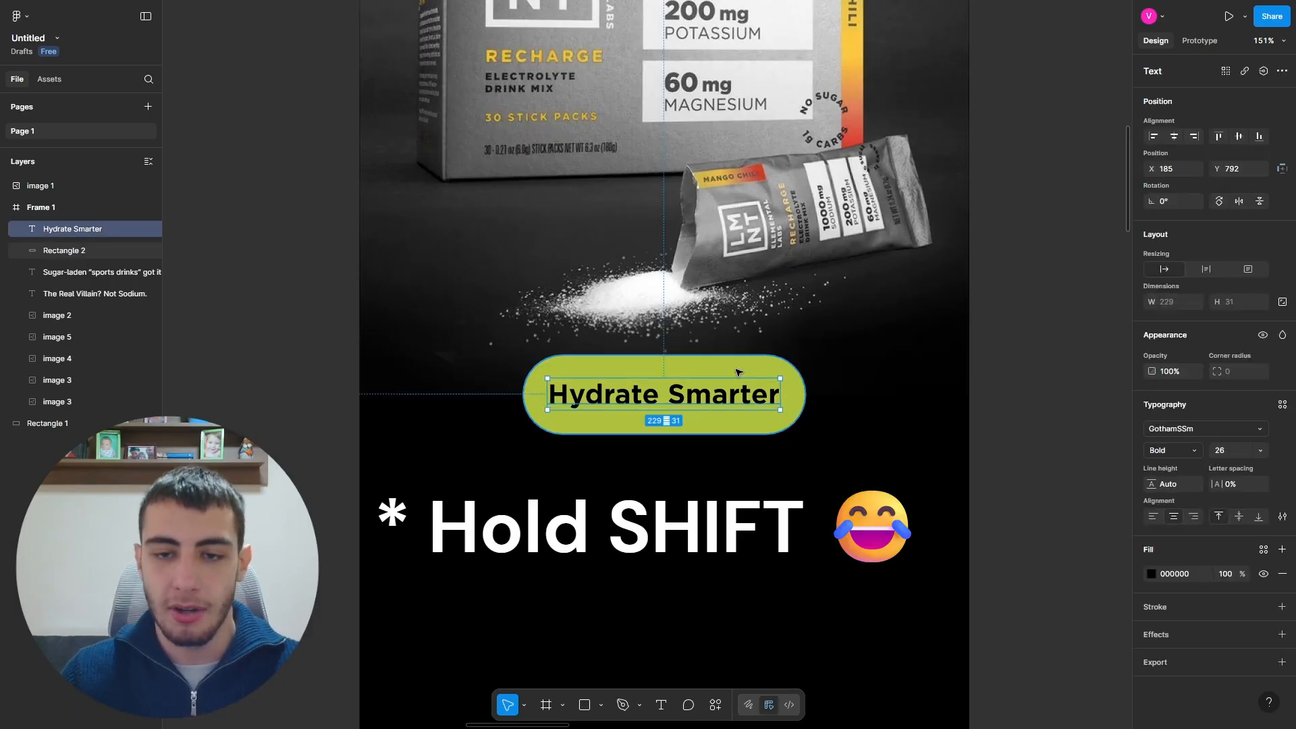
left_click(736, 371)
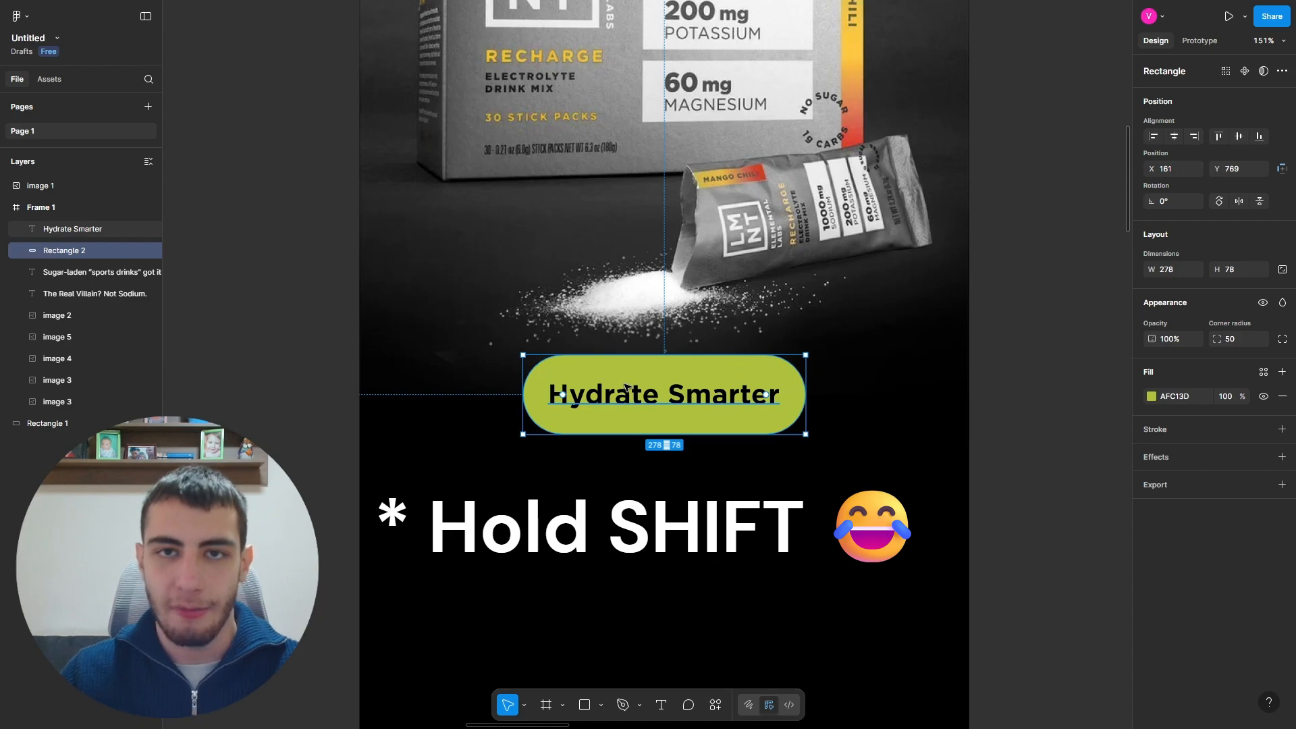
right_click(572, 357)
left_click(706, 431)
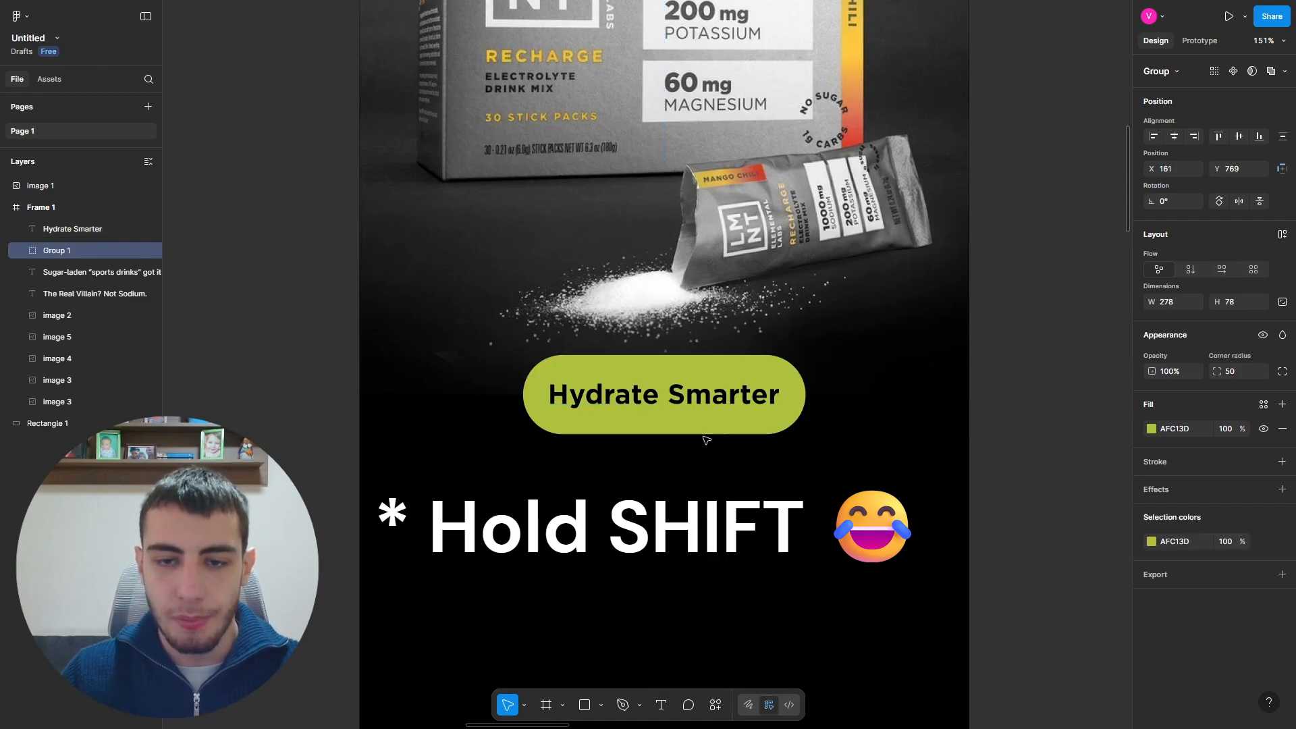
Step: Try moving the "Hydrate Smarter" label to test whether the text and green shape move together
left_click(1048, 428)
mouse_move(707, 406)
left_mouse_down()
mouse_move(771, 424)
mouse_move(726, 416)
mouse_move(727, 396)
left_mouse_up()
left_click(1079, 402)
left_click(695, 386)
double_click(711, 408)
left_click(1000, 404)
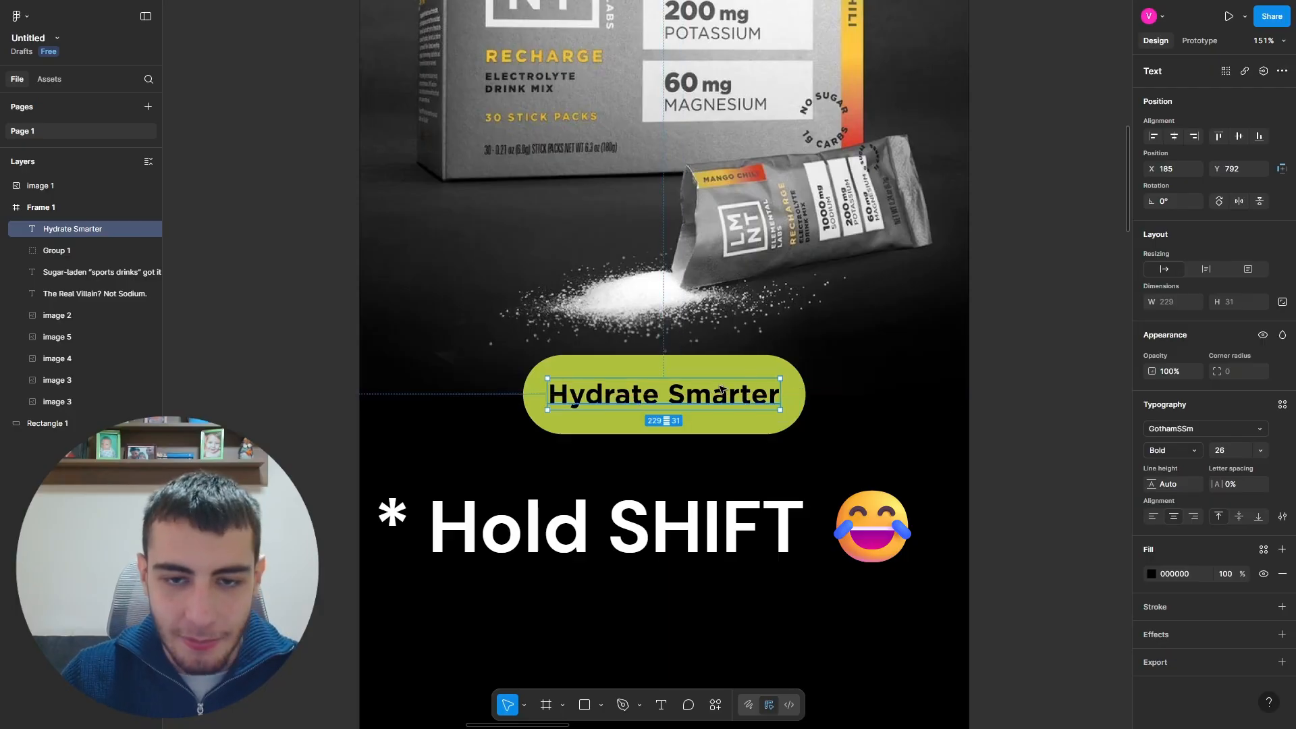
left_click(847, 379)
Step: Group the green rectangle once more inside Group 1, then test-move the button and undo the move
right_click(715, 367)
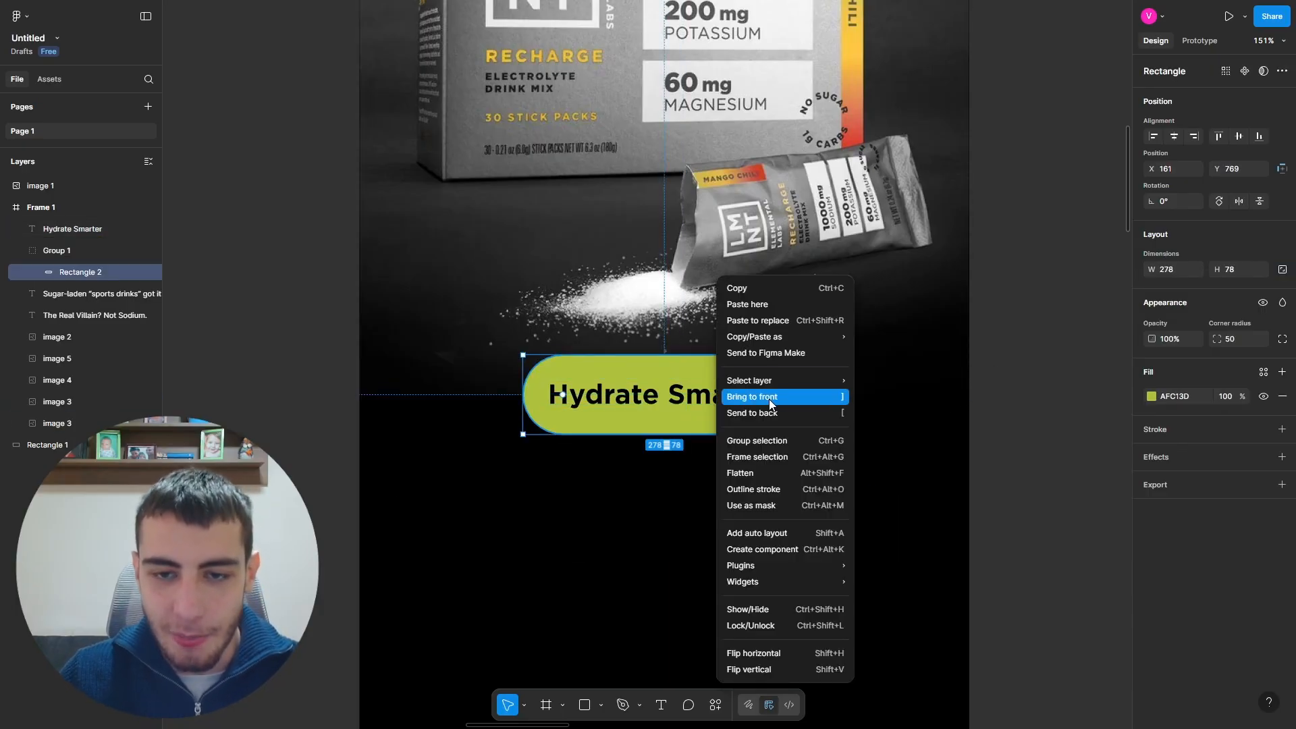
left_click(652, 395)
right_click(702, 369)
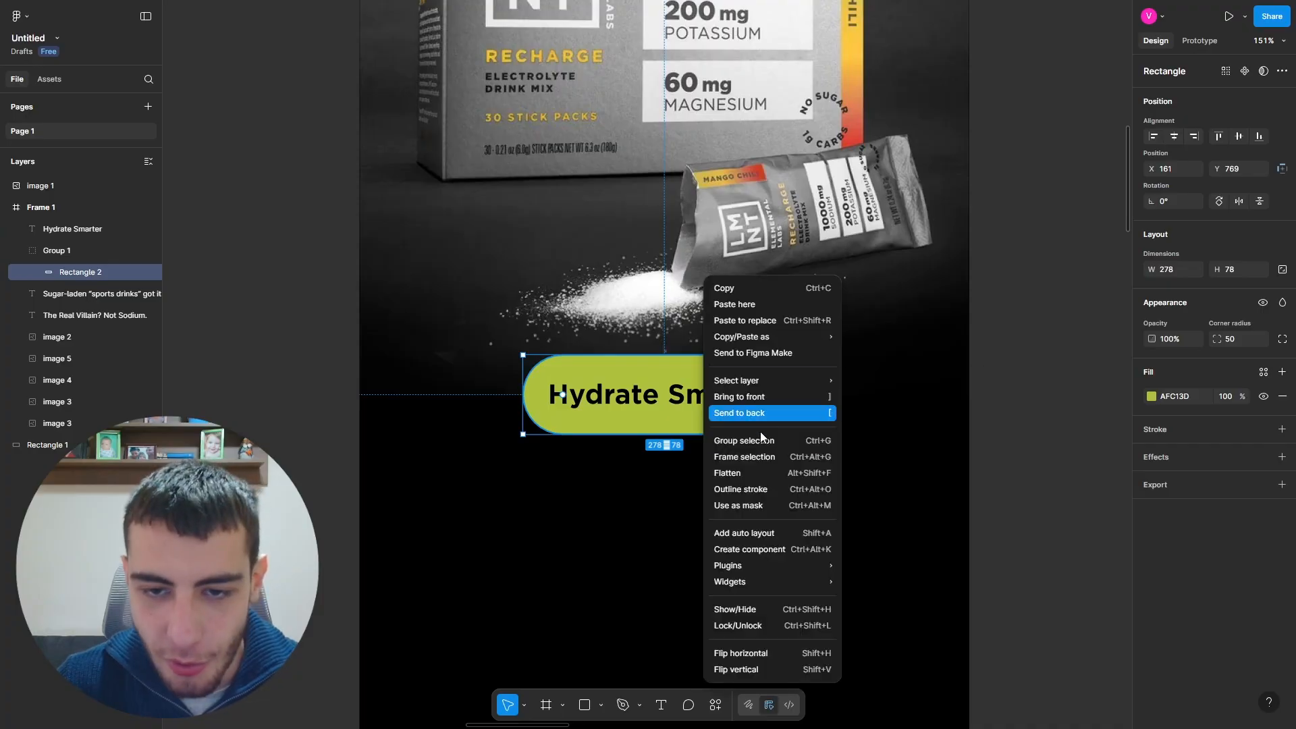
left_click(755, 440)
left_click_drag(753, 410, 753, 437)
key("ctrl+z")
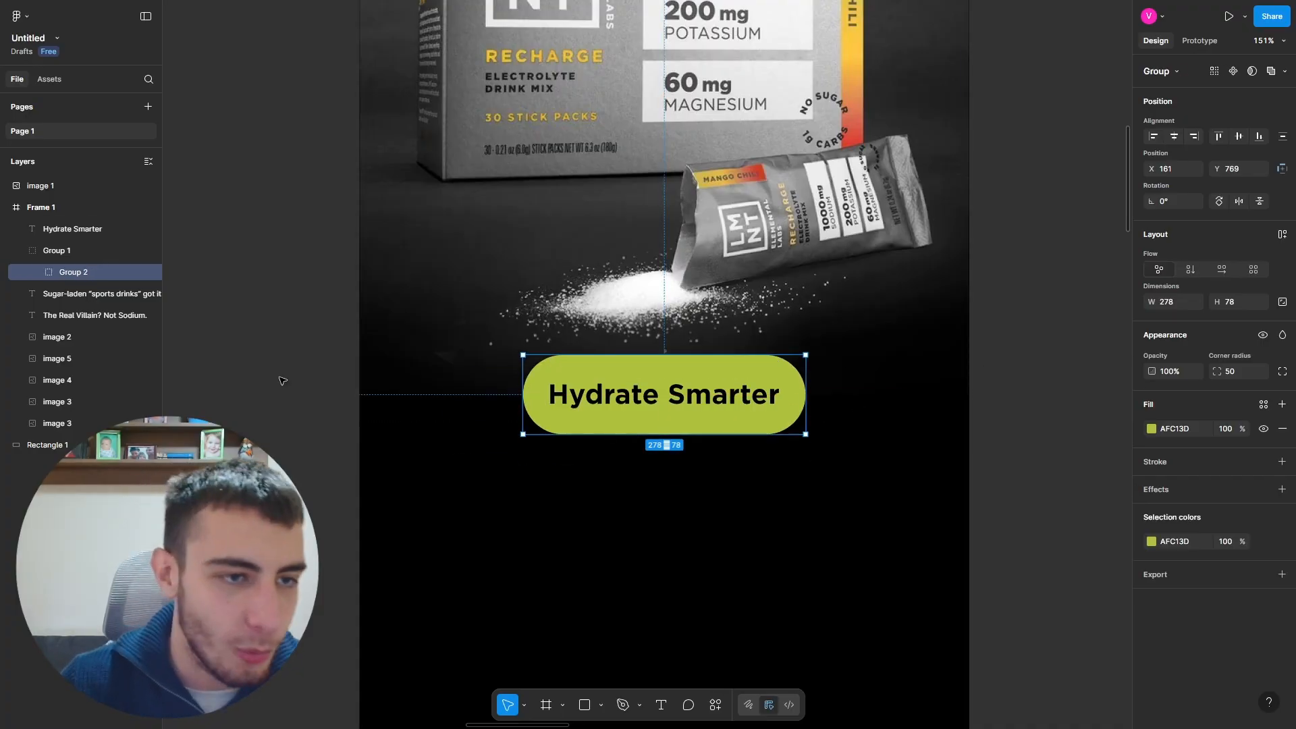
Step: Move the "Hydrate Smarter" text layer into Group 1, above the green rectangle's group
left_click(280, 380)
left_click(78, 273)
left_click_drag(90, 231, 83, 257)
mouse_move(584, 382)
left_mouse_down()
mouse_move(550, 422)
mouse_move(677, 364)
mouse_move(604, 371)
mouse_move(597, 352)
mouse_move(599, 382)
left_mouse_up()
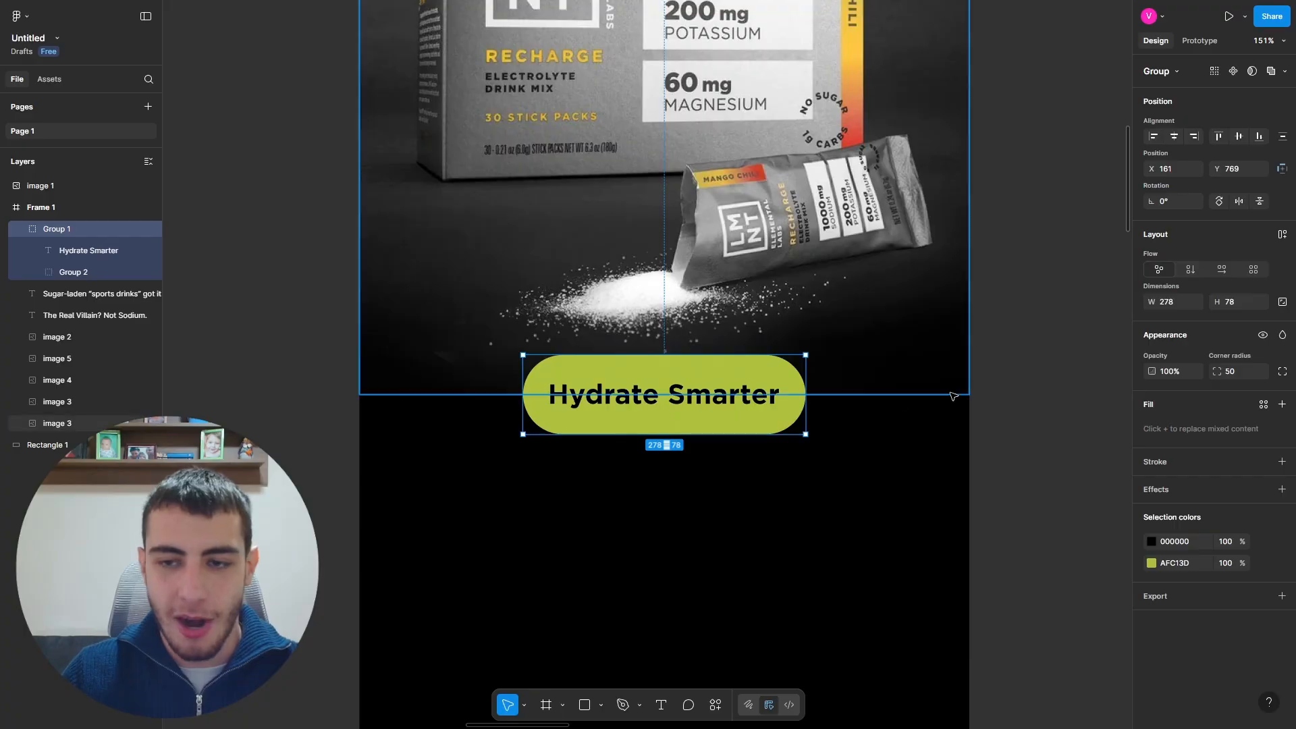
left_click(999, 396)
Step: Move the "Hydrate Smarter" button group down to about X 199, Y 912 to expose the hero image's lower edge
scroll(550, 358, "down", 5)
scroll(653, 366, "up", 6)
scroll(653, 365, "up", 3)
left_click_drag(658, 443, 775, 617)
scroll(657, 460, "down", 5)
left_click_drag(610, 528, 599, 586)
scroll(560, 499, "up", 4)
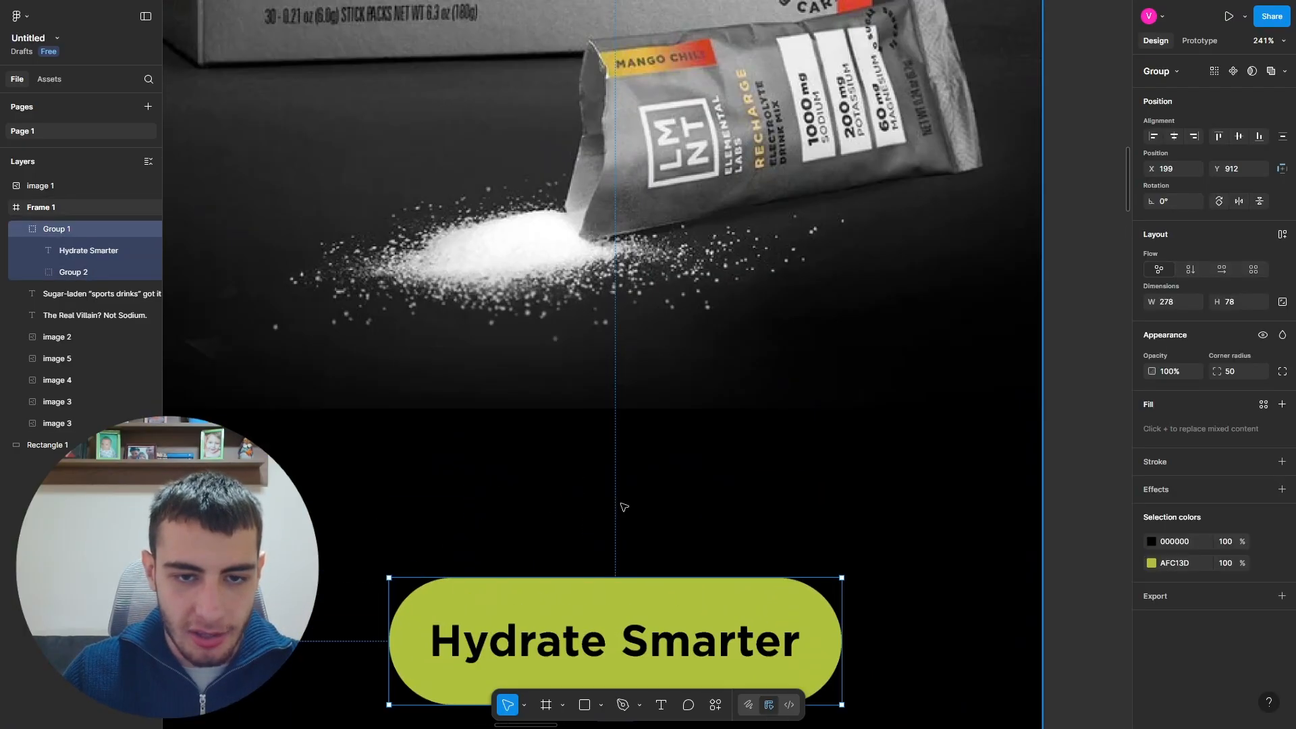
scroll(555, 432, "up", 5)
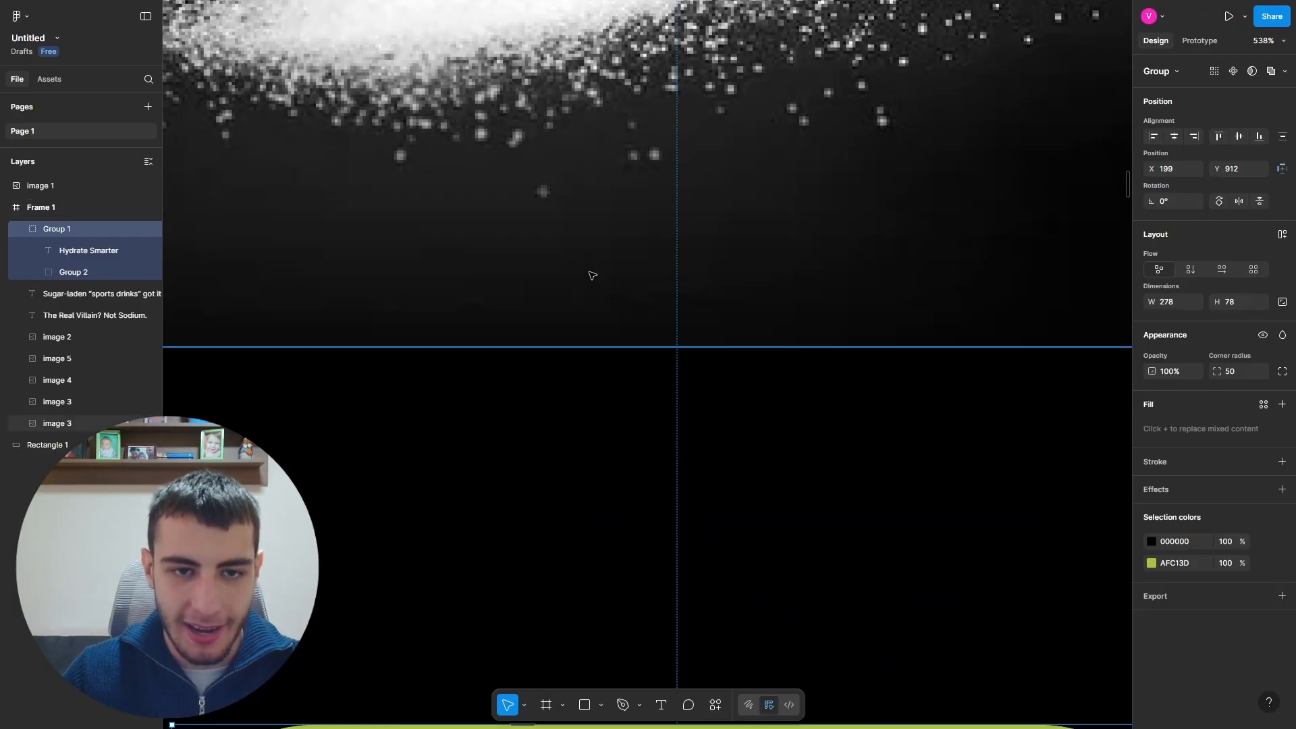
Step: Move the "Hydrate Smarter" button group up over the hero image's lower edge at X 161, Y 769 and inspect the edge
scroll(592, 275, "down", 6)
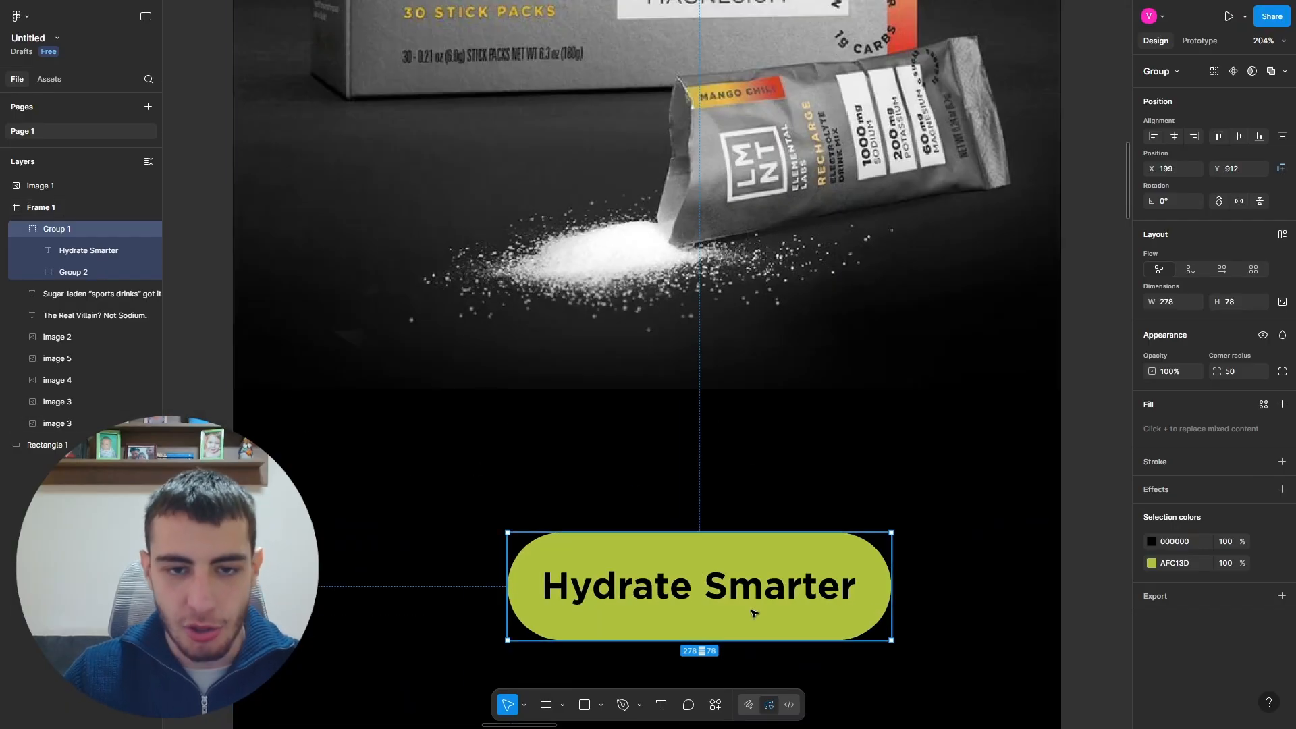
left_click_drag(754, 613, 646, 408)
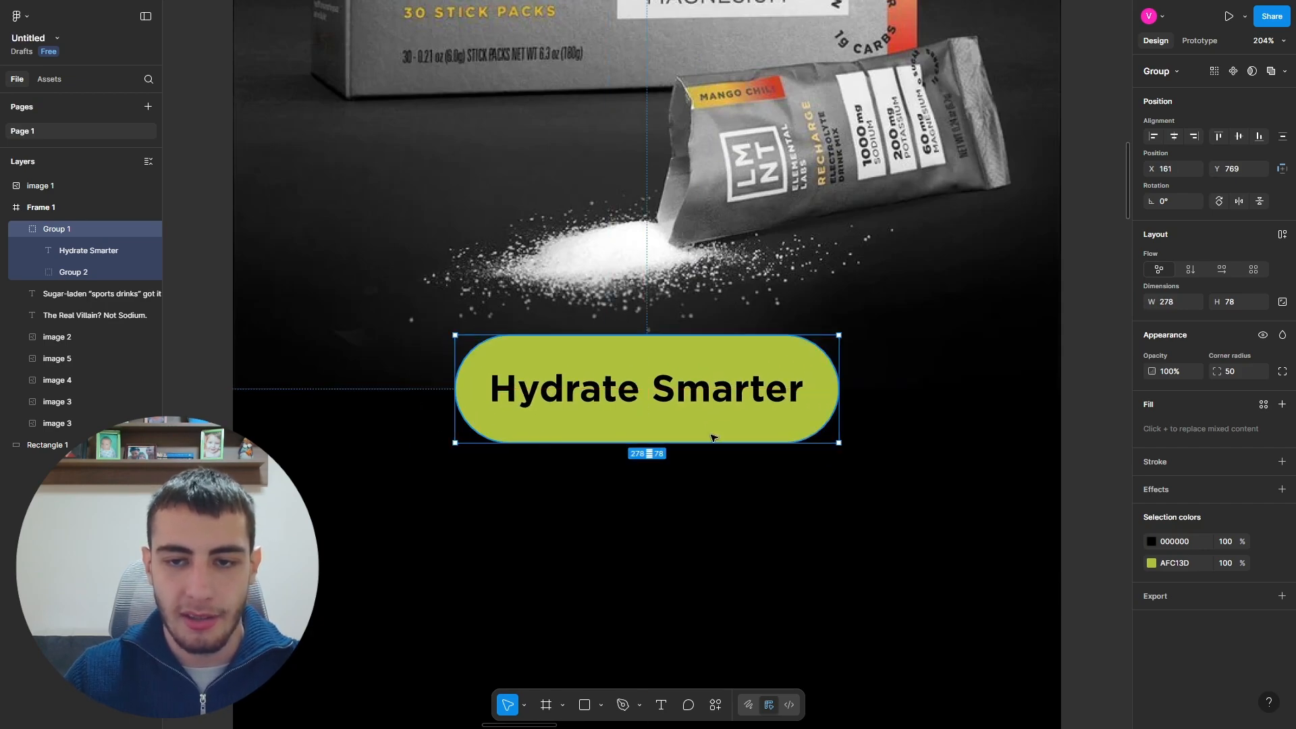
scroll(709, 435, "down", 4)
left_click(710, 444)
scroll(710, 444, "up", 5)
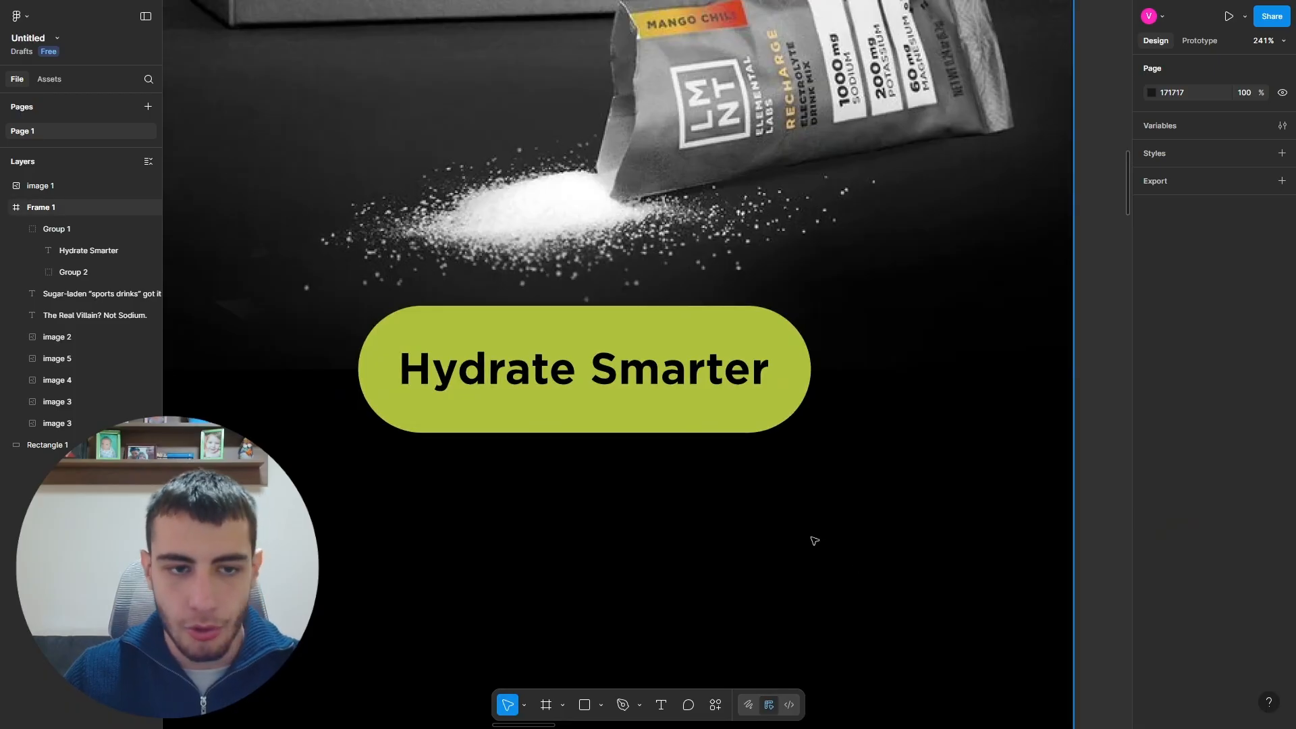
Step: Move the "Hydrate Smarter" button group down to X 161, Y 980, clear of the hero image
scroll(767, 521, "down", 6)
left_click(720, 474)
left_click_drag(708, 467, 707, 579)
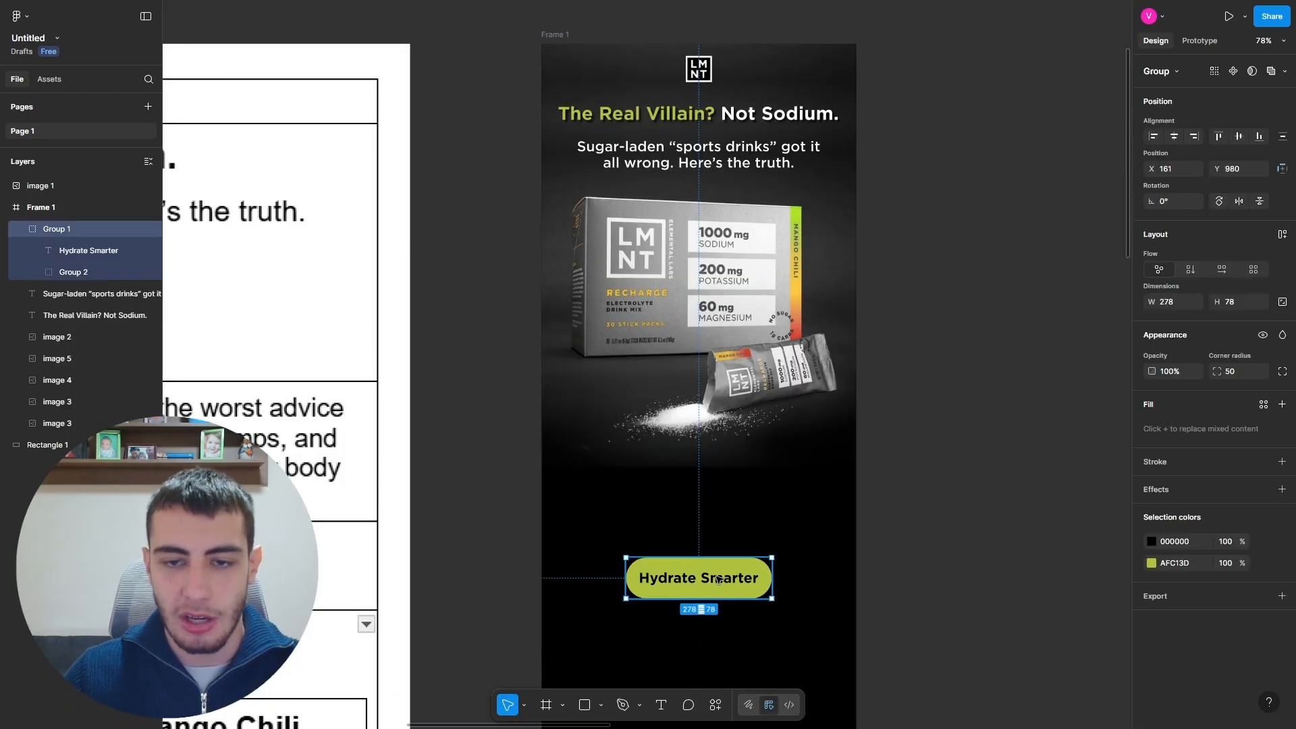
scroll(717, 481, "down", 4)
scroll(775, 457, "up", 4)
scroll(763, 472, "up", 3, "ctrl")
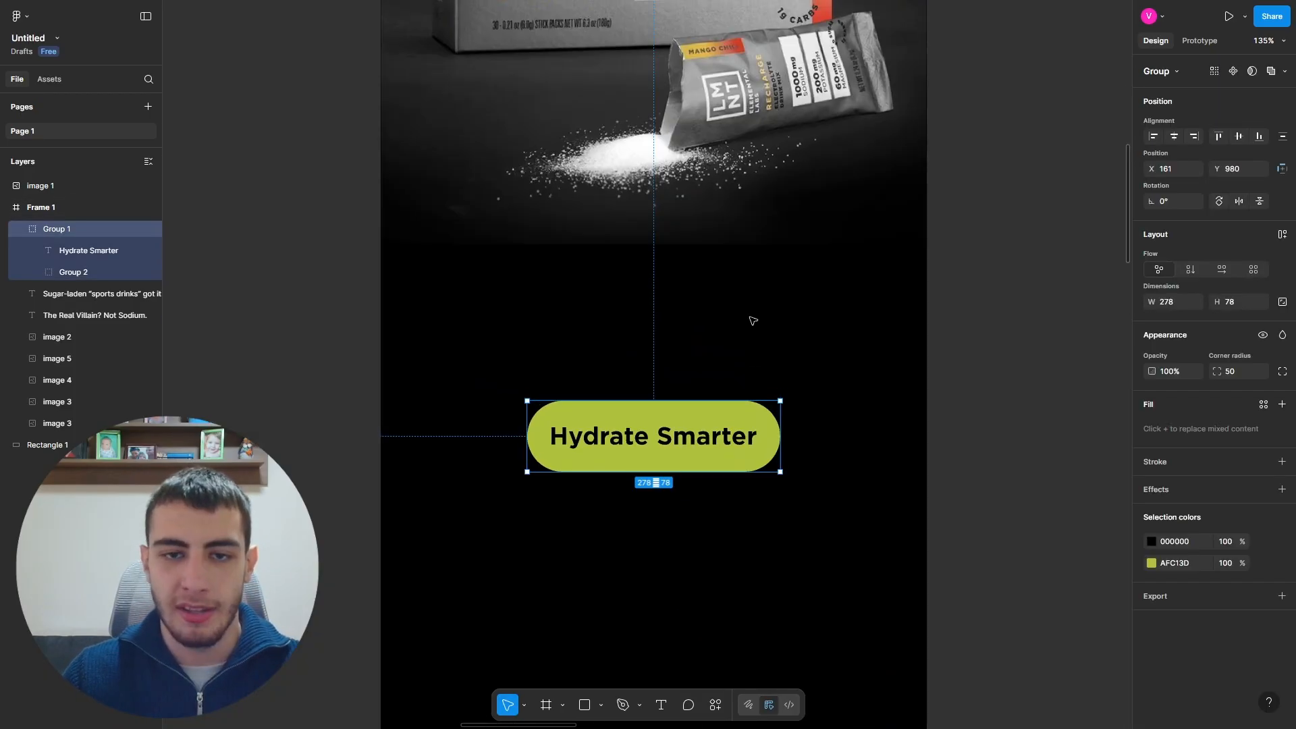
Step: Add a rectangle in the empty canvas beside Frame 1 and set its width to 600
scroll(749, 322, "up", 1)
left_click(991, 391)
scroll(574, 396, "down", 4)
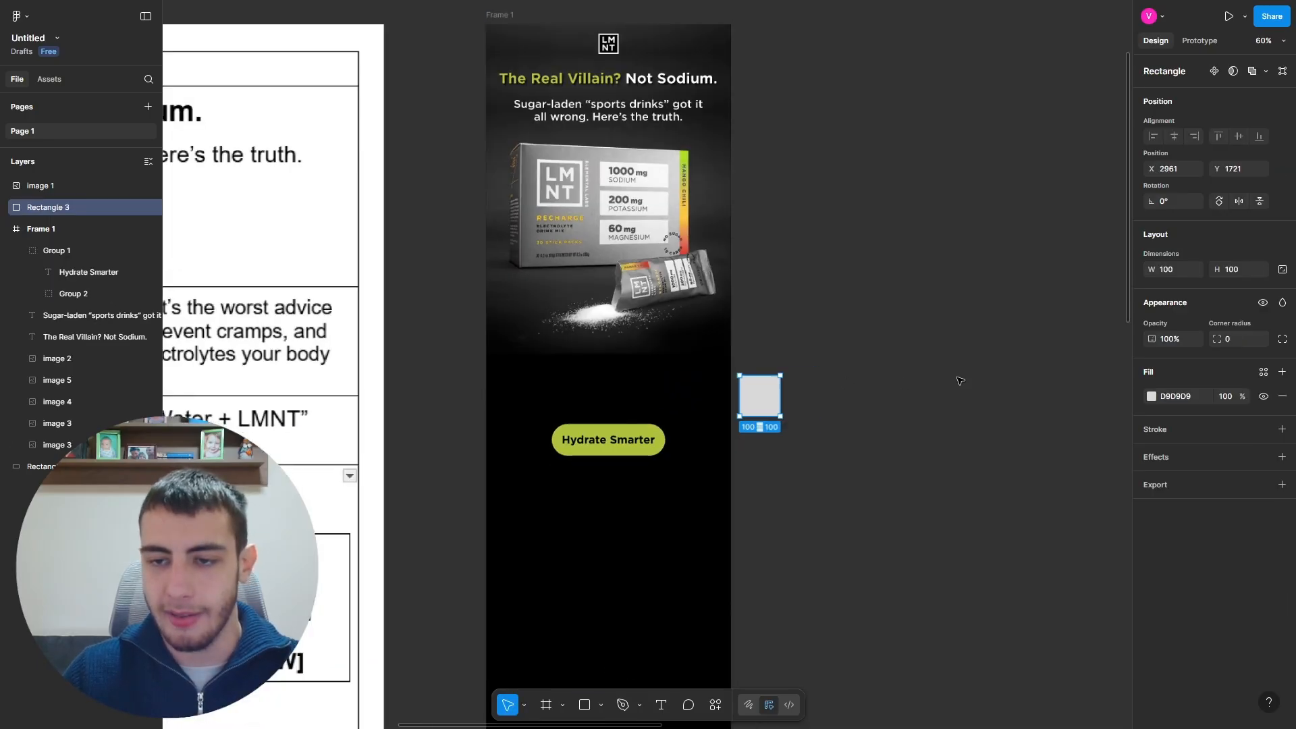
scroll(957, 376, "up", 3)
type("600")
key("Return")
Step: Move the rectangle into Frame 1 at X 0, Y 844 and stretch its height to 446
scroll(781, 427, "down", 6)
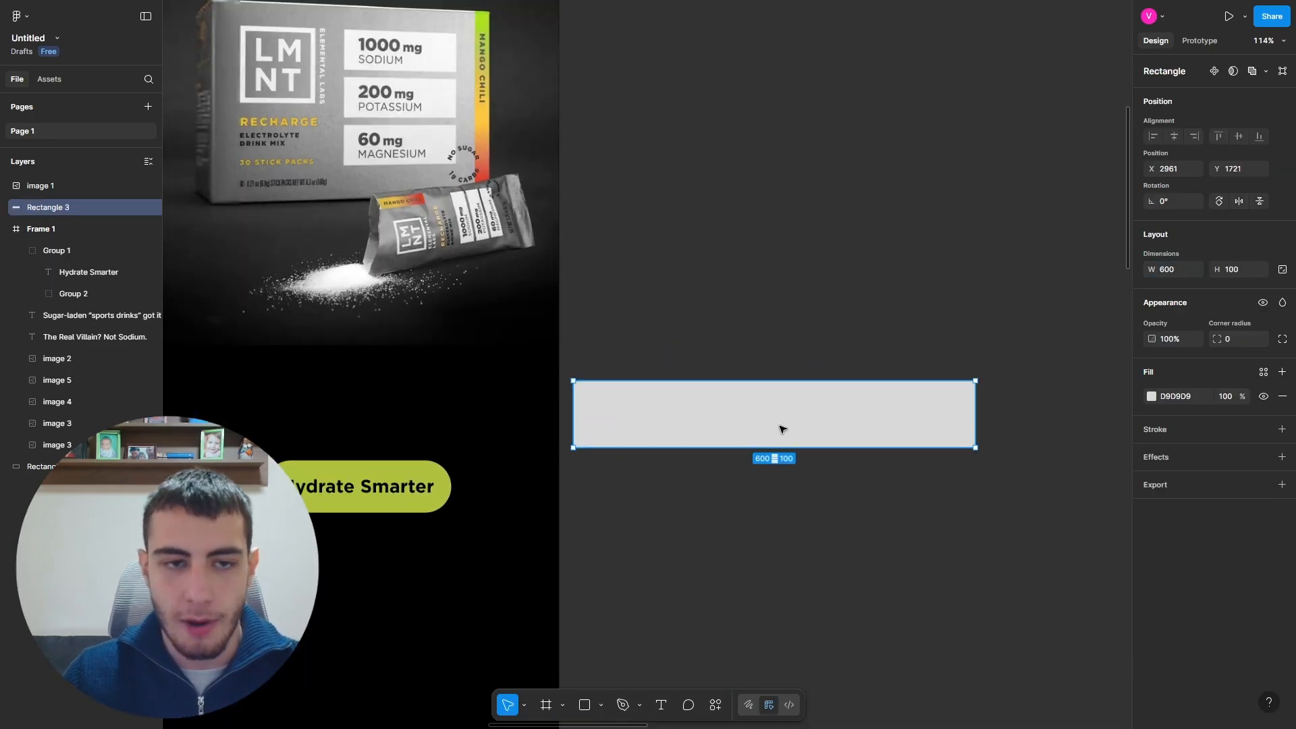
left_click_drag(795, 421, 626, 531)
scroll(654, 402, "up", 2, "ctrl")
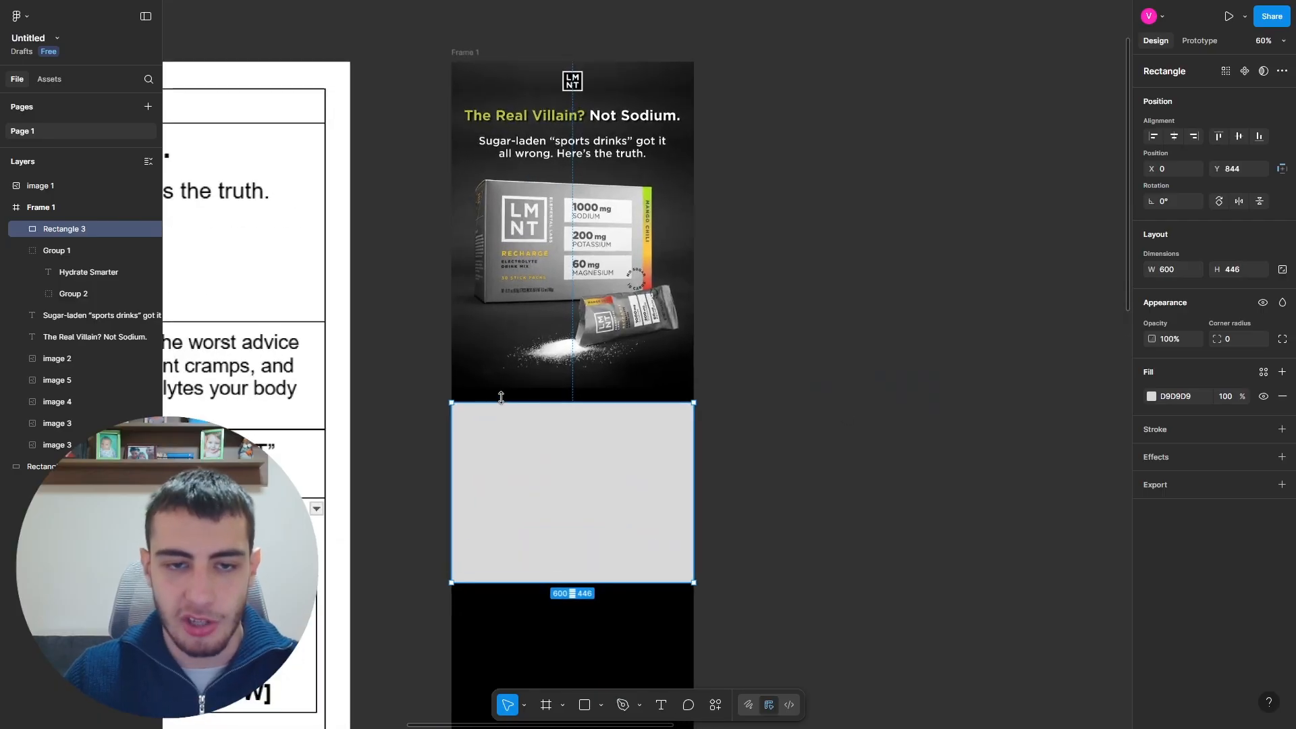
Step: Give the rectangle a linear gradient fill and set its 100% stop to black (000000)
left_click(1151, 396)
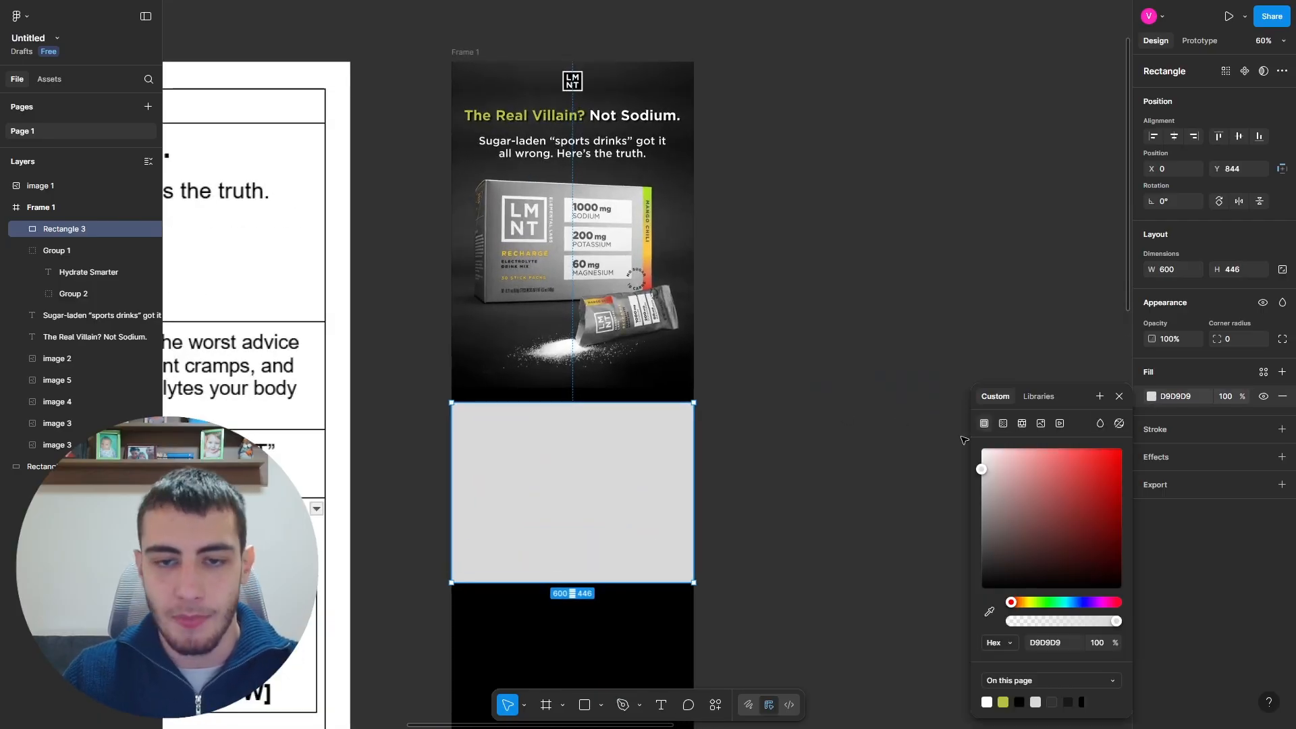
left_click(1004, 423)
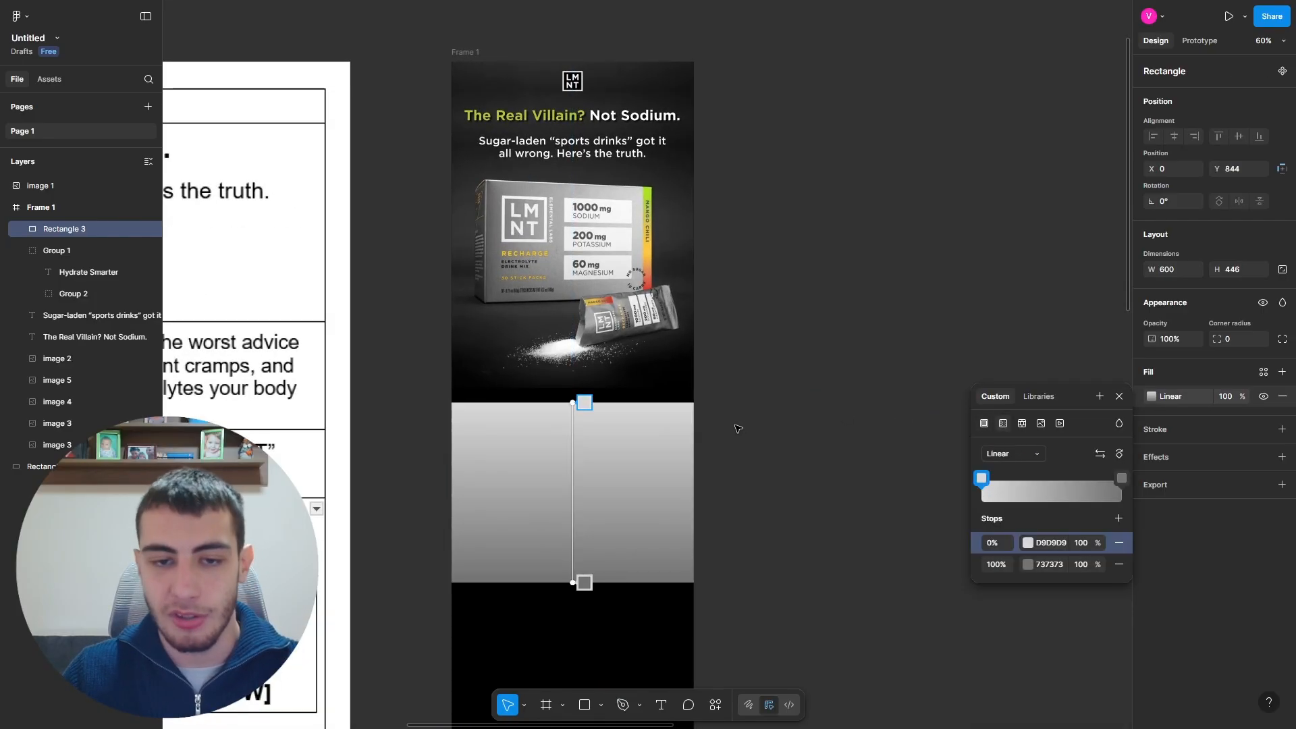
left_click(1028, 564)
left_click(857, 702)
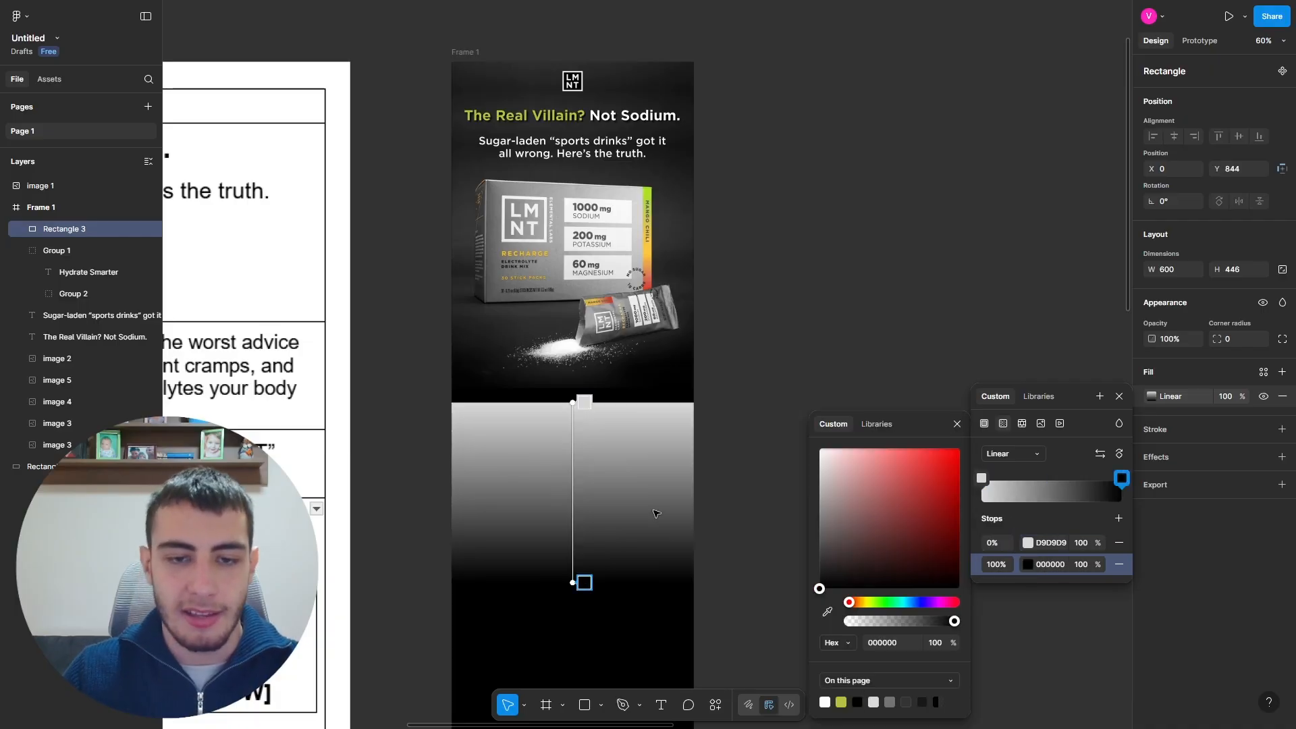
left_click(729, 463)
Step: Move the gradient rectangle out beside Frame 1 and set its 0% stop to black (000000) with 0% opacity
left_click_drag(624, 482, 954, 345)
left_click(1151, 396)
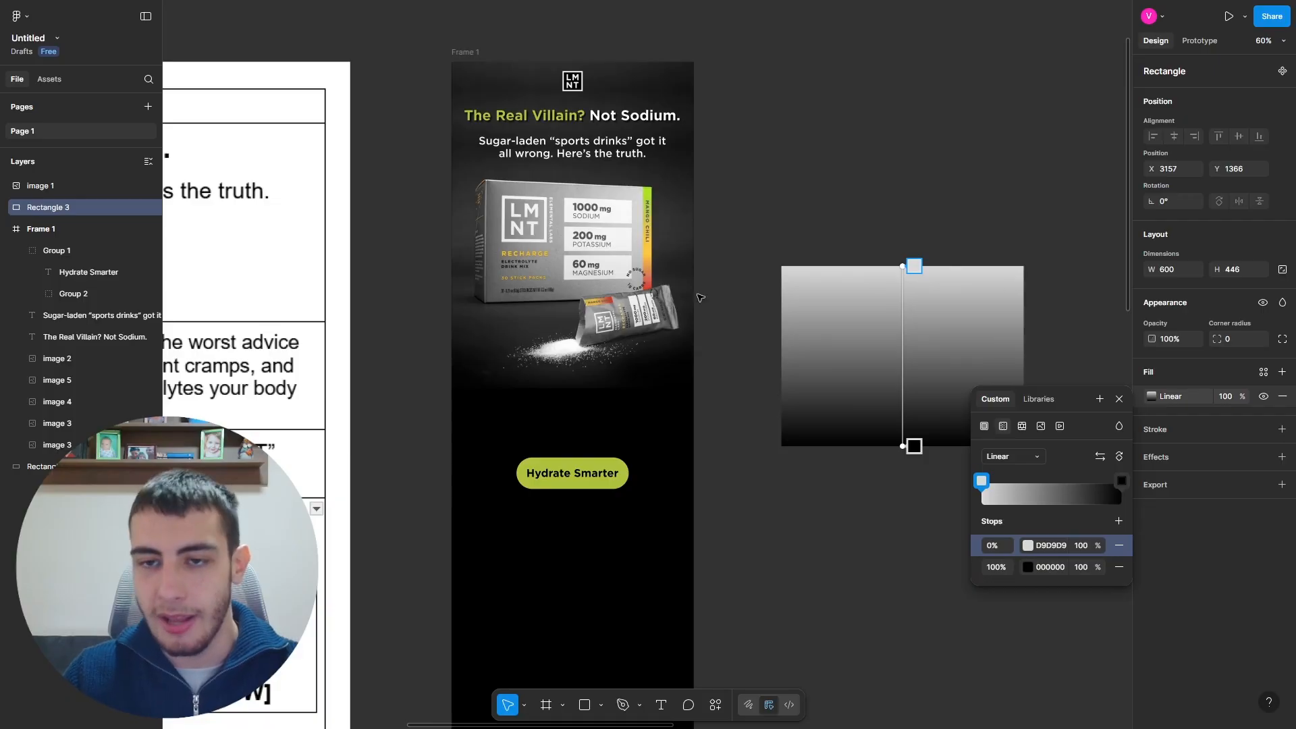
scroll(904, 370, "up", 5)
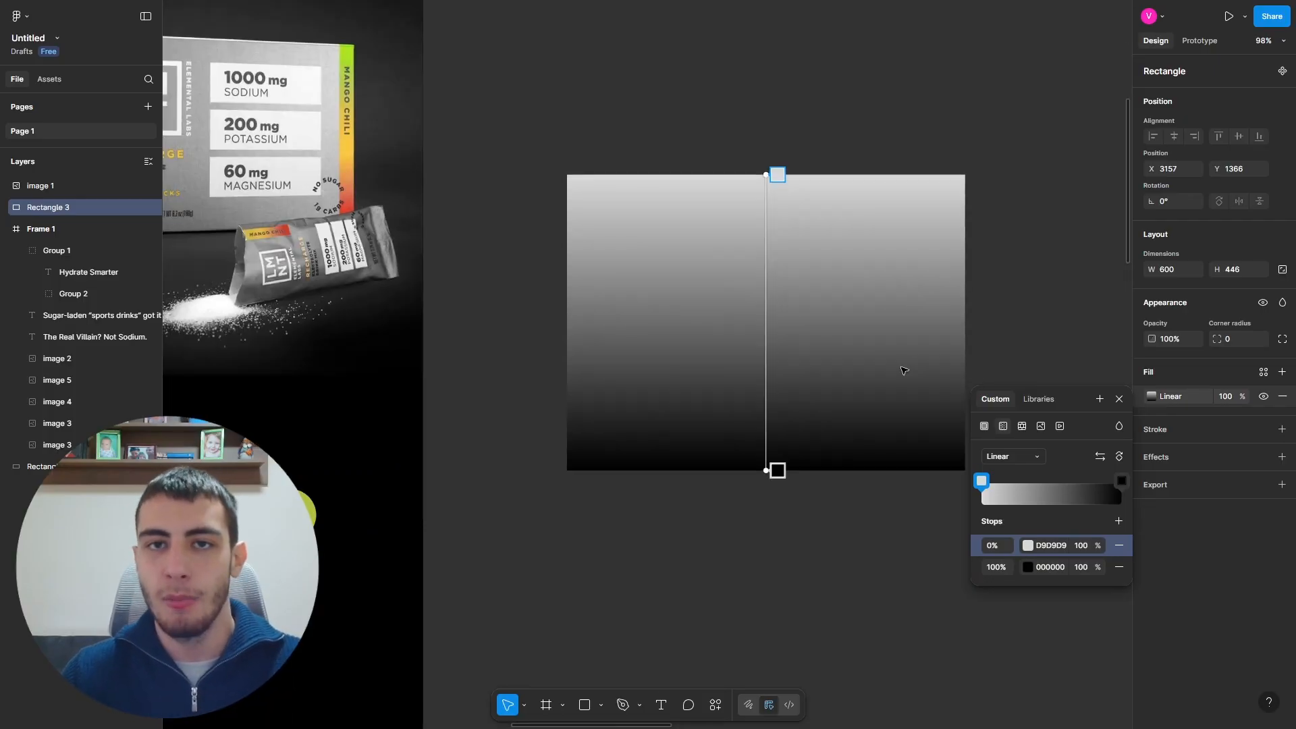
scroll(666, 348, "up", 1)
scroll(658, 345, "down", 4)
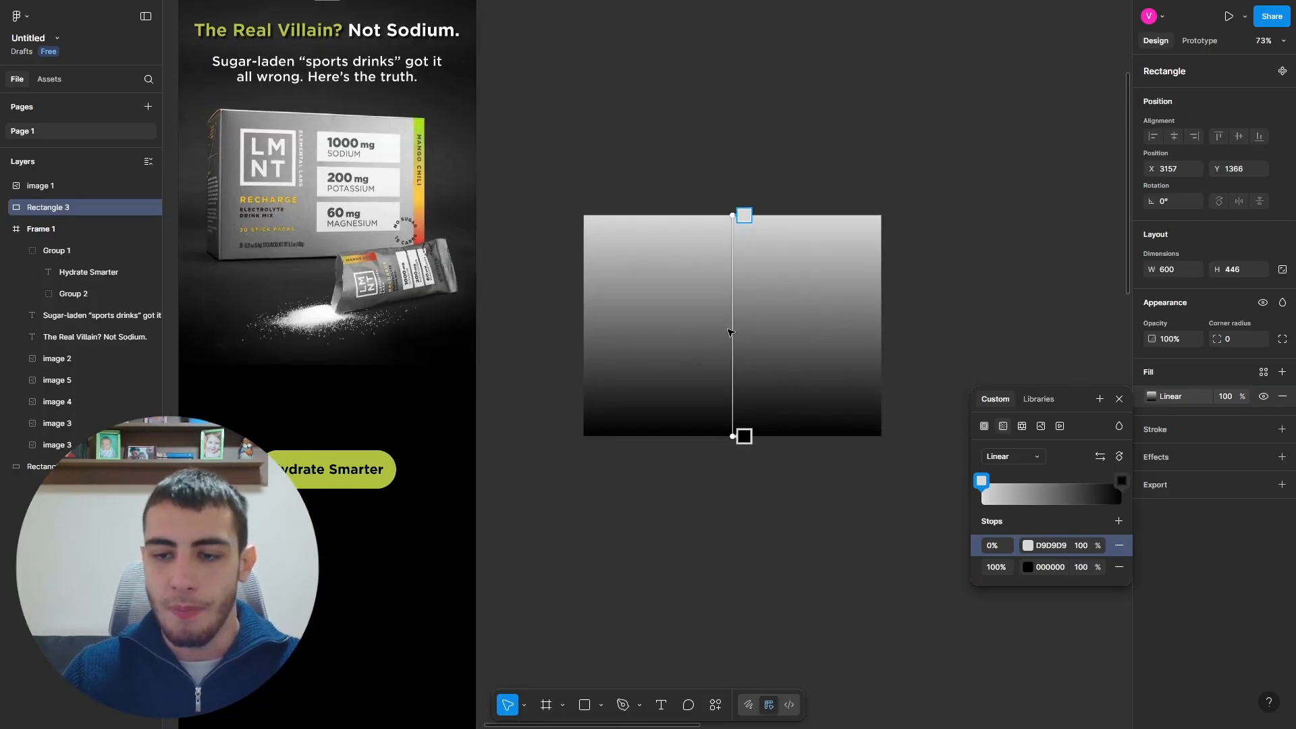
scroll(987, 347, "up", 2)
left_click(1029, 546)
left_click(824, 702)
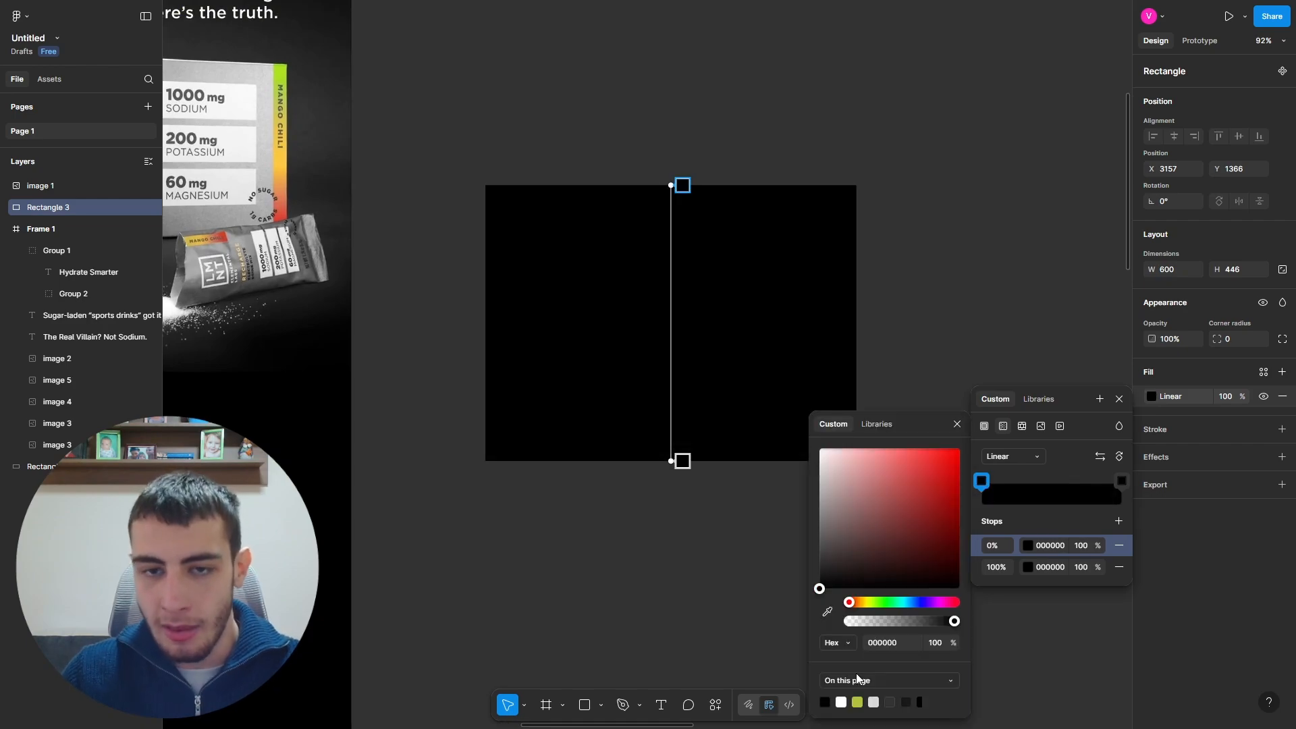
left_click(1083, 547)
key("Return")
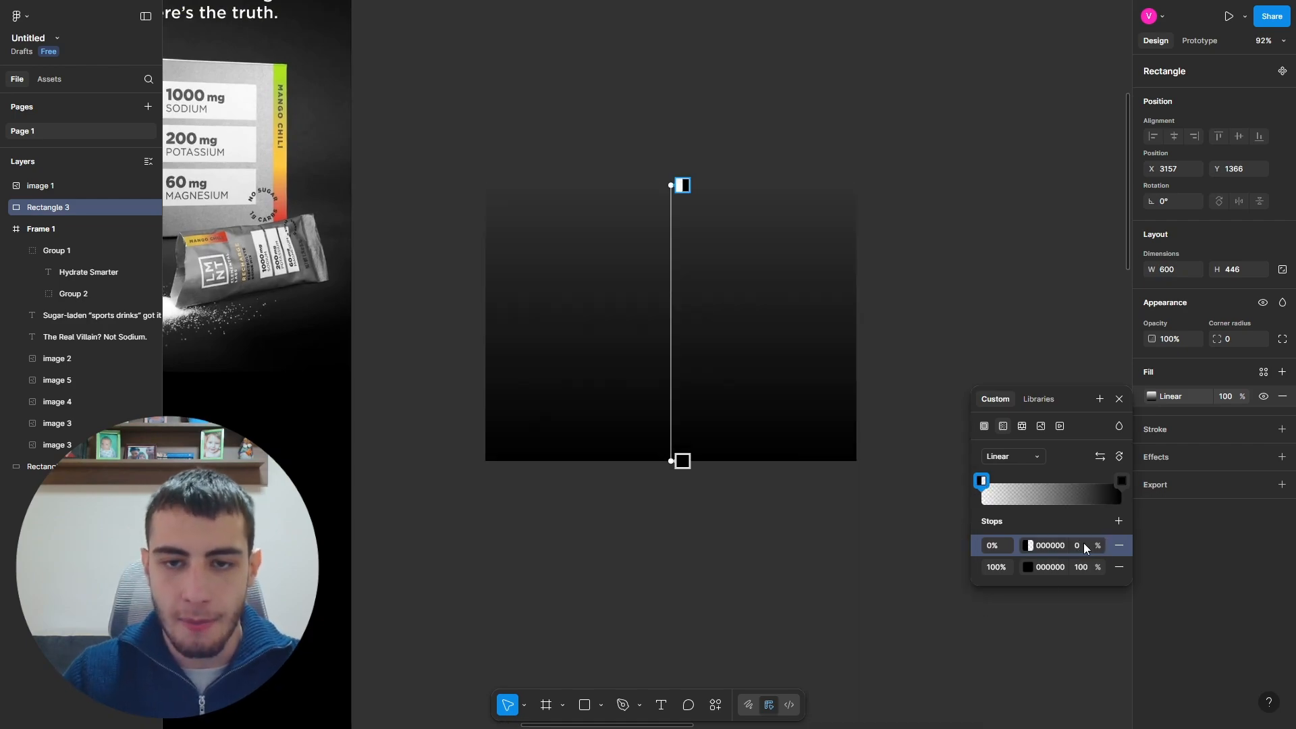
Step: Place the gradient rectangle over the hero image's lower part at X 0, Y 573, and move the button group down to about X 149, Y 1089
scroll(942, 451, "down", 5)
left_click_drag(827, 400, 558, 421)
scroll(558, 422, "up", 5)
left_click_drag(564, 602, 555, 697)
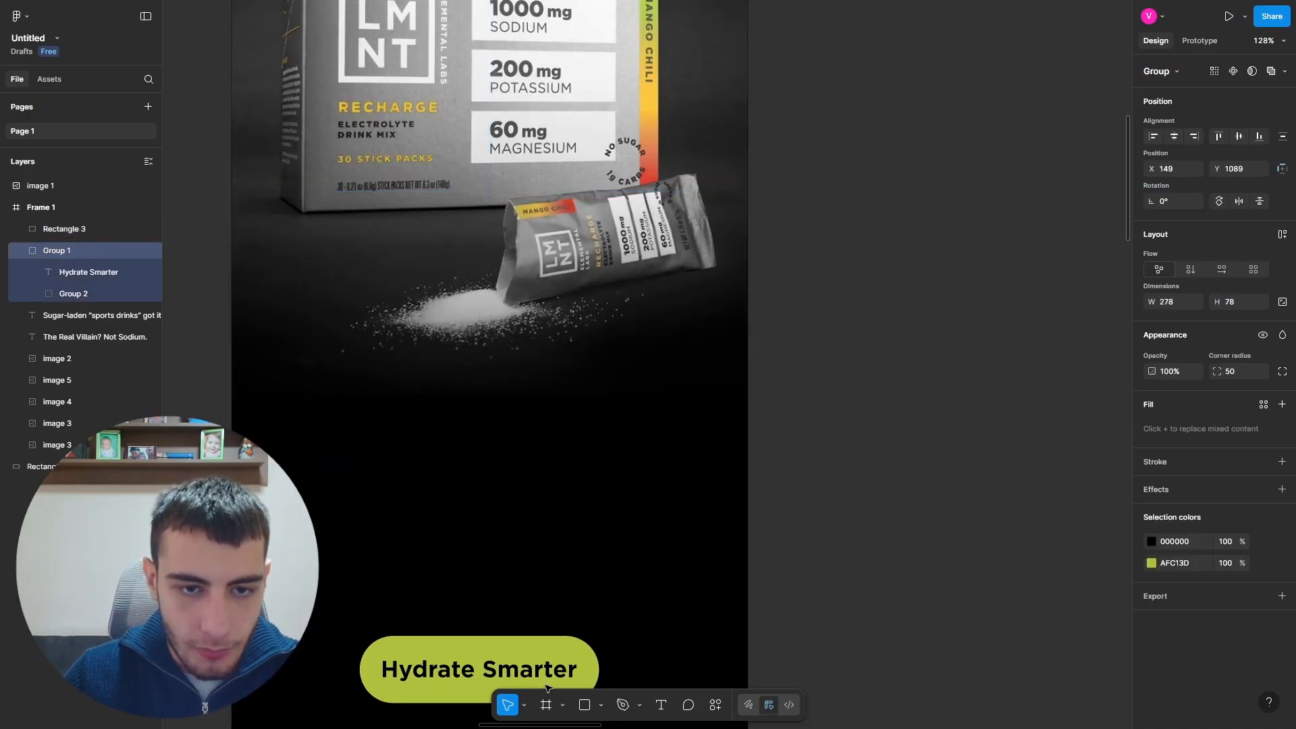
Step: Shorten the gradient rectangle from its upper edge to a height of 394, so that it starts at Y 625
left_click(901, 567)
left_click(627, 514)
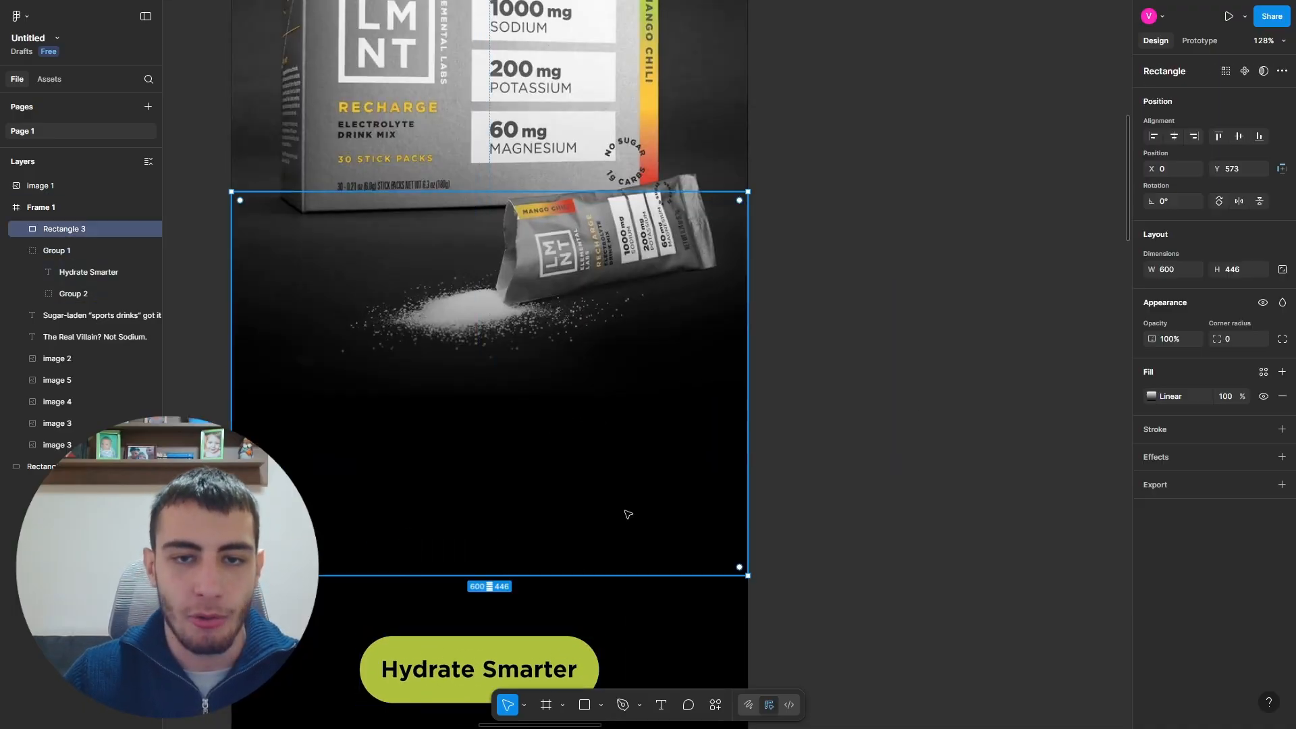
left_click(808, 480)
left_click(665, 473)
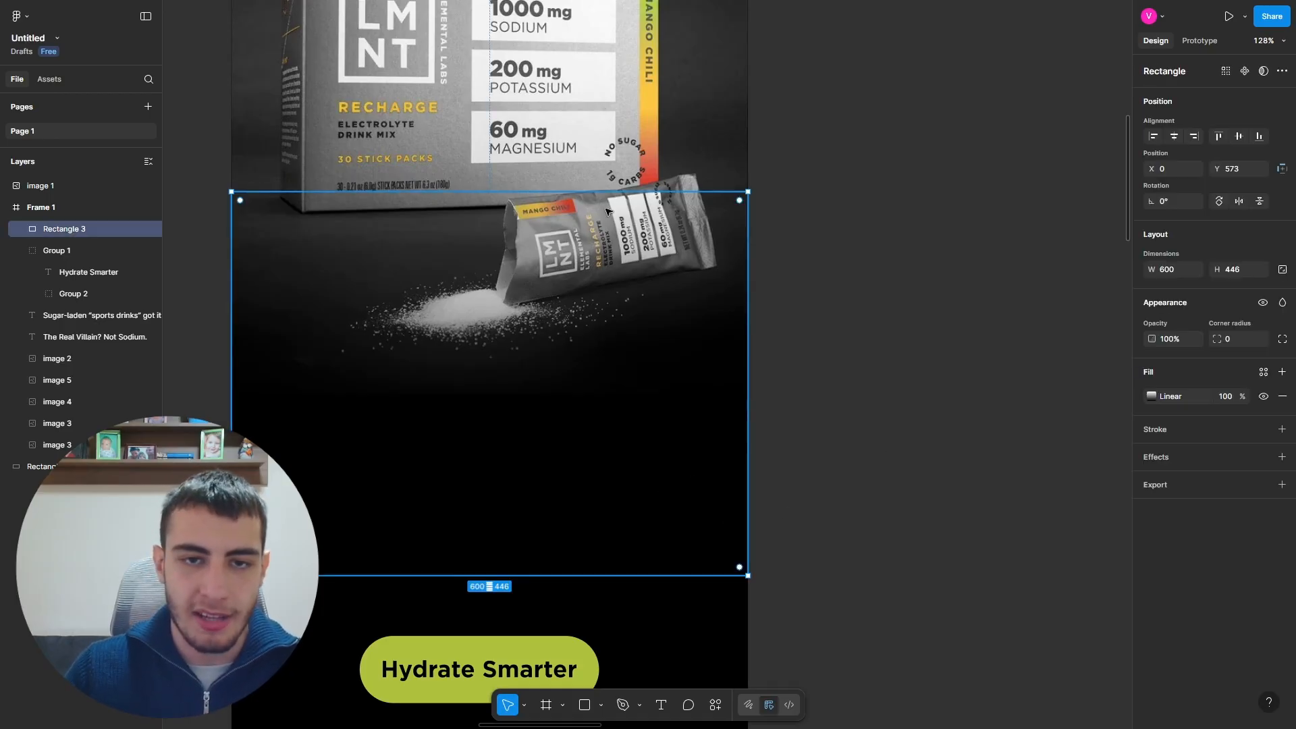
left_click_drag(593, 234, 593, 236)
left_click(755, 465)
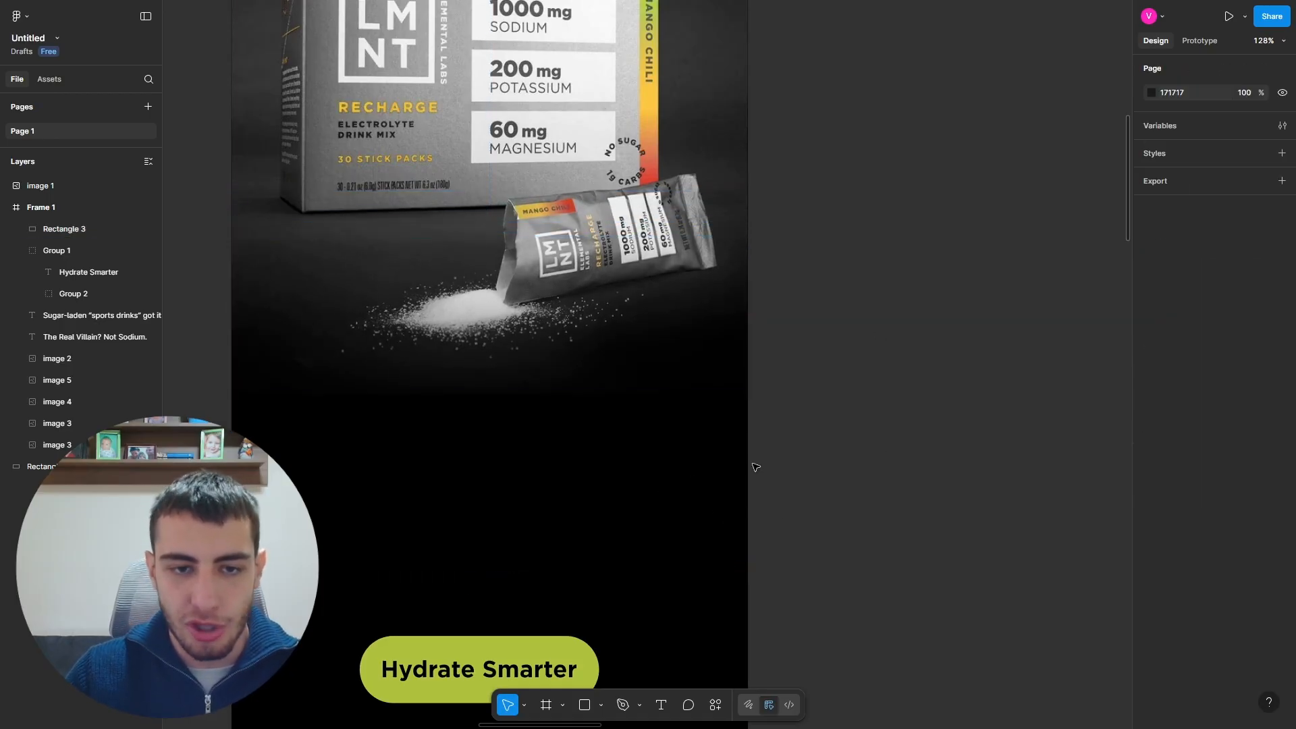
Step: Move the "Hydrate Smarter" button group back up beneath the spilled powder at X 161, Y 769
left_click_drag(515, 659, 491, 386)
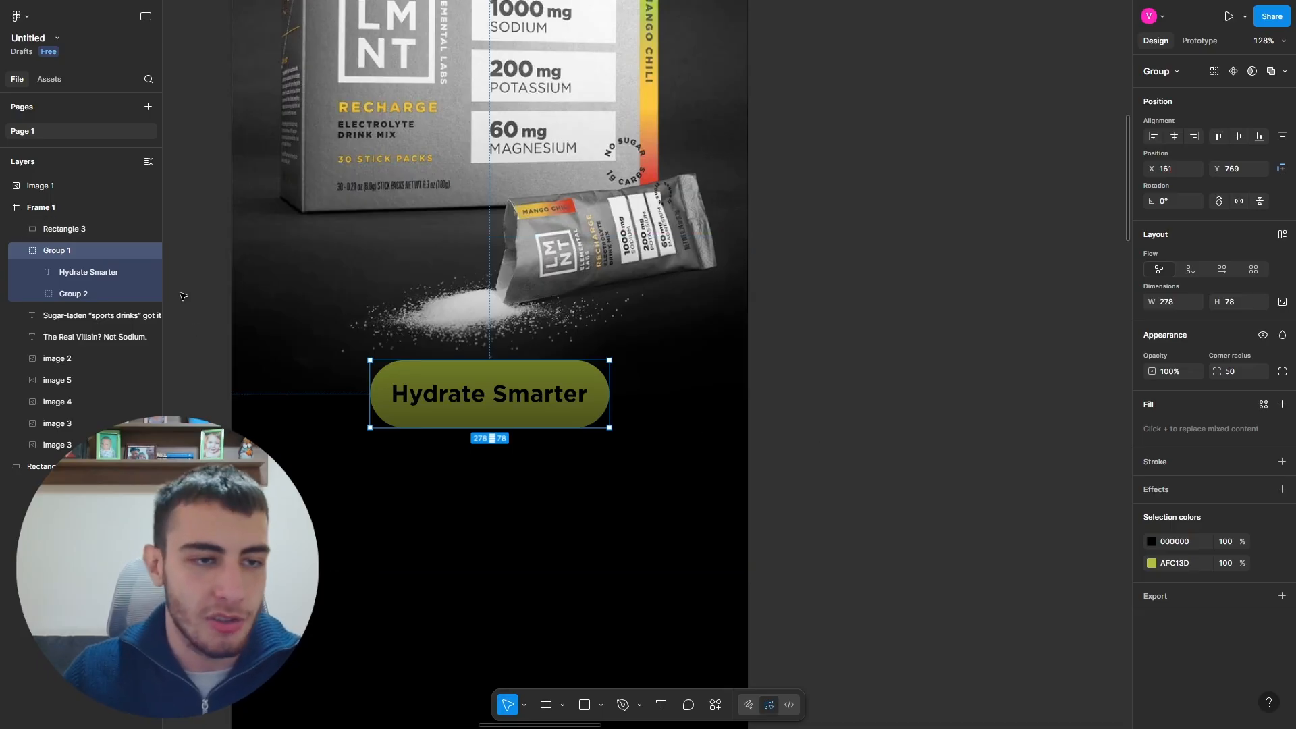
left_click(896, 362)
left_click(530, 392)
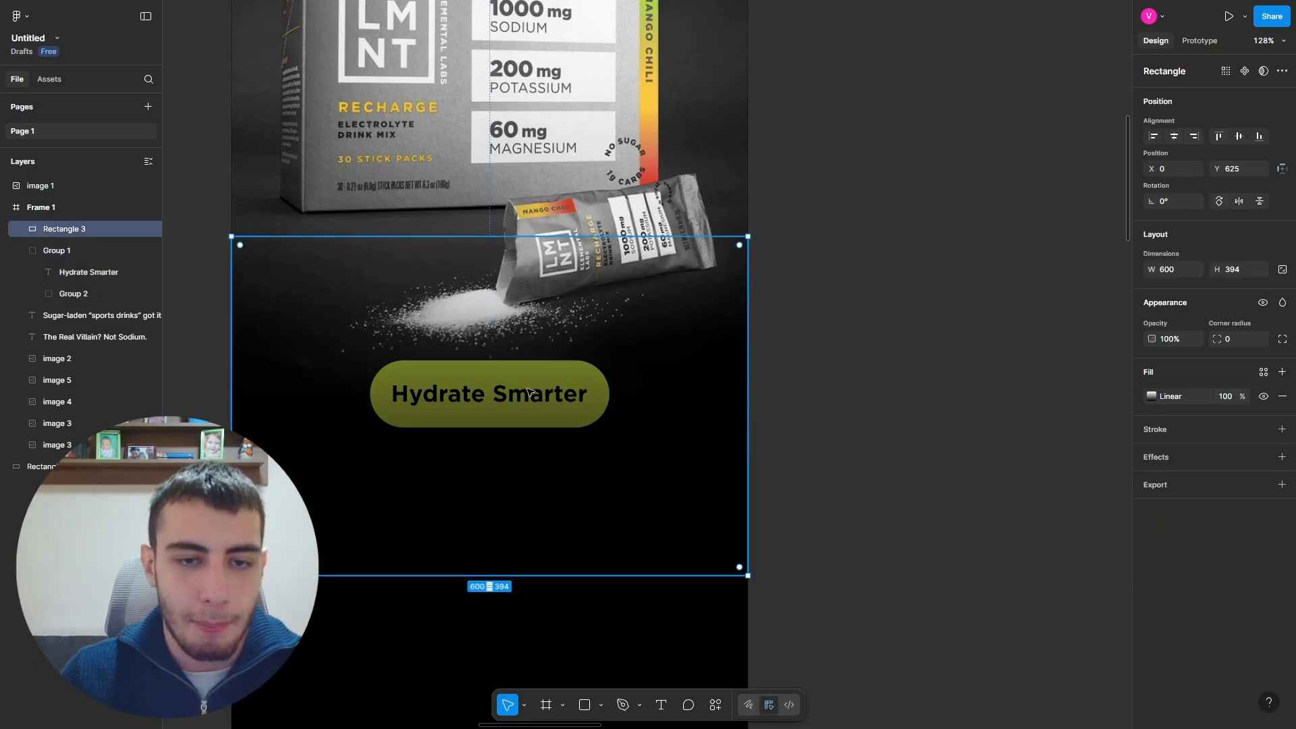
Step: Reorder the gradient Rectangle 3 beneath Group 1 in the layer stack so the button sits above the fade
left_click(846, 398)
left_click(86, 230)
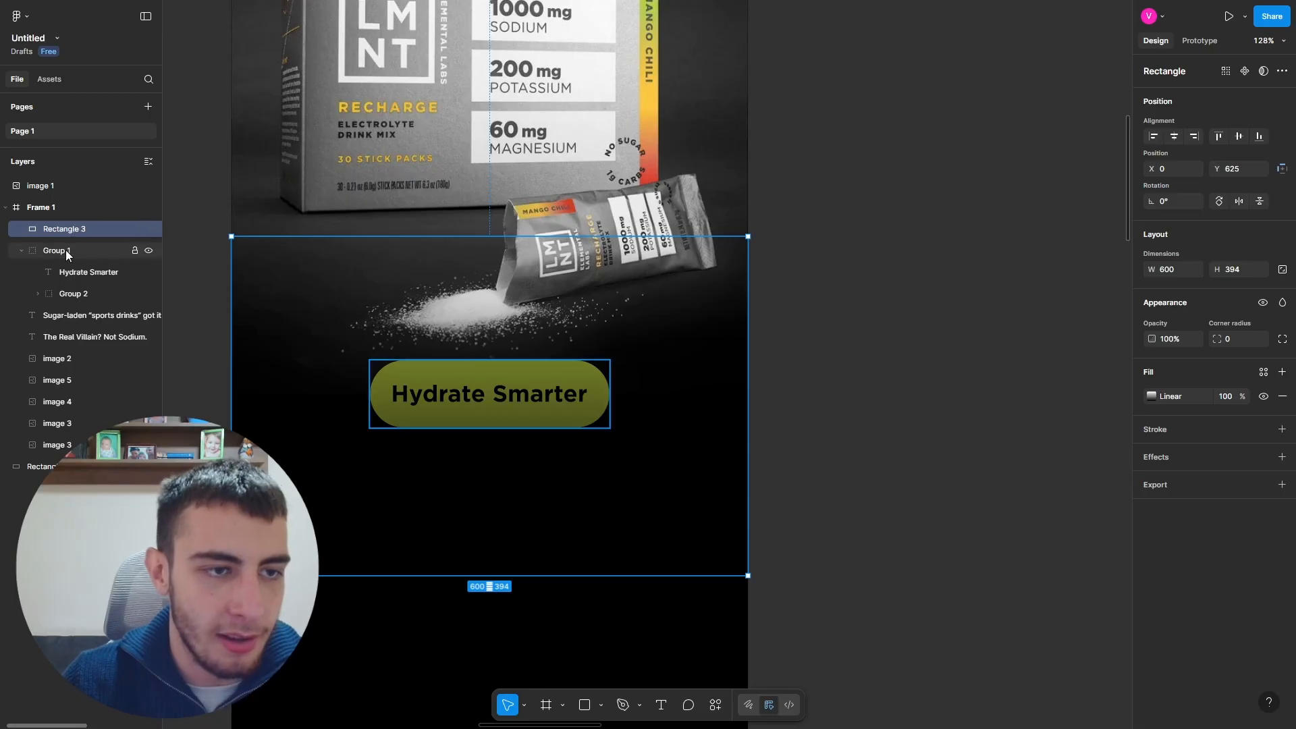
left_click(70, 249)
left_click(81, 229)
left_click_drag(81, 228, 63, 305)
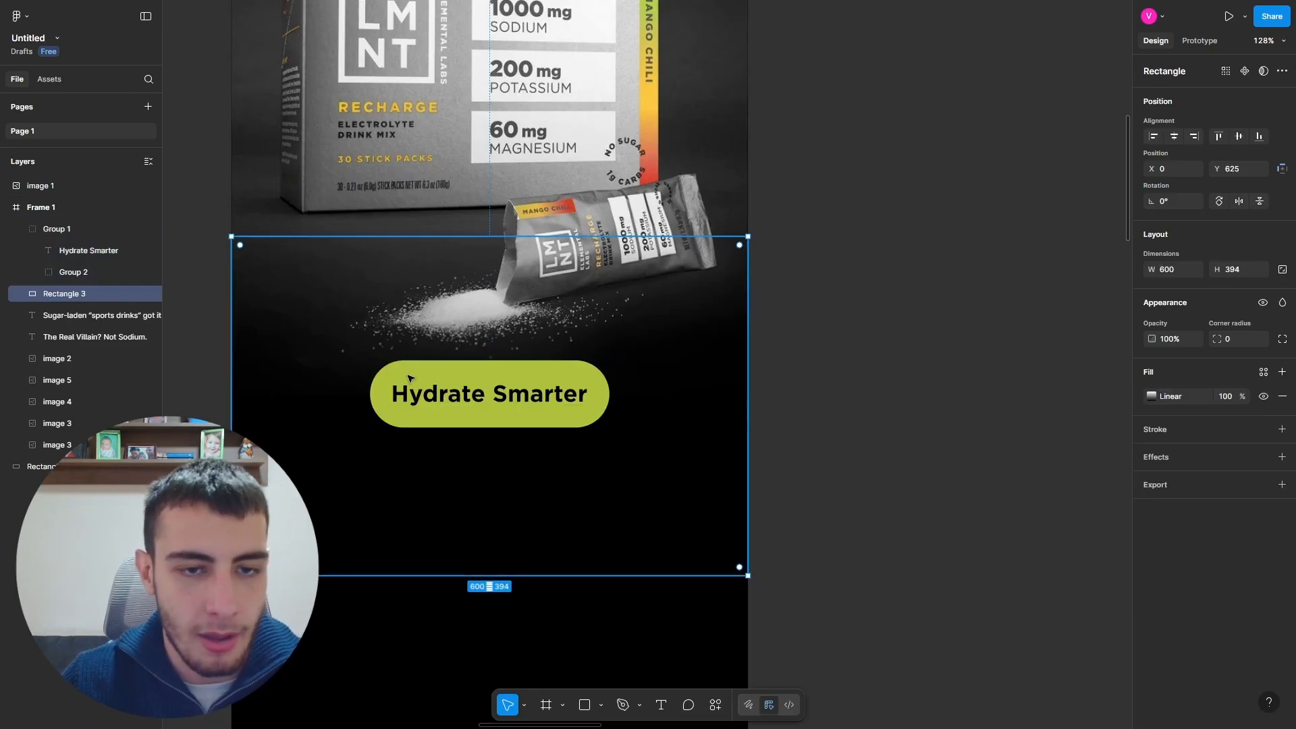
left_click(849, 411)
Step: Switch to the Google Docs wireframe and copy the body paragraph beginning "You've heard 'cut down on salt.'"
scroll(830, 407, "down", 5)
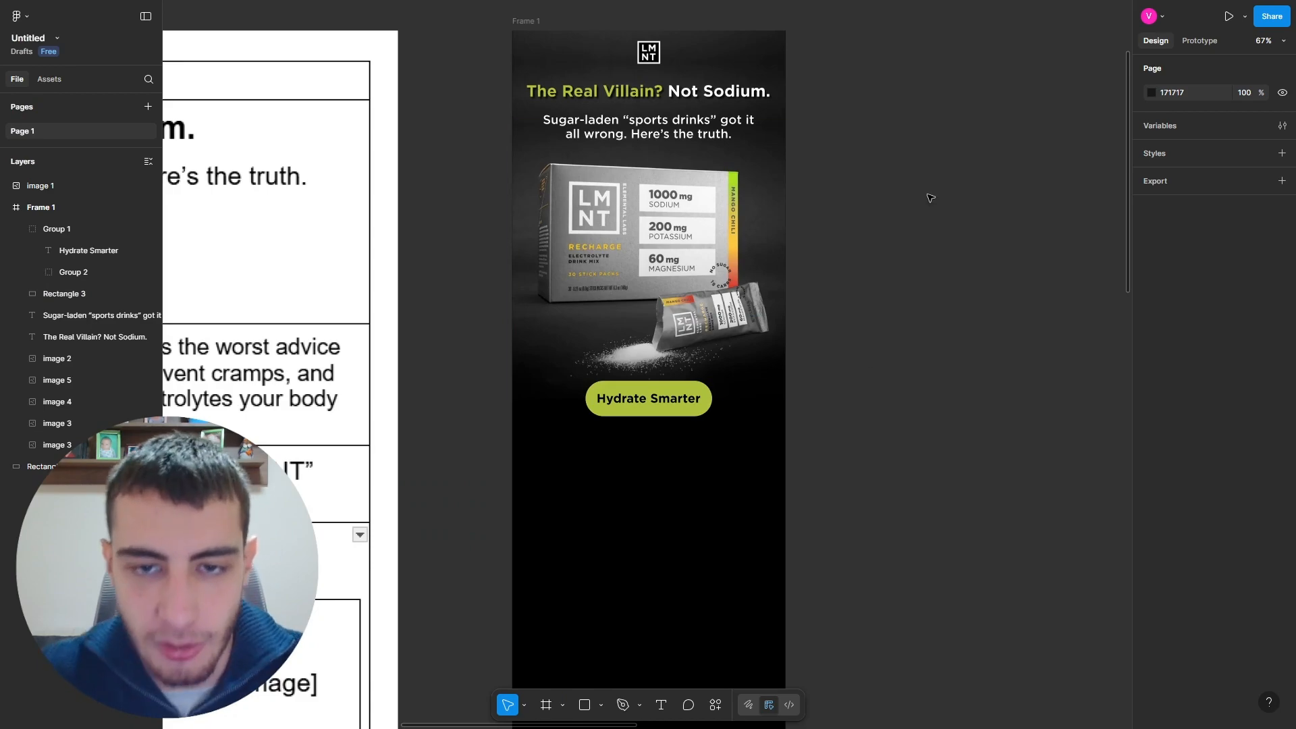
scroll(834, 224, "down", 5)
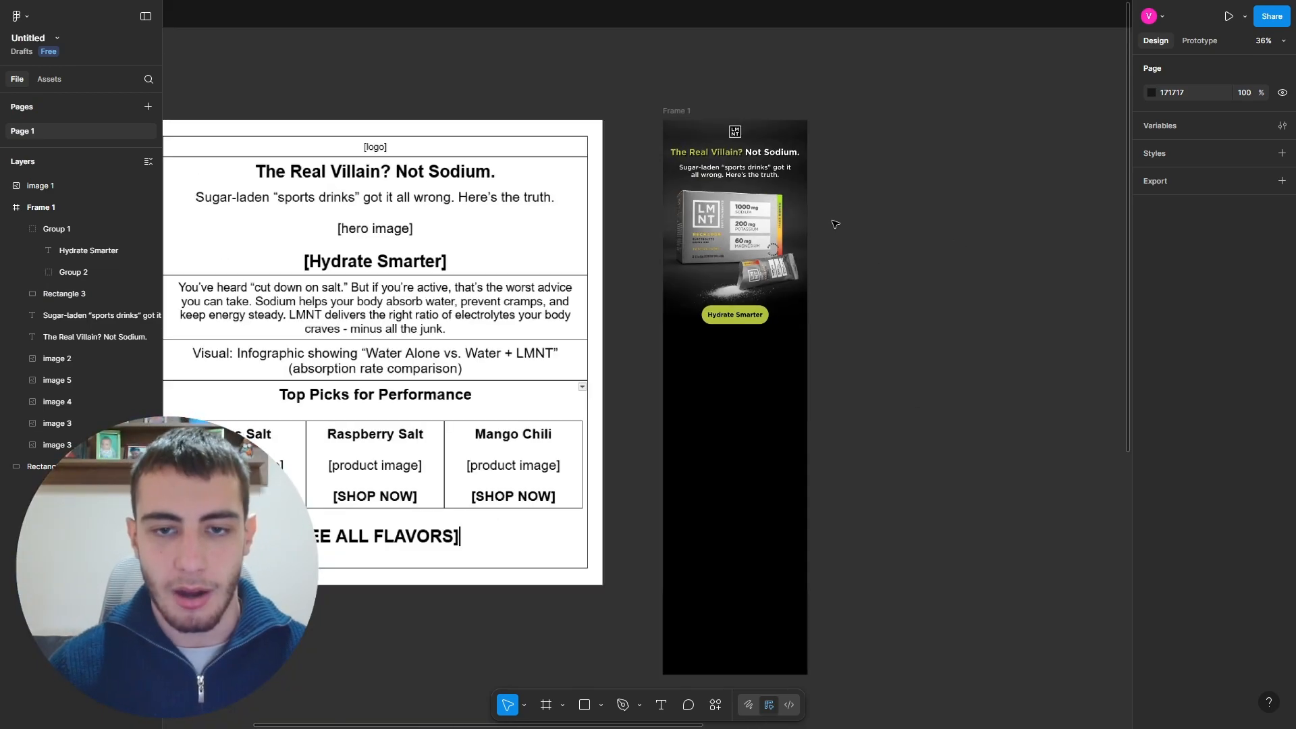
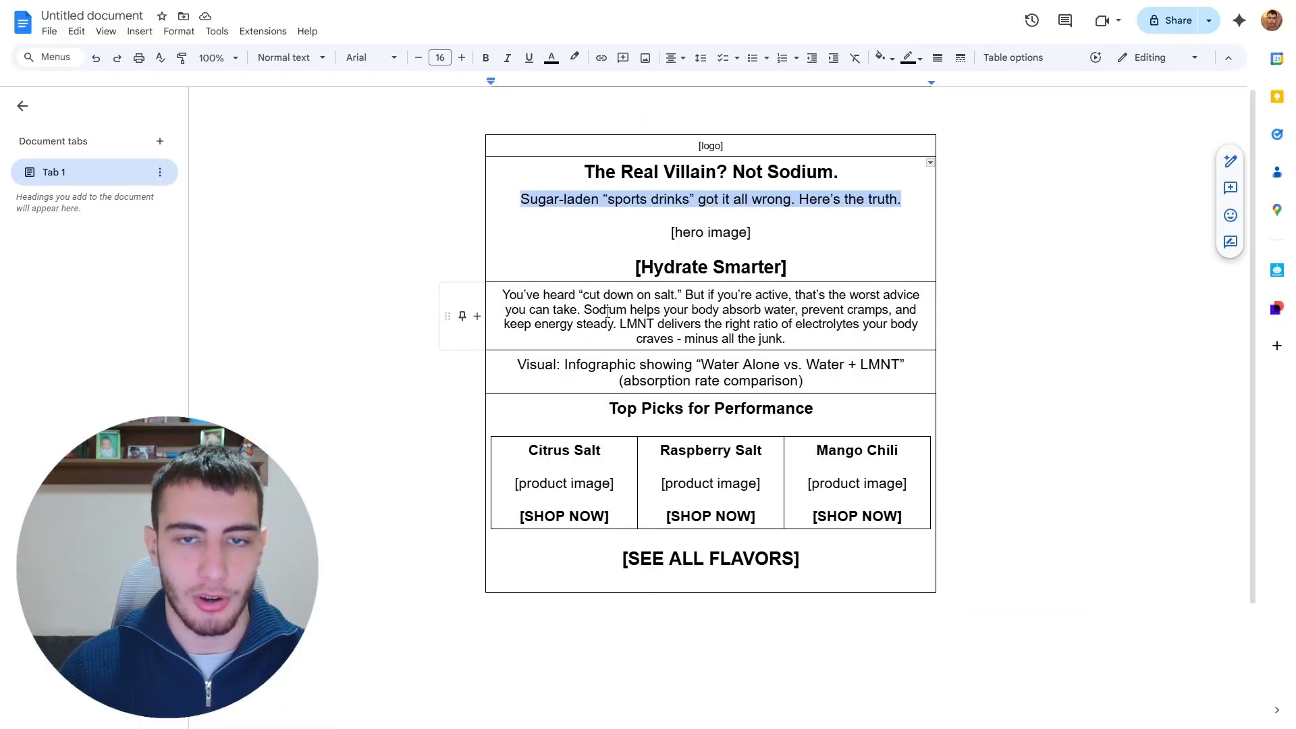
scroll(778, 315, "down", 2)
scroll(914, 252, "up", 2)
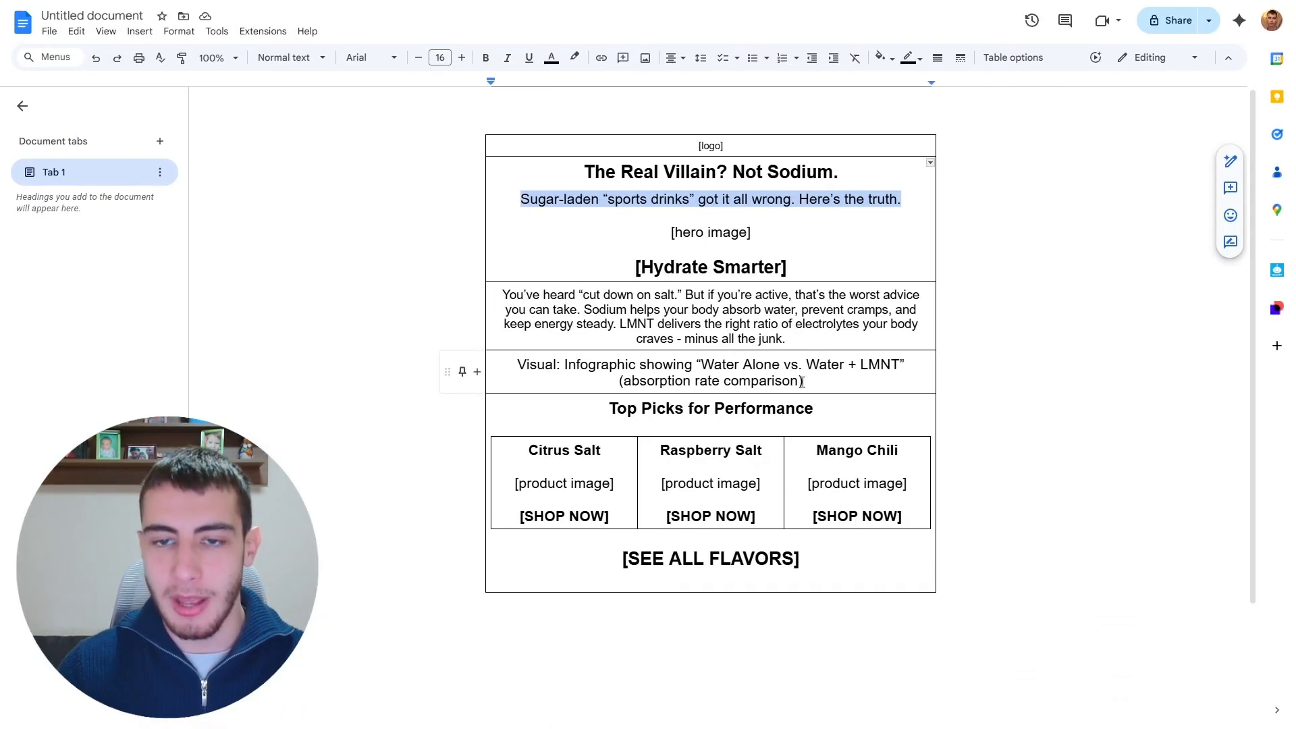
left_click(677, 339)
left_click_drag(788, 339, 472, 294)
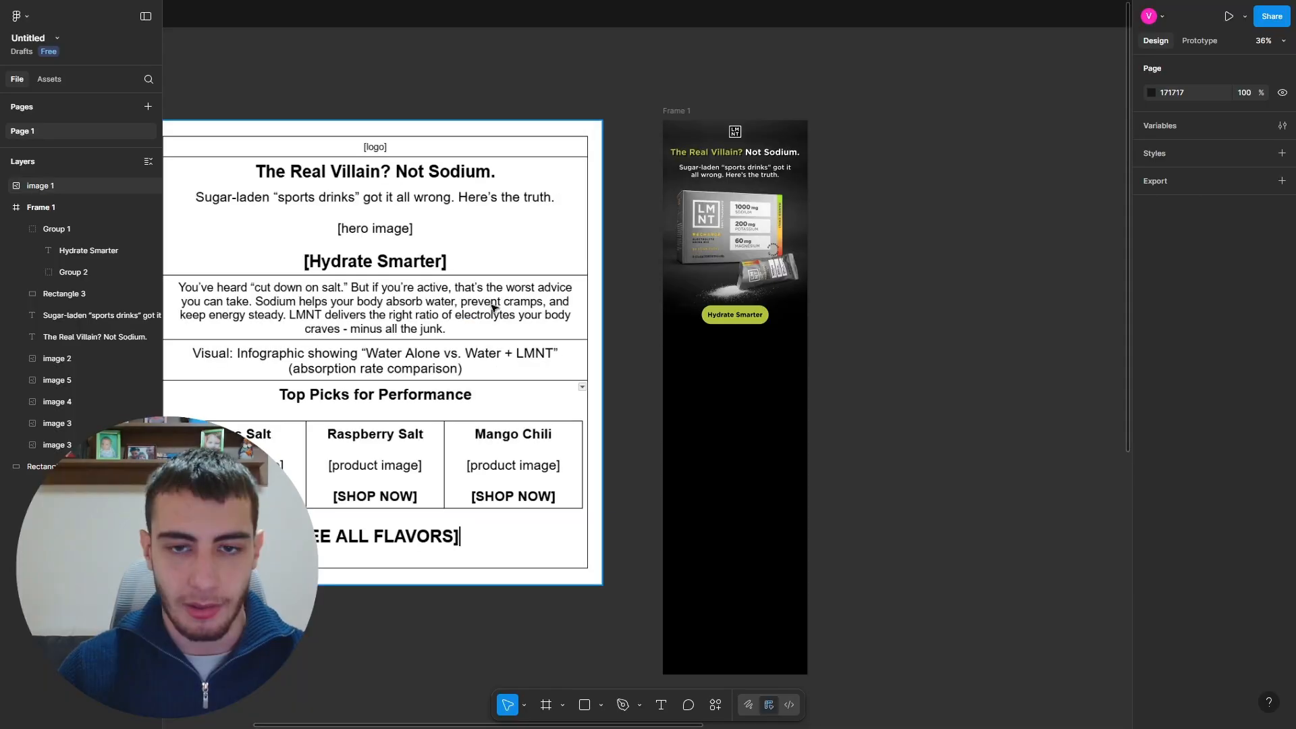
Step: Add a text layer in Frame 1 below the "Hydrate Smarter" button and paste the copied paragraph into it
scroll(839, 361, "up", 5)
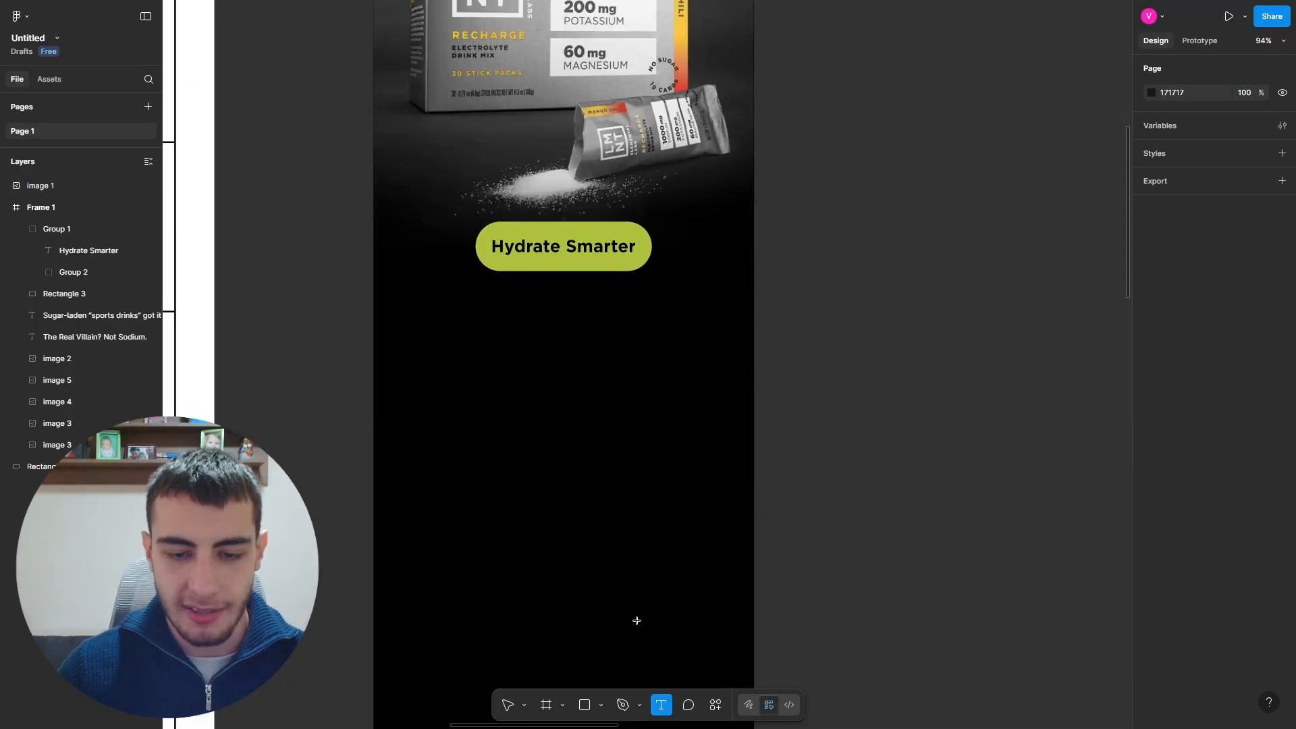
left_click(579, 497)
key("ctrl+v")
Step: Narrow the pasted paragraph's text box to a width of 578 and position it below the button at X 11, Y 940
scroll(786, 564, "down", 8)
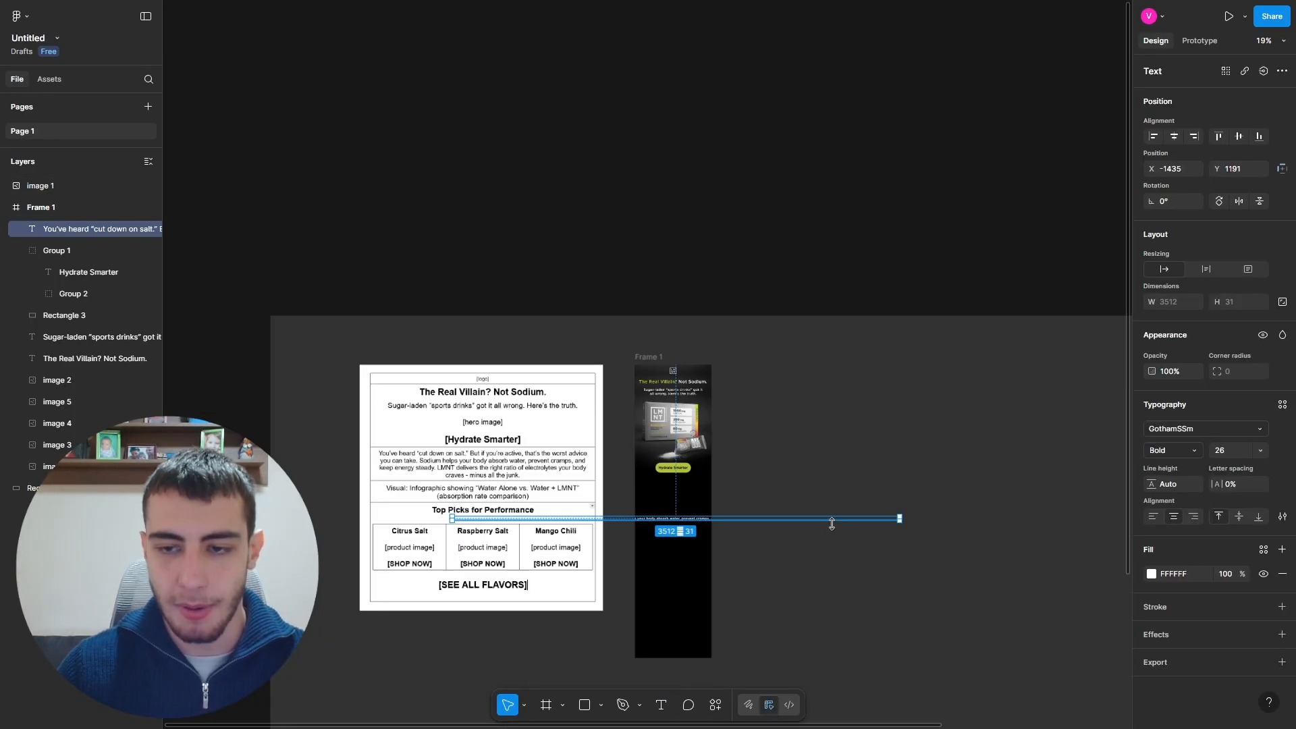
scroll(904, 516, "up", 3)
left_click_drag(901, 515, 336, 524)
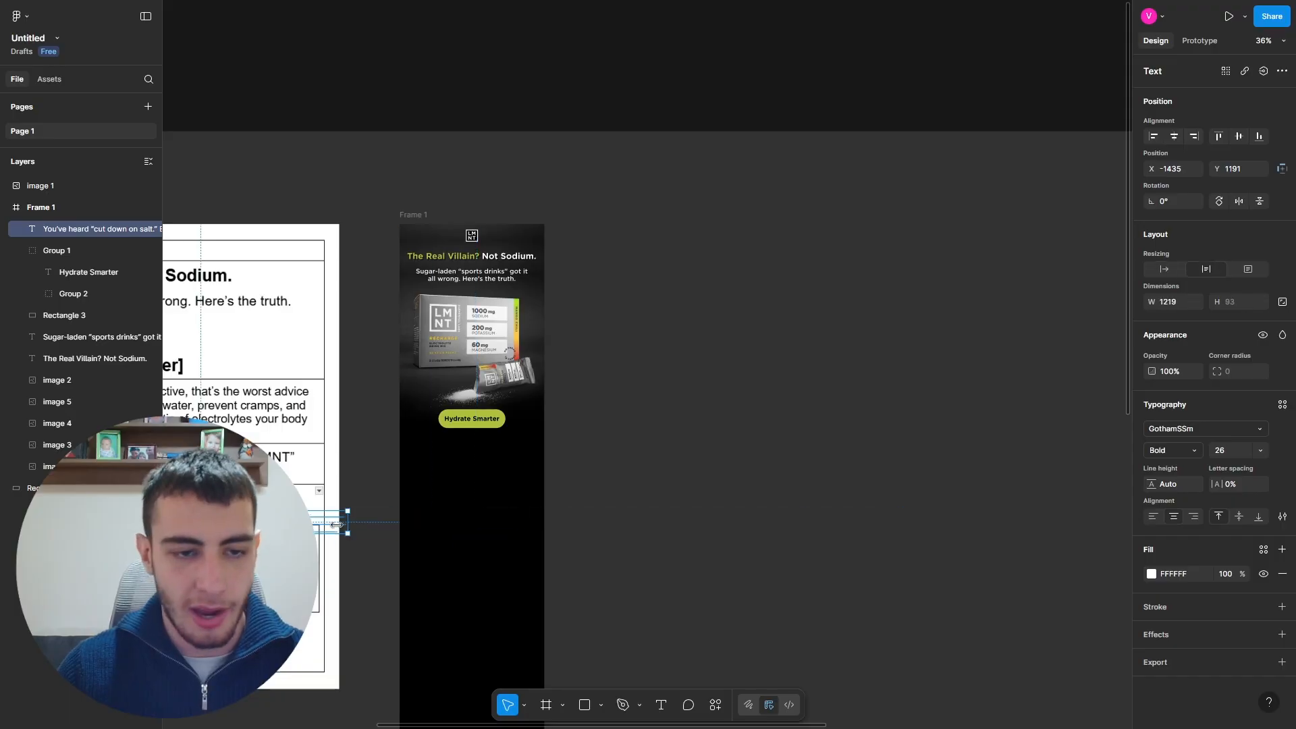
scroll(574, 502, "down", 4)
scroll(459, 509, "up", 3)
left_click_drag(606, 511, 764, 477)
scroll(763, 477, "up", 6)
scroll(695, 414, "down", 3)
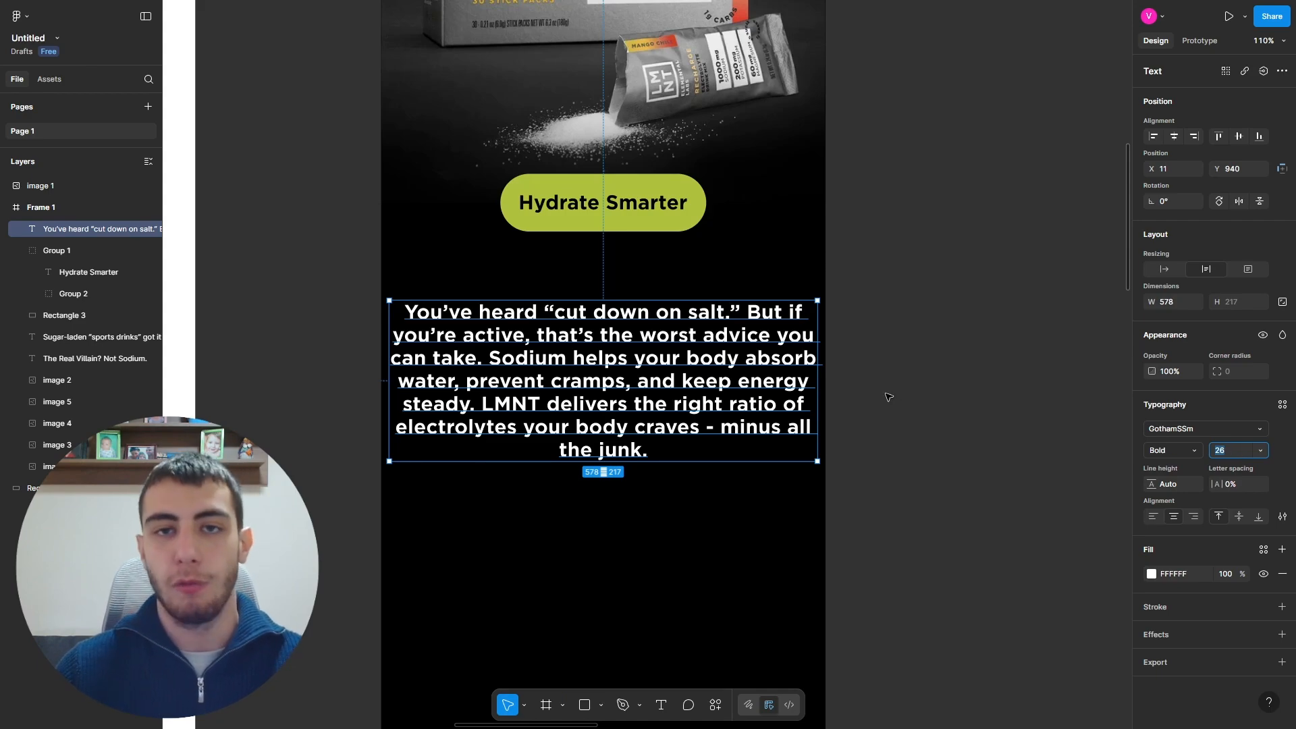
Step: Try a font size of 22 on the body paragraph, then set it to 24
key("Return")
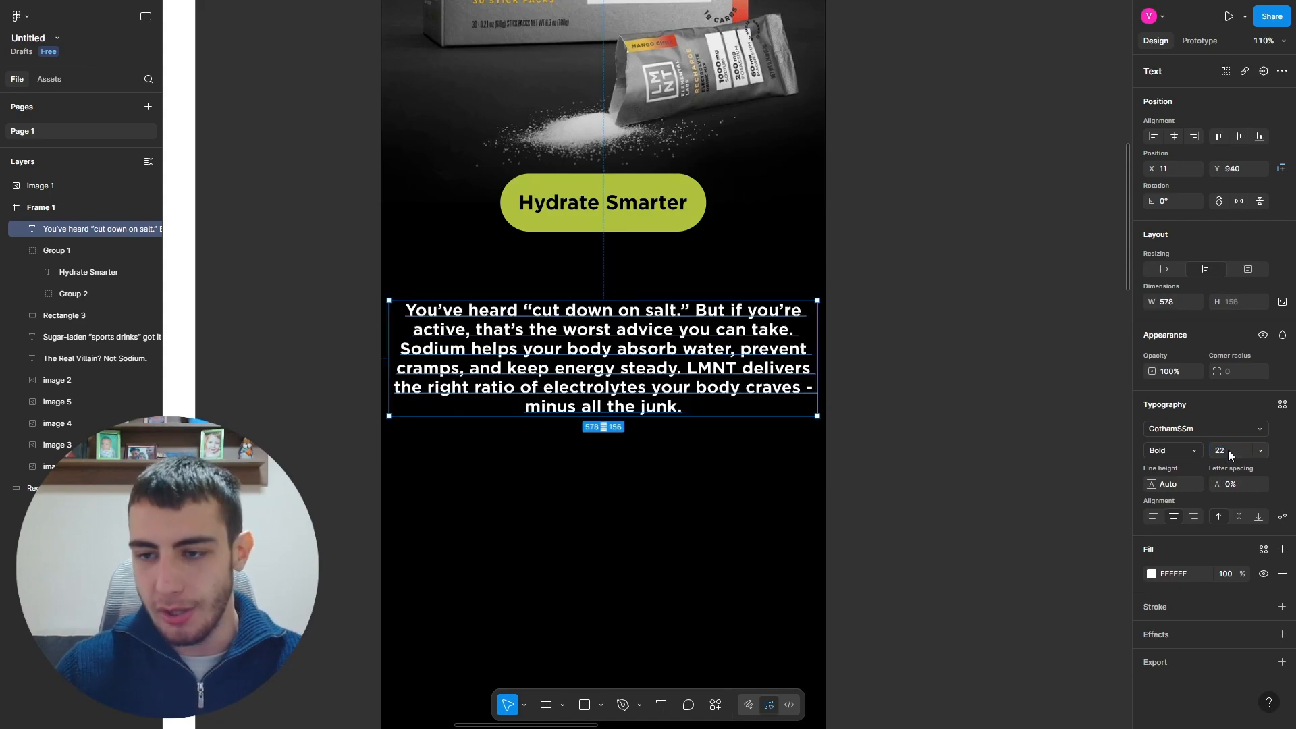
type("24")
key("Return")
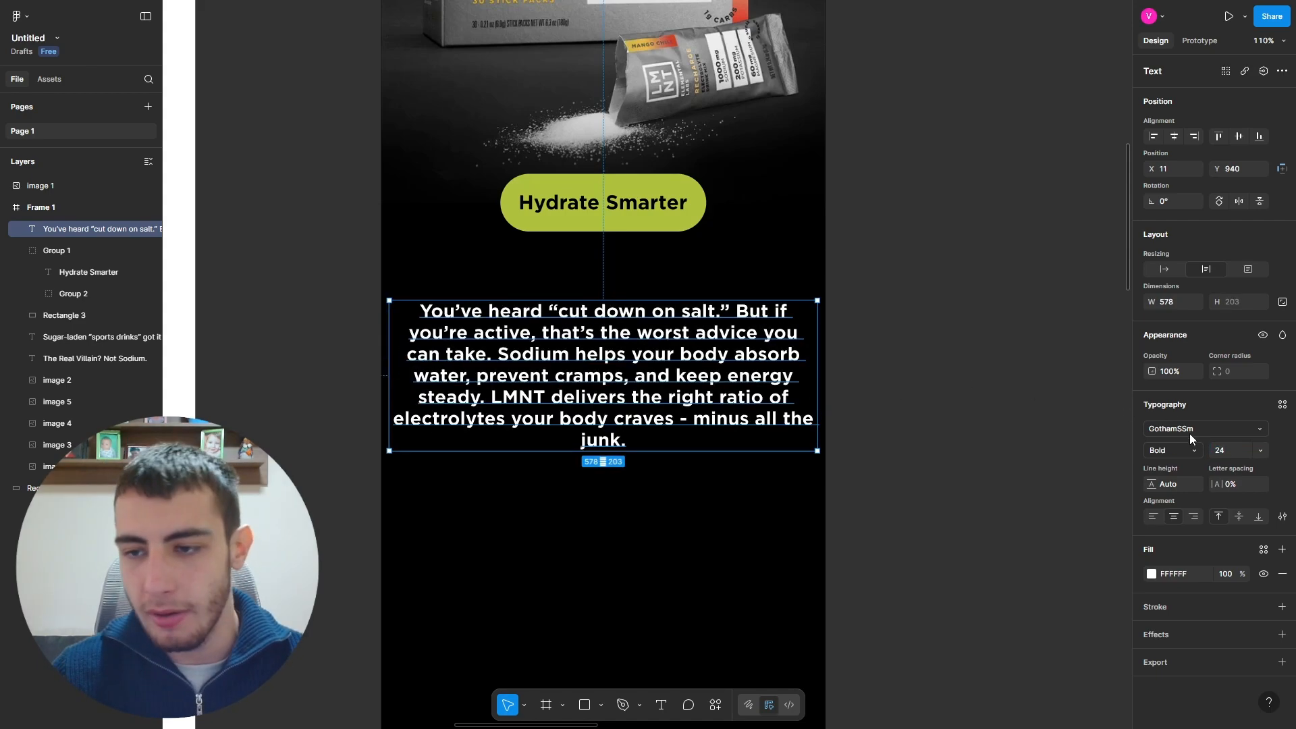
Step: Set the body paragraph's font size to 22 and its font style to Narrow Book
left_click(1229, 450)
type("22")
key("Return")
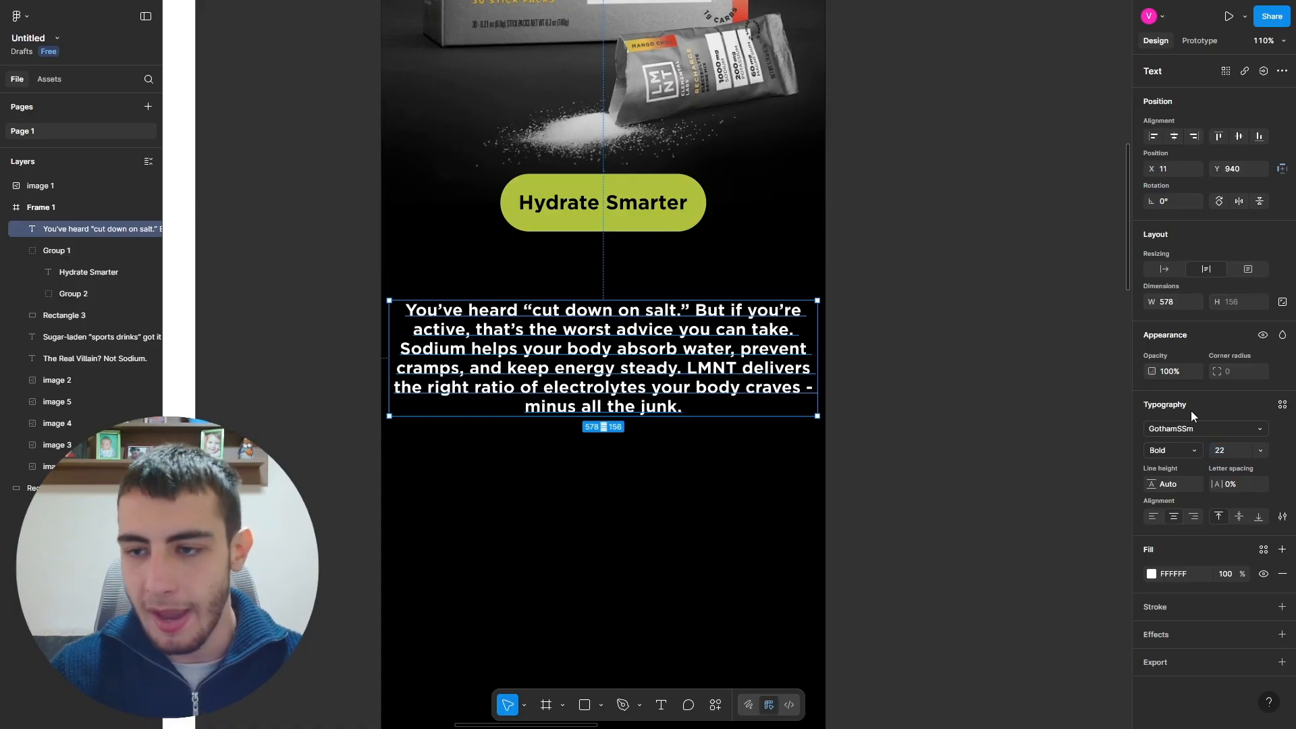
left_click(1188, 450)
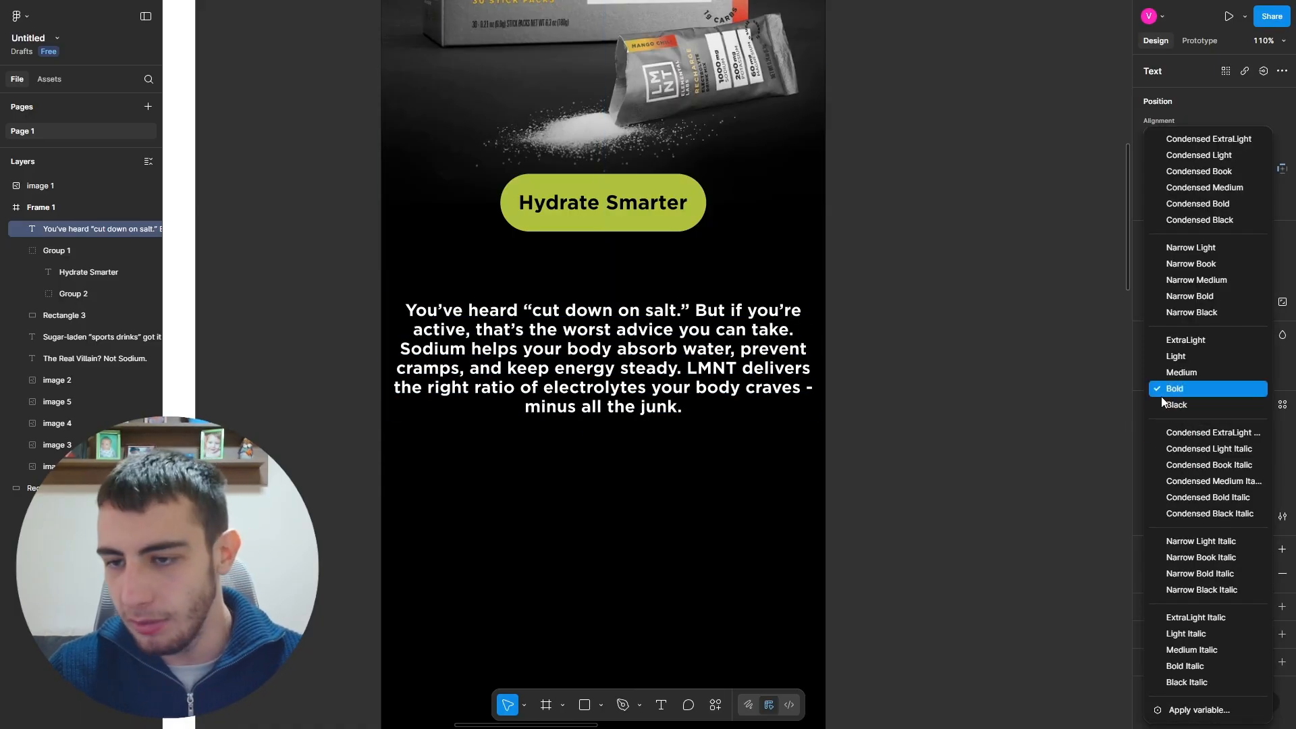
left_click(1219, 265)
Step: Narrow the body paragraph's text box to a width of 465 and centre it below the button at X 67, Y 880
left_click_drag(815, 358, 734, 358)
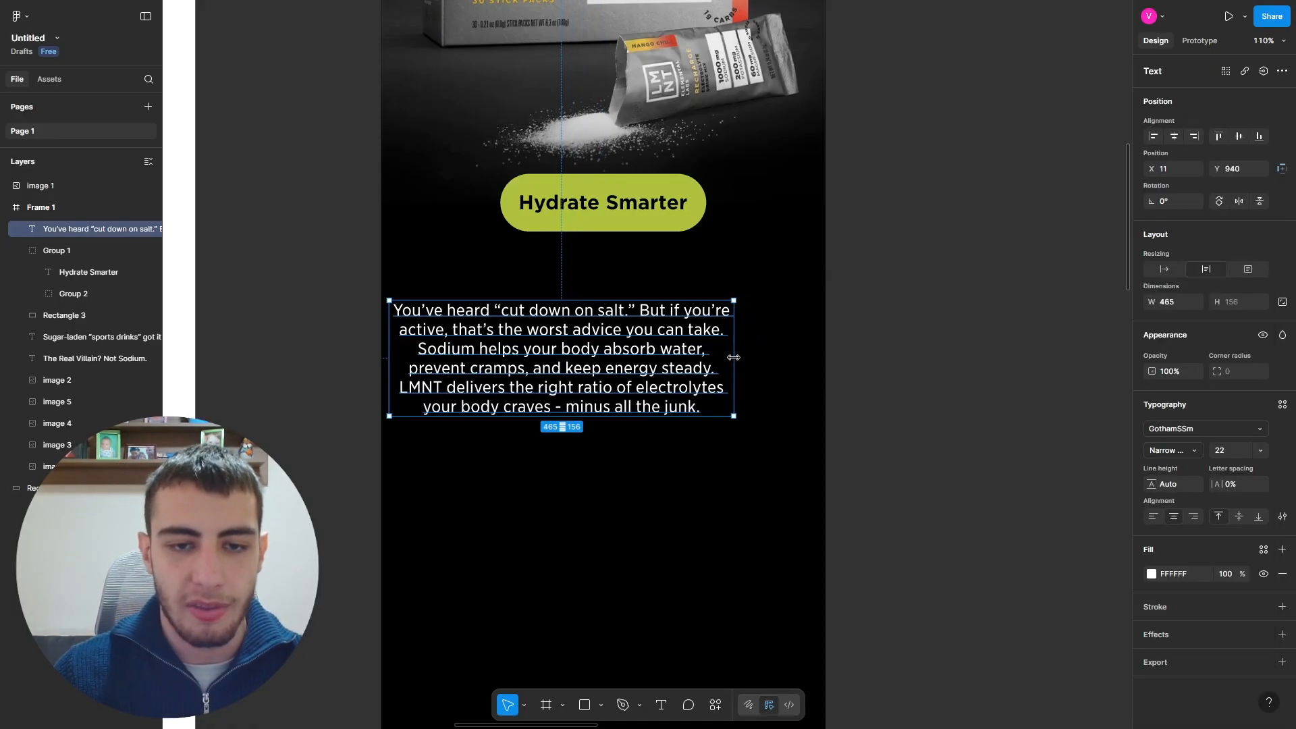
left_click_drag(623, 369, 665, 325)
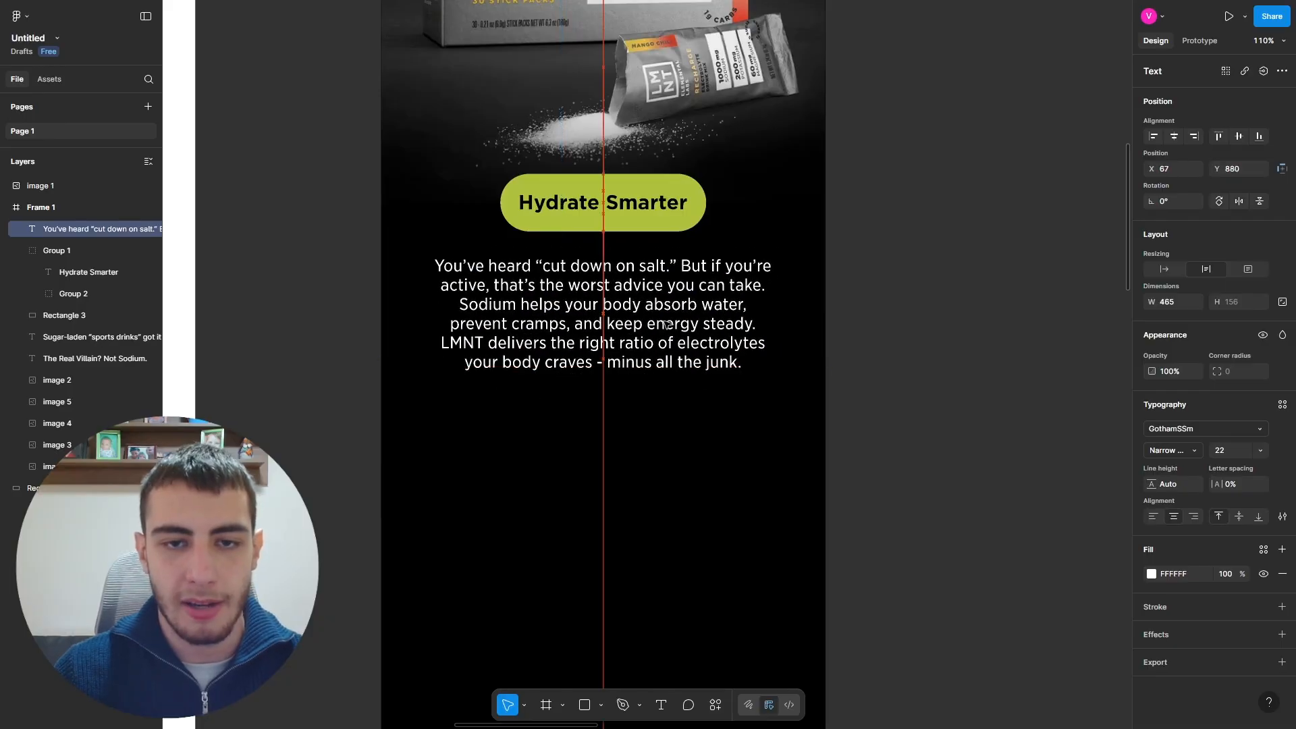
left_click(930, 352)
scroll(783, 365, "up", 3)
scroll(868, 361, "down", 3)
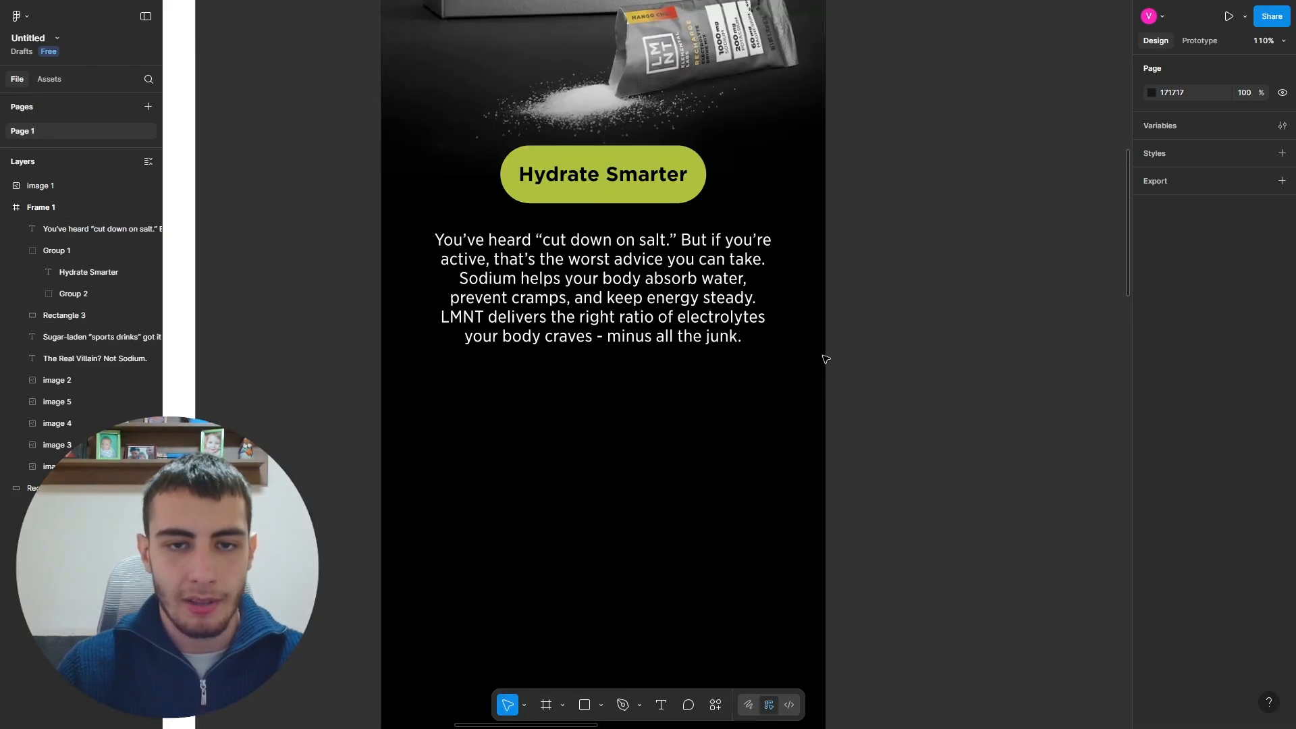
Step: Check the layout against the wireframe and shift the body paragraph slightly down to Y 894
scroll(876, 359, "up", 1)
scroll(876, 358, "down", 5)
scroll(575, 349, "left", 3)
scroll(675, 331, "down", 4)
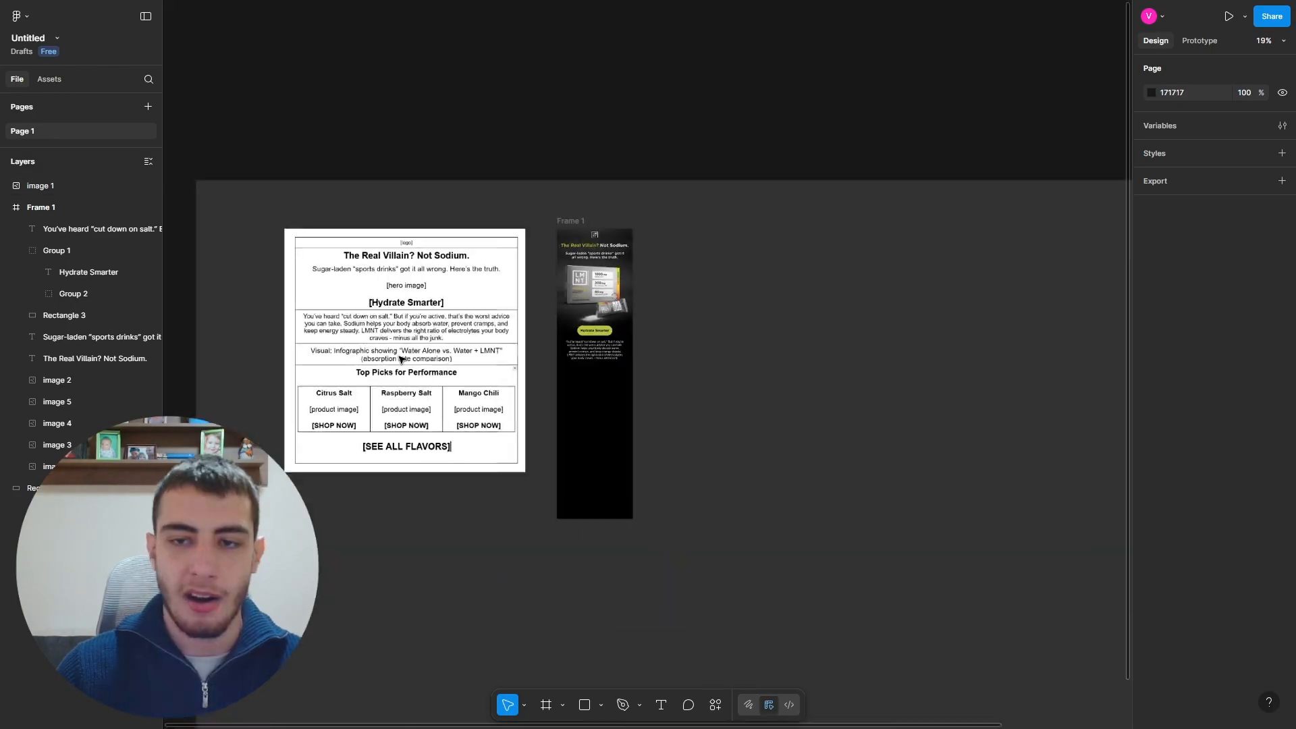
scroll(765, 314, "up", 6)
scroll(765, 314, "up", 1)
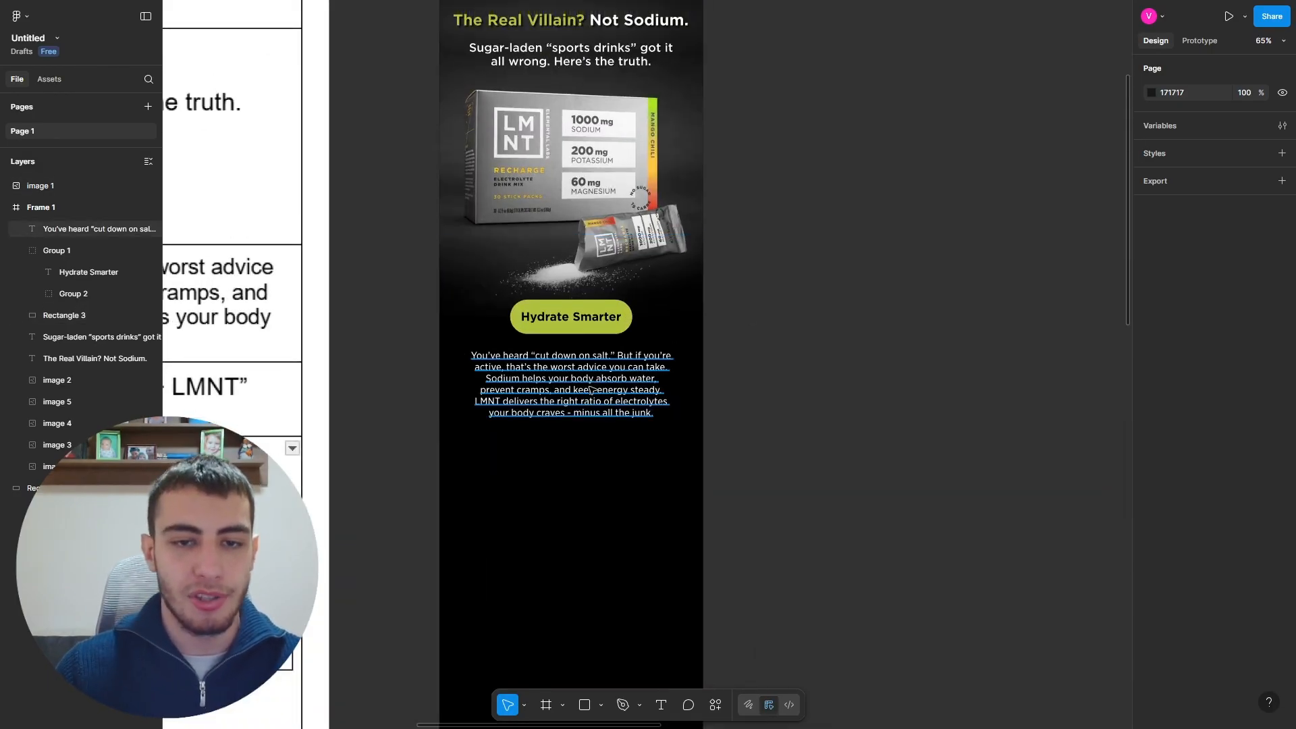
left_click_drag(585, 388, 585, 393)
left_click(777, 368)
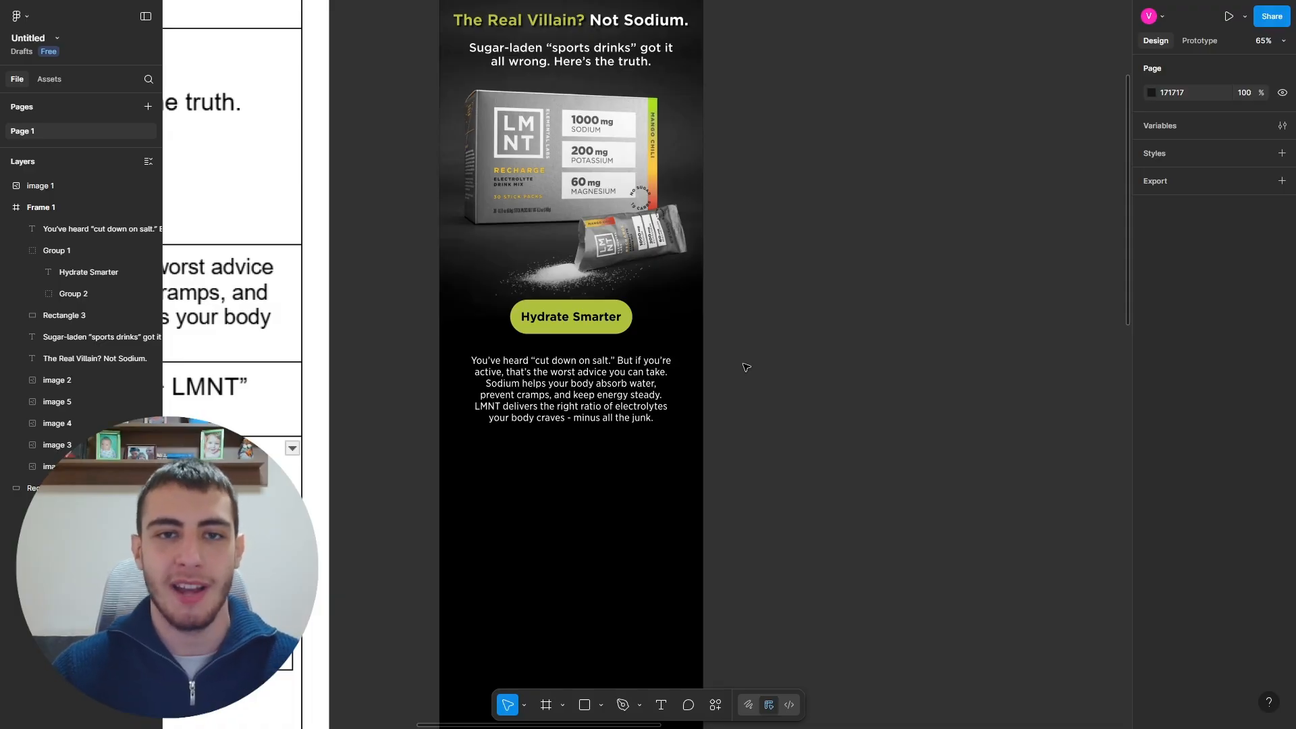
Step: Paste the LMNT can and water glass images beside Frame 1 and line the glass up with the can at Y 1478
key("ctrl+v")
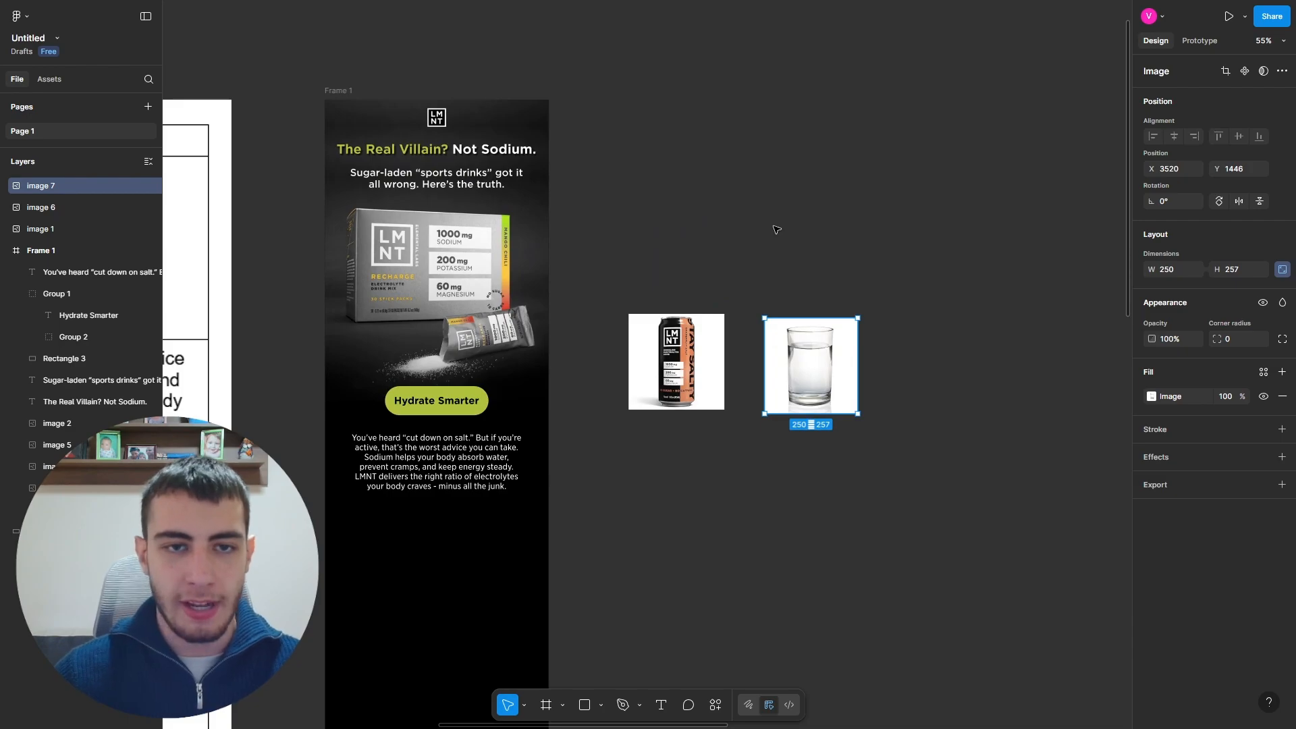
scroll(777, 230, "down", 5)
scroll(454, 330, "up", 3)
scroll(473, 326, "down", 2)
scroll(506, 326, "up", 2)
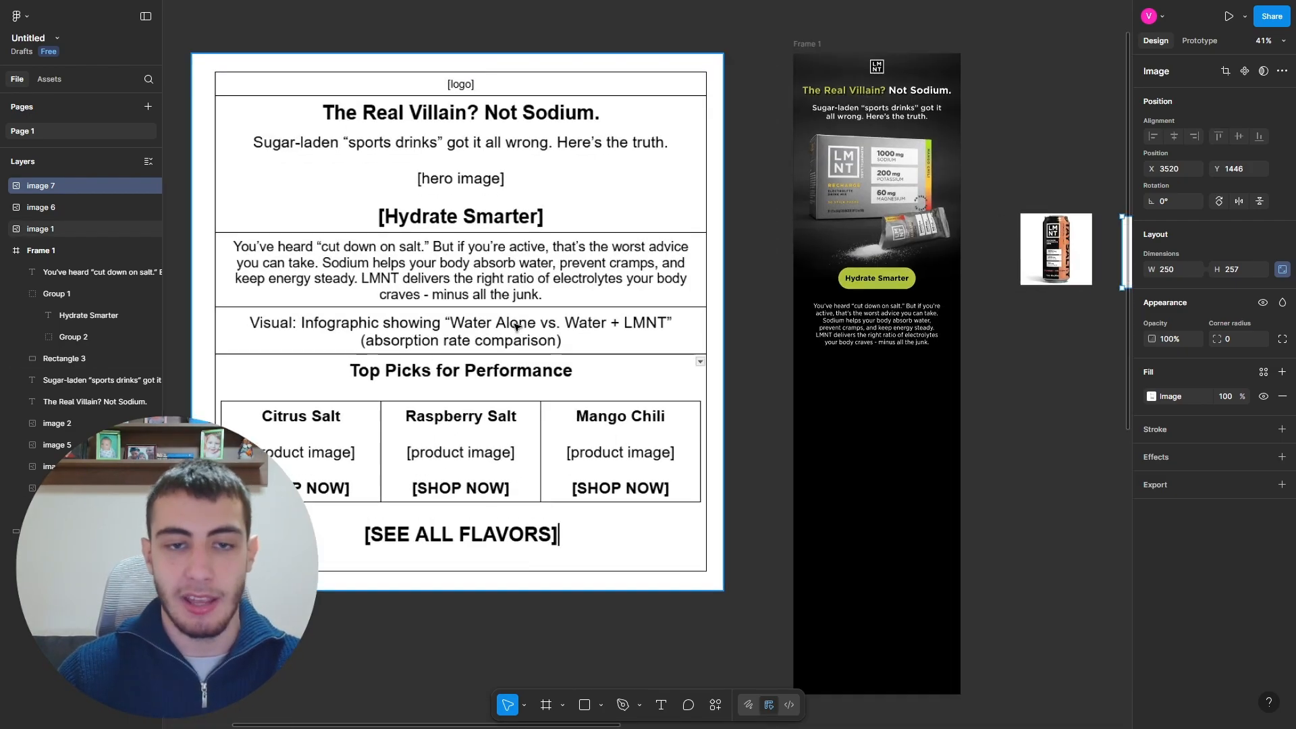
scroll(628, 283, "down", 3)
scroll(961, 251, "up", 4)
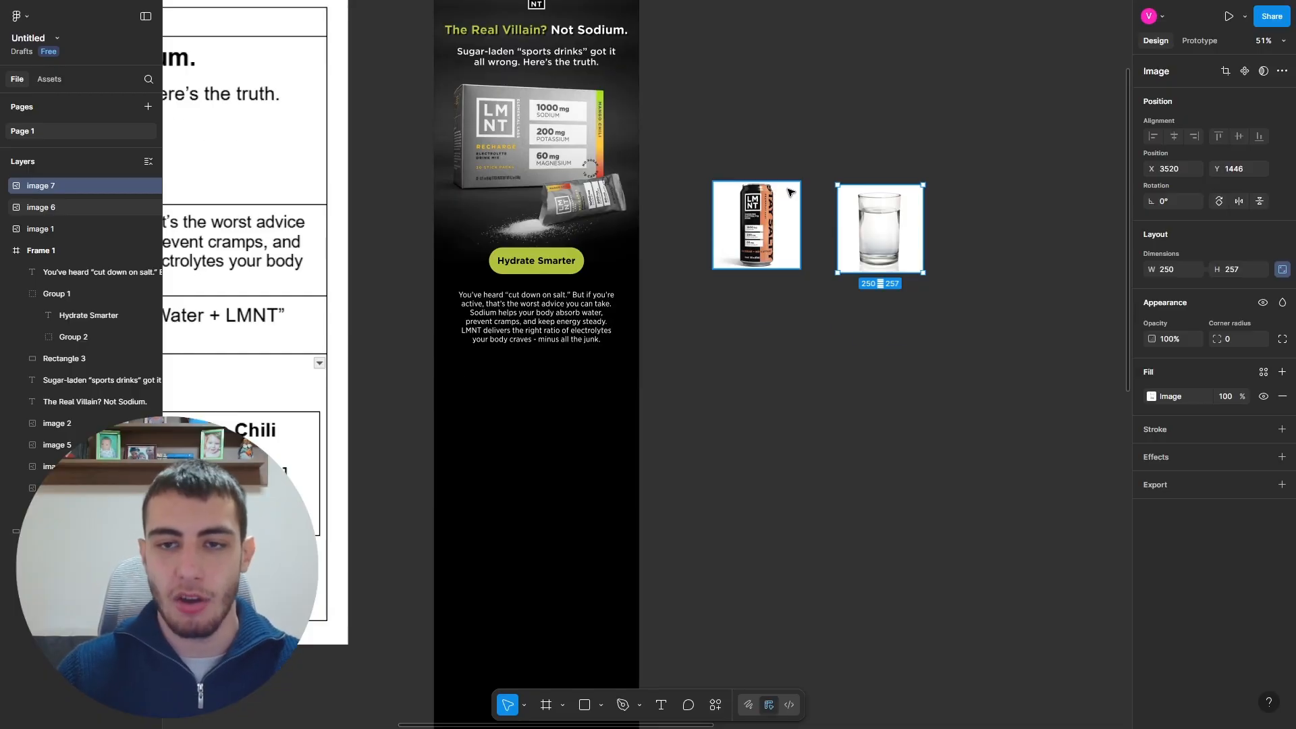
scroll(790, 192, "up", 3)
scroll(648, 236, "down", 4)
scroll(594, 284, "up", 4)
left_click(554, 327)
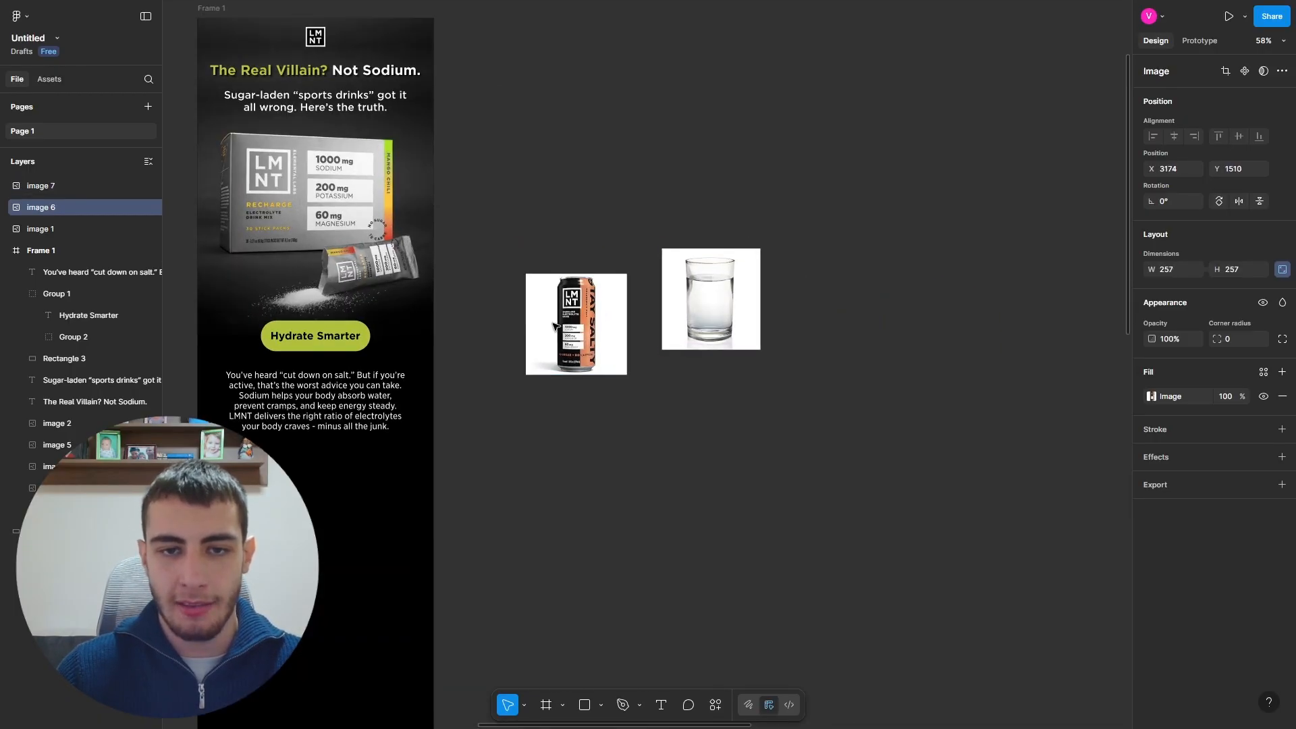
left_click_drag(709, 273, 714, 299)
Step: Move the can and glass images into Frame 1, side by side below the body paragraph at Y 1136
scroll(742, 297, "down", 5)
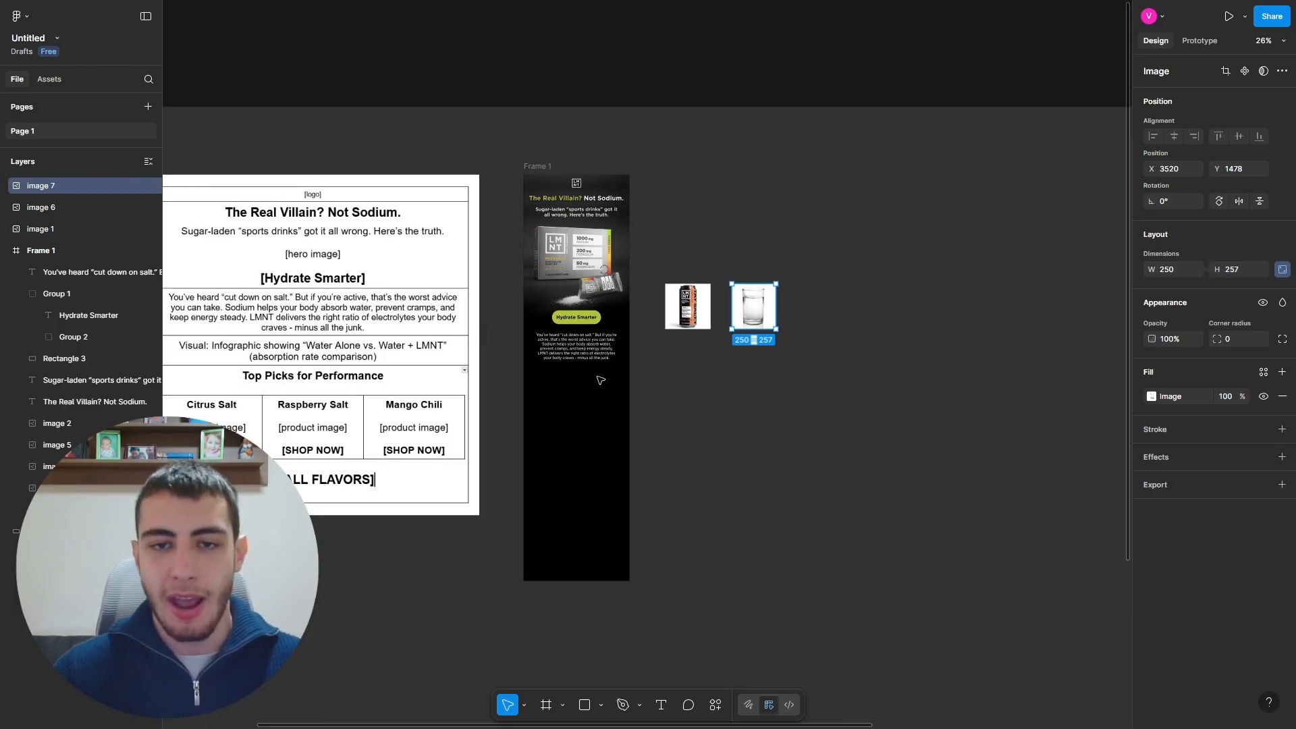
scroll(700, 281, "up", 5)
scroll(702, 284, "down", 3)
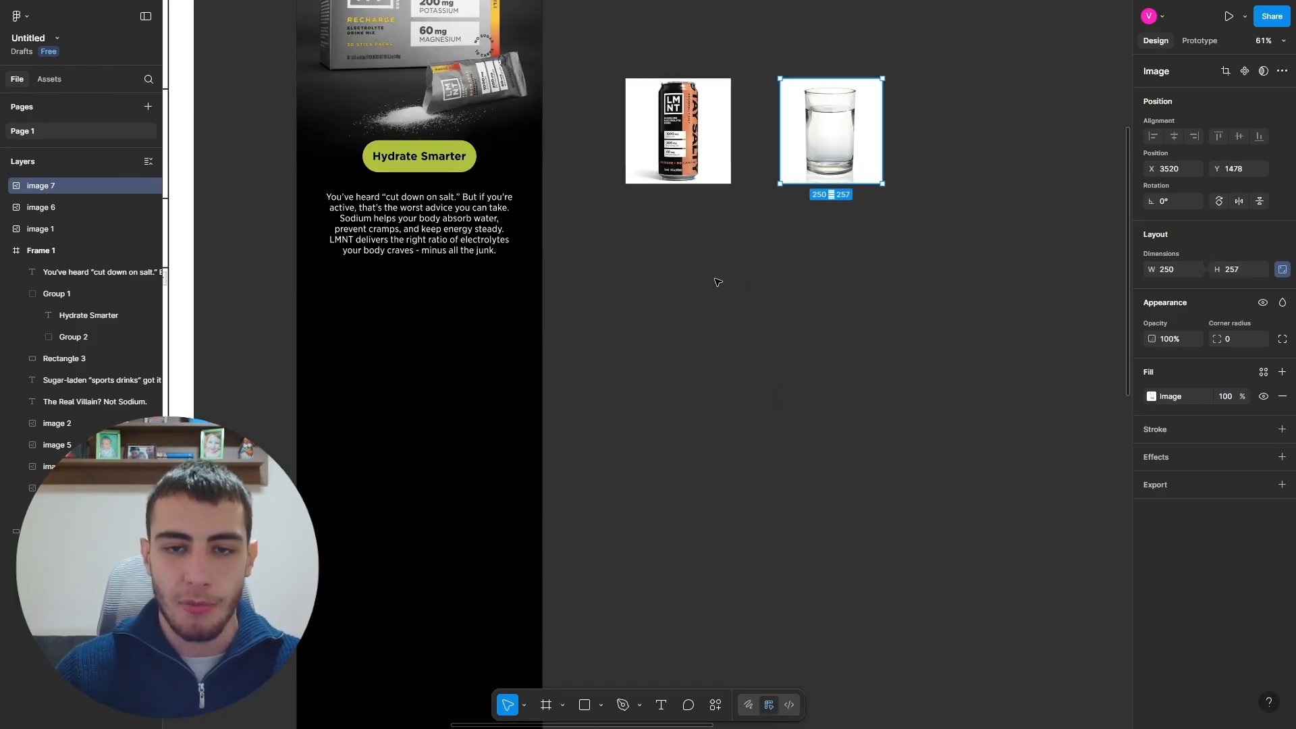
scroll(702, 283, "up", 2)
left_click(689, 302)
left_click_drag(682, 255, 370, 468)
left_click(845, 259)
left_click_drag(845, 260, 495, 475)
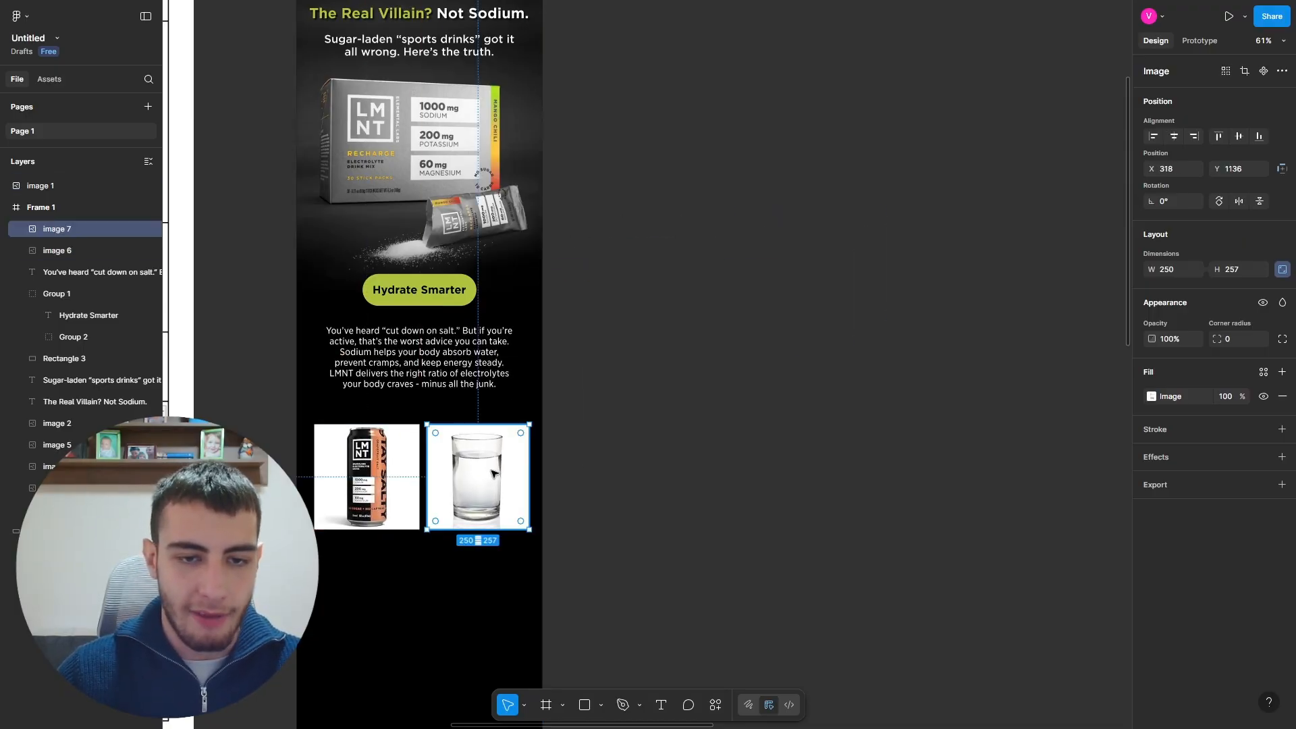
scroll(496, 481, "up", 6)
scroll(677, 467, "up", 6)
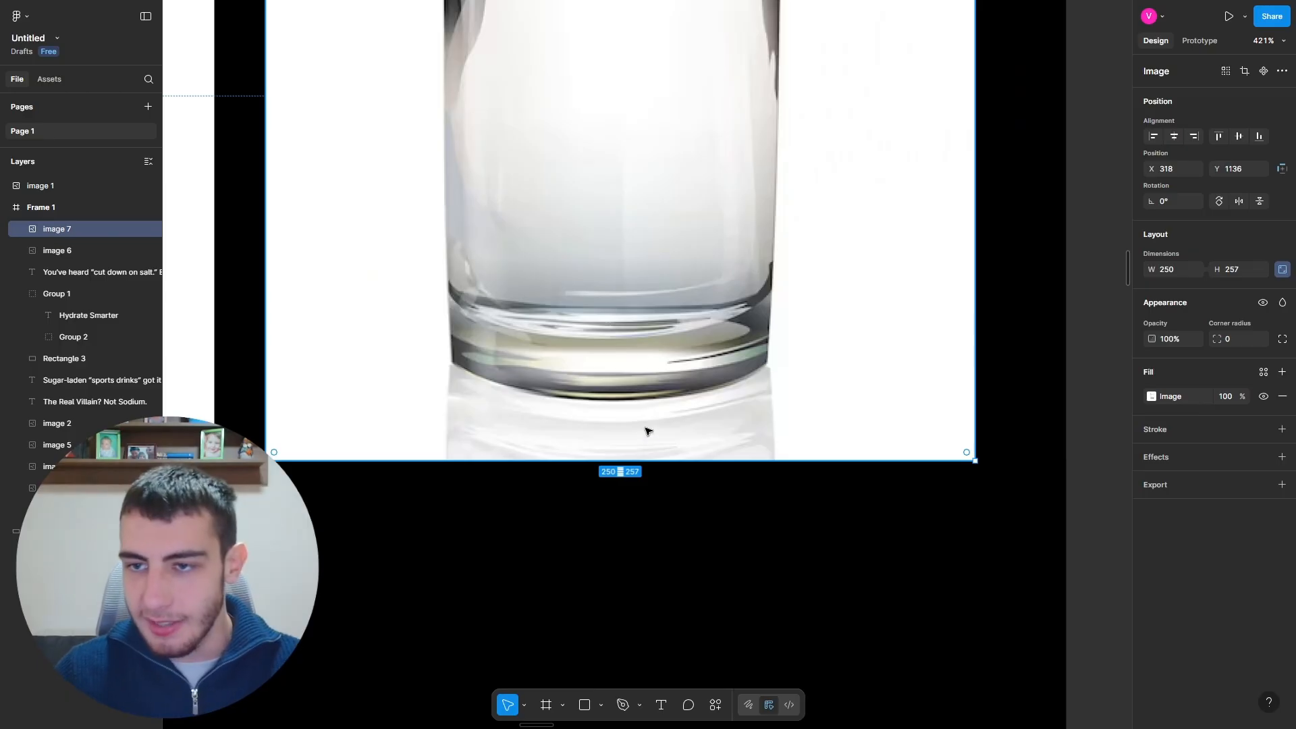
scroll(675, 431, "down", 10)
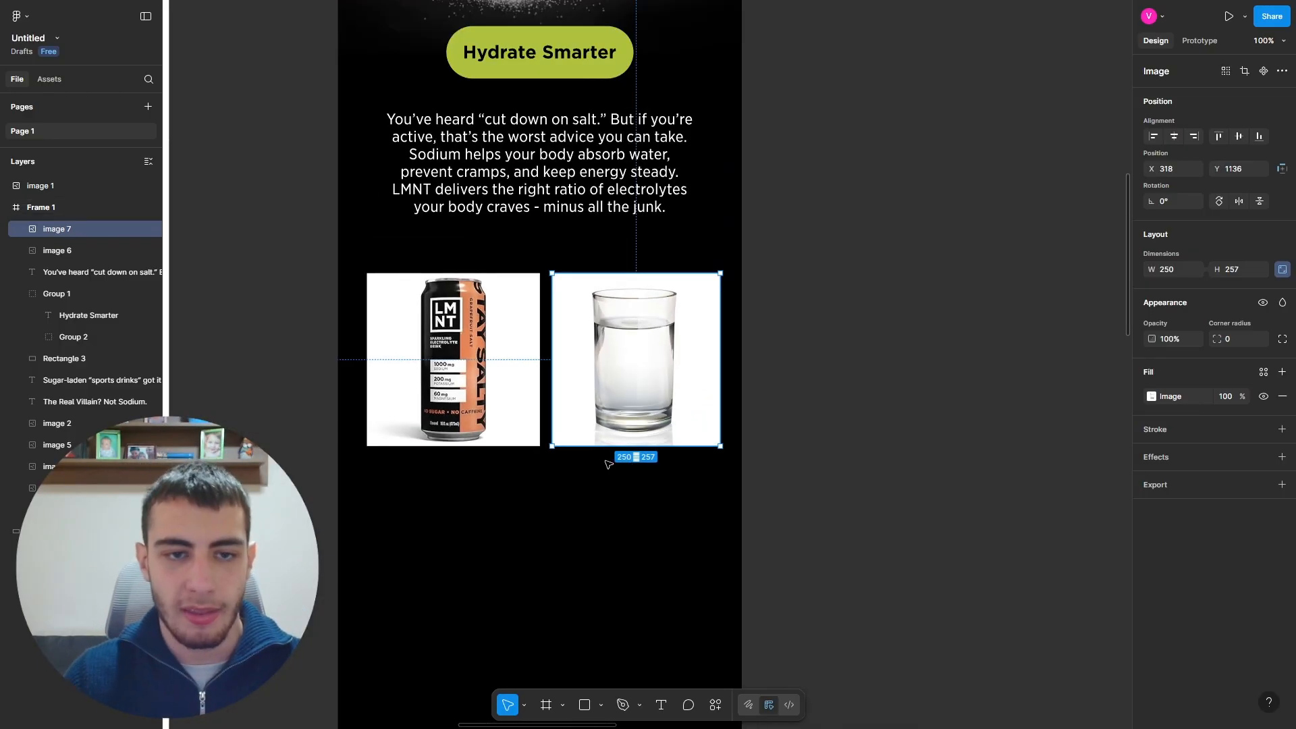
Step: Scale the glass image and the can image proportionally to a width of 230 each
left_click(905, 333)
scroll(325, 211, "up", 6)
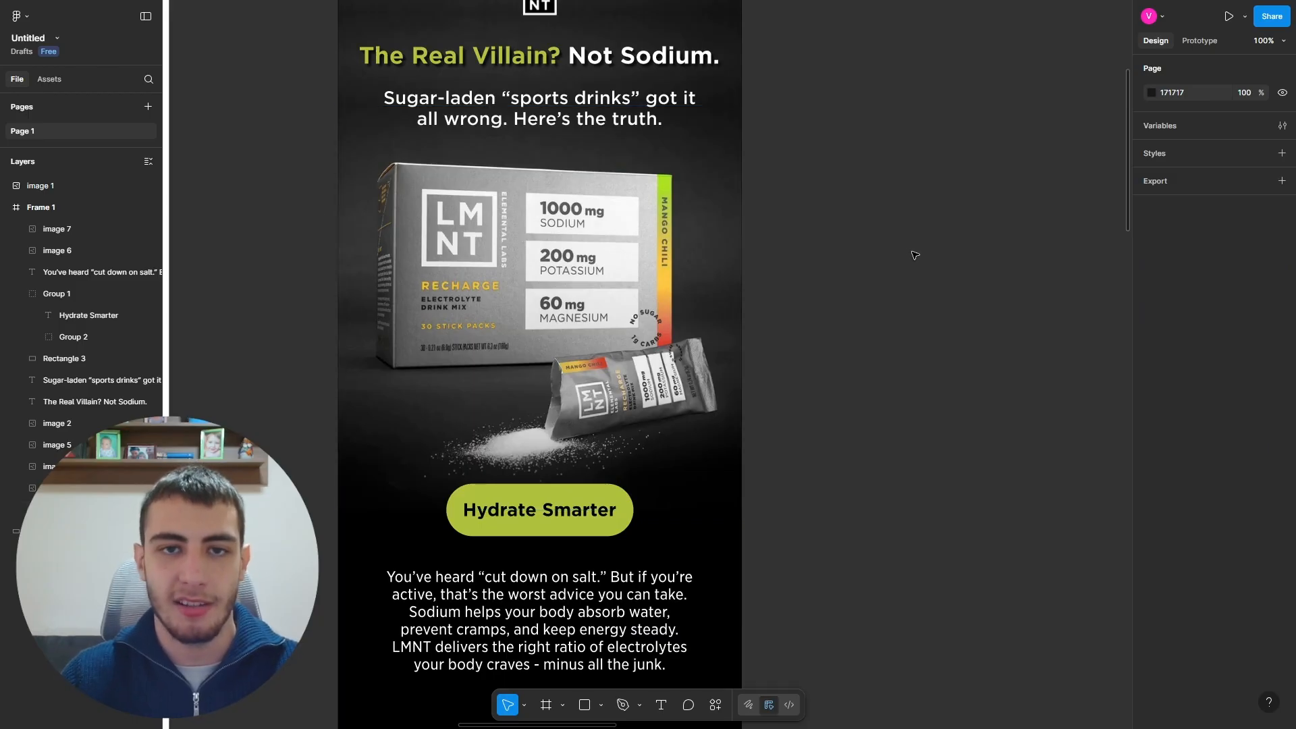
scroll(915, 255, "down", 6)
left_click(635, 392)
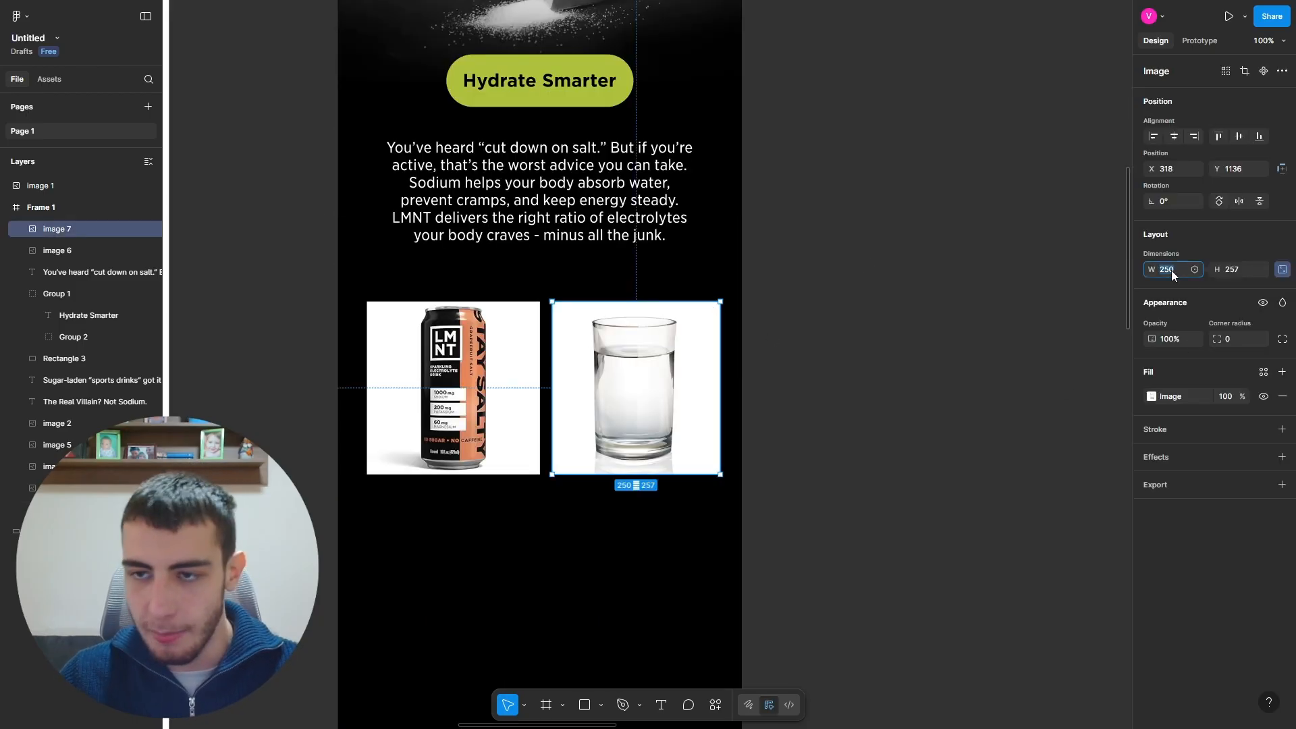
key("Return")
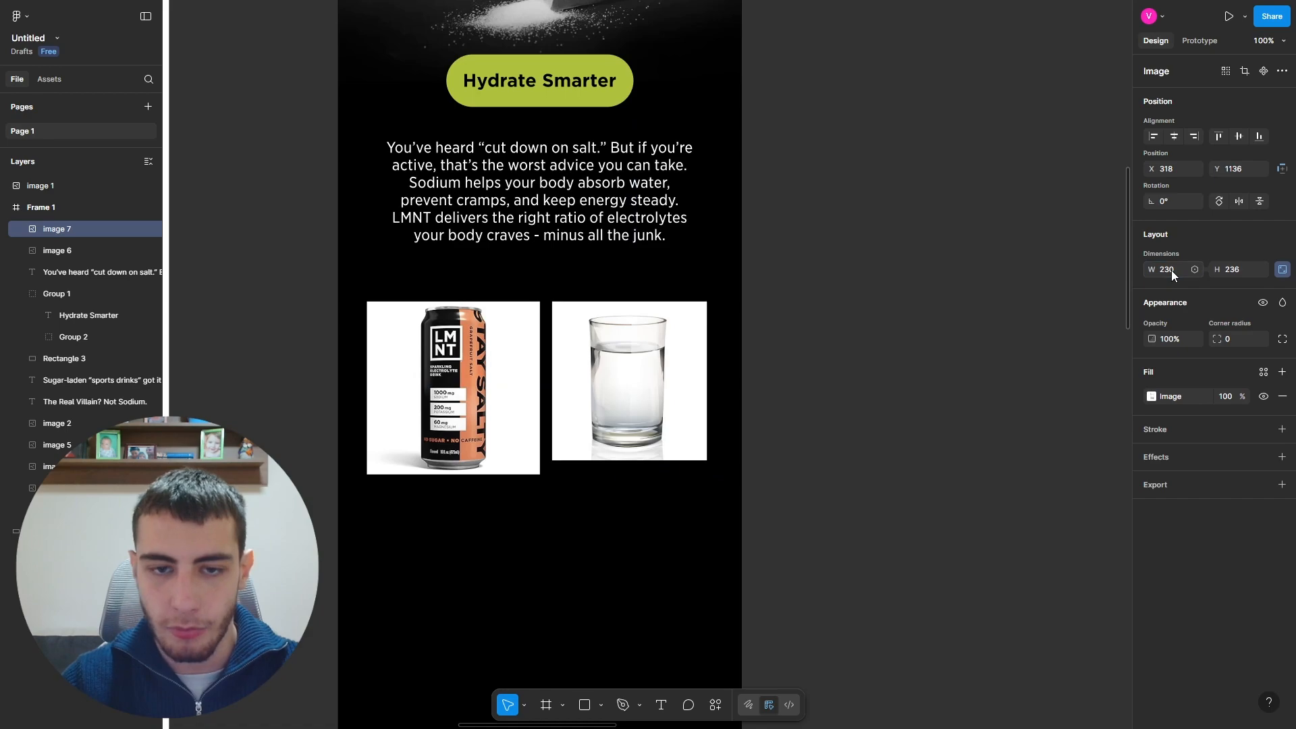
left_click(373, 424)
type("230")
key("Return")
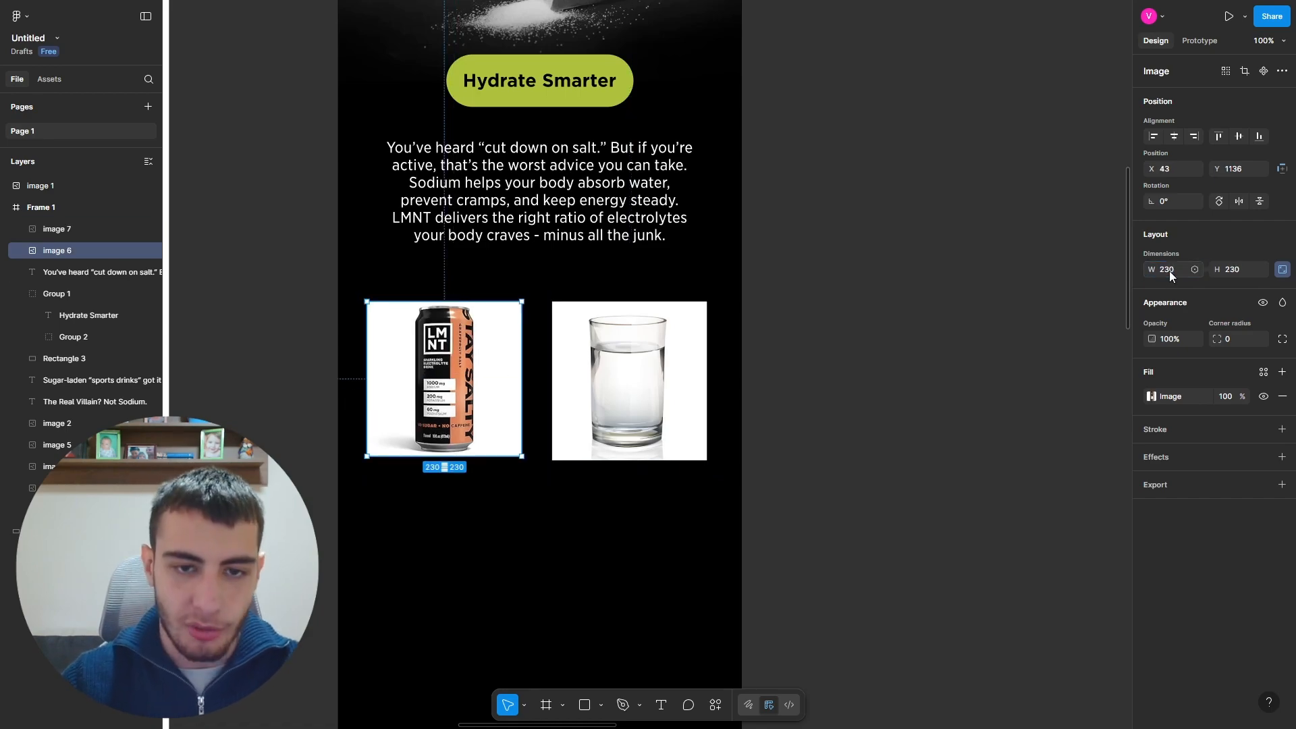
Step: Space the can and glass images 48 apart, group them and centre the group in Frame 1
left_click_drag(651, 399, 658, 395)
left_click(489, 405)
left_click_drag(490, 405, 496, 405)
left_click(646, 405, "shift")
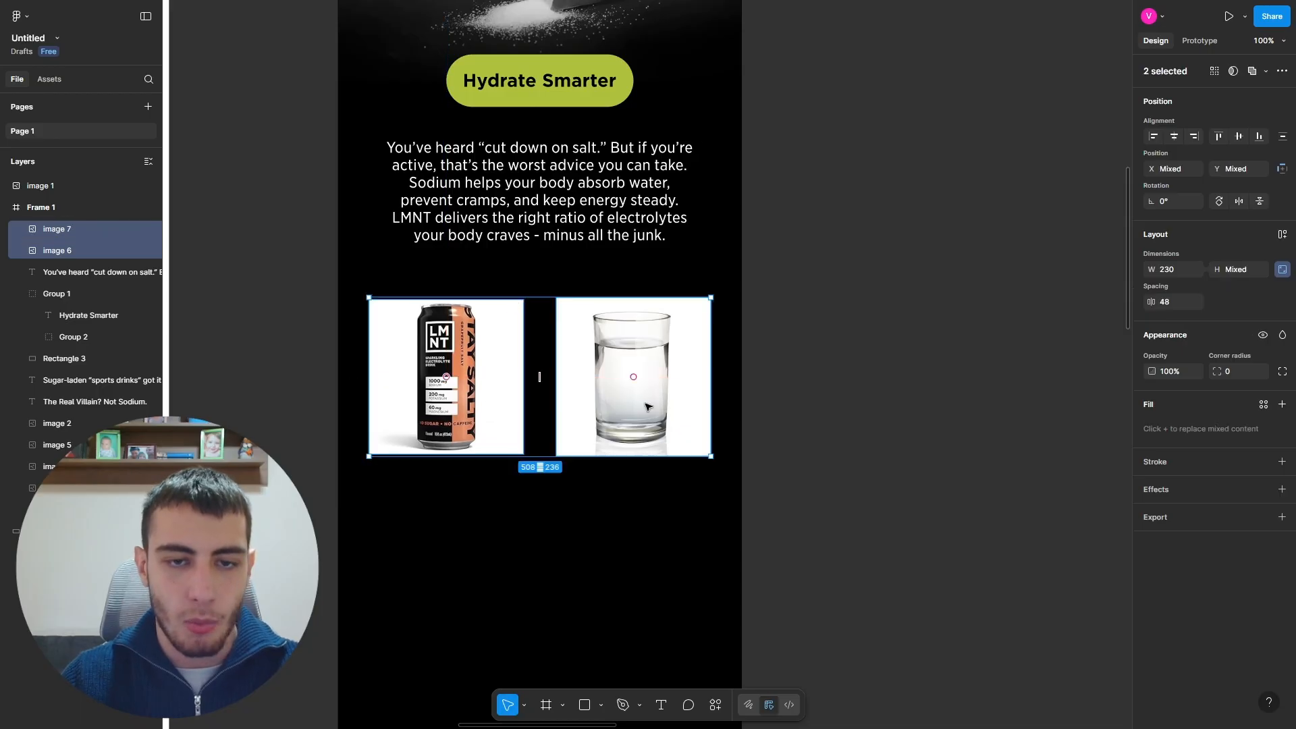
key("ctrl+g")
left_click_drag(648, 407, 648, 406)
left_click(848, 442)
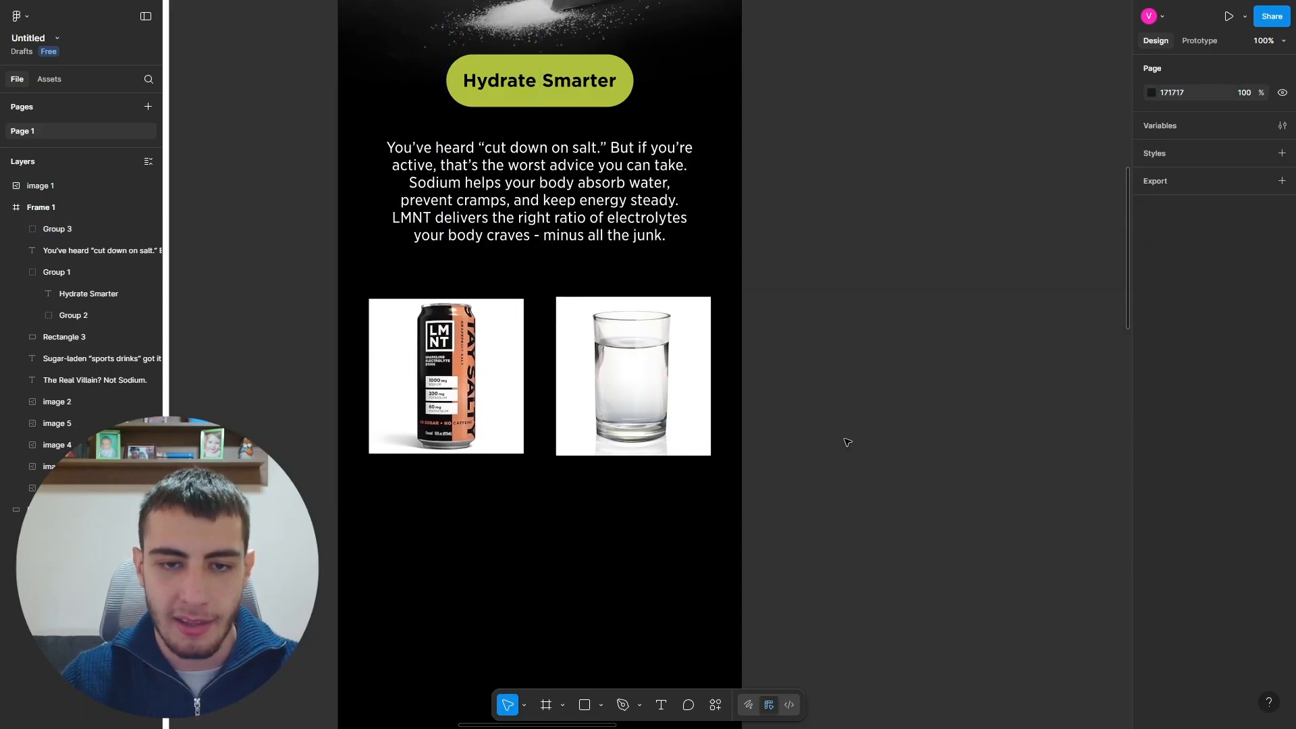
Step: Move the image group down to Y 1166 and draw a tall rectangle about 551 by 883 over it
scroll(793, 427, "up", 2)
scroll(763, 448, "up", 2)
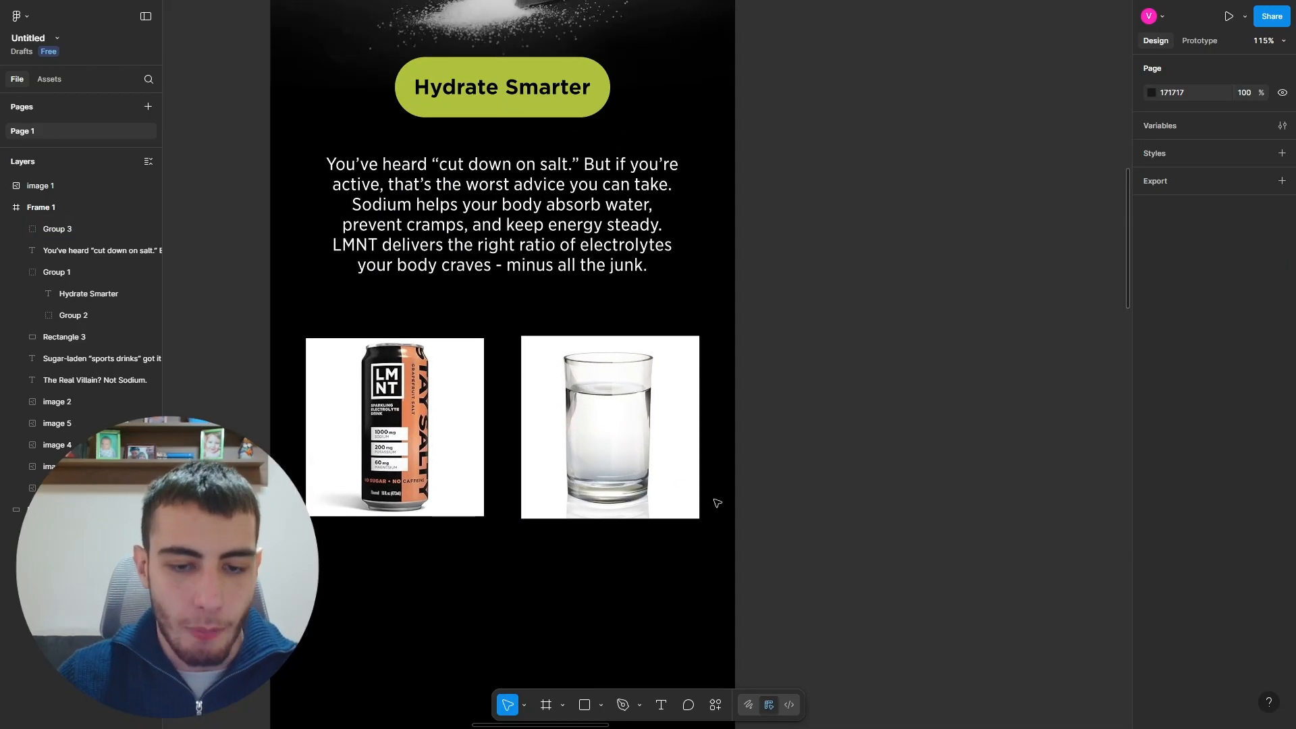
left_click_drag(579, 454, 579, 511)
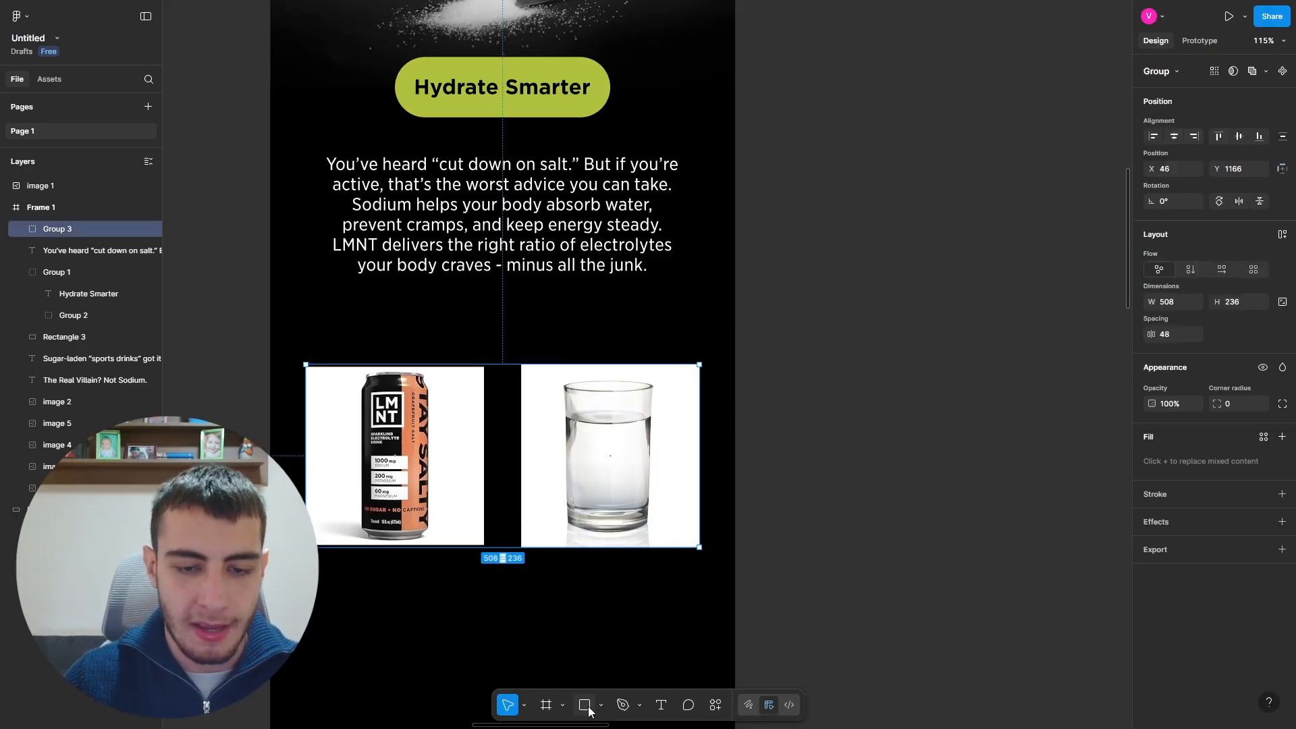
left_click_drag(293, 326, 719, 567)
scroll(716, 563, "down", 5)
scroll(720, 567, "up", 1)
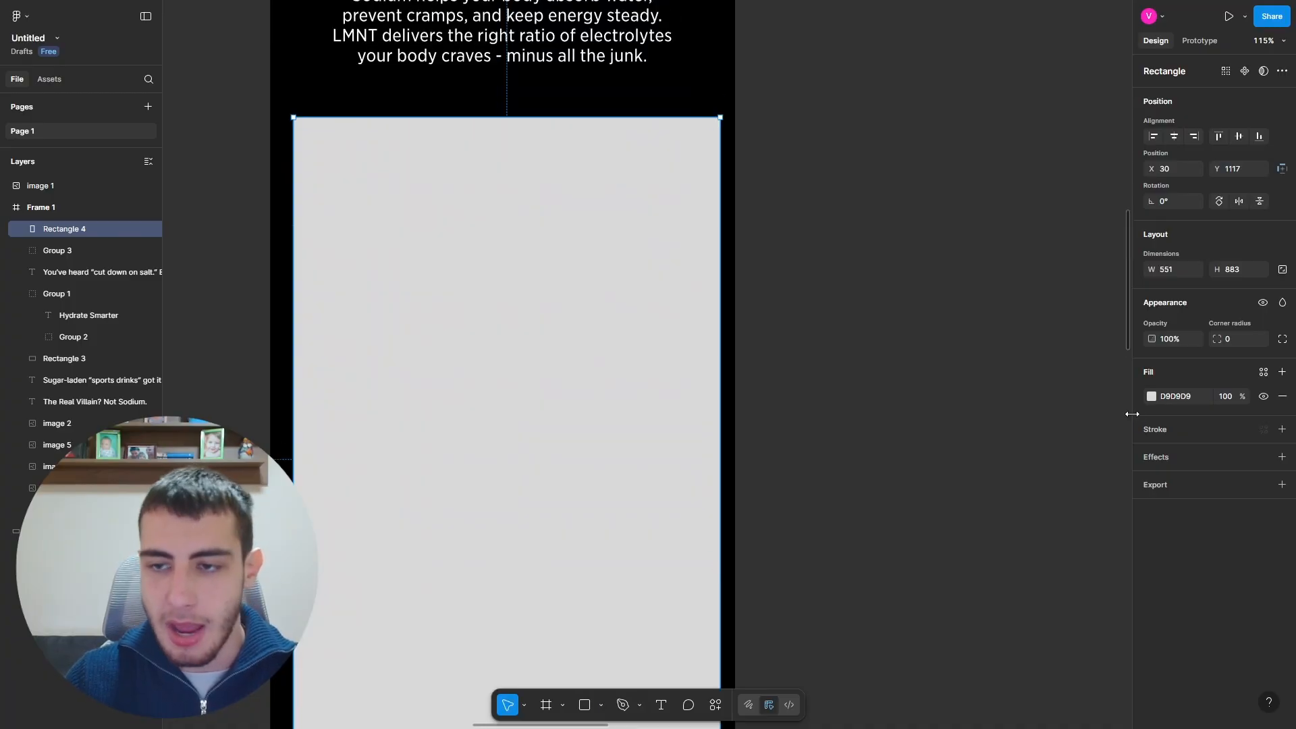
Step: Fill the new rectangle with dark grey 2C2C2C, centre it in the frame and place its layer behind the image group
left_click(1151, 396)
left_click_drag(994, 537, 958, 560)
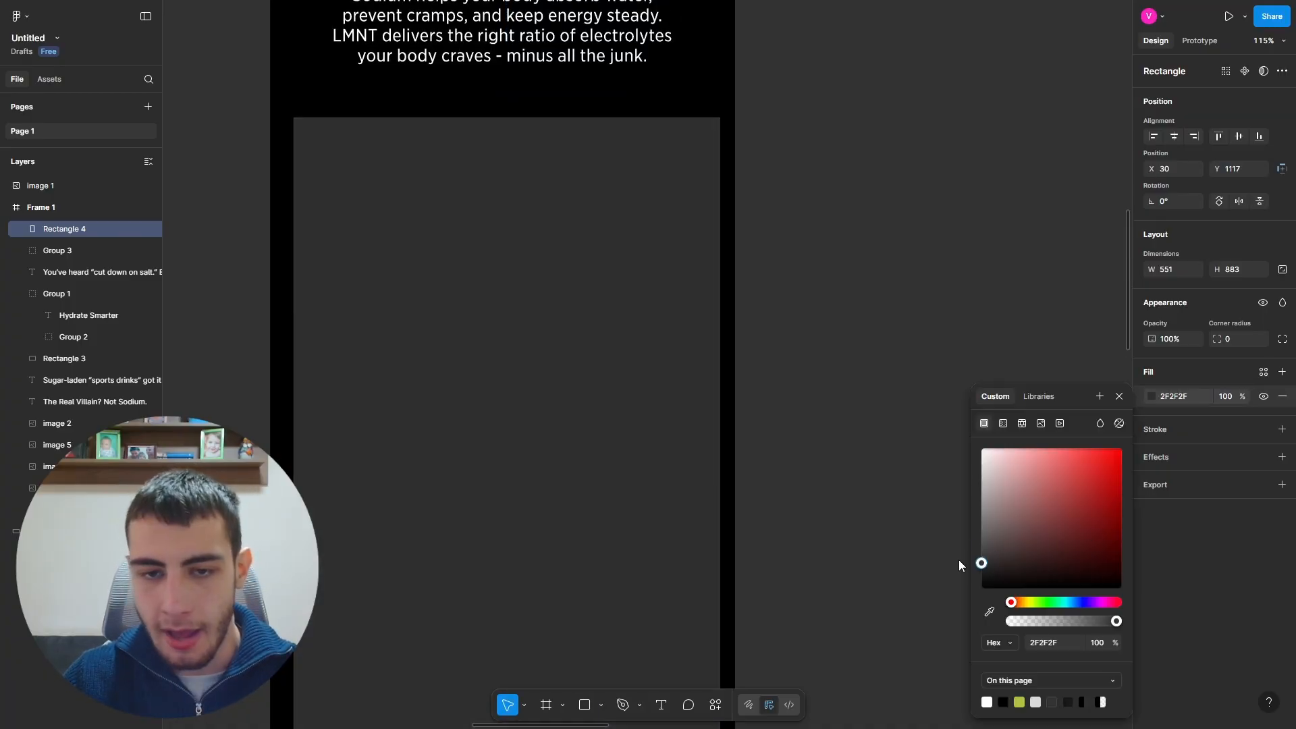
left_click_drag(569, 397, 564, 397)
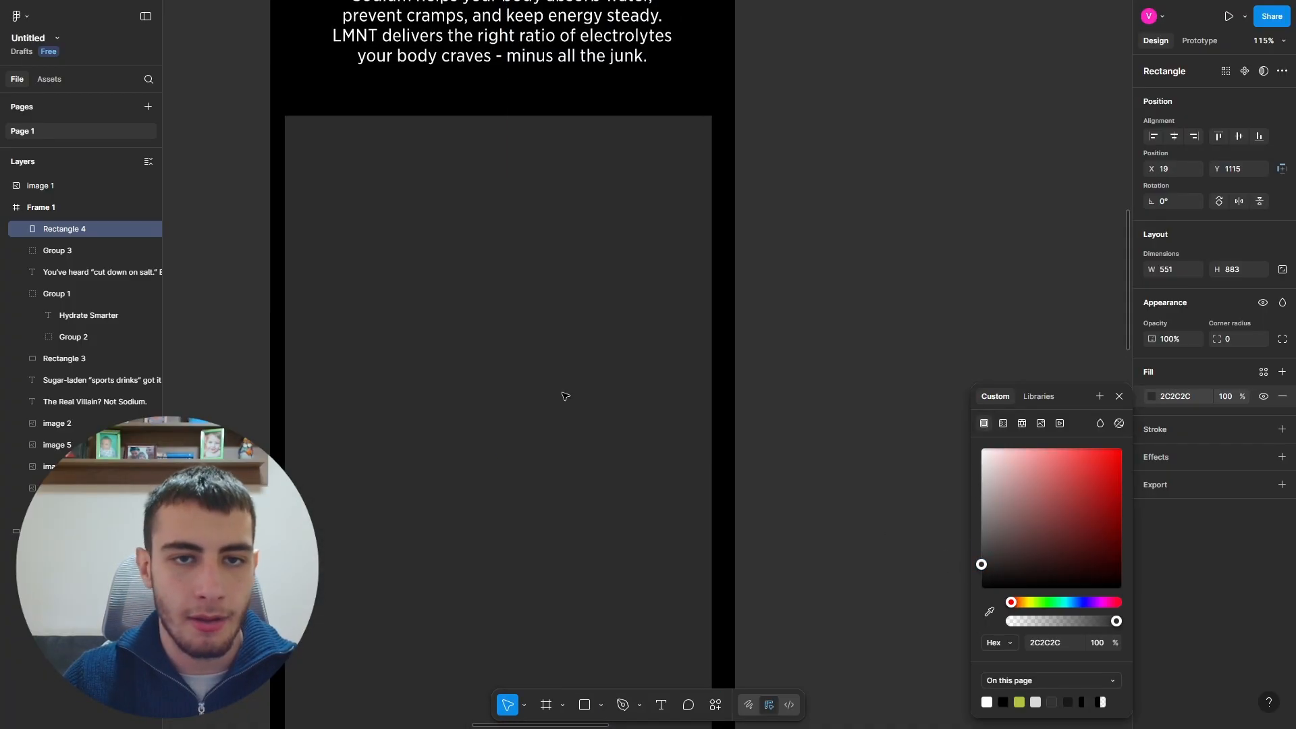
left_click_drag(84, 228, 74, 342)
left_click(819, 350)
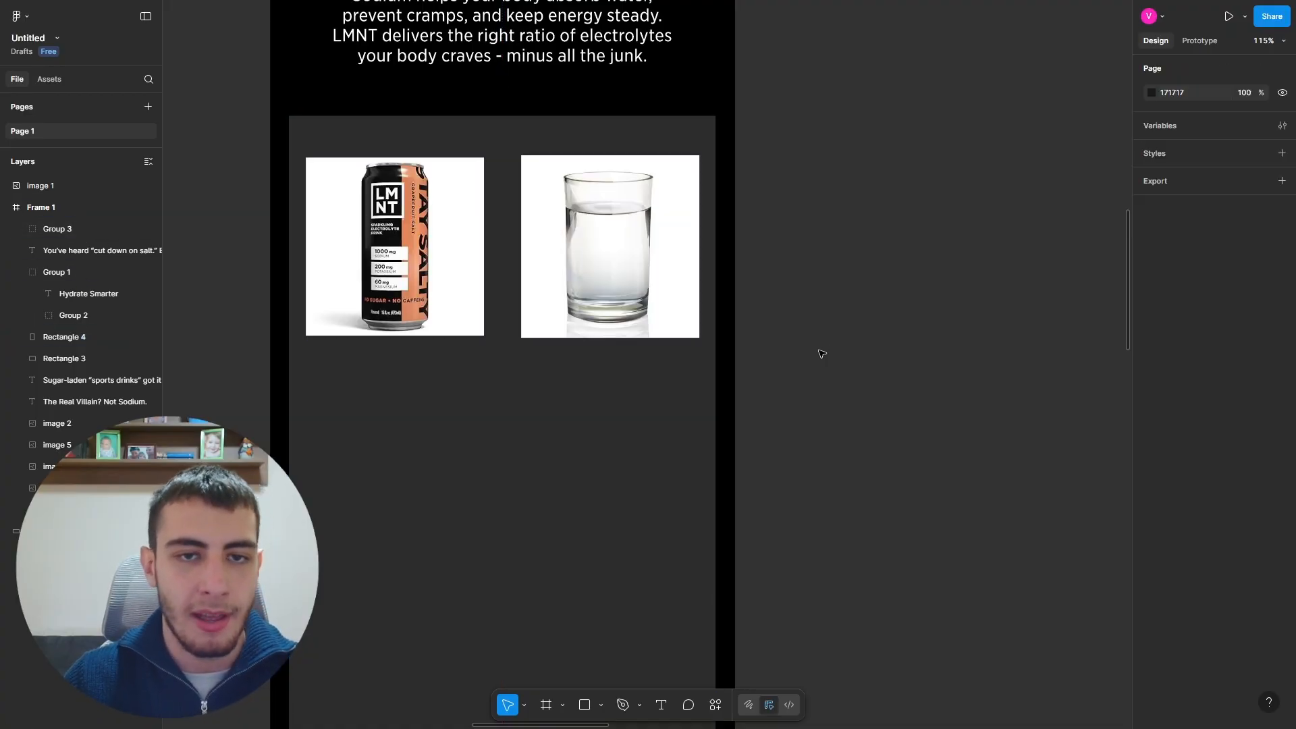
Step: Move the dark rectangle closer to the body paragraph and lower the image group inside it, leaving room for labels above the images
left_click(627, 400)
scroll(627, 400, "up", 4)
left_click(548, 519)
left_click(549, 430, "shift")
left_click_drag(550, 440, 553, 394)
left_click(550, 484)
Step: Add the text label "Water + LMNT" above the can and duplicate it above the glass as "Water Alone"
left_click(661, 705)
left_click(419, 456)
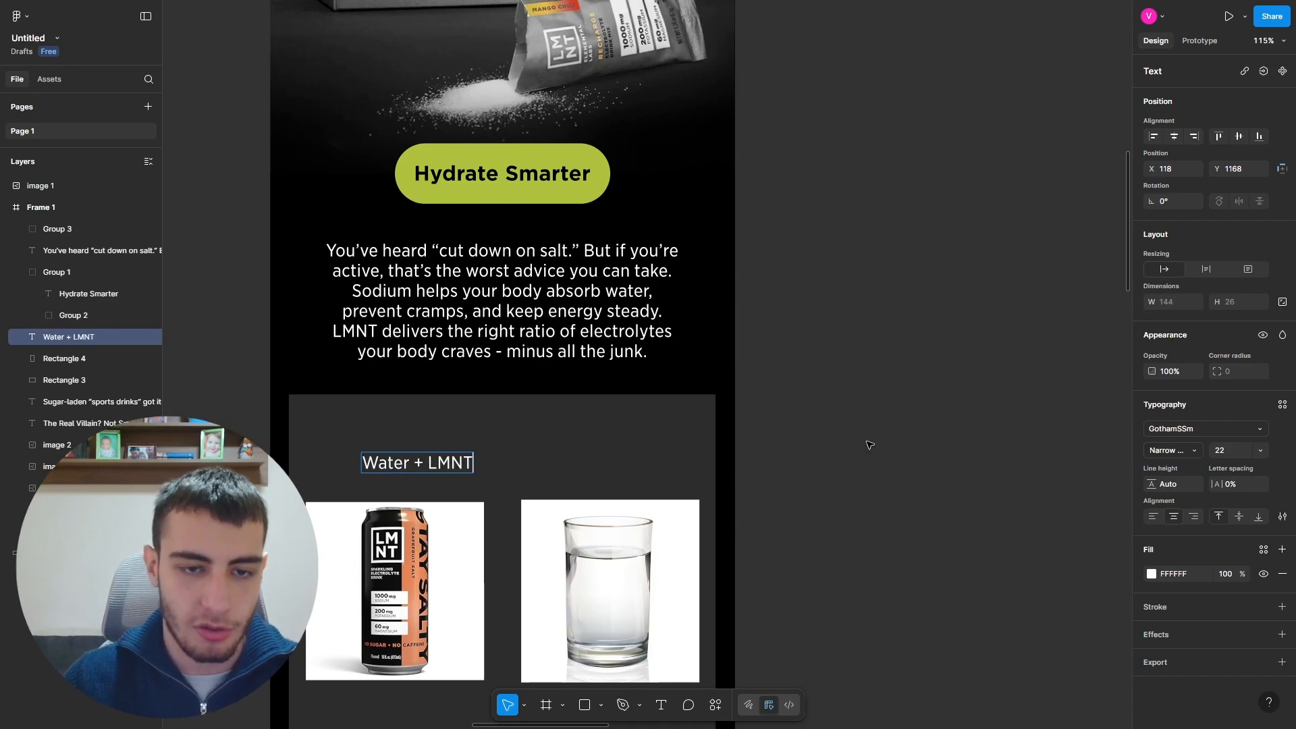
left_click_drag(418, 463, 642, 463)
double_click(610, 463)
type("Water Alon")
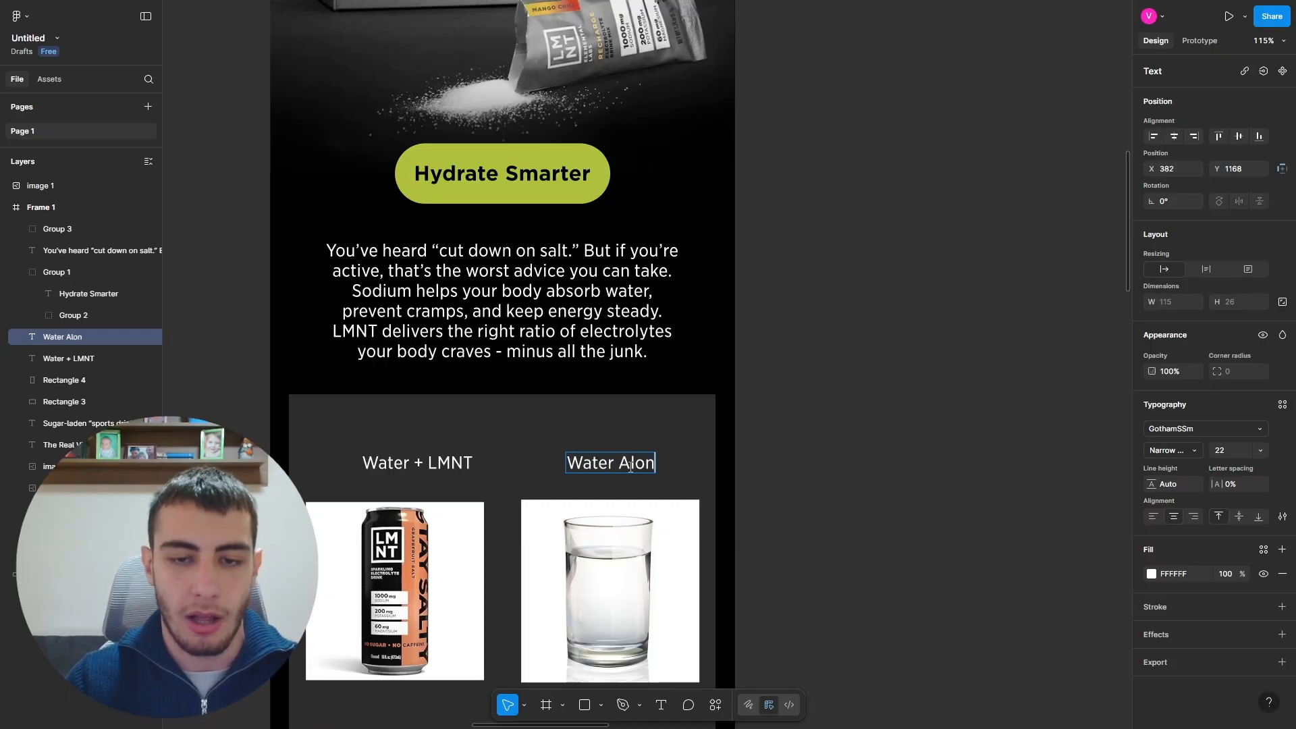
type("e")
left_click(861, 453)
Step: Centre the "Water + LMNT" label above the can at X 89 and the "Water Alone" label above the glass
left_click_drag(431, 463, 408, 463)
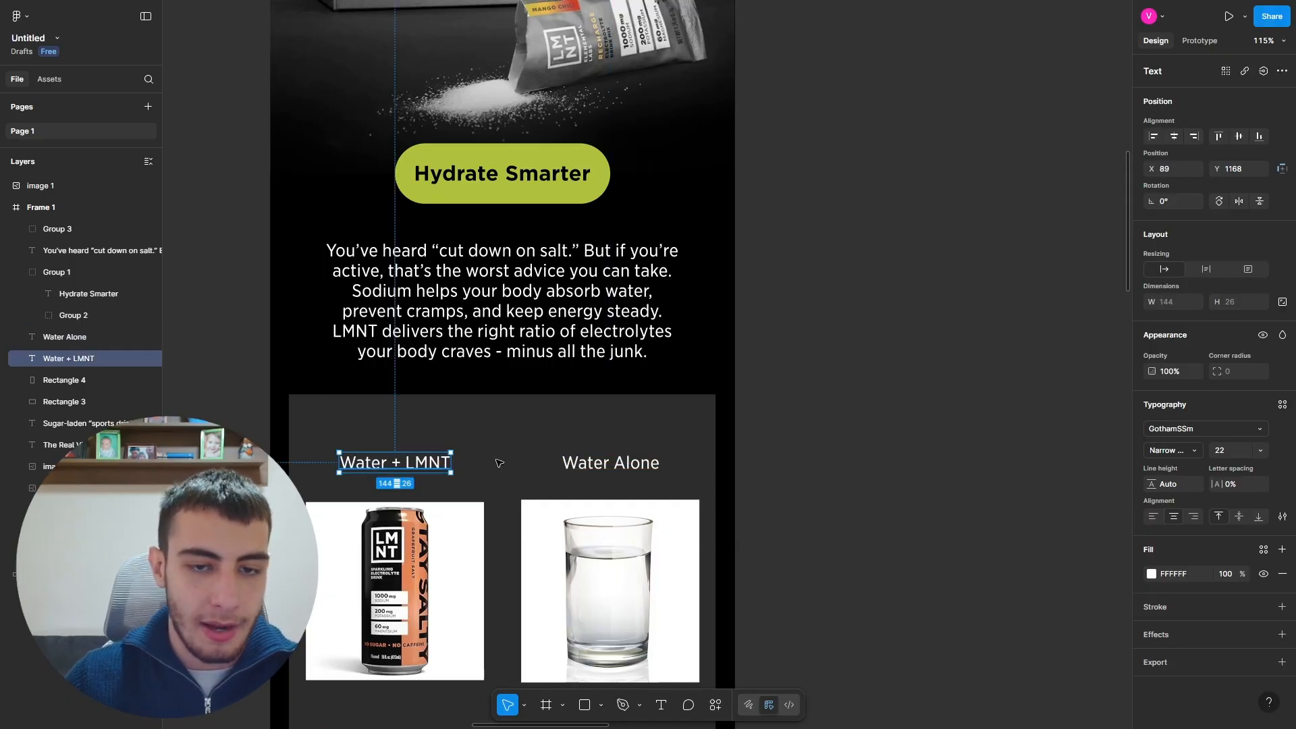
left_click(610, 463)
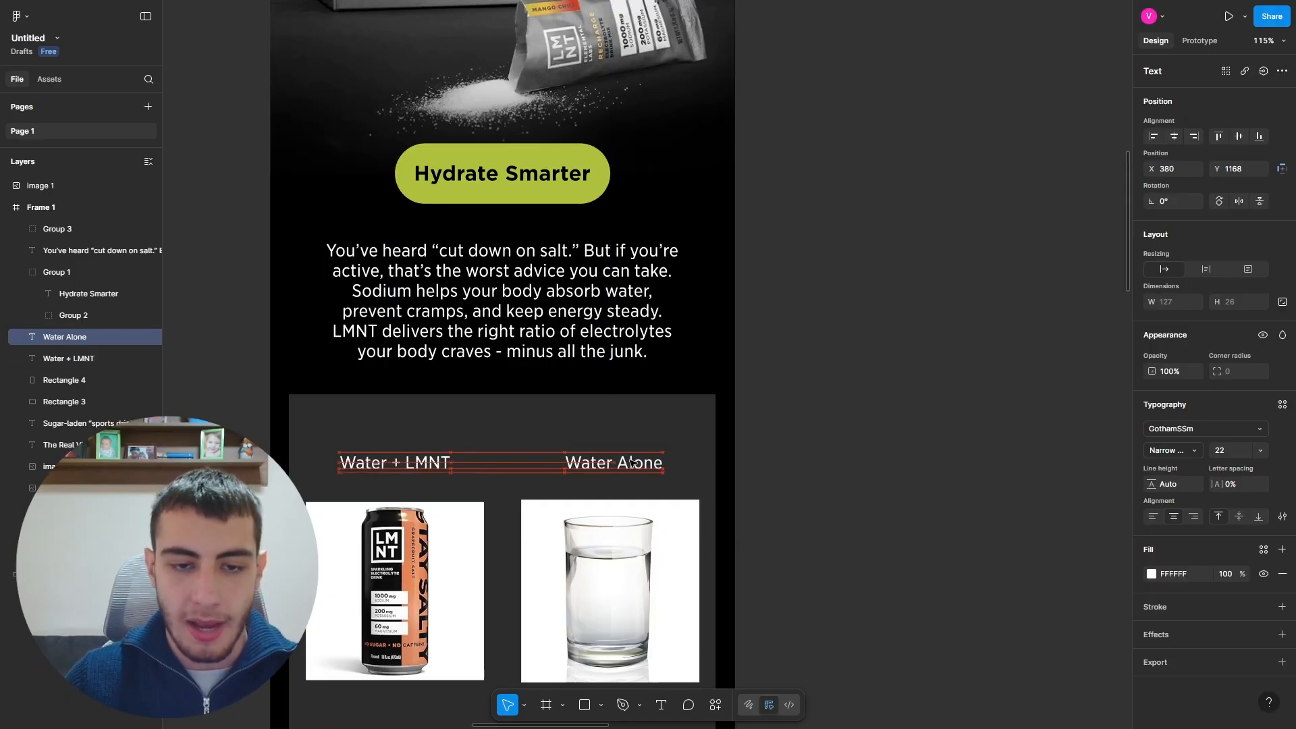
left_click(420, 464, "shift")
Step: Try font size 30 on the body paragraph with a slightly higher placement, and set its size back to 22
scroll(800, 463, "down", 3)
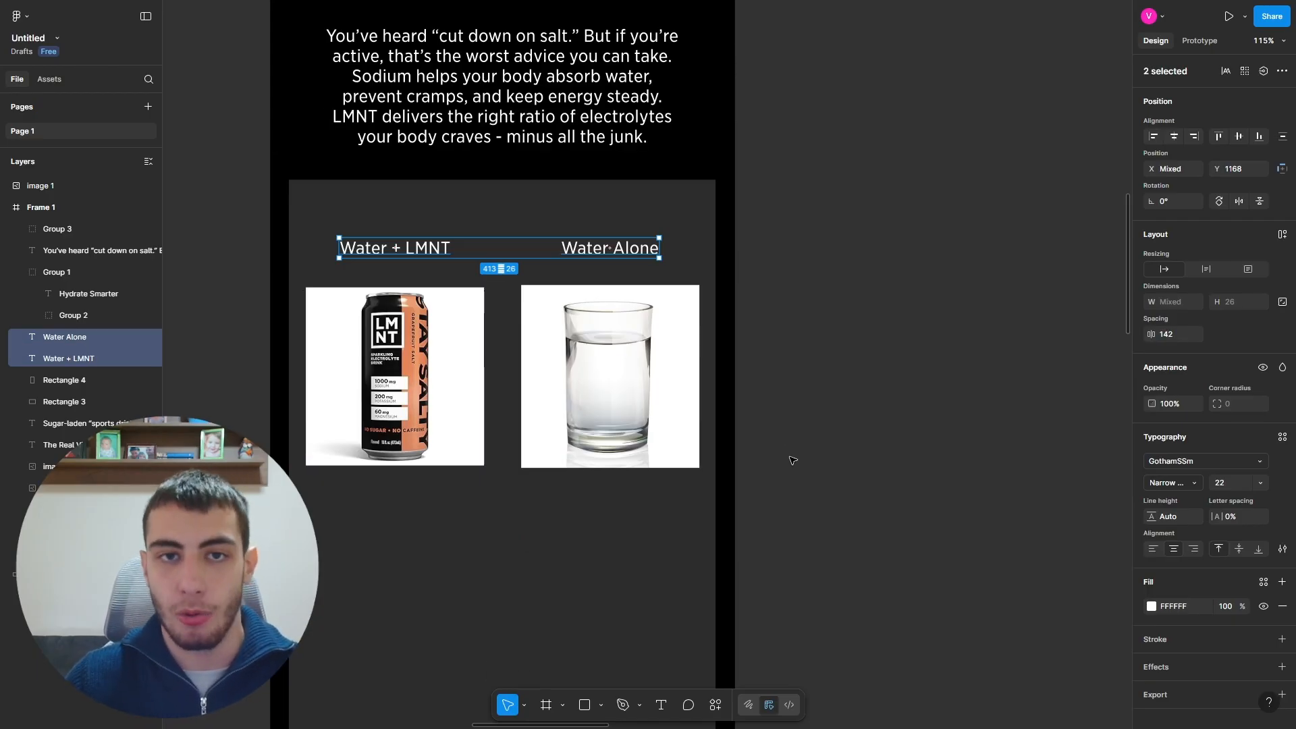
scroll(793, 461, "up", 4)
left_click(546, 365)
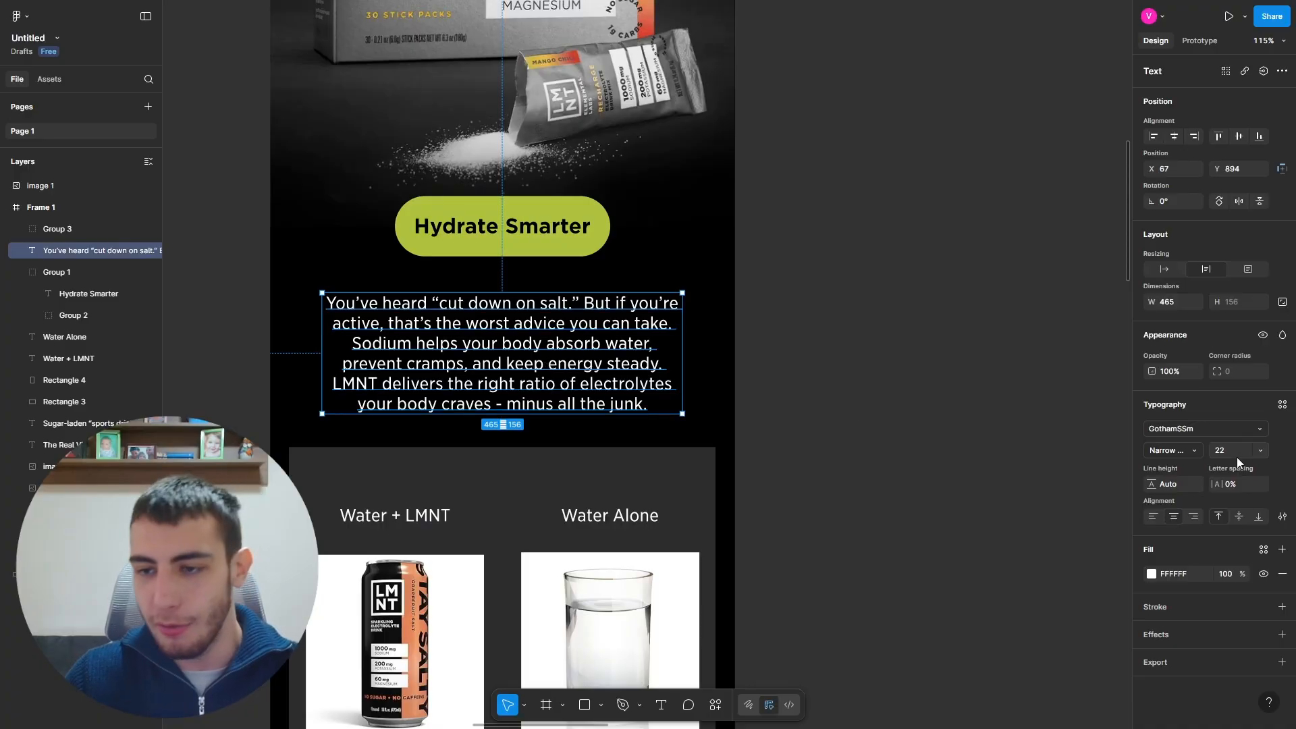
type("30")
key("Return")
left_click_drag(548, 422, 537, 398)
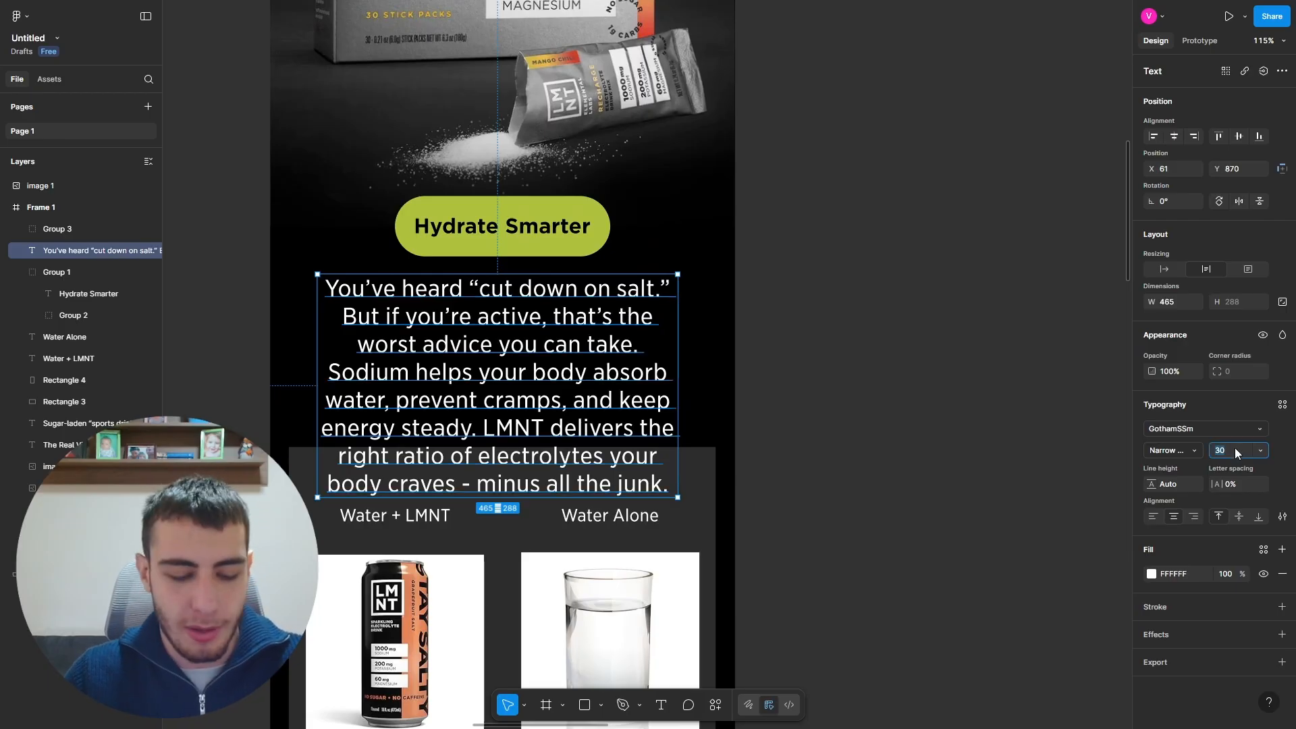
type("22")
key("Return")
Step: Enlarge the "Water + LMNT" and "Water Alone" labels to font size 28
left_click(395, 515)
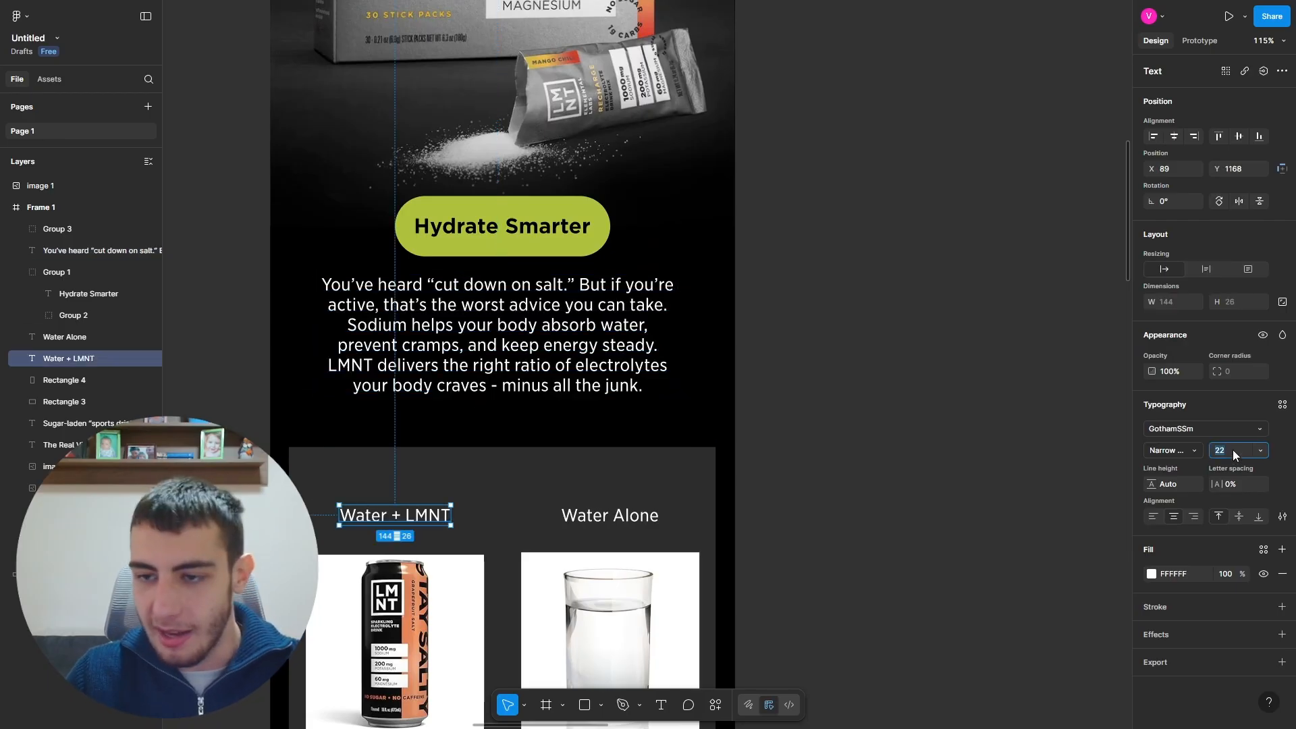
key("Return")
left_click(565, 513)
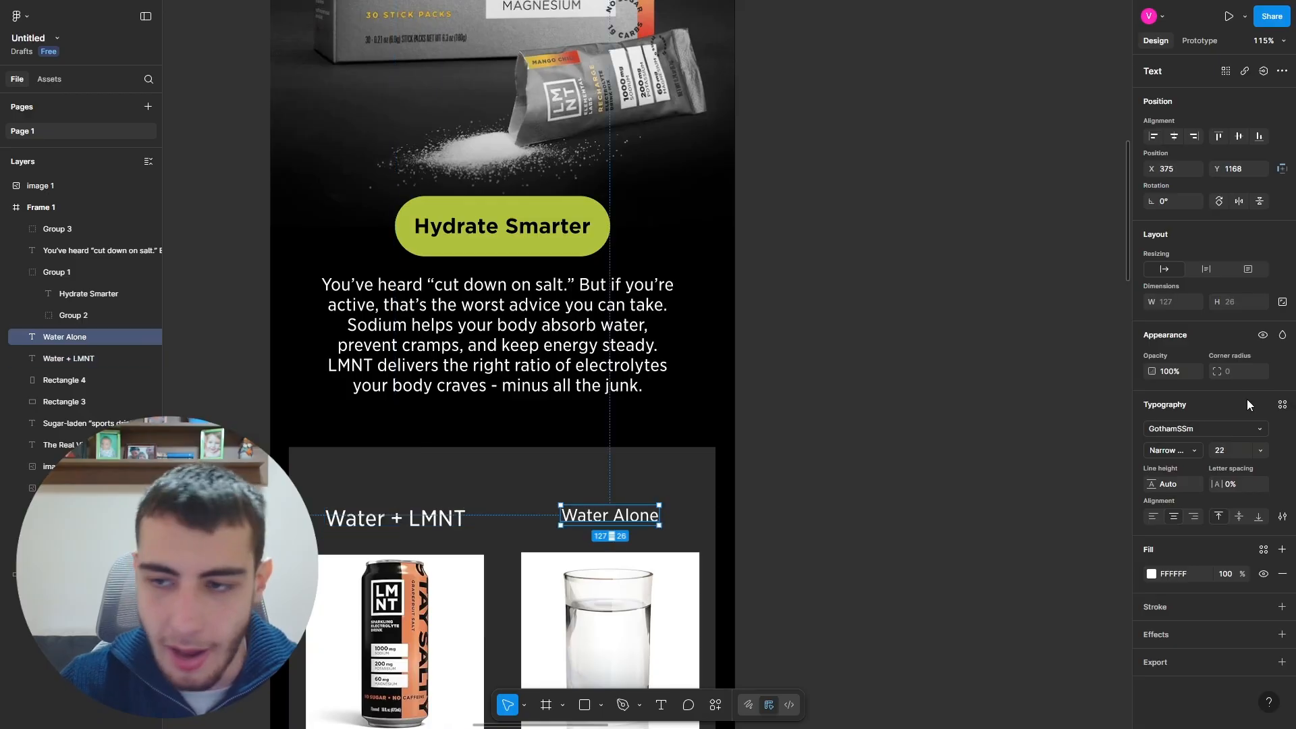
key("Return")
scroll(486, 391, "down", 3)
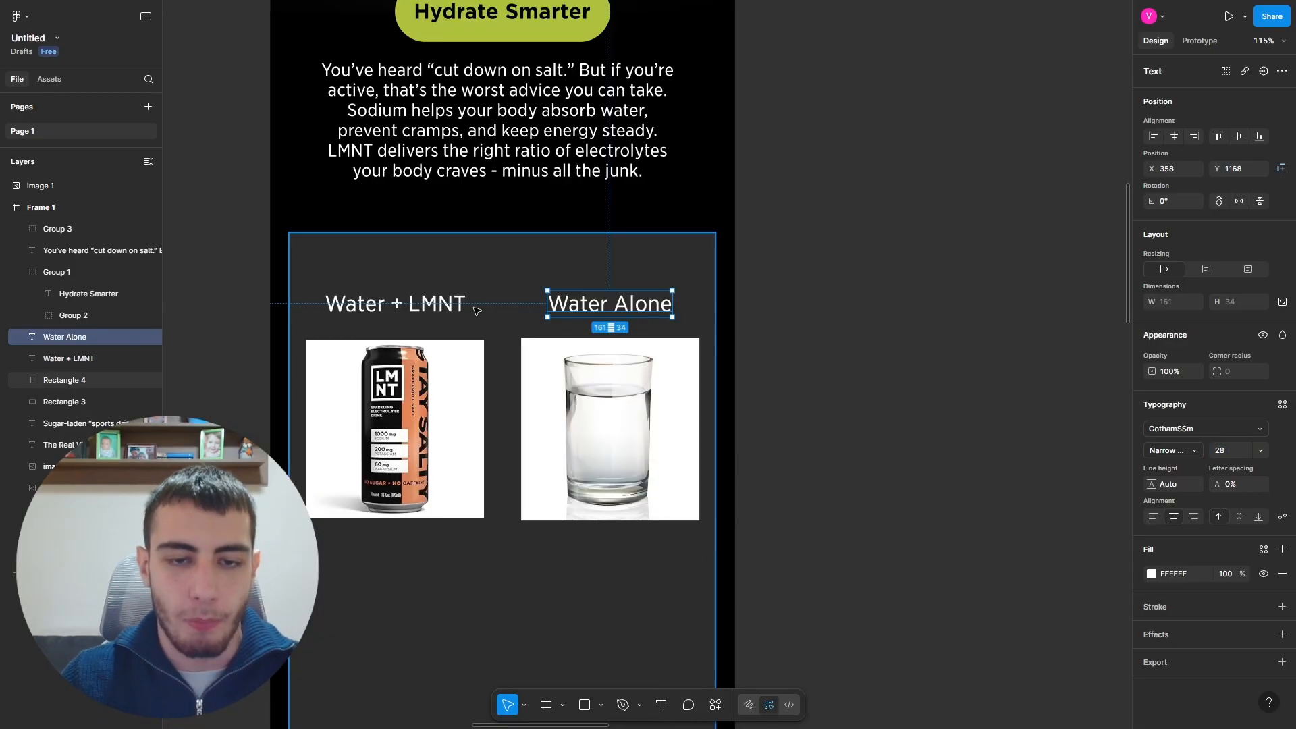
Step: Set both comparison labels, "Water + LMNT" and "Water Alone", to the Bold font weight
scroll(317, 278, "up", 2)
left_click(432, 315)
left_click(647, 316, "shift")
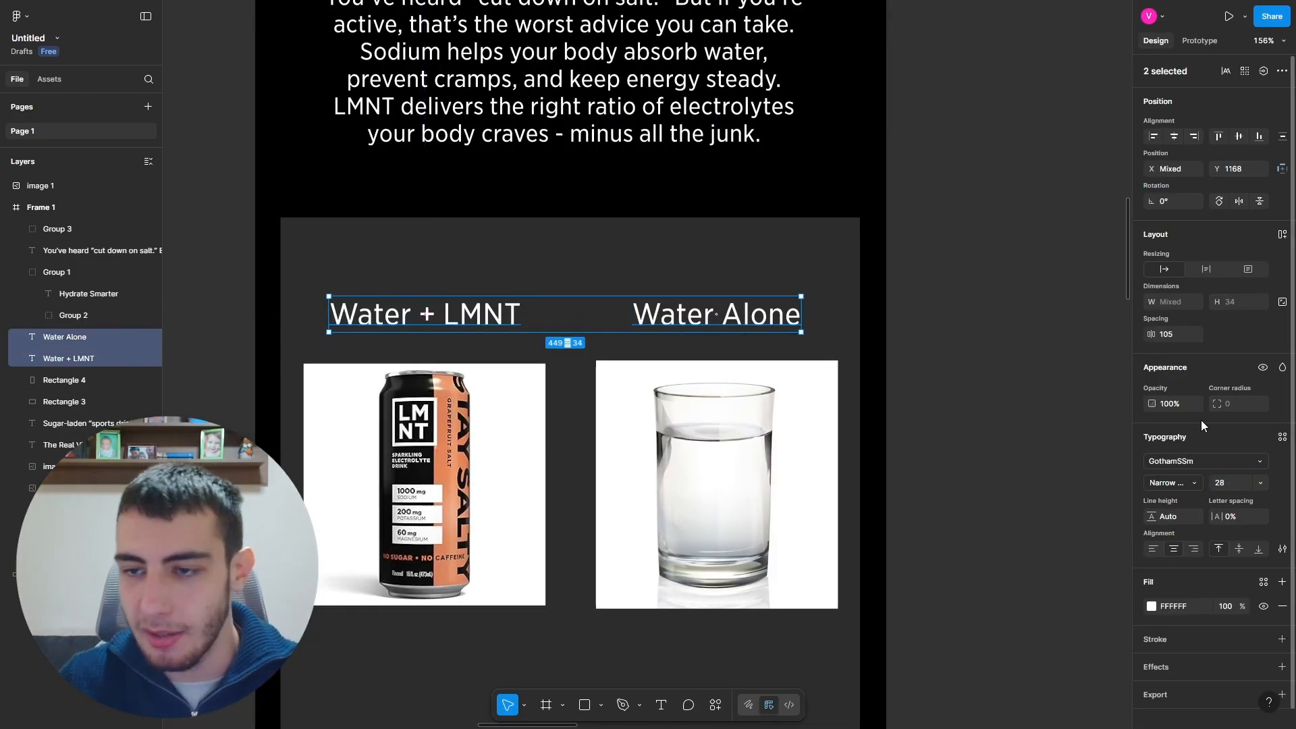
left_click(1191, 483)
left_click(1165, 379)
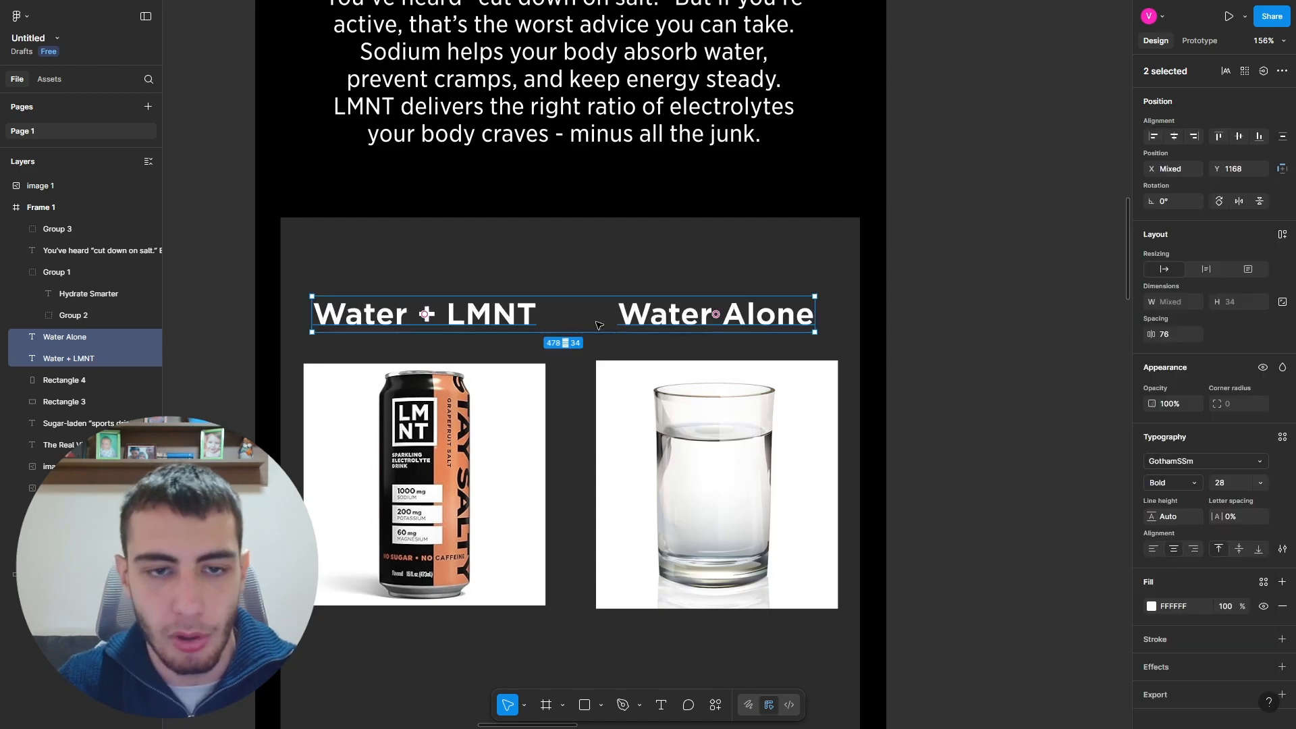
Step: Colour only the word "LMNT" in the "Water + LMNT" label with the page's green AFC13D
double_click(417, 316)
left_click_drag(446, 314, 546, 313)
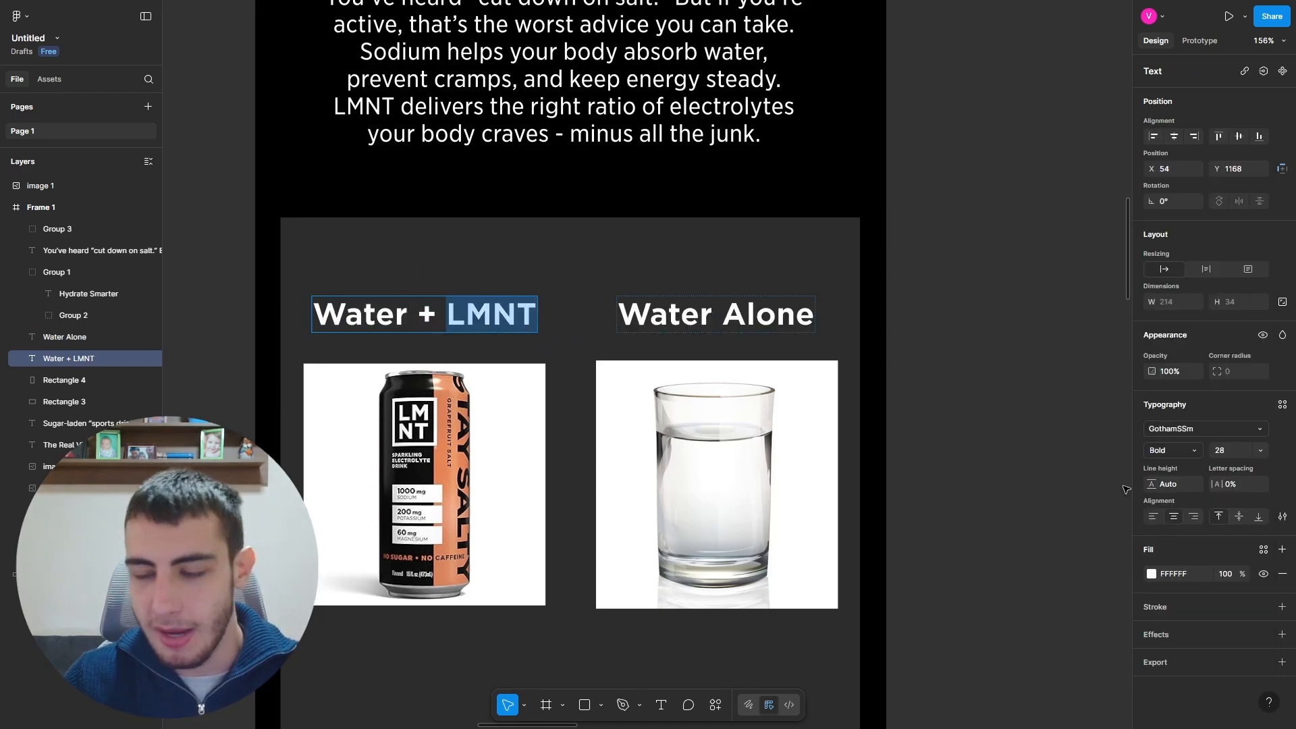
left_click(1152, 574)
left_click(1020, 702)
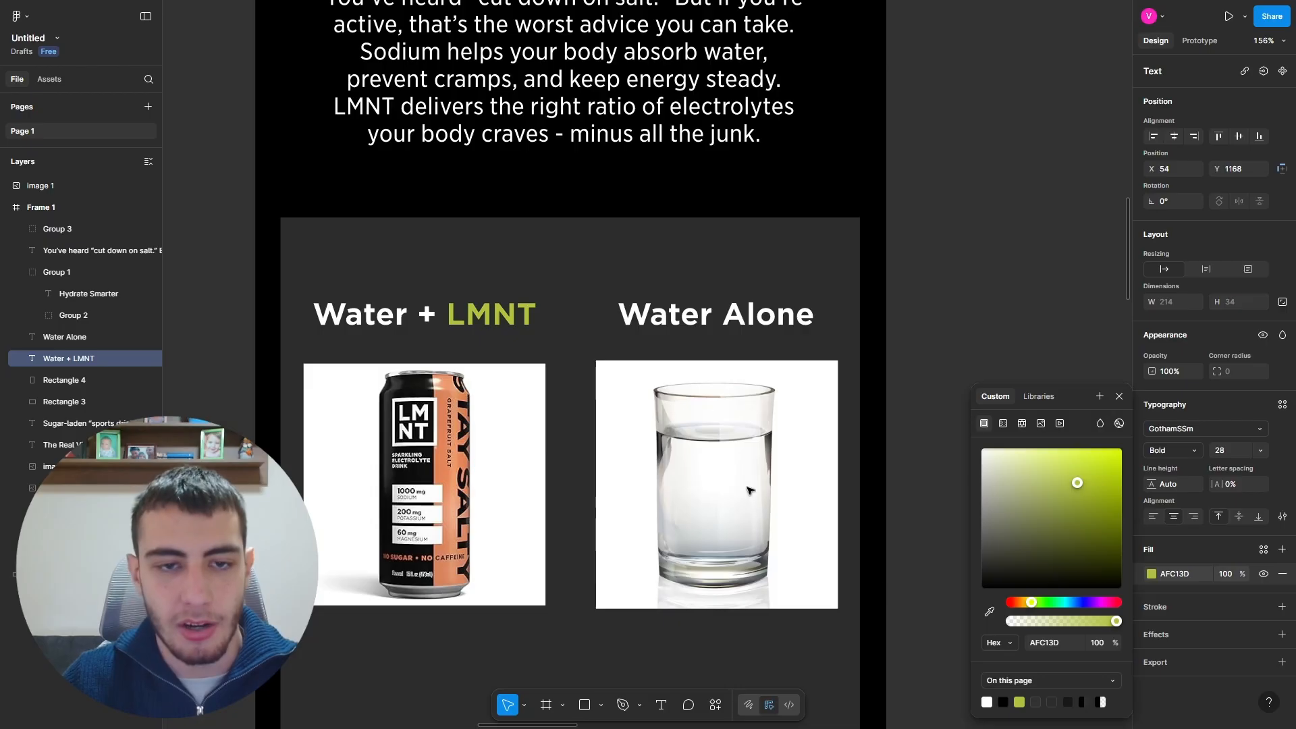
Step: Colour the word "Water" light blue 00C8FF in both comparison labels
double_click(370, 314)
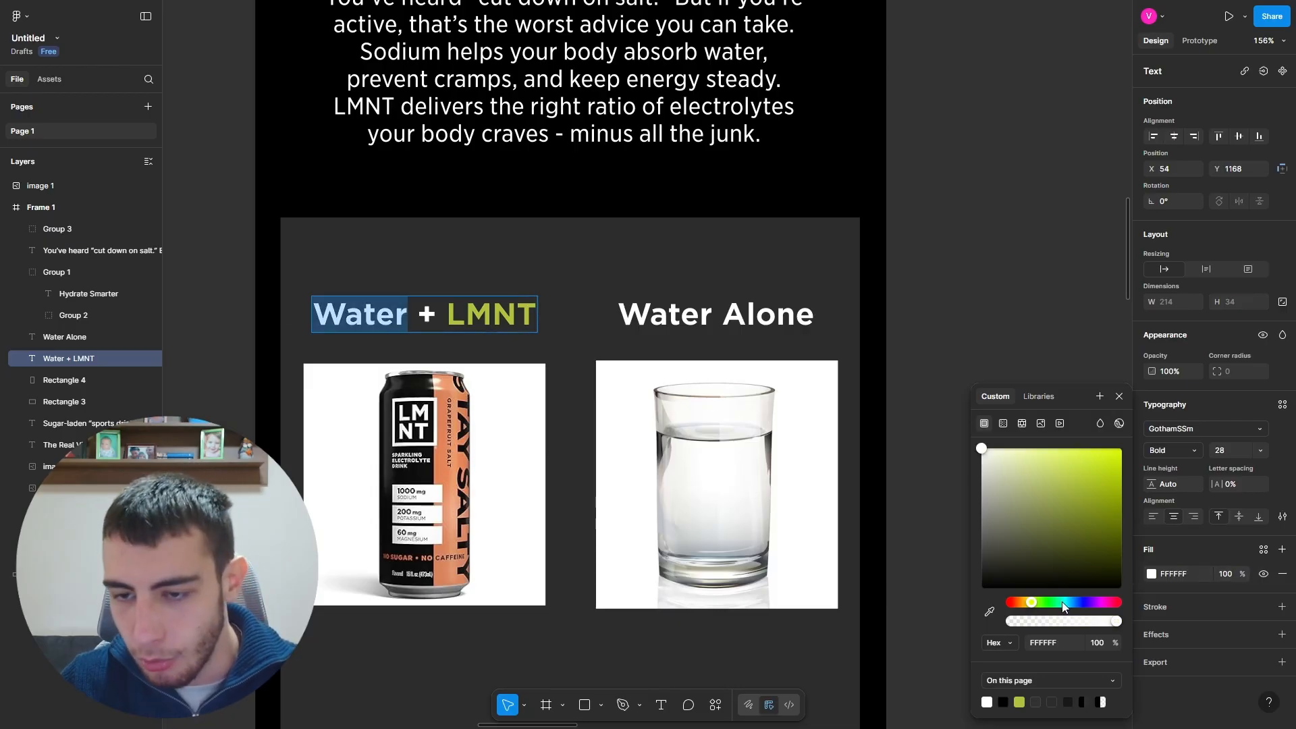
left_click_drag(1036, 605, 1067, 601)
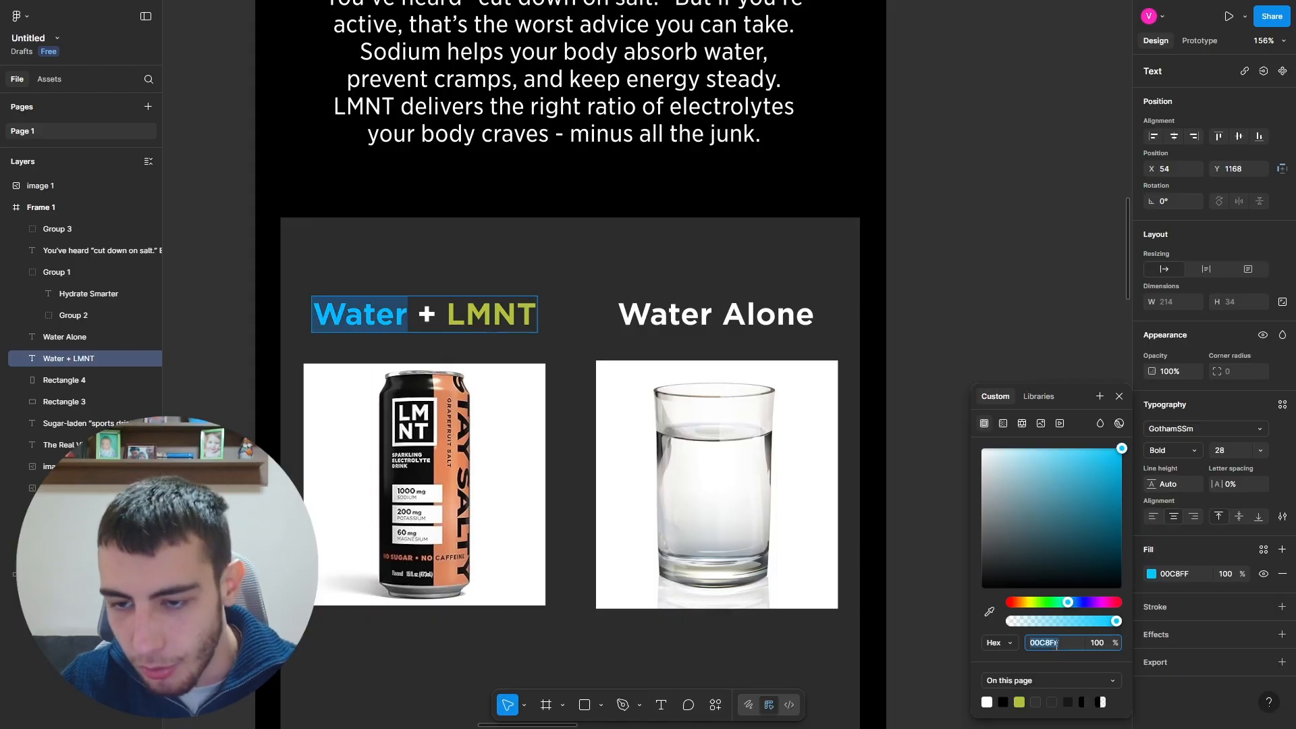
double_click(714, 314)
left_click_drag(714, 315, 618, 316)
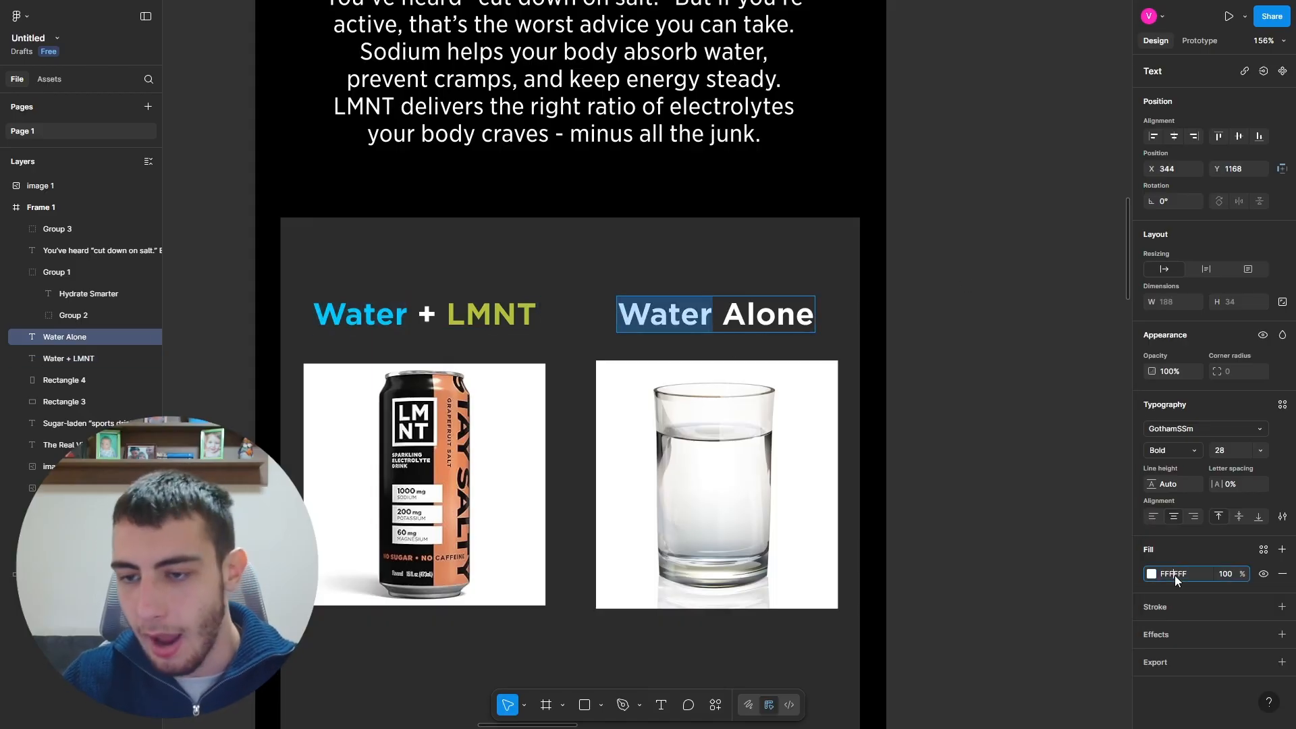
type("00C8FF")
key("Return")
left_click(1019, 436)
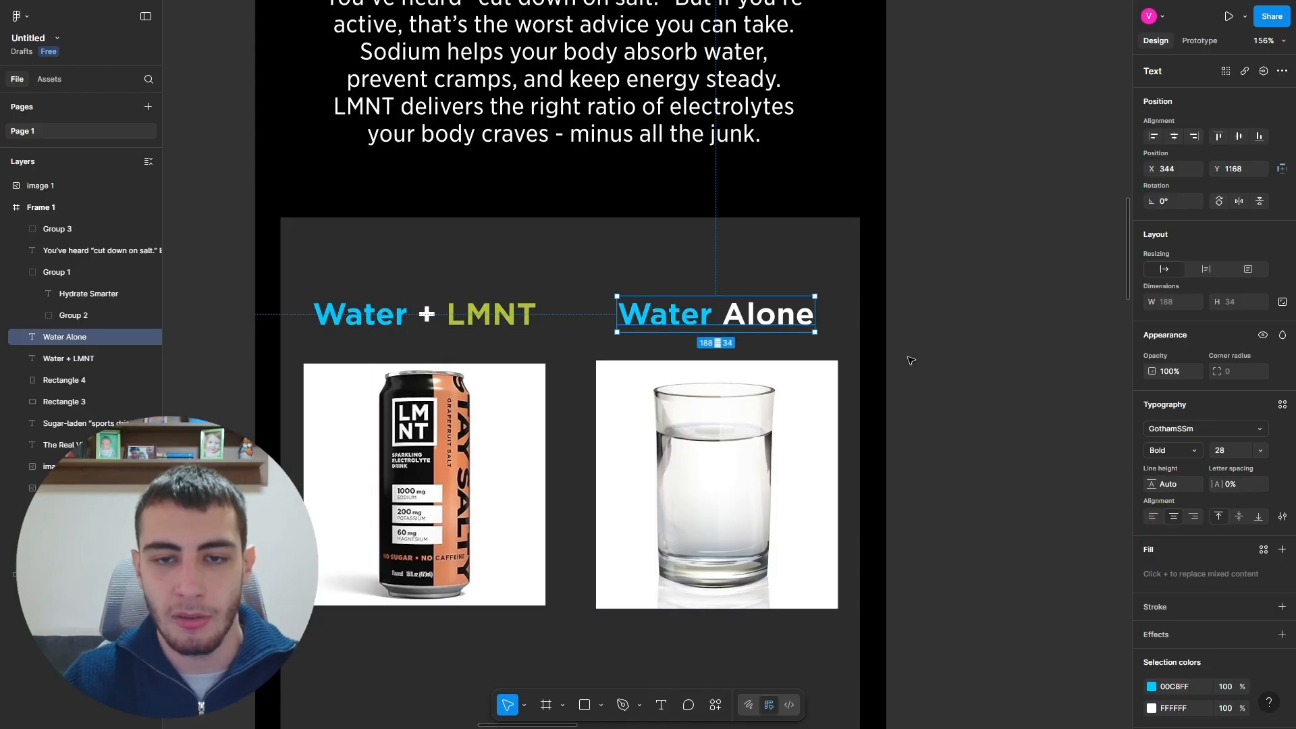
left_click(926, 364)
Step: Round the corners of the can and glass image group with a radius of 30
scroll(671, 336, "down", 4)
scroll(584, 345, "up", 3)
left_click(598, 324)
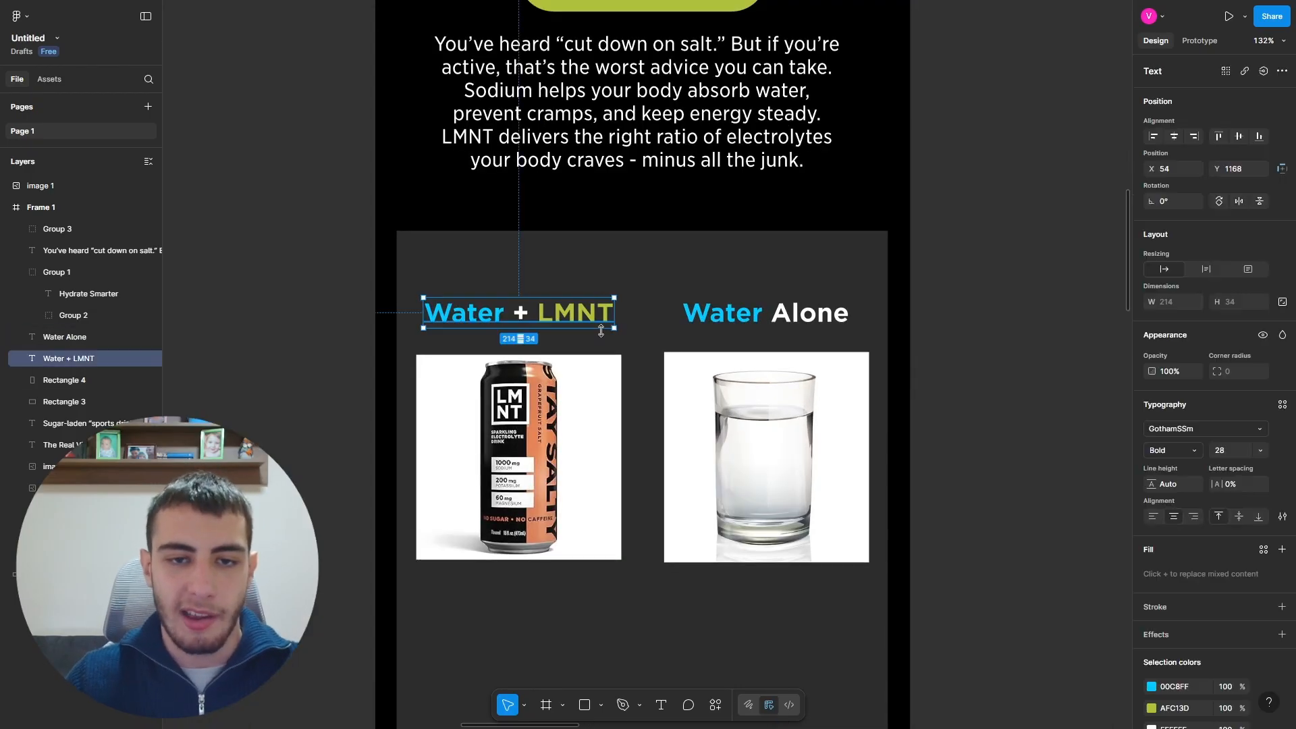
left_click(589, 266)
left_click(594, 384)
left_click(958, 411)
double_click(767, 419)
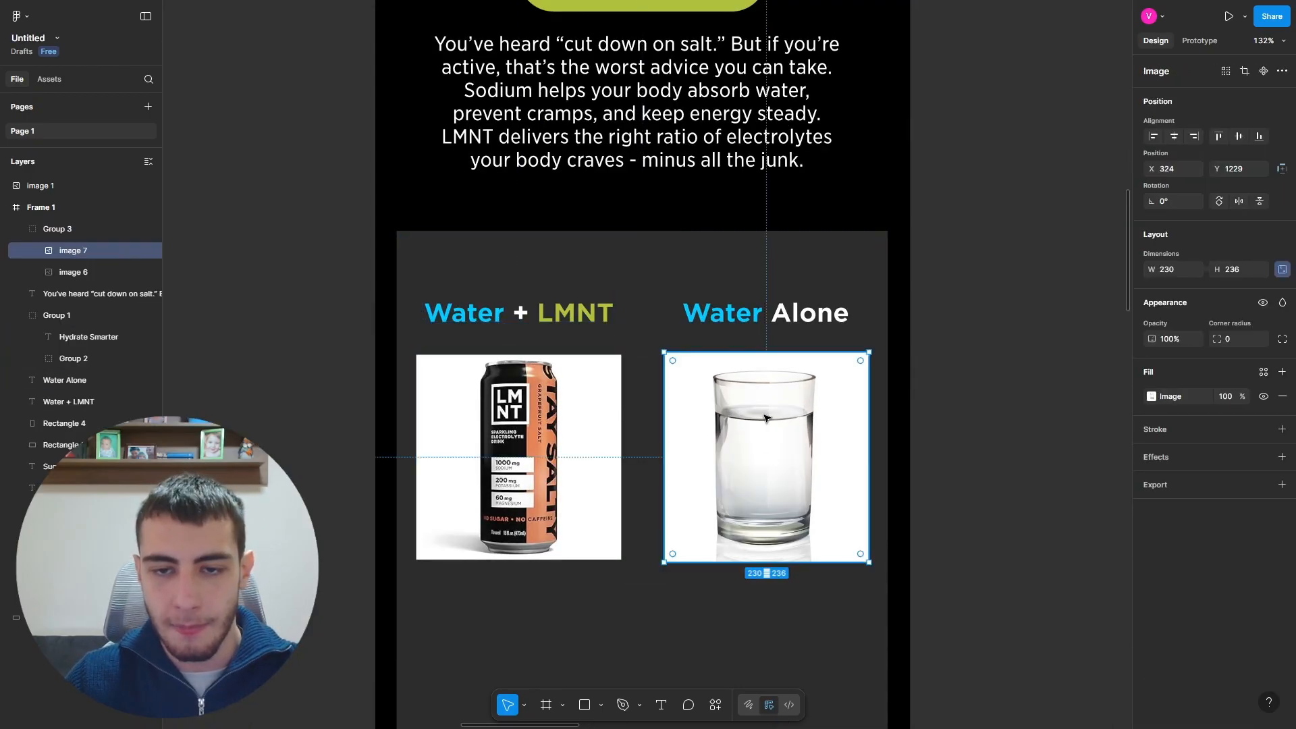
left_click(972, 453)
left_click(813, 451)
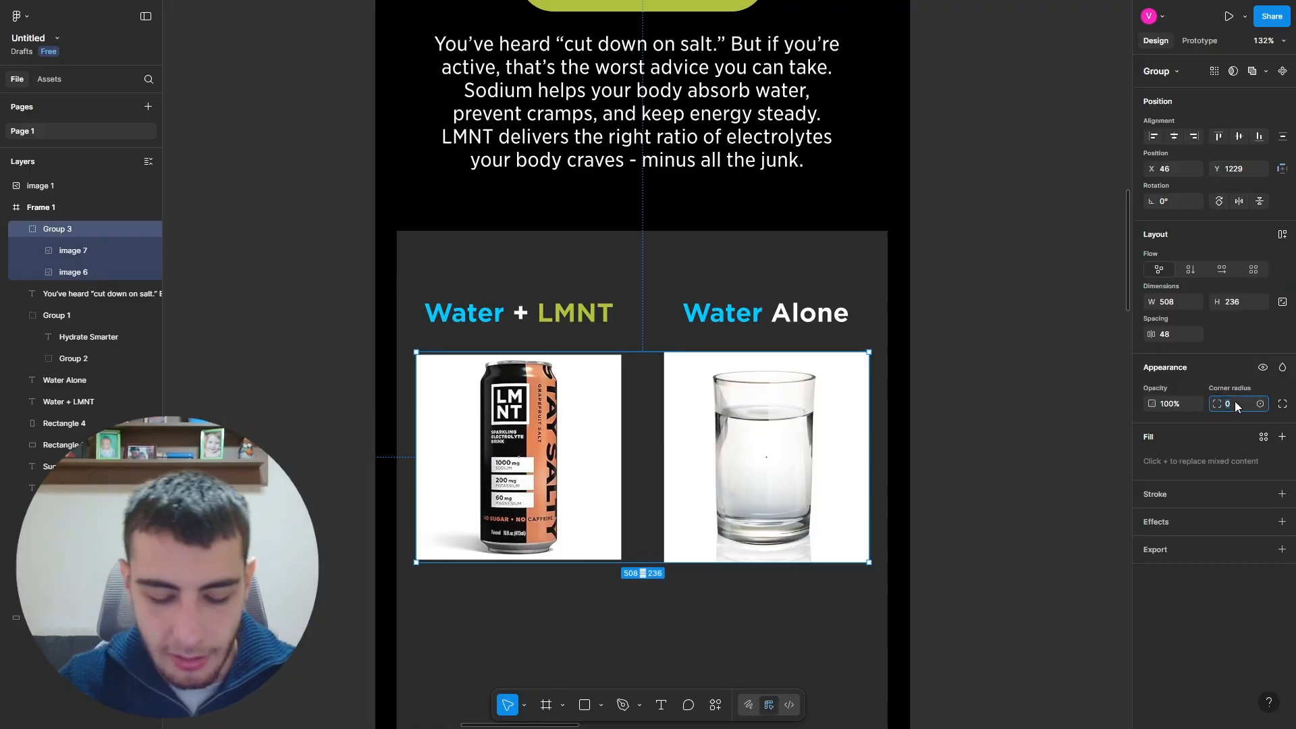
type("30")
key("Return")
left_click(1032, 384)
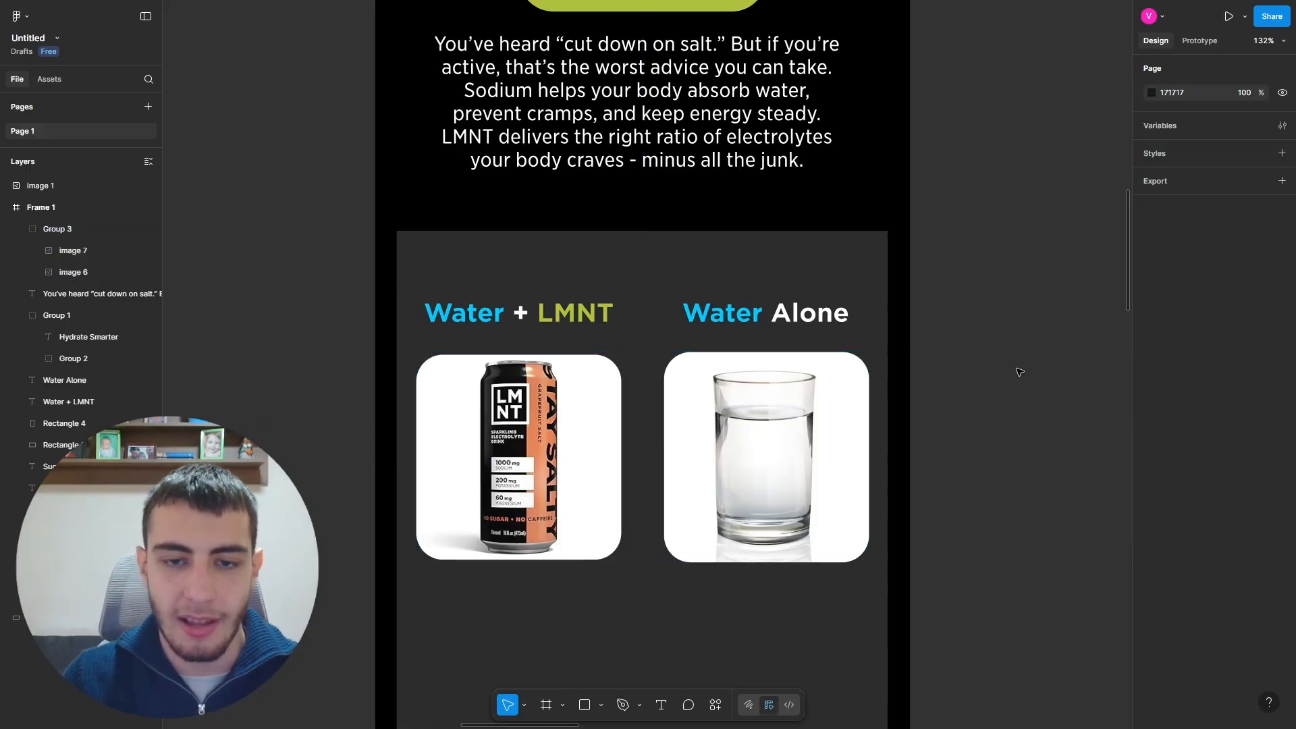
Step: Round the corners of the dark grey panel behind the comparison with a radius of 40
left_click(488, 274)
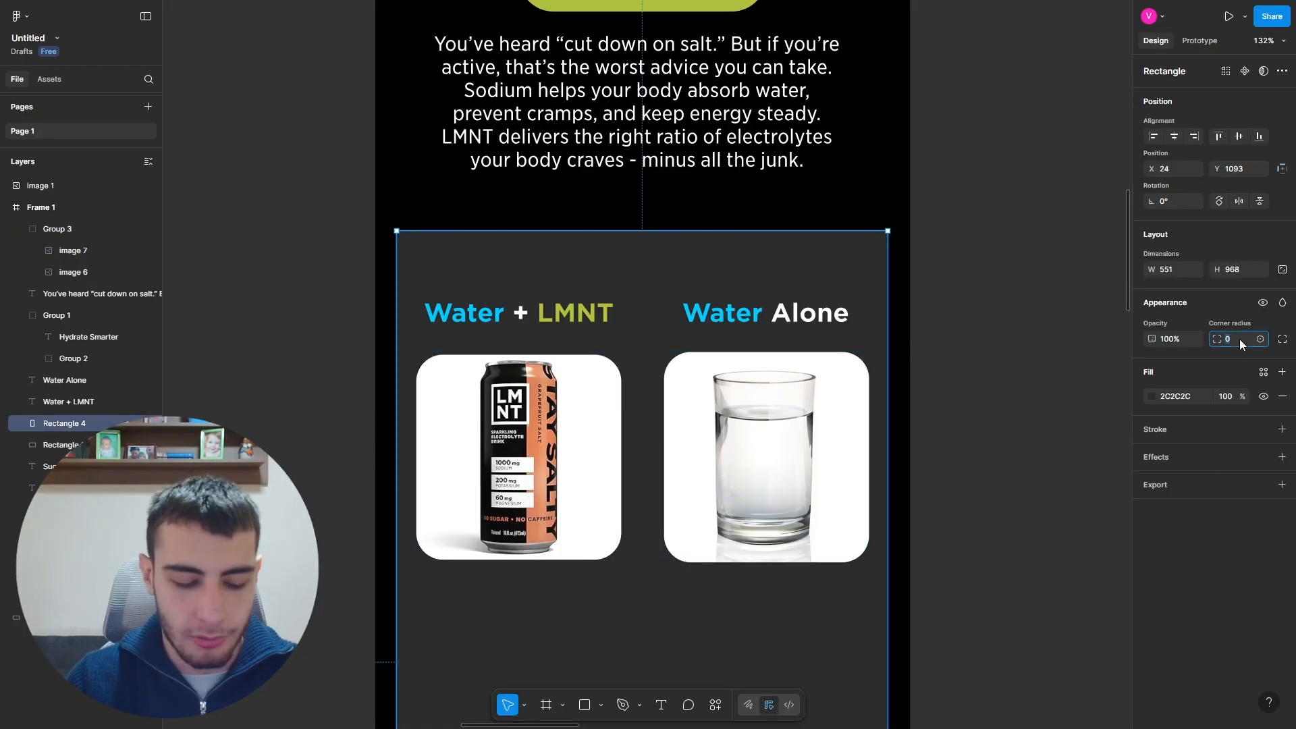
left_click(1239, 338)
type("40")
key("Return")
left_click(1085, 354)
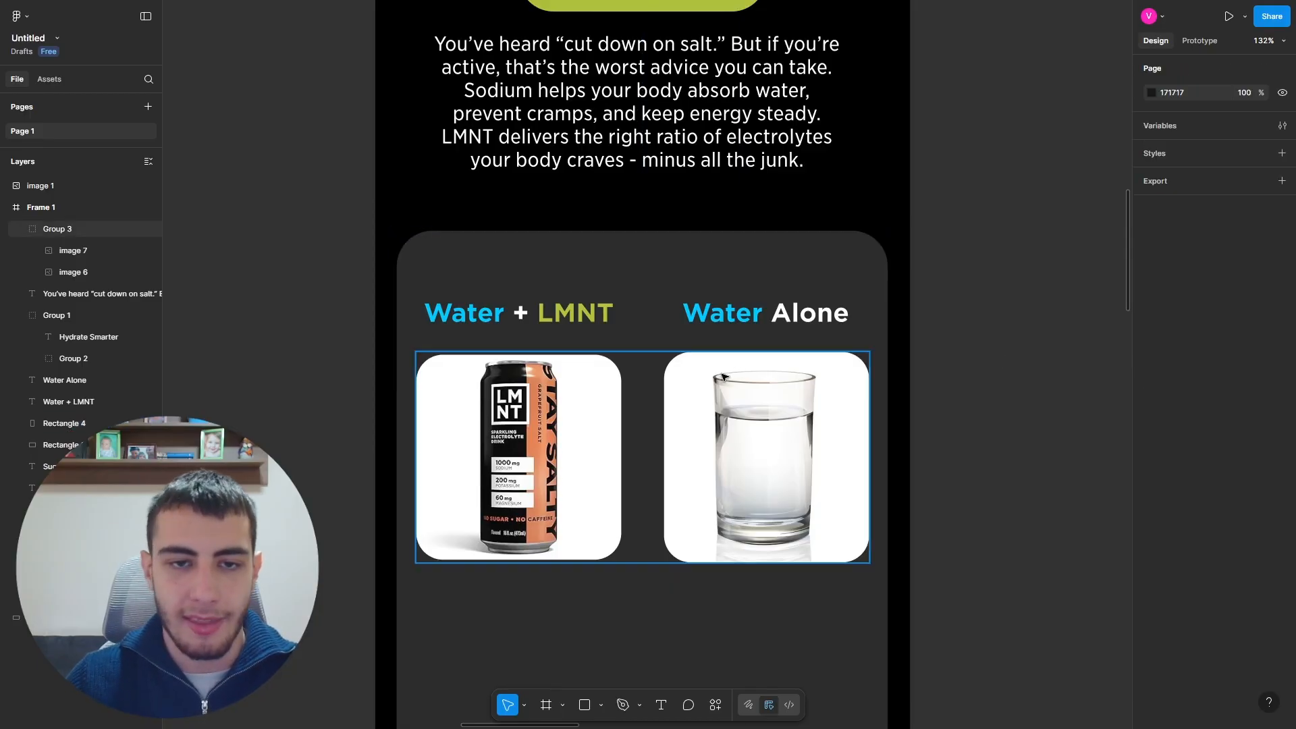
Step: Move both labels and the image group up together, closer to the upper edge of the dark panel
left_click(542, 313)
left_click(737, 314, "shift")
left_click(729, 394, "shift")
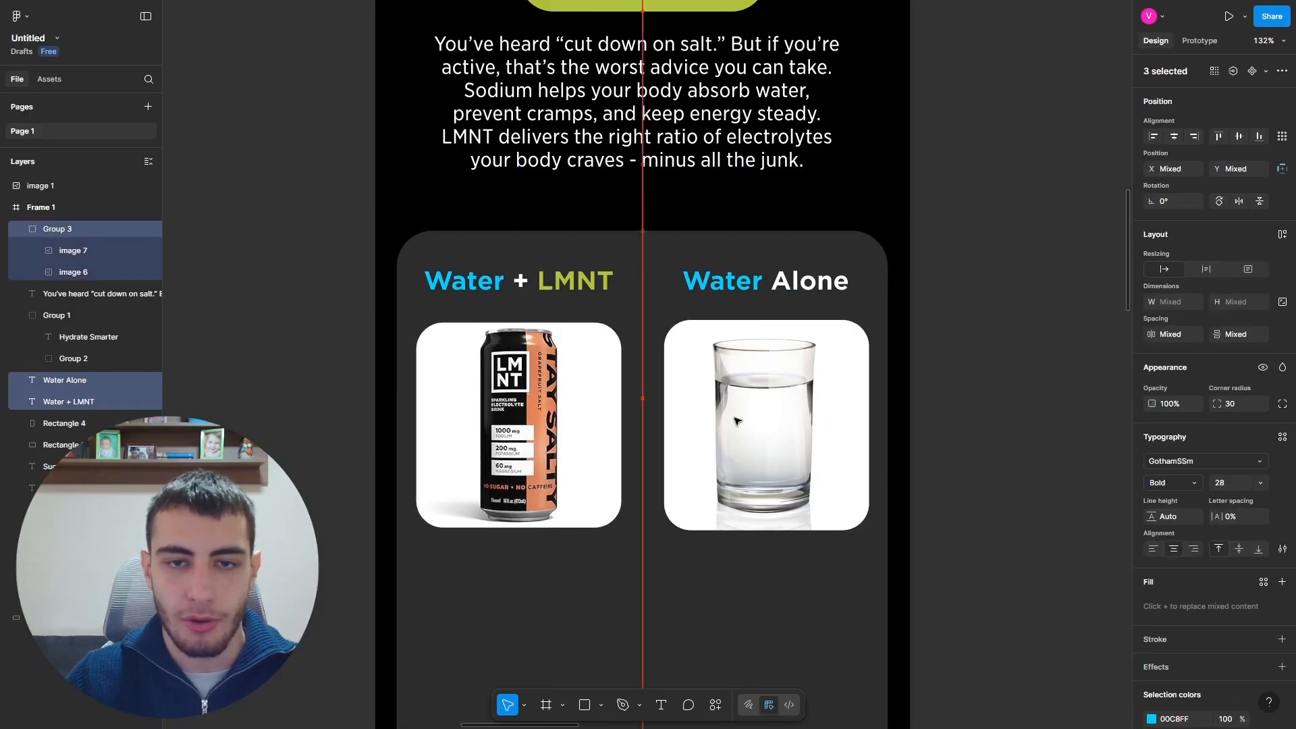
scroll(722, 358, "down", 3)
scroll(721, 355, "down", 5)
scroll(594, 356, "down", 4)
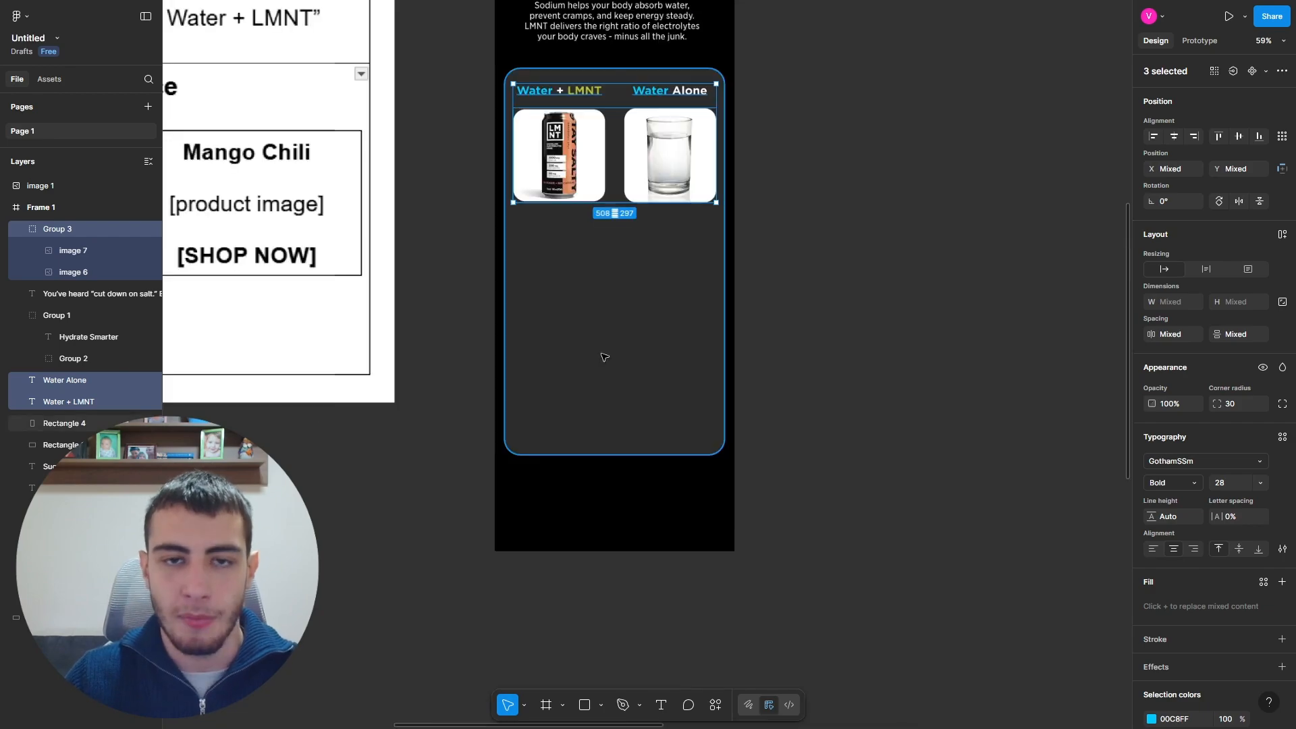
left_click(827, 328)
Step: Lower the body paragraph slightly and centre it horizontally between the "Hydrate Smarter" button and the dark panel
scroll(814, 331, "up", 2)
scroll(814, 332, "up", 2)
scroll(649, 230, "up", 3)
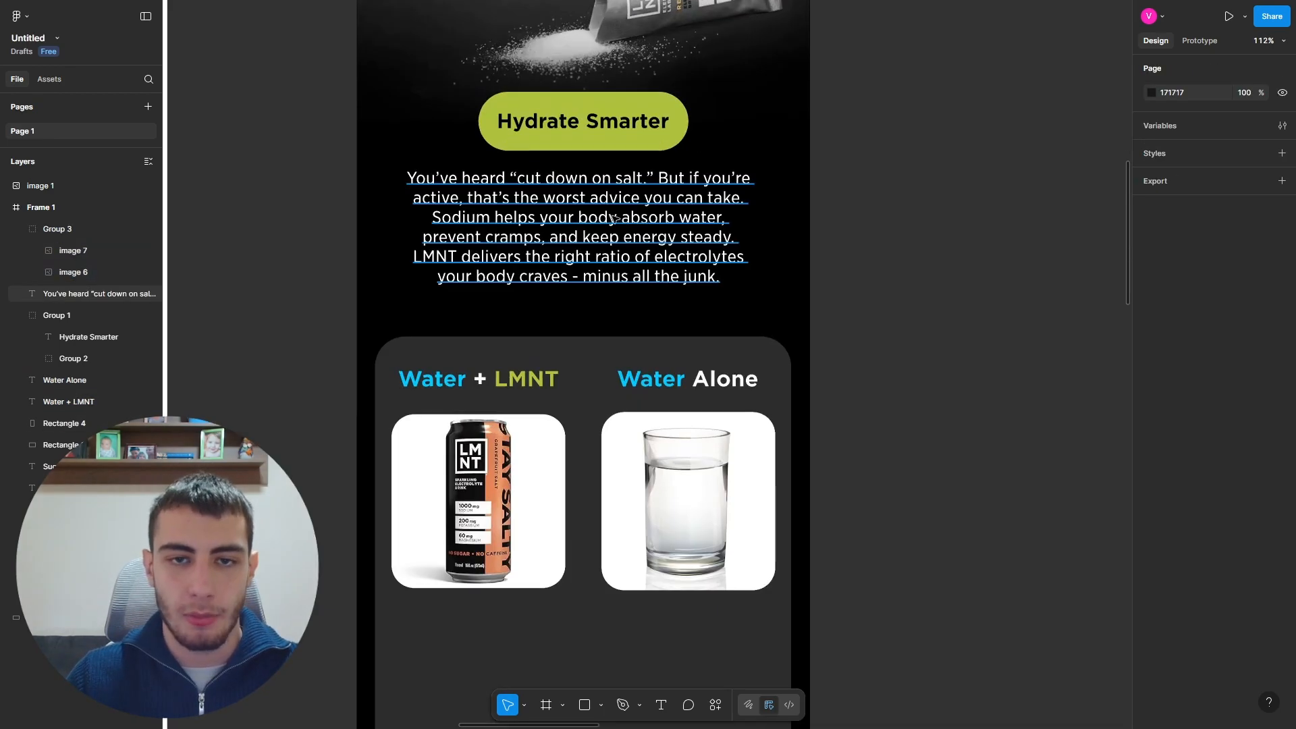
left_click_drag(607, 220, 611, 231)
left_click(931, 297)
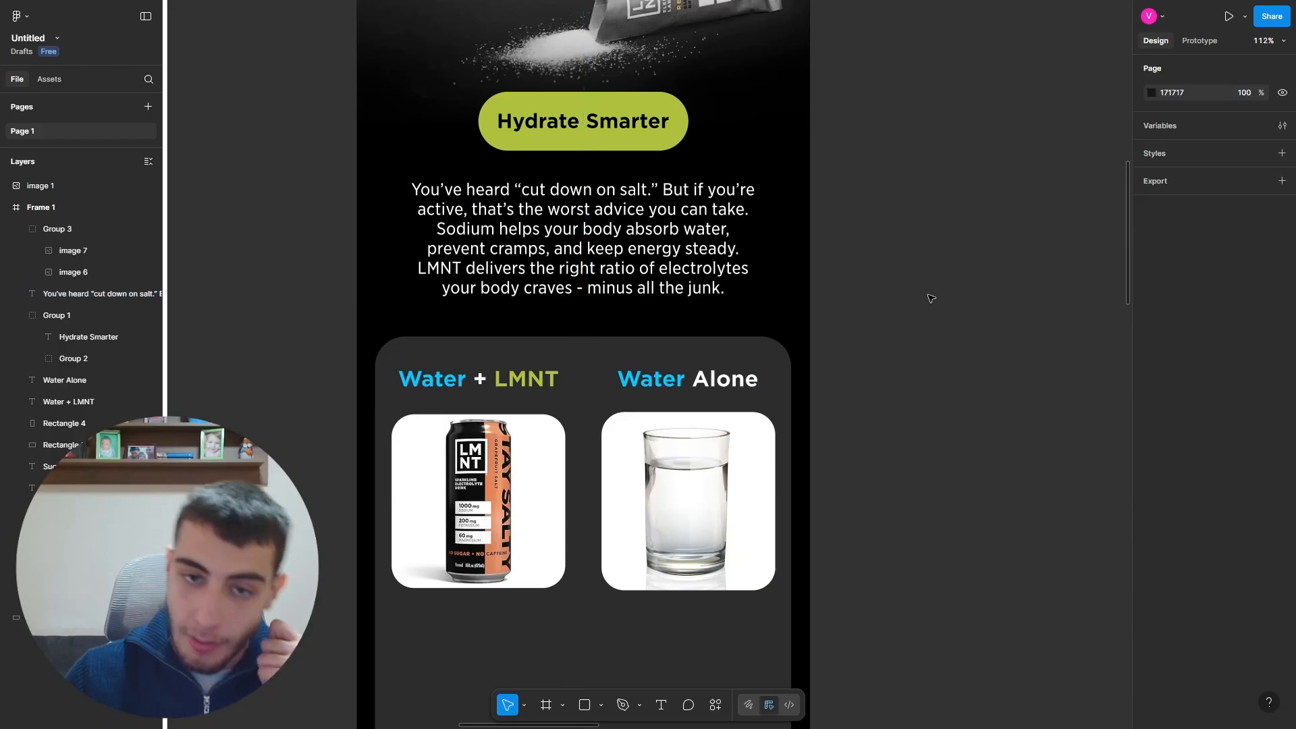
Step: Draw a 508 by 65 rectangle below the images, spanning both of them, and fill it with white FFFFFF
scroll(891, 290, "down", 3)
scroll(483, 574, "down", 3)
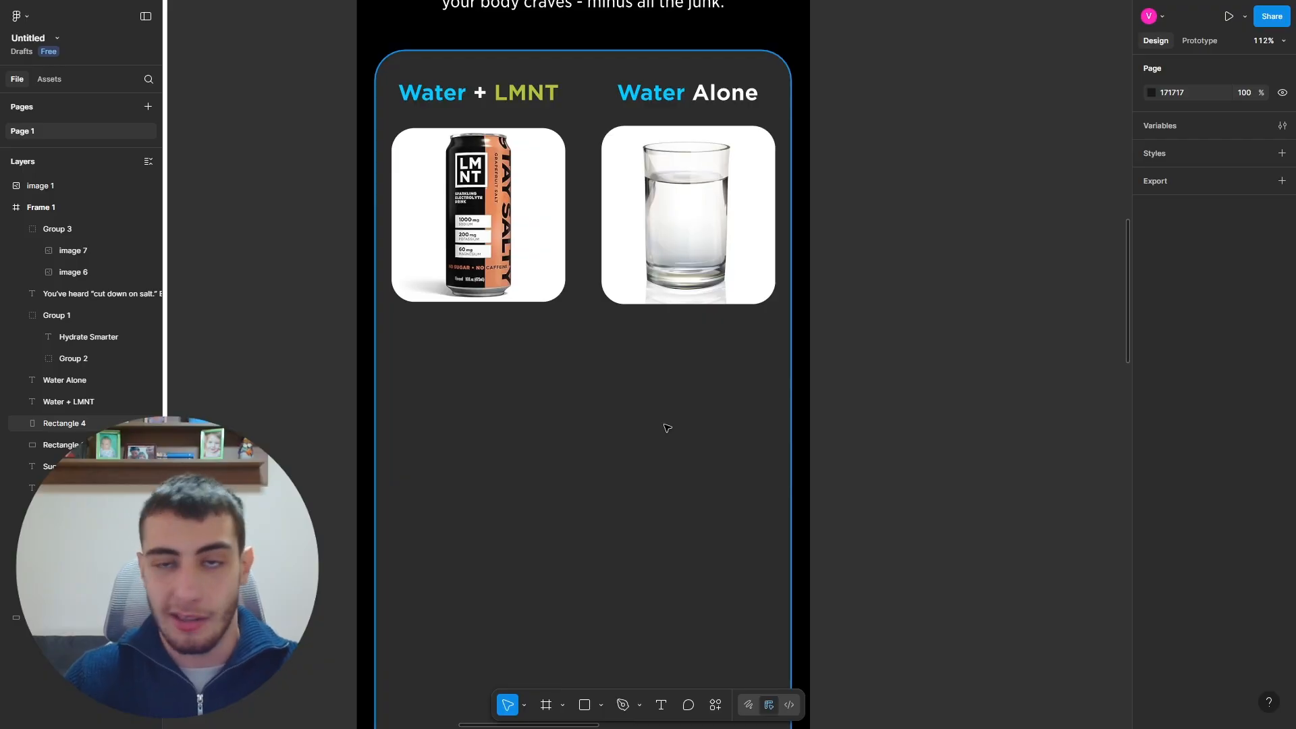
scroll(619, 459, "up", 3)
scroll(627, 467, "up", 2)
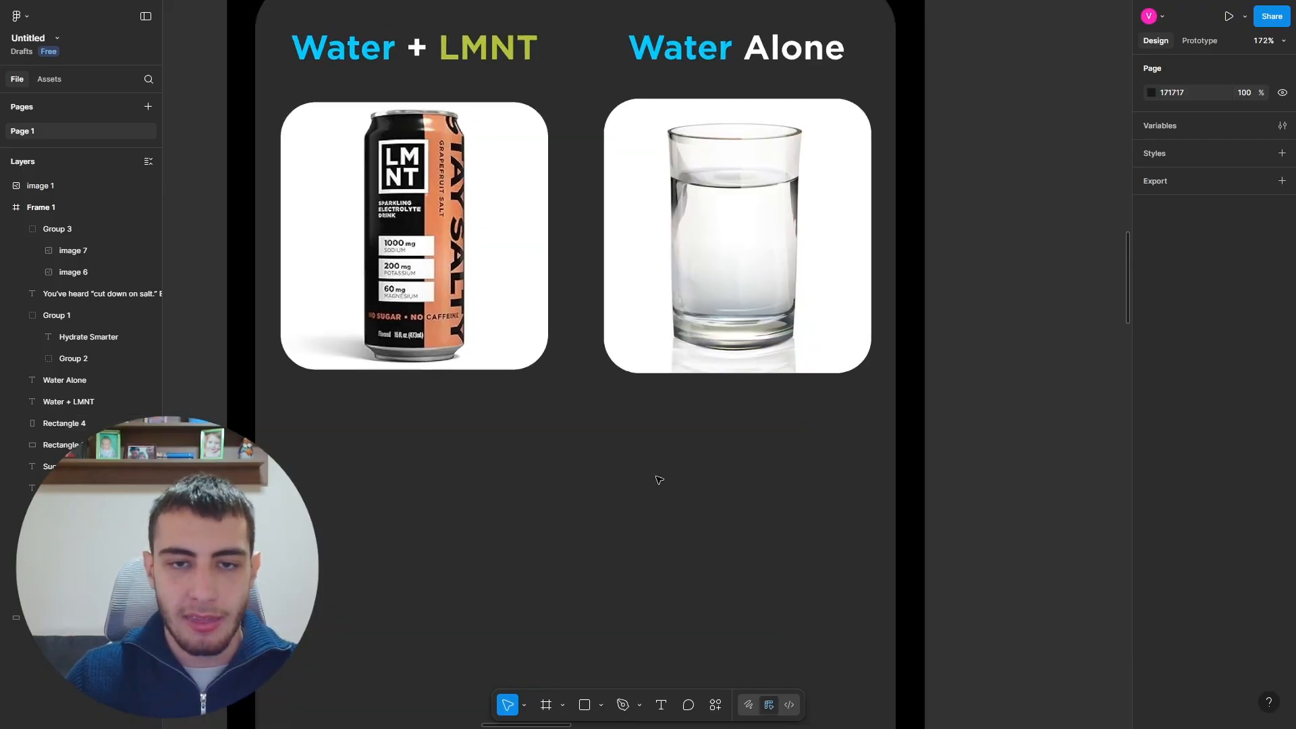
scroll(654, 480, "up", 3)
left_click(585, 702)
mouse_move(269, 477)
left_mouse_down()
mouse_move(903, 581)
mouse_move(978, 532)
mouse_move(1019, 533)
left_mouse_up()
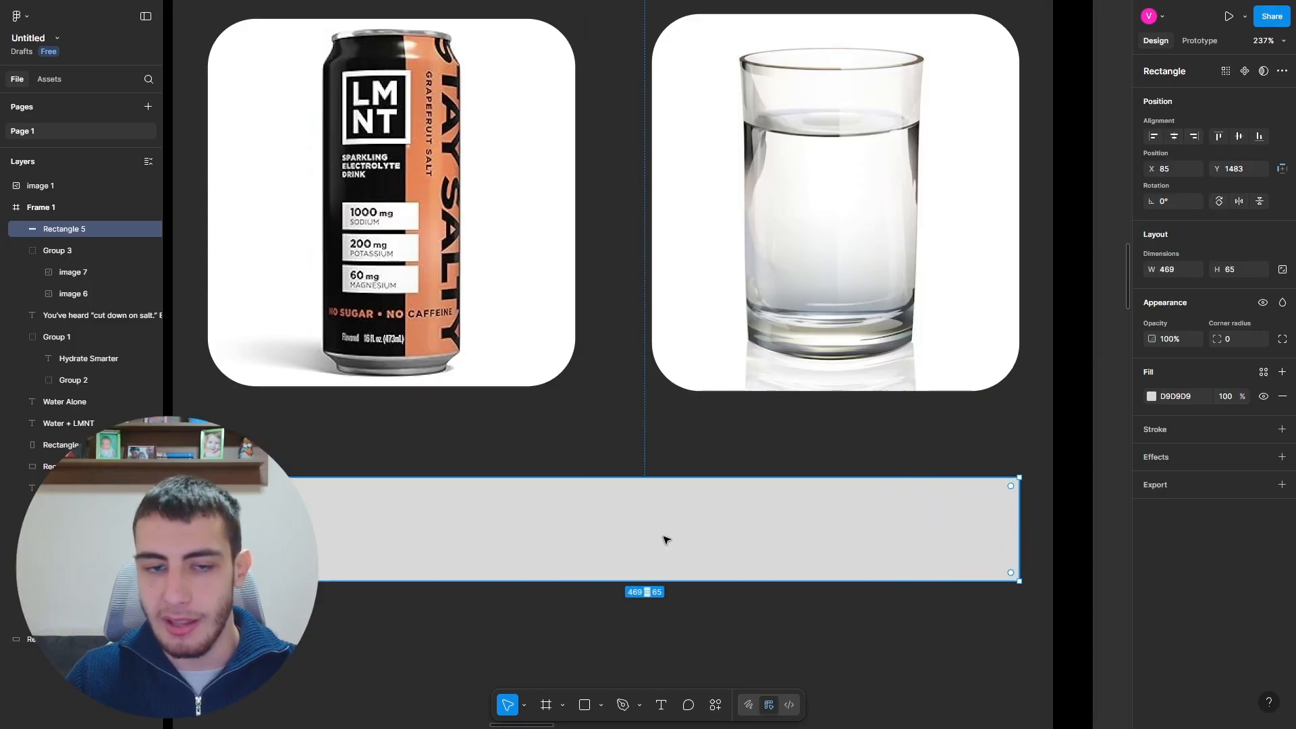
left_click_drag(269, 533, 208, 533)
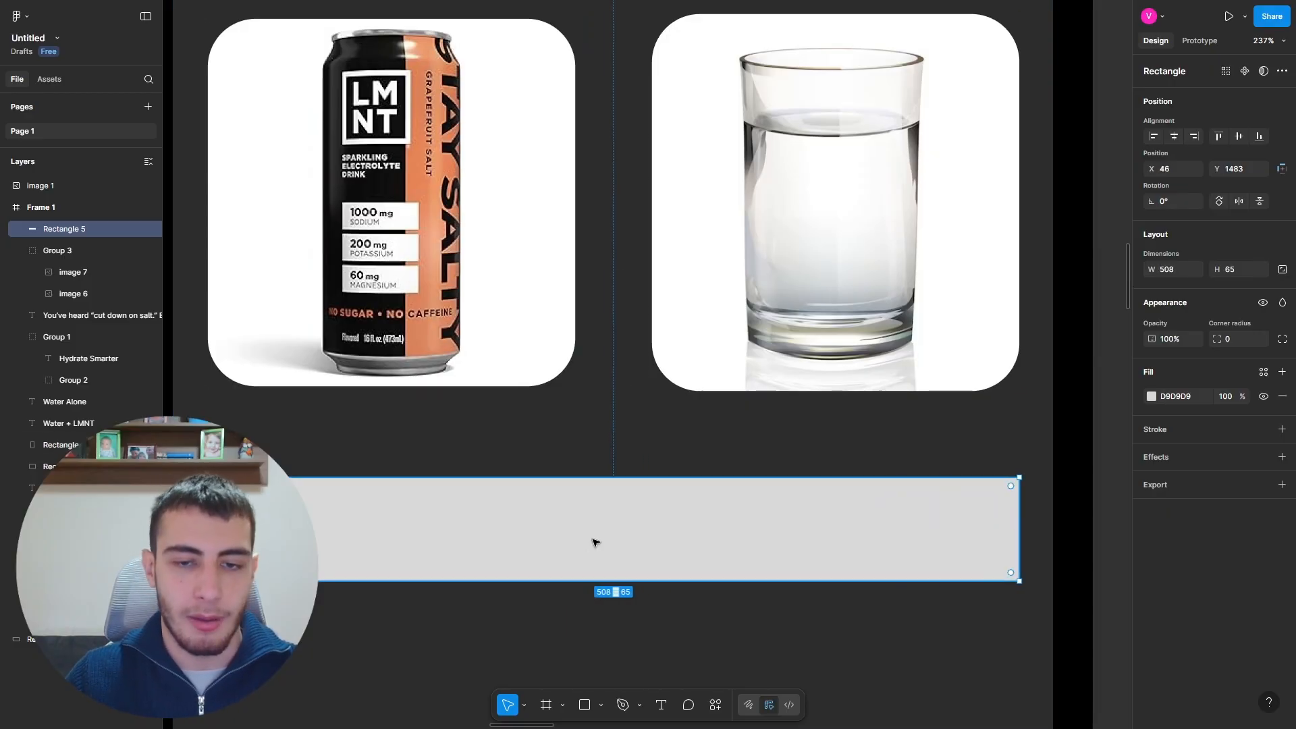
left_click(1151, 397)
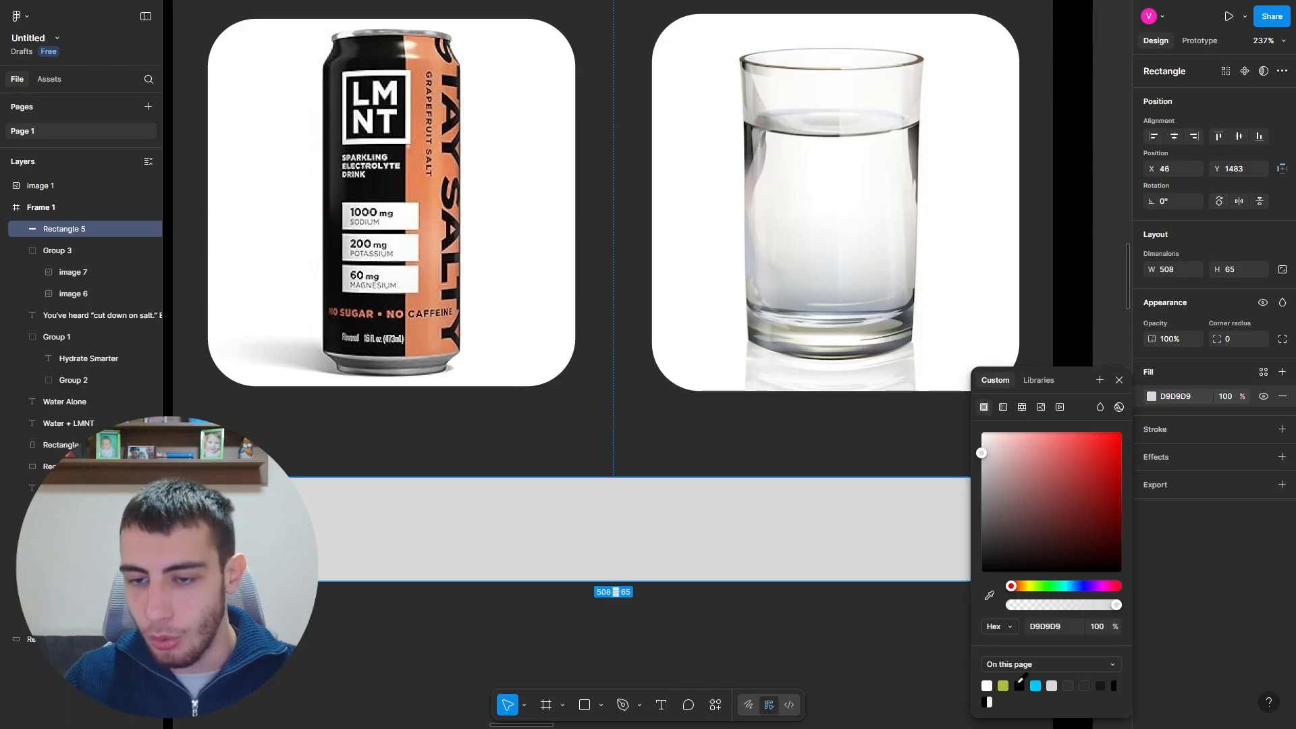
left_click(987, 686)
key("Escape")
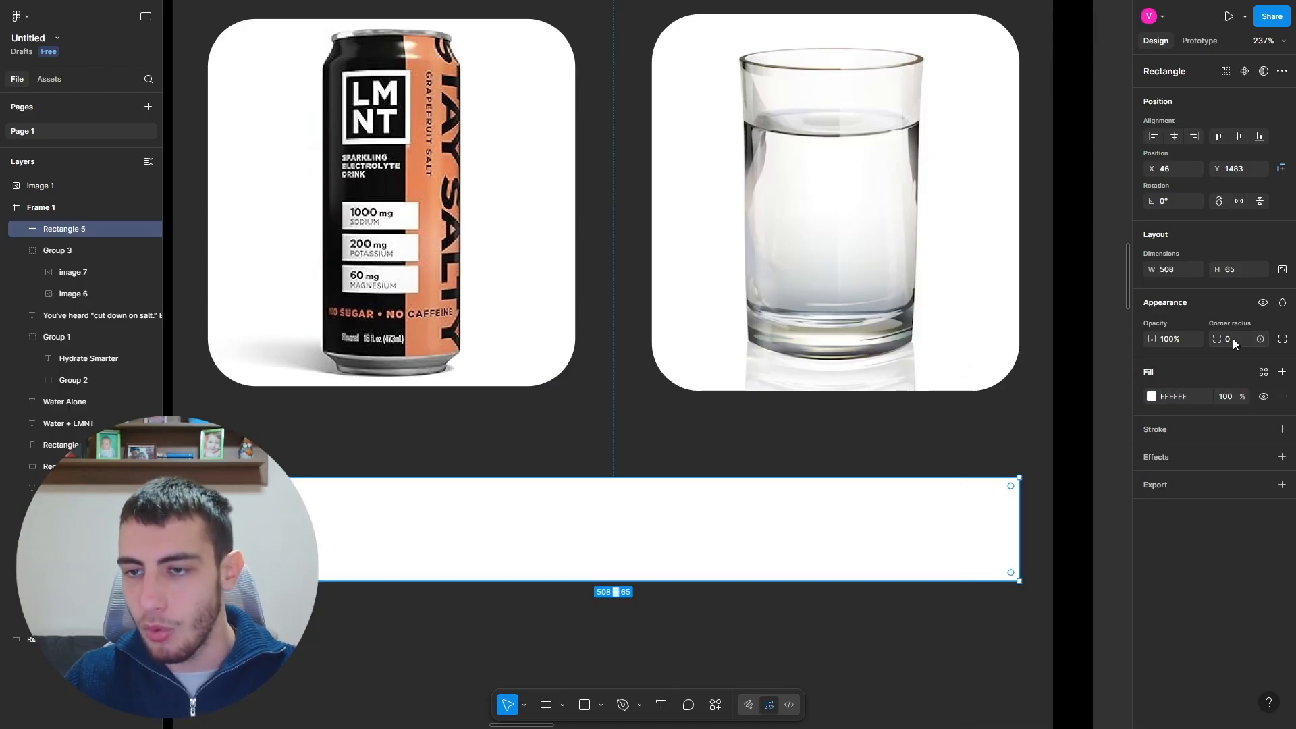
Step: Round the white bar's corners with a radius of 30 and make the bar taller
left_click(1238, 344)
type("30")
key("Return")
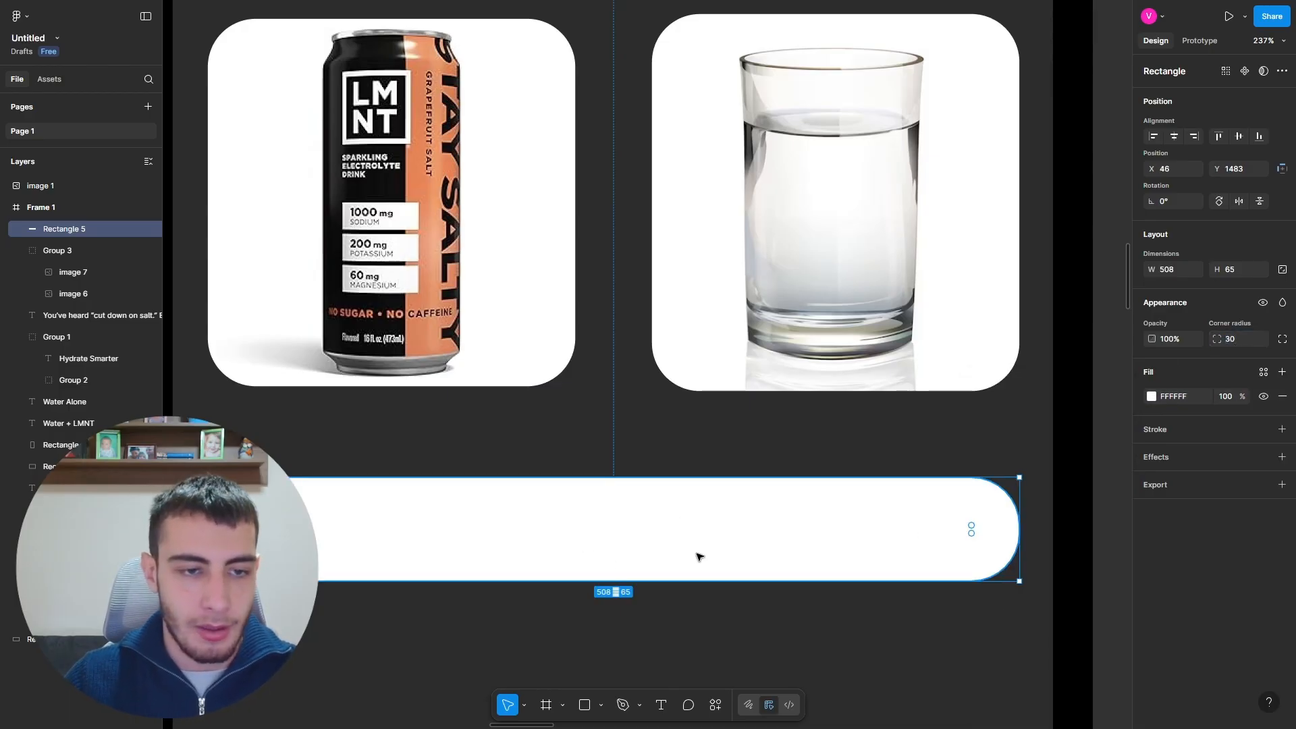
left_click_drag(712, 583, 712, 619)
Step: Check the infographic copy in ChatGPT and add the text "Absorption Effectiveness" inside the white bar in Figma
key("t")
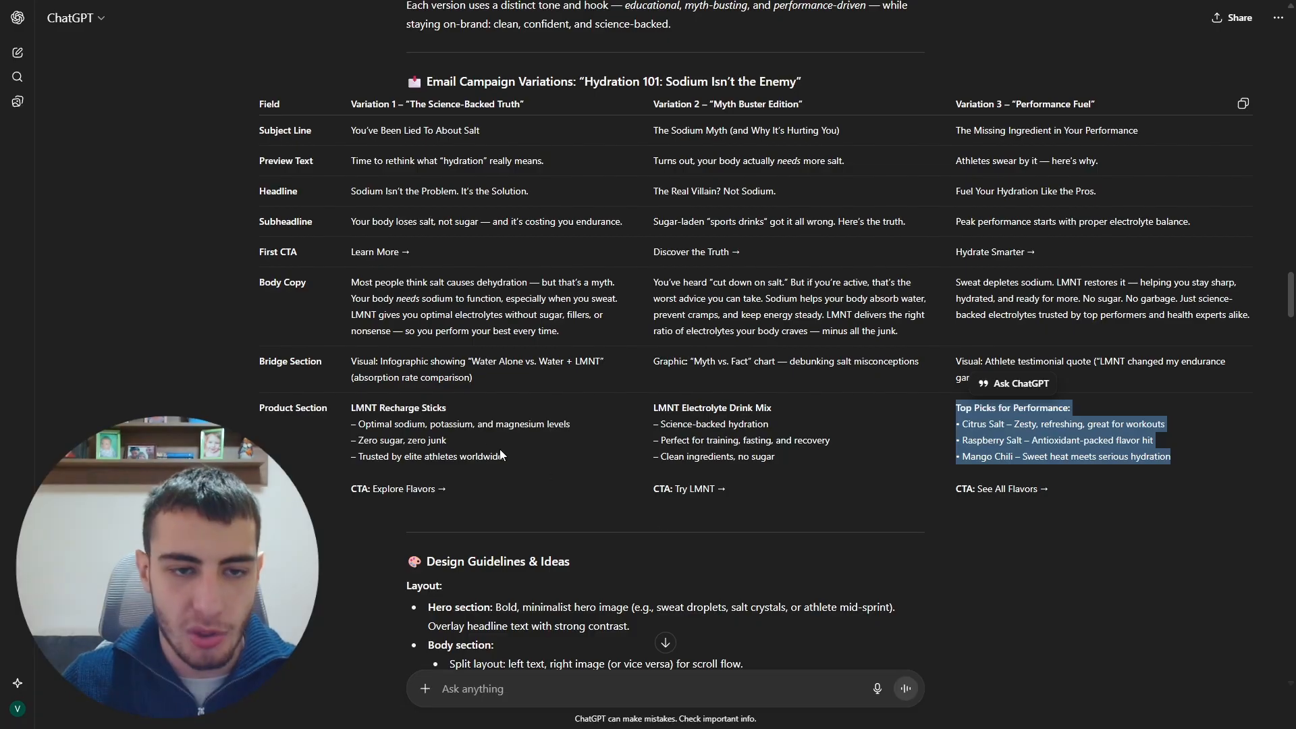
scroll(560, 446, "down", 15)
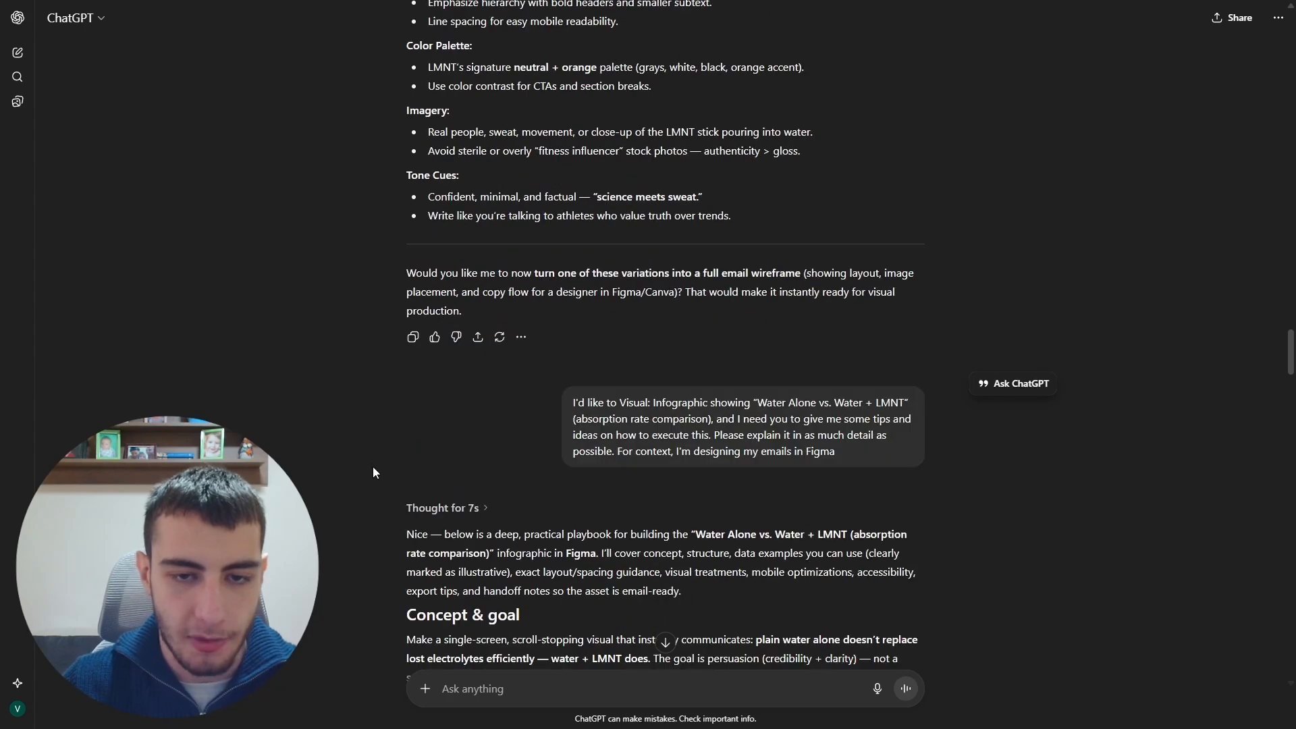
scroll(443, 276, "down", 20)
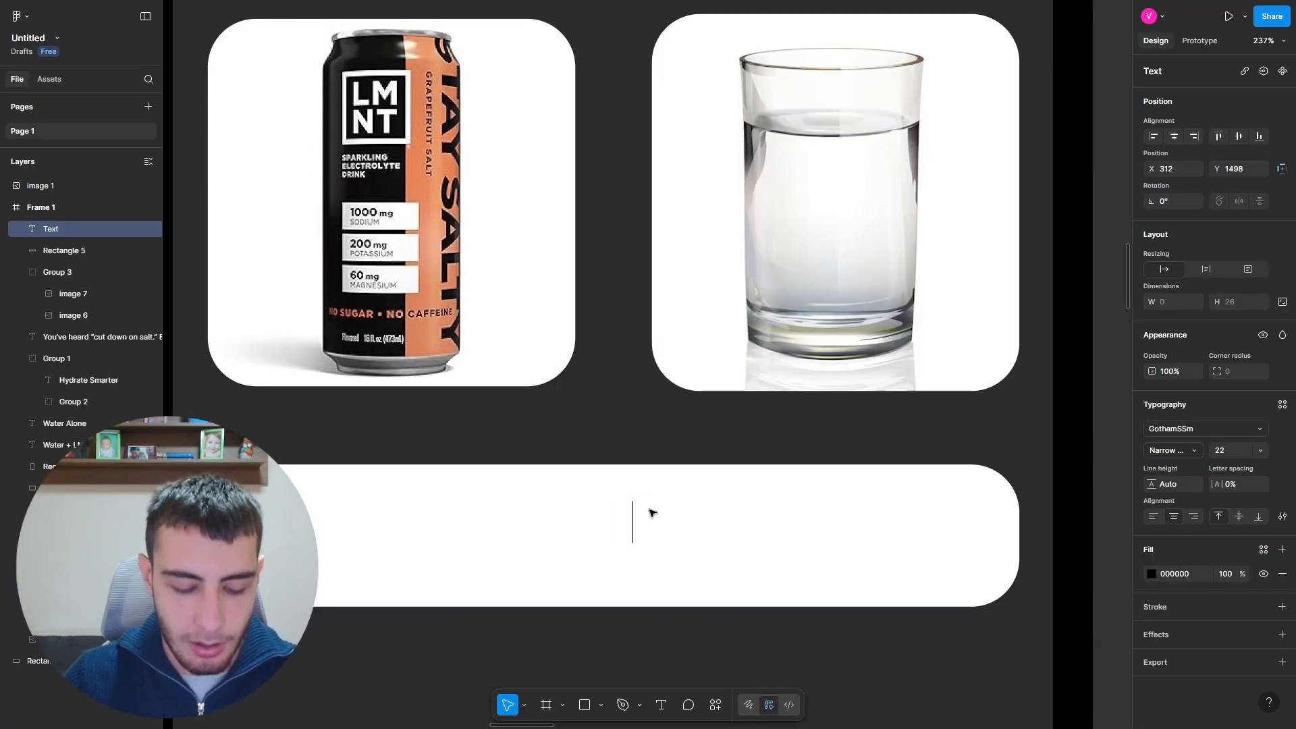
type("Absorptu")
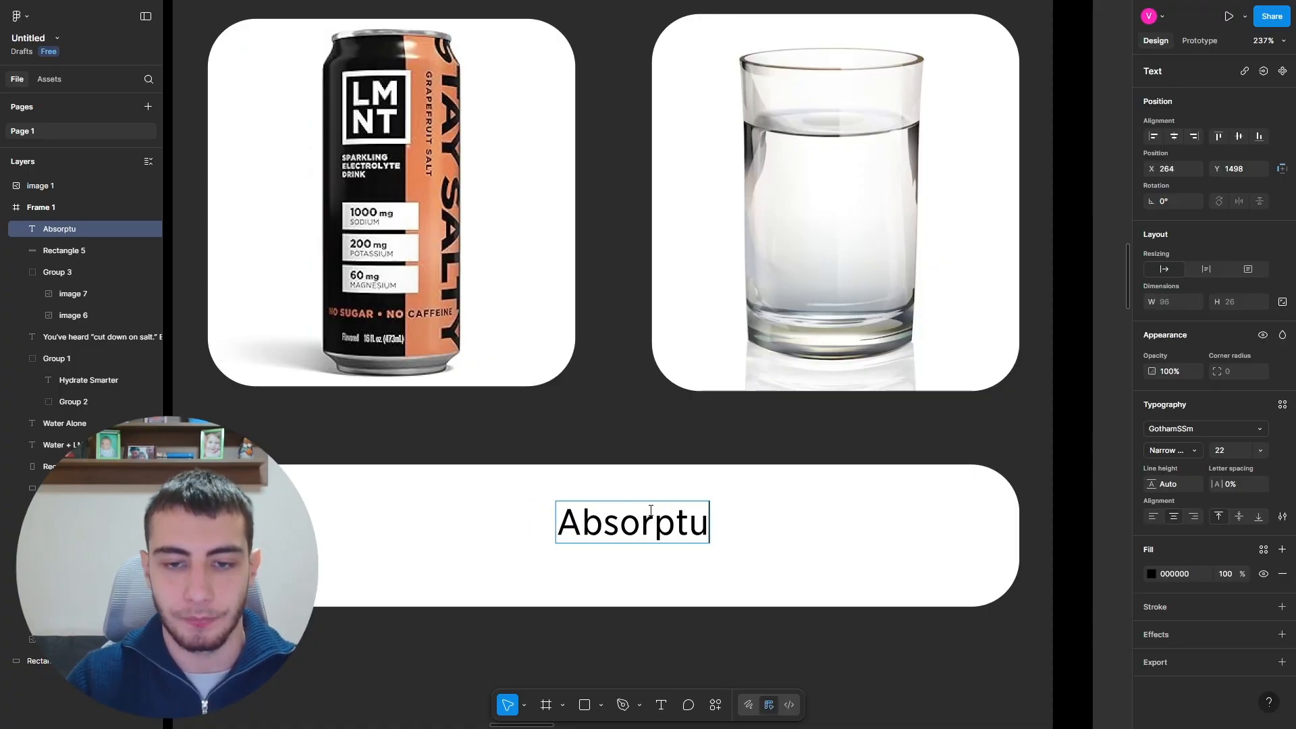
key("BackSpace")
type("ion Effectiveness")
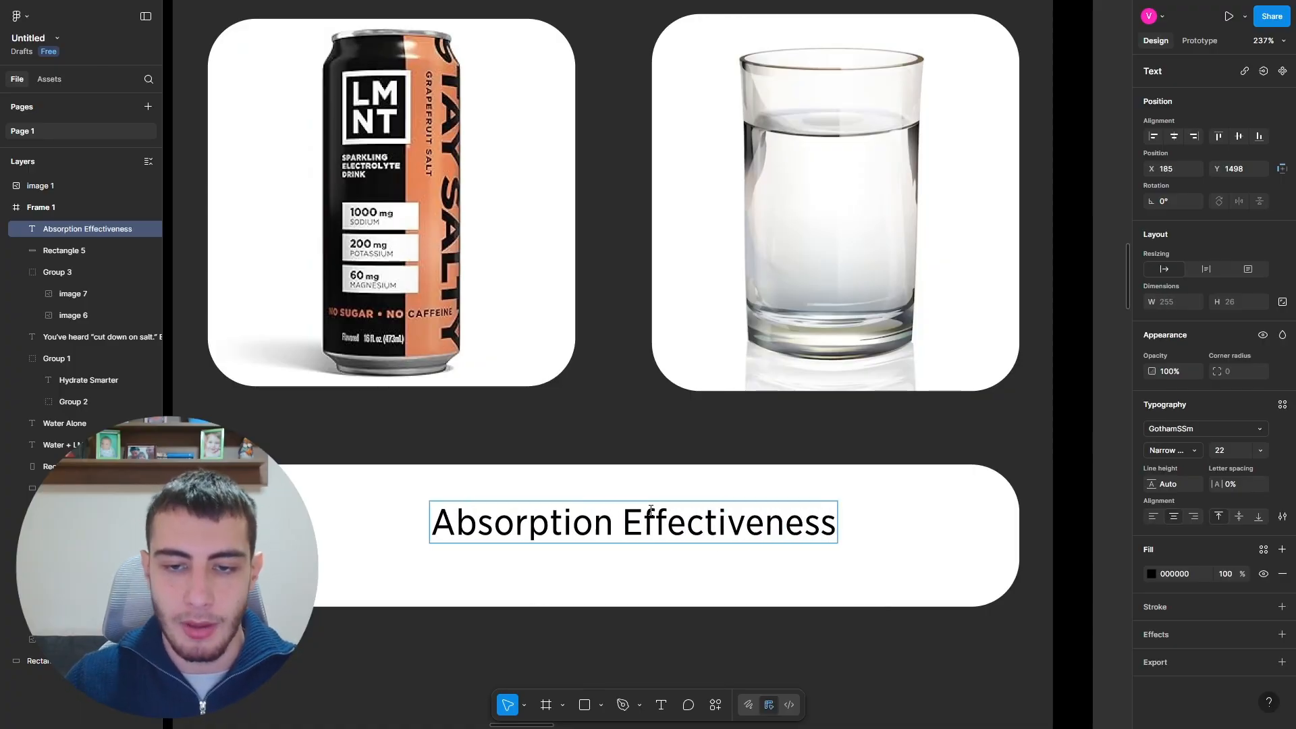
Step: Centre the "Absorption Effectiveness" title near the white bar's upper edge and set it to Bold, size 25
scroll(650, 510, "down", 3)
left_click(839, 457)
scroll(588, 498, "up", 3)
mouse_move(588, 498)
left_mouse_down()
mouse_move(591, 485)
mouse_move(569, 483)
left_mouse_up()
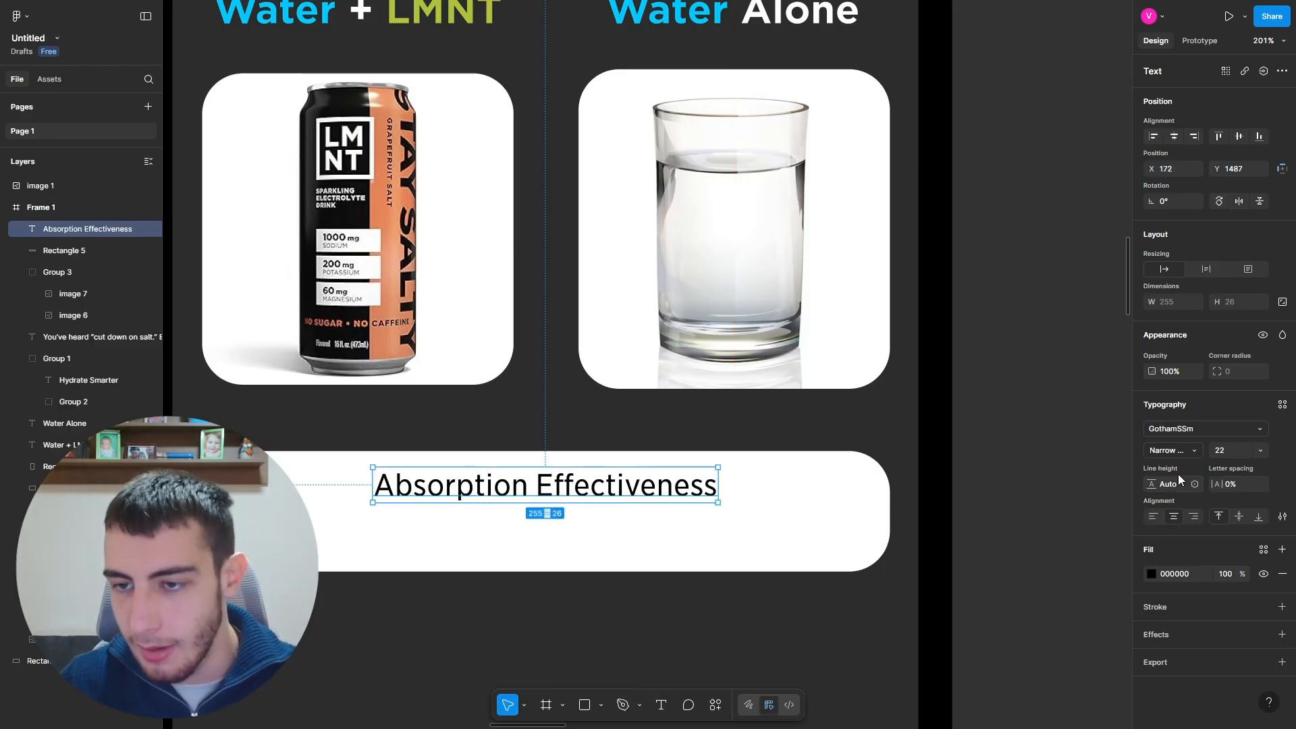
left_click(1191, 452)
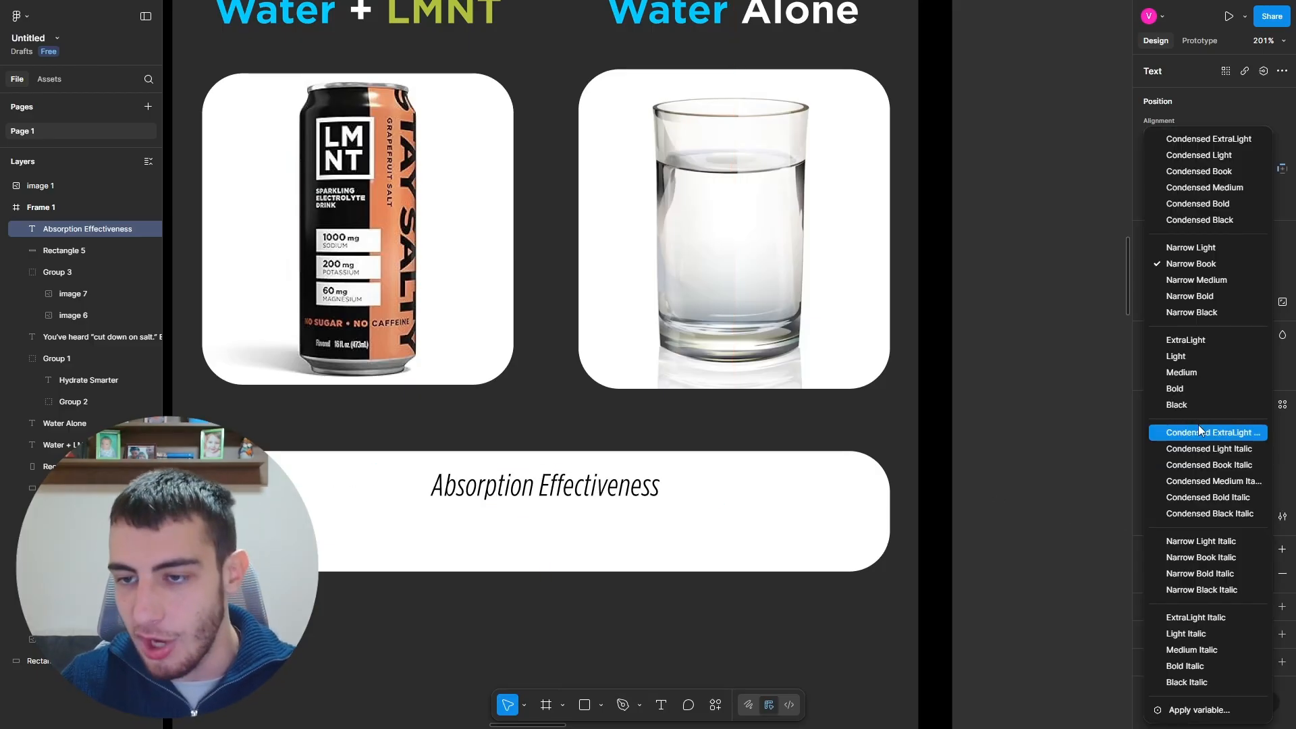
left_click(1198, 389)
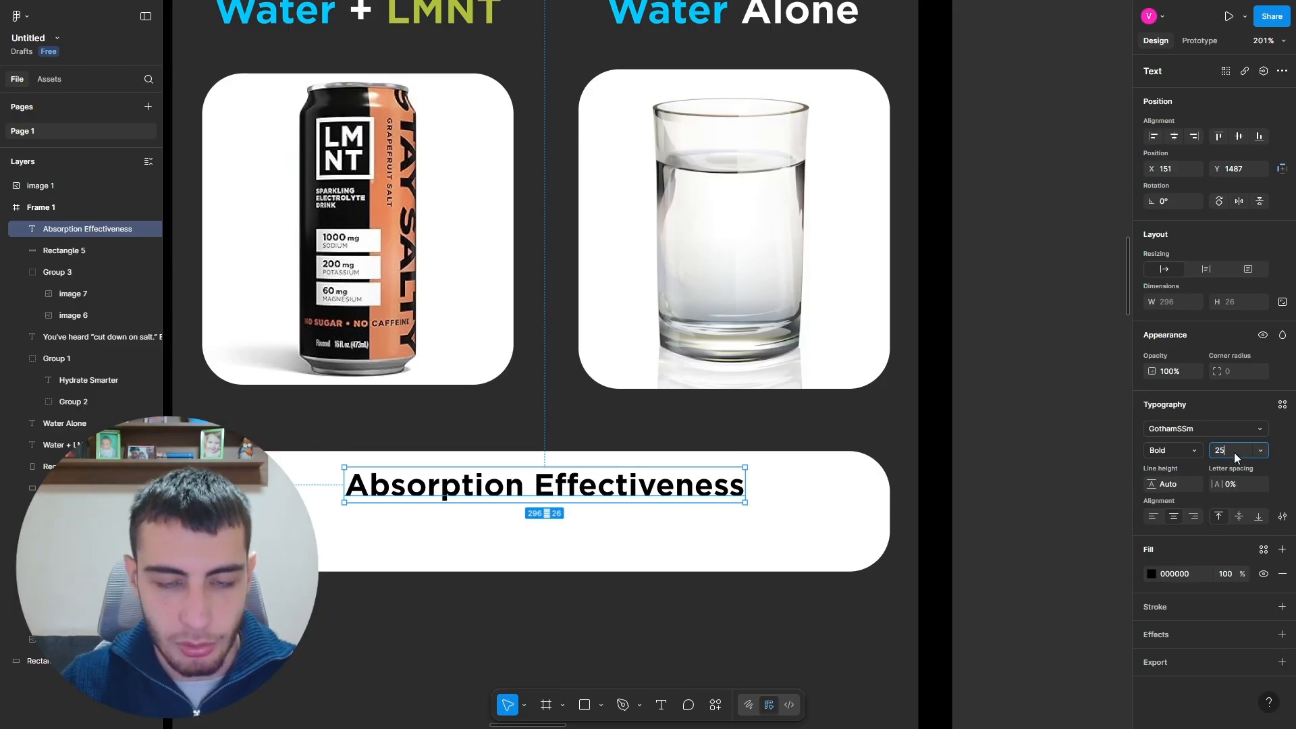
key("Return")
Step: Extend the white bar downward to a height of 103
left_click(634, 571)
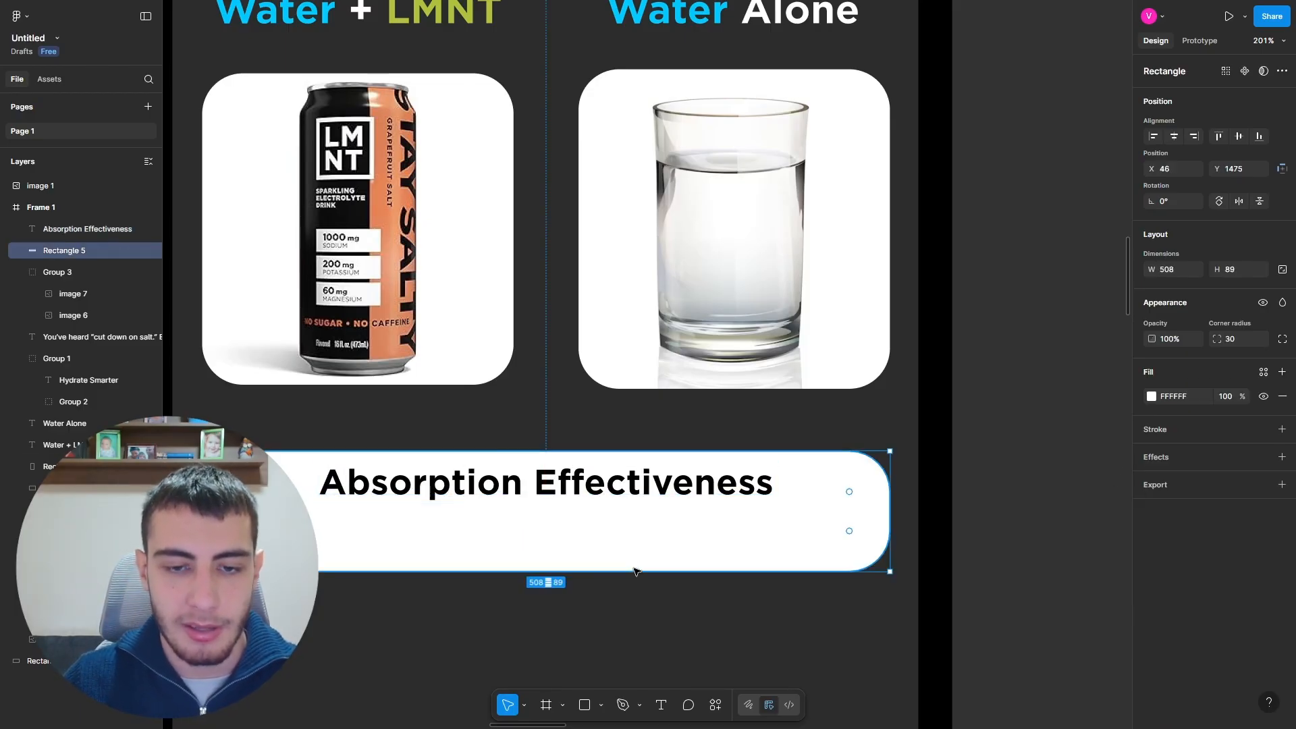
left_click_drag(634, 571, 635, 592)
left_click(1012, 538)
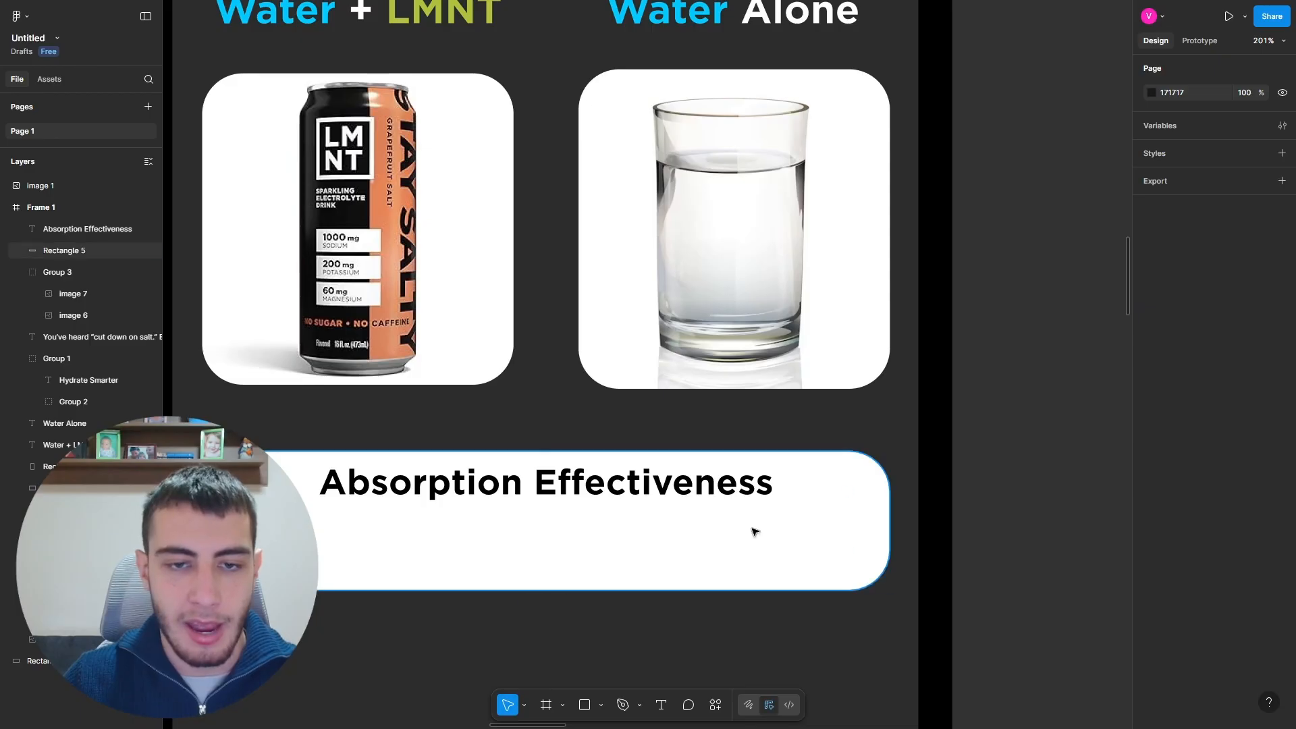
Step: Check the absorption figures in ChatGPT and add "92%" below the can and "60%" below the glass, under the bar's title
key("t")
left_click(354, 534)
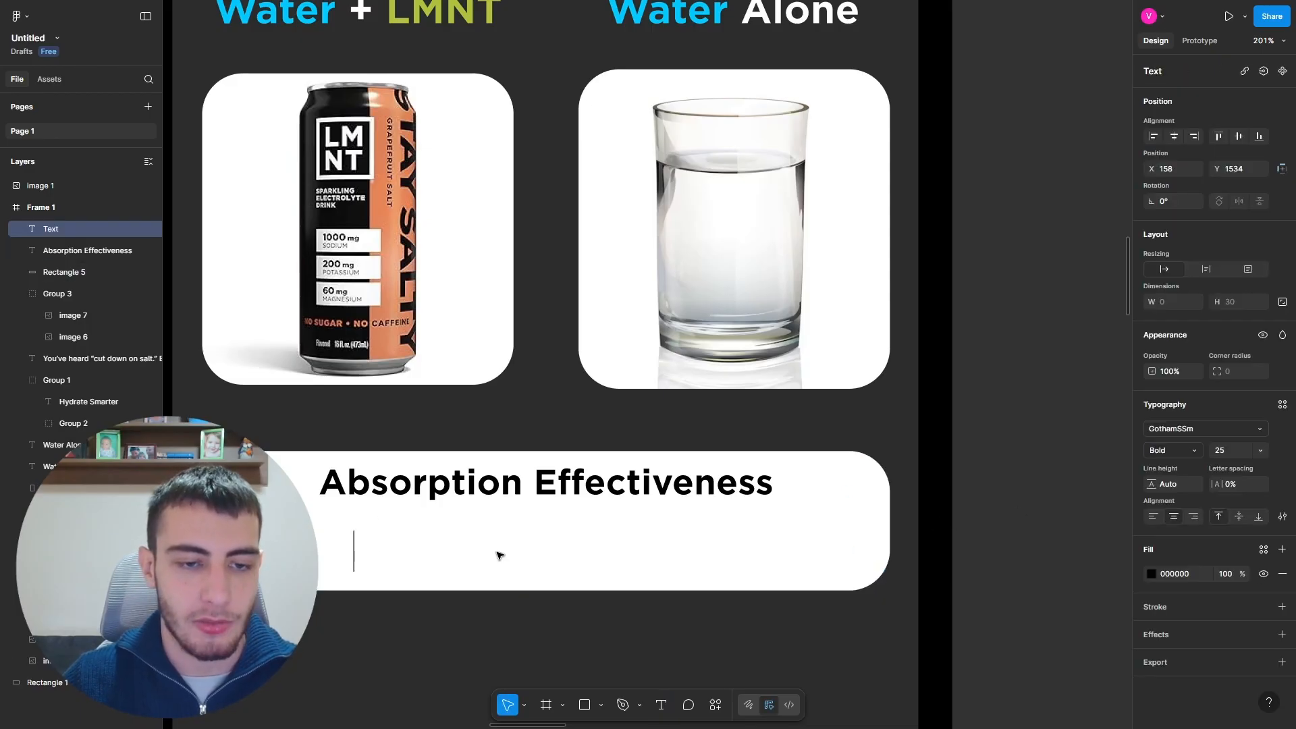
key("alt+Tab")
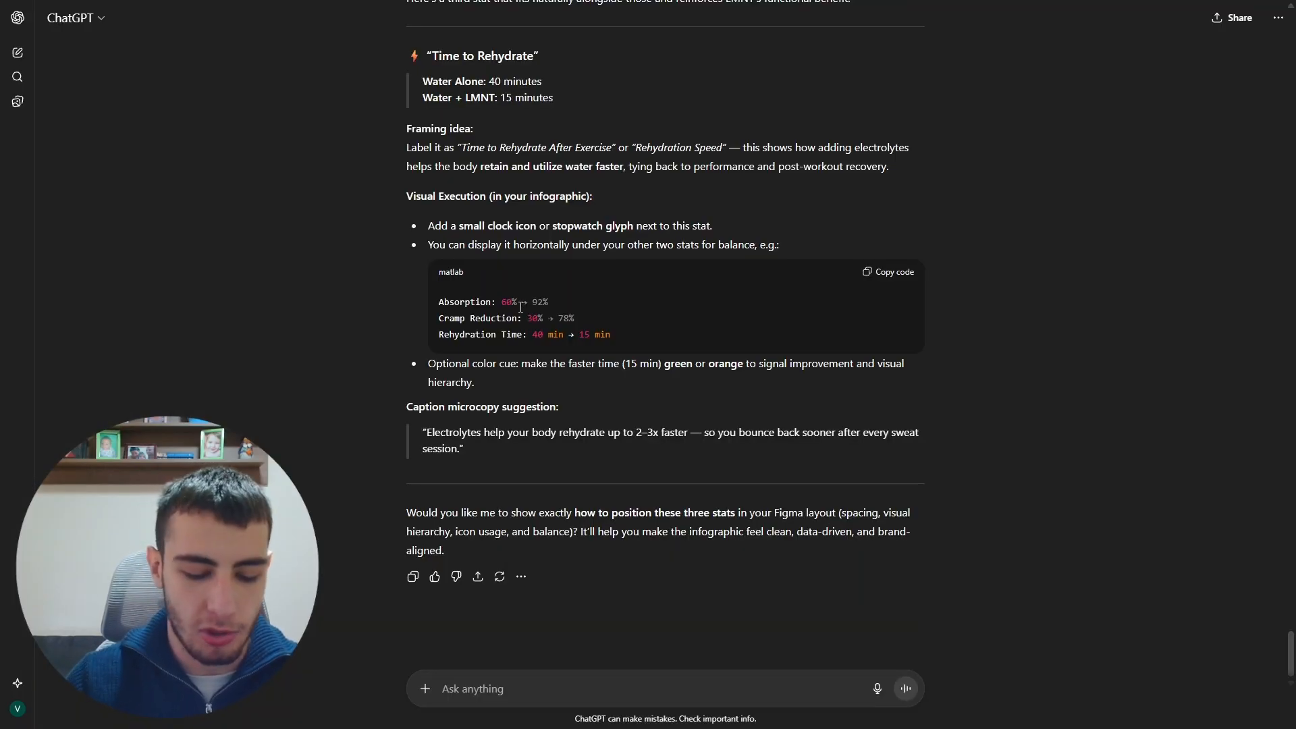
key("ctrl+Tab")
key("ctrl+Tab")
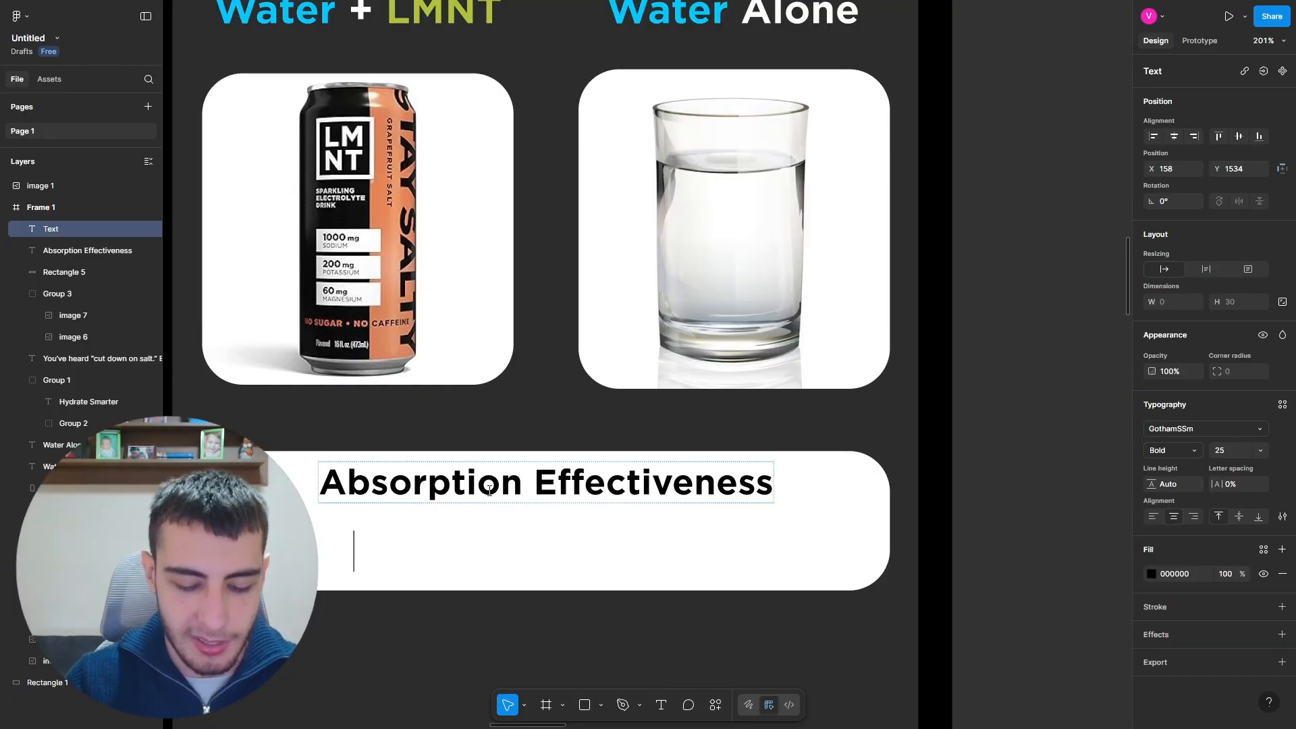
type("92%")
key("Escape")
left_click_drag(350, 555, 715, 556)
type("60%")
key("Escape")
Step: Set both percentage texts to size 32 and shift them slightly up and outward within the white bar
left_click(365, 555)
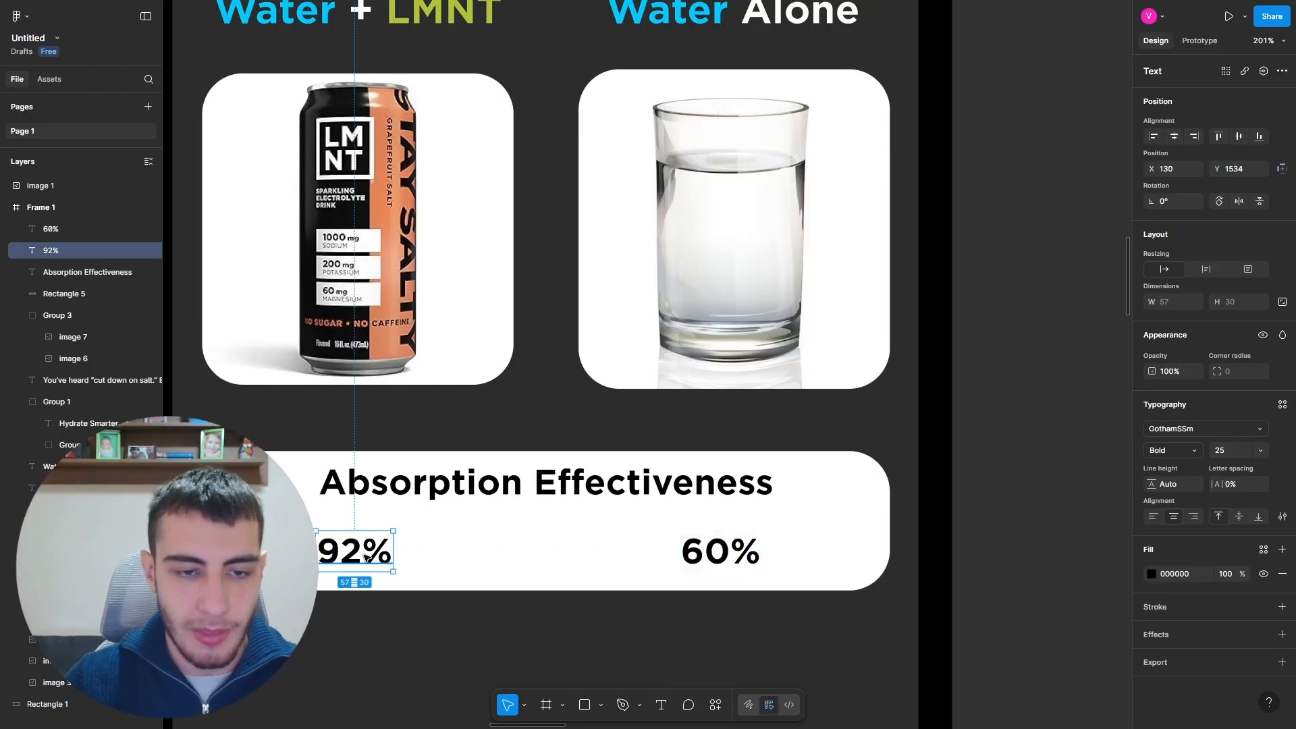
type("32")
key("Return")
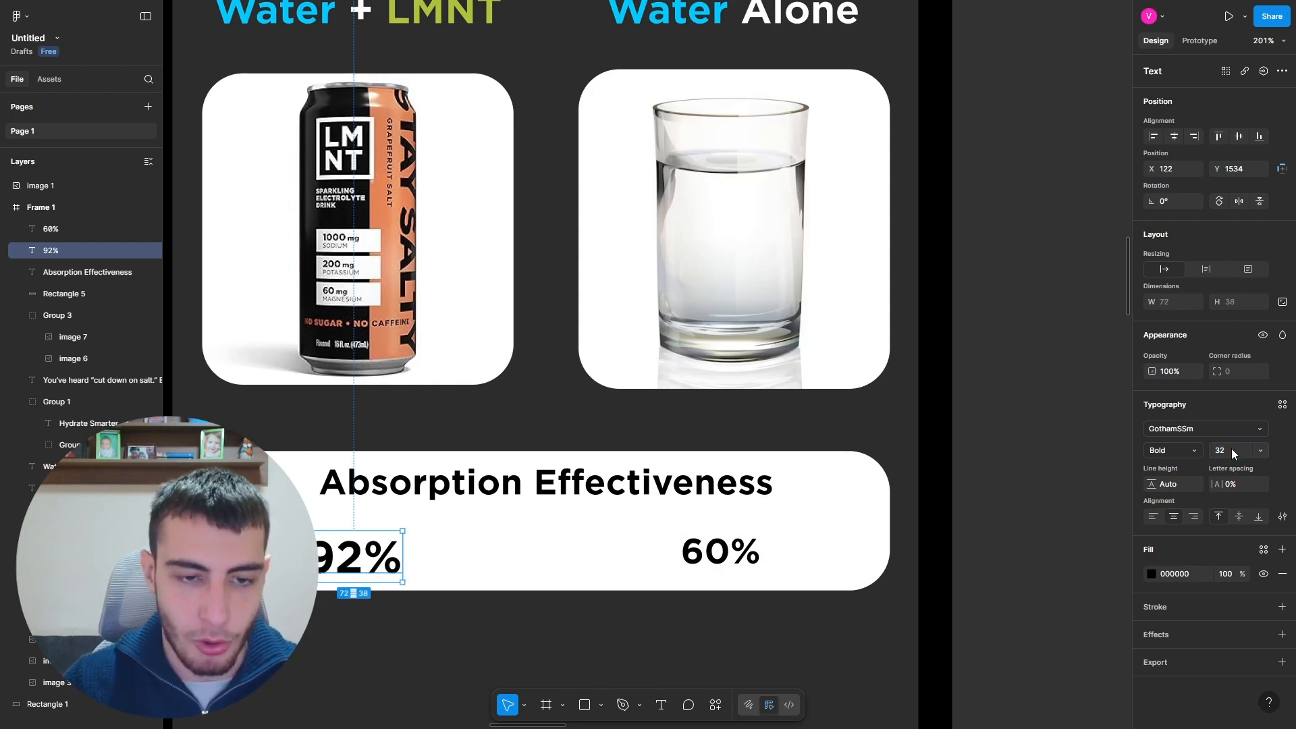
left_click(743, 554)
key("Return")
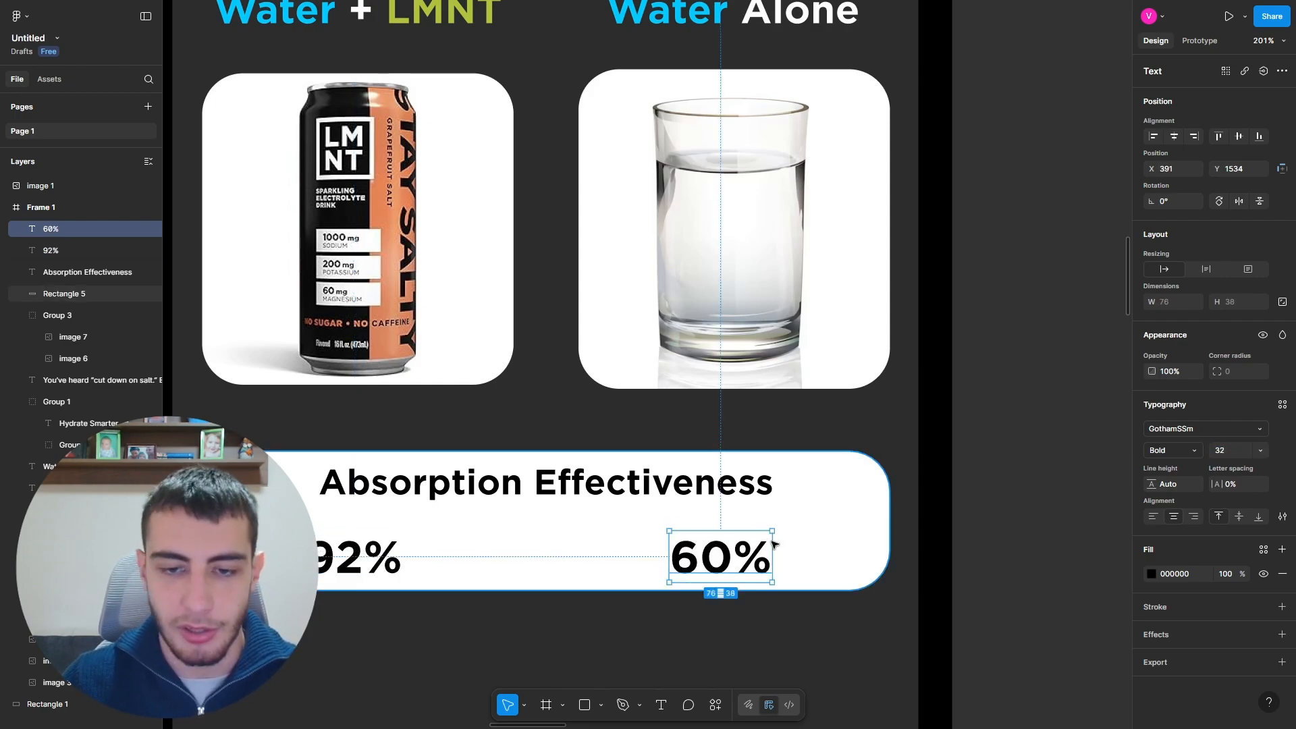
mouse_move(775, 549)
left_mouse_down()
mouse_move(803, 544)
mouse_move(778, 540)
left_mouse_up()
mouse_move(358, 555)
left_mouse_down()
mouse_move(337, 554)
mouse_move(359, 554)
left_mouse_up()
Step: Change the font weight of both the 92% and 60% texts to Black
left_click(1191, 452)
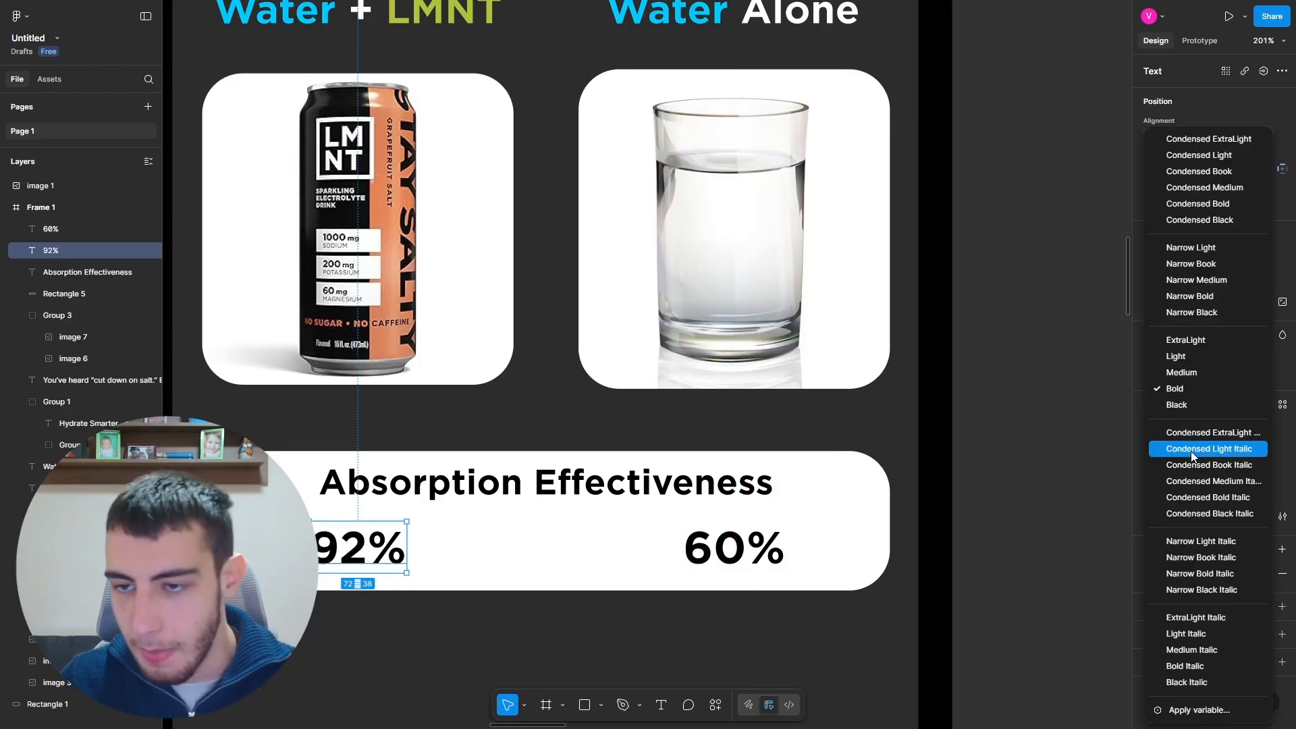
left_click(1188, 407)
left_click(775, 545)
left_click(1175, 450)
left_click(1176, 405)
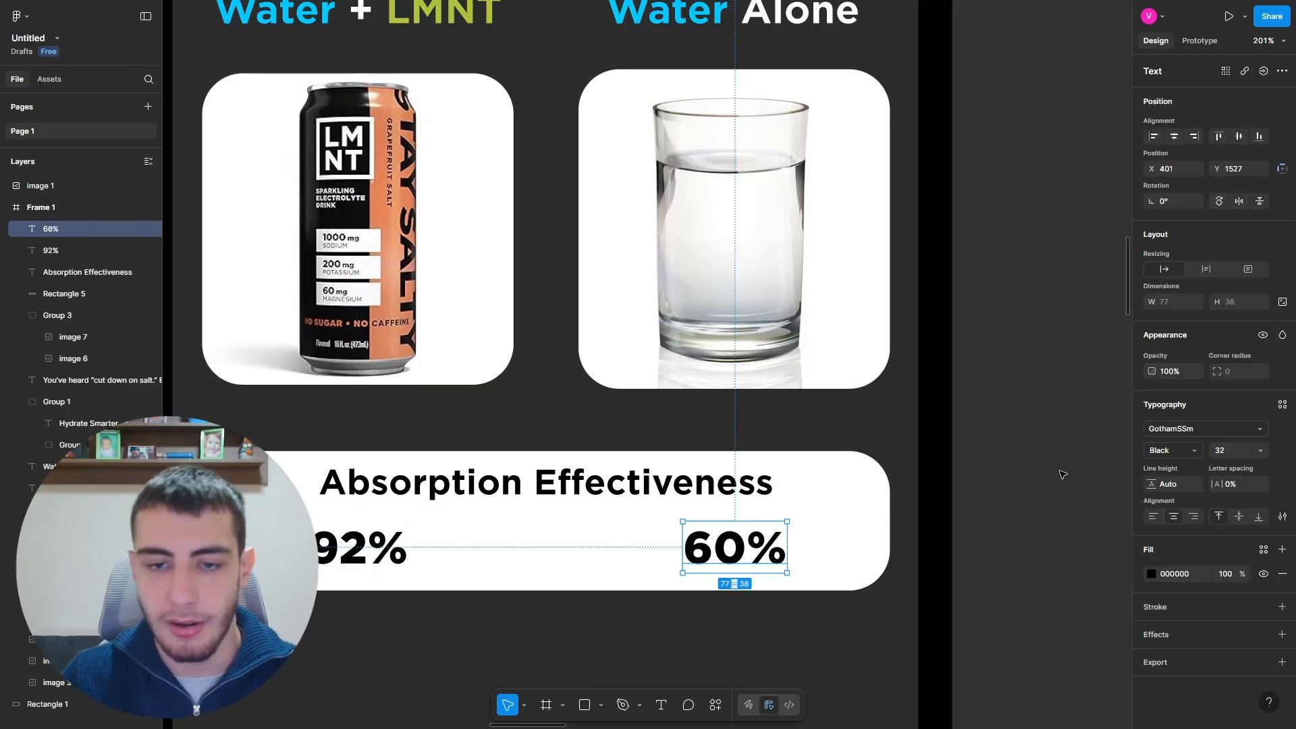
left_click(1059, 472)
Step: Fill the 92% text with green AFC13D and the 60% text with blue 00C8FF
scroll(1039, 479, "down", 1)
left_click(390, 535)
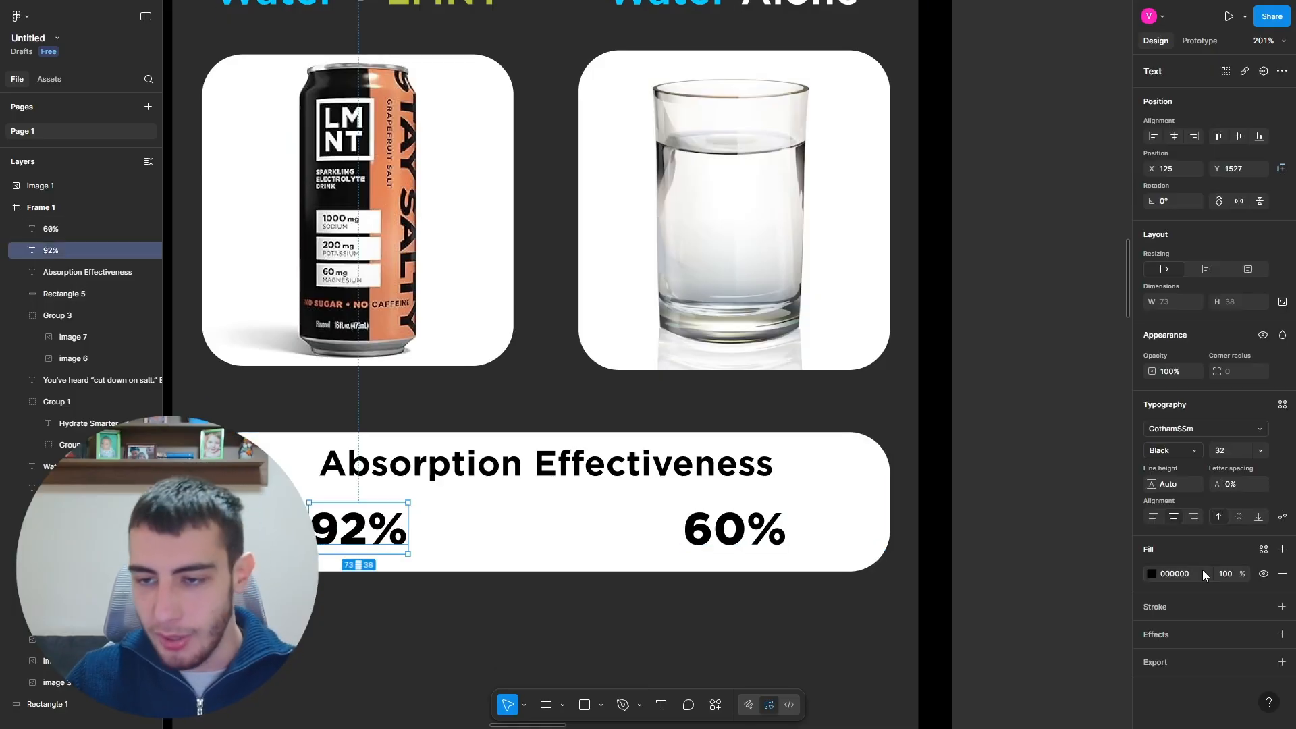
left_click(1152, 574)
left_click(1019, 702)
left_click(747, 524)
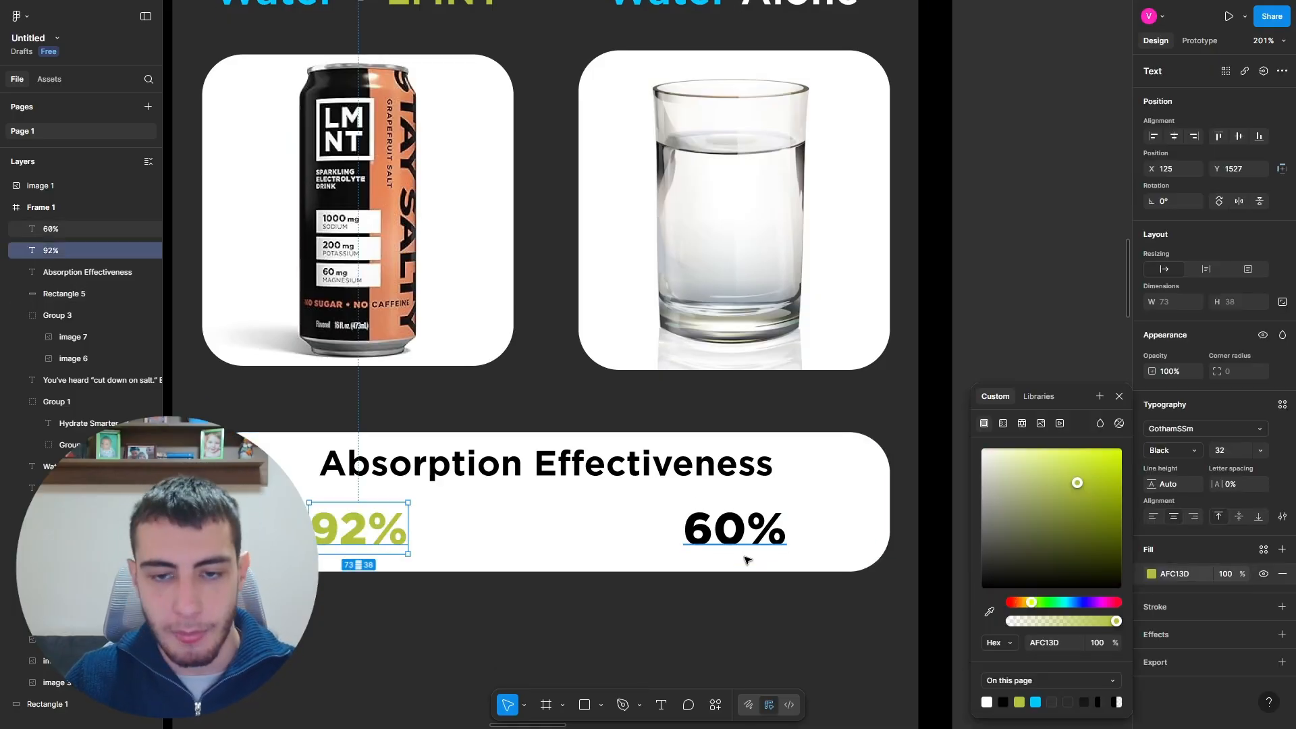
left_click(1151, 573)
left_click(1036, 702)
left_click(871, 620)
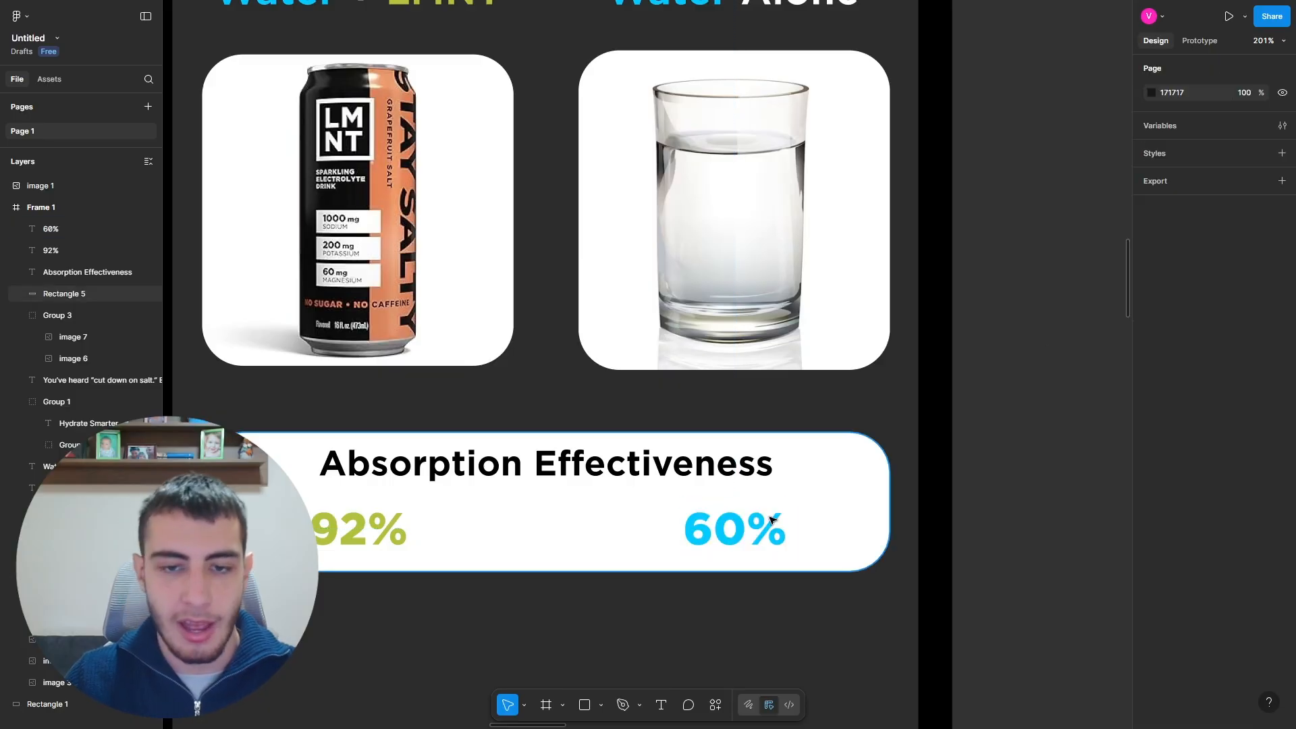
Step: Give both percentage texts a black 000000 outside stroke with a weight of 2
scroll(515, 521, "up", 1)
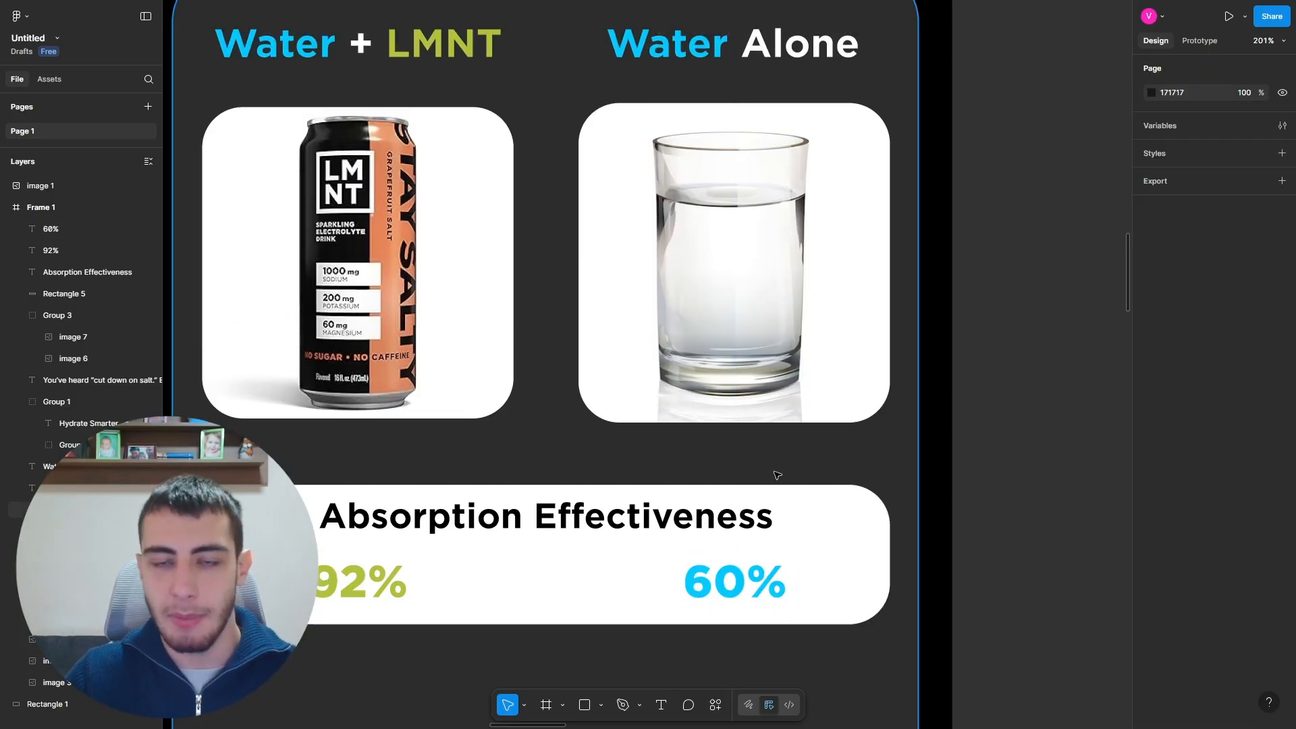
scroll(772, 472, "down", 1)
left_click(390, 540)
left_click(736, 530, "shift")
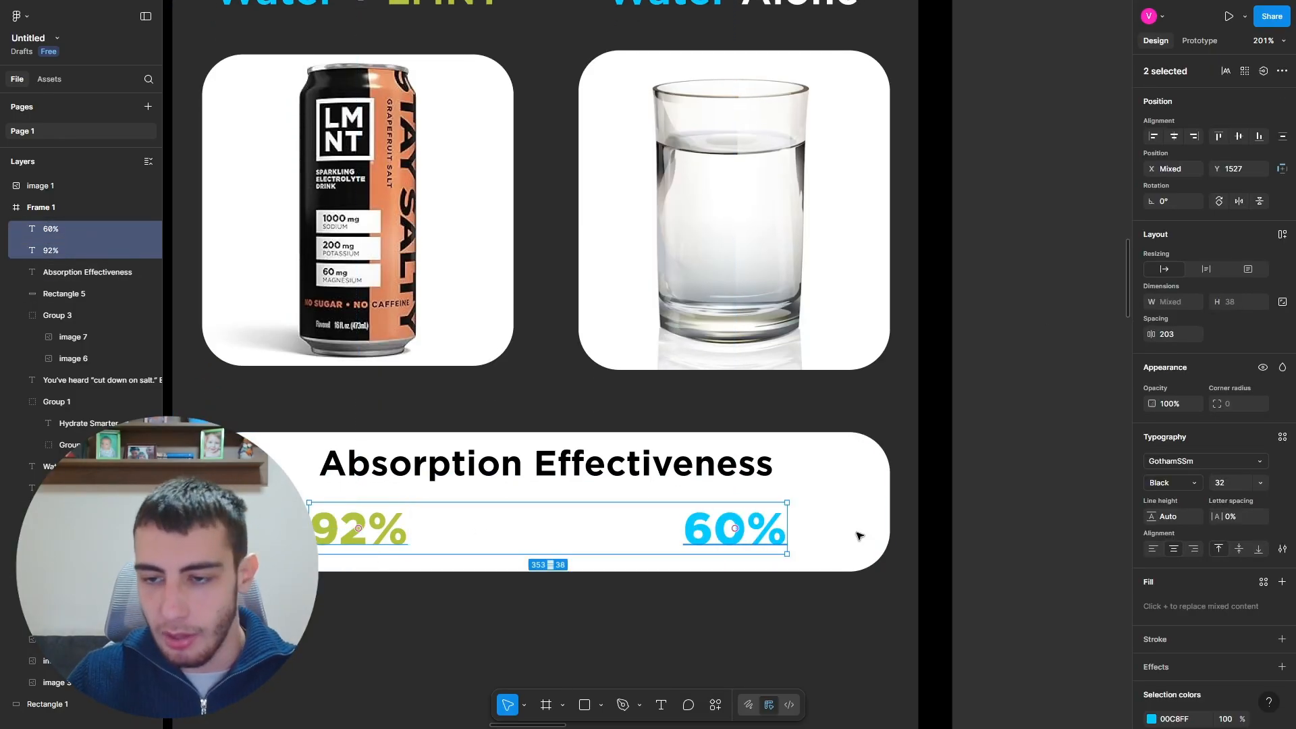
left_click(1174, 552)
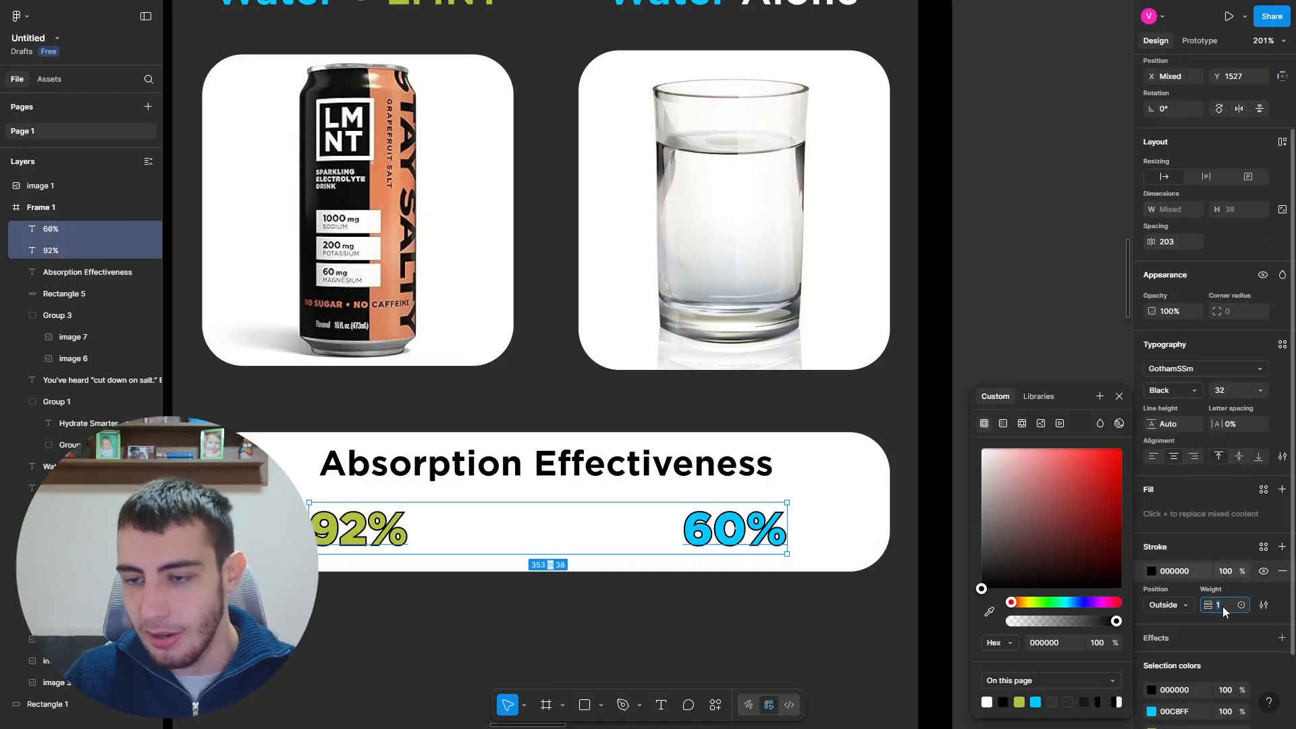
key("Up")
key("Up")
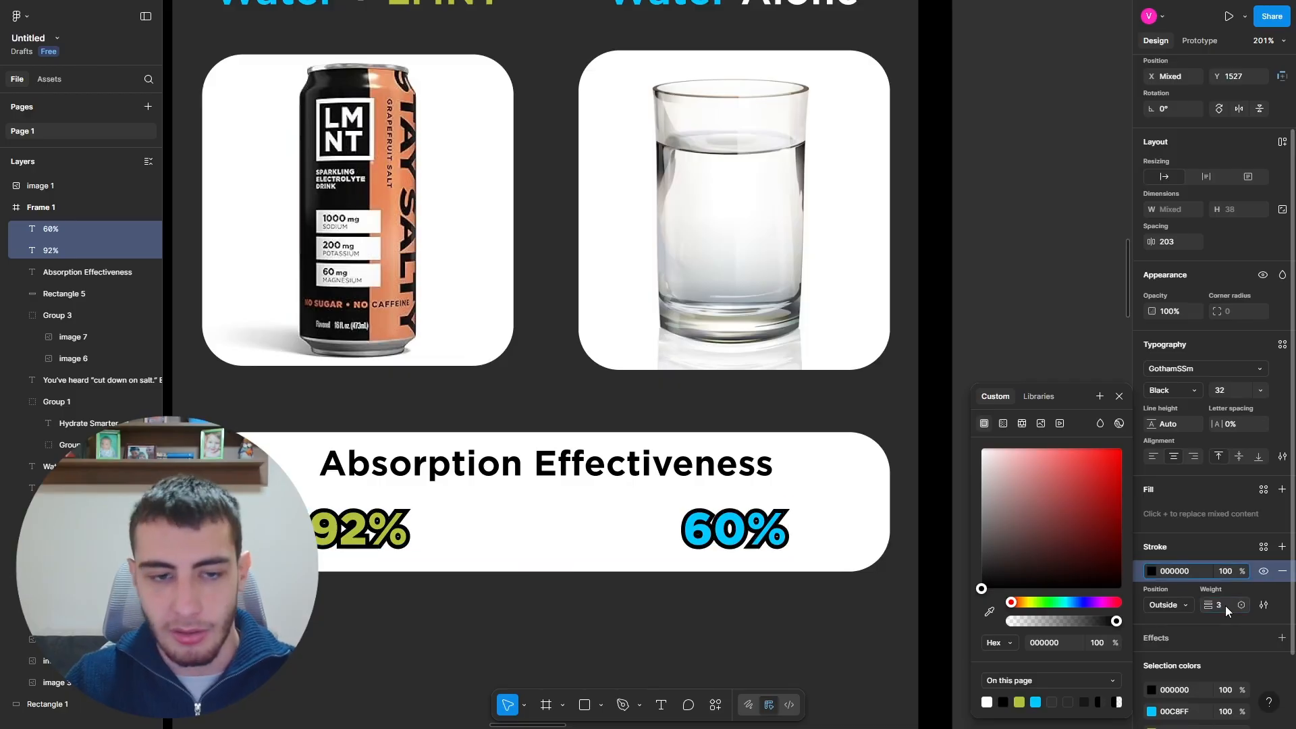
key("Down")
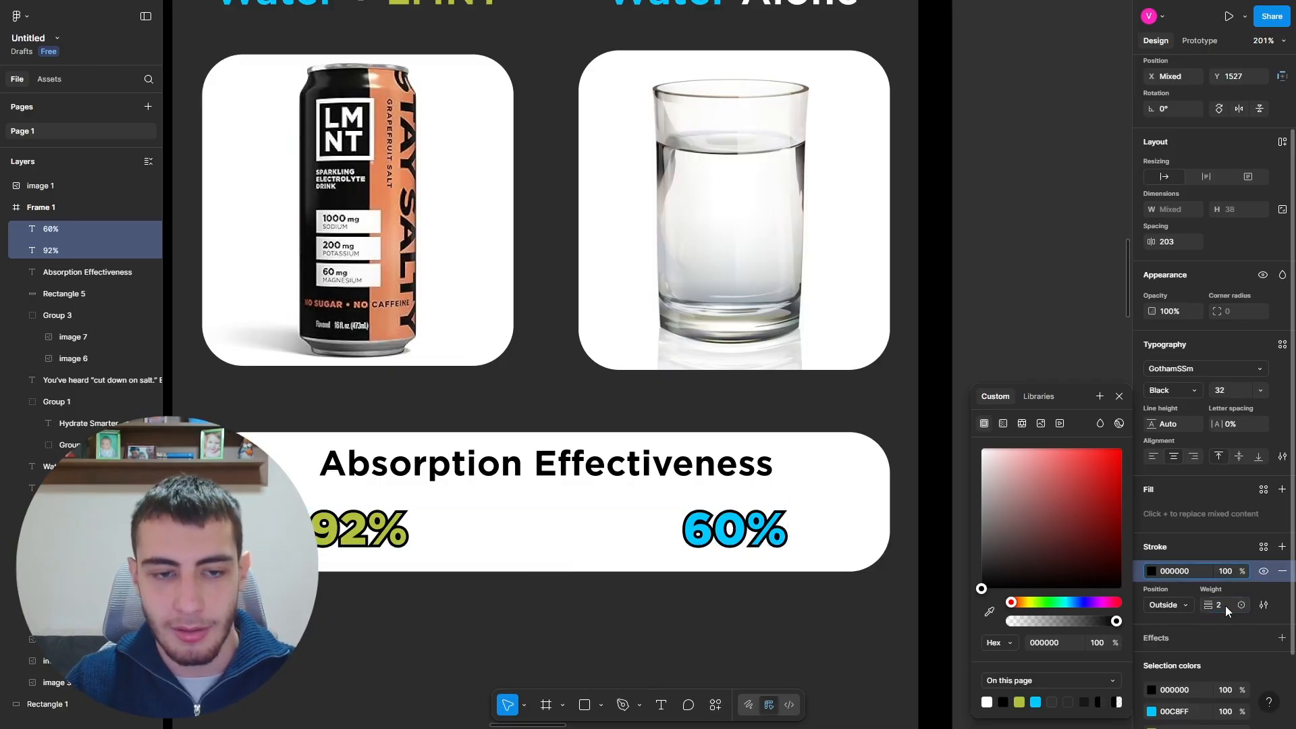
left_click(1119, 396)
left_click(827, 416)
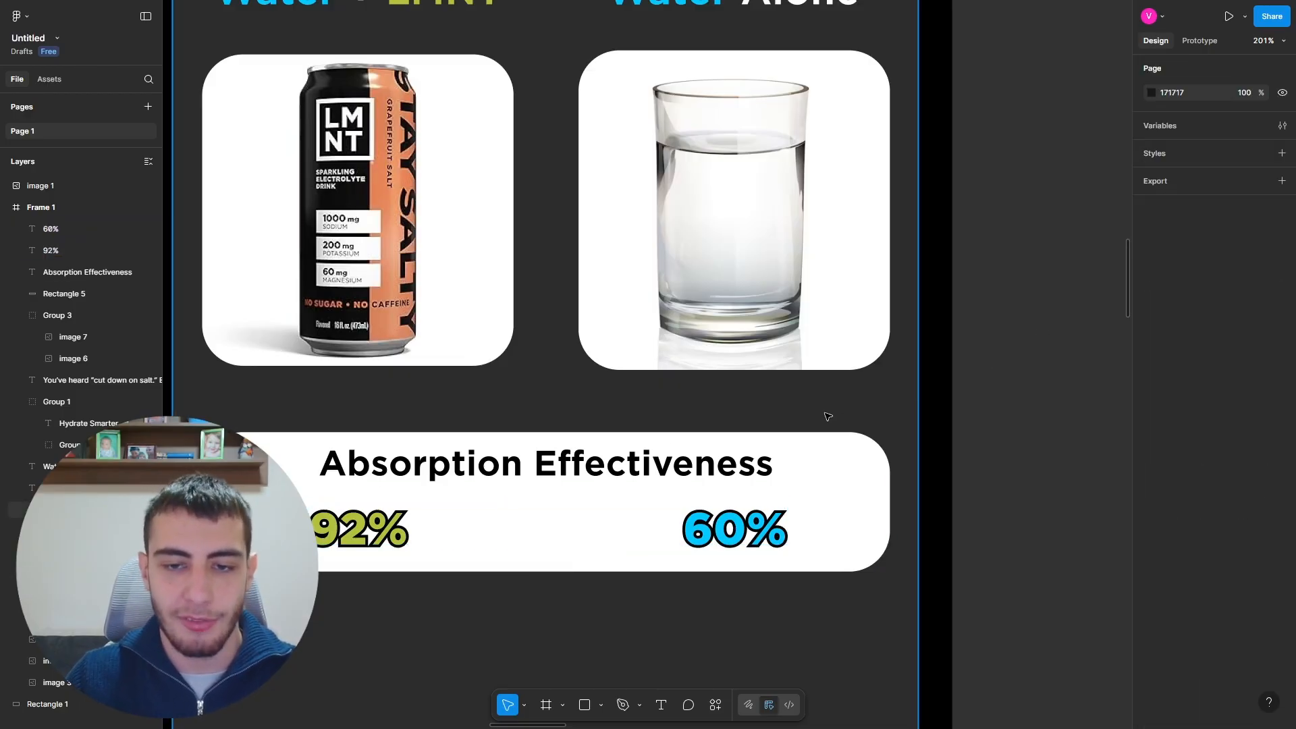
Step: Group the white bar with its title and both percentages, and move the group up slightly towards the images
scroll(740, 432, "down", 3)
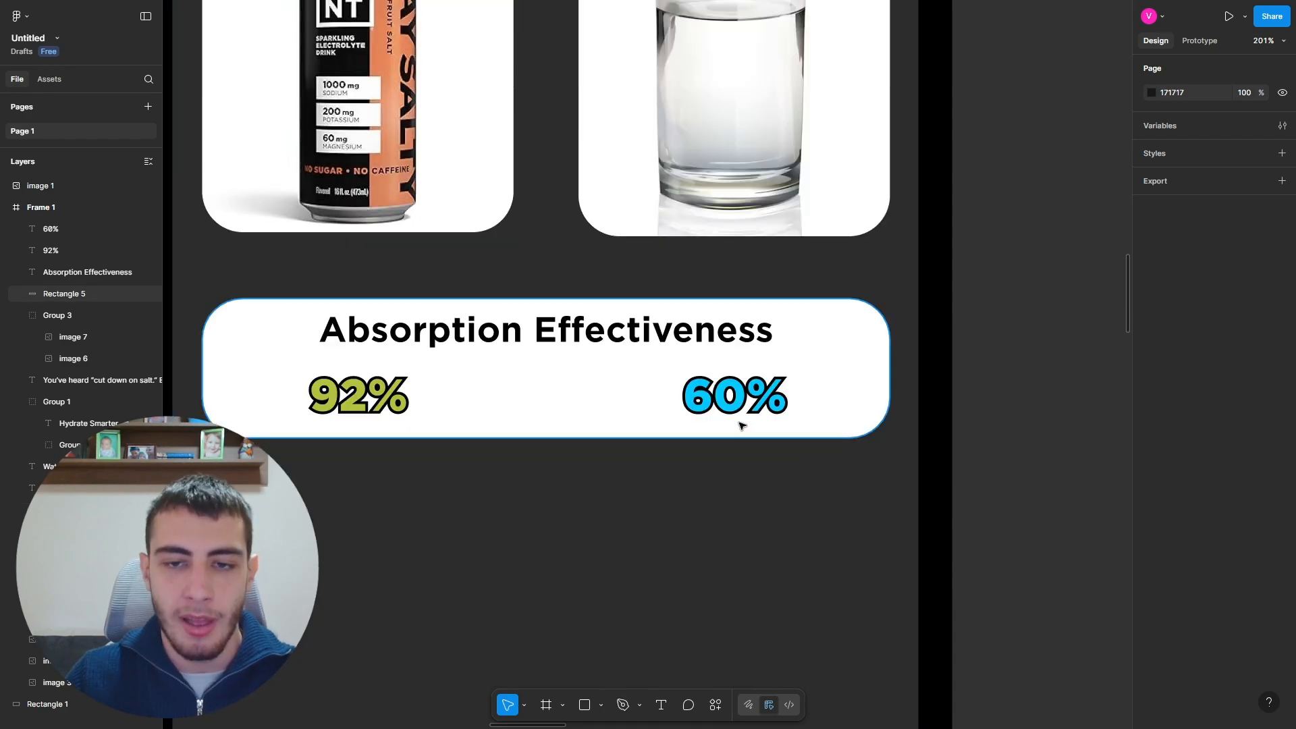
left_click(836, 382)
left_click(894, 451)
left_click(852, 374)
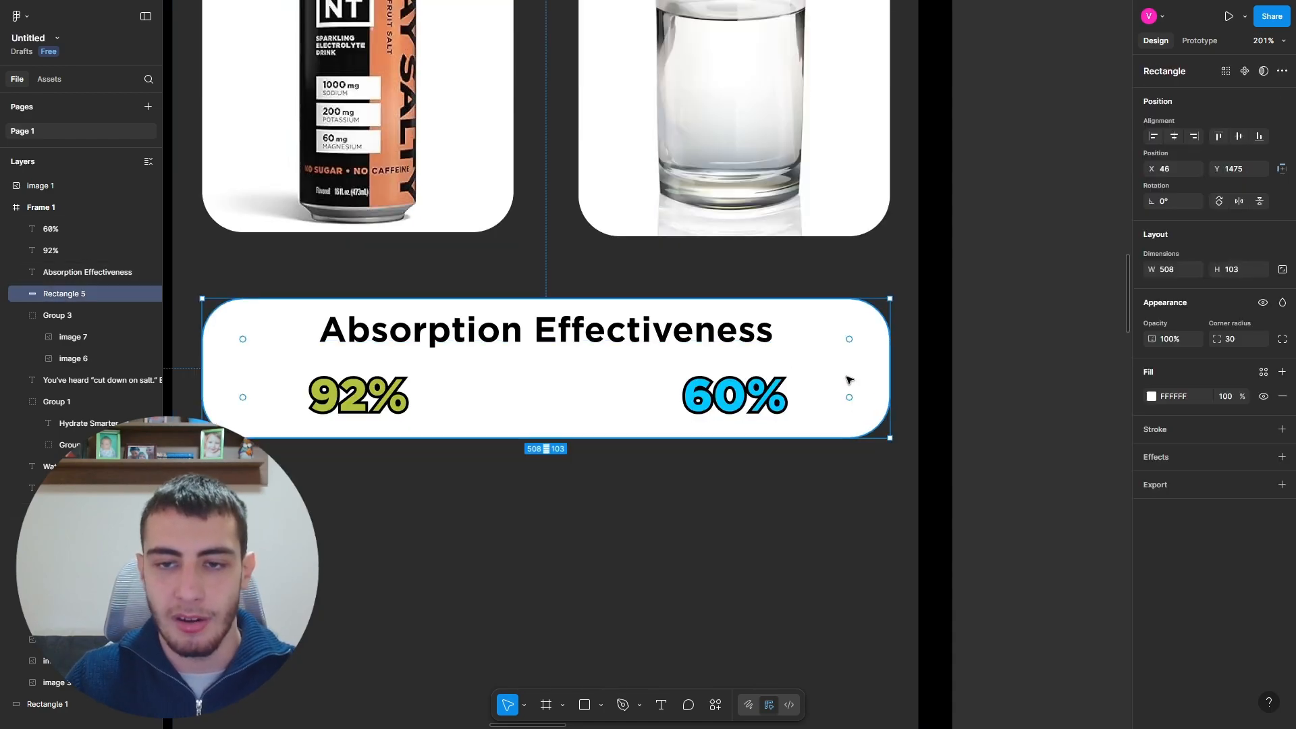
left_click(723, 343, "shift")
left_click(376, 389, "shift")
left_click(774, 405, "shift")
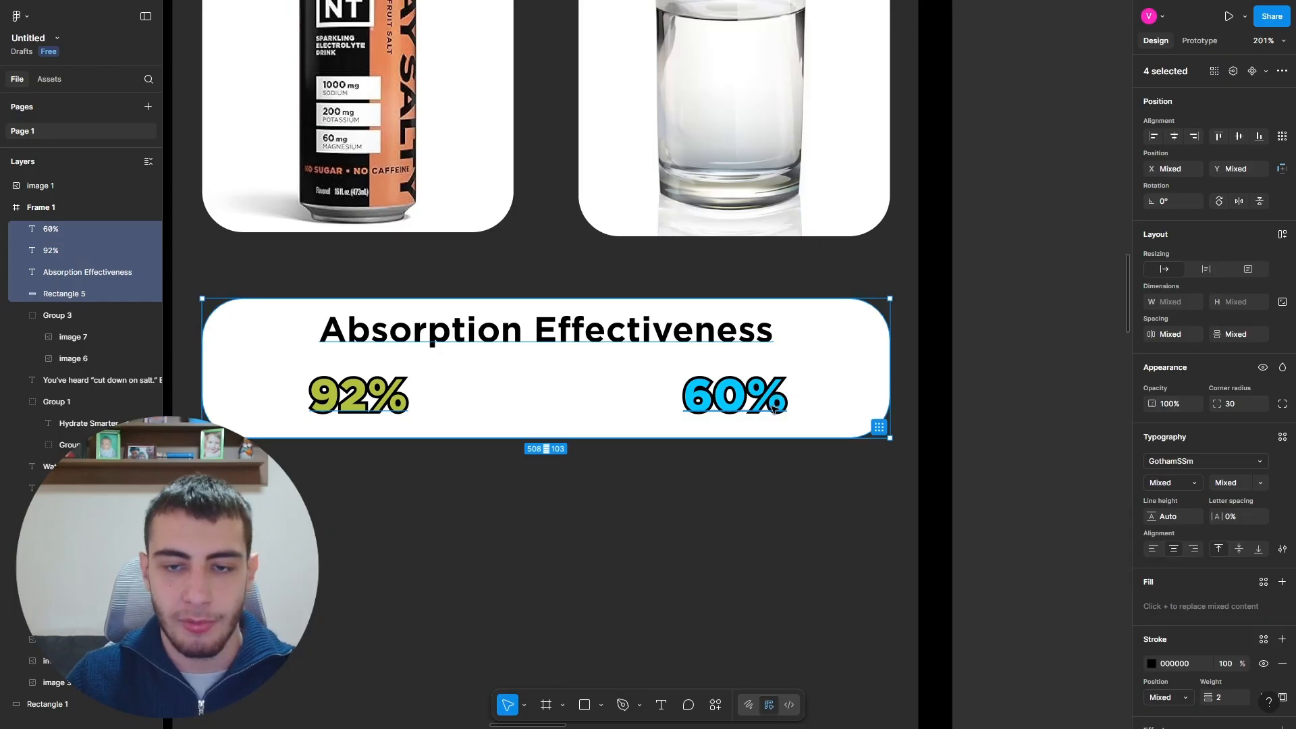
key("ctrl+g")
left_click_drag(636, 390, 622, 384)
left_click(975, 393)
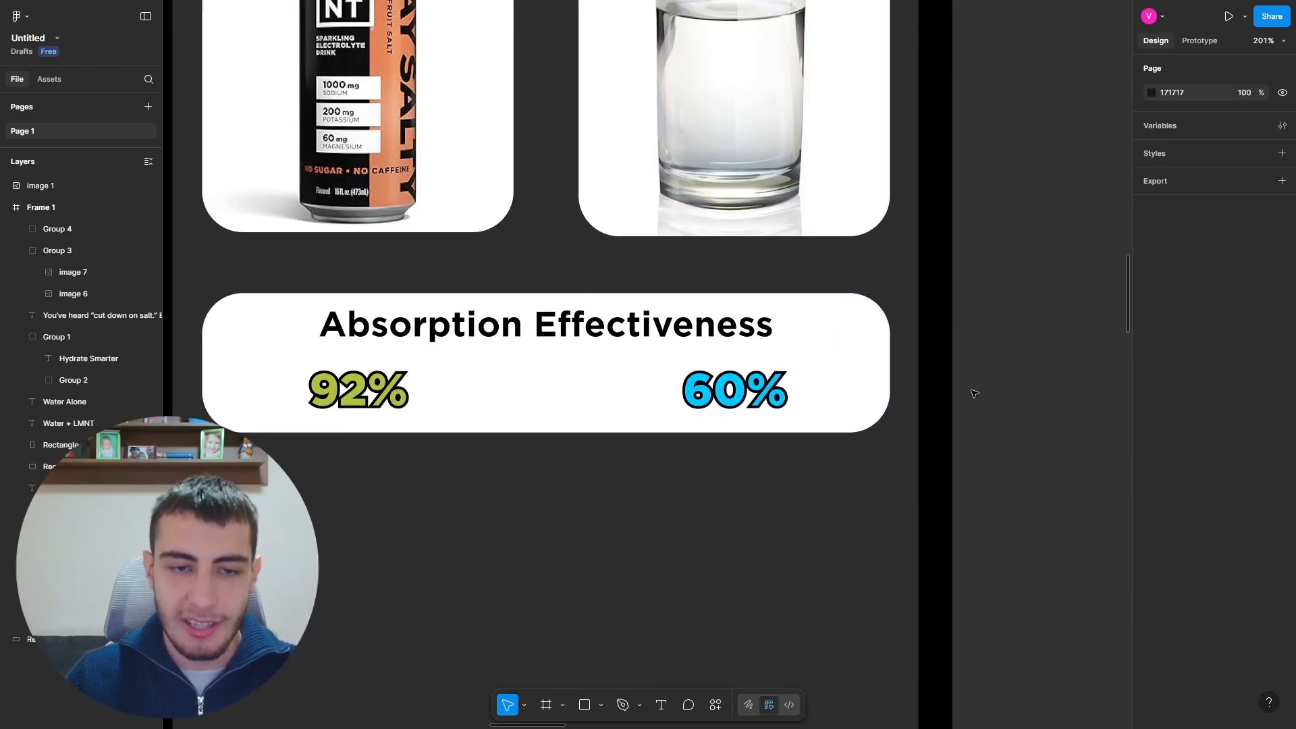
Step: Switch to Flaticon, search for "absorption" icons and open the outlined icon of a droplet entering a layer between two downward arrows
scroll(939, 401, "up", 2)
scroll(938, 401, "down", 5)
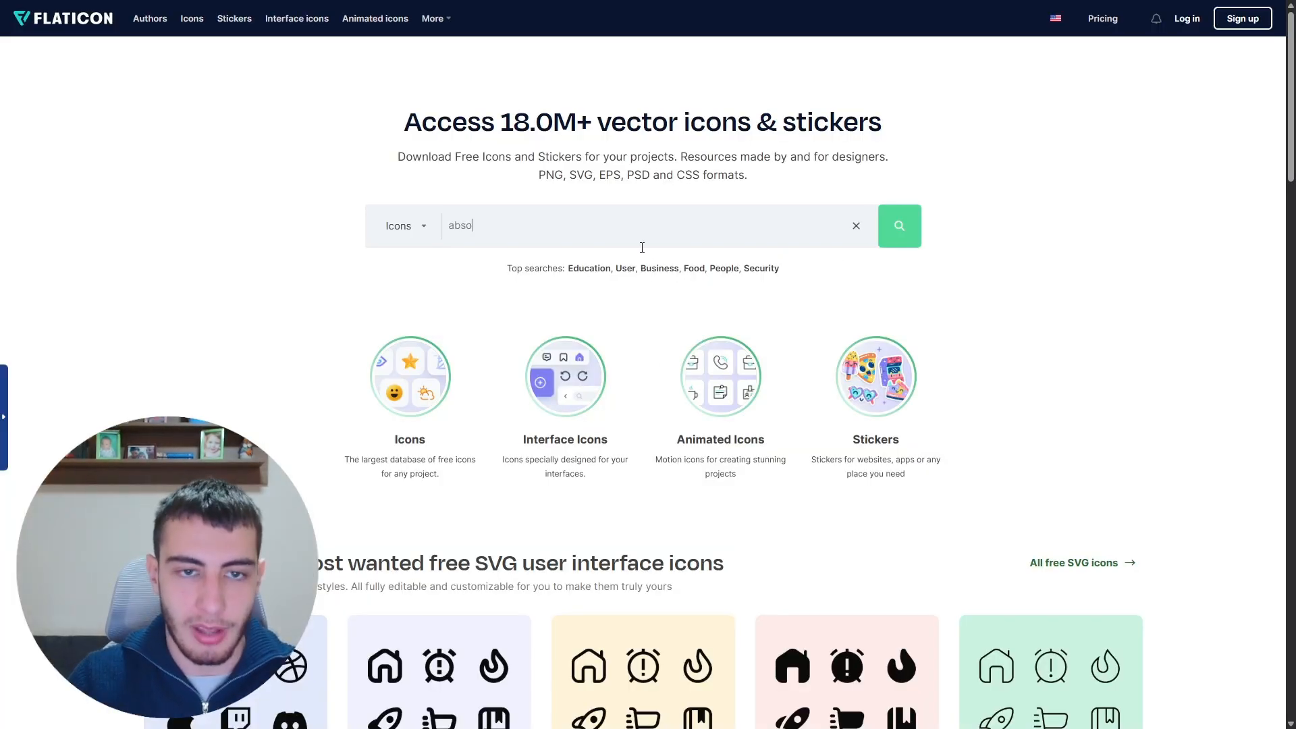
type("rption")
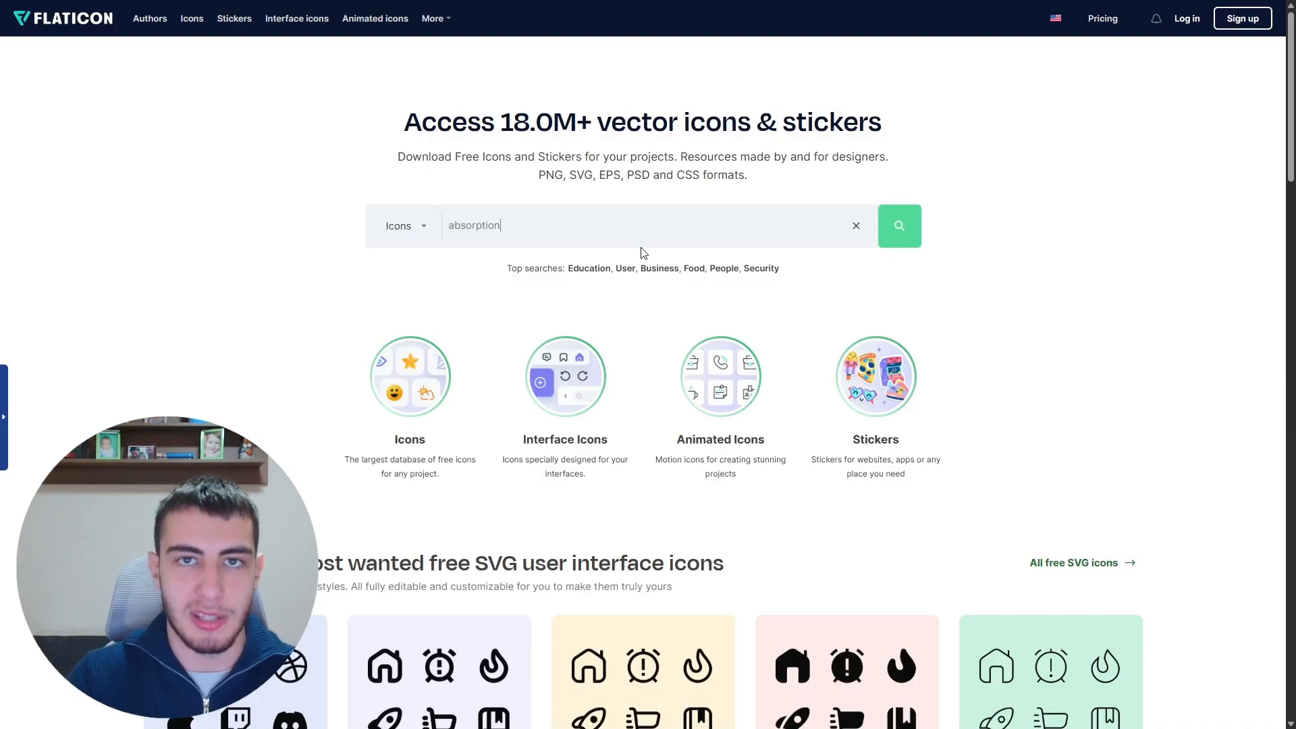
key("Return")
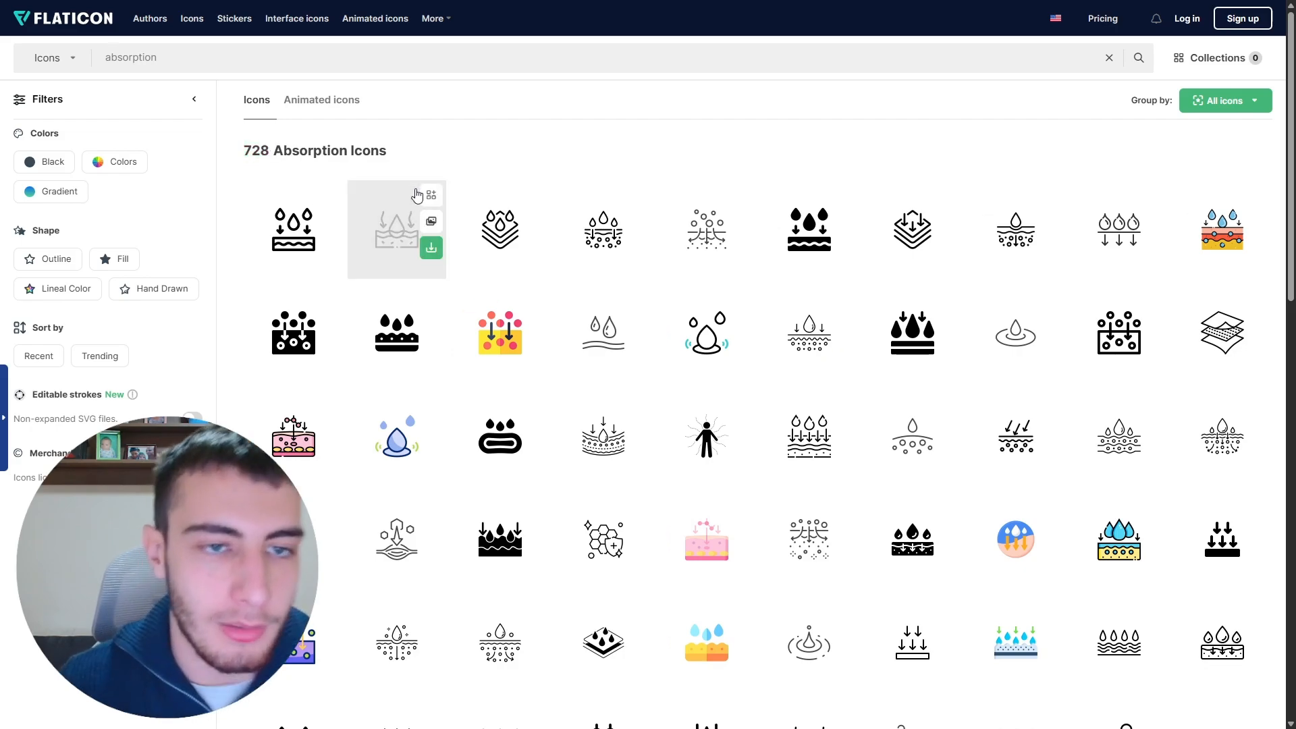
left_click(390, 223)
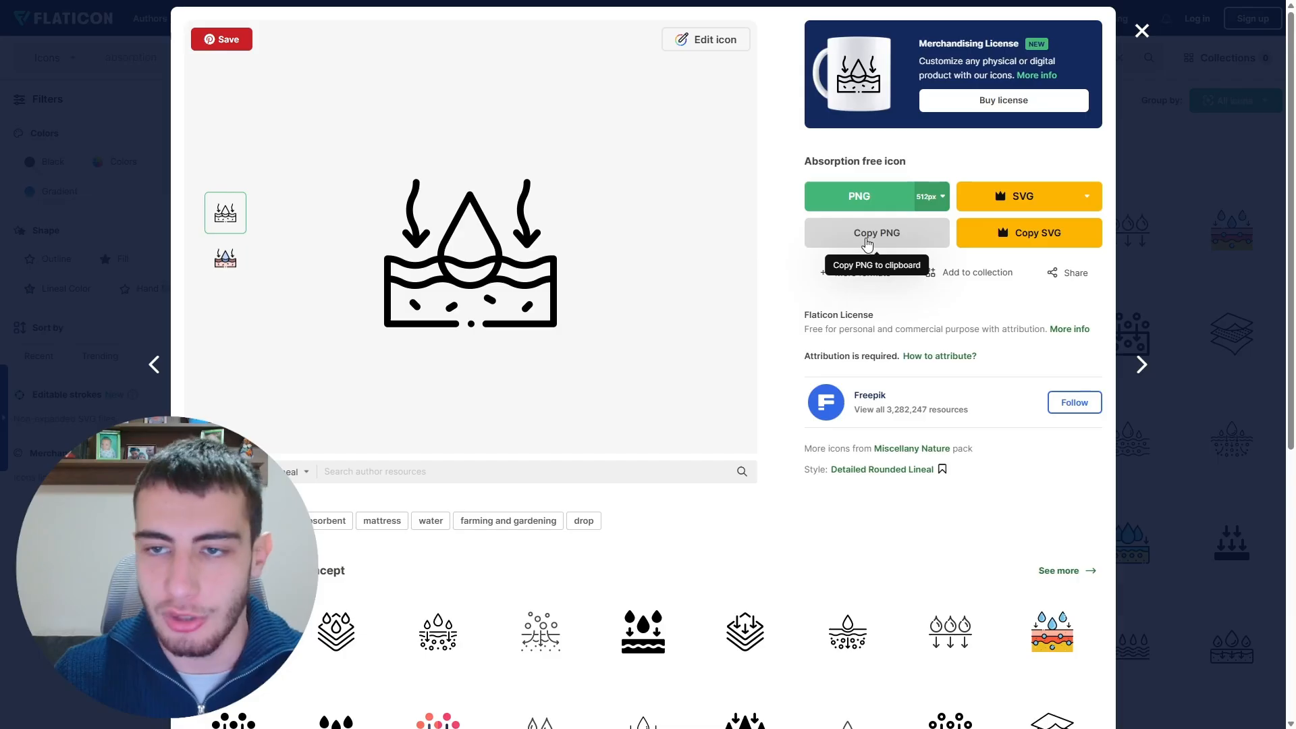
Step: Copy the absorption icon as a PNG from Flaticon and paste it into the email design in Figma
left_click(868, 245)
key("ctrl+Tab")
key("alt+Tab")
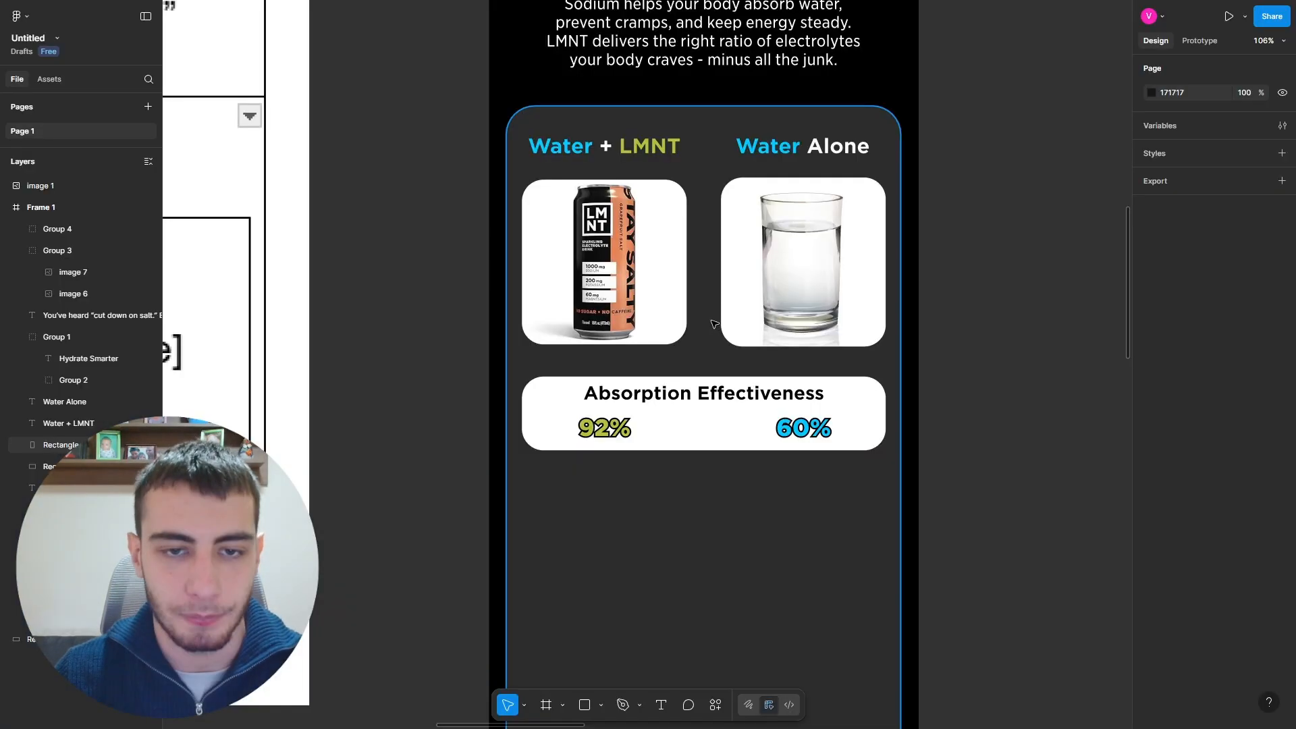
key("ctrl+v")
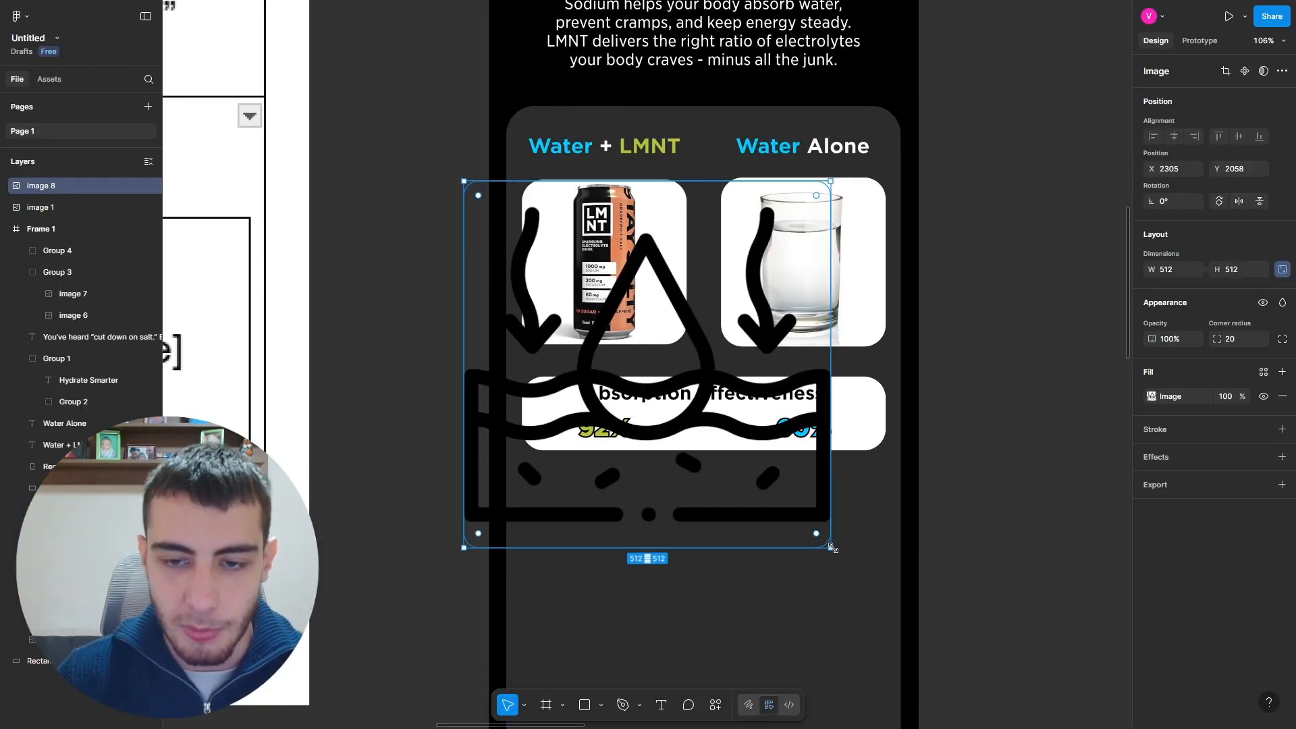
Step: Shrink the absorption icon to 52 × 52 and place it between the 92% and 60% texts in the white bar
left_click_drag(831, 542, 718, 432)
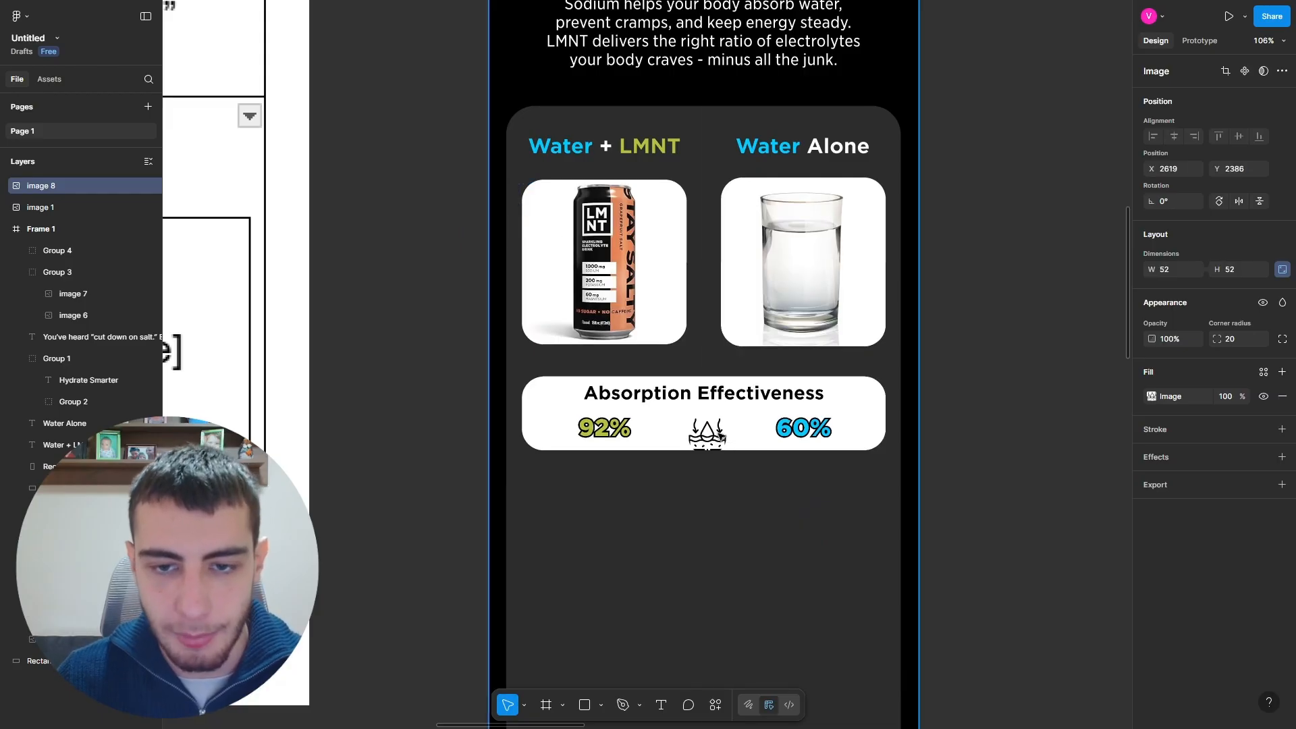
scroll(677, 417, "down", 3)
left_click(841, 405)
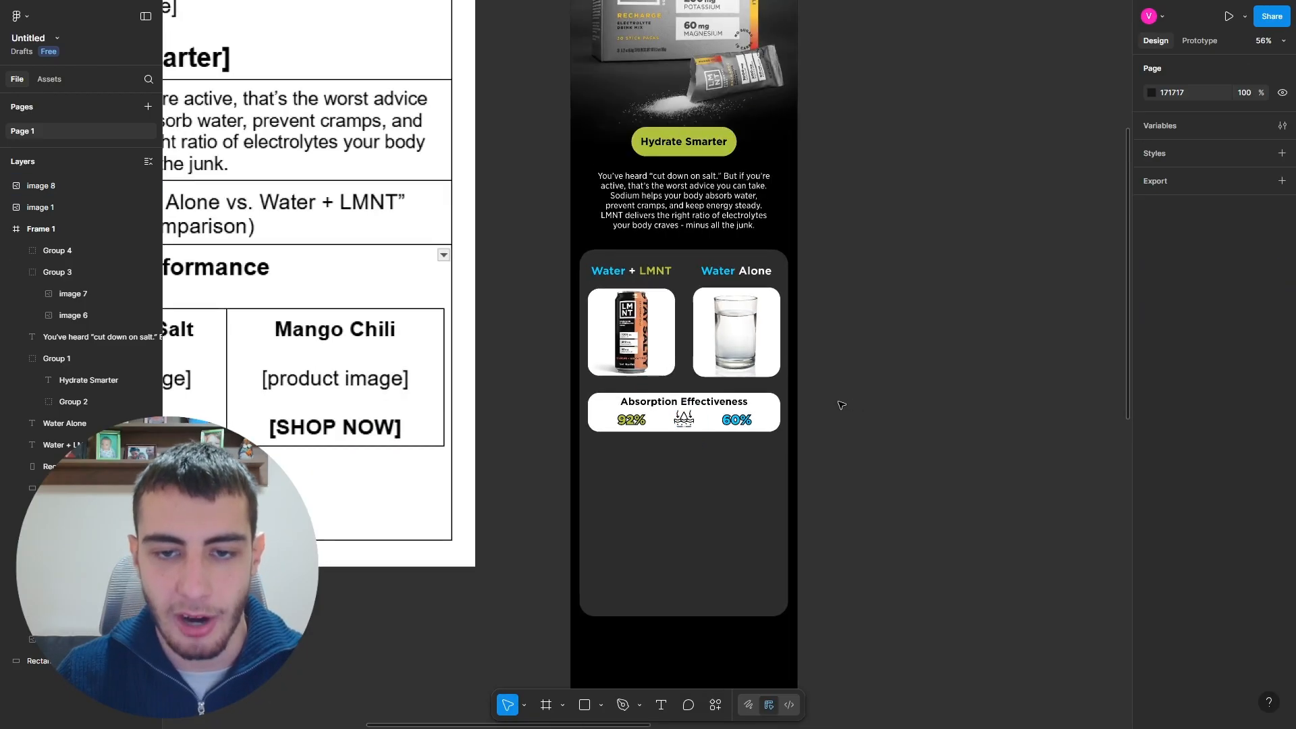
Step: Try to group the absorption icon with the Absorption Effectiveness bar, and undo the test move of the bar
scroll(818, 399, "up", 3)
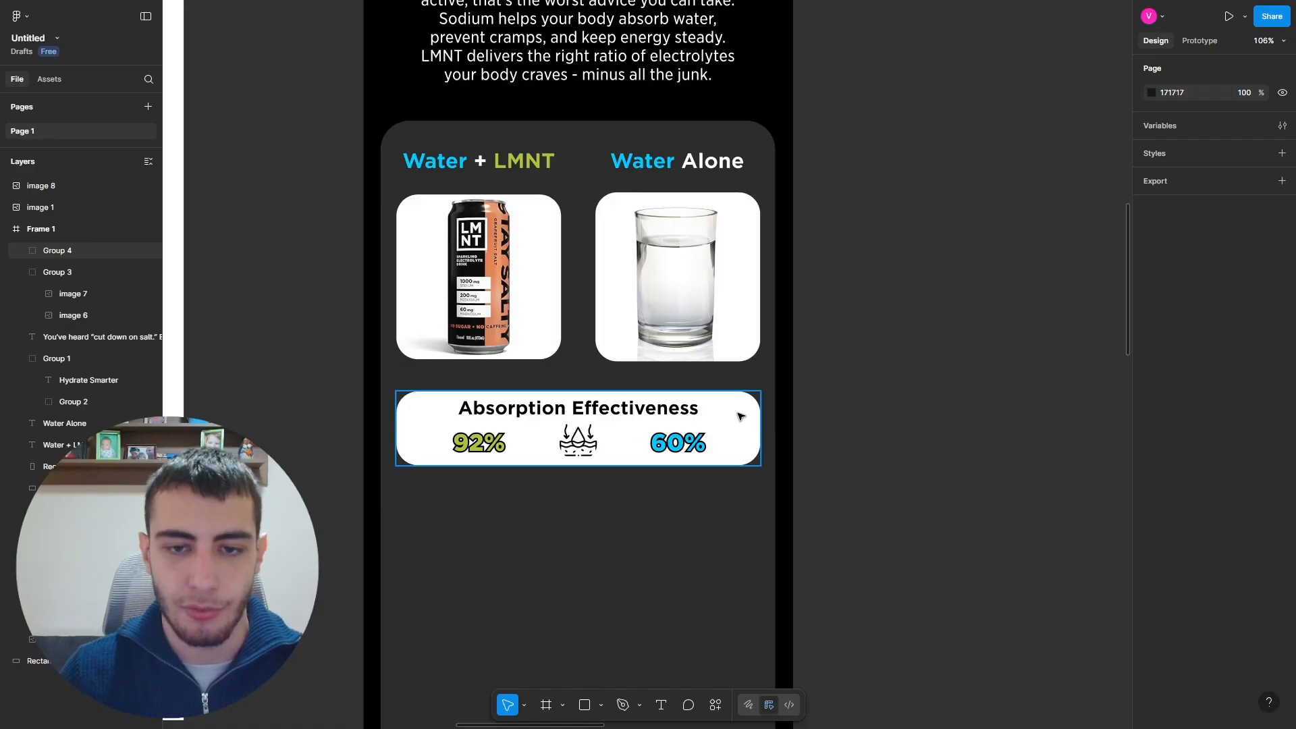
left_click(579, 442)
left_click(729, 430, "shift")
key("ctrl+g")
key("Escape")
left_click_drag(729, 430, 722, 432)
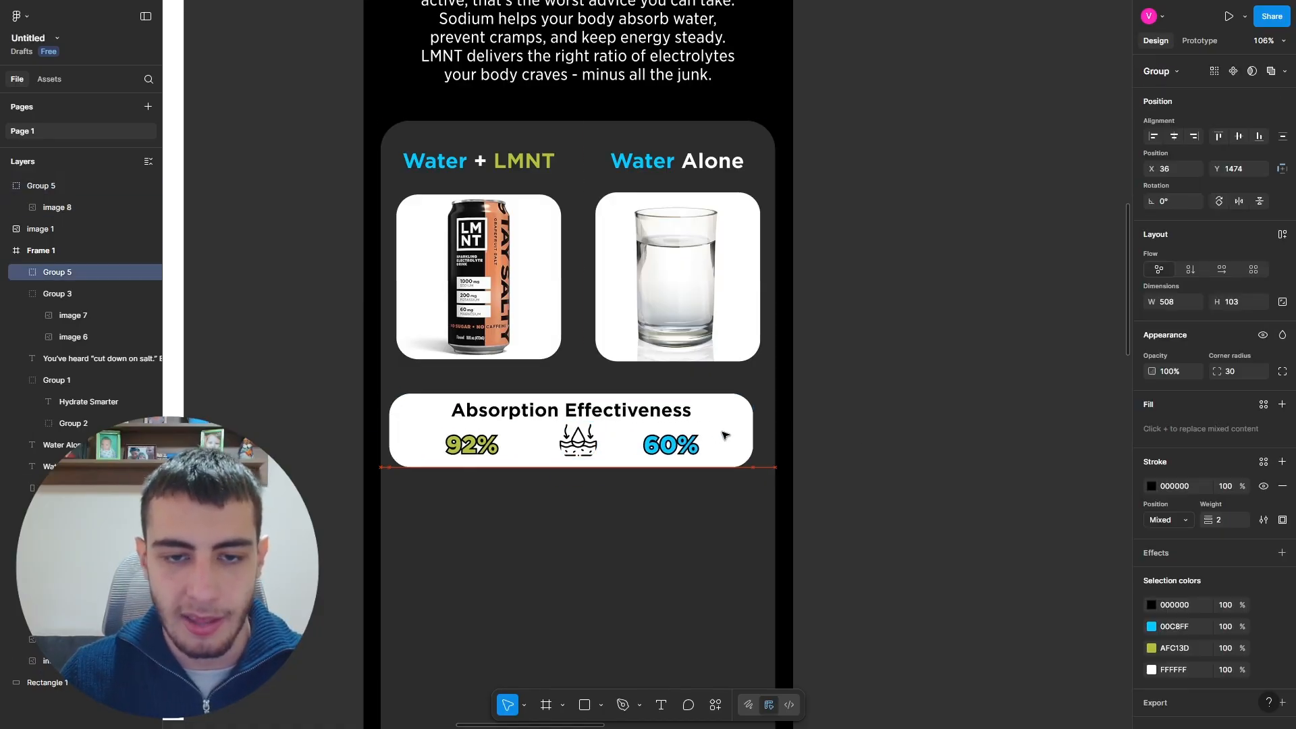
key("ctrl+z")
Step: Select the absorption icon's image layer together with its group in the layer list
left_click(83, 207)
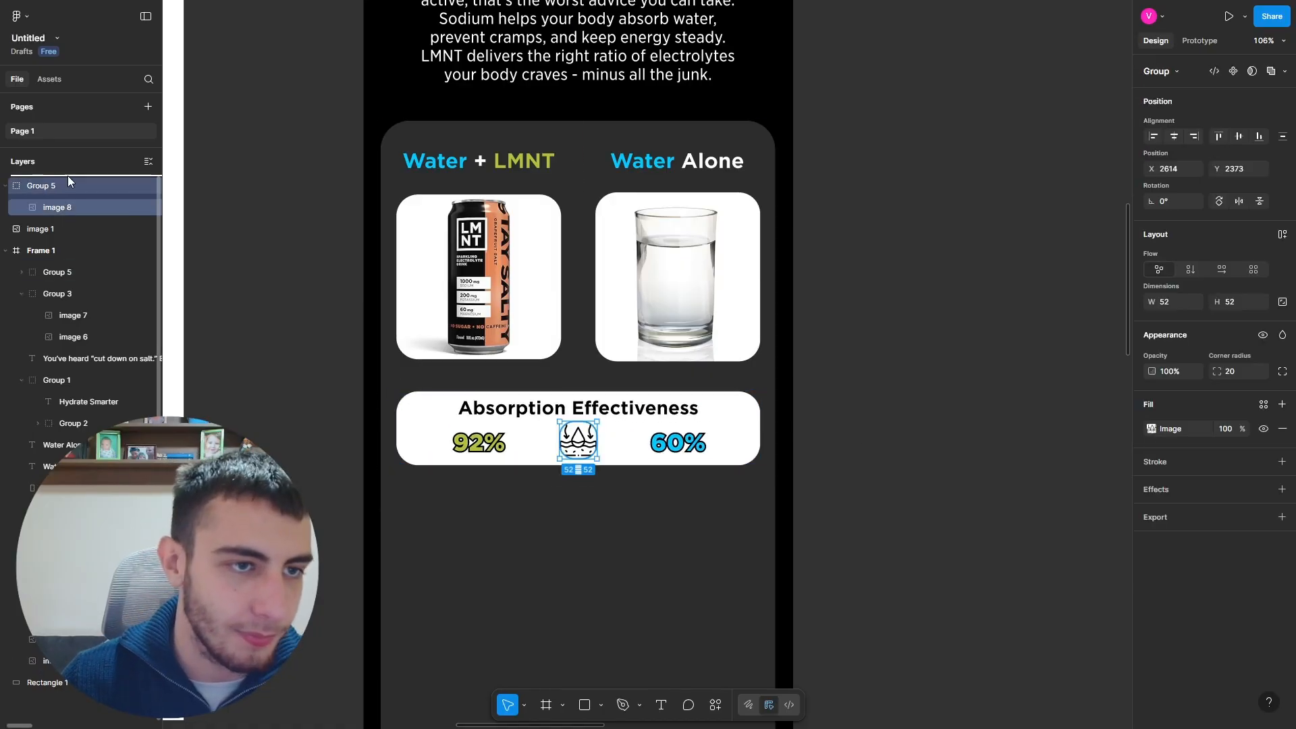
Step: Ungroup the absorption icon image so it sits as a standalone layer
key("ctrl+shift+g")
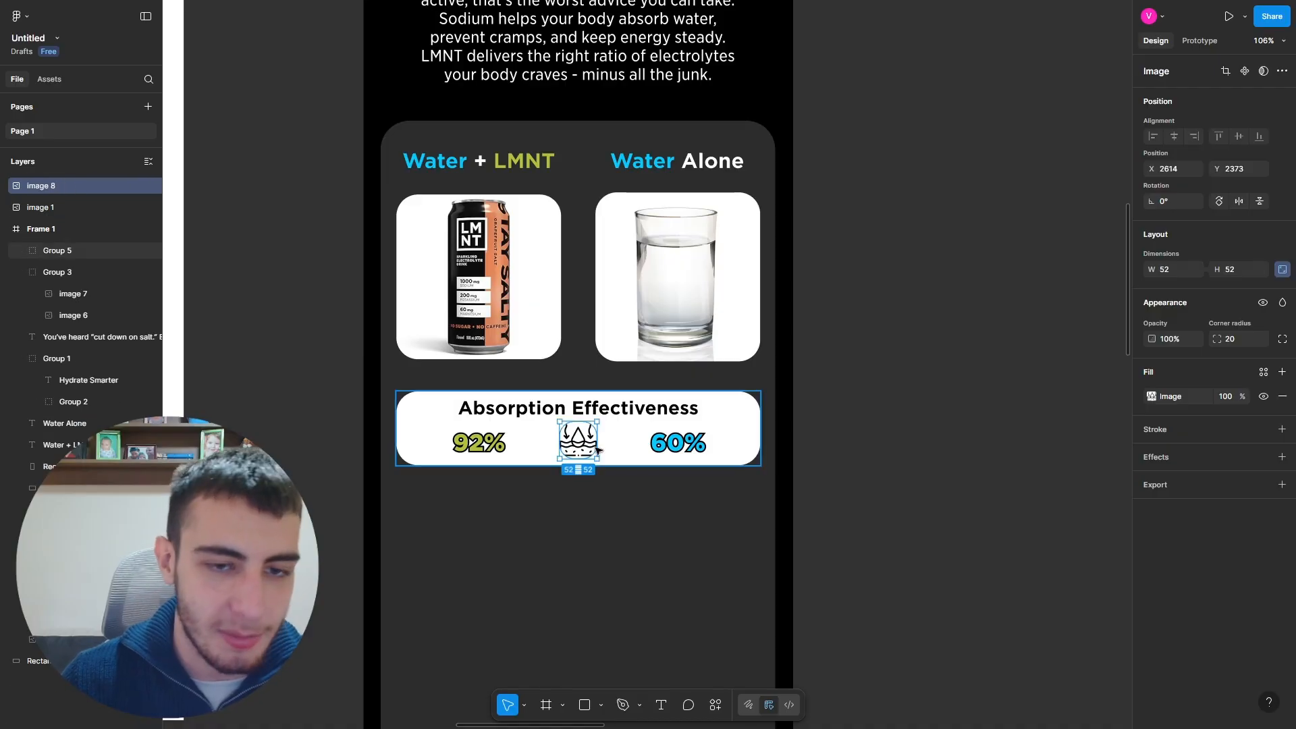
left_click_drag(47, 186, 67, 246)
left_click(806, 458)
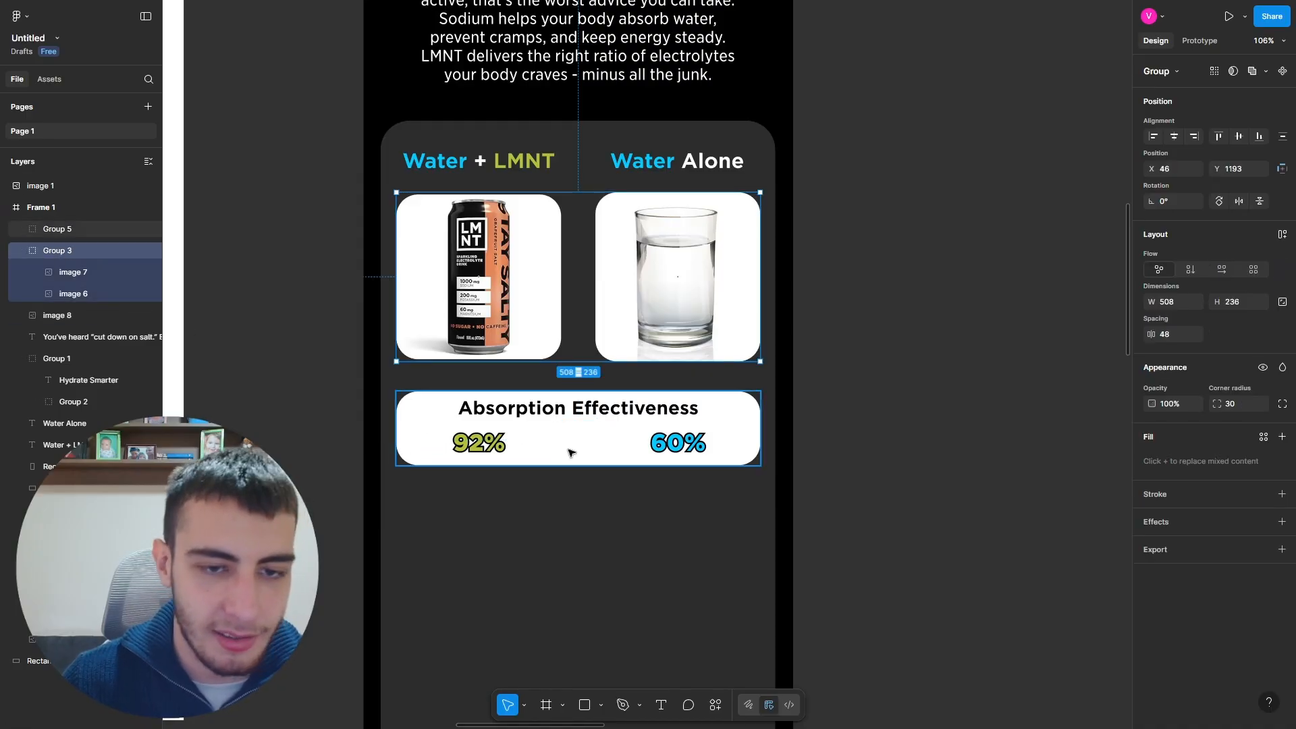
left_click_drag(603, 461, 603, 529)
left_click_drag(580, 436, 579, 502)
key("ctrl+z")
key("ctrl+z")
key("ctrl+z")
key("ctrl+z")
key("ctrl+z")
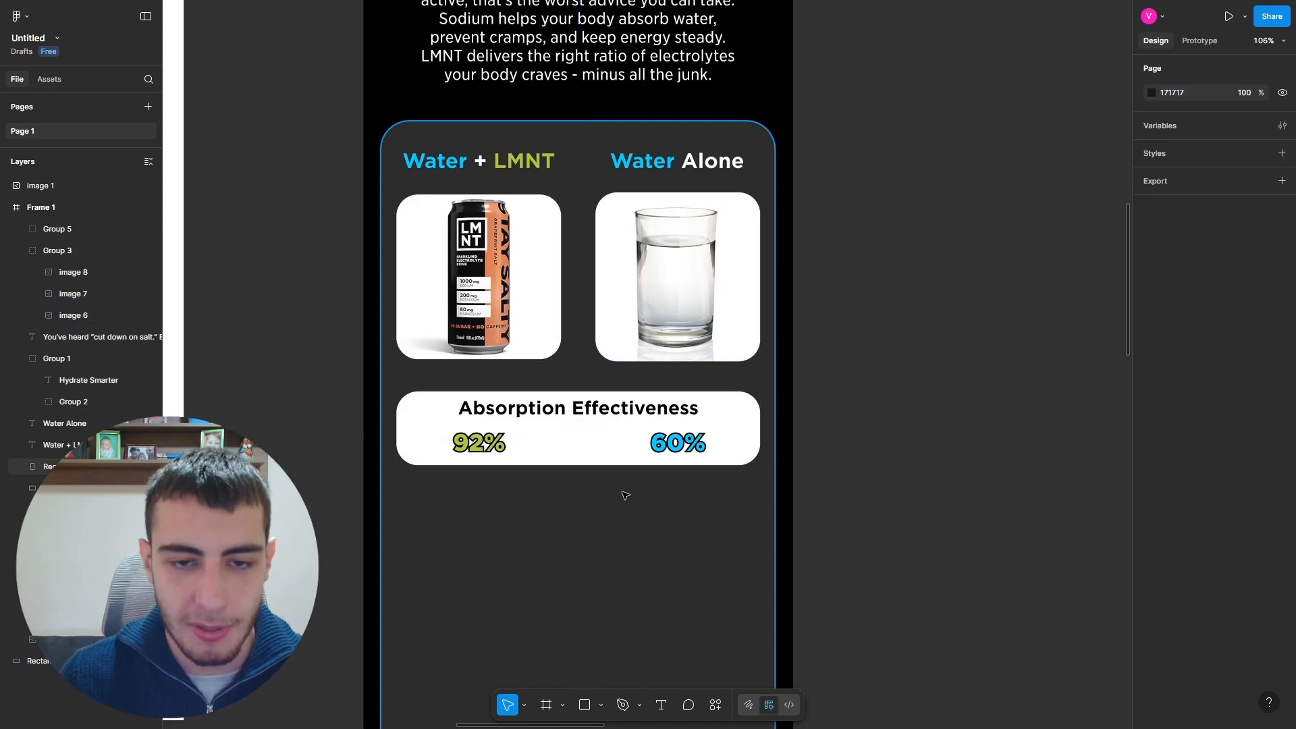
key("ctrl+z")
Step: Add a drop shadow with an X offset of 4 to the Absorption Effectiveness card group
left_click(733, 434)
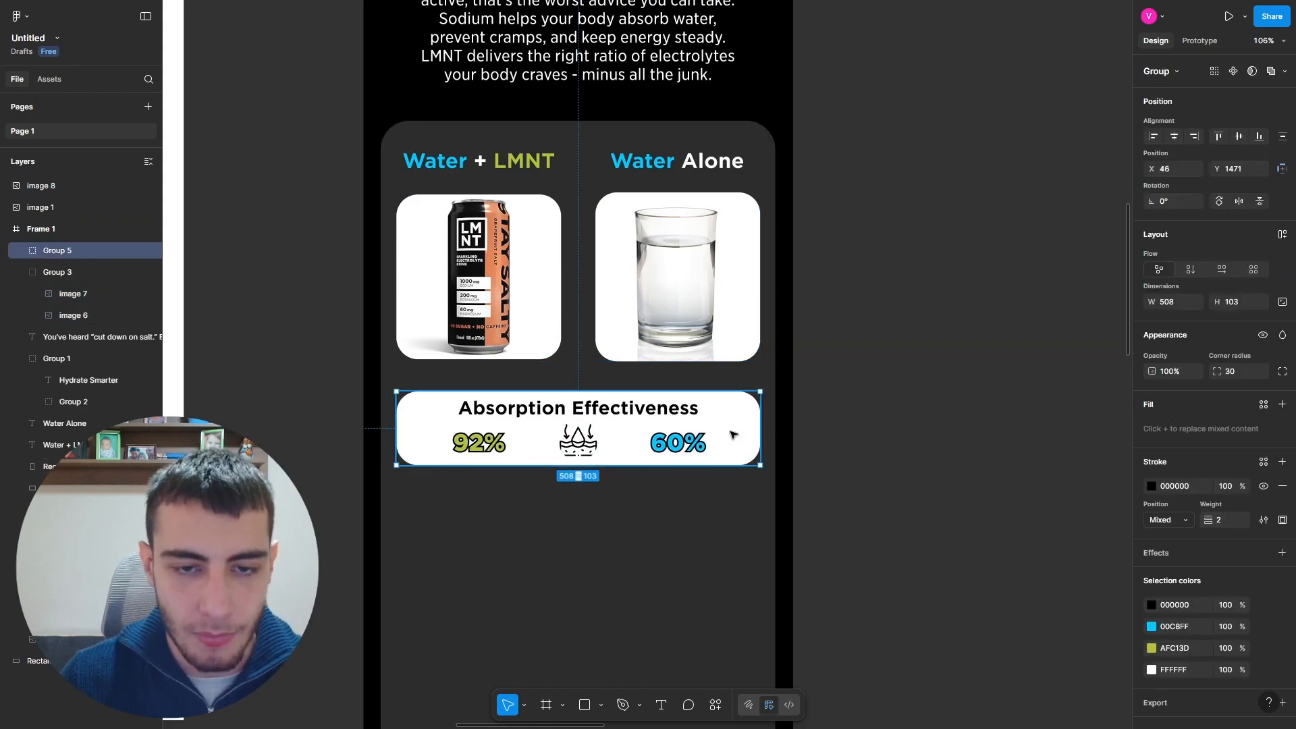
left_click(707, 488)
left_click(734, 444)
scroll(678, 310, "down", 2)
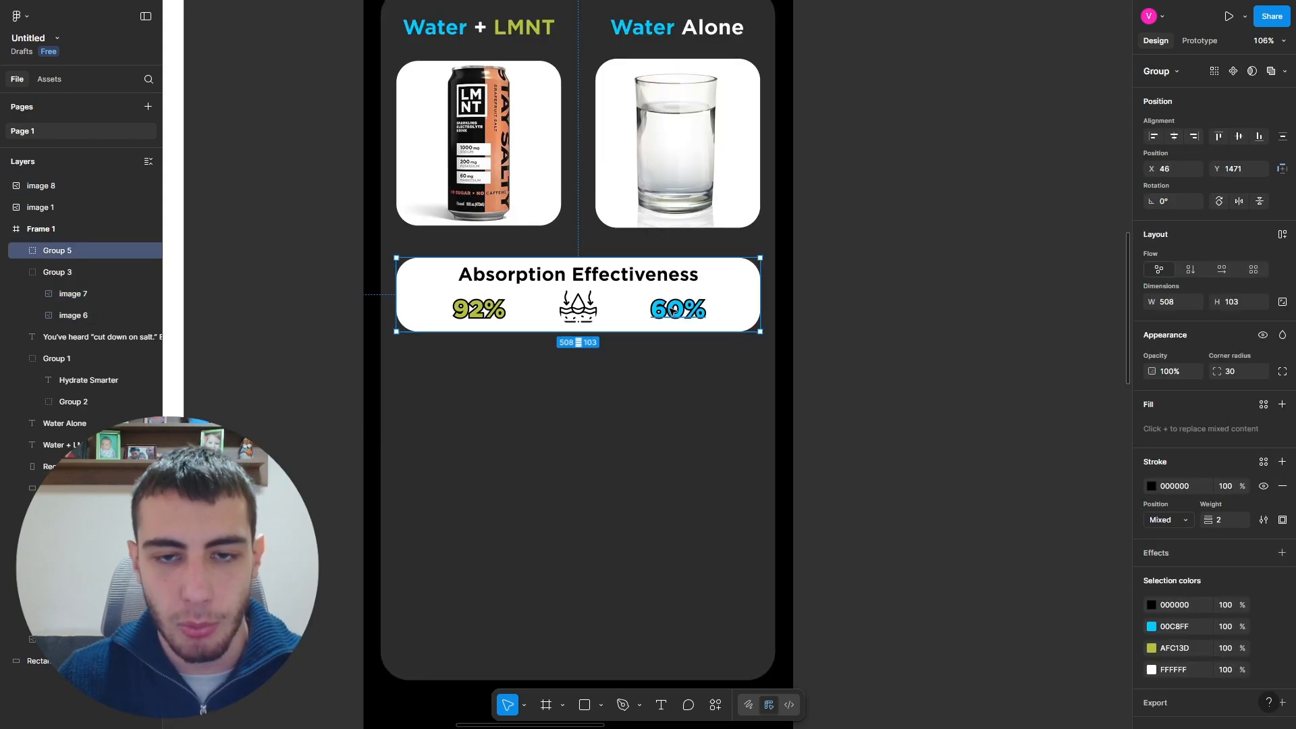
scroll(671, 305, "up", 3)
scroll(1215, 550, "down", 1)
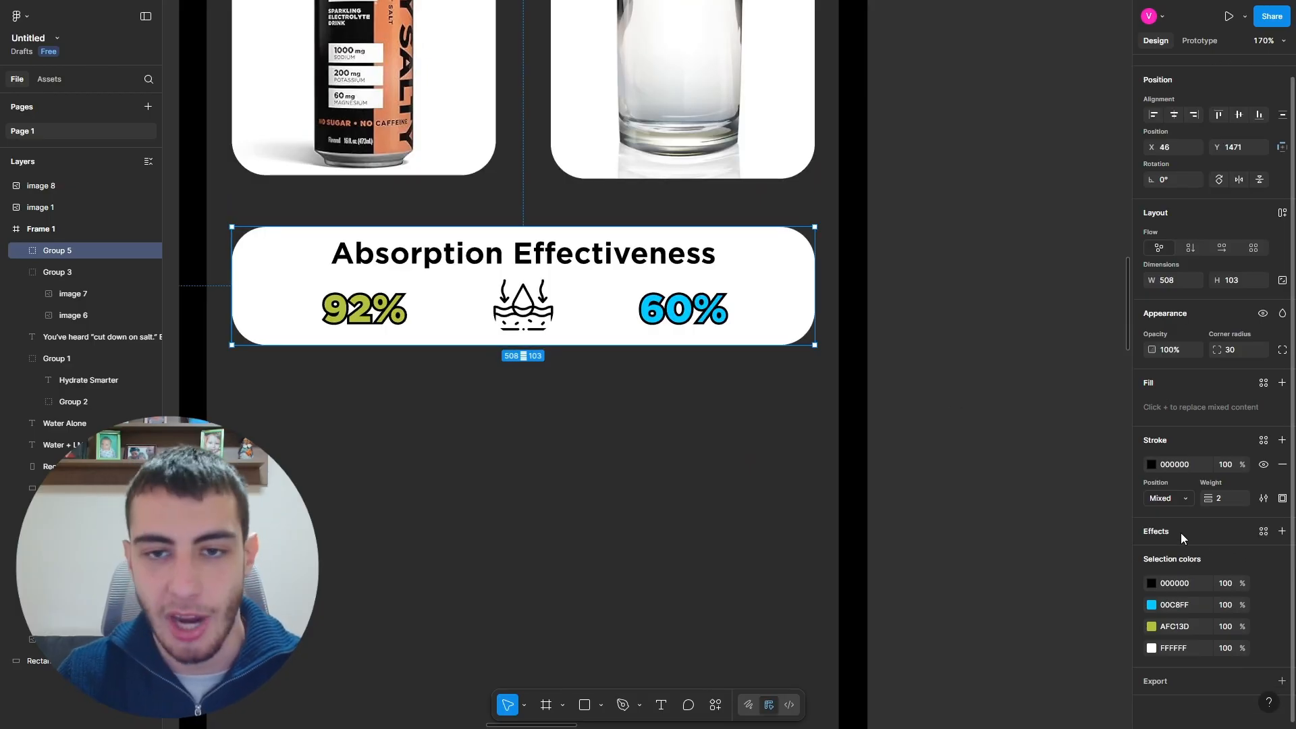
left_click(1181, 533)
left_click(1062, 579)
type("4")
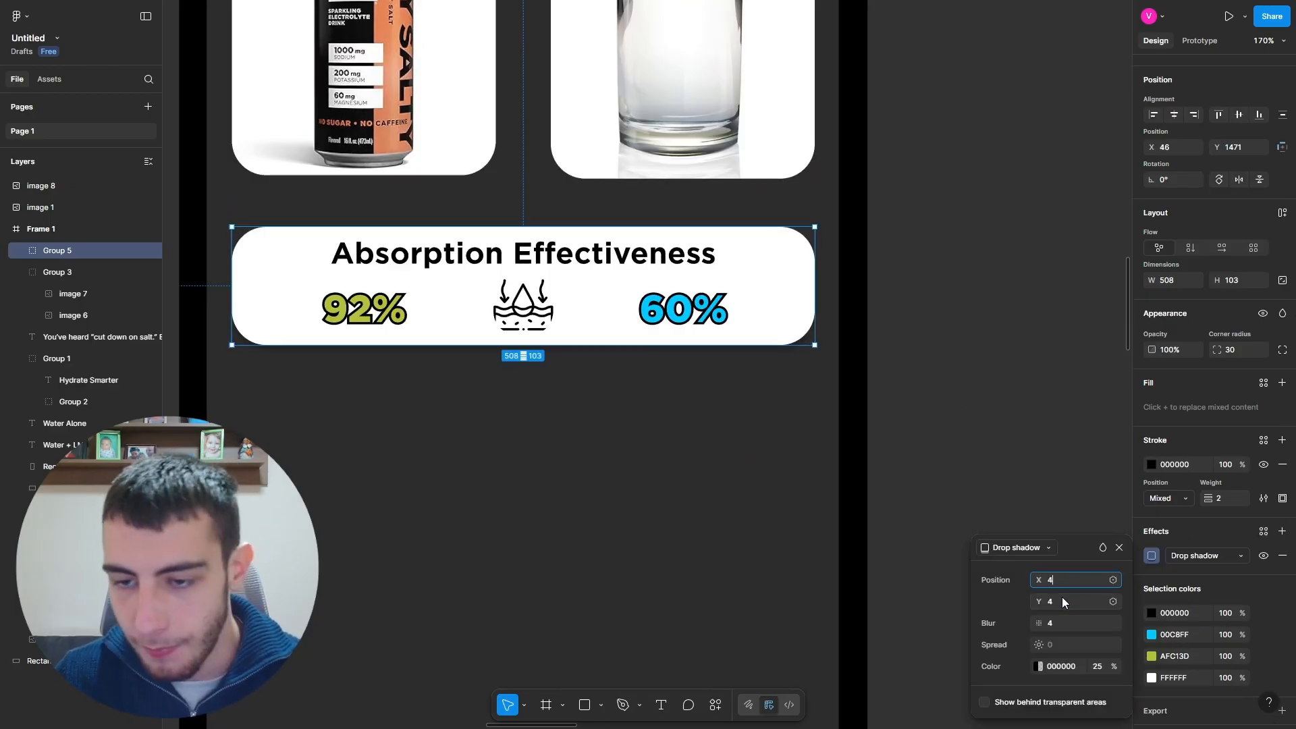
left_click(995, 436)
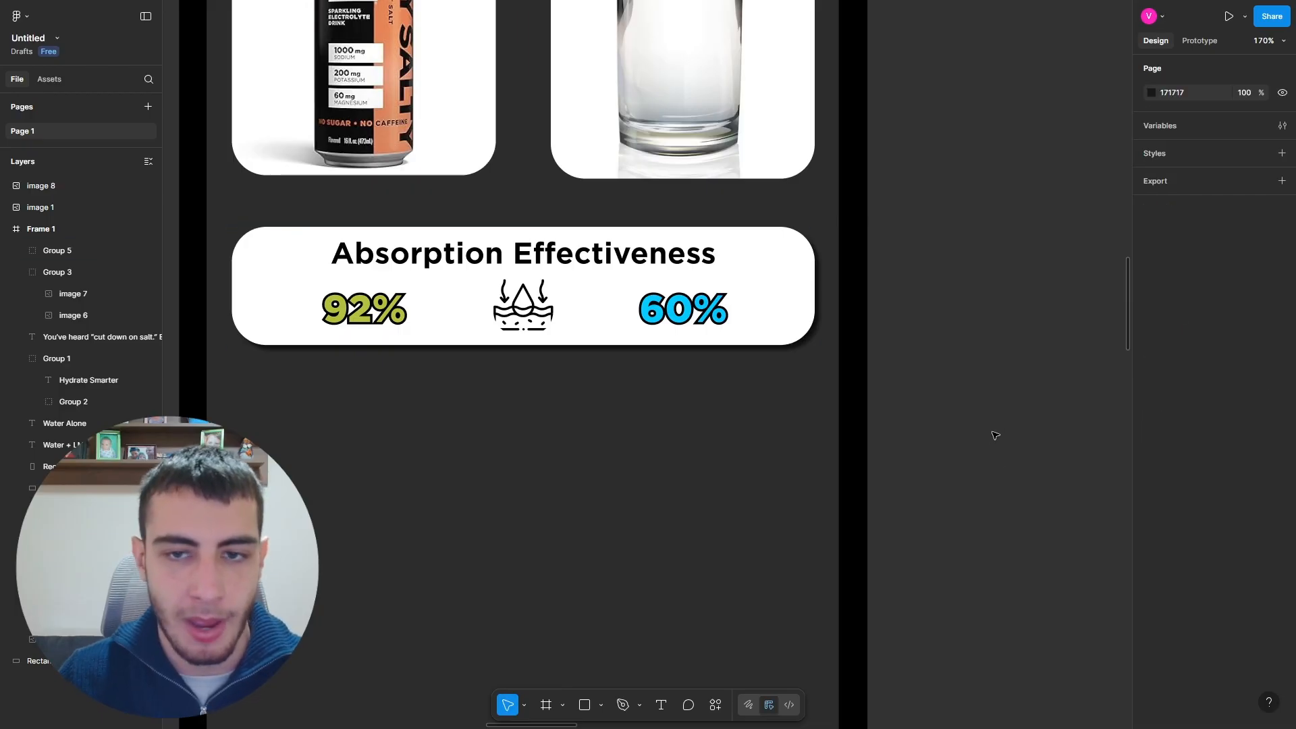
Step: Duplicate the Absorption Effectiveness card directly below the original, aligned with it at Y 1616
scroll(869, 398, "down", 5)
scroll(828, 344, "up", 4)
left_click_drag(825, 353, 826, 532, "alt")
left_click_drag(698, 531, 710, 509)
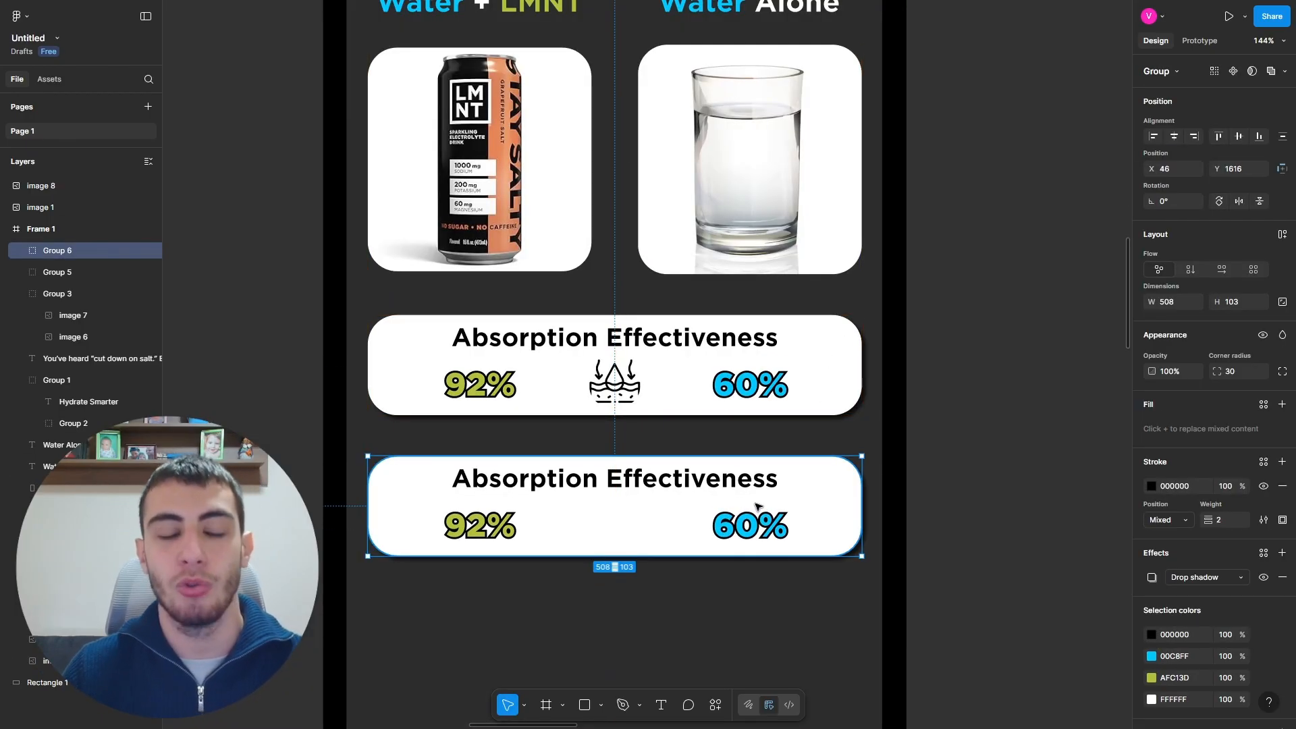
Step: Copy the line "Cramp Reduction: 30% → 78%" from the source text and place it below the second card
key("alt+Tab")
left_click_drag(439, 319, 581, 318)
key("ctrl+Tab")
key("ctrl+Tab")
left_click(954, 456)
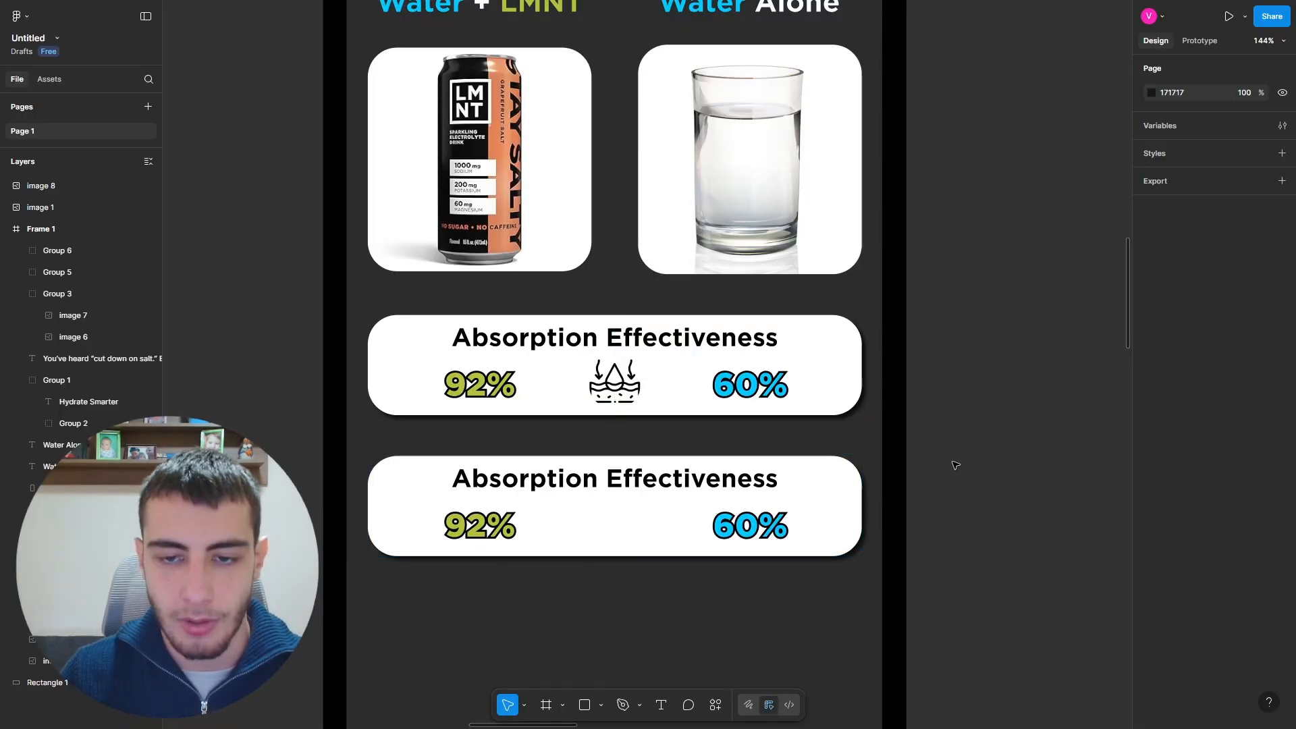
key("ctrl+v")
left_click_drag(653, 347, 656, 599)
Step: Replace the second card's title with "Cramp Reduction"
double_click(746, 483)
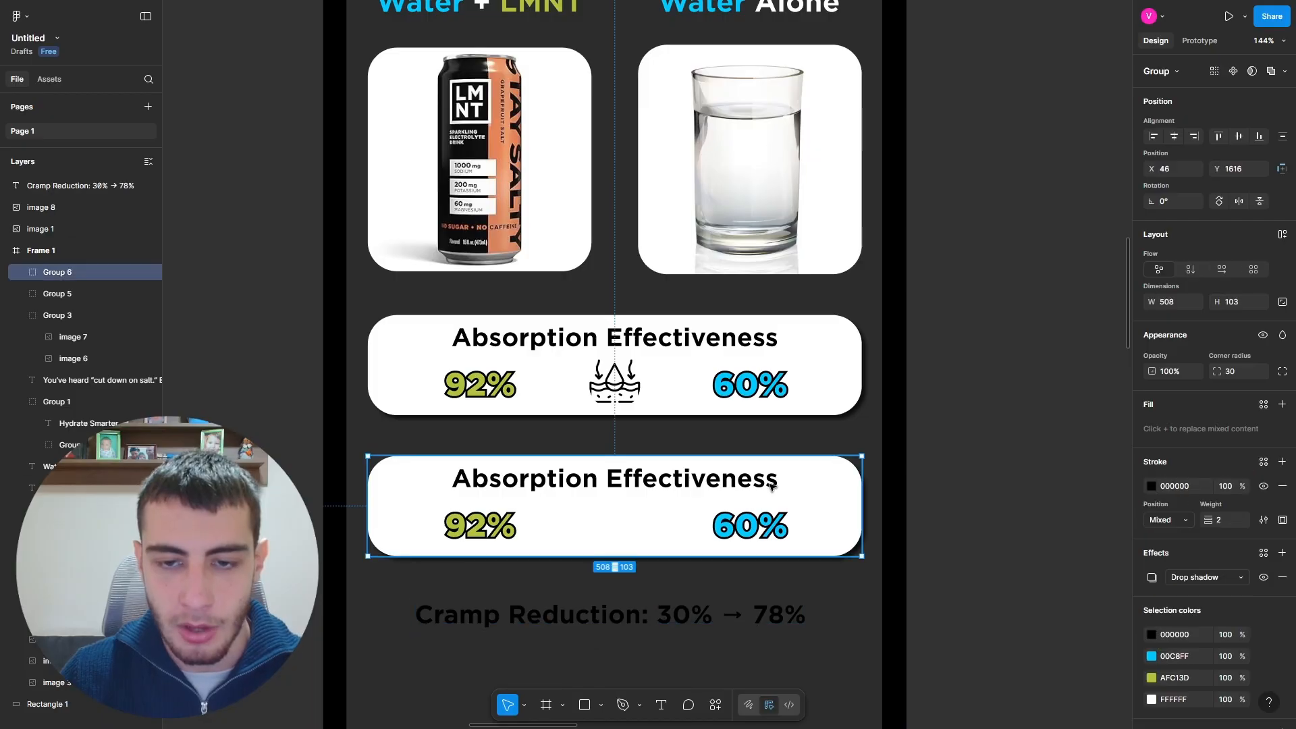
double_click(745, 484)
double_click(746, 483)
type("Cramp Reduction")
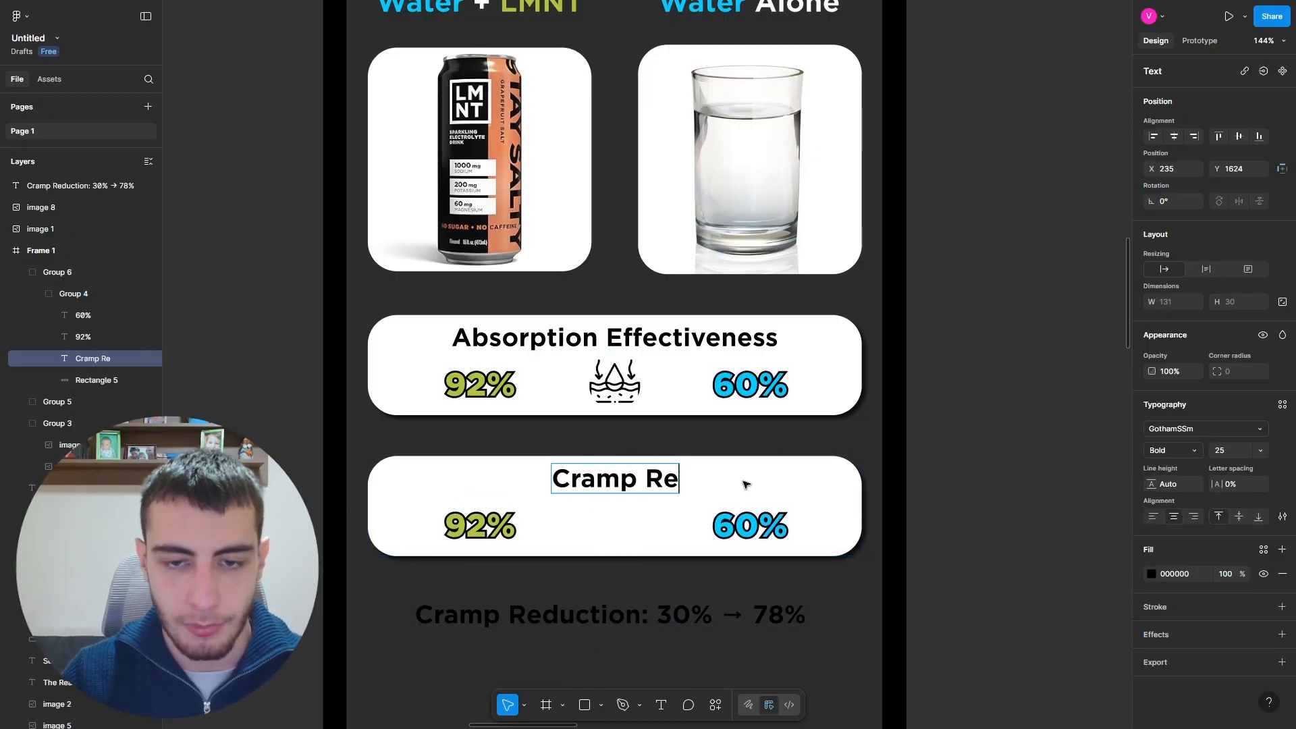
key("Escape")
Step: Set the second card's green percentage to 78% and its blue percentage to 30%
double_click(495, 531)
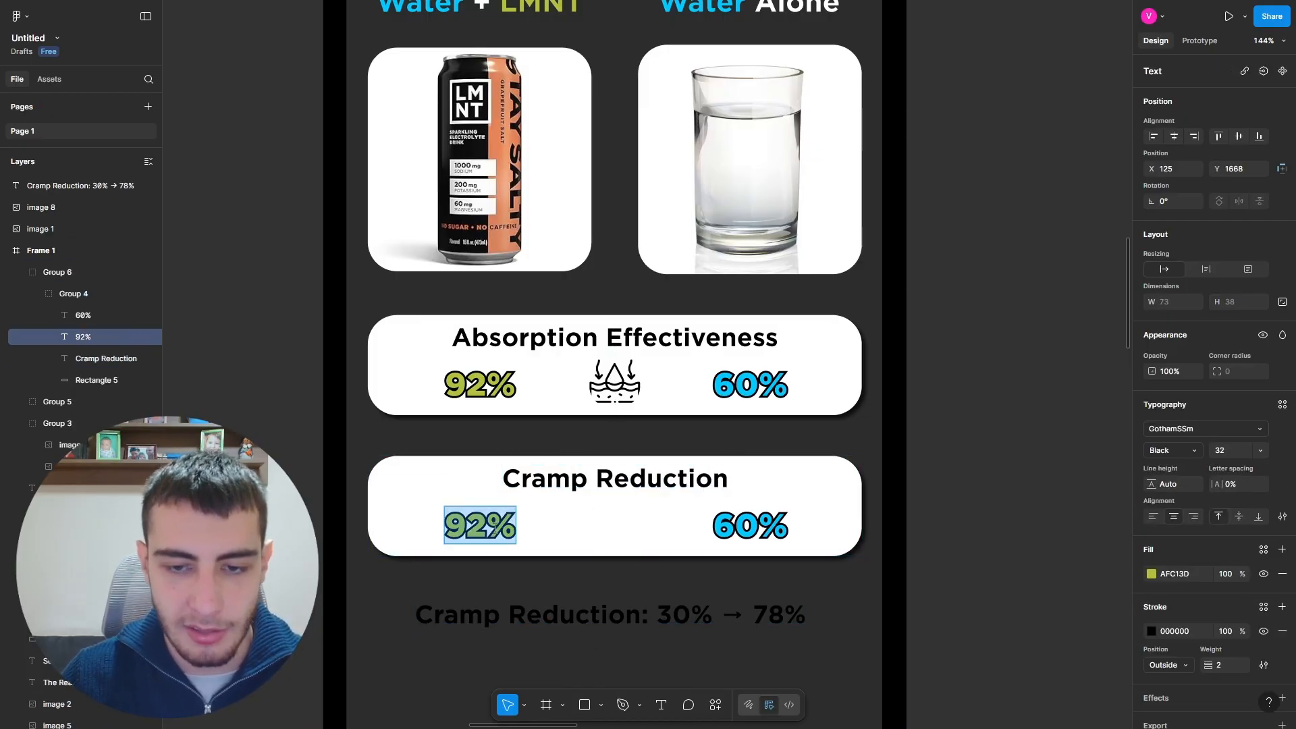
type("78%")
key("Escape")
double_click(746, 525)
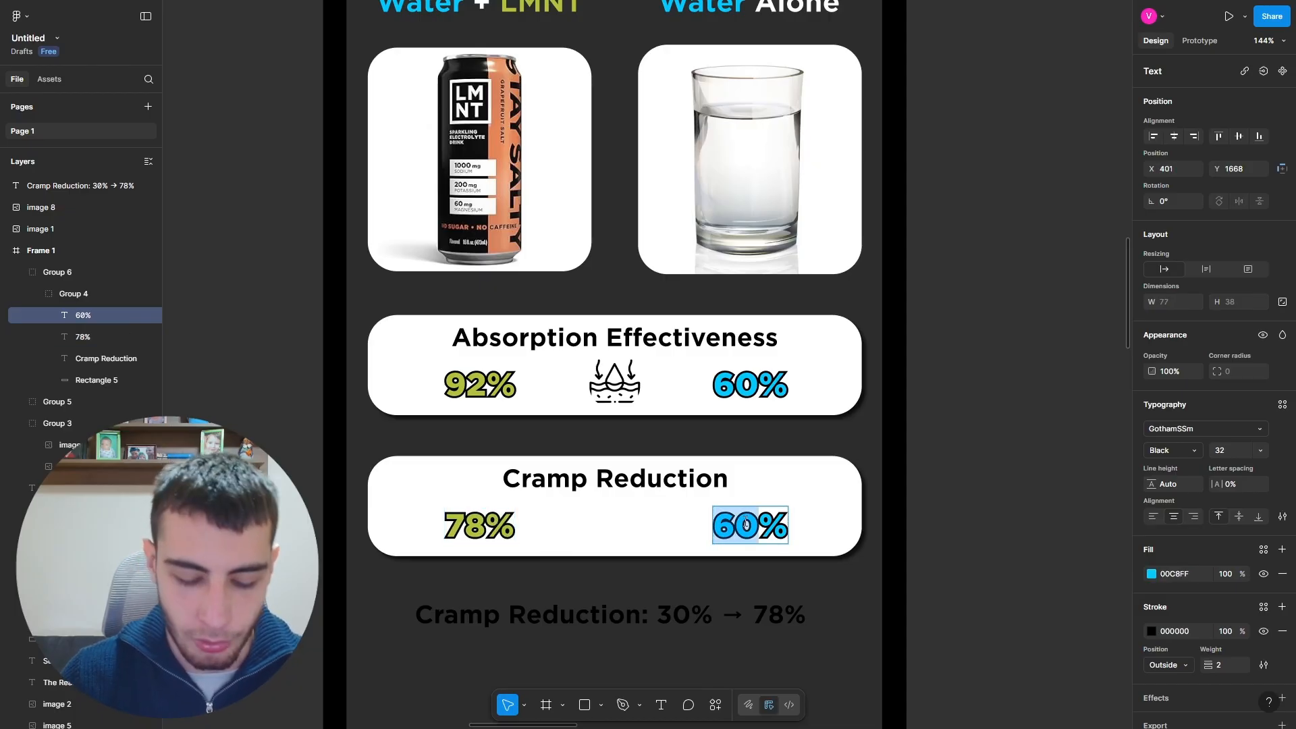
type("30%")
key("Escape")
left_click(939, 458)
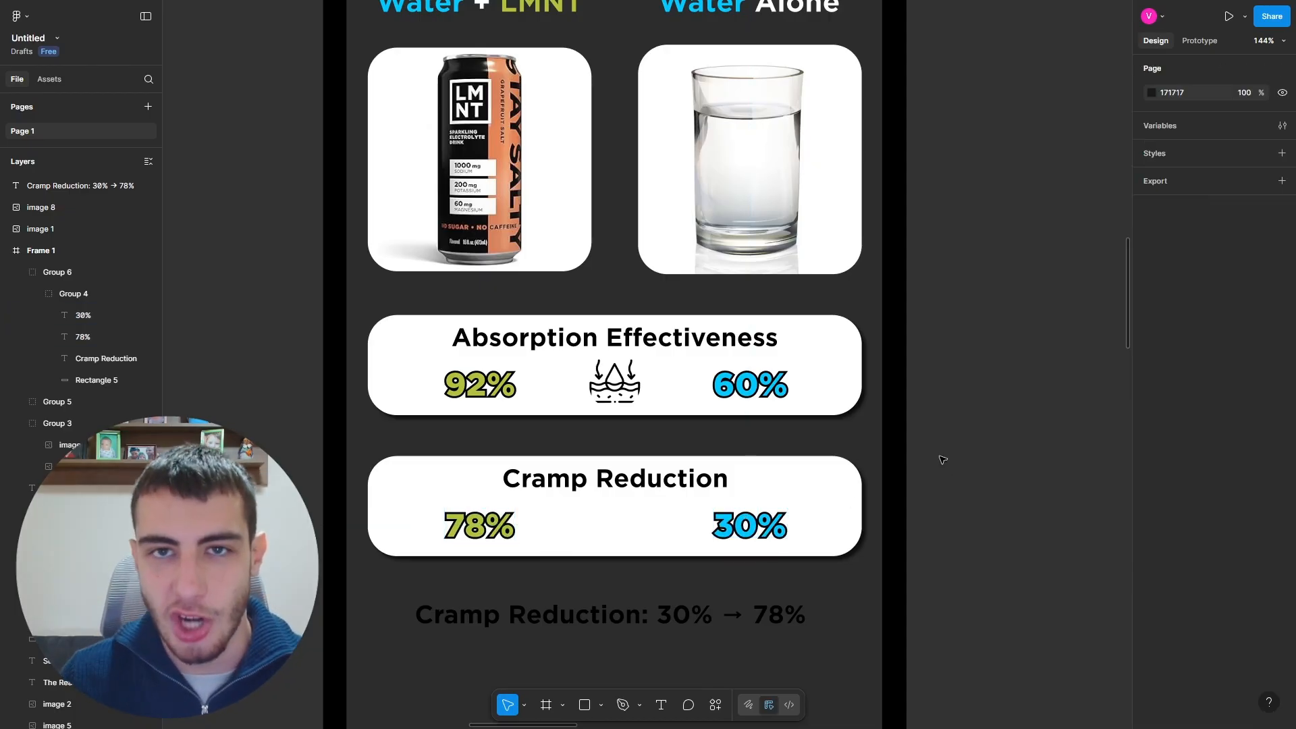
Step: Change the blue percentage in the Cramp Reduction card to 31%
scroll(729, 475, "down", 1)
scroll(500, 361, "up", 2)
left_click(521, 330)
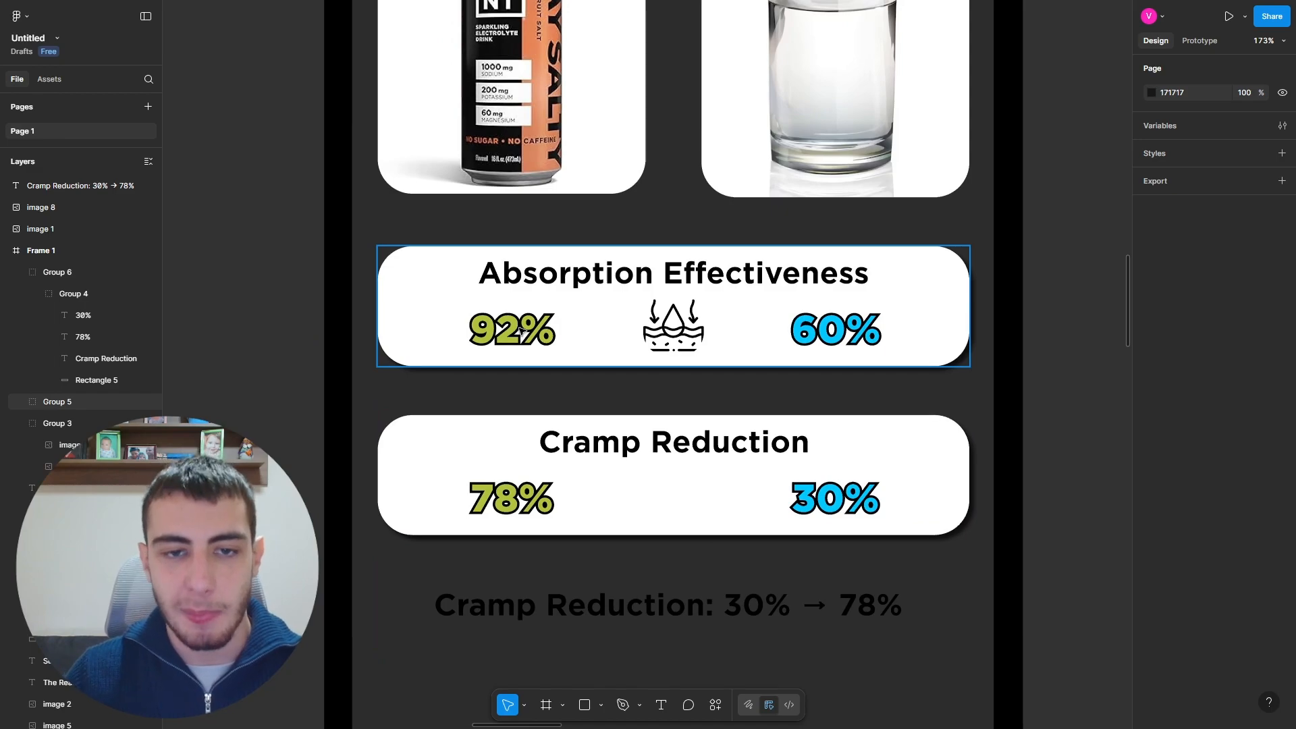
left_click(544, 448)
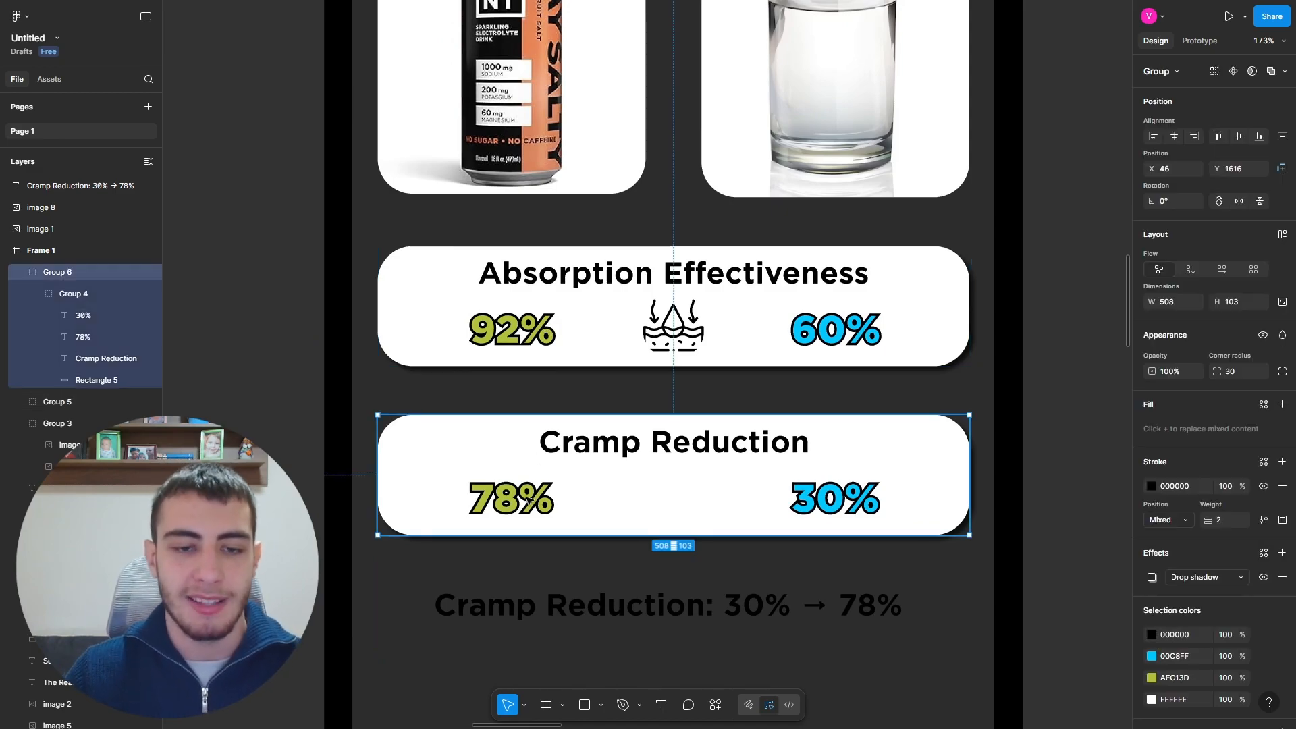
left_click(240, 434)
left_click(845, 337)
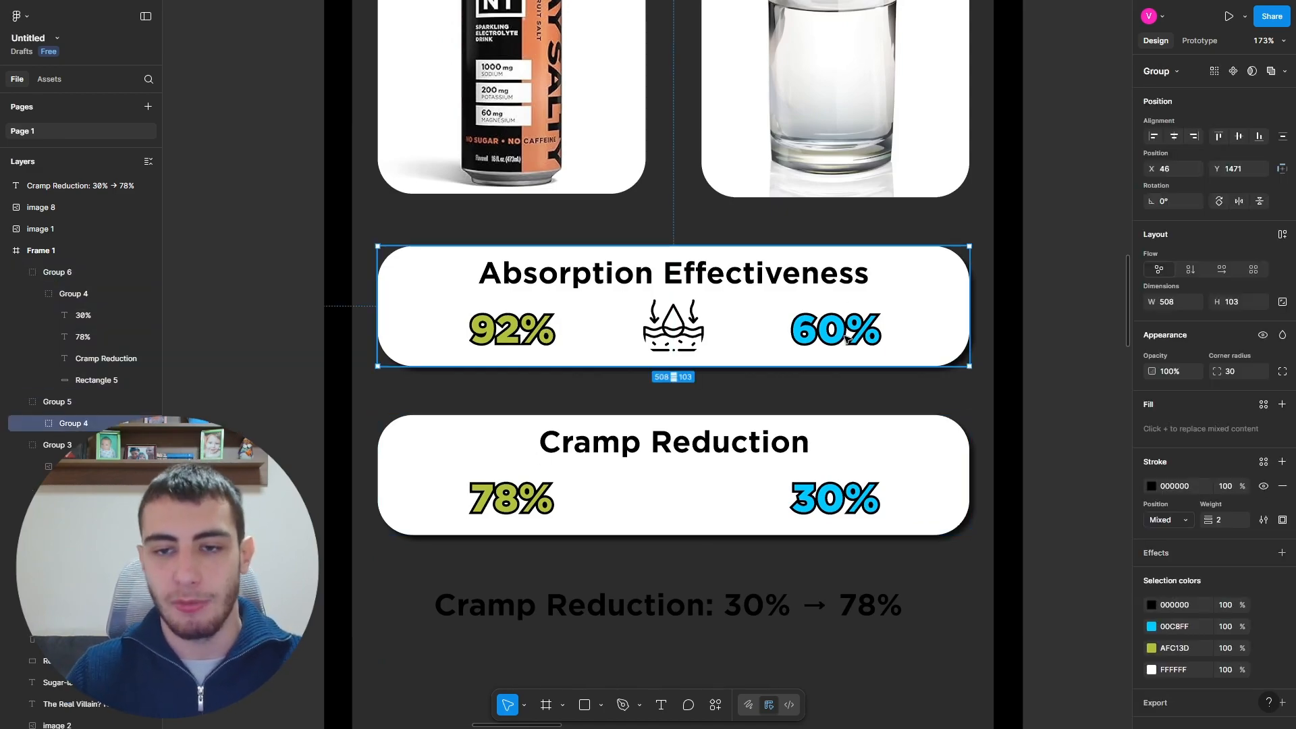
left_click(876, 503)
double_click(849, 501)
double_click(848, 499)
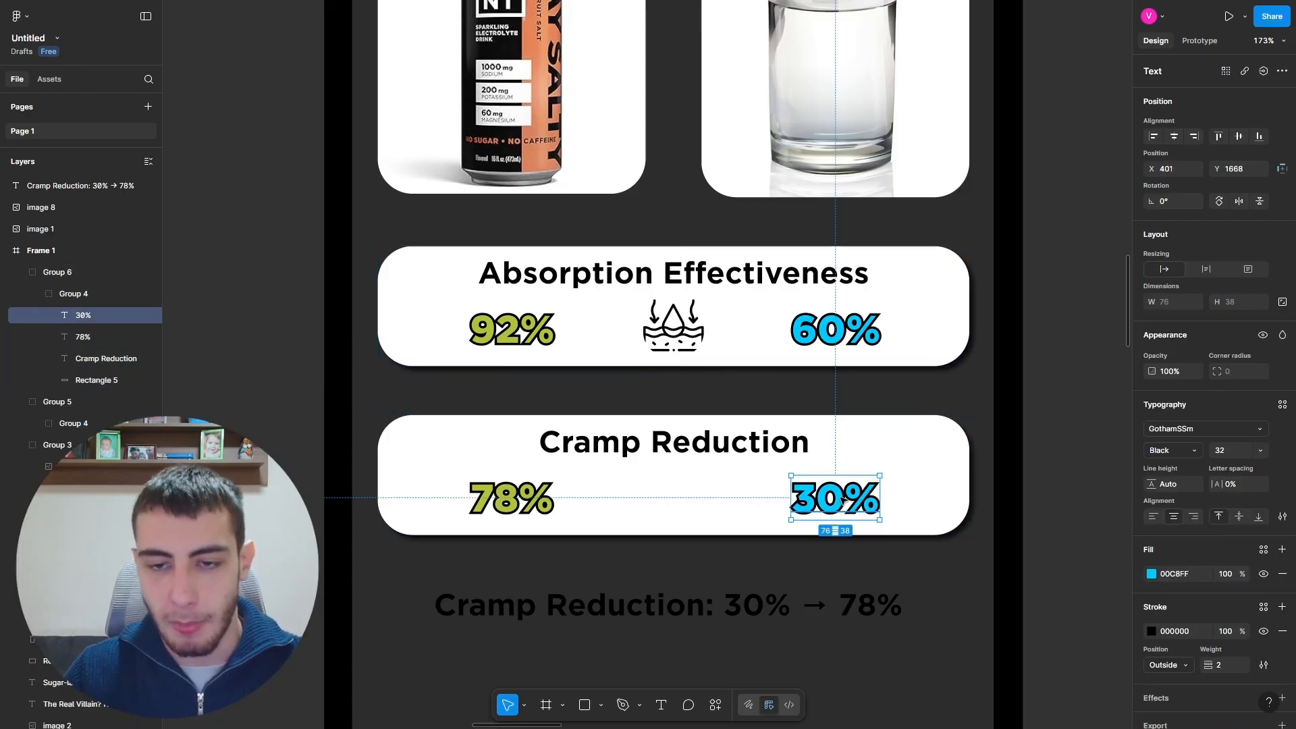
double_click(845, 498)
left_click(843, 497)
key("BackSpace")
type("1")
Step: Change the blue percentage in the Absorption Effectiveness card to 63%
double_click(845, 330)
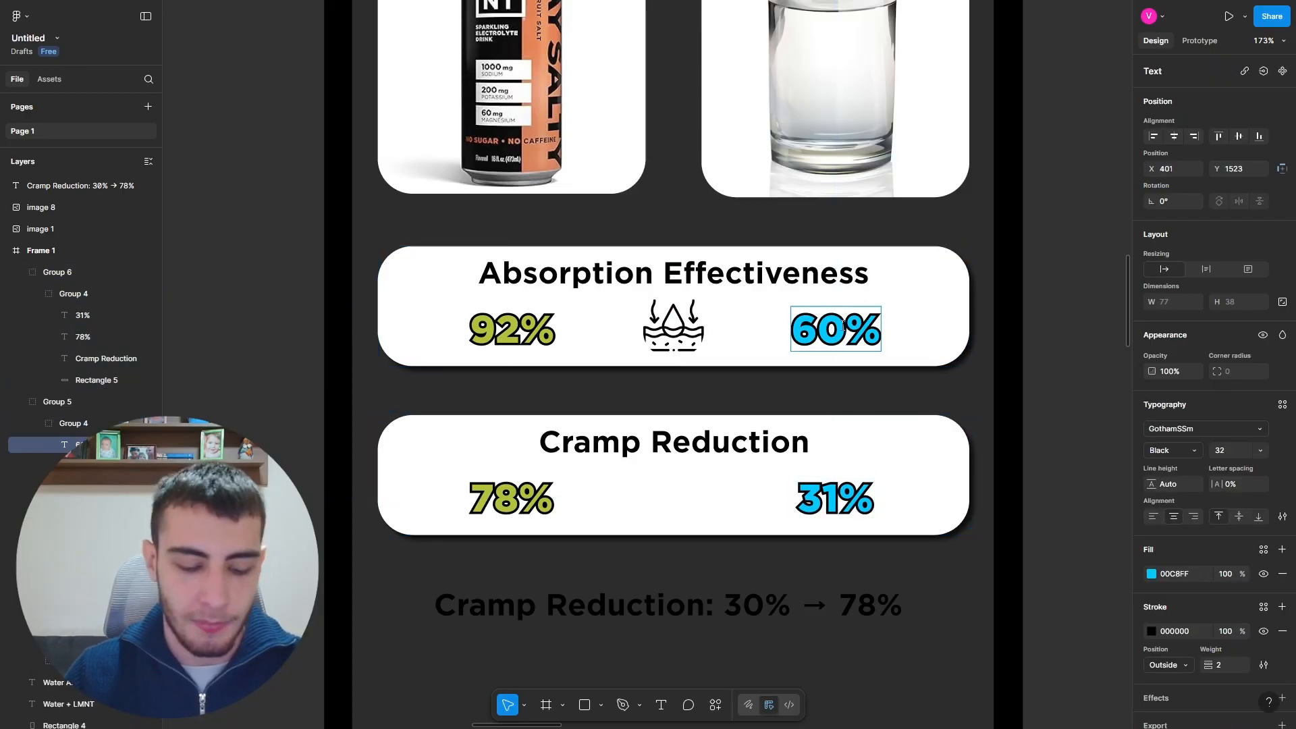
key("BackSpace")
type("3")
key("Escape")
Step: Delete the loose "Cramp Reduction: 30% → 78%" reference text below the cards
scroll(597, 308, "down", 3)
scroll(687, 316, "up", 2)
left_click(805, 328)
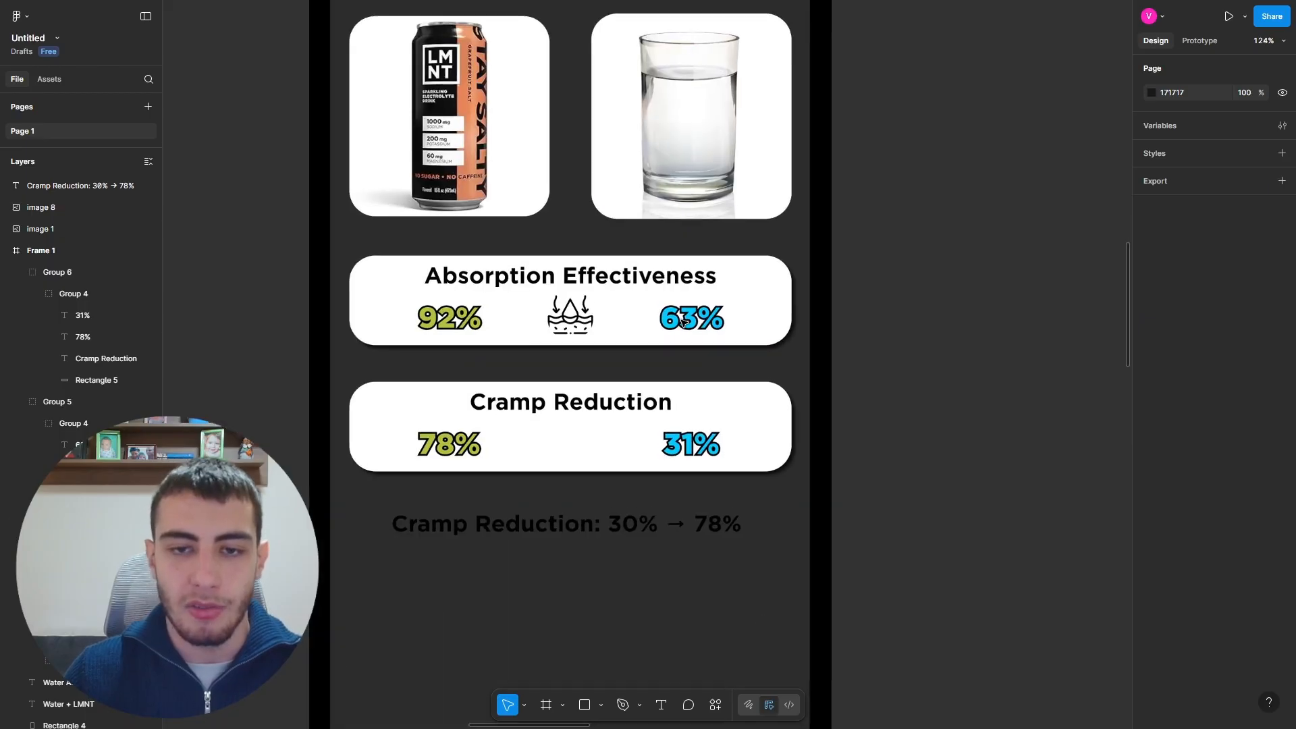
scroll(804, 330, "up", 1)
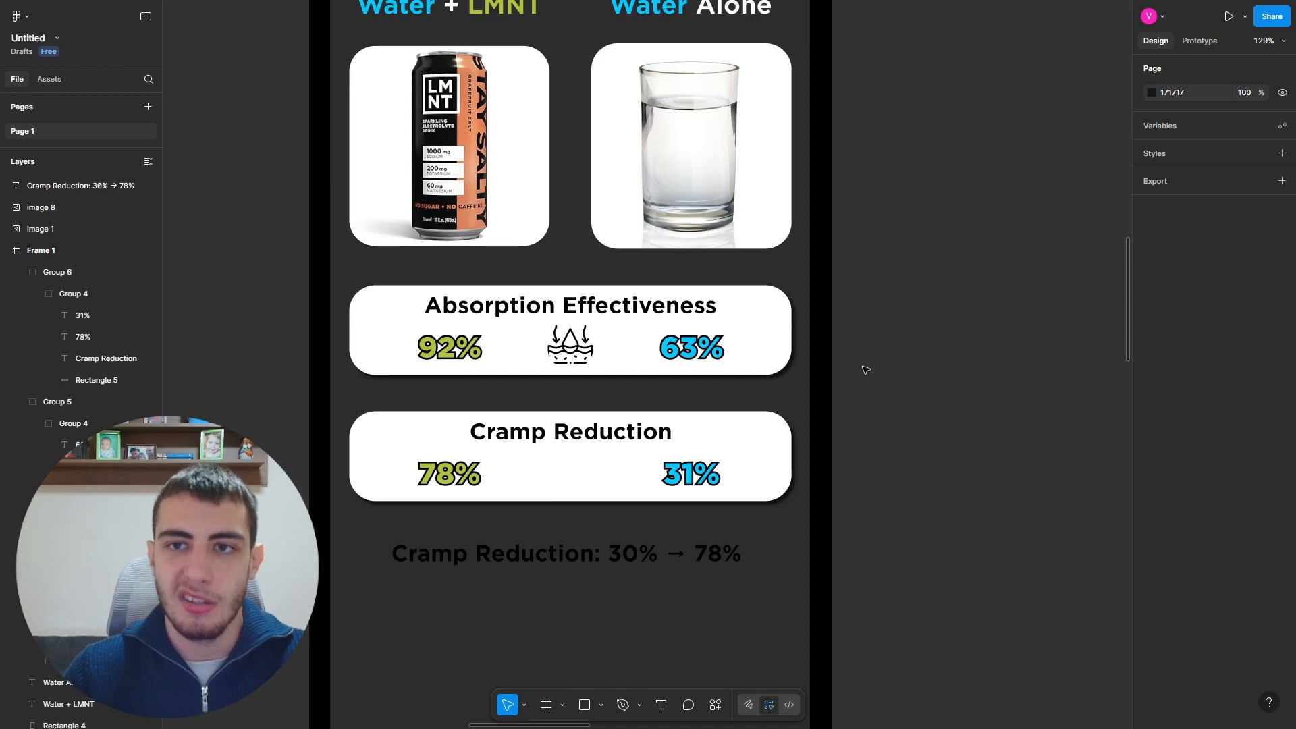
left_click(595, 561)
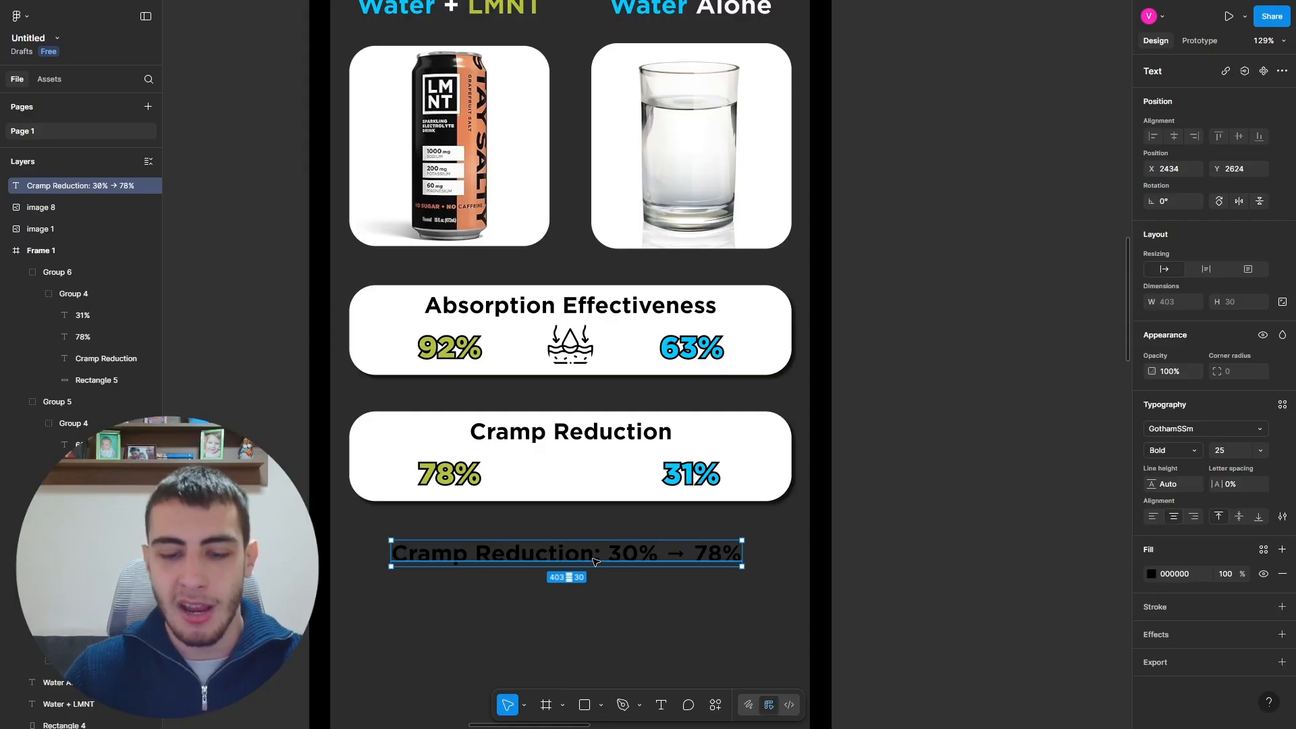
key("Delete")
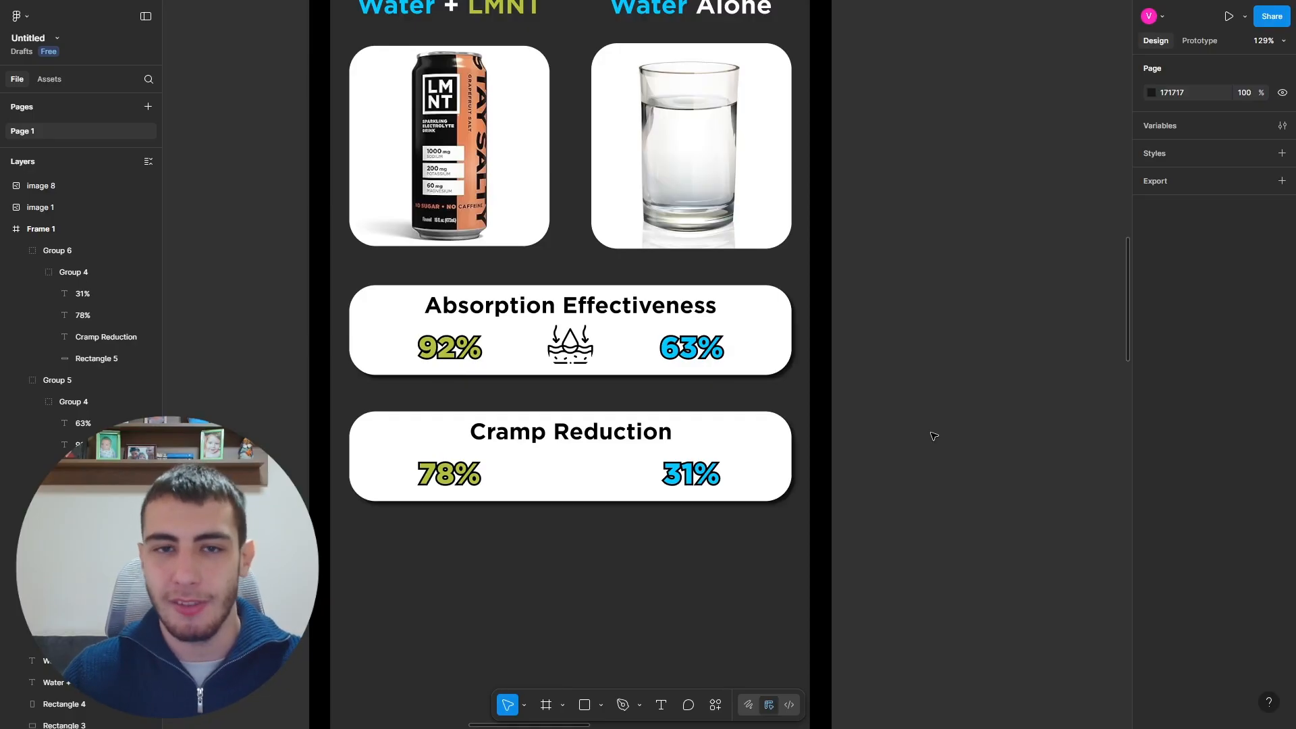
Step: Switch to Flaticon, search for "cramp" icons and copy the outlined cramping-legs icon as PNG
key("ctrl+Tab")
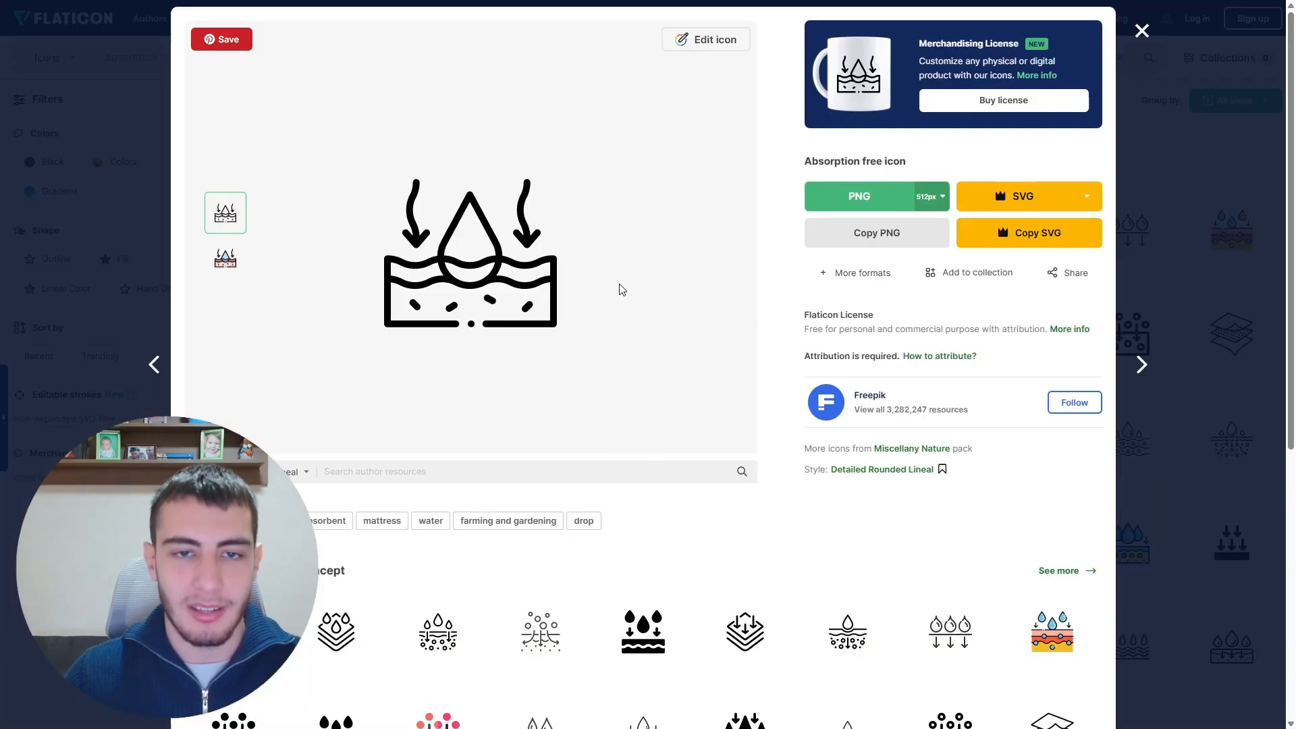
left_click(1141, 31)
left_click_drag(162, 58, 4, 58)
type("cramp")
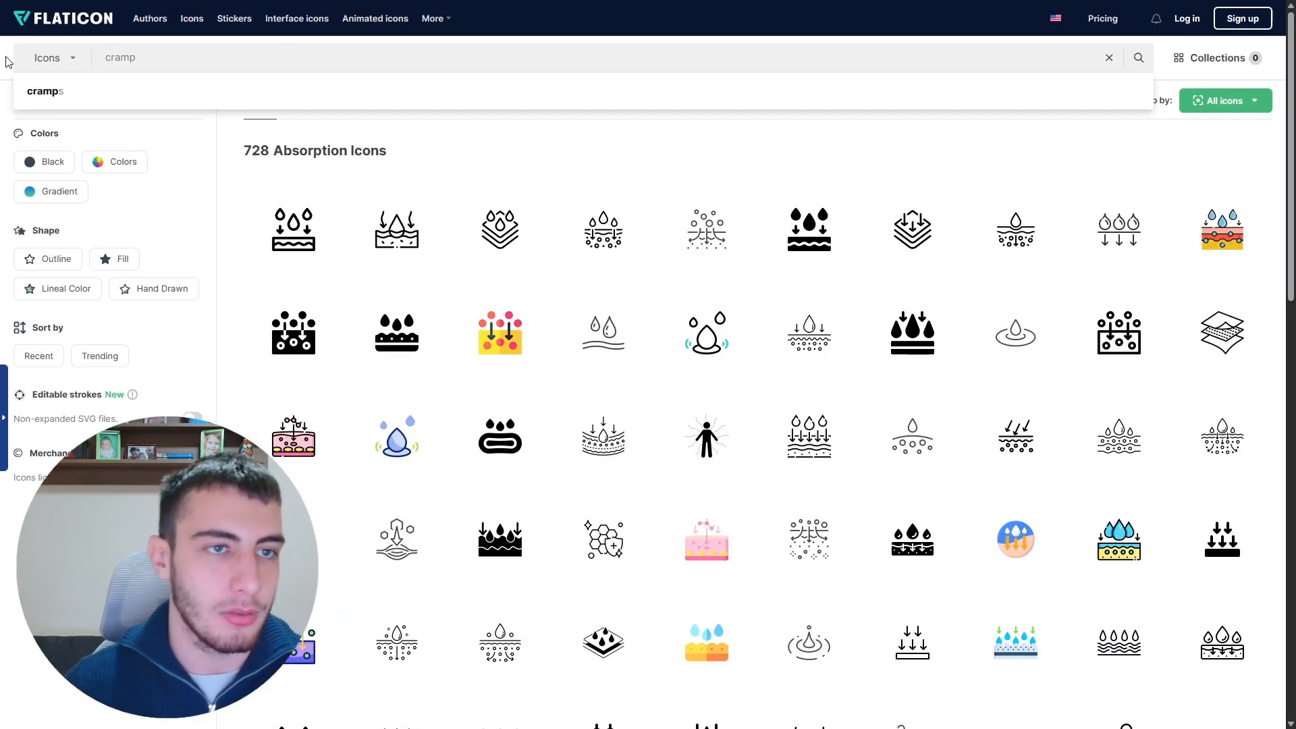
key("Return")
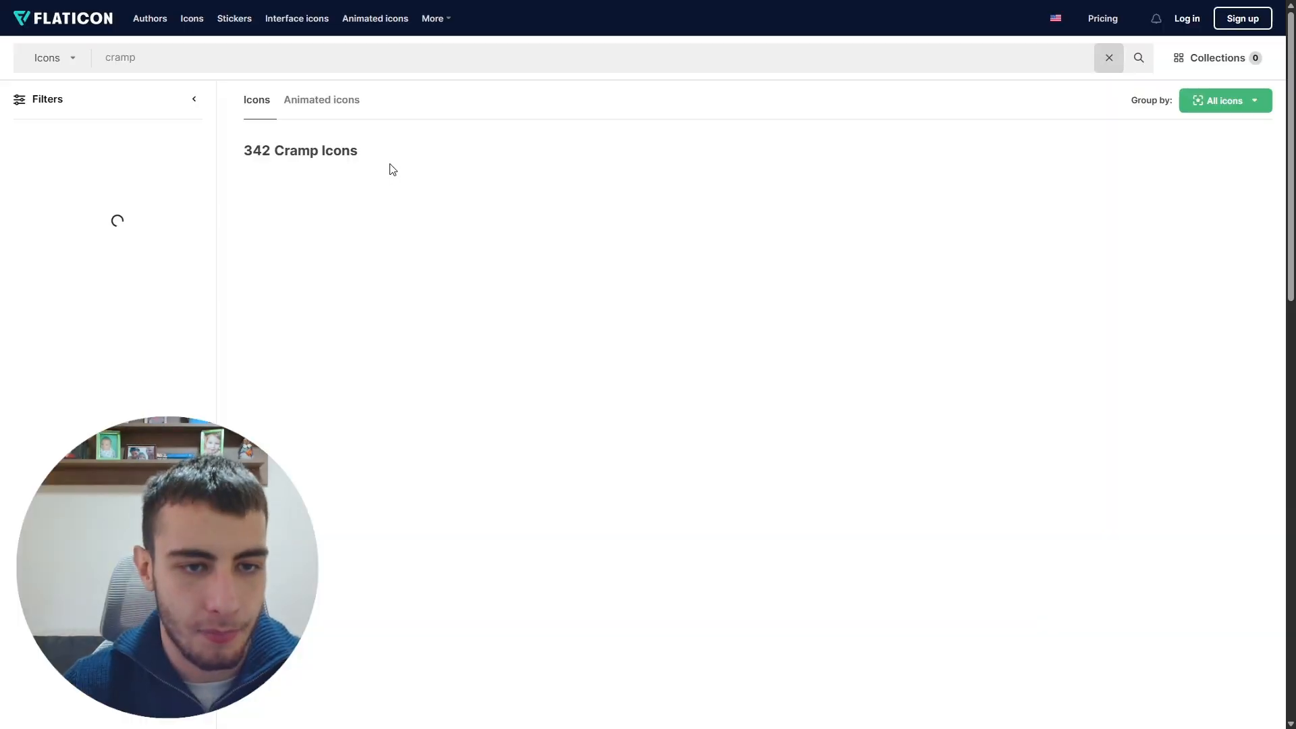
left_click(297, 222)
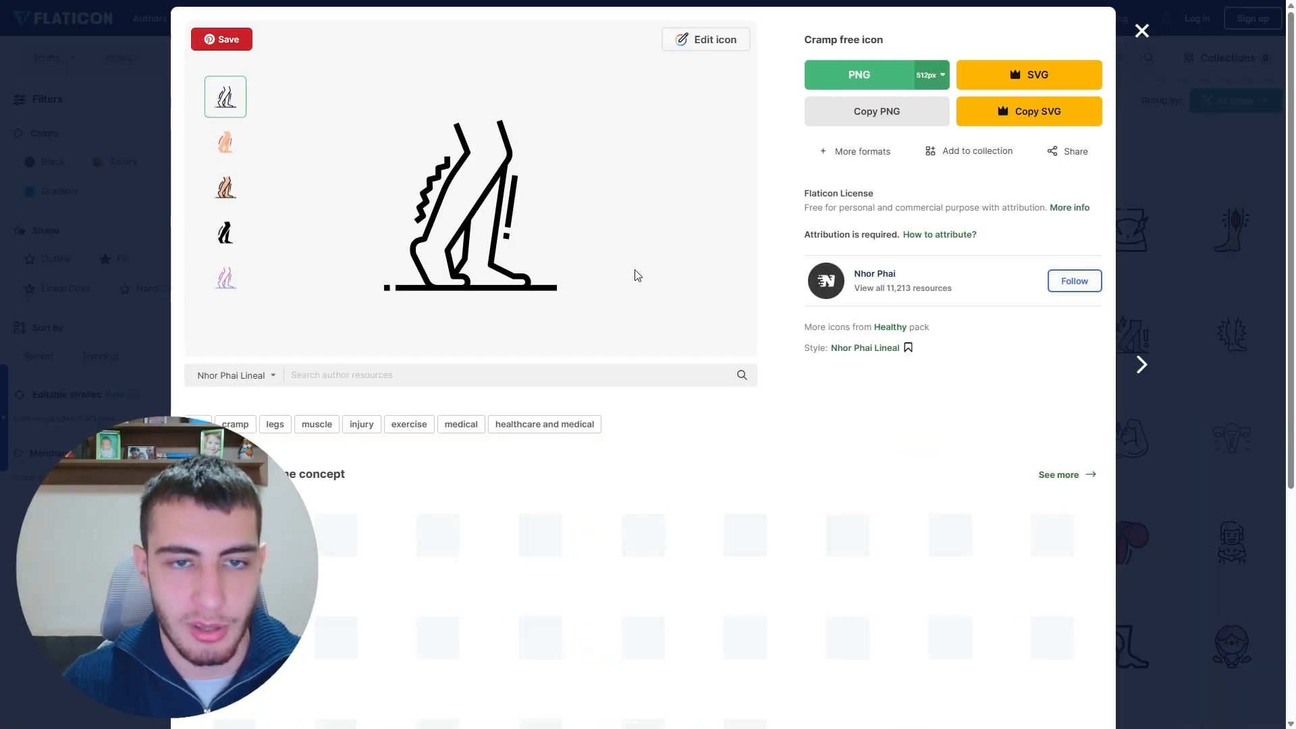
left_click(891, 117)
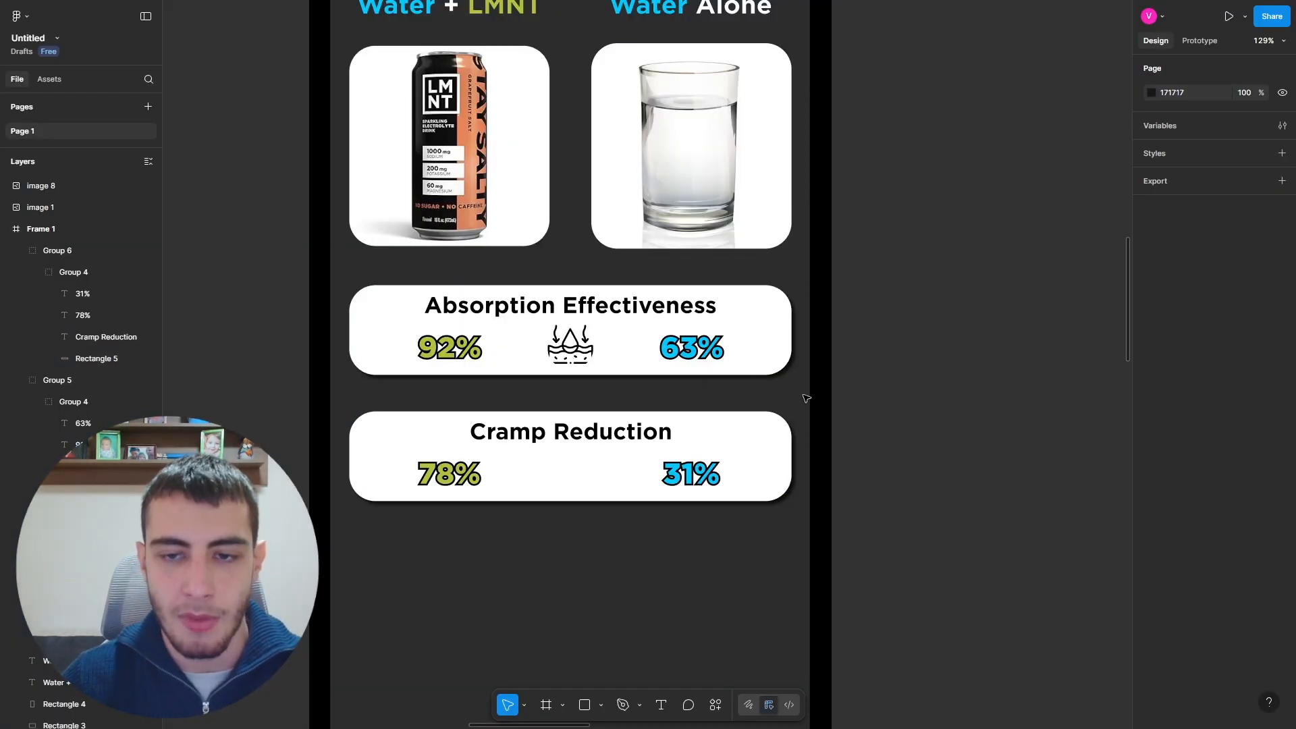
Step: Return to Figma and paste the legs icon between the two percentages of the Cramp Reduction card, scaled to fit
key("ctrl+v")
left_click_drag(570, 341, 581, 482)
left_click_drag(565, 465, 568, 472)
left_click(1002, 489)
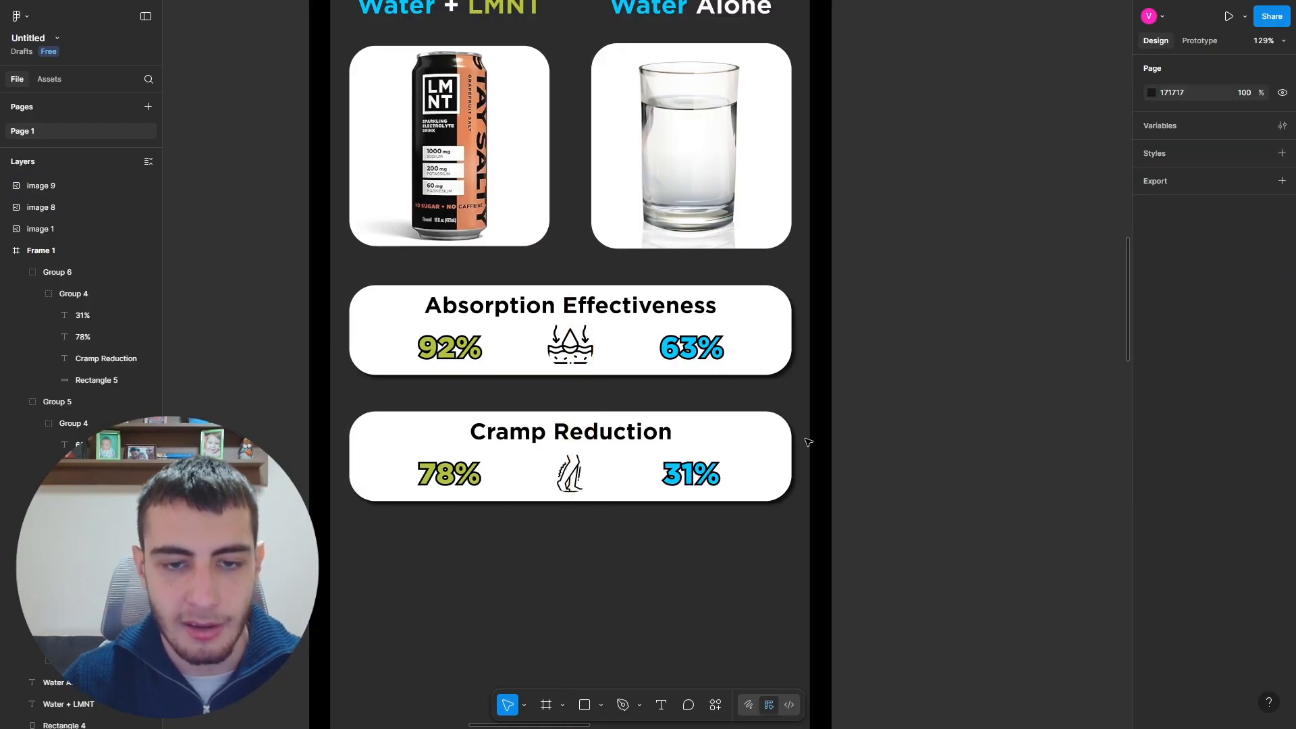
Step: Duplicate the Cramp Reduction card below the original, at about X 47 and Y 1761
scroll(580, 364, "down", 1)
scroll(576, 359, "up", 3)
scroll(573, 358, "down", 2)
left_click_drag(781, 417, 661, 552)
scroll(637, 536, "up", 4)
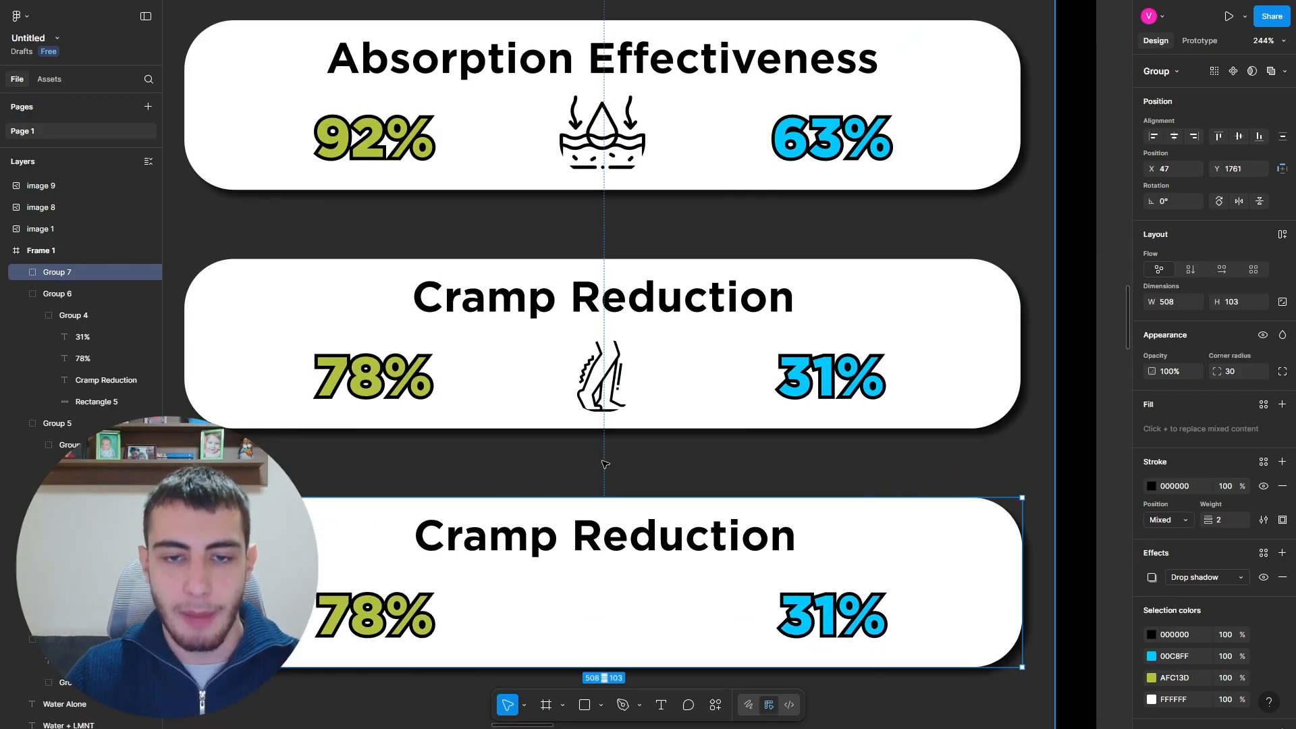
Step: Change the title of the lowest, duplicated Cramp Reduction card to "Rehydration Time"
scroll(598, 211, "down", 5)
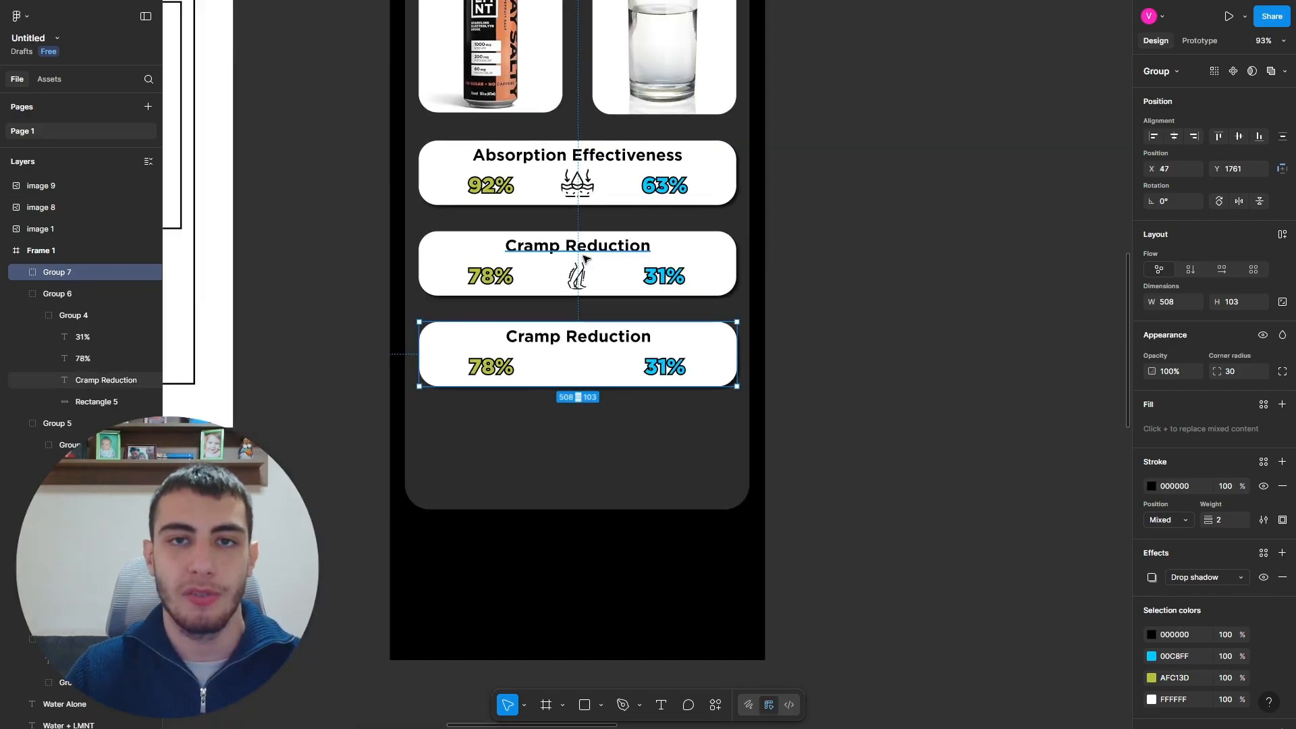
scroll(567, 324, "up", 4)
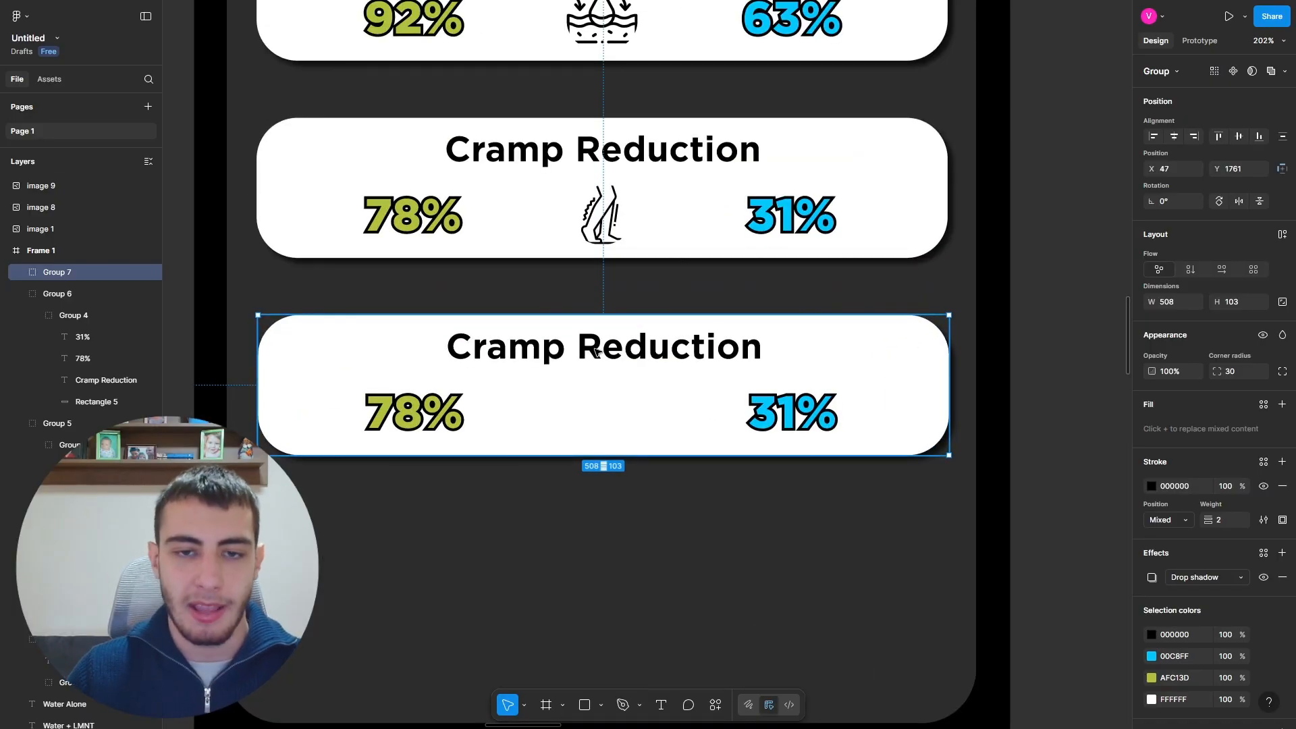
double_click(596, 351)
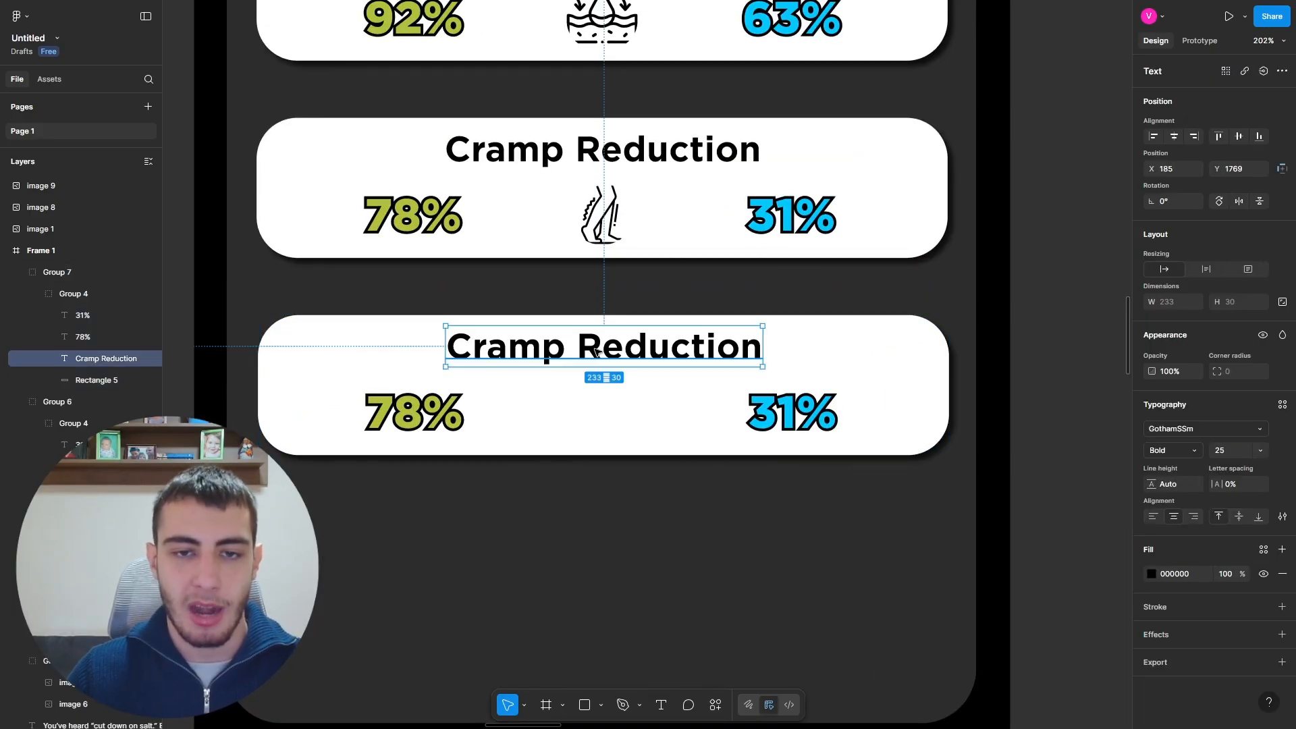
key("alt+Tab")
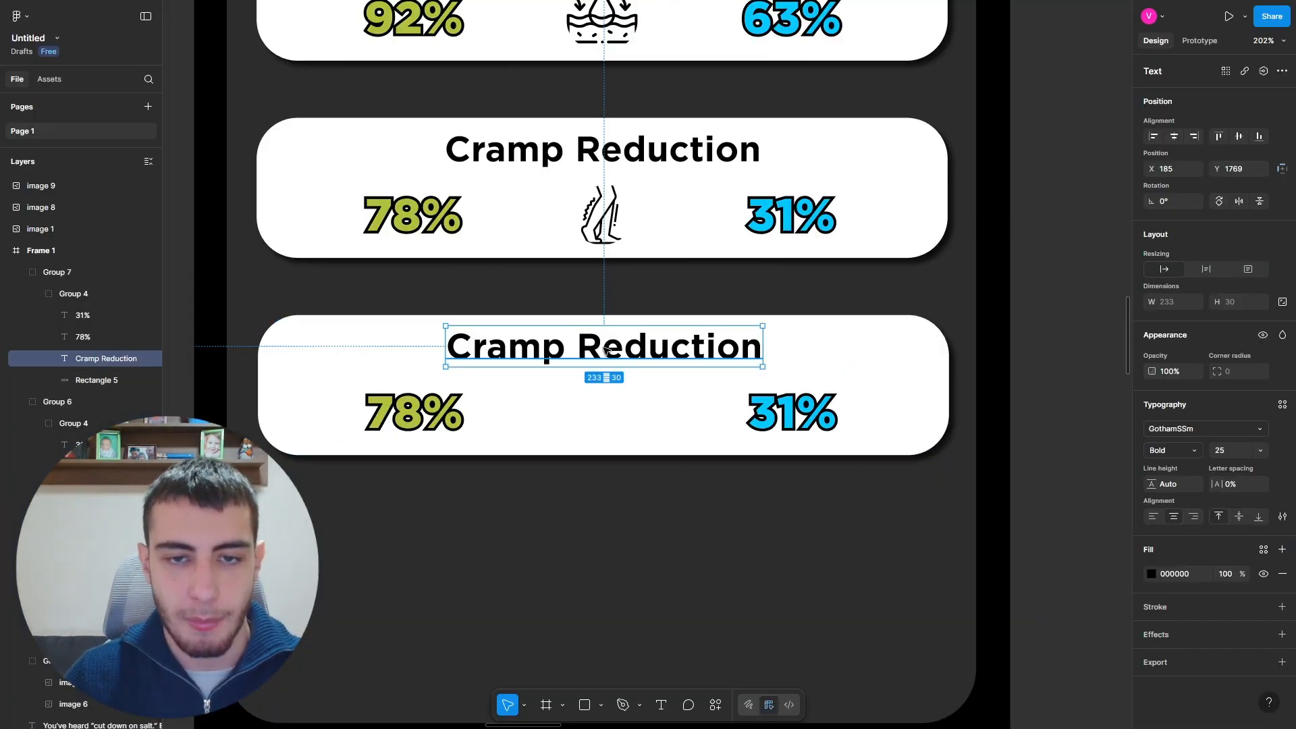
type("Rehydra")
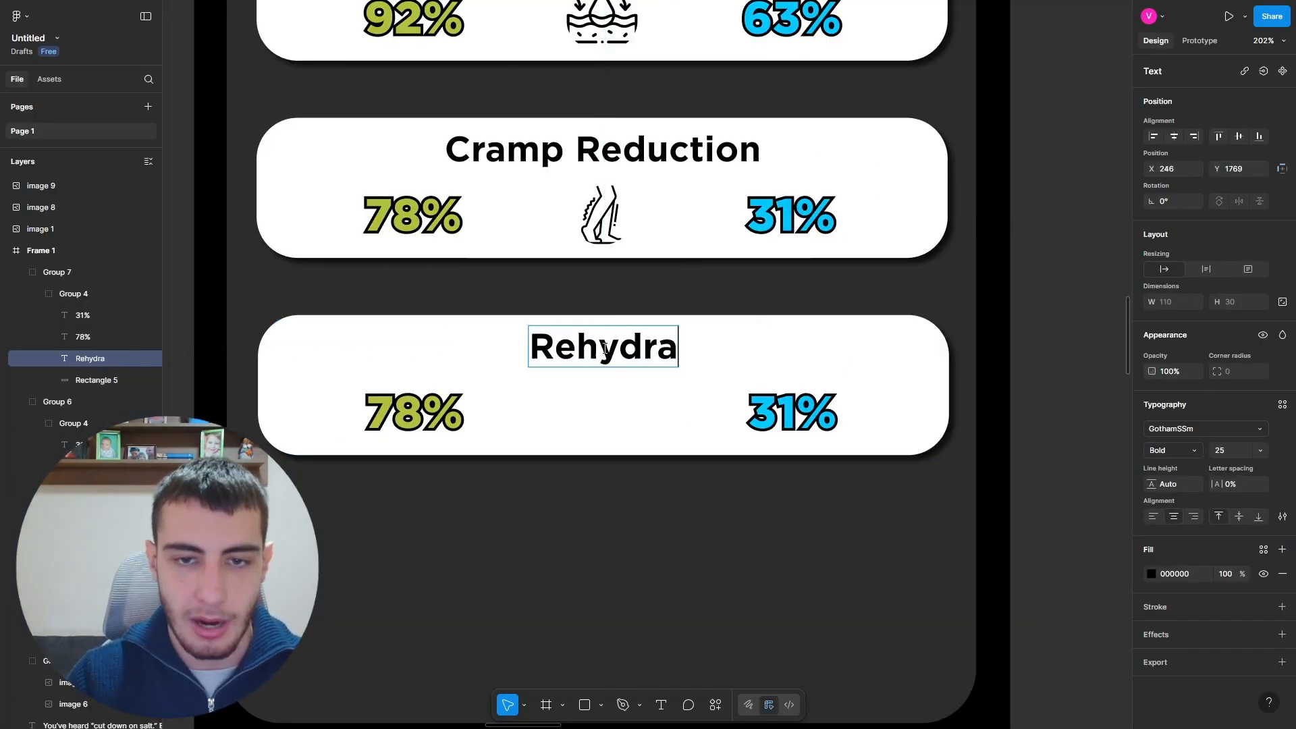
type("tion Time")
Step: Set the Rehydration Time card's green value to "15 min" and its blue value to "40 min"
double_click(443, 426)
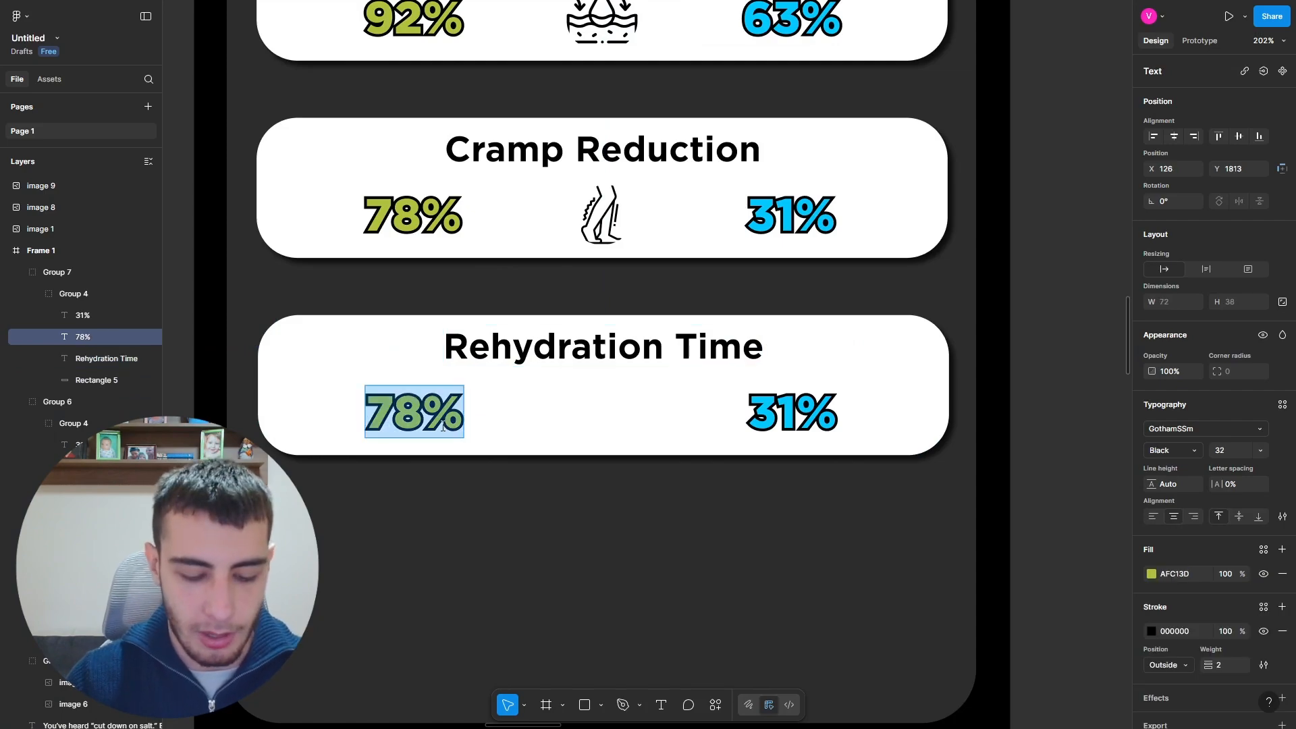
type("15 min")
double_click(783, 415)
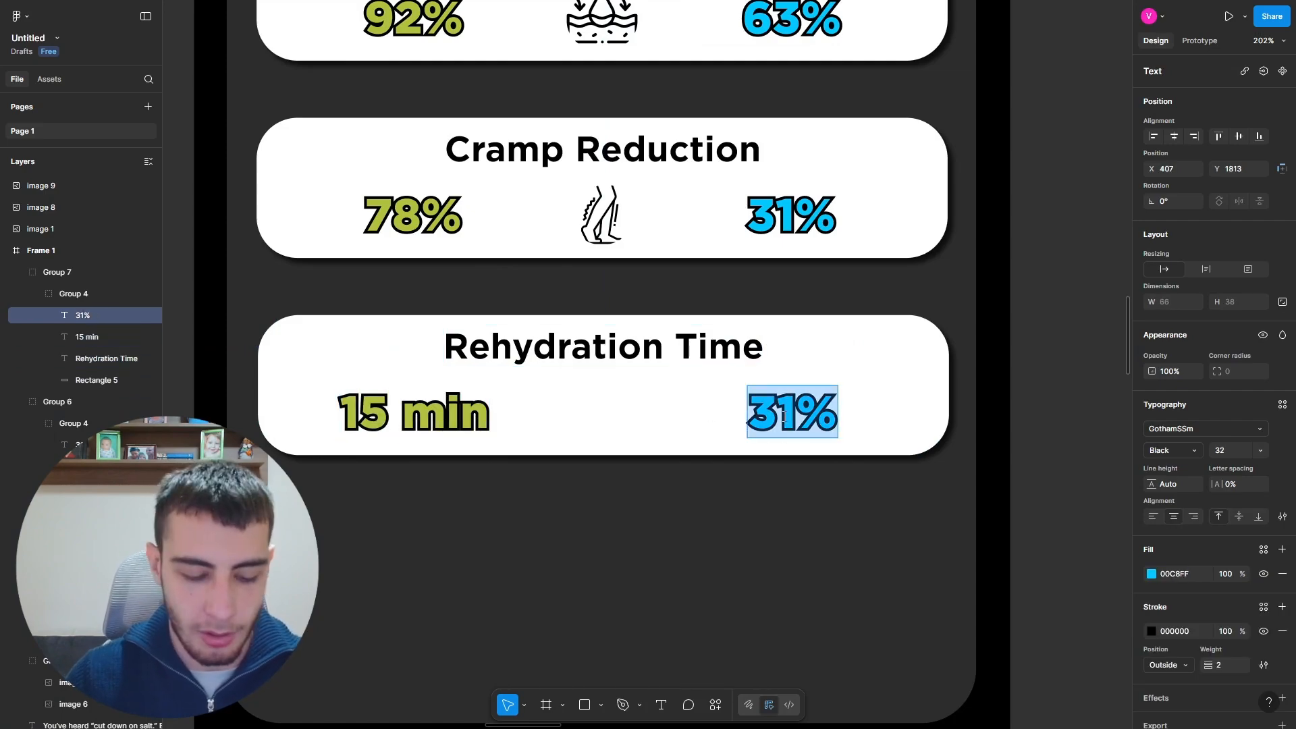
type("40 min")
key("Escape")
scroll(596, 427, "down", 5)
scroll(596, 428, "up", 3)
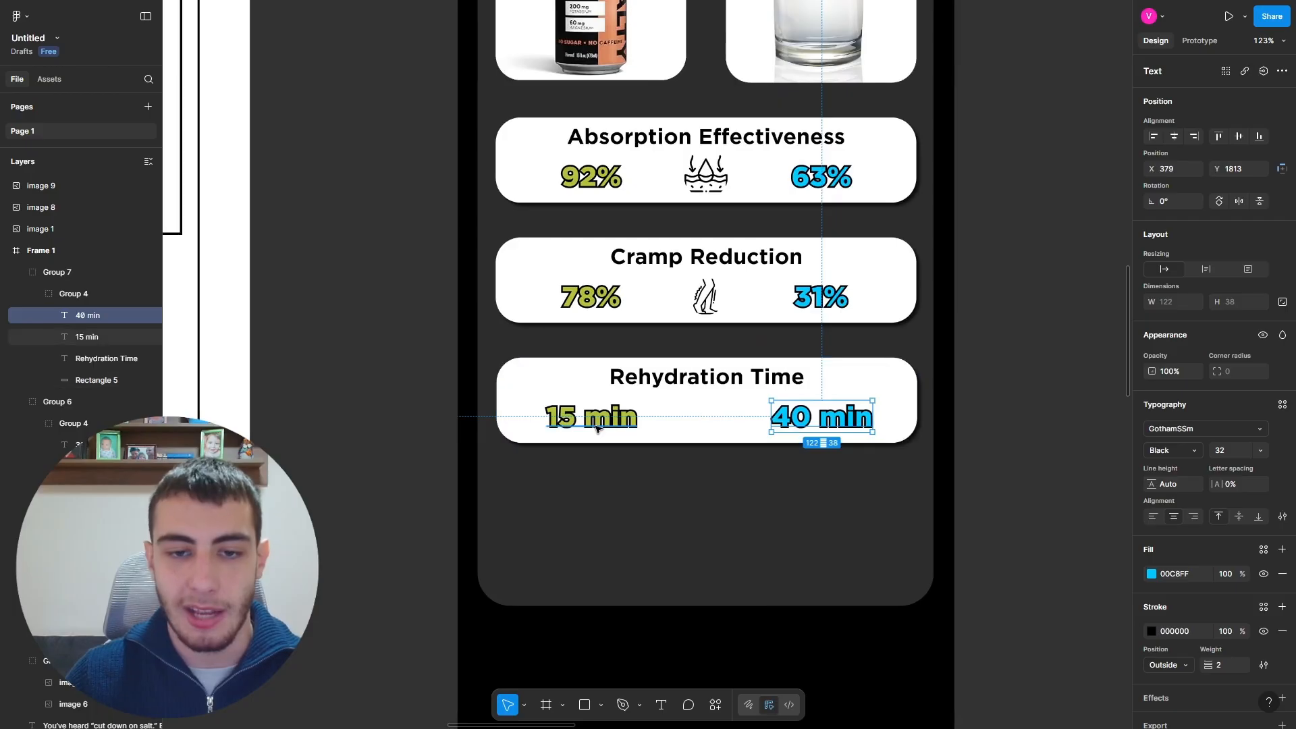
double_click(596, 427)
left_click(575, 416)
key("BackSpace")
type("7")
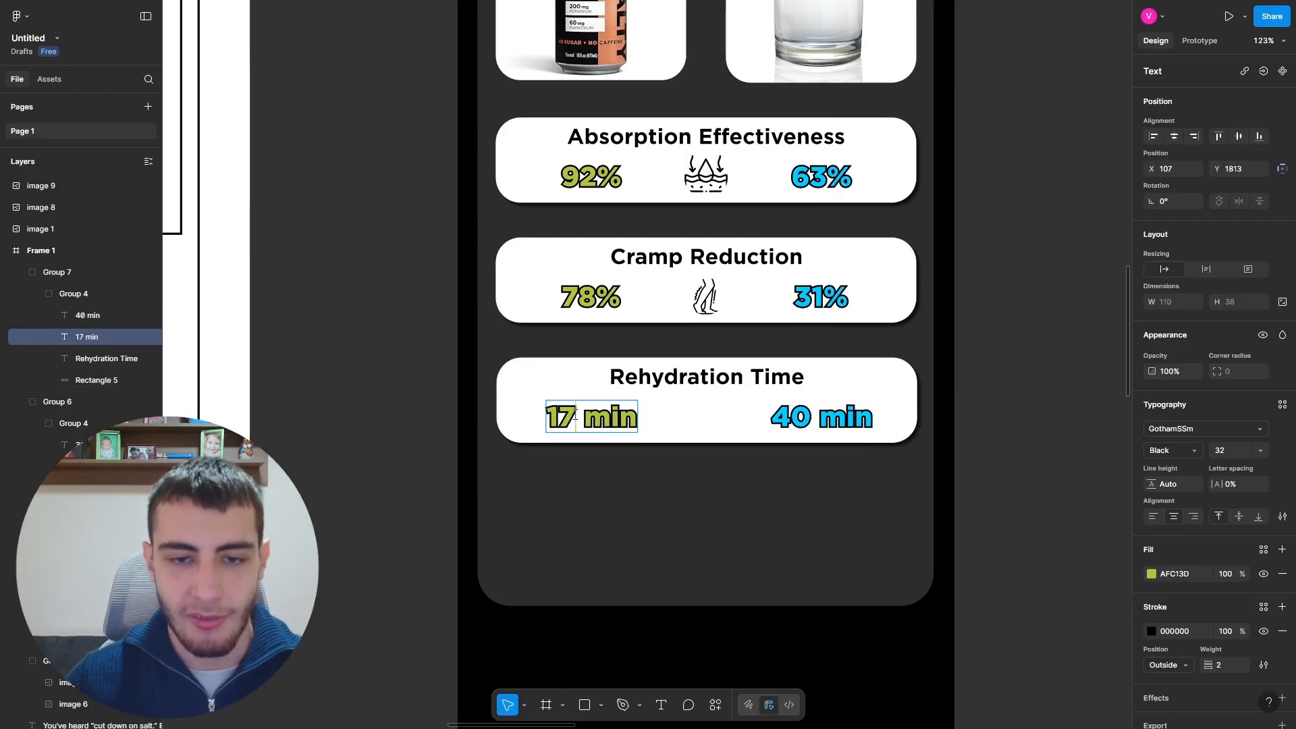
key("BackSpace")
type("5")
key("Escape")
Step: Switch to Flaticon, search for "time" icons and copy the outlined clock icon with the circular arrow
scroll(607, 418, "down", 5)
scroll(642, 418, "up", 3)
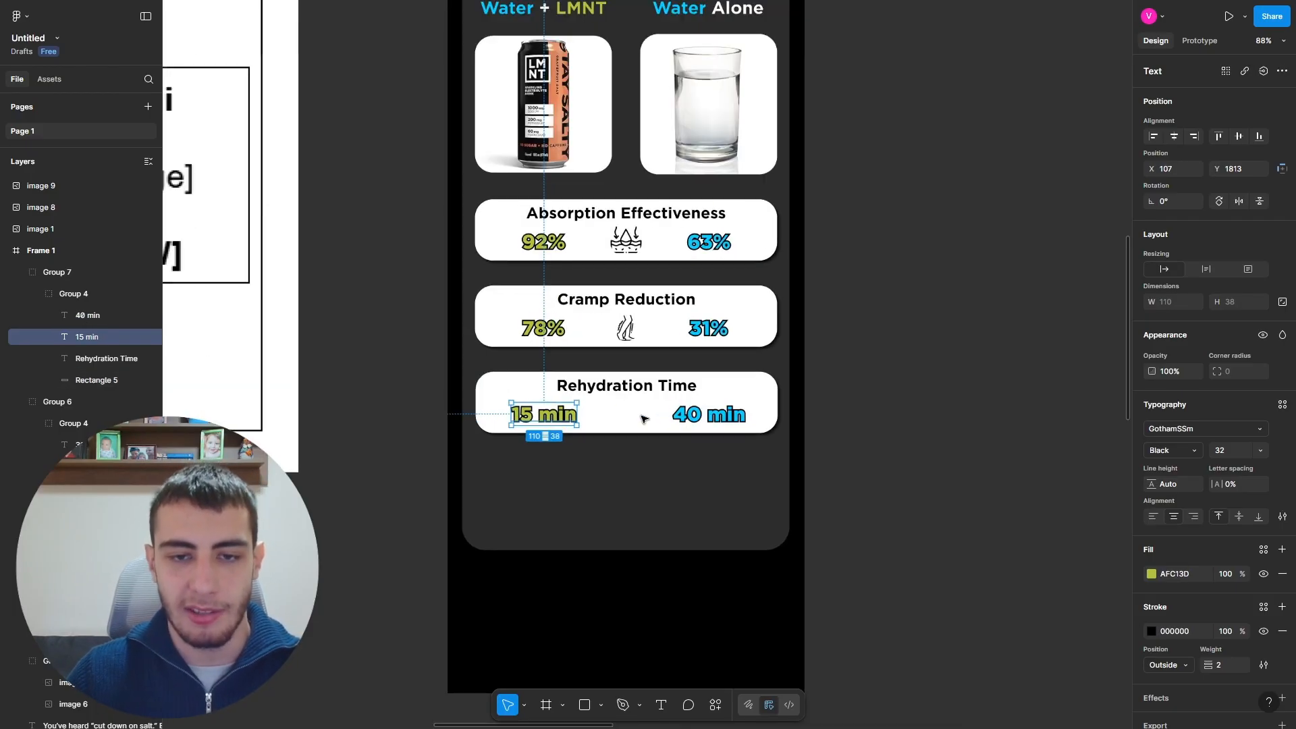
left_click(957, 376)
key("alt+Tab")
left_click(1235, 96)
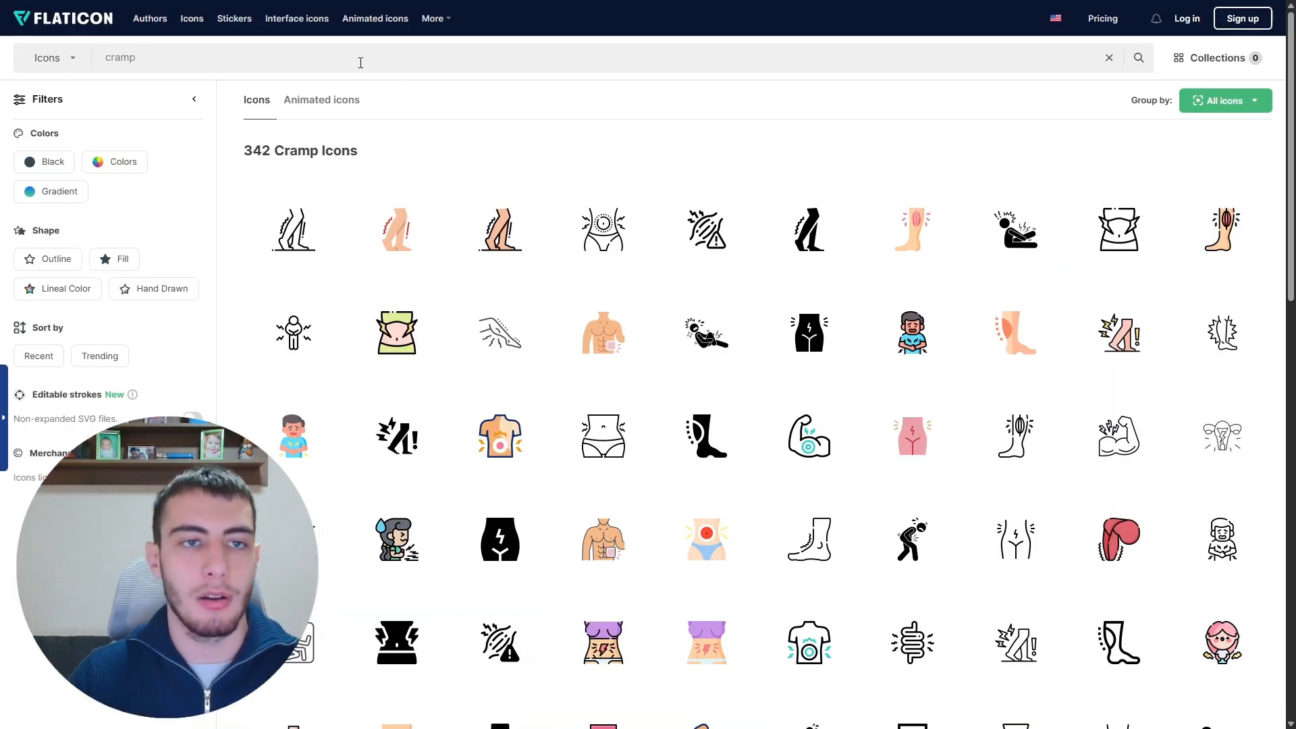
triple_click(361, 63)
type("re")
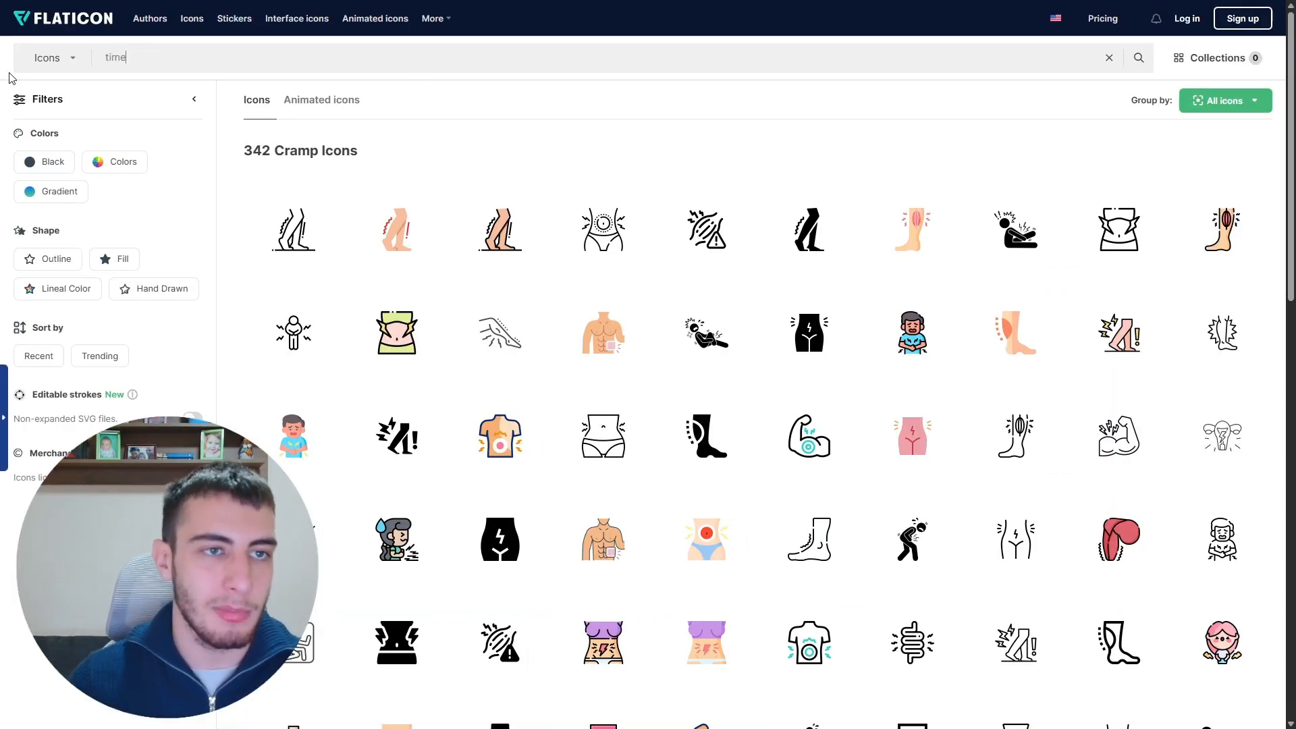
type("me")
key("Return")
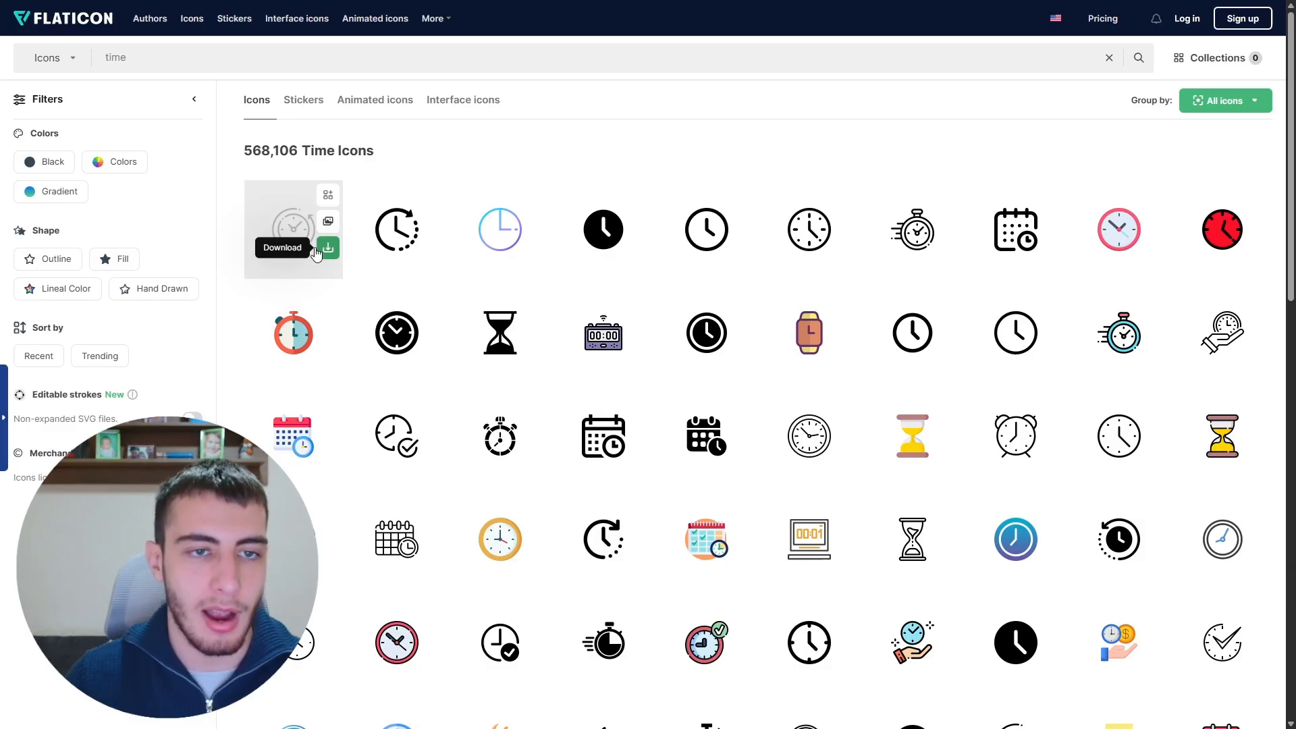
left_click(328, 248)
left_click(860, 229)
Step: Return to Figma and paste the clock icon at 44 × 44 between the two times of the Rehydration Time card
key("alt+Tab")
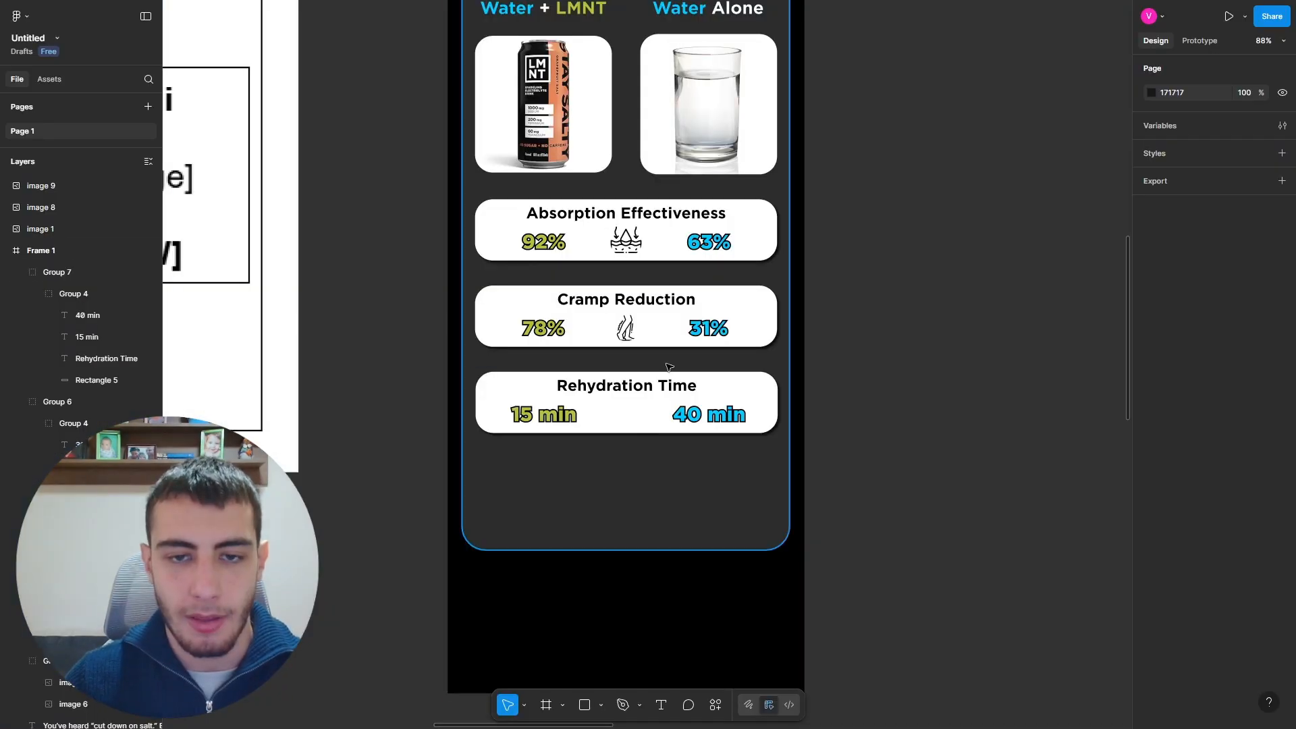
left_click(626, 328)
left_click(1152, 396)
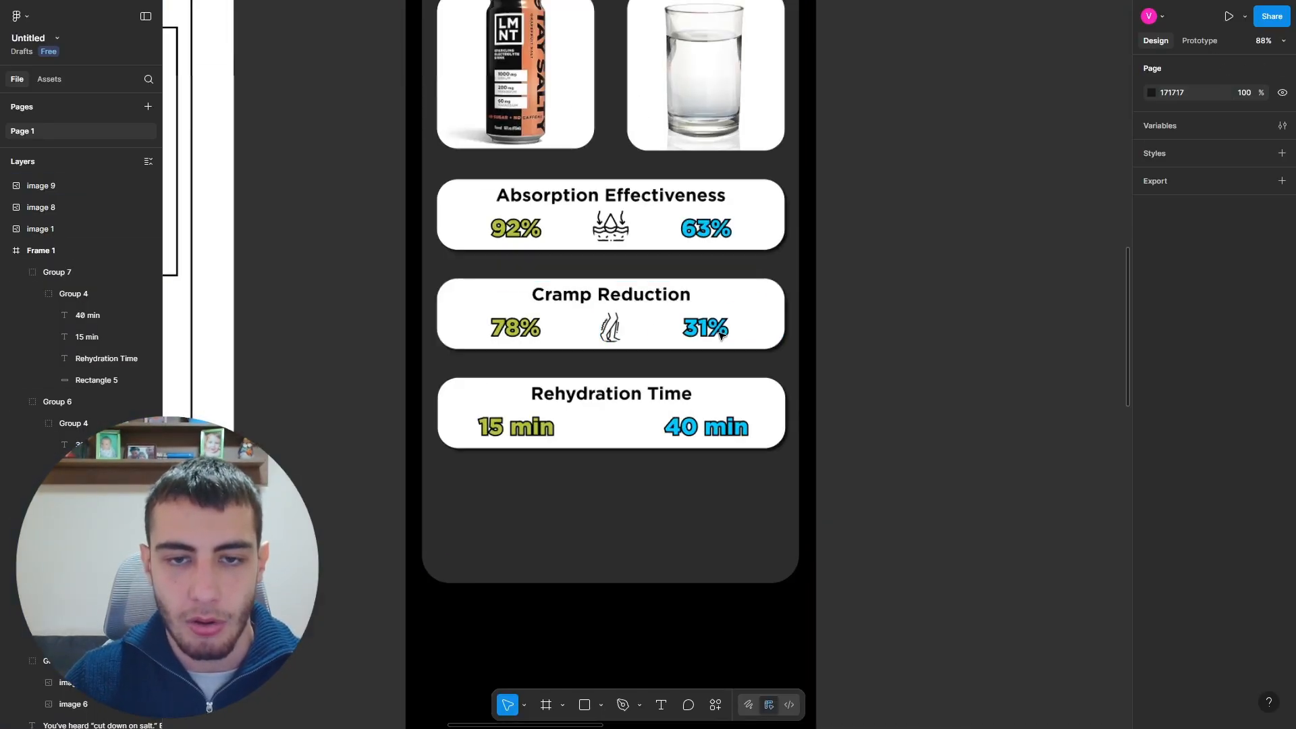
scroll(720, 334, "up", 5)
key("ctrl+v")
key("Escape")
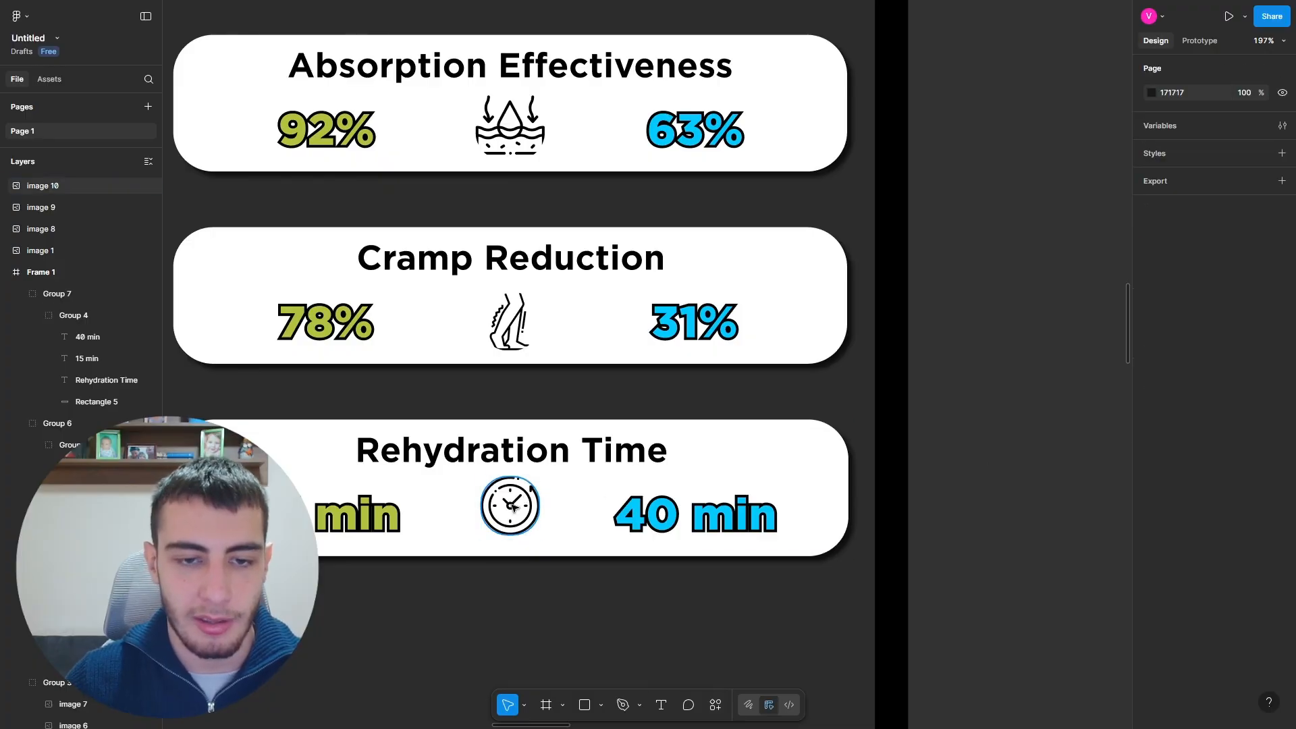
double_click(513, 508)
left_click_drag(513, 508, 516, 515)
scroll(796, 486, "down", 5)
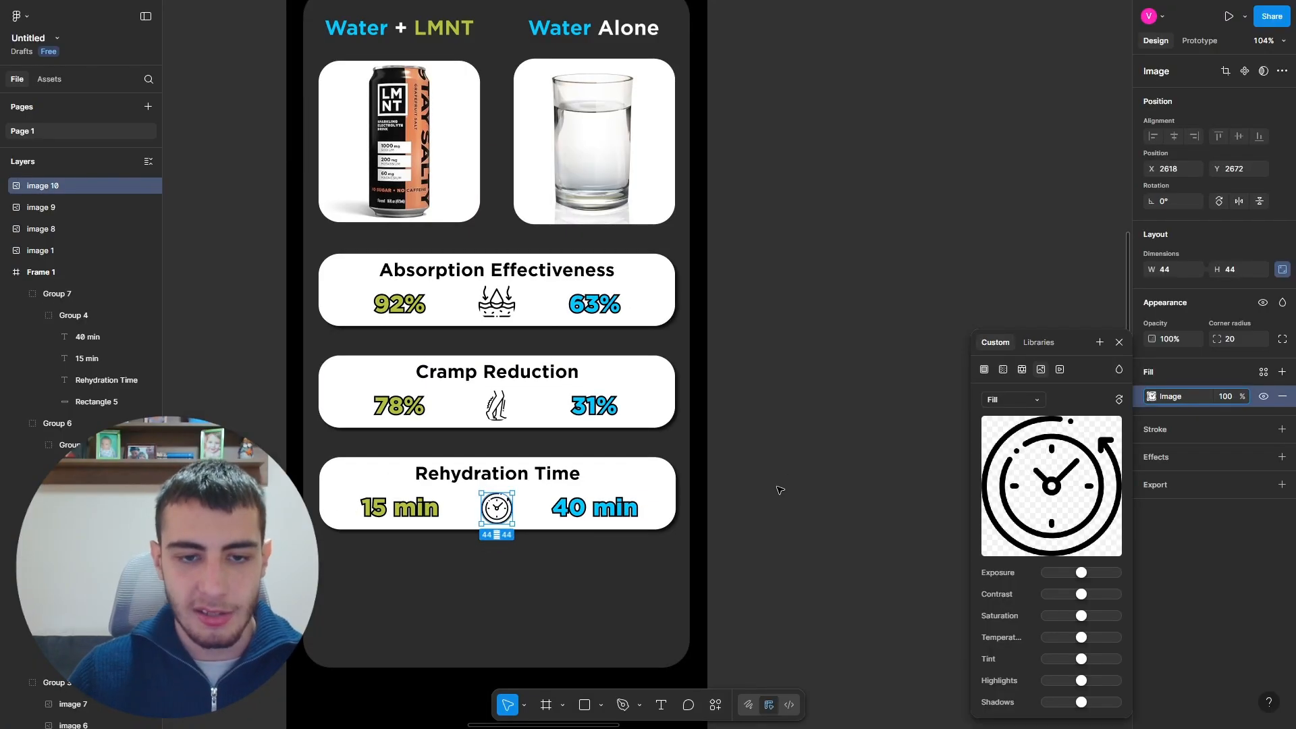
left_click(780, 490)
Step: Shorten the dark rounded comparison panel so its lower edge sits just below the Rehydration Time card
left_click(649, 620)
scroll(569, 582, "down", 1)
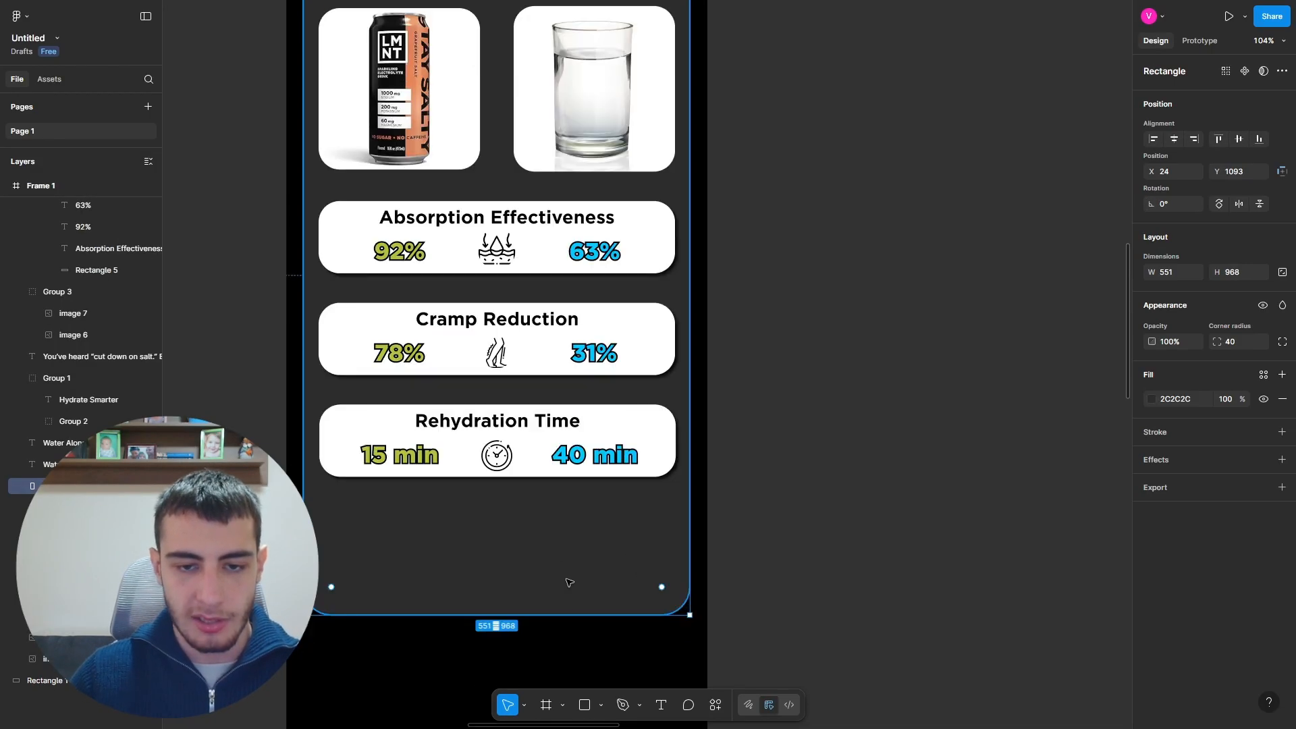
left_click_drag(575, 615, 576, 503)
left_click(706, 512)
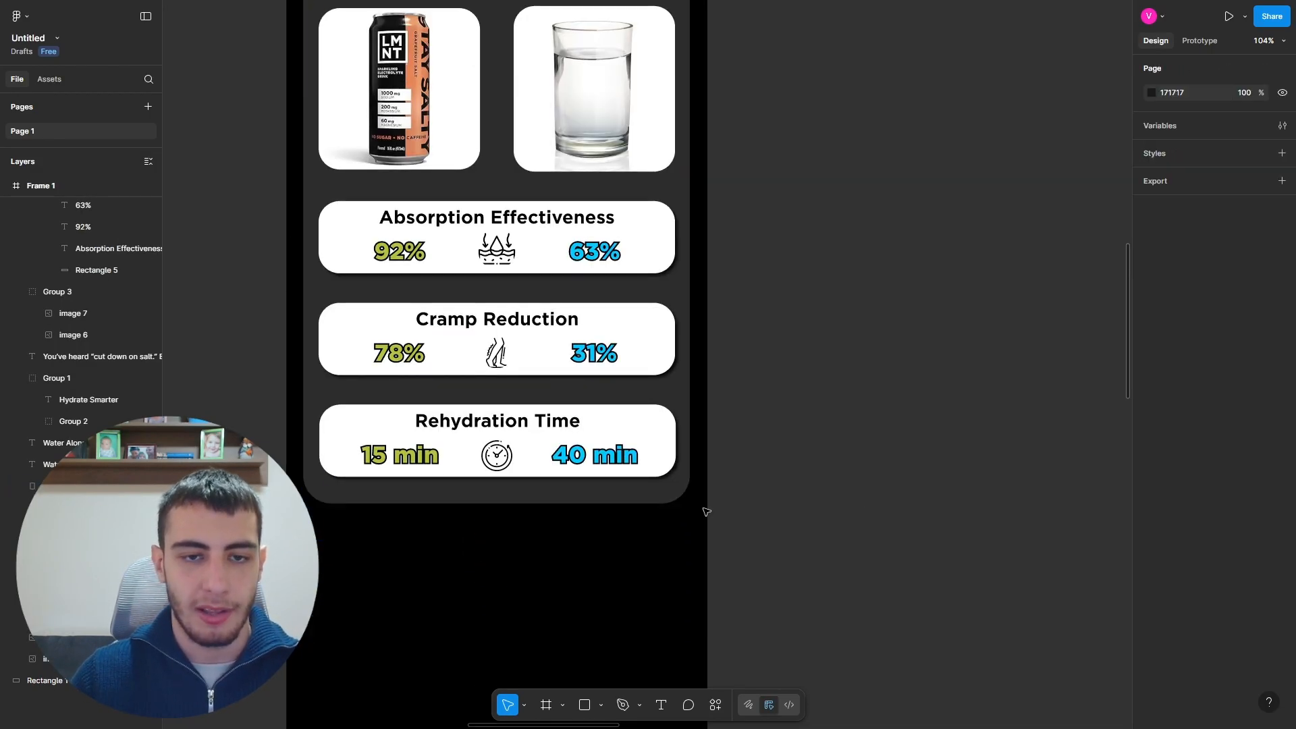
Step: Review the email design from the logo and hero image through the body text to the comparison cards
scroll(706, 512, "down", 3)
scroll(725, 500, "up", 3)
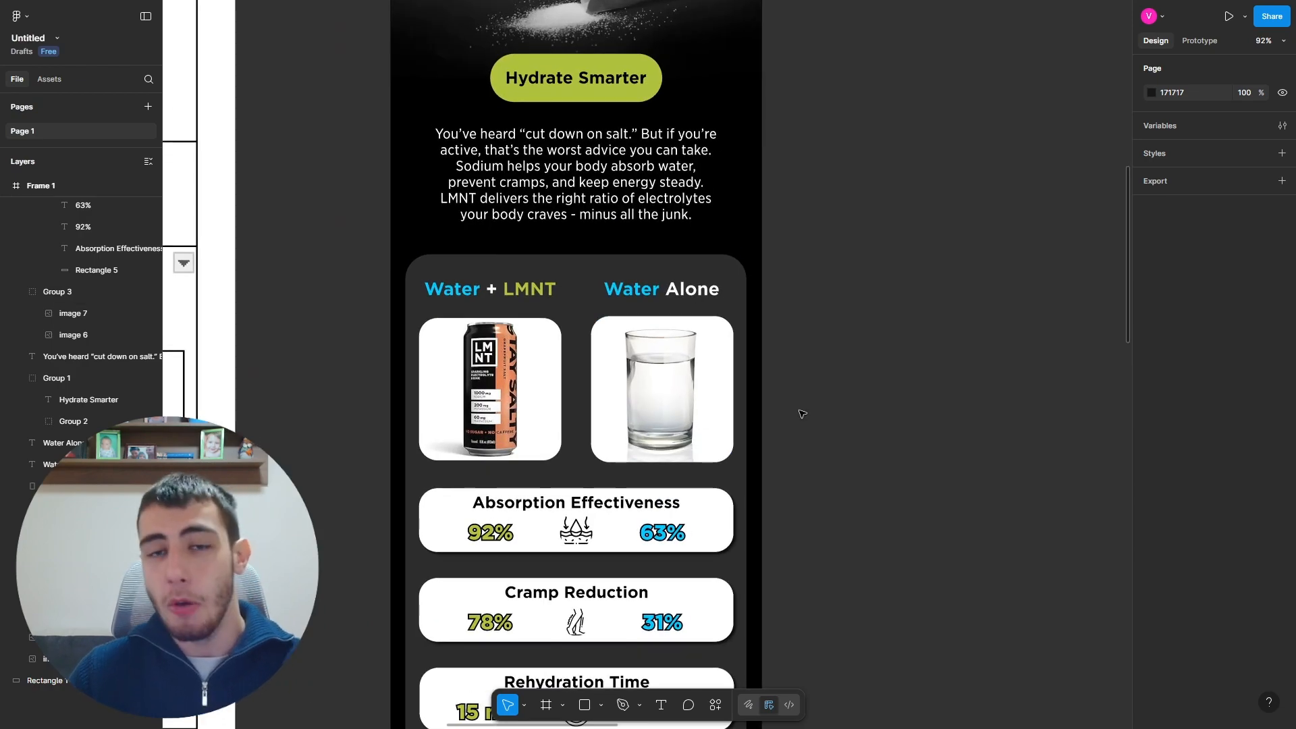
scroll(799, 413, "down", 3)
scroll(799, 413, "up", 10)
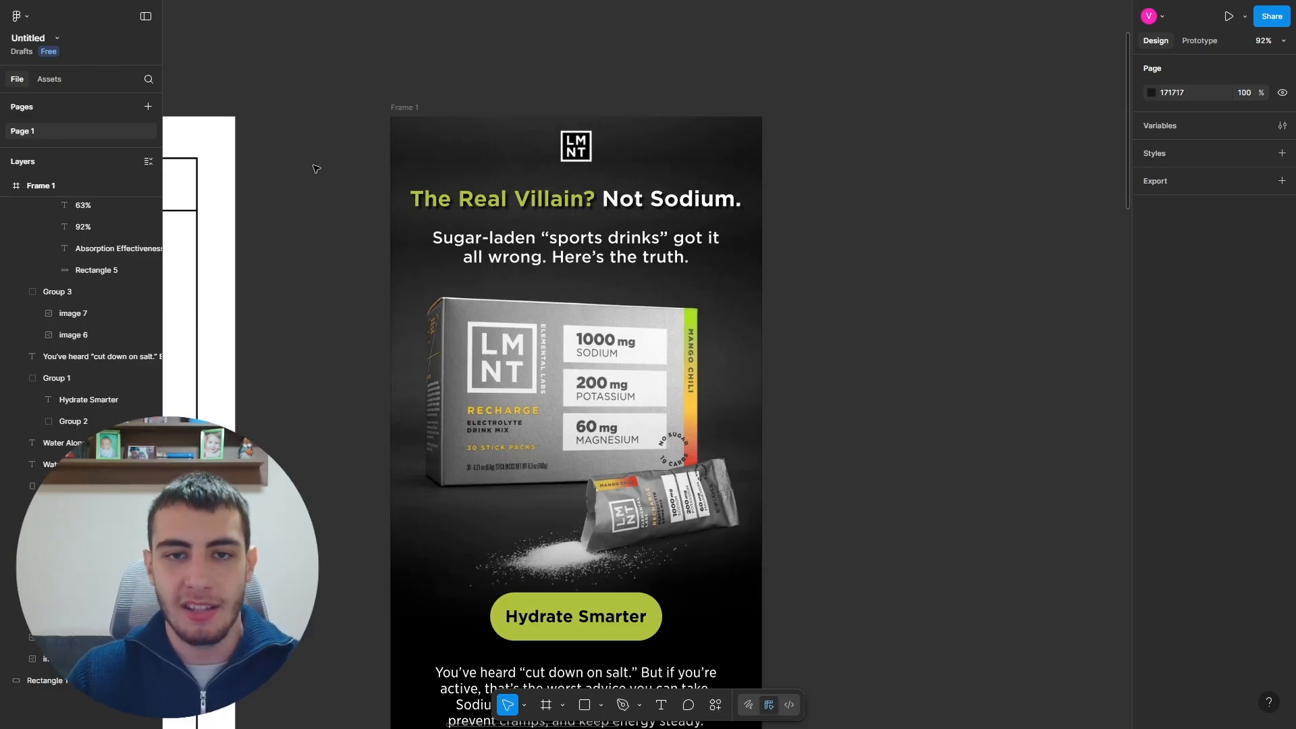
scroll(309, 197, "down", 6)
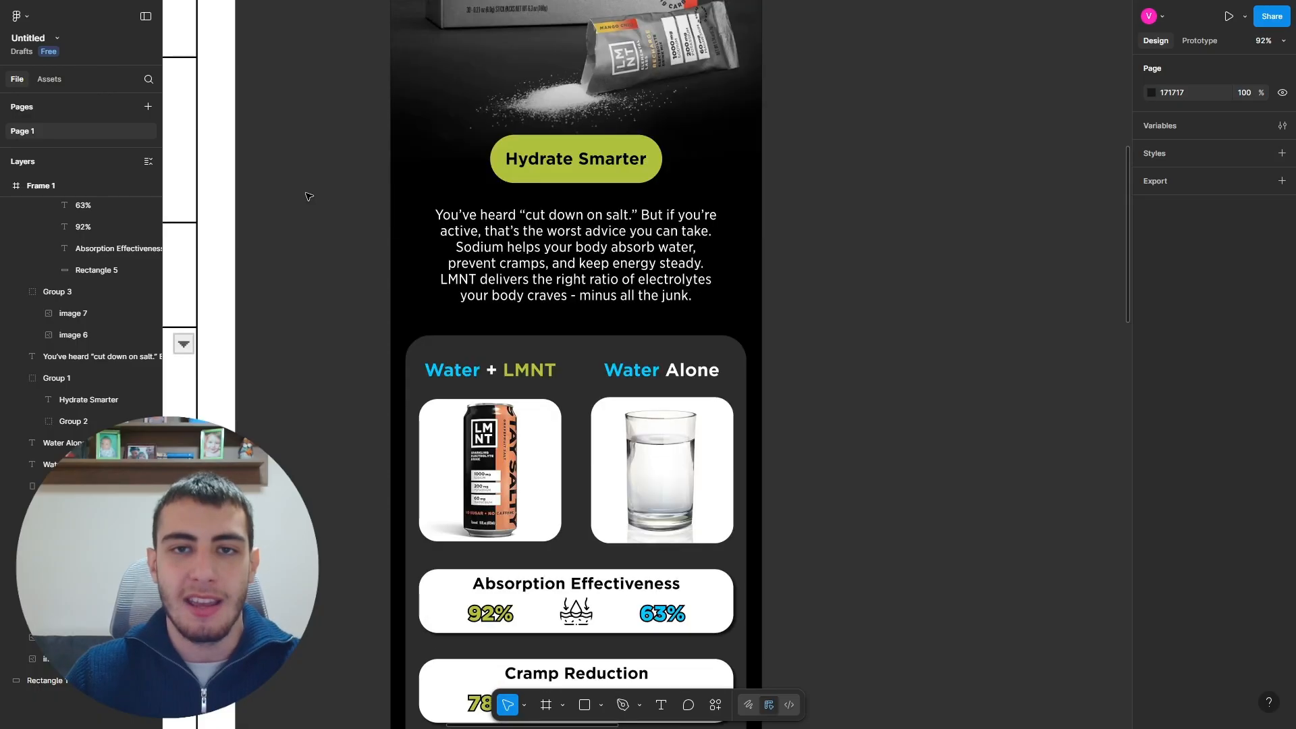
scroll(309, 215, "up", 6)
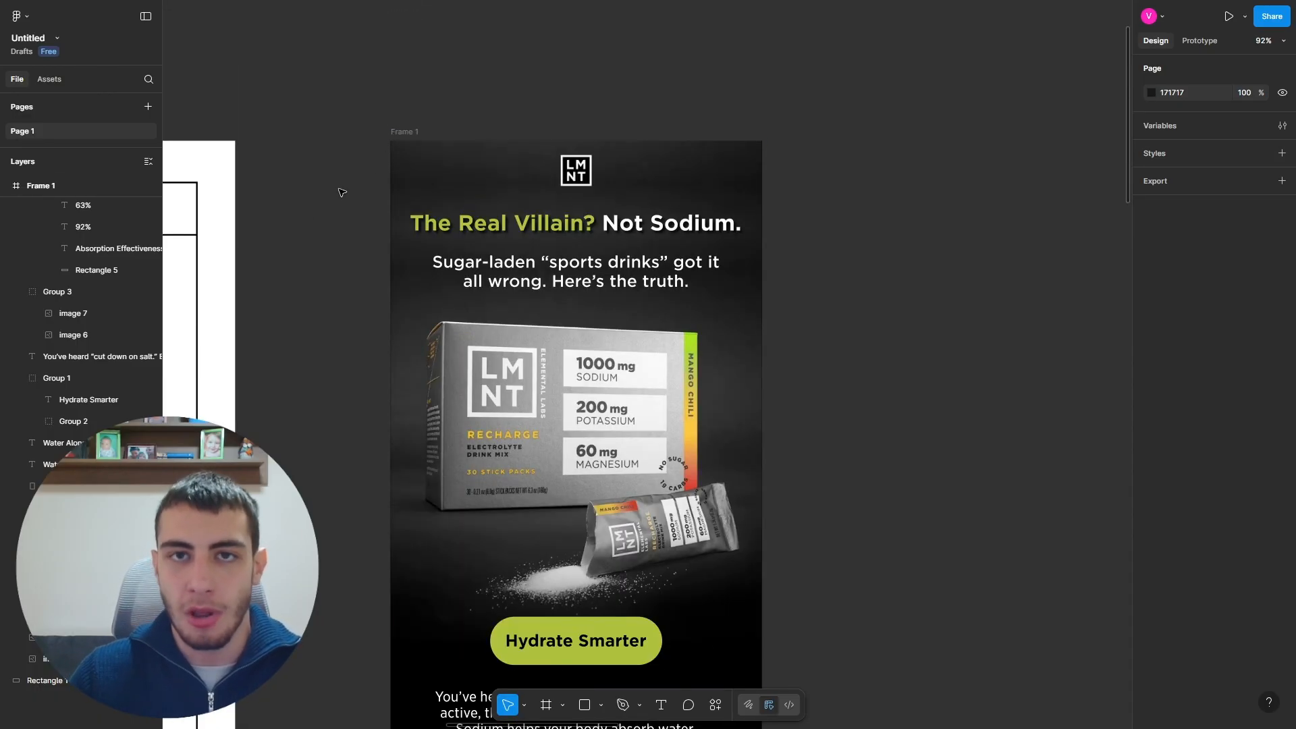
scroll(341, 193, "down", 6)
scroll(340, 192, "up", 3)
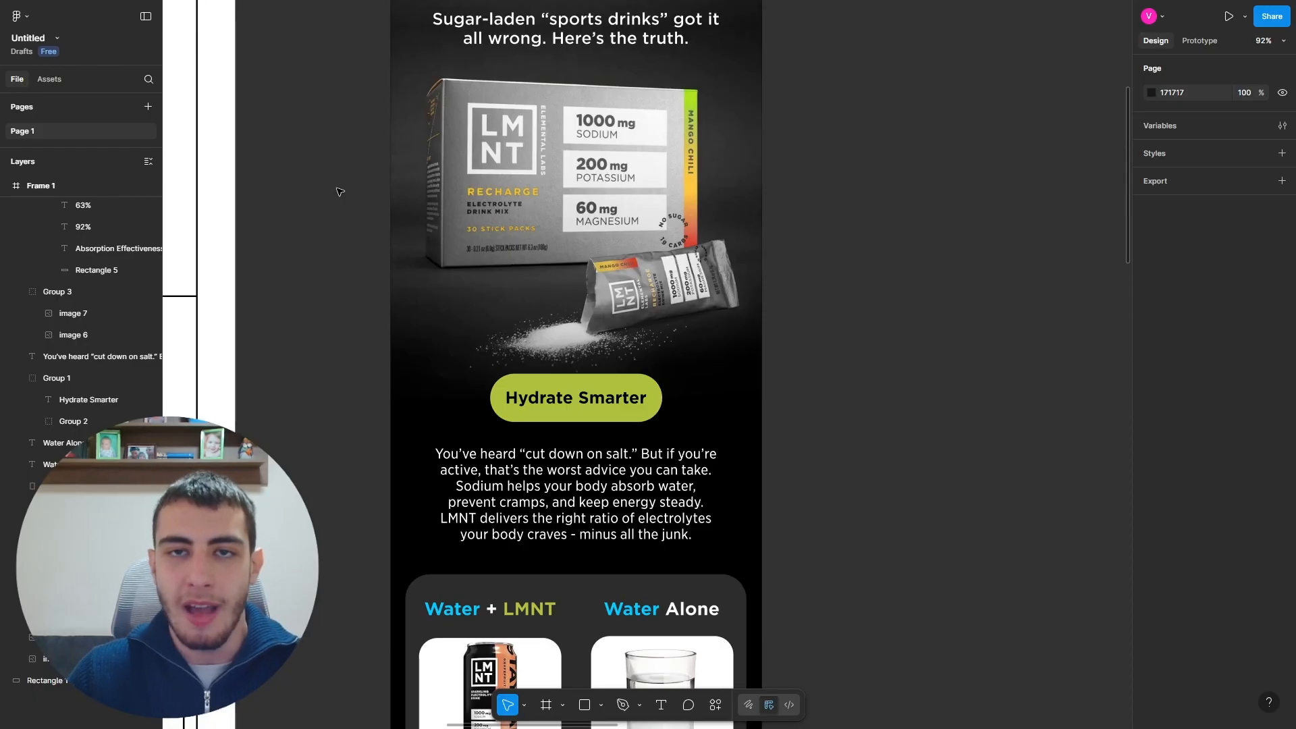
scroll(376, 207, "up", 3)
left_click(548, 325)
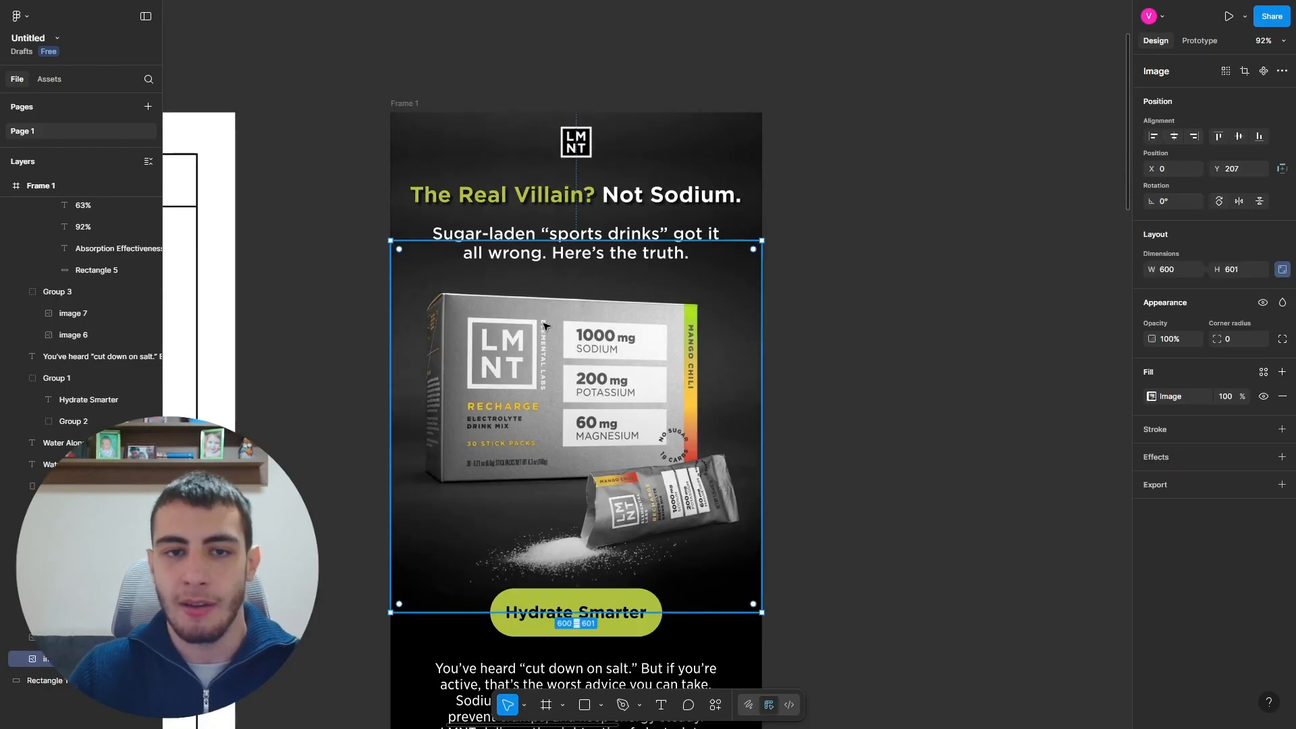
left_click(934, 333)
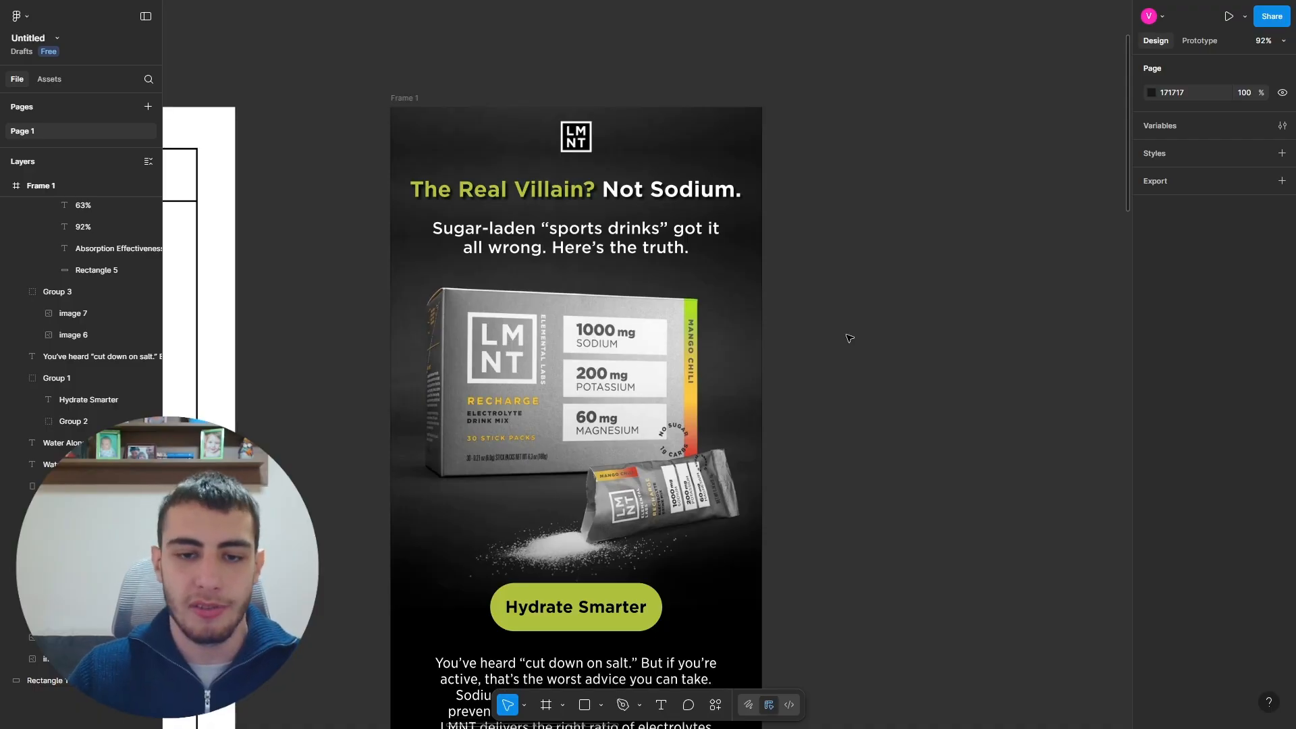
scroll(849, 338, "down", 5)
scroll(837, 340, "down", 4)
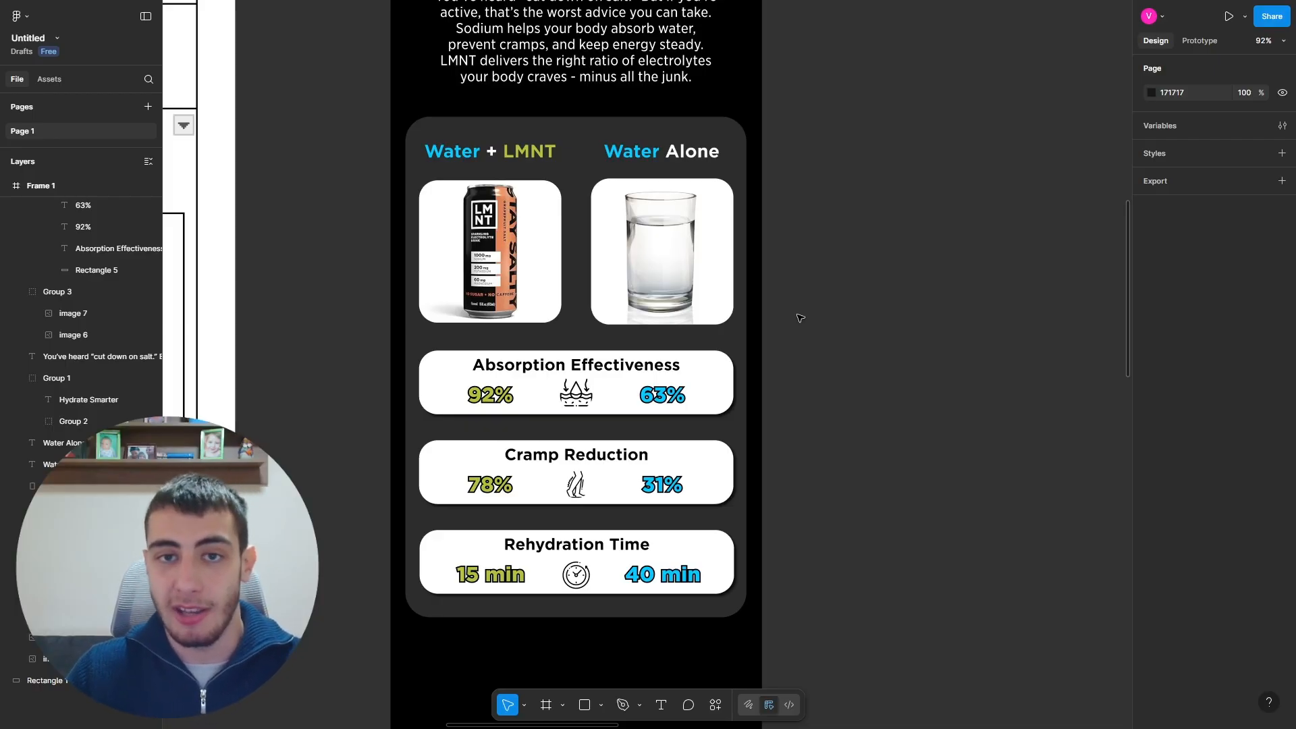
scroll(800, 318, "up", 2)
scroll(786, 301, "up", 2)
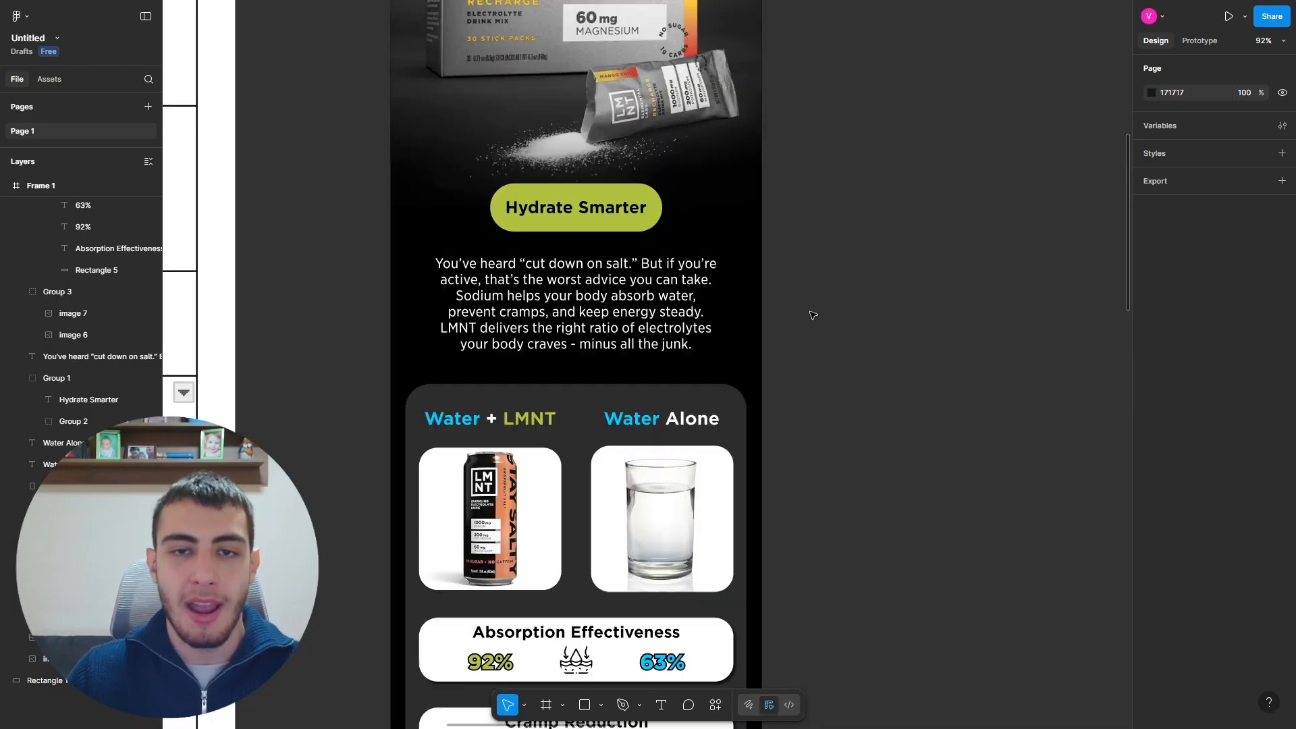
scroll(786, 310, "up", 2)
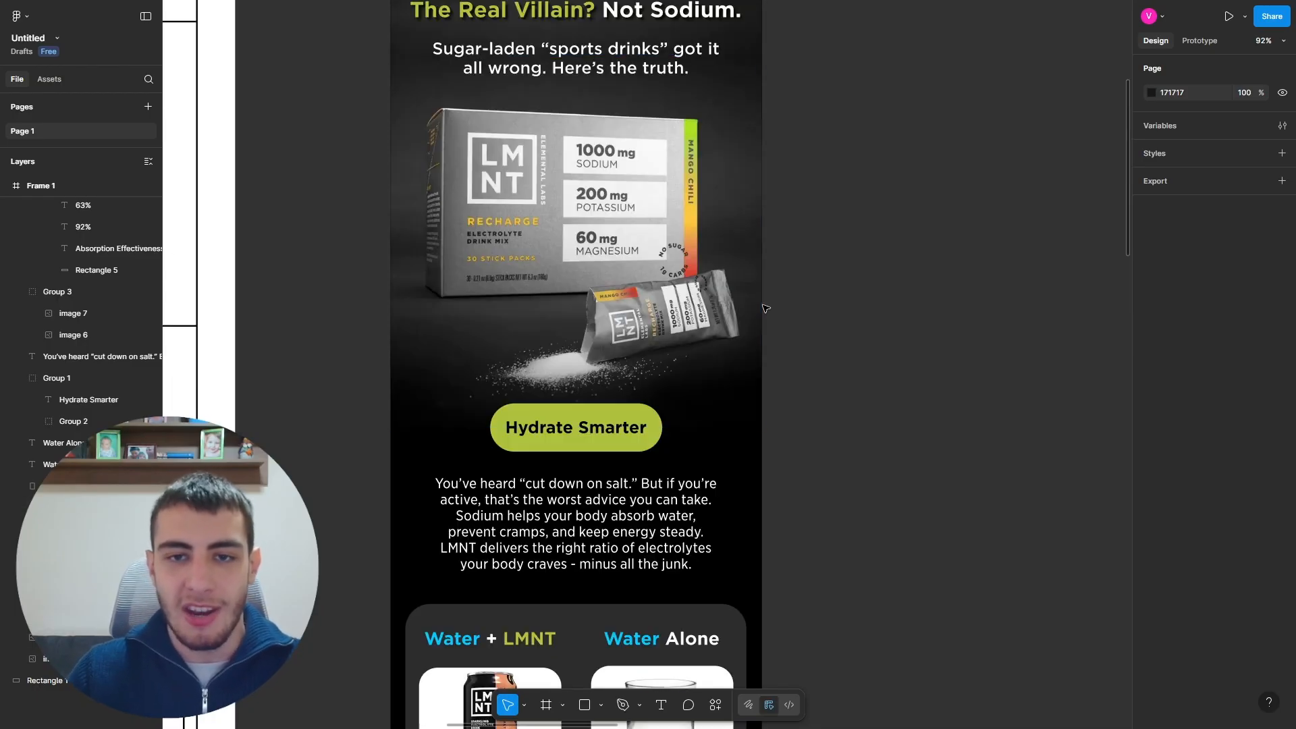
Step: Extend the email frame downward to a height of about 2855, keeping its width at 600
scroll(781, 304, "down", 5, "ctrl")
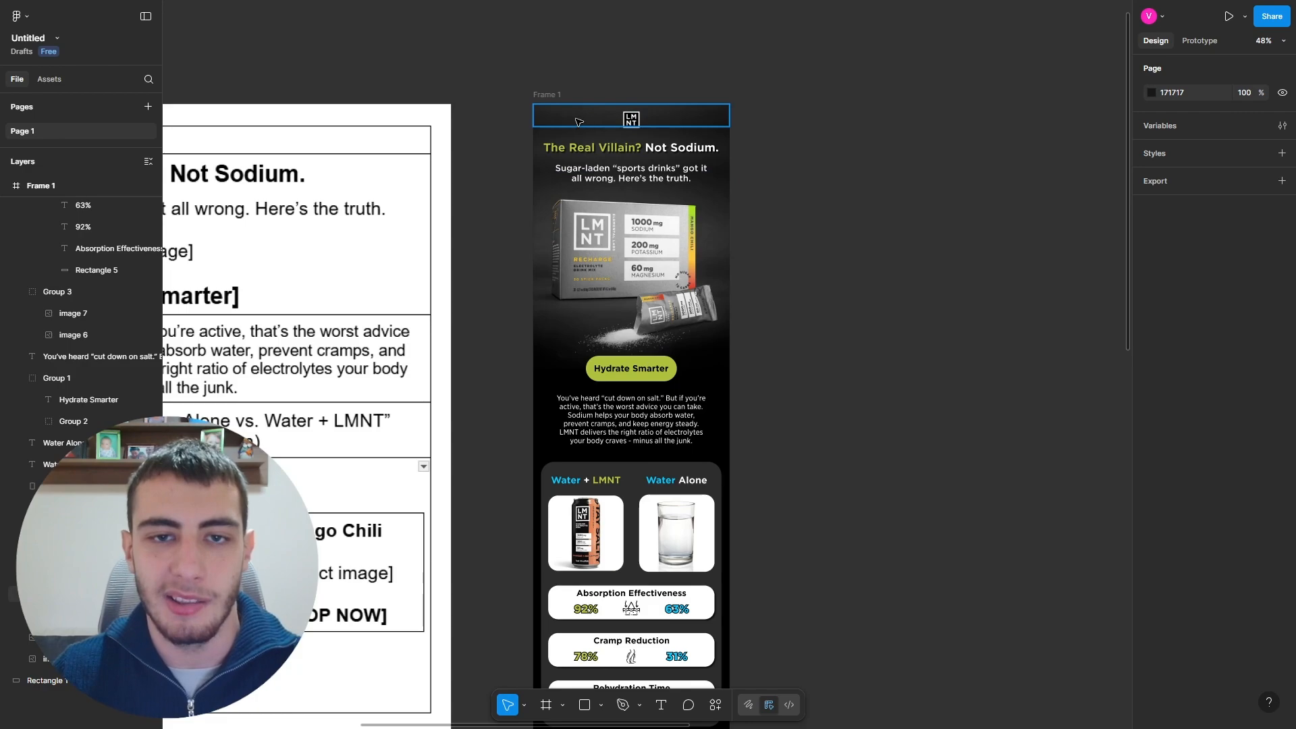
scroll(771, 184, "down", 5)
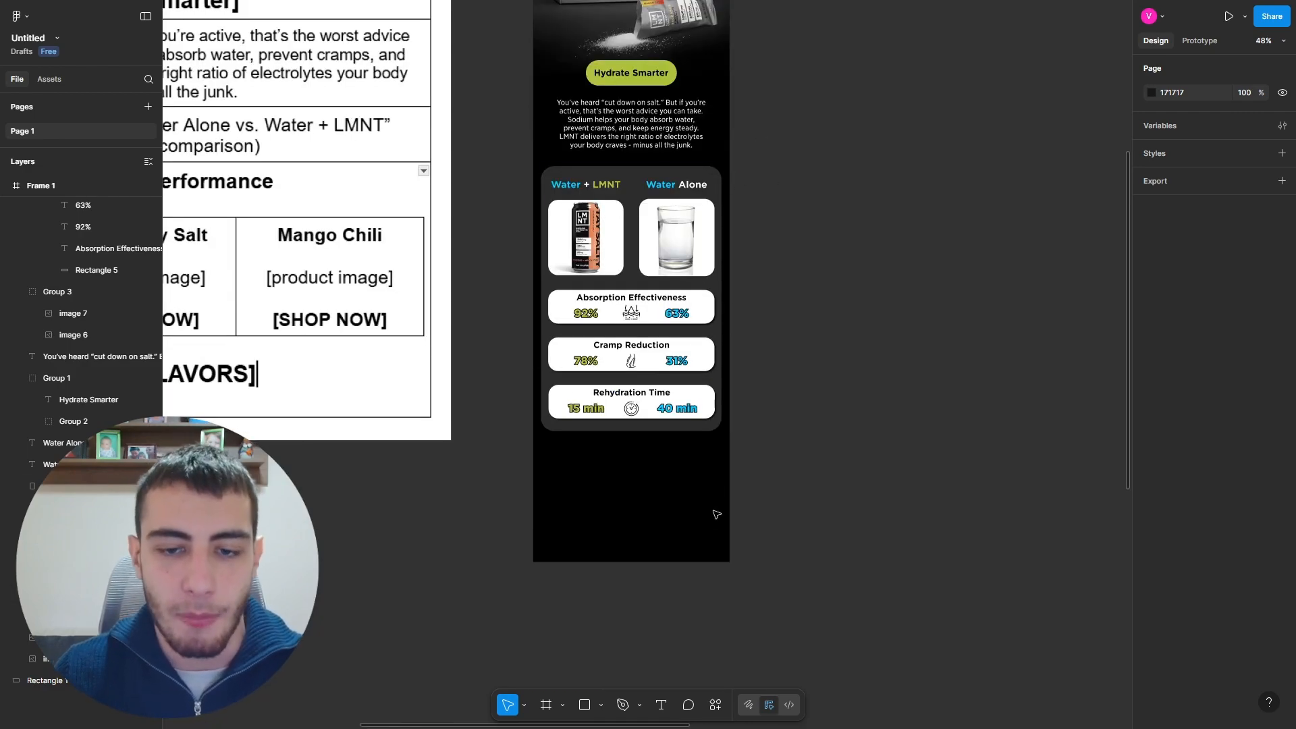
scroll(742, 405, "up", 4)
left_click(681, 115)
scroll(809, 134, "down", 3)
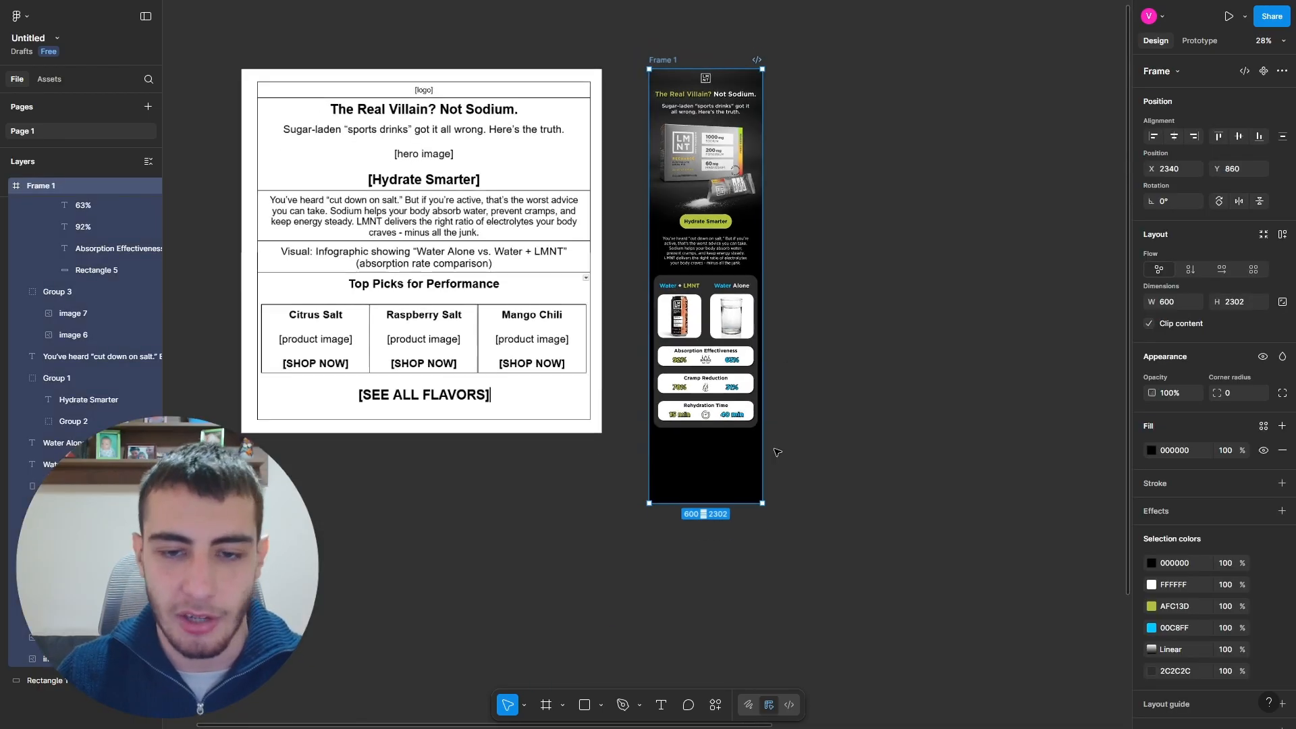
scroll(809, 133, "down", 2)
left_click_drag(709, 387, 708, 492)
Step: Add the white heading text "Top Picks for Performance" below the comparison panel, at about X 45 and Y 2004
scroll(771, 417, "up", 3)
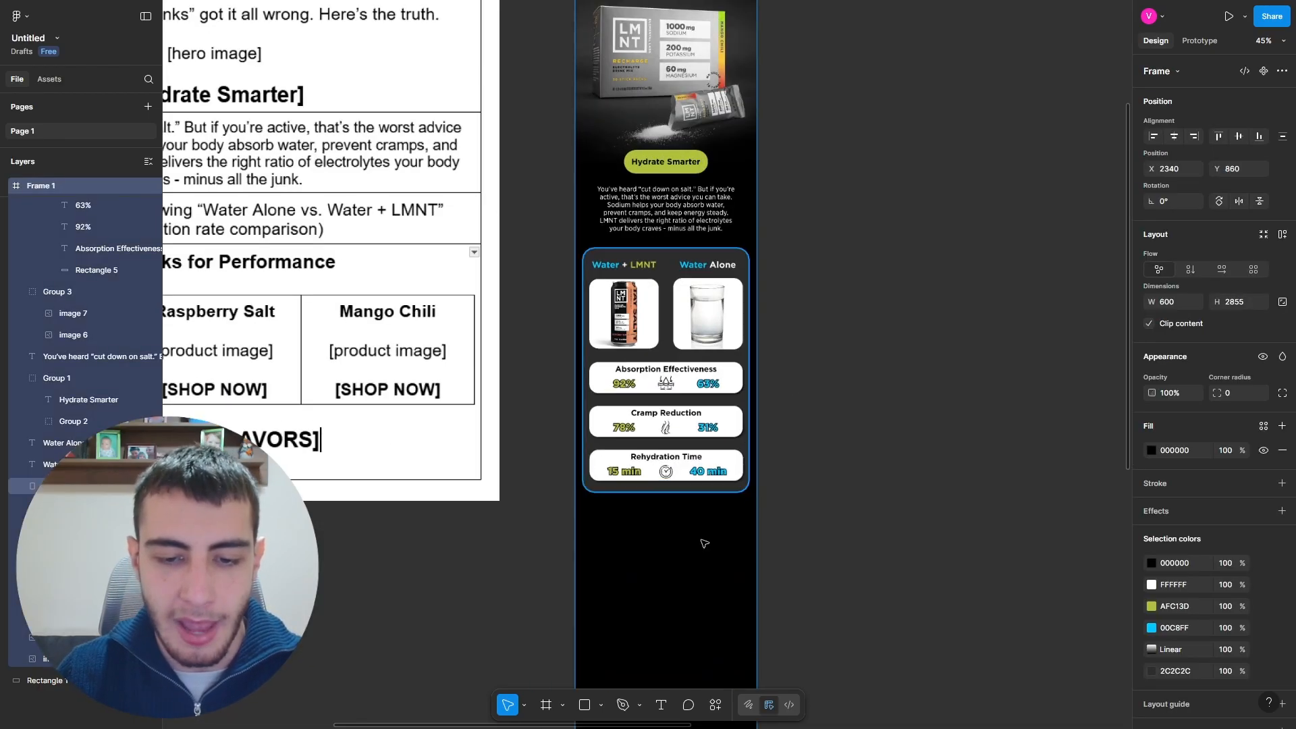
key("t")
left_click(658, 528)
type("Top Pic")
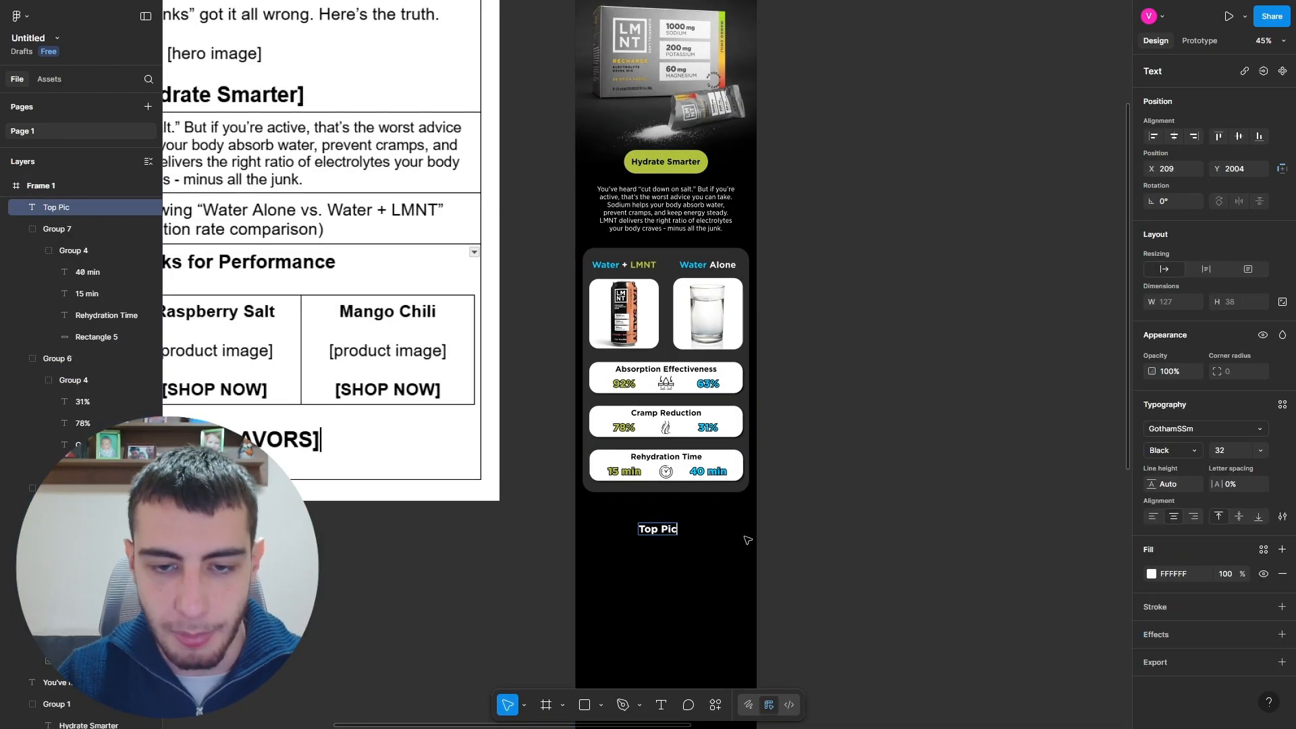
type("ks for Performance")
key("Escape")
scroll(686, 534, "up", 3)
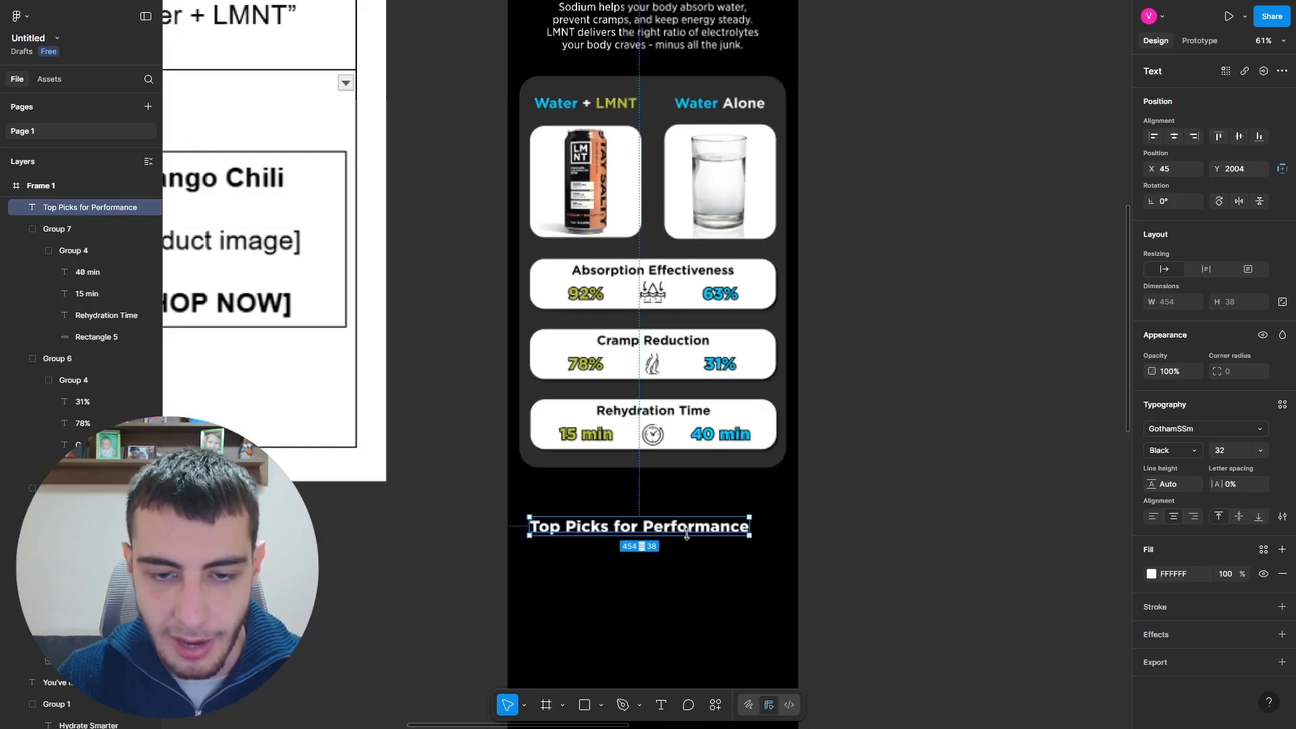
Step: Reposition the "Top Picks for Performance" heading closer below the comparison panel, centred horizontally at X 73, Y 1954
scroll(686, 534, "up", 3)
left_click_drag(645, 524, 664, 491)
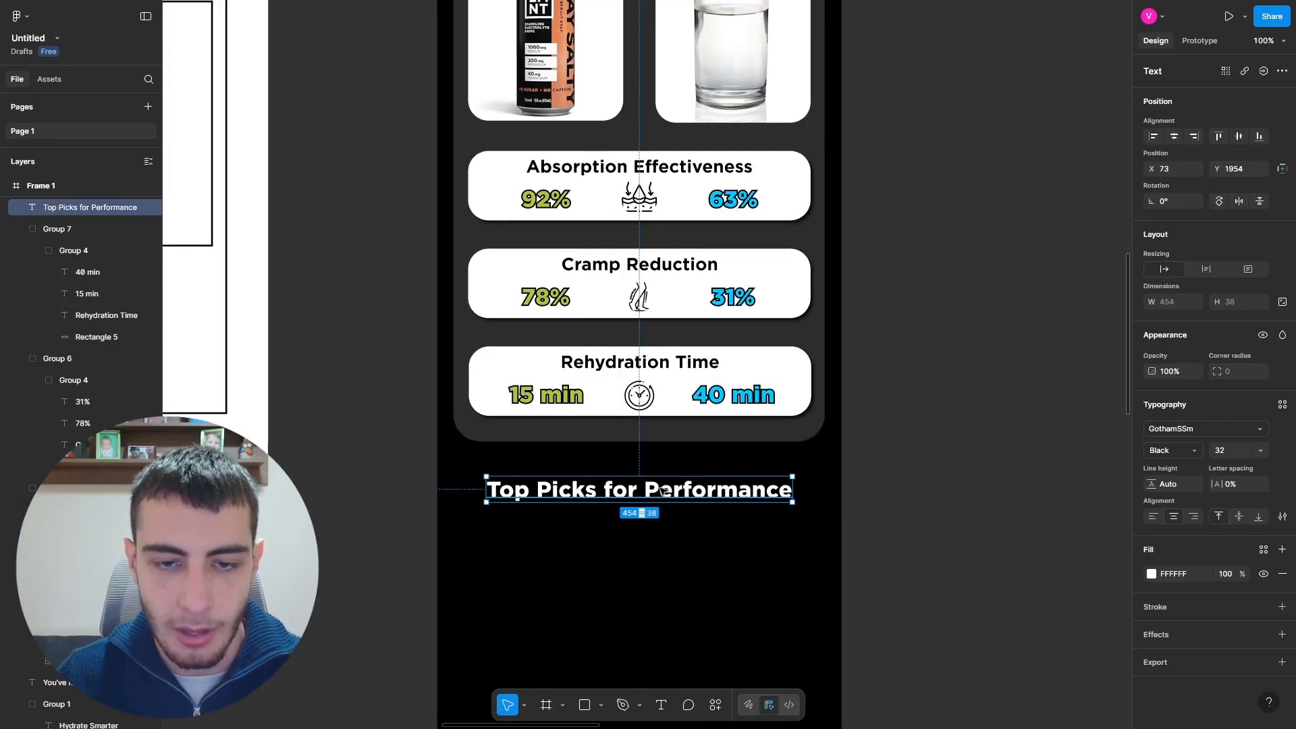
left_click(871, 486)
Step: Draw a grey rectangle about 206 by 270 below the heading and place two copies beside it
scroll(870, 486, "down", 3)
key("r")
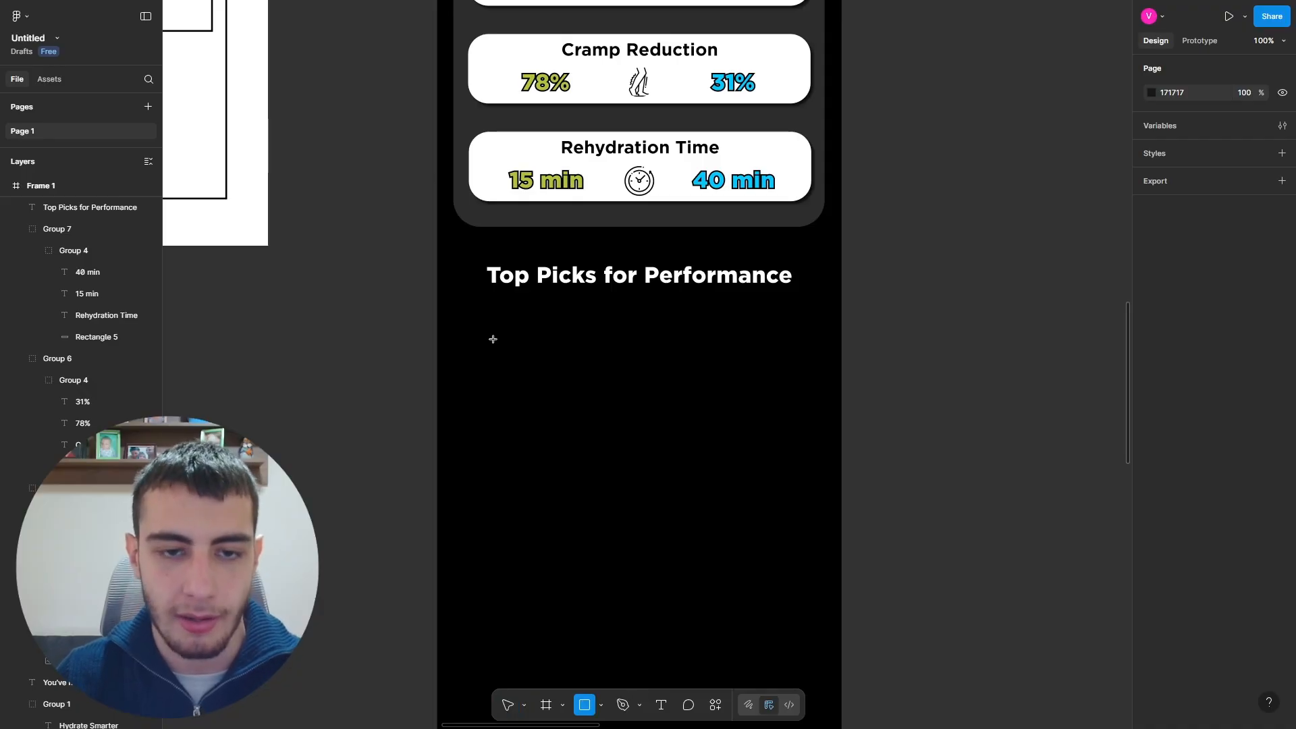
left_click_drag(493, 339, 632, 521)
mouse_move(607, 443)
left_mouse_down()
mouse_move(553, 439)
mouse_move(711, 411)
mouse_move(946, 403)
mouse_move(917, 414)
left_mouse_up()
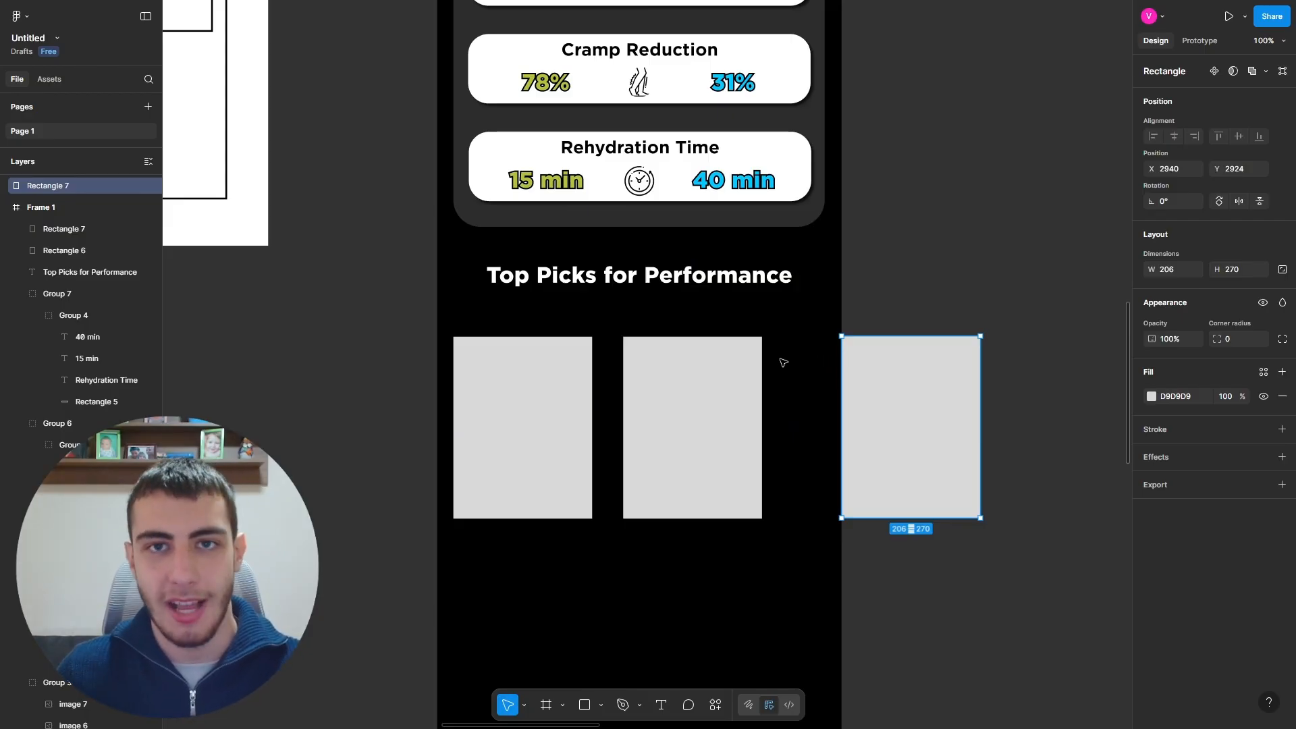
Step: Set the width of the leftmost grey rectangle to 200
scroll(708, 351, "up", 2)
scroll(706, 347, "up", 15)
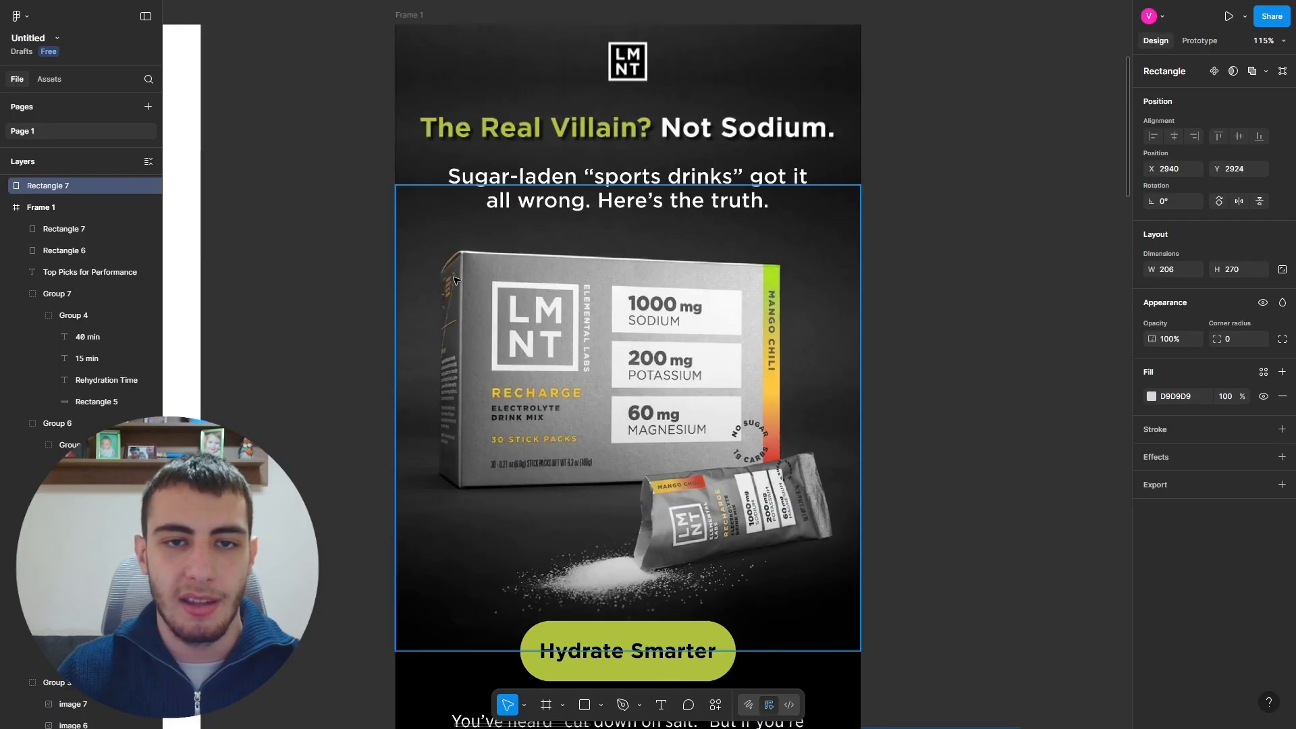
scroll(454, 280, "down", 5)
scroll(630, 428, "down", 10)
scroll(591, 432, "up", 5)
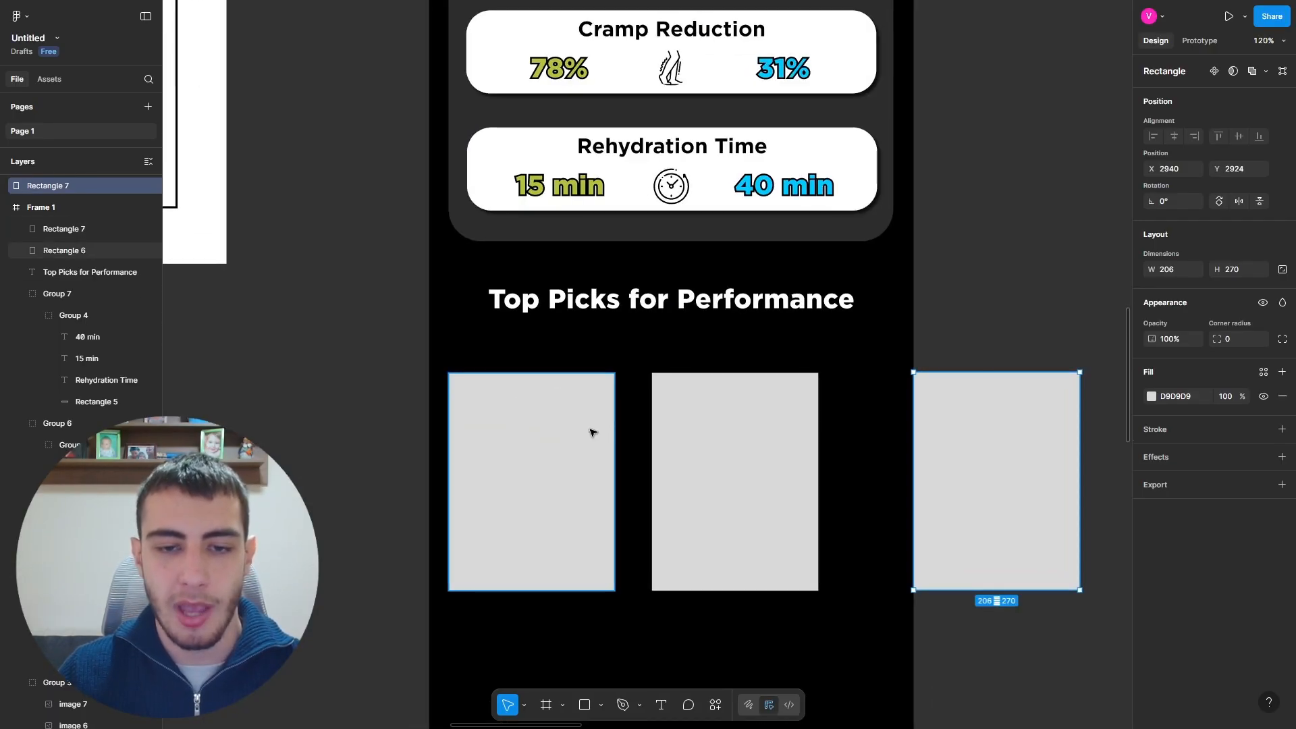
left_click(591, 433)
left_click(1171, 271)
type("200")
key("Return")
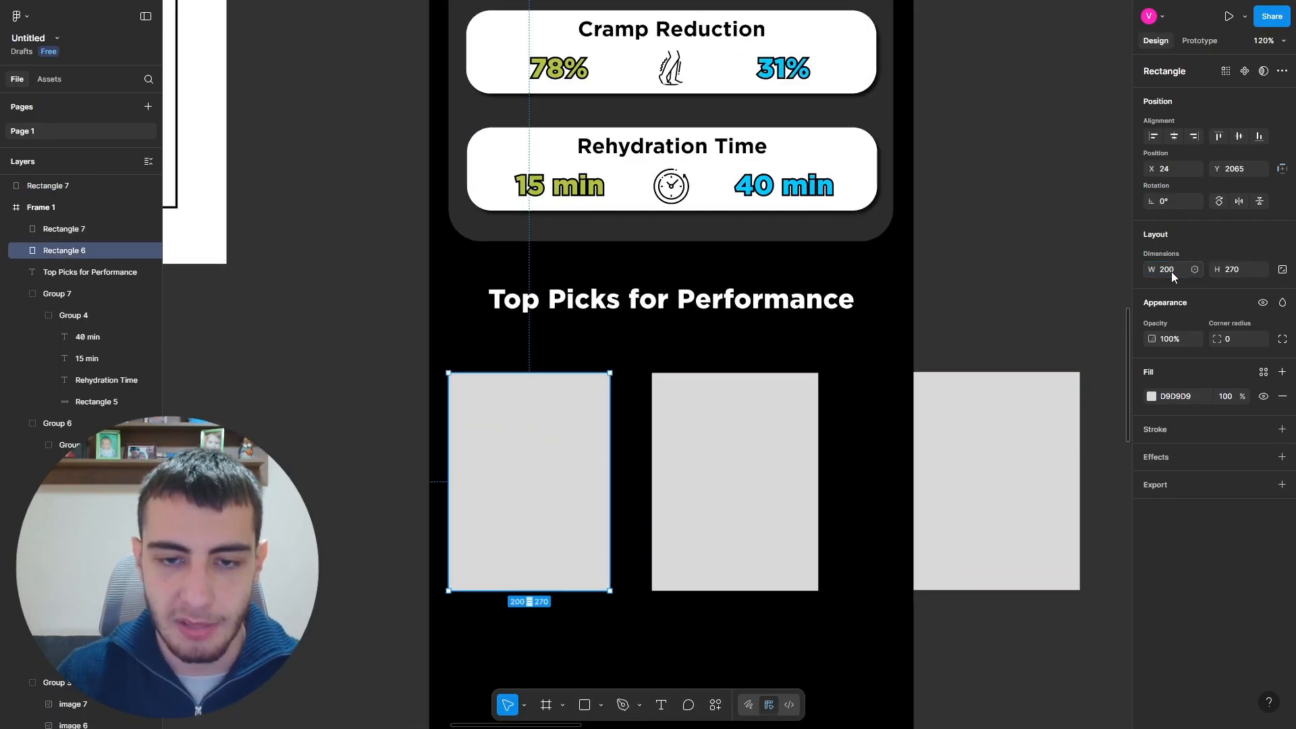
Step: Try the leftmost rectangle at X 33 with a width of 150, and undo the width change
left_click_drag(495, 535, 729, 506)
key("Delete")
left_click_drag(536, 480, 560, 482)
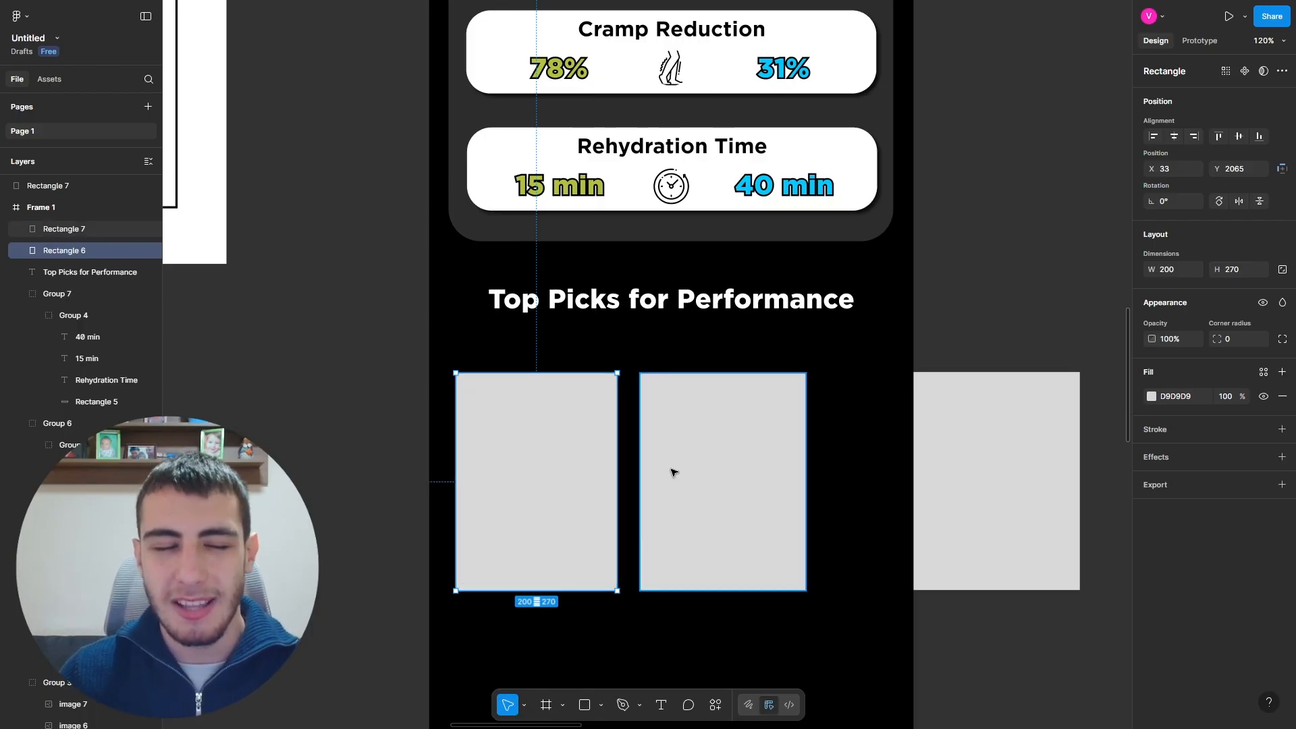
type("0")
key("Return")
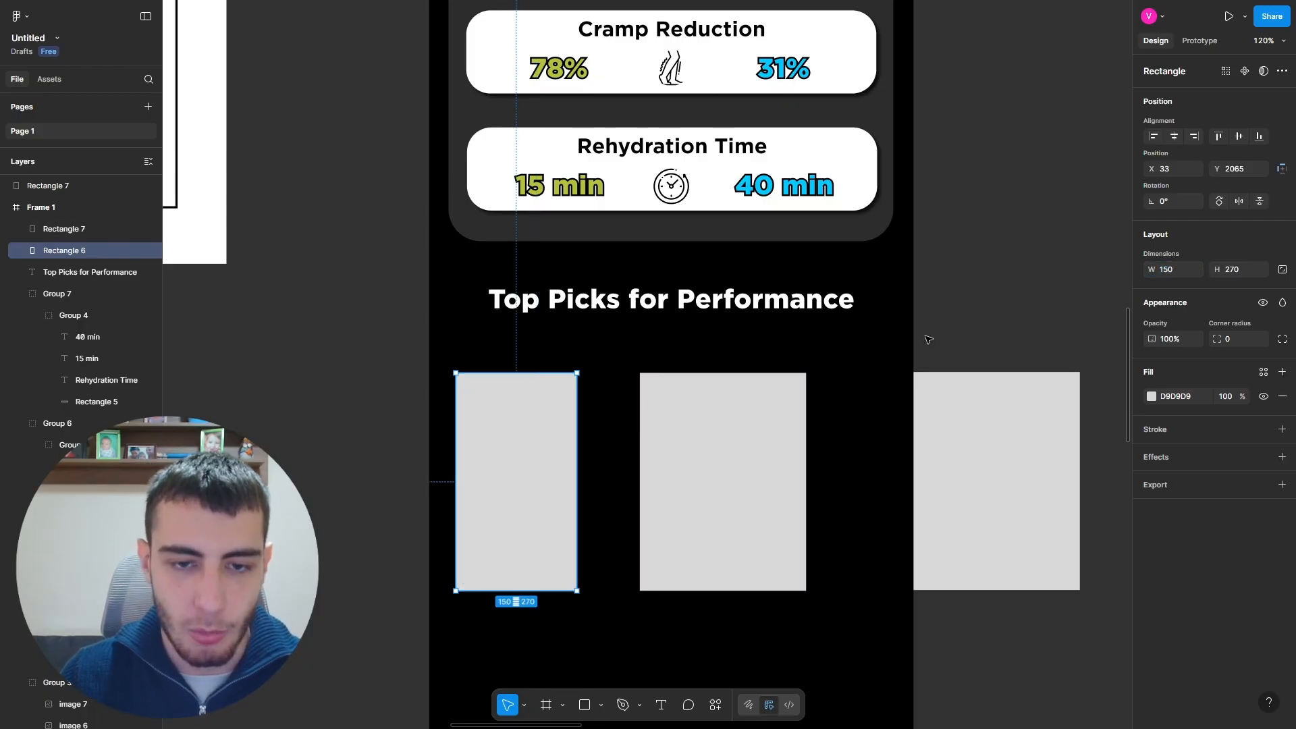
mouse_move(525, 484)
left_mouse_down()
mouse_move(561, 486)
mouse_move(540, 483)
left_mouse_up()
key("ctrl+z")
key("ctrl+z")
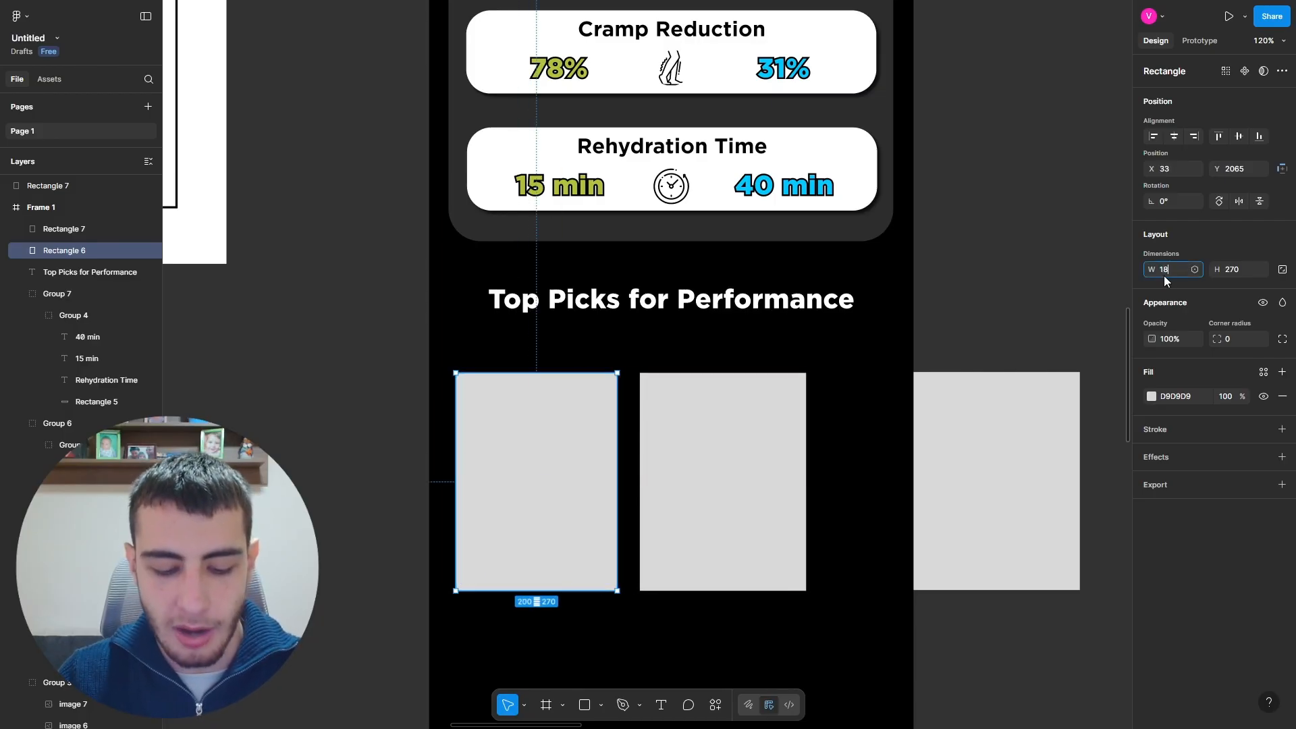
Step: Set the leftmost rectangle's width to 180 and delete the two wider copies
key("Return")
left_click(743, 461)
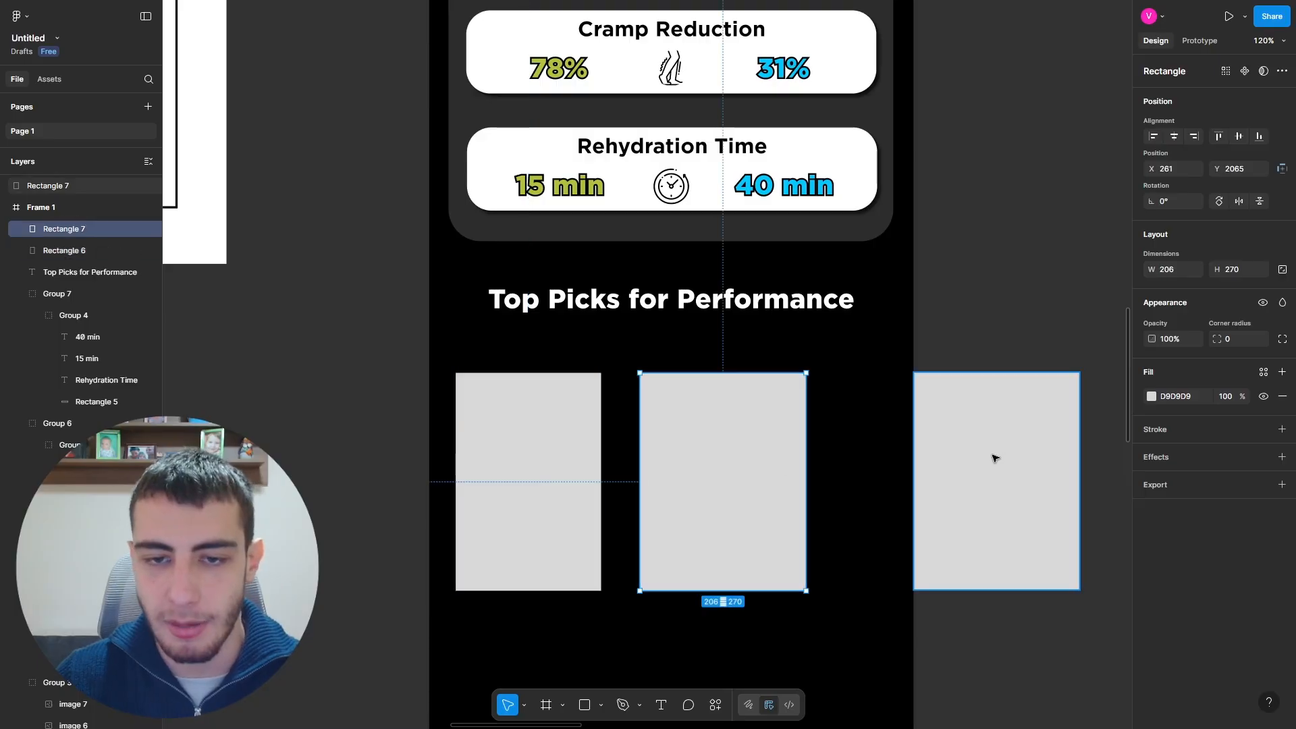
left_click(1000, 458, "shift")
key("Delete")
Step: Duplicate the 180-wide rectangle twice and arrange the three cards in a level row at Y 2065, spaced about 15 apart
left_click_drag(494, 472, 643, 466)
left_click_drag(645, 466, 796, 457)
left_click_drag(545, 466, 533, 465)
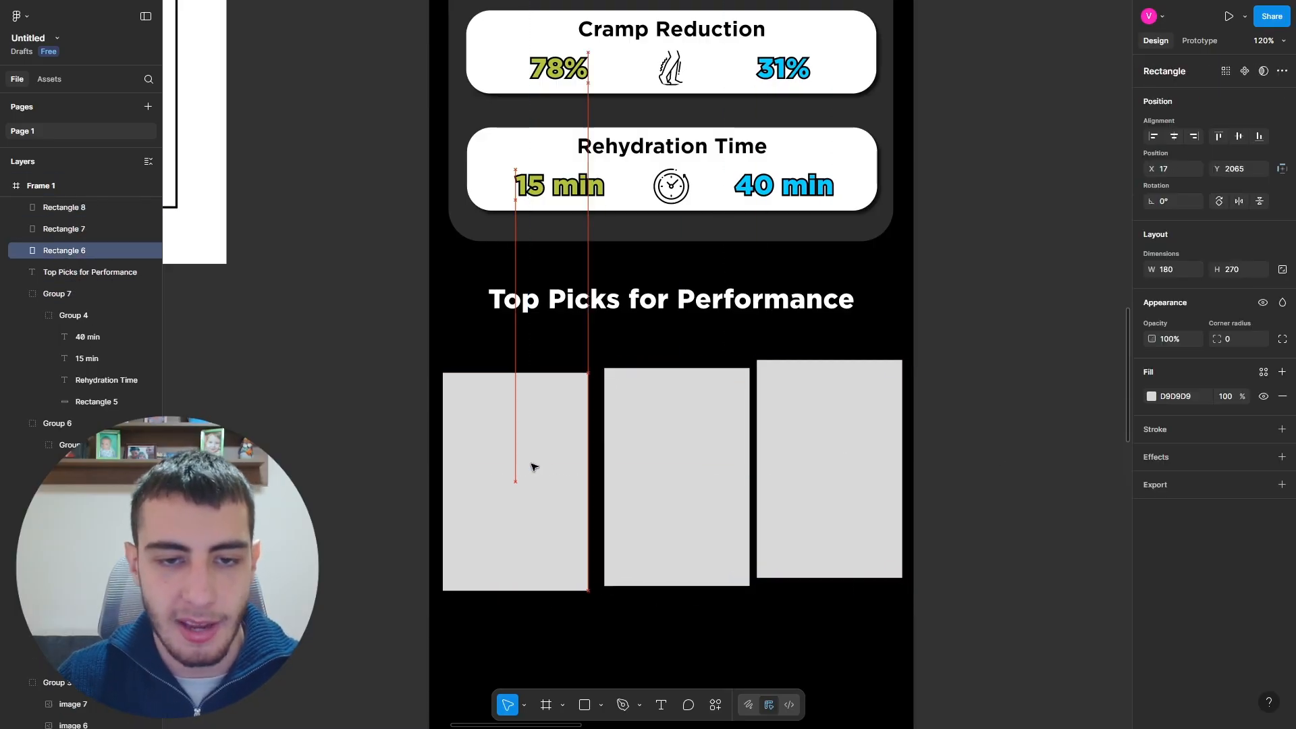
left_click_drag(652, 468, 668, 465)
left_click_drag(829, 466, 831, 476)
left_click(949, 484)
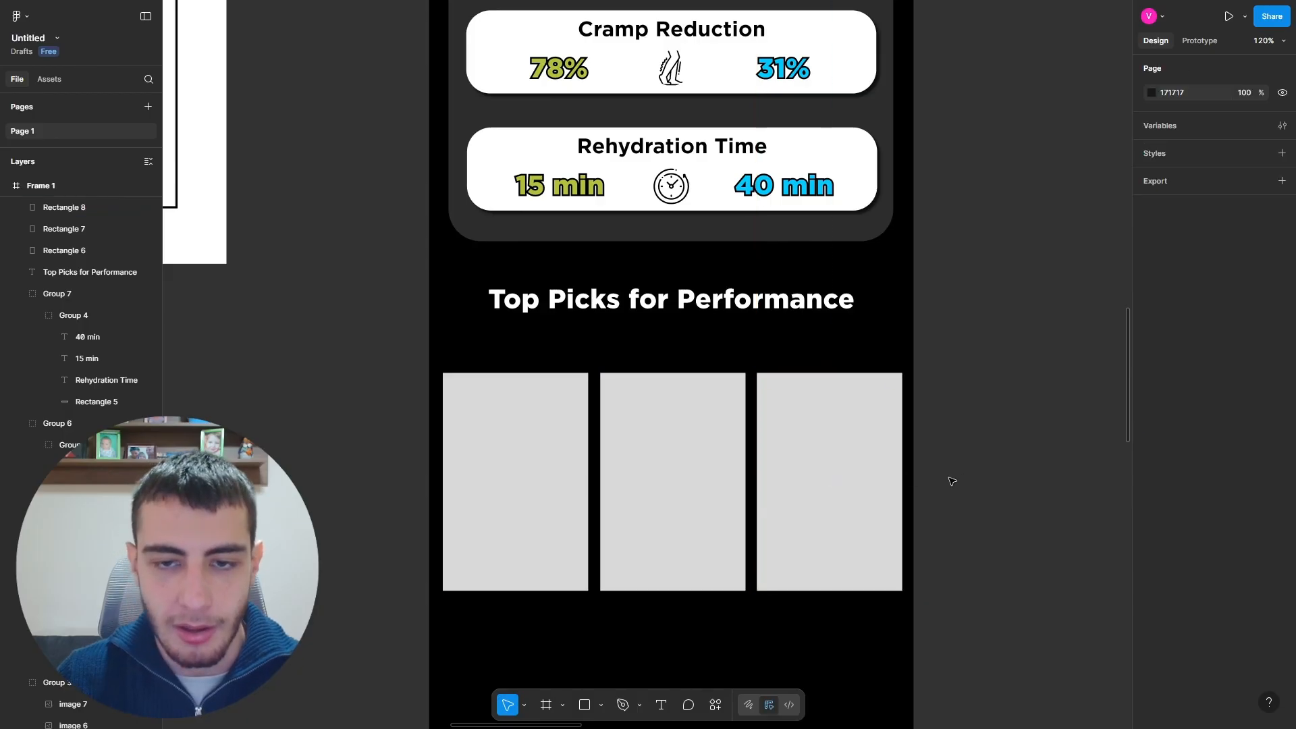
Step: Check the spacing of the three product cards and compare the row with the product layout in the brief
left_click(538, 434)
left_click(692, 450, "shift")
left_click(830, 439, "shift")
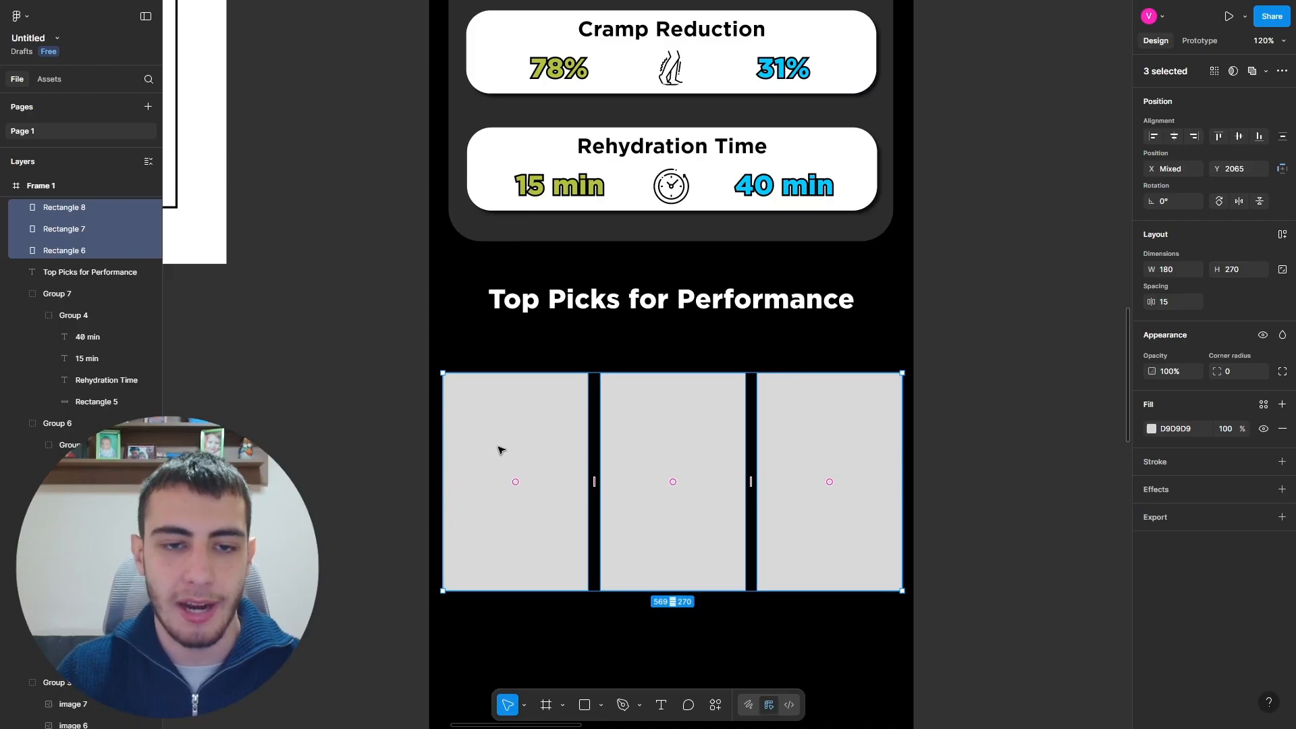
scroll(509, 436, "down", 5)
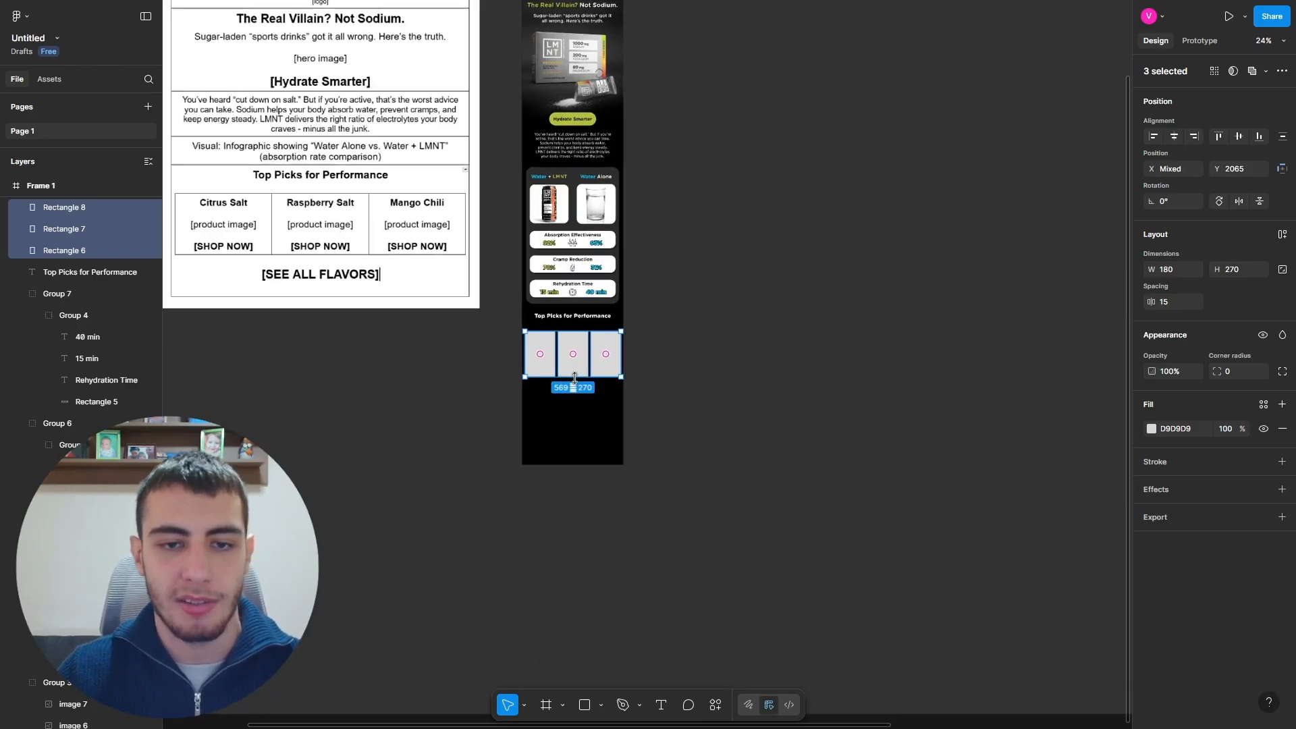
scroll(708, 401, "up", 4)
scroll(708, 401, "up", 1)
left_click(776, 371)
scroll(733, 360, "up", 2)
left_click(411, 362, "shift")
left_click(537, 362, "shift")
left_click(695, 362, "shift")
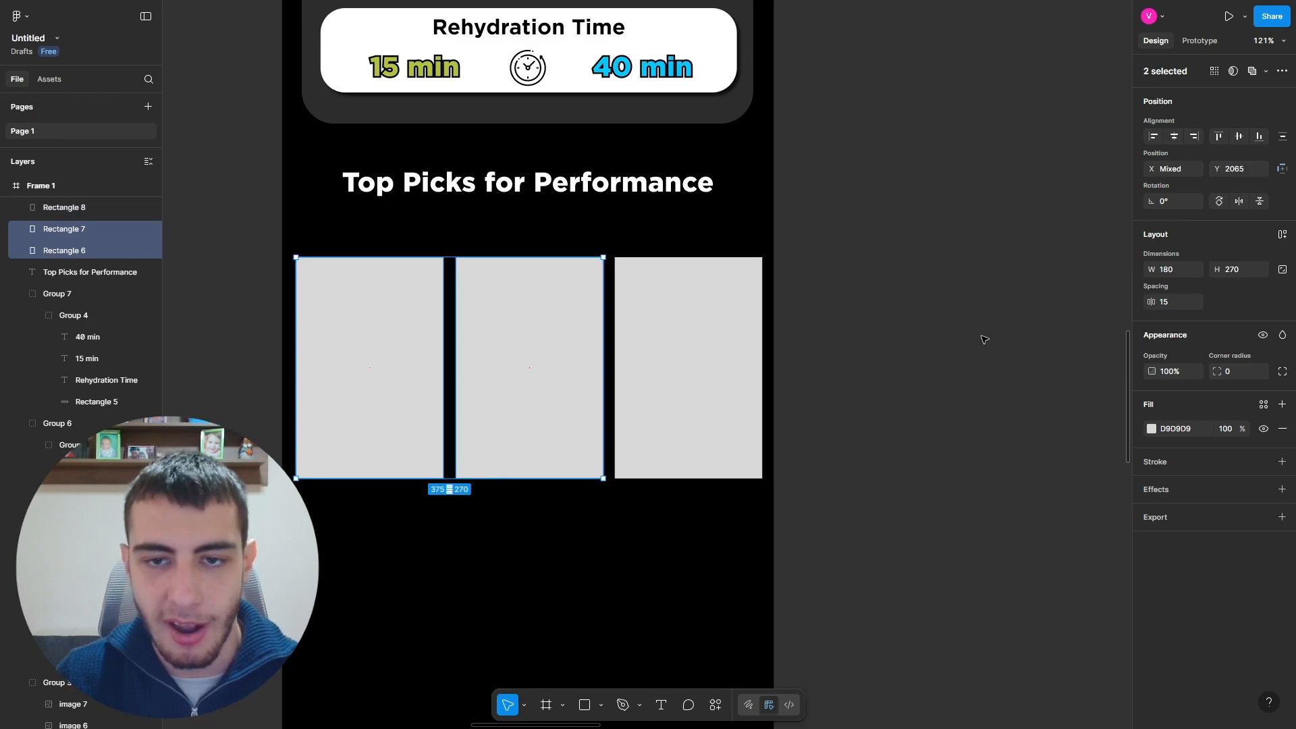
left_click(858, 369)
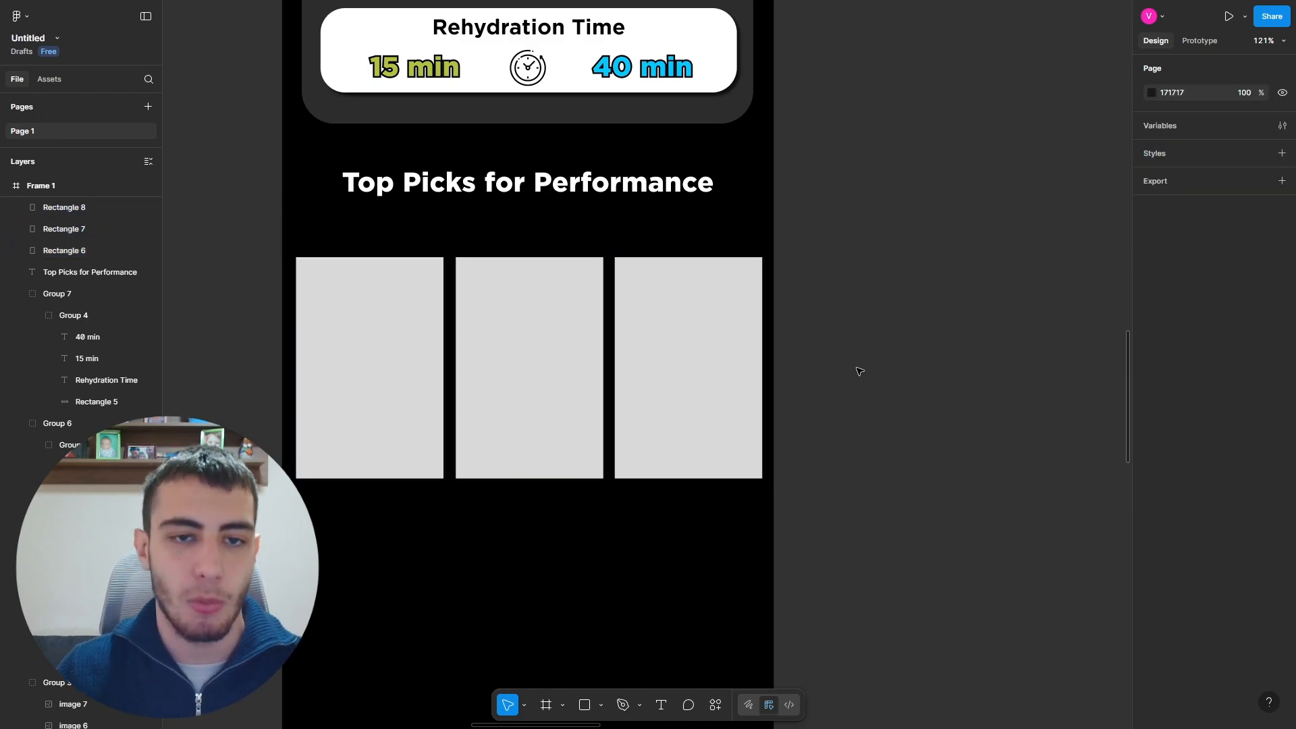
Step: Open the Citrus Salt product on the LMNT website and paste its box and stick pack image into the Figma canvas
scroll(858, 368, "down", 5)
scroll(705, 311, "up", 2)
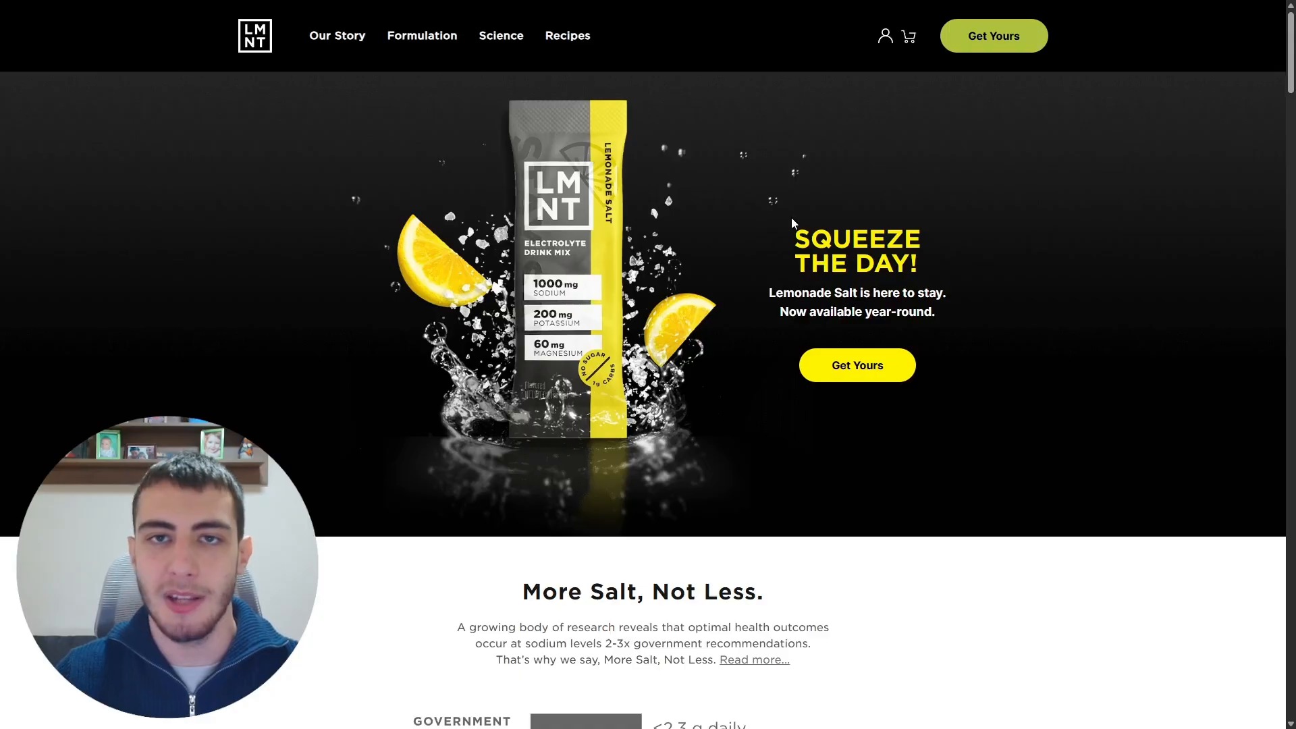
left_click(1012, 50)
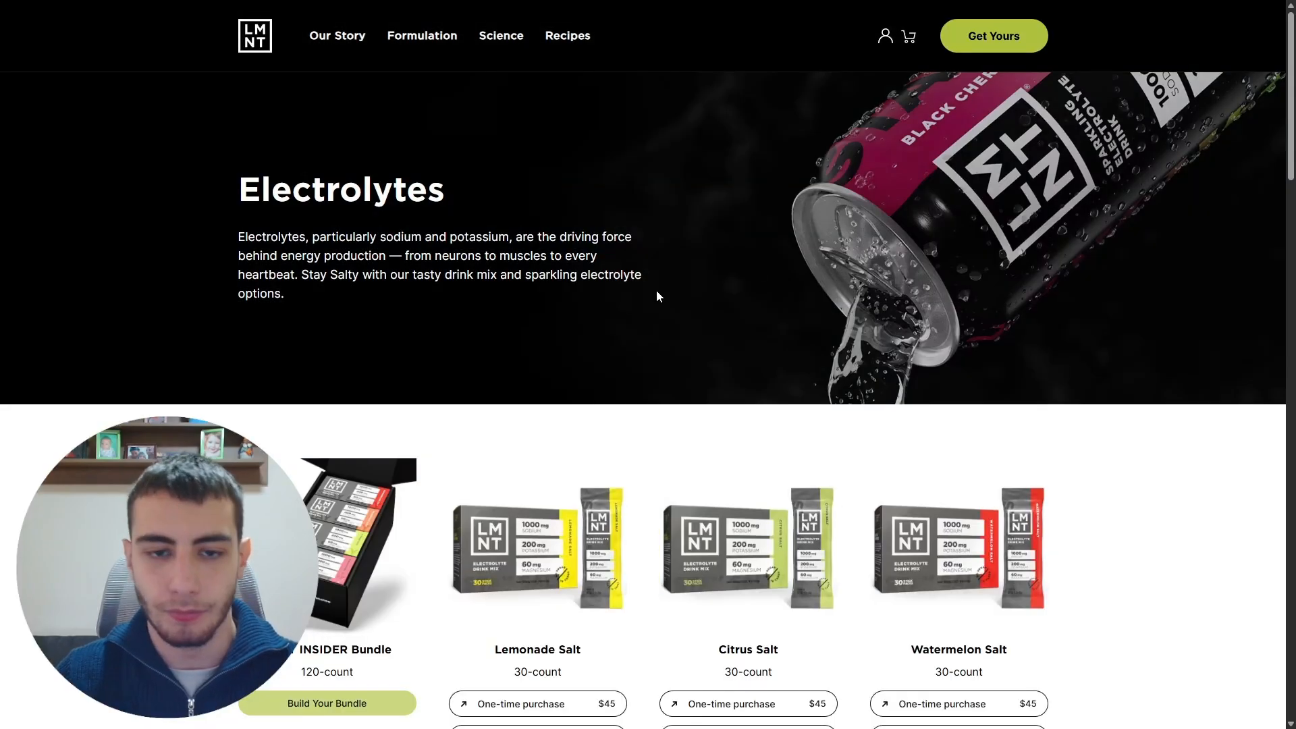
scroll(656, 289, "down", 5)
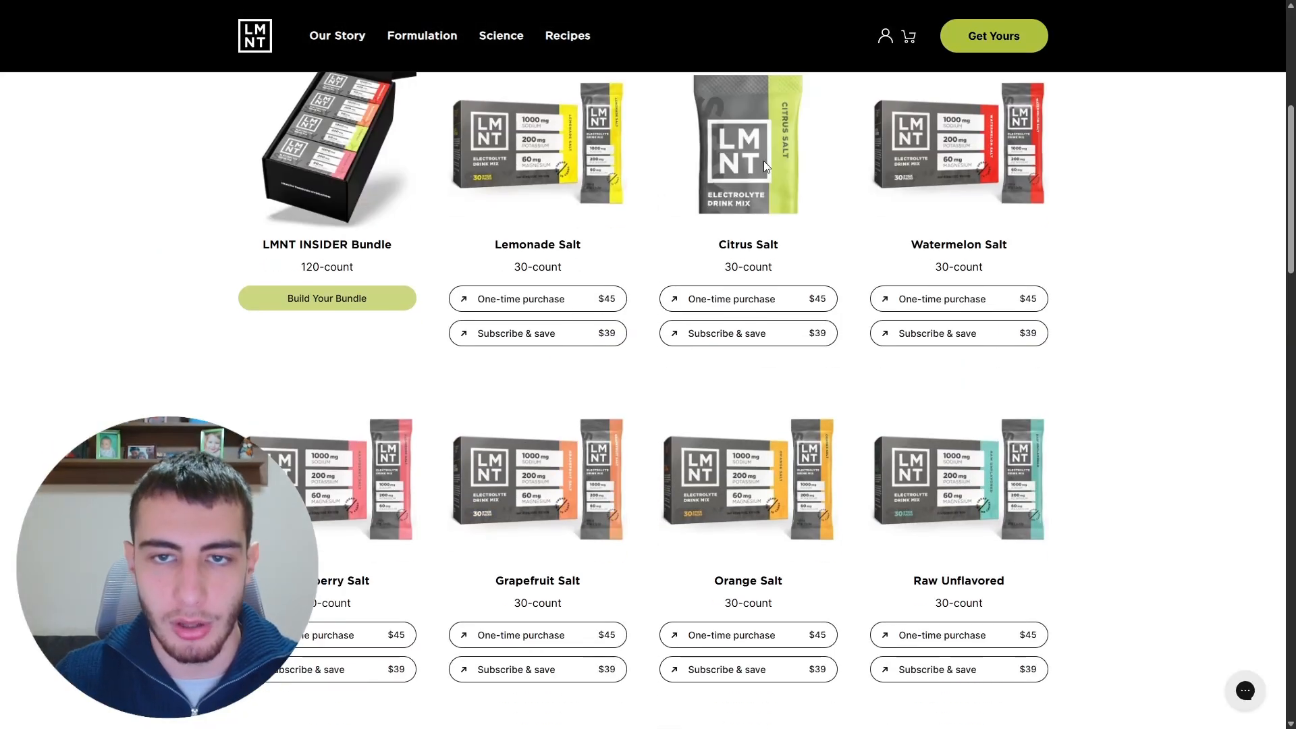
left_click(764, 161)
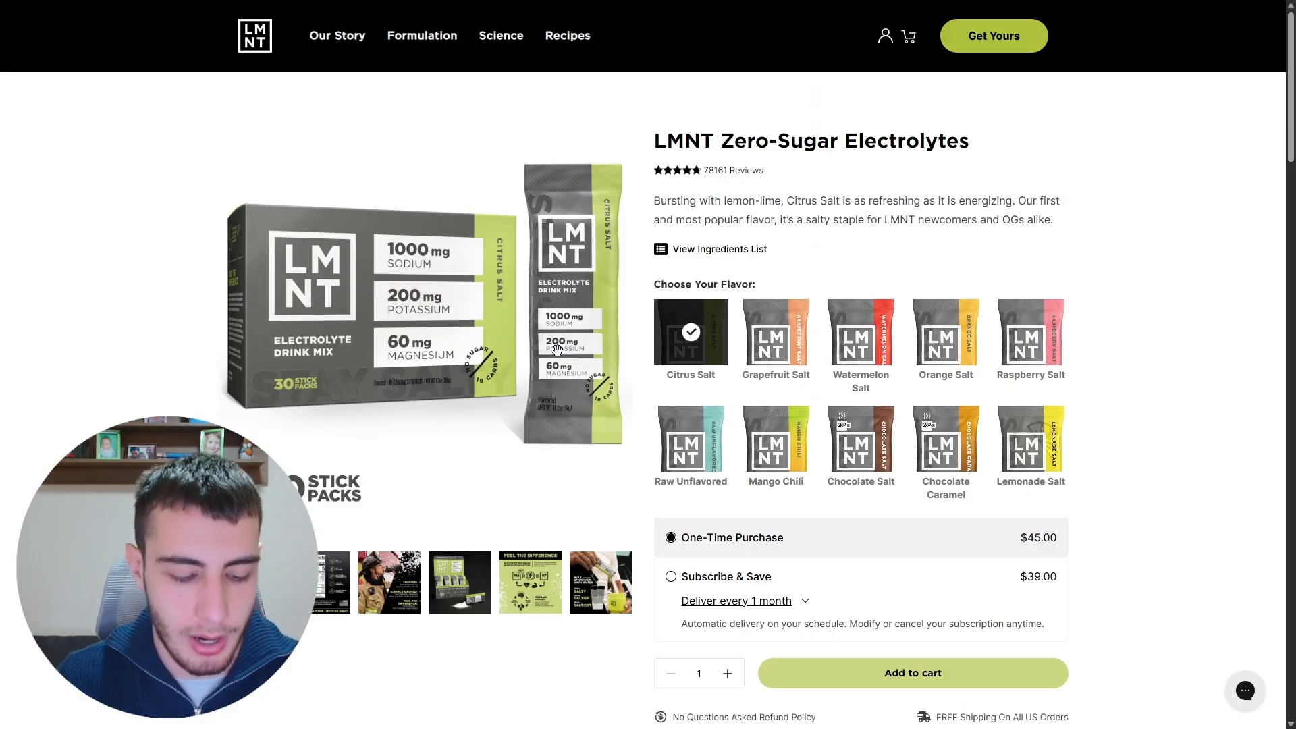
key("alt+Tab")
key("ctrl+v")
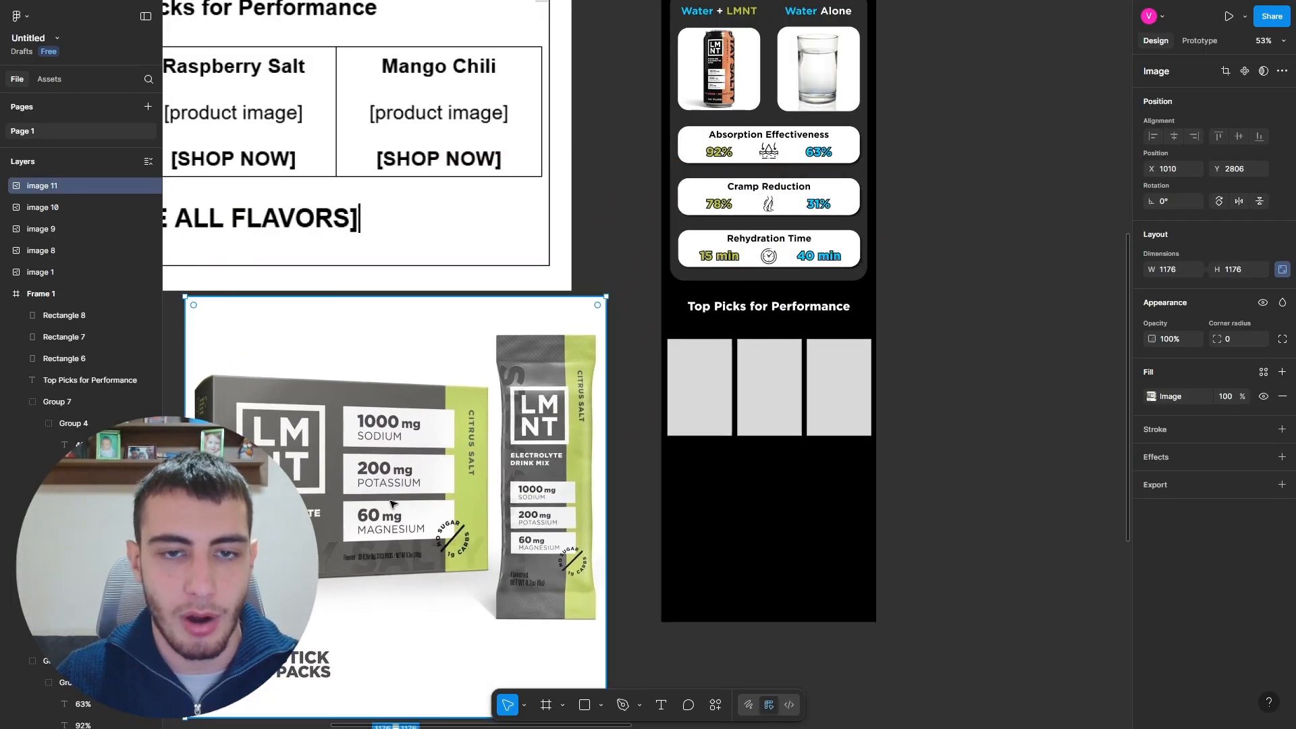
Step: Copy the Raspberry Salt product image from the LMNT website into Figma and place it below the Citrus Salt image
key("alt+Tab")
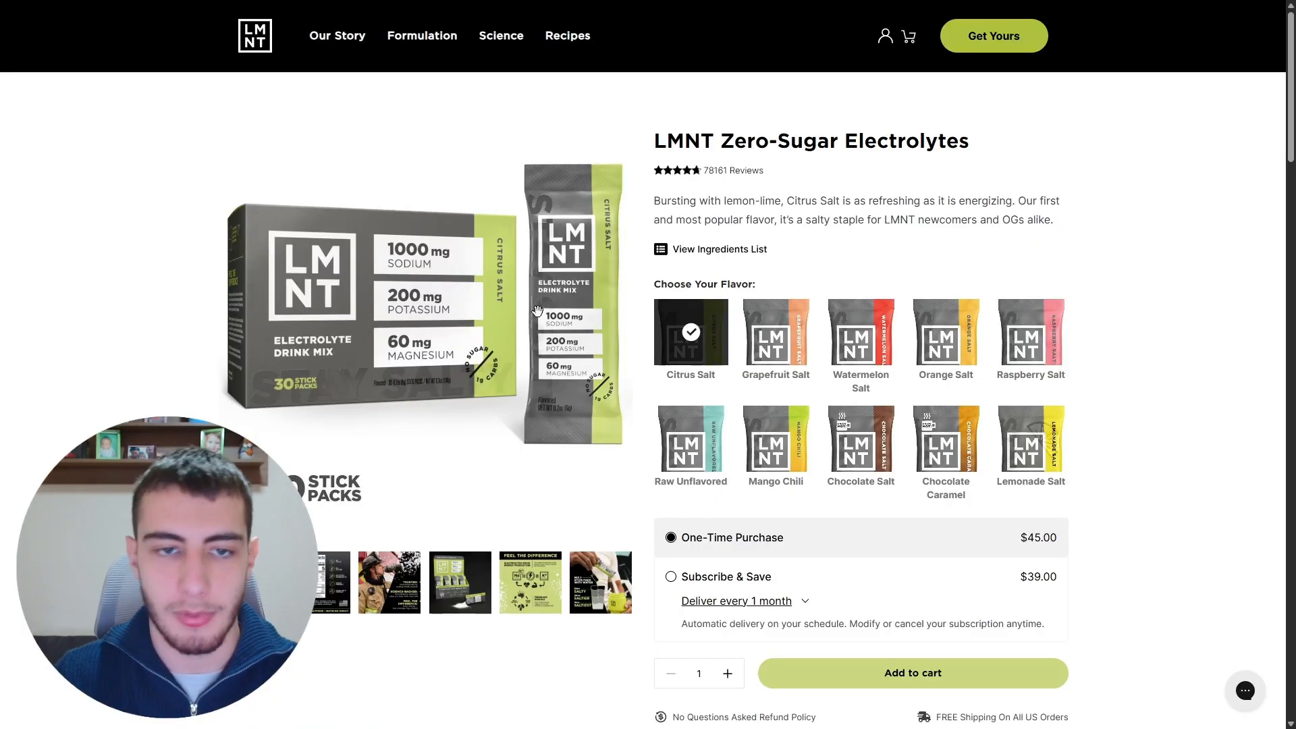
left_click(1030, 334)
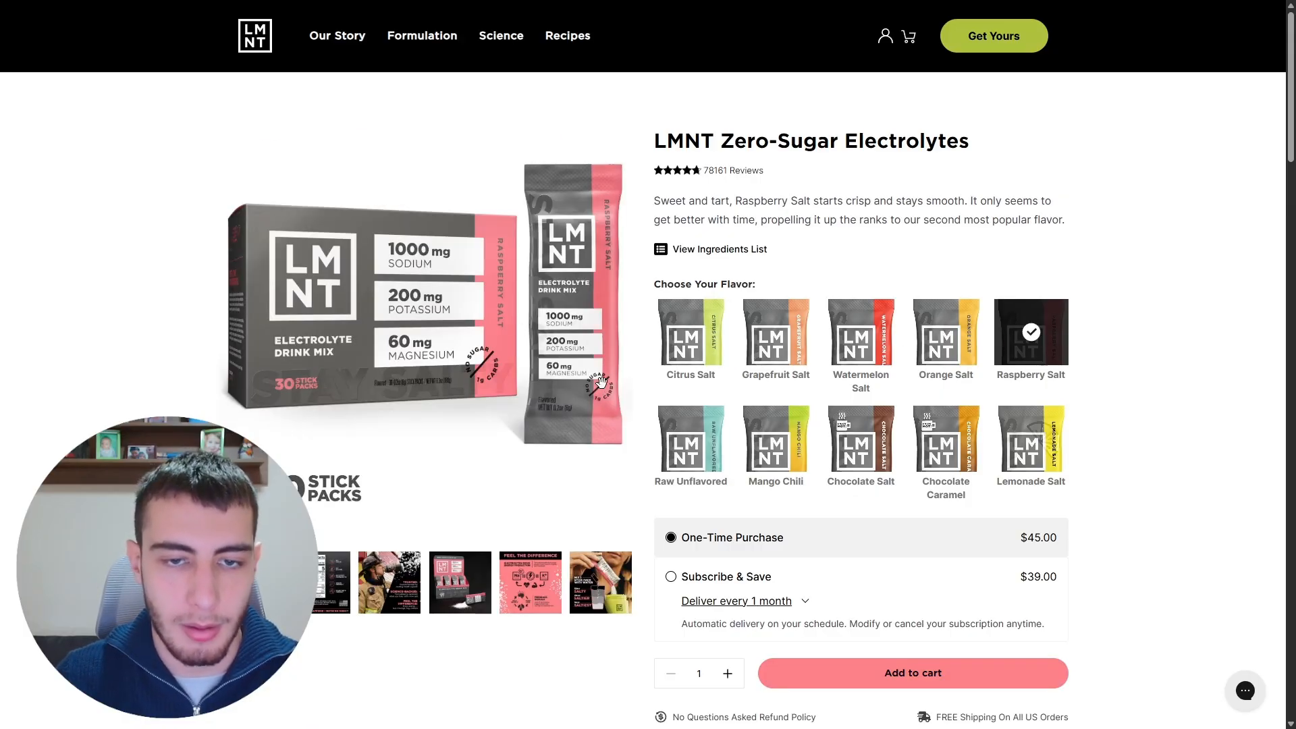
key("ctrl+Tab")
key("ctrl+Tab")
left_click(911, 427)
key("ctrl+v")
scroll(613, 399, "down", 5)
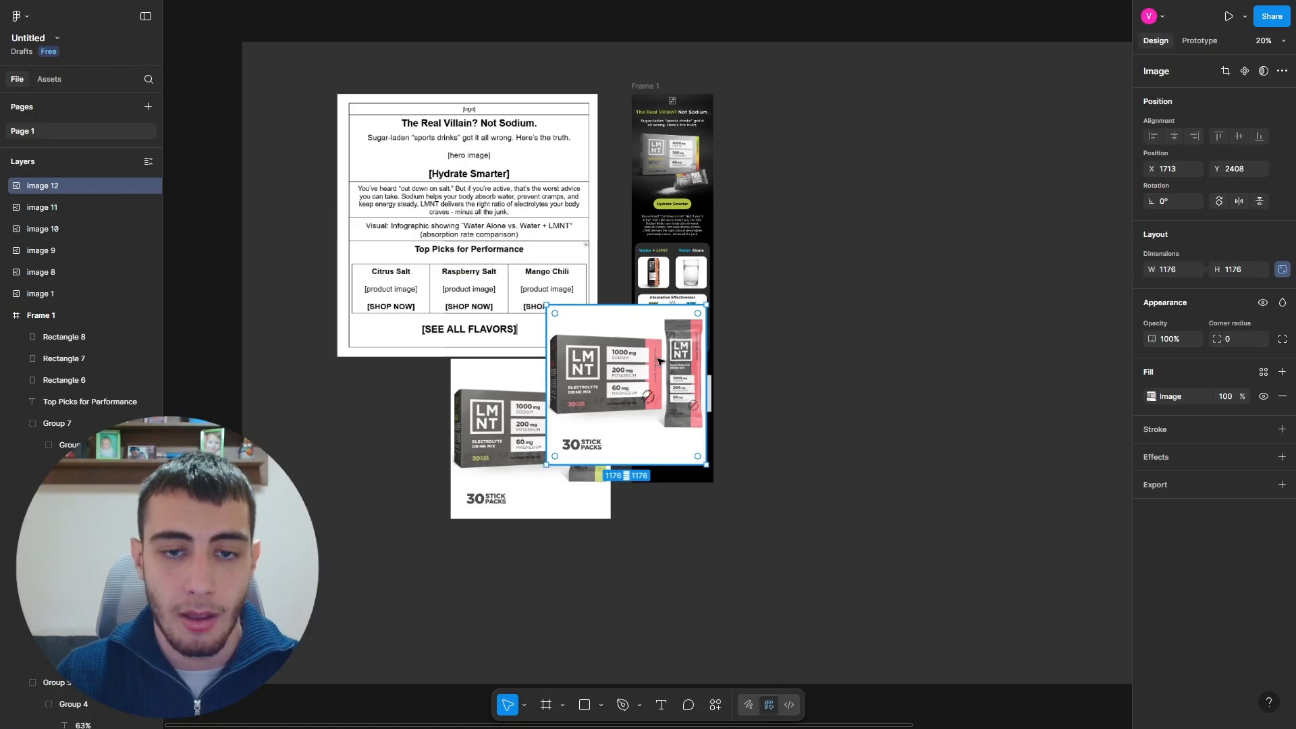
left_click_drag(658, 361, 566, 585)
Step: Show the Mango Chili flavor on the LMNT website and paste its box and stick pack image into Figma
key("alt+Tab")
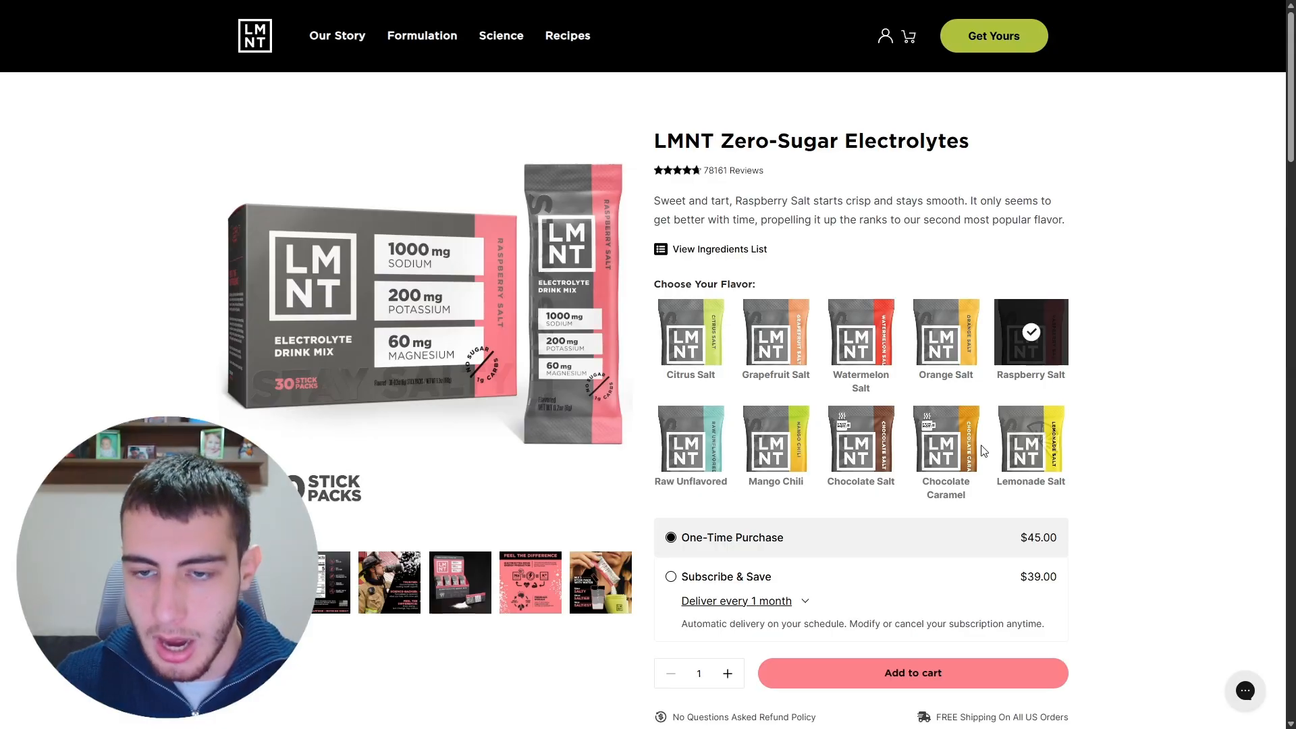
left_click(791, 454)
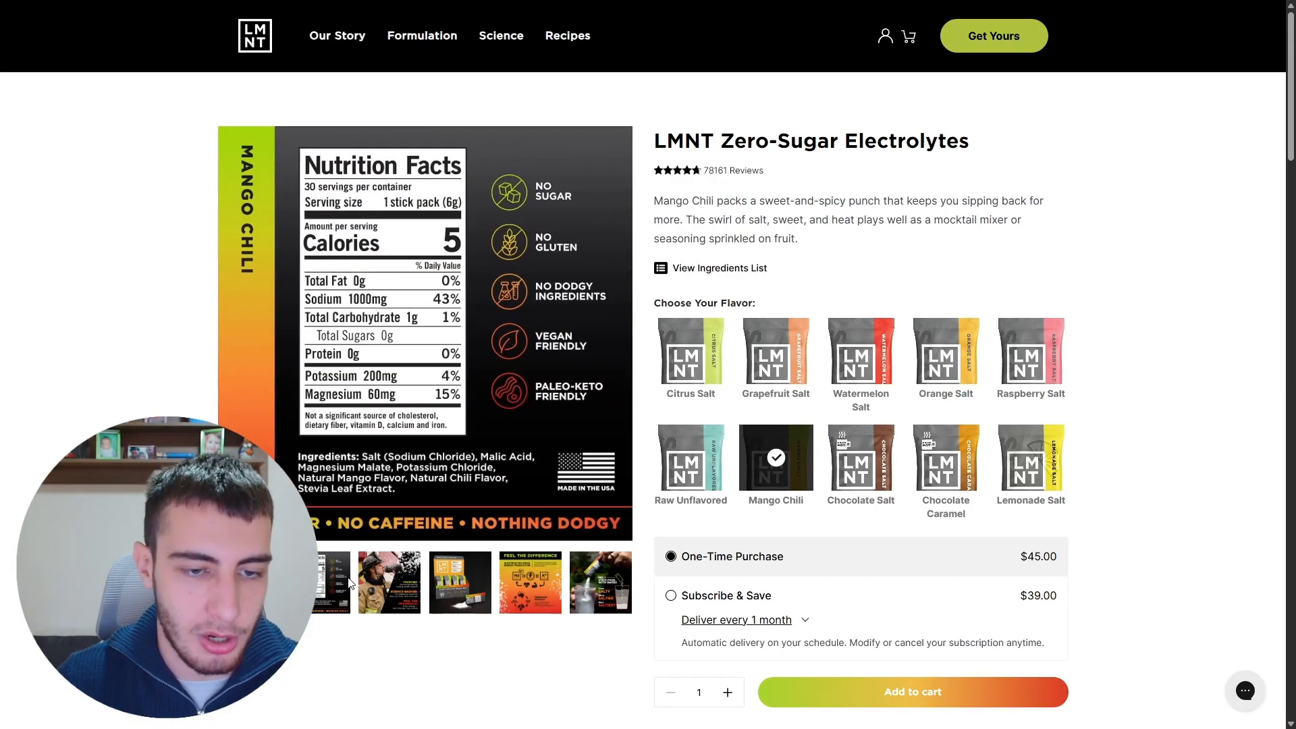
left_click(487, 584)
left_click(537, 584)
left_click(588, 584)
left_click(250, 582)
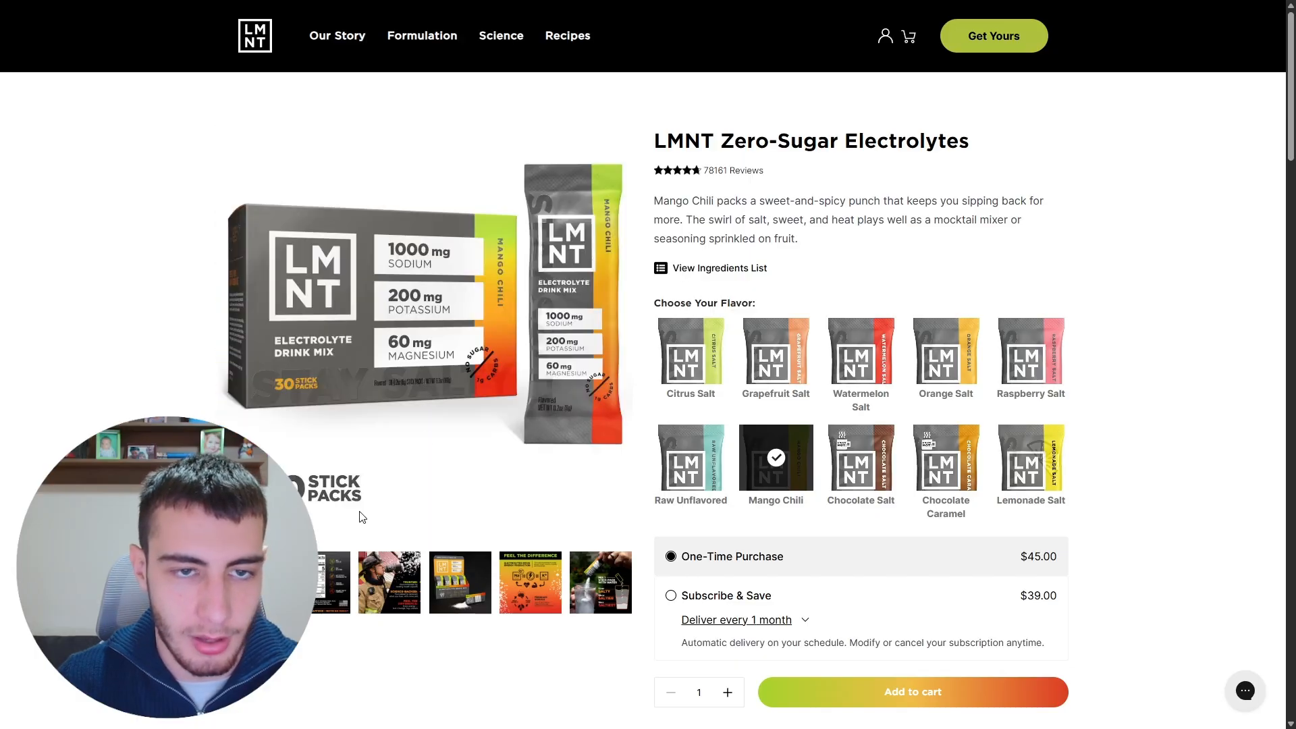
key("alt+Tab")
left_click(844, 372)
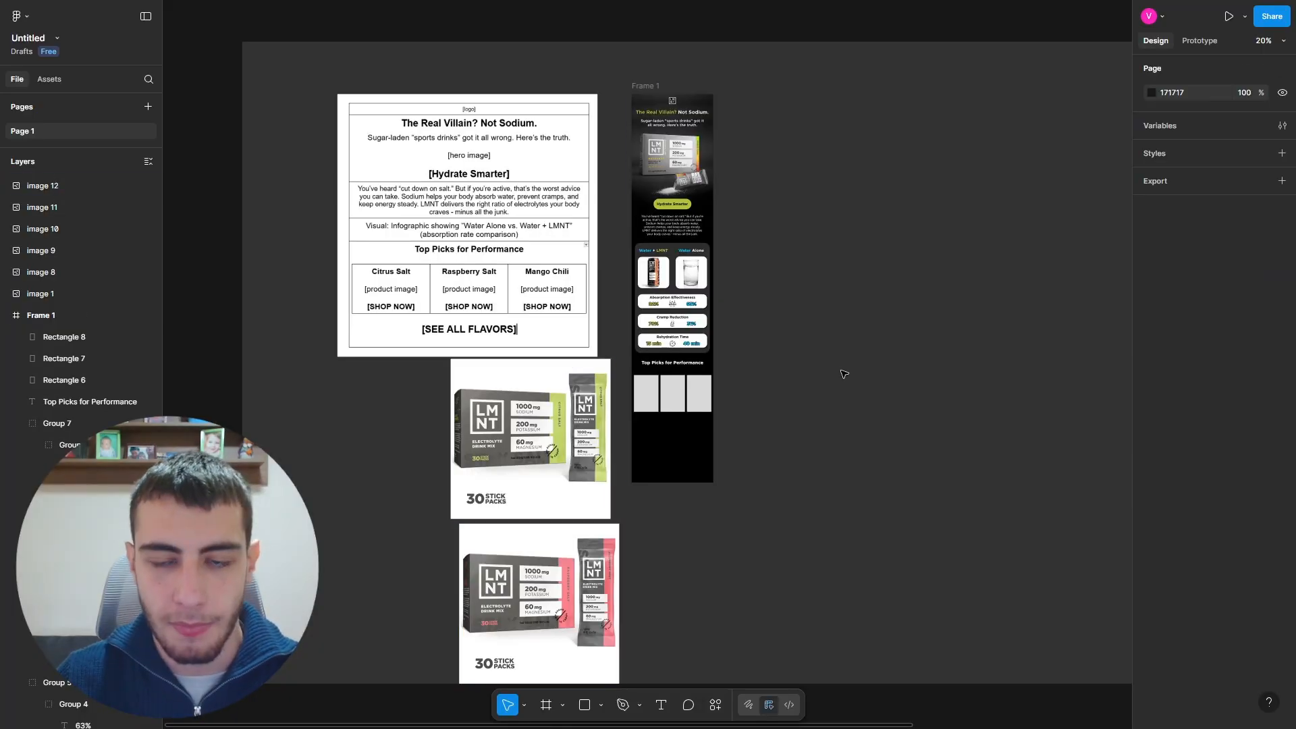
key("ctrl+v")
Step: Spread the Mango Chili, Citrus Salt and Raspberry Salt images over the empty canvas beyond the email frame
left_click_drag(621, 411, 917, 307)
left_click_drag(556, 433, 989, 464)
left_click_drag(548, 603, 973, 131)
scroll(798, 271, "down", 3)
left_click(864, 276)
left_click_drag(864, 276, 976, 284)
scroll(976, 285, "up", 5)
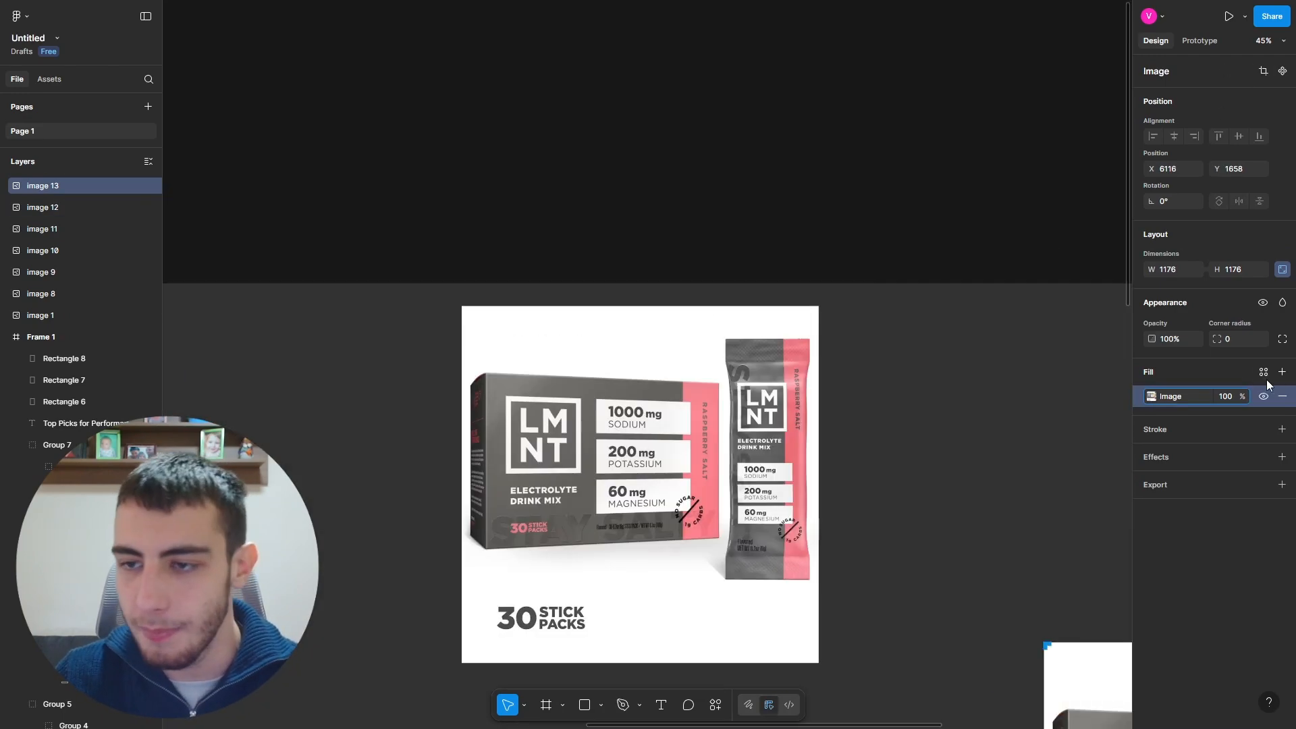
left_click(1225, 71)
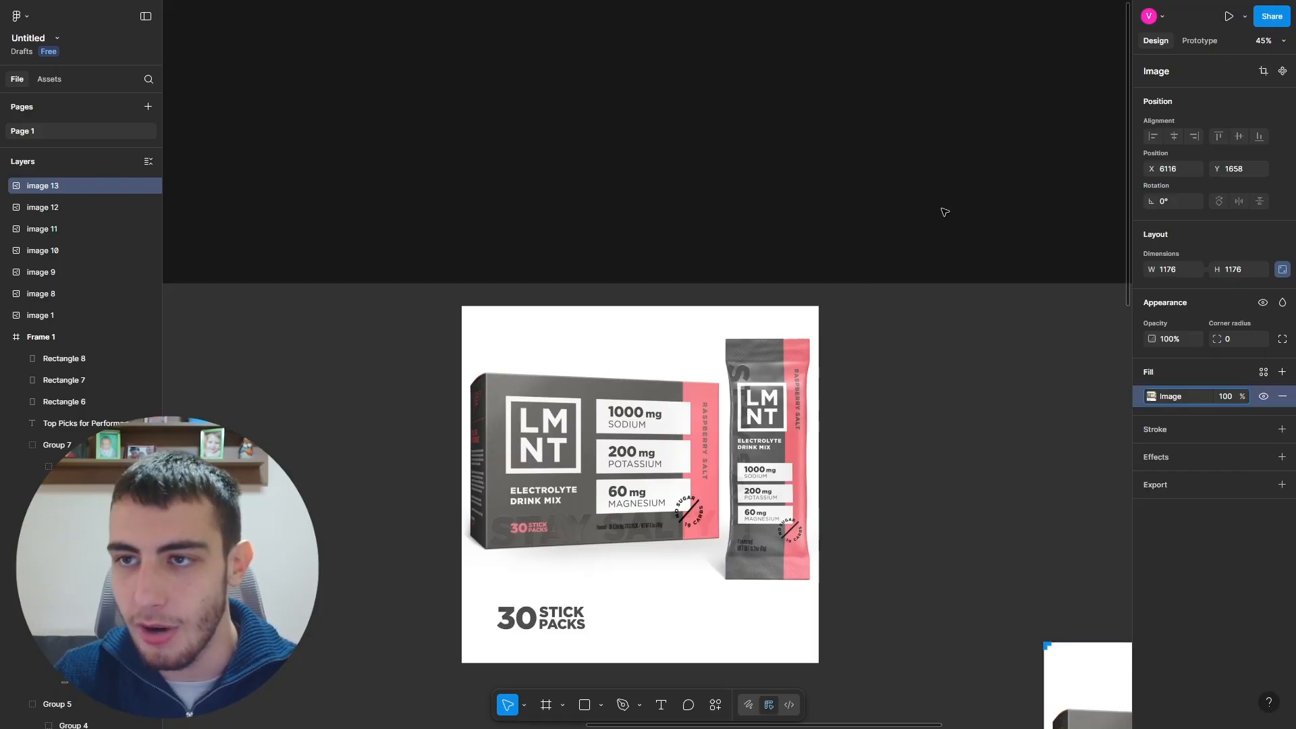
left_click(1282, 397)
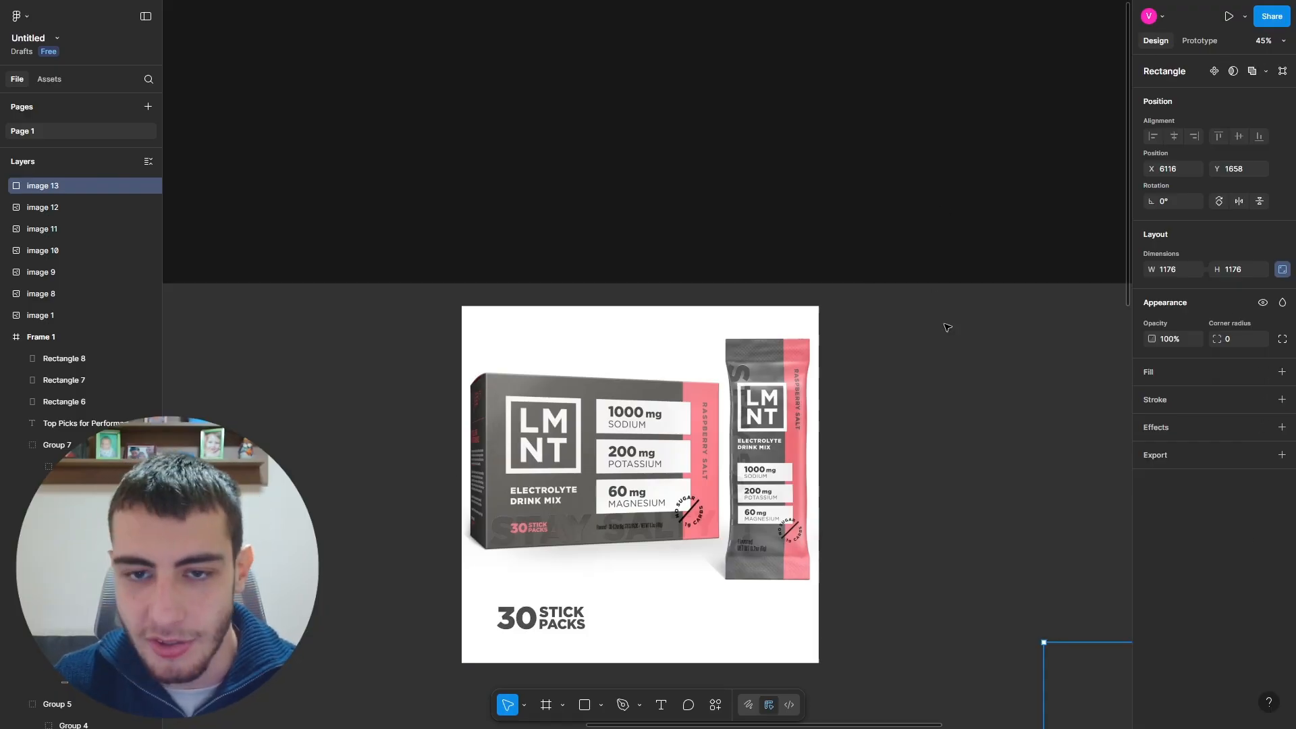
scroll(708, 325, "down", 5)
left_click_drag(884, 436, 827, 445)
key("ctrl+z")
key("ctrl+z")
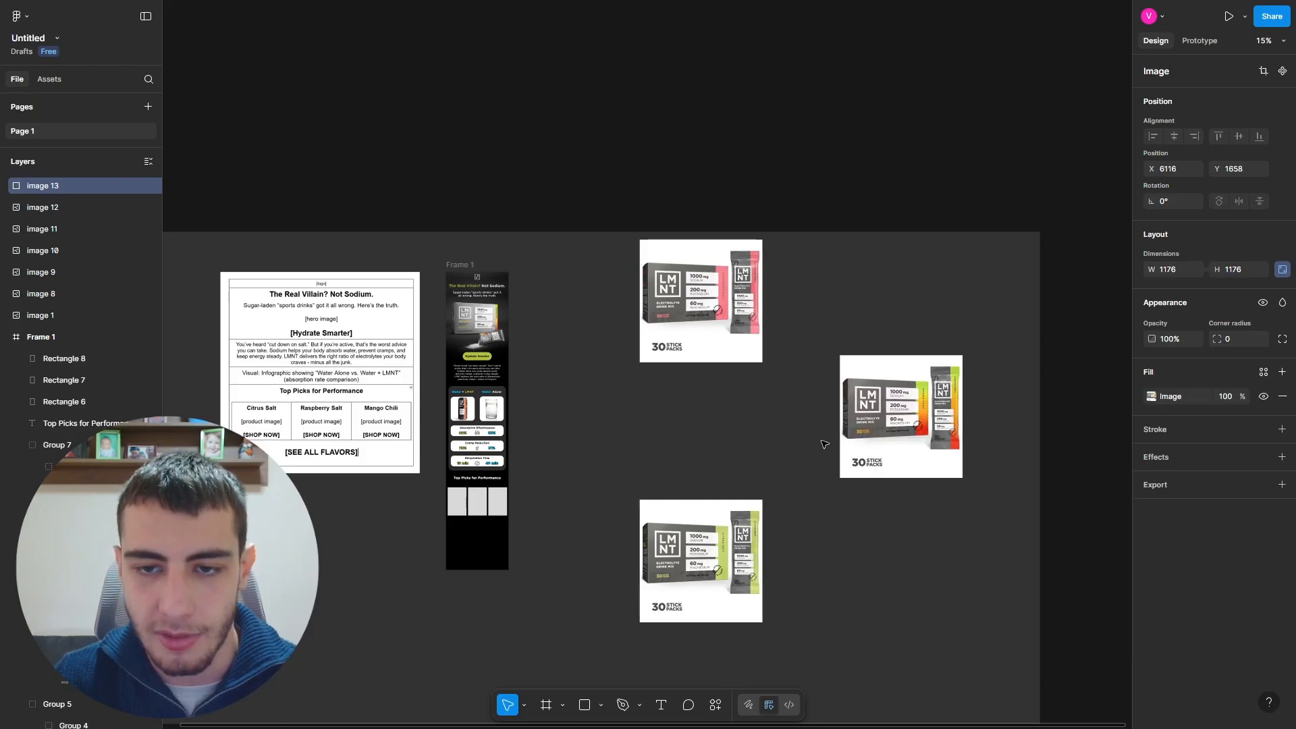
Step: Crop the Raspberry Salt image down to its stick pack, about 296 × 831, and place it below the copy document
left_click(718, 304)
left_click_drag(715, 287, 703, 332)
scroll(766, 245, "up", 3)
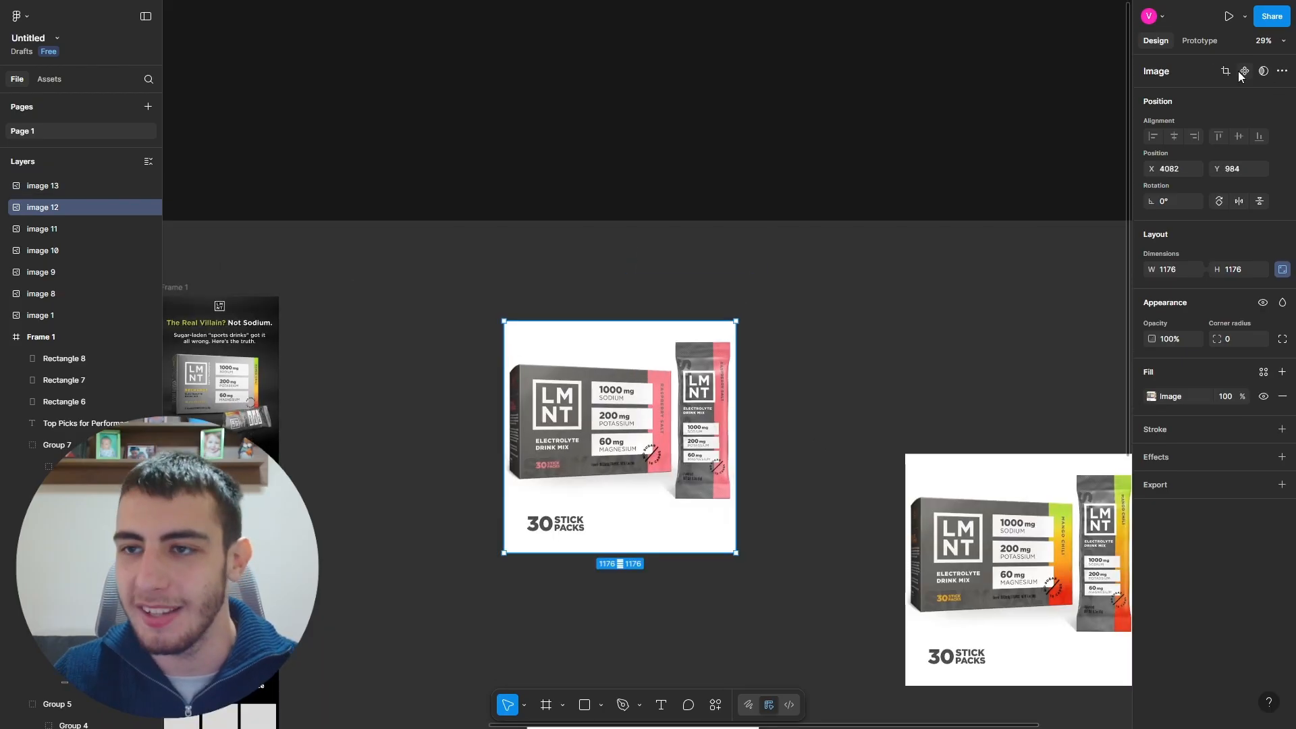
left_click(1225, 71)
scroll(577, 323, "up", 2)
left_click_drag(457, 511, 735, 506)
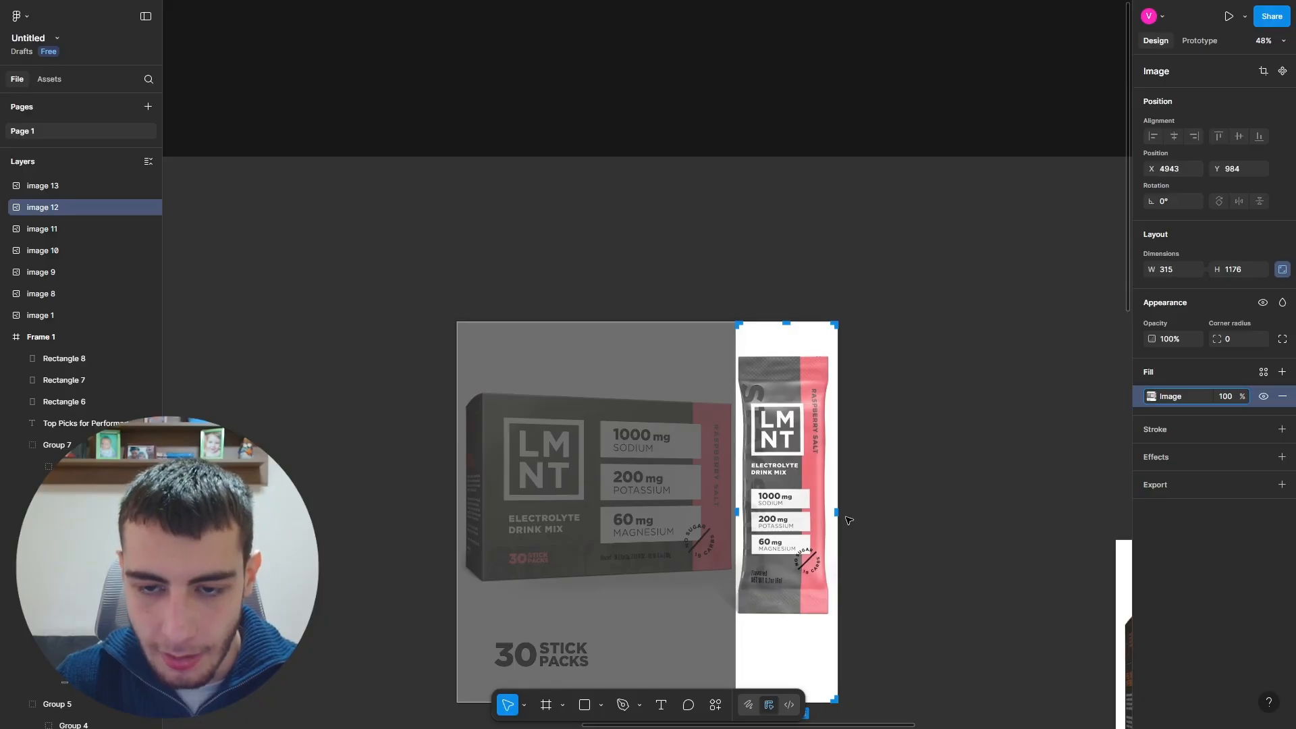
left_click_drag(837, 512, 831, 513)
left_click_drag(784, 323, 784, 353)
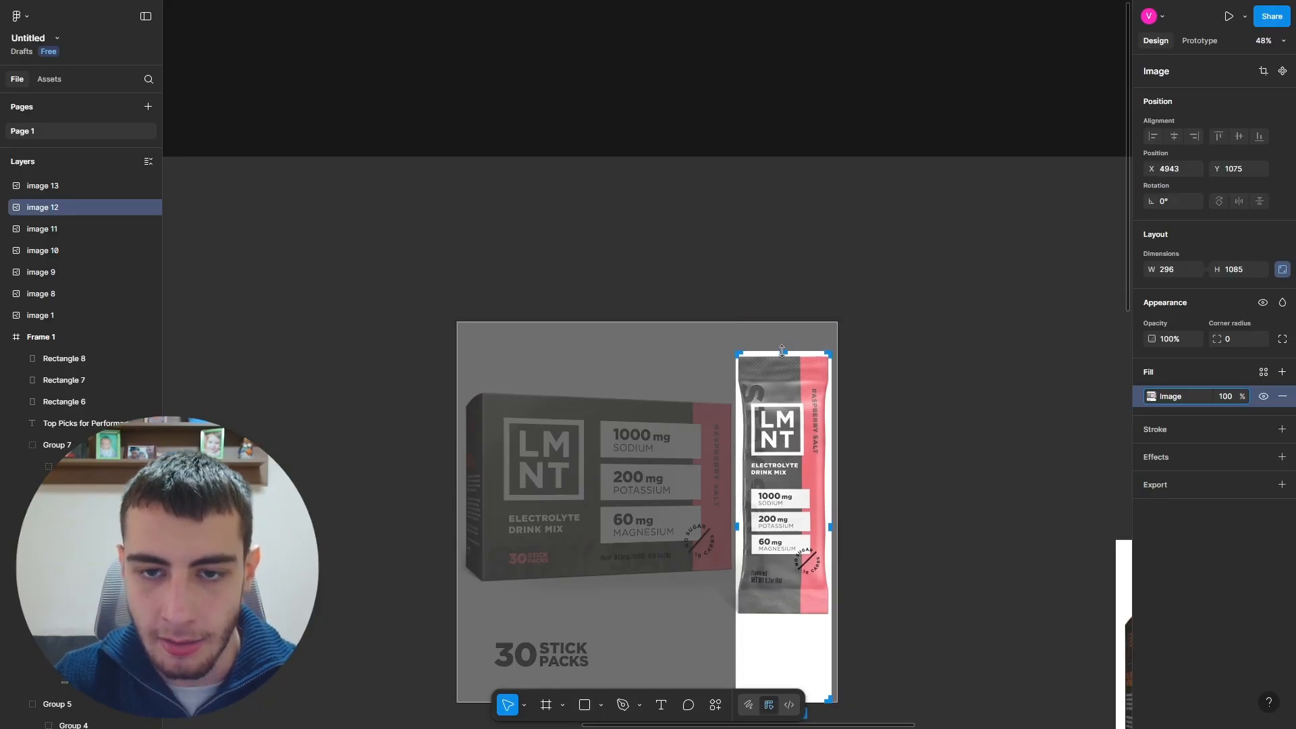
scroll(783, 353, "down", 3)
left_click_drag(785, 620, 789, 538)
left_click(952, 527)
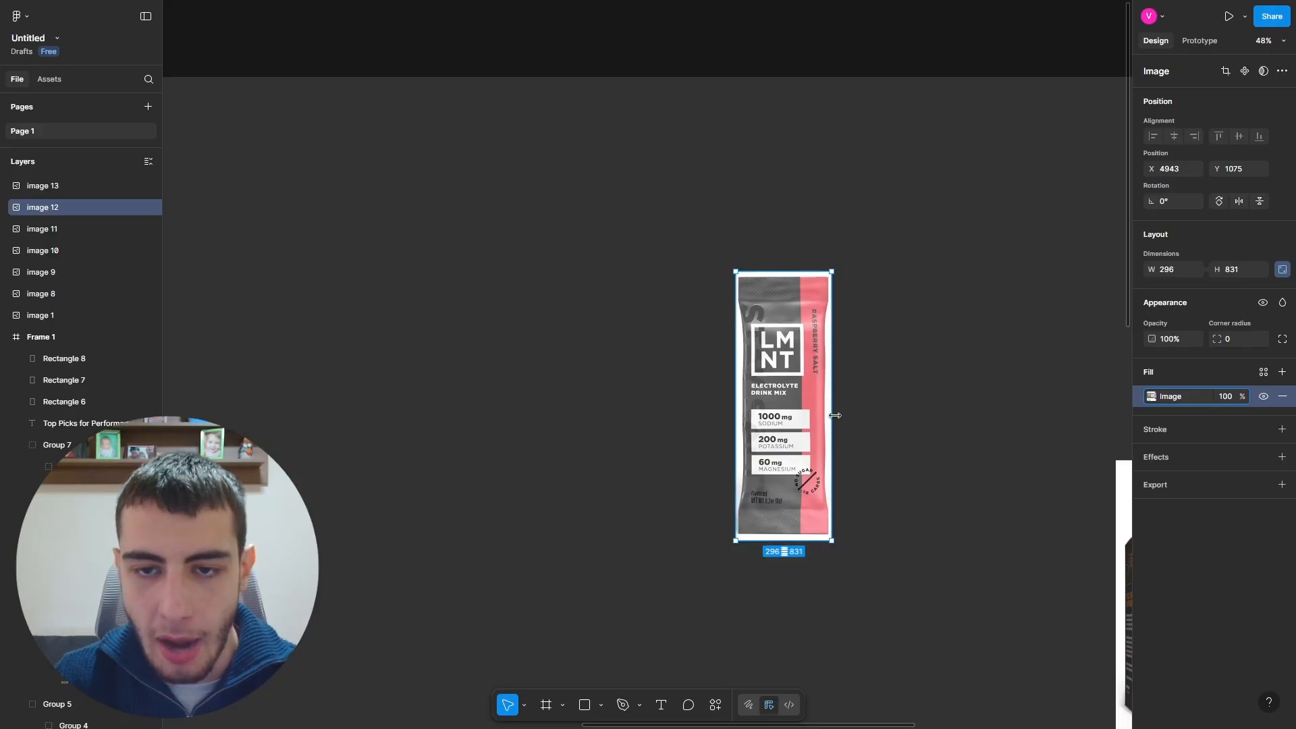
scroll(837, 405, "down", 3)
left_click_drag(820, 409, 408, 533)
Step: Crop the Citrus Salt image down to its stick pack, about 300 × 843, and place it beside the Raspberry Salt pack
scroll(682, 459, "down", 2)
left_click_drag(729, 540, 668, 445)
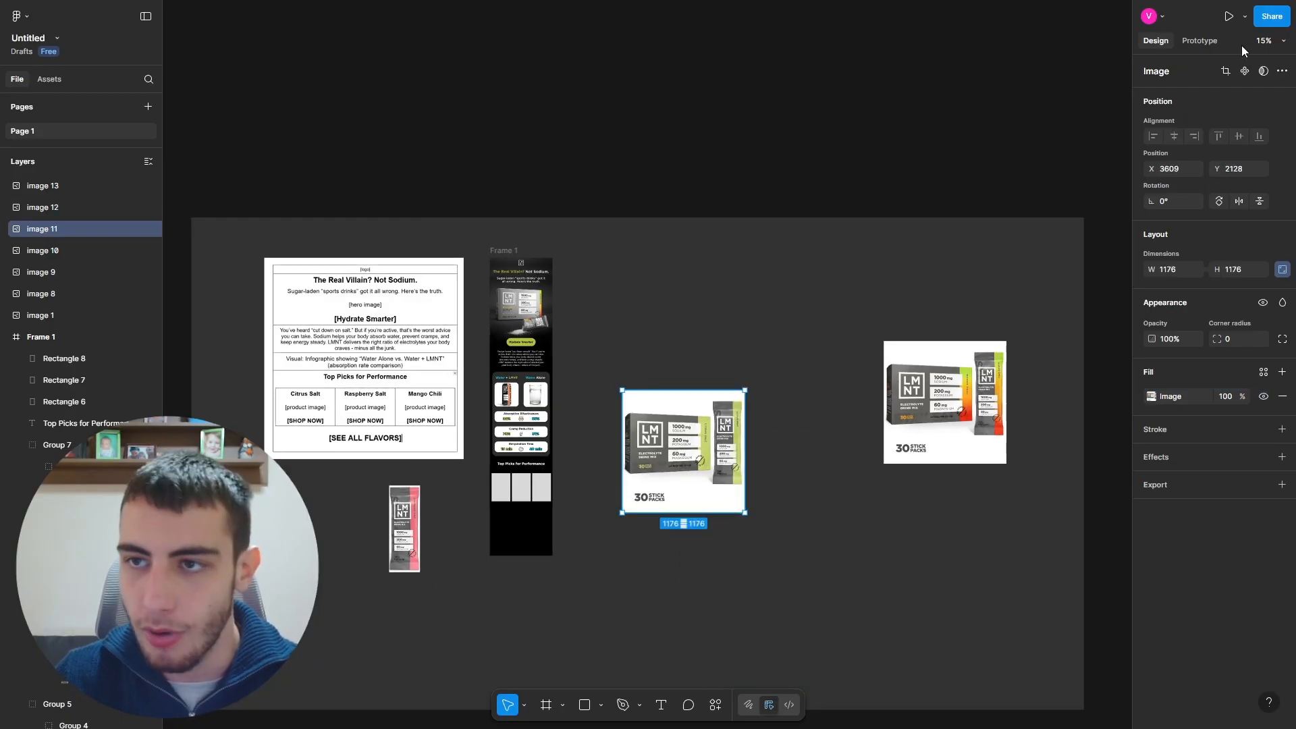
left_click(1226, 71)
scroll(673, 403, "up", 4)
left_click_drag(704, 376, 704, 398)
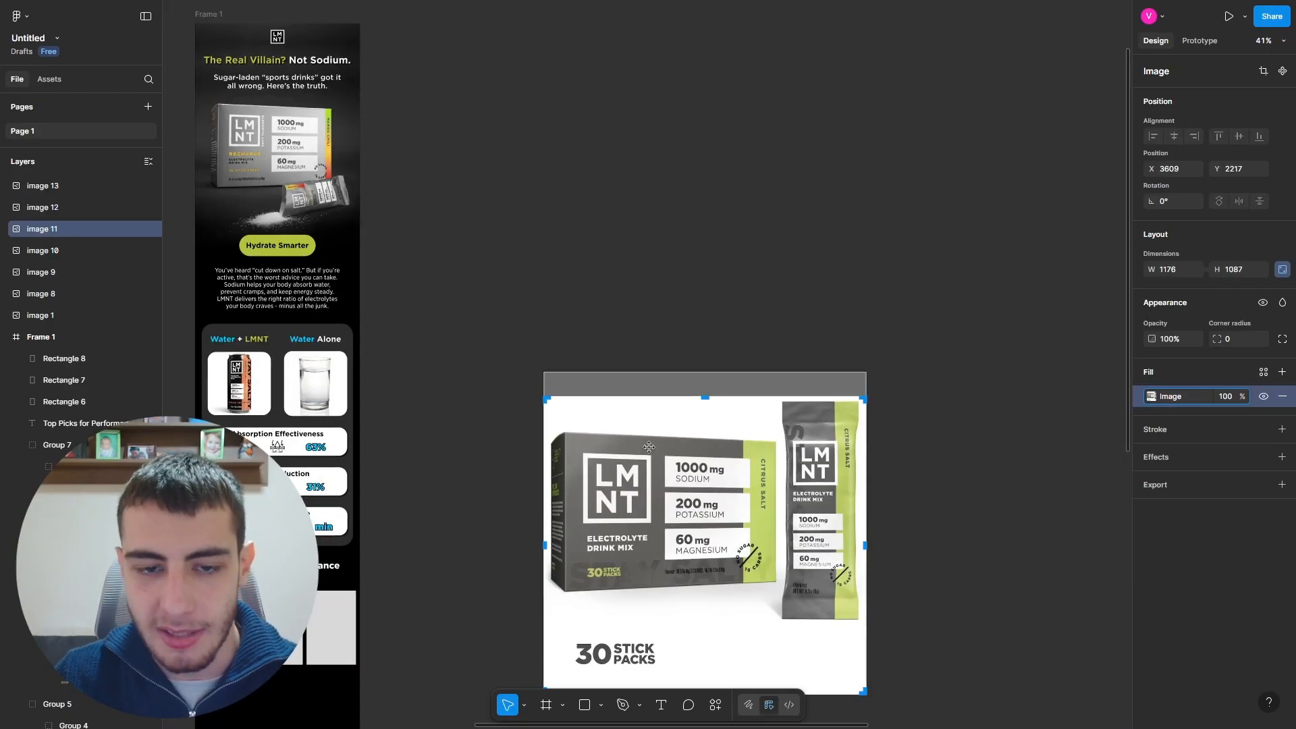
left_click_drag(545, 546, 781, 531)
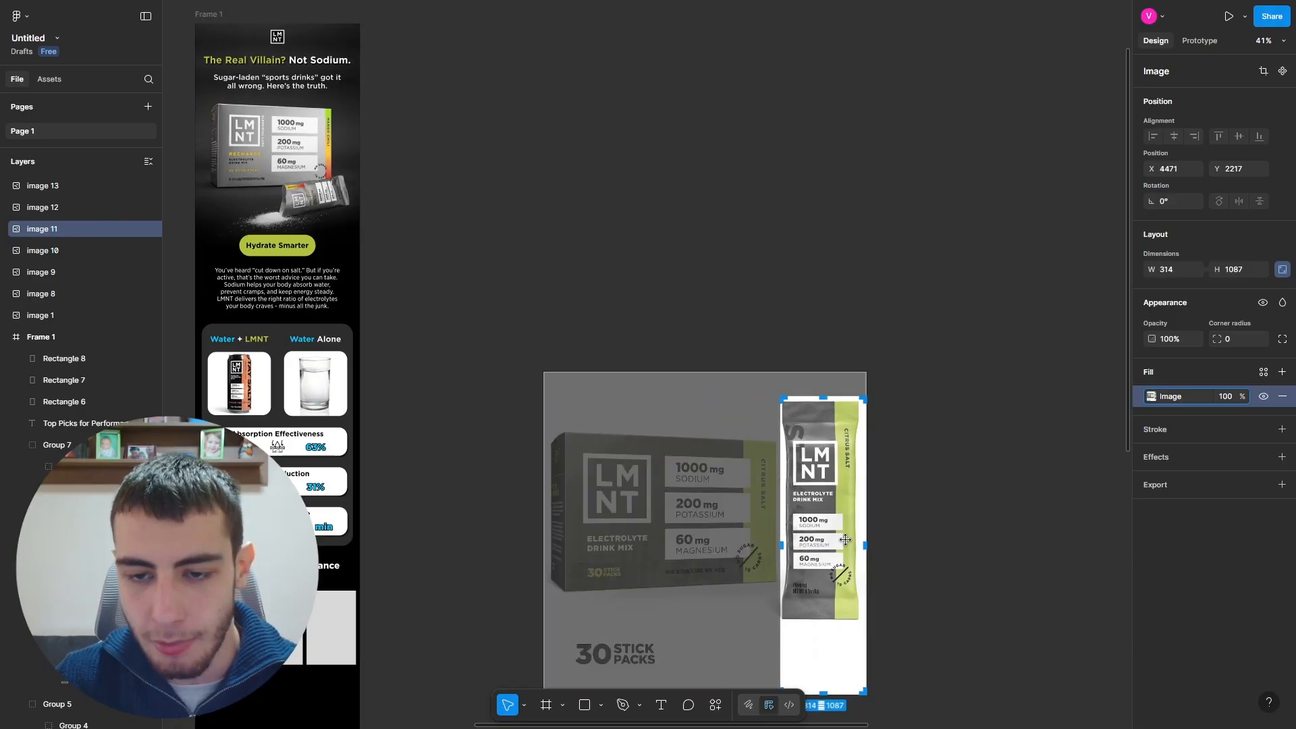
left_click_drag(866, 544, 863, 544)
scroll(824, 637, "down", 1)
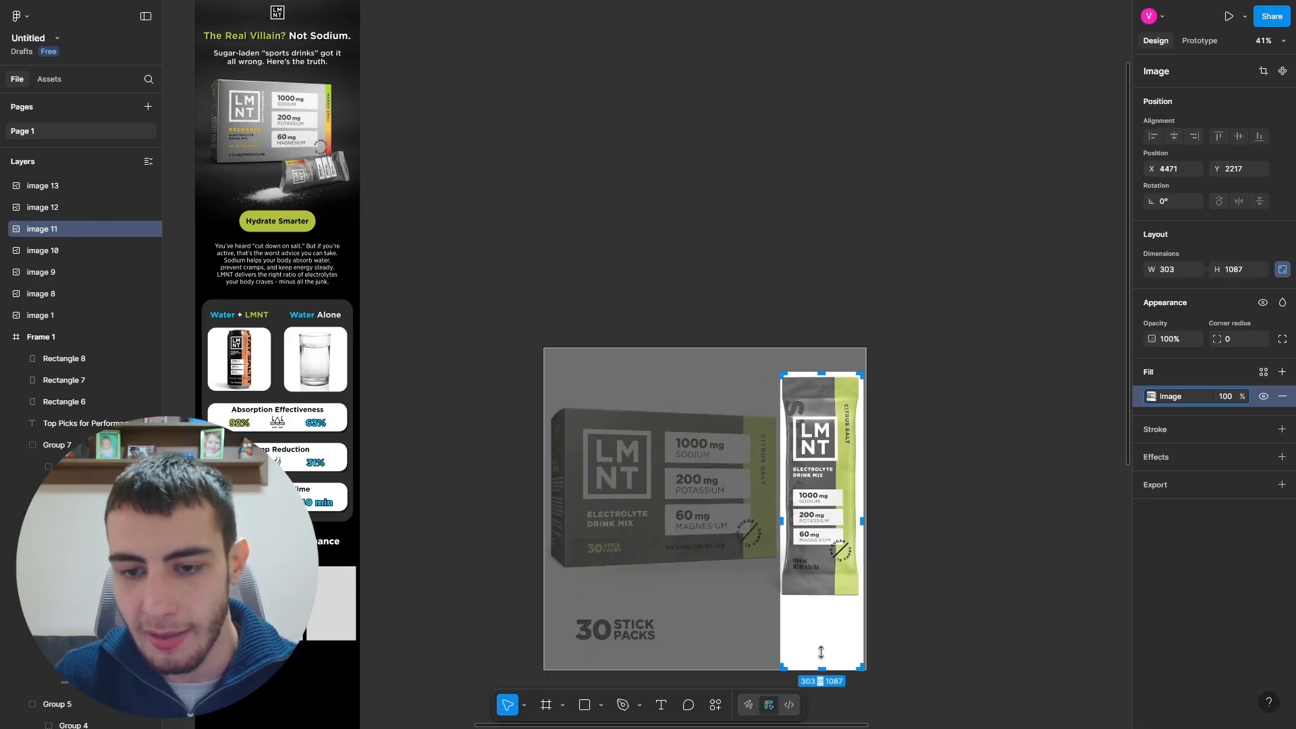
left_click_drag(821, 652, 820, 603)
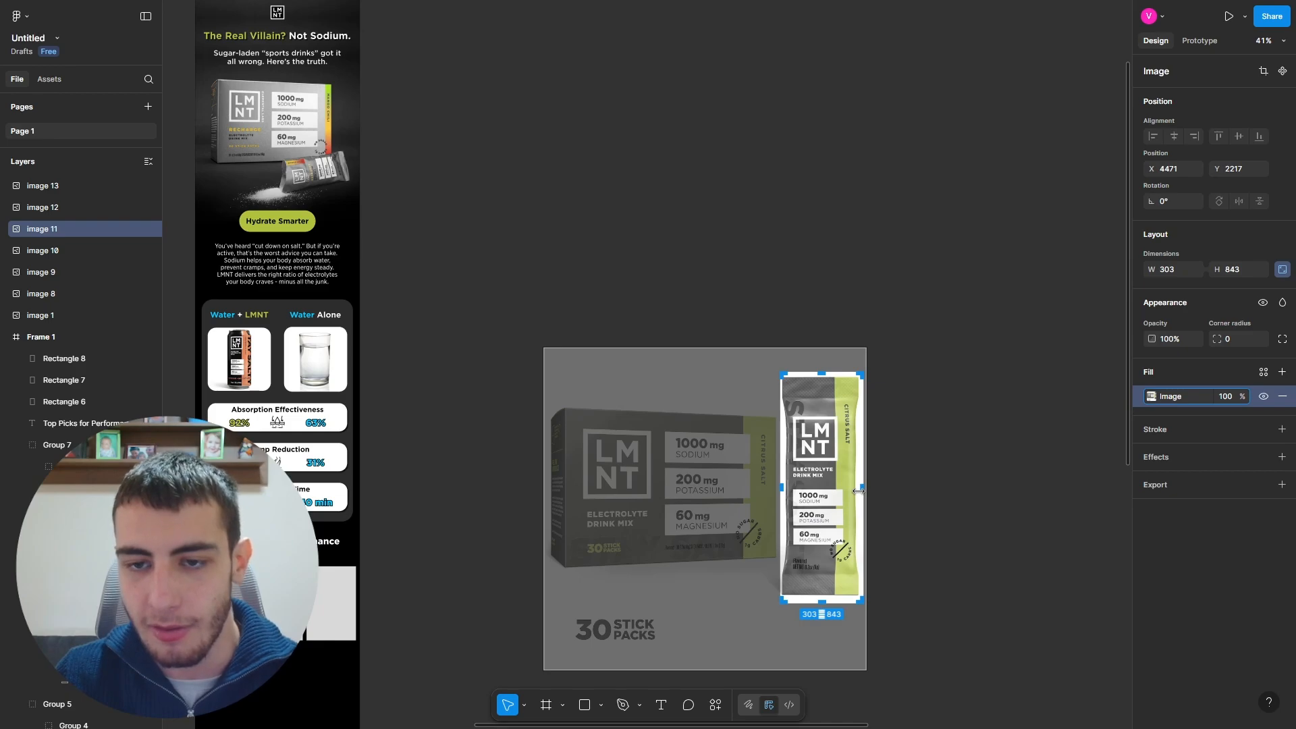
left_click_drag(857, 491, 526, 582)
left_click(877, 475)
Step: Crop the Mango Chili image down to its stick pack and place it in line with the other two packs
scroll(877, 473, "down", 5)
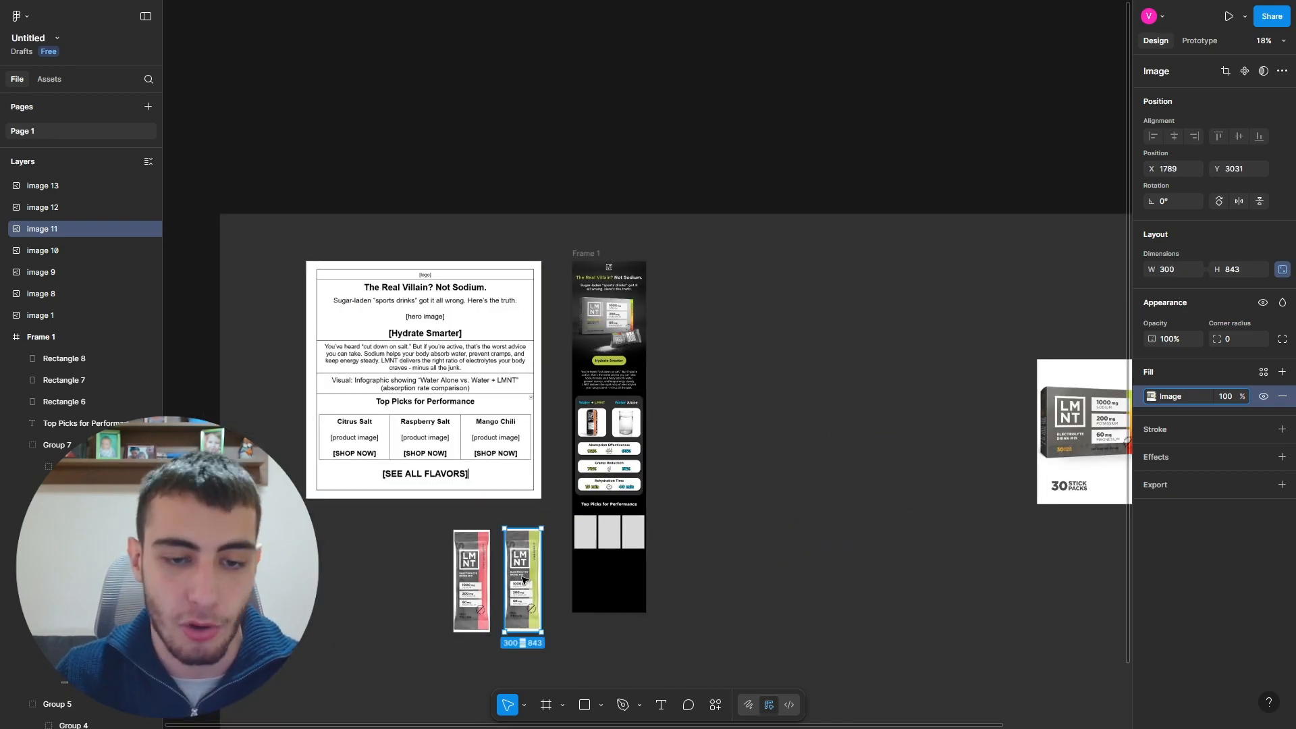
left_click_drag(1039, 426, 772, 462)
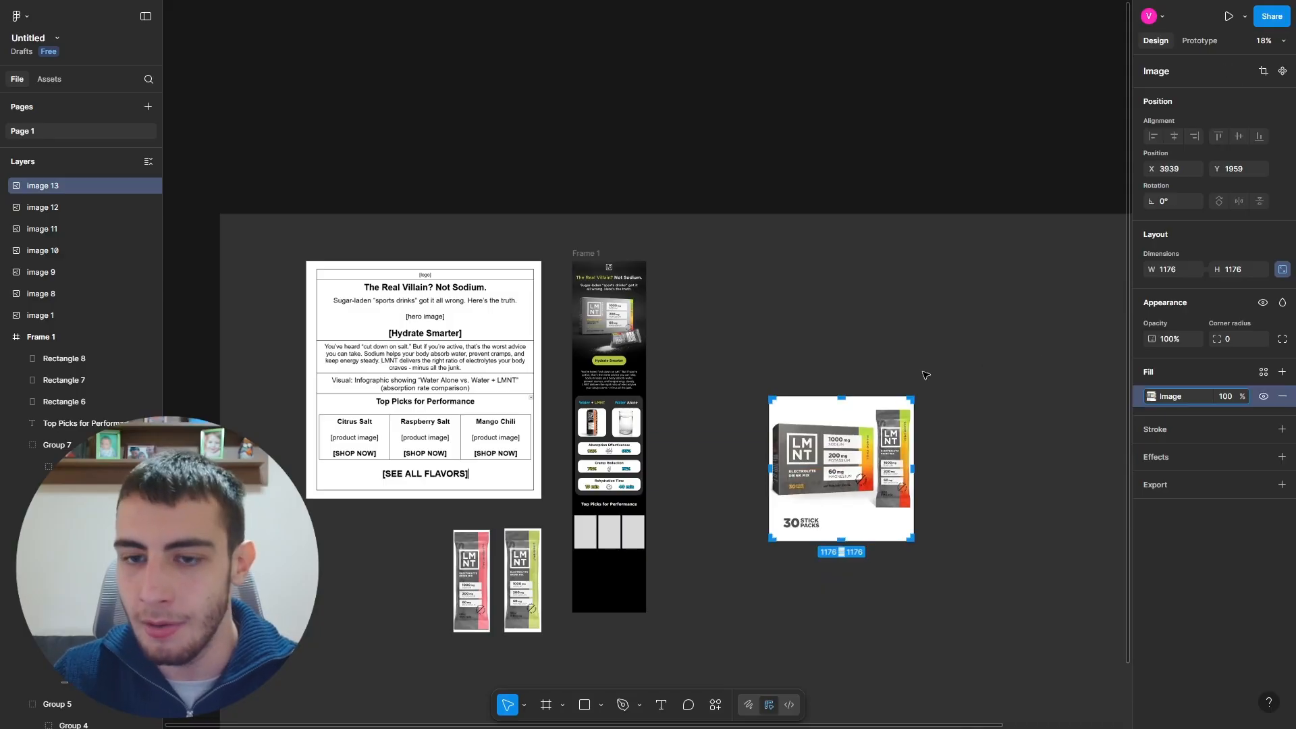
scroll(864, 412, "up", 5)
left_click_drag(802, 364, 802, 388)
scroll(802, 388, "down", 1)
left_click_drag(614, 509, 890, 505)
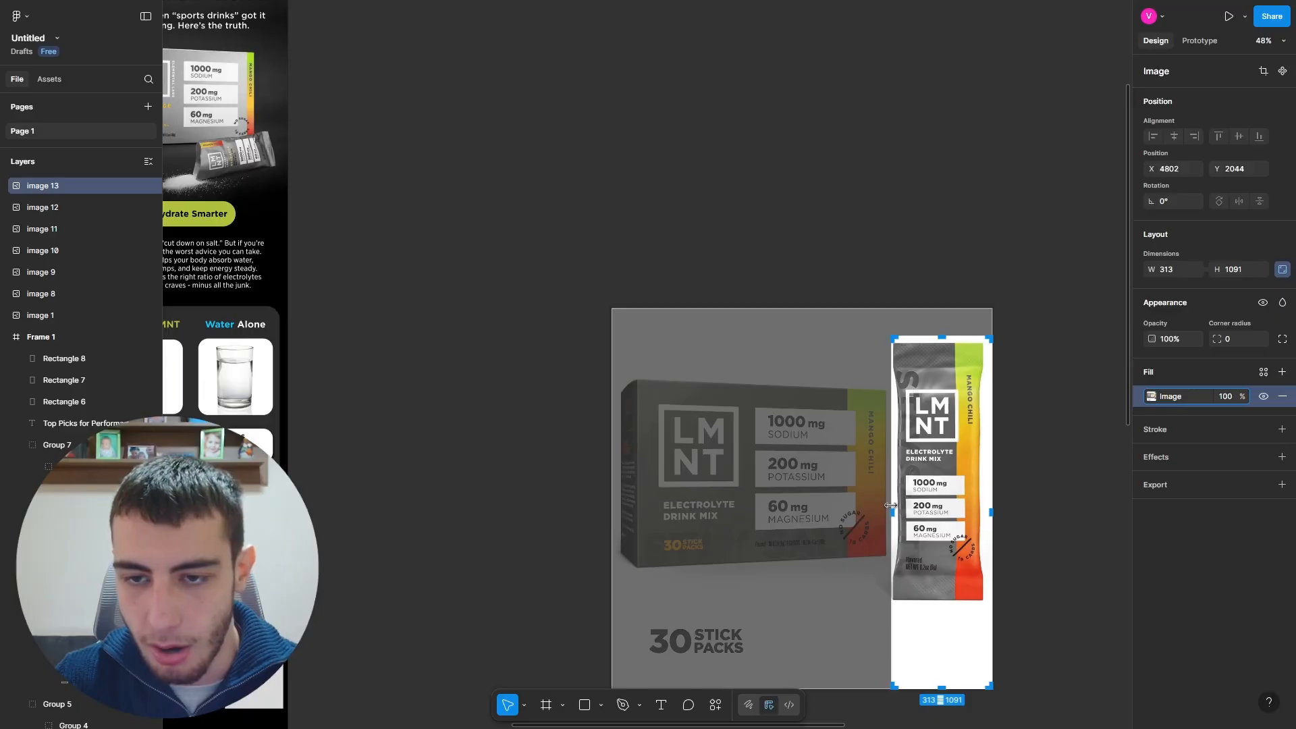
left_click_drag(993, 513, 986, 514)
left_click_drag(952, 697, 938, 607)
key("Escape")
scroll(901, 428, "down", 5)
scroll(675, 513, "down", 5)
left_click_drag(900, 429, 412, 260)
Step: Change the fill of the three product card rectangles under Top Picks for Performance to white
scroll(586, 204, "up", 5)
left_click(595, 266)
left_click(658, 273, "shift")
left_click(728, 279, "shift")
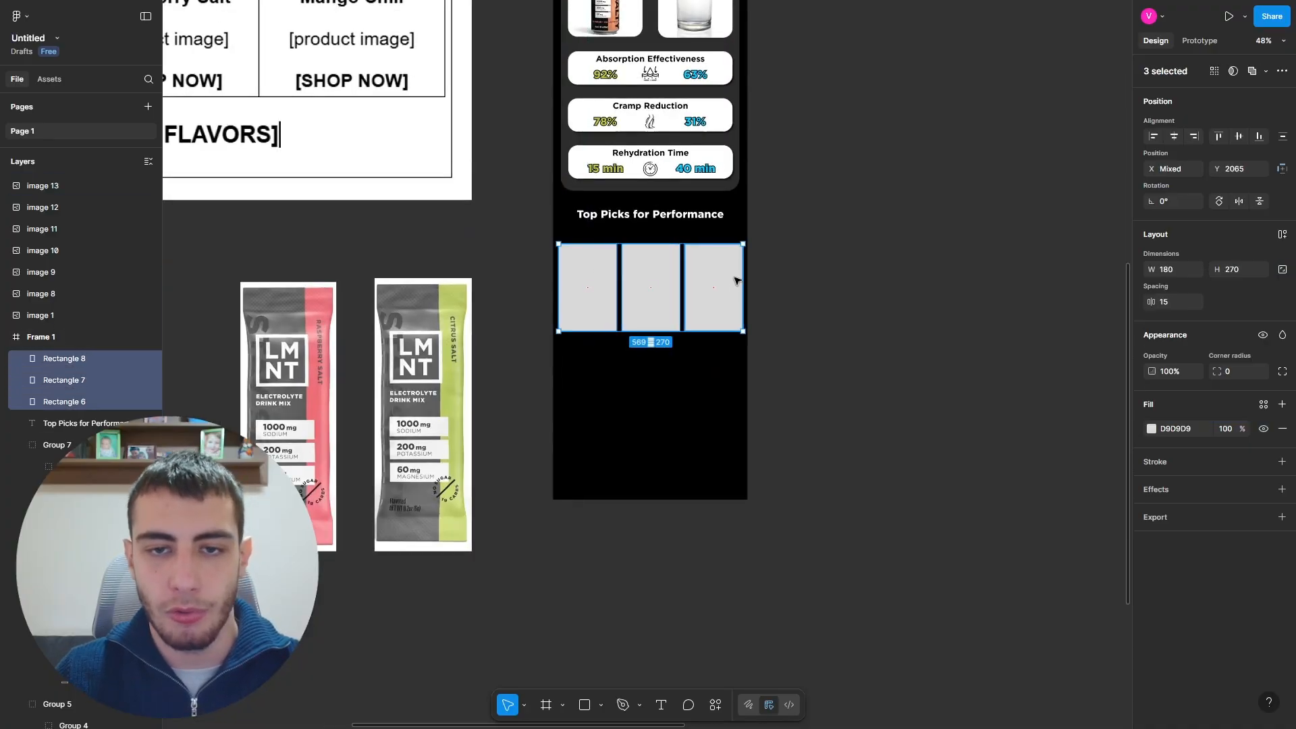
left_click(1151, 429)
left_click(1004, 685)
left_click(677, 393)
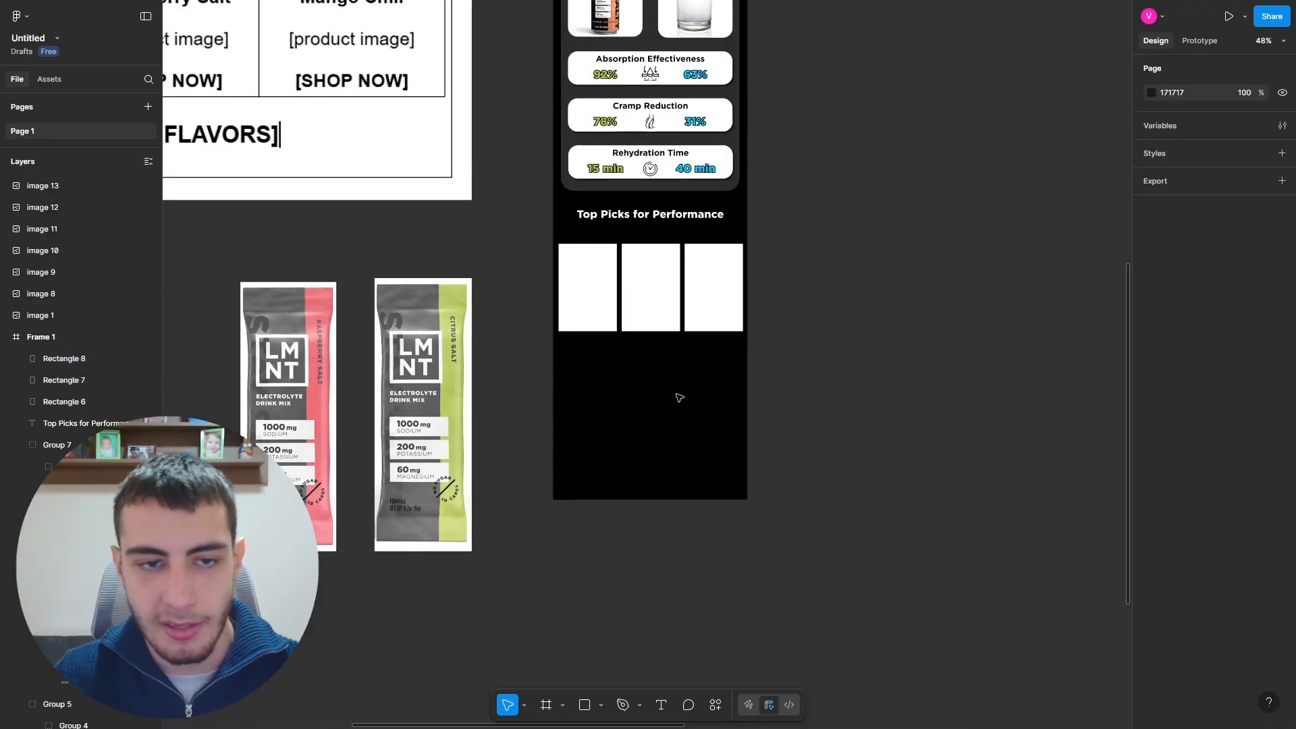
Step: Add the text "Citrus Salt" as a title on the first product card
scroll(677, 393, "down", 5)
scroll(650, 289, "up", 8)
left_click(397, 468)
scroll(442, 393, "down", 1)
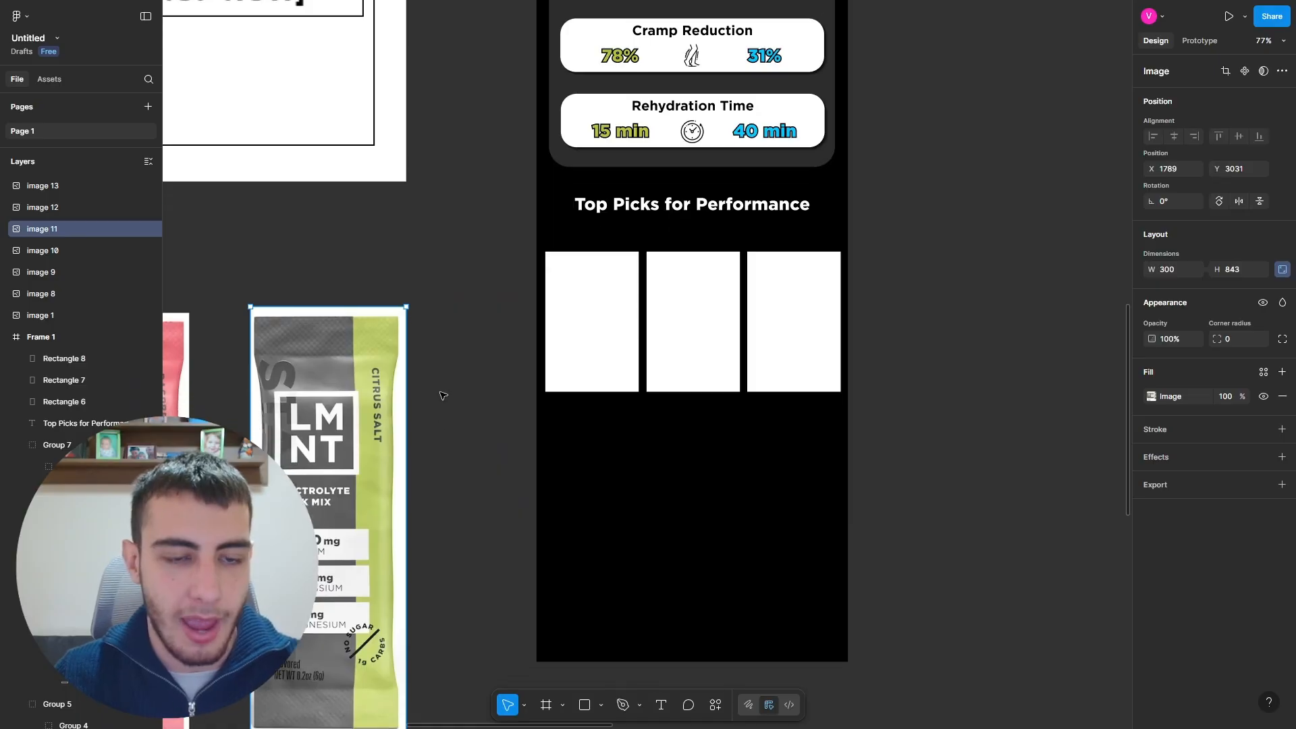
scroll(442, 393, "up", 3)
left_click(661, 704)
left_click(588, 367)
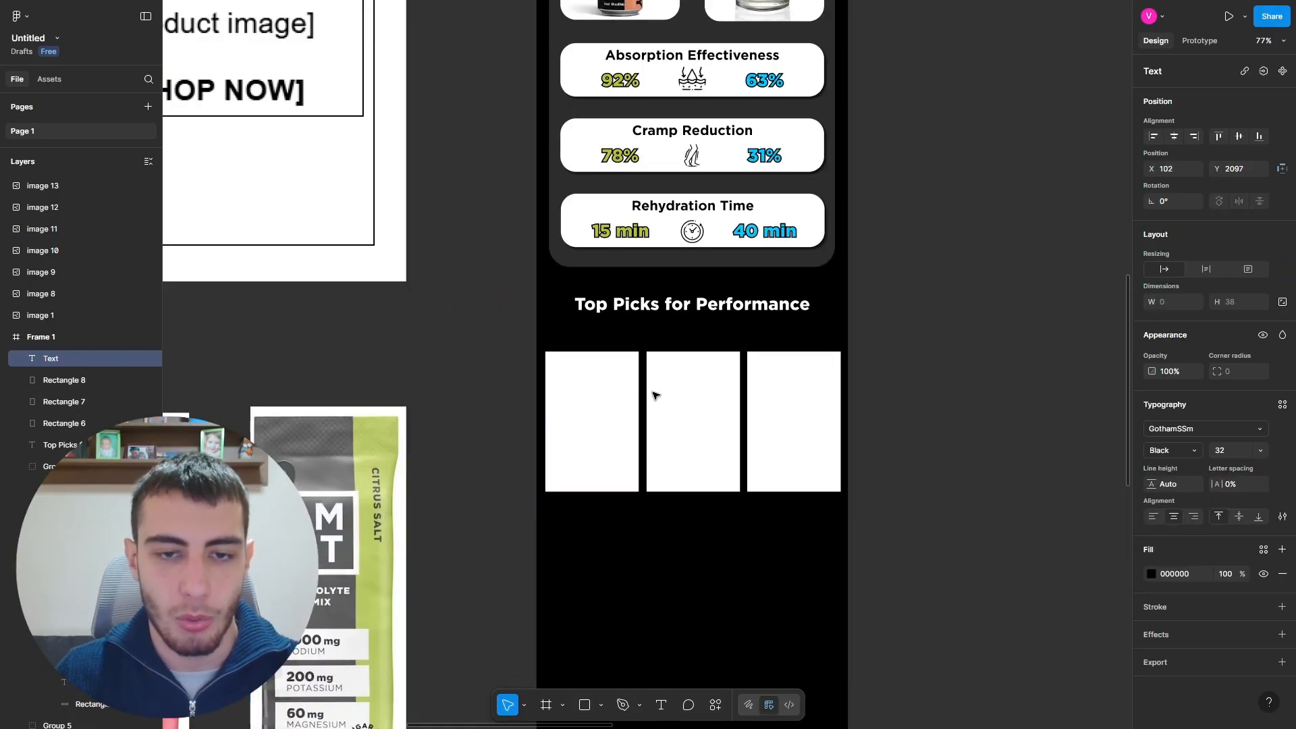
type("Citrus Salt")
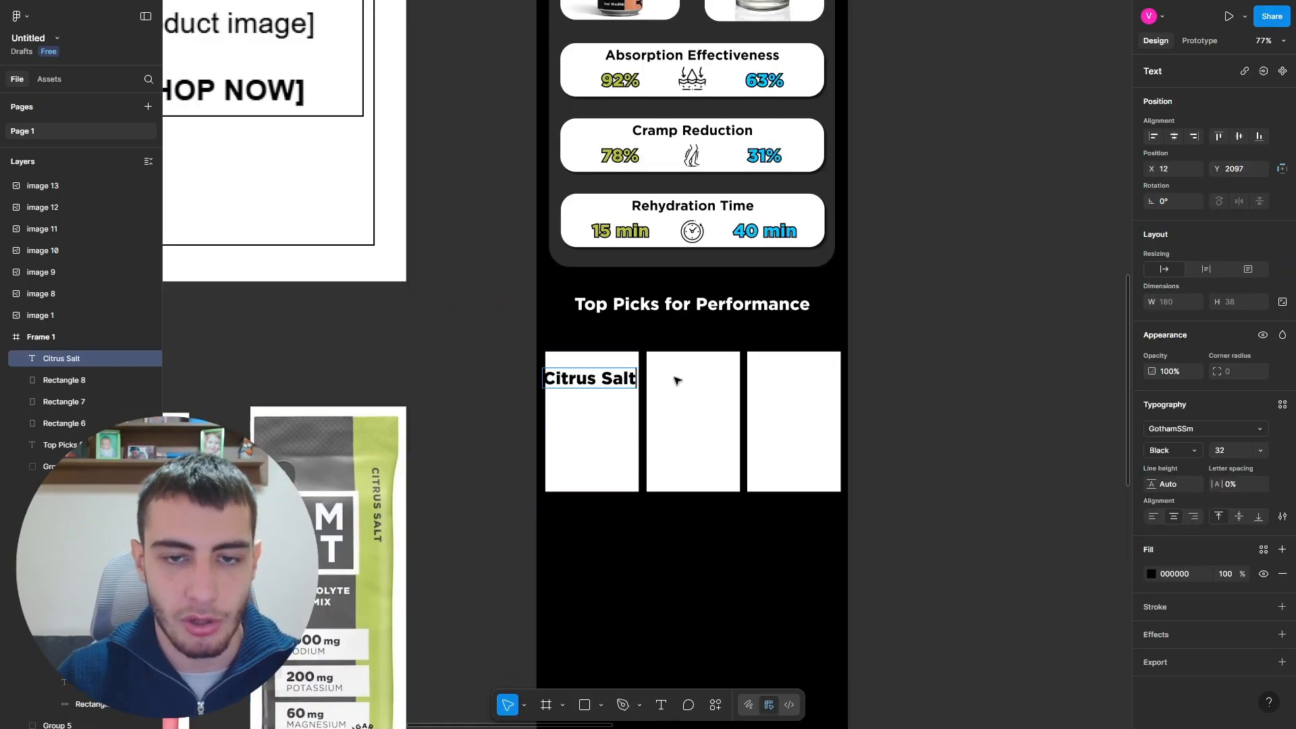
Step: Set the Citrus Salt title's font size to 24 and duplicate the title onto the second card
scroll(717, 356, "down", 5)
scroll(682, 368, "up", 5)
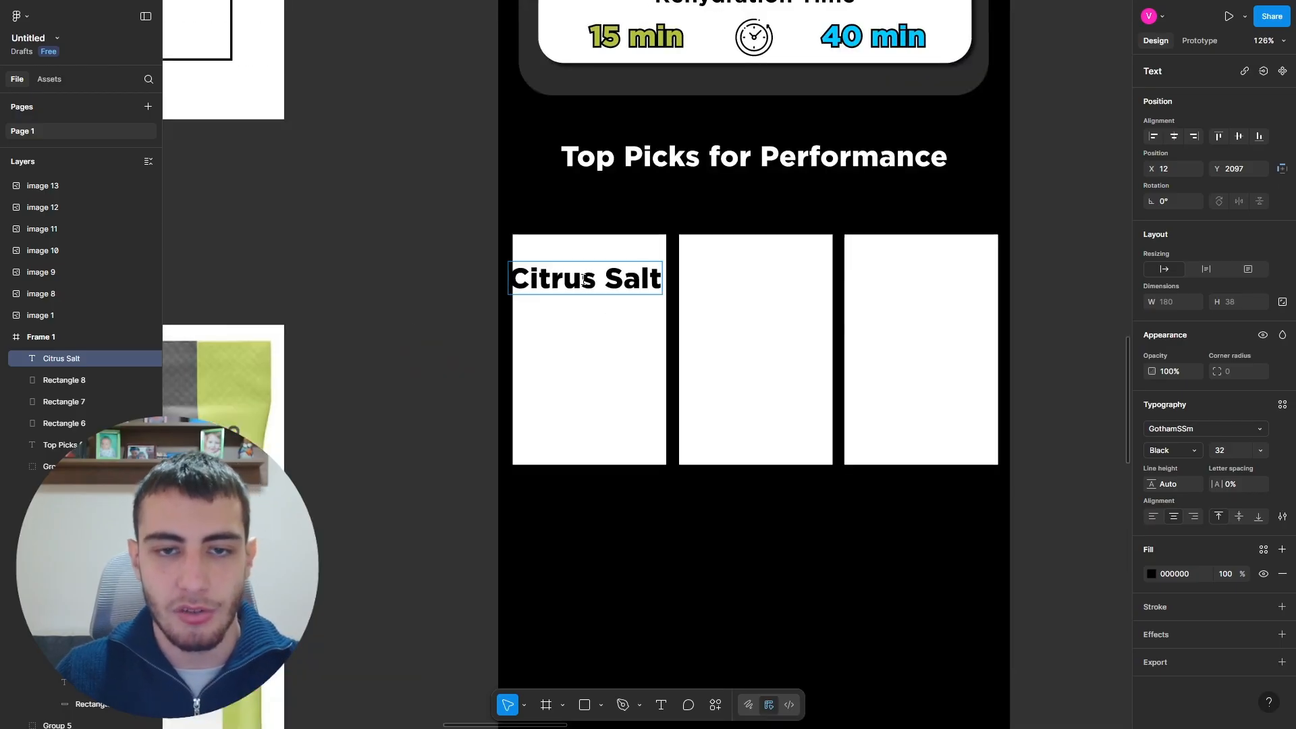
key("Escape")
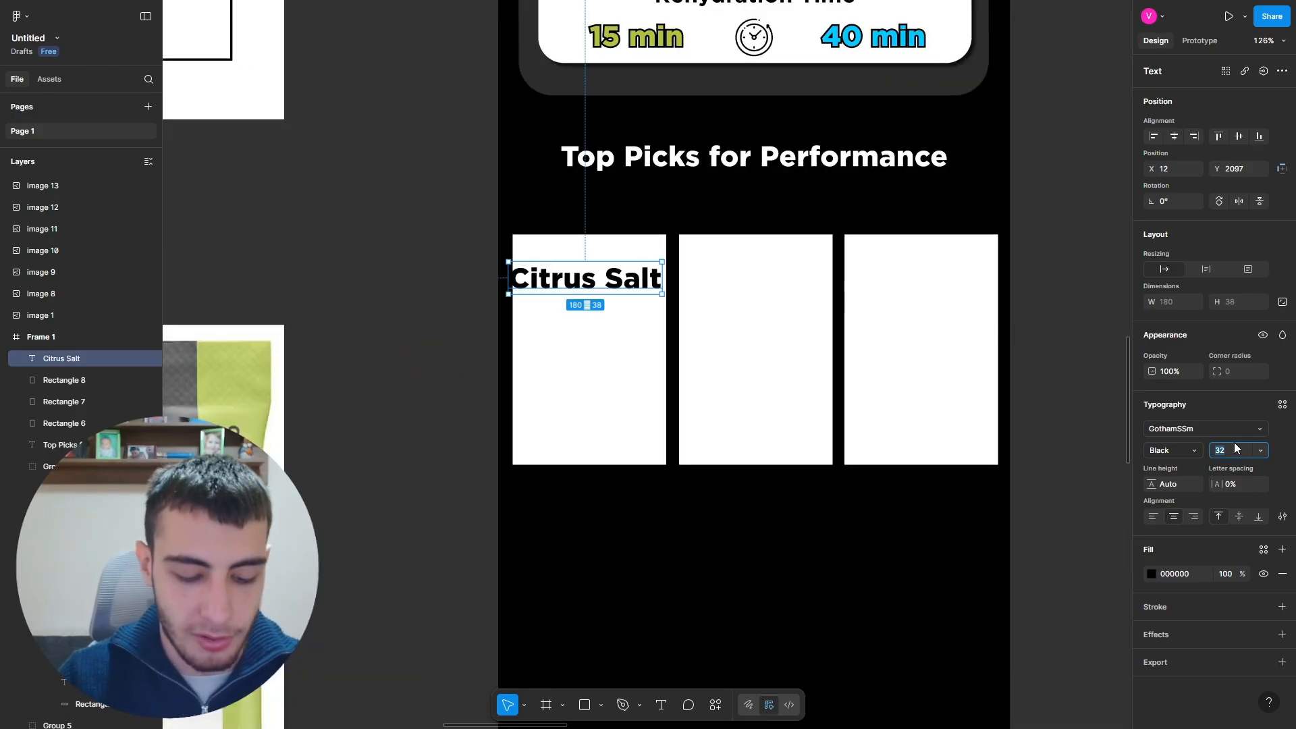
type("25")
key("Return")
left_click_drag(625, 290, 750, 264)
key("BackSpace")
type("4")
key("Return")
Step: Change the second card's title to "Raspberry Salt" and narrow its text box so it wraps onto two lines
double_click(749, 263)
type("Raspberry ")
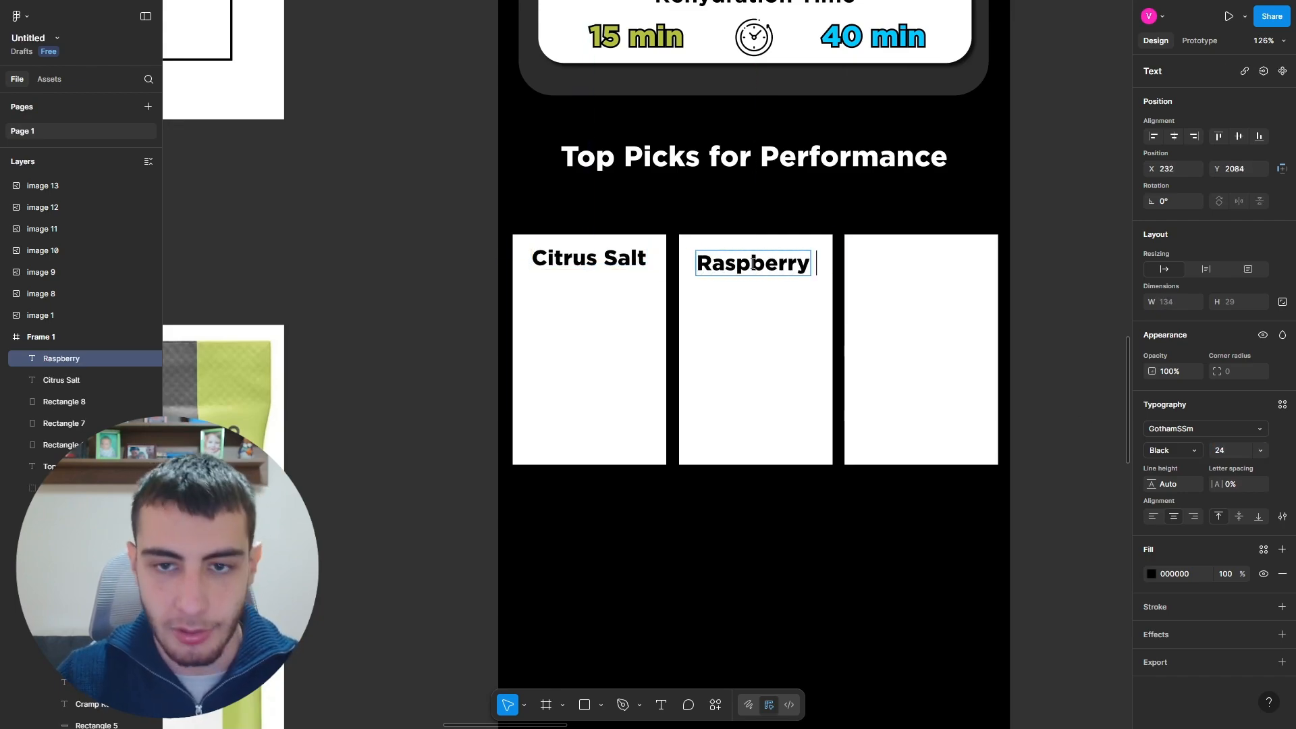
type("Salt")
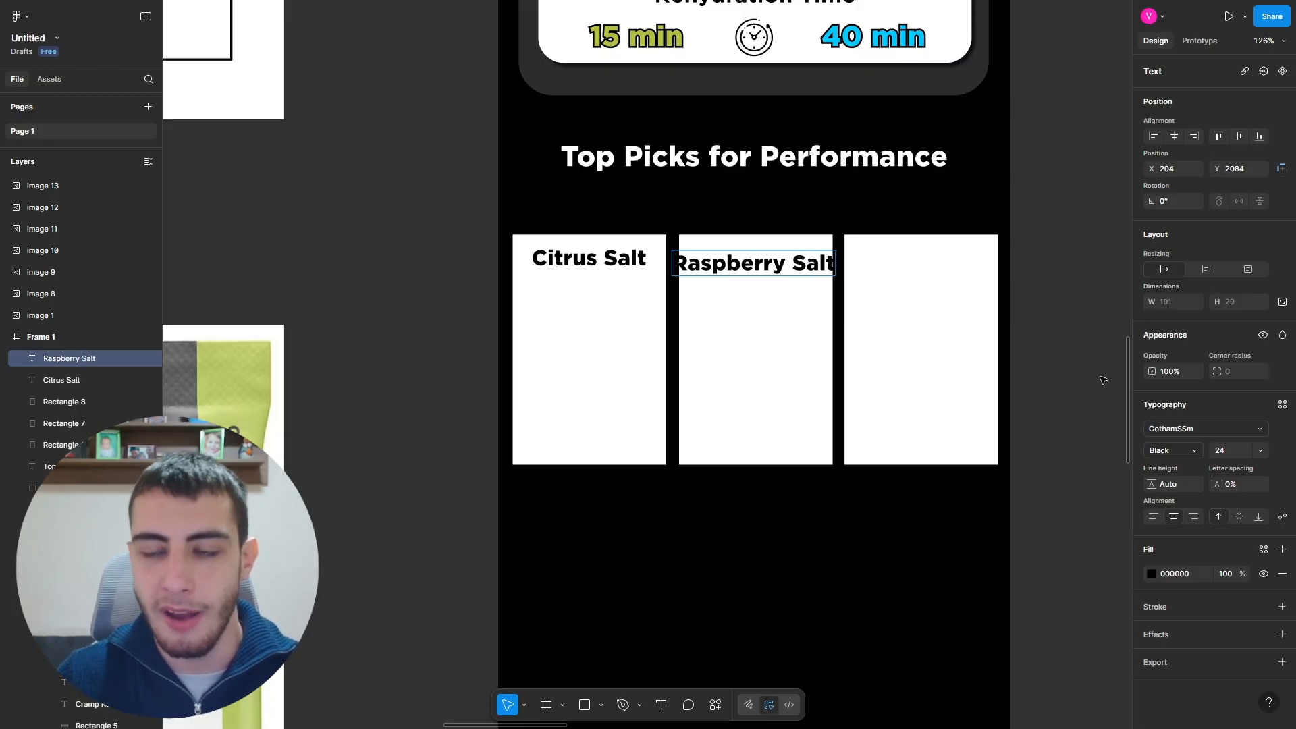
key("Escape")
key("Tab")
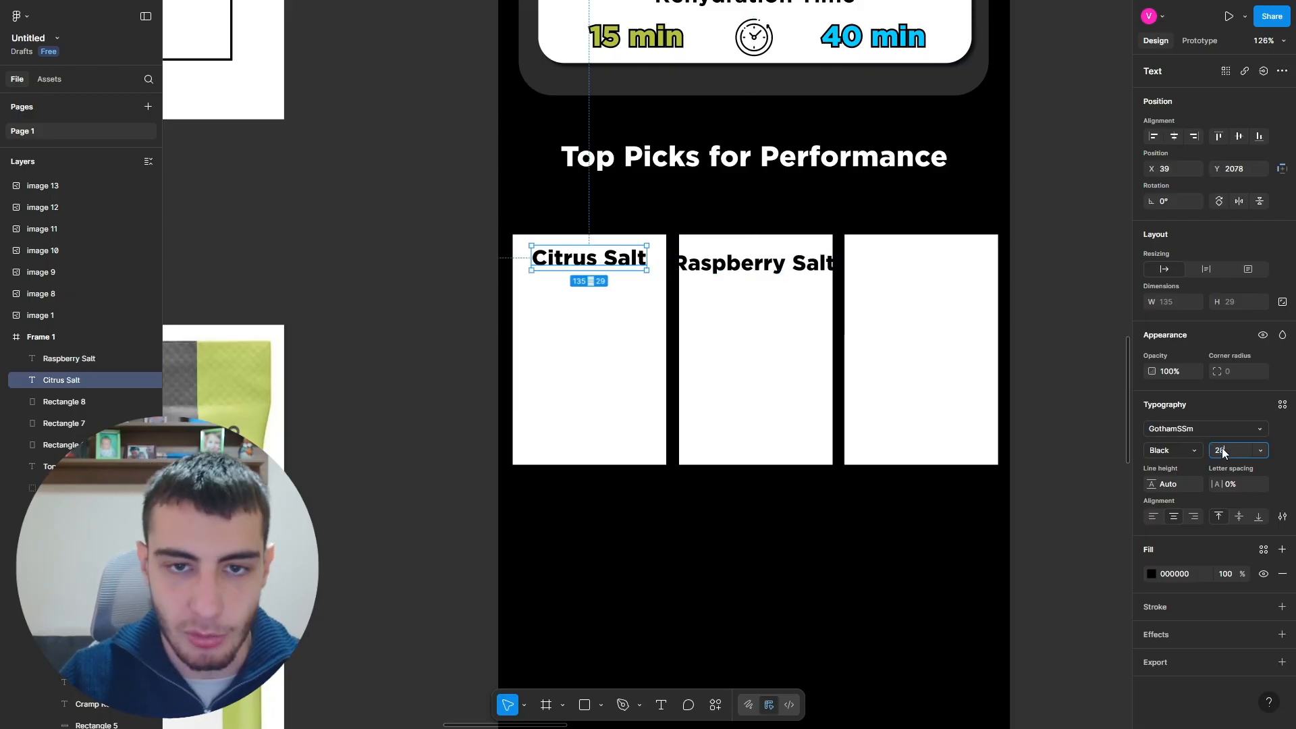
left_click(777, 264)
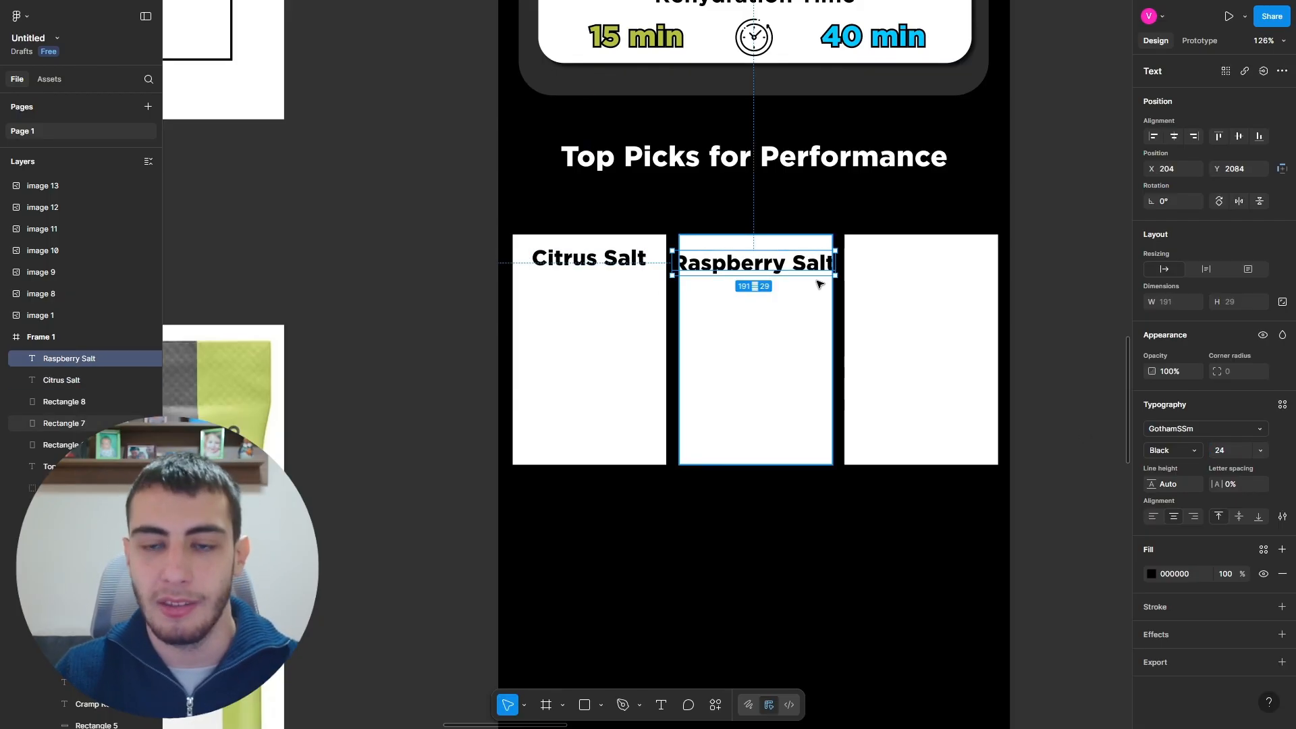
left_click_drag(836, 262, 761, 266)
Step: Duplicate the Citrus Salt title onto the third card and change the copy's text to "Mango Chili"
left_click(603, 263)
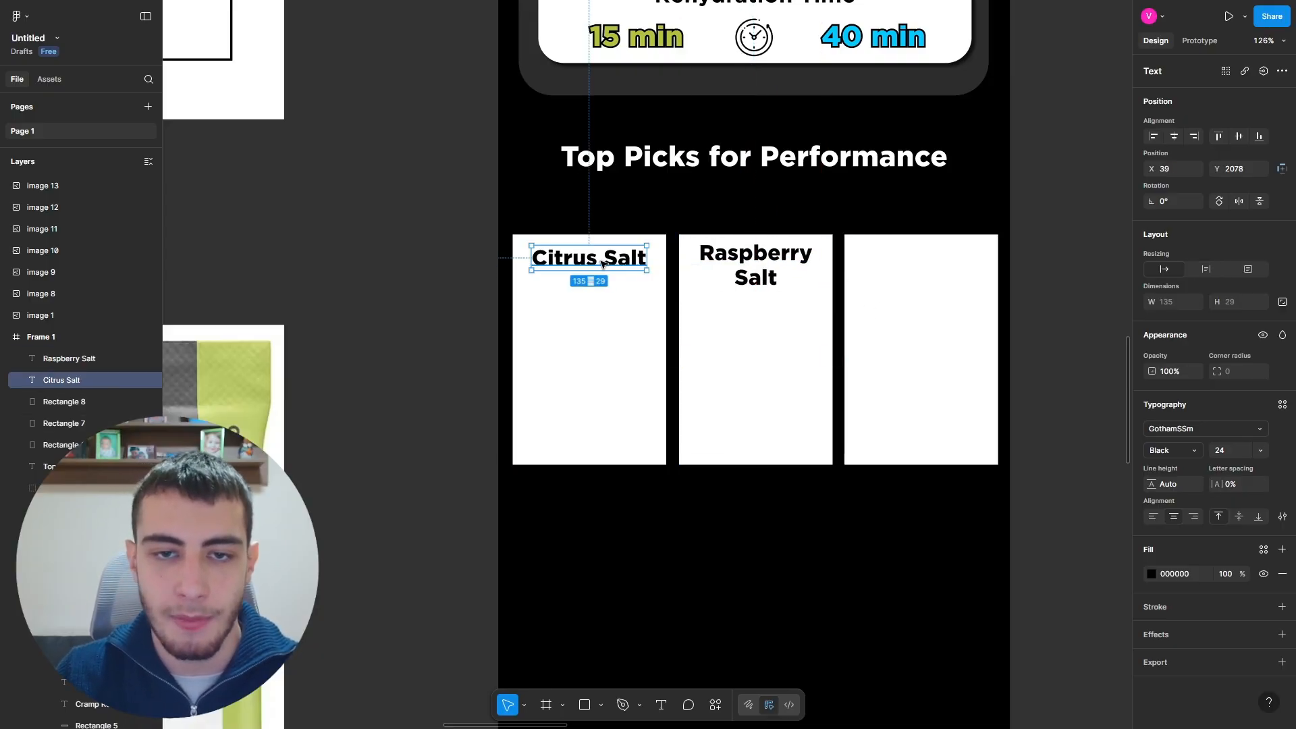
left_click_drag(599, 264, 921, 267)
double_click(922, 268)
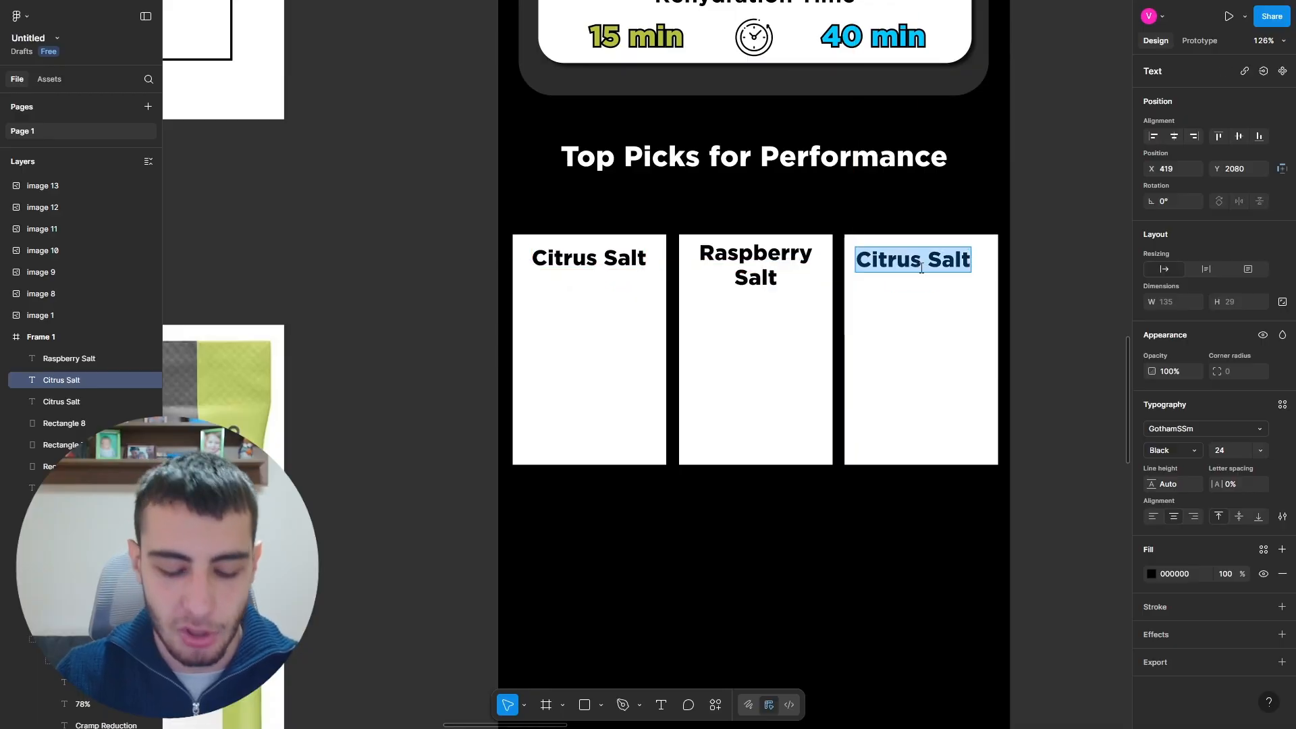
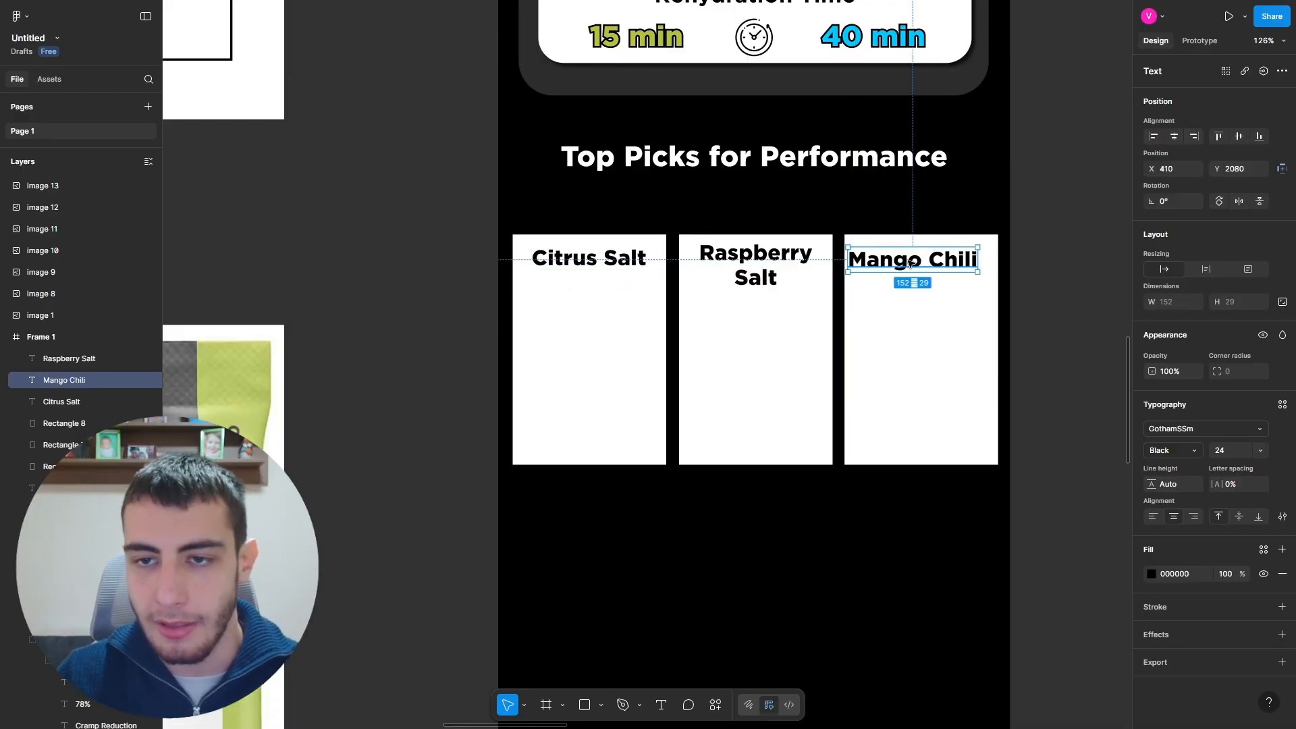
left_click_drag(909, 263, 928, 266)
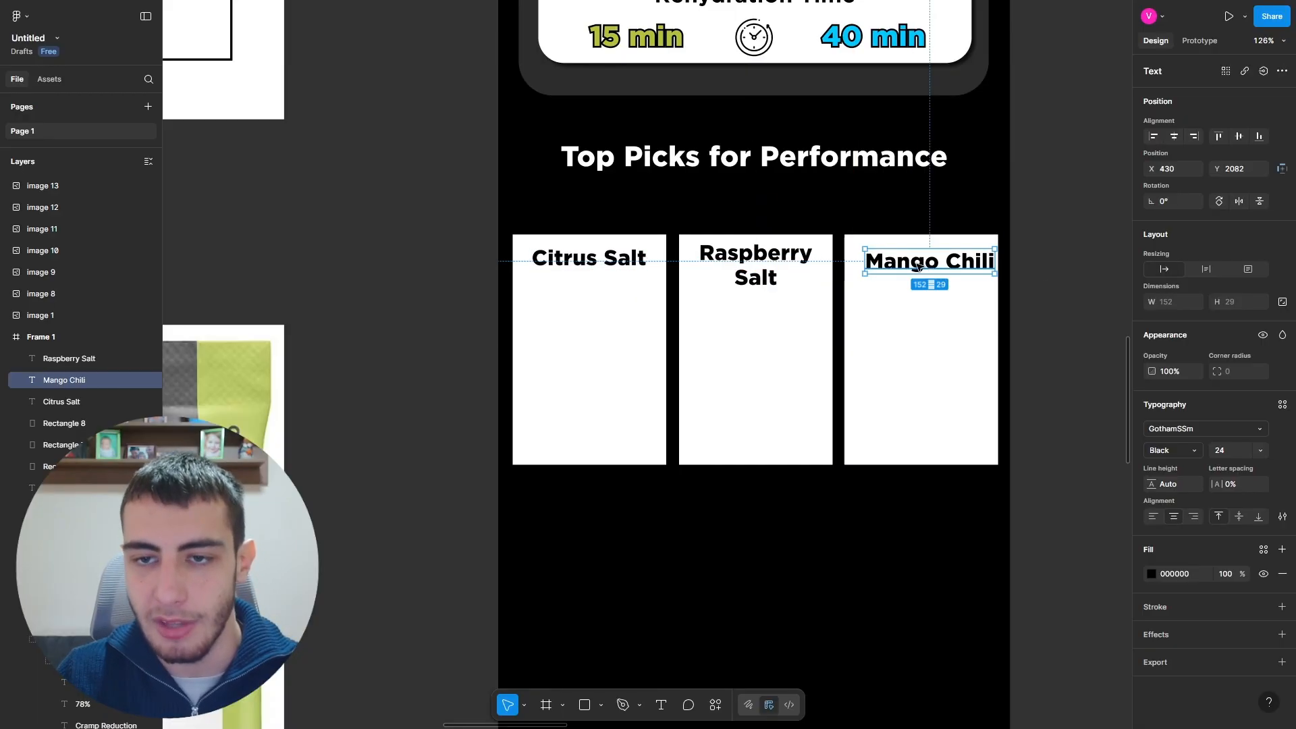
Step: Reposition the Mango Chili and Citrus Salt titles so they line up vertically with the middle of the Raspberry Salt title
left_click(768, 299)
left_click(768, 284)
scroll(818, 289, "up", 5)
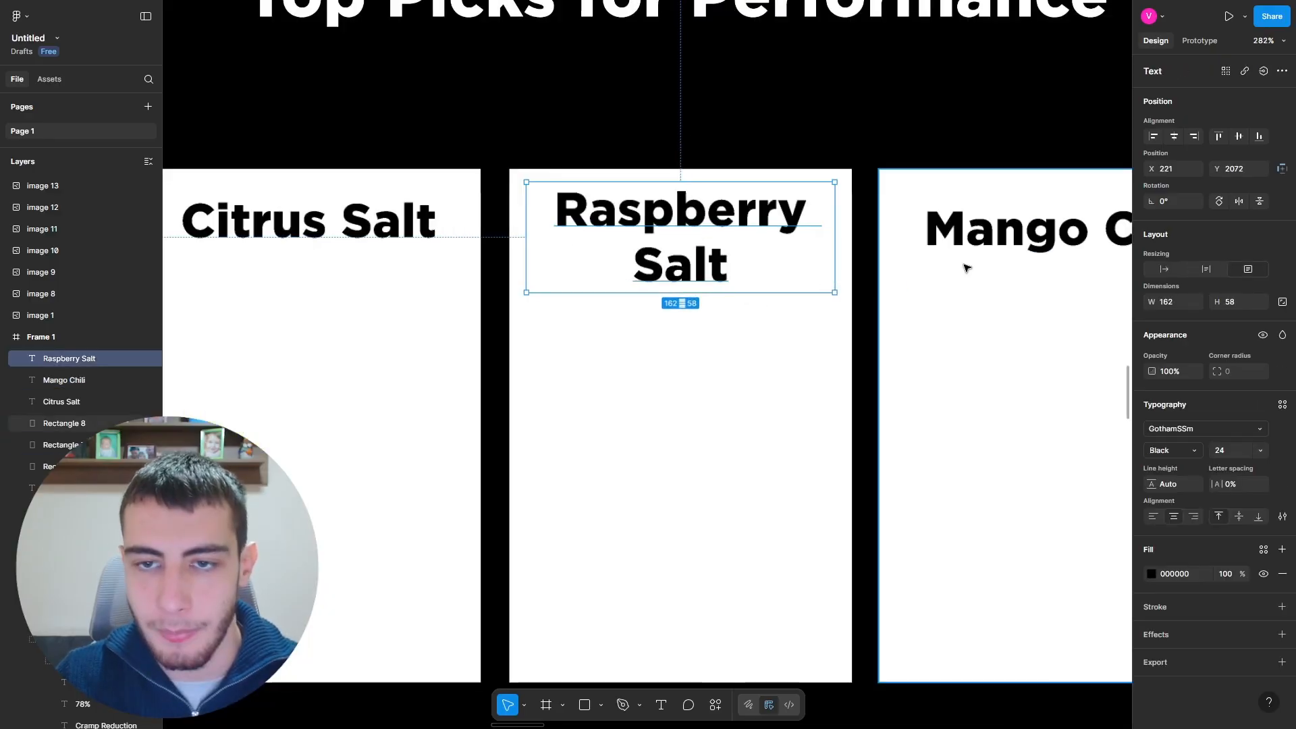
left_click(965, 248)
scroll(702, 238, "down", 6)
scroll(888, 235, "up", 3)
left_click_drag(789, 235, 776, 239)
left_click_drag(363, 233, 363, 243)
scroll(819, 261, "down", 4)
left_click(749, 378)
Step: Change the font weight of all three card titles to Bold
scroll(655, 260, "up", 4)
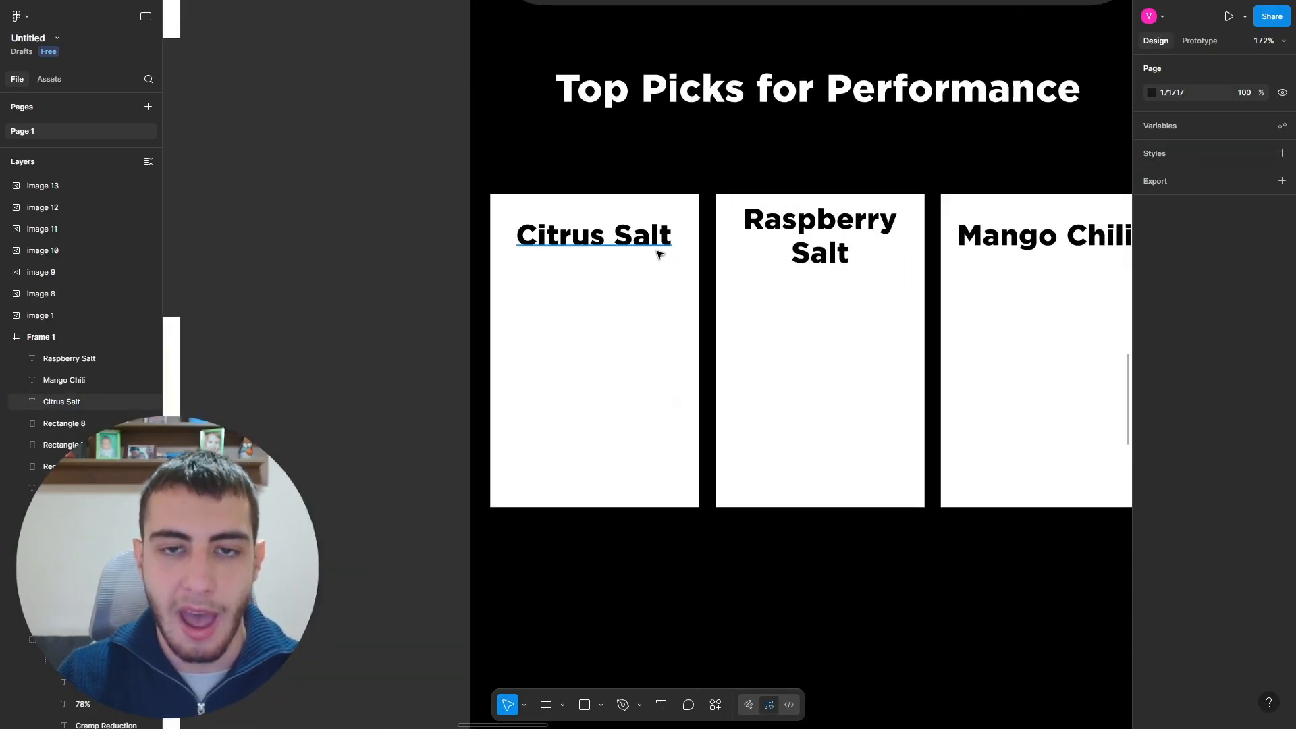
scroll(565, 247, "down", 3)
left_click(511, 247)
left_click(672, 256, "shift")
left_click(783, 249, "shift")
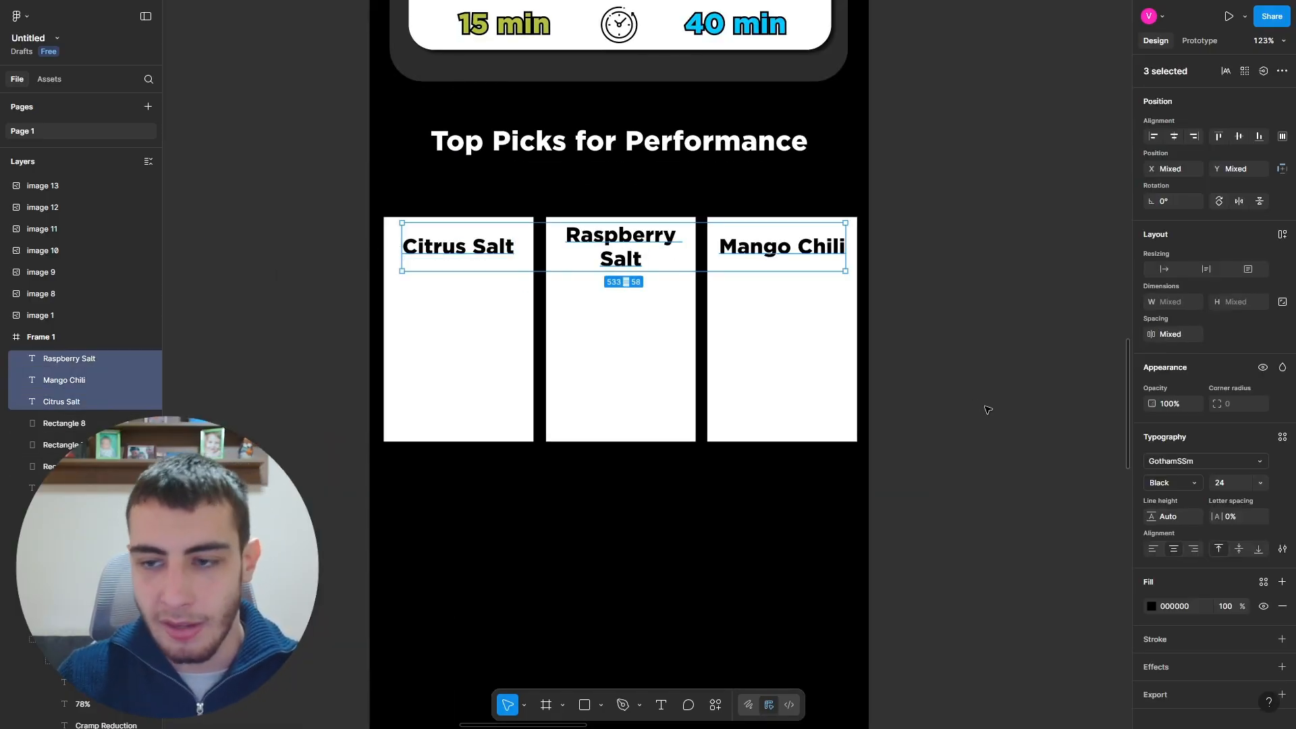
left_click(1181, 405)
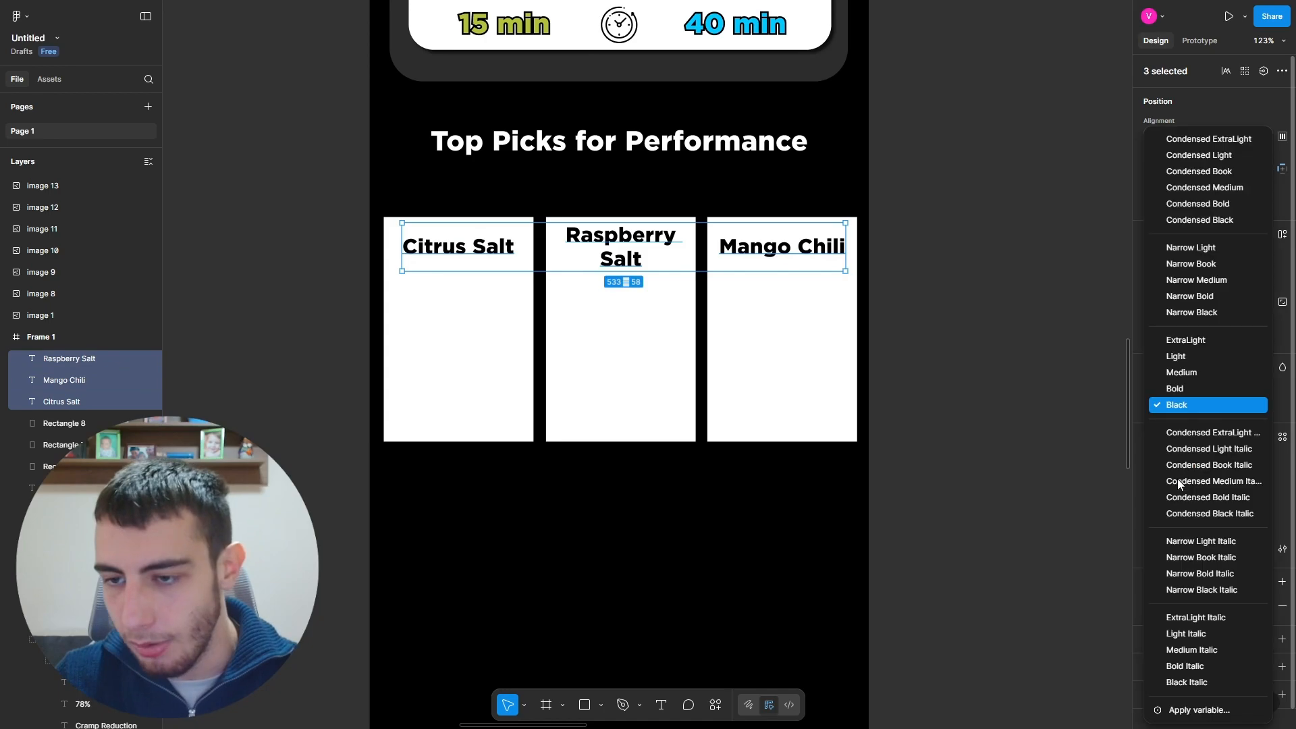
left_click(1198, 395)
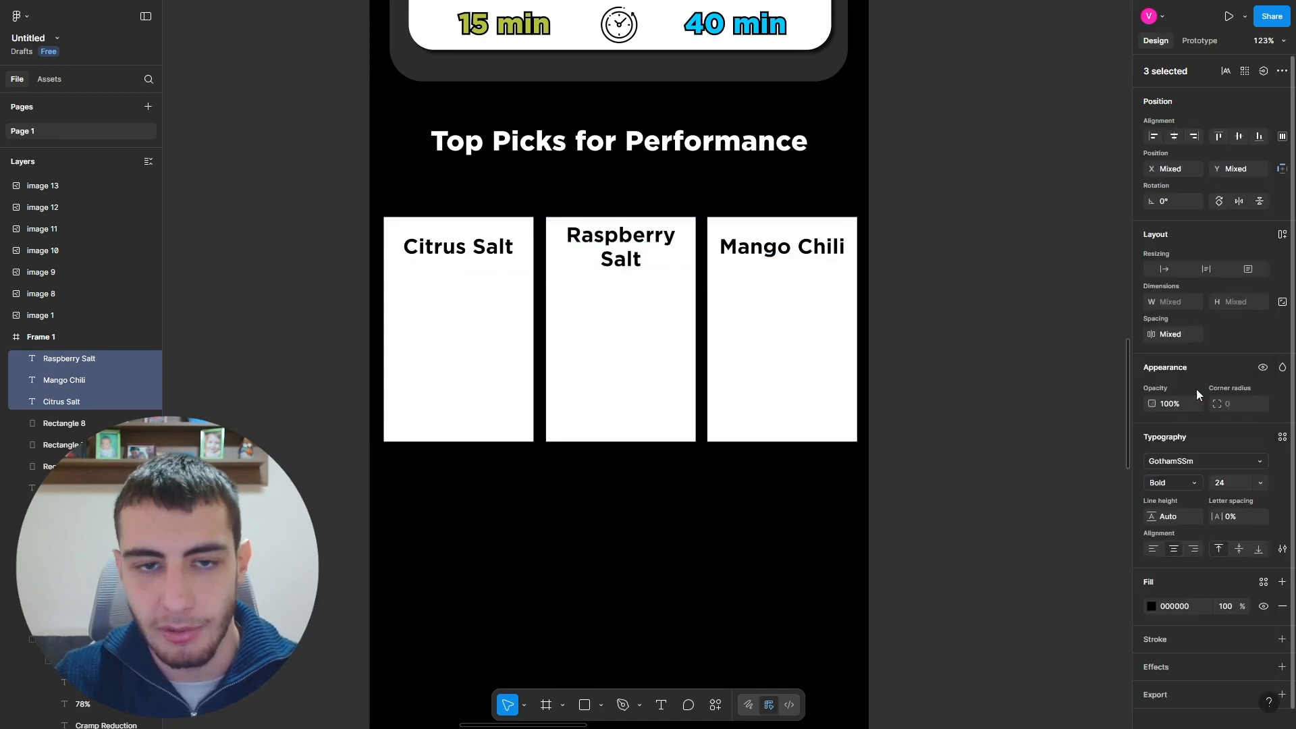
left_click(962, 381)
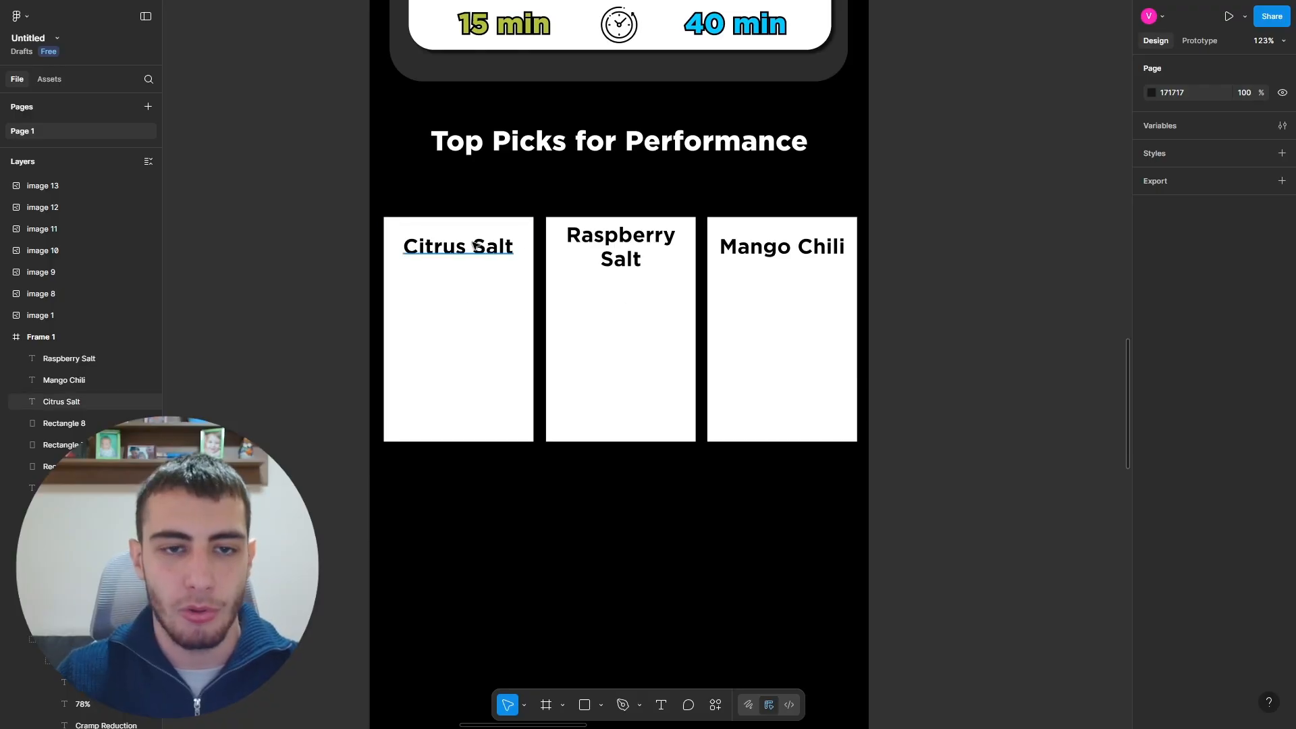
Step: Shrink the green Citrus Salt stick pack image to about 93 × 261 and place it on the first product card
scroll(803, 276, "down", 6)
left_click(607, 382)
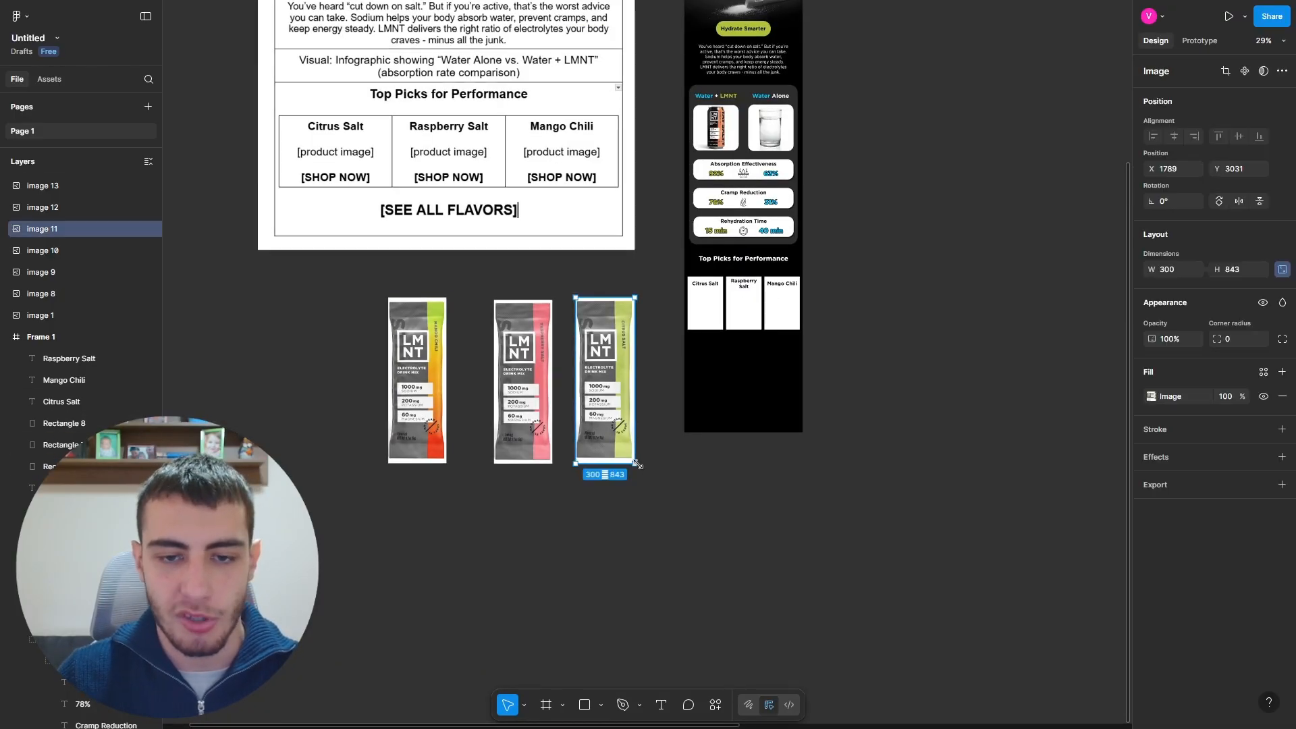
left_click_drag(635, 463, 844, 301)
scroll(608, 320, "up", 4)
scroll(891, 297, "up", 4)
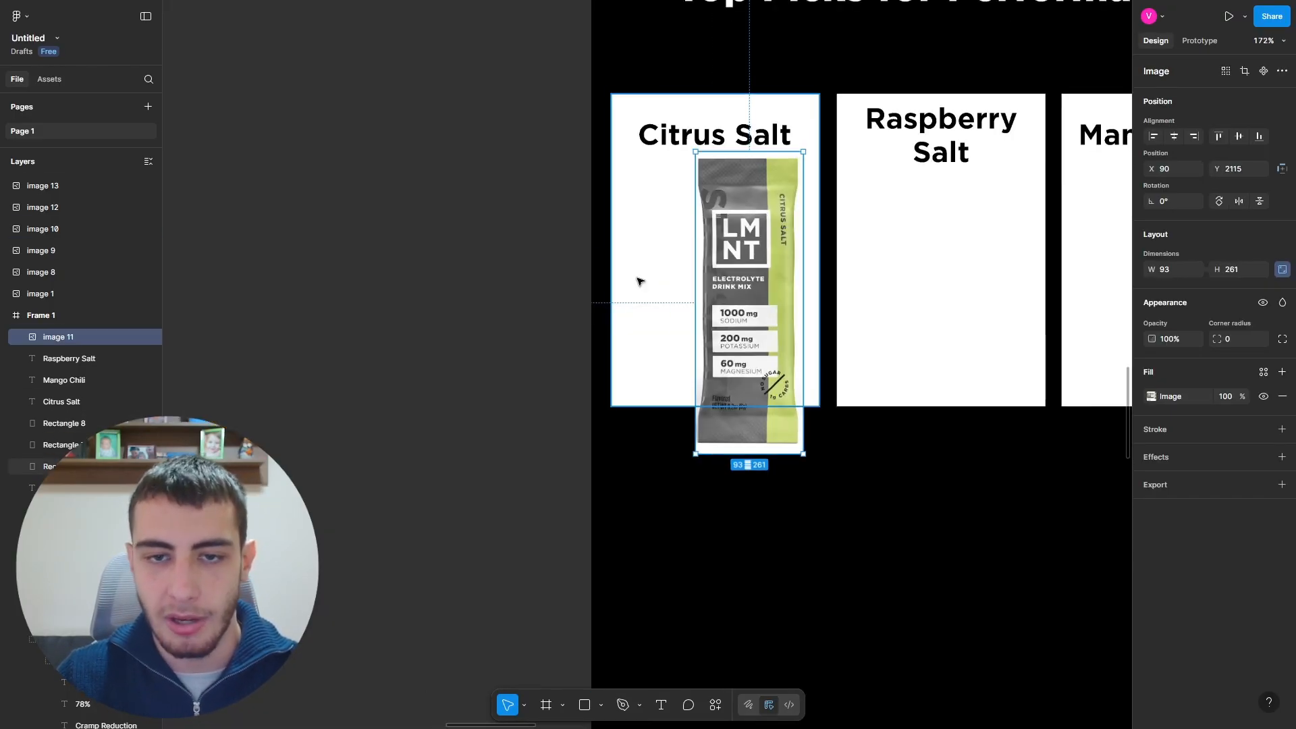
Step: Extend the Citrus Salt card downward, then scale its stick pack image to about 65 × 184 and centre it under the title
left_click(639, 282)
left_click_drag(681, 406, 695, 523)
left_click(771, 421)
left_click_drag(793, 439, 760, 350)
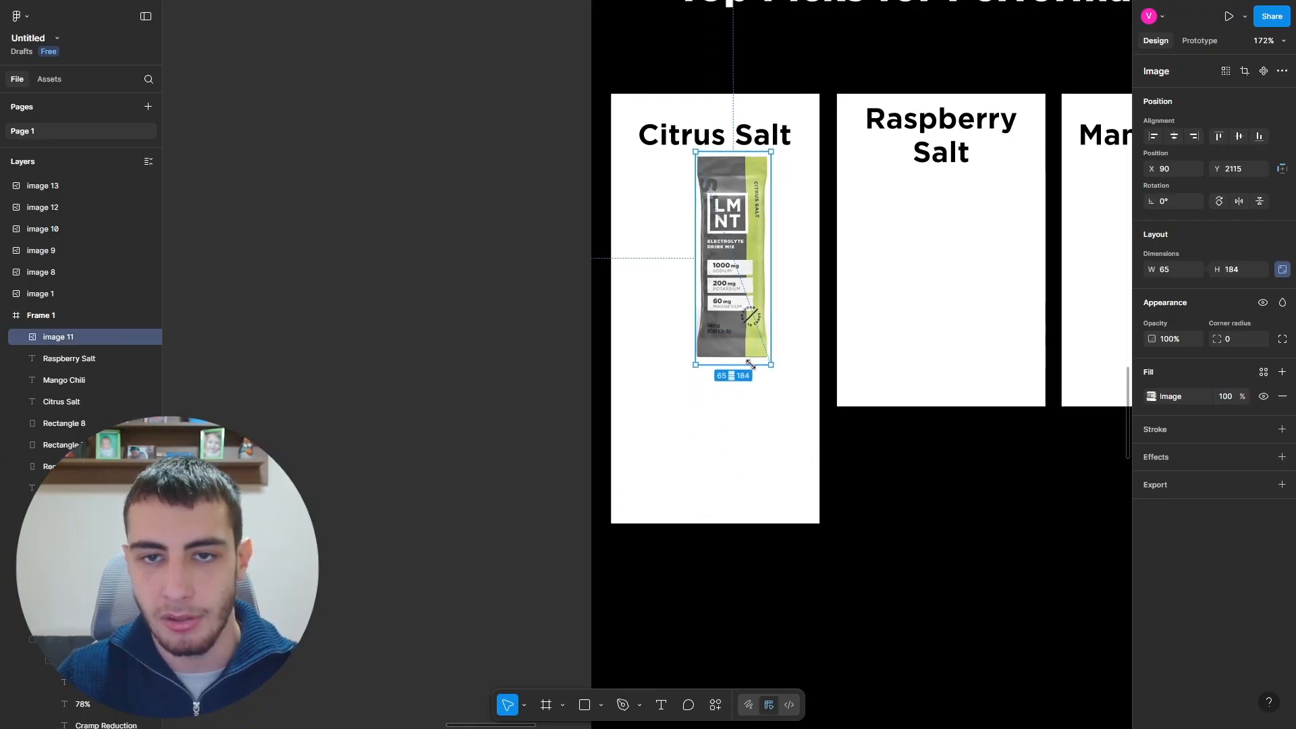
left_click_drag(742, 269, 724, 290)
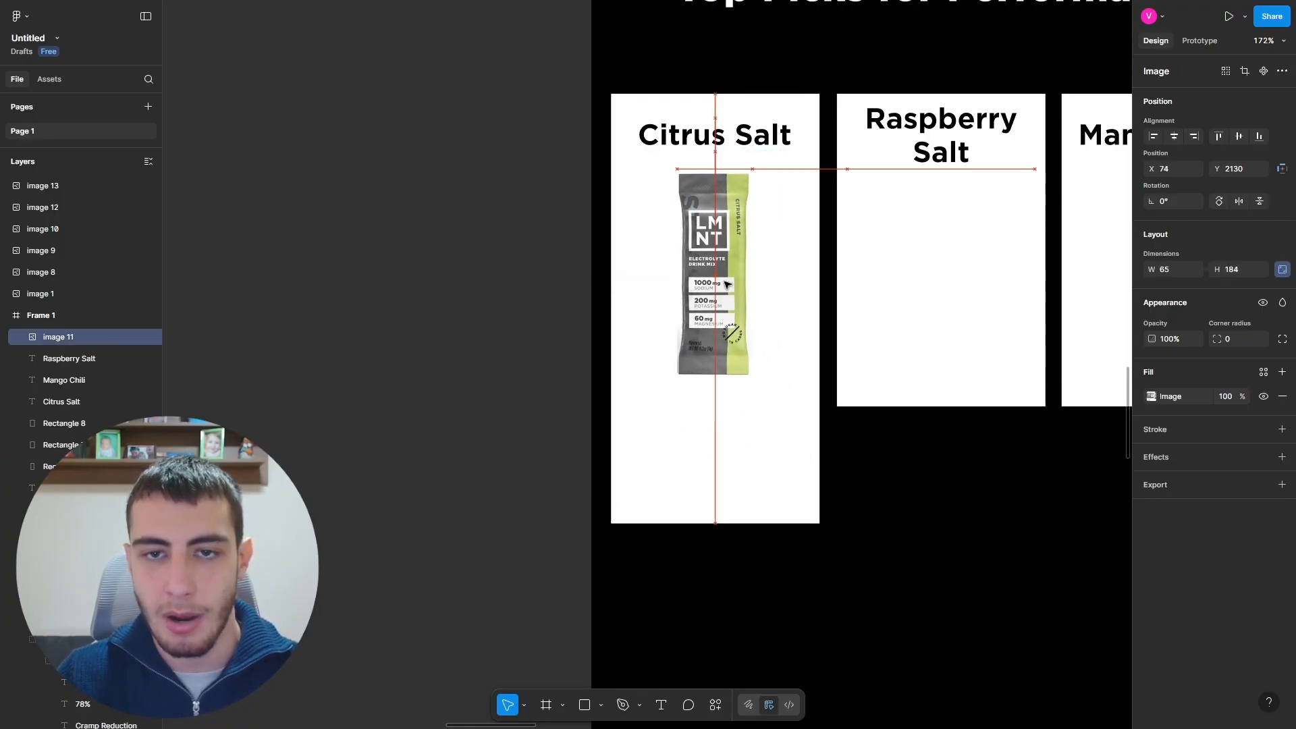
Step: Lengthen the Raspberry Salt and Mango Chili cards to a height of about 371 to match the first card
left_click(651, 338)
scroll(582, 289, "down", 2)
left_click(749, 297)
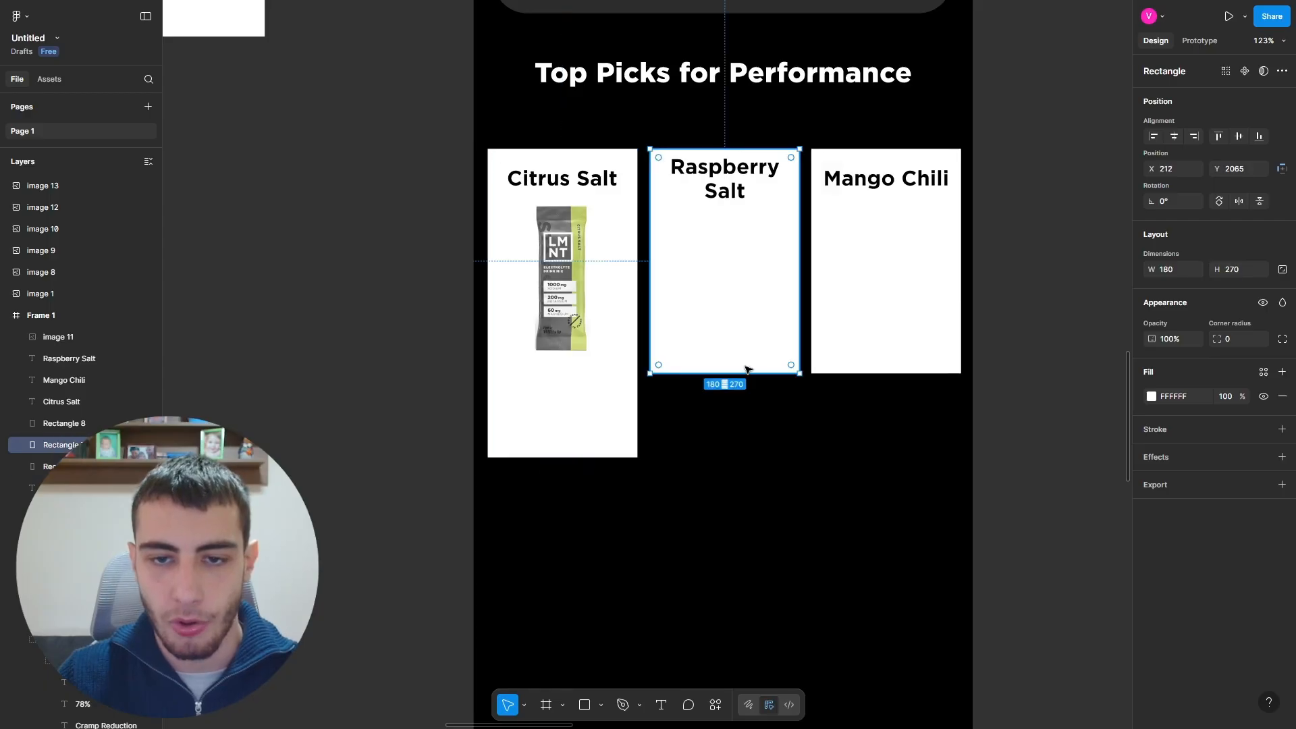
left_click_drag(743, 371, 726, 456)
left_click(884, 358)
left_click_drag(886, 373, 877, 456)
Step: Scale the Raspberry Salt stick pack image to a height of 184, matching the Citrus Salt image
scroll(549, 437, "down", 3)
scroll(496, 405, "down", 3)
scroll(558, 397, "down", 3)
left_click(432, 376)
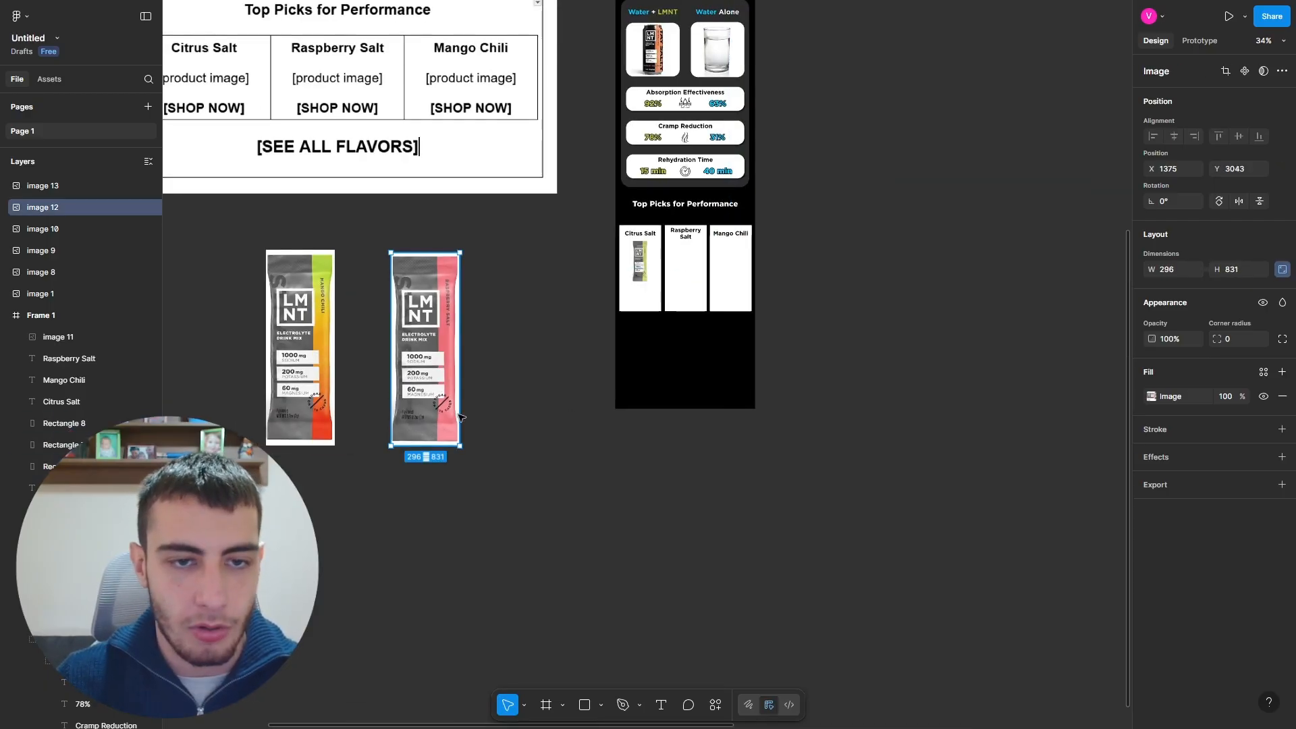
left_click_drag(459, 445, 417, 320)
scroll(561, 281, "up", 3)
left_click(714, 257)
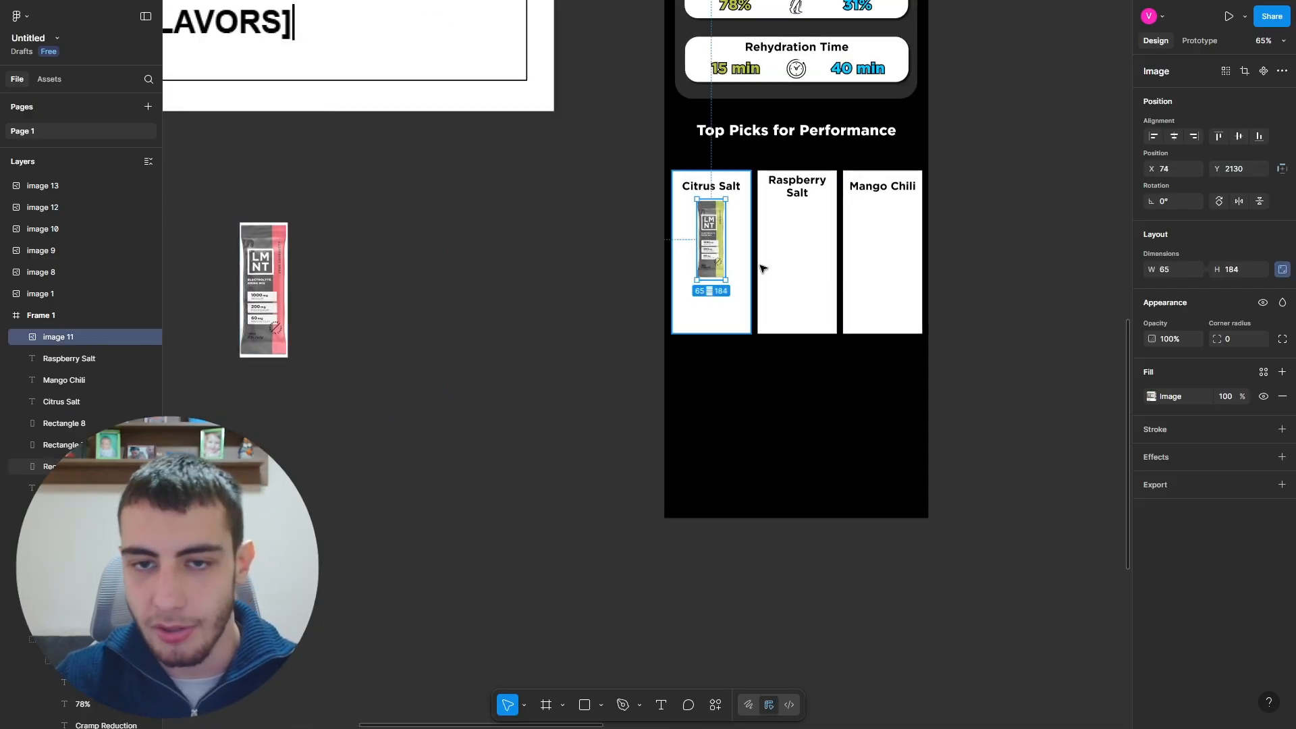
left_click(252, 298)
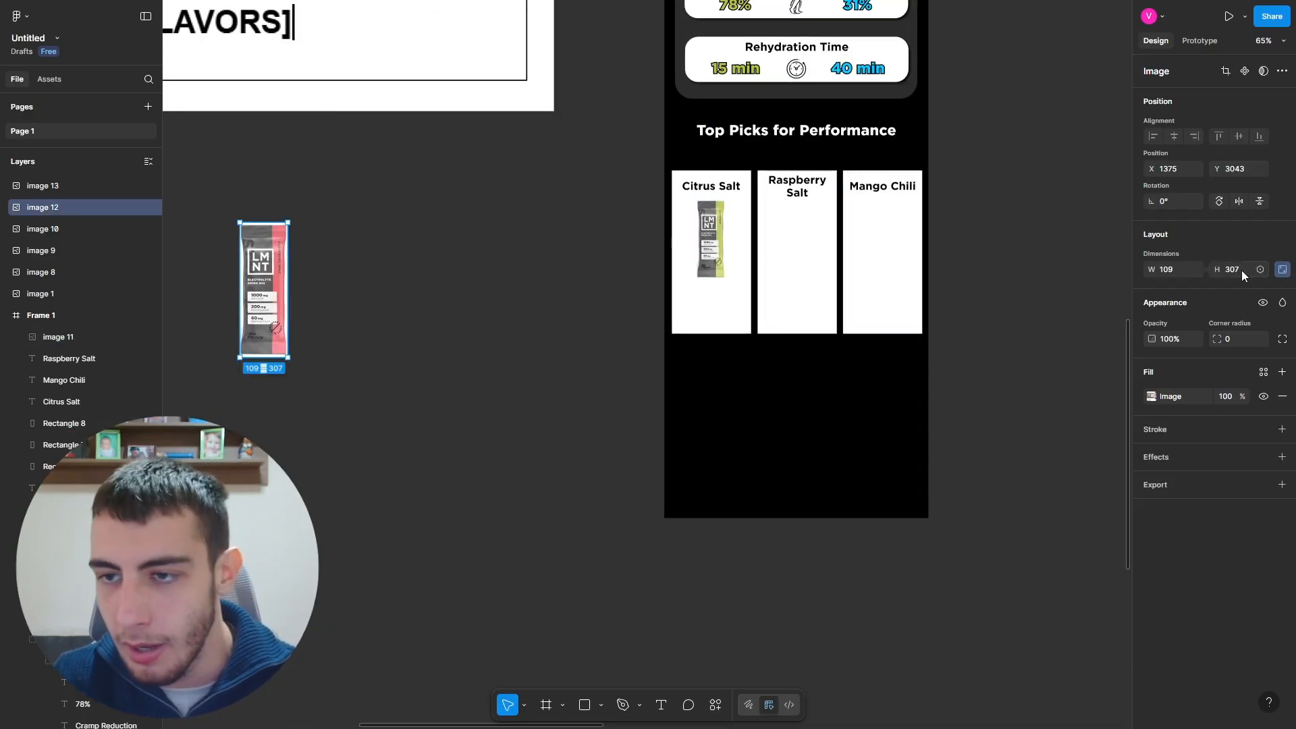
type("184")
key("Return")
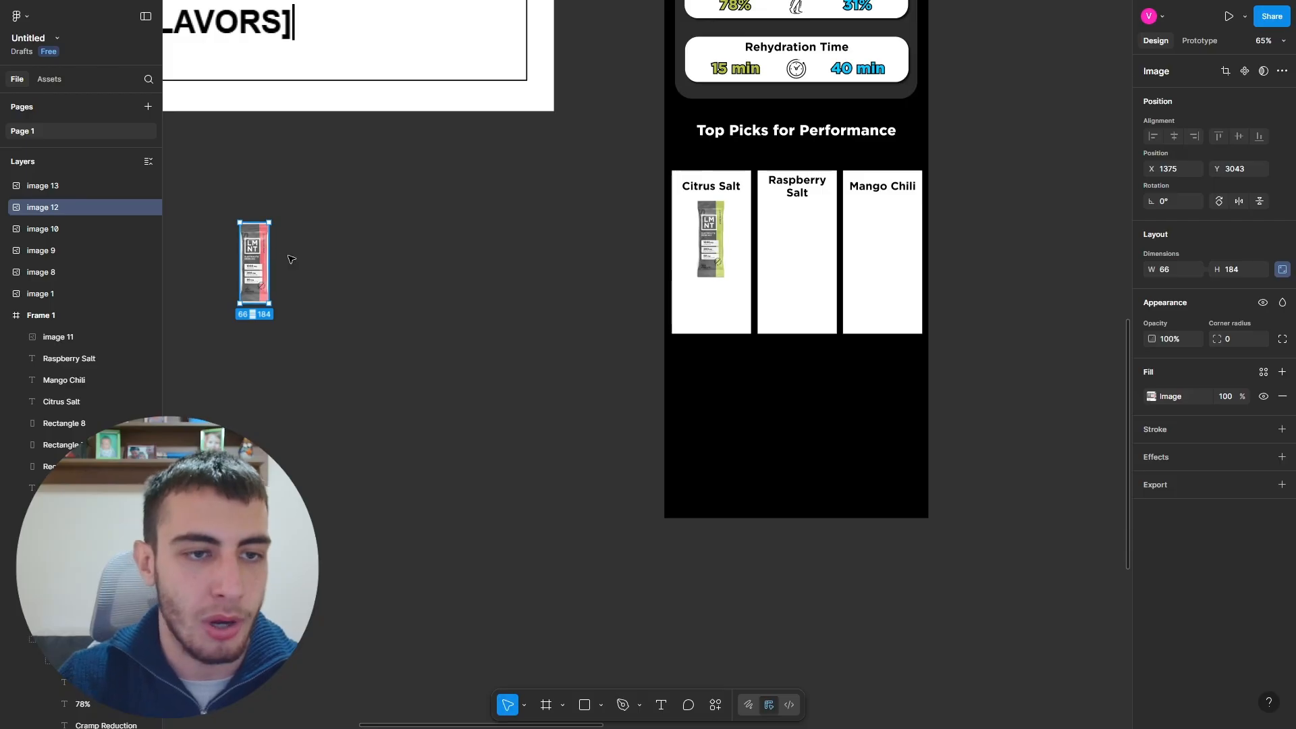
Step: Place the Raspberry Salt stick pack image in the middle of its card and move it and the Citrus Salt image slightly lower
left_click_drag(255, 262, 796, 239)
scroll(796, 239, "up", 5)
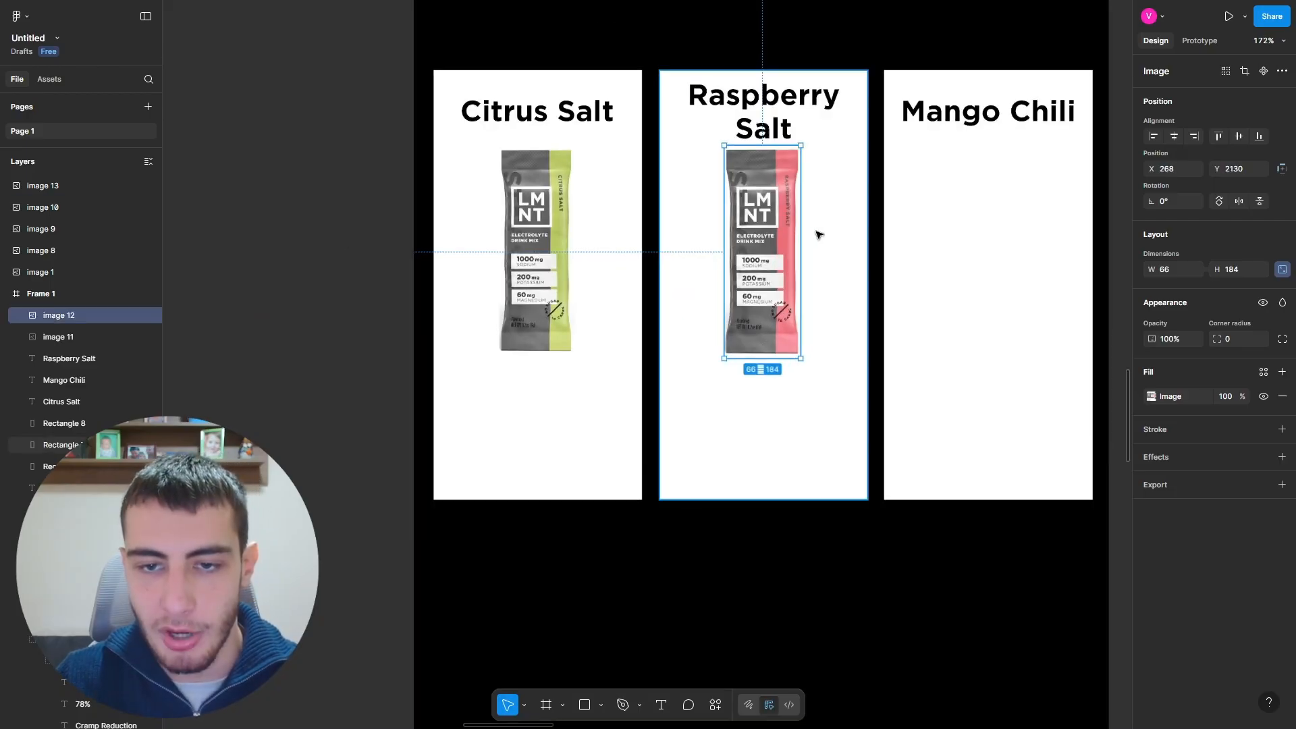
left_click(550, 213)
left_click(775, 220, "shift")
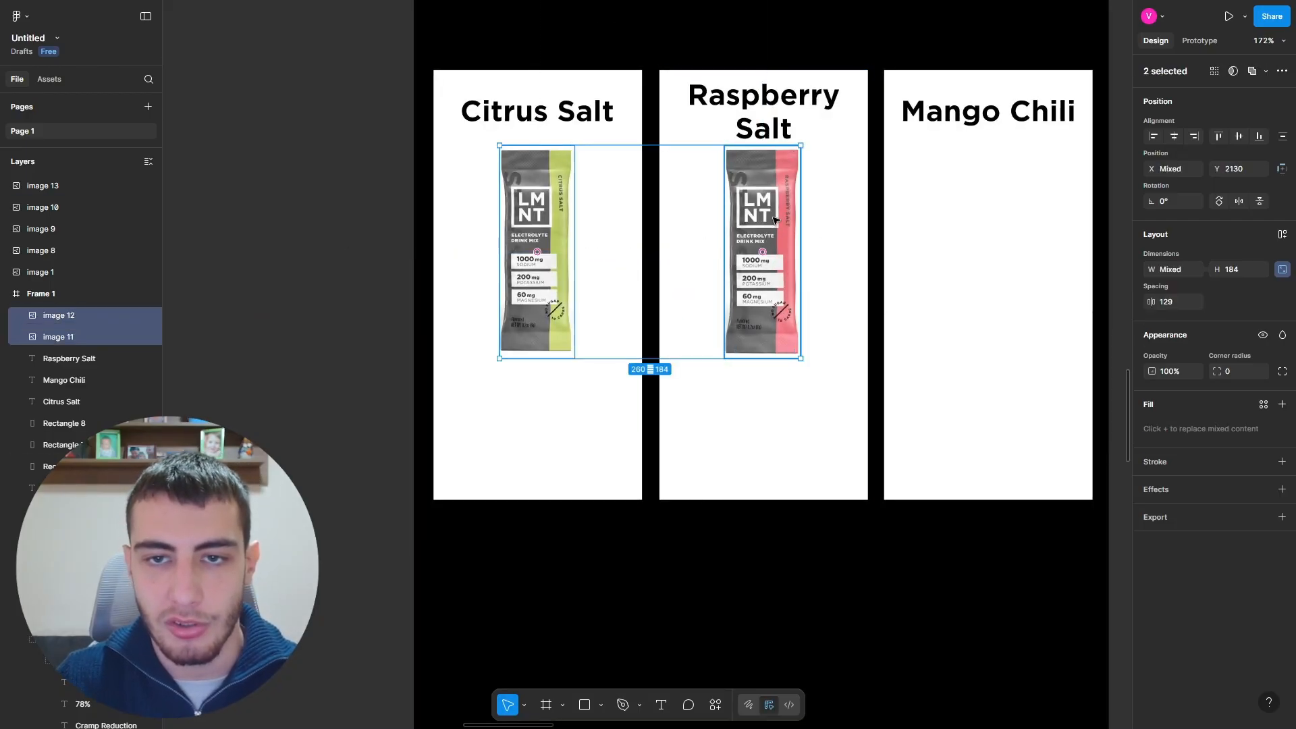
left_click_drag(775, 220, 774, 236)
Step: Fine-tune the positions of the Citrus Salt and Raspberry Salt stick packs so each sits centred in its card
left_click(542, 259)
left_click_drag(541, 259, 544, 259)
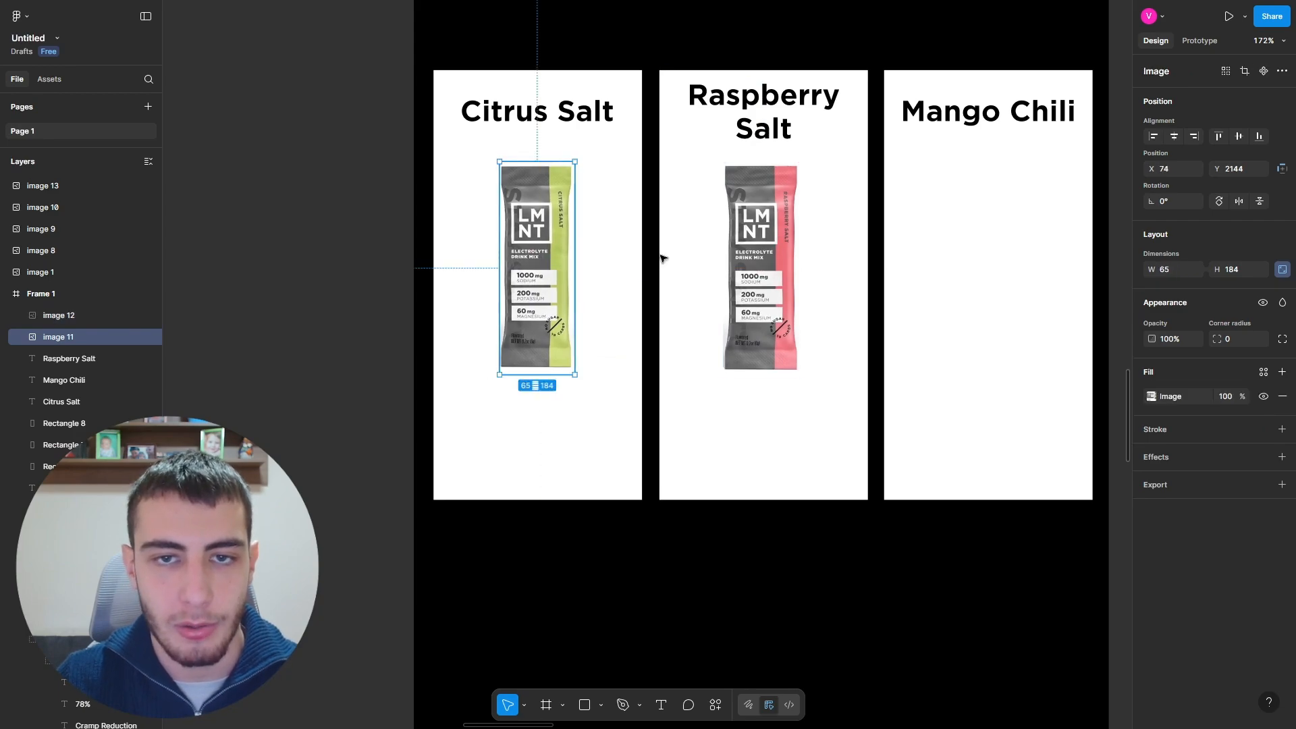
left_click_drag(776, 257, 785, 259)
left_click_drag(544, 255, 544, 259)
scroll(544, 260, "down", 3)
left_click(649, 256)
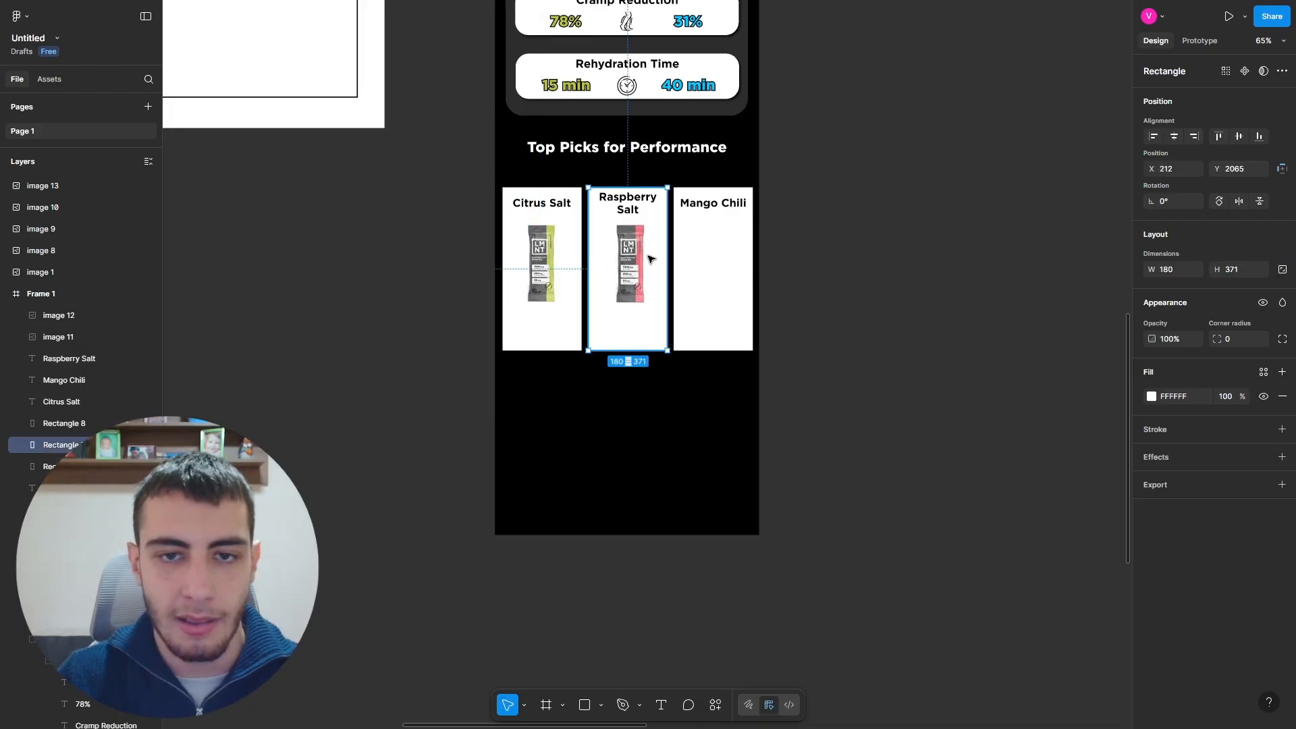
left_click(634, 261)
scroll(635, 261, "up", 2)
left_click_drag(629, 255, 623, 255)
Step: Set the Mango Chili stick pack image's height to 184 and centre it on the third card, level with the other packs
scroll(622, 257, "down", 5)
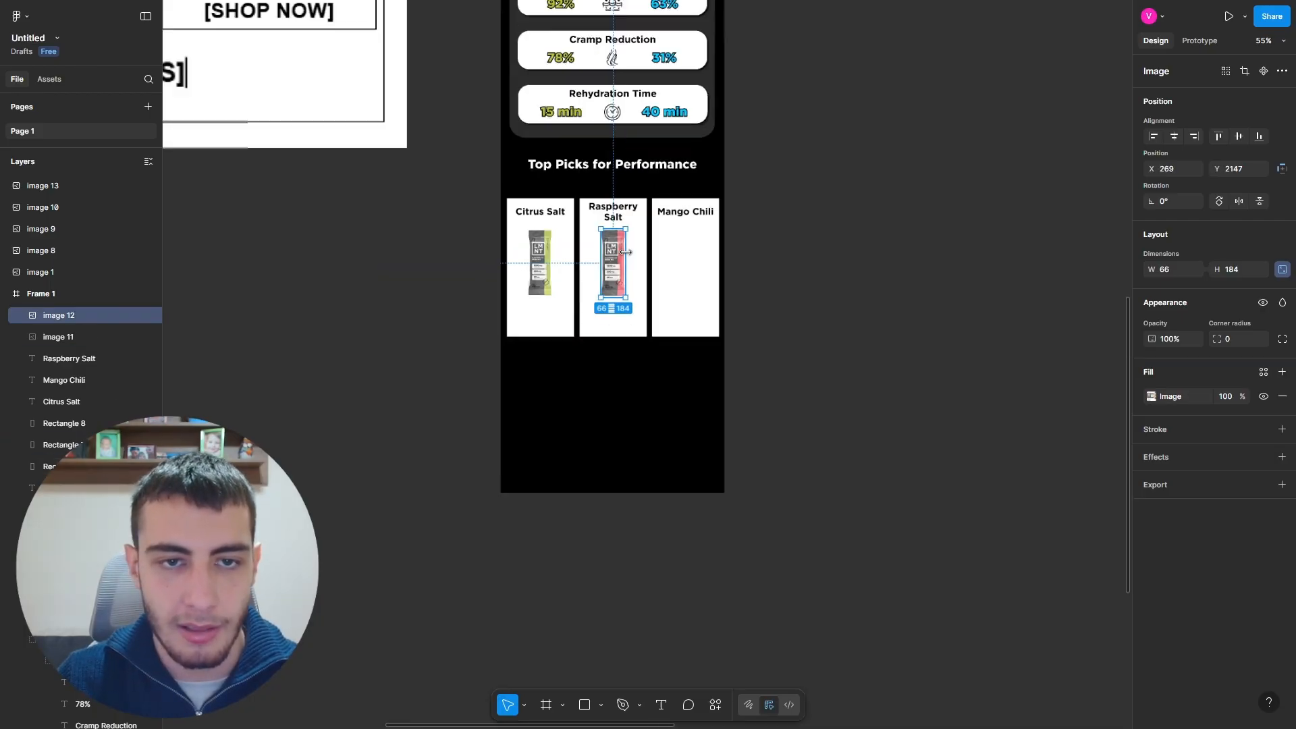
left_click(288, 288)
left_click(1246, 278)
type("1")
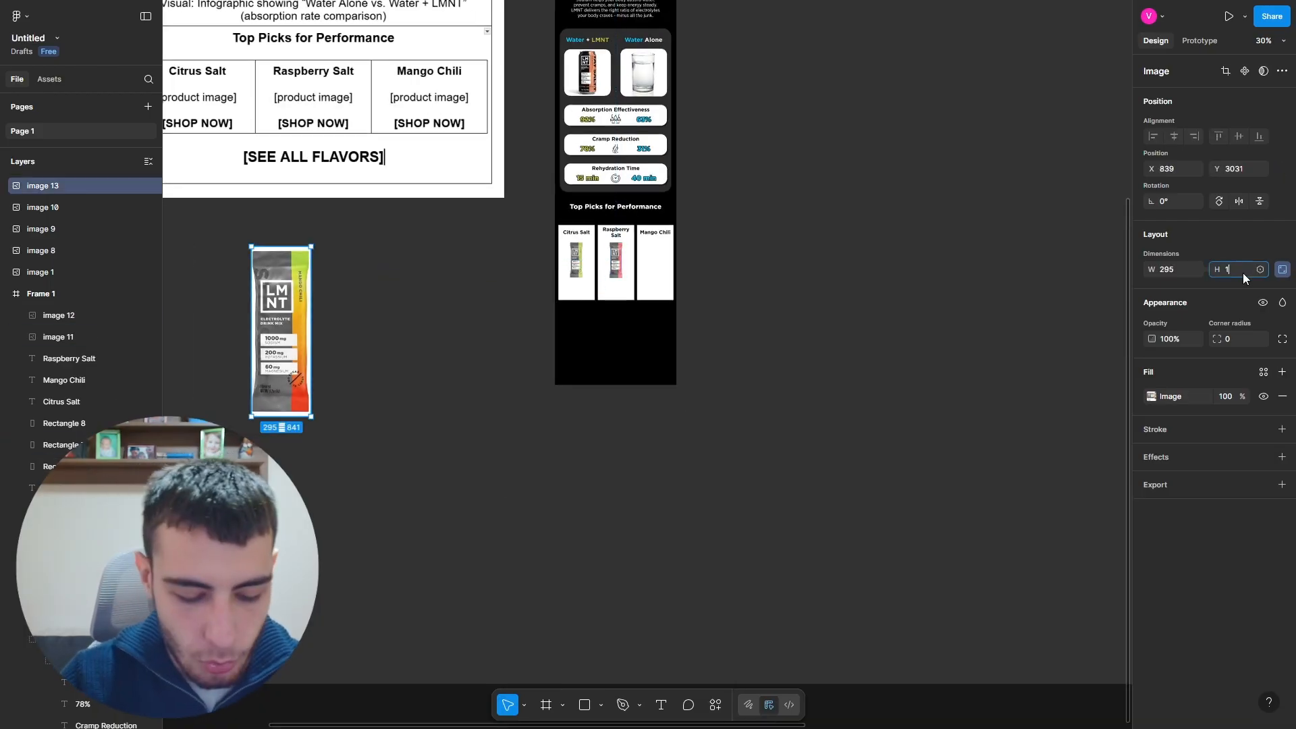
type("84")
key("Return")
scroll(655, 258, "up", 5)
left_click_drag(538, 263, 619, 257)
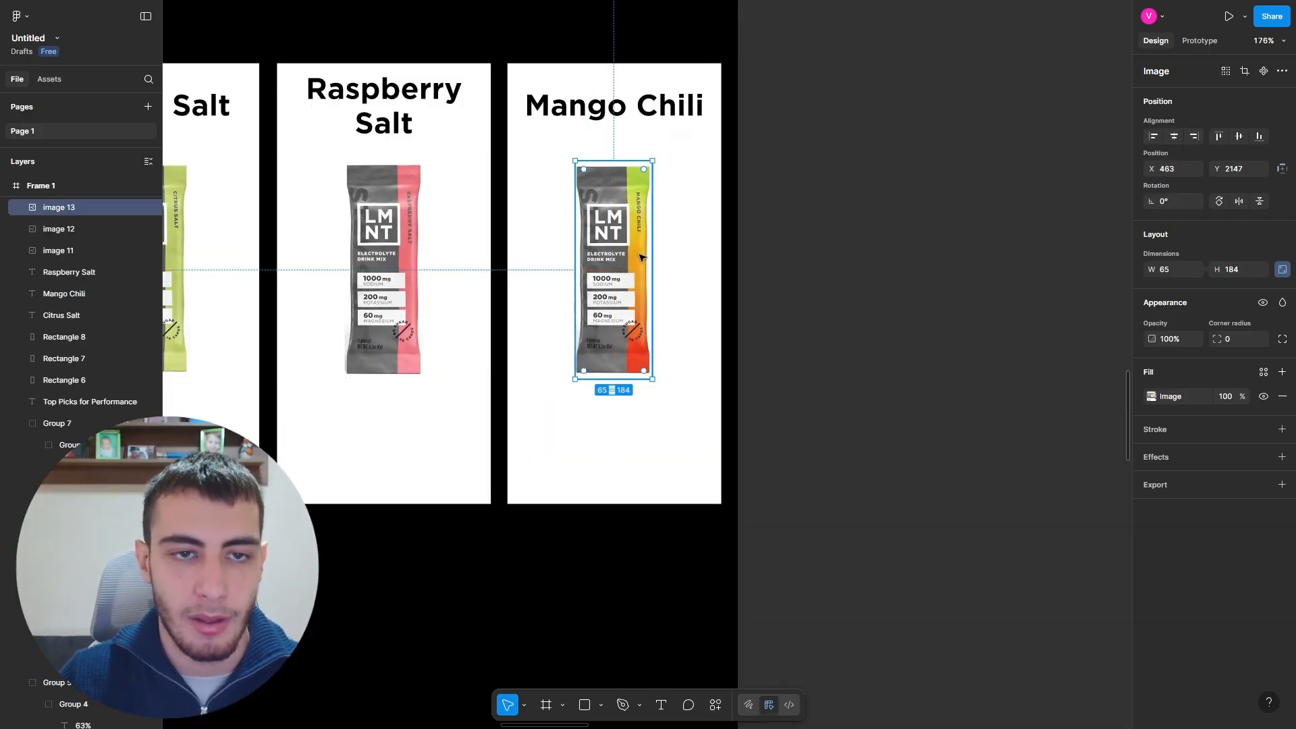
Step: Duplicate the Hydrate Smarter button onto the empty canvas beside the email frame and change the copy's label to "Shop Now"
scroll(820, 232, "down", 5)
scroll(712, 193, "up", 3)
scroll(937, 338, "down", 5)
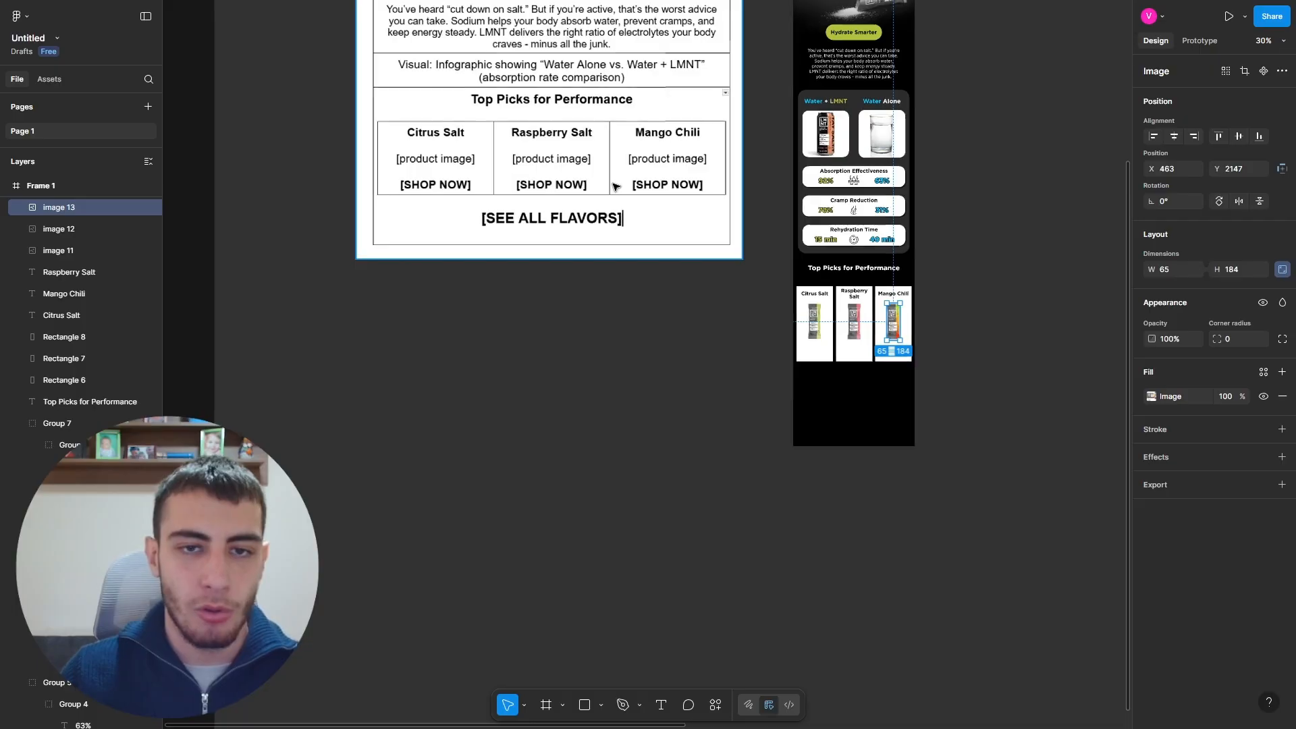
scroll(616, 187, "up", 4)
scroll(697, 191, "down", 6)
scroll(722, 202, "up", 5)
scroll(658, 181, "up", 4)
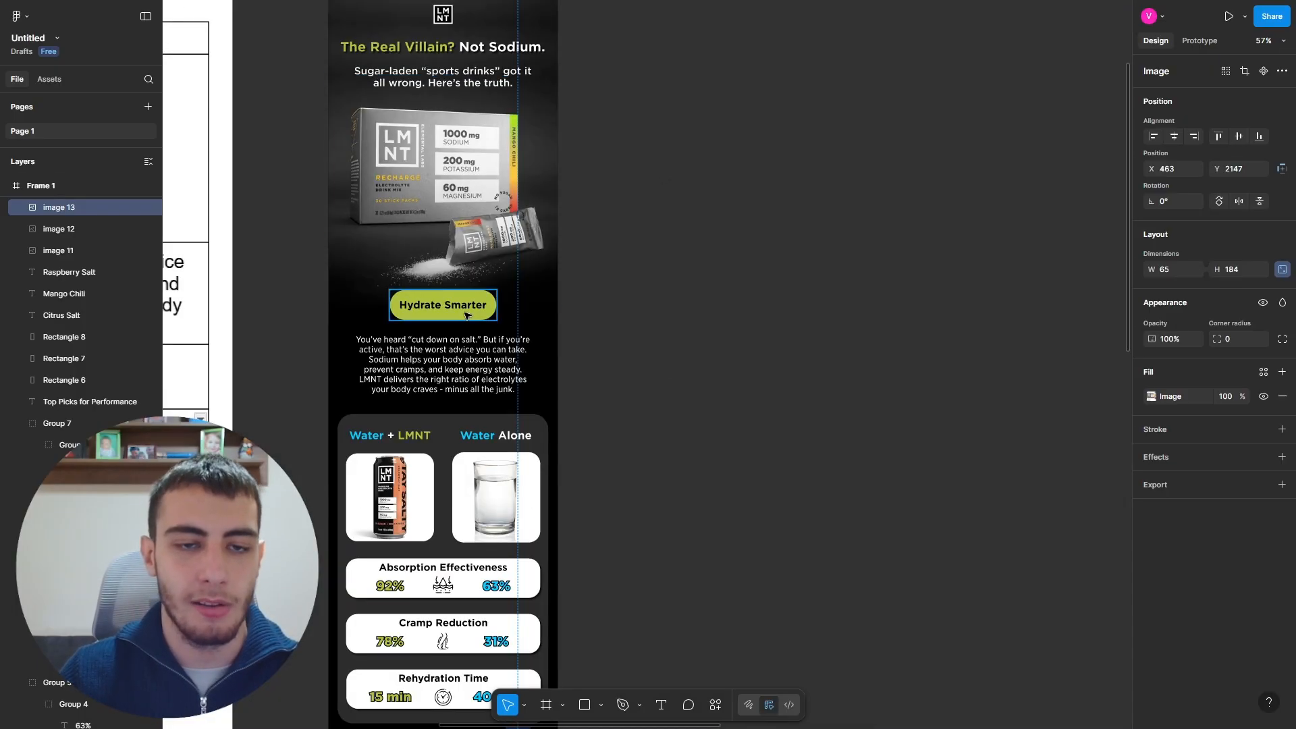
left_click_drag(461, 310, 662, 432)
scroll(709, 403, "down", 4)
scroll(709, 403, "down", 3)
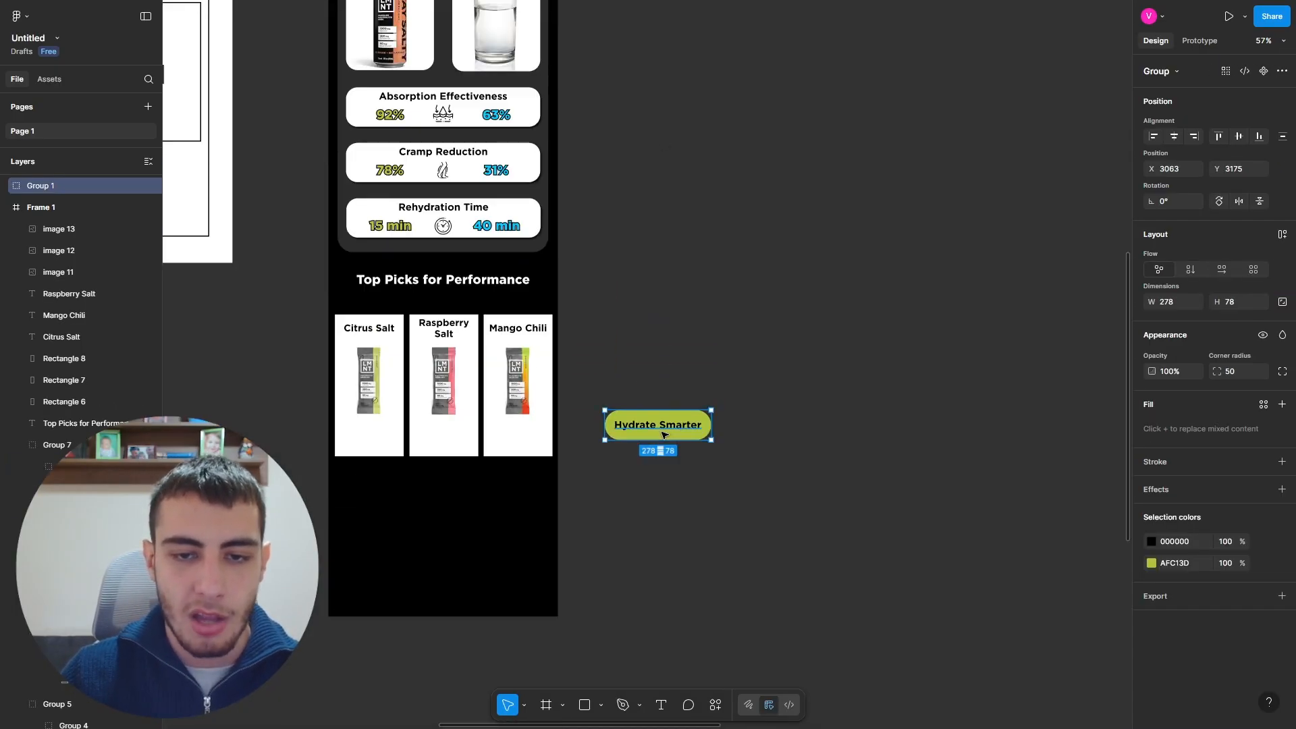
scroll(662, 432, "up", 3)
double_click(666, 421)
type("Shop Now")
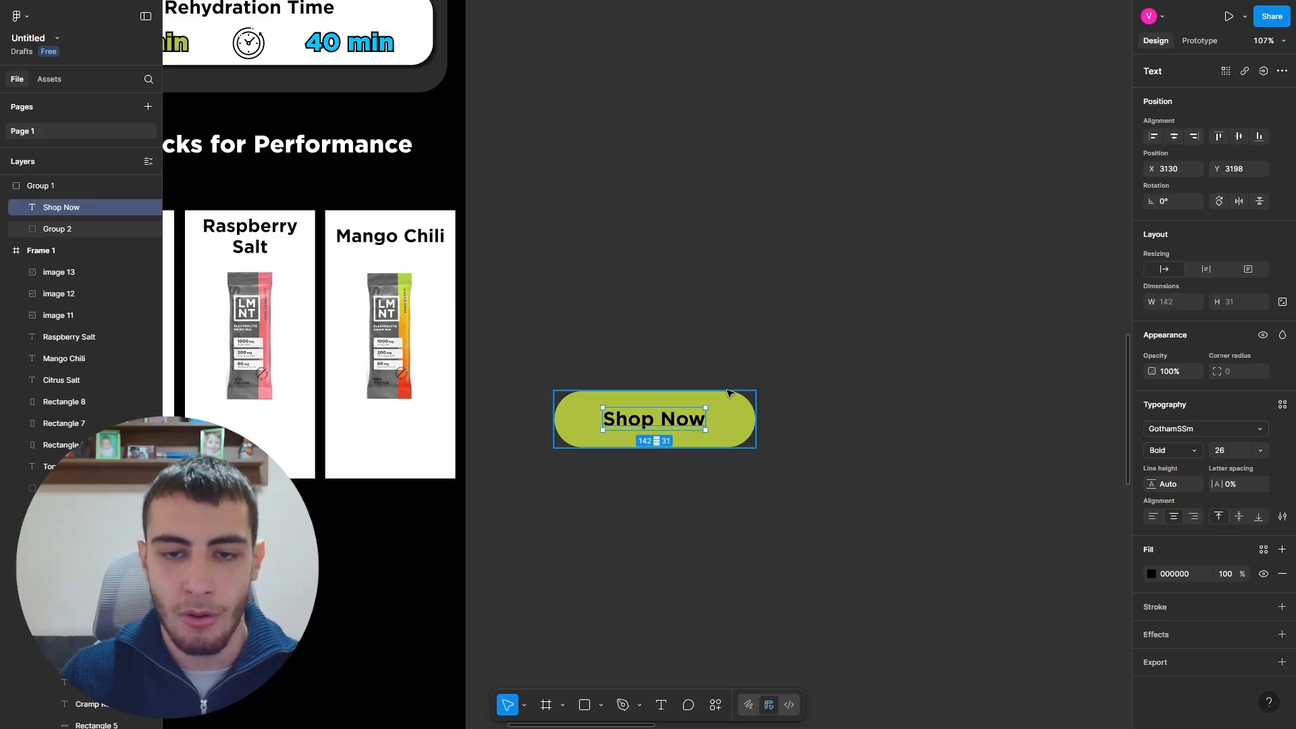
Step: Shrink the Shop Now button to about 200 × 56, set its label's font size to 22 and centre the label
left_click(727, 393)
left_click_drag(754, 446, 647, 414)
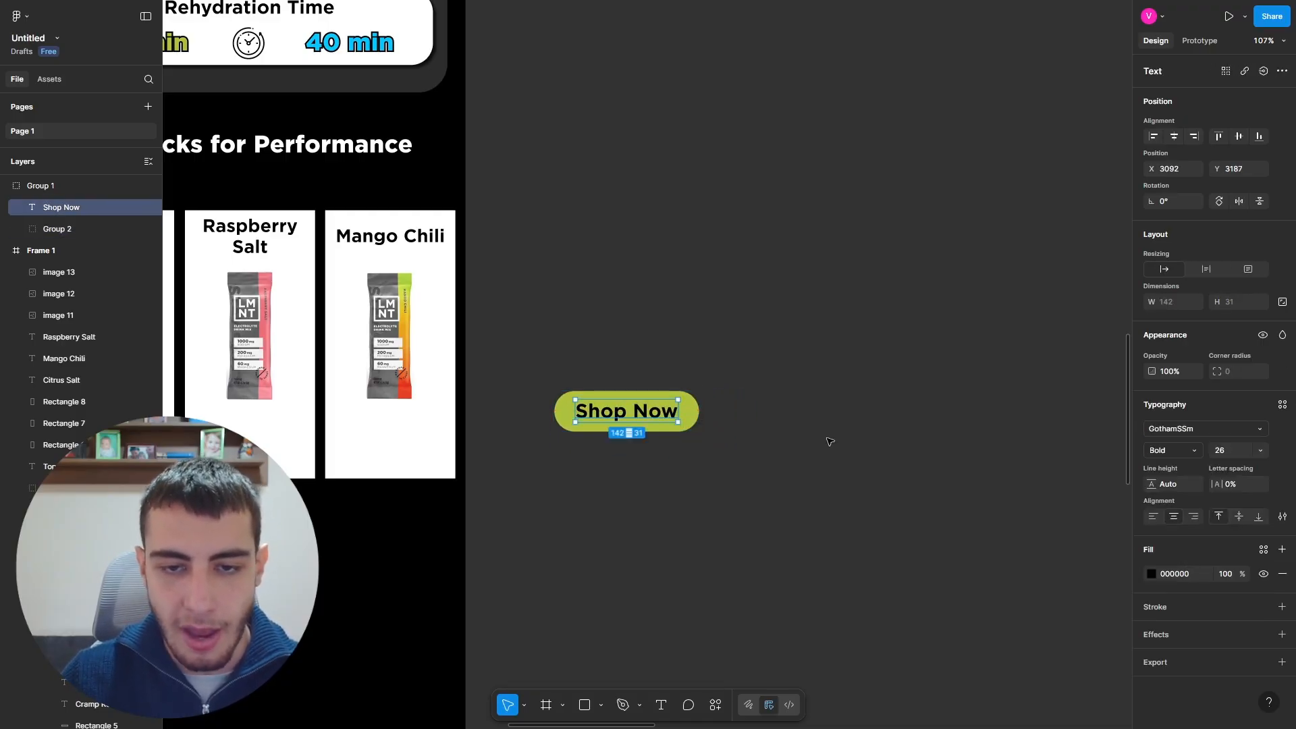
scroll(1166, 460, "up", 1)
left_click(1236, 452)
type("22")
key("Return")
scroll(841, 411, "down", 3)
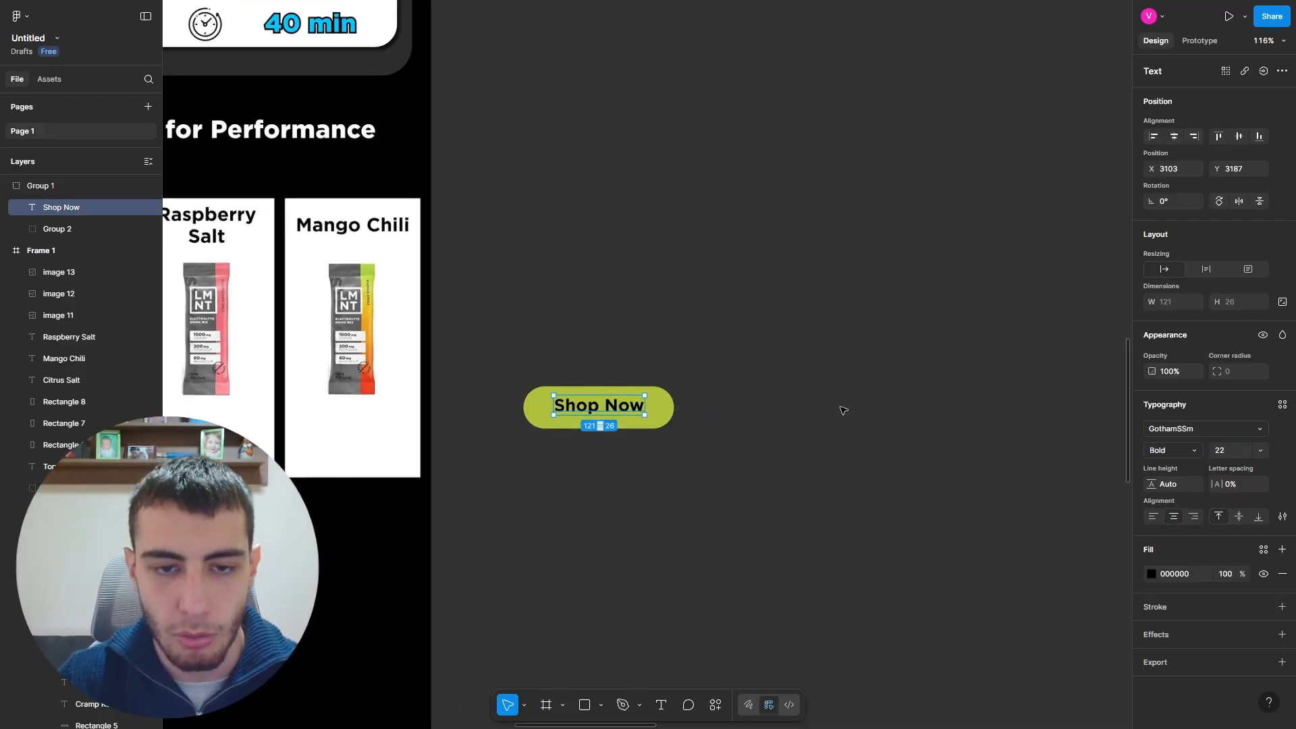
scroll(728, 395, "up", 4)
left_click(825, 421)
left_click(817, 405)
Step: Place the Shop Now button below the Citrus Salt stick pack, narrow it to fit the card and recentre its label
scroll(876, 396, "down", 3)
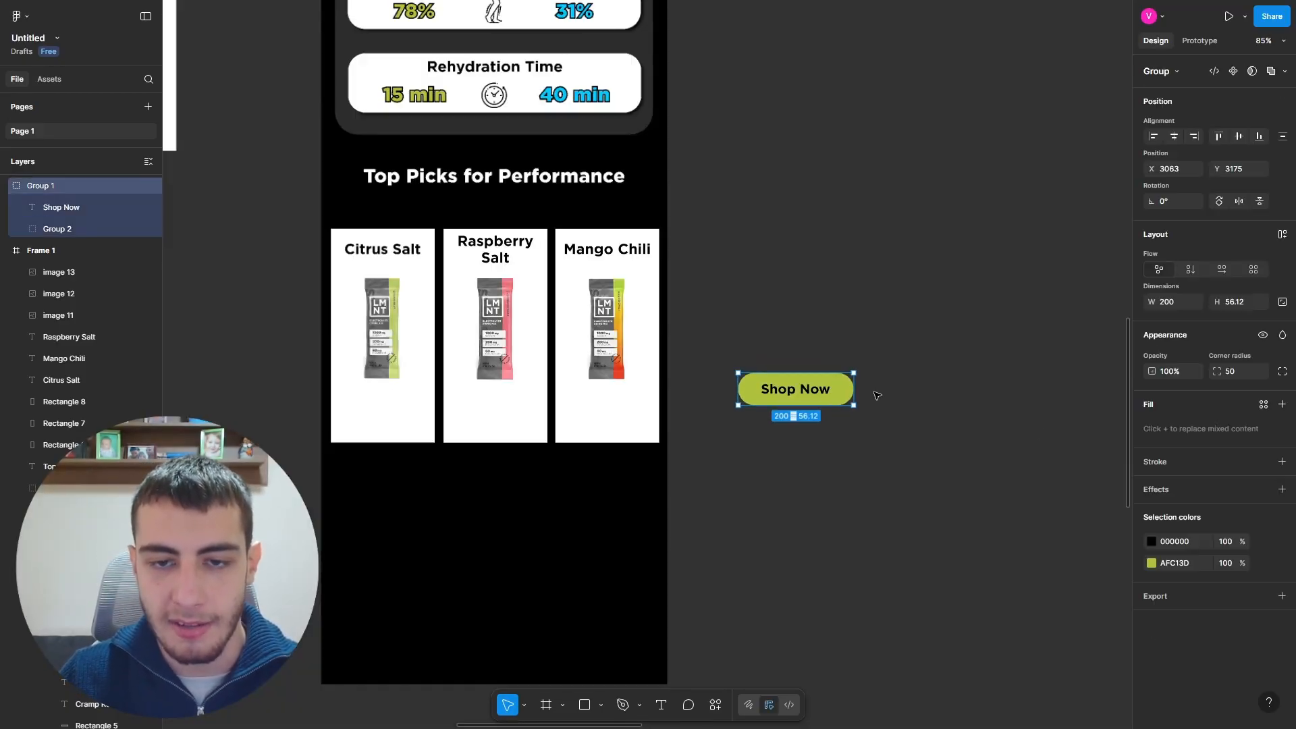
left_click_drag(822, 392, 414, 423)
scroll(434, 421, "up", 5)
left_click_drag(466, 457, 315, 413)
double_click(263, 408)
scroll(555, 399, "down", 5)
key("Escape")
Step: Centre the Shop Now button within the Citrus Salt card and shorten the card's lower edge slightly
left_click_drag(414, 405, 432, 397)
left_click(443, 440)
left_click(450, 432)
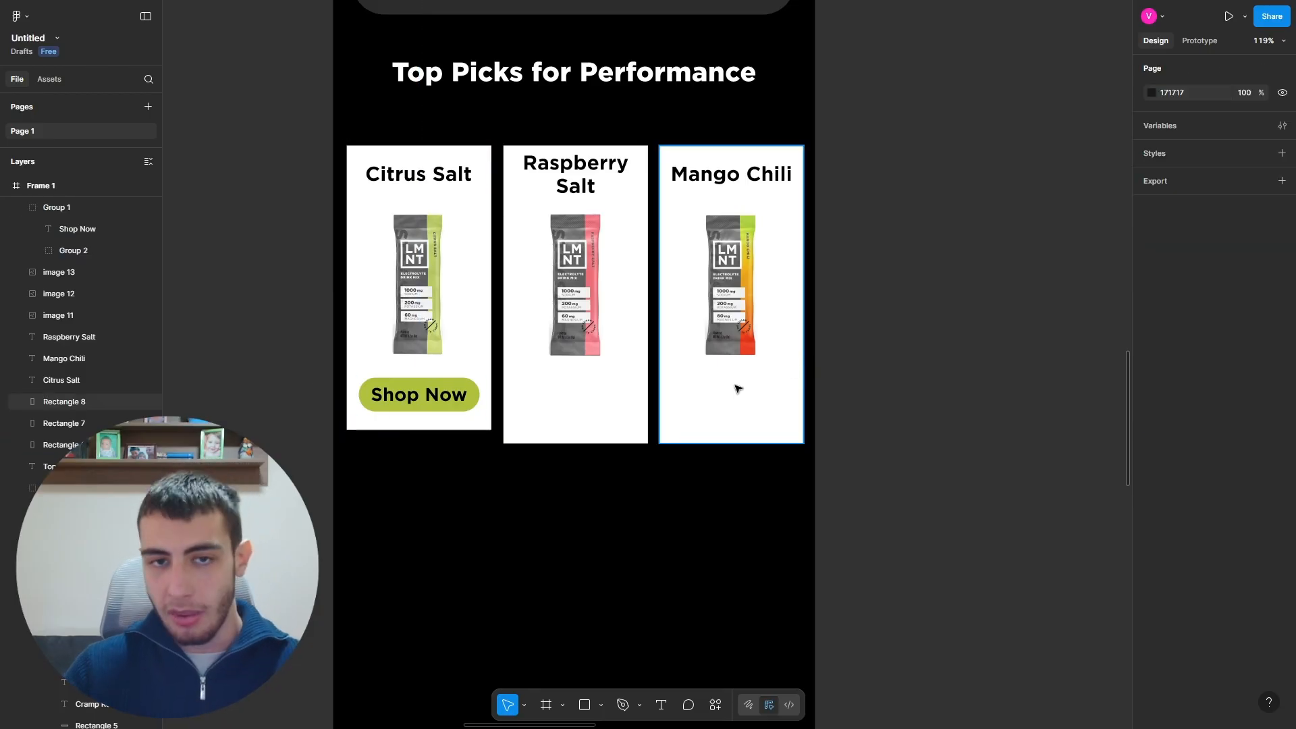
Step: Try colouring the Citrus Salt title with the green AFC13D already used on the page
scroll(737, 389, "up", 3)
scroll(398, 344, "up", 3, "ctrl")
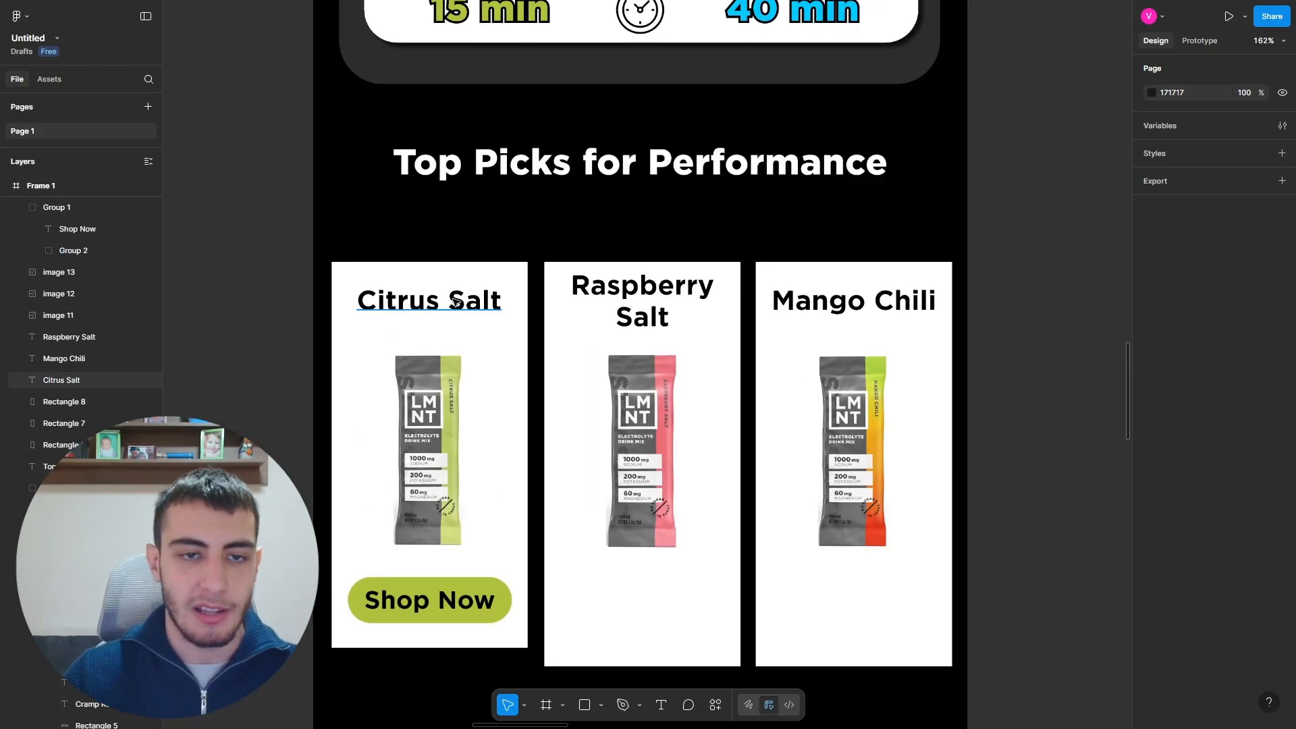
left_click(414, 301)
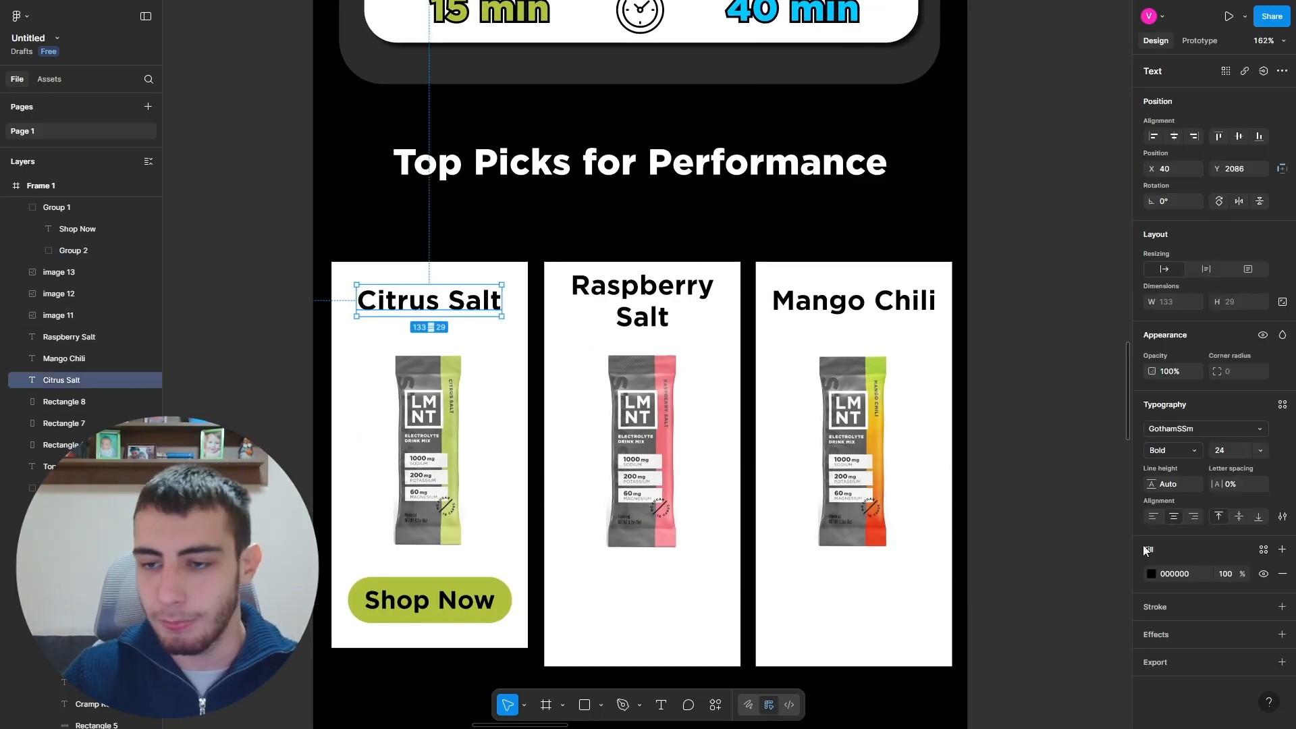
left_click(1152, 574)
left_click(1019, 686)
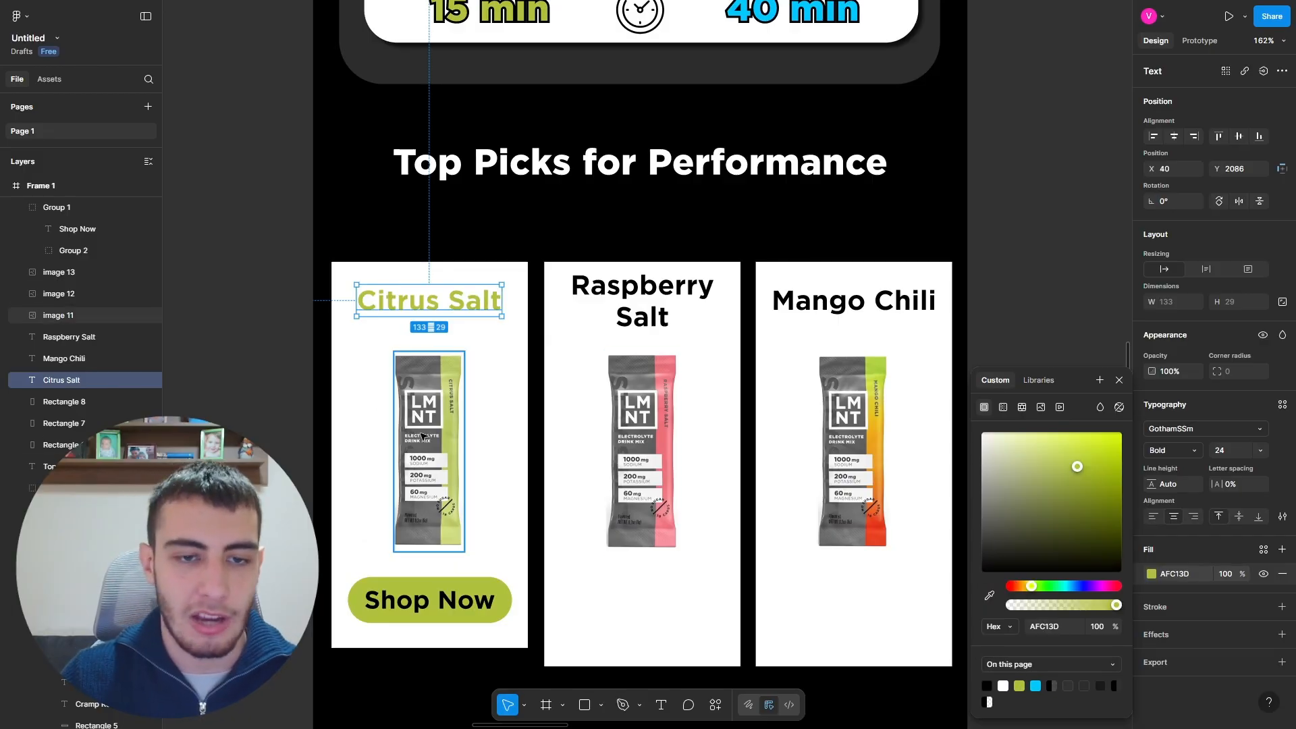
Step: Try sampling the pink of the stick pack for the Raspberry Salt title, then undo the title colour changes
left_click(666, 287)
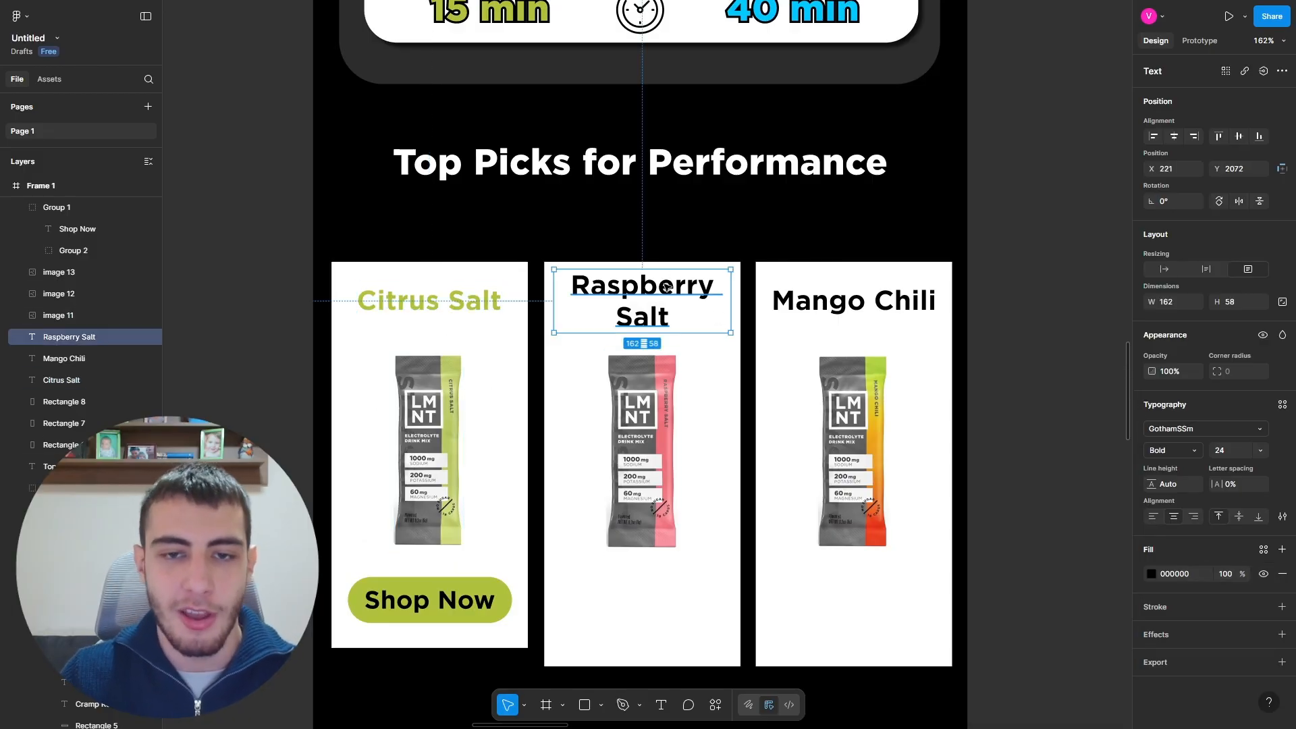
left_click(1152, 574)
left_click(990, 596)
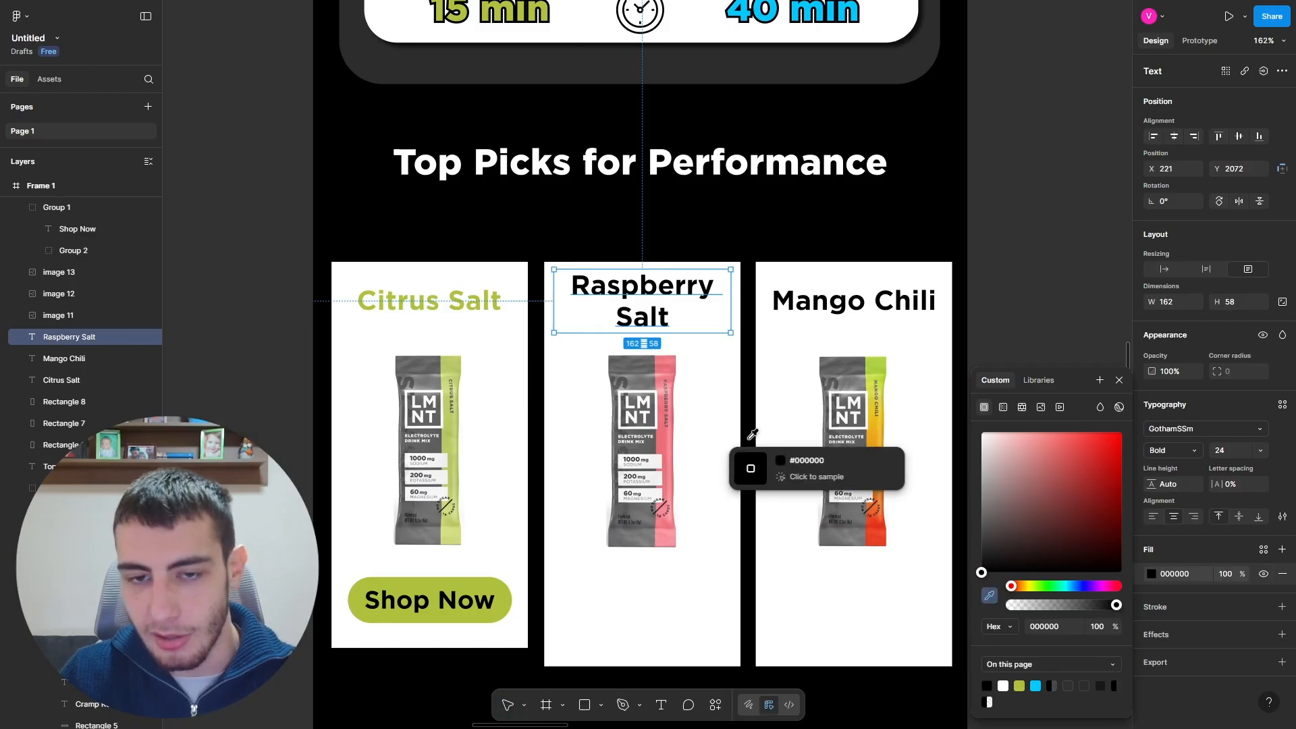
left_click(665, 442)
key("ctrl+z")
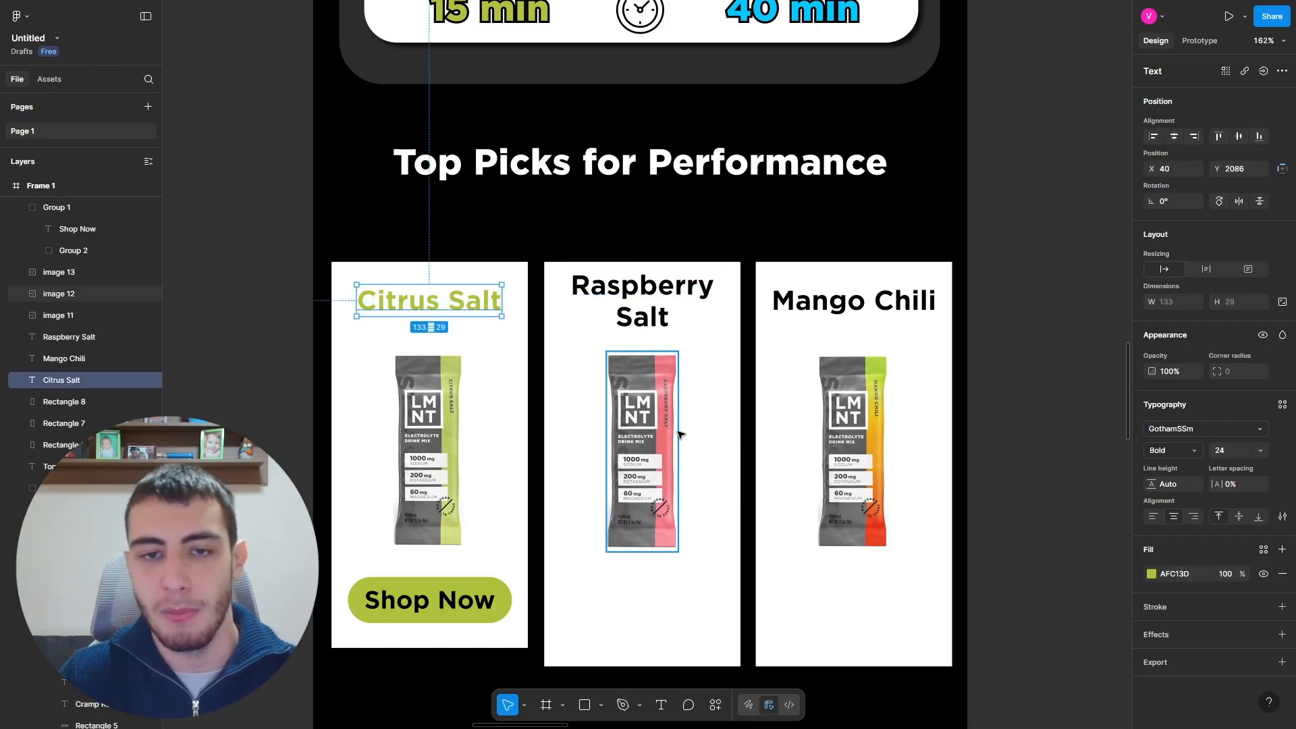
left_click(1024, 364)
scroll(854, 324, "up", 3)
scroll(861, 338, "down", 5)
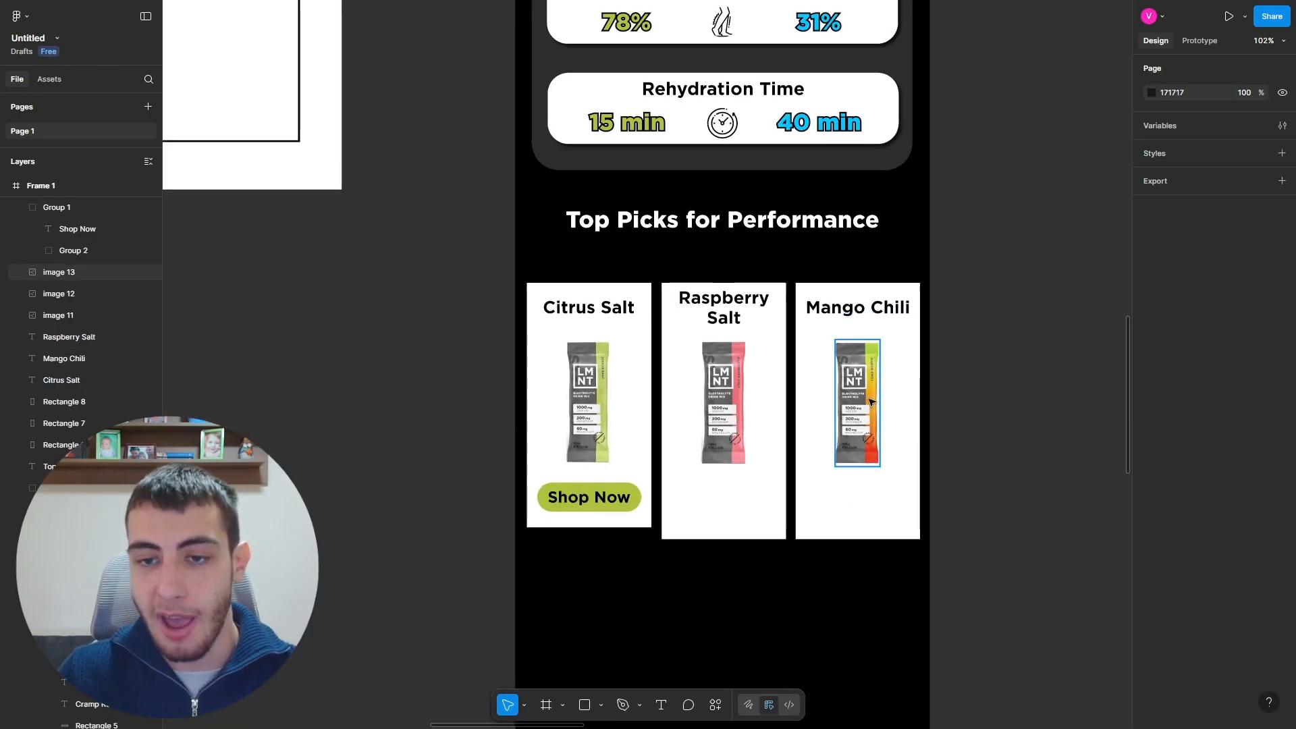
scroll(875, 392, "up", 4)
scroll(891, 395, "up", 2)
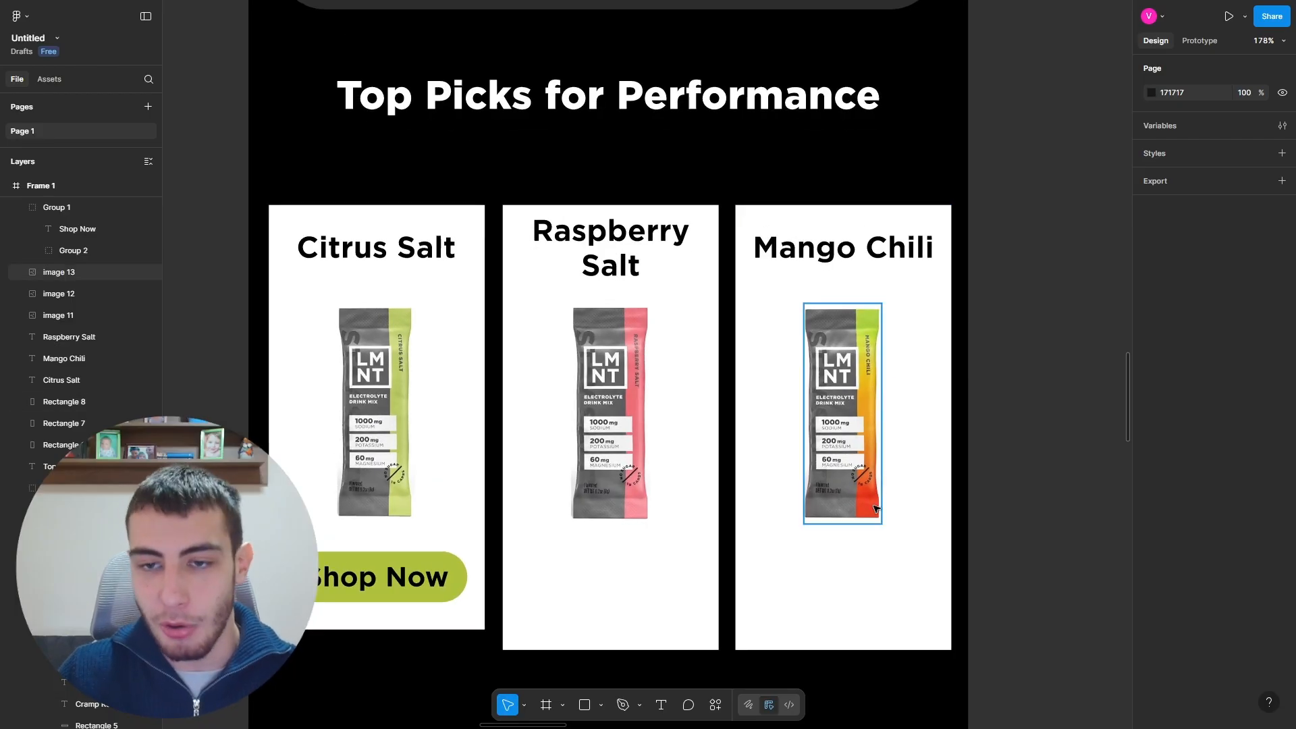
left_click(843, 249)
left_click(1152, 574)
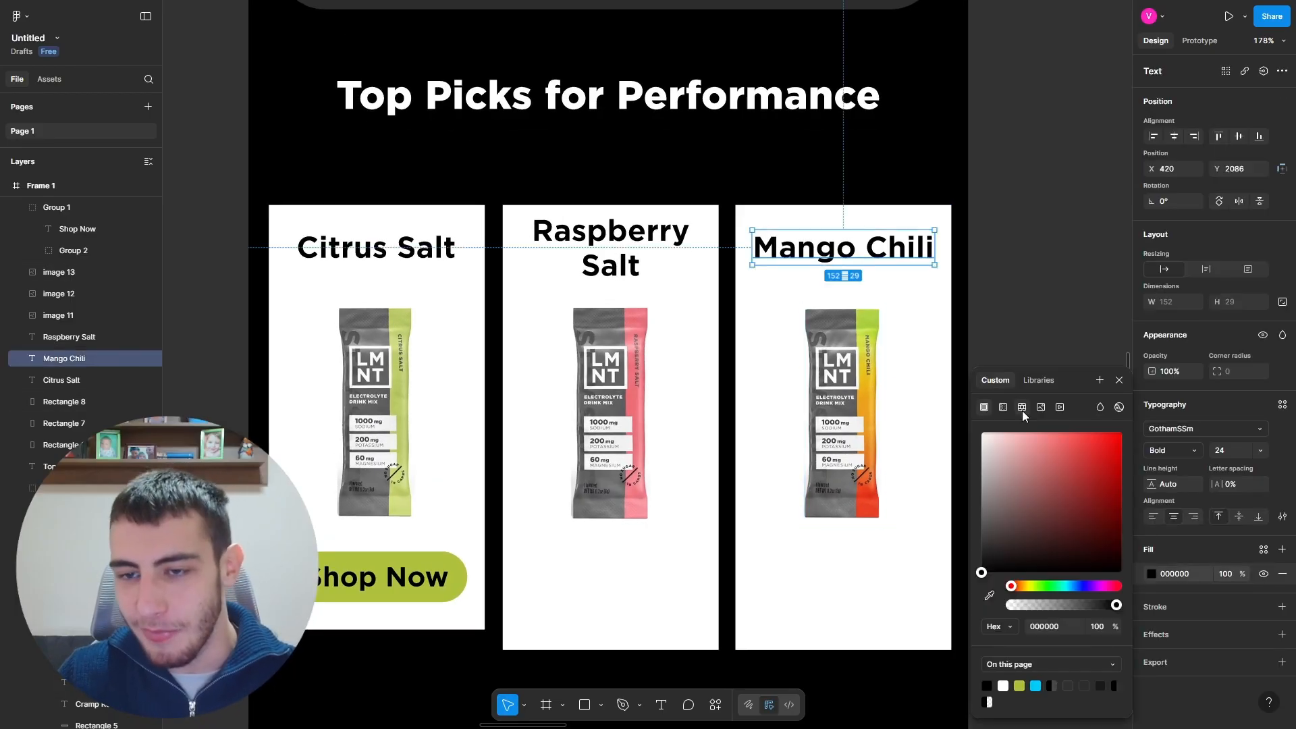
left_click(1003, 407)
left_click(984, 407)
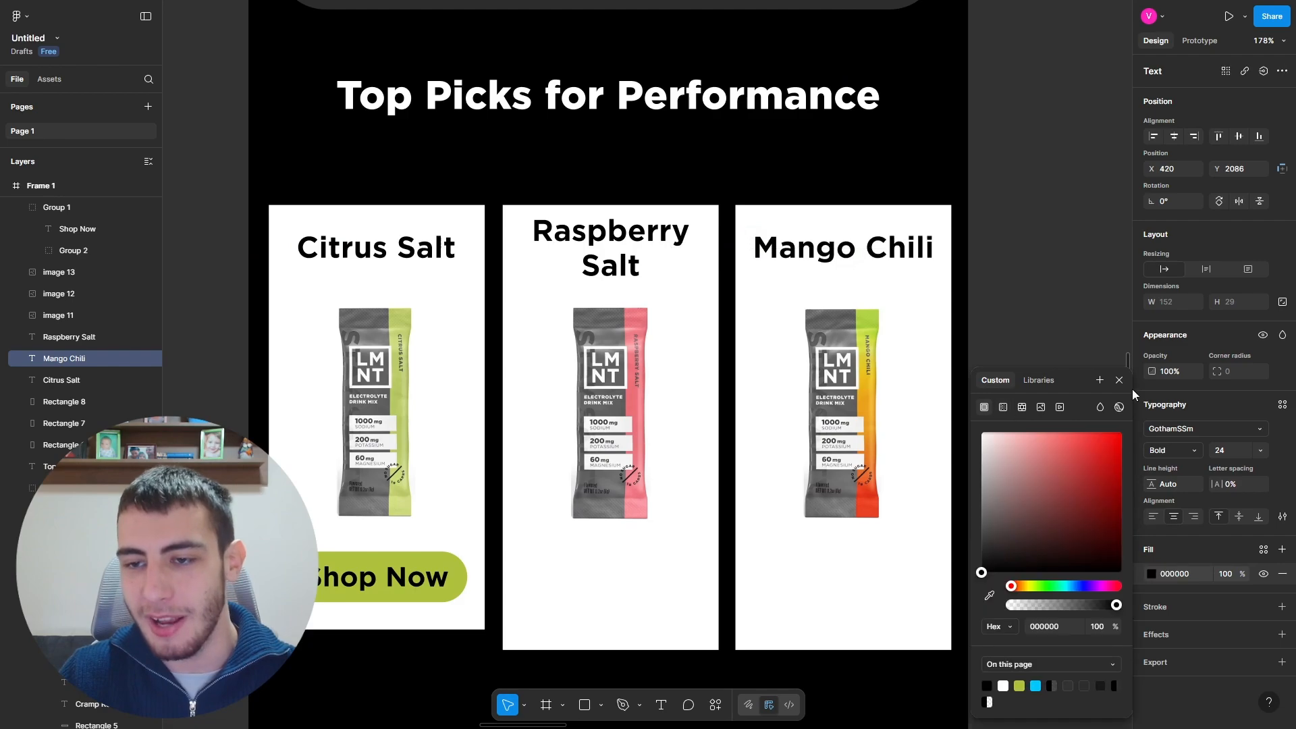
key("Escape")
key("Escape")
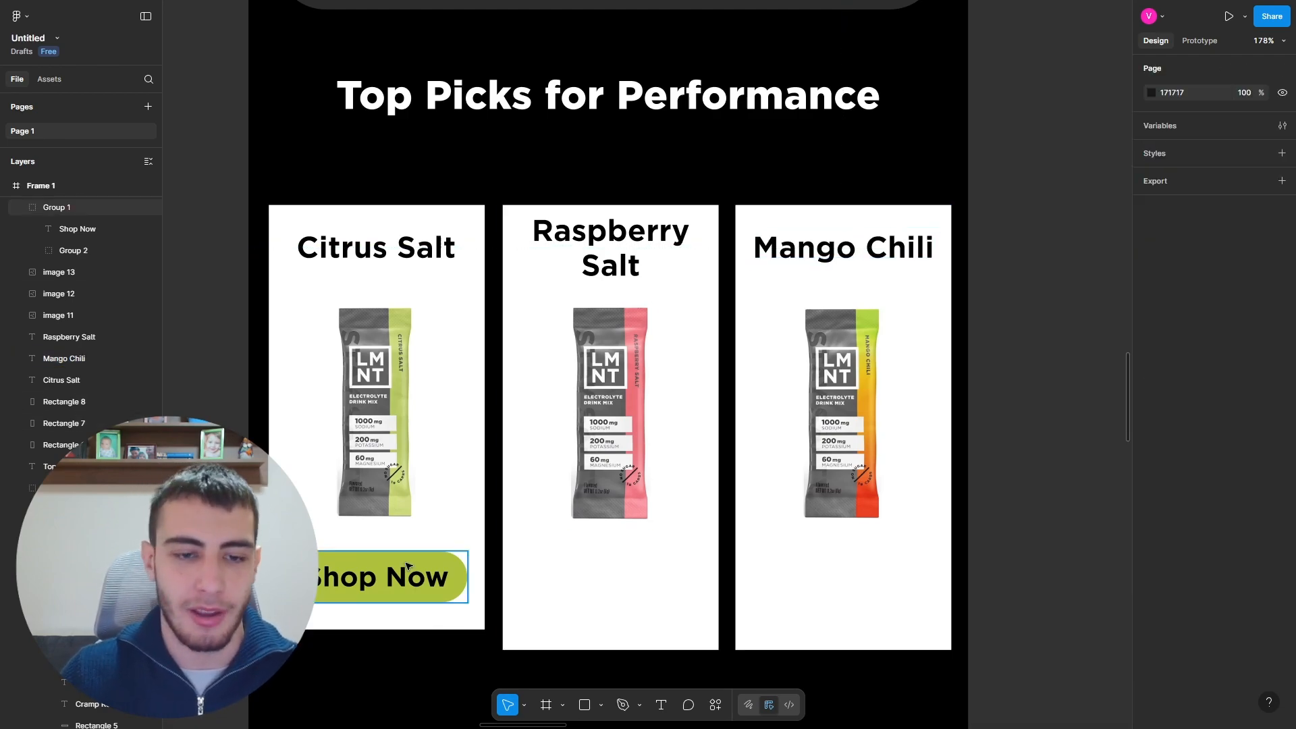
Step: Copy the Shop Now button onto the Raspberry Salt and Mango Chili cards and shorten both cards to a height of 354
left_click_drag(344, 574, 580, 572)
left_click(654, 649)
left_click_drag(654, 648, 651, 629)
left_click_drag(609, 586, 843, 589)
left_click(843, 632)
left_click_drag(846, 650, 841, 629)
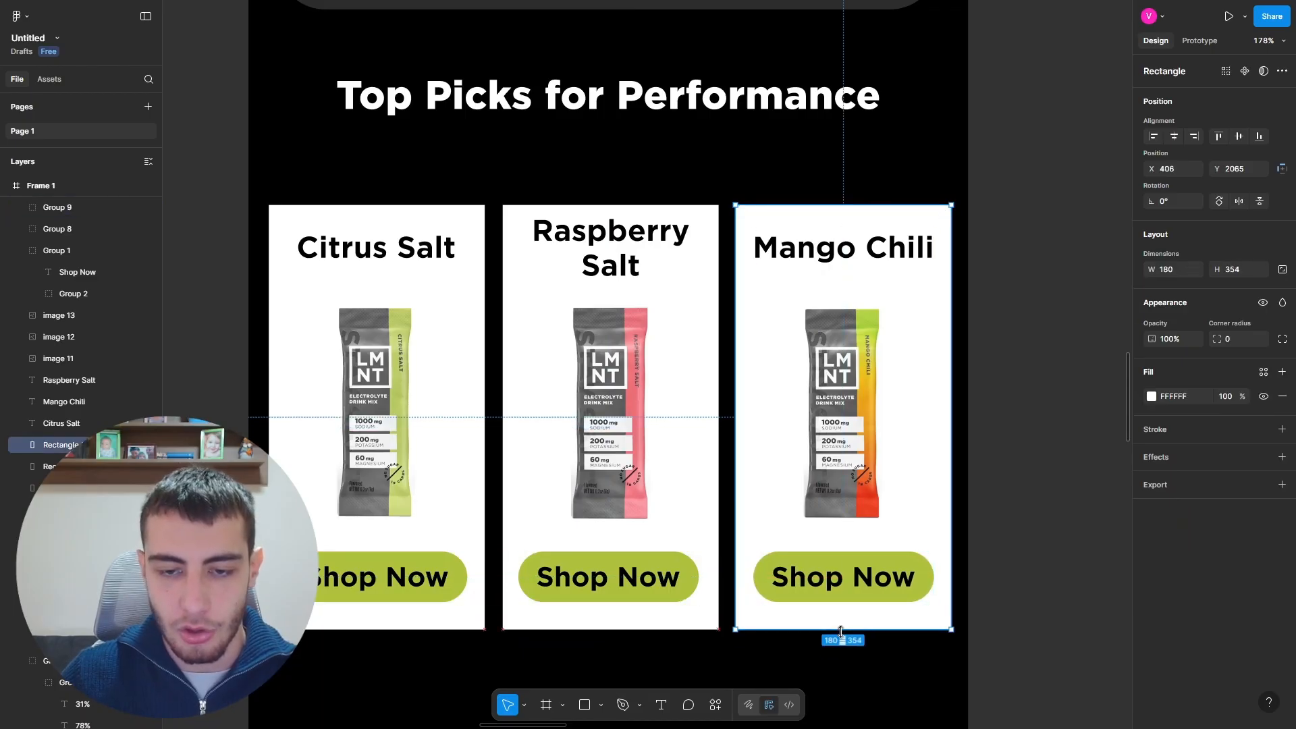
Step: Copy the Hydrate Smarter button below the product cards and label it "See All Flavors"
scroll(652, 556, "down", 4)
left_click(658, 380)
scroll(646, 398, "down", 6)
scroll(656, 404, "up", 4)
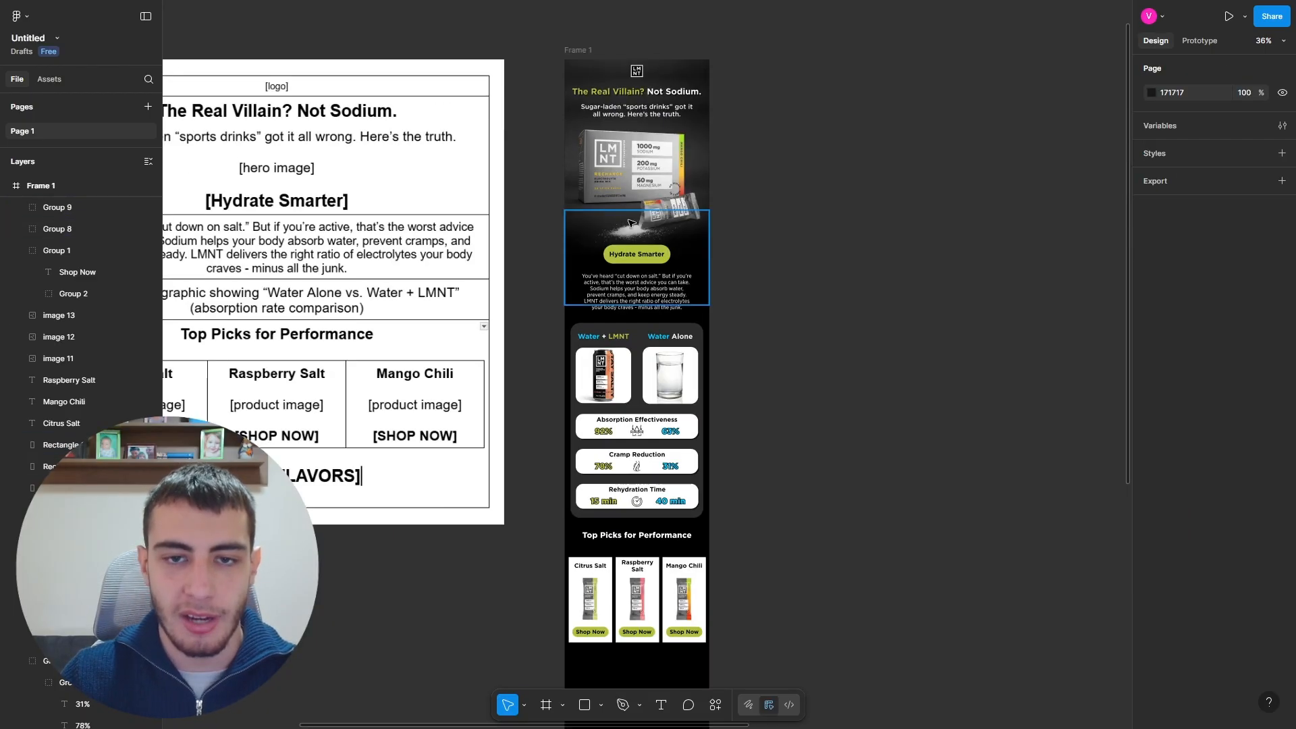
scroll(648, 425, "down", 4)
left_click_drag(635, 250, 642, 380)
scroll(642, 374, "up", 4)
double_click(642, 442)
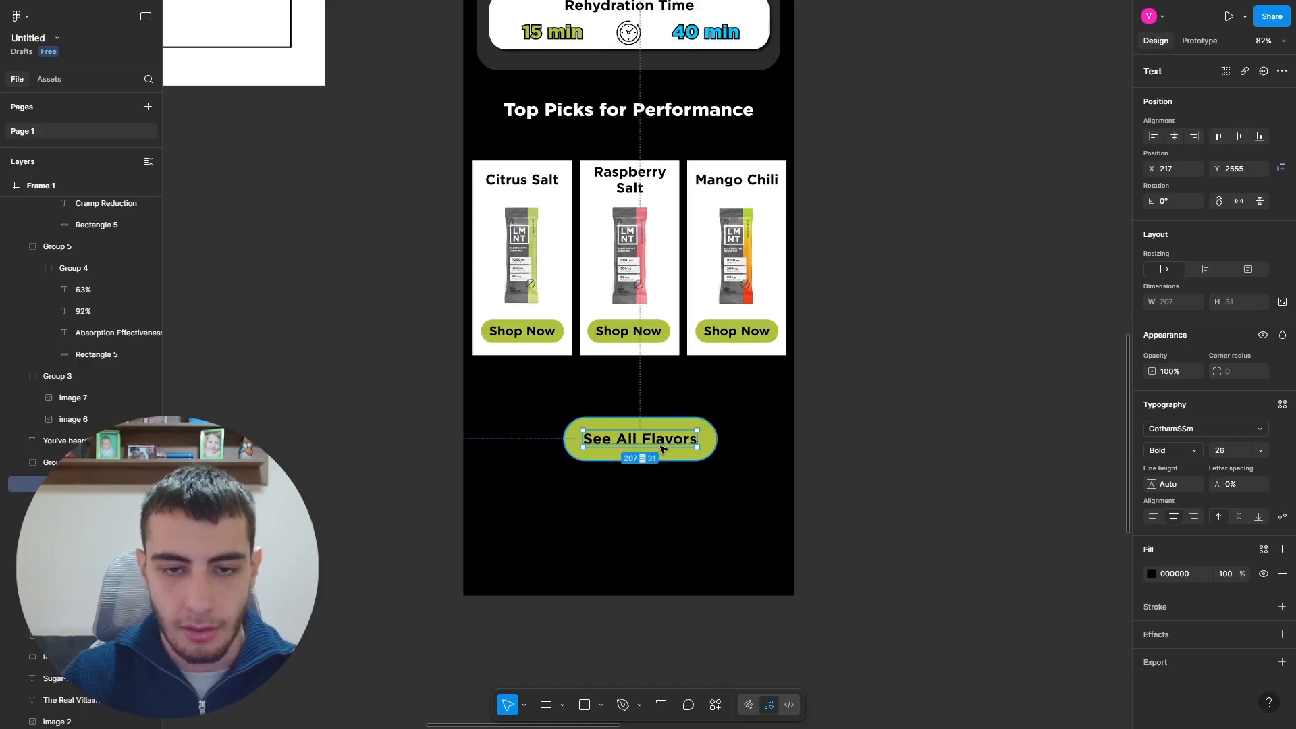
Step: Widen the See All Flavors button and set its label's font size to 28
scroll(647, 449, "up", 3)
mouse_move(647, 442)
left_mouse_down()
mouse_move(629, 442)
mouse_move(647, 442)
left_mouse_up()
left_click(764, 440)
left_click_drag(770, 440, 789, 441)
key("Return")
left_click(1238, 452)
type("28")
key("Return")
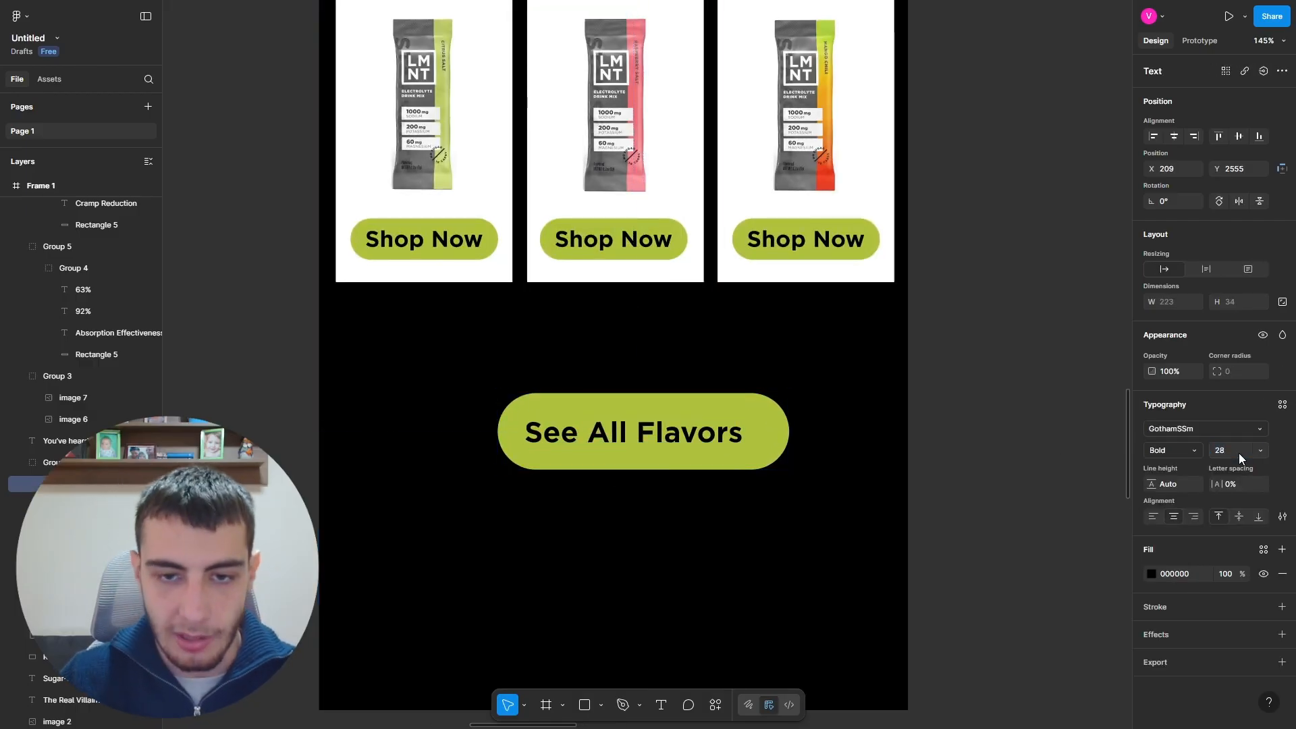
Step: Centre the See All Flavors button 73 below the cards and shorten the email frame to a height of 2609
scroll(931, 460, "down", 5)
left_click_drag(799, 441, 785, 414)
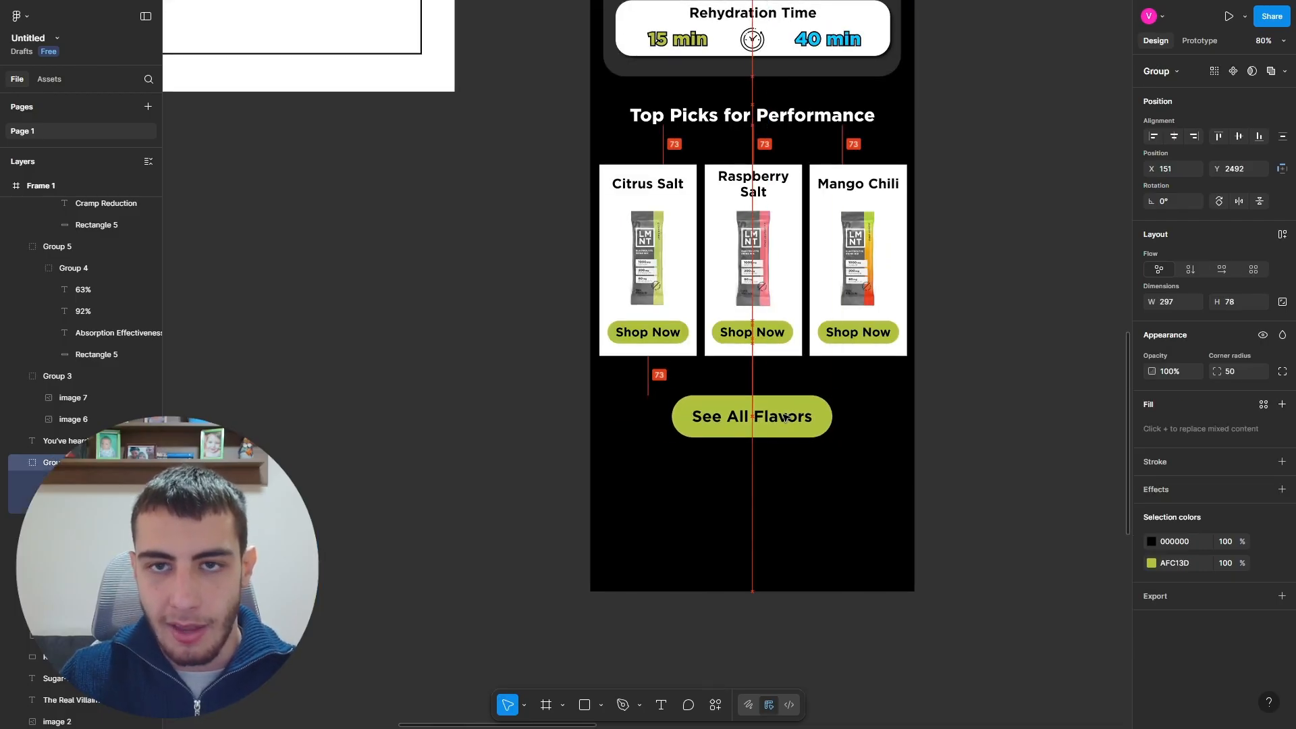
left_click(810, 579)
scroll(626, 210, "up", 15)
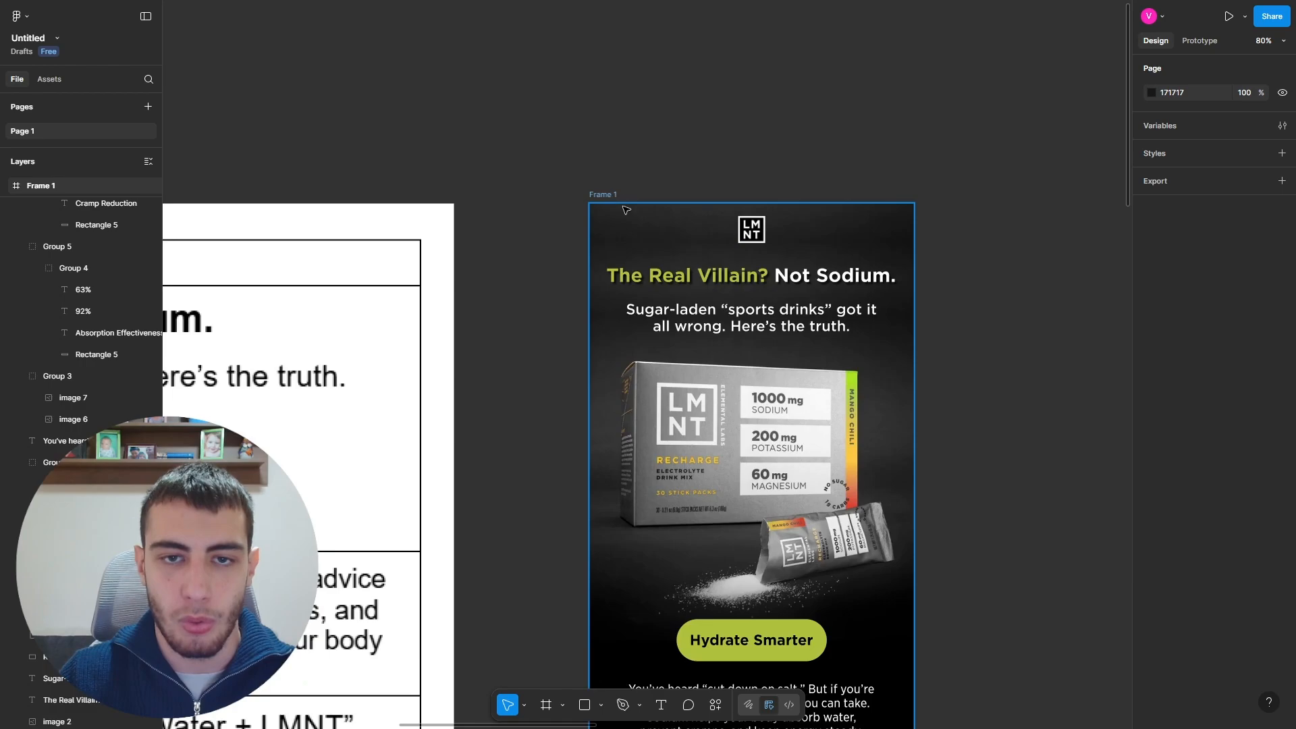
left_click(627, 209)
scroll(814, 501, "down", 17)
left_click_drag(786, 585, 791, 459)
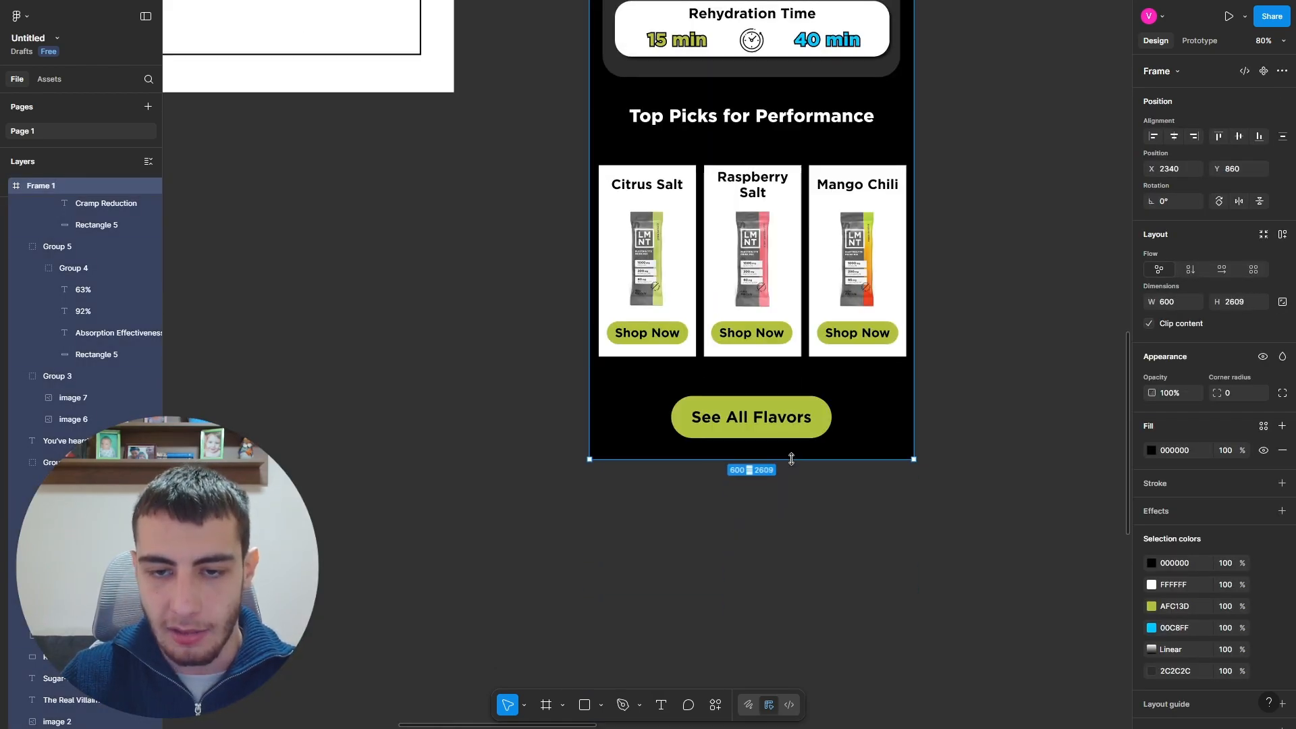
scroll(611, 454, "down", 3)
left_click(862, 436)
Step: Round the Citrus Salt card's corners with a radius of 30
scroll(837, 425, "up", 3)
scroll(467, 255, "down", 5)
scroll(497, 162, "up", 1)
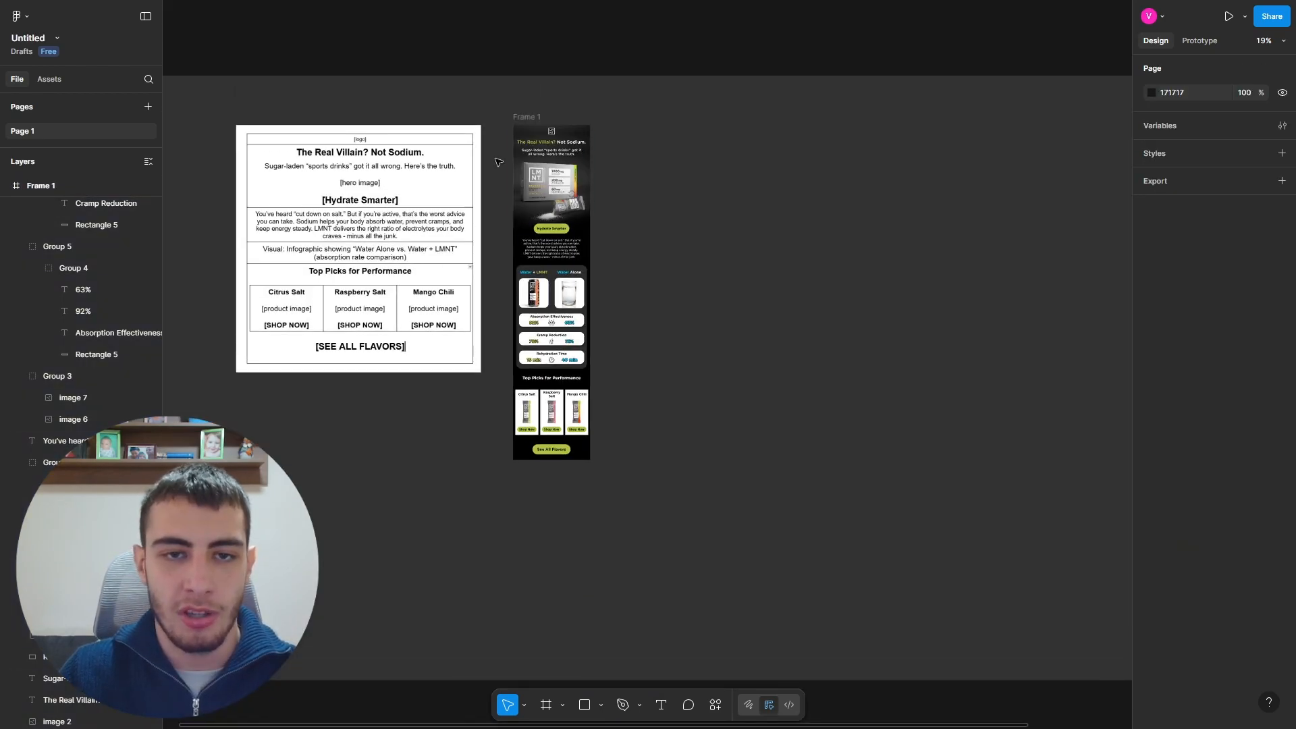
scroll(533, 408, "up", 4)
scroll(533, 420, "up", 8)
left_click(587, 333)
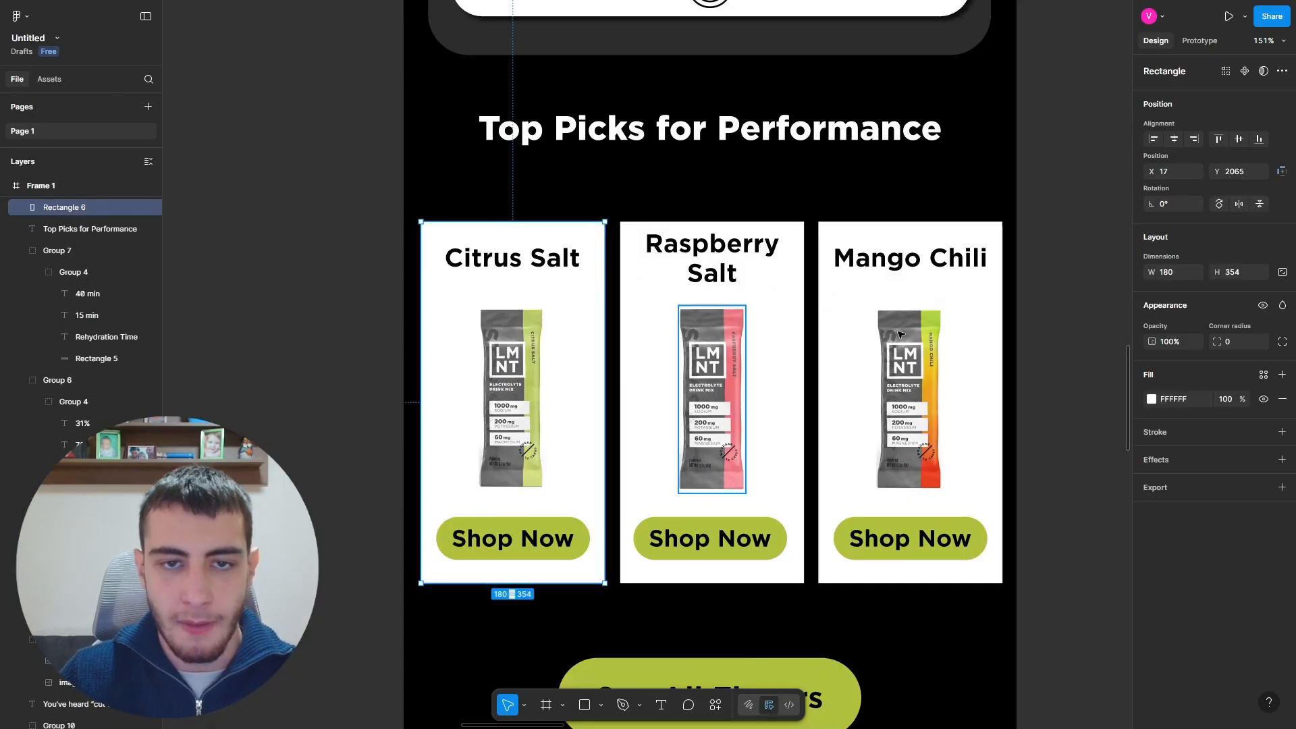
type("30")
key("Return")
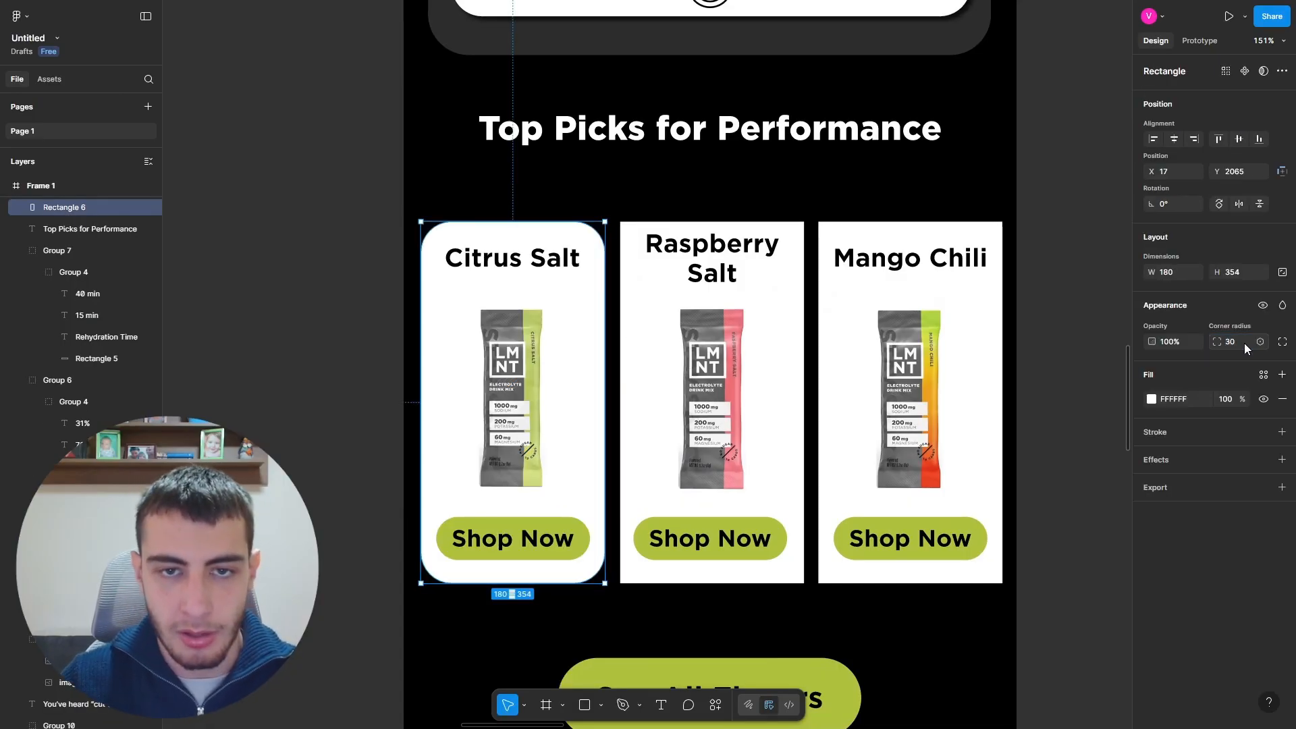
Step: Give the Raspberry Salt and Mango Chili cards a corner radius of 30
double_click(784, 396)
key("Escape")
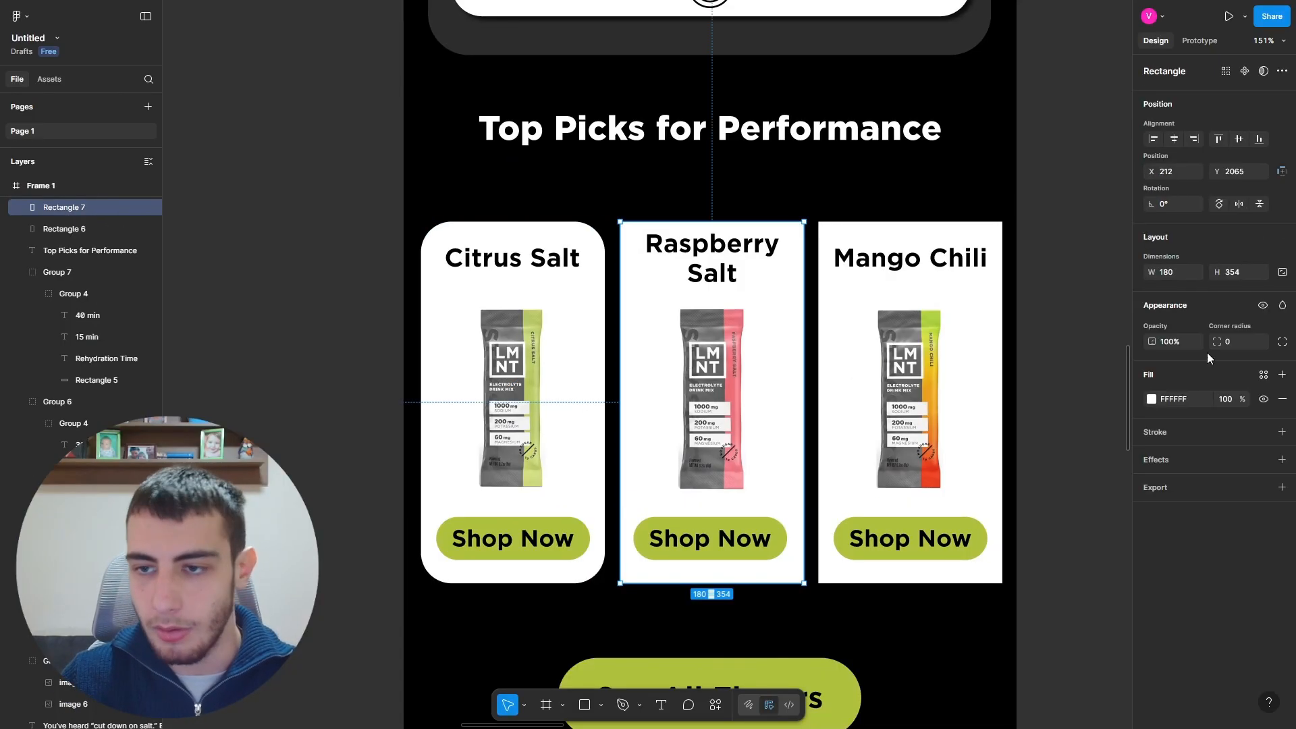
left_click(1237, 346)
type("30")
key("Return")
double_click(972, 342)
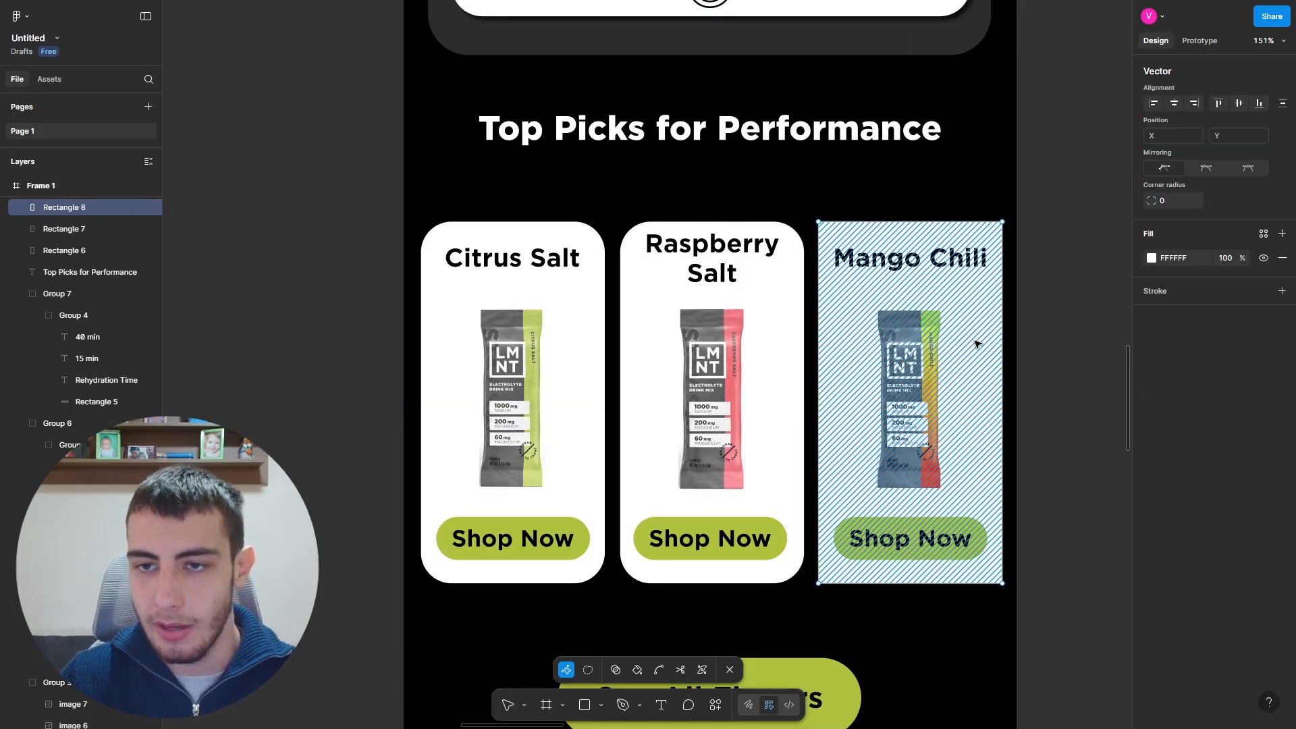
key("Escape")
left_click(1249, 347)
type("30")
key("Return")
scroll(522, 304, "down", 4)
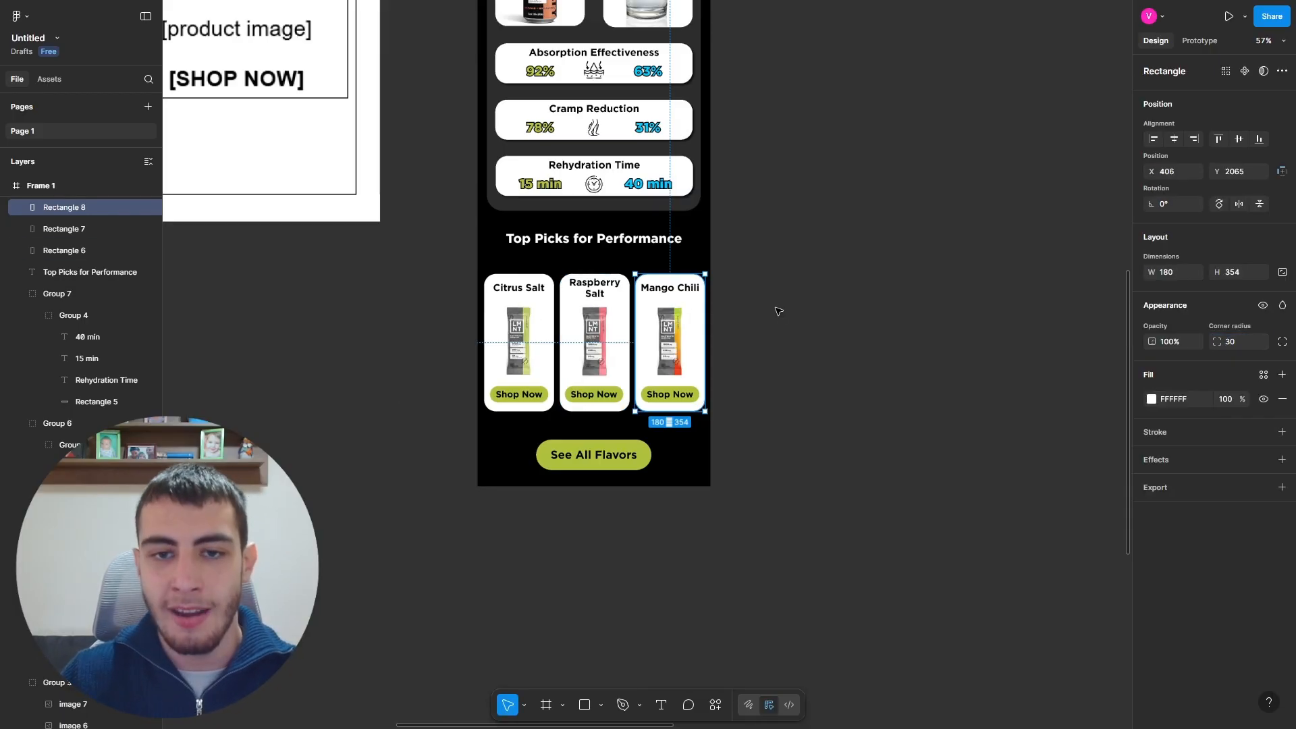
left_click(778, 310)
Step: Group the Citrus Salt title, stick pack image, Shop Now button and card background
scroll(550, 263, "up", 4)
left_click(504, 330)
left_click(472, 527, "shift")
left_click(529, 584, "shift")
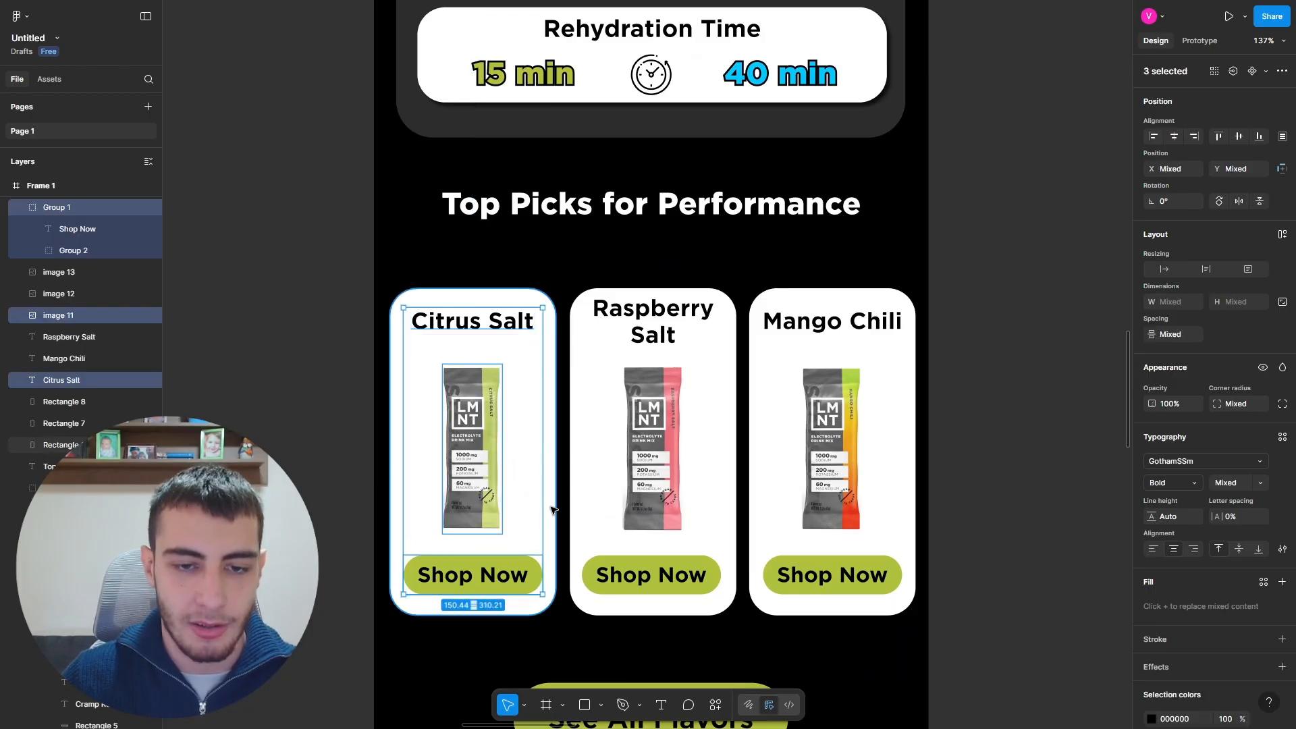
left_click(548, 513, "shift")
key("ctrl+g")
Step: Group the Raspberry Salt title, stick pack image, Shop Now button and card background
left_click(659, 305)
left_click(652, 446, "shift")
left_click(652, 574, "shift")
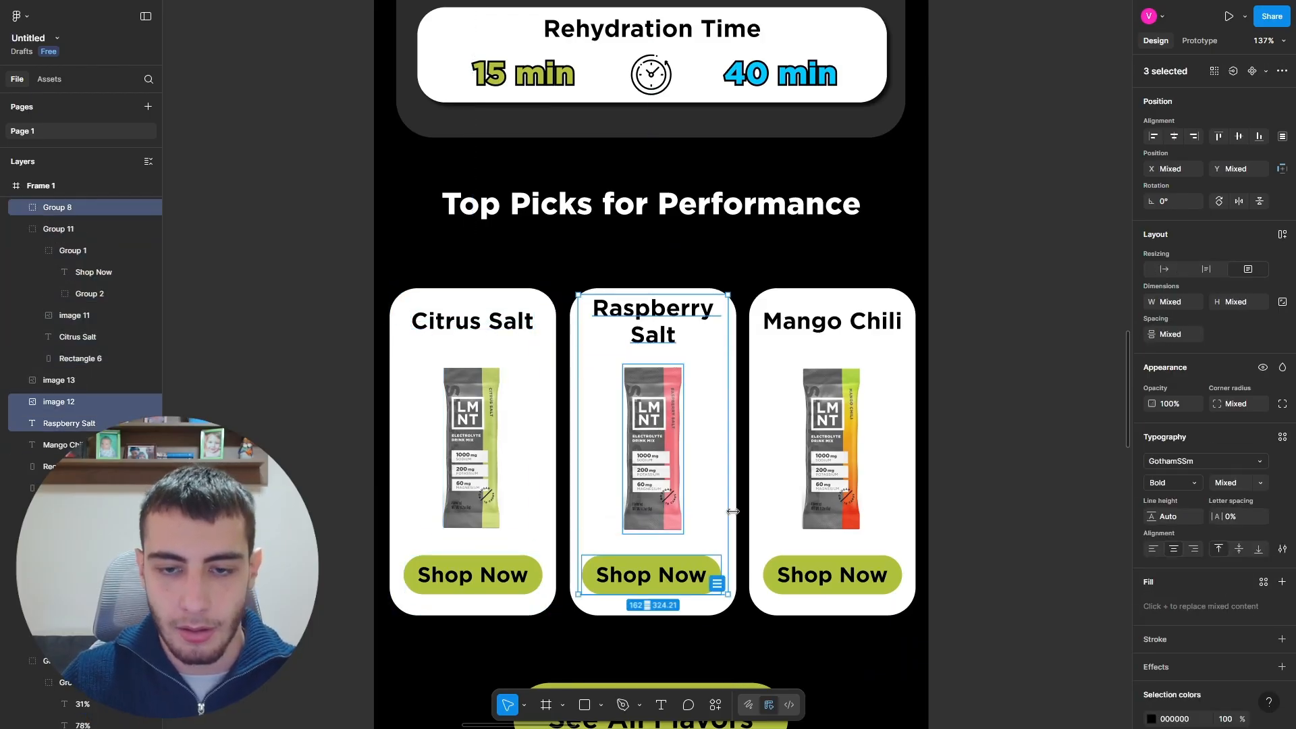
left_click(732, 512, "shift")
key("ctrl+g")
Step: Group the Mango Chili title, stick pack image, Shop Now button and card background
left_click(832, 320)
left_click(831, 445, "shift")
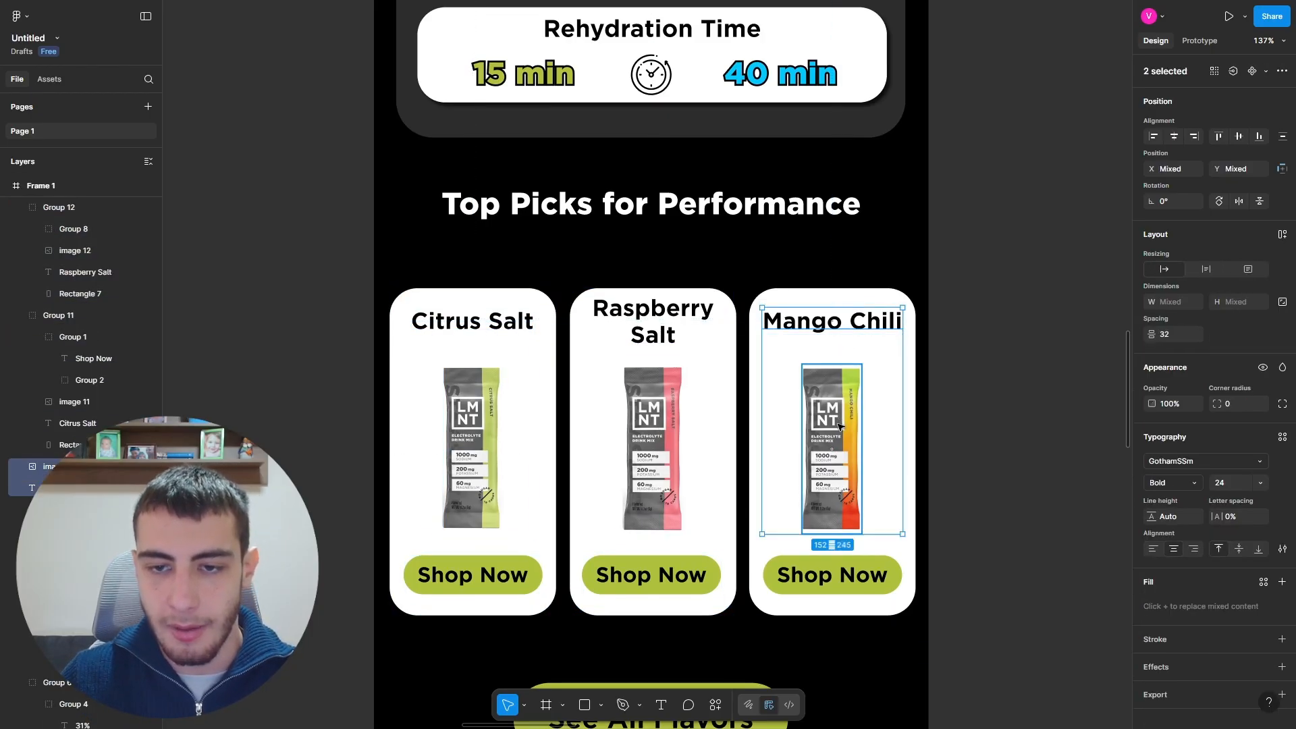
left_click(832, 574, "shift")
left_click(909, 497, "shift")
key("ctrl+g")
Step: Move the three grouped cards up closer to the Top Picks heading and raise the See All Flavors button below them
left_click(496, 442)
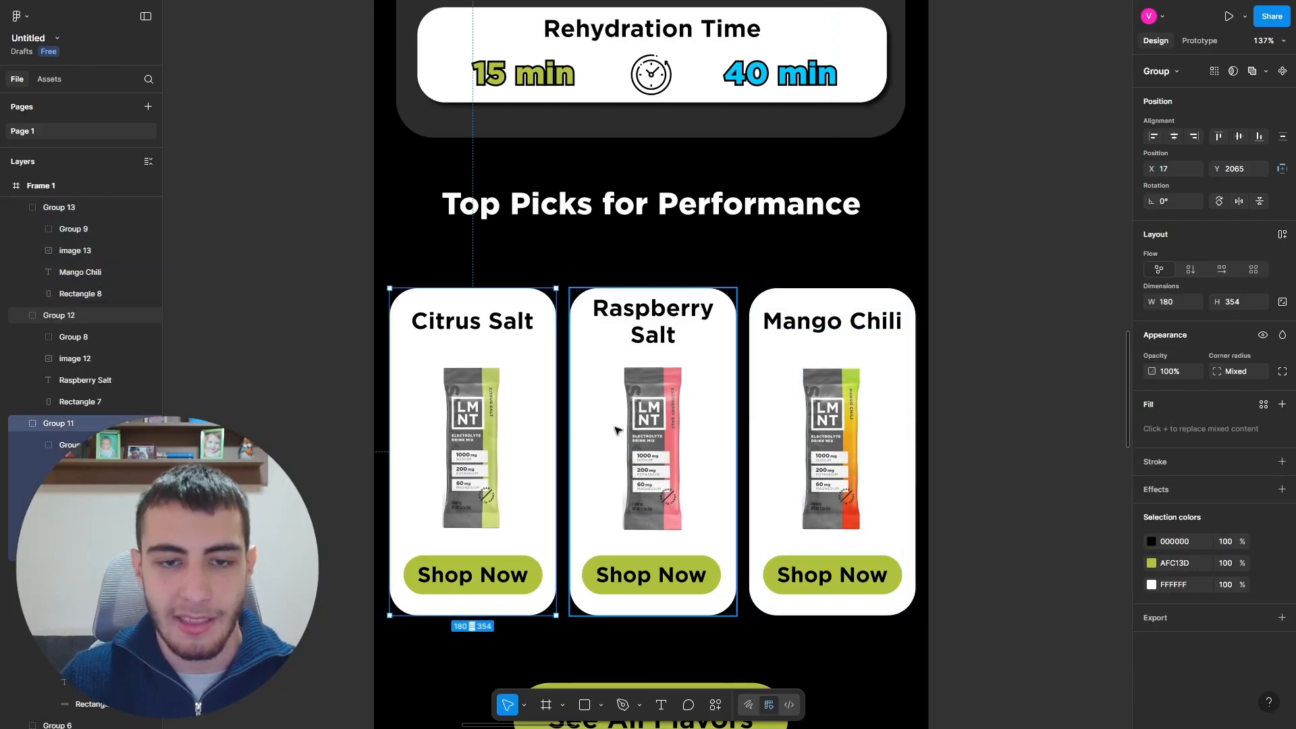
left_click(628, 436, "shift")
left_click(810, 478, "shift")
left_click_drag(810, 478, 808, 444)
scroll(788, 451, "down", 4)
left_click_drag(672, 438, 672, 412)
scroll(659, 403, "down", 5)
left_click(882, 399)
Step: Review the whole email design from the logo and hero section down to the See All Flavors button
scroll(839, 376, "up", 5)
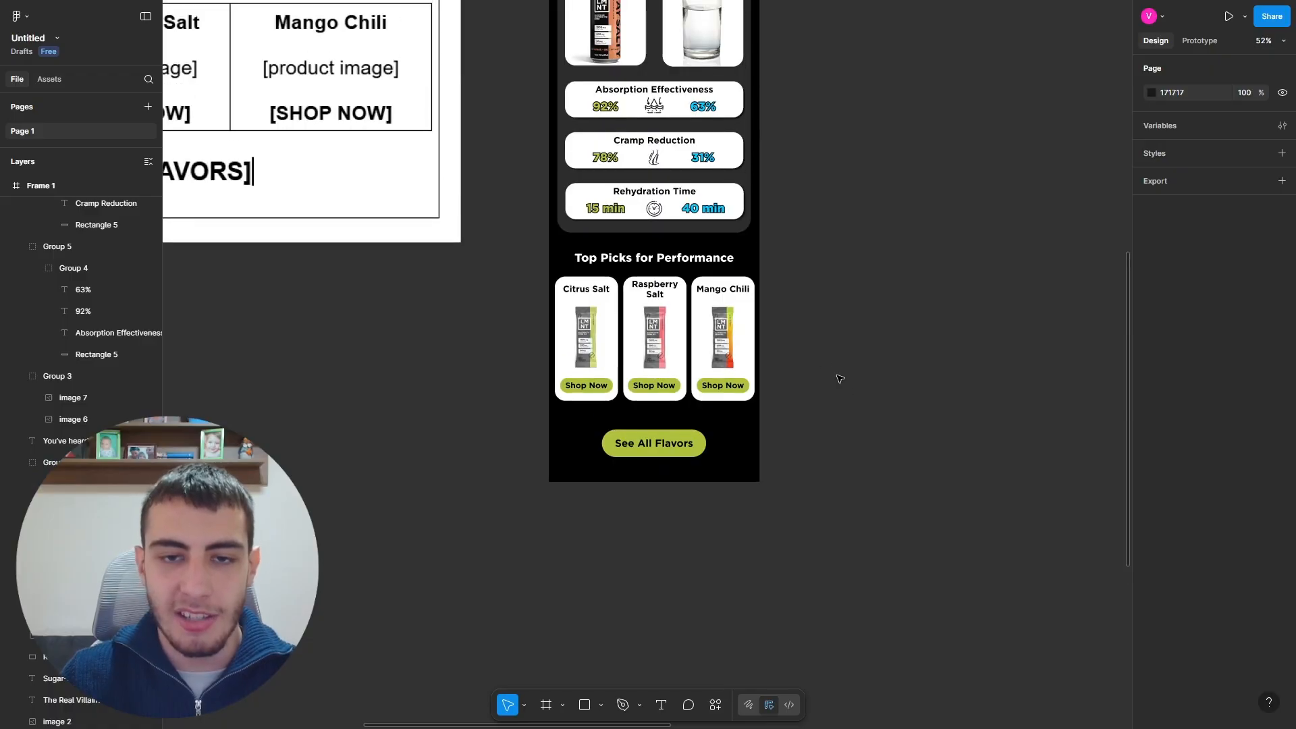
scroll(842, 319, "up", 5)
scroll(661, 200, "up", 5)
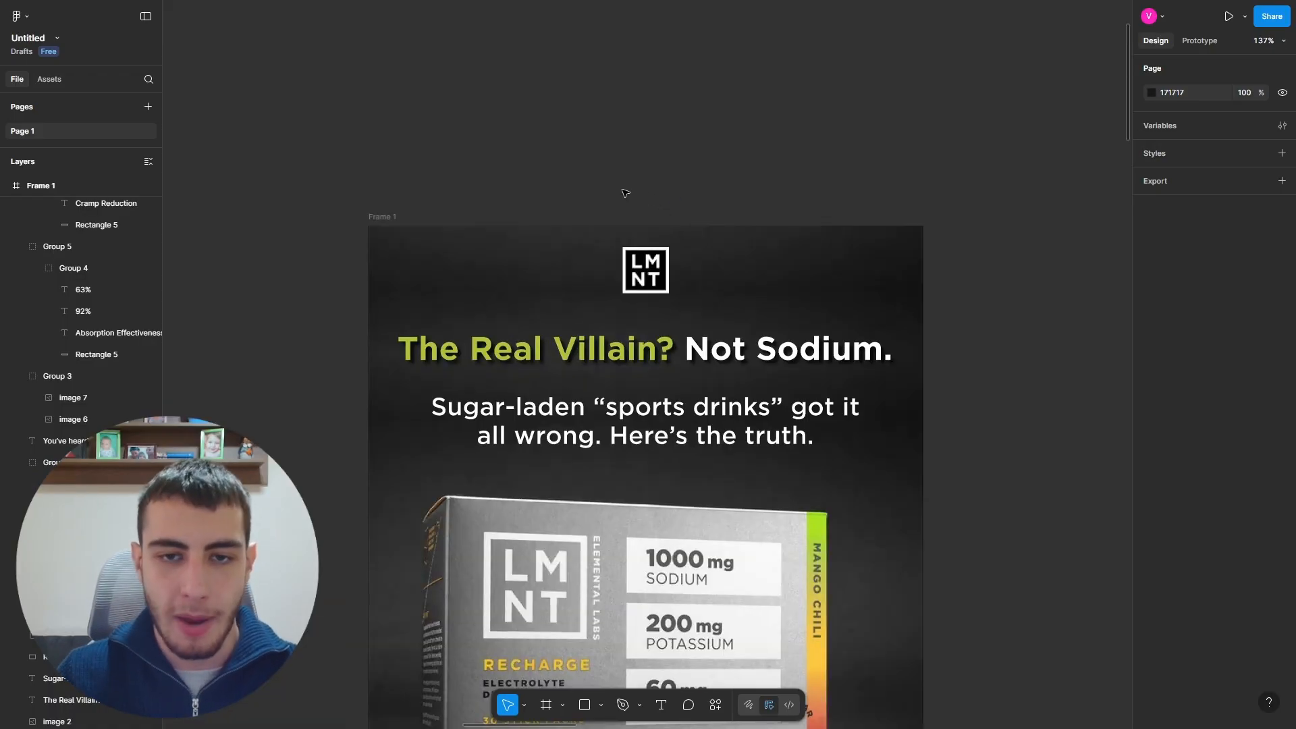
scroll(624, 193, "down", 3)
scroll(630, 196, "down", 3)
scroll(990, 283, "down", 2)
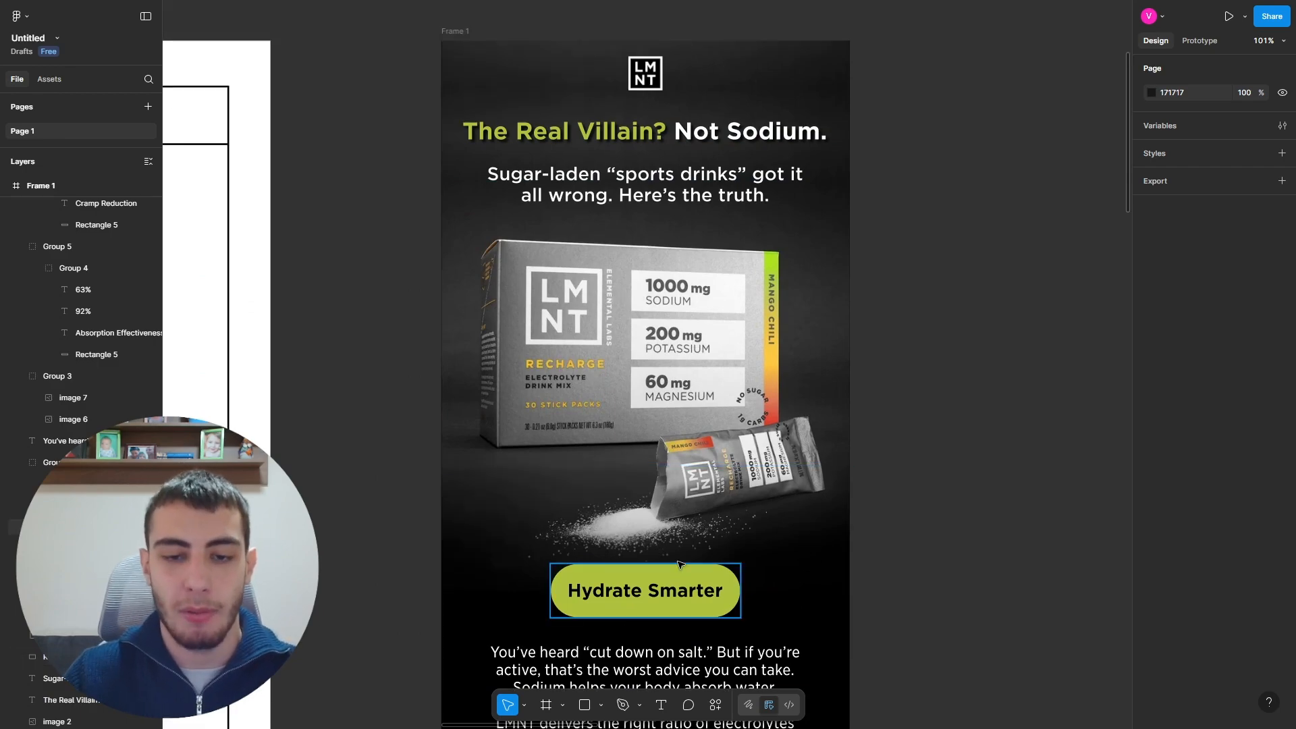
left_click(648, 593)
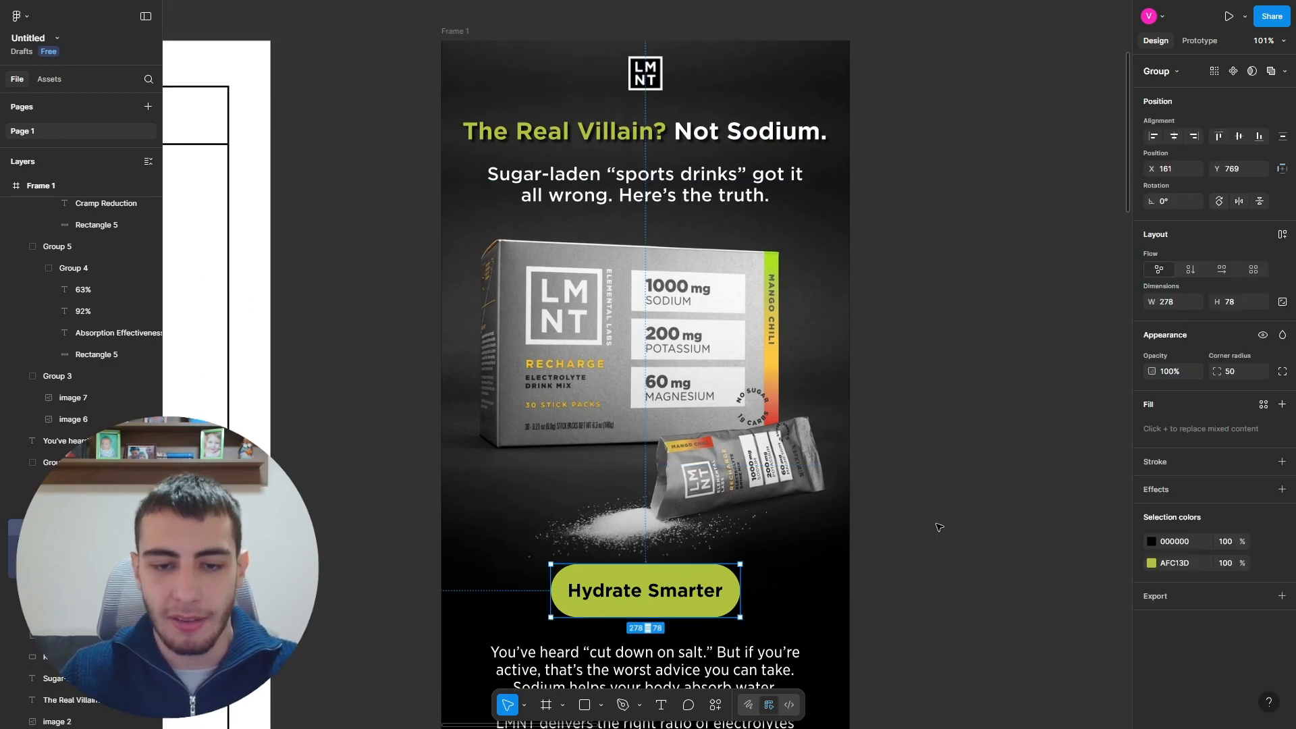
left_click(937, 527)
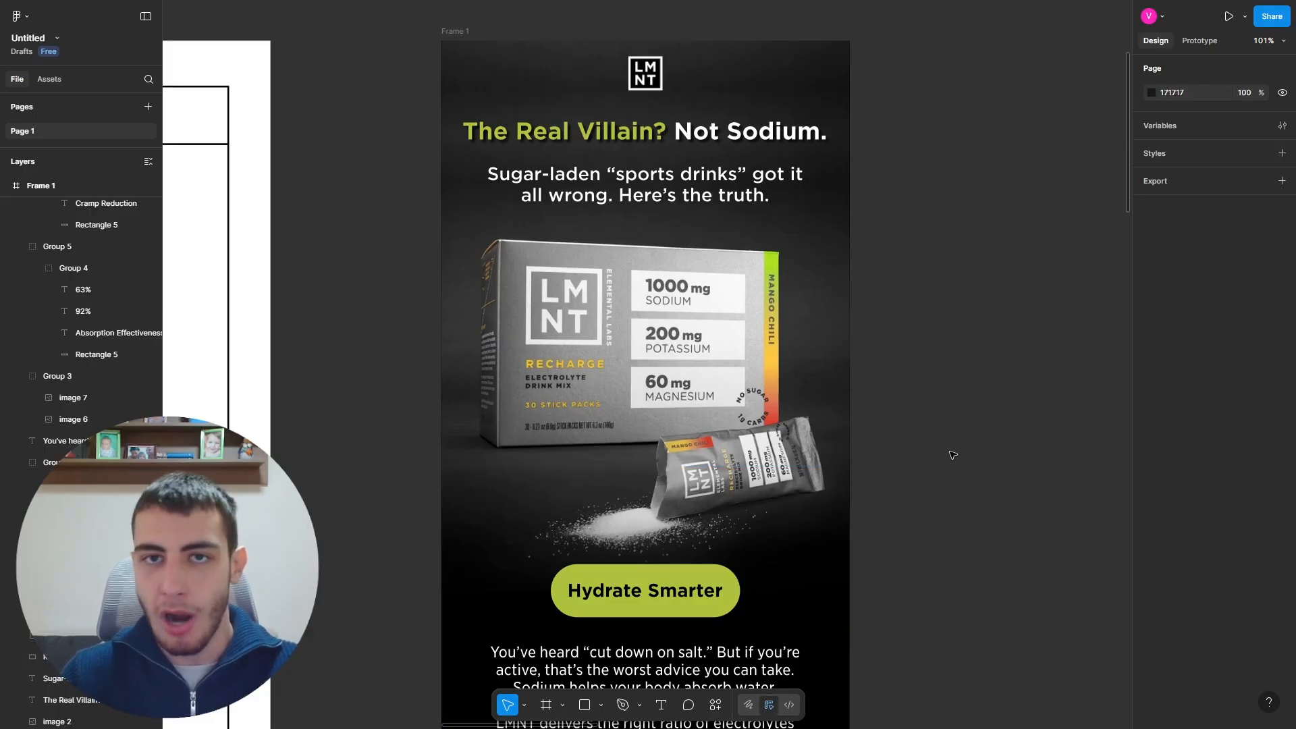
left_click(655, 602)
left_click(975, 476)
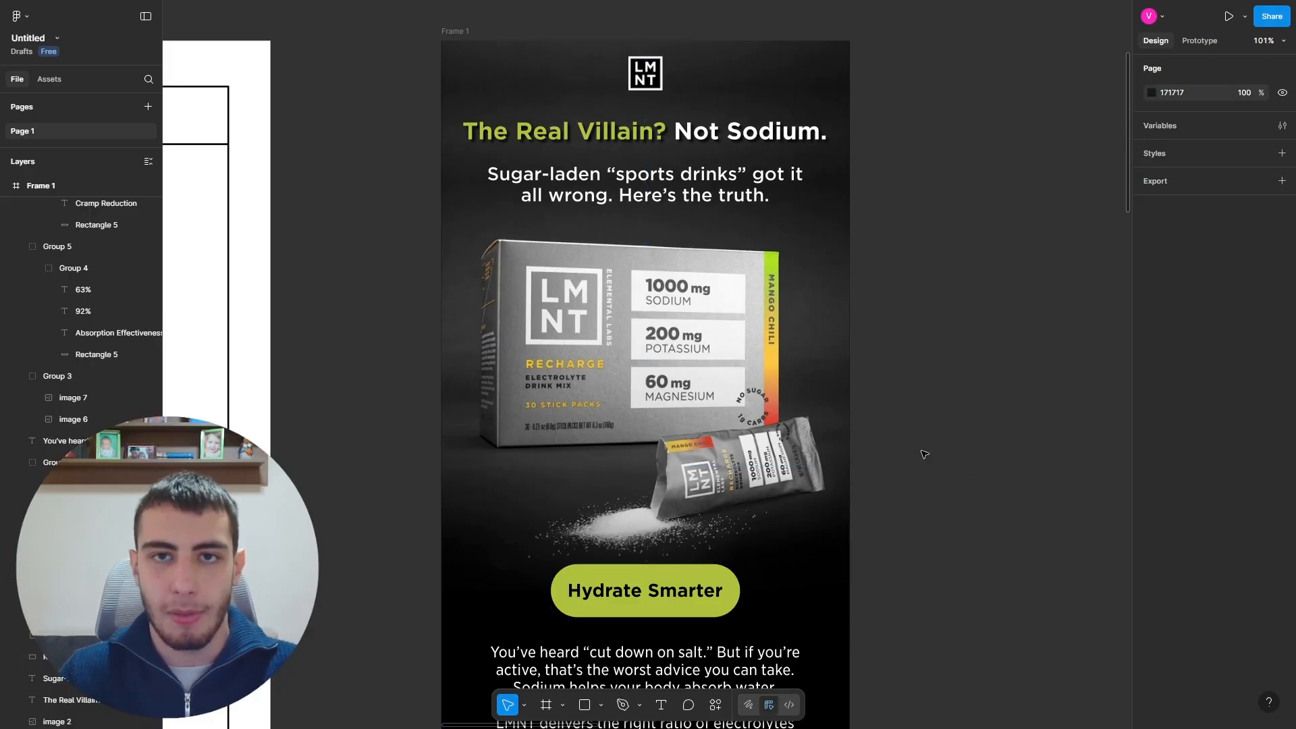
scroll(783, 303, "down", 5)
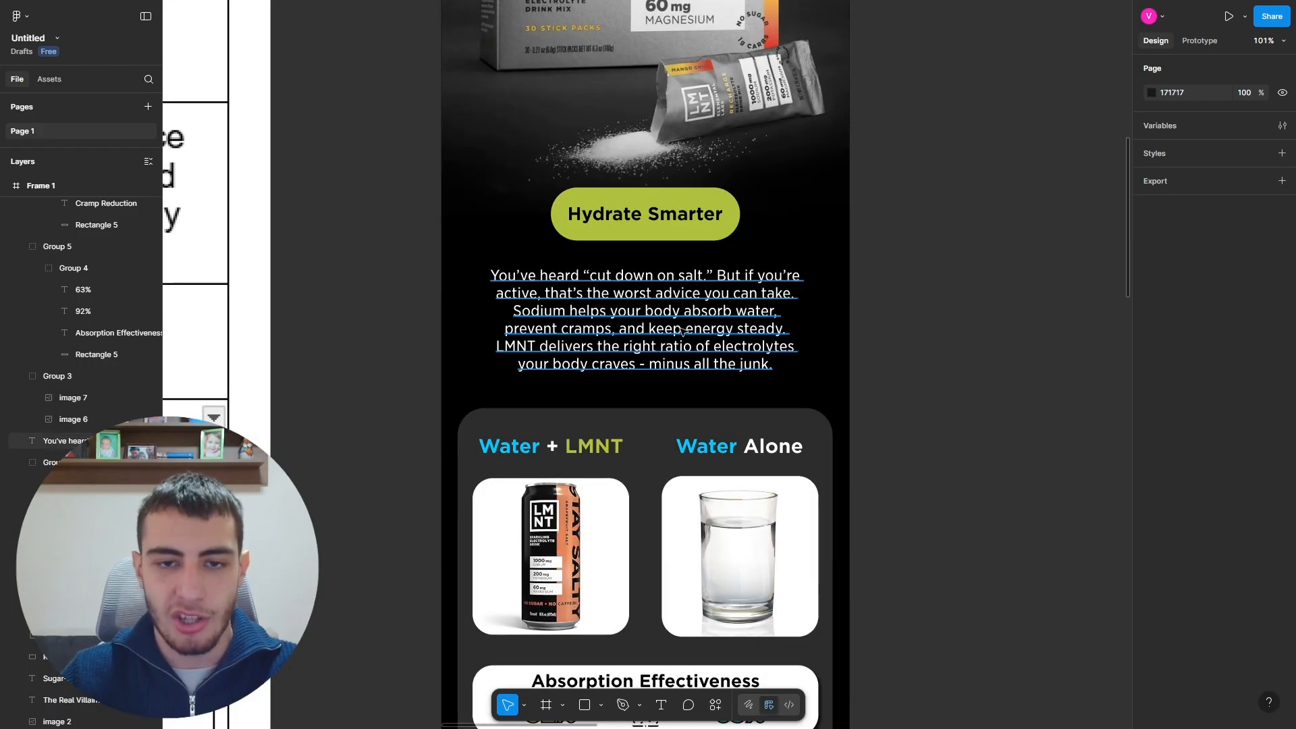
scroll(461, 319, "down", 2)
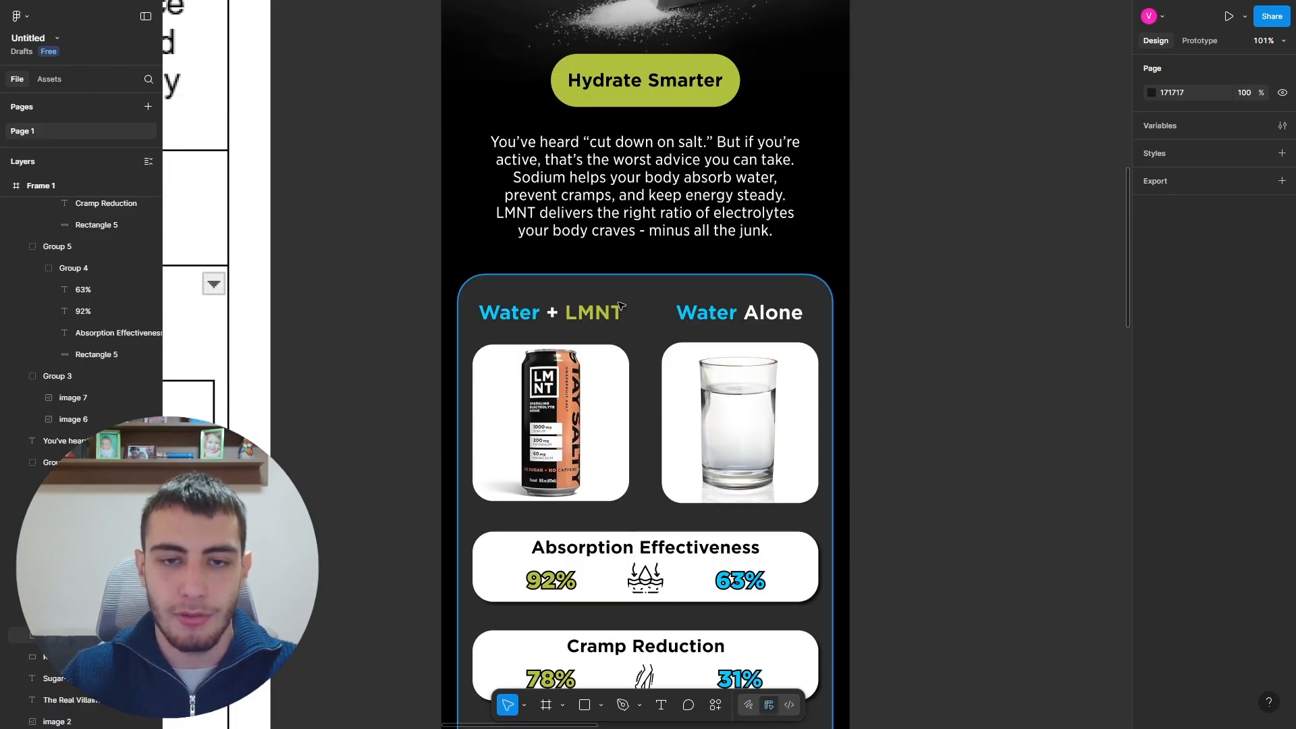
scroll(613, 310, "down", 1)
scroll(612, 308, "up", 1)
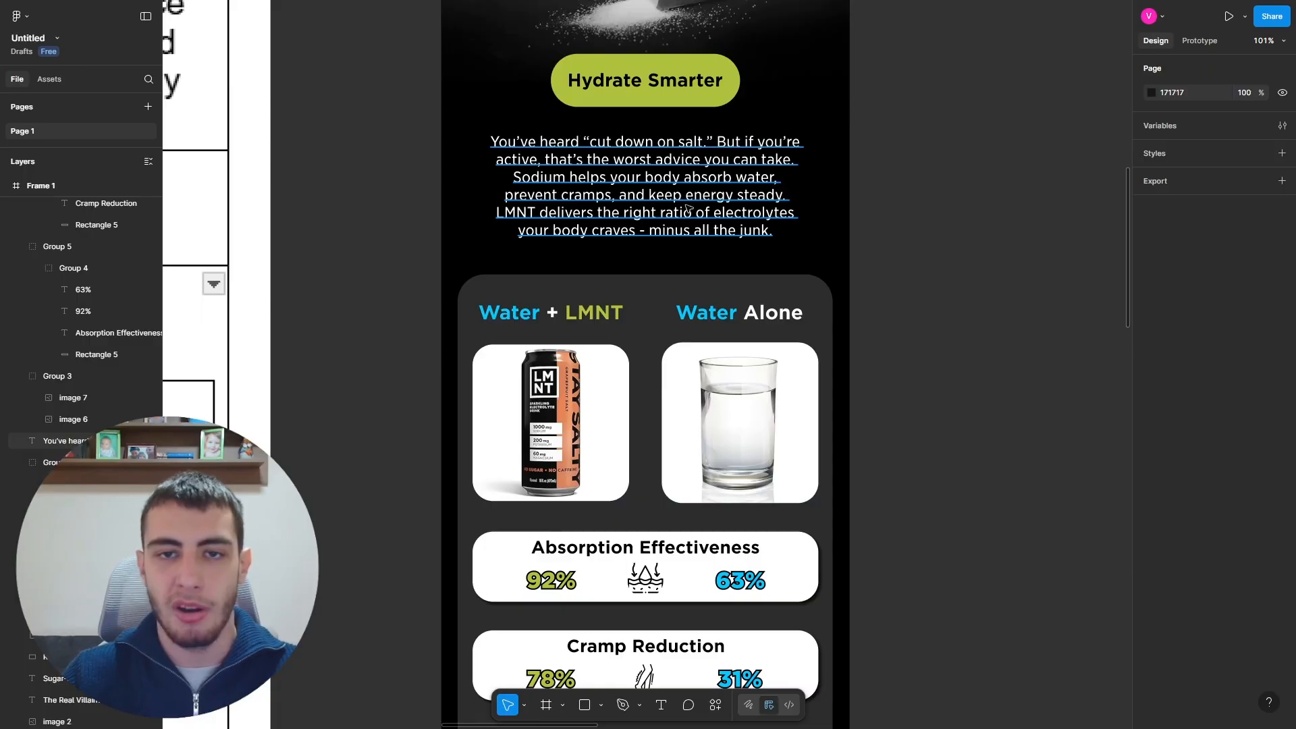
scroll(668, 246, "down", 4)
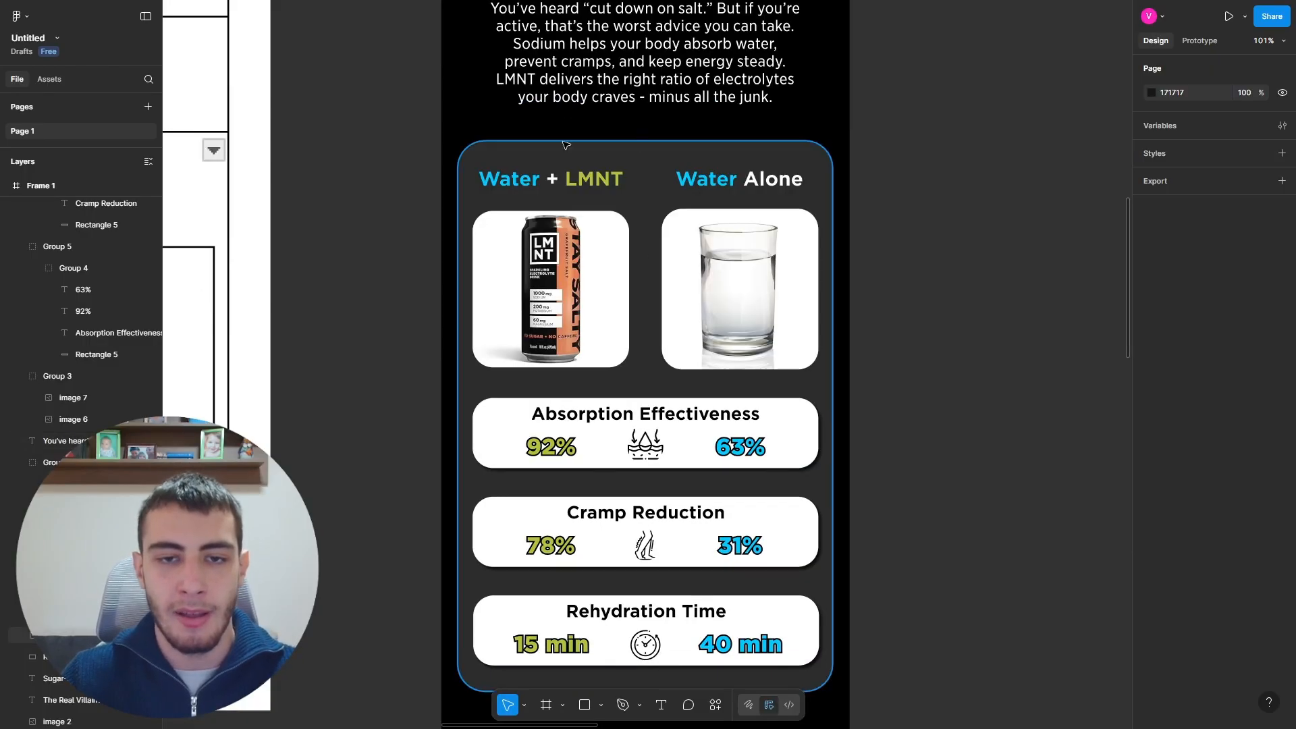
scroll(658, 227, "down", 6)
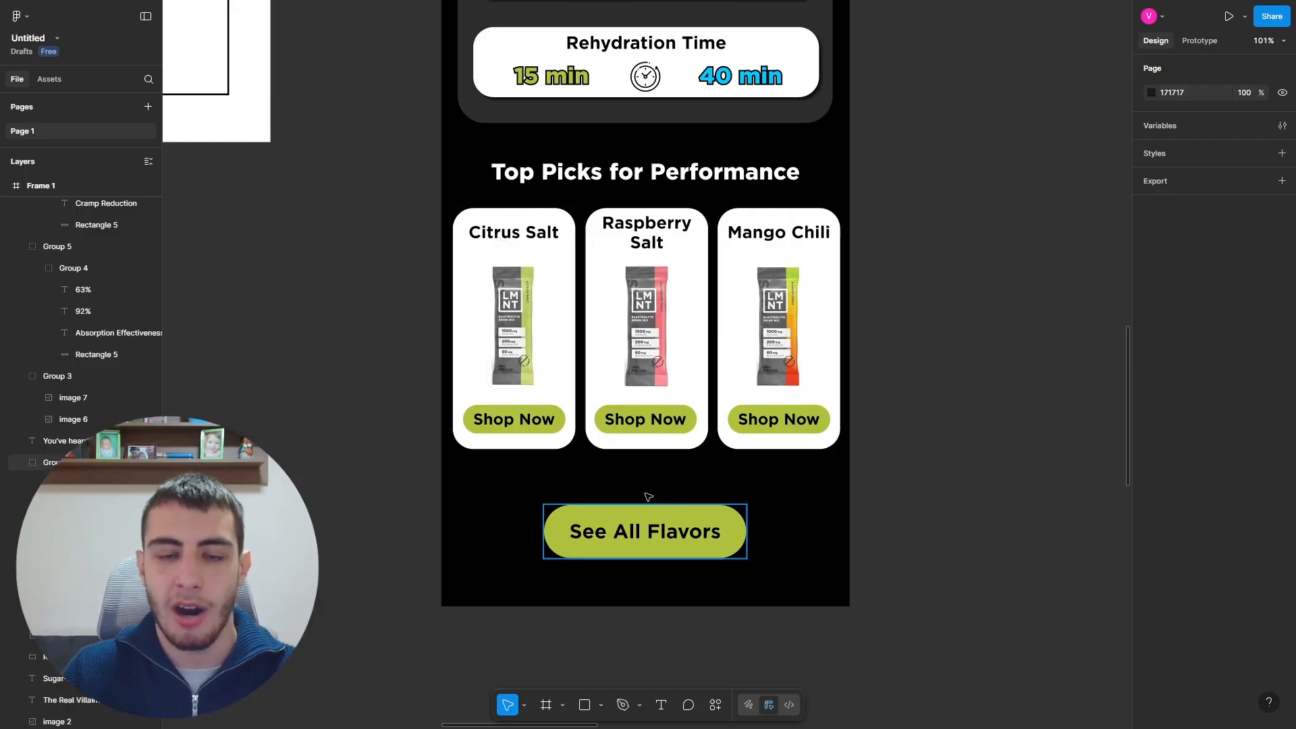
scroll(513, 432, "up", 3)
scroll(529, 425, "down", 5)
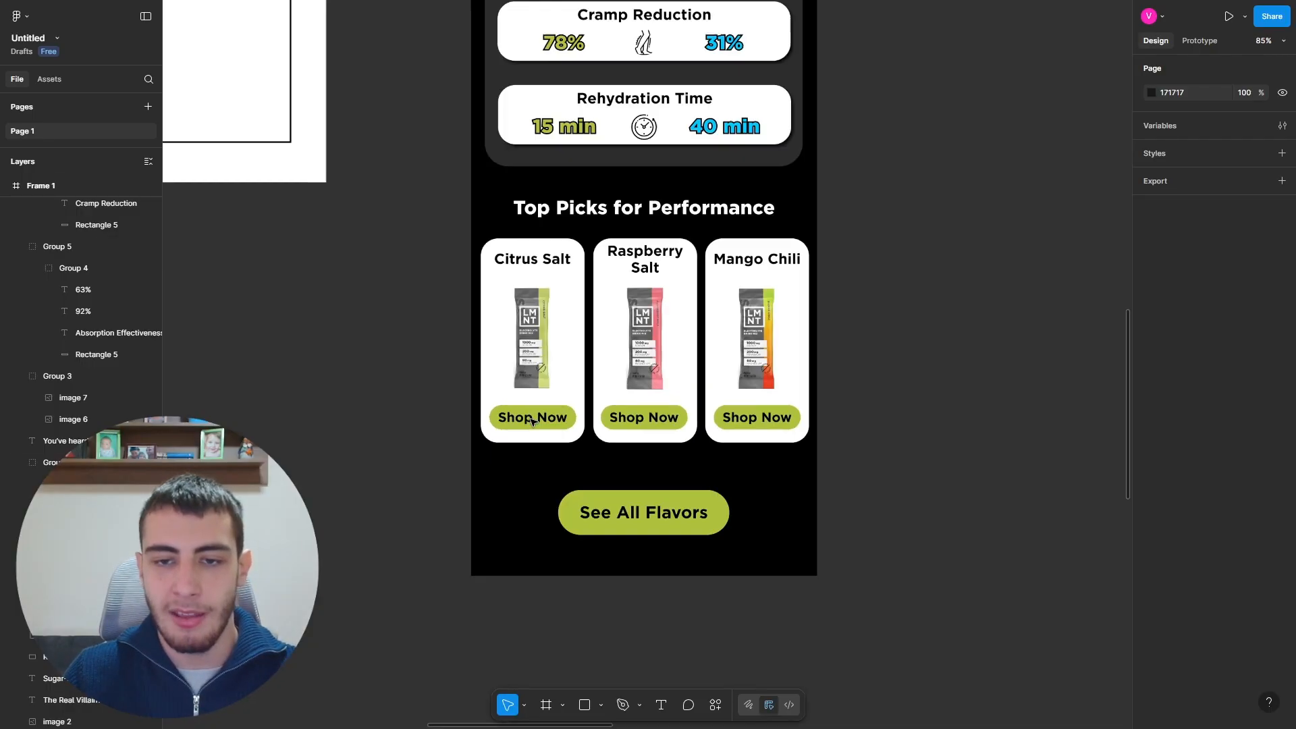
scroll(643, 162, "up", 3)
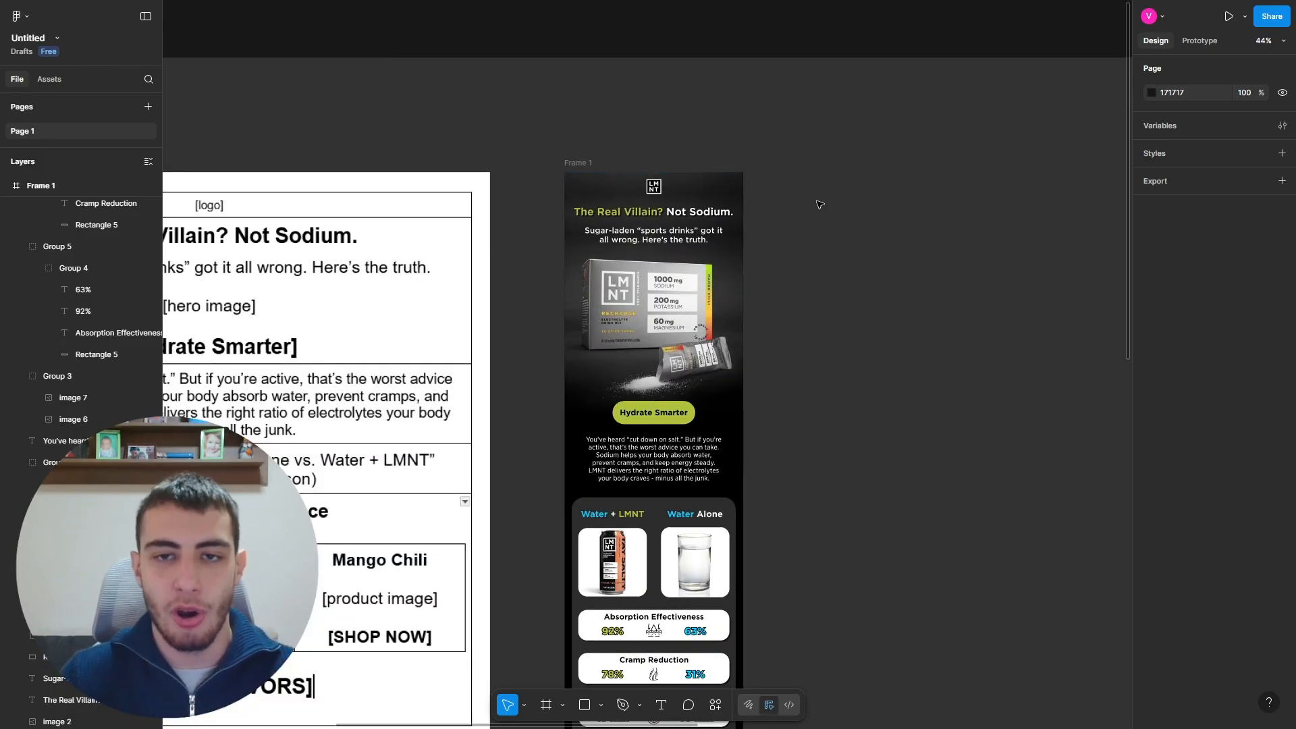
scroll(610, 131, "up", 5)
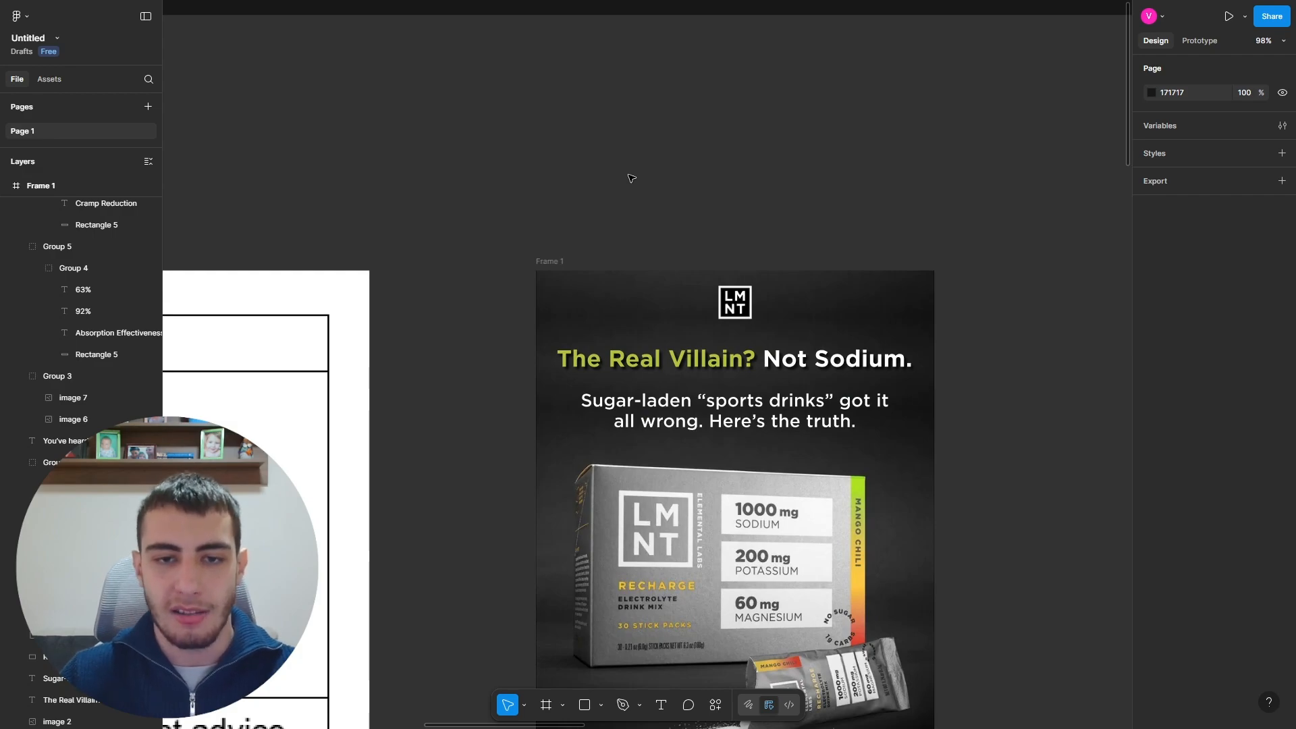
scroll(631, 178, "down", 6)
scroll(979, 202, "up", 3)
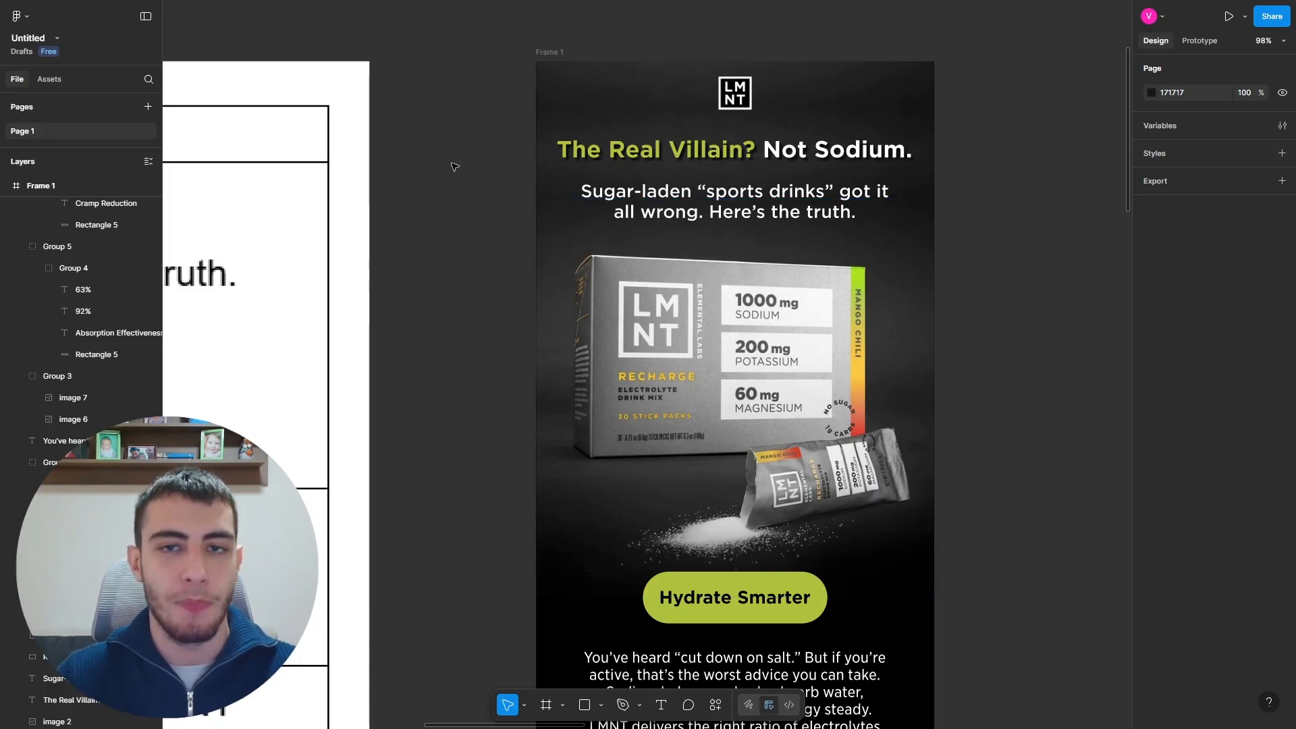
Step: Draw a 600 by 869 slice over the hero section, from the frame's top edge to just below the Hydrate Smarter button
key("s")
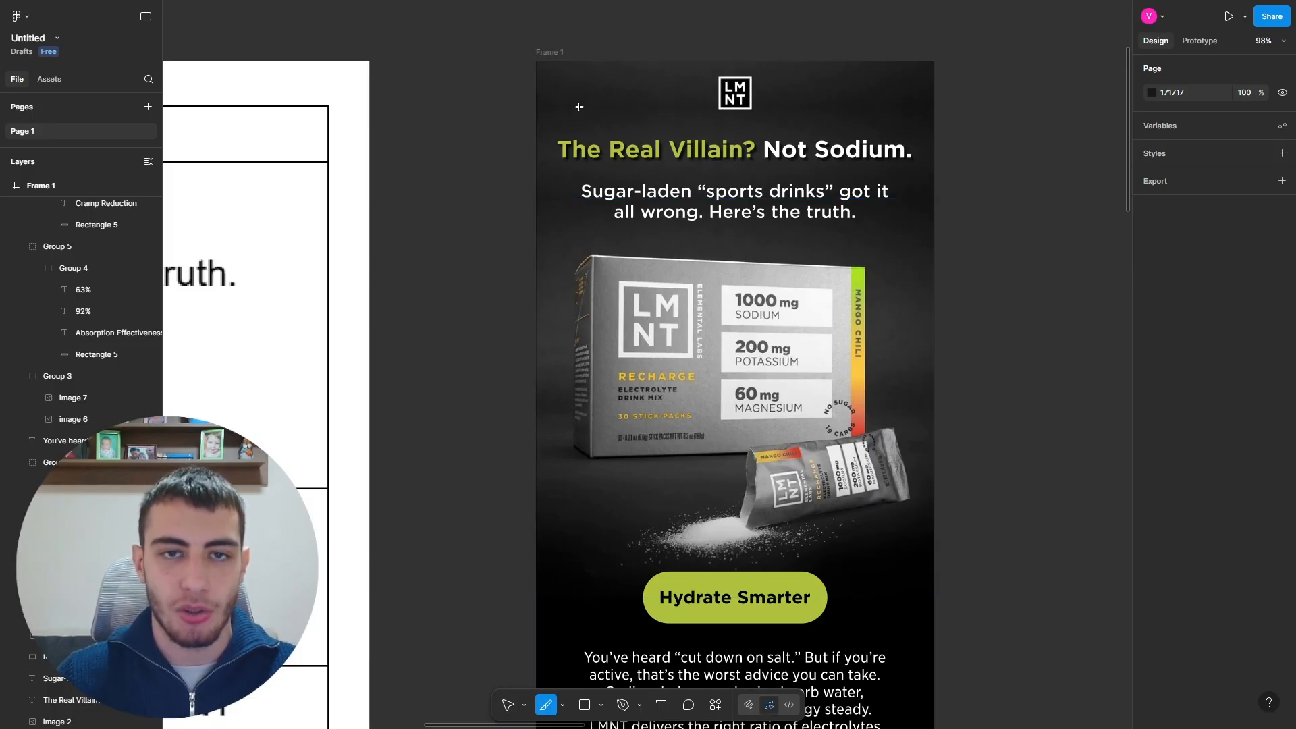
left_click_drag(540, 64, 931, 632)
scroll(573, 124, "up", 5)
scroll(540, 162, "up", 3)
left_click_drag(503, 220, 492, 220)
scroll(507, 203, "down", 4)
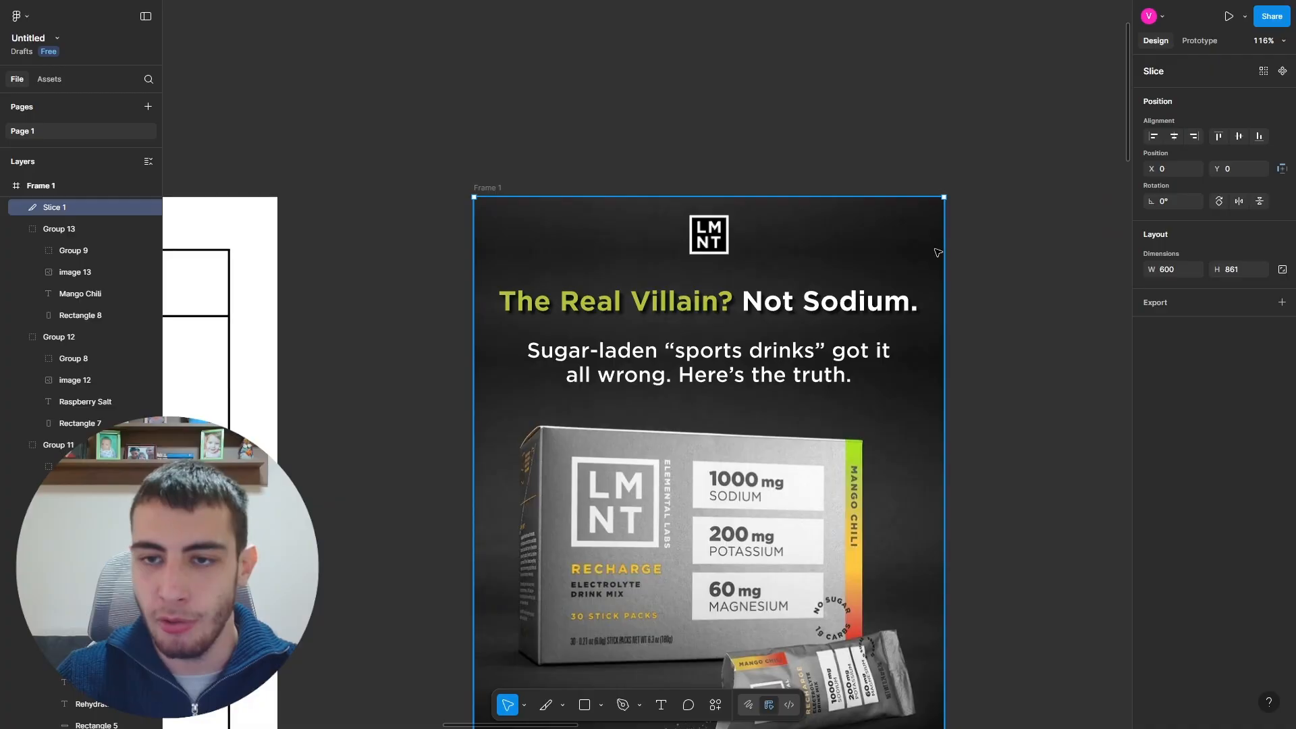
left_click_drag(944, 248, 943, 248)
scroll(781, 247, "down", 6)
left_click_drag(772, 495, 770, 501)
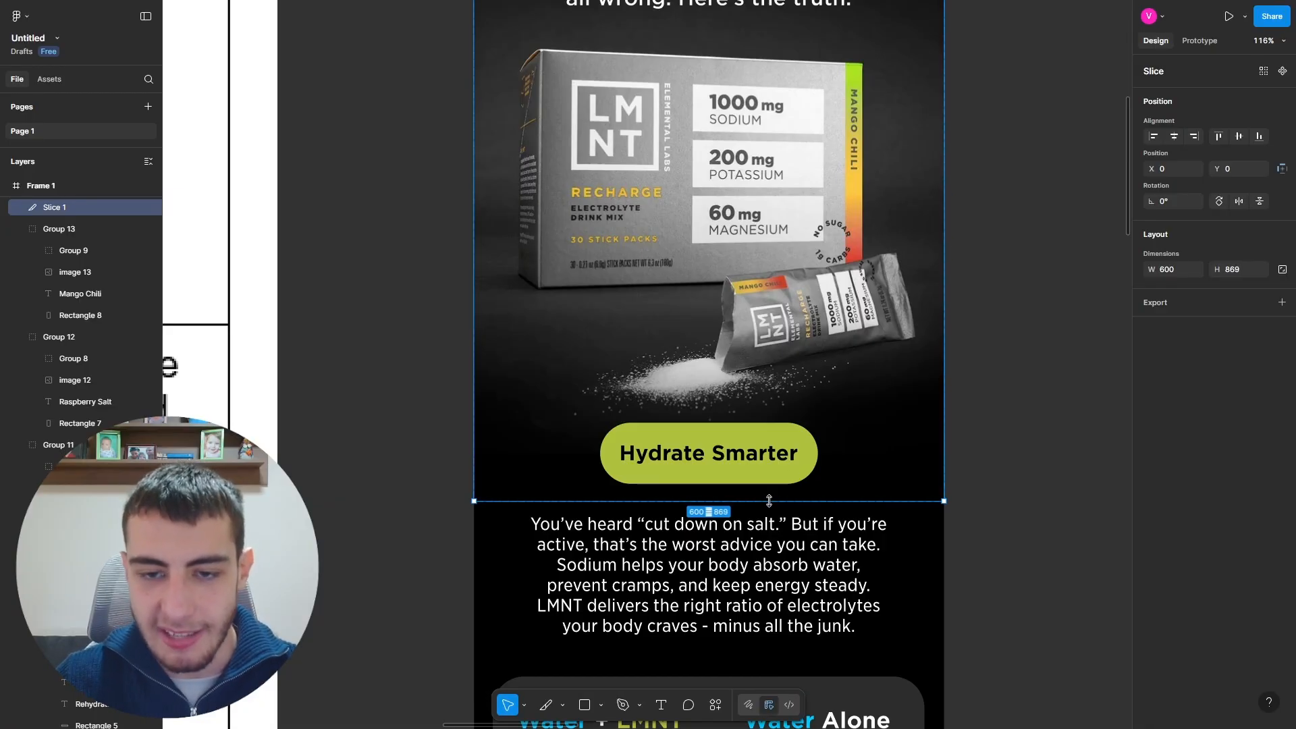
Step: Check where the hero slice ends relative to the Hydrate Smarter button and the body text and comparison section below it
scroll(741, 464, "down", 4)
scroll(708, 404, "up", 4)
scroll(712, 391, "up", 2)
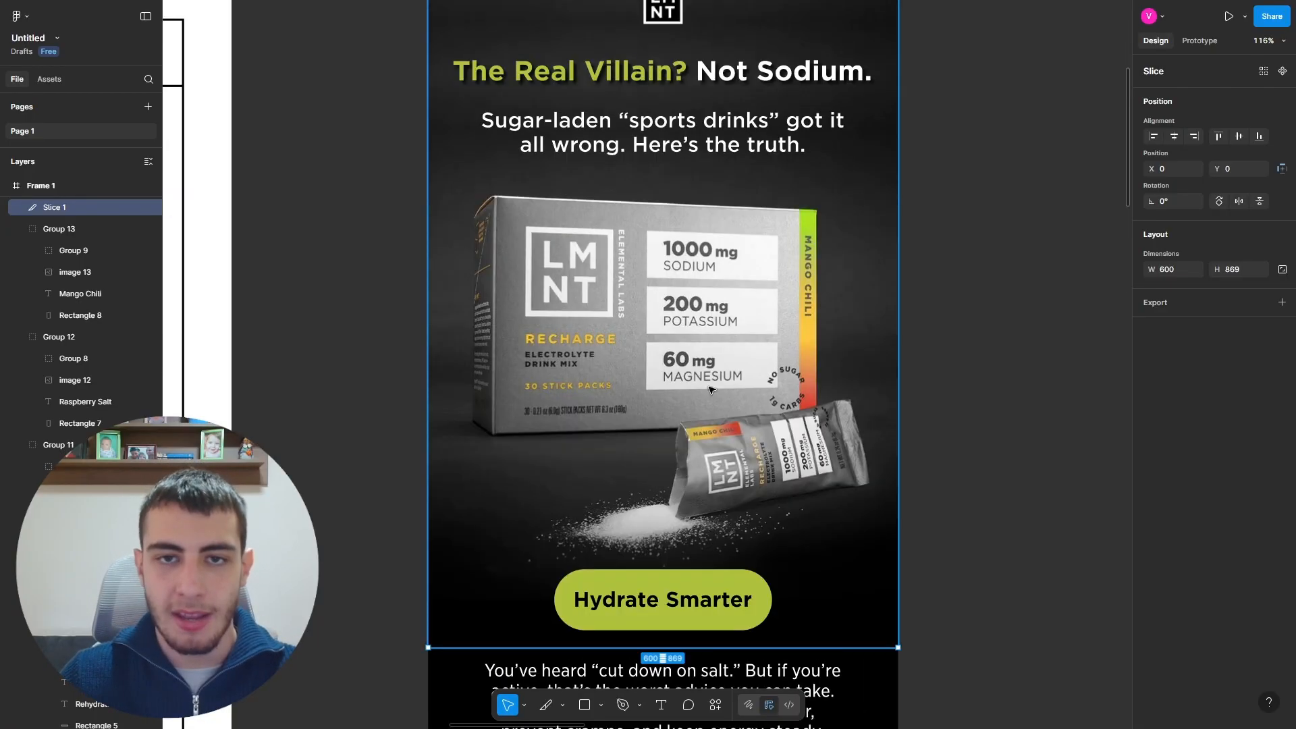
scroll(712, 391, "down", 1)
scroll(716, 398, "down", 3)
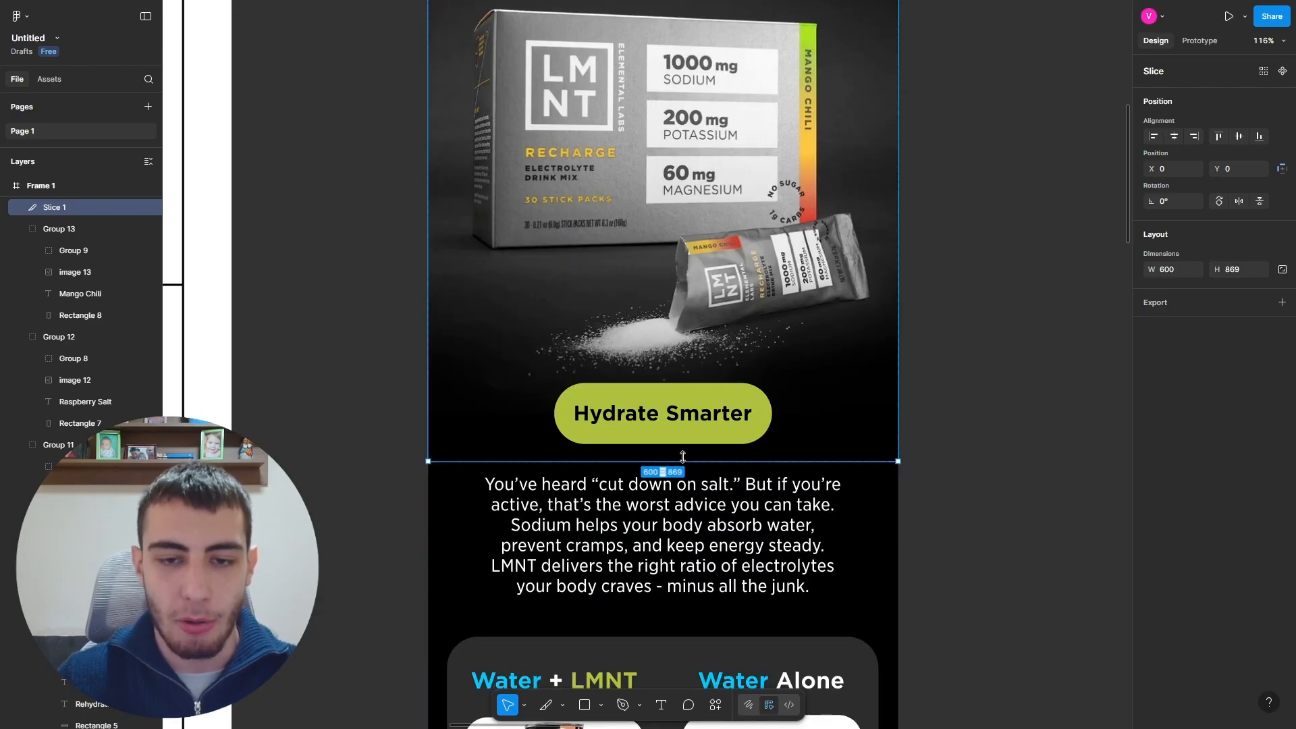
scroll(678, 462, "up", 5)
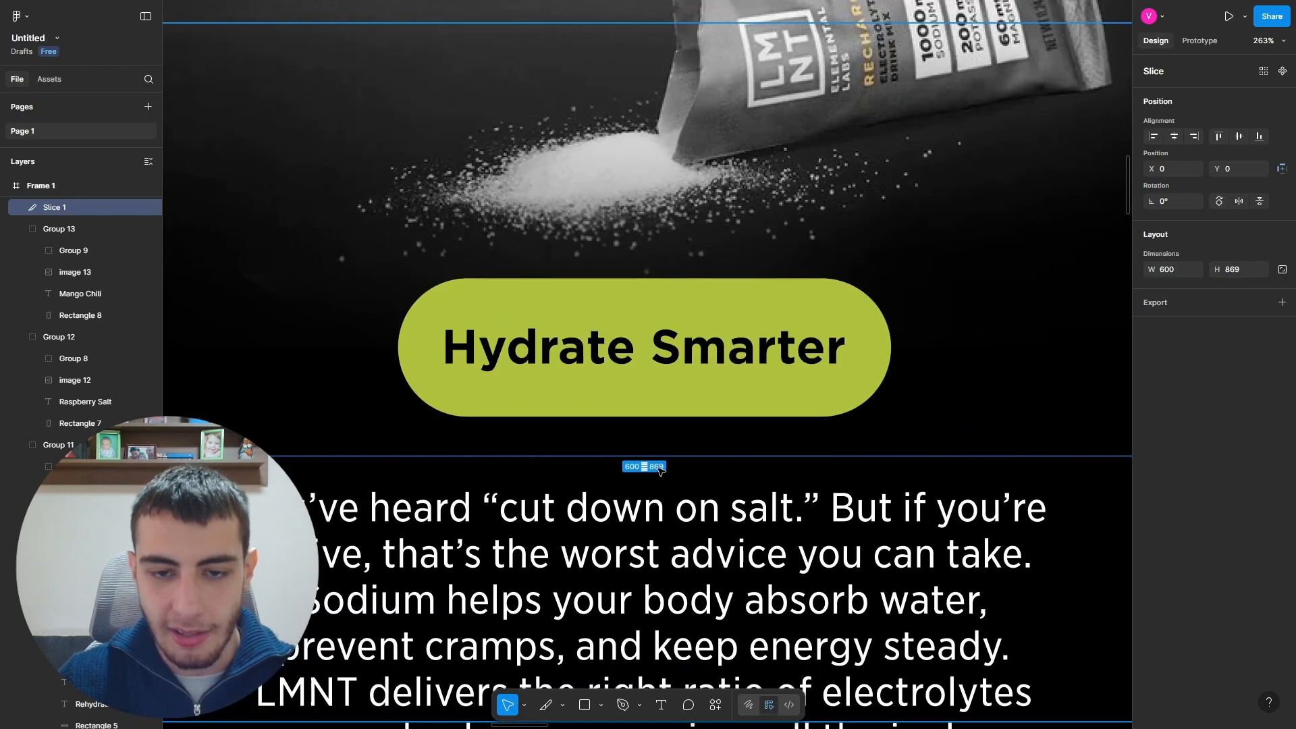
scroll(661, 467, "down", 6)
scroll(702, 299, "up", 5)
scroll(702, 299, "down", 4)
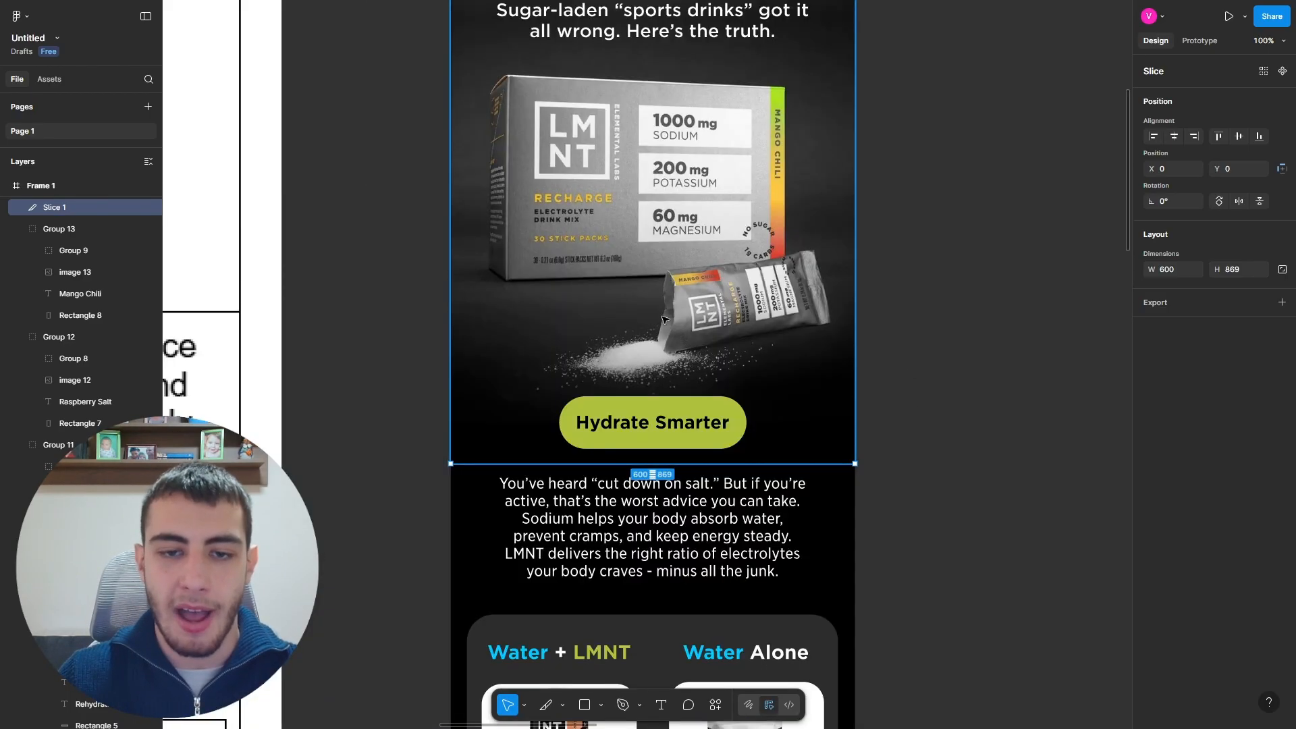
scroll(664, 319, "down", 5)
scroll(755, 277, "up", 4)
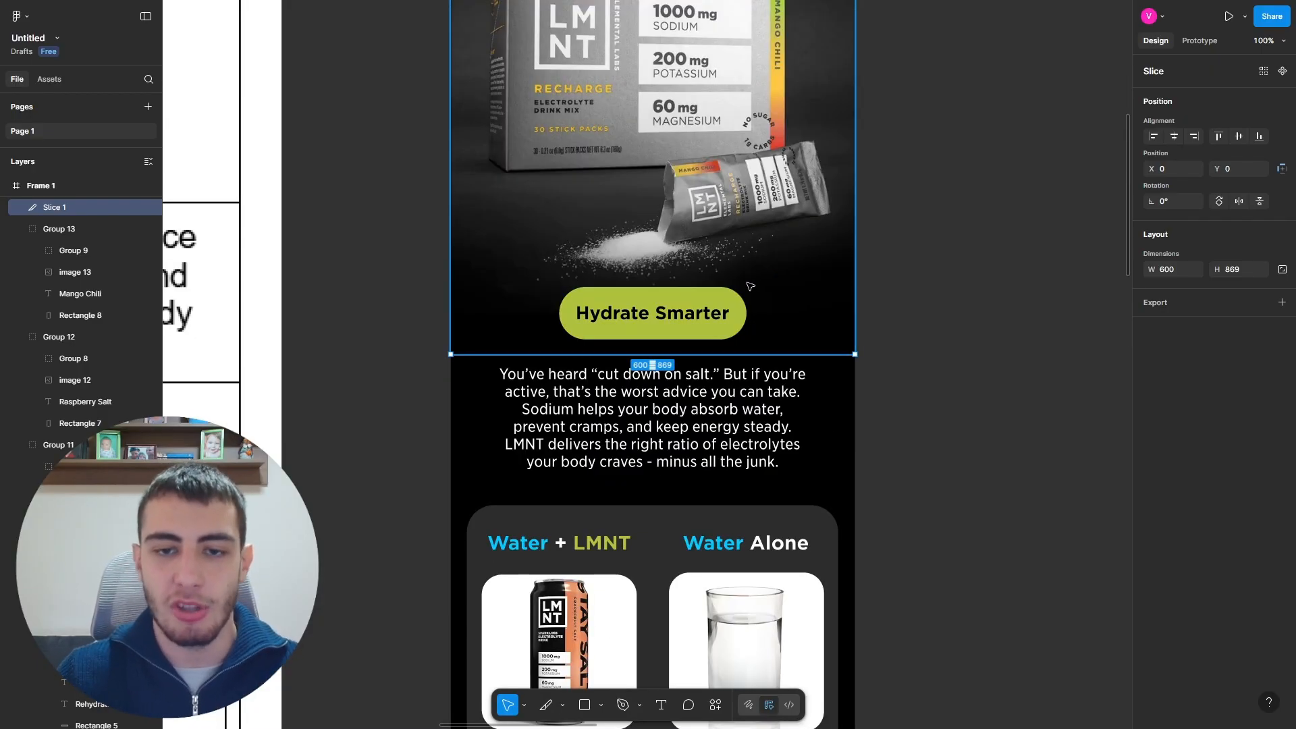
scroll(750, 286, "down", 5)
Step: Try extending the hero slice down to the comparison section, and bring its lower edge back under the Hydrate Smarter button at 600 by 865
left_click_drag(709, 288, 709, 608)
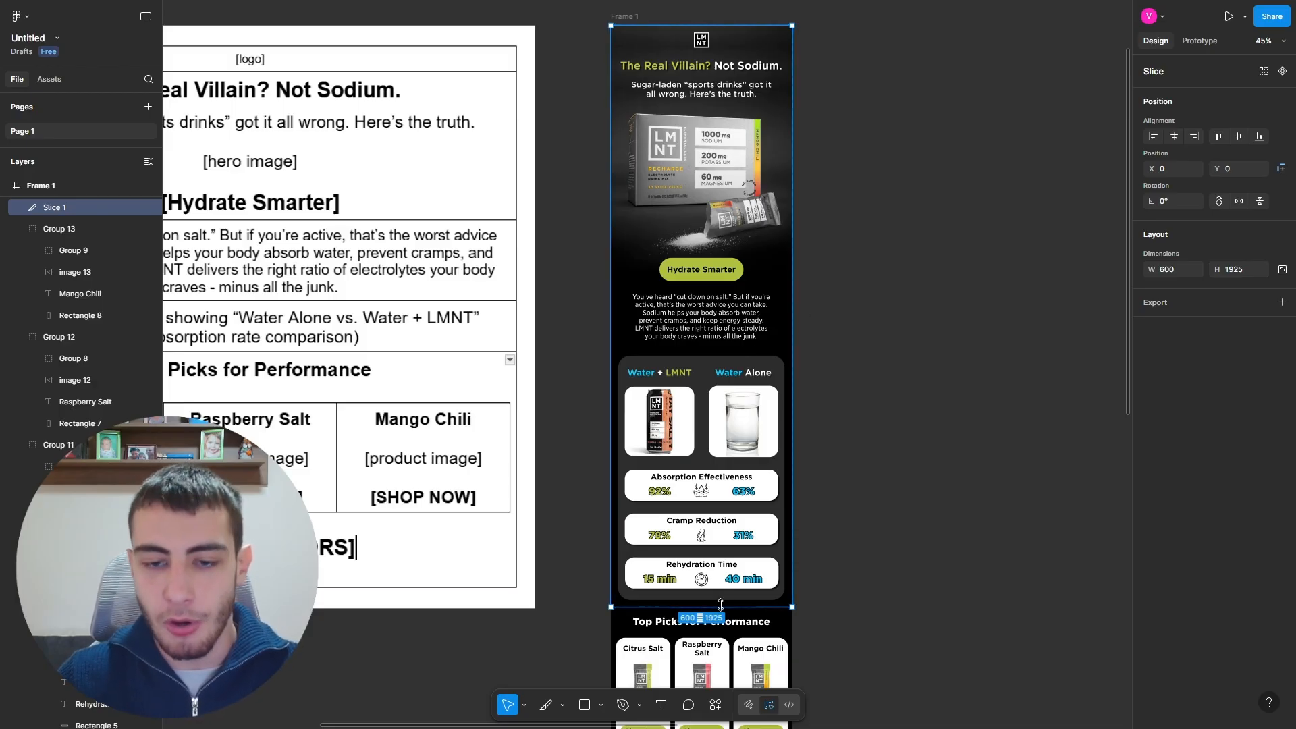
left_click_drag(721, 606, 730, 286)
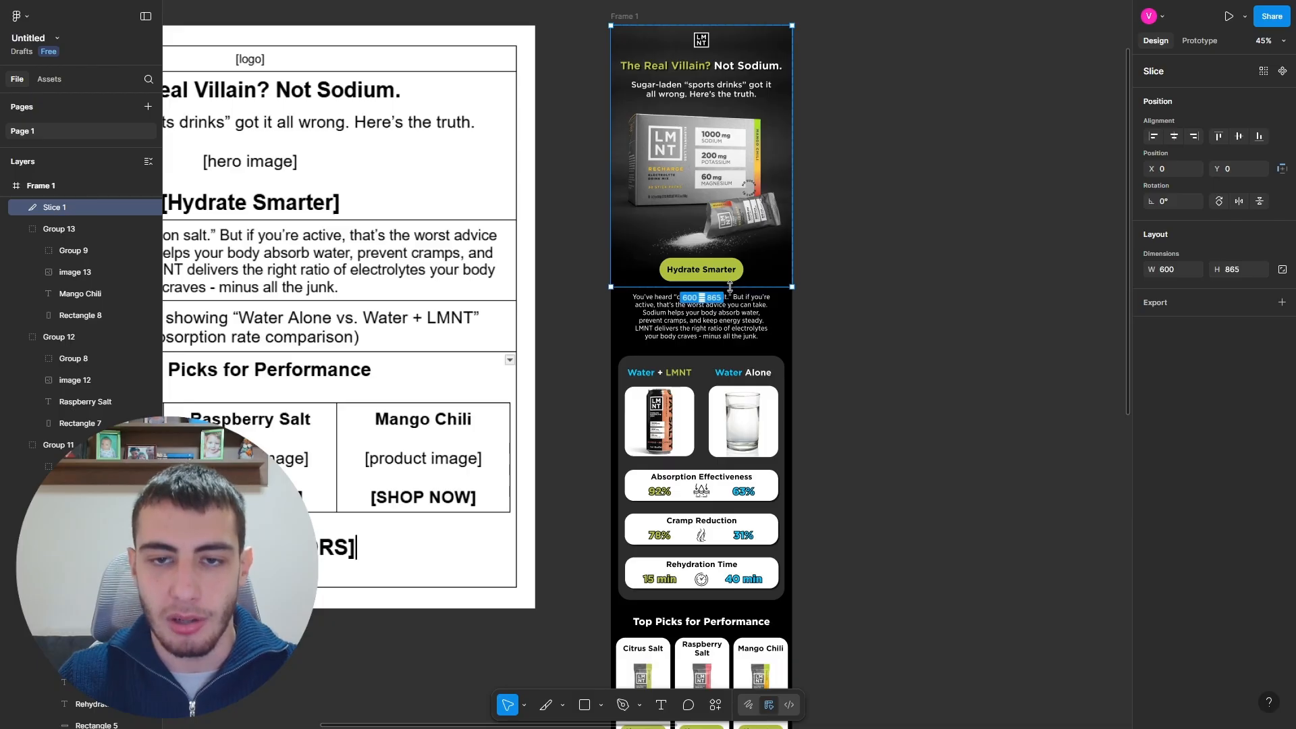
scroll(730, 286, "up", 5)
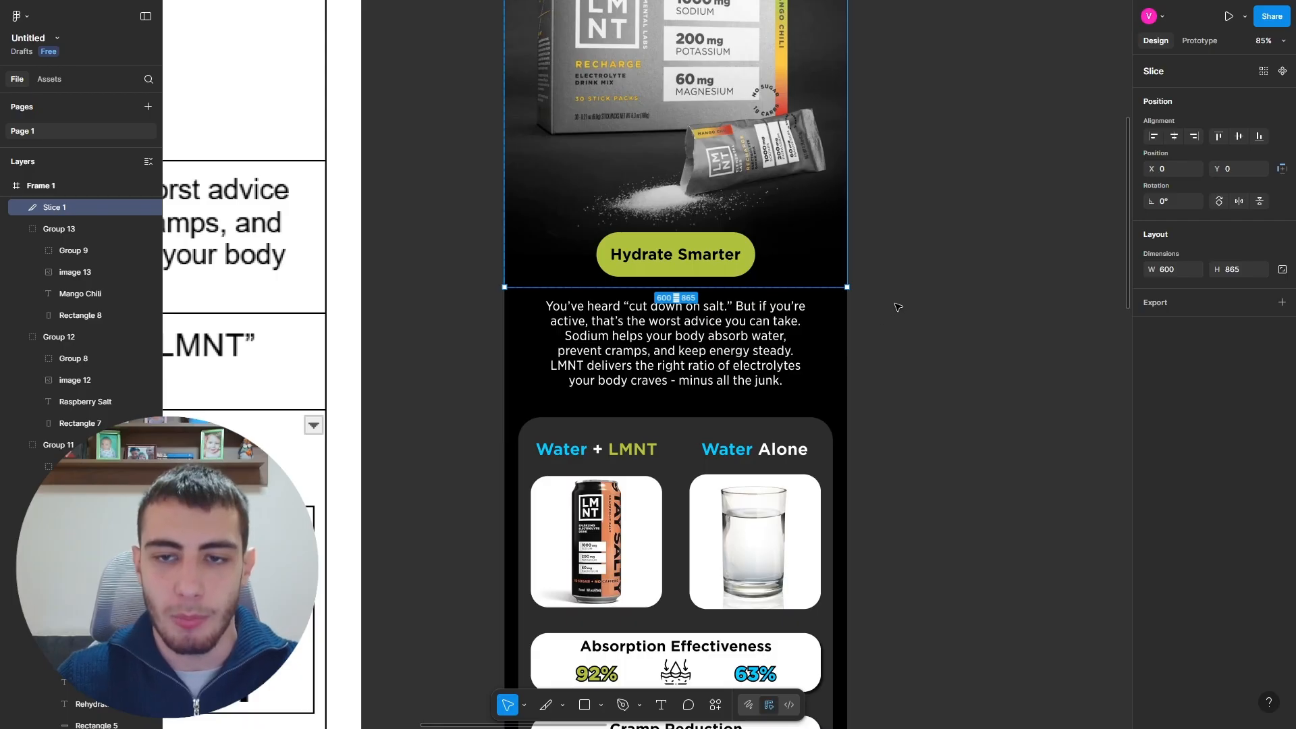
Step: Draw a 600 by 1052 slice from the hero slice's lower edge over the body text and the whole comparison section
scroll(898, 307, "up", 1)
scroll(84, 252, "up", 3)
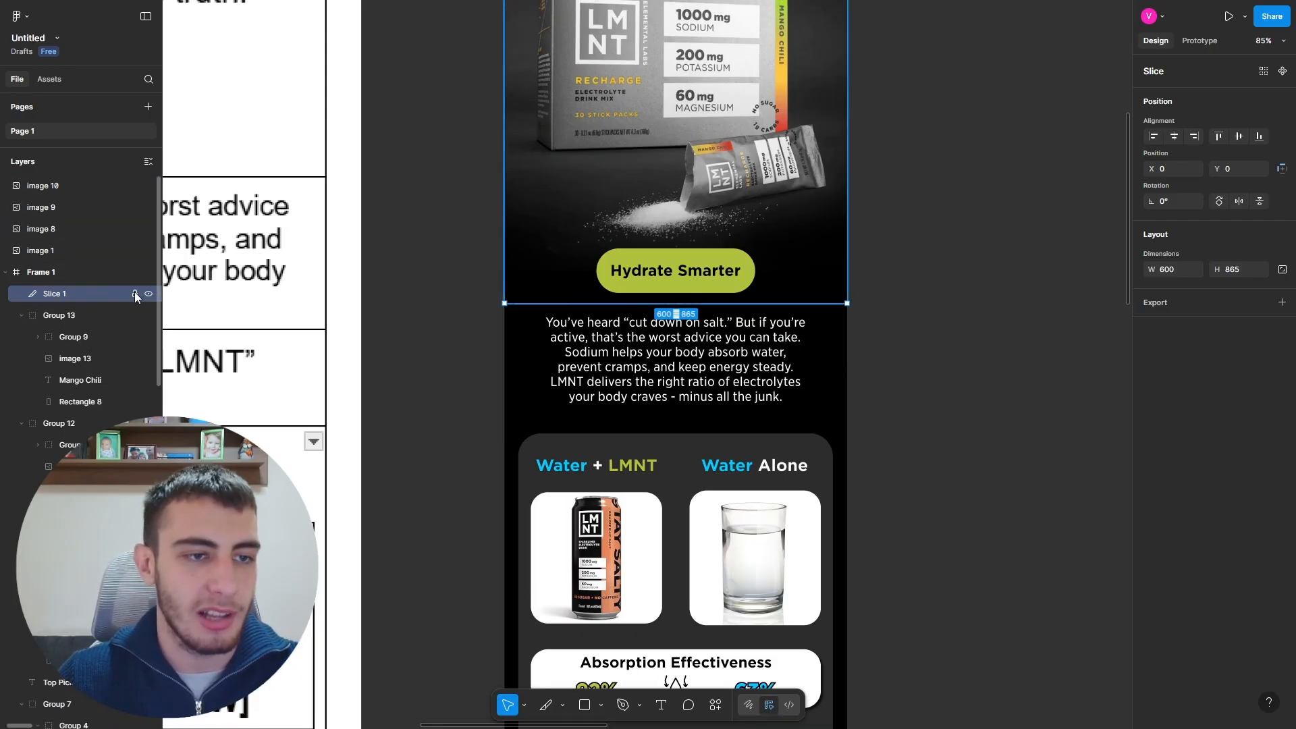
key("s")
mouse_move(503, 304)
left_mouse_down()
mouse_move(837, 455)
mouse_move(837, 495)
mouse_move(839, 479)
left_mouse_up()
scroll(837, 472, "down", 5)
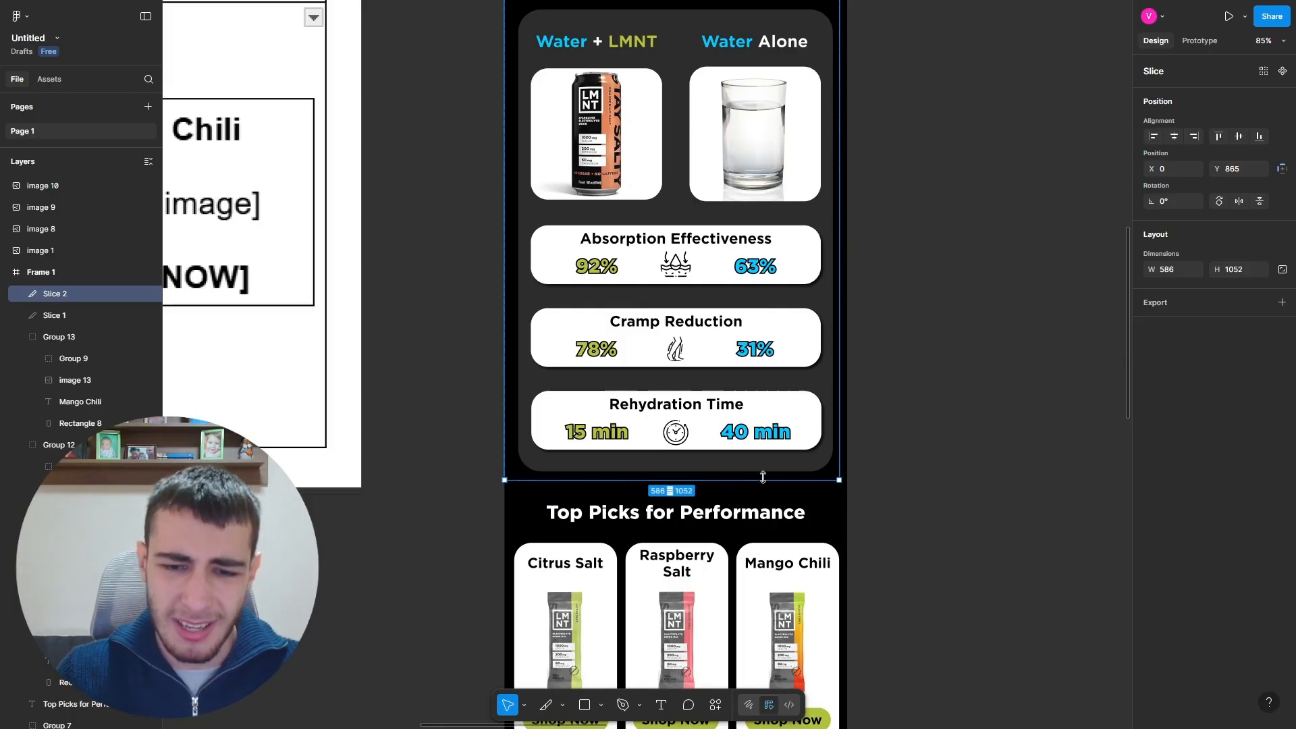
scroll(762, 477, "up", 5)
scroll(576, 418, "up", 3)
mouse_move(575, 409)
left_mouse_down()
mouse_move(576, 424)
mouse_move(578, 410)
left_mouse_up()
left_click_drag(994, 469, 1000, 468)
scroll(726, 513, "down", 8)
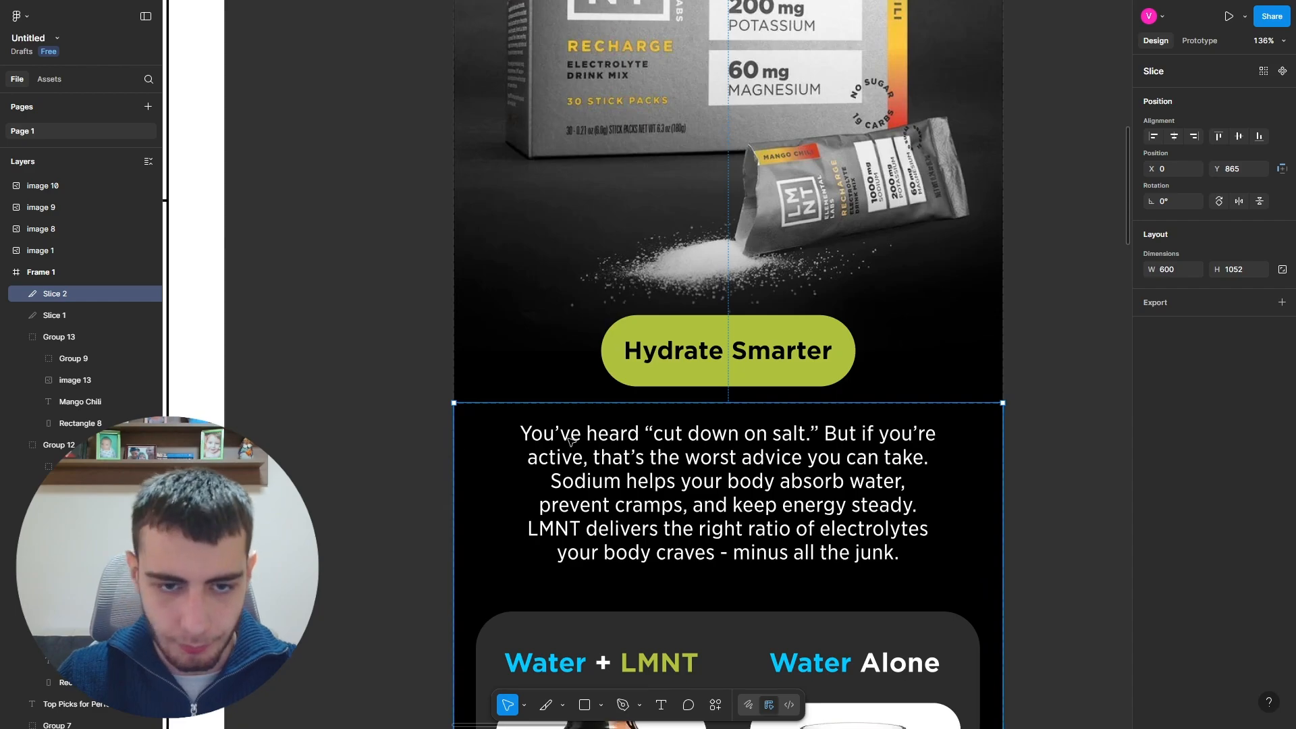
Step: Try splitting the body text and comparison section into two 600 by 586 slices just above the Absorption Effectiveness card
scroll(726, 512, "down", 5)
left_click_drag(750, 593, 750, 432)
left_click_drag(738, 295, 735, 497)
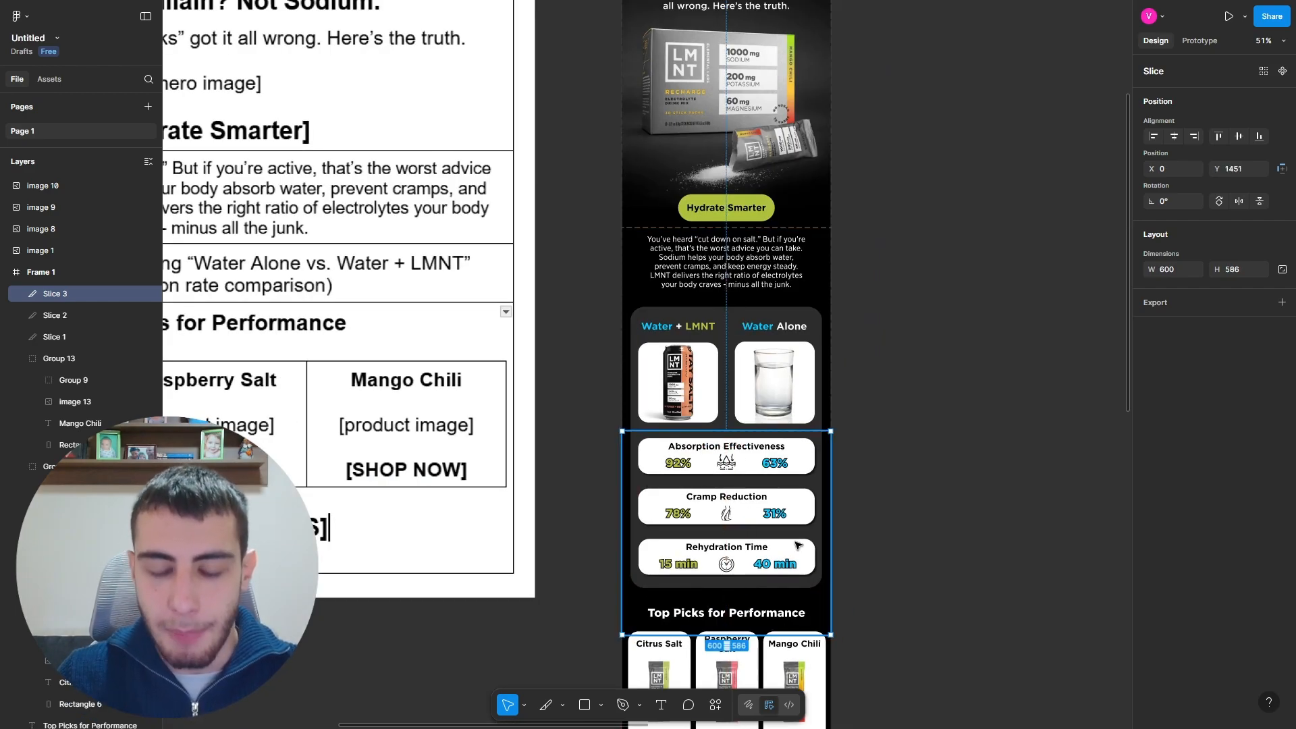
key("Delete")
Step: Set the body and comparison slice to 600 by 1054, ending between the comparison section and the Top Picks heading
left_click(54, 294)
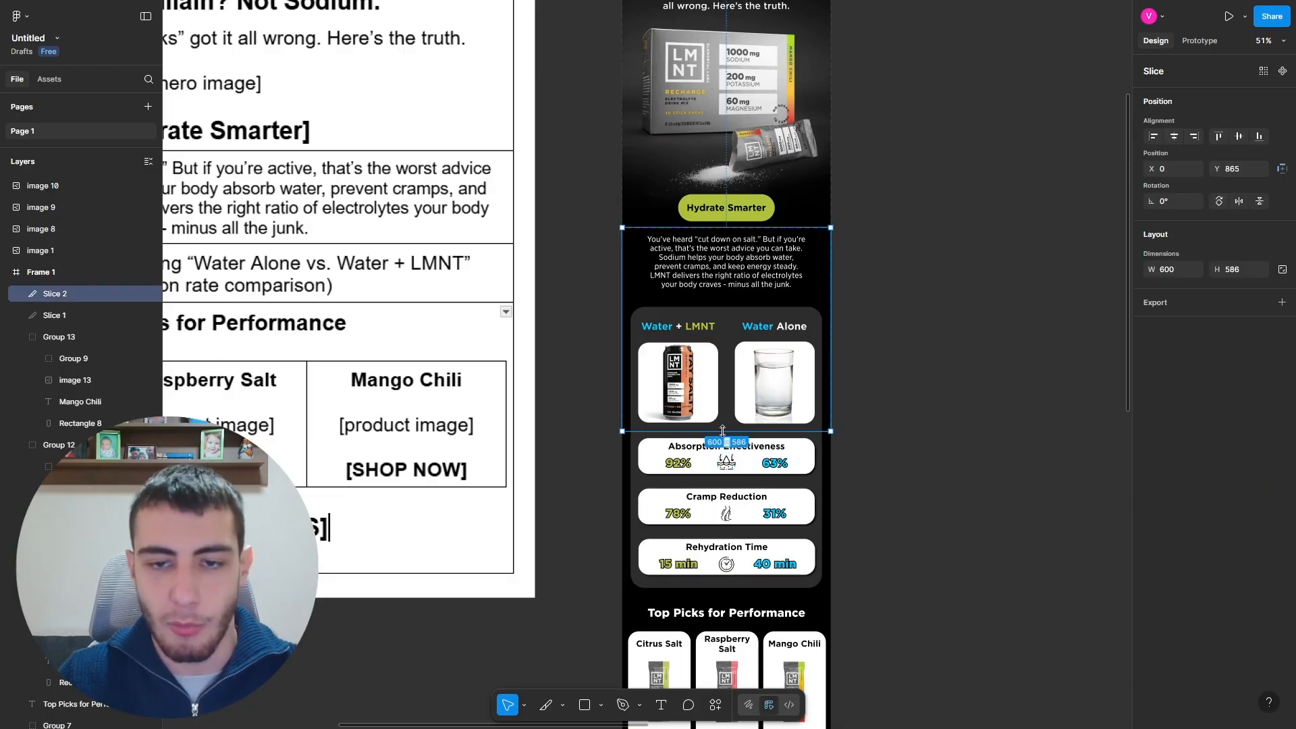
left_click_drag(675, 431, 675, 593)
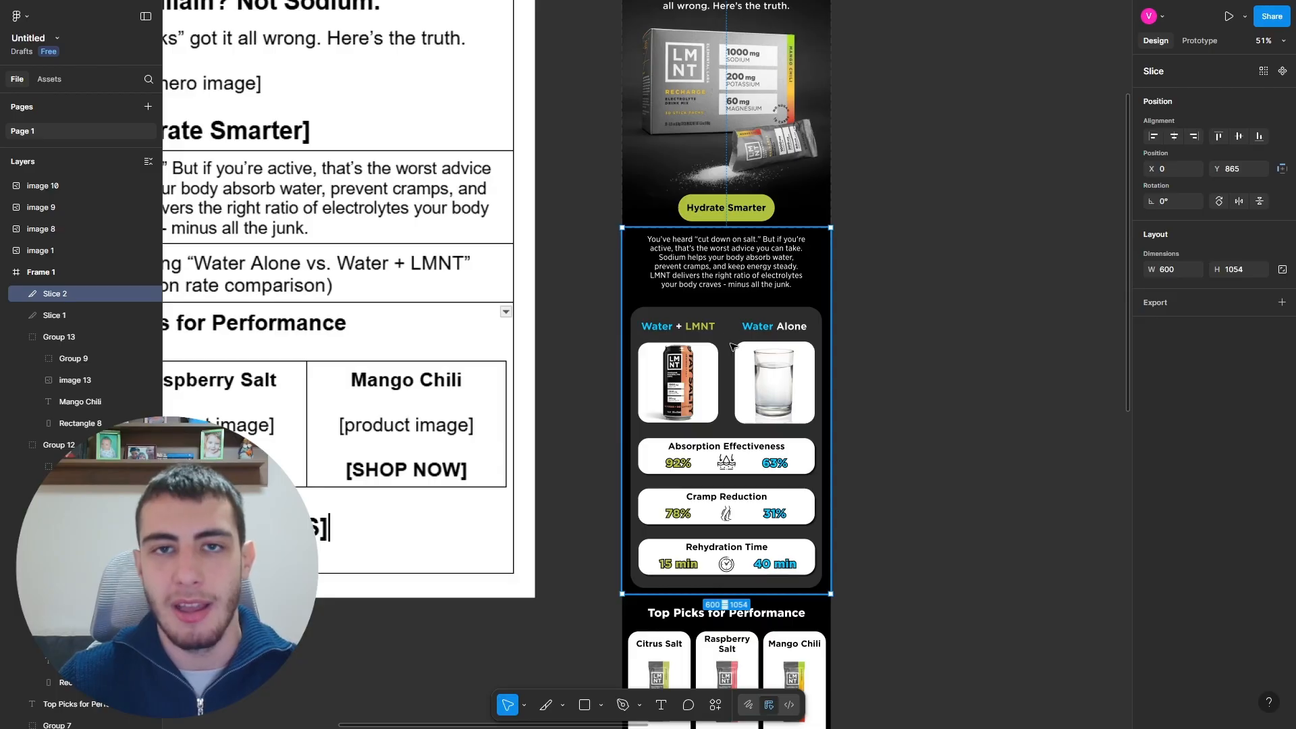
scroll(729, 338, "down", 5)
scroll(743, 324, "up", 5)
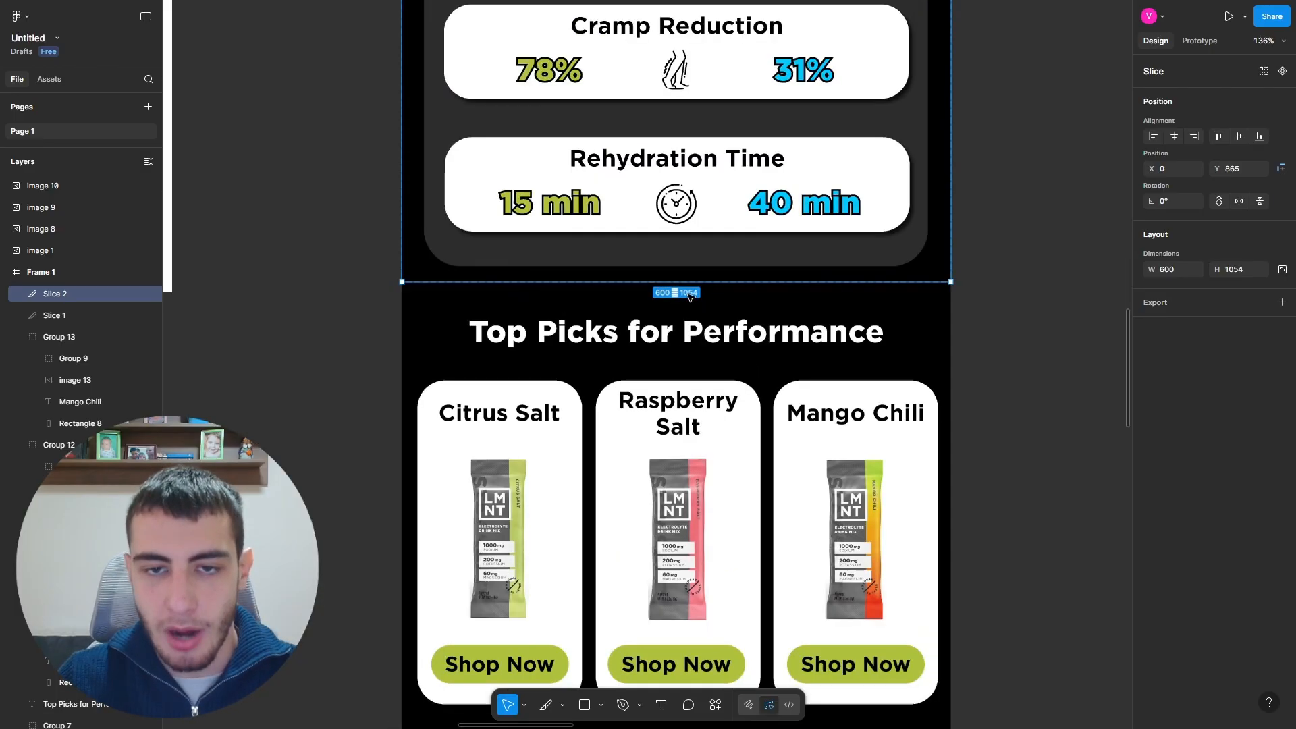
Step: Draw a 205 by 471 slice over the Citrus Salt card, flush with the frame's side and the comparison slice's lower edge
scroll(669, 351, "down", 4)
scroll(574, 378, "up", 3)
scroll(675, 358, "down", 1)
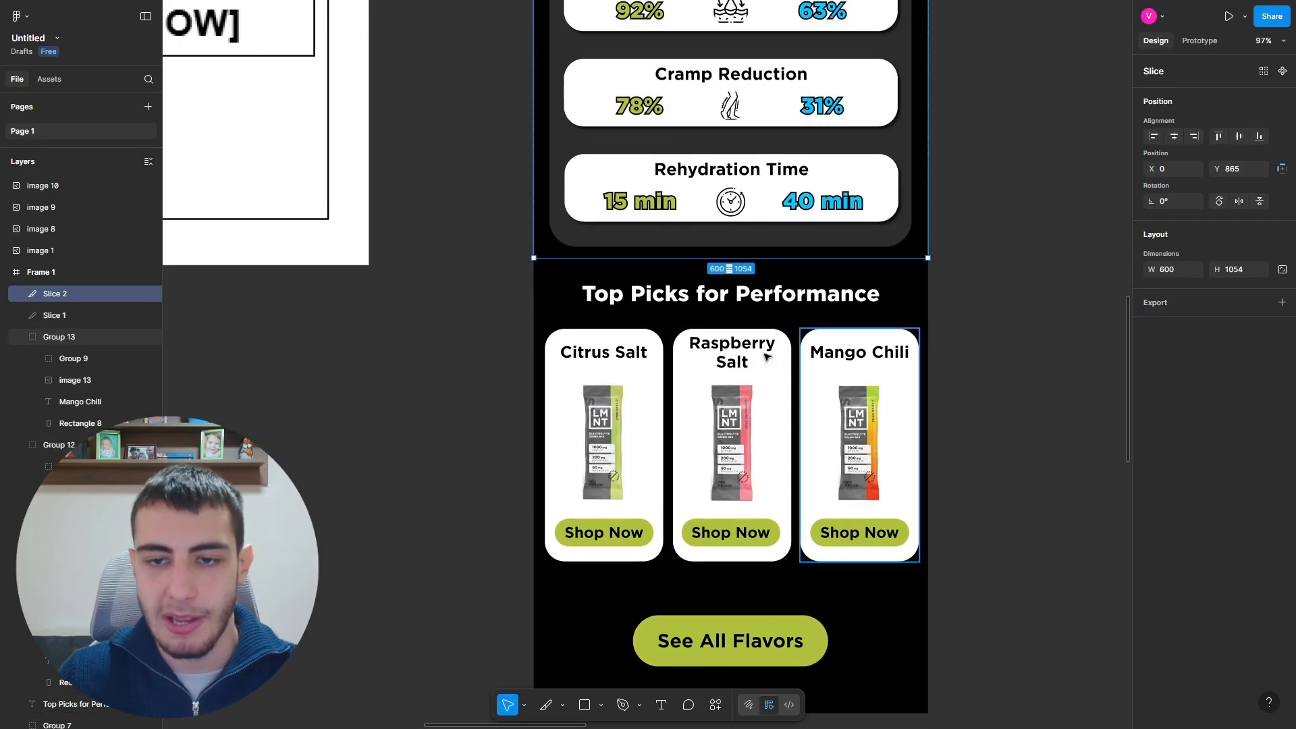
key("s")
left_click_drag(534, 265, 667, 573)
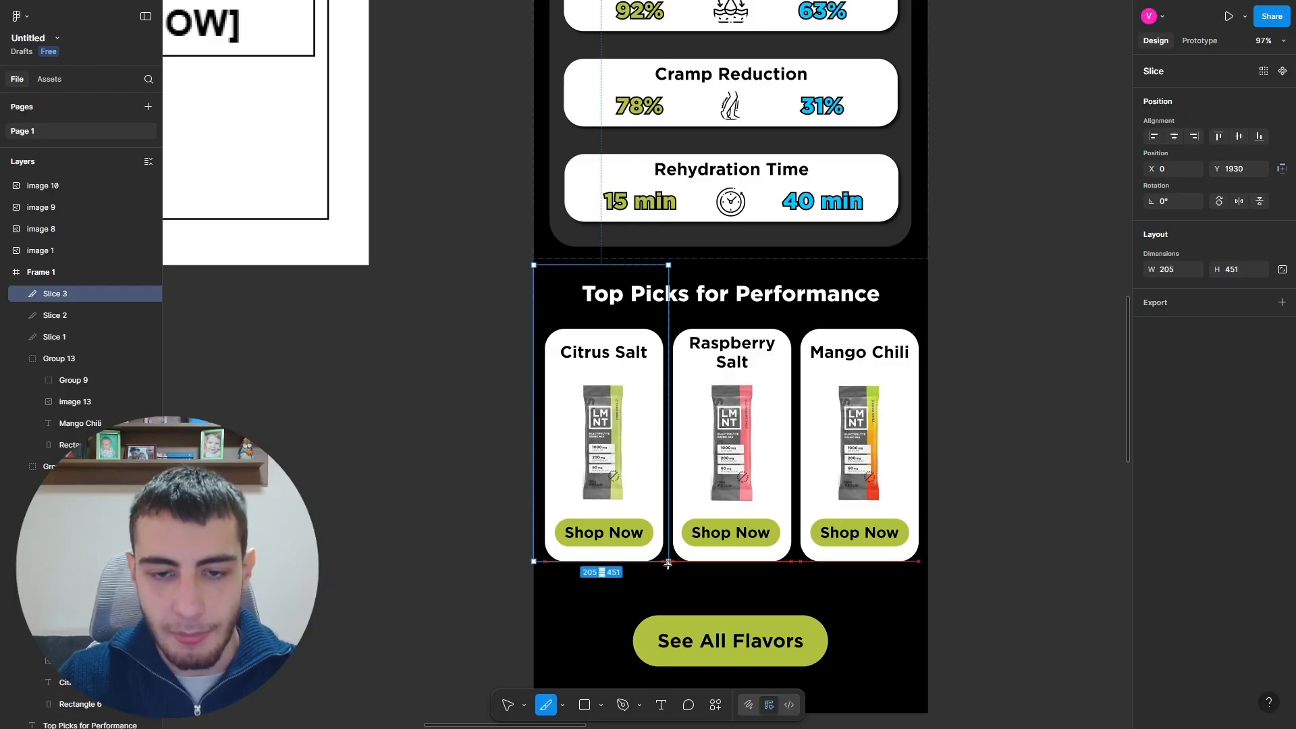
scroll(550, 335, "up", 3)
left_click_drag(550, 336, 546, 321)
scroll(524, 323, "up", 5)
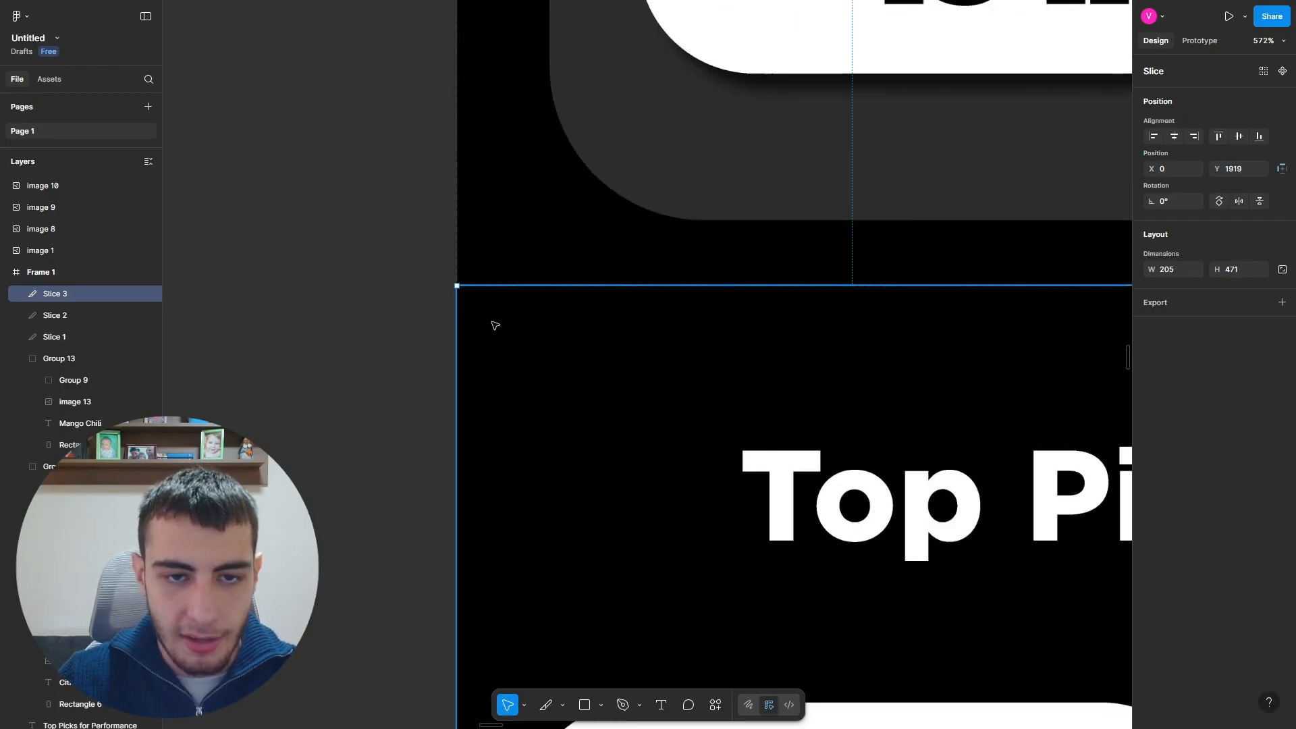
left_click_drag(457, 320, 452, 323)
scroll(459, 279, "up", 5)
Step: Extend the Citrus Salt slice's lower edge below the card, to a height of 493
scroll(452, 313, "down", 10)
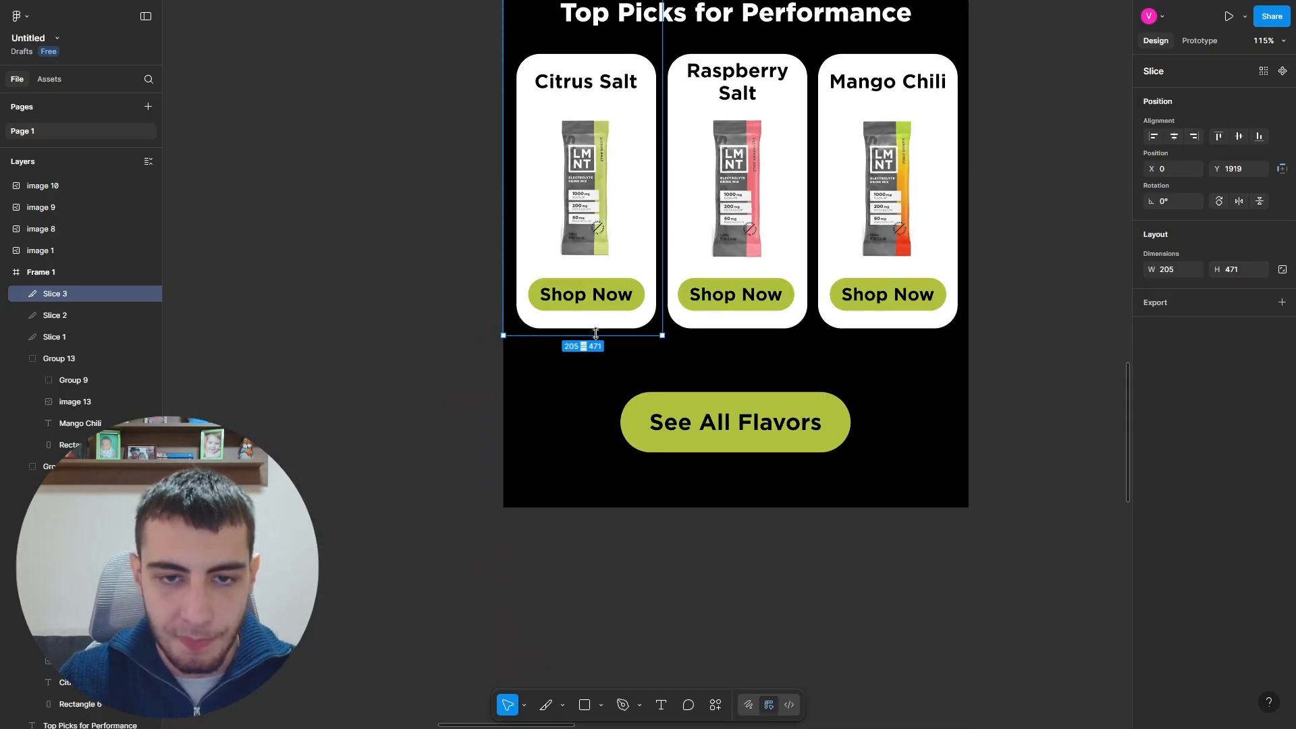
left_click_drag(595, 333, 595, 350)
scroll(674, 310, "up", 3)
scroll(673, 333, "up", 3)
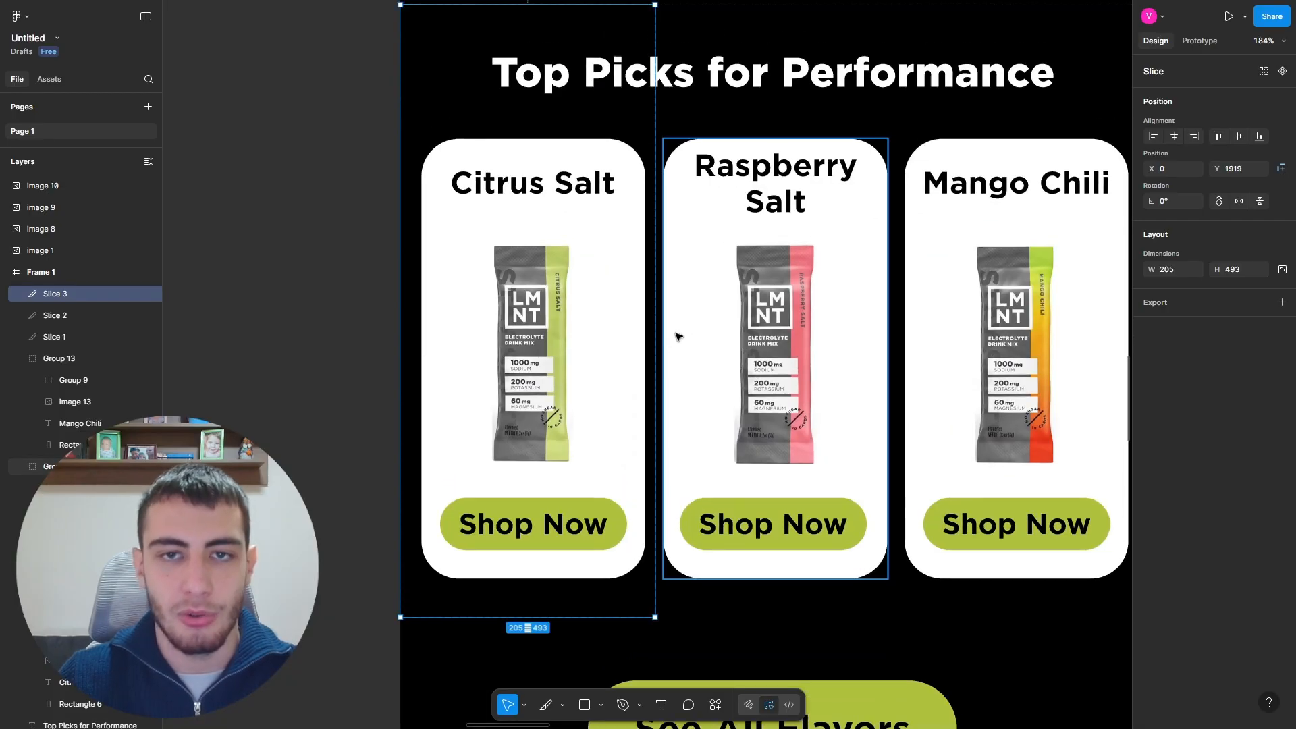
Step: Set the Citrus Salt slice's width to 200, one third of the frame's width, after trying 300
scroll(675, 335, "down", 5)
scroll(534, 201, "up", 3)
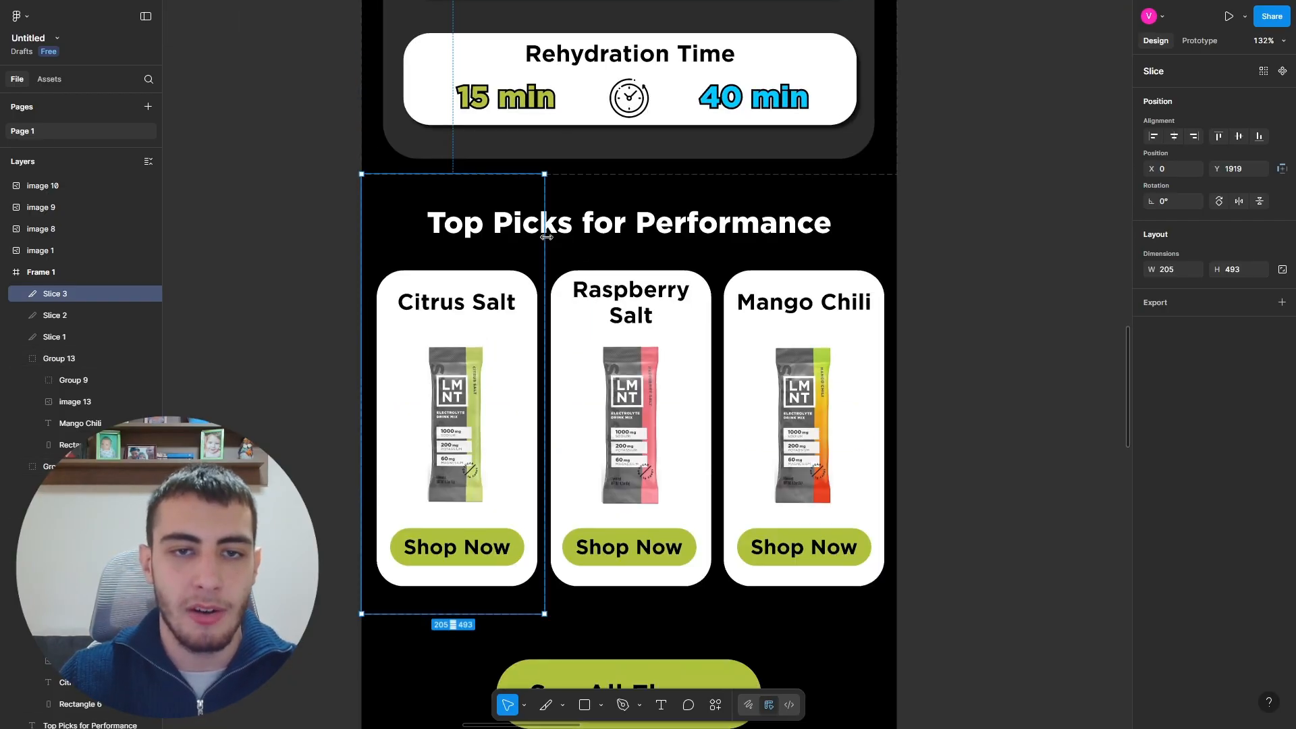
key("Return")
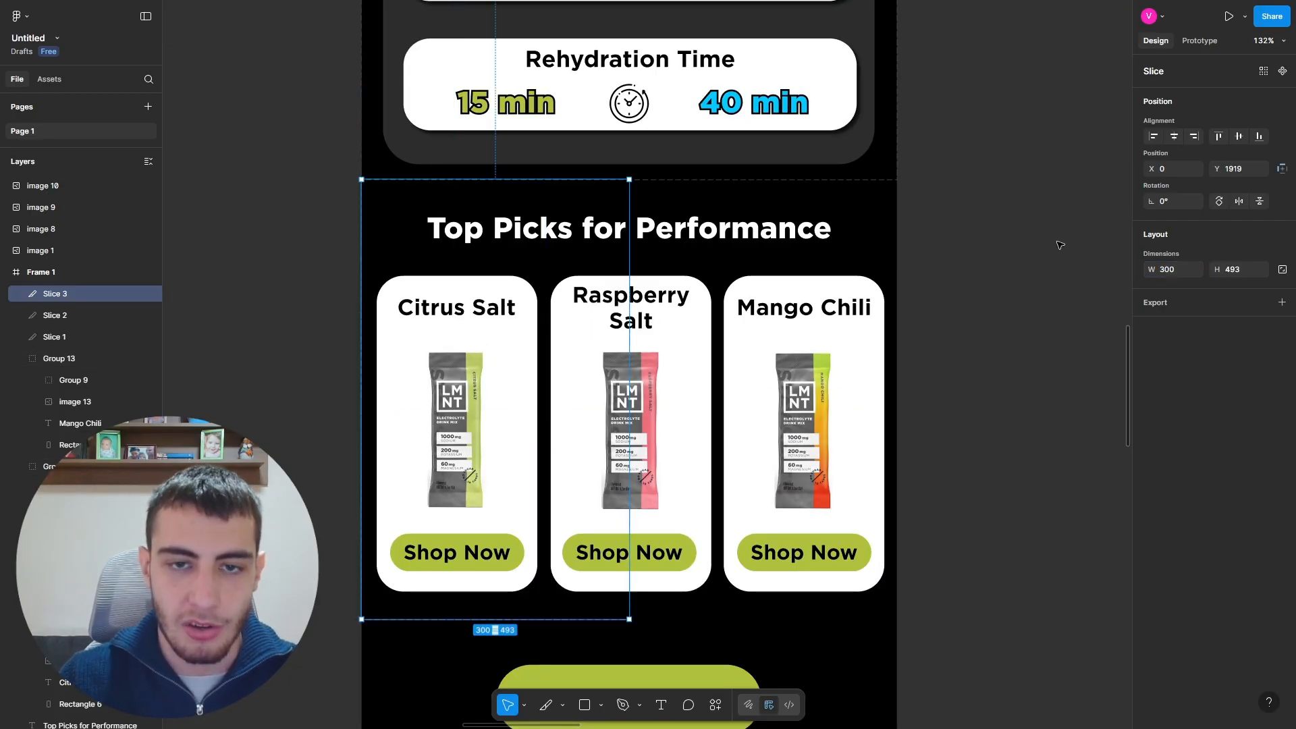
type("200")
key("Return")
scroll(491, 268, "up", 5)
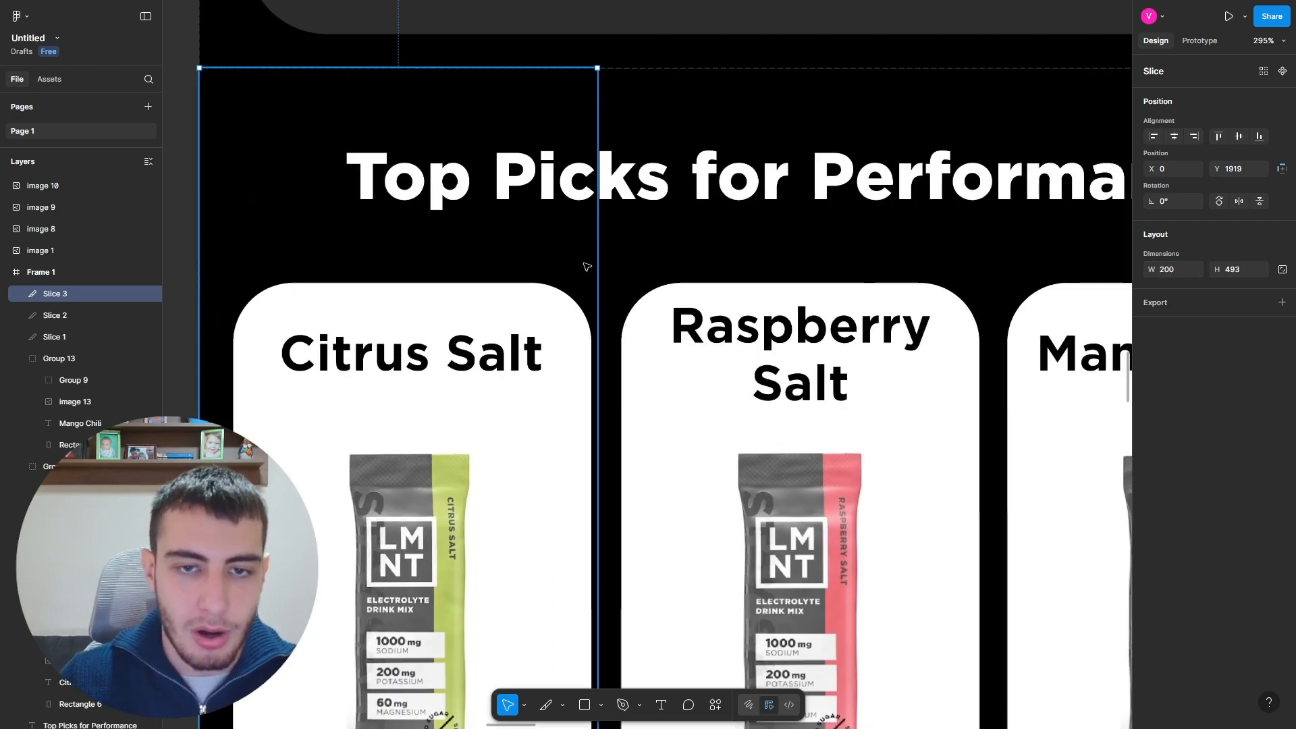
scroll(584, 264, "down", 5)
Step: Rename the Citrus Salt slice as Slice 3.1
double_click(91, 296)
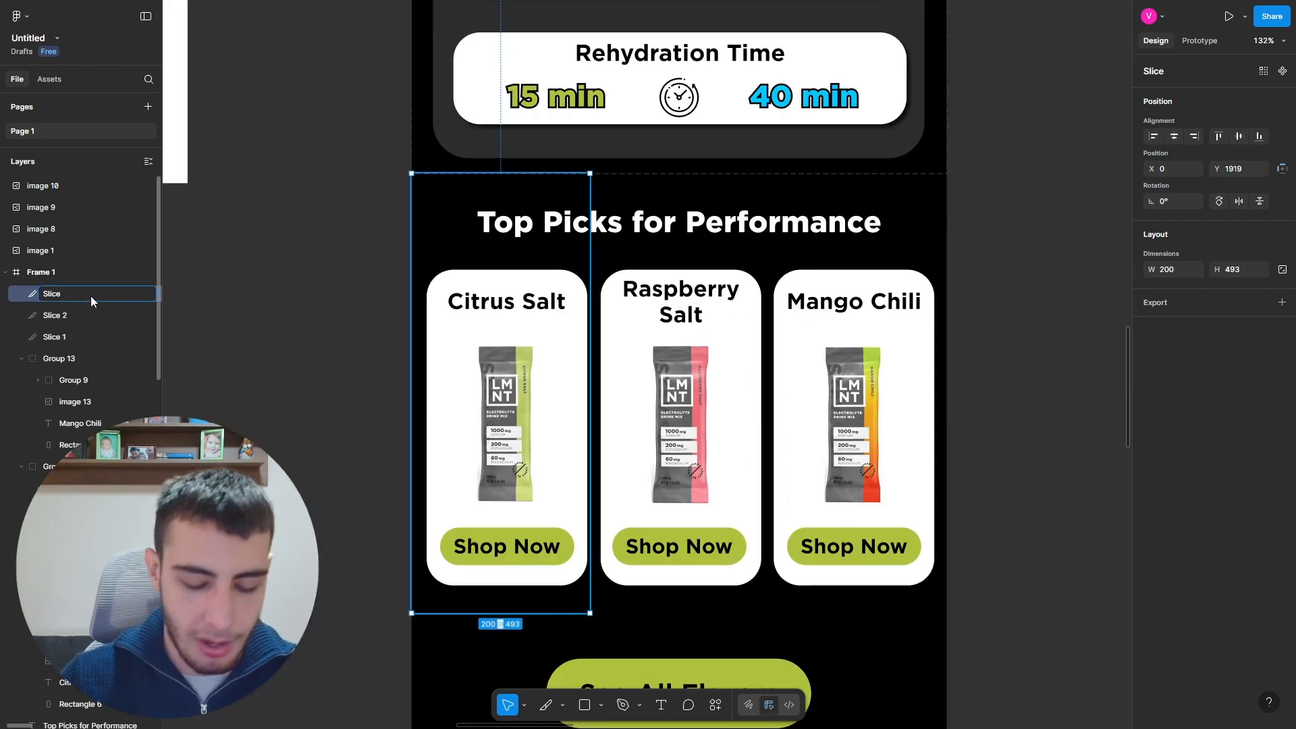
type("3.1")
key("Return")
key("Escape")
Step: Draw a 200 by 493 slice over the Raspberry Salt card, flush with the Citrus Salt slice at X 200, Y 1919
key("s")
left_click_drag(591, 175, 769, 612)
scroll(665, 225, "up", 5)
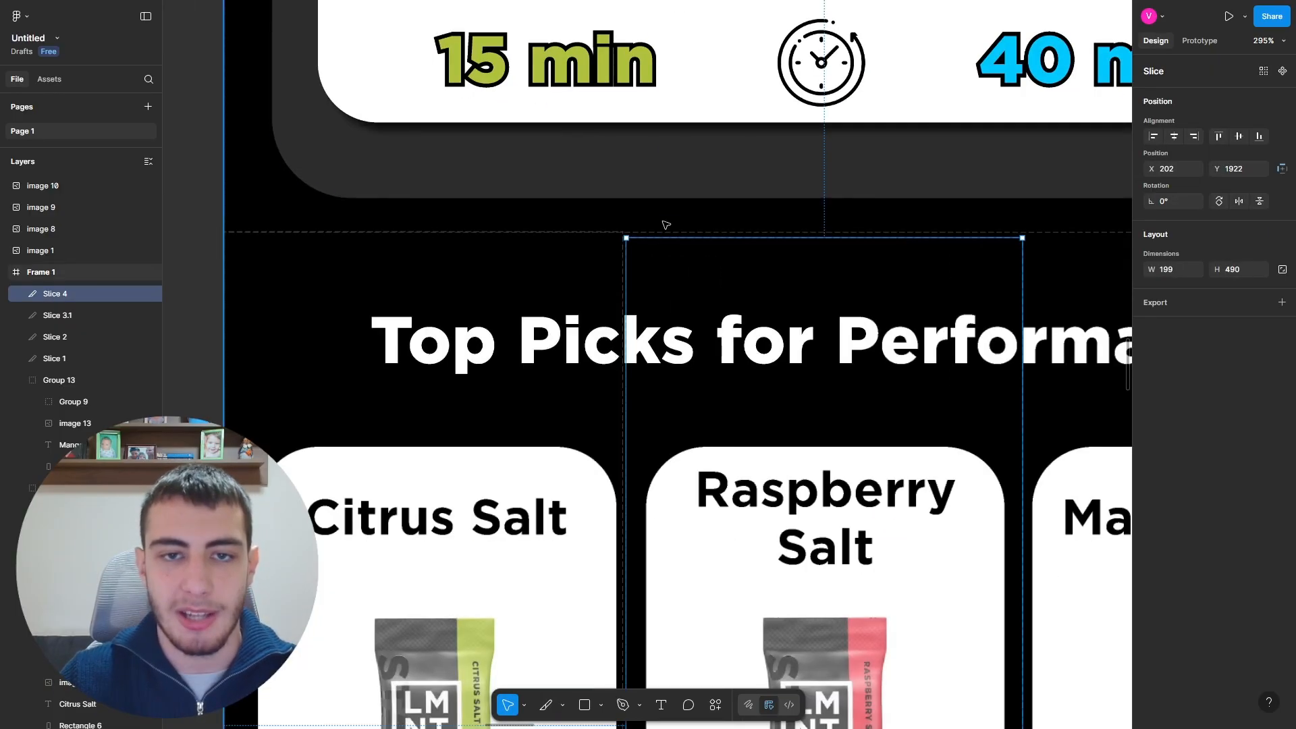
left_click_drag(666, 238, 622, 254)
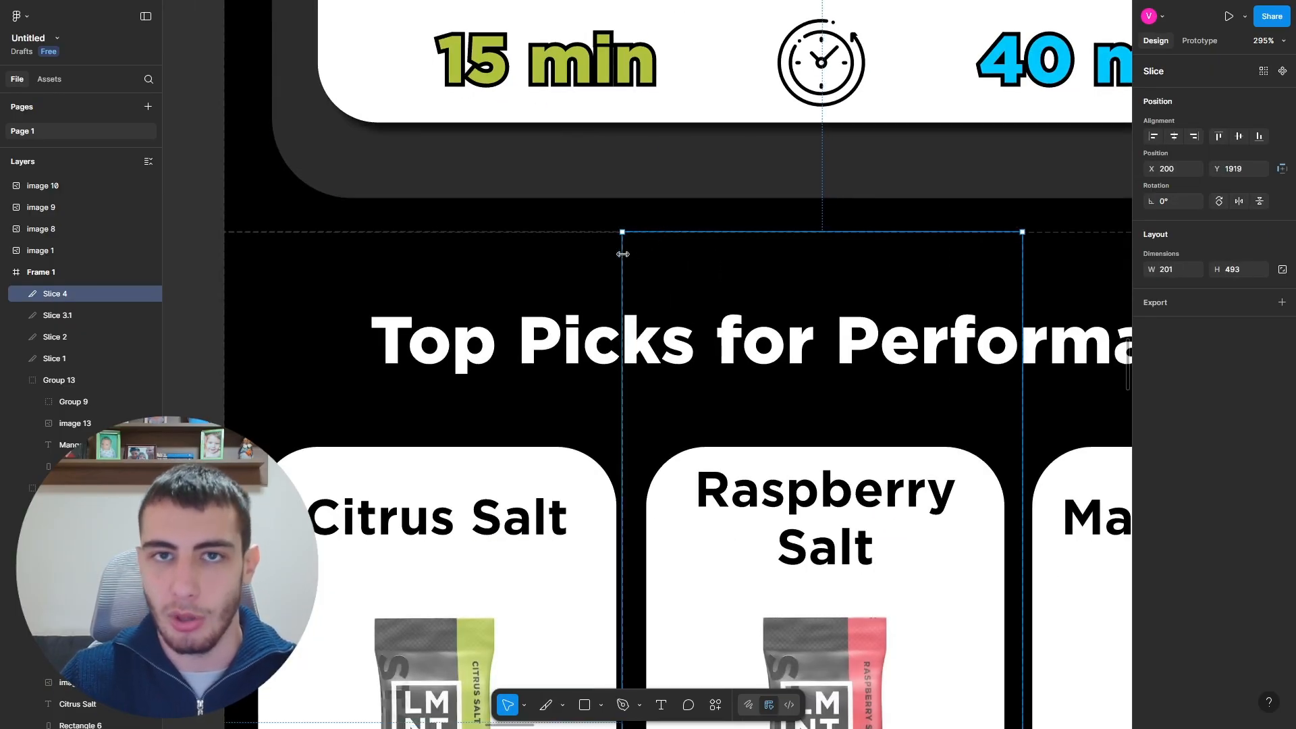
scroll(595, 245, "down", 10)
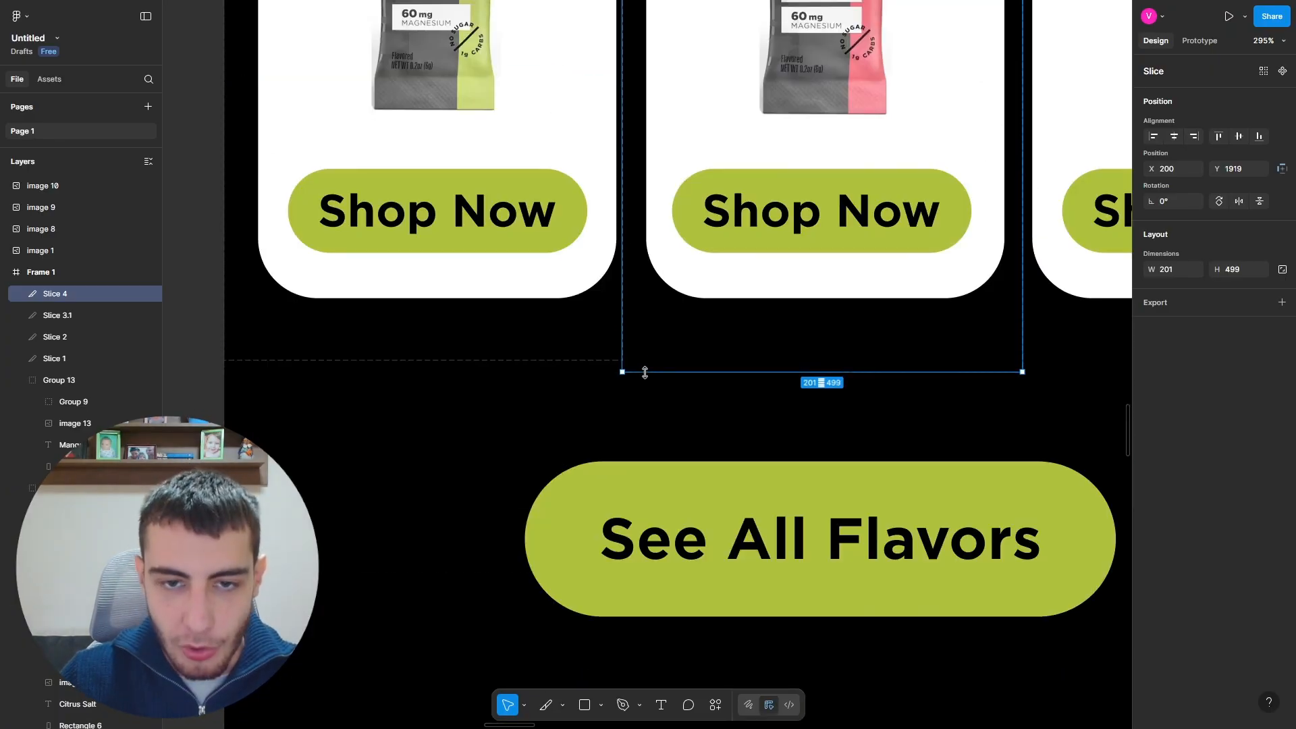
scroll(645, 362, "down", 5)
left_click(1179, 270)
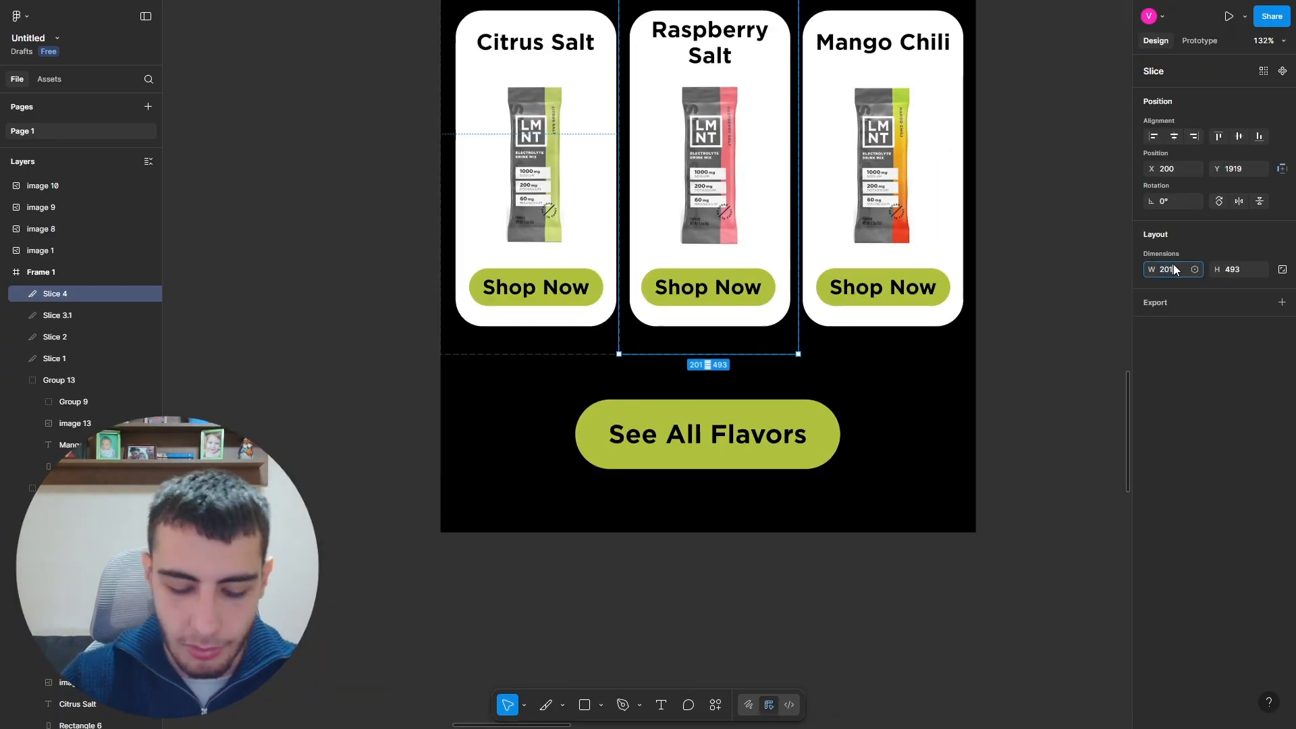
type("200")
key("Return")
Step: Copy the Raspberry Salt slice onto the Mango Chili card, flush beside it at X 400, Y 1919
scroll(905, 237, "up", 3)
scroll(904, 162, "up", 4)
key("s")
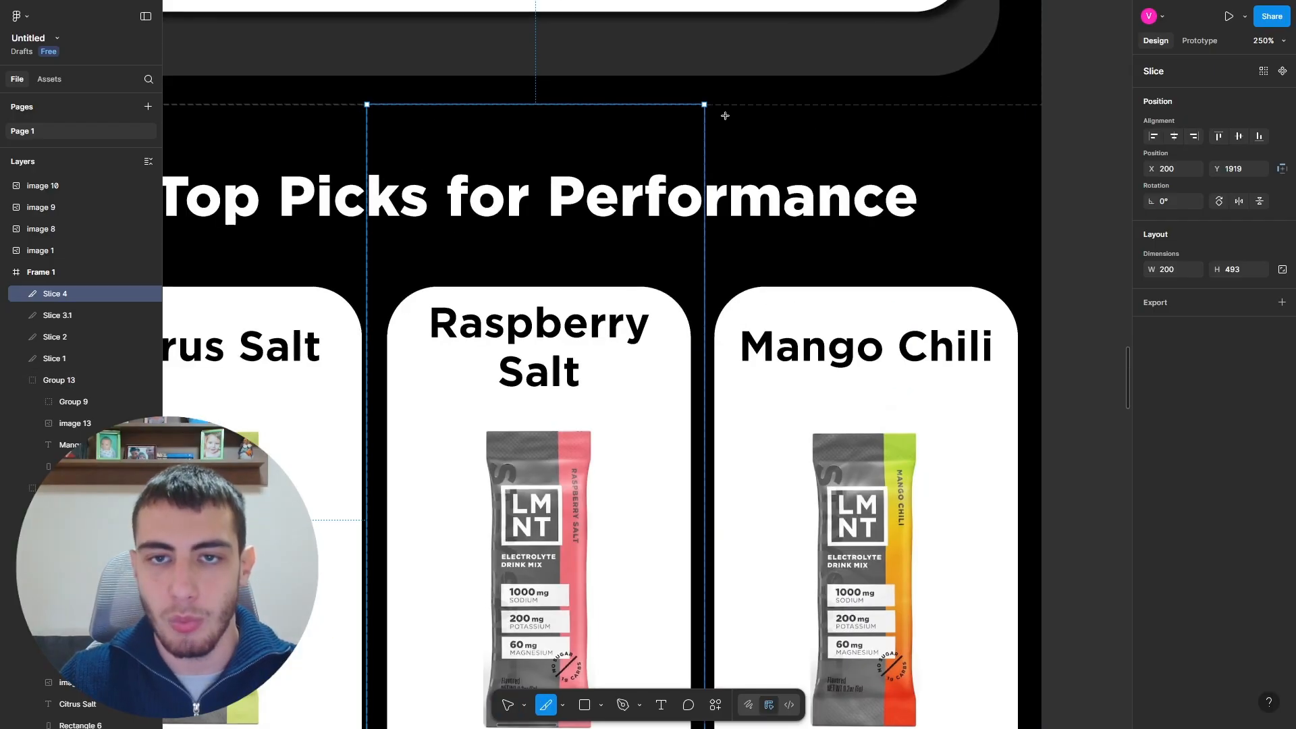
key("v")
left_click_drag(615, 134, 955, 133)
scroll(890, 162, "down", 10)
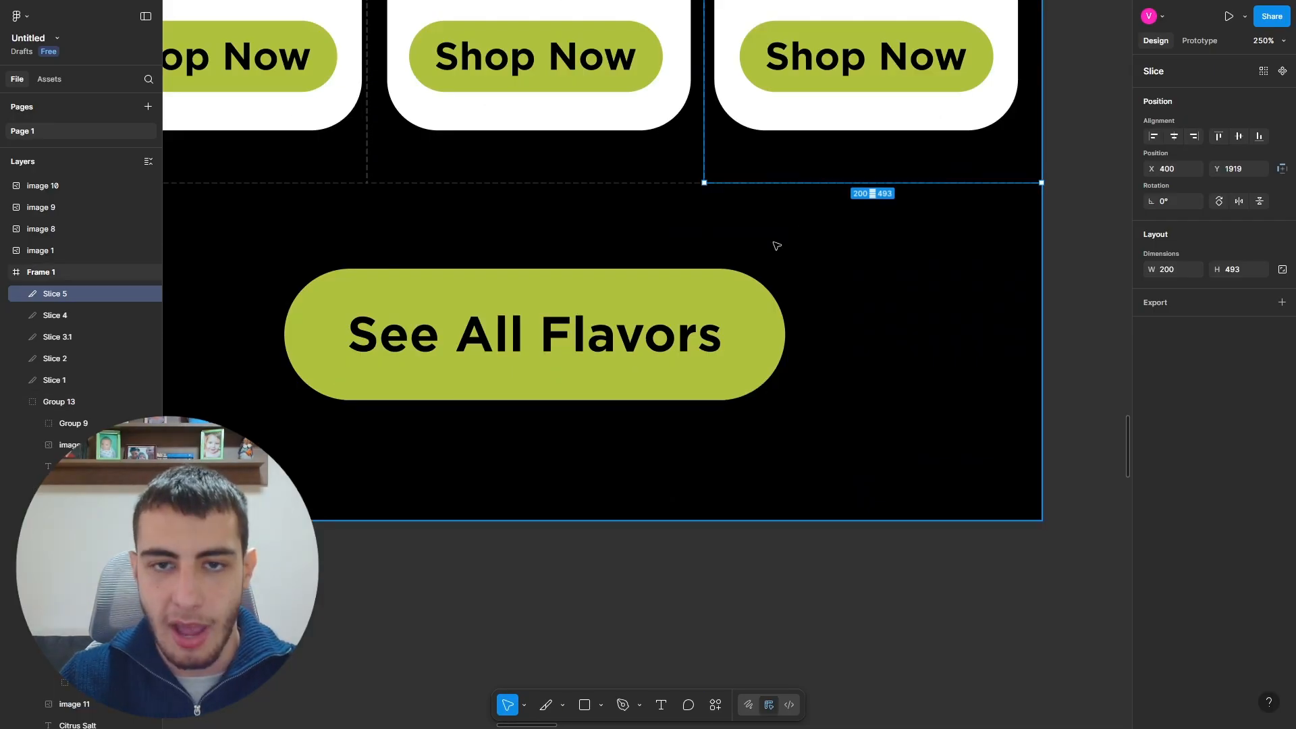
Step: Rename the Raspberry Salt slice as Slice 3.2 and the Mango Chili slice as Slice 3.3
scroll(776, 246, "down", 5)
double_click(76, 315)
key("Right")
key("BackSpace")
type("3.2")
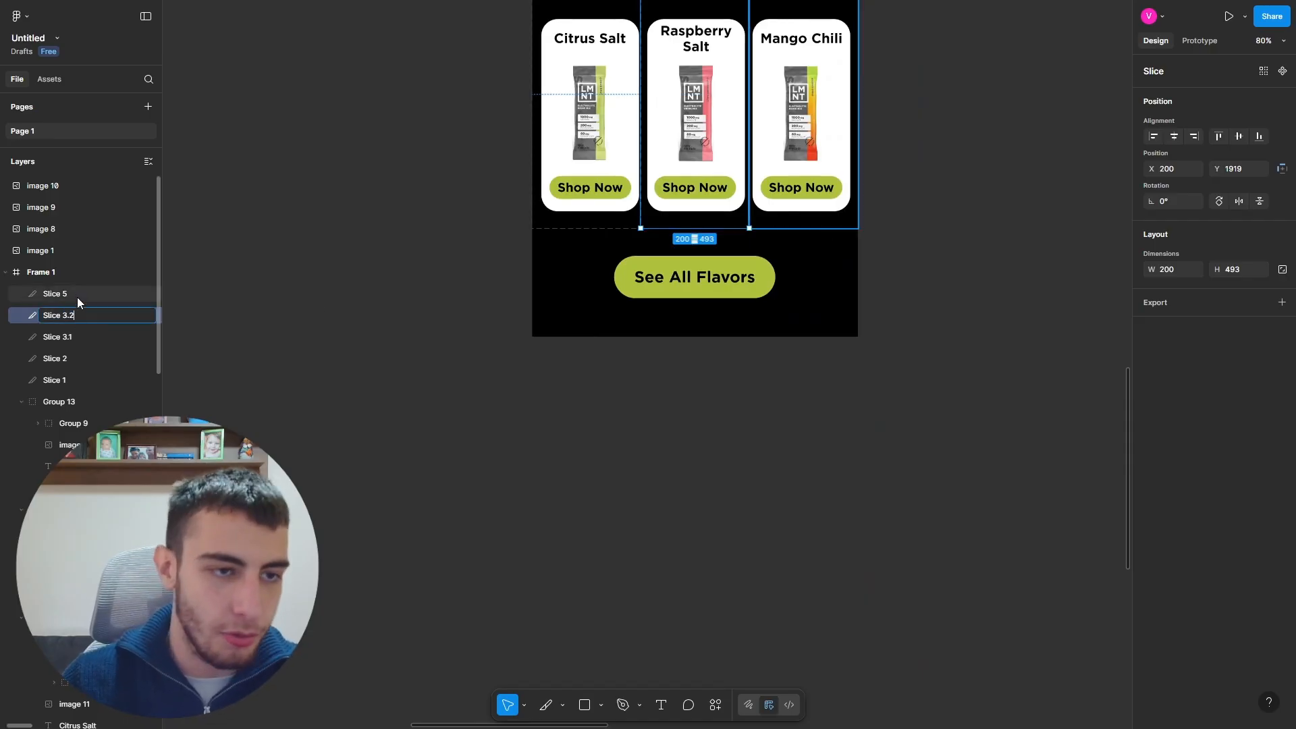
double_click(77, 295)
key("Right")
key("BackSpace")
type("3.3")
Step: Draw a 600 by 200 slice over the See All Flavors button, from the card slices' lower edge to the frame's bottom
left_click(324, 281)
key("s")
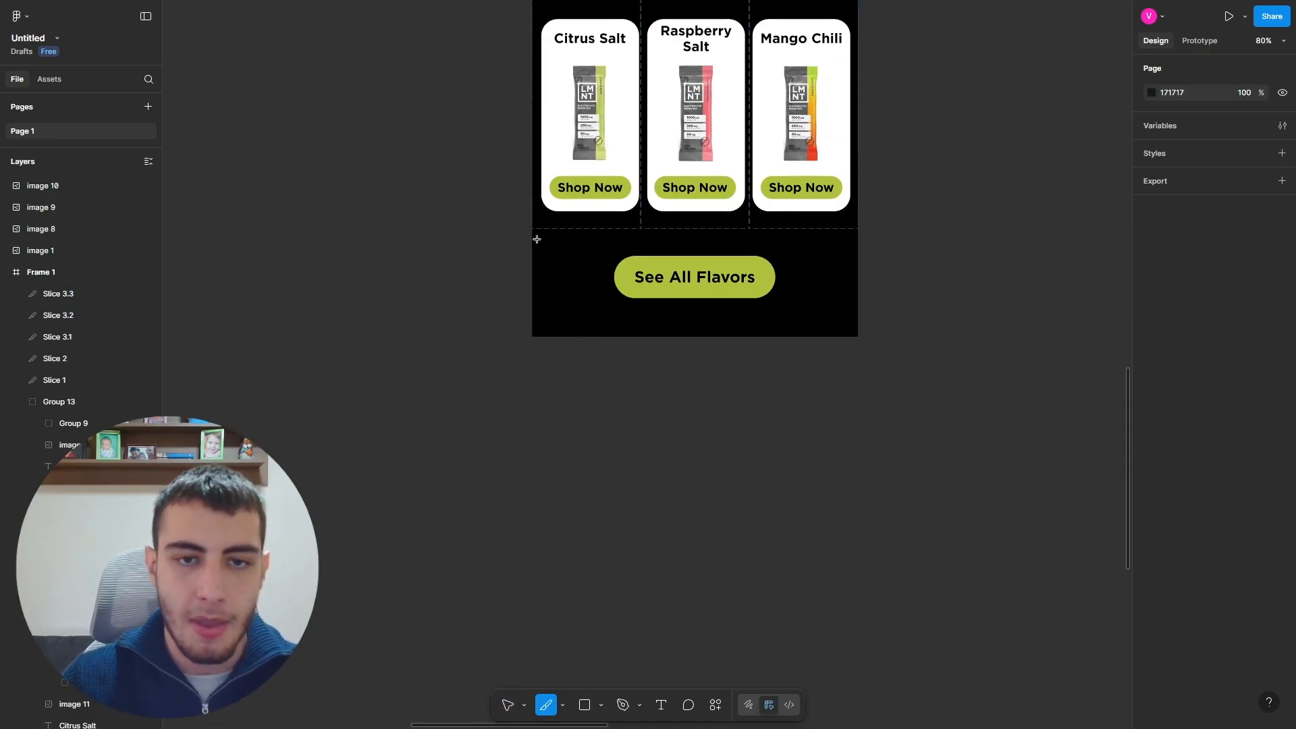
left_click_drag(536, 239, 857, 335)
scroll(562, 237, "up", 5)
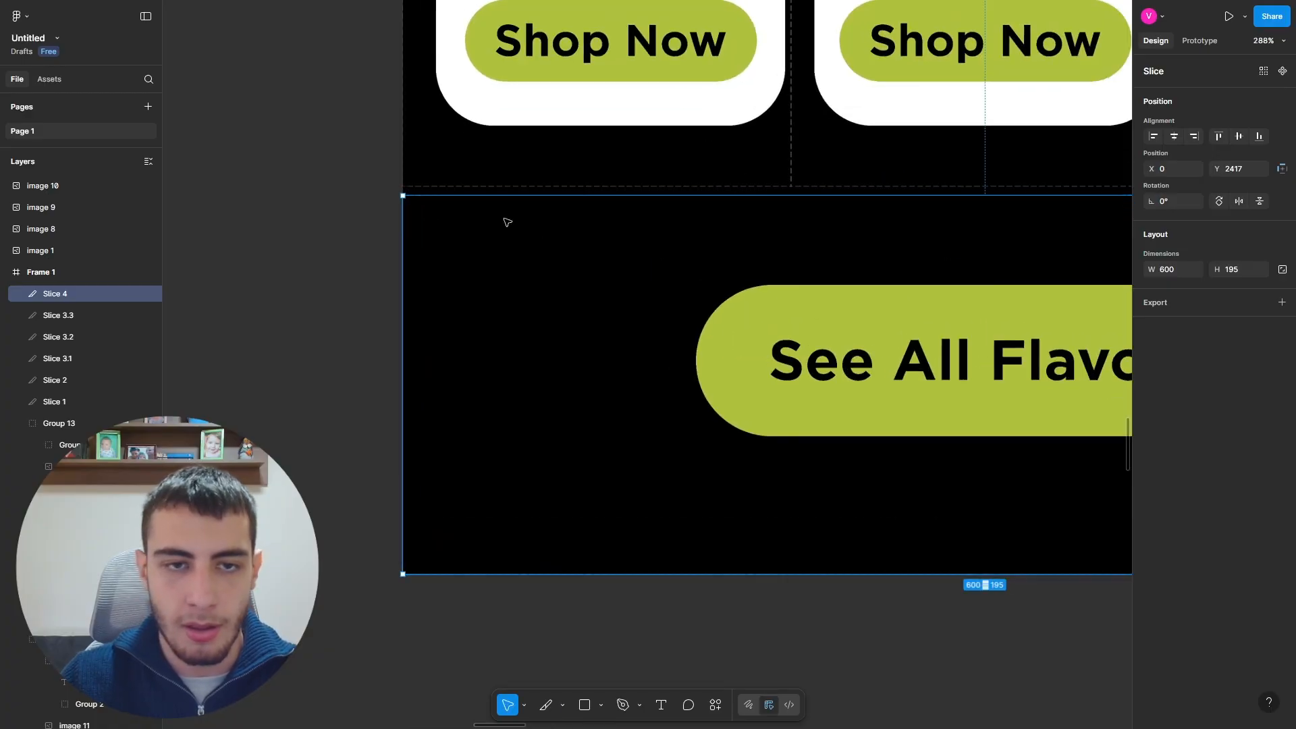
left_click_drag(459, 195, 461, 186)
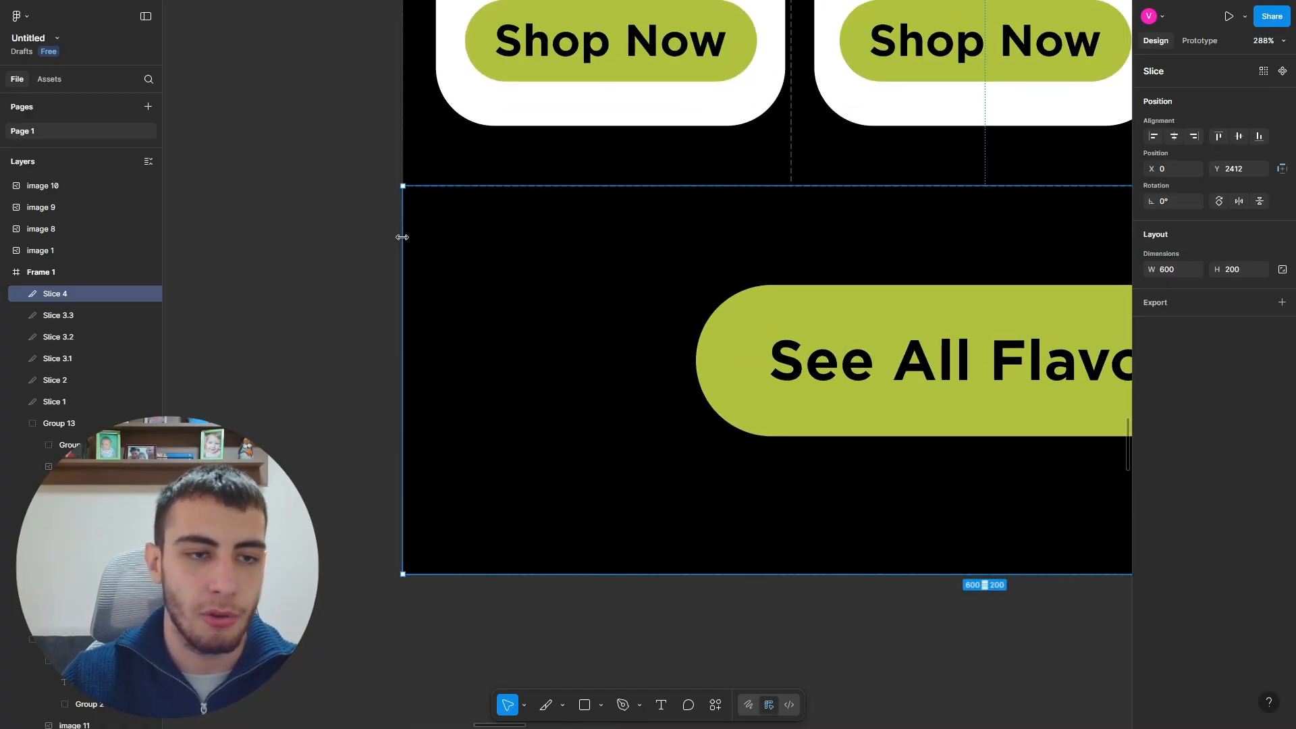
scroll(485, 247, "down", 5)
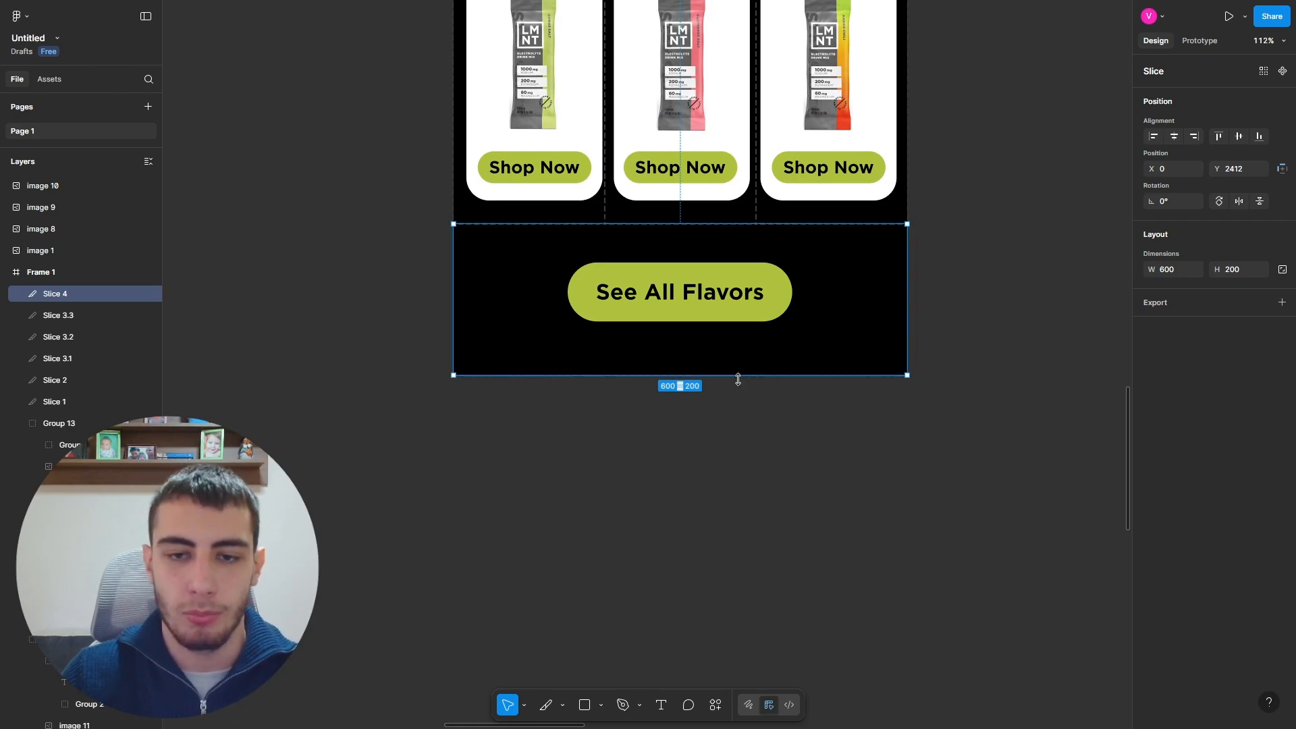
Step: Rename the slice over the See All Flavors button as Slice 5
double_click(96, 298)
type("Slice 5")
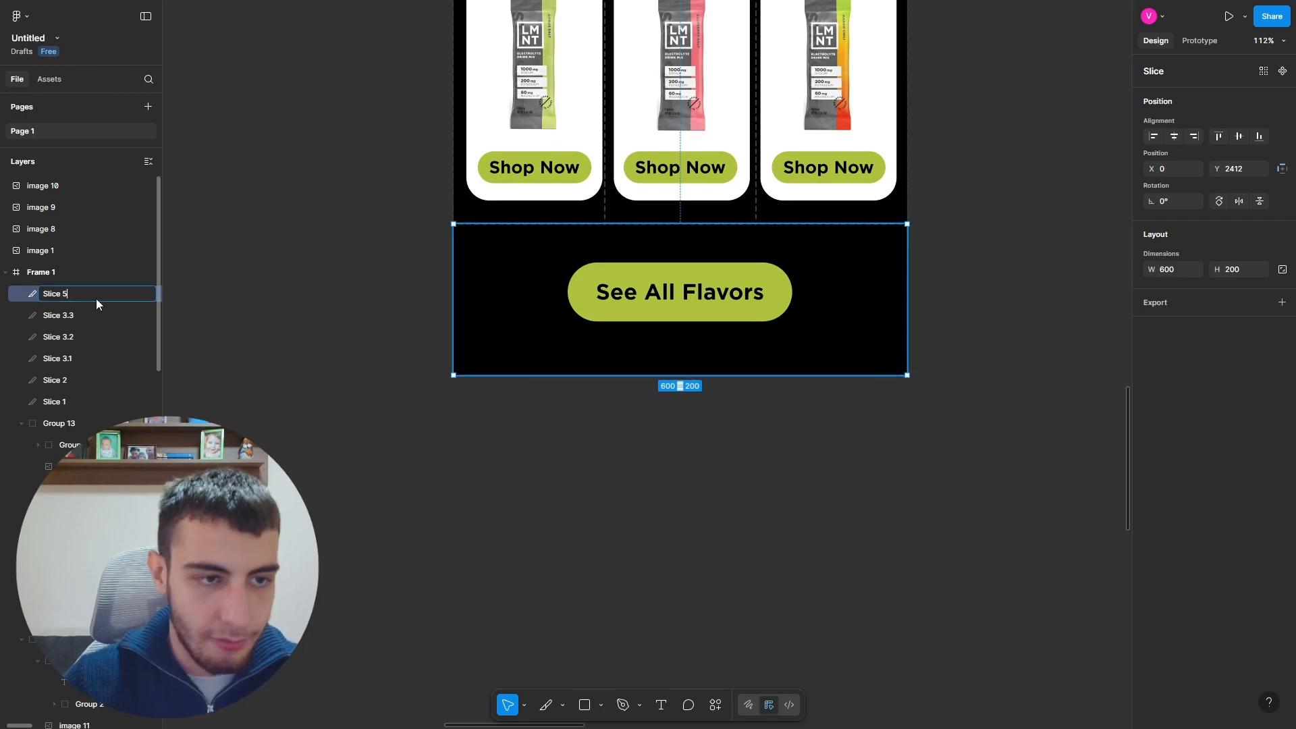
left_click(217, 397)
Step: Set all six slices, from Slice 1 through Slice 5, to export as JPEG at 2x
scroll(405, 345, "up", 10)
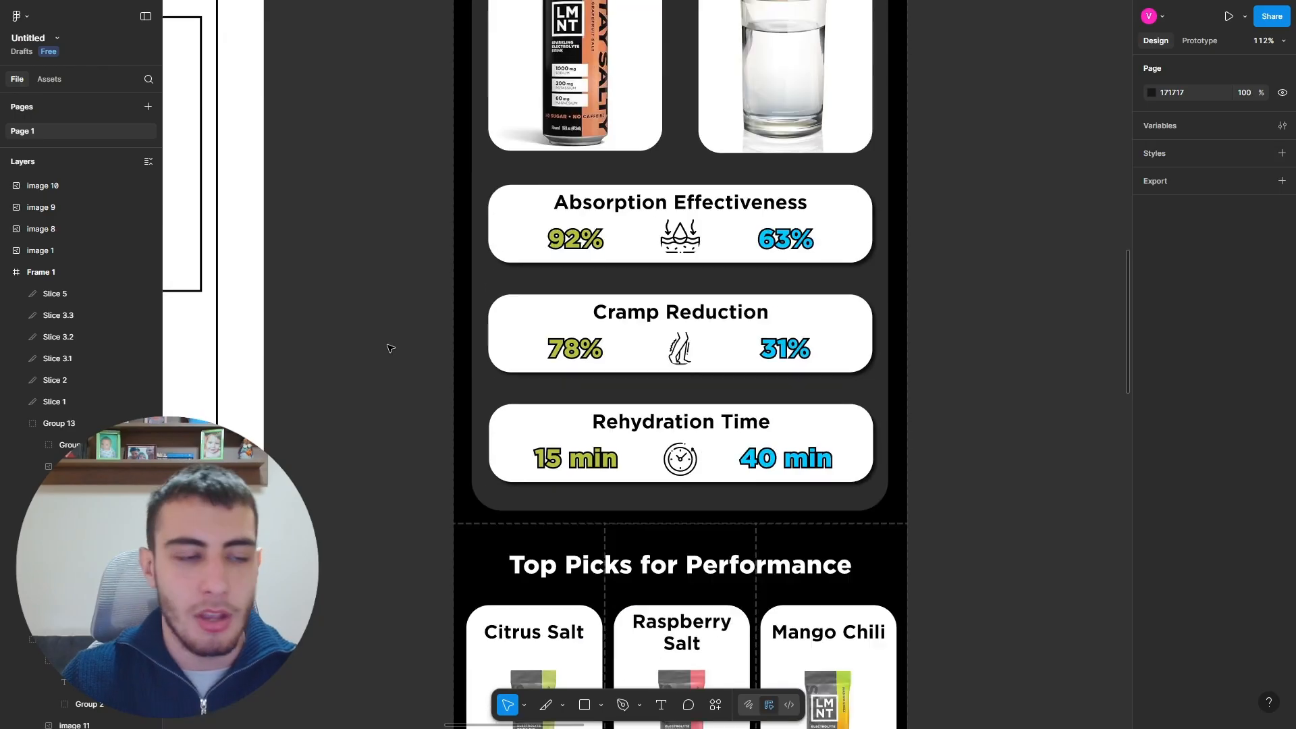
left_click(74, 401)
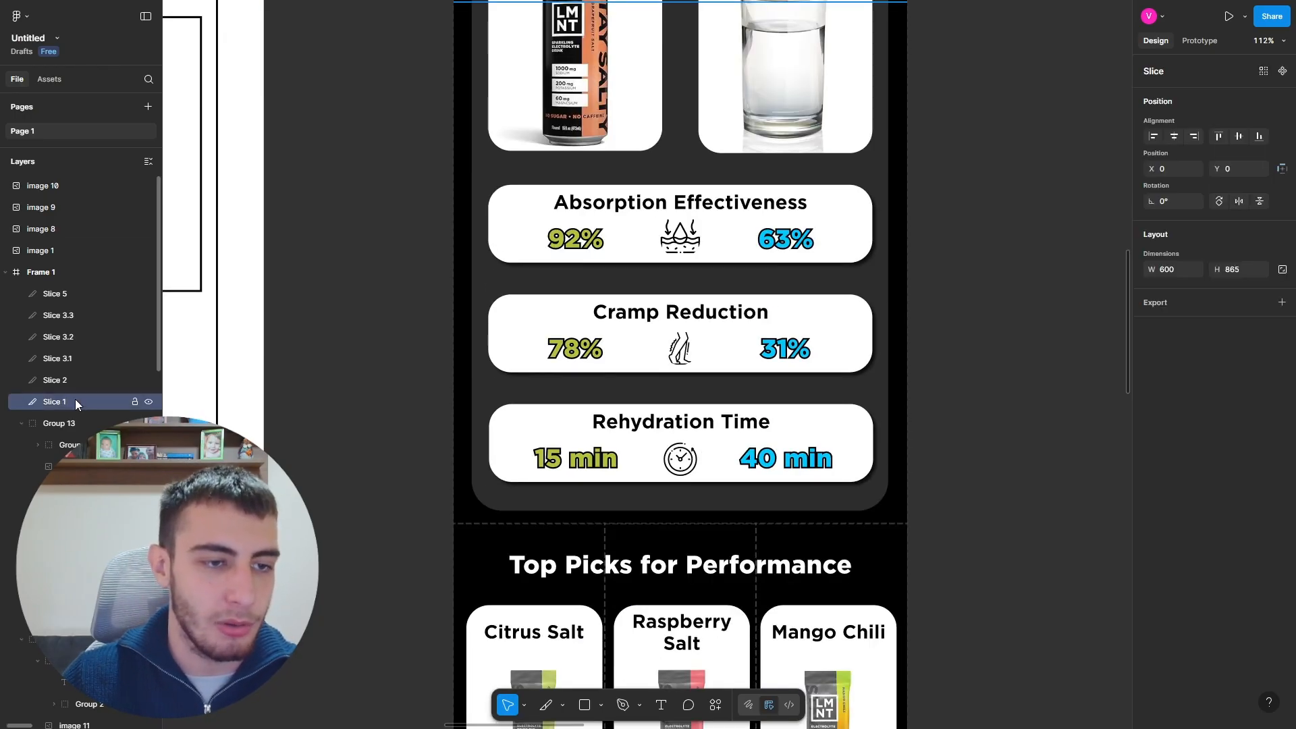
left_click(79, 293, "shift")
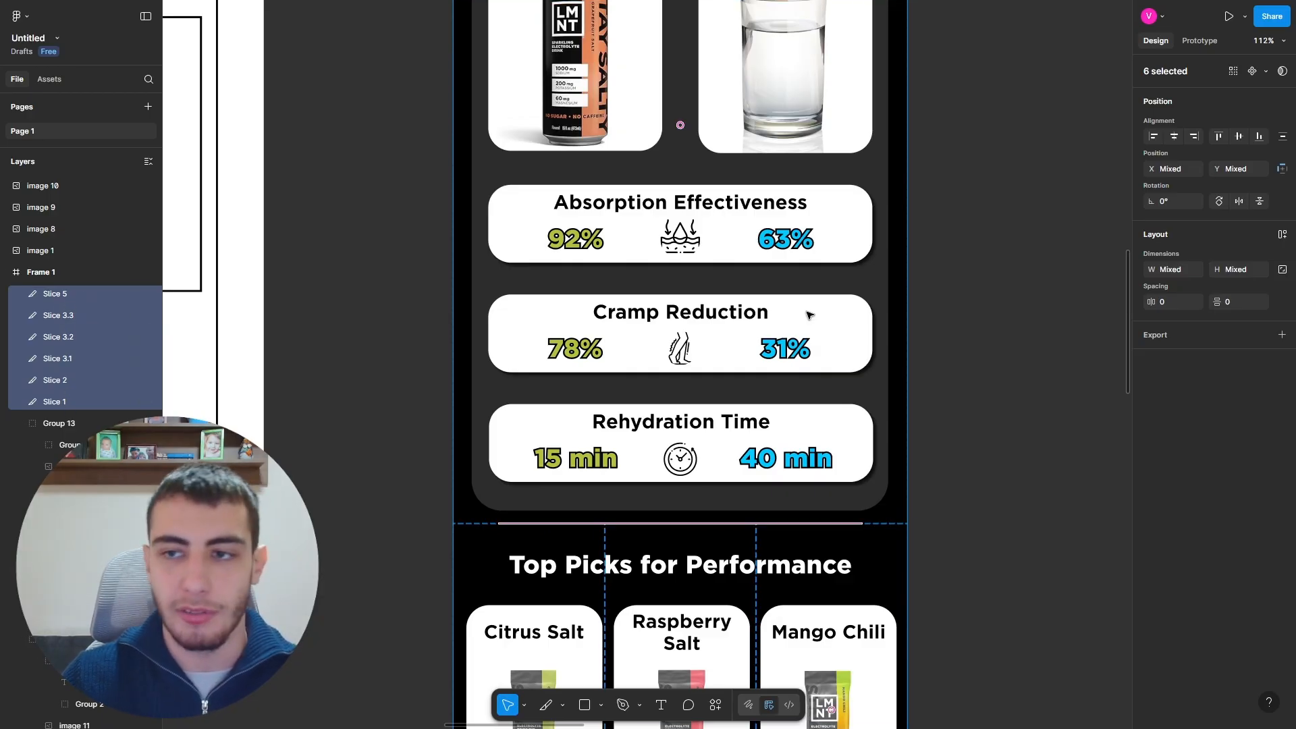
left_click(1282, 335)
left_click(1186, 360)
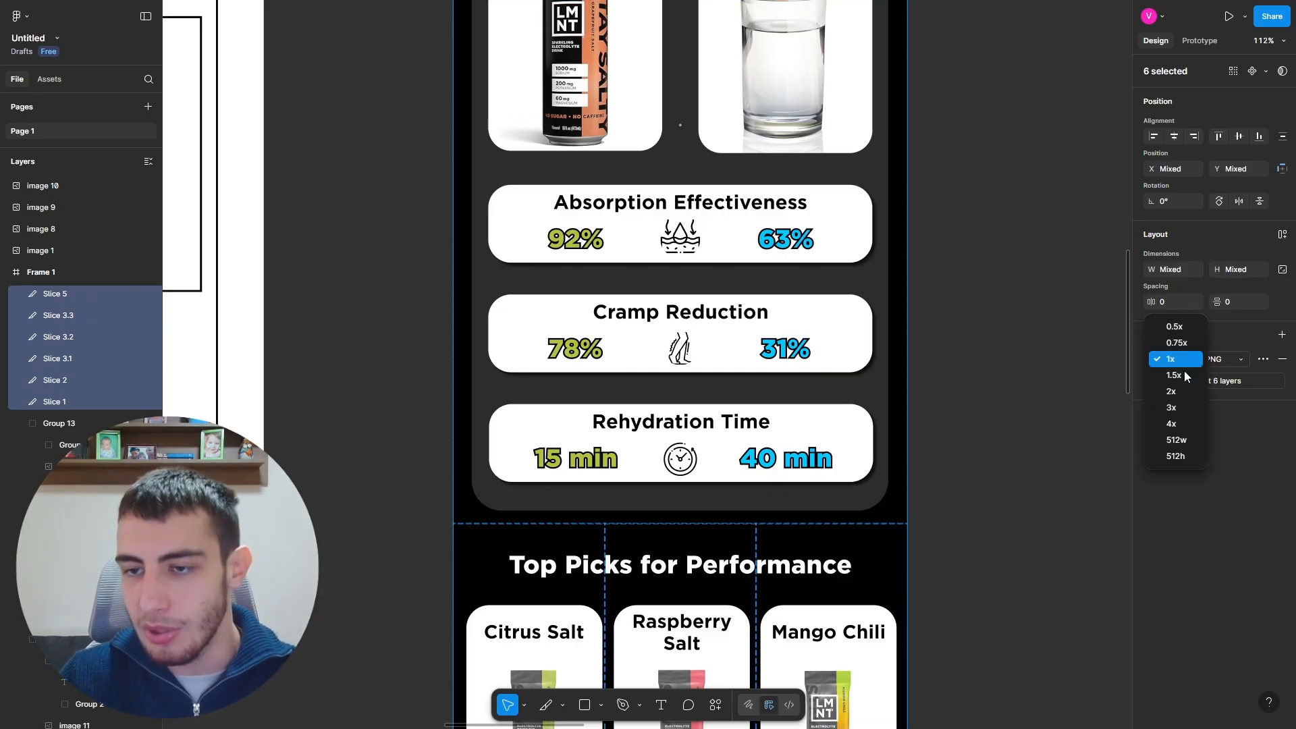
left_click(1173, 391)
left_click(1226, 359)
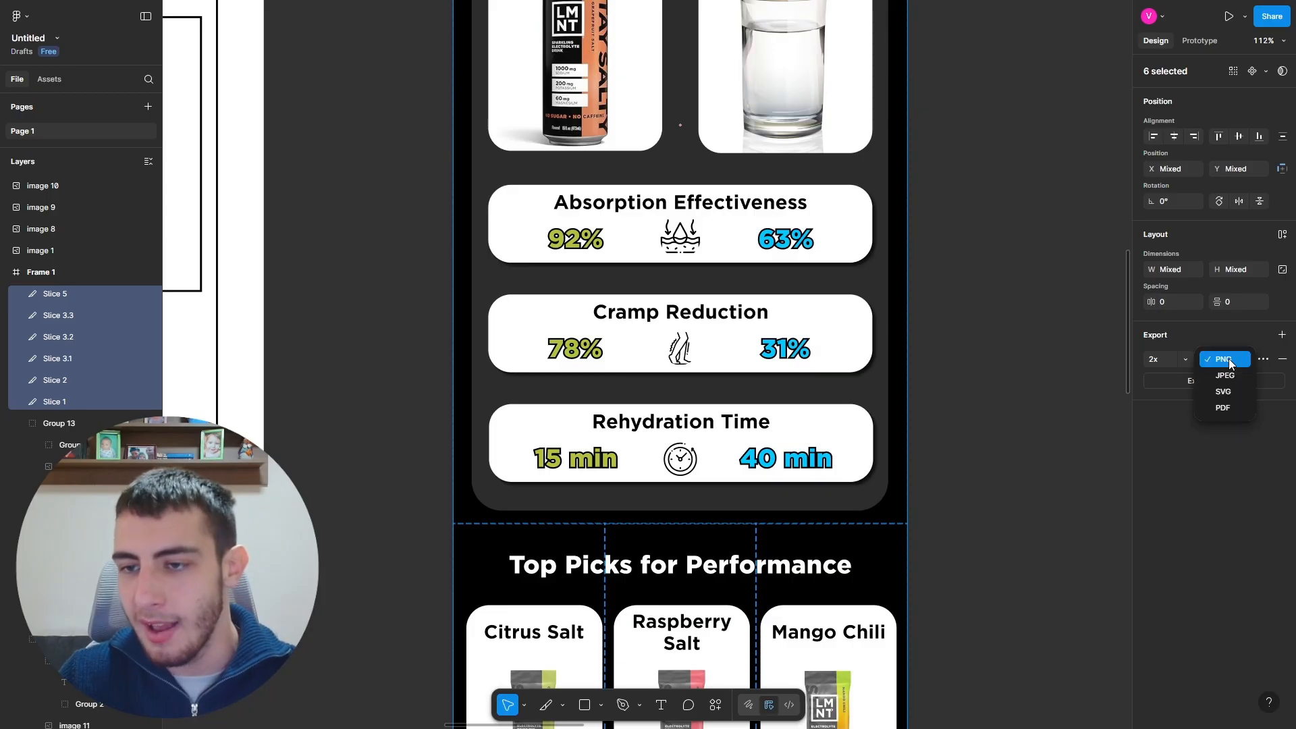
left_click(1227, 375)
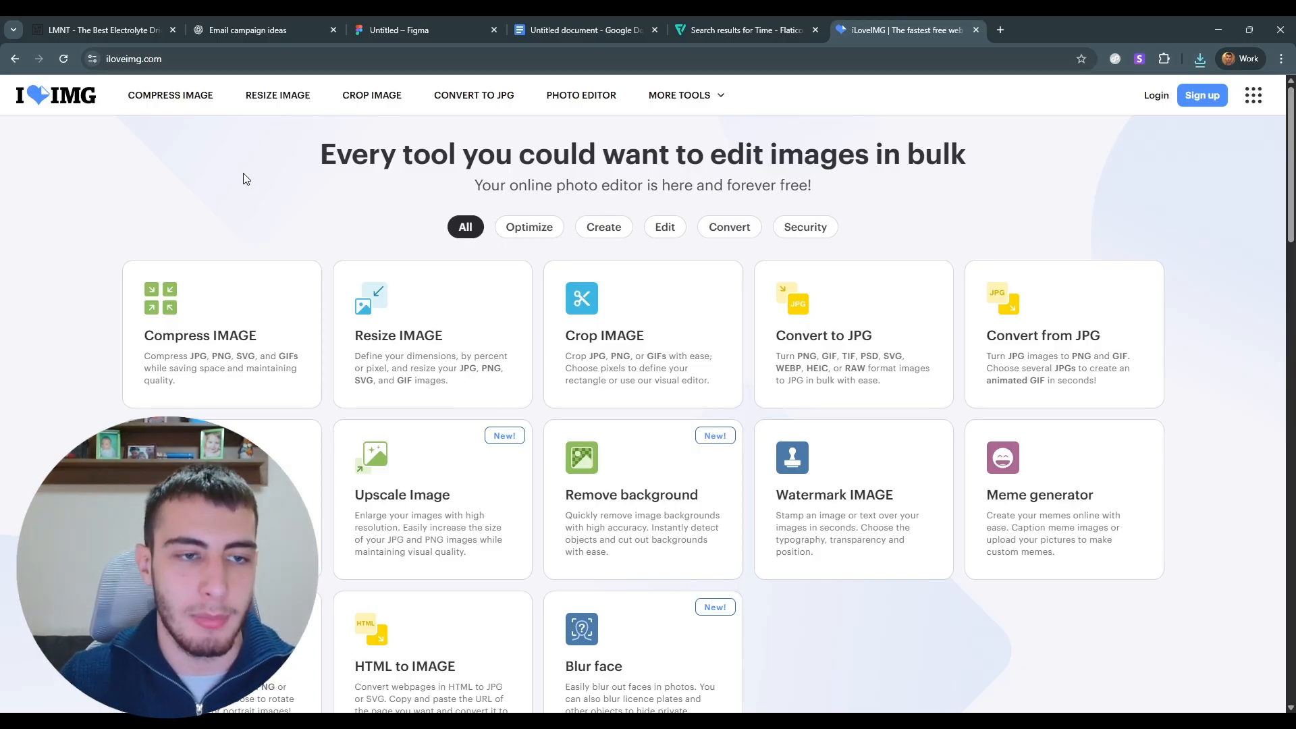
Step: In iLoveIMG, compress the six exported slice JPGs with the Compress IMAGE tool and download the compressed files
scroll(244, 192, "down", 2)
left_click(248, 203)
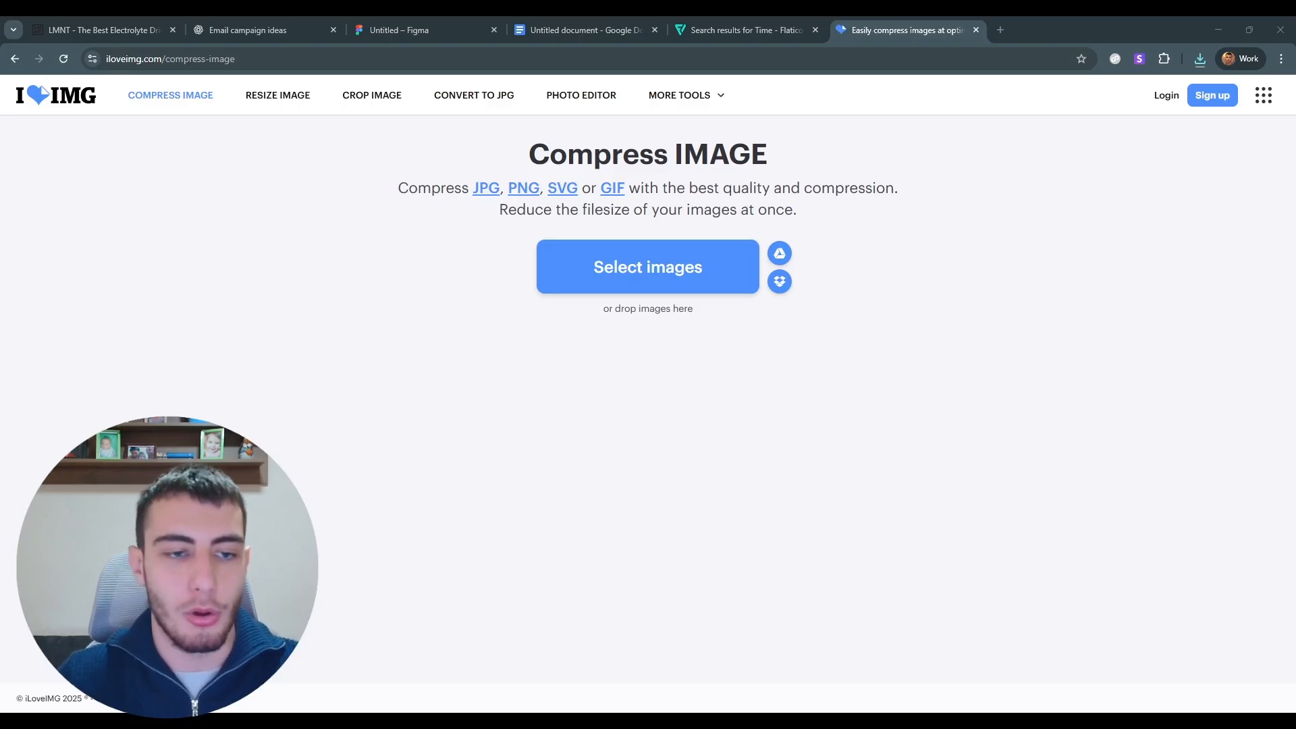
left_click_drag(648, 432, 859, 492)
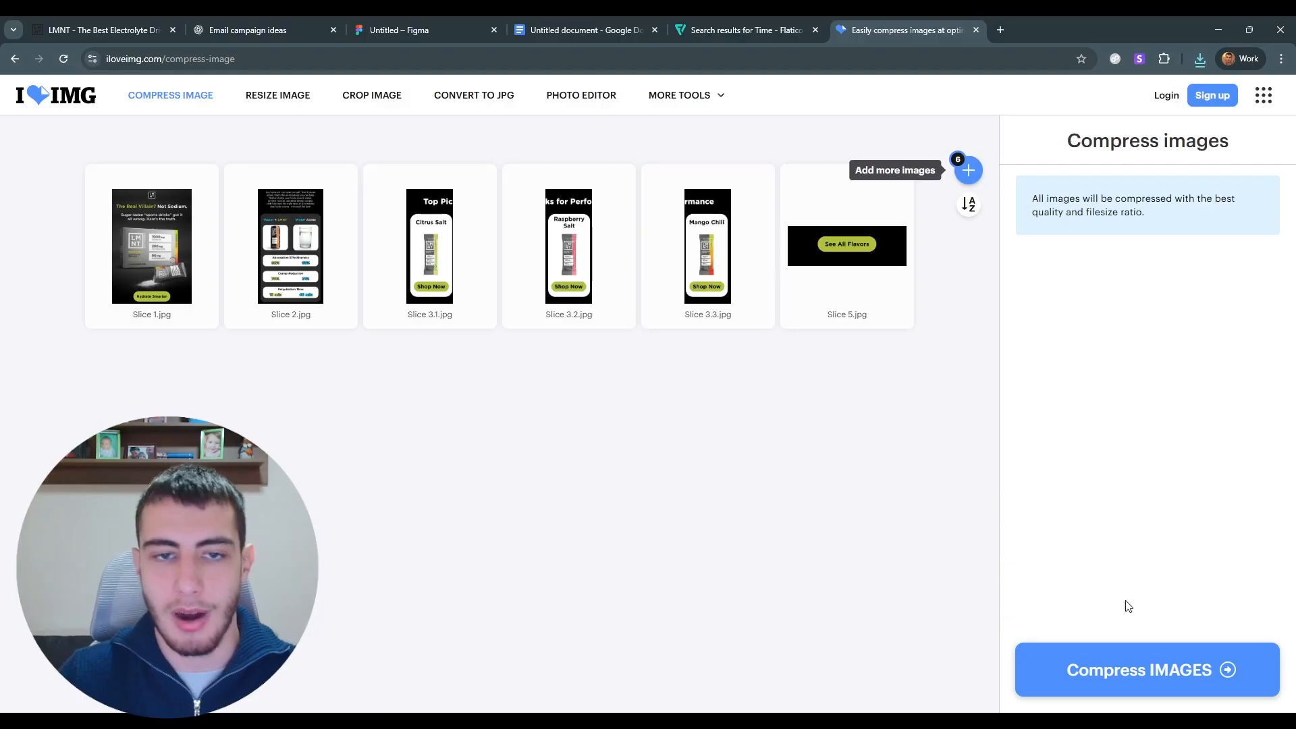
left_click(1132, 671)
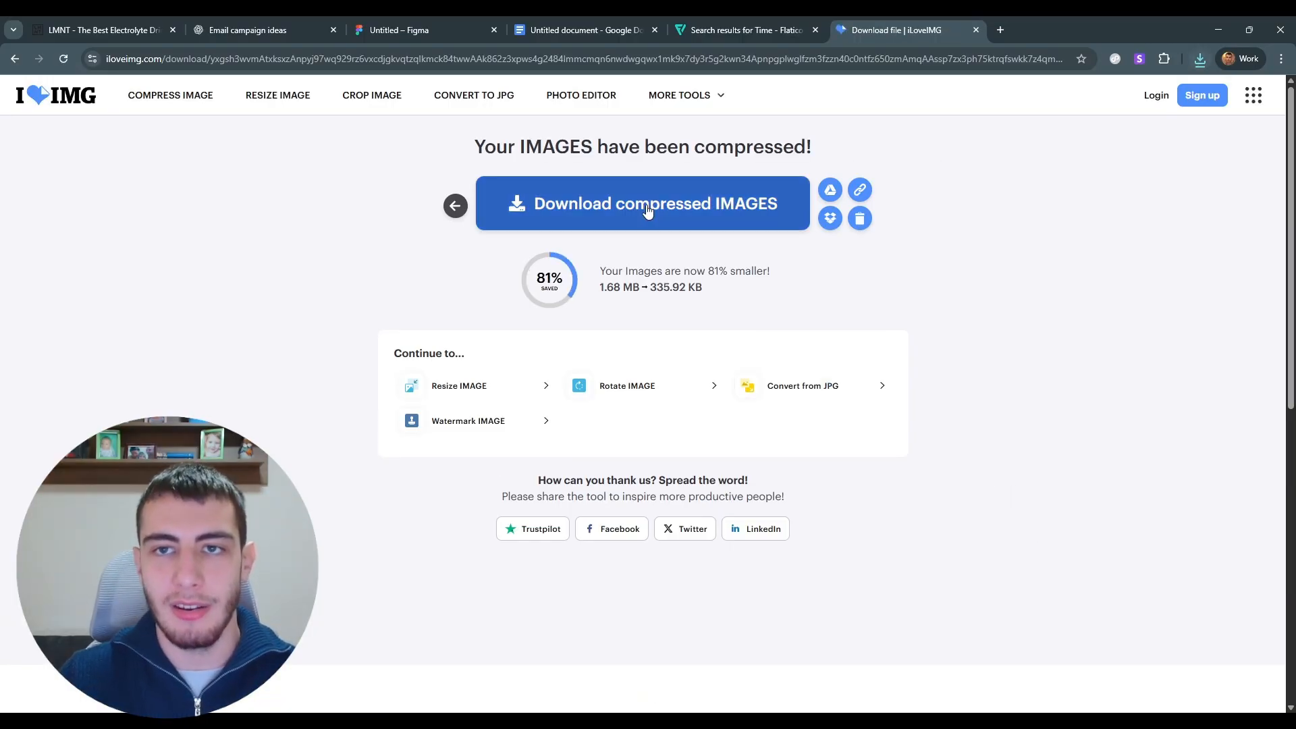
left_click(646, 210)
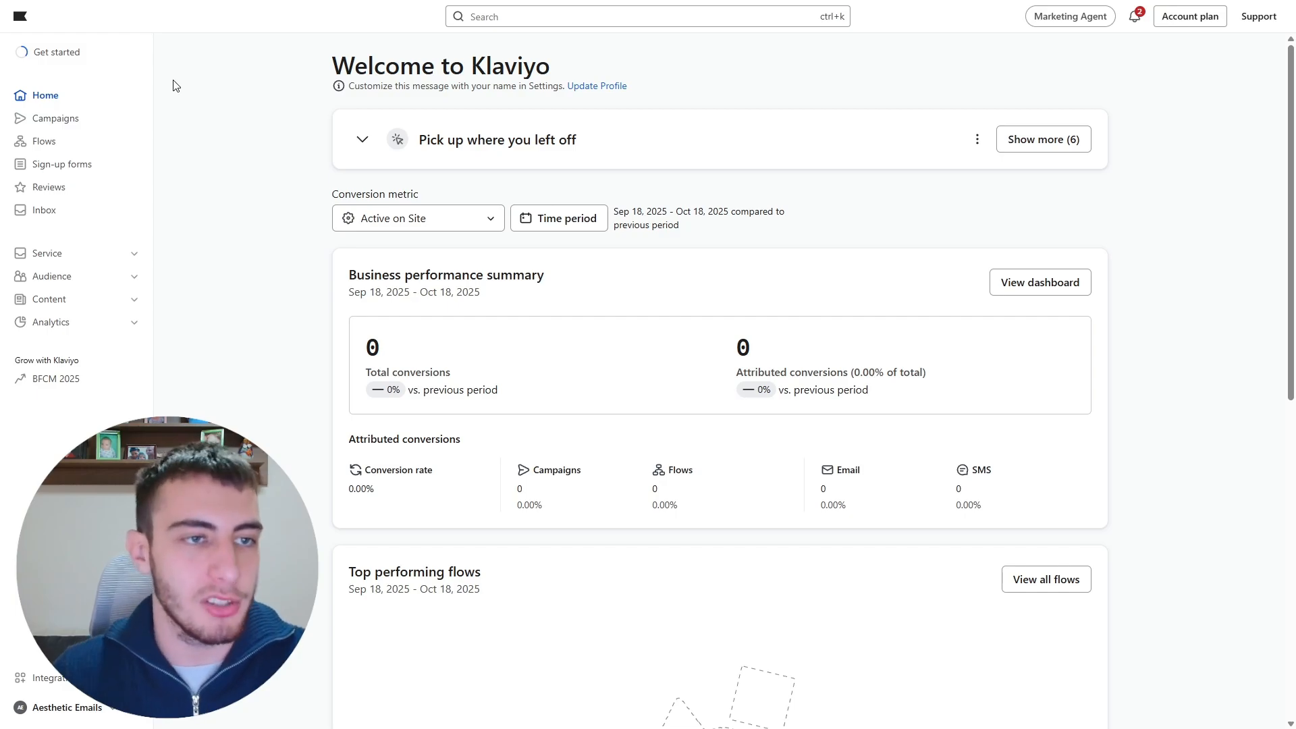
Step: In Klaviyo, build a new single channel campaign named Test
left_click(68, 128)
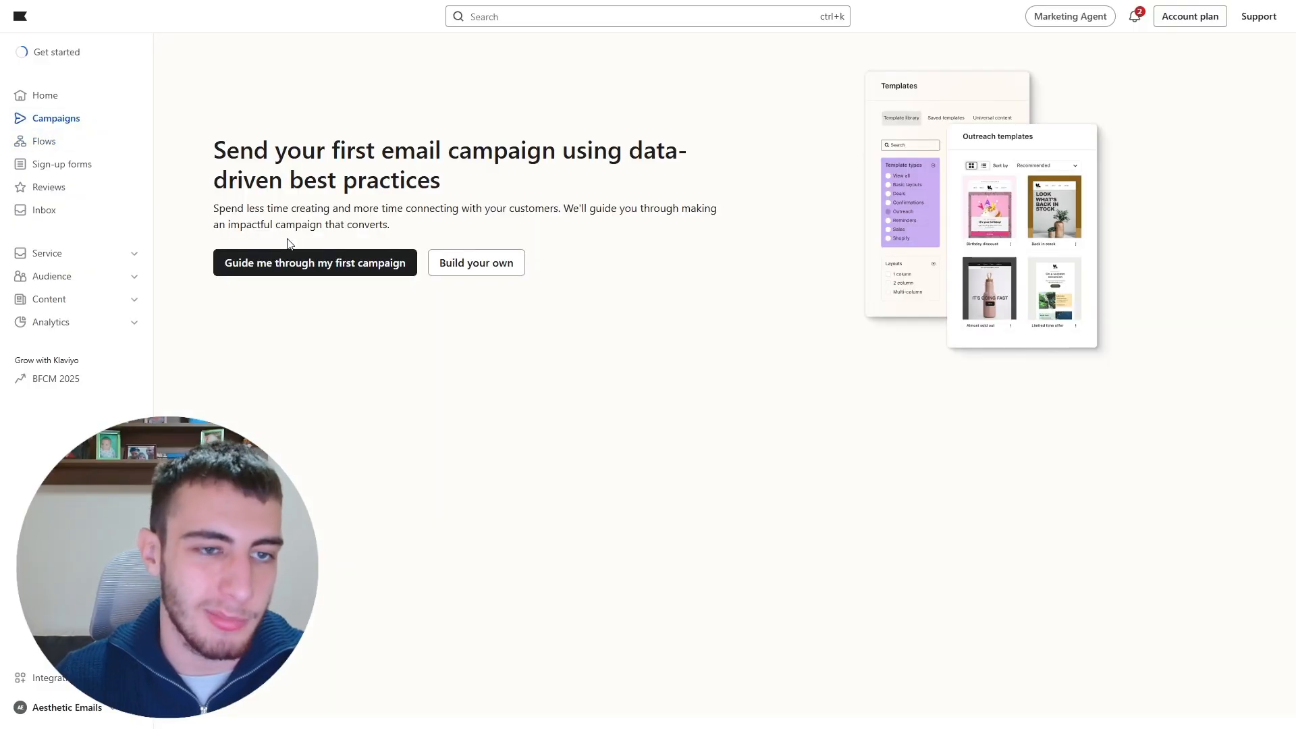
left_click(504, 268)
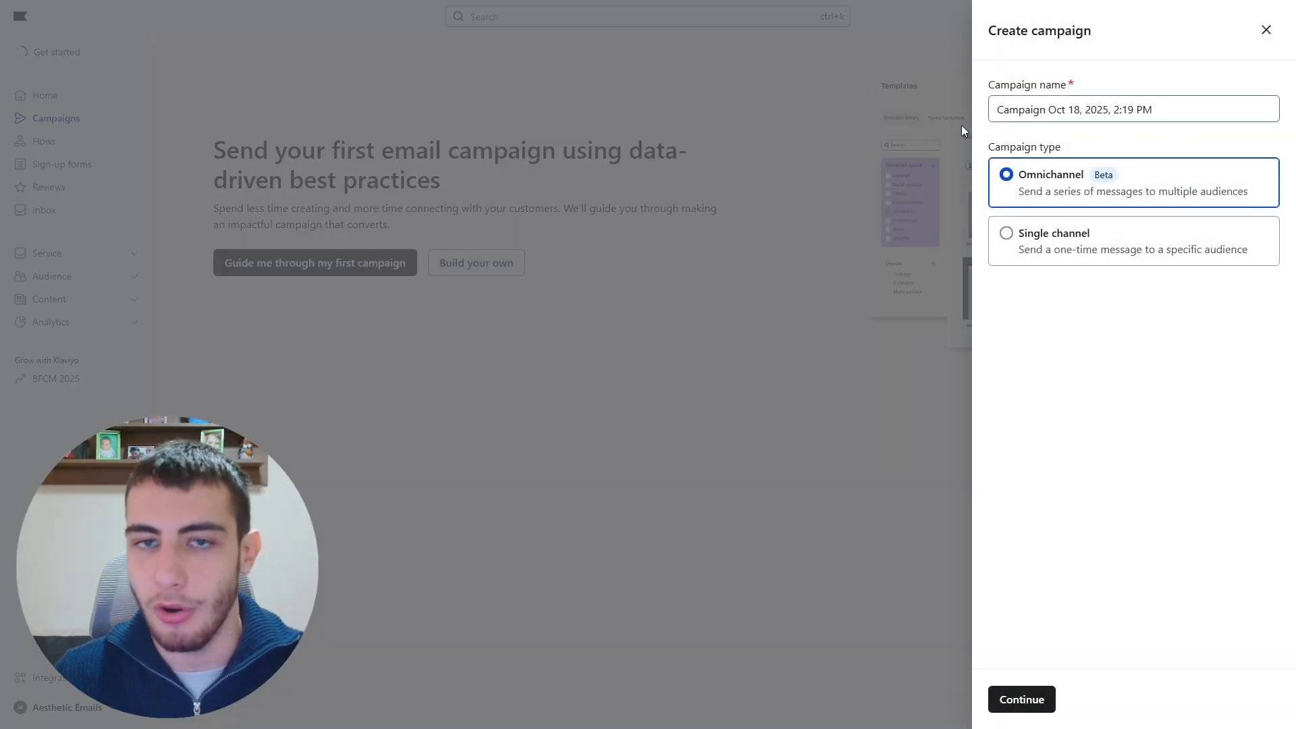
triple_click(1174, 111)
type("Test")
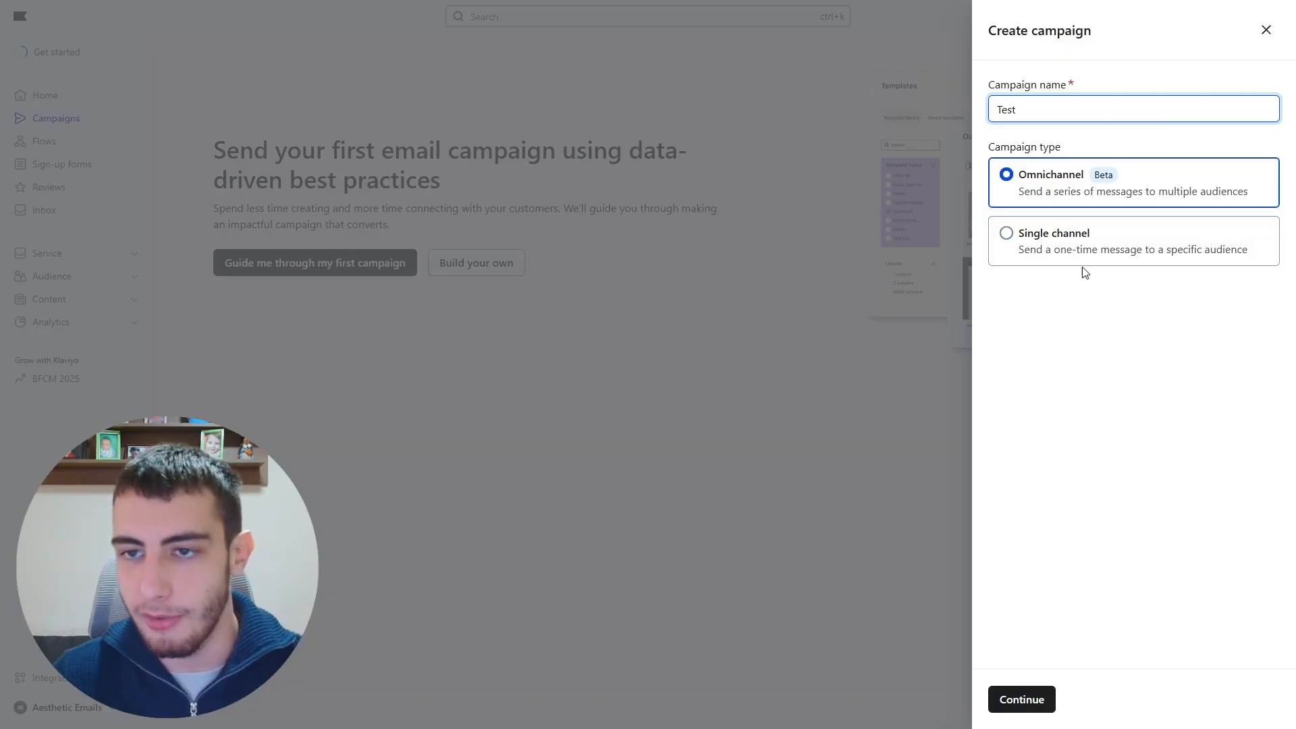
left_click(1084, 269)
left_click(1037, 693)
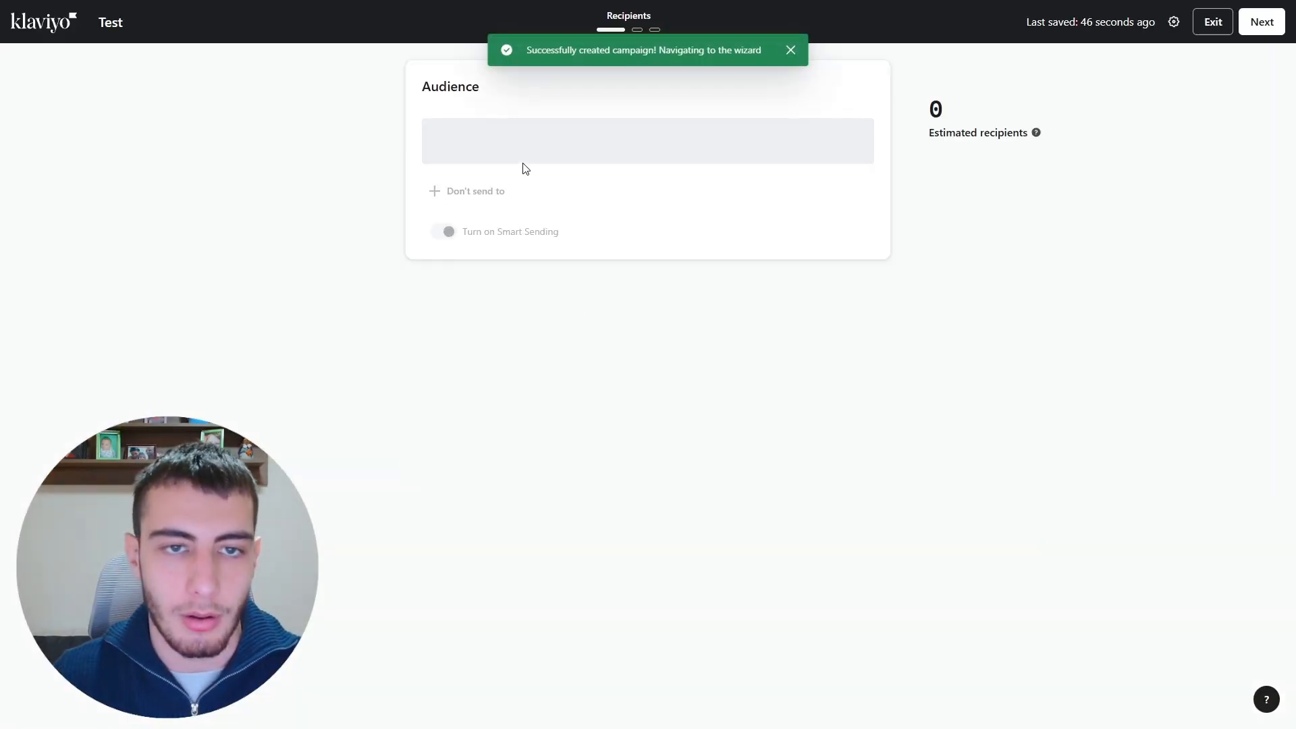
Step: Send the campaign to Email List and create a new email template for its message
left_click(535, 160)
left_click(531, 249)
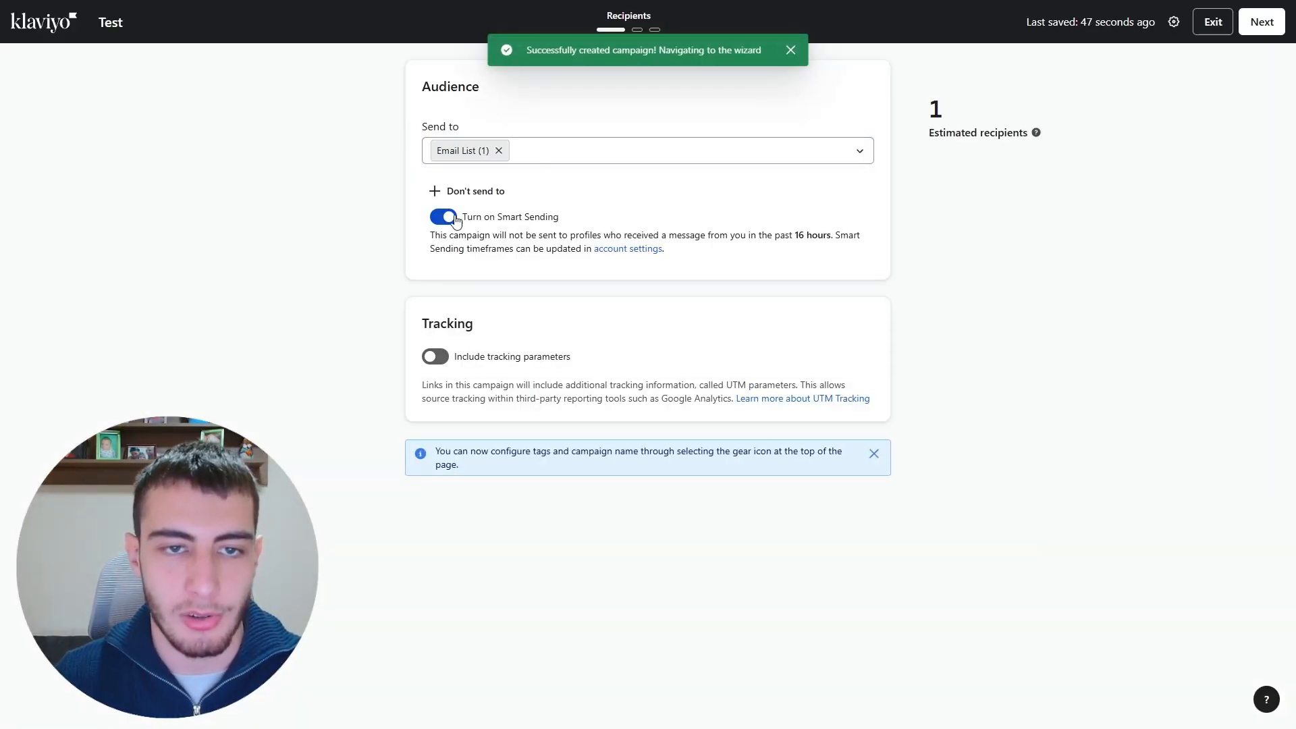
left_click(1261, 22)
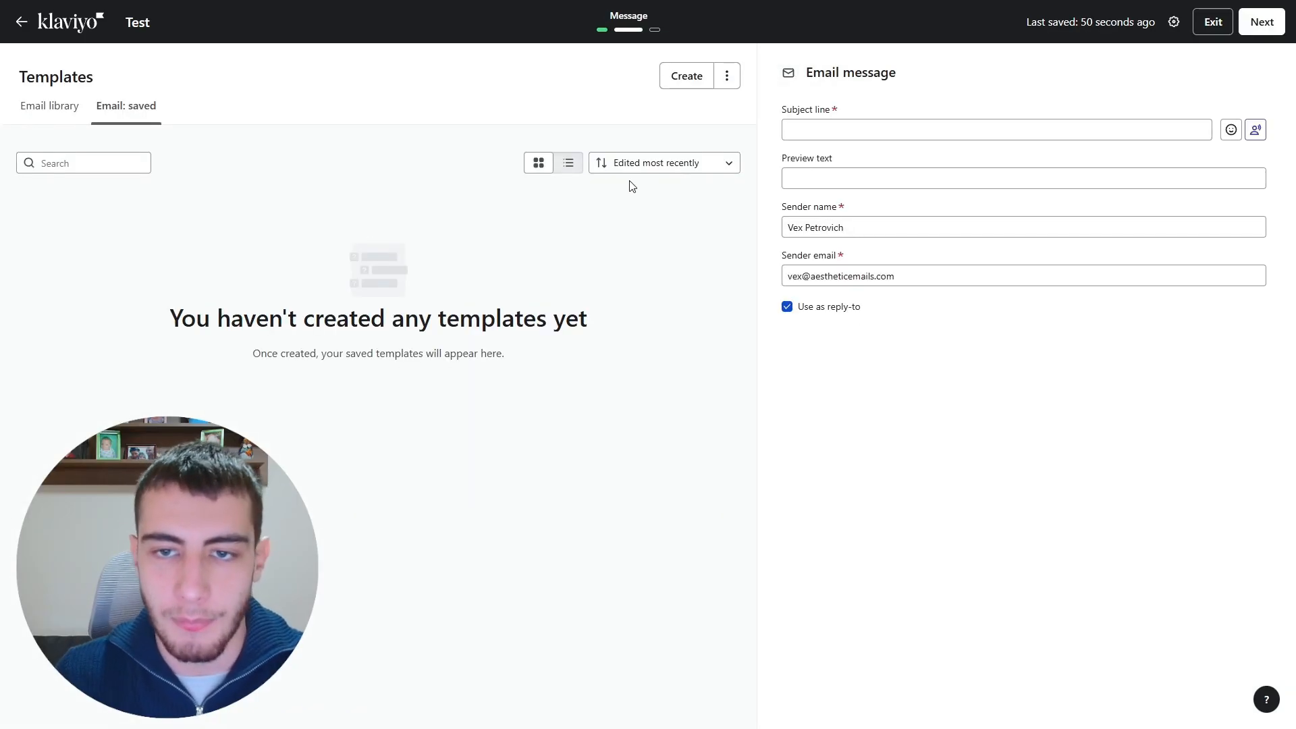
left_click(685, 78)
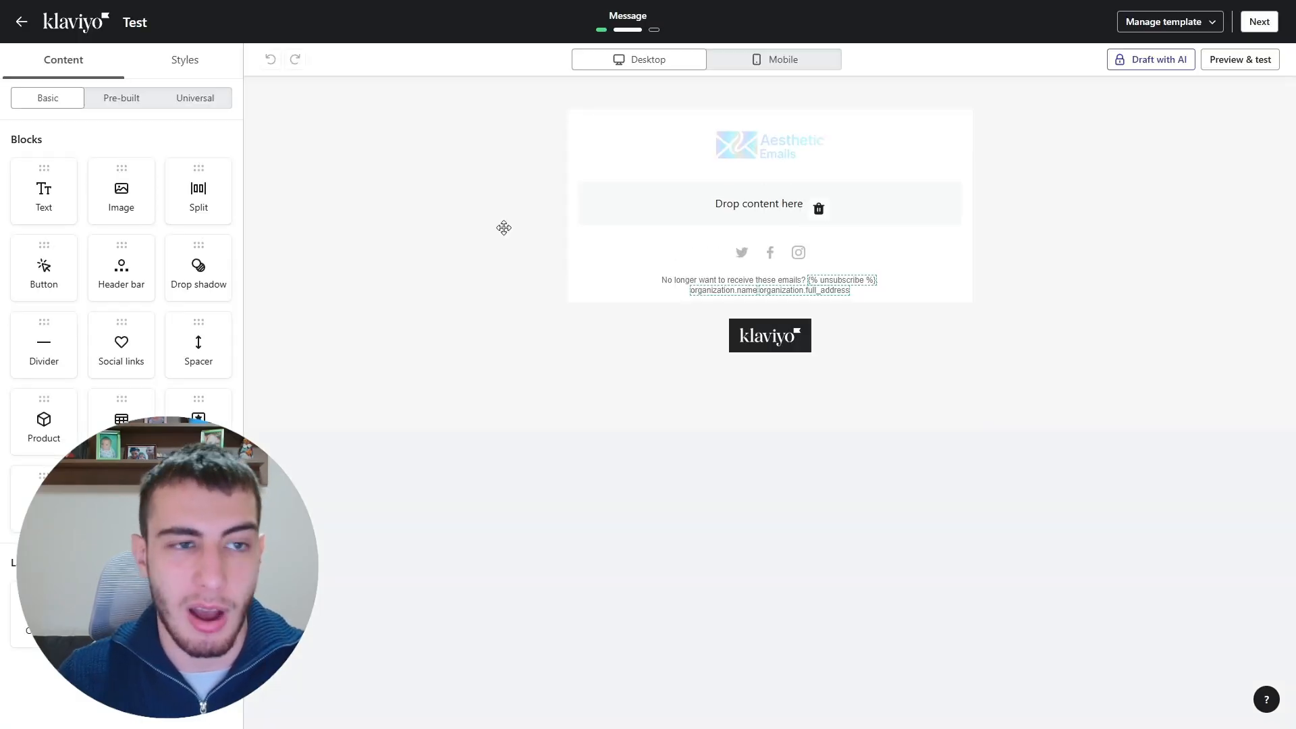
Step: Delete the logo block and the empty content sections above the social links
left_click(702, 165)
left_click(549, 174)
left_click(289, 170)
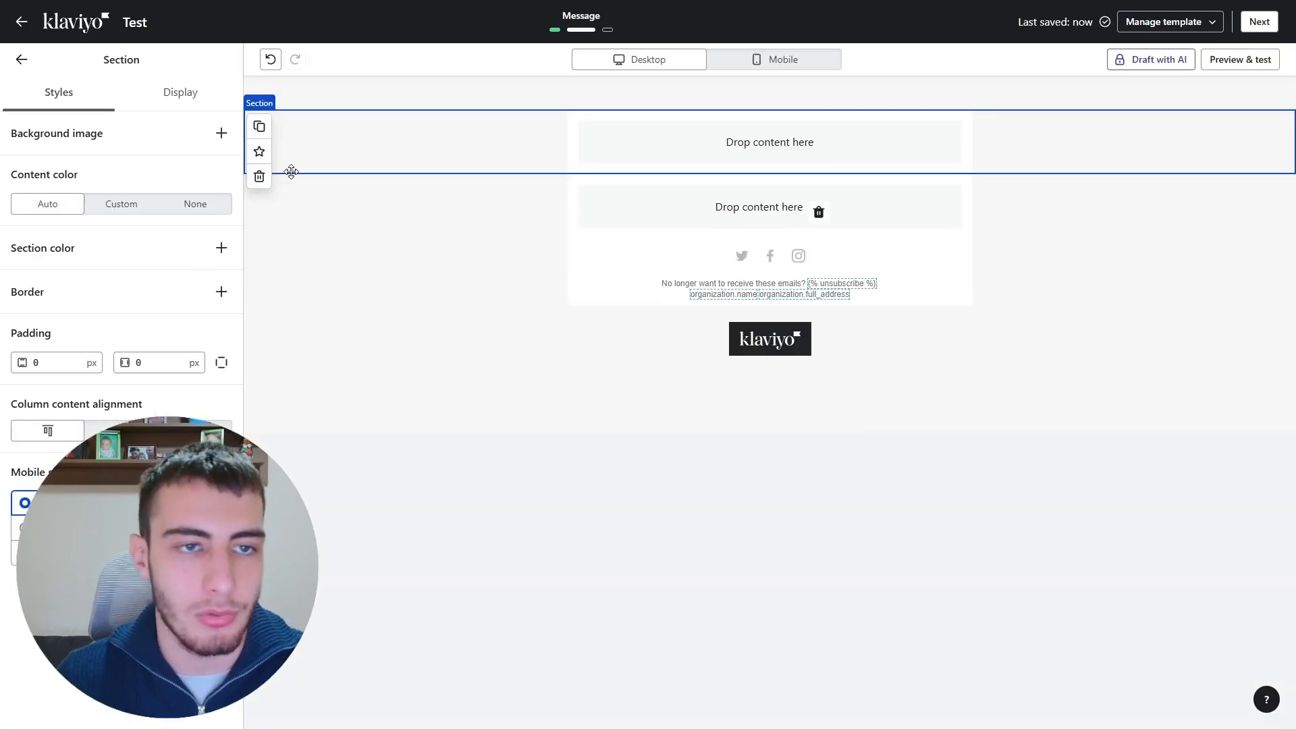
left_click(257, 177)
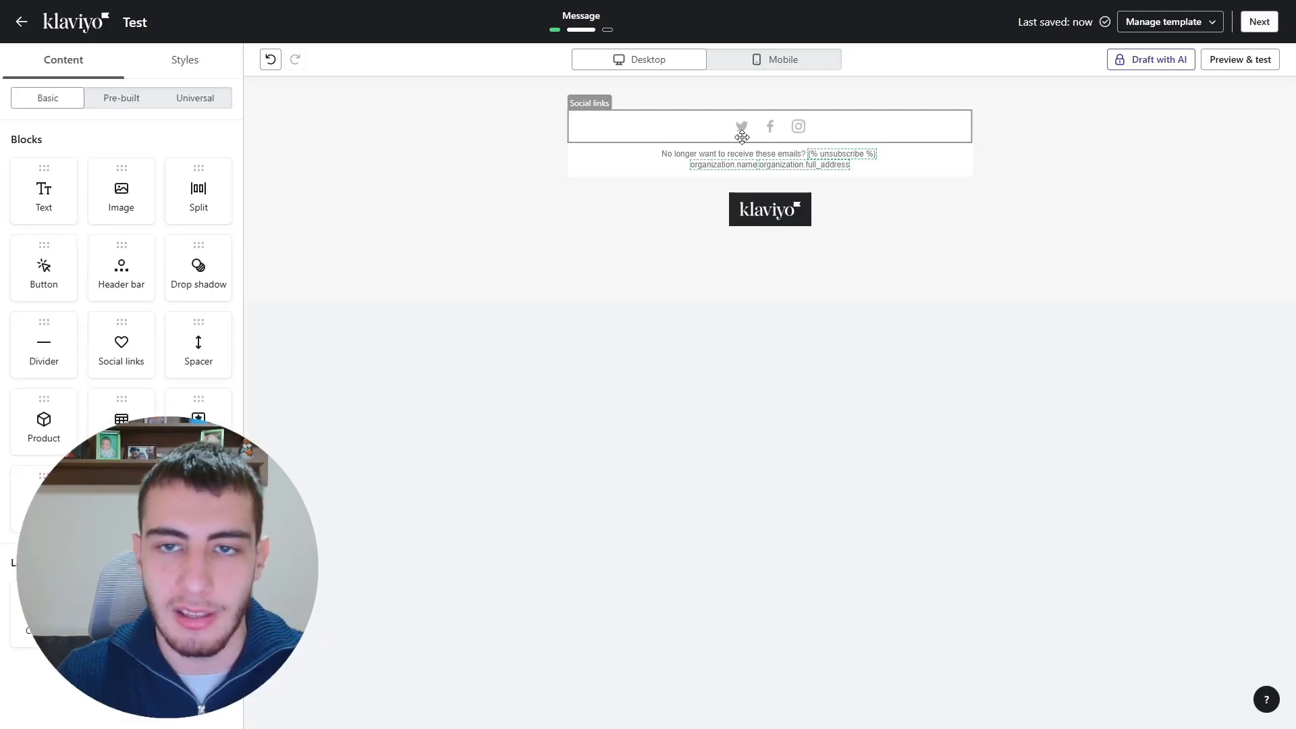
Step: Set the template's top margin to 0 px
left_click(182, 65)
left_click_drag(54, 454, 4, 458)
type("0")
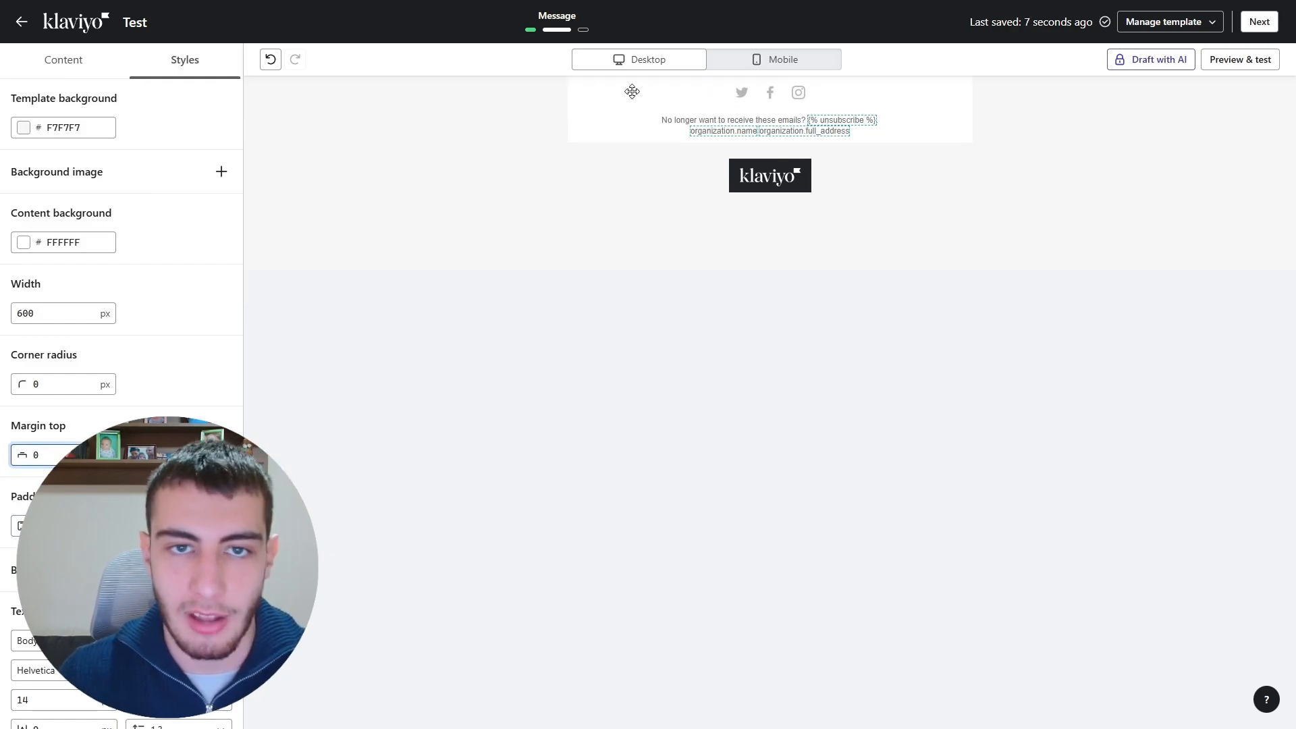
Step: Add an image block above the social links and upload the compressed hero slice into it
left_click(80, 65)
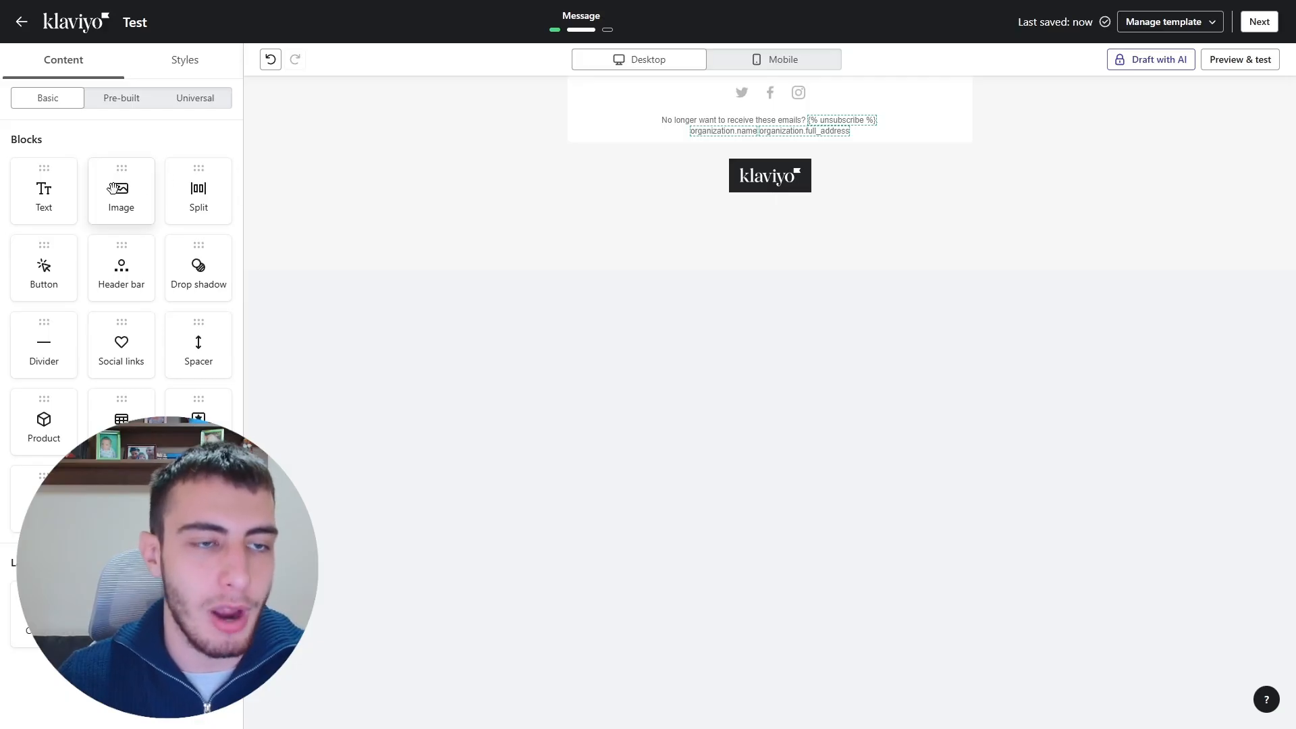
left_click_drag(113, 187, 723, 95)
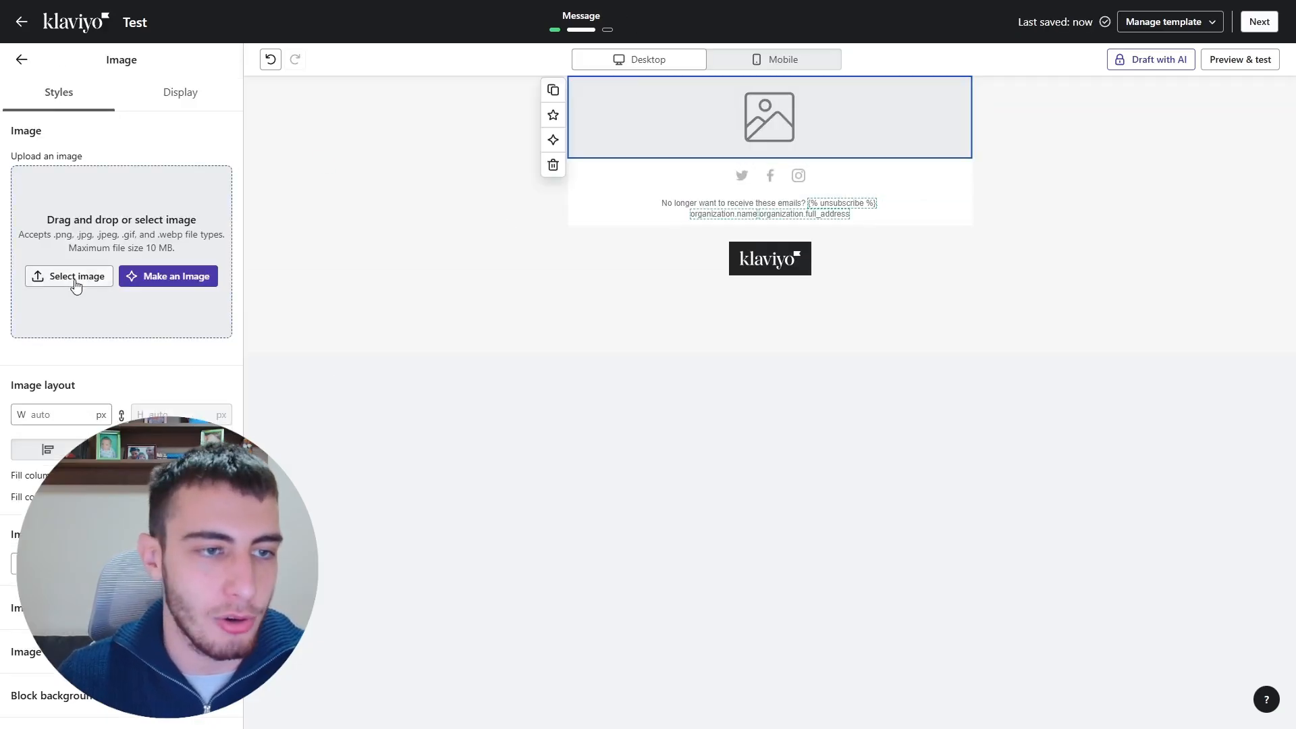
left_click(57, 269)
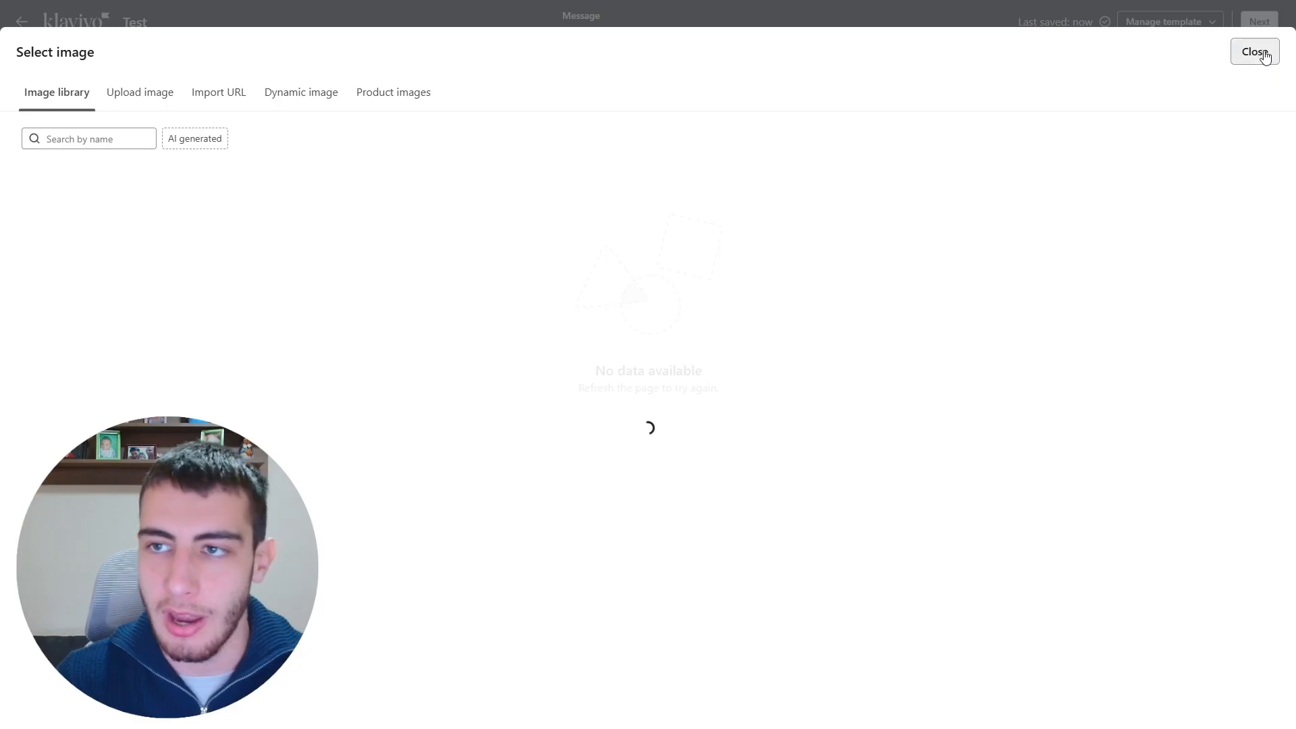
left_click(1254, 52)
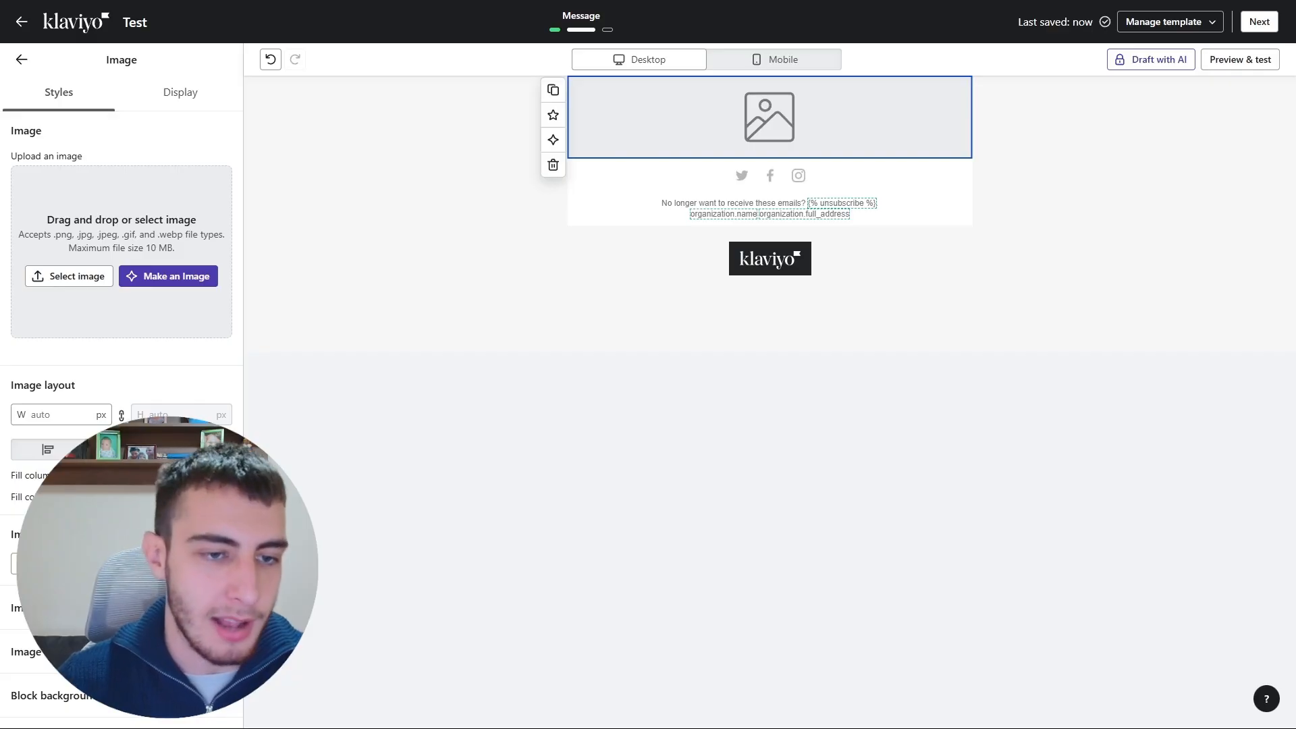
left_click_drag(1, 214, 78, 214)
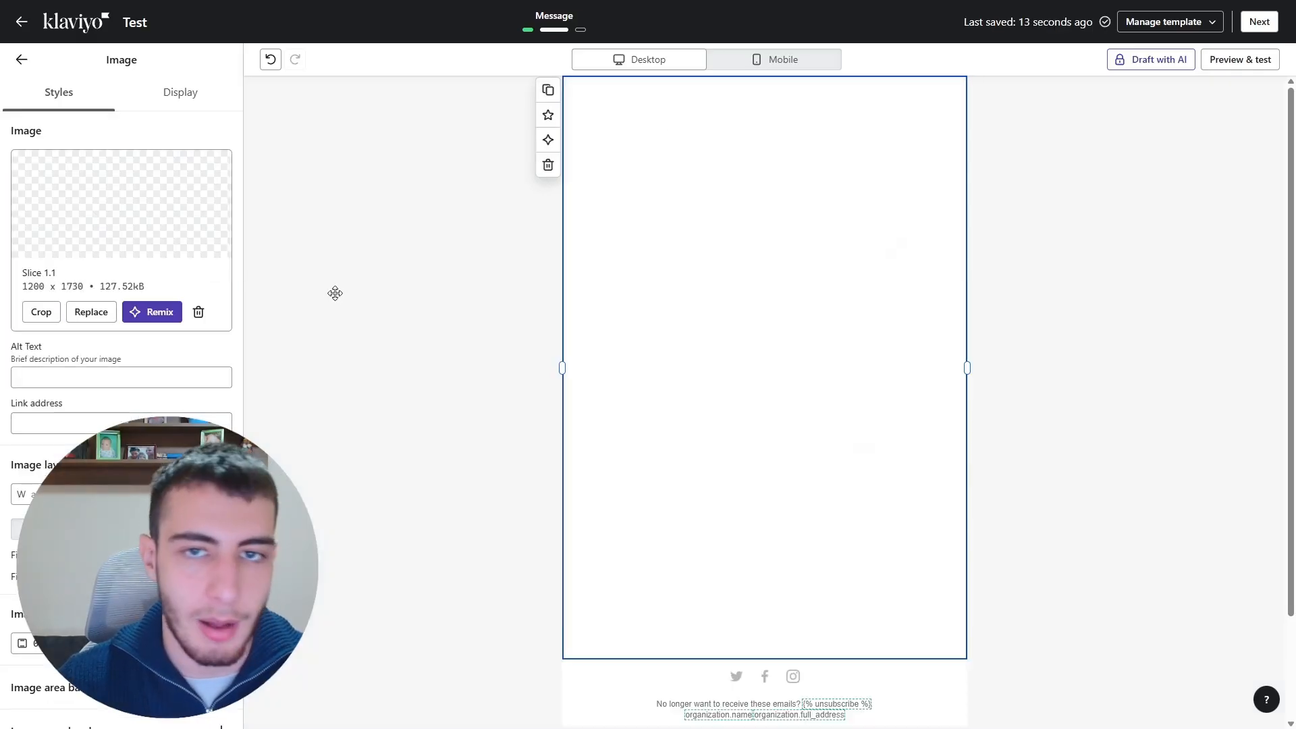
Step: Write the hero image's alt text as 'The Real Villain? Not sodium.' followed by its sugar-laden sports drinks tagline
left_click(163, 378)
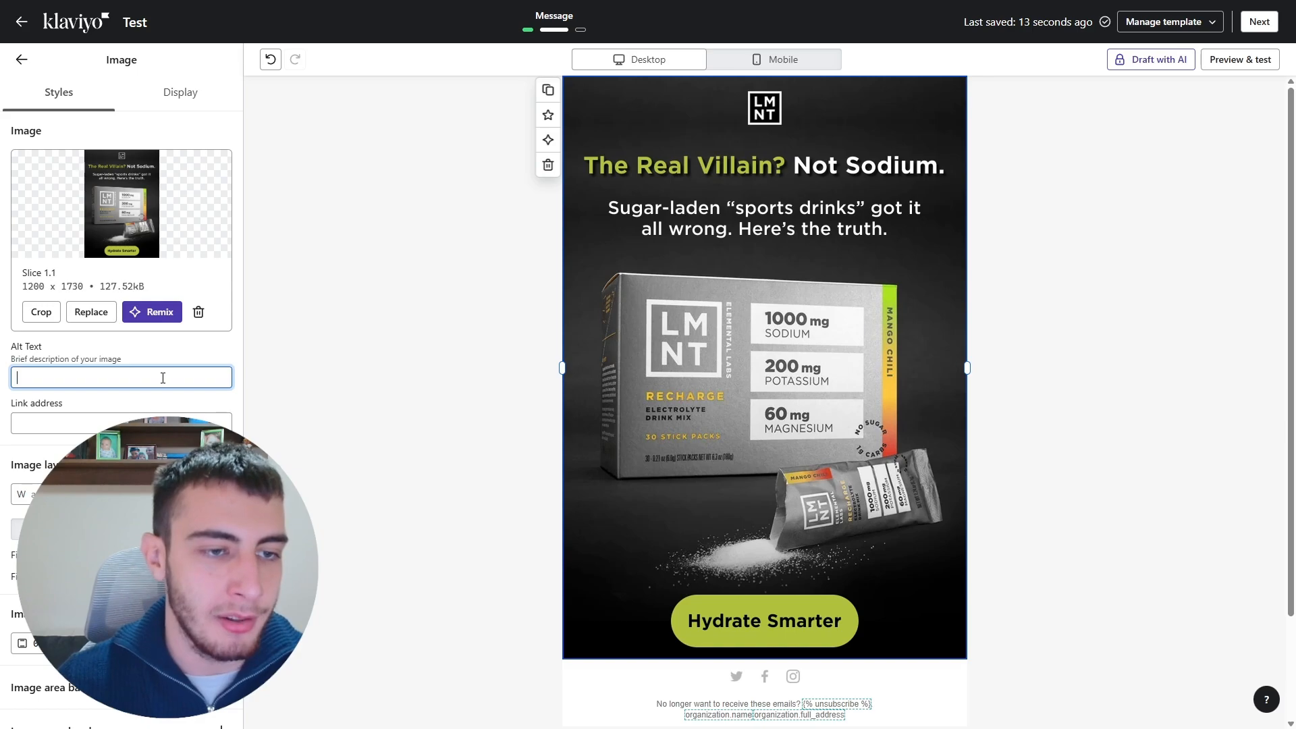
type("The Real Vi")
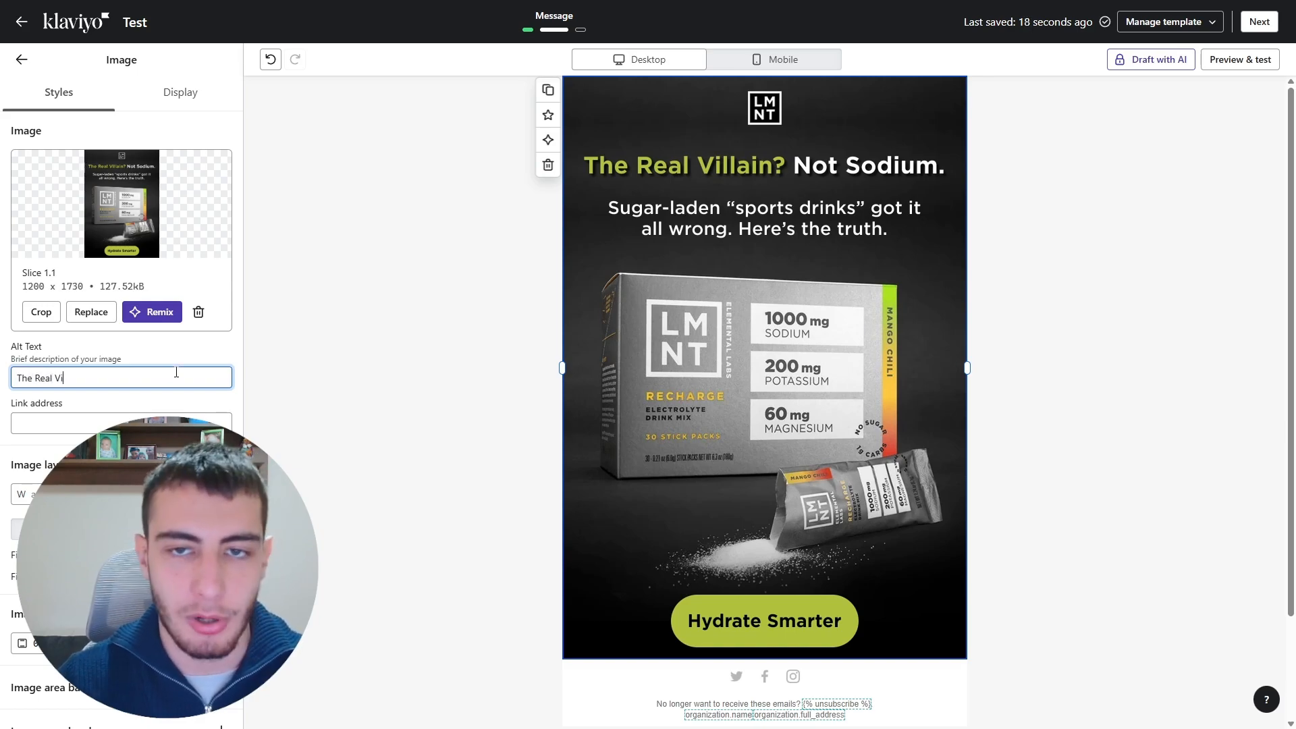
type("llain? Not sodium. Sugar-laden")
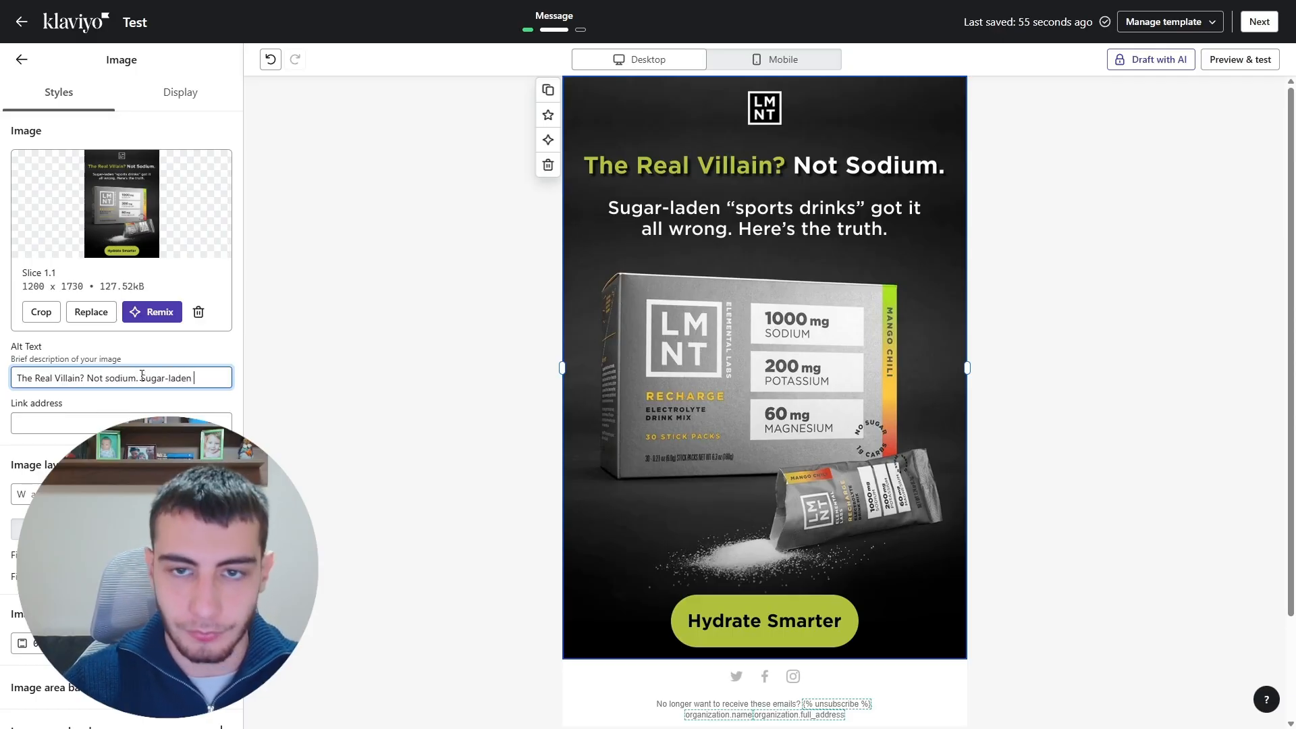
type("orts dirnks")
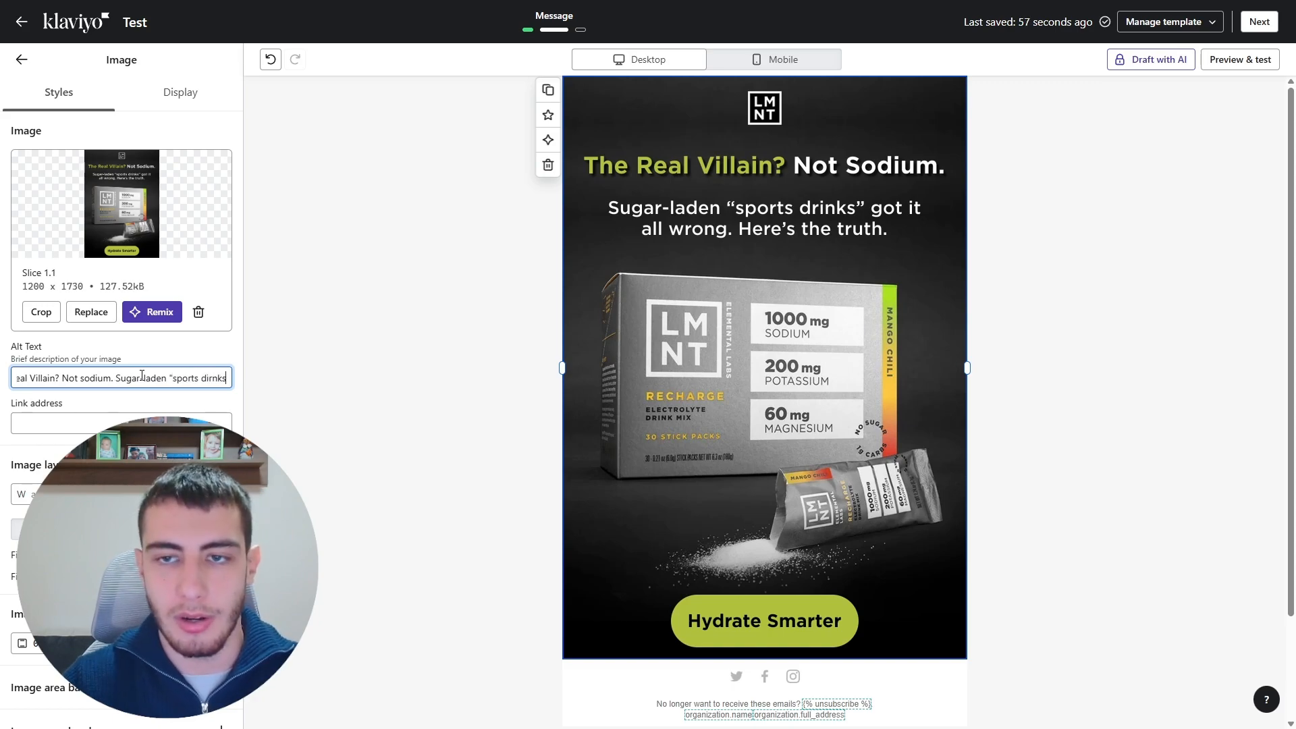
type("\" got it a")
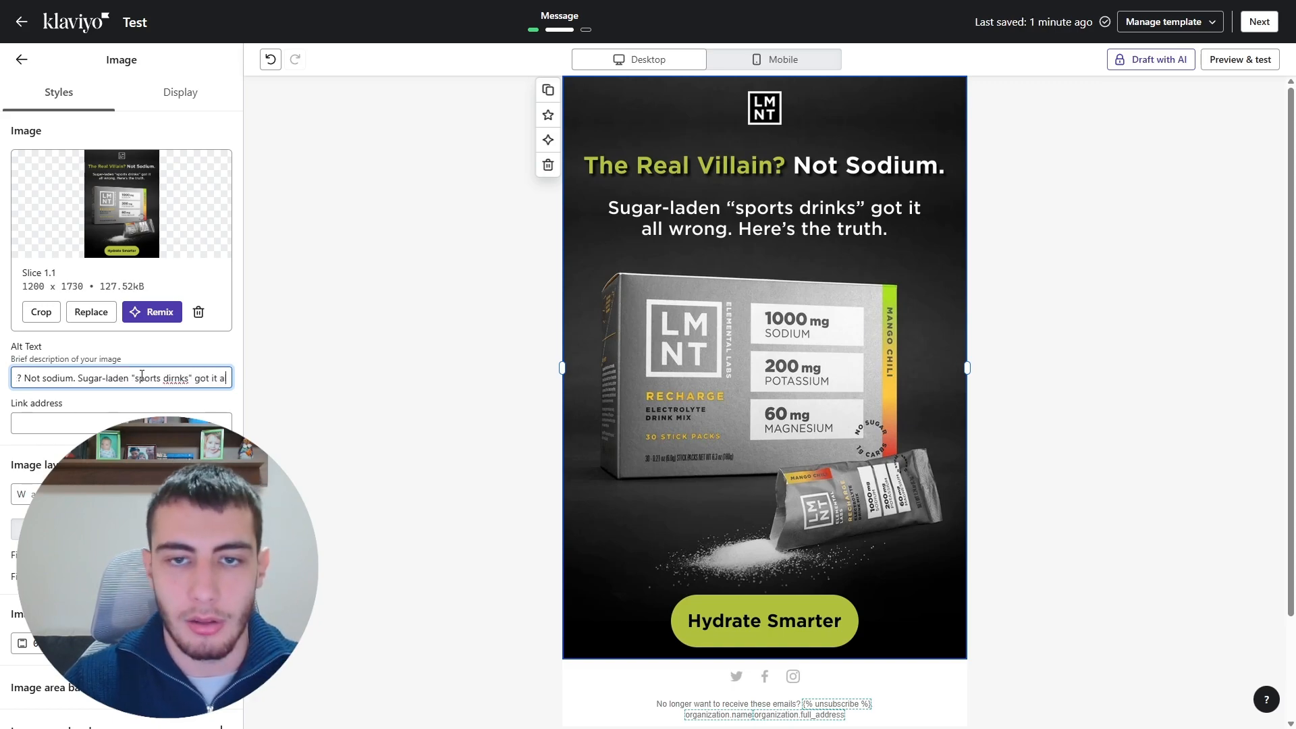
type("ll wrong. HJere's the truth")
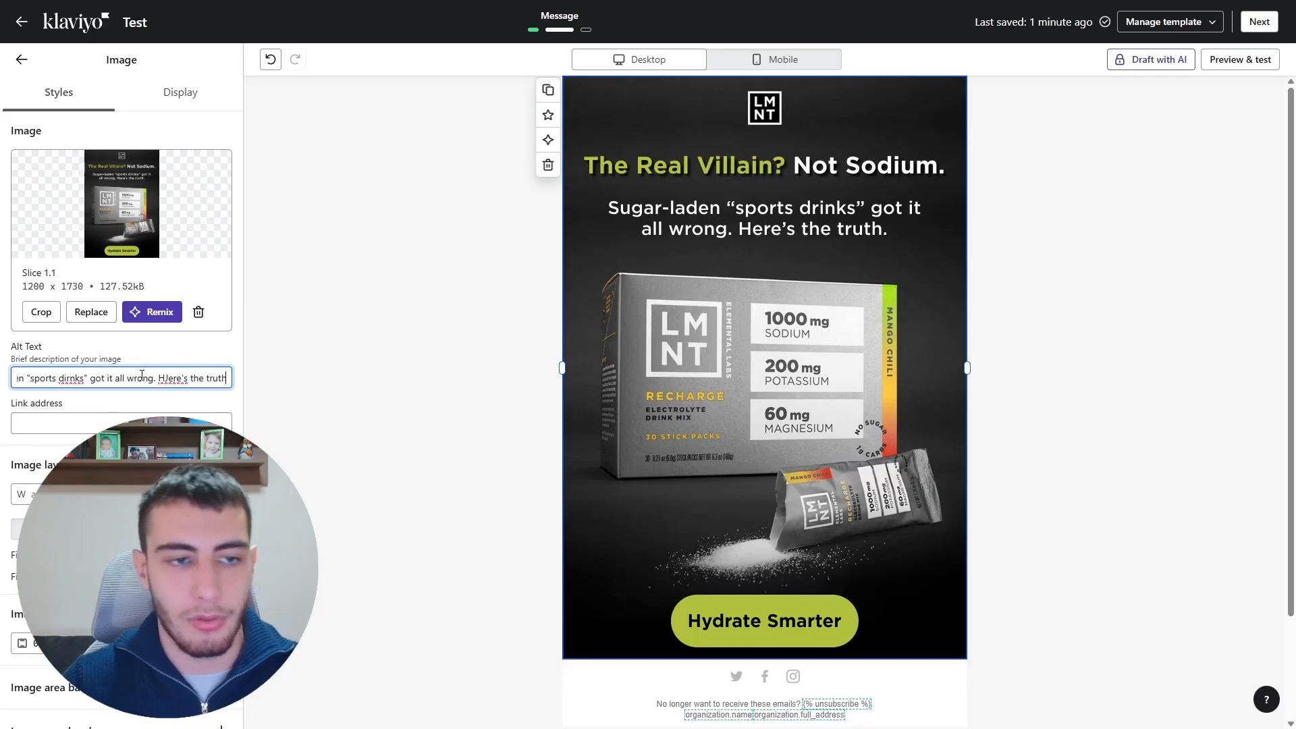
type(".")
Step: Link the hero image to drinklmnt.com
left_click(157, 422)
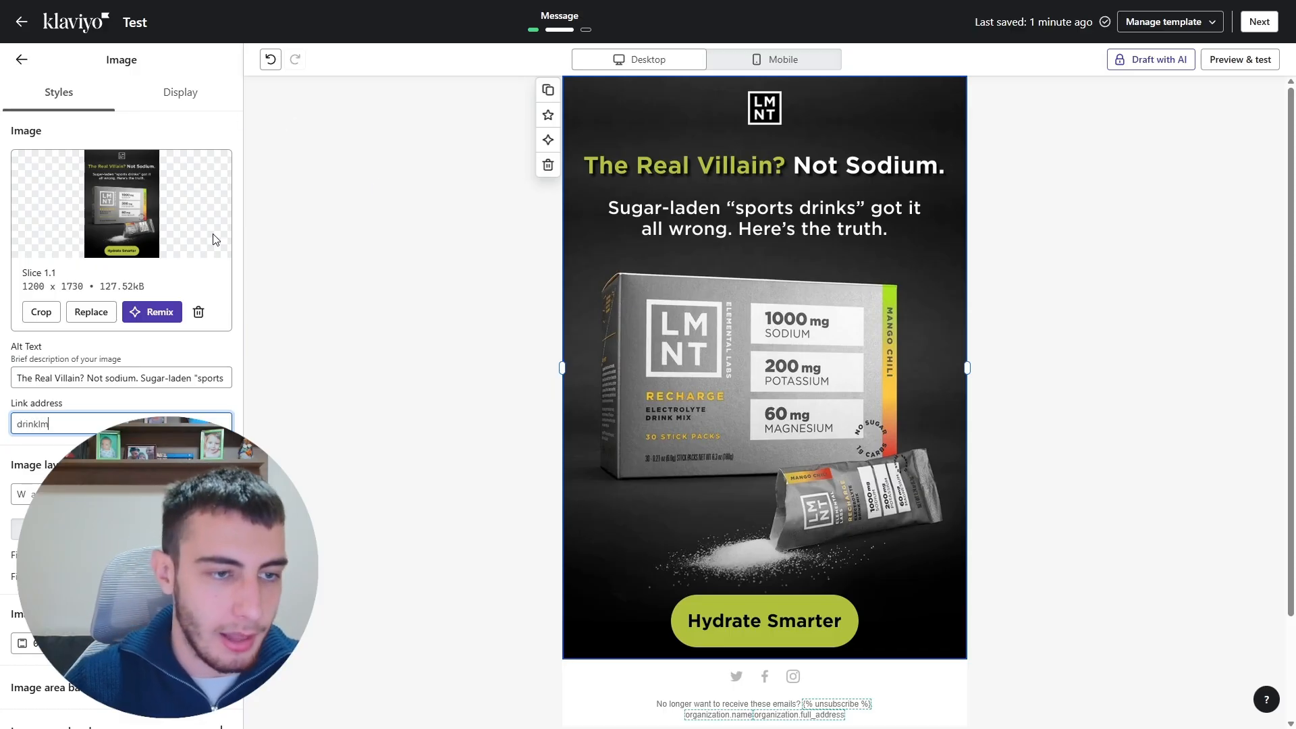
key("Return")
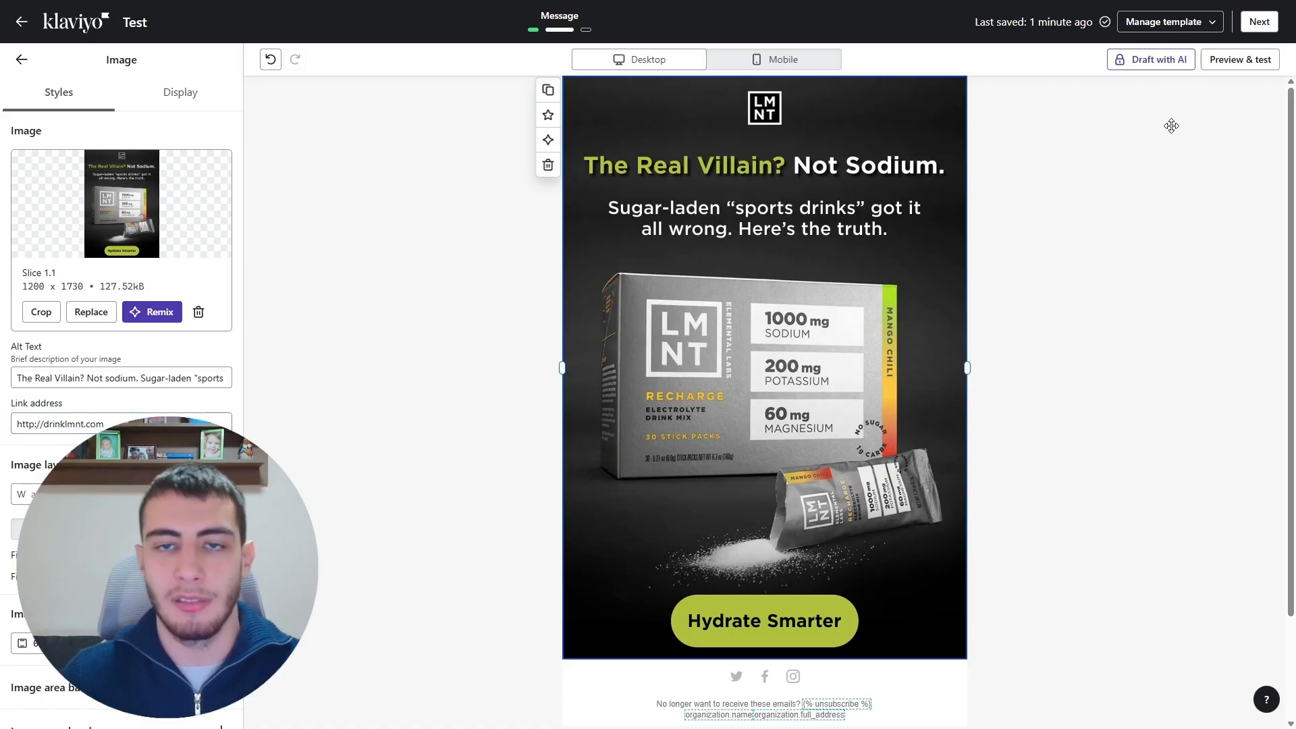
left_click(101, 421)
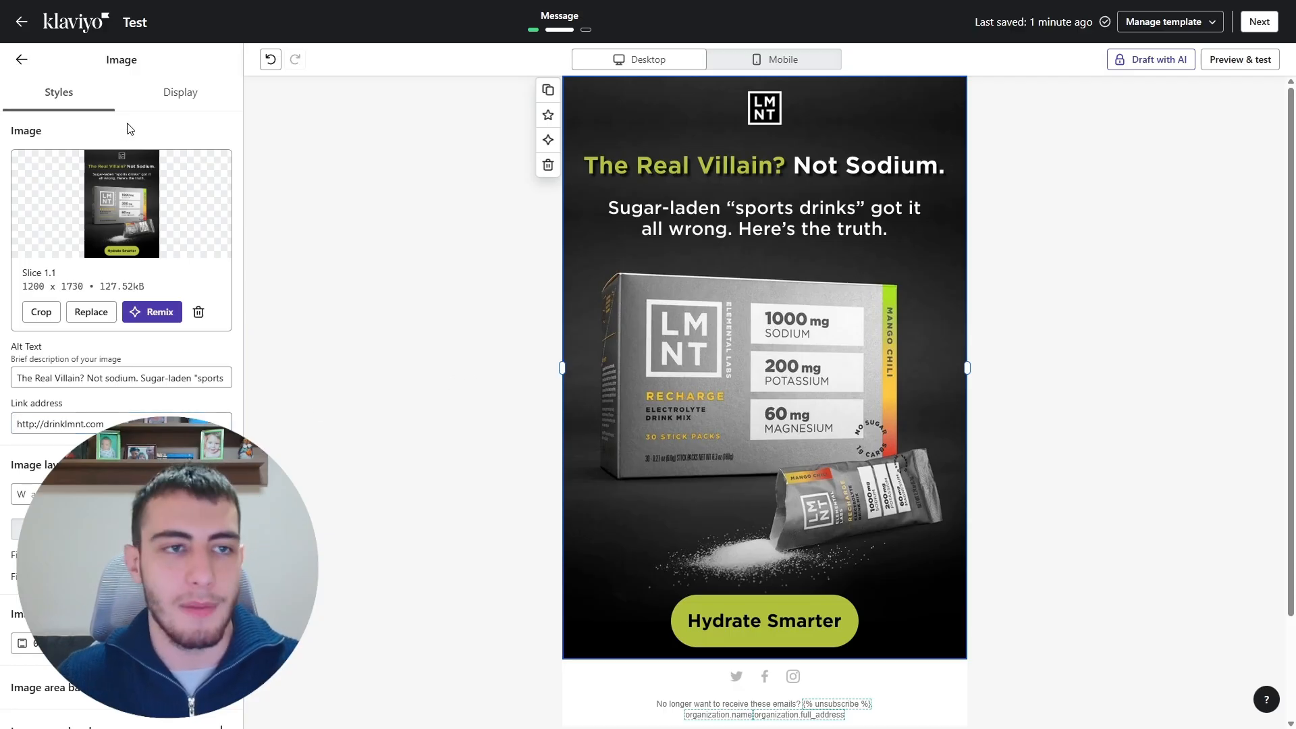
Step: Add an image block directly below the hero image and upload the compressed comparison slice, Slice 2.1, into it
left_click(21, 59)
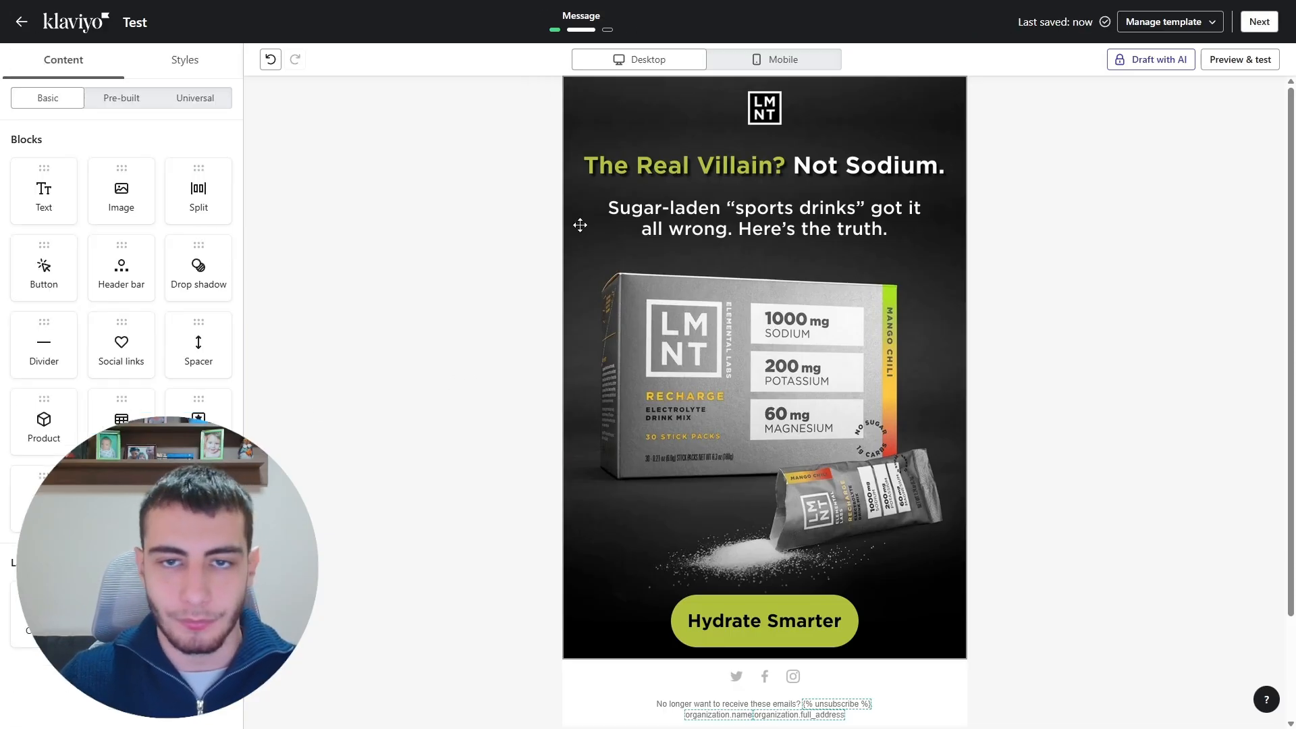
left_click_drag(120, 194, 681, 644)
scroll(665, 552, "down", 3)
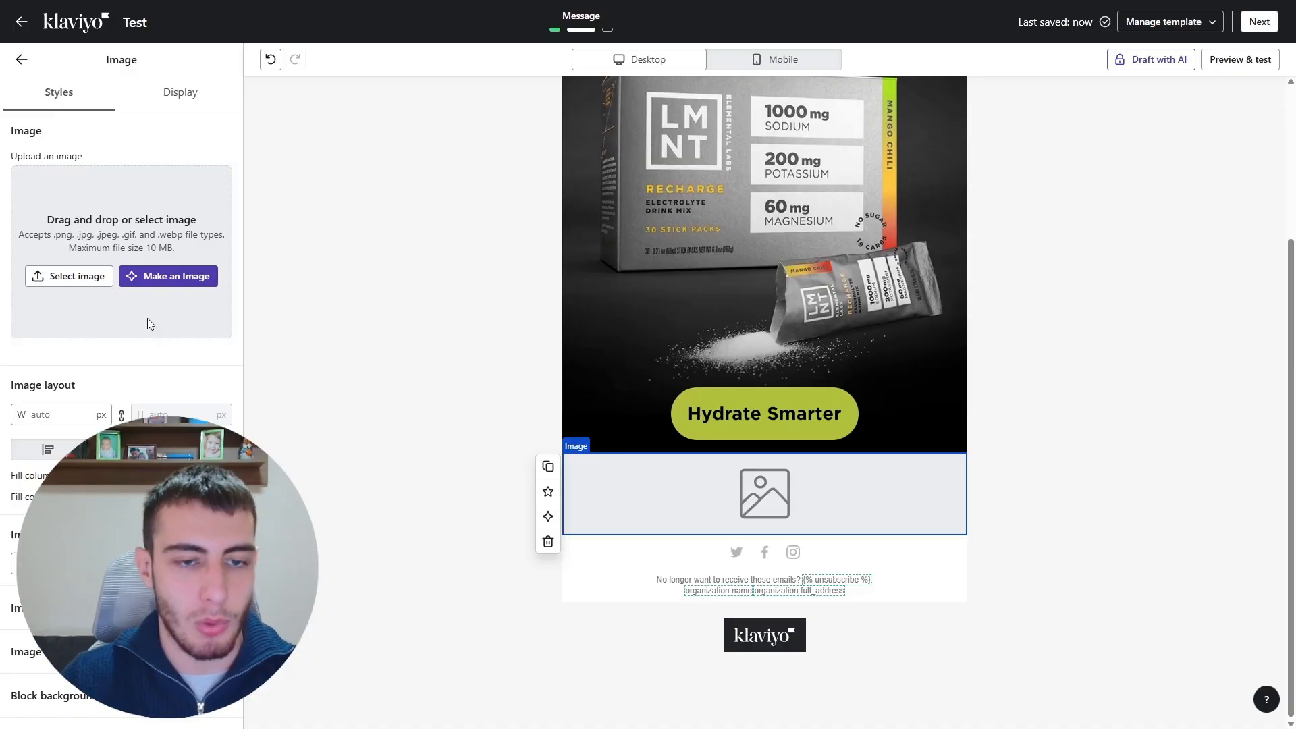
left_click(147, 319)
left_click(1254, 51)
key("alt+Tab")
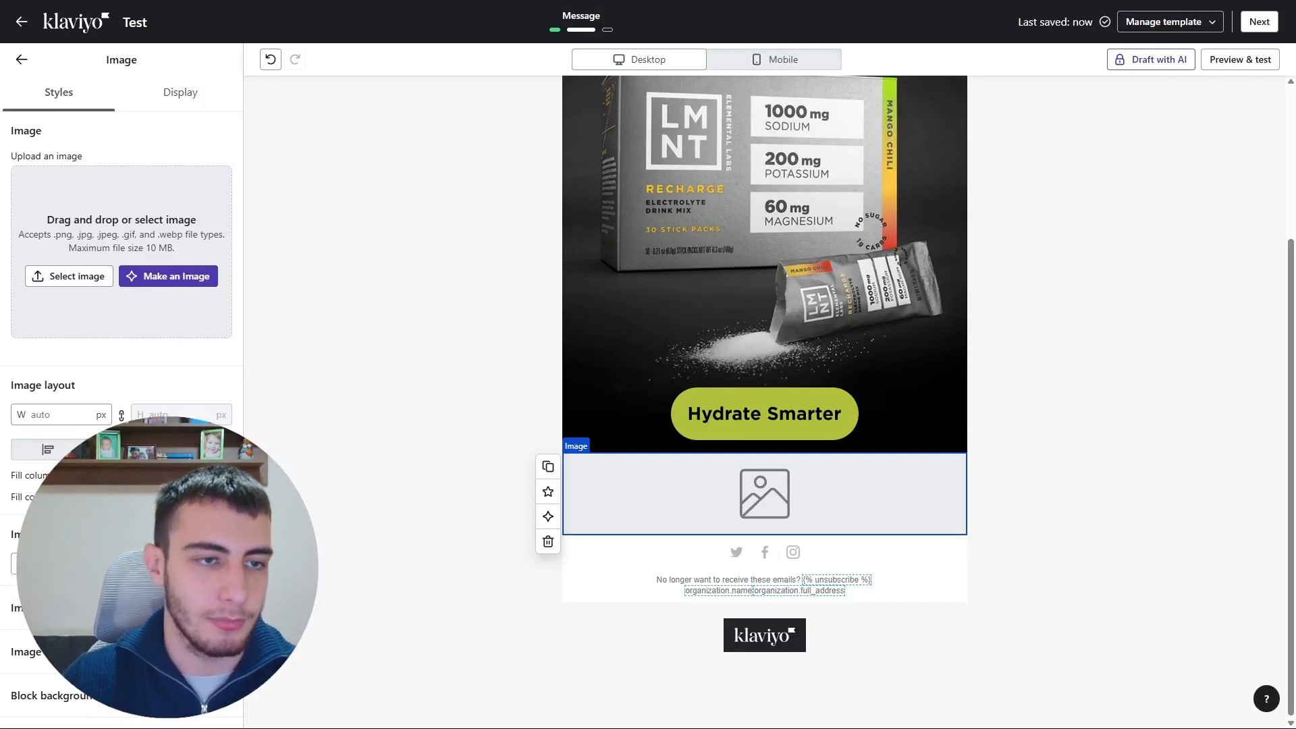
left_click_drag(536, 376, 121, 252)
scroll(440, 371, "down", 2)
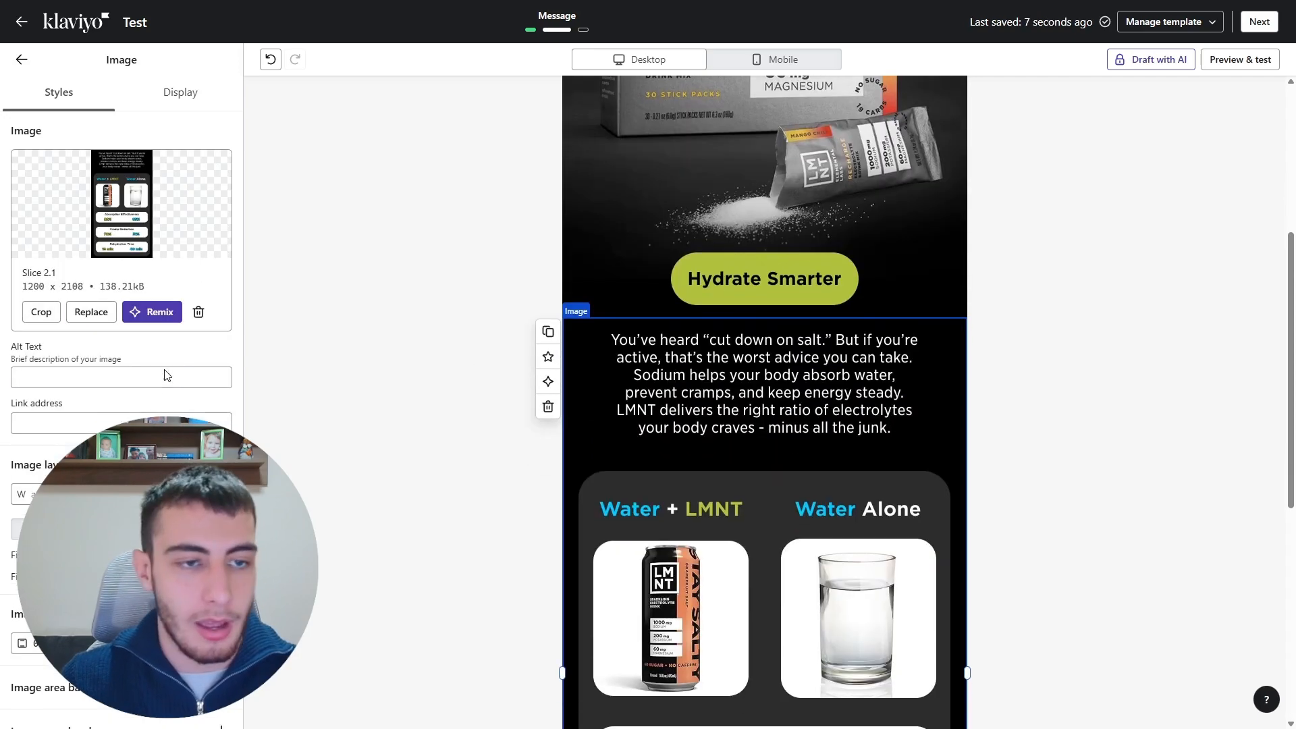
Step: Write the comparison image's alt text as 'You've heard "cut down on salt"' and link the image to drinklmnt.com
left_click(167, 376)
type("You've heard \"cut down on salt")
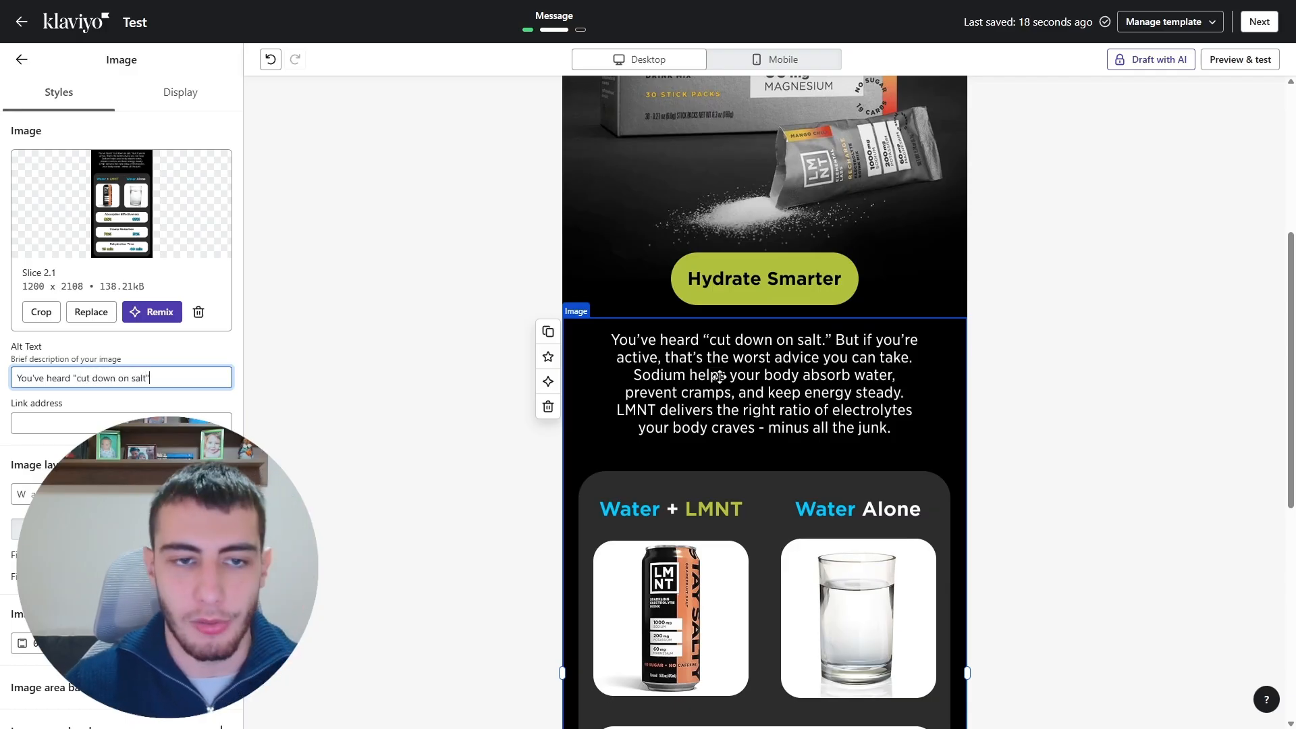
left_click(151, 423)
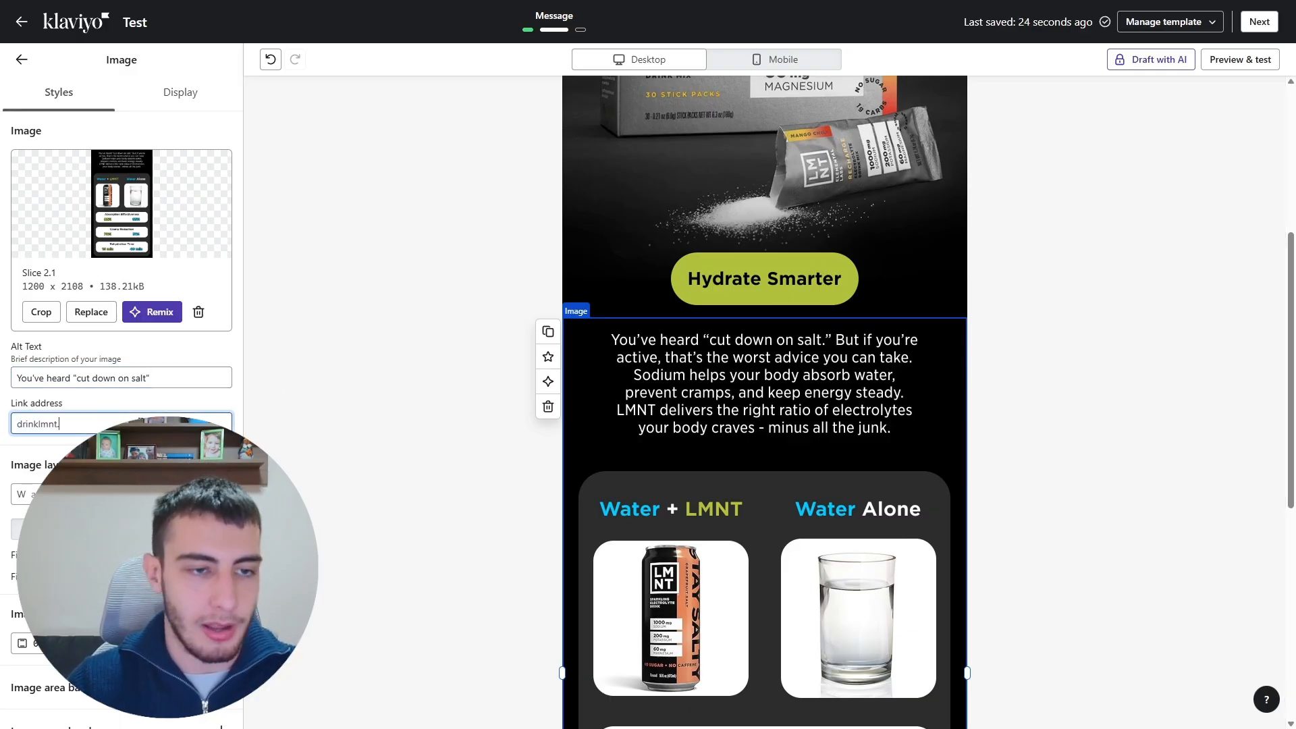
left_click(330, 266)
scroll(330, 266, "down", 7)
left_click(22, 59)
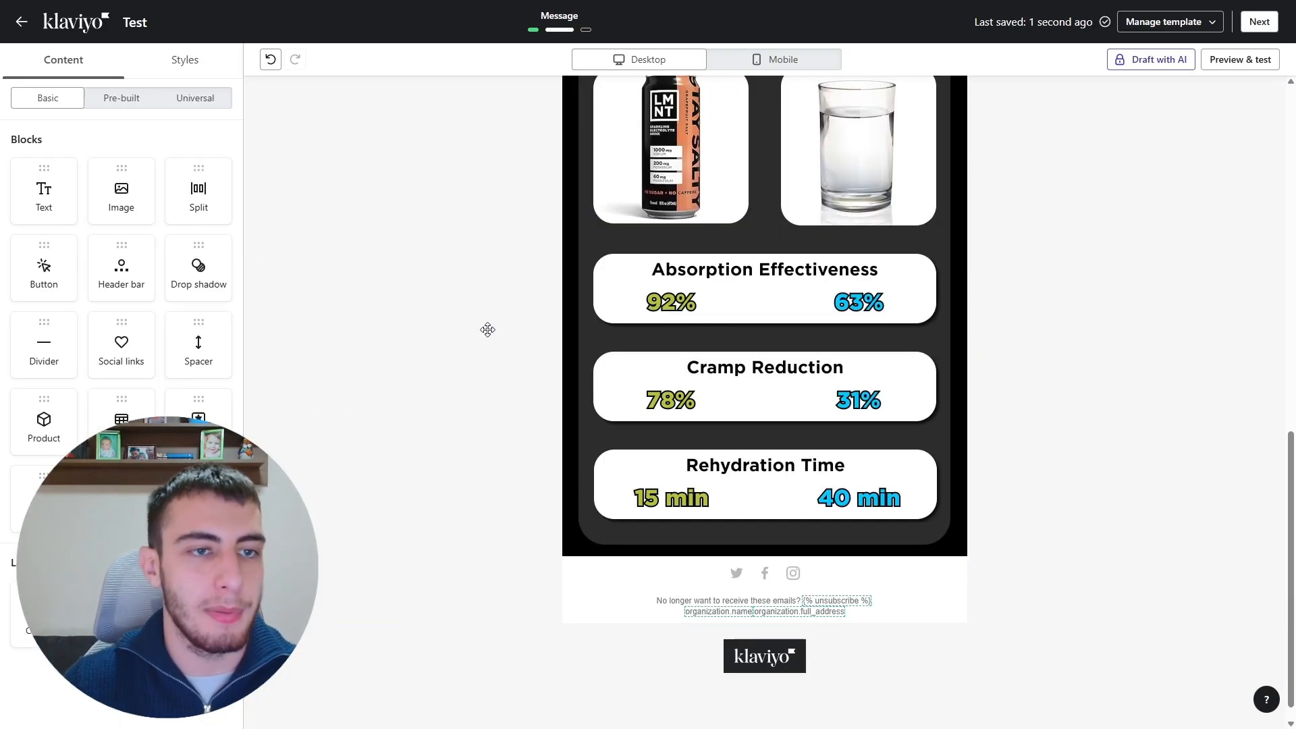
Step: Add a table block below the comparison image with three columns, all holding image cells
scroll(398, 322, "down", 1)
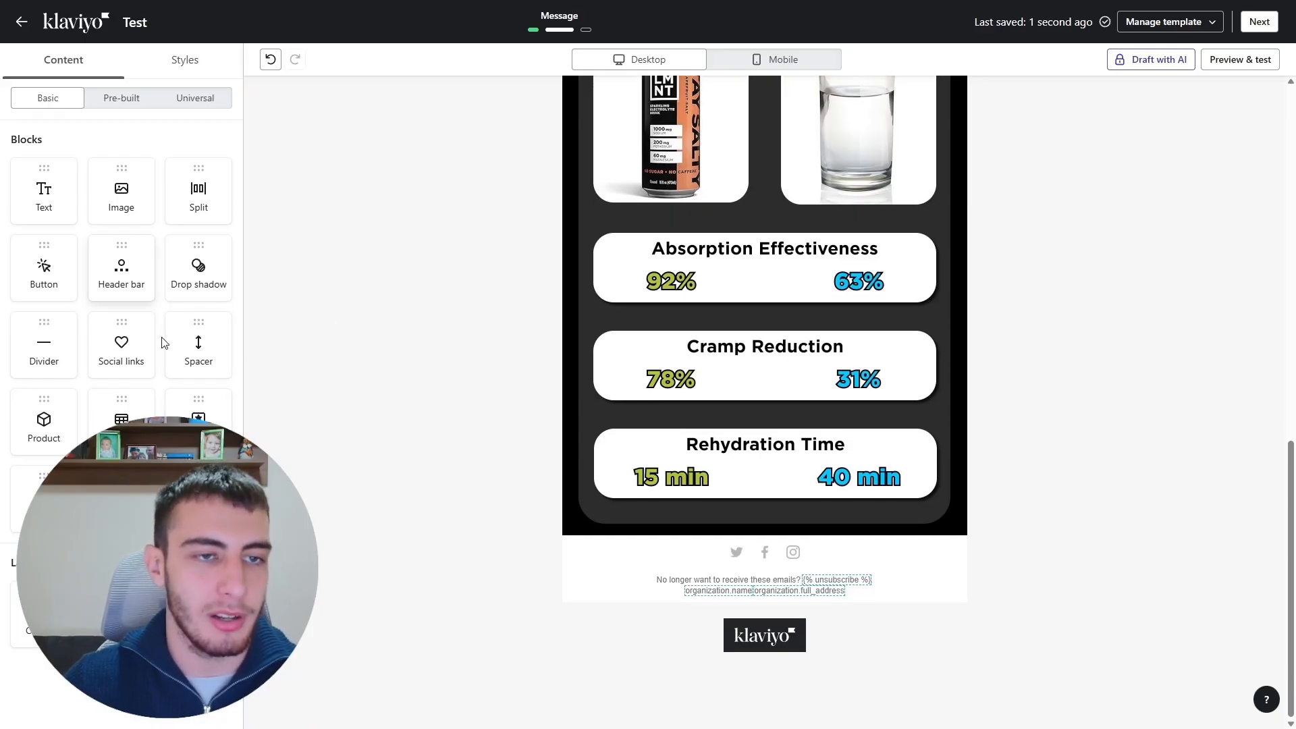
left_click_drag(121, 418, 765, 574)
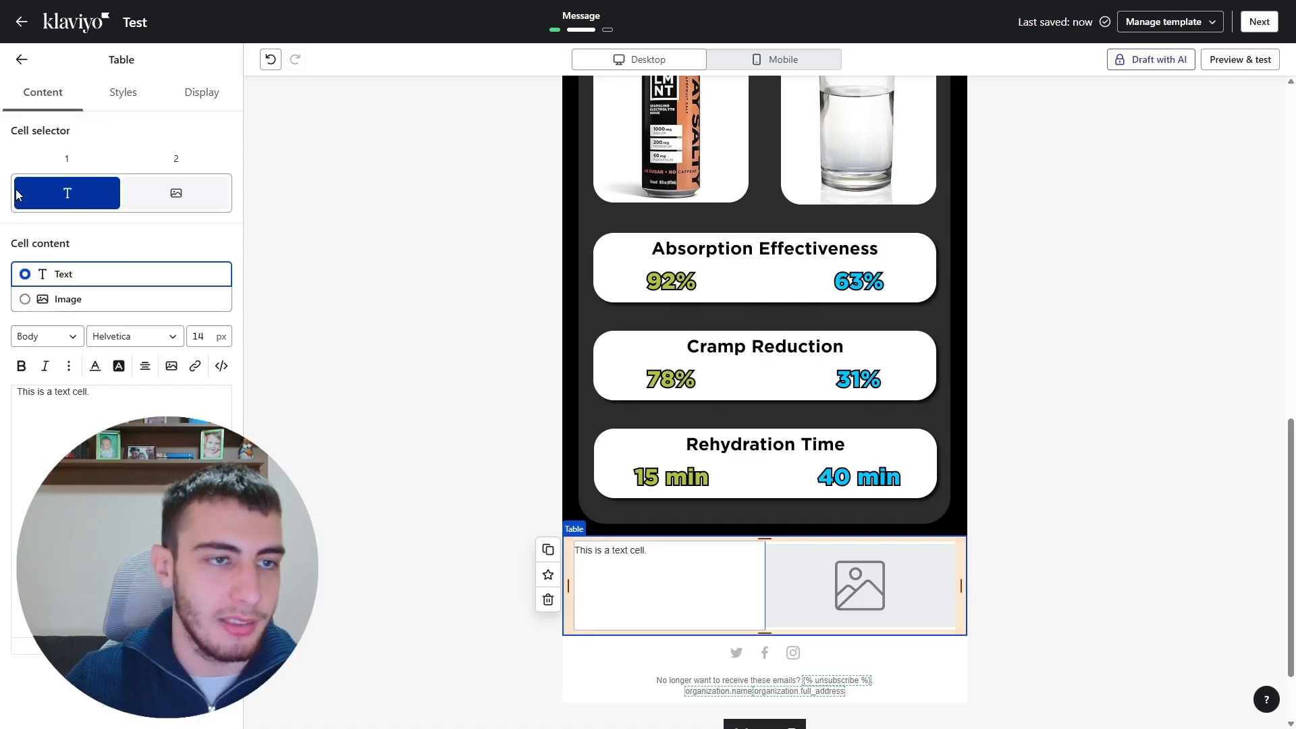
left_click(69, 299)
left_click(128, 98)
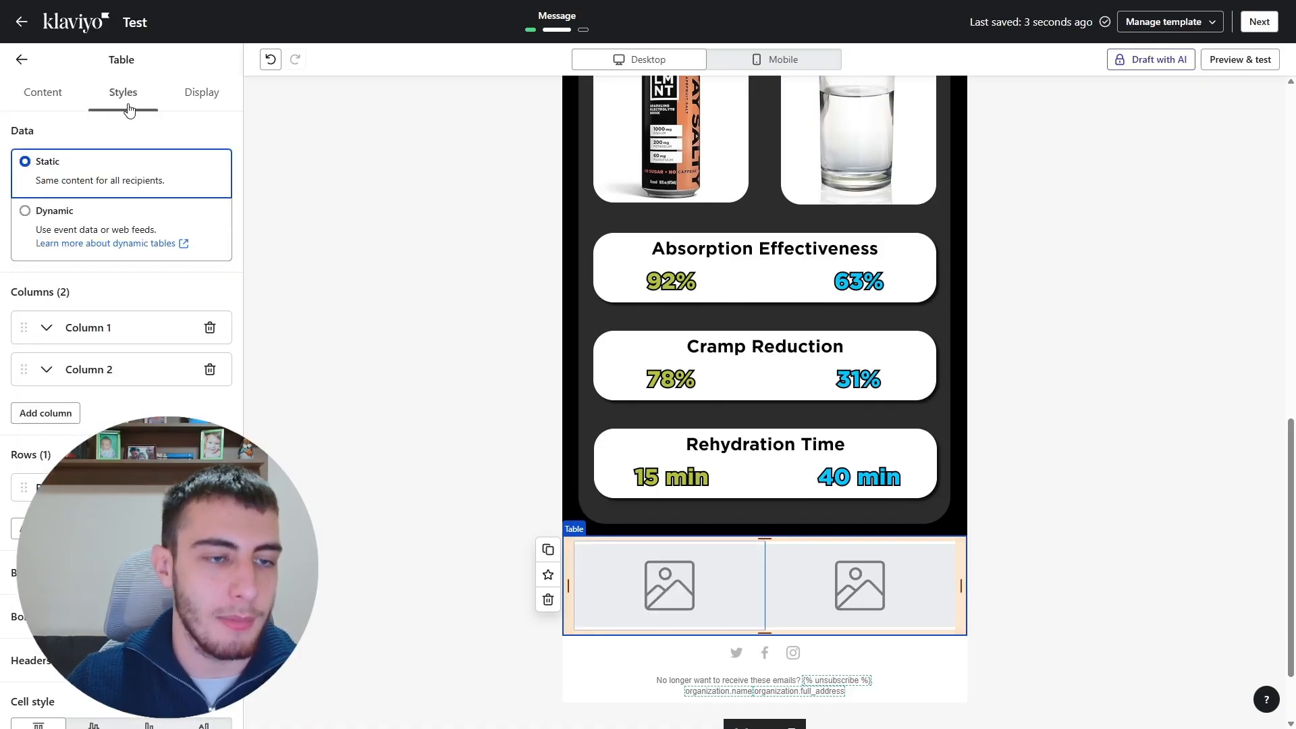
scroll(172, 250, "down", 2)
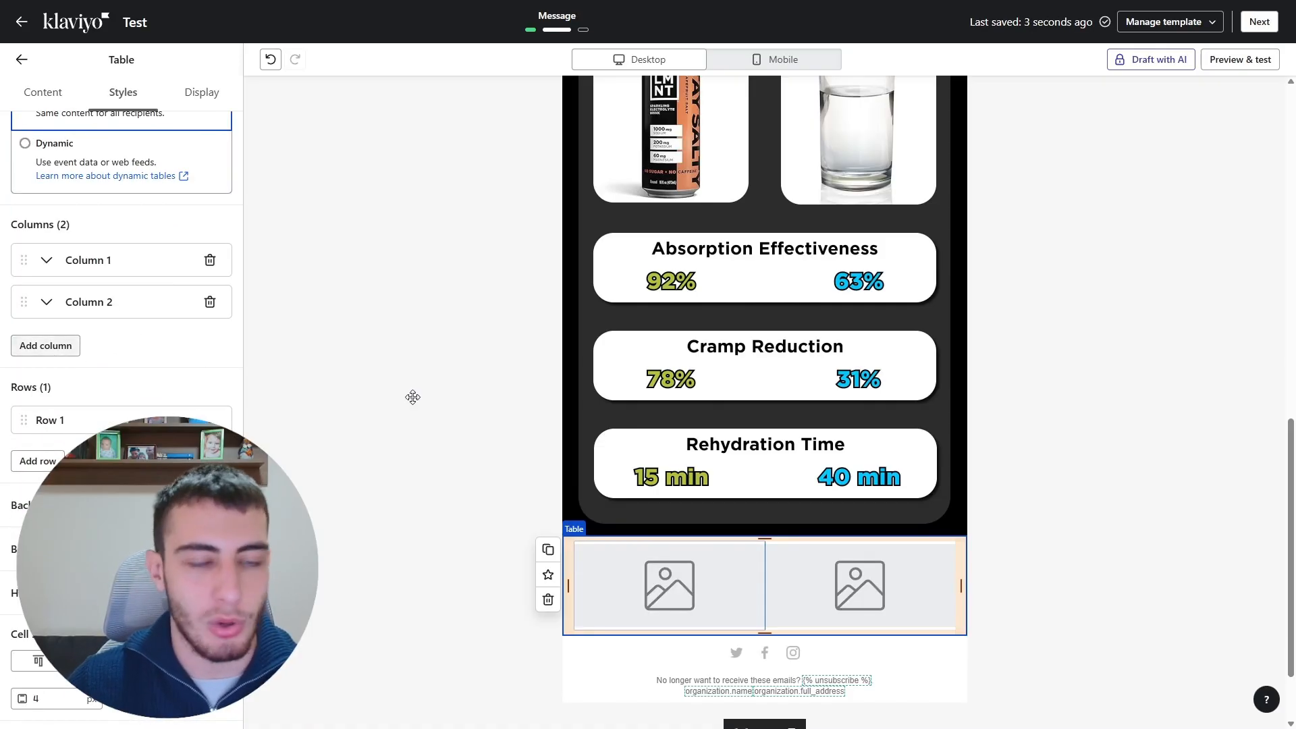
left_click(64, 347)
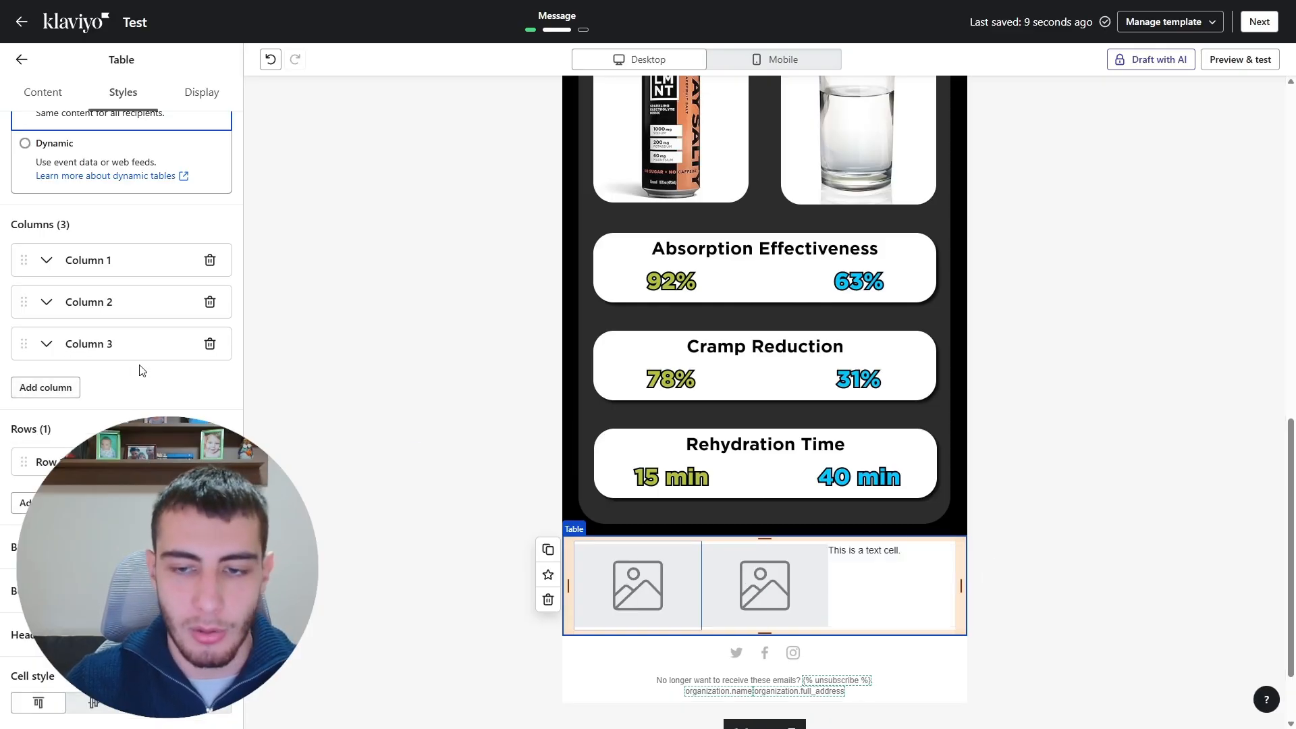
left_click(194, 193)
left_click(88, 299)
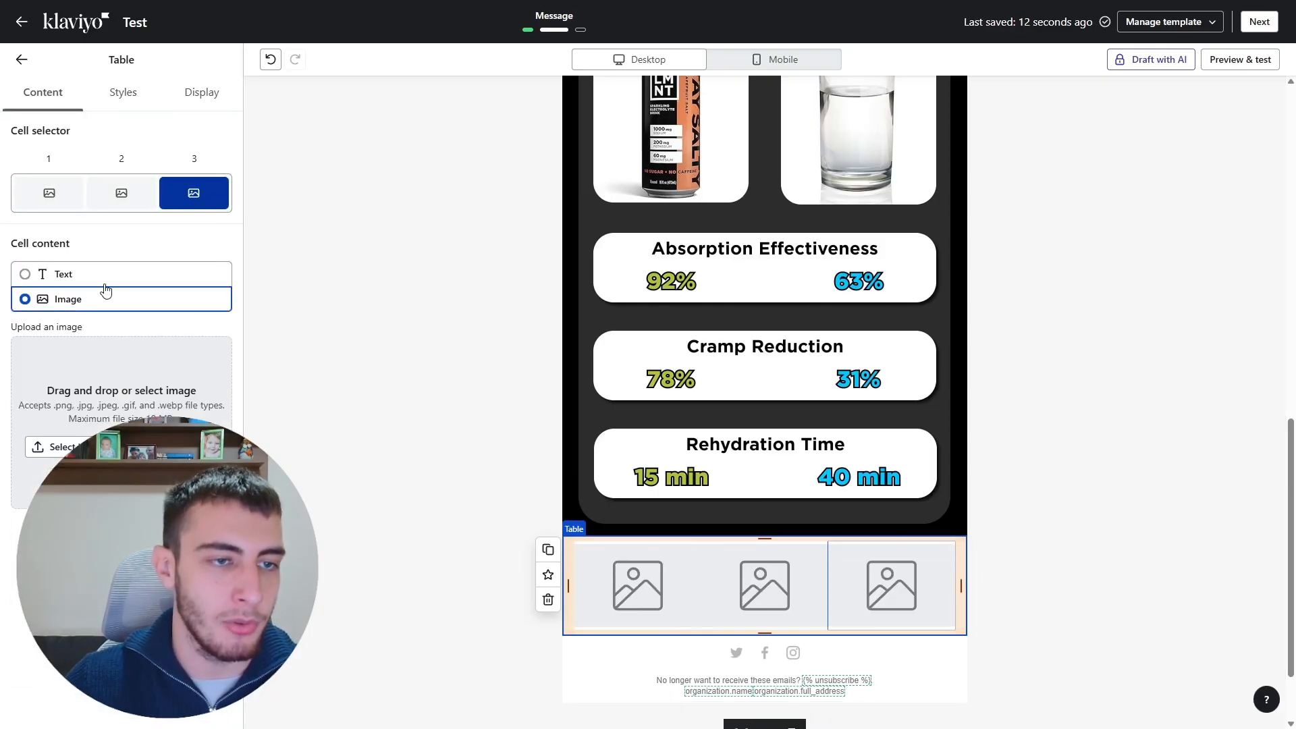
Step: Set the table's cell padding and block padding to 0 px
left_click(127, 94)
scroll(183, 244, "down", 4)
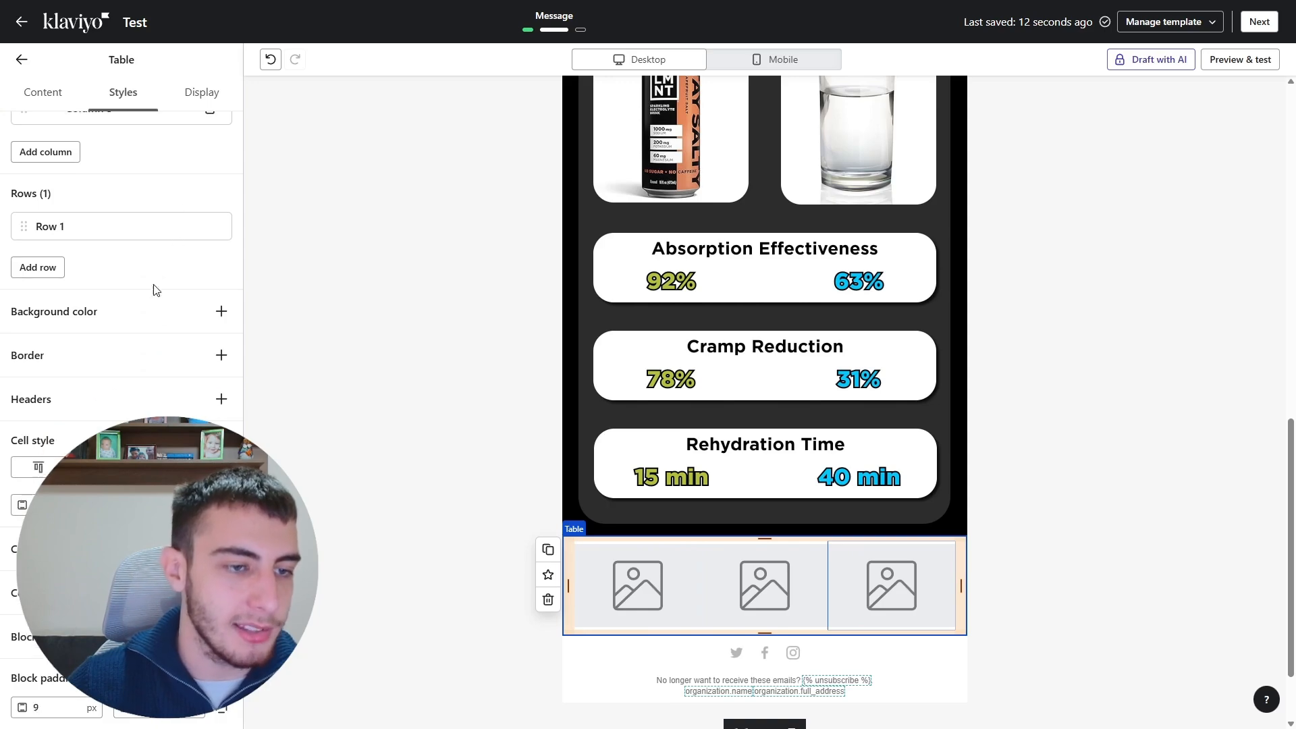
left_click_drag(42, 507, 6, 518)
type("0")
left_click_drag(143, 710, 7, 712)
type("00")
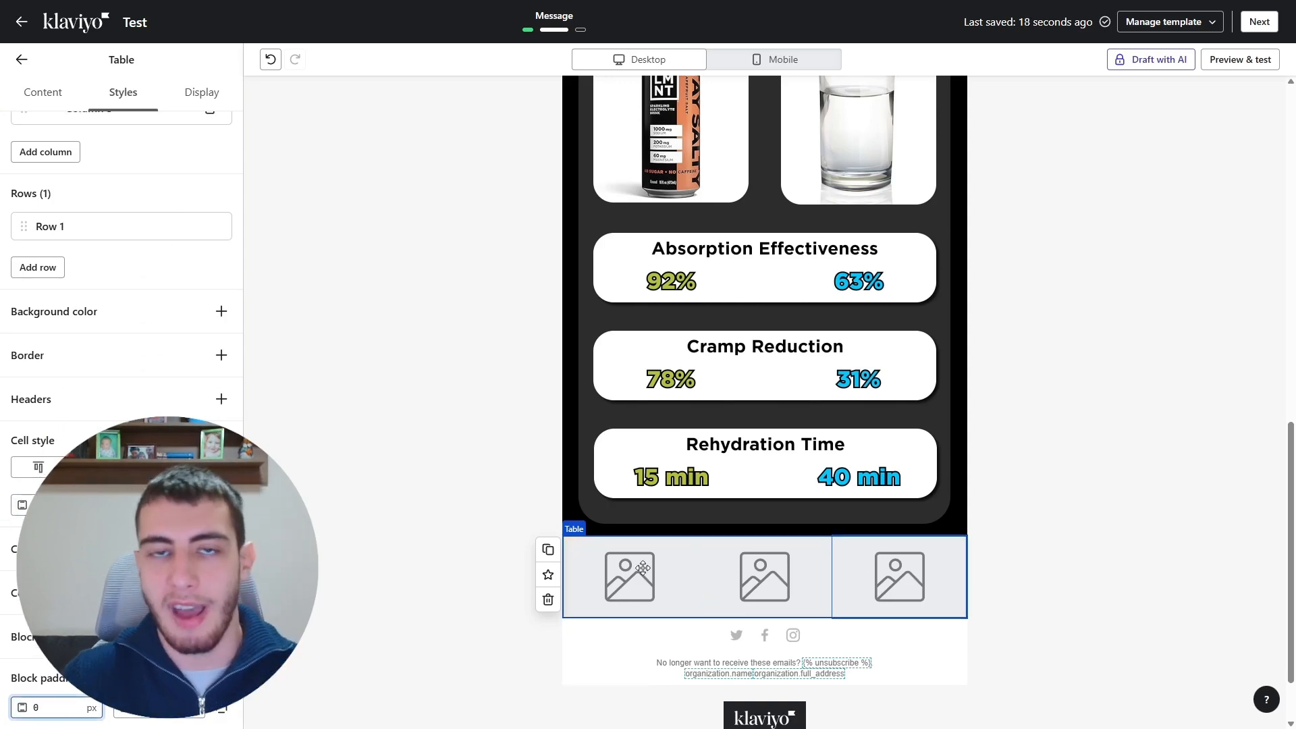
Step: Upload the Citrus Salt slice, Slice 3.1, into the table's first cell and fill in its link address
left_click(661, 586)
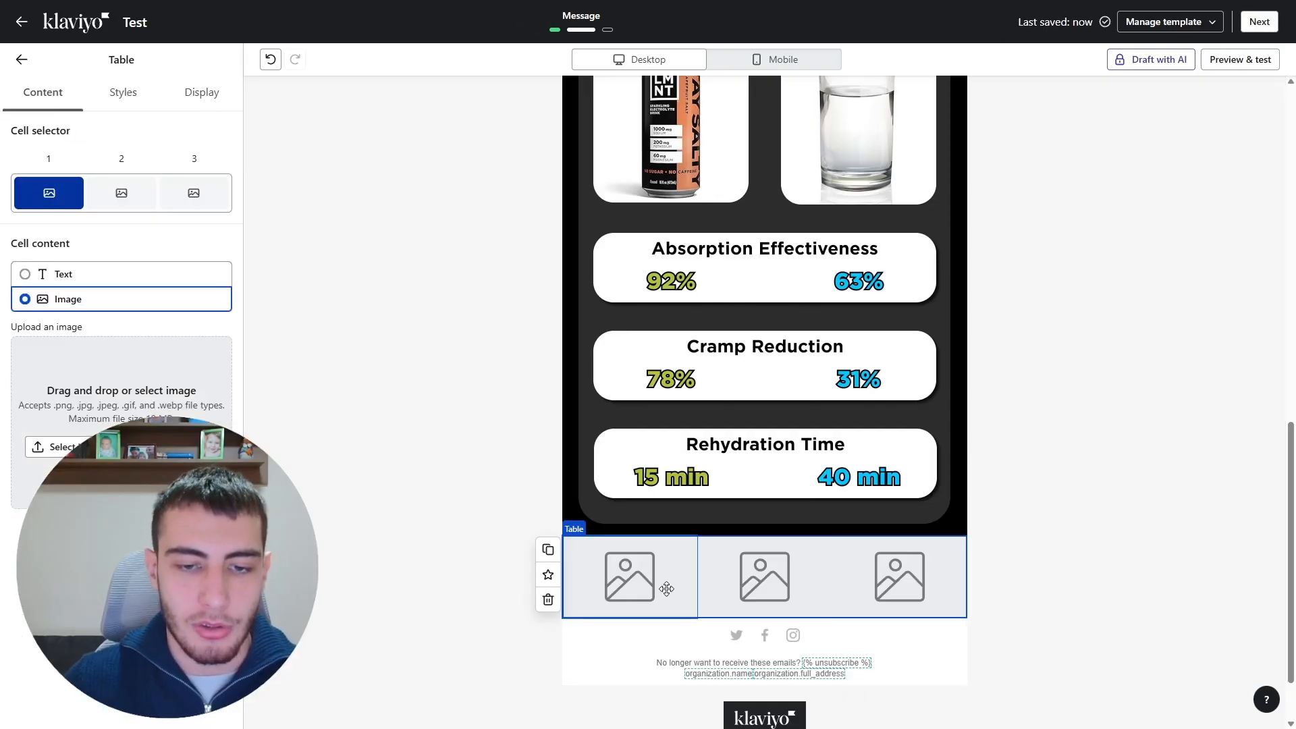
left_click(178, 408)
left_click(1252, 49)
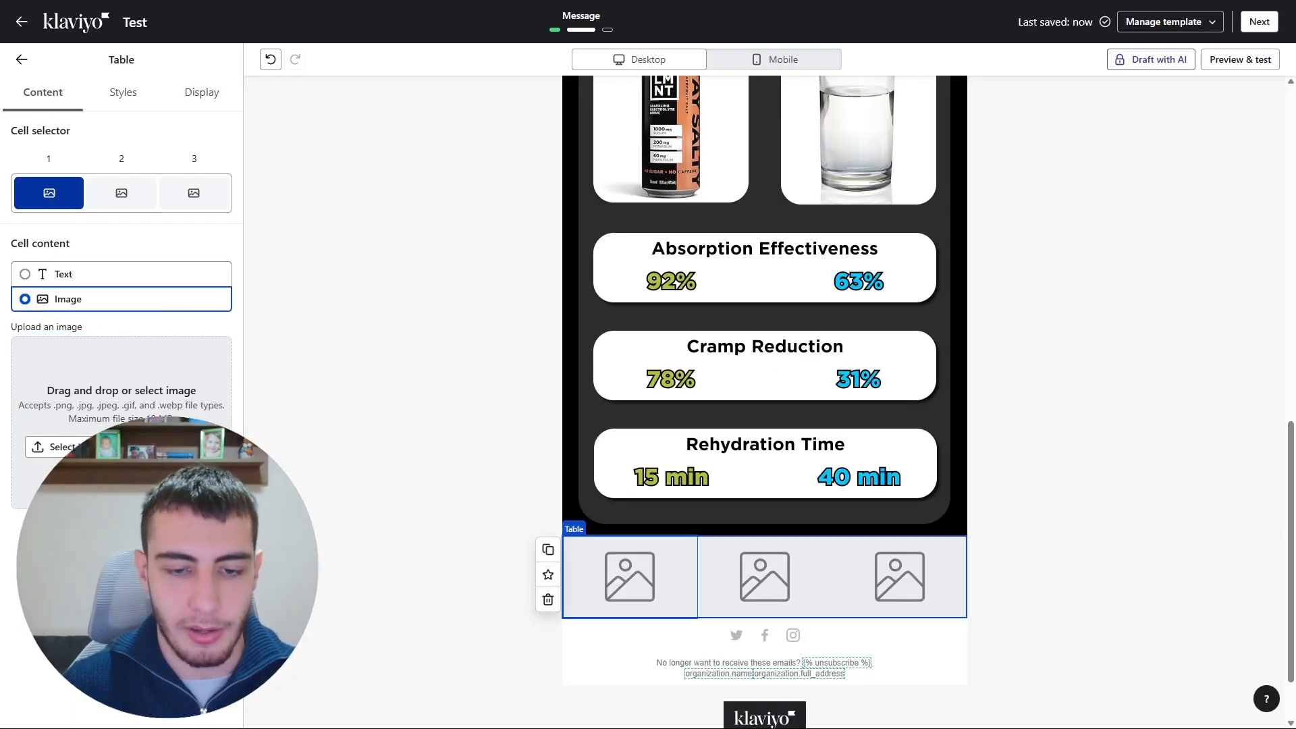
left_click_drag(2, 438, 55, 437)
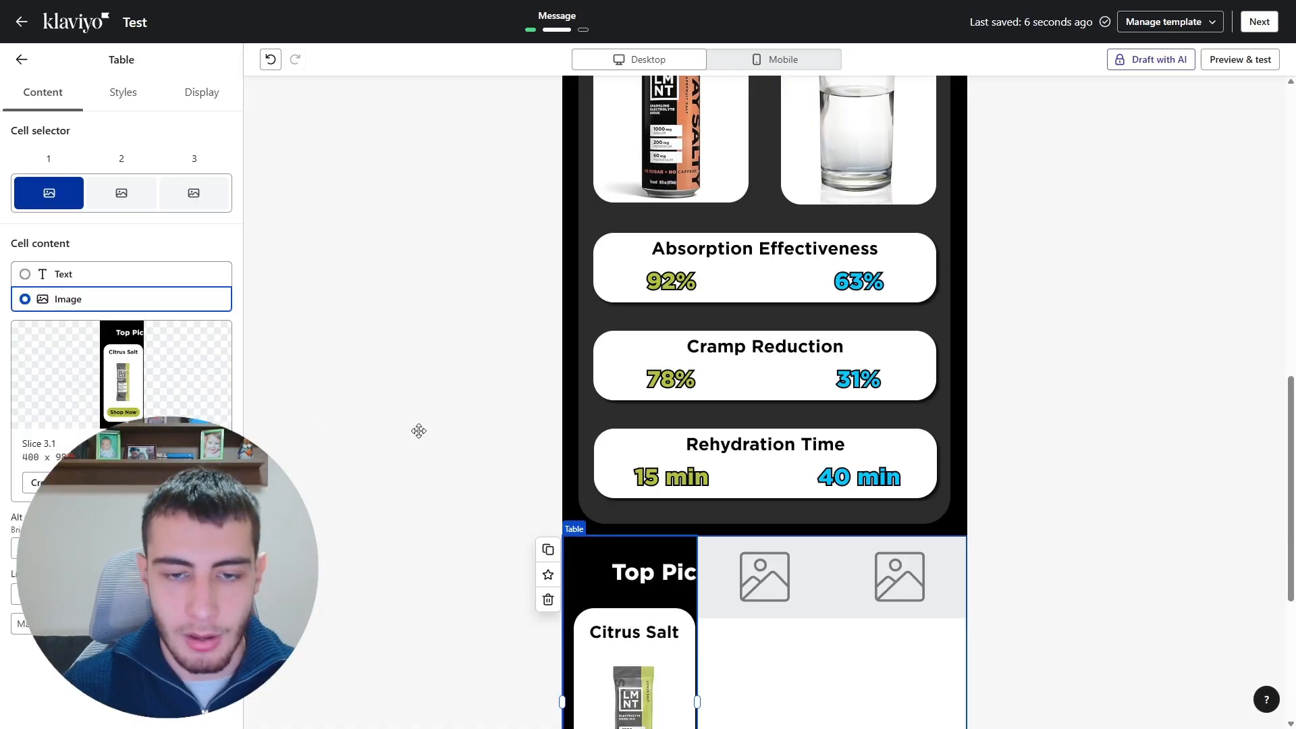
scroll(332, 445, "down", 4)
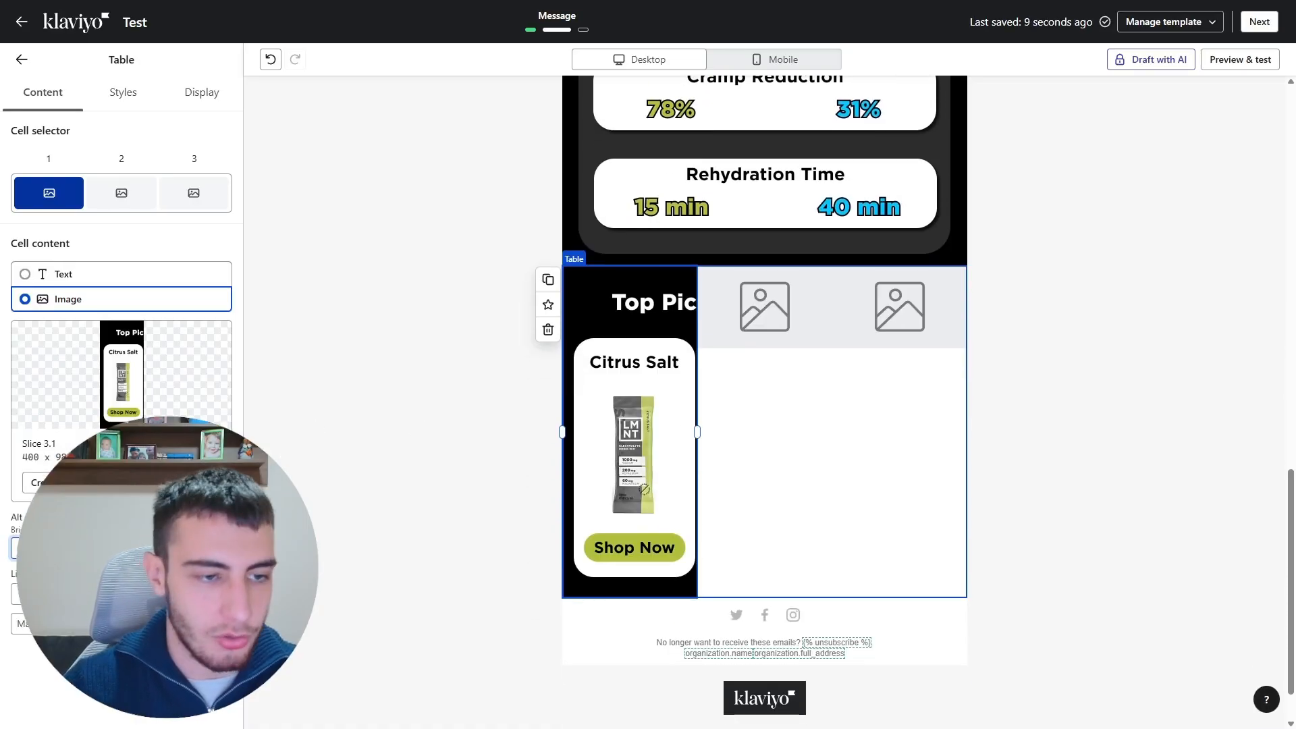
key("Tab")
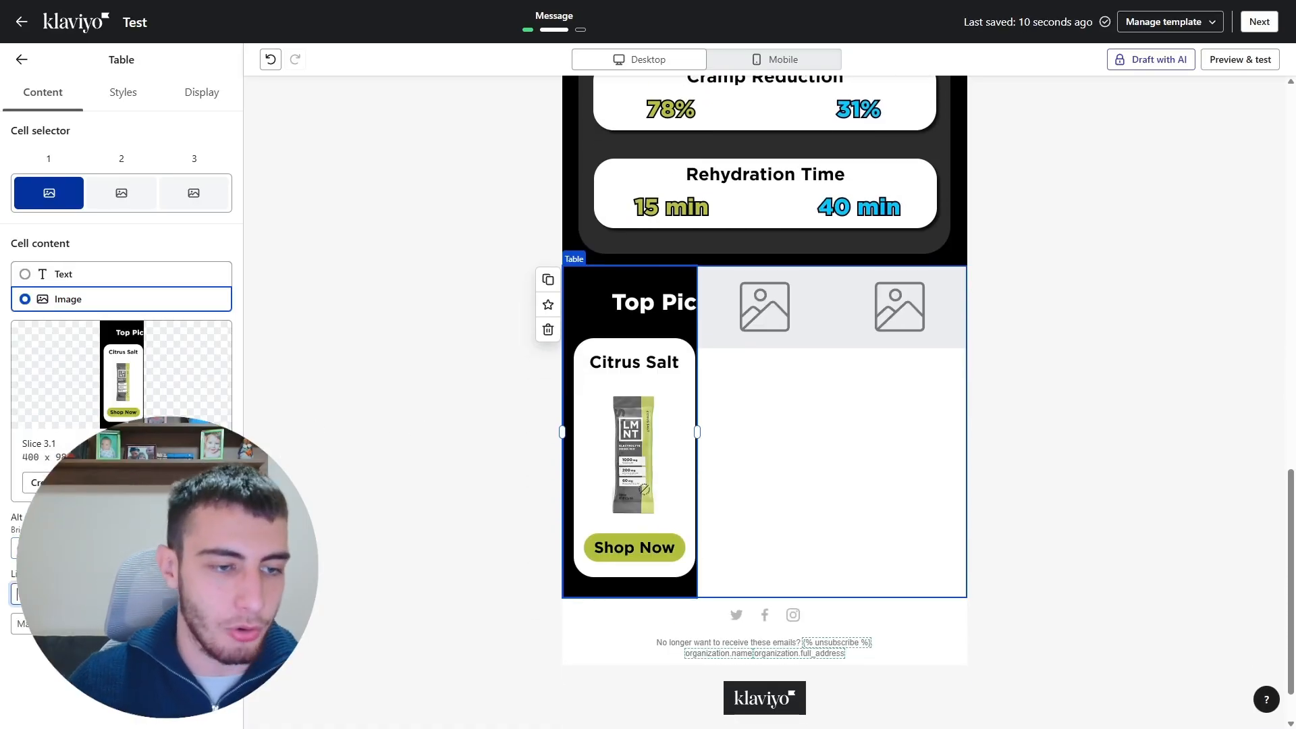
type("d")
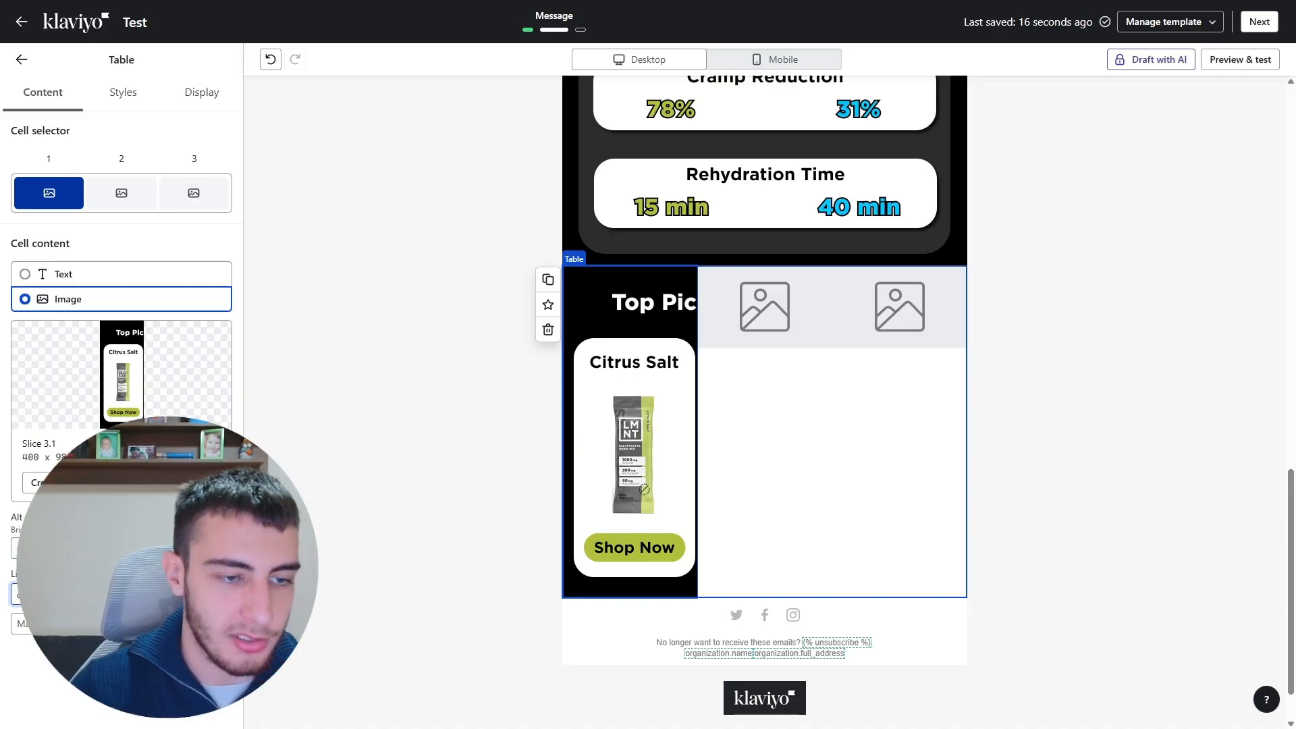
Step: Upload the Raspberry Salt slice, Slice 3.2, into the table's second cell and the Mango Chili slice, Slice 3.3, into the third
left_click(735, 479)
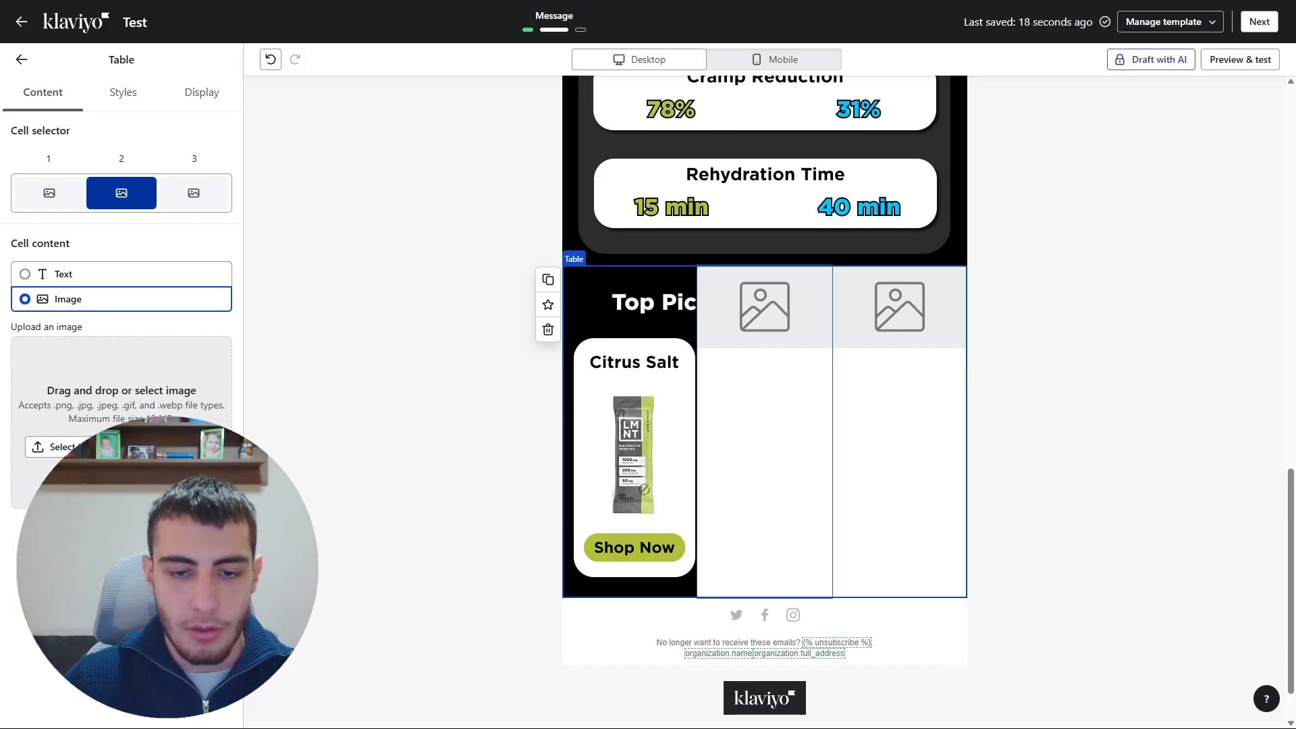
left_click_drag(2, 398, 121, 385)
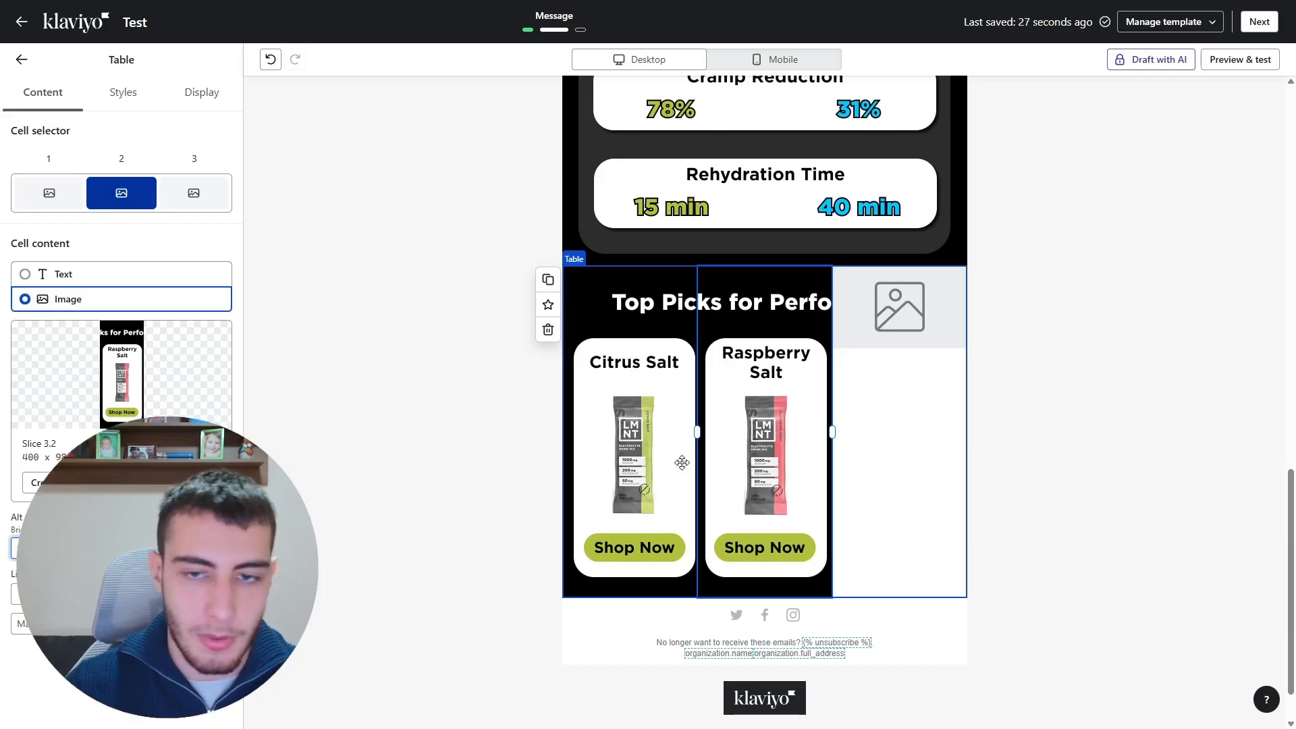
left_click(927, 461)
left_click(57, 447)
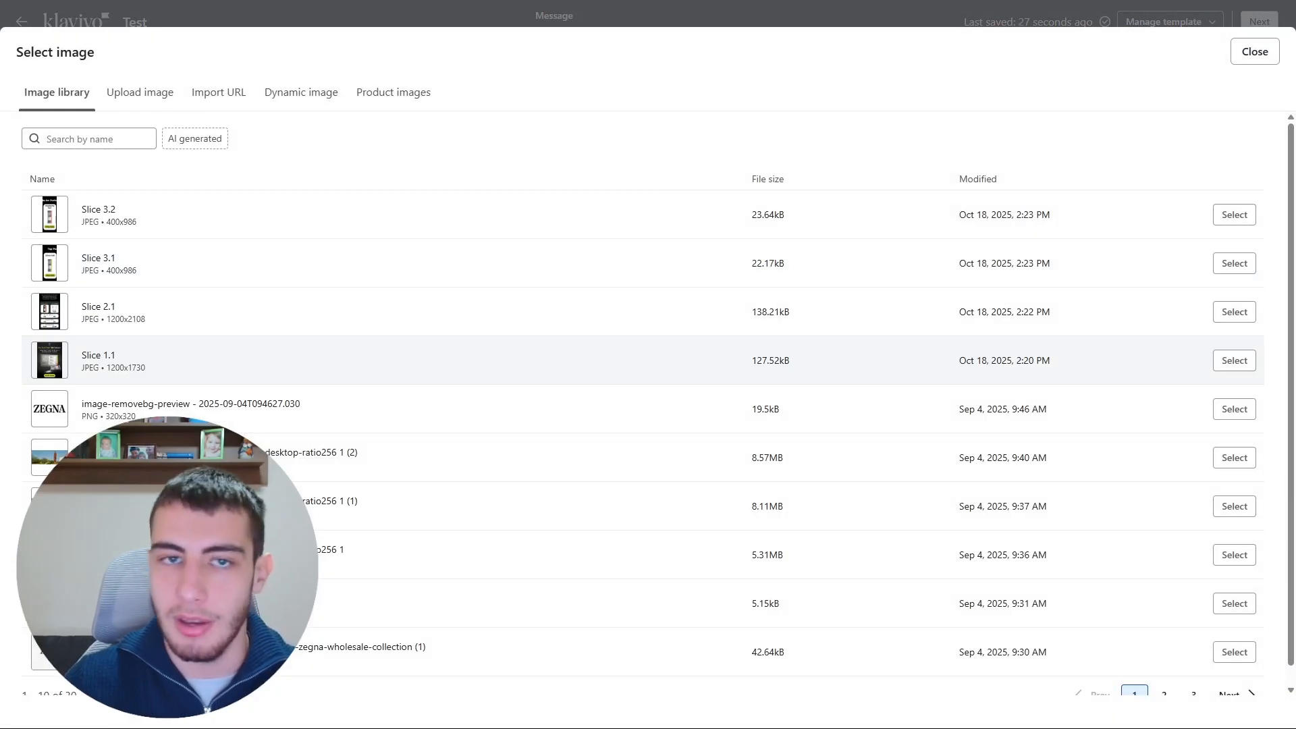
left_click(1254, 51)
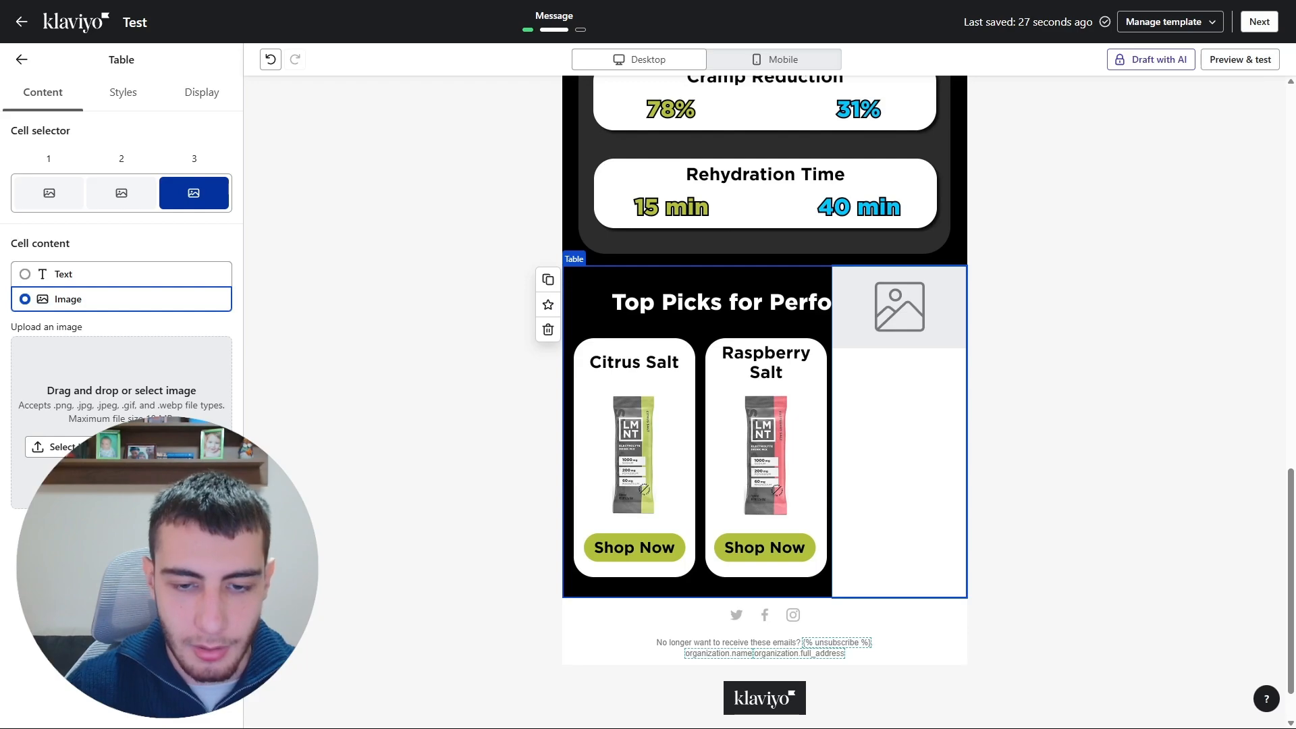
left_click_drag(121, 722, 122, 392)
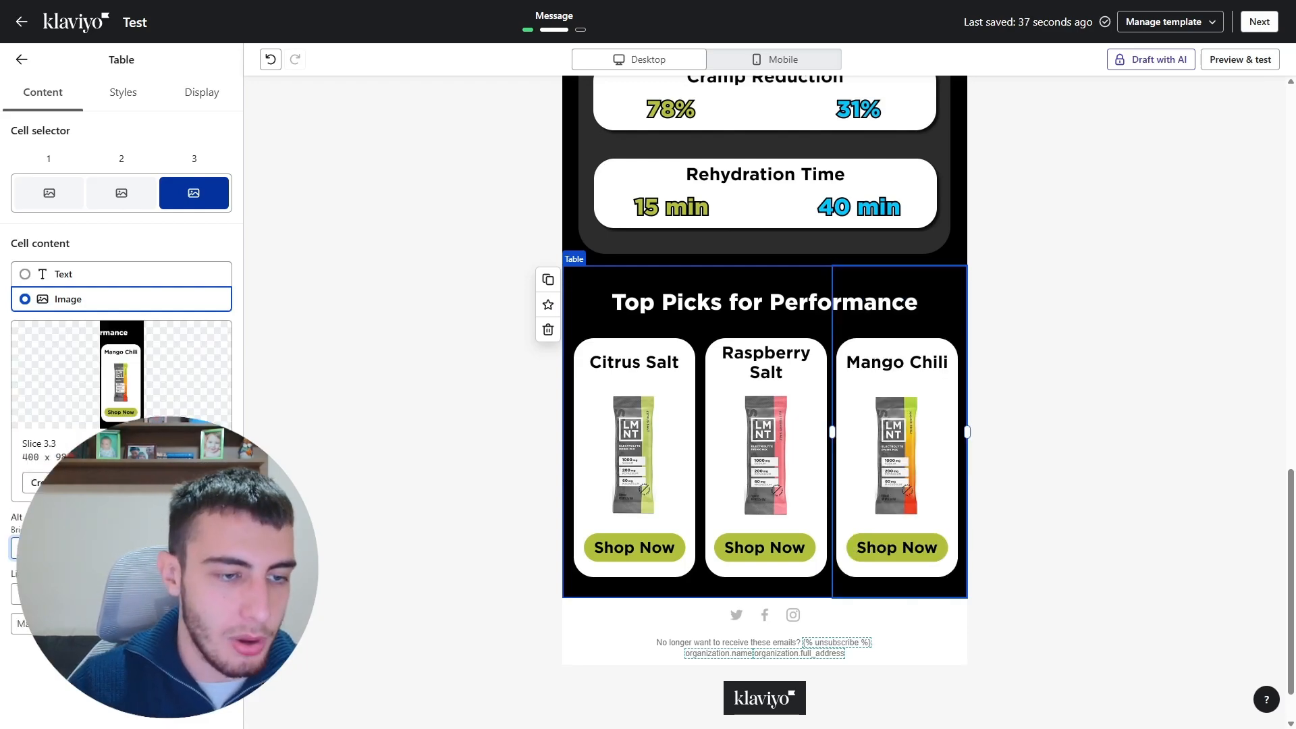
Step: Fill in the link address of the Mango Chili image in the table's third cell
left_click(121, 594)
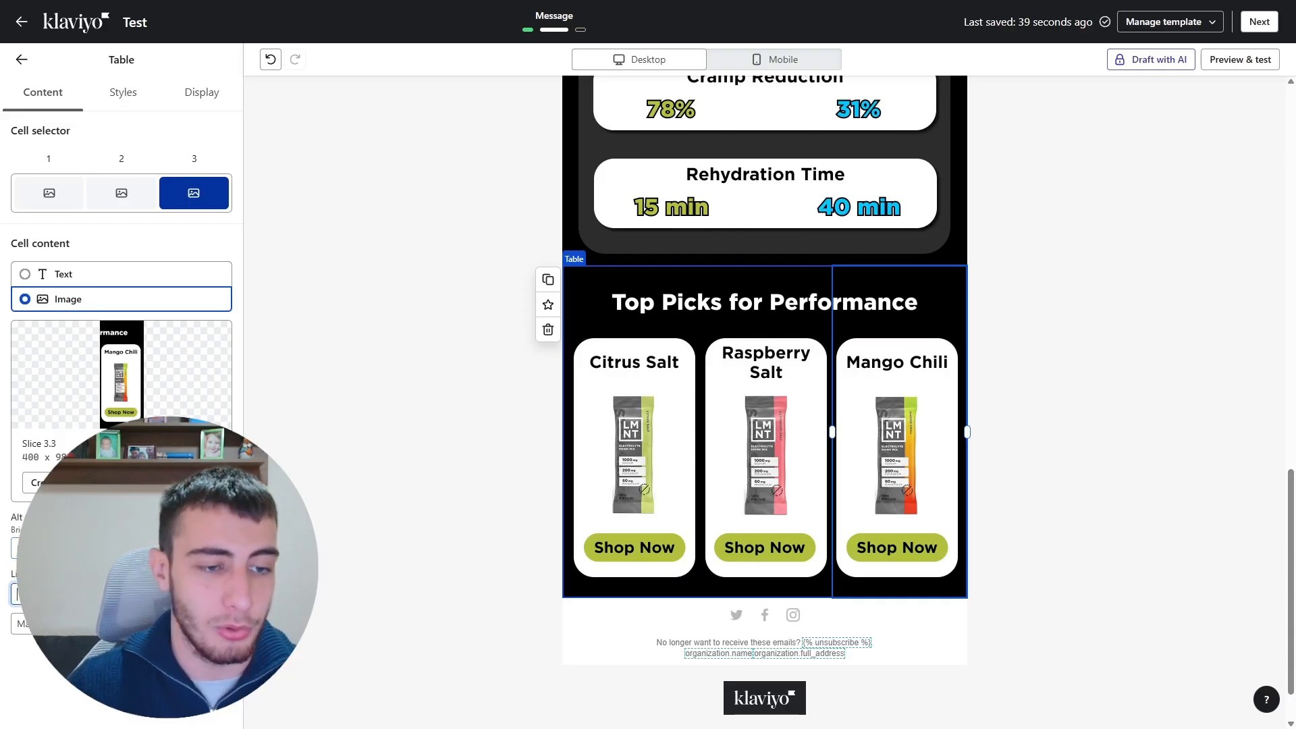
left_click(121, 548)
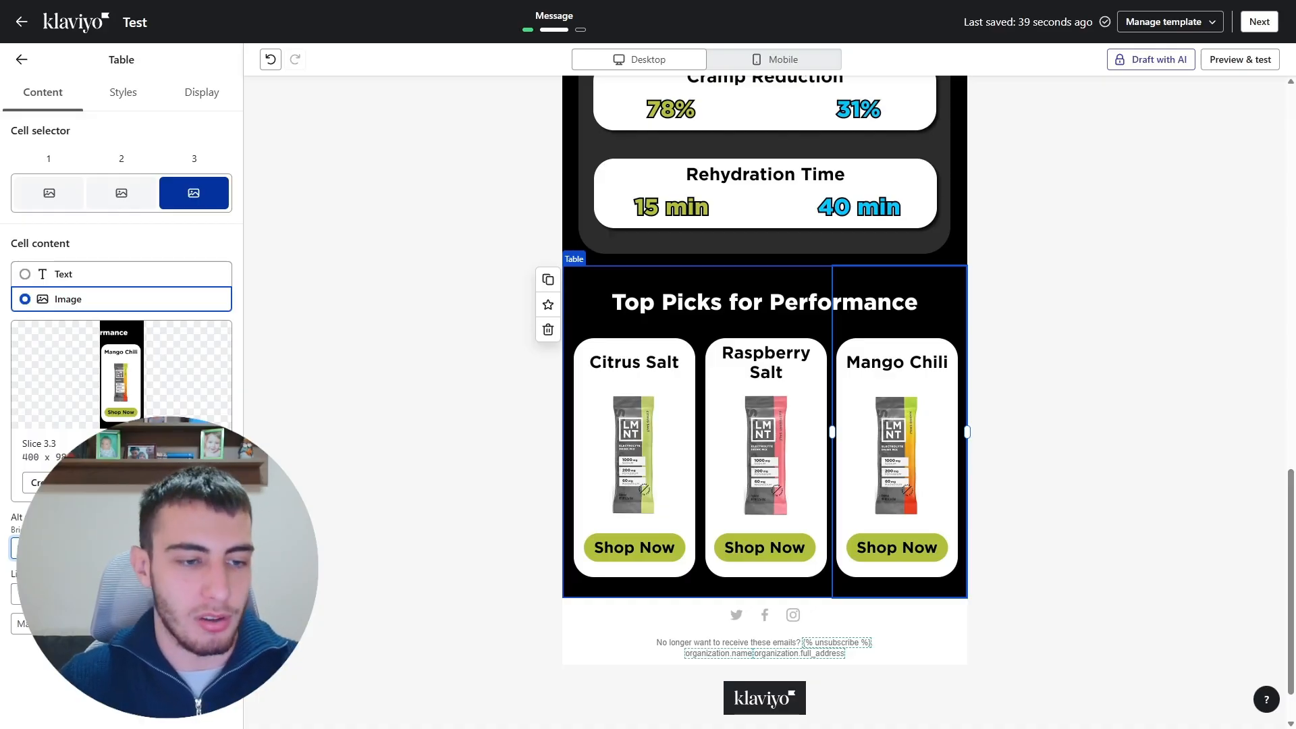
left_click(122, 594)
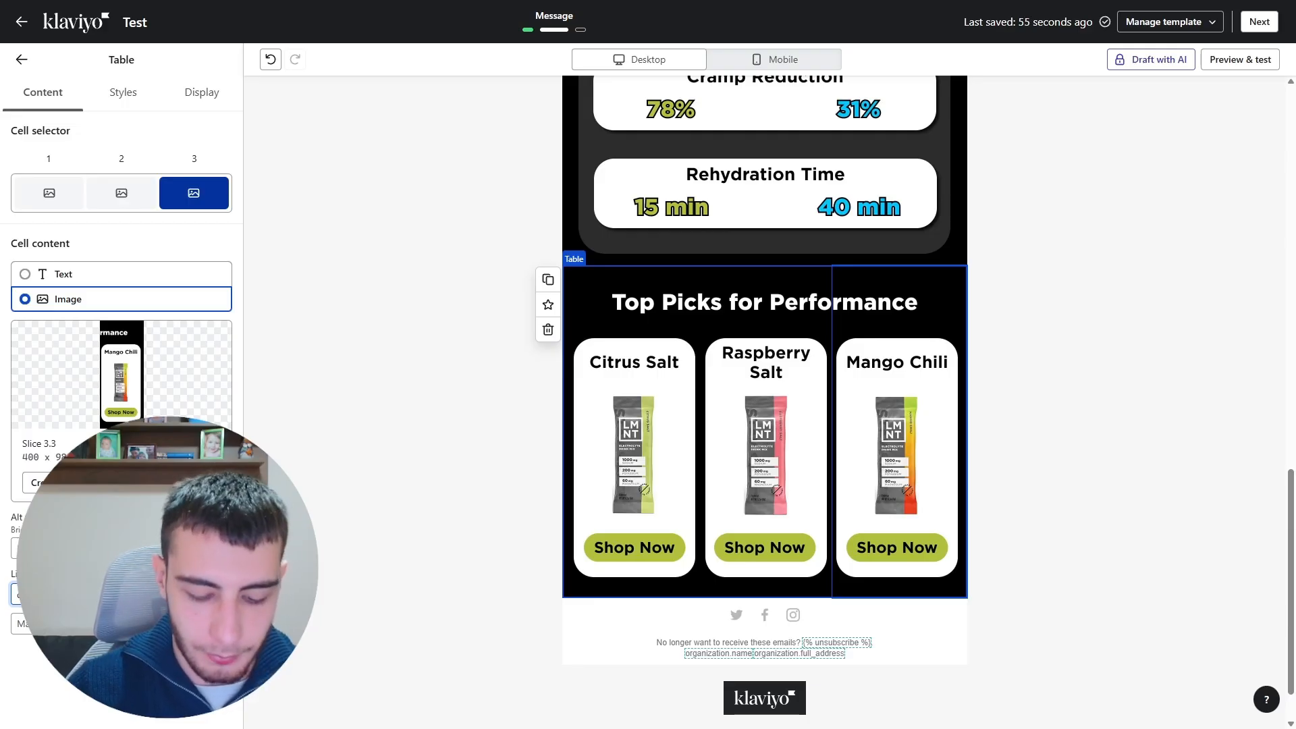
left_click(21, 59)
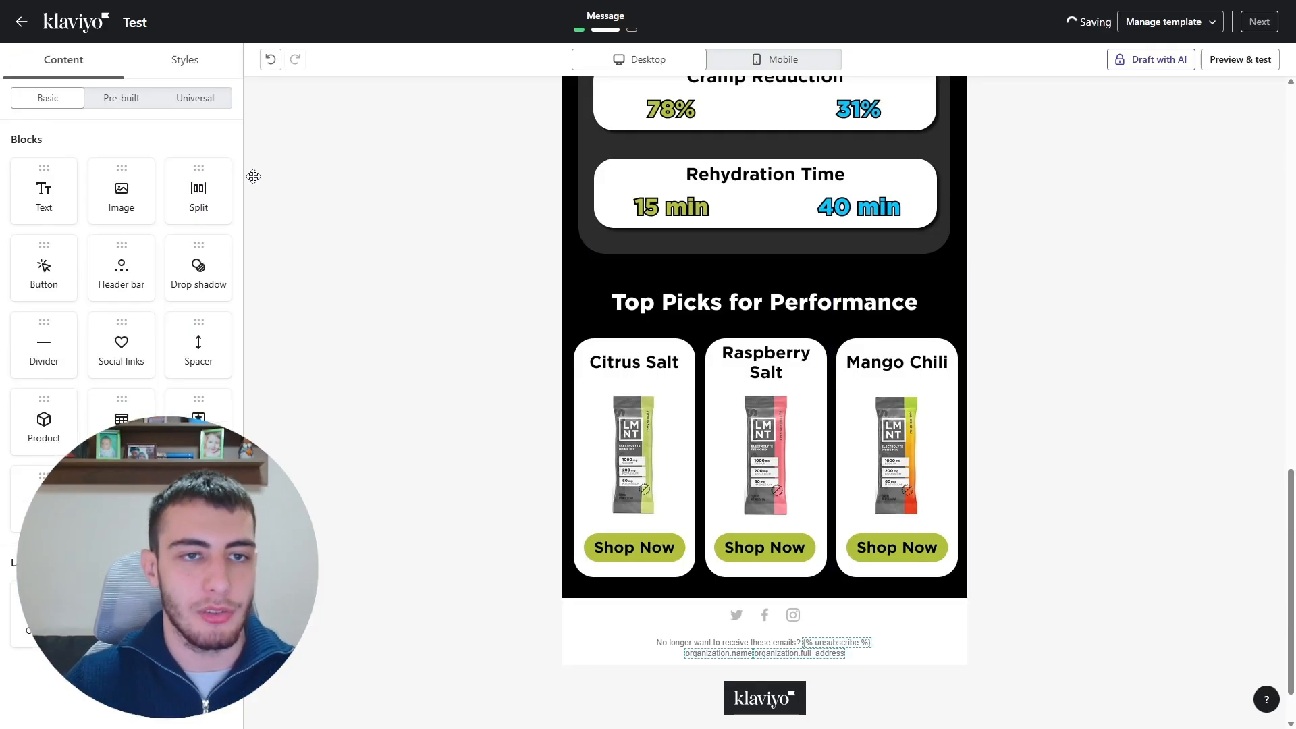
Step: Add an image block between the product table and the social links and upload the remaining 1200 x 400 slice into it
left_click_drag(200, 200, 578, 685)
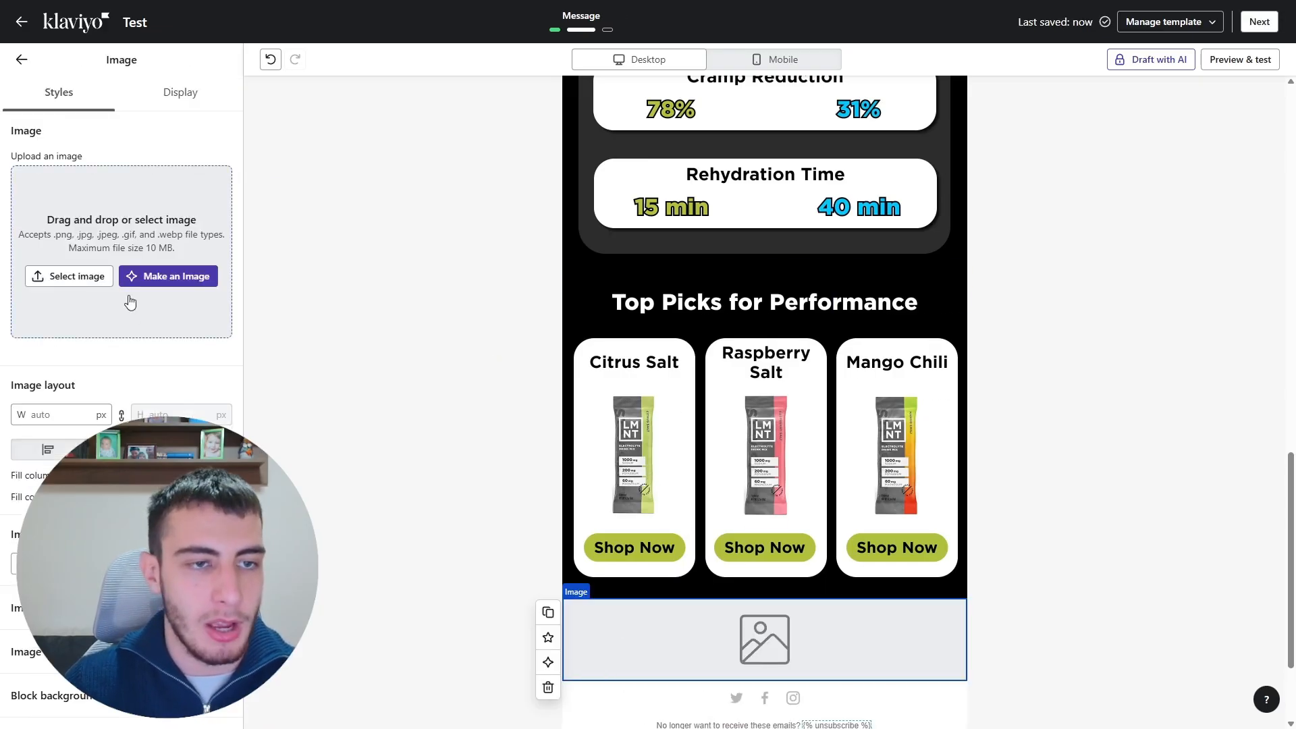
left_click(128, 298)
left_click(1253, 49)
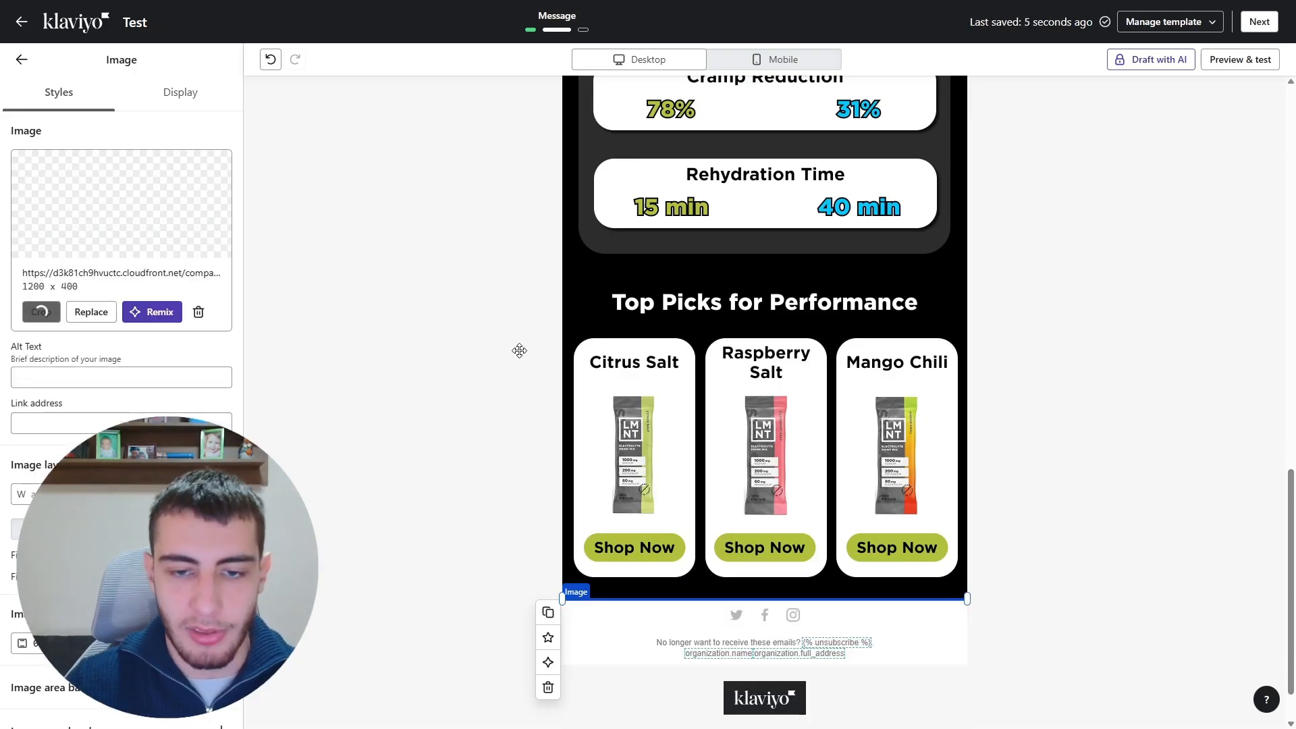
Step: Switch to the mobile view and check the layout of the assembled email from top to bottom
scroll(791, 349, "up", 16)
left_click(1105, 321)
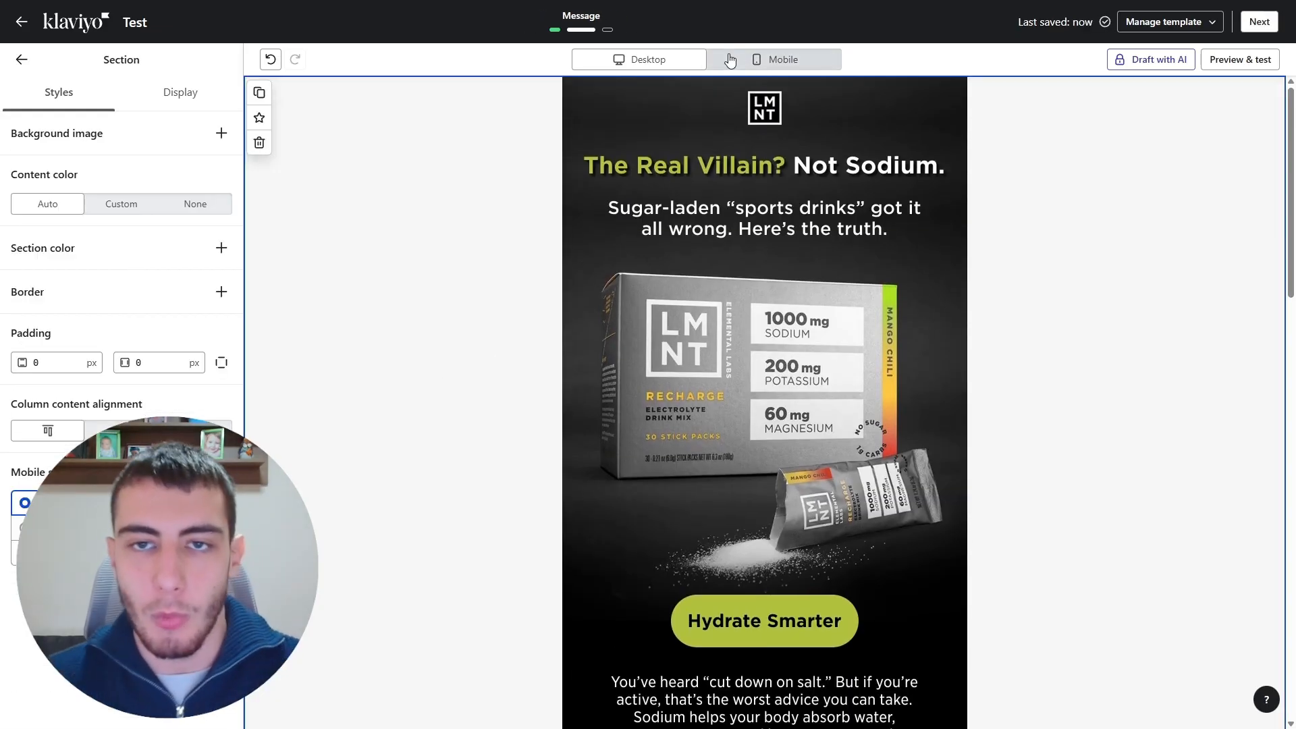
left_click(739, 64)
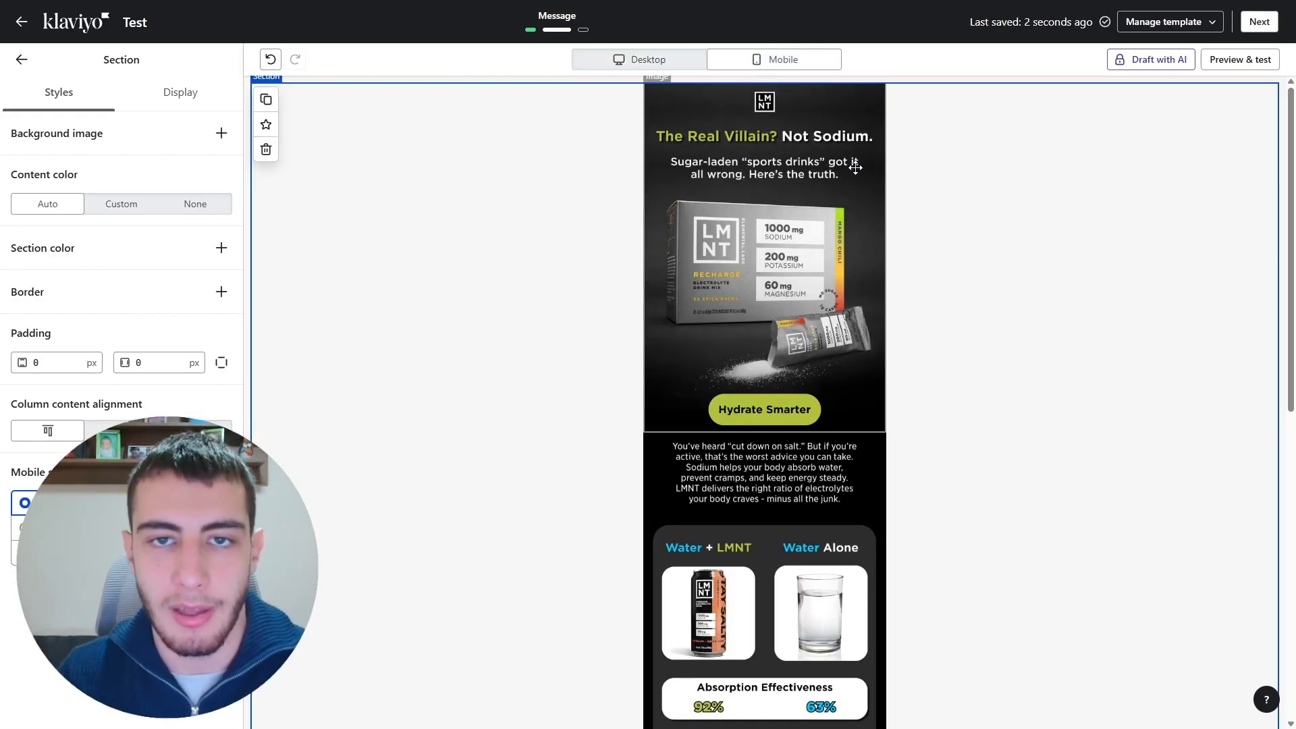
scroll(871, 169, "down", 8)
scroll(876, 169, "up", 5)
scroll(872, 182, "up", 3)
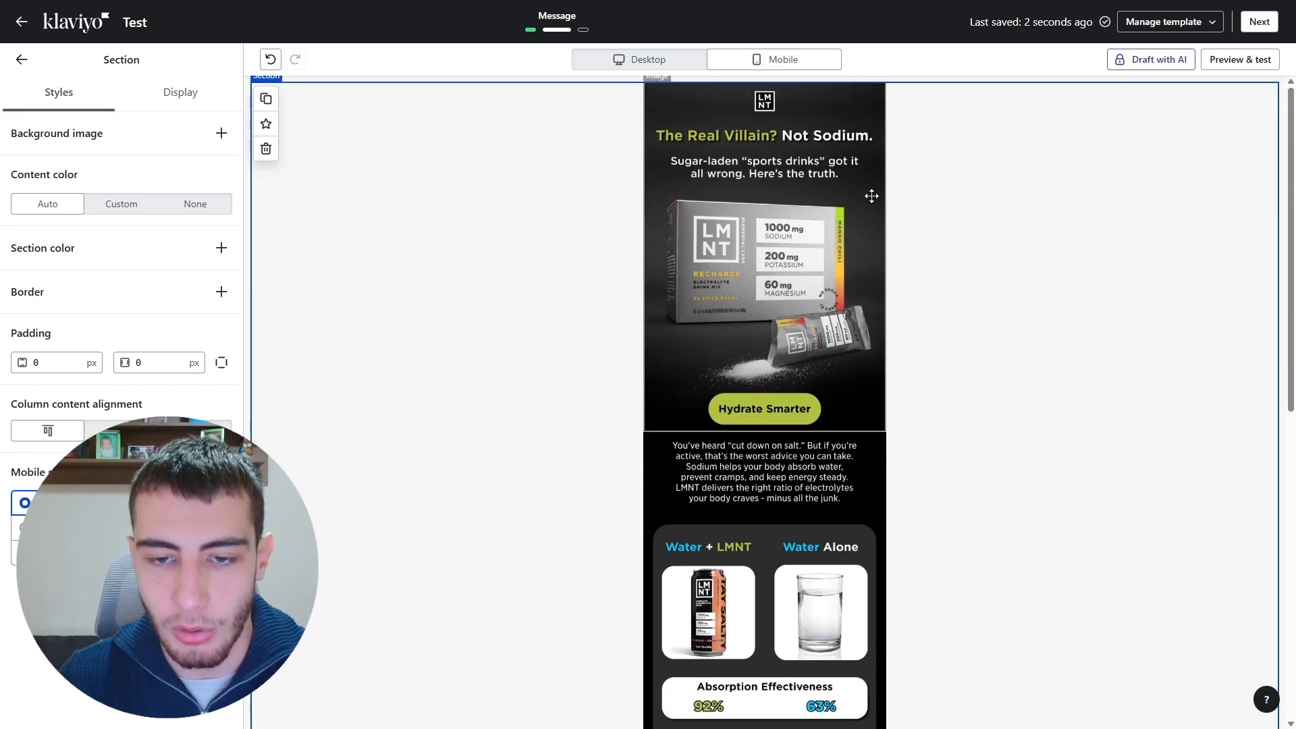
Step: Switch the email editor back to the desktop view and review the layout from the hero image down to the product table
scroll(868, 196, "down", 6)
left_click(776, 59)
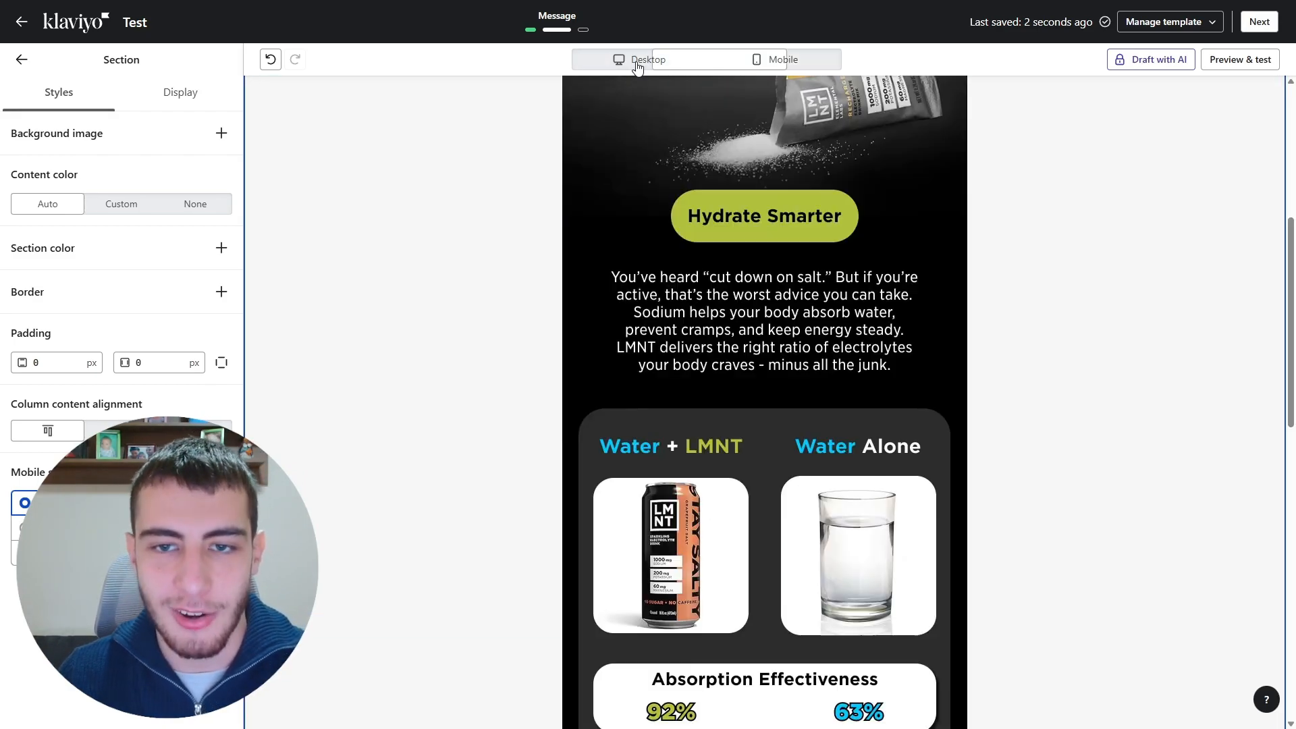
scroll(777, 224, "down", 6)
scroll(777, 225, "up", 1)
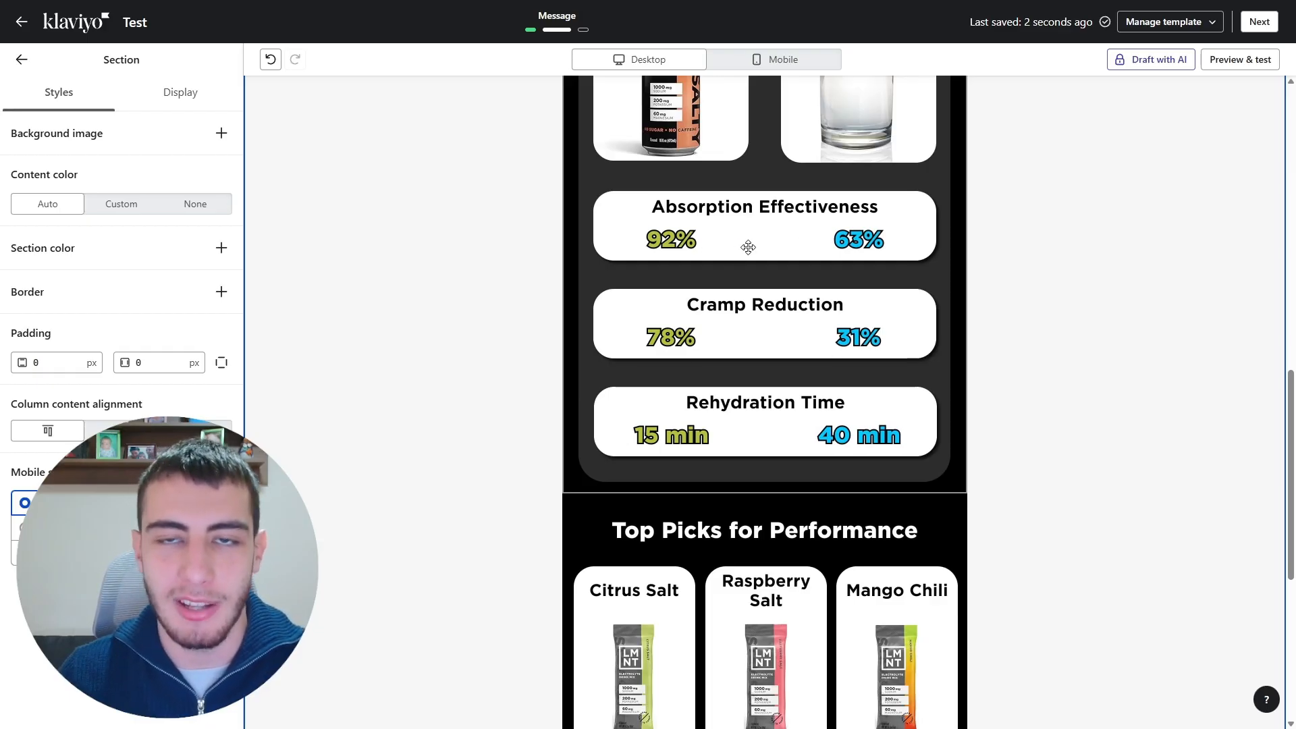
scroll(748, 247, "up", 7)
scroll(778, 280, "down", 5)
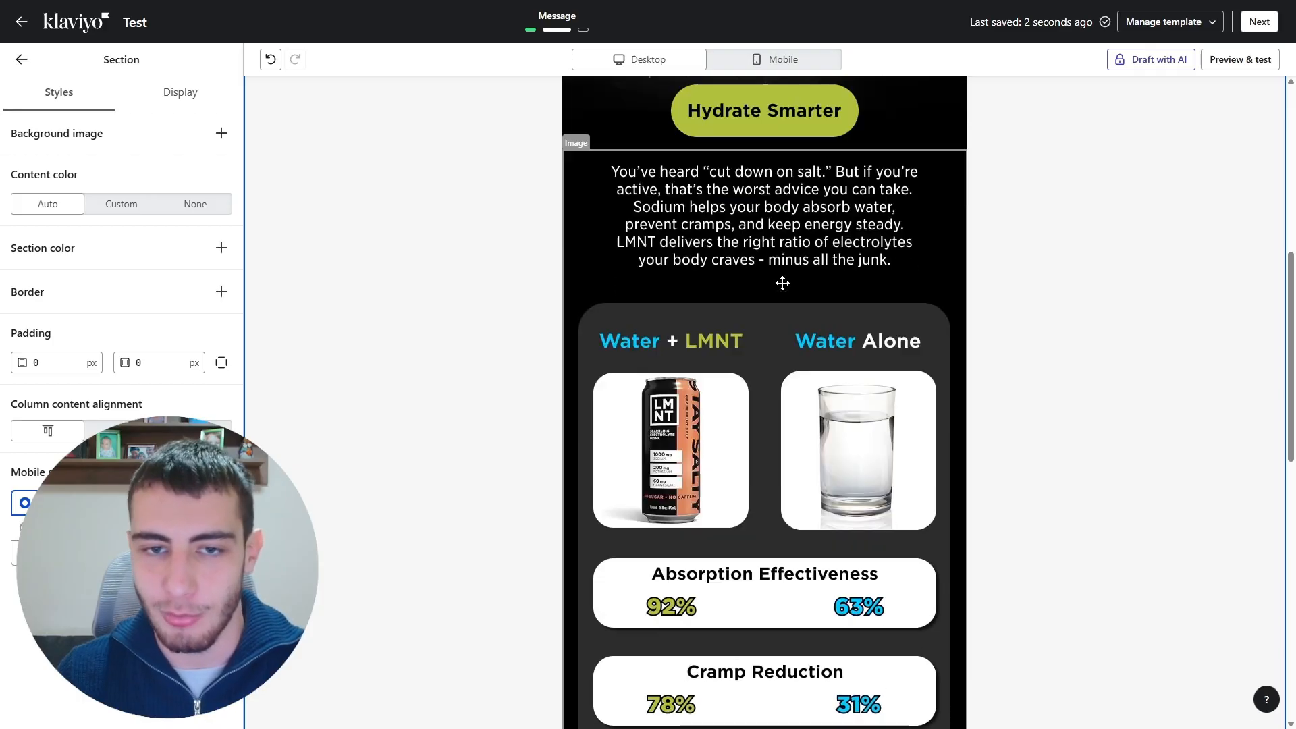
scroll(783, 282, "down", 3)
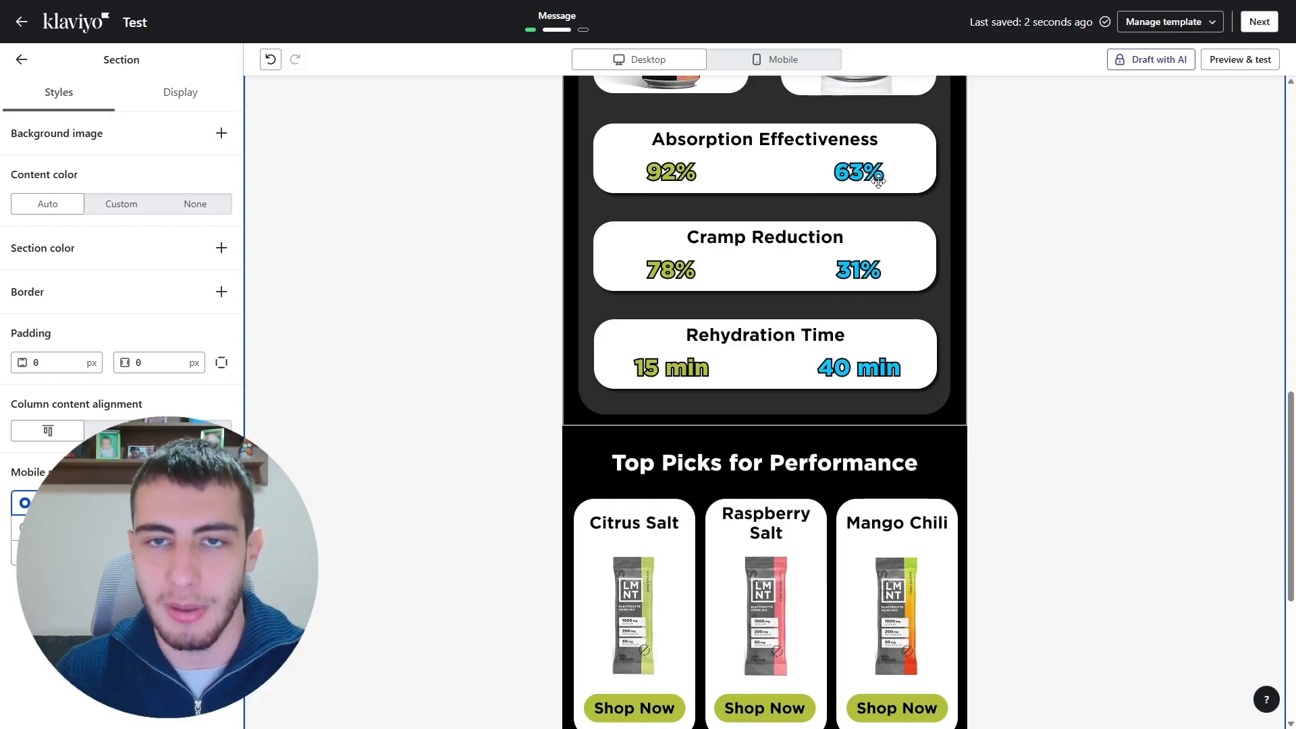
scroll(873, 169, "up", 1)
Step: Open the preview and test mode, select the test recipient's email field, and examine the email in the mobile preview
left_click(1252, 62)
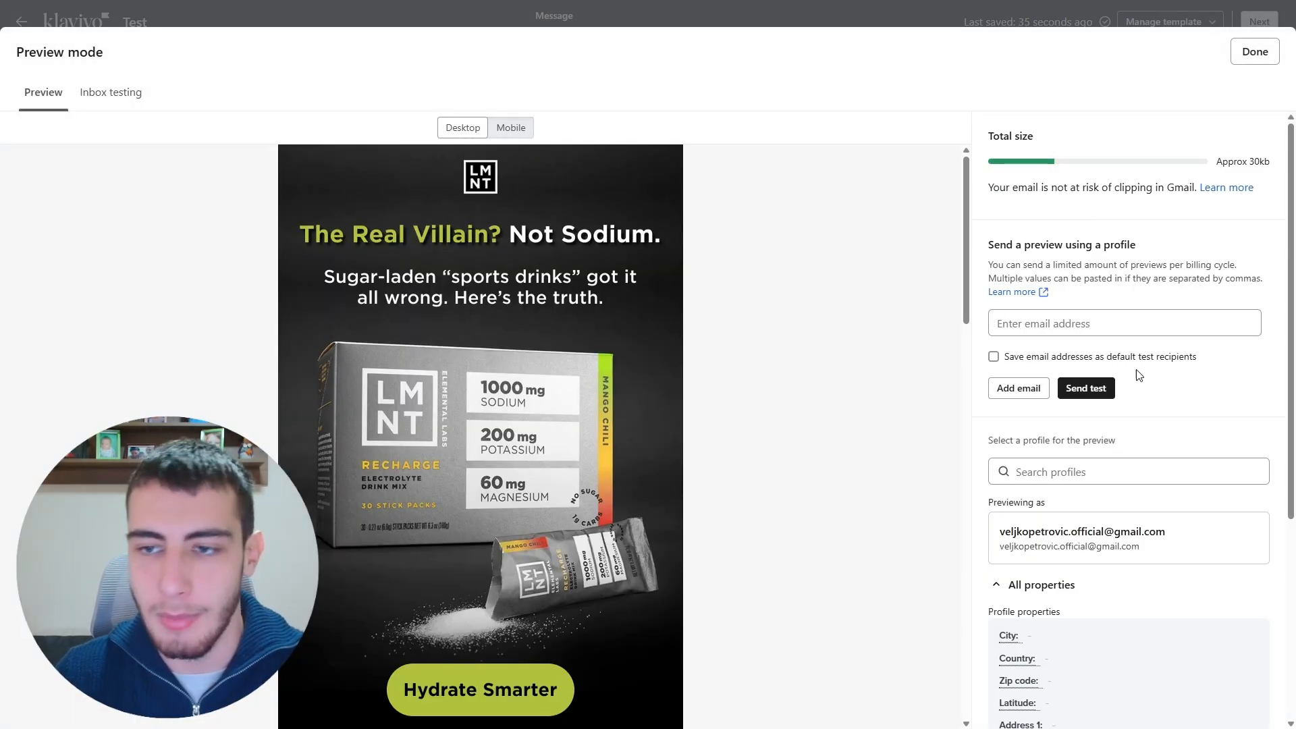
left_click(1035, 314)
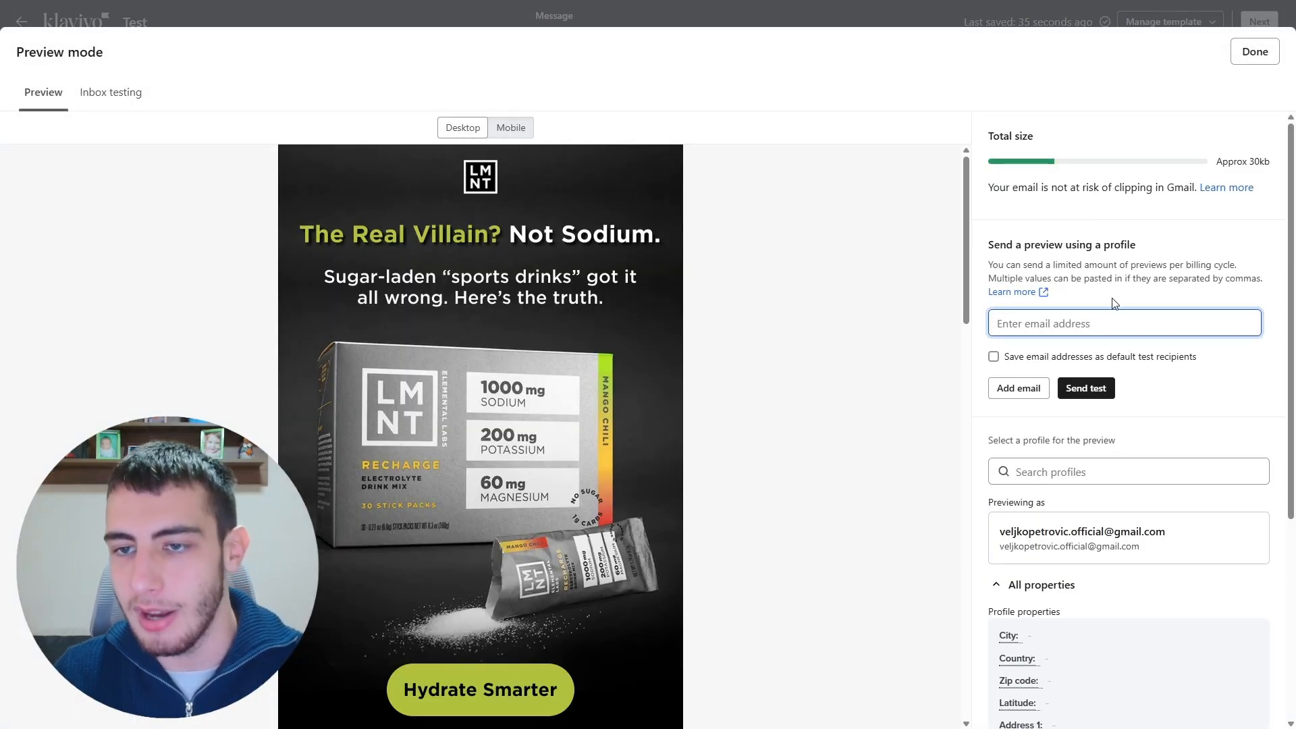
left_click(513, 128)
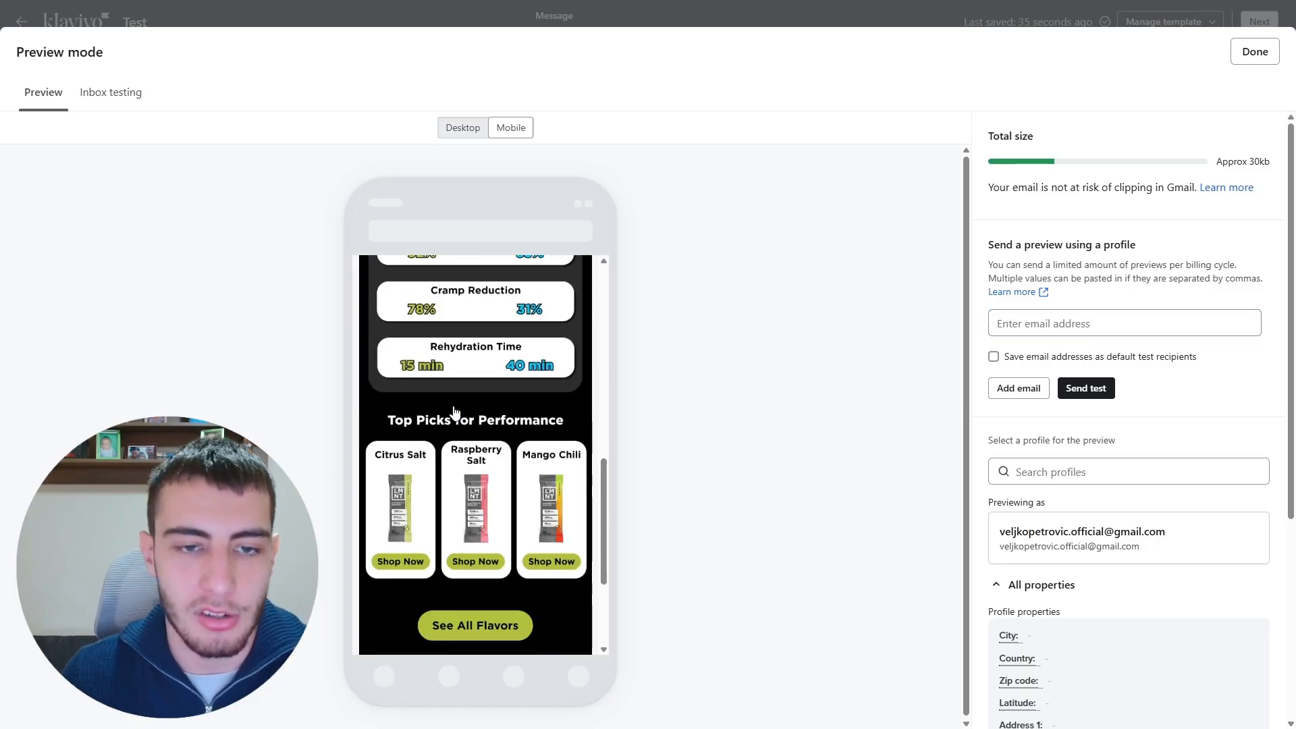
scroll(472, 419, "up", 10)
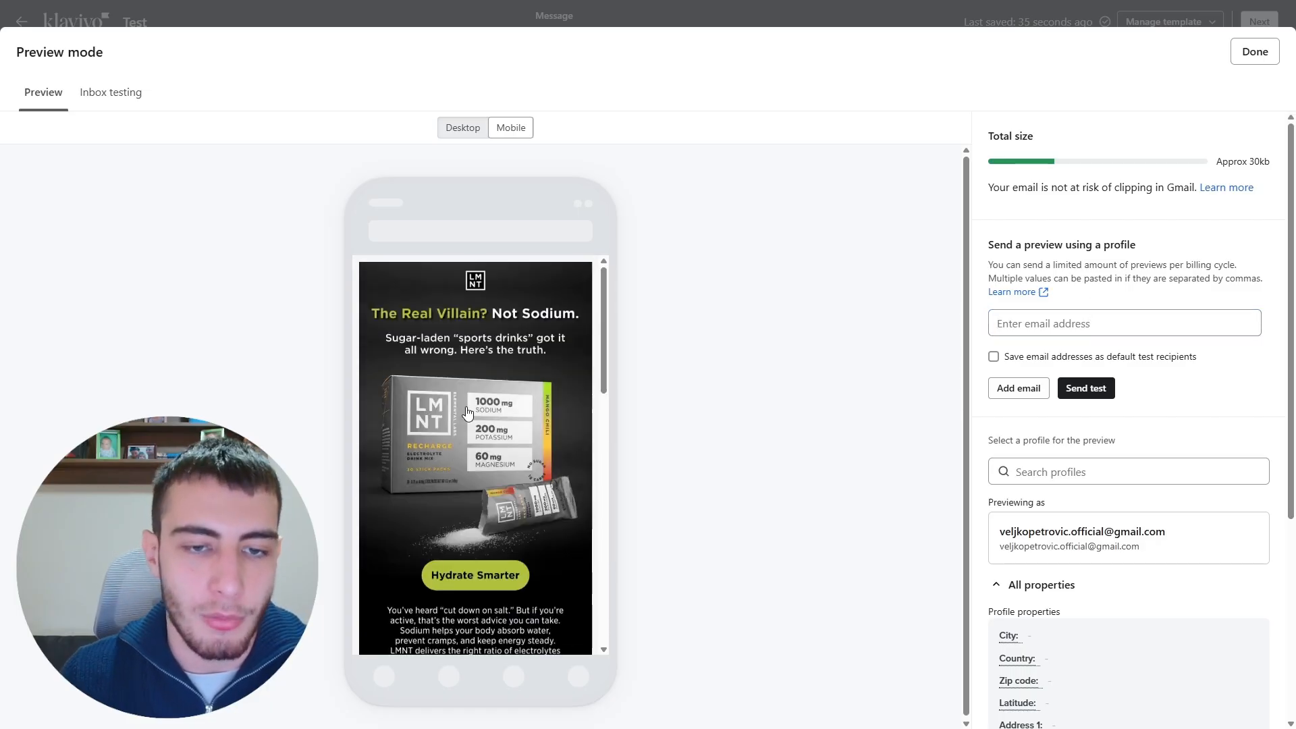
scroll(472, 418, "down", 4)
scroll(469, 413, "up", 4)
Step: Compare the desktop preview with the mobile one, look through the mobile version's full length, and return to the editor
left_click(471, 130)
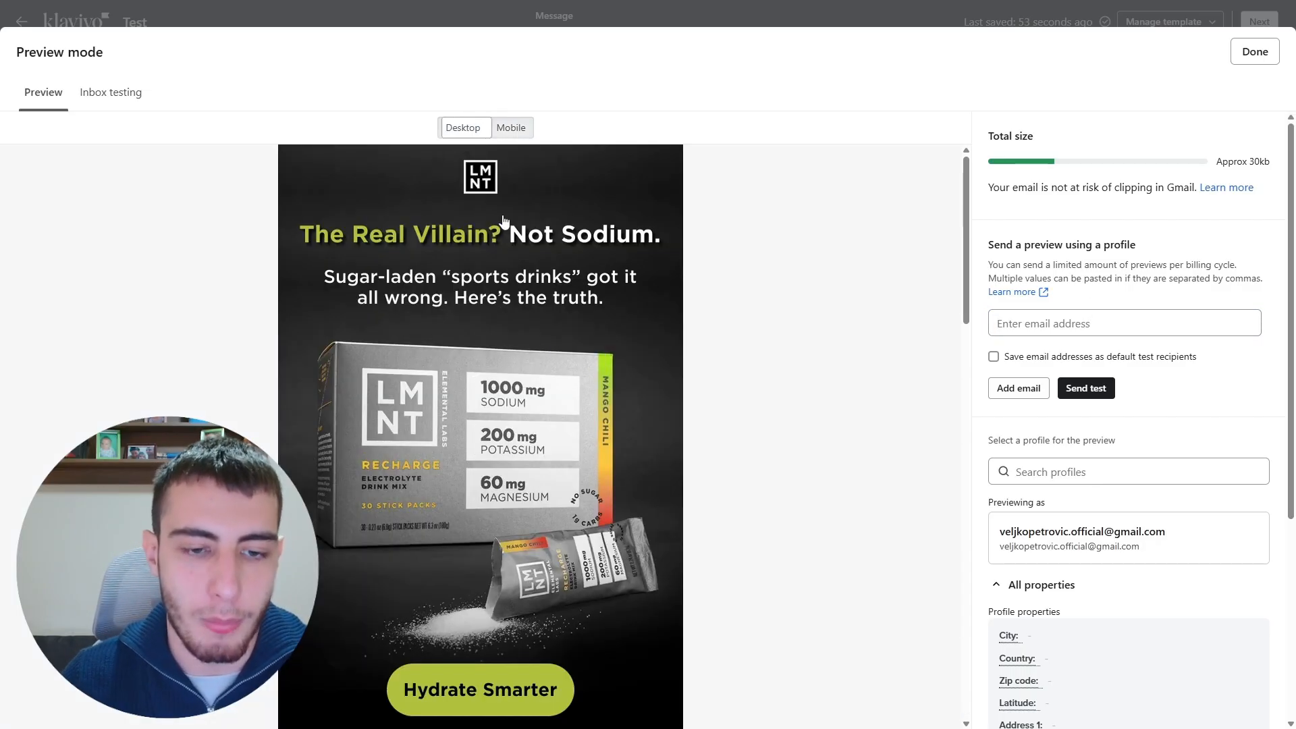
left_click(515, 128)
scroll(535, 373, "down", 5)
scroll(534, 373, "down", 10)
scroll(534, 374, "up", 8)
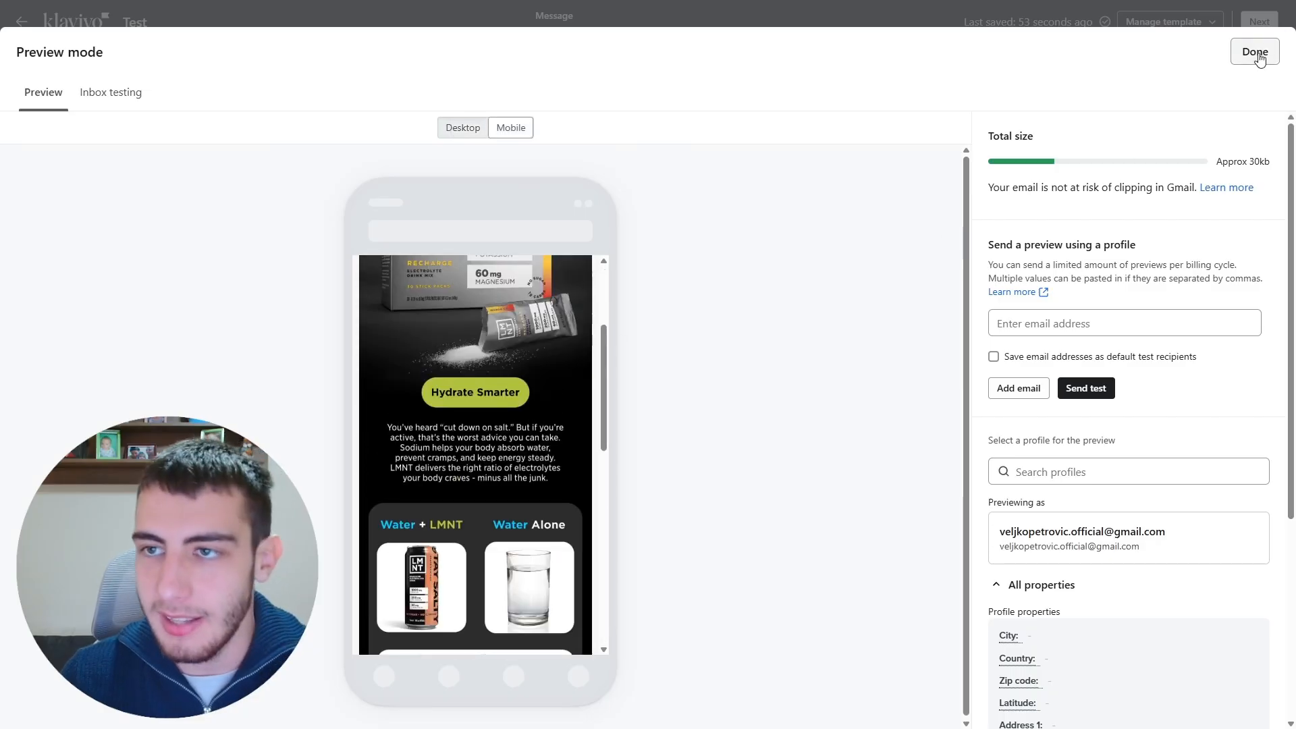
left_click(1255, 52)
scroll(972, 300, "up", 5)
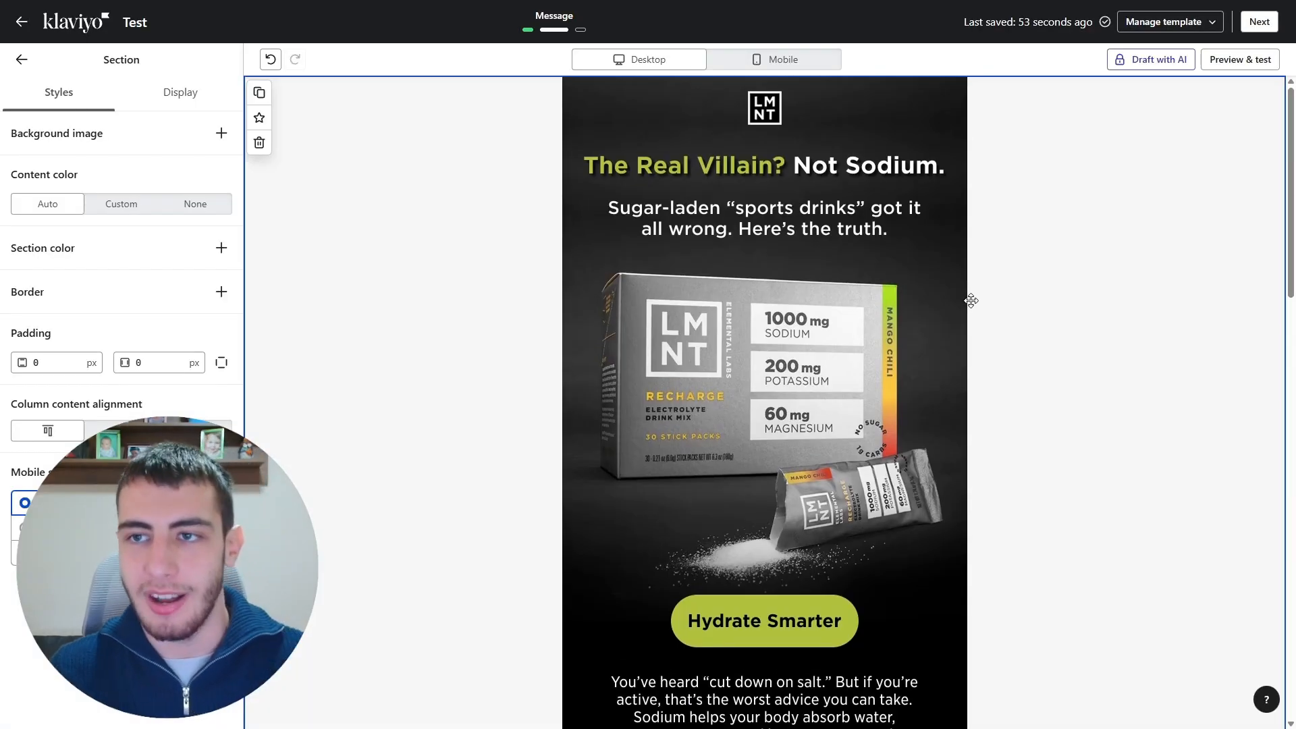